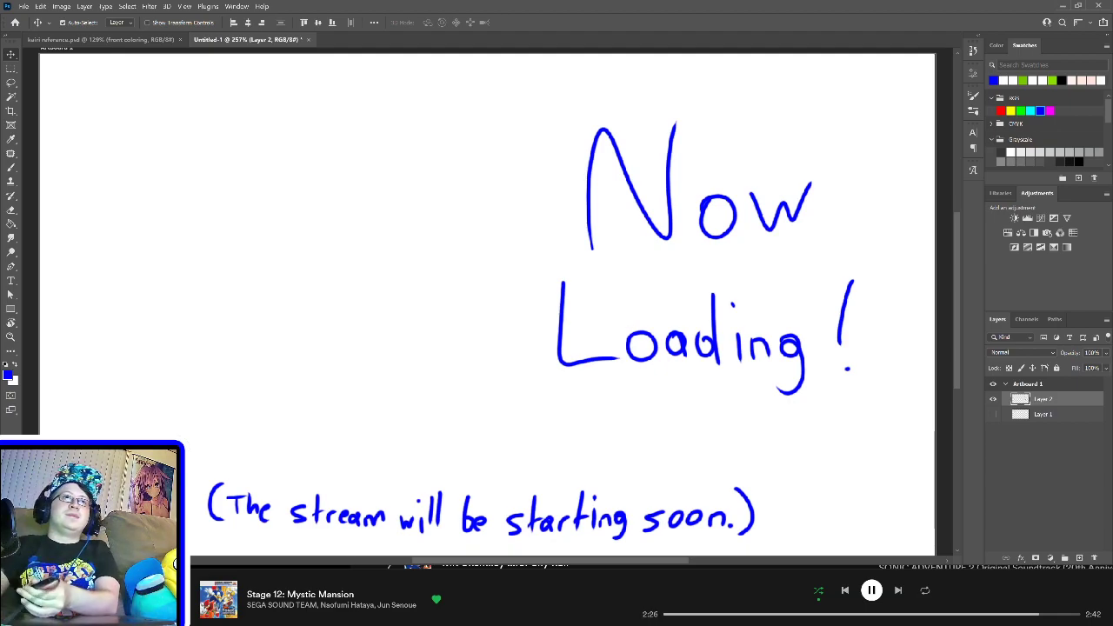
Step: Hide the Now Loading and Chap 2 notes layers and add a new blank Layer 3
left_click(993, 398)
left_click(994, 415)
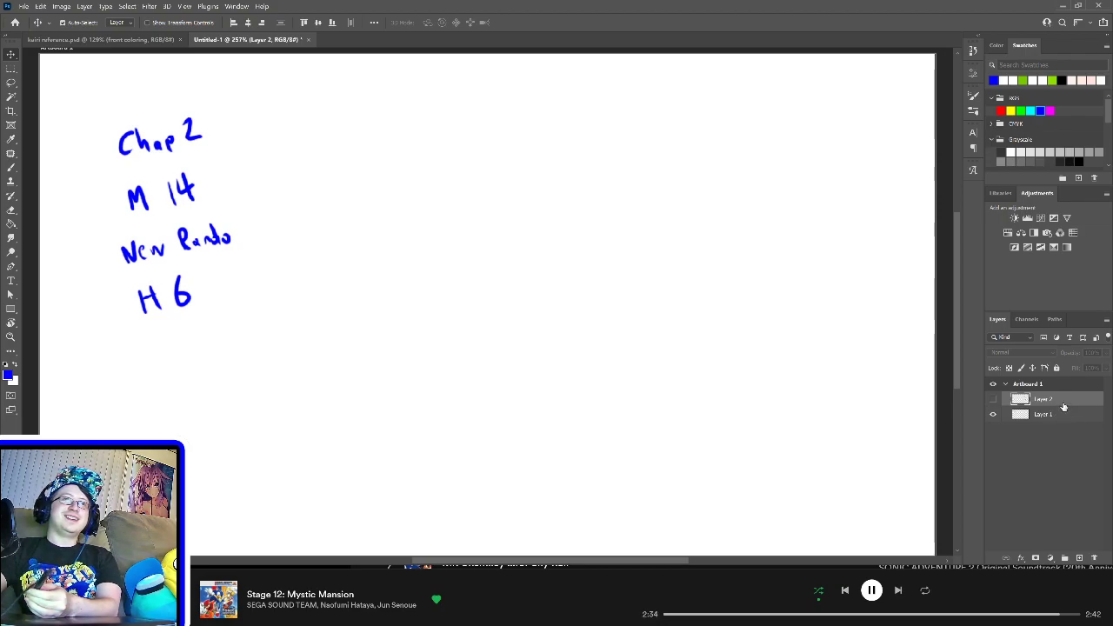
left_click(994, 415)
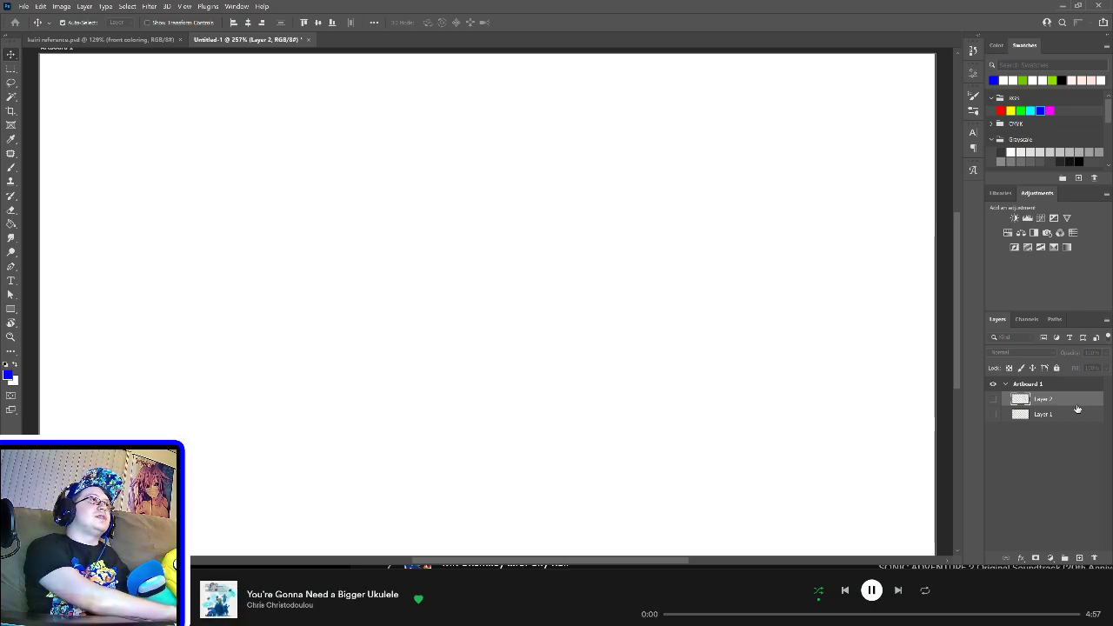
key("Return")
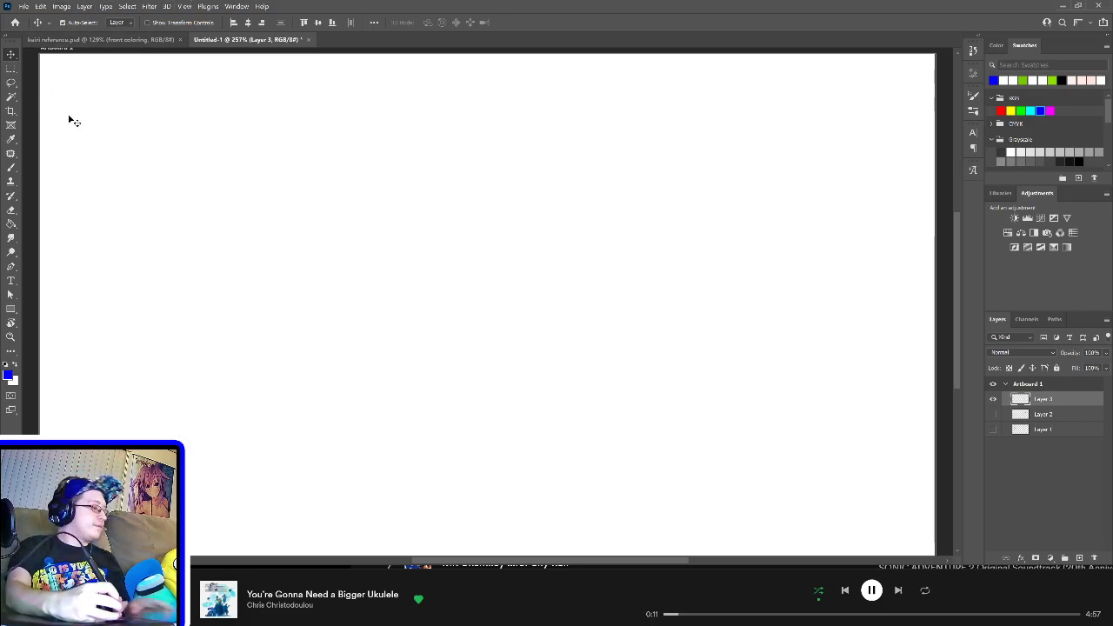
Step: With the brush, draw a blue top rule across the canvas and a left column divider
key("b")
left_click_drag(46, 121, 625, 115)
key("ctrl+z")
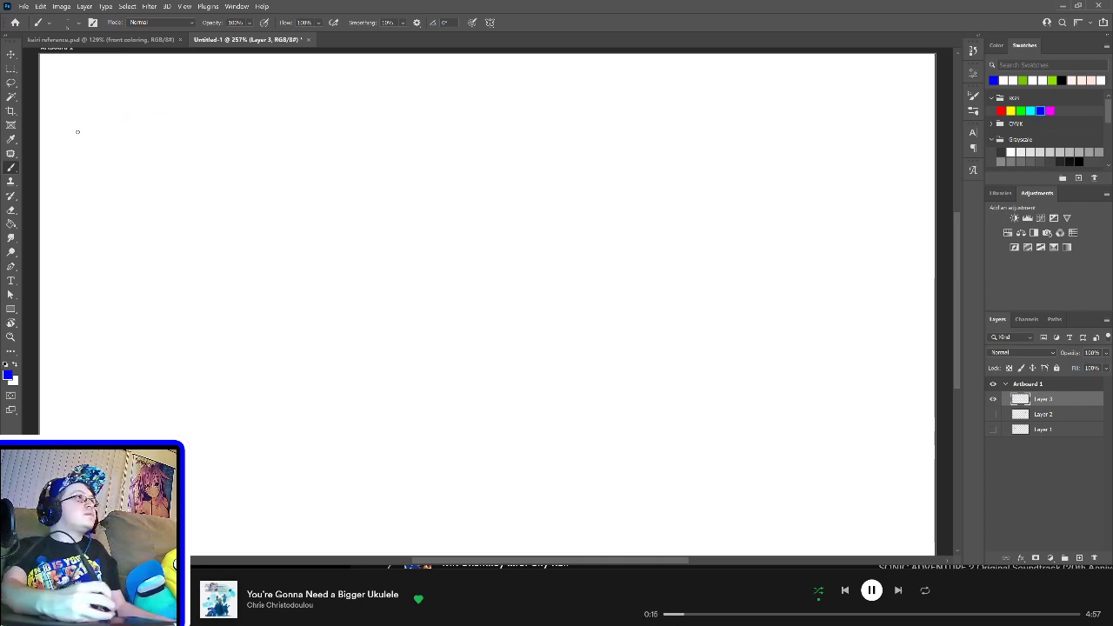
left_click_drag(49, 127, 879, 128)
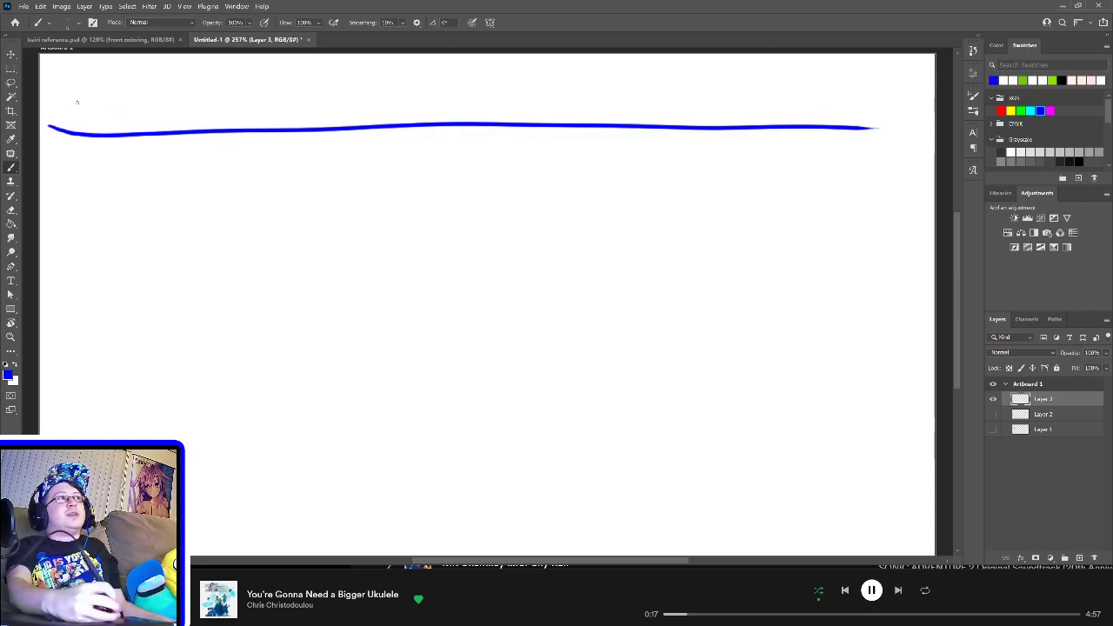
key("ctrl+z")
left_click_drag(45, 118, 912, 141)
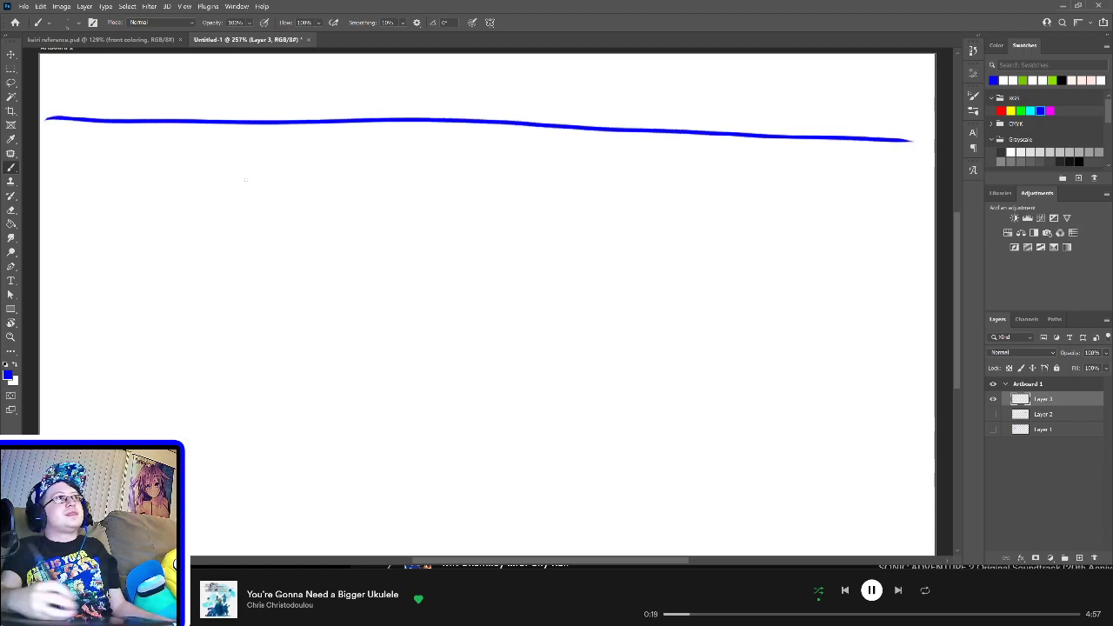
left_click_drag(126, 122, 145, 435)
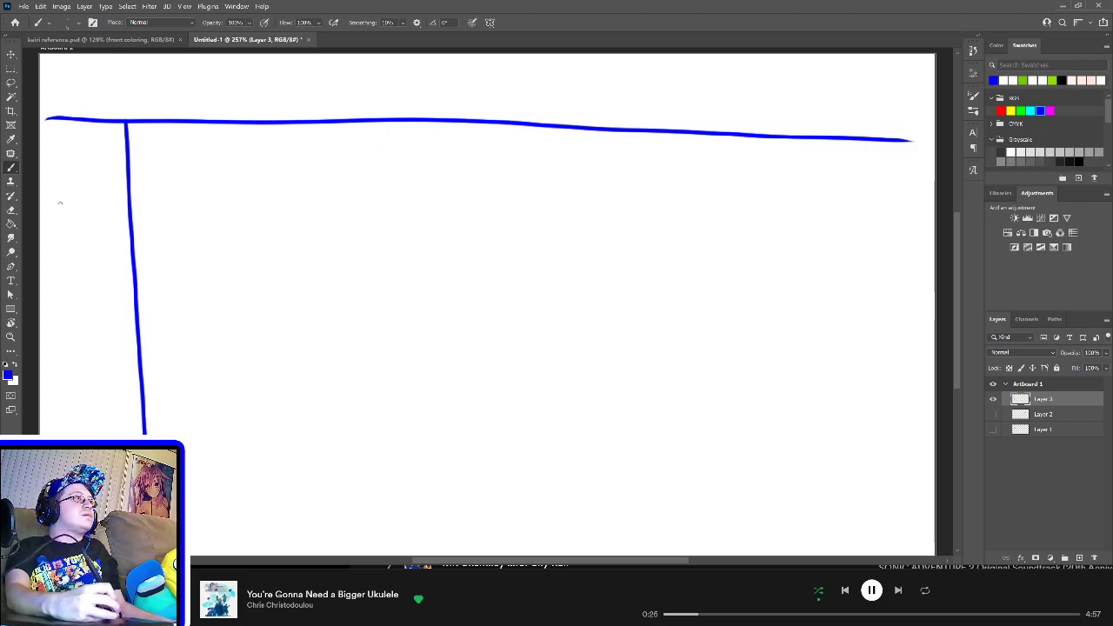
Step: Draw four short row lines crossing the left column divider
left_click_drag(52, 200, 233, 189)
left_click_drag(58, 283, 223, 273)
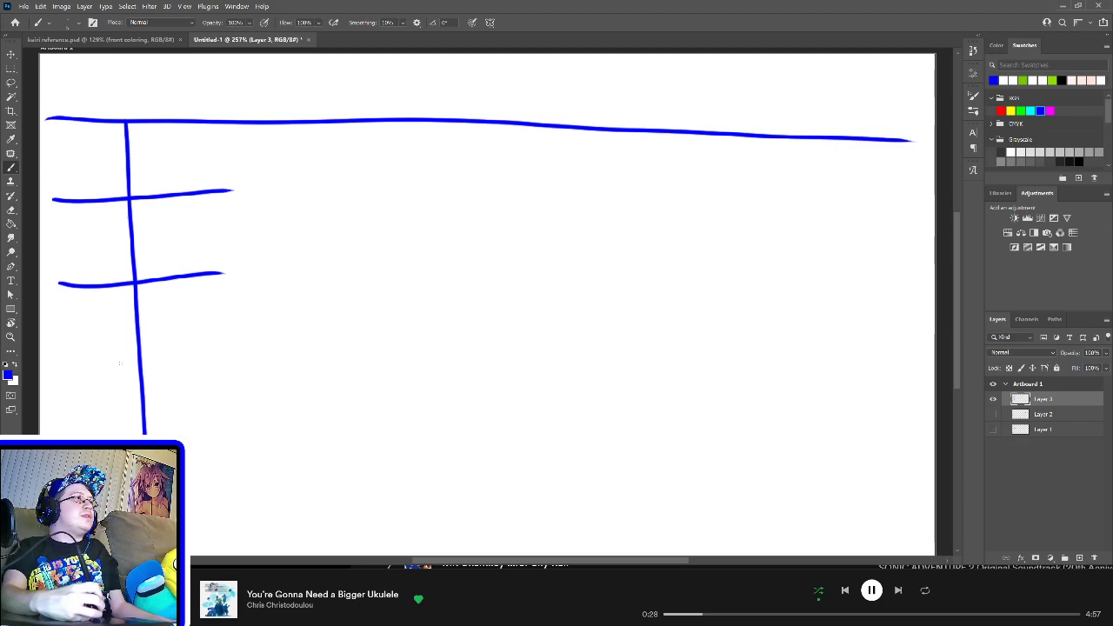
left_click_drag(63, 397, 238, 383)
left_click_drag(65, 481, 241, 476)
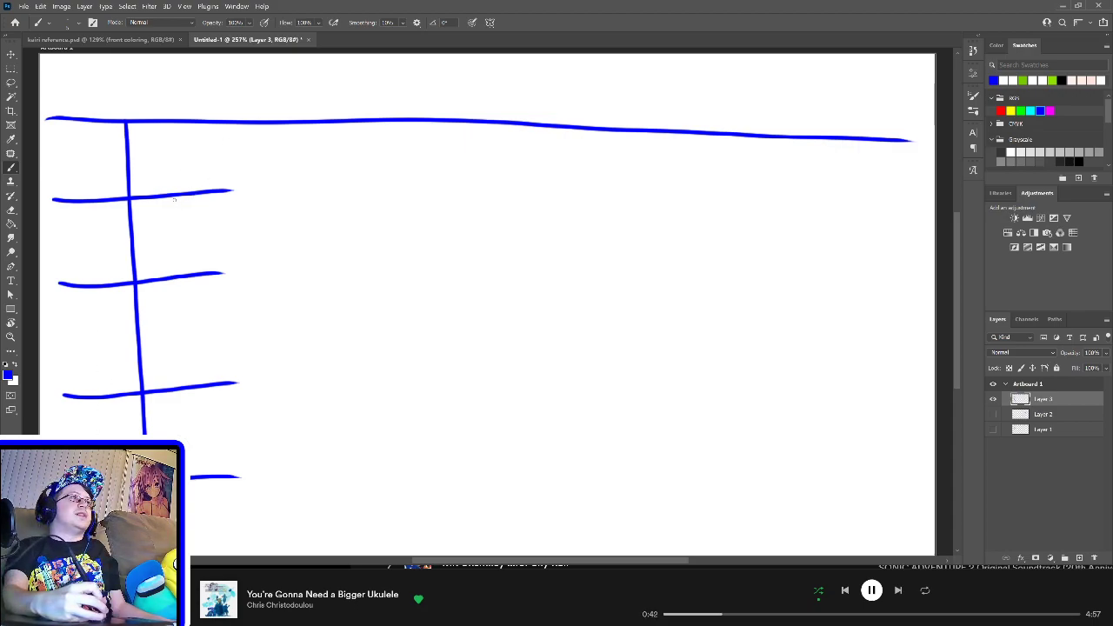
Step: Extend the row lines and top rule to the right canvas edge, then begin the channel tag
mouse_move(174, 198)
left_mouse_down()
mouse_move(435, 222)
mouse_move(649, 224)
left_mouse_up()
key("ctrl+z")
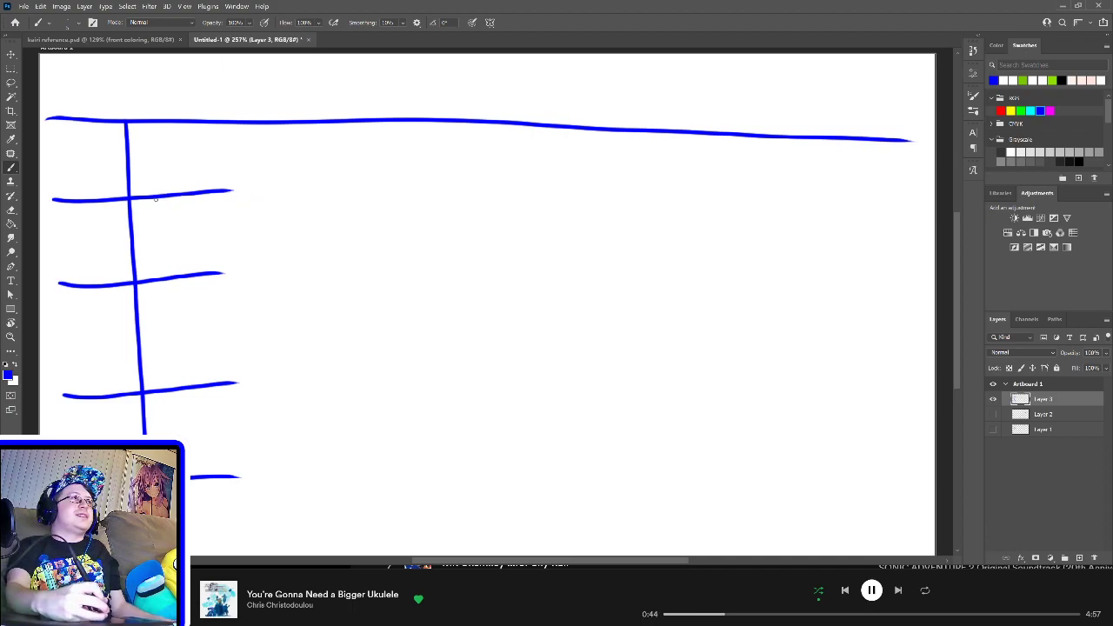
mouse_move(156, 200)
left_mouse_down()
mouse_move(372, 194)
mouse_move(775, 214)
mouse_move(820, 230)
mouse_move(787, 219)
mouse_move(878, 227)
mouse_move(901, 244)
mouse_move(936, 232)
left_mouse_up()
key("ctrl+z")
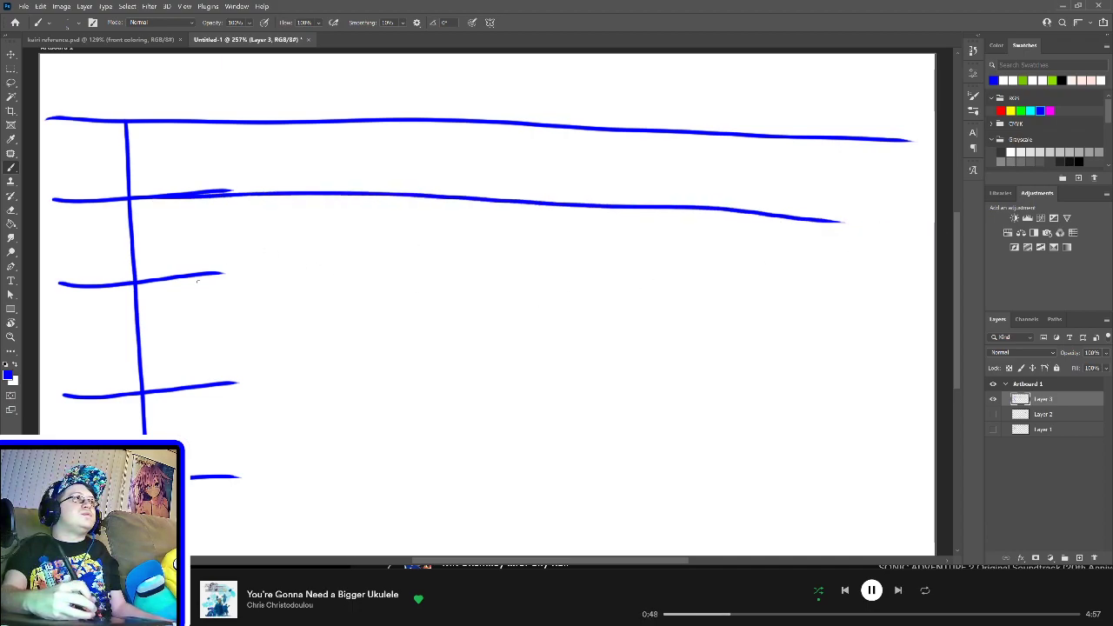
left_click_drag(183, 277, 879, 290)
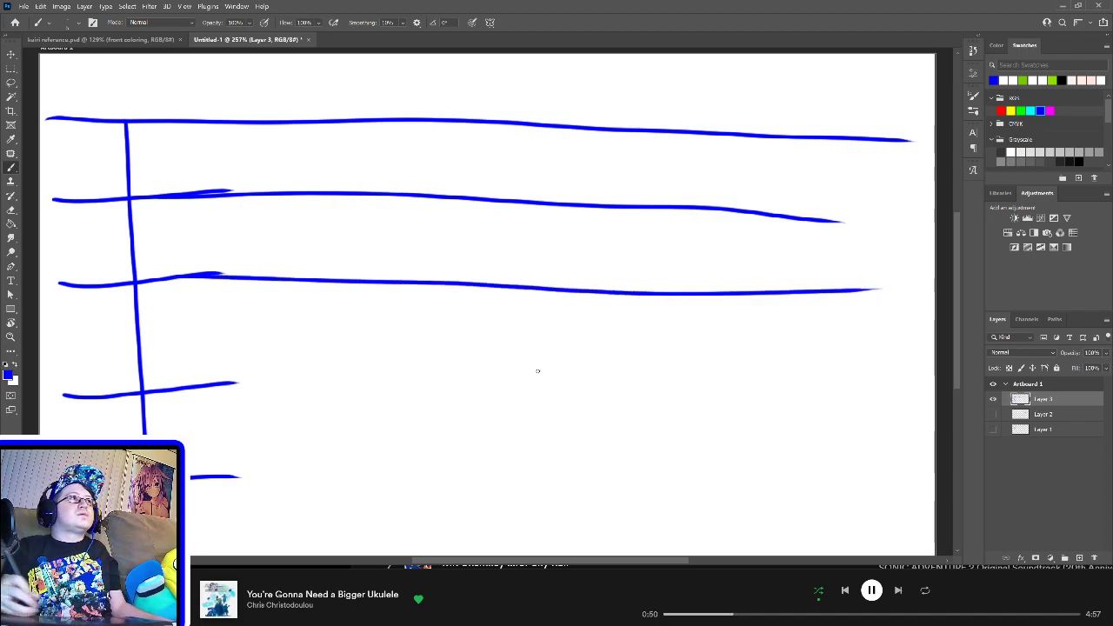
left_click_drag(195, 386, 936, 365)
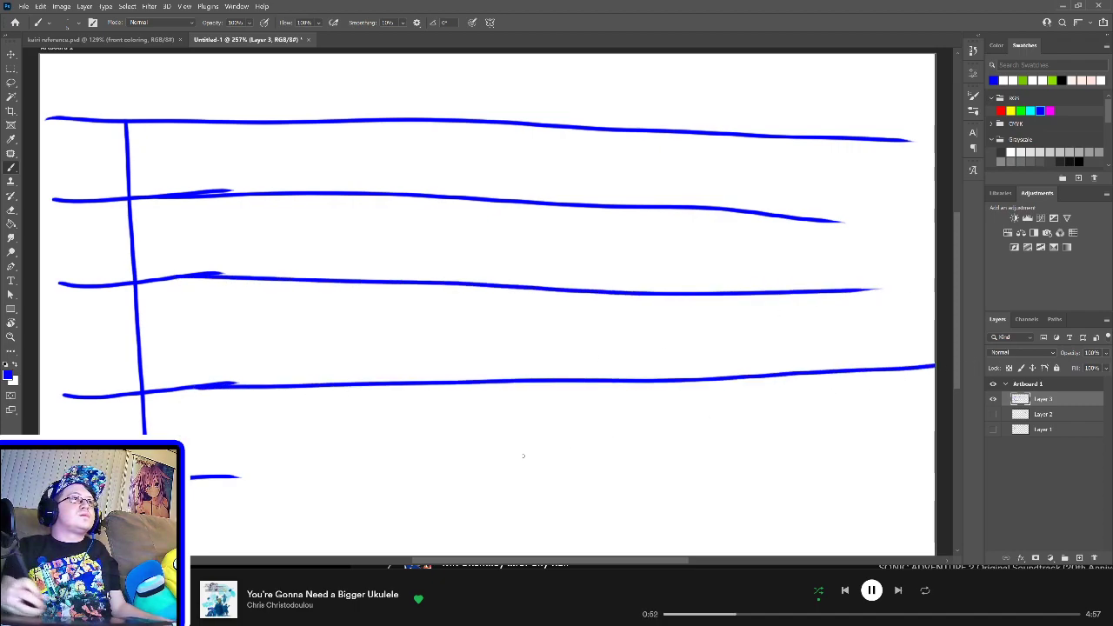
left_click_drag(228, 476, 936, 461)
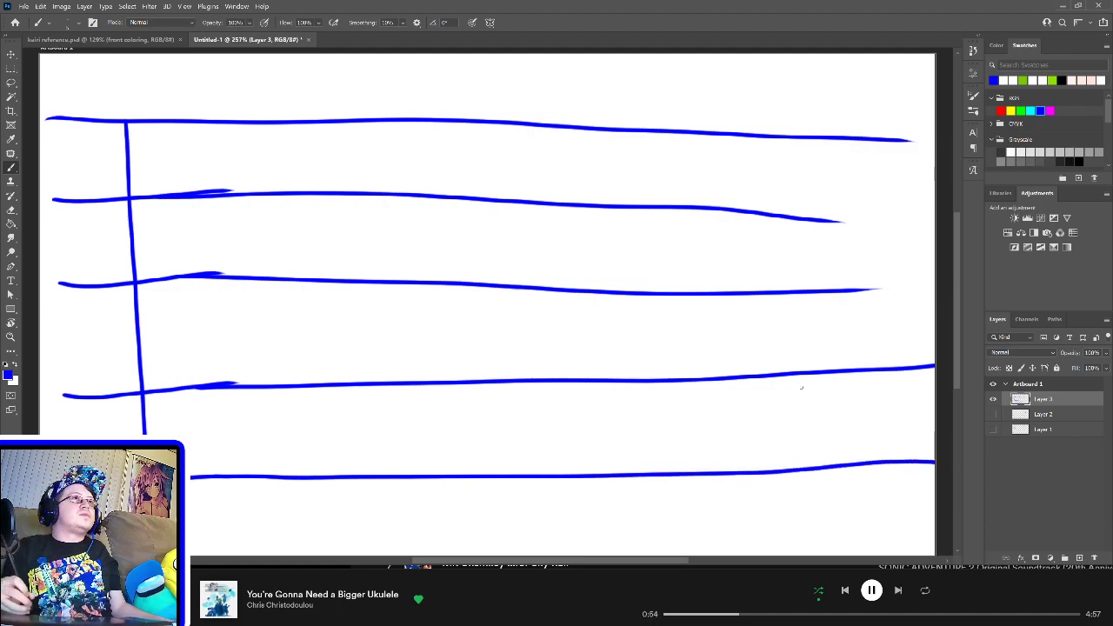
left_click_drag(824, 219, 929, 227)
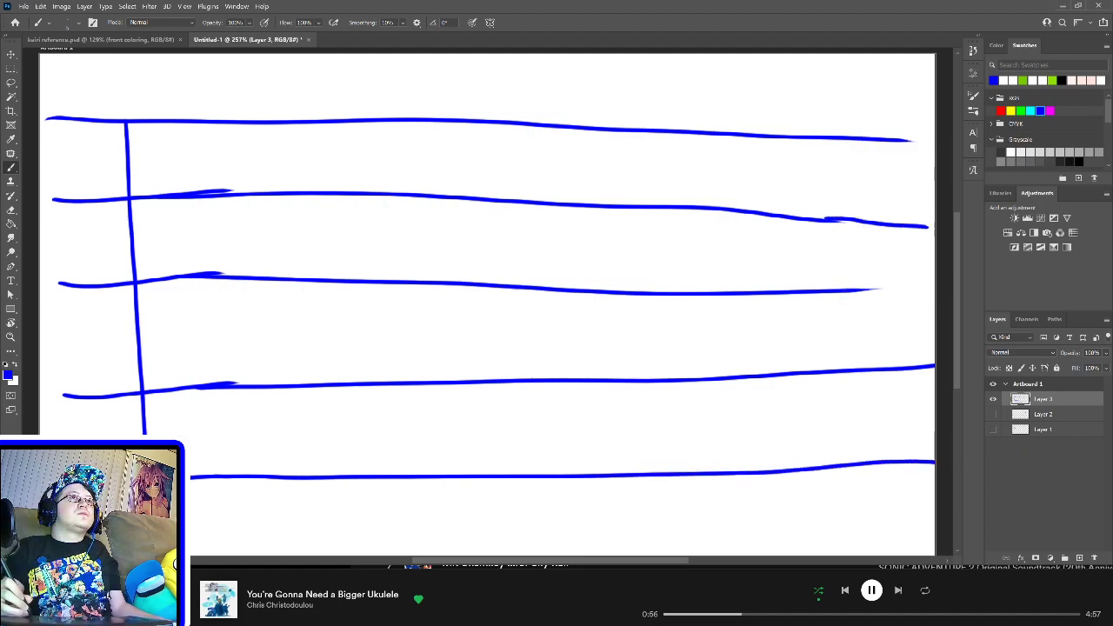
left_click_drag(844, 290, 933, 286)
left_click_drag(891, 140, 936, 137)
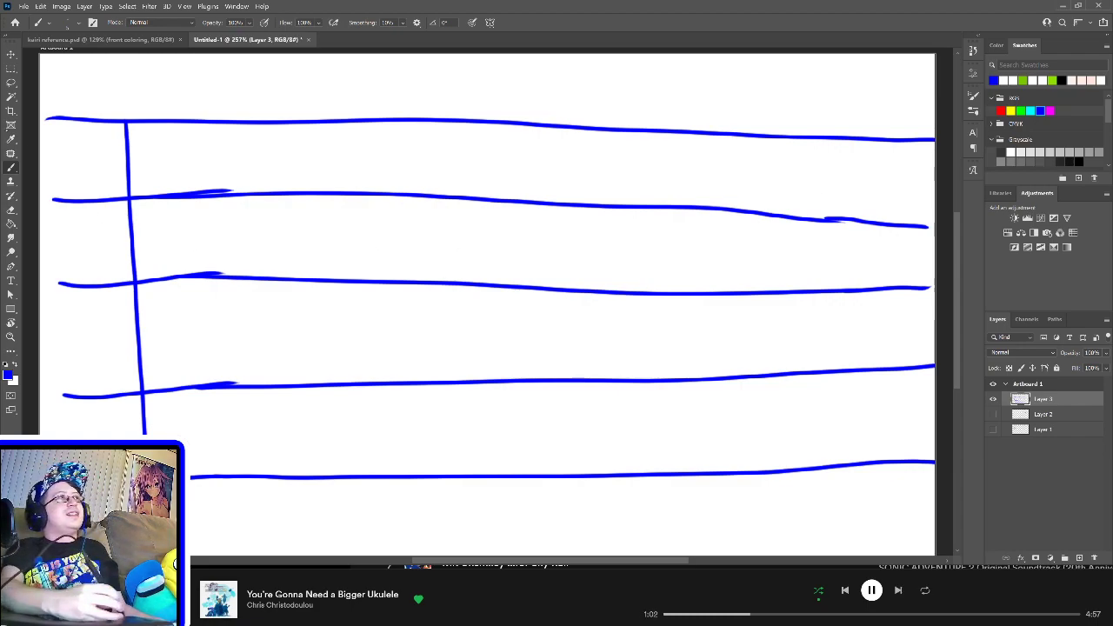
mouse_move(48, 103)
left_mouse_down()
mouse_move(67, 96)
mouse_move(62, 77)
mouse_move(80, 91)
mouse_move(87, 75)
mouse_move(100, 83)
mouse_move(98, 69)
mouse_move(106, 90)
mouse_move(123, 73)
mouse_move(128, 87)
mouse_move(137, 80)
left_mouse_up()
Step: Finish the top-left channel tag and underline it, redoing the underline several times
key("ctrl+z")
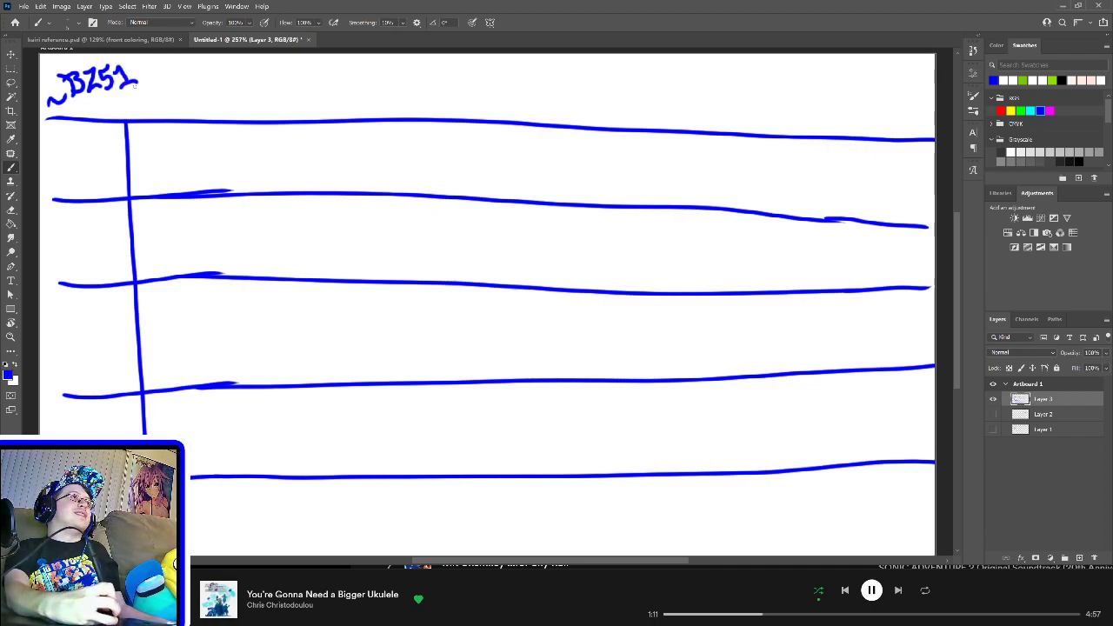
mouse_move(69, 108)
left_mouse_down()
mouse_move(130, 93)
mouse_move(94, 111)
mouse_move(137, 120)
left_mouse_up()
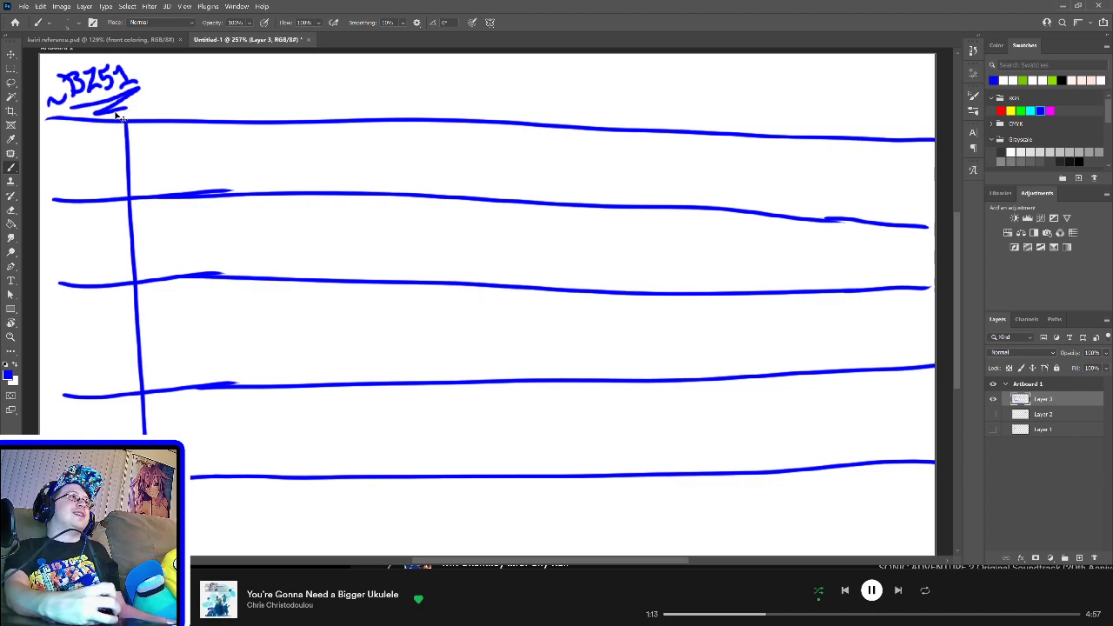
key("ctrl+z")
key("ctrl+z")
mouse_move(69, 108)
left_mouse_down()
mouse_move(144, 93)
mouse_move(111, 122)
mouse_move(127, 124)
mouse_move(83, 101)
mouse_move(123, 104)
mouse_move(127, 124)
mouse_move(104, 99)
mouse_move(141, 89)
left_mouse_up()
key("ctrl+z")
key("ctrl+z")
key("ctrl+z")
key("ctrl+z")
mouse_move(130, 99)
left_mouse_down()
mouse_move(104, 122)
mouse_move(141, 88)
left_mouse_up()
key("ctrl+z")
key("ctrl+z")
mouse_move(127, 99)
left_mouse_down()
mouse_move(111, 120)
mouse_move(145, 82)
mouse_move(116, 124)
mouse_move(139, 87)
mouse_move(93, 113)
mouse_move(111, 122)
mouse_move(140, 87)
left_mouse_up()
key("ctrl+z")
key("ctrl+z")
key("ctrl+z")
key("ctrl+z")
key("ctrl+z")
key("ctrl+z")
mouse_move(85, 115)
left_mouse_down()
mouse_move(120, 109)
mouse_move(111, 121)
mouse_move(144, 87)
mouse_move(124, 111)
left_mouse_up()
key("ctrl+z")
key("ctrl+z")
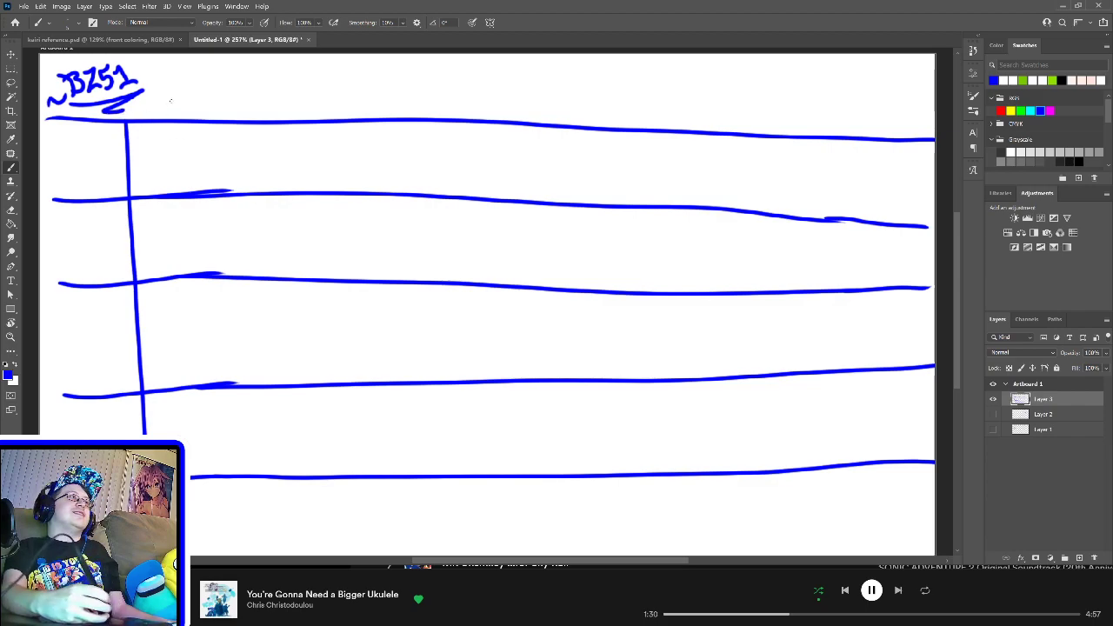
Step: Hand-letter the word 'Schedule' beside the tag
mouse_move(192, 75)
left_mouse_down()
mouse_move(165, 106)
mouse_move(254, 104)
left_mouse_up()
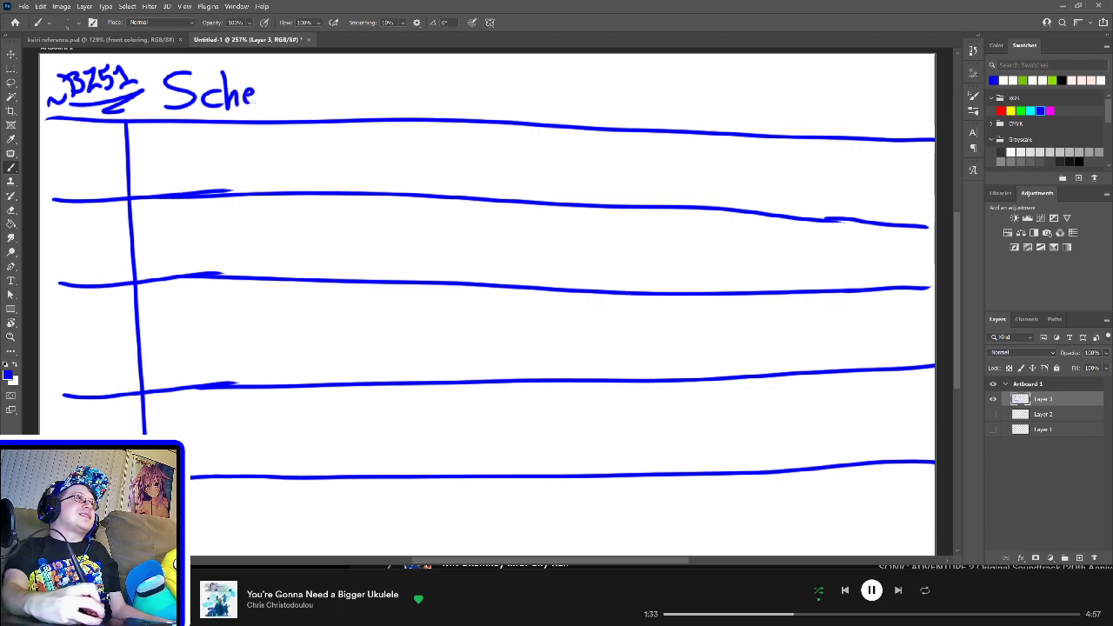
key("ctrl+z")
key("ctrl+z")
mouse_move(228, 69)
left_mouse_down()
mouse_move(229, 117)
mouse_move(243, 110)
left_mouse_up()
left_click_drag(247, 101, 258, 106)
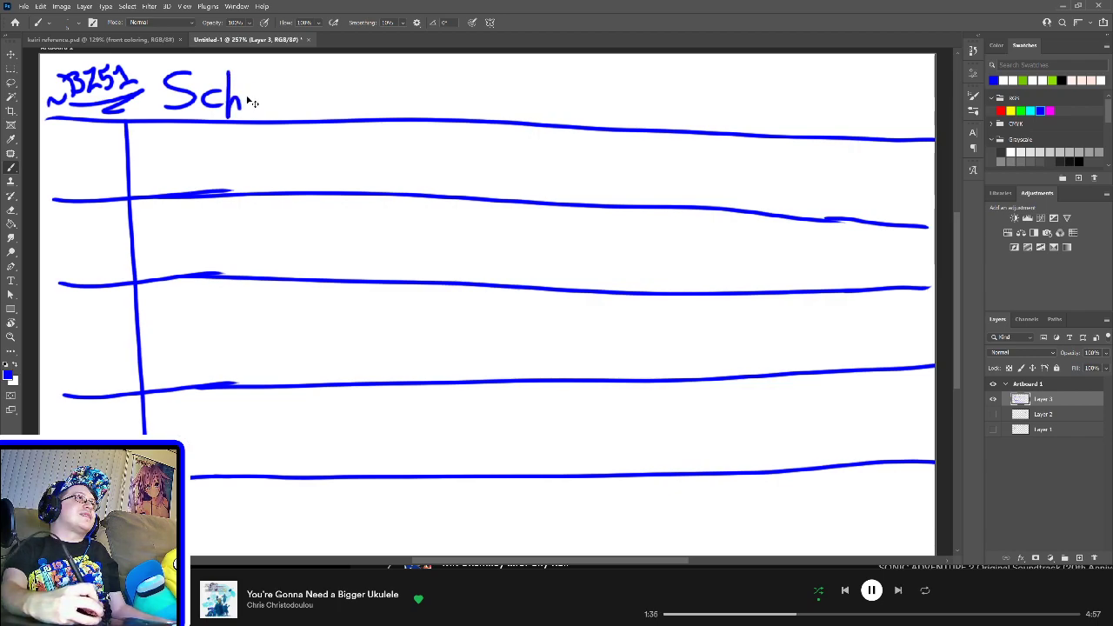
key("ctrl+z")
key("ctrl+z")
mouse_move(228, 71)
left_mouse_down()
mouse_move(244, 109)
mouse_move(258, 93)
mouse_move(261, 109)
left_mouse_up()
mouse_move(278, 92)
left_mouse_down()
mouse_move(279, 110)
mouse_move(314, 109)
left_mouse_up()
mouse_move(321, 94)
left_mouse_down()
mouse_move(336, 91)
mouse_move(339, 106)
left_mouse_up()
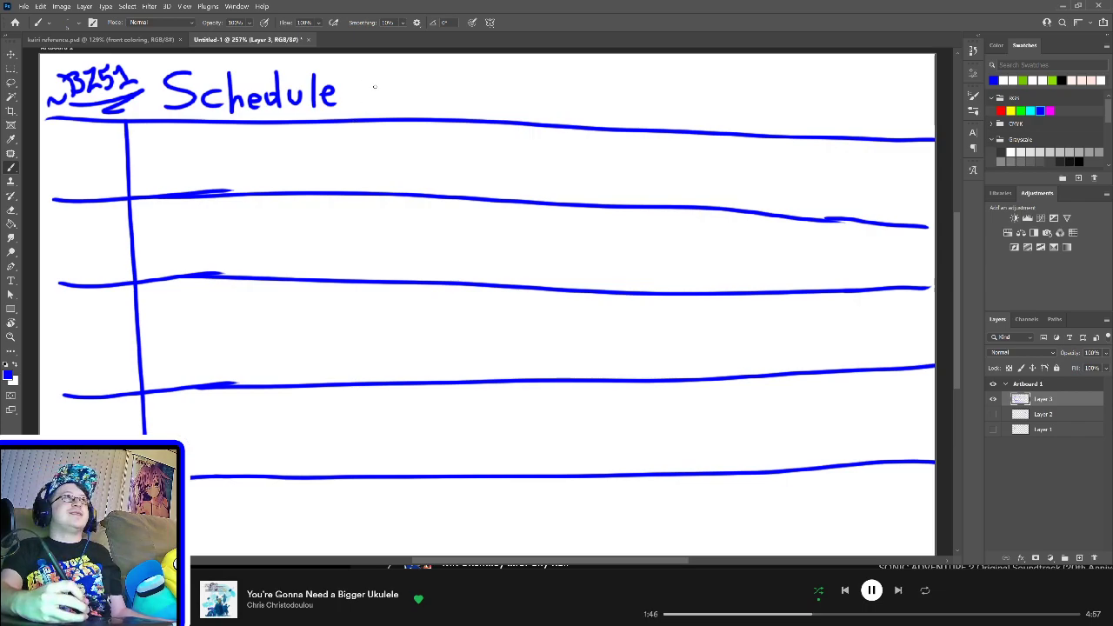
Step: Letter '(Week of 9/20/21)' after Schedule, redrawing the date and closing parenthesis
mouse_move(385, 71)
left_mouse_down()
mouse_move(403, 100)
mouse_move(416, 83)
mouse_move(430, 99)
mouse_move(456, 104)
left_mouse_up()
mouse_move(475, 82)
left_mouse_down()
mouse_move(478, 104)
mouse_move(509, 94)
left_mouse_up()
mouse_move(538, 73)
left_mouse_down()
mouse_move(525, 104)
mouse_move(538, 87)
mouse_move(567, 94)
mouse_move(572, 109)
mouse_move(619, 106)
left_mouse_up()
key("ctrl+z")
mouse_move(637, 91)
left_mouse_down()
mouse_move(679, 92)
mouse_move(697, 115)
left_mouse_up()
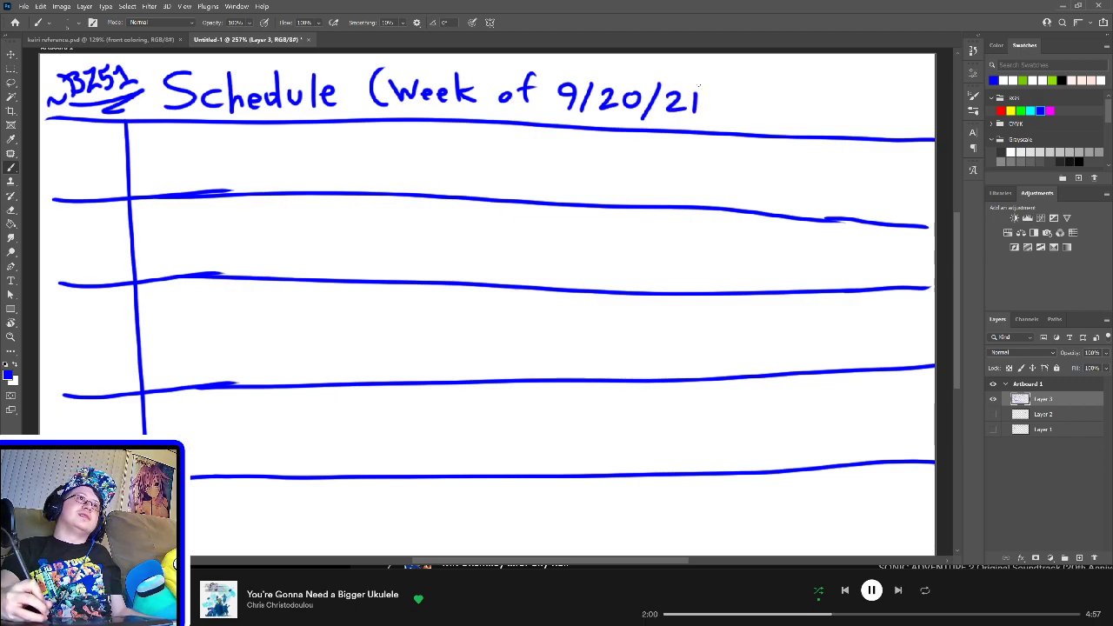
left_click_drag(703, 75, 711, 120)
key("ctrl+z")
left_click_drag(704, 76, 705, 127)
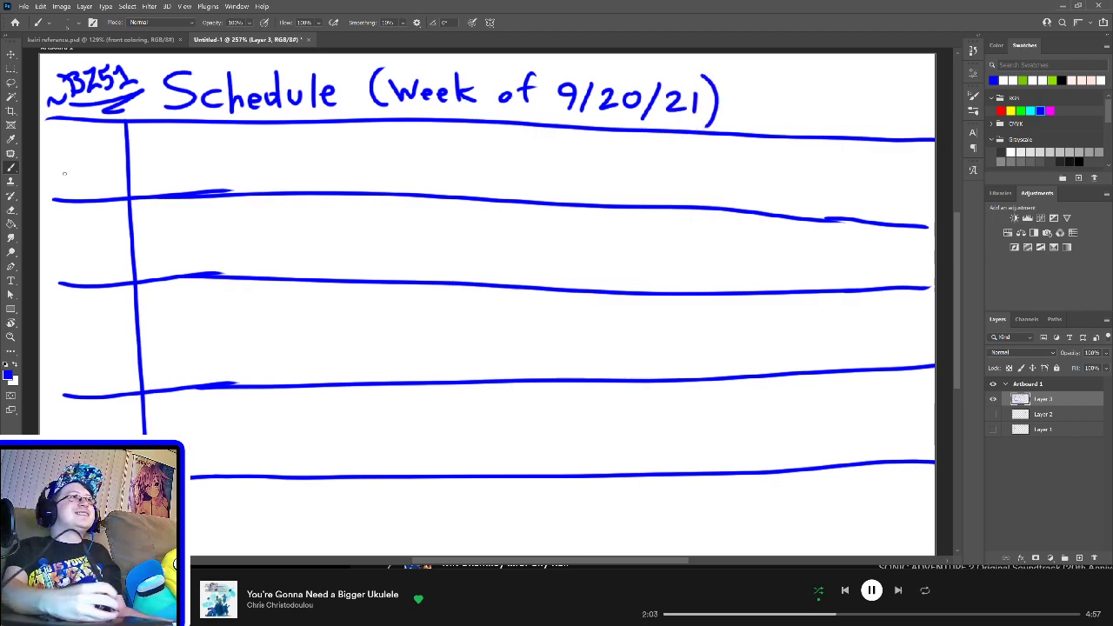
Step: Hand-letter the Tu, W 9/22 and Th 9/23 day labels down the left column
mouse_move(57, 143)
left_mouse_down()
mouse_move(77, 141)
mouse_move(69, 165)
mouse_move(99, 161)
left_mouse_up()
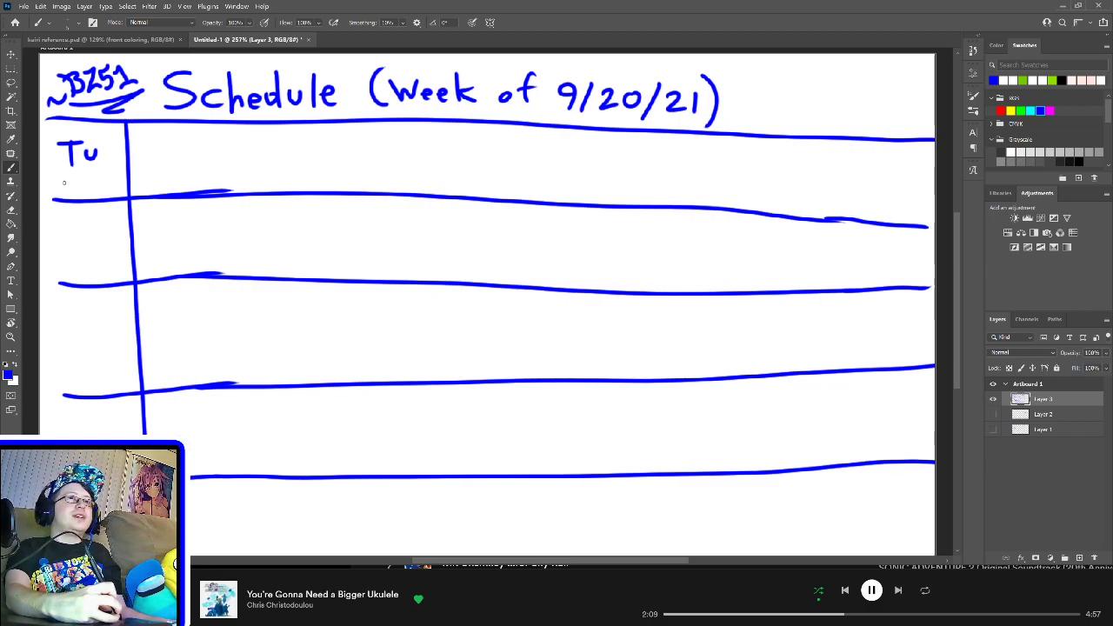
mouse_move(68, 180)
left_mouse_down()
mouse_move(65, 198)
mouse_move(107, 192)
left_mouse_up()
key("ctrl+z")
key("ctrl+z")
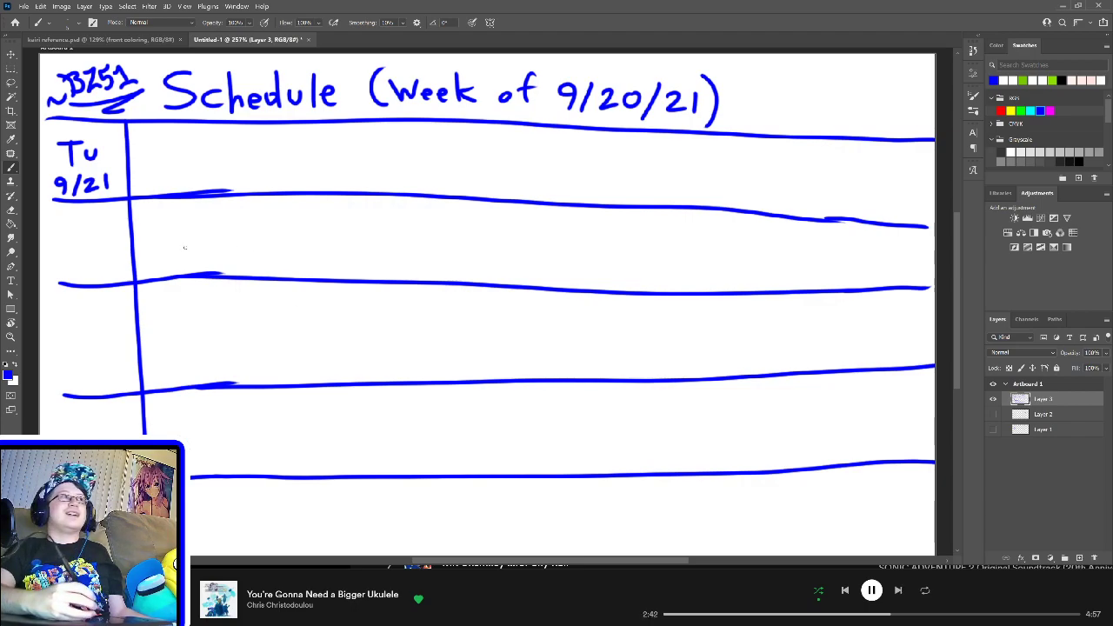
mouse_move(64, 219)
left_mouse_down()
mouse_move(95, 246)
mouse_move(66, 221)
mouse_move(81, 235)
mouse_move(106, 218)
left_mouse_up()
key("ctrl+z")
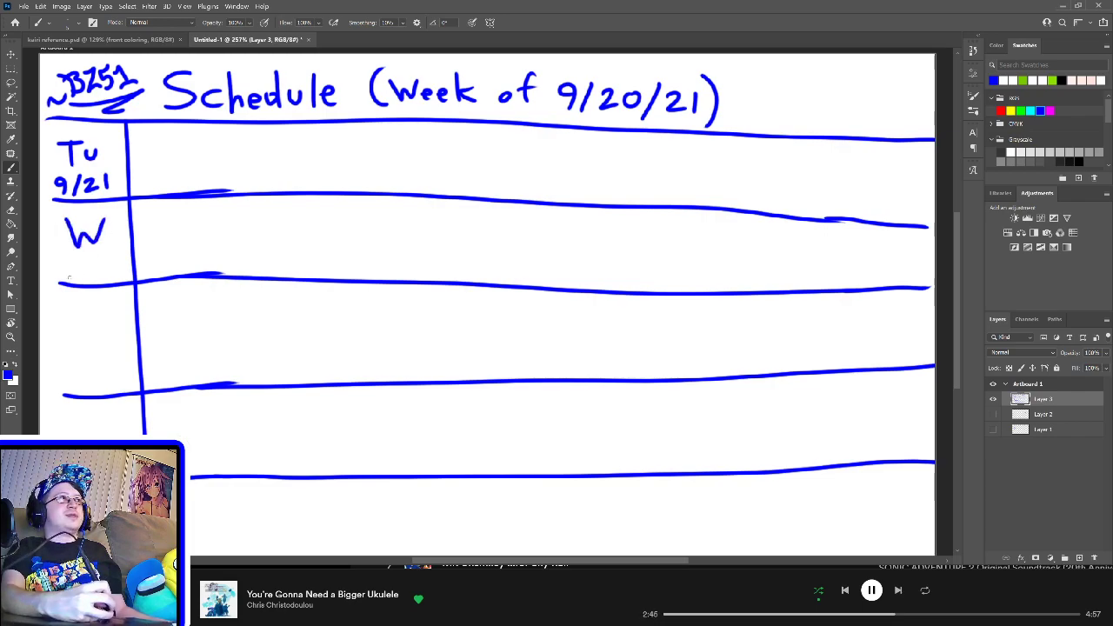
mouse_move(72, 267)
left_mouse_down()
mouse_move(66, 284)
mouse_move(90, 282)
mouse_move(68, 265)
mouse_move(80, 284)
mouse_move(119, 262)
mouse_move(124, 276)
left_mouse_up()
key("ctrl+z")
key("ctrl+z")
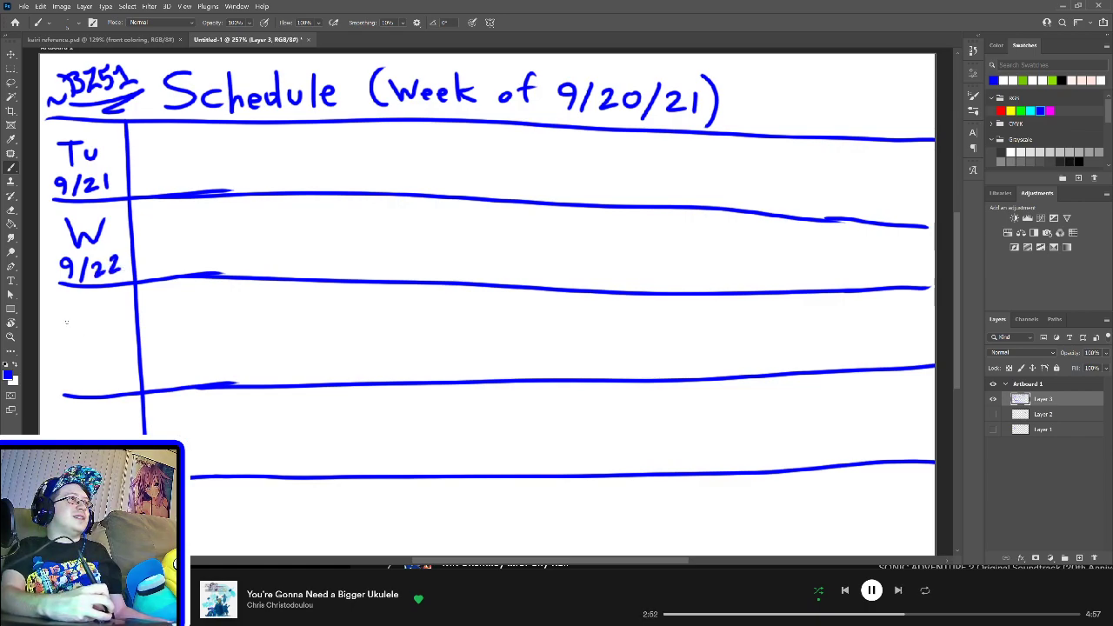
left_click_drag(66, 318, 92, 319)
mouse_move(80, 320)
left_mouse_down()
mouse_move(81, 346)
mouse_move(108, 343)
mouse_move(75, 389)
mouse_move(99, 374)
mouse_move(77, 374)
mouse_move(82, 392)
mouse_move(120, 372)
mouse_move(80, 438)
mouse_move(106, 415)
left_mouse_up()
key("ctrl+z")
key("ctrl+z")
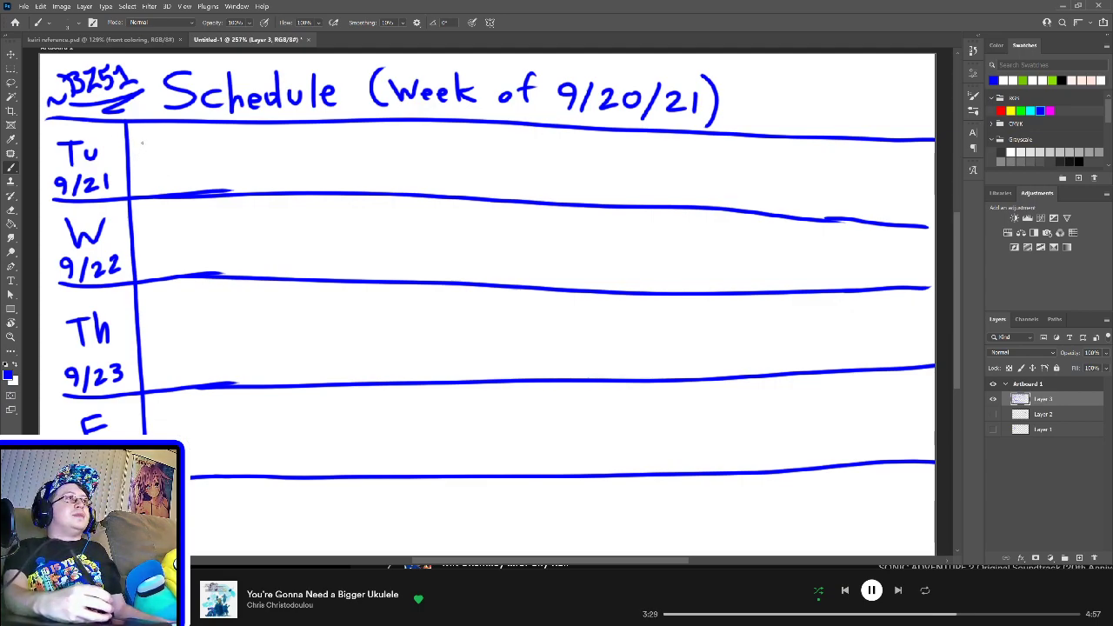
Step: Start the Tuesday row entry with a # followed by 'NepT'
left_click_drag(138, 135, 135, 155)
mouse_move(146, 137)
left_mouse_down()
mouse_move(143, 157)
mouse_move(164, 139)
mouse_move(167, 149)
left_mouse_up()
left_click_drag(176, 150, 198, 135)
mouse_move(189, 136)
left_mouse_down()
mouse_move(189, 152)
mouse_move(229, 143)
left_mouse_up()
left_click_drag(228, 153, 238, 162)
key("ctrl+z")
key("ctrl+z")
key("ctrl+z")
Step: Finish #NepTuesdays and write 'Neptunia Re;Birth3 #6' below it, briefly checking the old schedule layer
mouse_move(207, 148)
left_mouse_down()
mouse_move(233, 152)
mouse_move(244, 134)
mouse_move(273, 151)
left_mouse_up()
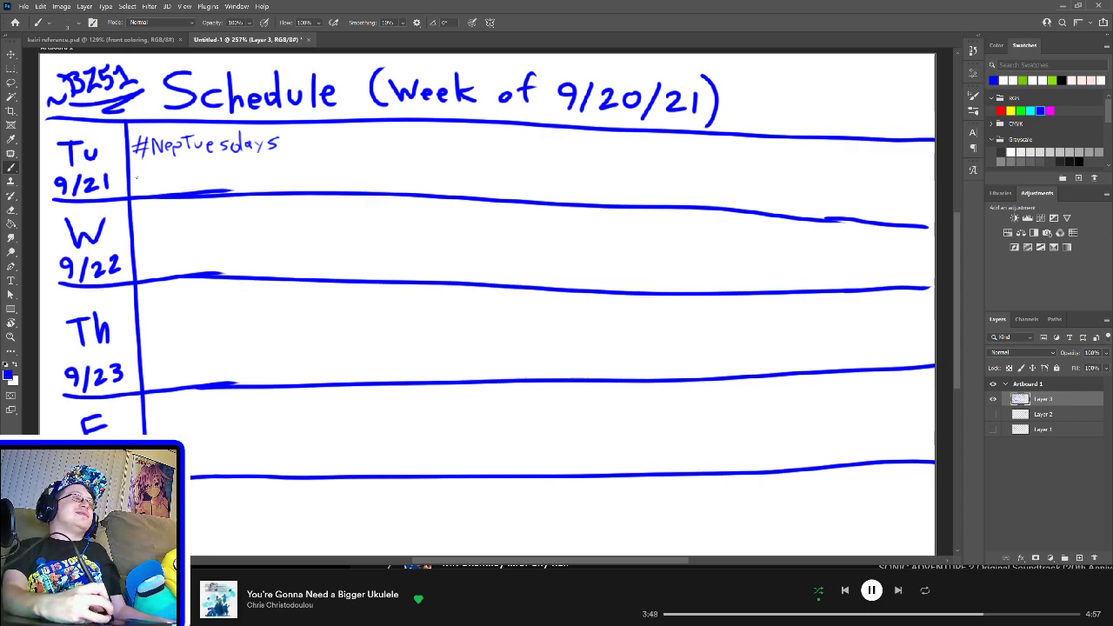
mouse_move(136, 178)
left_mouse_down()
mouse_move(135, 195)
mouse_move(158, 195)
mouse_move(144, 192)
mouse_move(146, 172)
left_mouse_up()
key("ctrl+z")
key("ctrl+z")
mouse_move(155, 178)
left_mouse_down()
mouse_move(170, 190)
mouse_move(183, 181)
left_mouse_up()
left_click_drag(185, 176, 207, 184)
left_click_drag(217, 177, 219, 188)
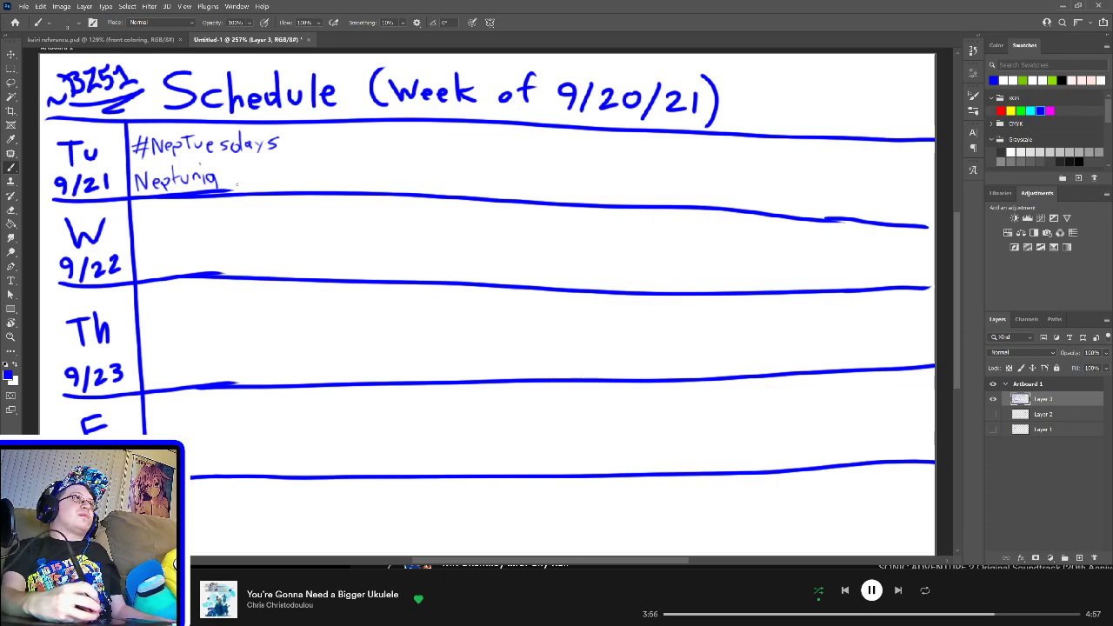
mouse_move(232, 164)
left_mouse_down()
mouse_move(232, 187)
mouse_move(297, 171)
mouse_move(297, 180)
left_mouse_up()
mouse_move(293, 167)
left_mouse_down()
mouse_move(323, 177)
mouse_move(362, 166)
left_mouse_up()
left_click_drag(336, 179, 369, 174)
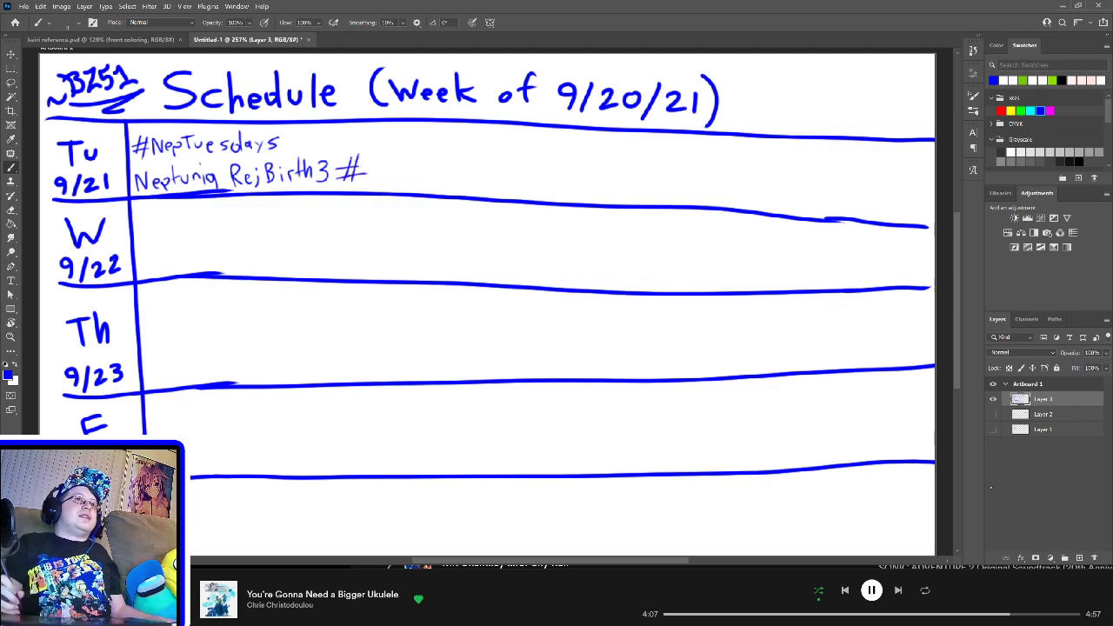
left_click(993, 429)
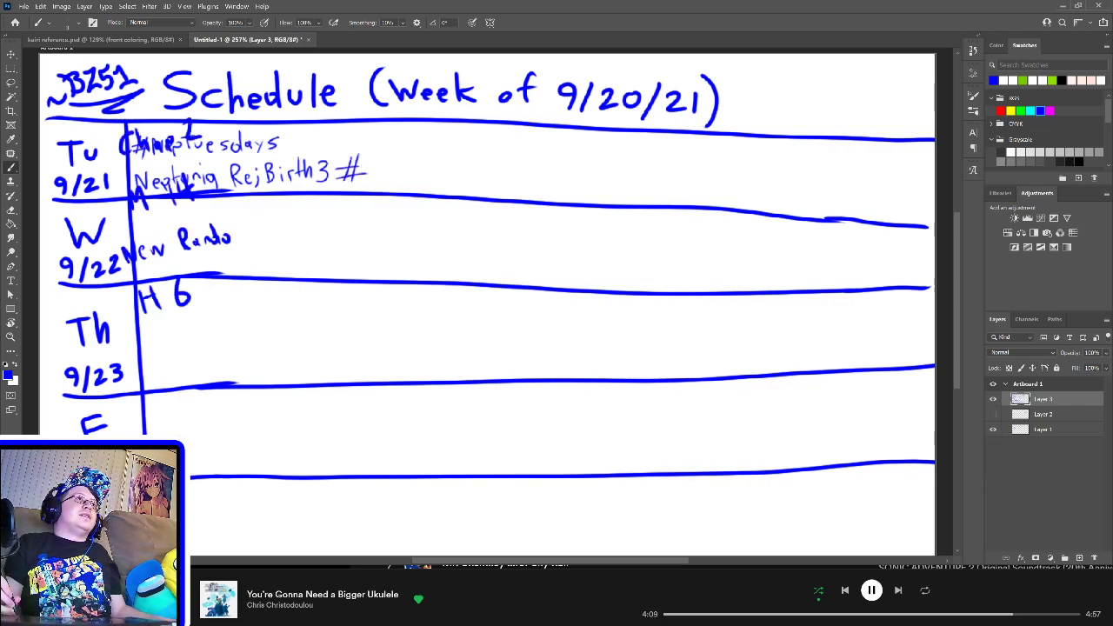
left_click(993, 430)
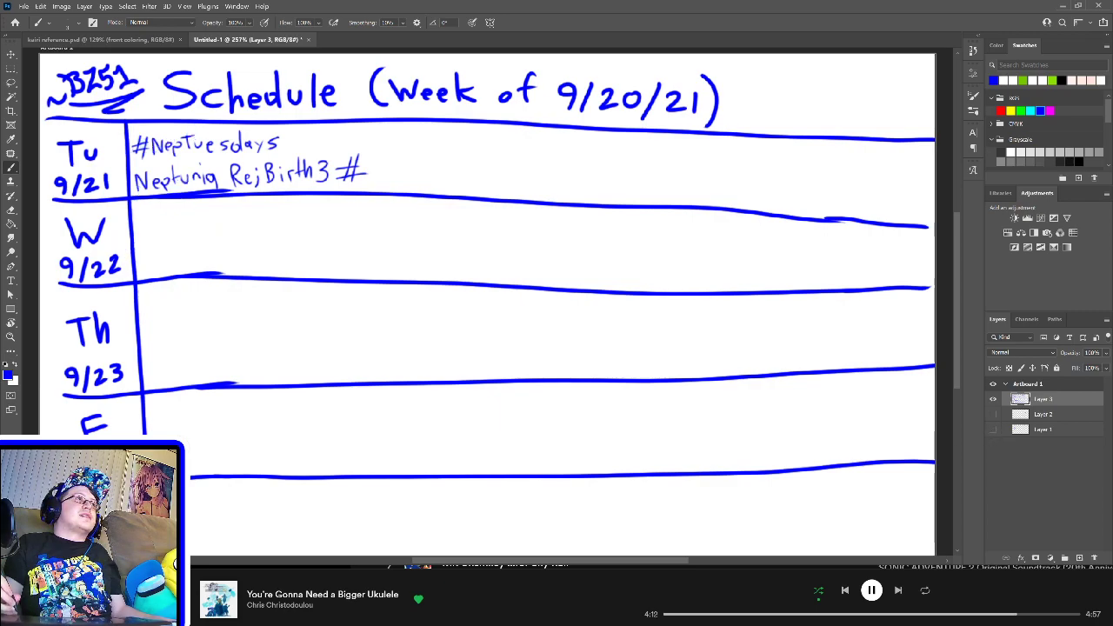
mouse_move(384, 159)
left_mouse_down()
mouse_move(374, 181)
mouse_move(381, 172)
left_mouse_up()
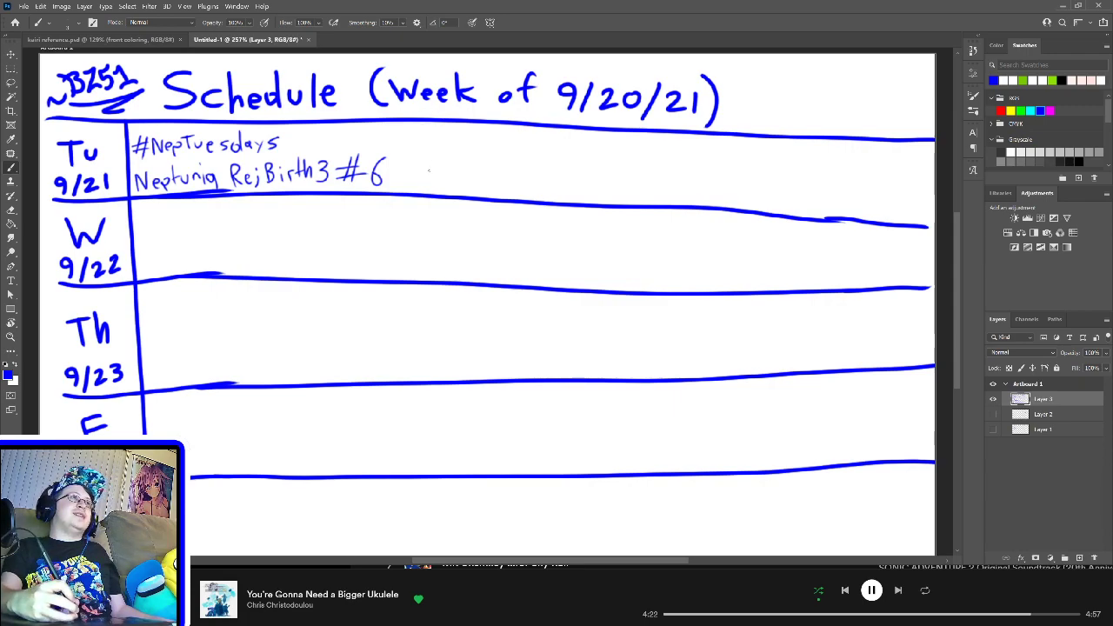
Step: Write '8:00 pm EST' in the Tuesday row and sketch a divider in the Wednesday row
mouse_move(449, 155)
left_mouse_down()
mouse_move(440, 164)
mouse_move(489, 167)
mouse_move(480, 178)
left_mouse_up()
left_click(463, 163)
left_click(464, 172)
mouse_move(510, 159)
left_mouse_down()
mouse_move(498, 163)
mouse_move(526, 191)
left_mouse_up()
mouse_move(538, 176)
left_mouse_down()
mouse_move(541, 186)
mouse_move(575, 184)
left_mouse_up()
mouse_move(575, 159)
left_mouse_down()
mouse_move(594, 158)
mouse_move(598, 170)
left_mouse_up()
mouse_move(576, 184)
left_mouse_down()
mouse_move(612, 186)
mouse_move(645, 161)
left_mouse_up()
left_click_drag(633, 162, 632, 193)
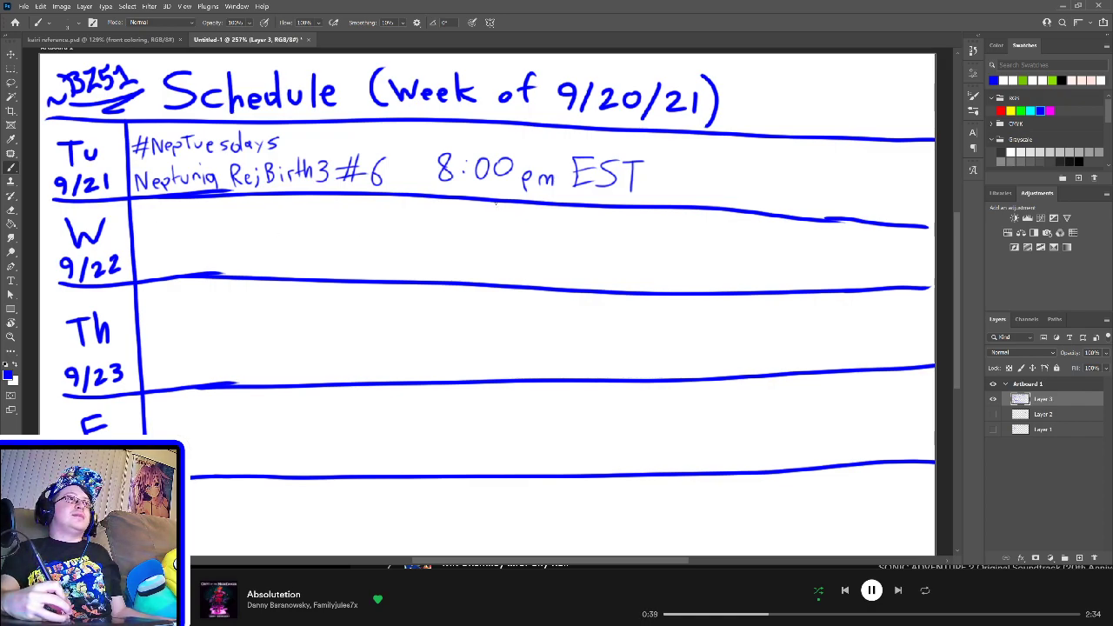
left_click_drag(497, 203, 497, 284)
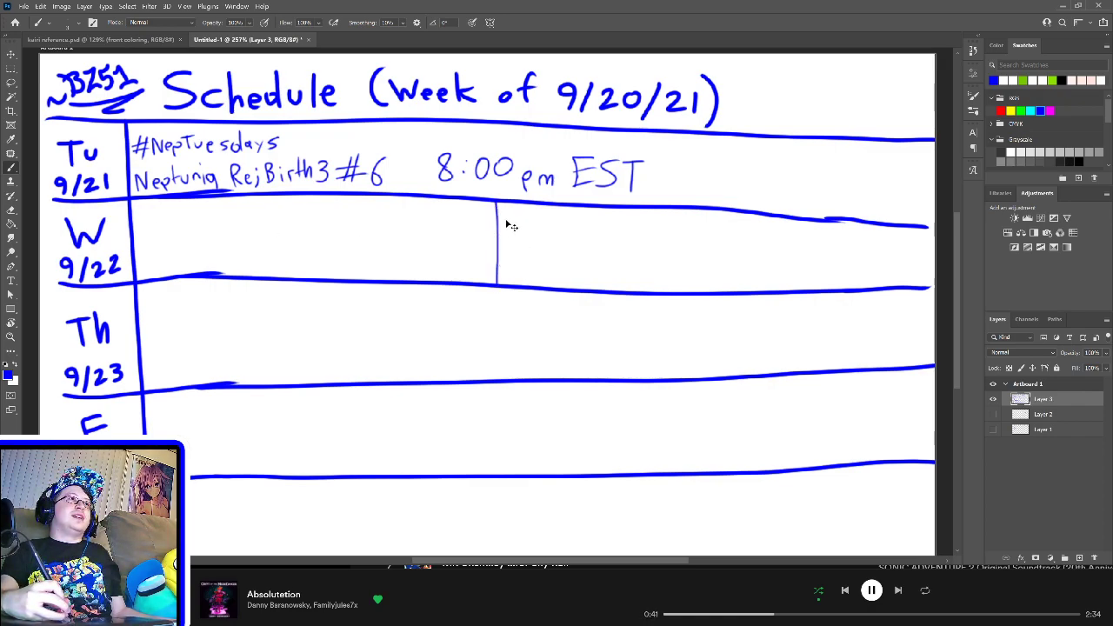
Step: Redraw the Wednesday divider slightly further right and letter '#BluPlays' in the left cell
key("ctrl+z")
left_click_drag(510, 203, 513, 279)
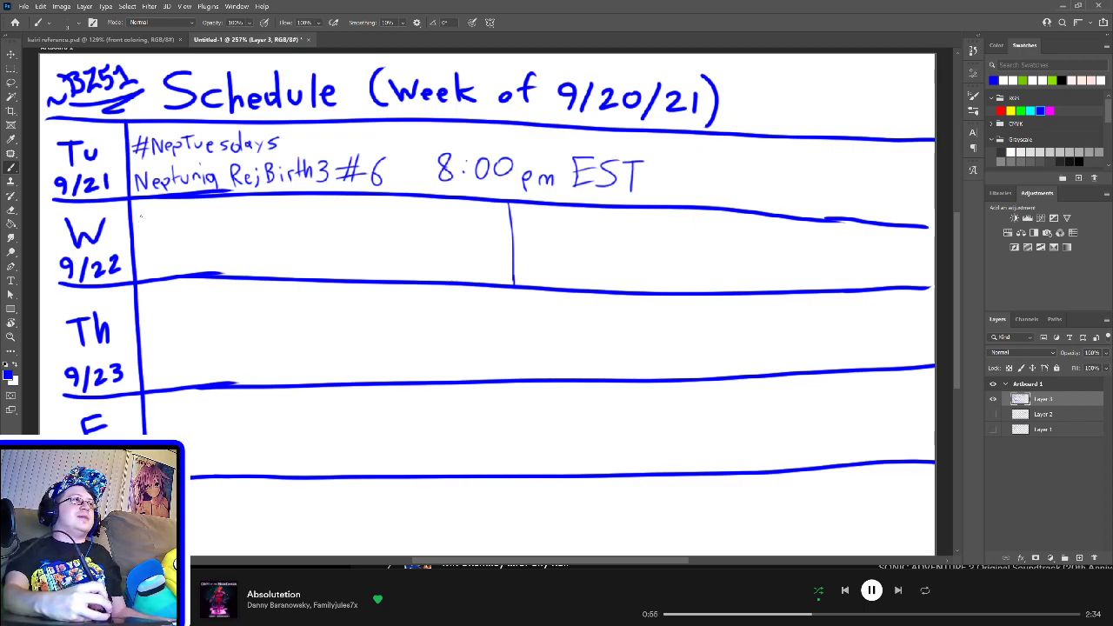
left_click_drag(144, 212, 141, 230)
mouse_move(149, 212)
left_mouse_down()
mouse_move(146, 229)
mouse_move(153, 217)
left_mouse_up()
mouse_move(138, 224)
left_mouse_down()
mouse_move(179, 237)
mouse_move(165, 212)
mouse_move(161, 233)
mouse_move(191, 232)
mouse_move(171, 231)
left_mouse_up()
key("ctrl+z")
key("ctrl+z")
key("ctrl+z")
left_click_drag(177, 223, 193, 232)
mouse_move(193, 211)
left_mouse_down()
mouse_move(207, 233)
mouse_move(235, 228)
left_mouse_up()
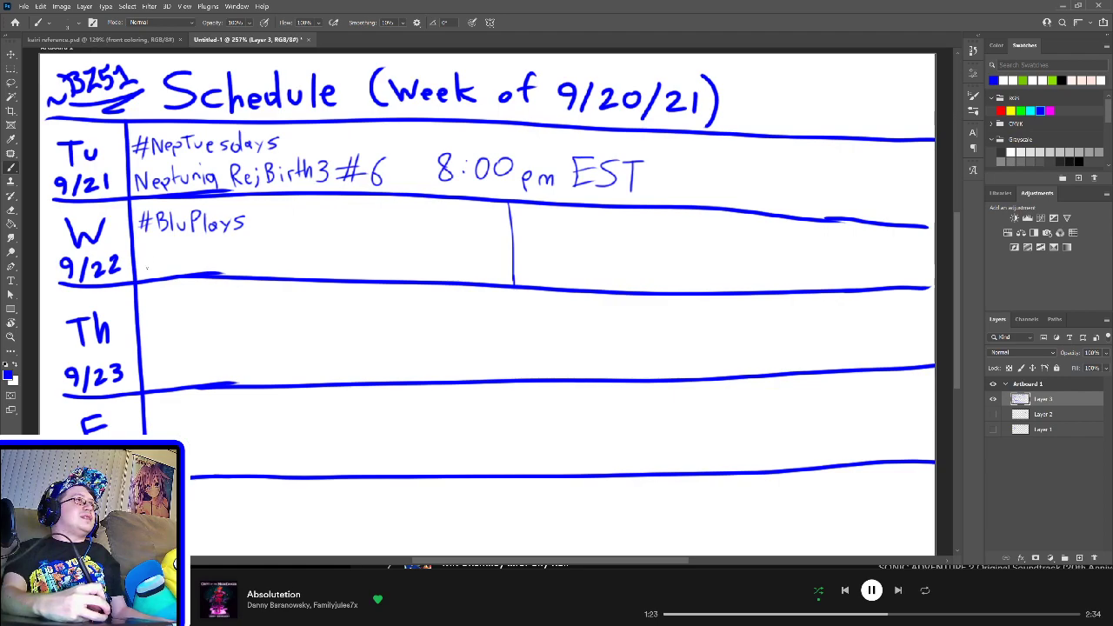
Step: Write 'Deltarune: Chapter 2' and the 2:15 pm start time under #BluPlays
mouse_move(142, 250)
left_mouse_down()
mouse_move(141, 276)
mouse_move(164, 276)
mouse_move(142, 275)
left_mouse_up()
key("ctrl+z")
key("ctrl+z")
key("ctrl+z")
mouse_move(143, 250)
left_mouse_down()
mouse_move(145, 275)
mouse_move(177, 268)
left_mouse_up()
mouse_move(171, 257)
left_mouse_down()
mouse_move(221, 264)
mouse_move(255, 253)
mouse_move(269, 265)
left_mouse_up()
mouse_move(277, 242)
left_mouse_down()
mouse_move(276, 266)
mouse_move(315, 266)
mouse_move(284, 265)
left_mouse_up()
key("ctrl+z")
key("ctrl+z")
key("ctrl+z")
key("ctrl+z")
key("ctrl+z")
key("ctrl+z")
key("ctrl+z")
key("ctrl+z")
mouse_move(295, 254)
left_mouse_down()
mouse_move(300, 269)
mouse_move(334, 253)
mouse_move(317, 253)
mouse_move(356, 247)
mouse_move(363, 267)
left_mouse_up()
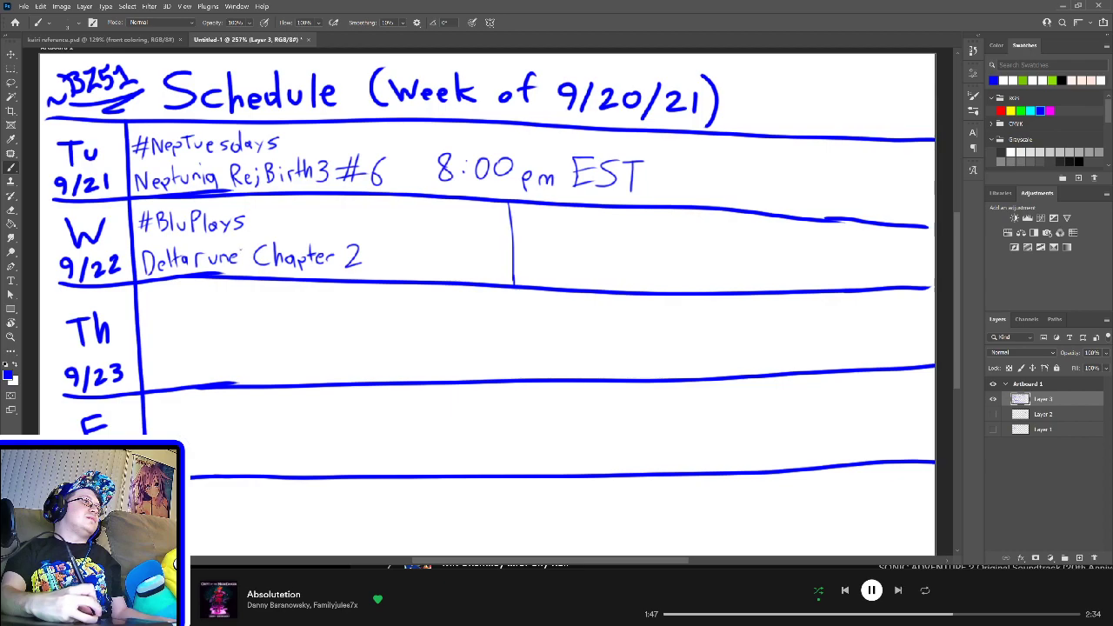
left_click(249, 249)
left_click(248, 260)
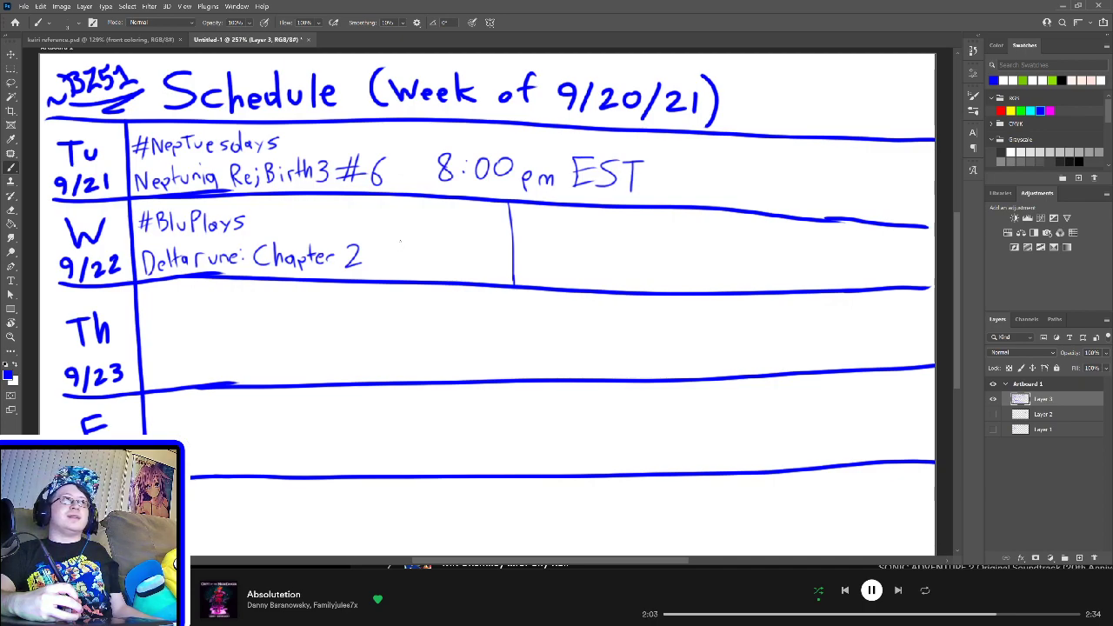
mouse_move(393, 240)
left_mouse_down()
mouse_move(397, 258)
mouse_move(491, 253)
left_mouse_up()
left_click(417, 243)
left_click(418, 252)
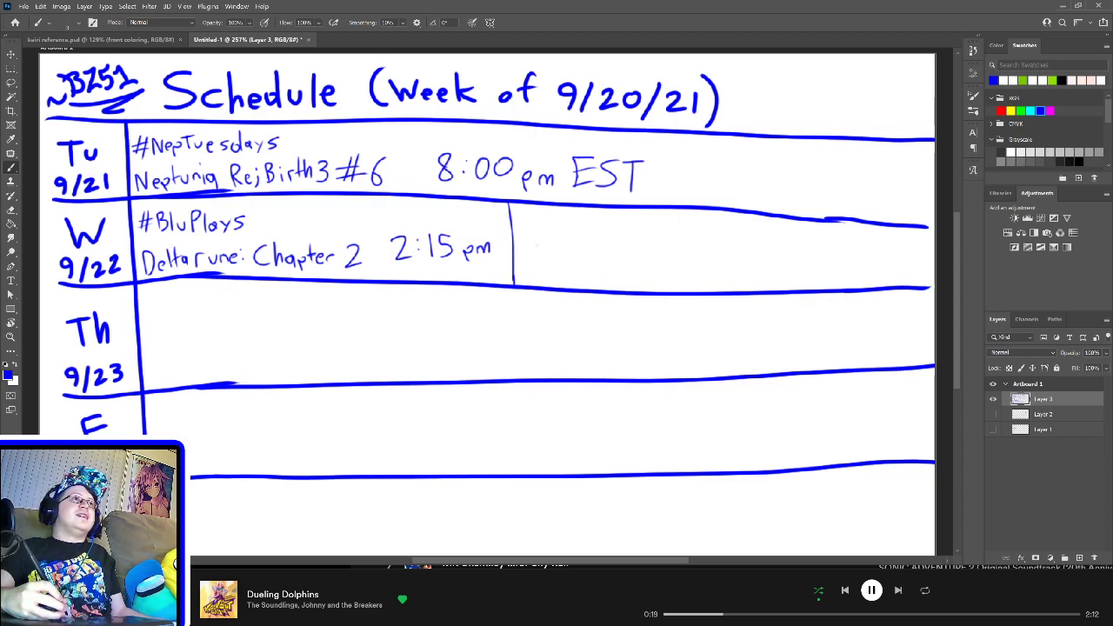
Step: Letter '#RandomizerWednesdays' at the top of the right Wednesday cell
left_click_drag(520, 211, 519, 230)
mouse_move(527, 209)
left_mouse_down()
mouse_move(526, 231)
mouse_move(529, 219)
mouse_move(542, 233)
mouse_move(560, 232)
mouse_move(568, 213)
mouse_move(580, 240)
mouse_move(563, 235)
left_mouse_up()
key("ctrl+z")
key("ctrl+z")
key("ctrl+z")
mouse_move(570, 223)
left_mouse_down()
mouse_move(570, 235)
mouse_move(620, 236)
left_mouse_up()
mouse_move(623, 228)
left_mouse_down()
mouse_move(647, 243)
mouse_move(656, 229)
left_mouse_up()
left_click_drag(657, 236, 664, 240)
left_click_drag(668, 225, 670, 245)
mouse_move(675, 244)
left_mouse_down()
mouse_move(686, 231)
mouse_move(738, 240)
left_mouse_up()
mouse_move(744, 234)
left_mouse_down()
mouse_move(736, 247)
mouse_move(748, 240)
left_mouse_up()
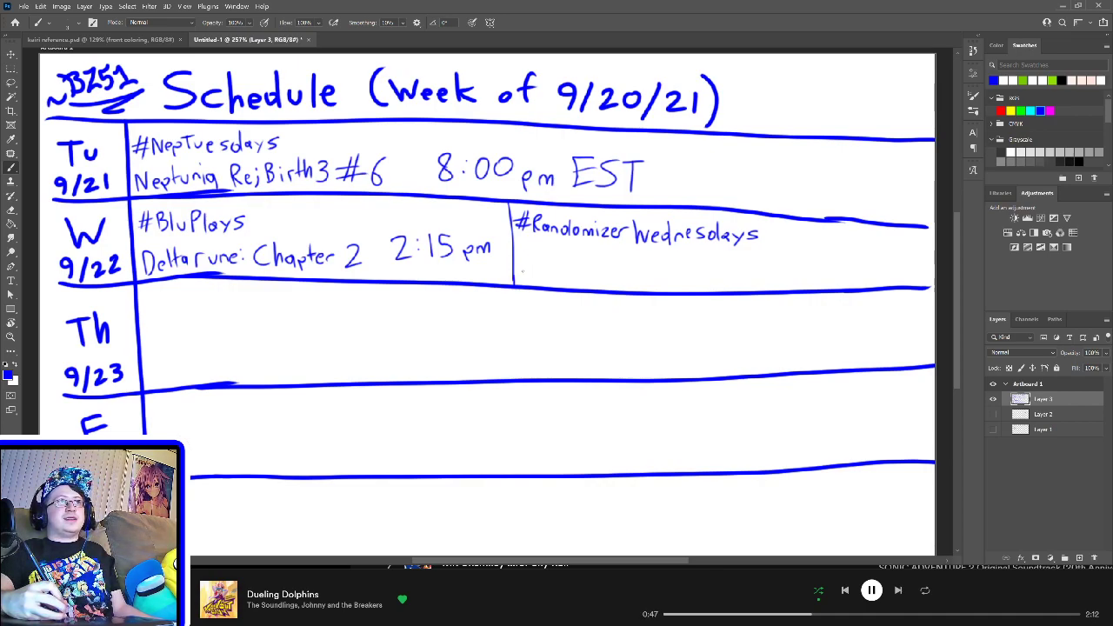
Step: Write 'OOT Co-op Randomizer #1' with an 8 pm start time below the hashtag
mouse_move(525, 257)
left_mouse_down()
mouse_move(531, 271)
mouse_move(519, 260)
mouse_move(567, 256)
mouse_move(560, 277)
left_mouse_up()
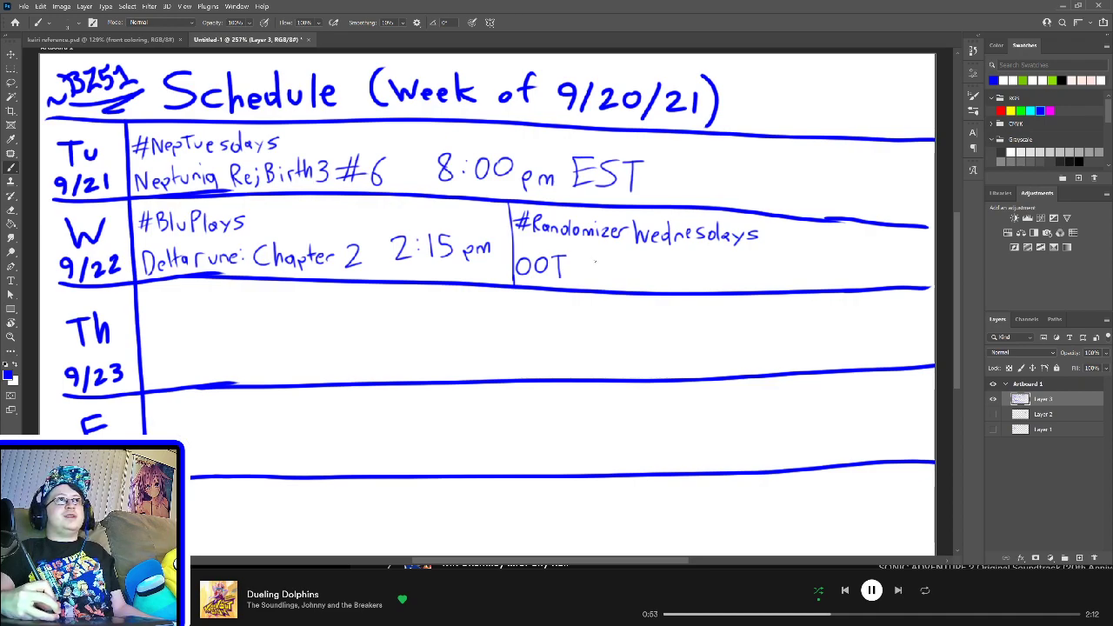
mouse_move(595, 259)
left_mouse_down()
mouse_move(632, 266)
mouse_move(625, 287)
mouse_move(625, 269)
mouse_move(666, 261)
mouse_move(672, 278)
mouse_move(705, 271)
mouse_move(704, 259)
mouse_move(712, 275)
mouse_move(740, 275)
mouse_move(744, 247)
mouse_move(774, 277)
left_mouse_up()
key("ctrl+z")
key("ctrl+z")
mouse_move(780, 278)
left_mouse_down()
mouse_move(817, 251)
mouse_move(813, 280)
left_mouse_up()
mouse_move(800, 266)
left_mouse_down()
mouse_move(823, 264)
mouse_move(833, 279)
left_mouse_up()
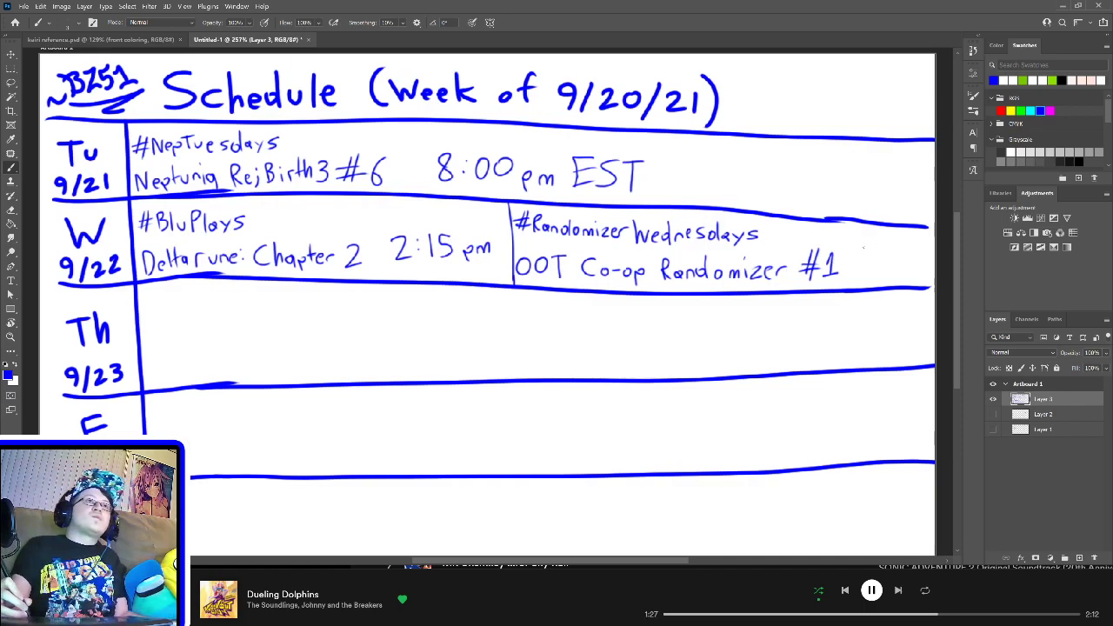
mouse_move(880, 250)
left_mouse_down()
mouse_move(891, 278)
mouse_move(914, 266)
mouse_move(924, 276)
left_mouse_up()
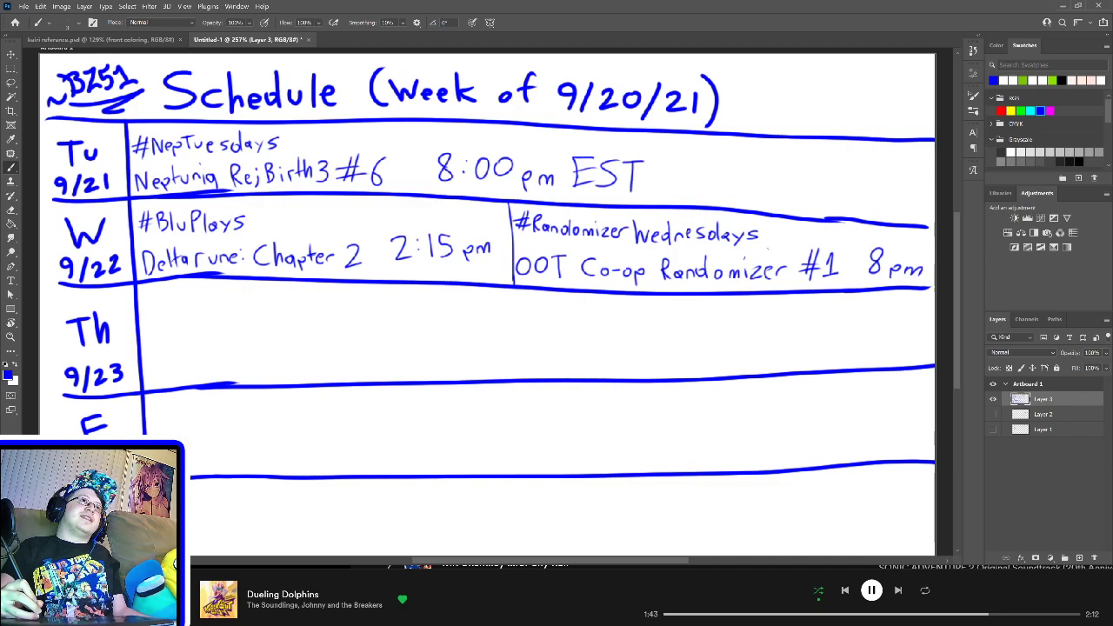
Step: Draw a small triforce after #RandomizerWednesdays, redoing its inner lines
mouse_move(763, 251)
left_mouse_down()
mouse_move(777, 229)
mouse_move(800, 250)
mouse_move(764, 252)
mouse_move(795, 250)
mouse_move(769, 239)
mouse_move(790, 244)
mouse_move(795, 233)
mouse_move(795, 247)
left_mouse_up()
left_click_drag(792, 240, 776, 243)
key("ctrl+z")
key("ctrl+z")
key("ctrl+z")
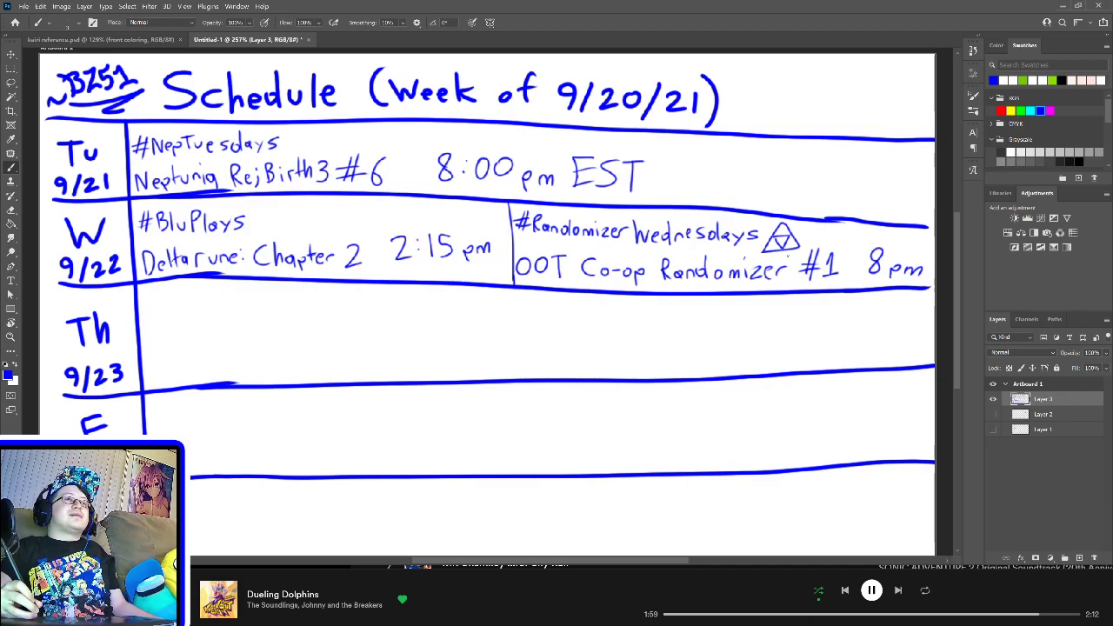
key("ctrl+z")
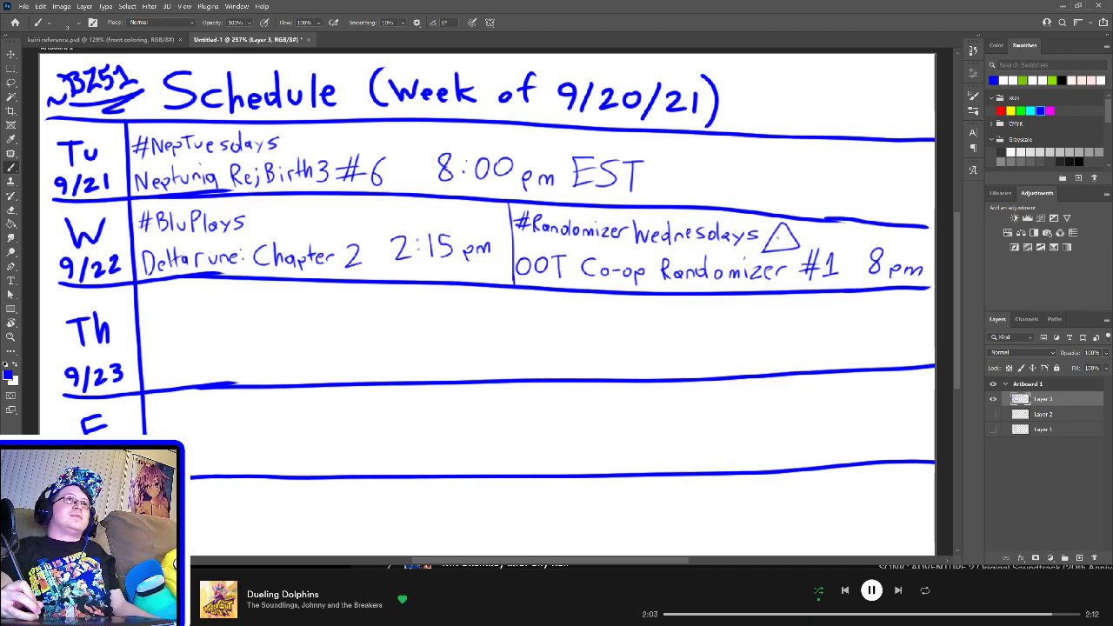
left_click_drag(774, 243, 781, 247)
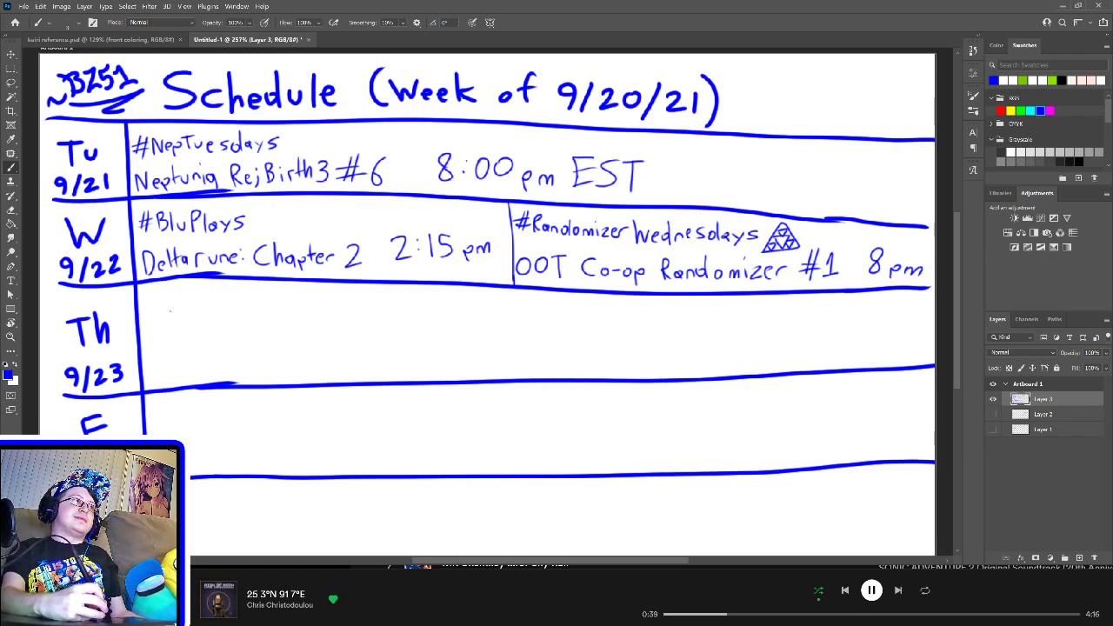
Step: Hand-letter "#BluPlays" at the start of the Thursday 9/23 row
mouse_move(153, 300)
left_mouse_down()
mouse_move(150, 326)
mouse_move(160, 324)
left_mouse_up()
left_click_drag(146, 308, 168, 306)
mouse_move(144, 316)
left_mouse_down()
mouse_move(167, 315)
mouse_move(169, 328)
left_mouse_up()
mouse_move(170, 302)
left_mouse_down()
mouse_move(173, 327)
mouse_move(204, 321)
left_mouse_up()
mouse_move(211, 300)
left_mouse_down()
mouse_move(209, 322)
mouse_move(212, 311)
left_mouse_up()
mouse_move(225, 299)
left_mouse_down()
mouse_move(224, 315)
mouse_move(244, 316)
left_mouse_up()
mouse_move(250, 307)
left_mouse_down()
mouse_move(245, 324)
mouse_move(259, 317)
left_mouse_up()
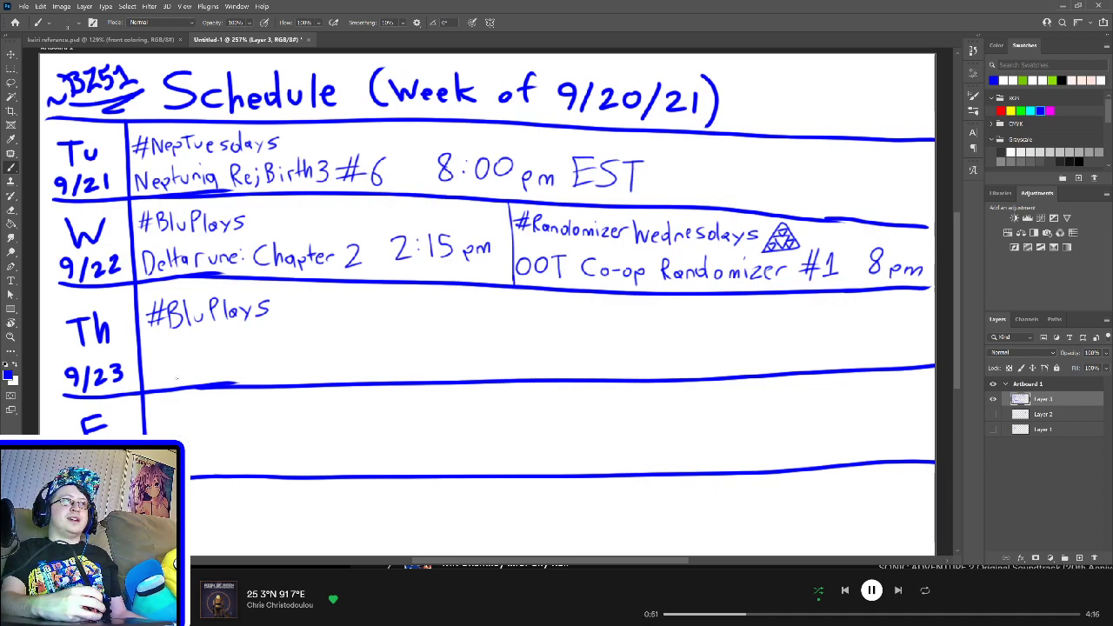
Step: Letter "Miitopia" beneath it, undoing and redrawing the misplaced strokes
left_click_drag(152, 372, 200, 367)
mouse_move(194, 354)
left_mouse_down()
mouse_move(216, 353)
mouse_move(223, 369)
left_mouse_up()
mouse_move(223, 351)
left_mouse_down()
mouse_move(252, 365)
mouse_move(230, 357)
left_mouse_up()
key("ctrl+z")
key("ctrl+z")
key("ctrl+z")
mouse_move(224, 351)
left_mouse_down()
mouse_move(229, 367)
mouse_move(246, 364)
mouse_move(233, 358)
mouse_move(228, 373)
mouse_move(249, 361)
left_mouse_up()
key("ctrl+z")
key("ctrl+z")
left_click_drag(256, 350, 257, 362)
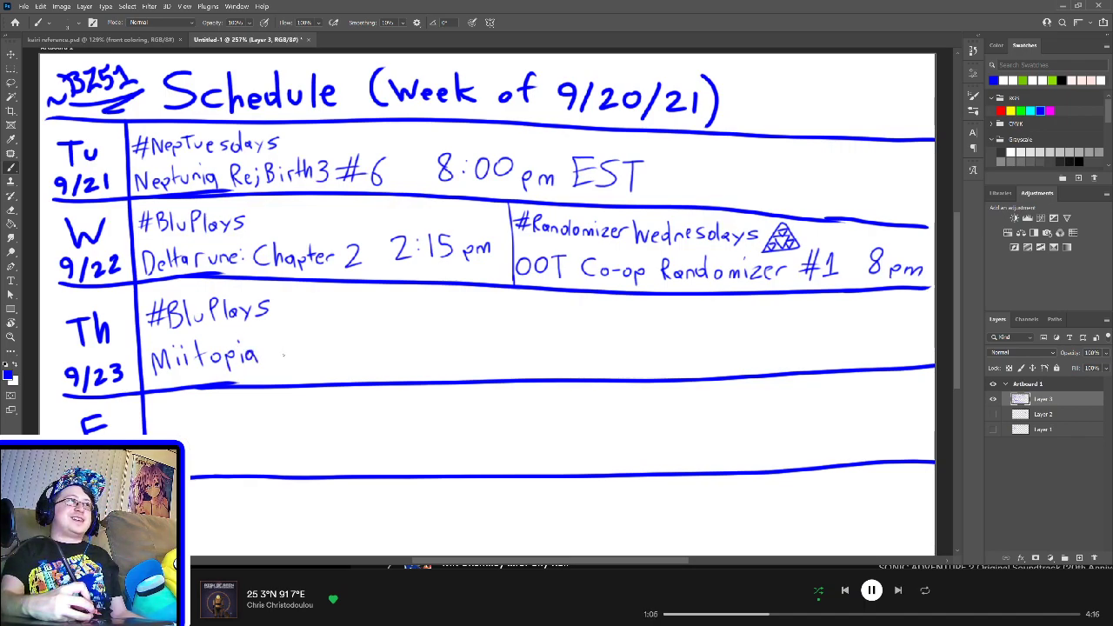
Step: Add a "#" after Miitopia, undoing then redoing its crossbars
mouse_move(282, 334)
left_mouse_down()
mouse_move(277, 365)
mouse_move(295, 345)
left_mouse_up()
left_click_drag(271, 357, 296, 355)
key("ctrl+z")
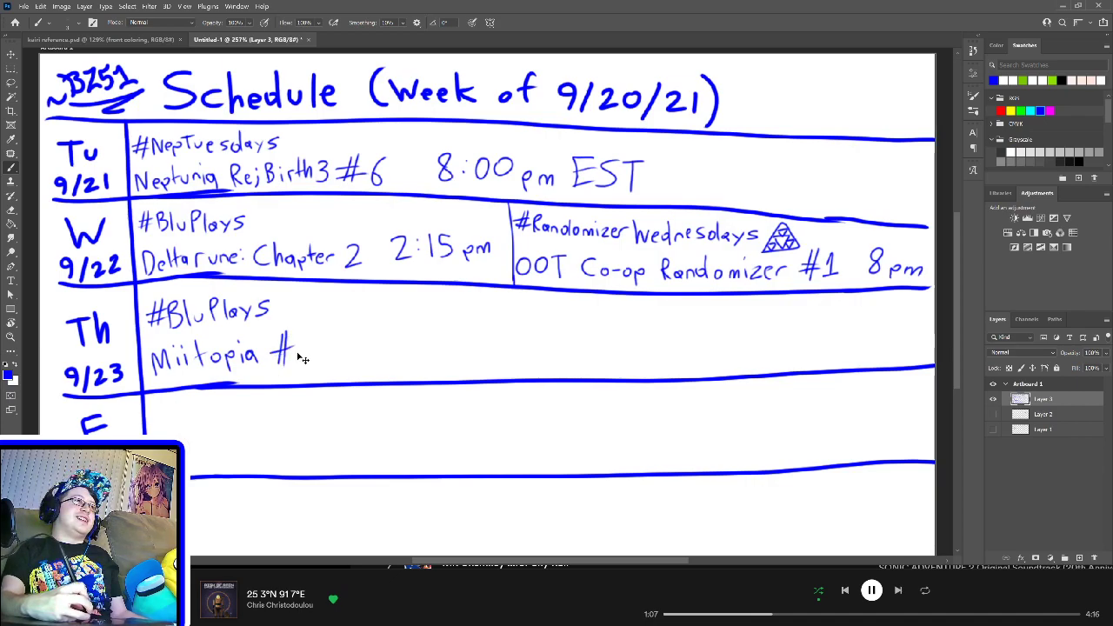
key("ctrl+z")
key("ctrl+z")
key("ctrl+shift+z")
key("ctrl+shift+z")
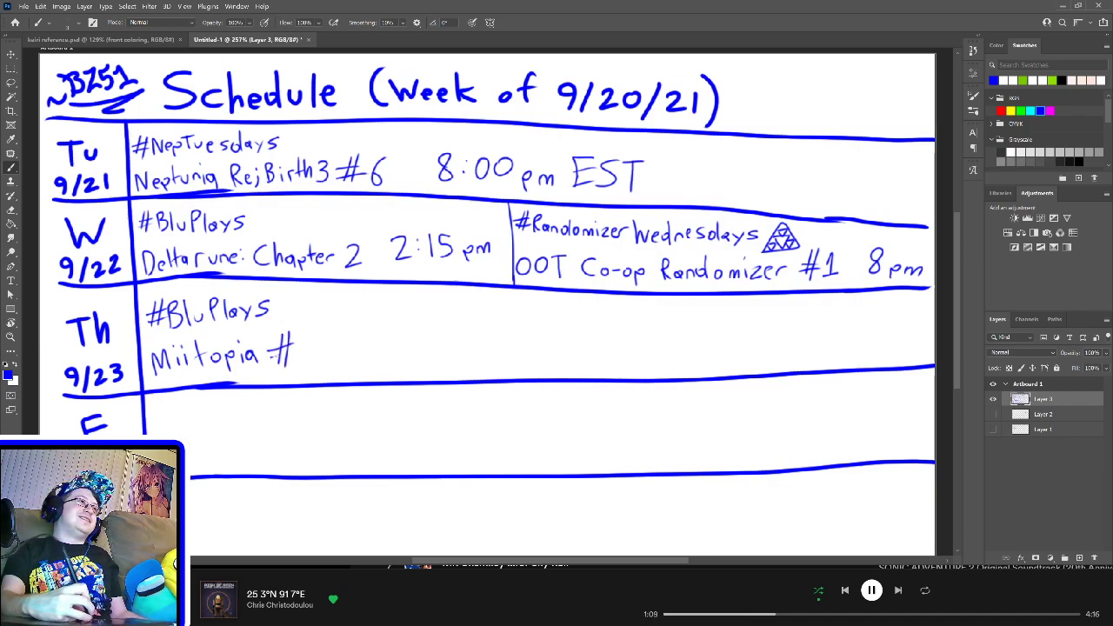
key("ctrl+shift+z")
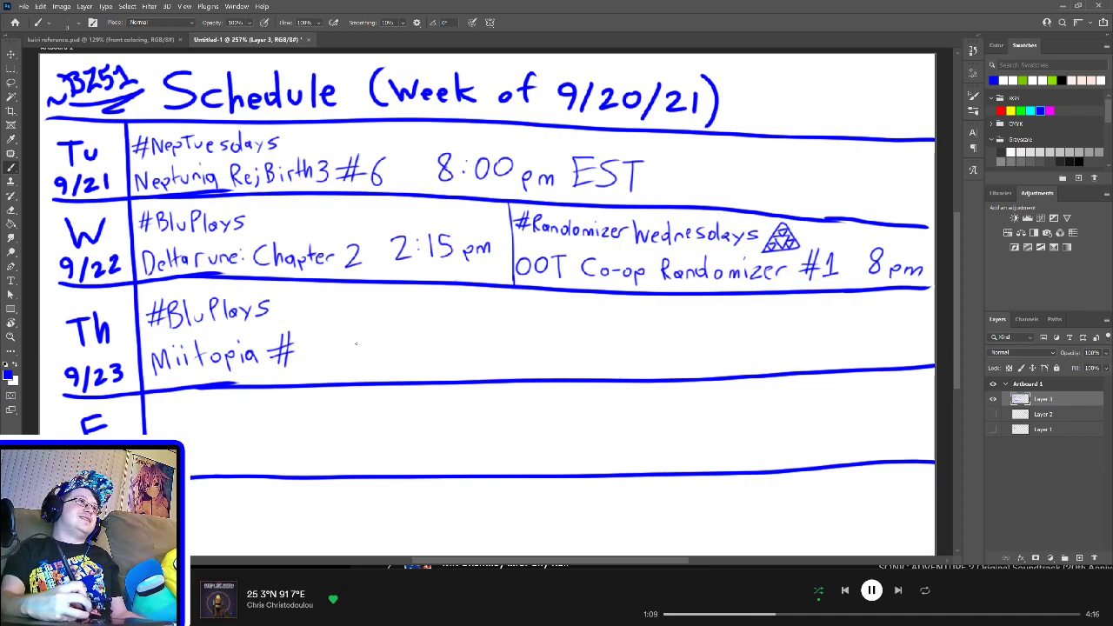
Step: Letter "14" after Miitopia # and "8:00 pm" in the Thursday row, checking the old sketch layer
left_click(993, 430)
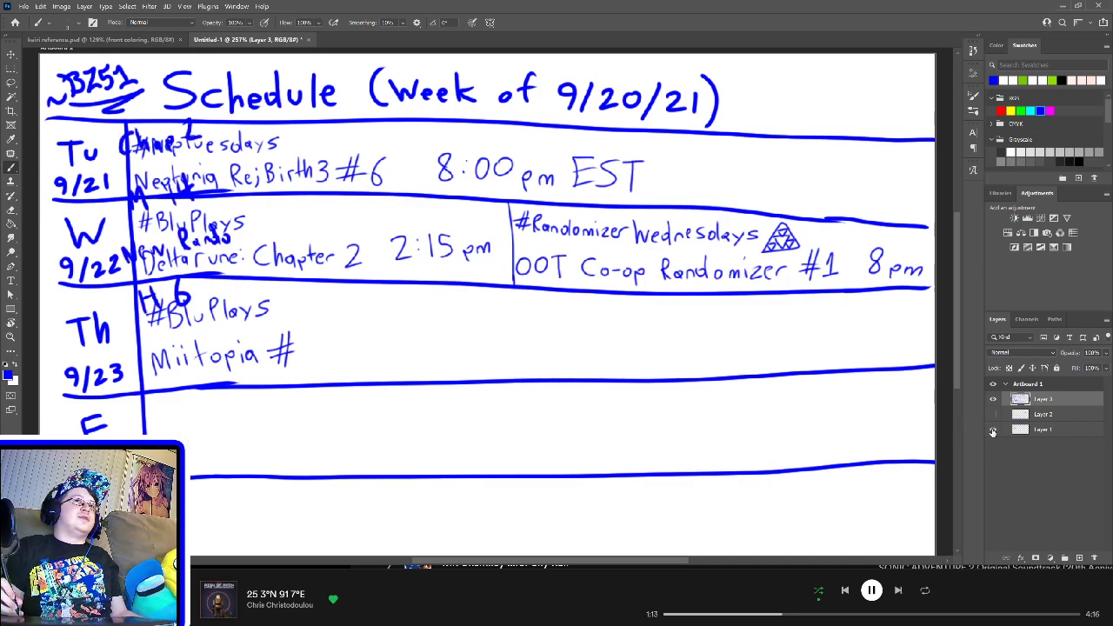
left_click(994, 430)
mouse_move(304, 333)
left_mouse_down()
mouse_move(301, 359)
mouse_move(336, 349)
mouse_move(326, 364)
left_mouse_up()
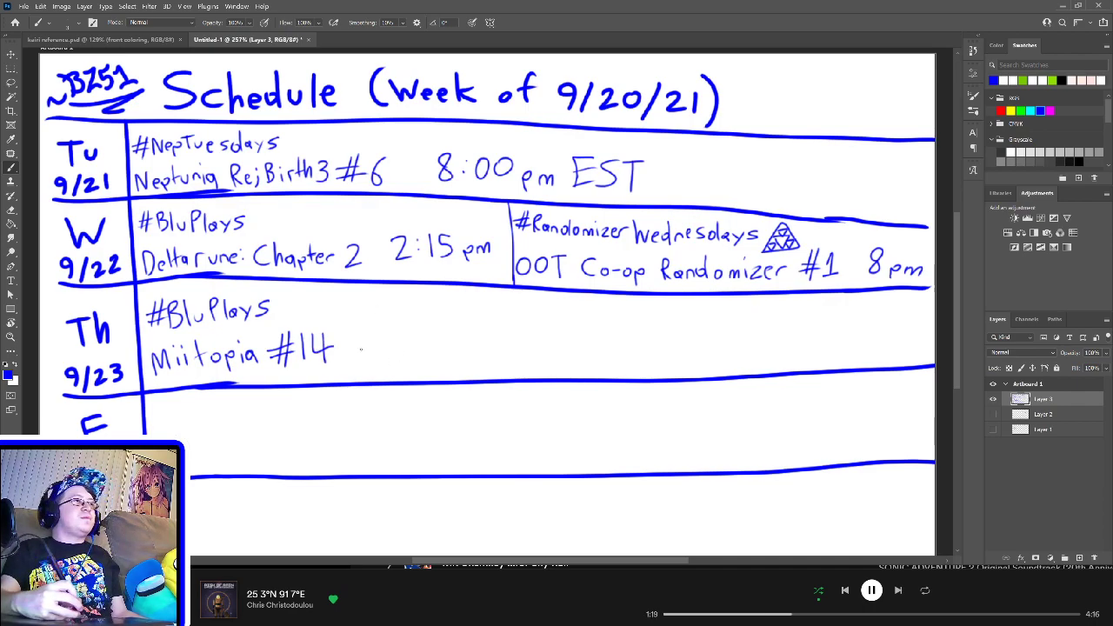
mouse_move(381, 340)
left_mouse_down()
mouse_move(446, 342)
mouse_move(483, 347)
mouse_move(478, 365)
mouse_move(516, 356)
left_mouse_up()
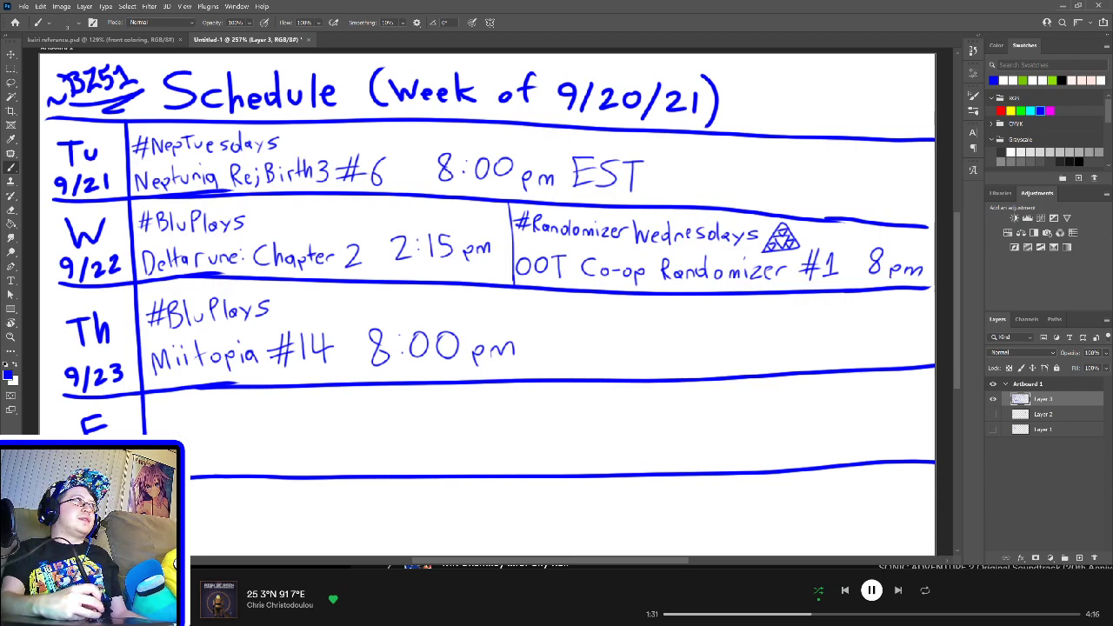
Step: Hand-letter "#CasualFridays" in the Friday row, redoing the misdrawn # first
left_click_drag(162, 405, 162, 426)
mouse_move(150, 414)
left_mouse_down()
mouse_move(172, 412)
mouse_move(162, 426)
left_mouse_up()
key("ctrl+z")
key("ctrl+z")
key("ctrl+z")
key("ctrl+z")
left_click_drag(153, 410, 216, 421)
left_click_drag(221, 414, 225, 423)
mouse_move(231, 402)
left_mouse_down()
mouse_move(230, 424)
mouse_move(243, 426)
left_mouse_up()
left_click_drag(243, 406, 254, 405)
left_click_drag(245, 415, 269, 415)
left_click_drag(274, 415, 276, 422)
left_click_drag(282, 402, 289, 423)
left_click_drag(292, 414, 297, 428)
mouse_move(307, 416)
left_mouse_down()
mouse_move(317, 415)
mouse_move(309, 422)
left_mouse_up()
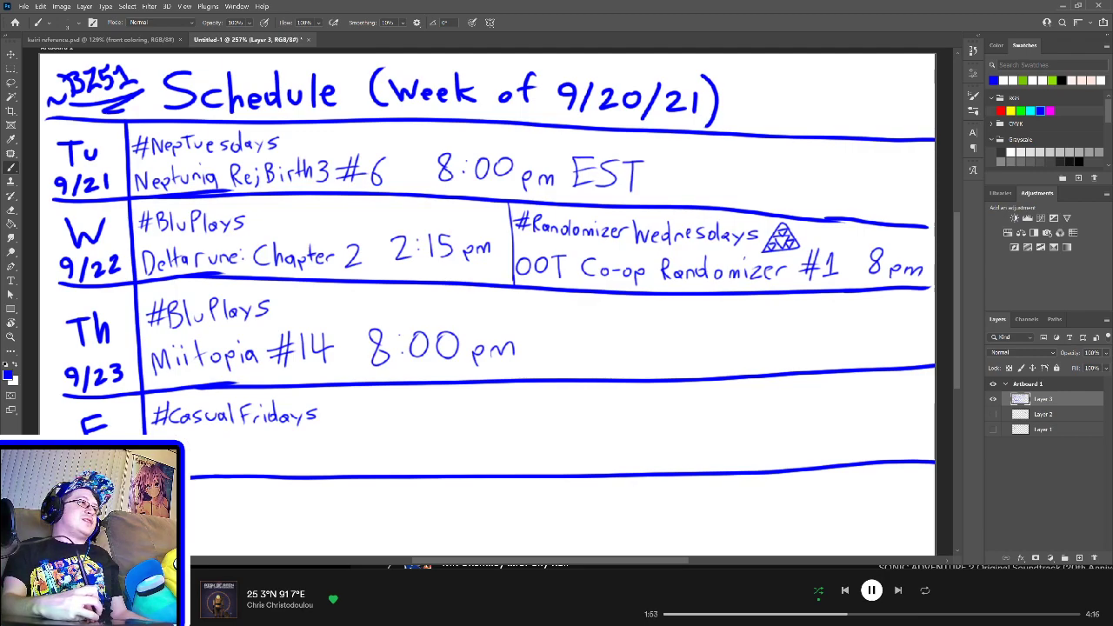
Step: Letter the "…luDraws" hashtag in the row below Friday's line
mouse_move(196, 495)
left_mouse_down()
mouse_move(197, 512)
mouse_move(259, 501)
mouse_move(263, 511)
left_mouse_up()
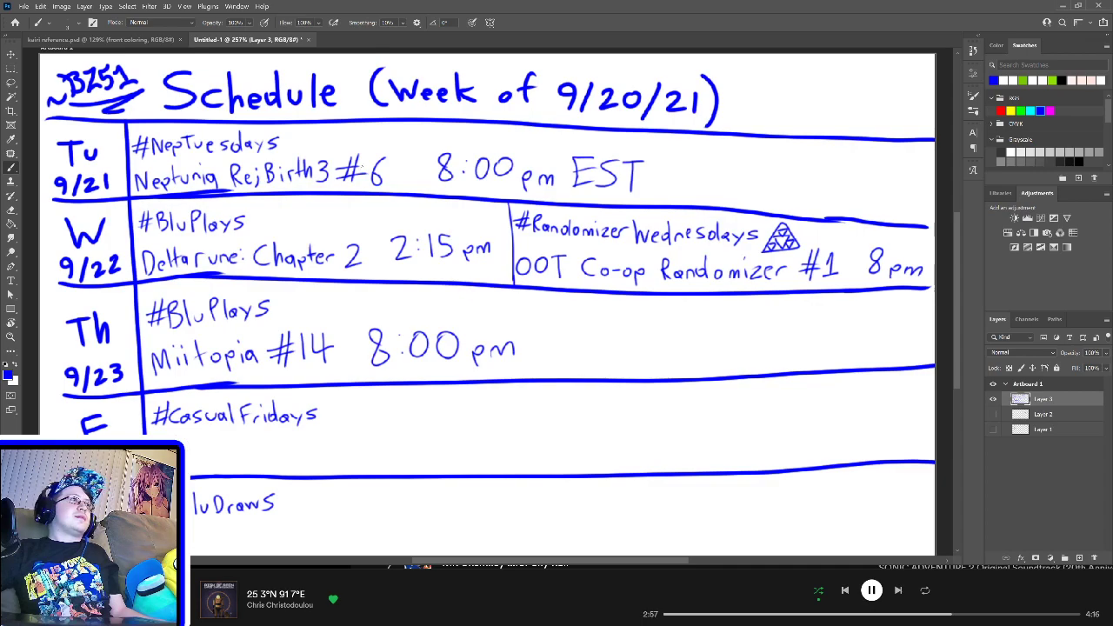
Step: Switch to kairi reference.psd and add a new layer named "left side coloring"
left_click(104, 40)
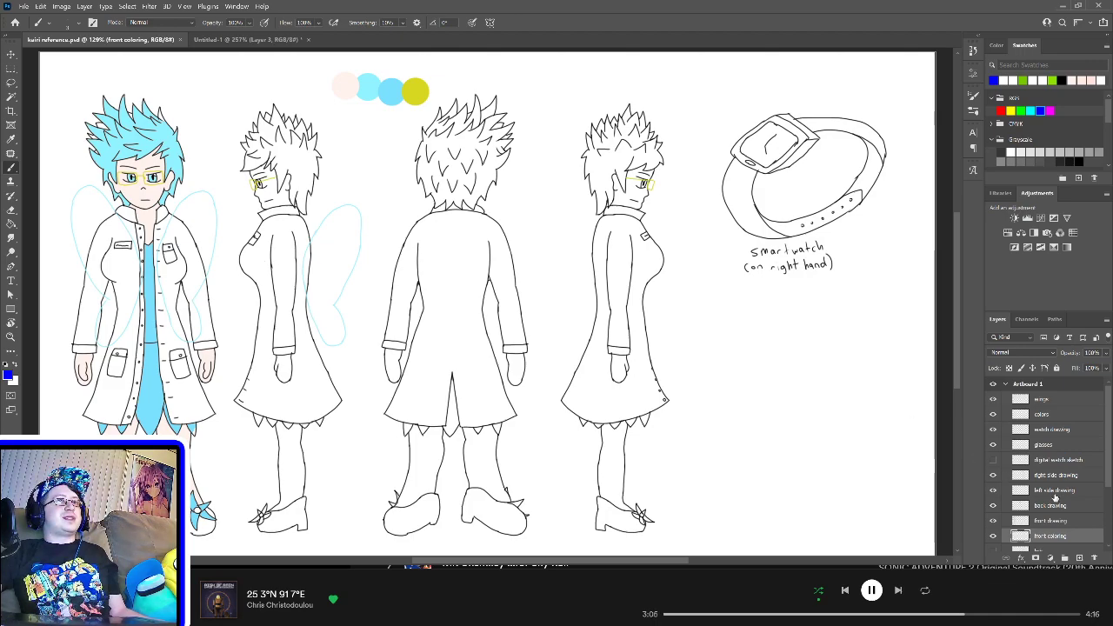
scroll(1055, 497, "down", 3)
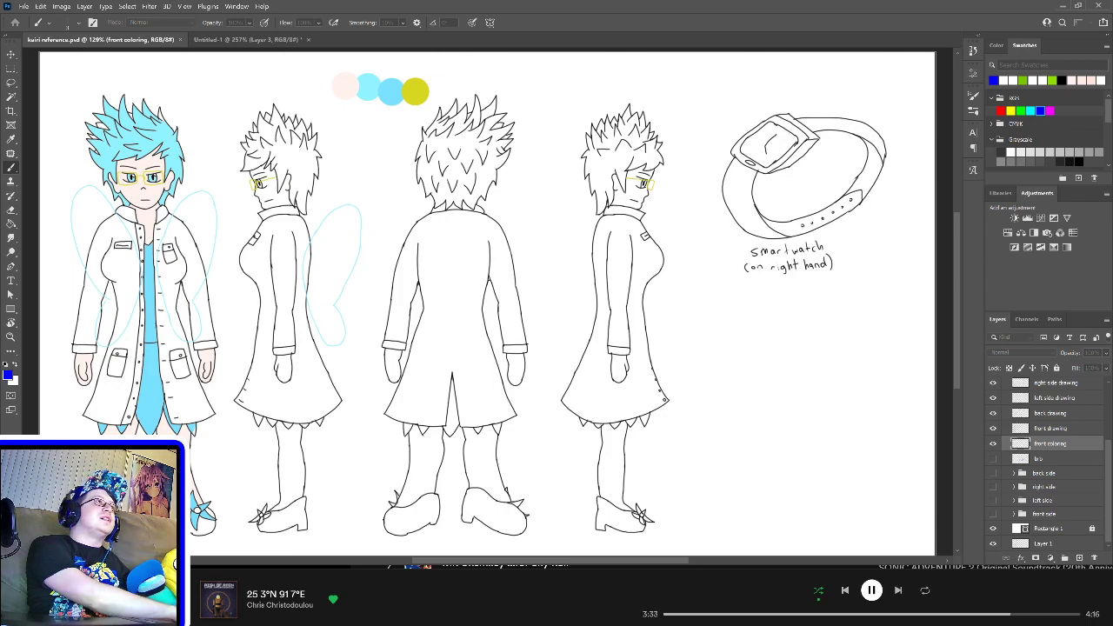
key("Return")
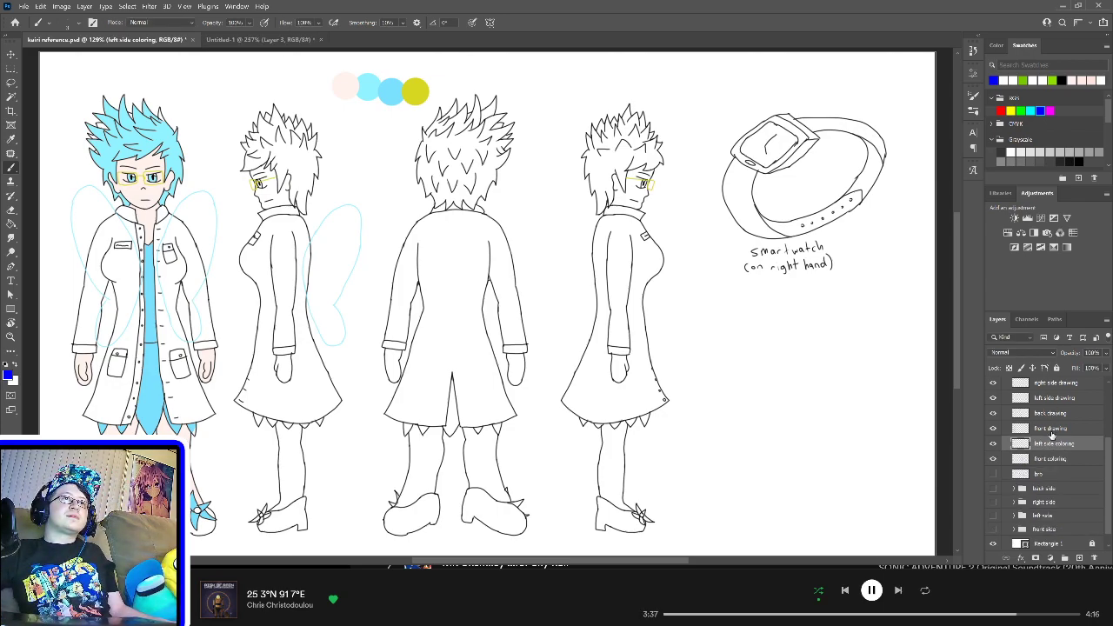
Step: Raise the left side coloring layer and Magic Wand-select the side-view hair on the left side drawing layer
left_click_drag(1053, 447, 1050, 407)
scroll(1051, 430, "up", 1)
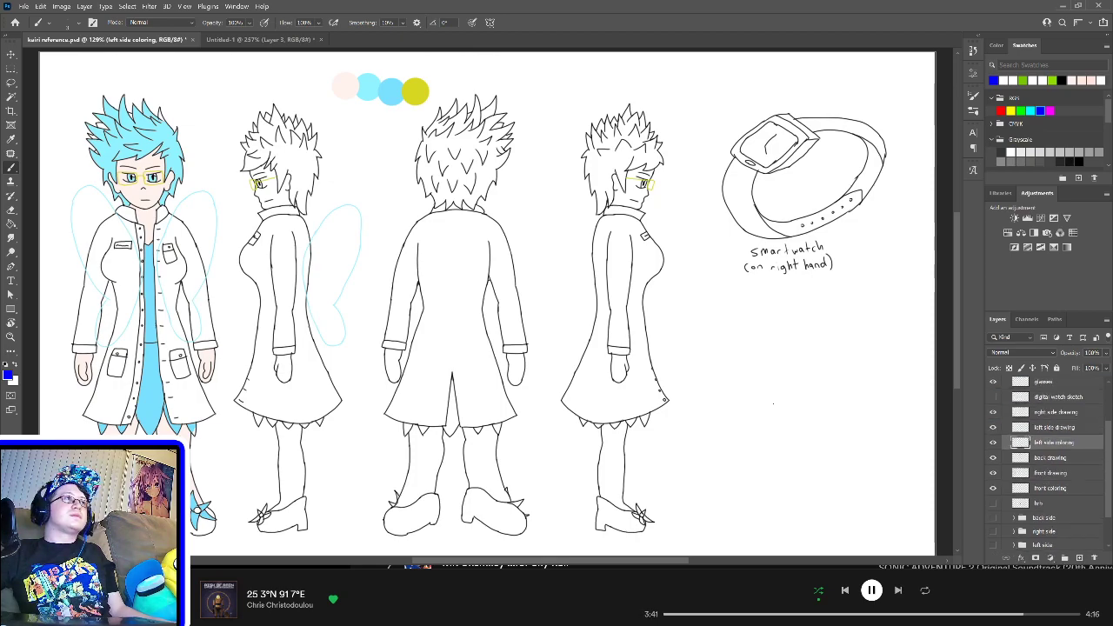
key("w")
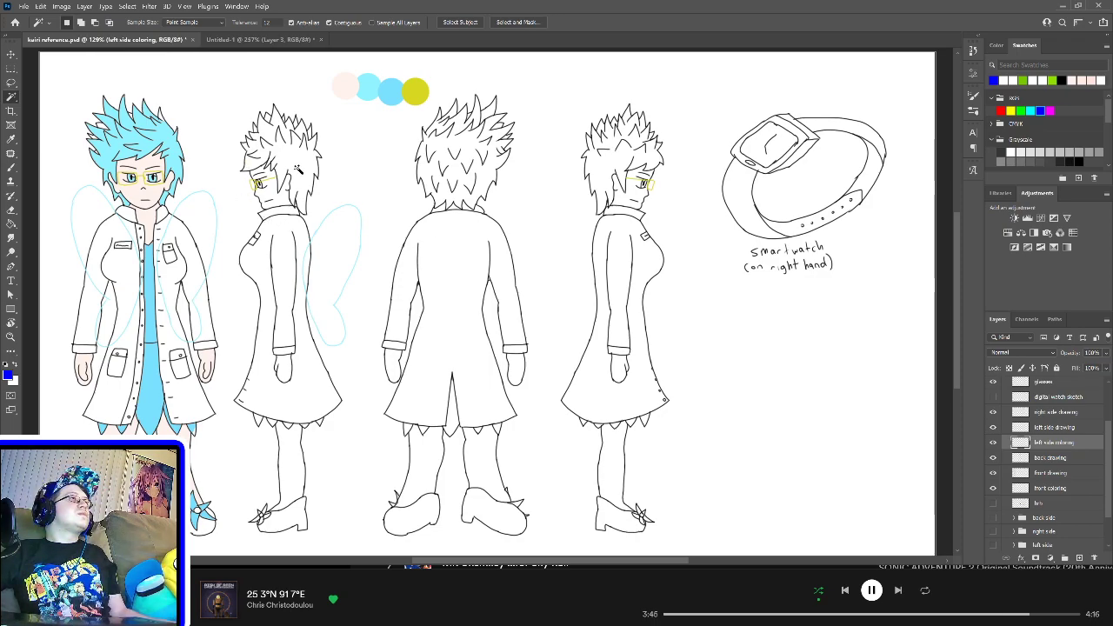
left_click(298, 166)
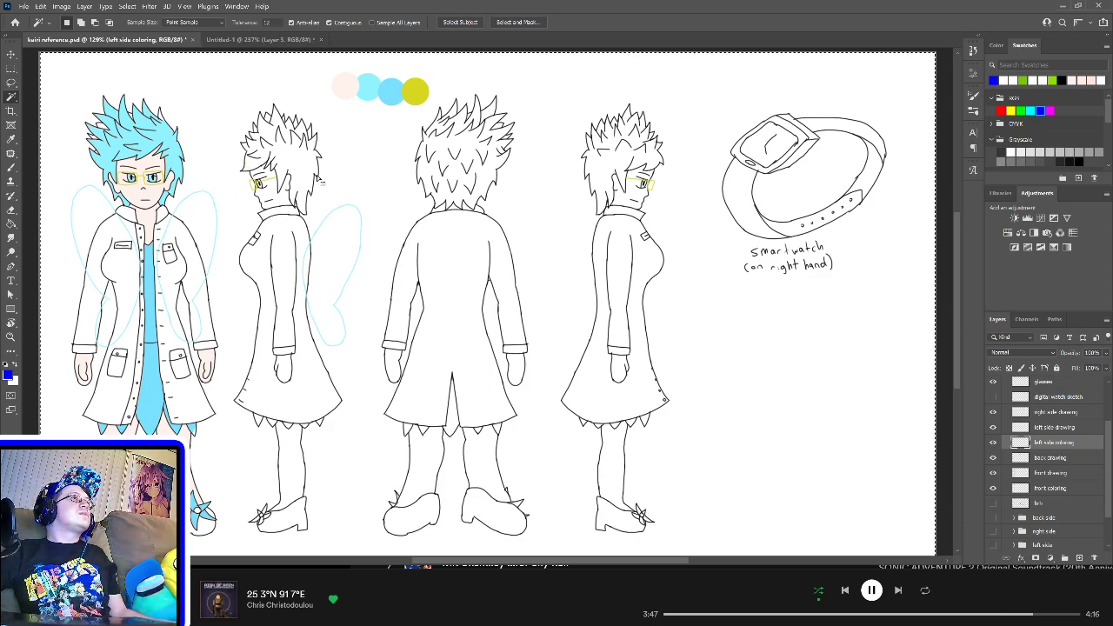
left_click(1048, 428)
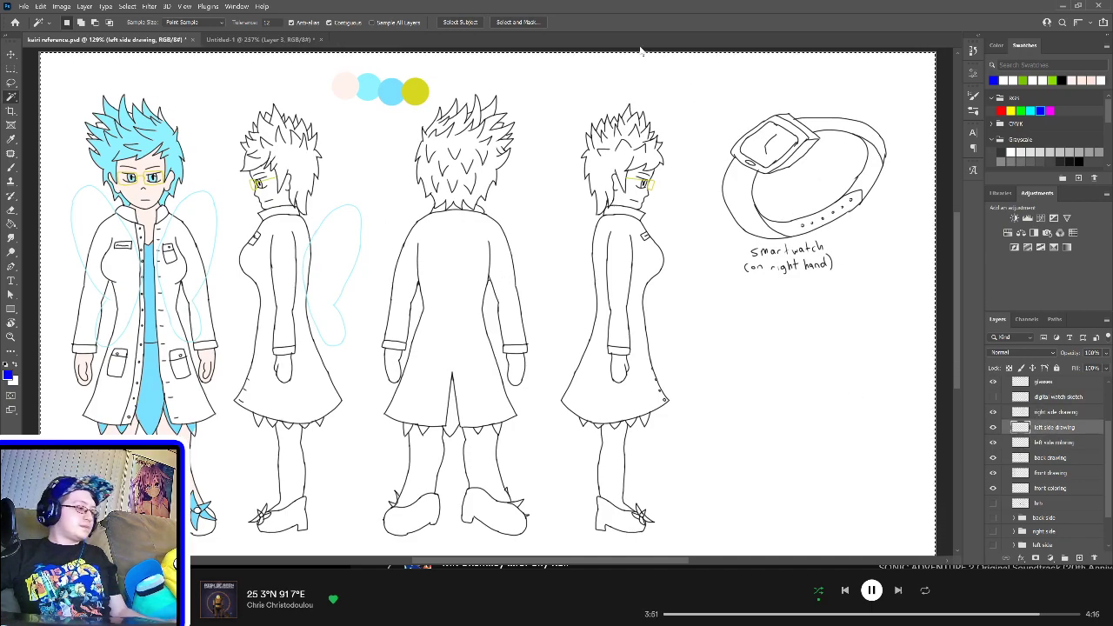
key("ctrl+1")
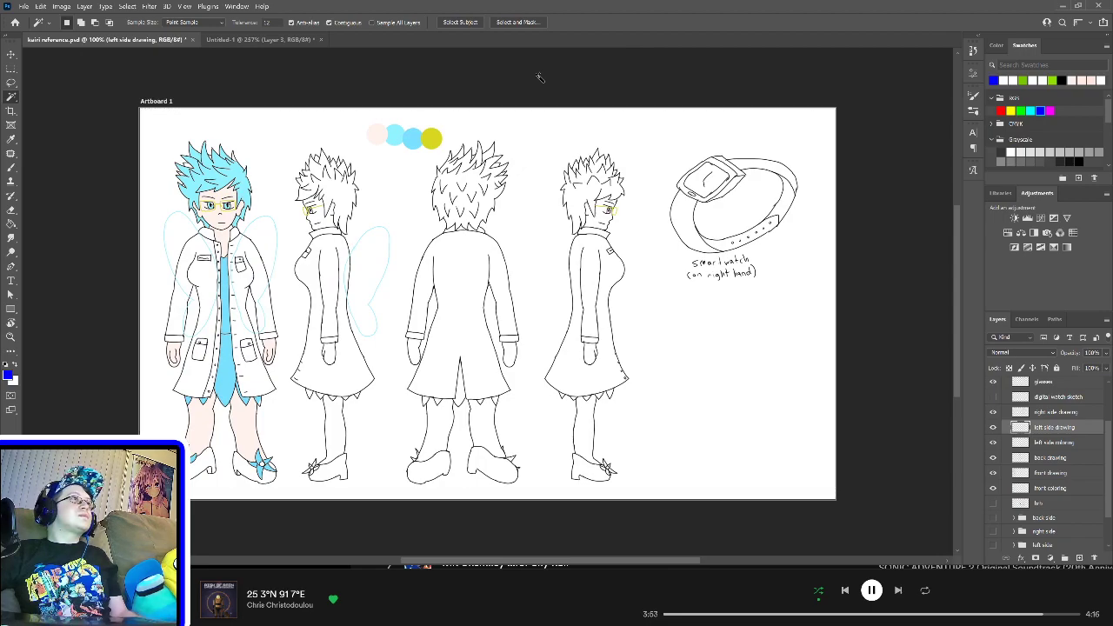
key("ctrl+0")
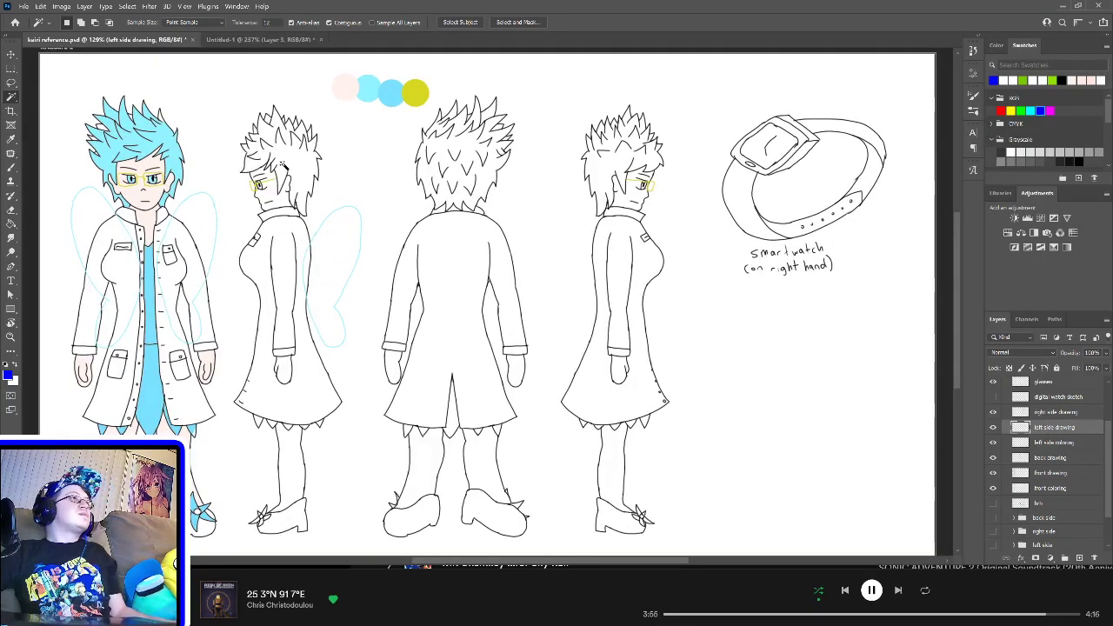
mouse_move(296, 168)
left_mouse_down()
mouse_move(282, 153)
mouse_move(298, 158)
left_mouse_up()
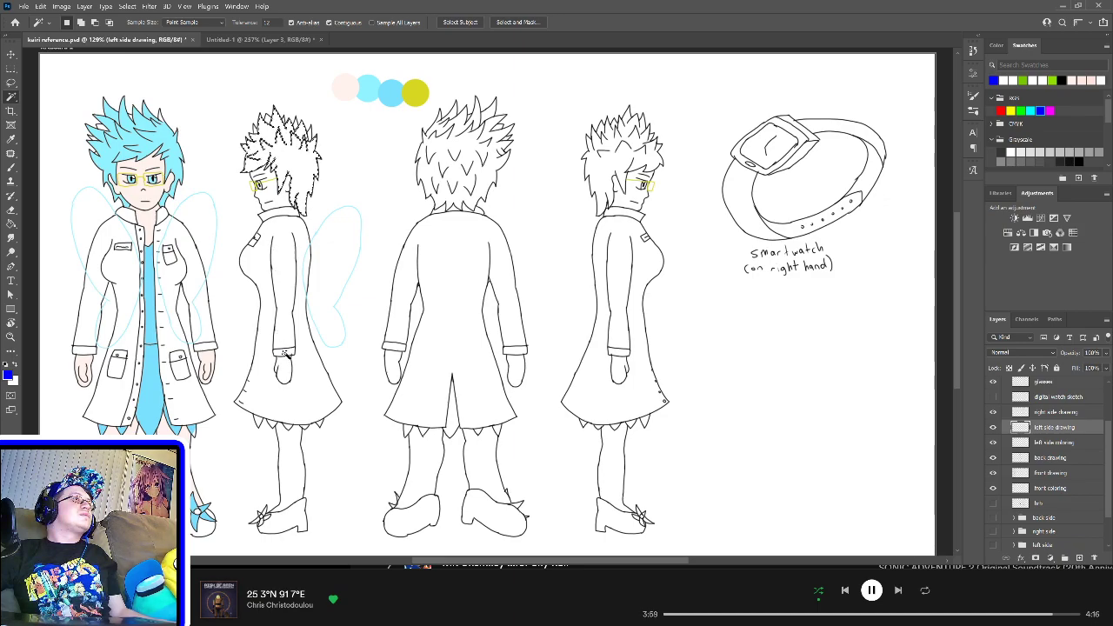
Step: Paint the selected side-view hair light cyan on the left side coloring layer with an enlarged brush
key("b")
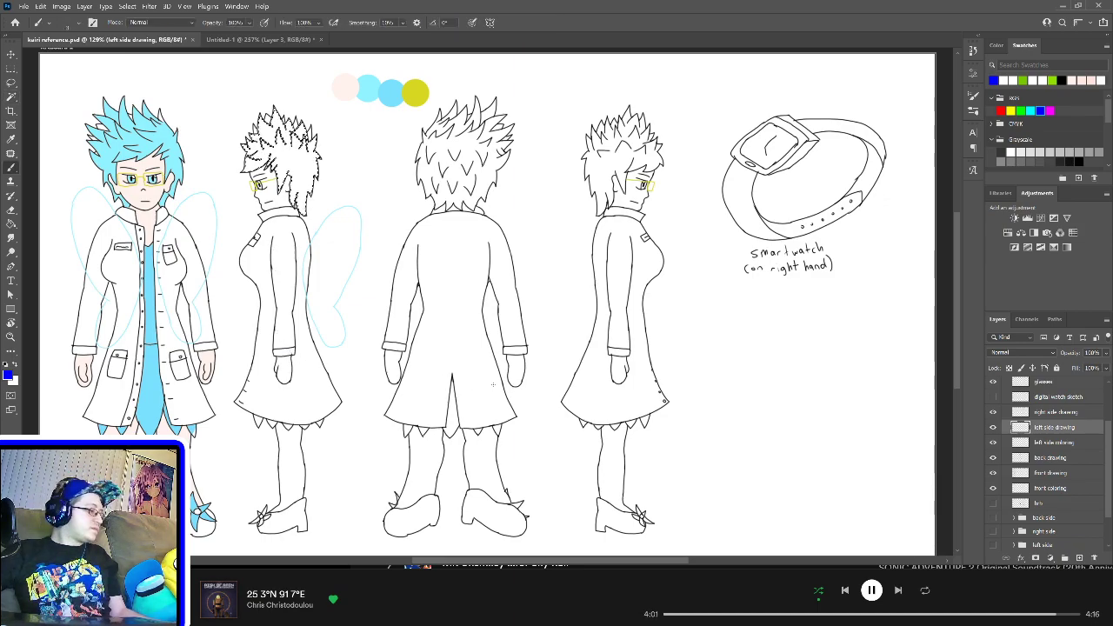
left_click(1057, 444)
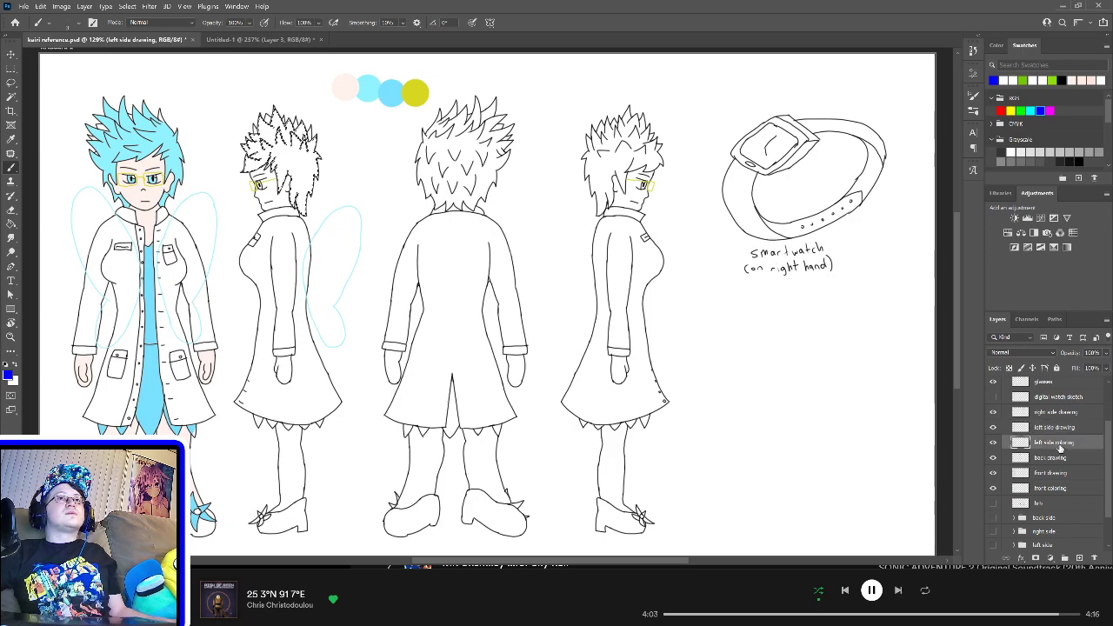
left_click(370, 83, "alt")
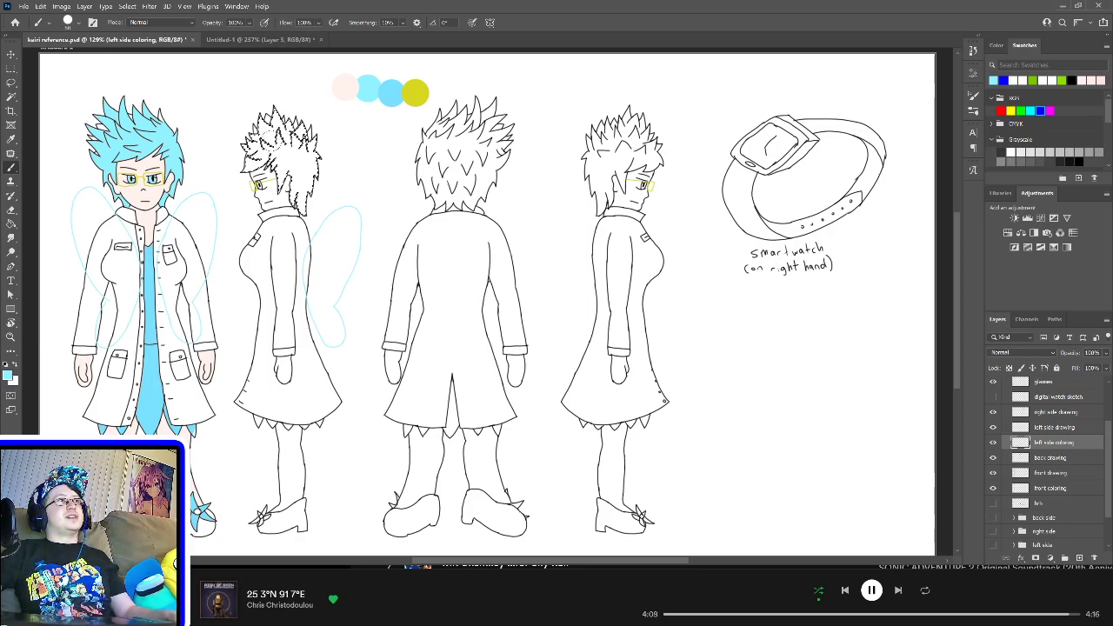
key("bracketright")
key("bracketright")
key("bracketright")
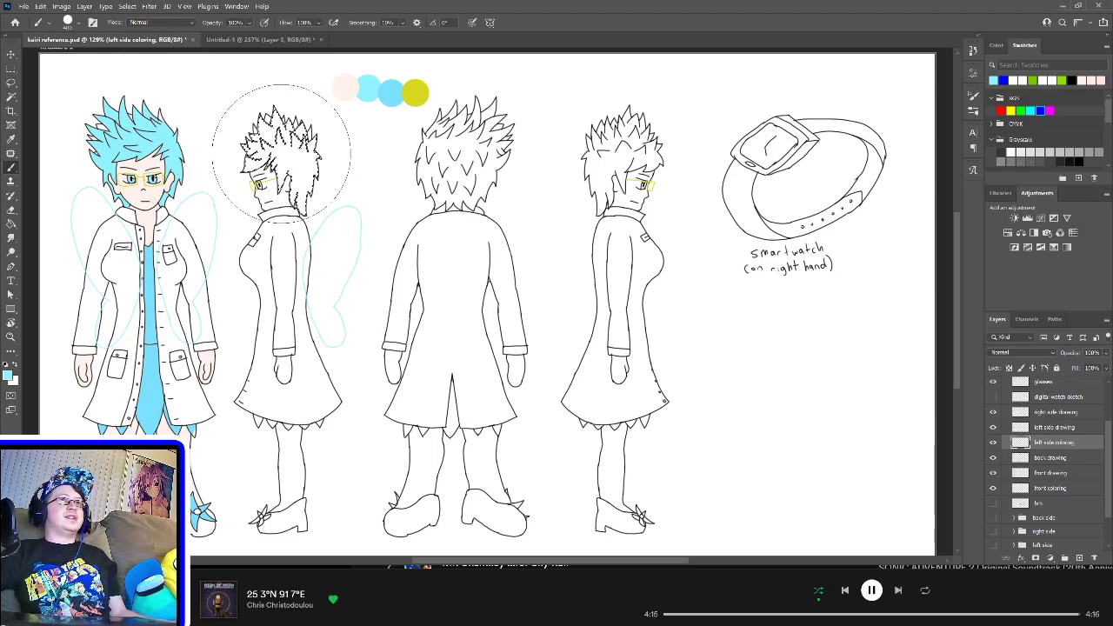
left_click_drag(281, 152, 276, 113)
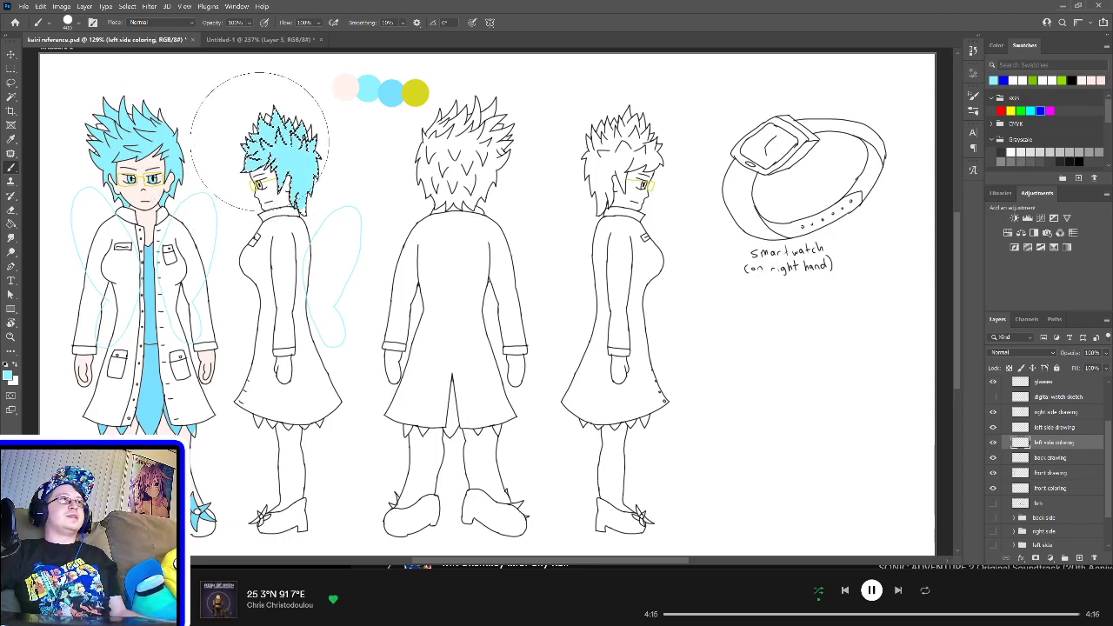
left_click(10, 68)
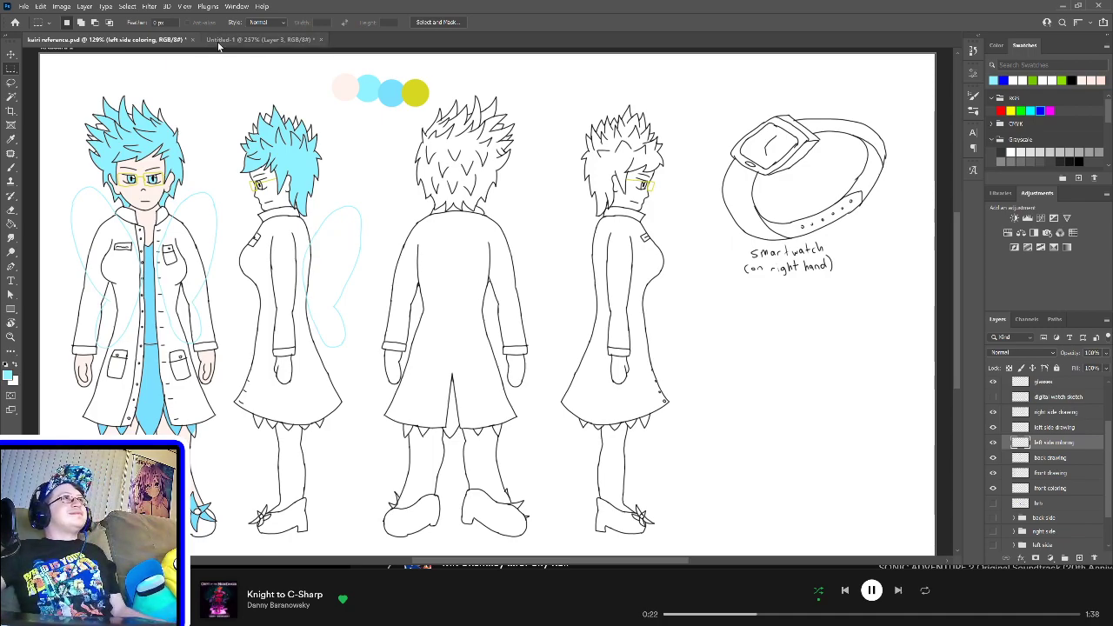
Step: Magic Wand-select the side-view hand and leg on the left side drawing layer
left_click(11, 96)
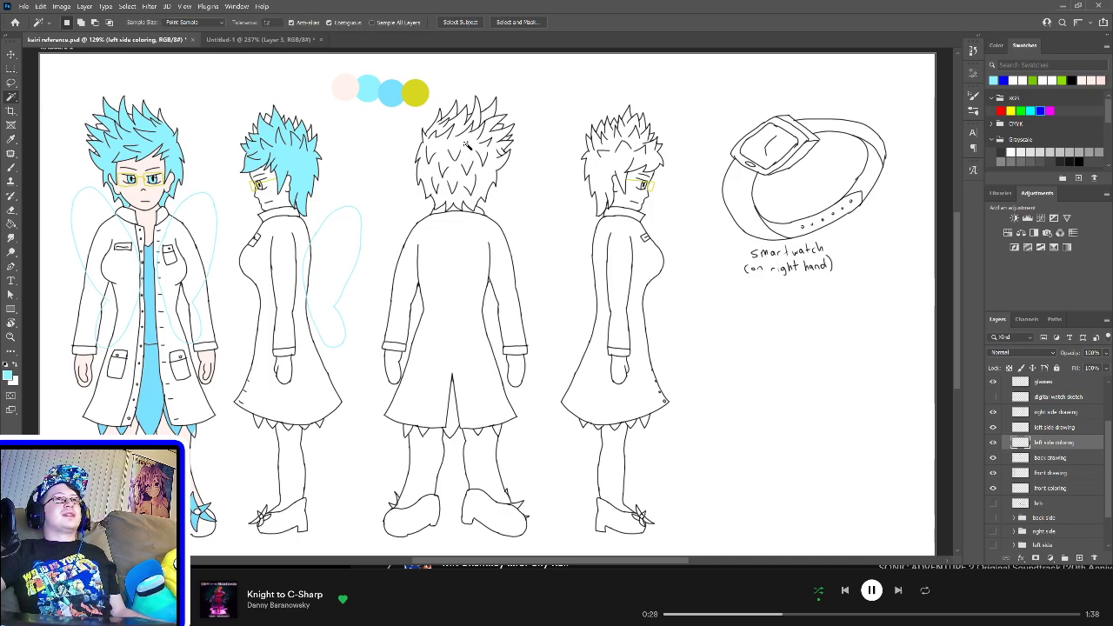
left_click(1063, 430)
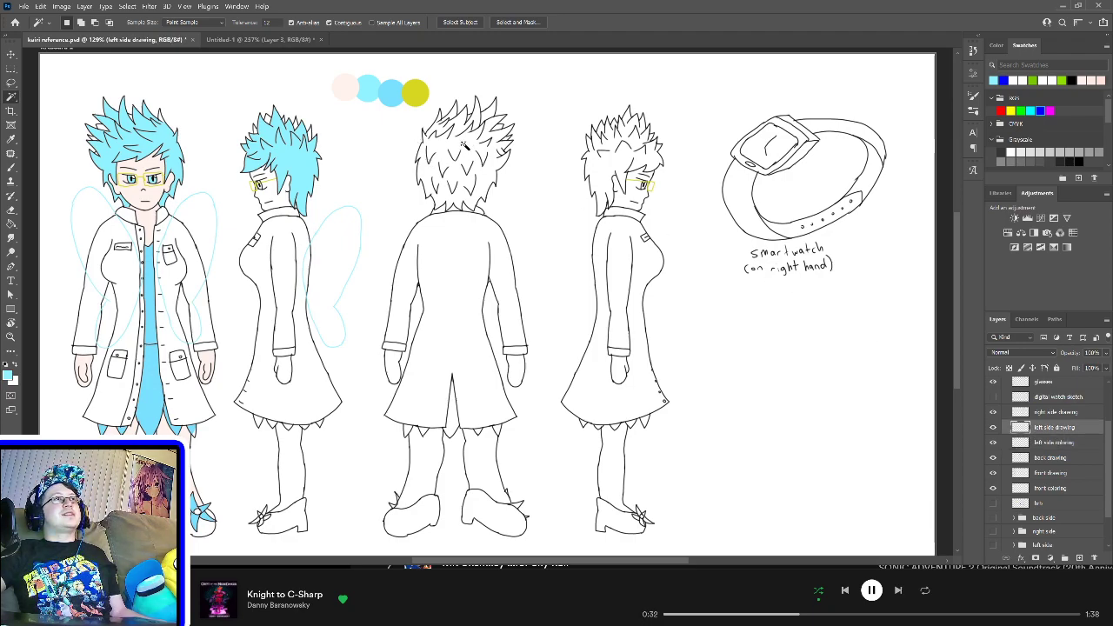
left_click(465, 144)
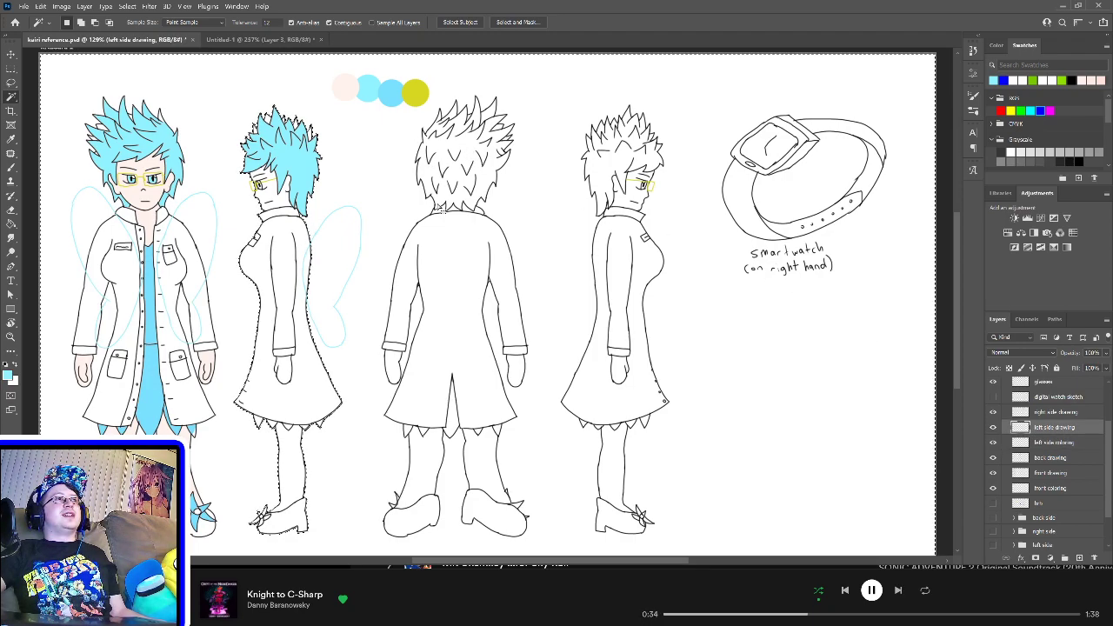
key("ctrl+d")
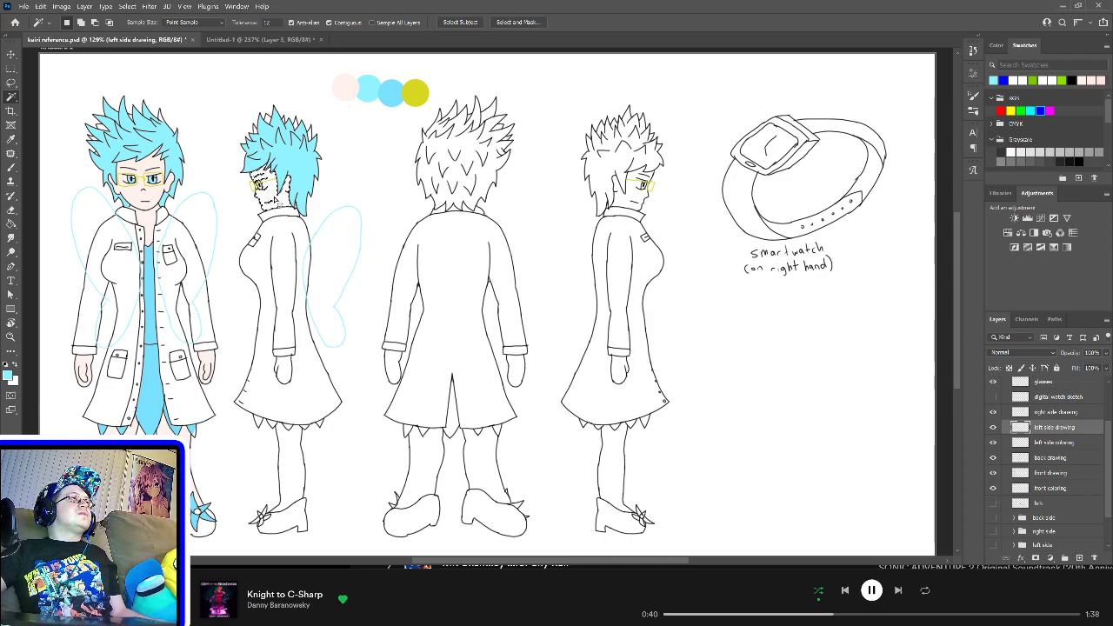
left_click(284, 372, "shift")
left_click(291, 470, "shift")
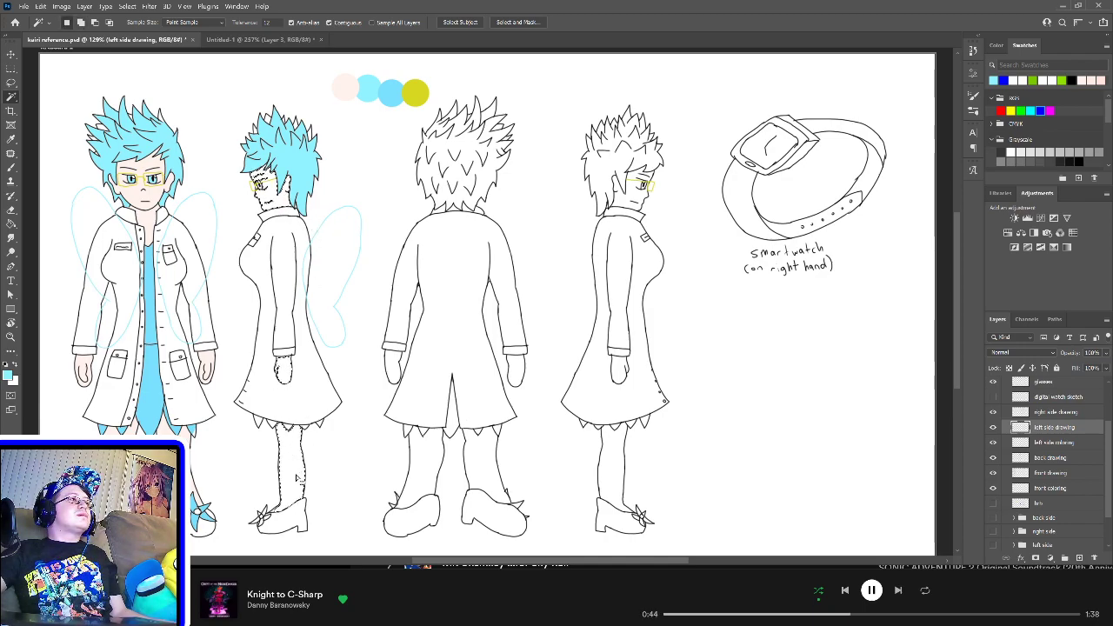
Step: Paint the selected leg pale skin tone on the left side coloring layer, then return to the drawing layer
key("b")
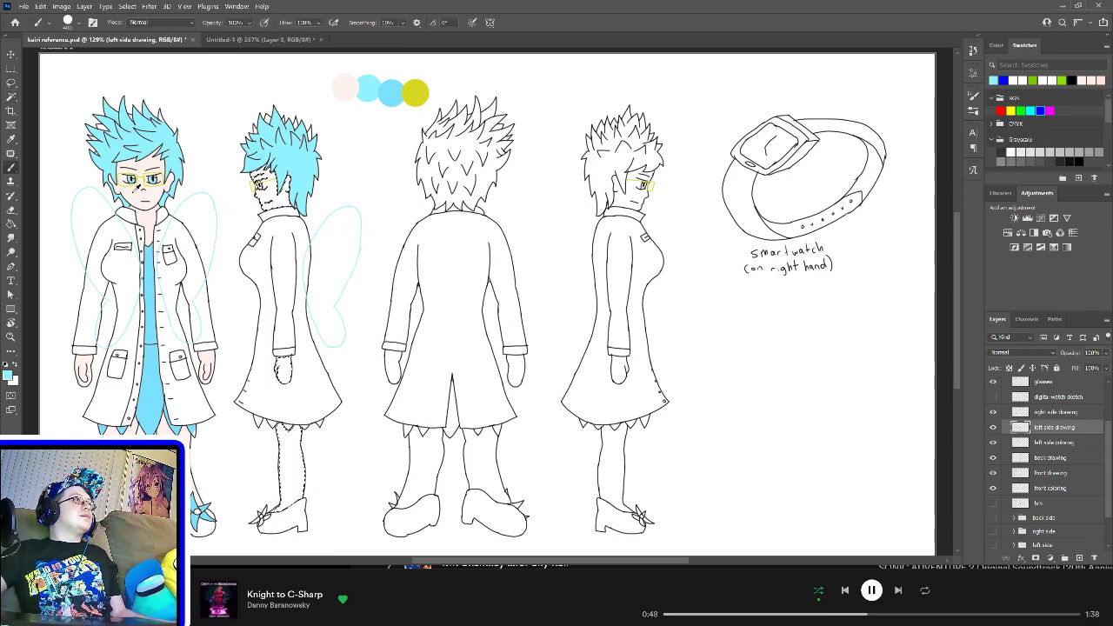
key("d")
key("x")
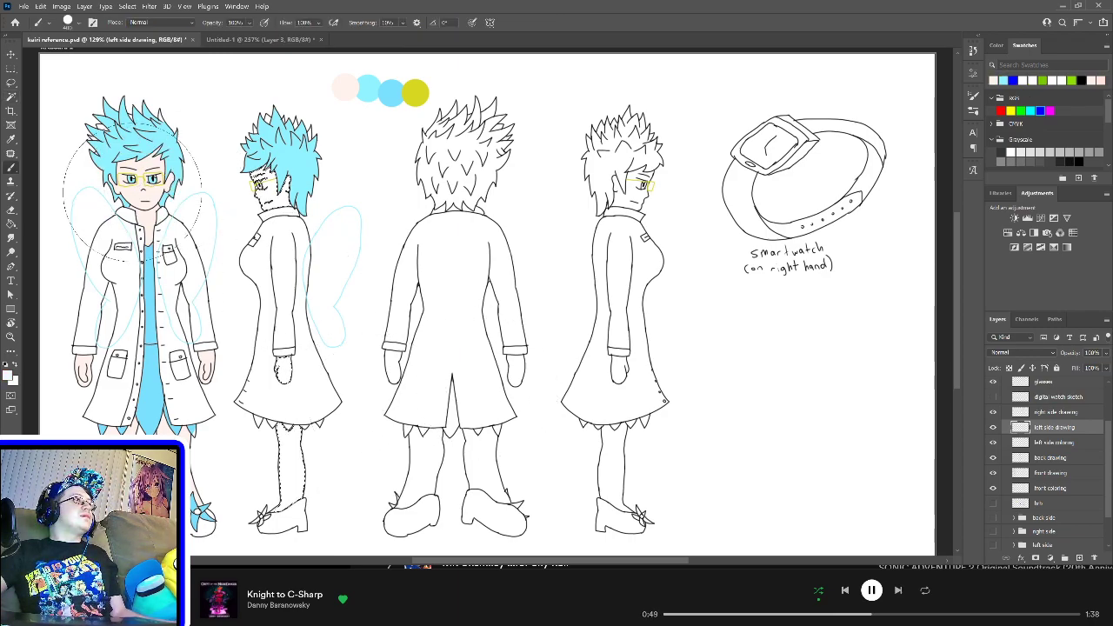
left_click(1054, 445)
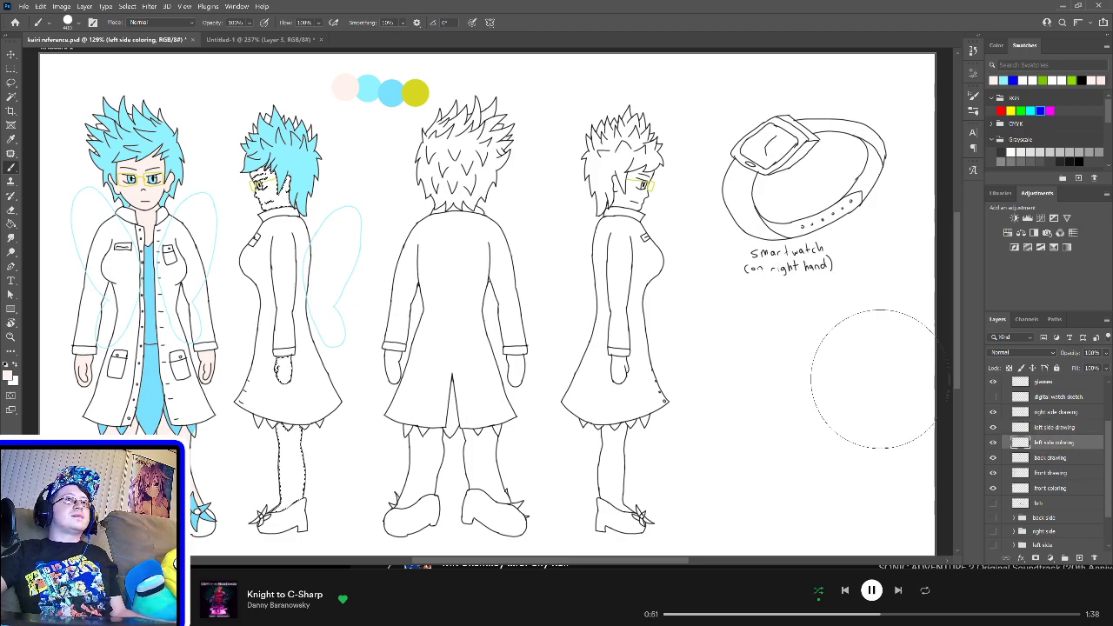
left_click(993, 442)
left_click(993, 443)
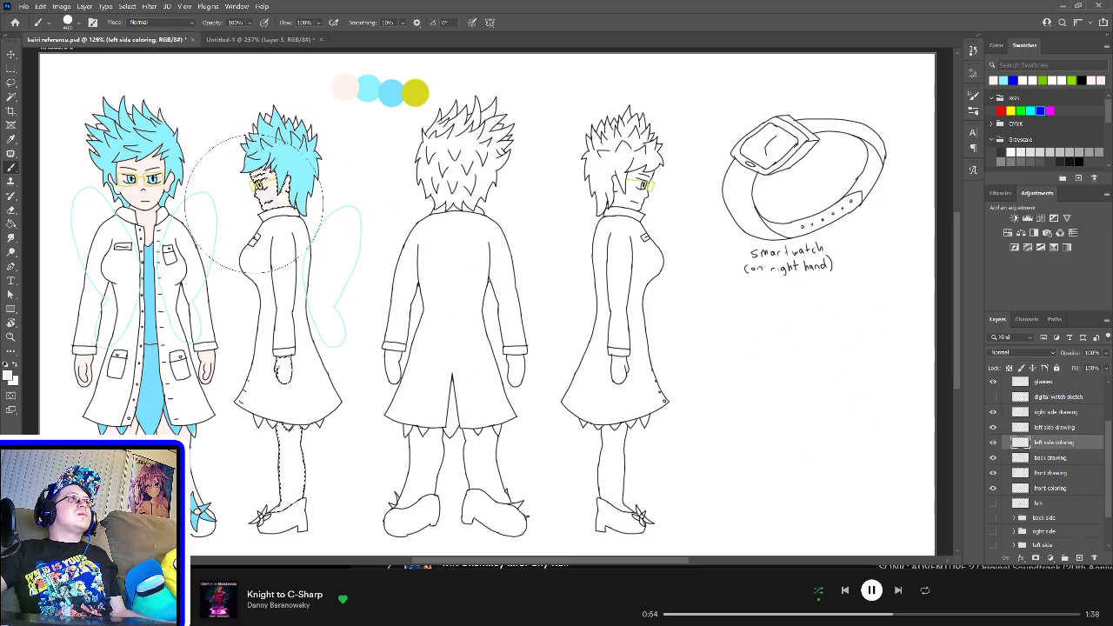
mouse_move(283, 396)
left_mouse_down()
mouse_move(304, 490)
mouse_move(283, 443)
mouse_move(279, 500)
left_mouse_up()
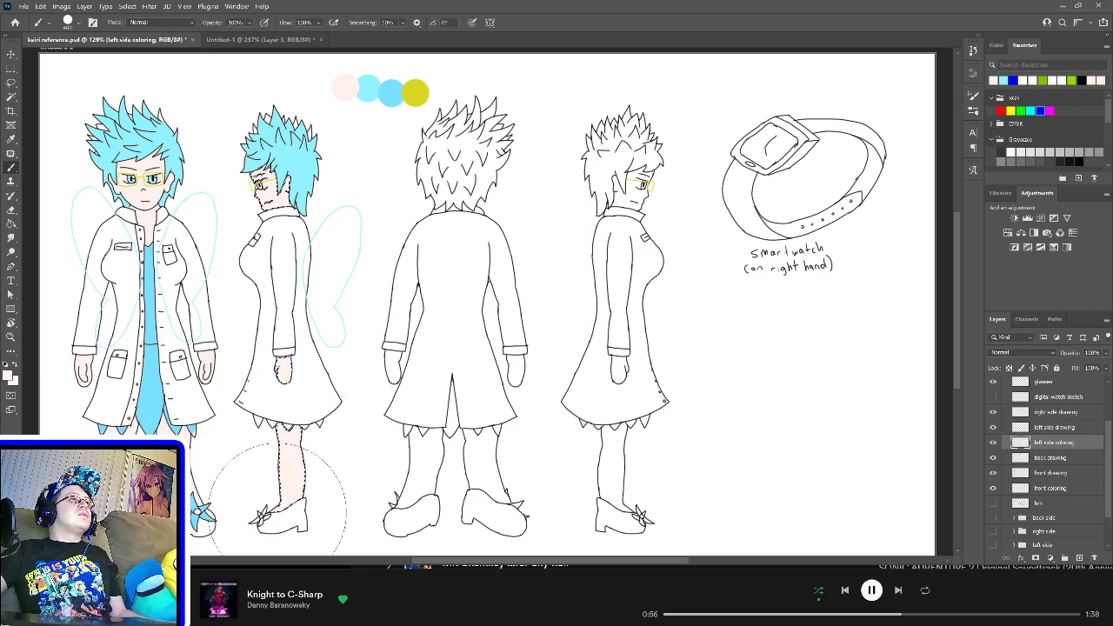
left_click(11, 68)
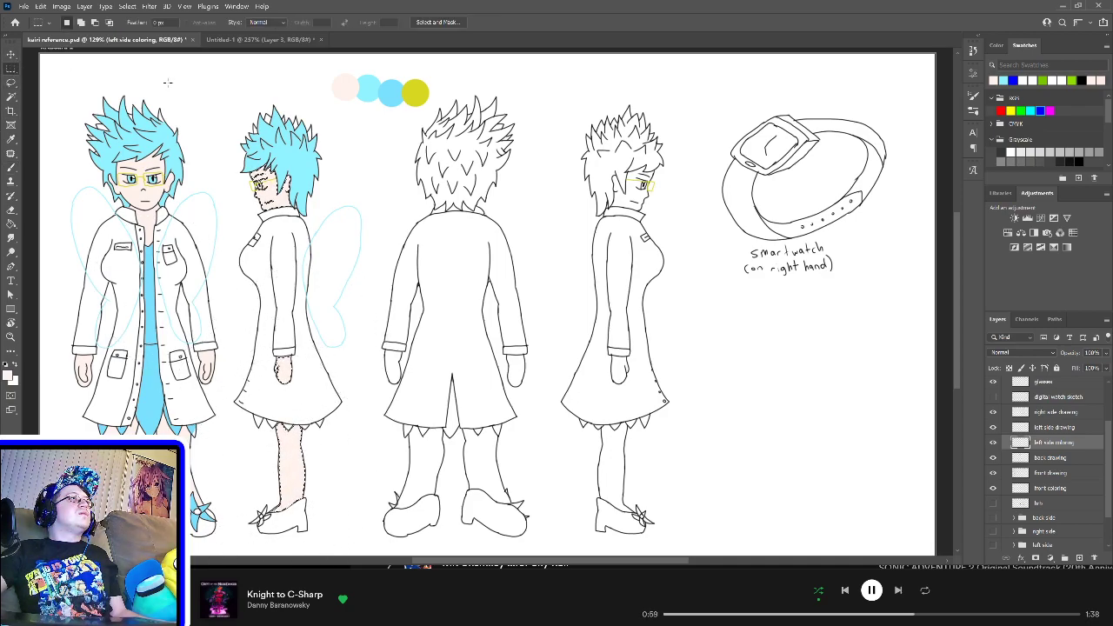
left_click(1066, 429)
key("w")
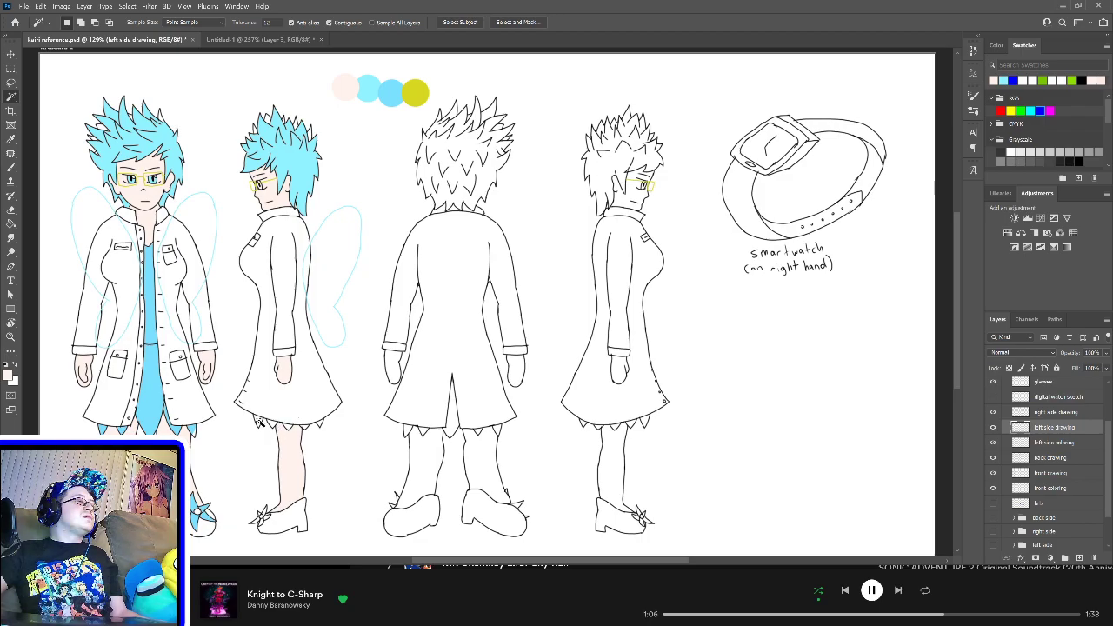
Step: Zoom to 300% and Magic Wand-select the five side-view skirt-hem triangles
key("ctrl+plus")
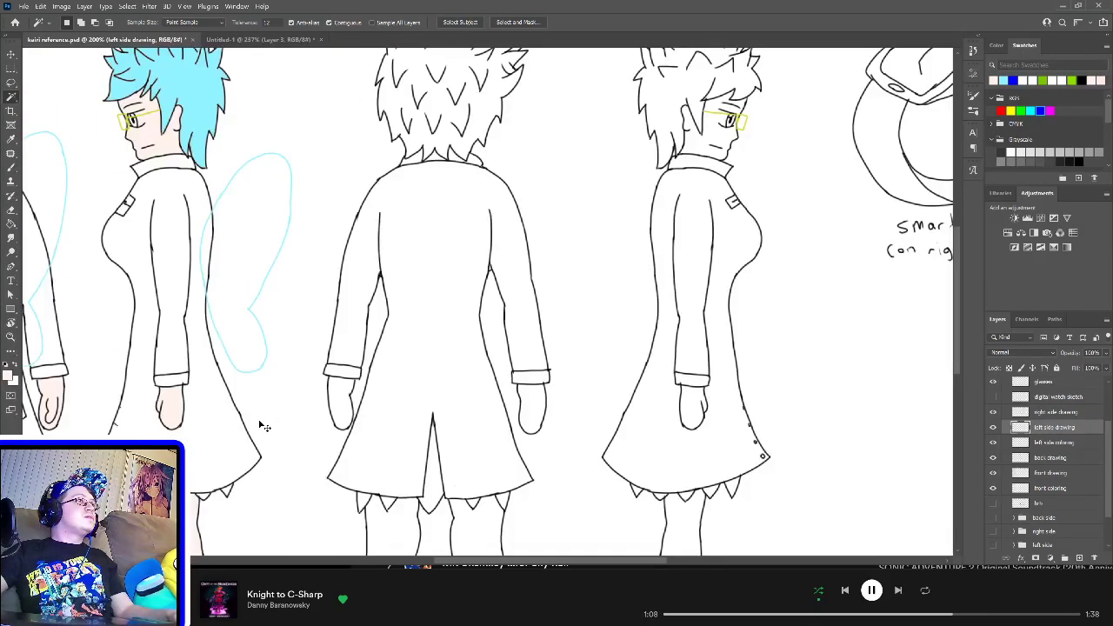
key("ctrl+plus")
scroll(435, 345, "left", 8)
scroll(436, 350, "down", 1)
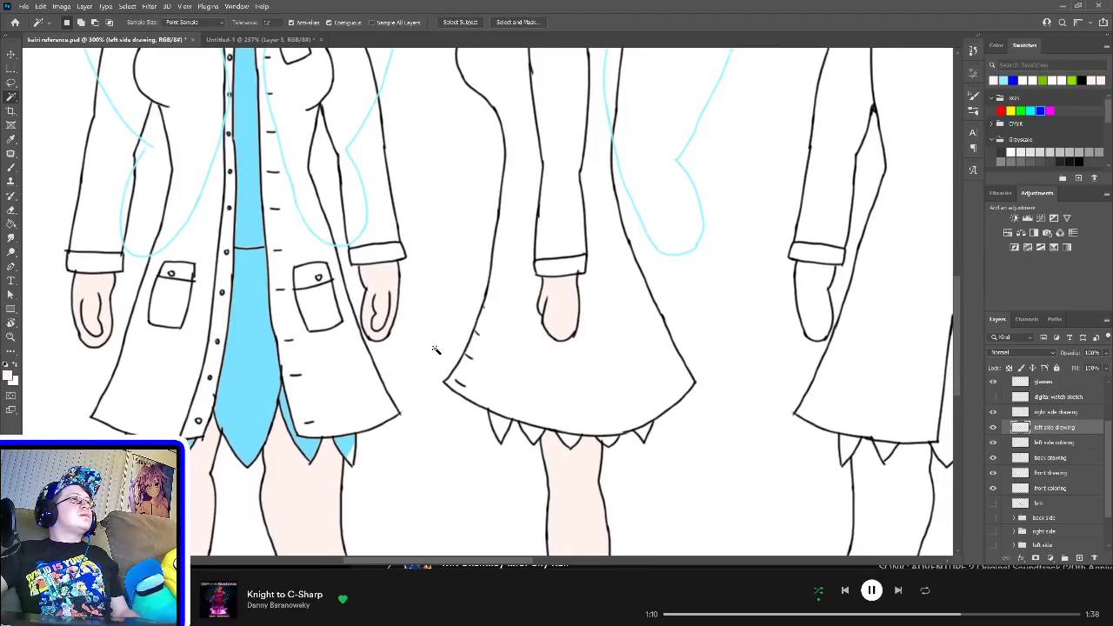
left_click(502, 430, "shift")
left_click(532, 432, "shift")
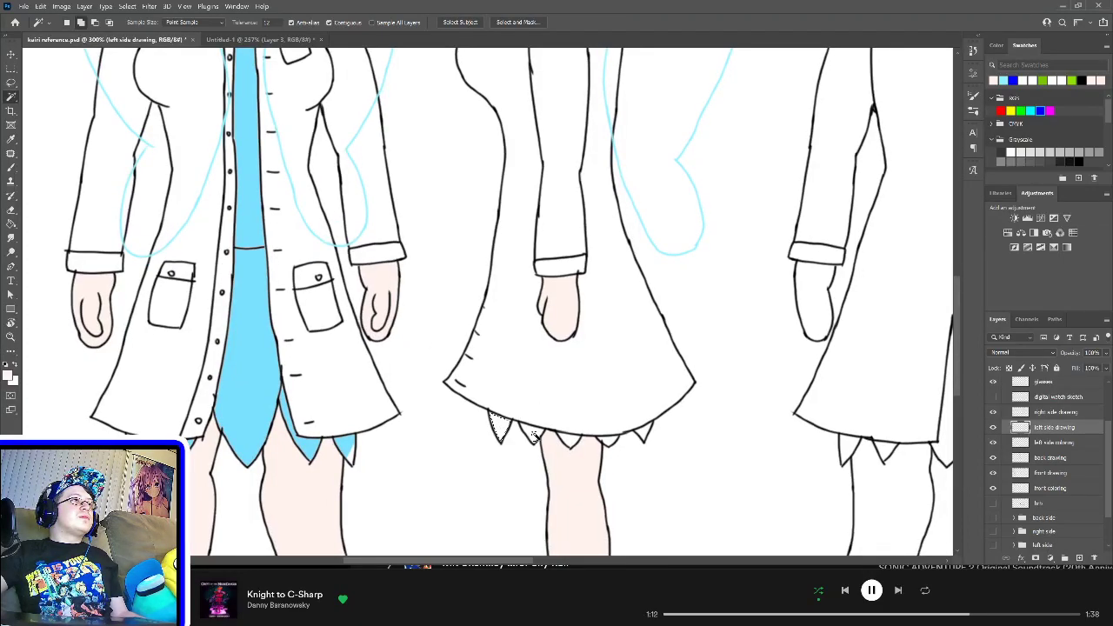
left_click(570, 441, "shift")
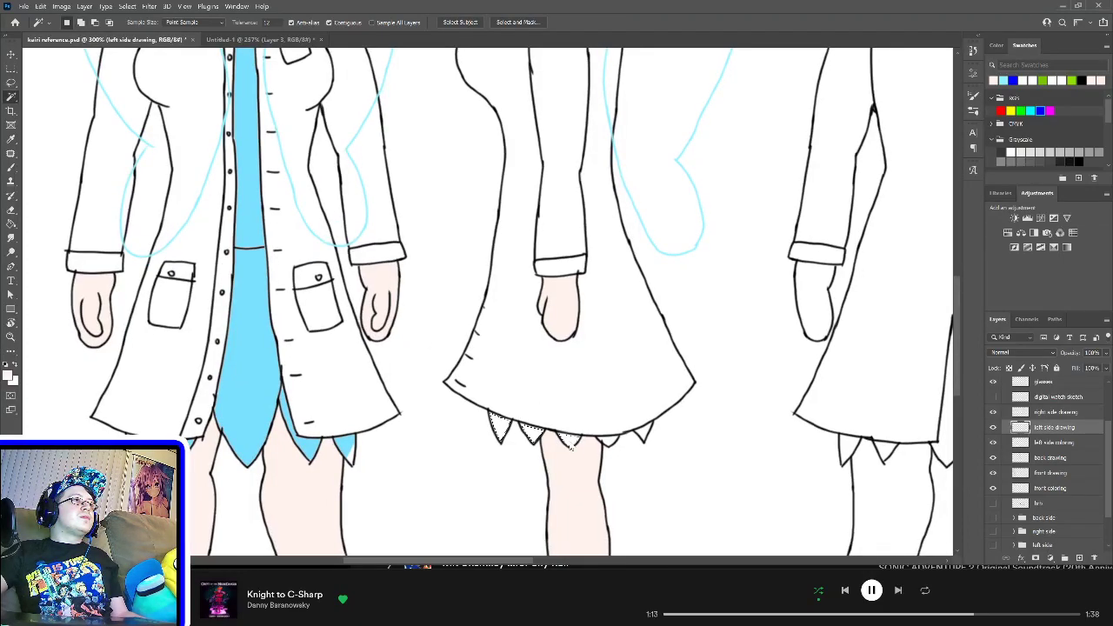
left_click(612, 442, "shift")
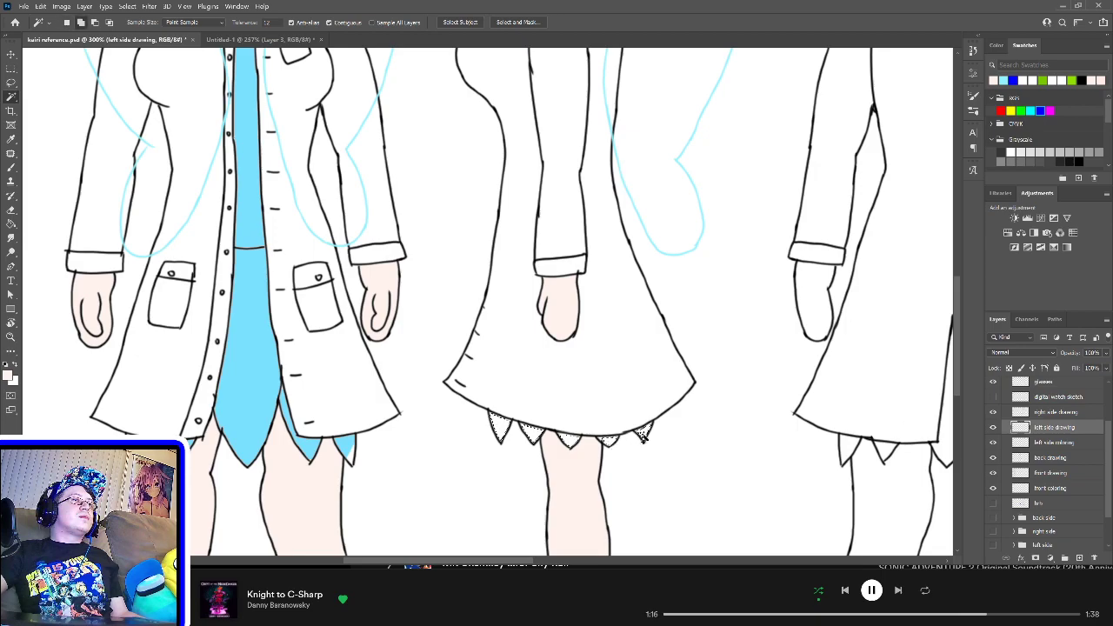
left_click(644, 431, "shift")
Step: Add the four shoe-star petals to the selection
scroll(600, 435, "down", 2)
scroll(601, 437, "down", 6)
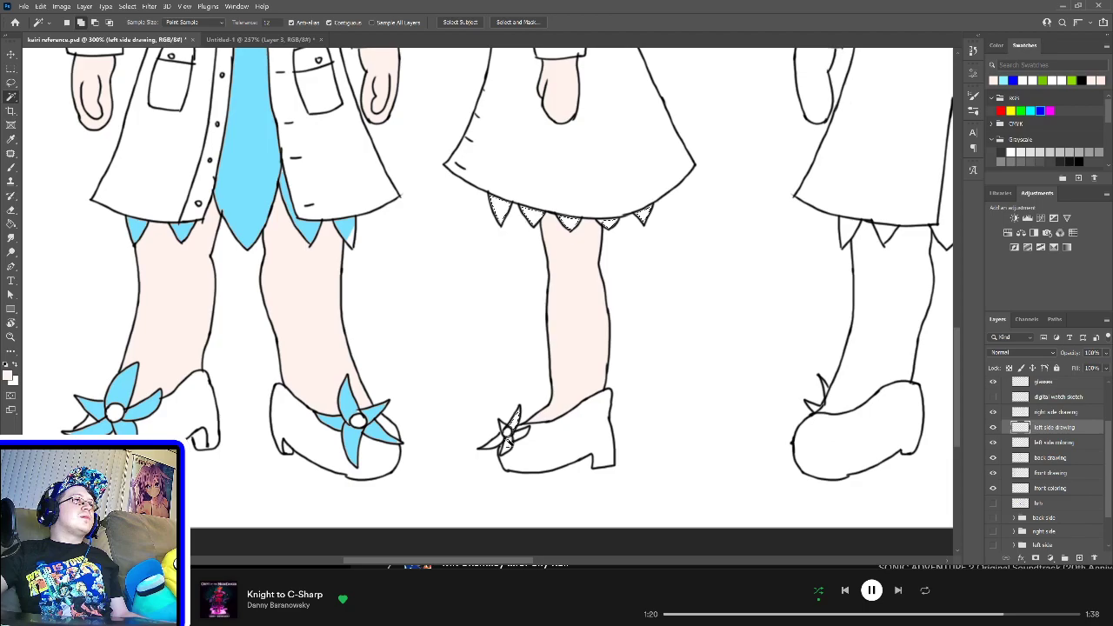
left_click(500, 441, "shift")
left_click(518, 440, "shift")
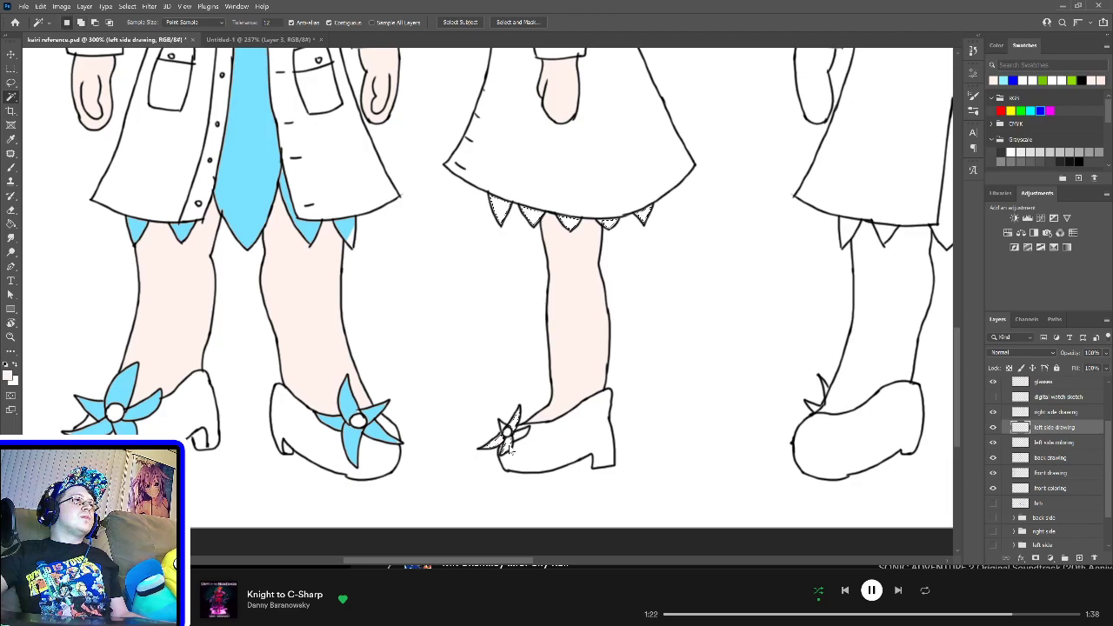
left_click(518, 438, "shift")
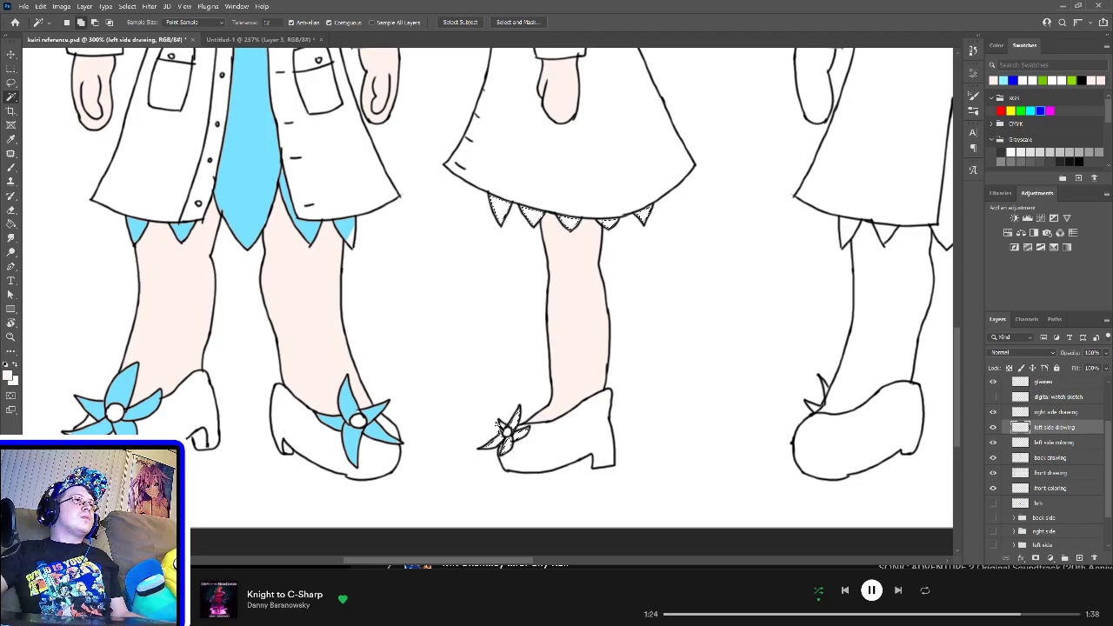
left_click(520, 441, "shift")
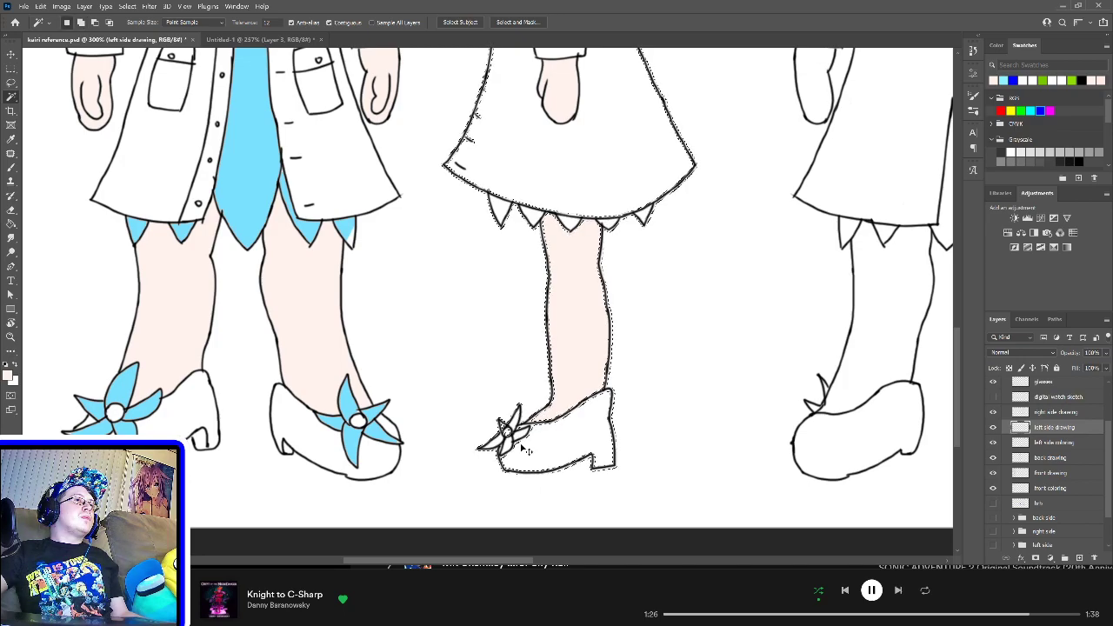
Step: Sample the tie's light blue and paint the hem points and shoe star on left side coloring
key("b")
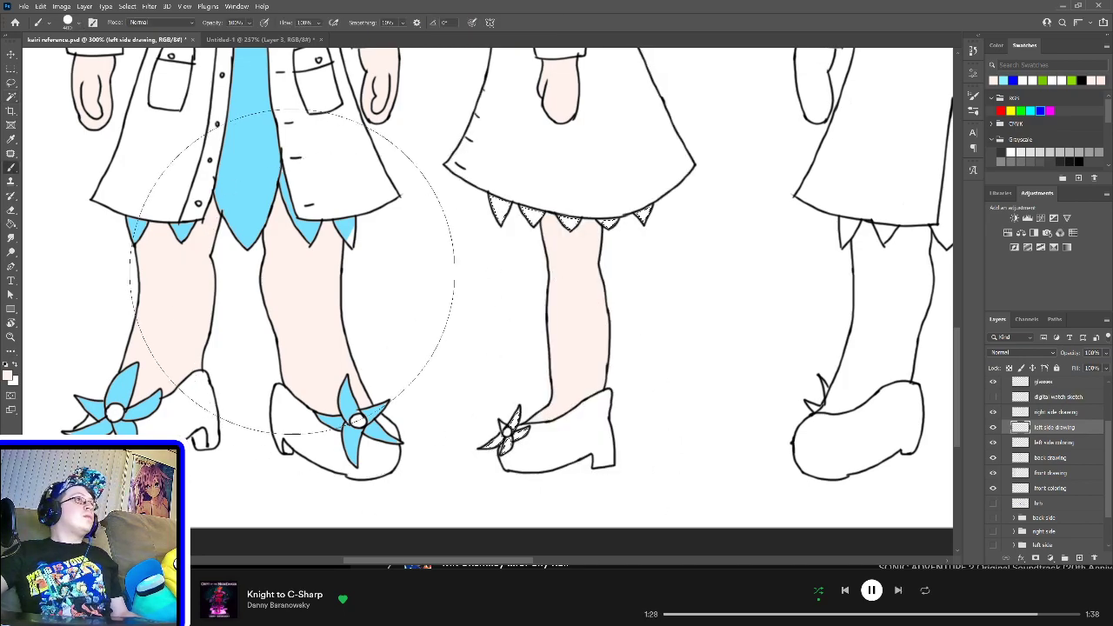
left_click(261, 140, "alt")
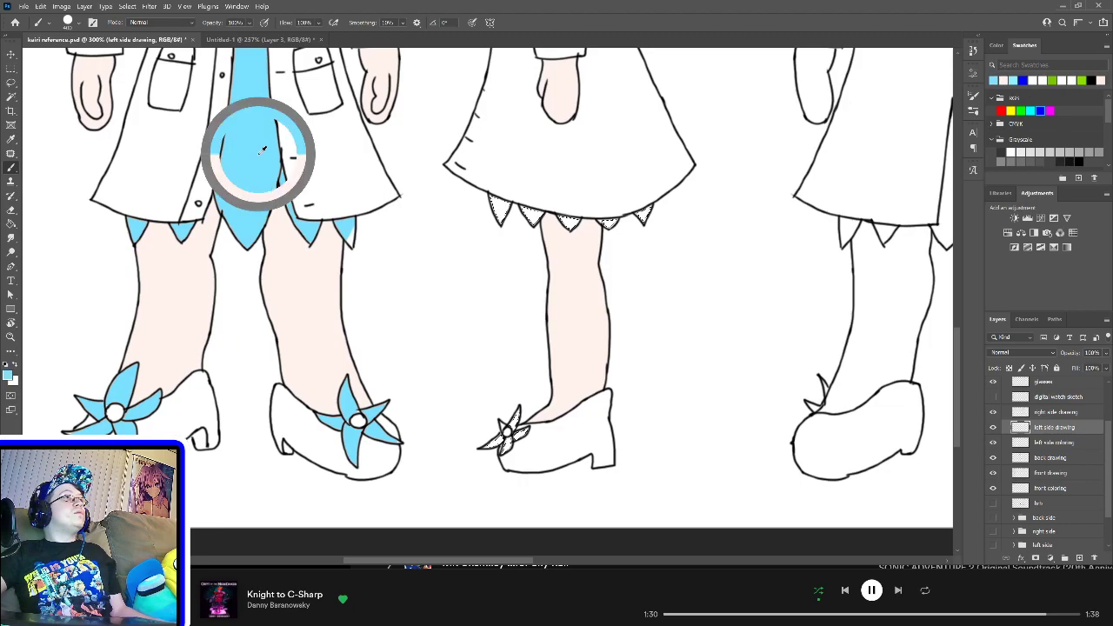
left_click(1052, 442)
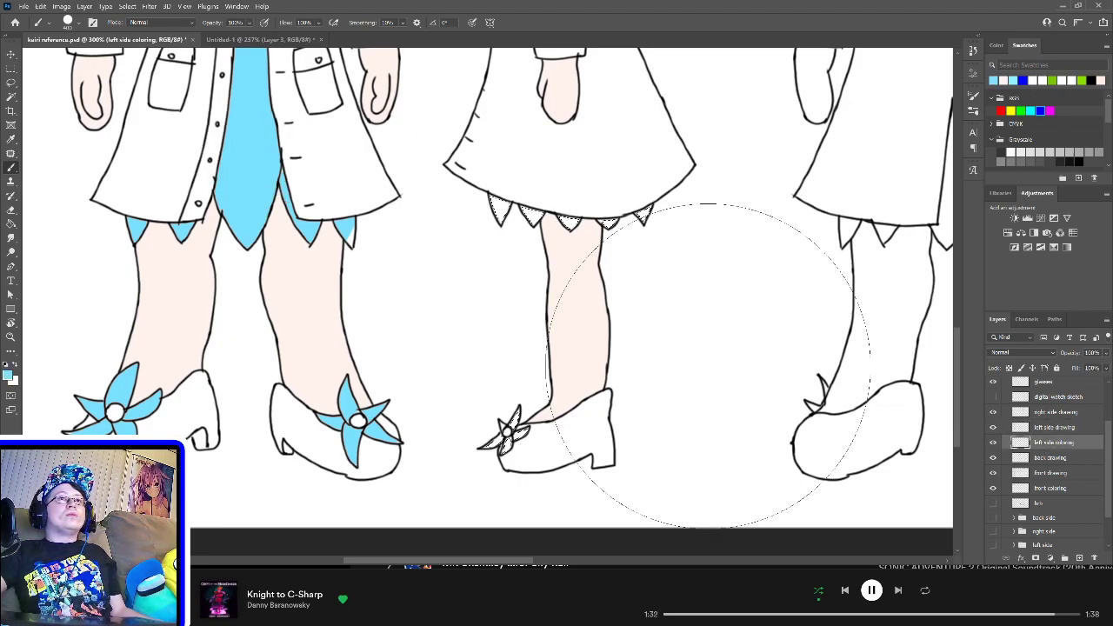
left_click_drag(559, 397, 582, 348)
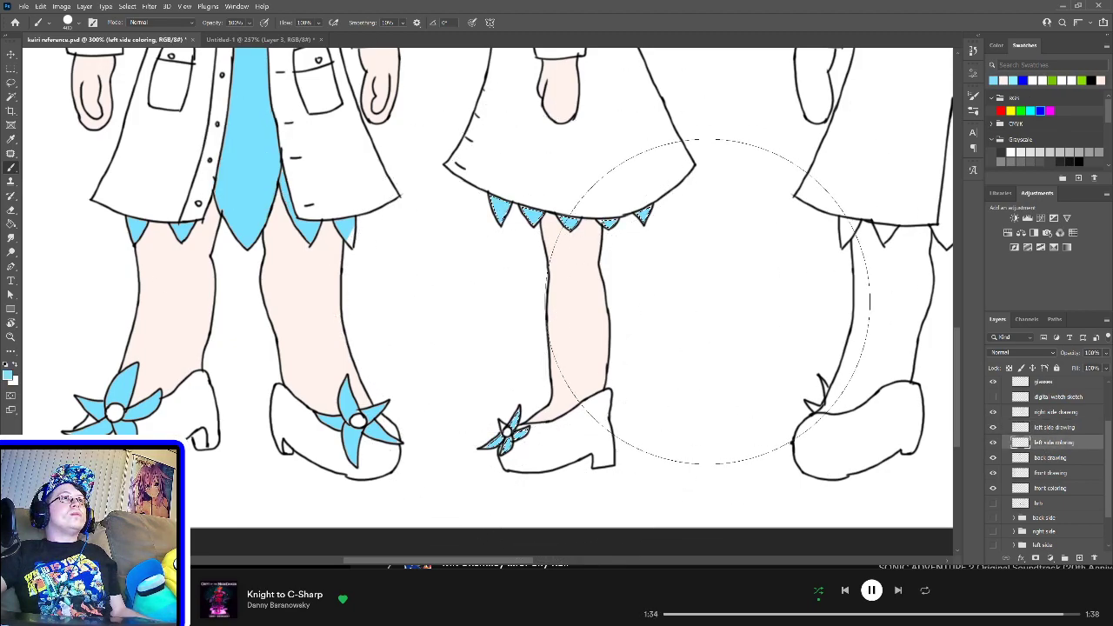
scroll(657, 255, "up", 3)
scroll(657, 255, "up", 5)
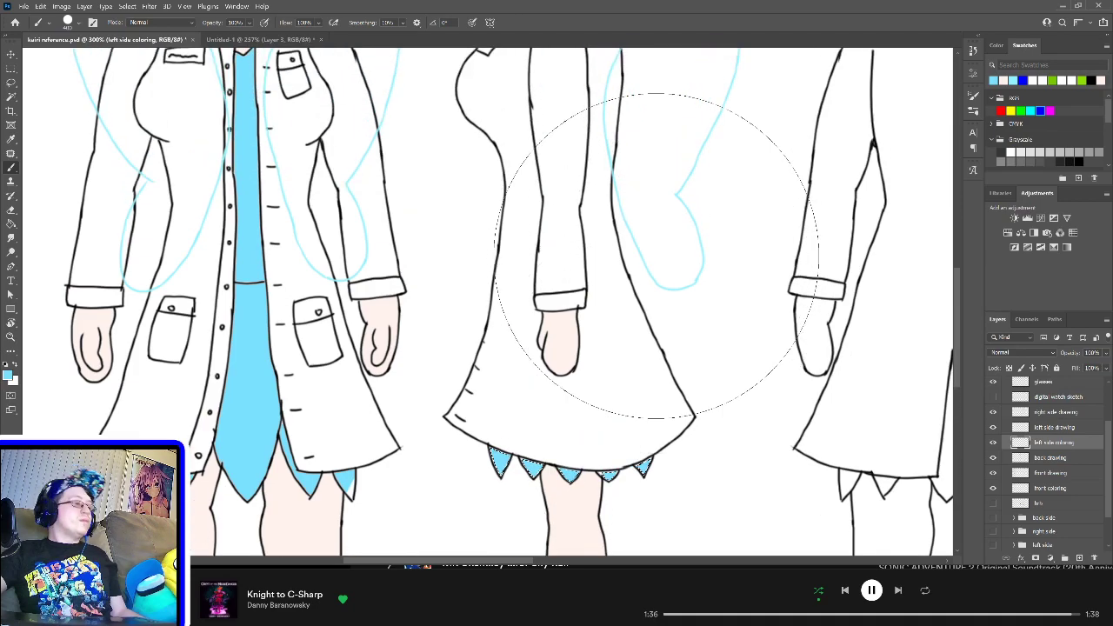
Step: Magic Wand-select the back-view figure's spiky hair on the back drawing layer, correcting with undo
key("ctrl+0")
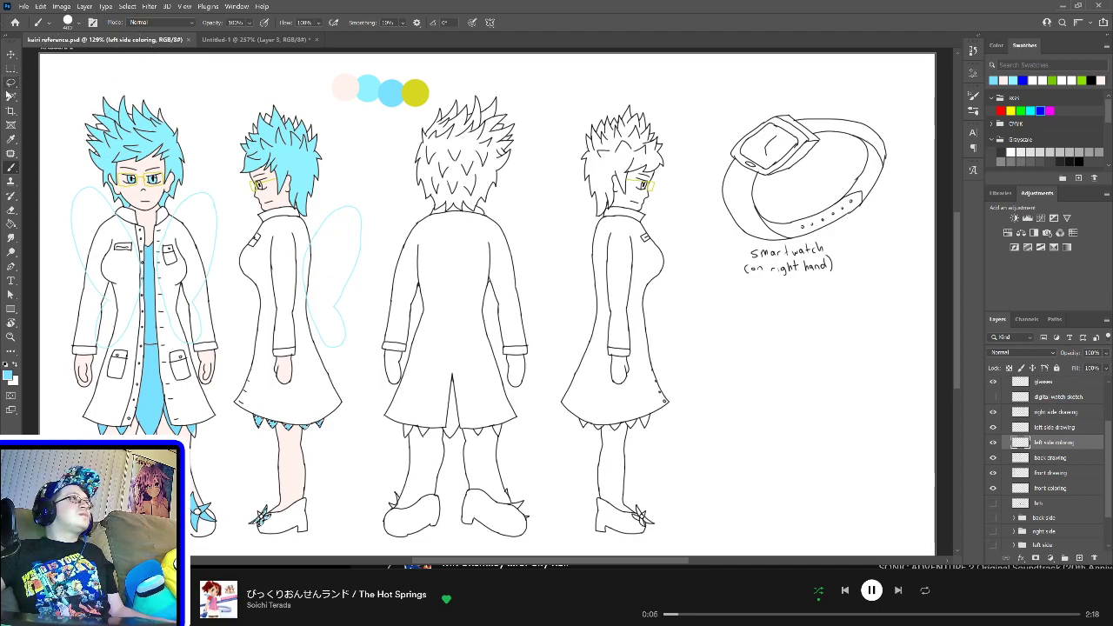
left_click(9, 97)
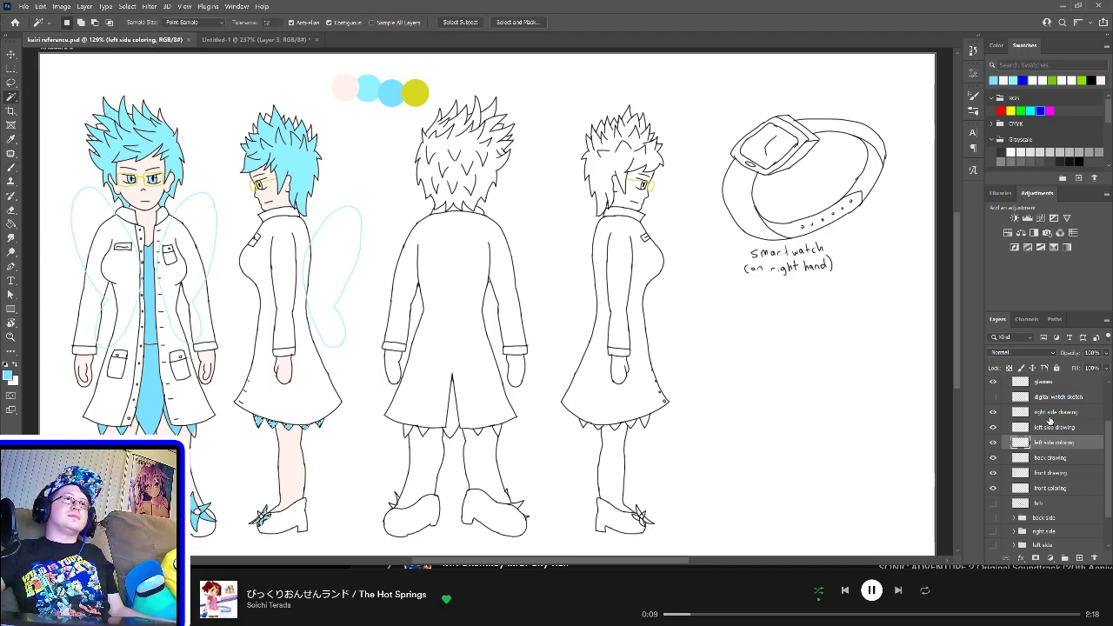
left_click(1049, 474)
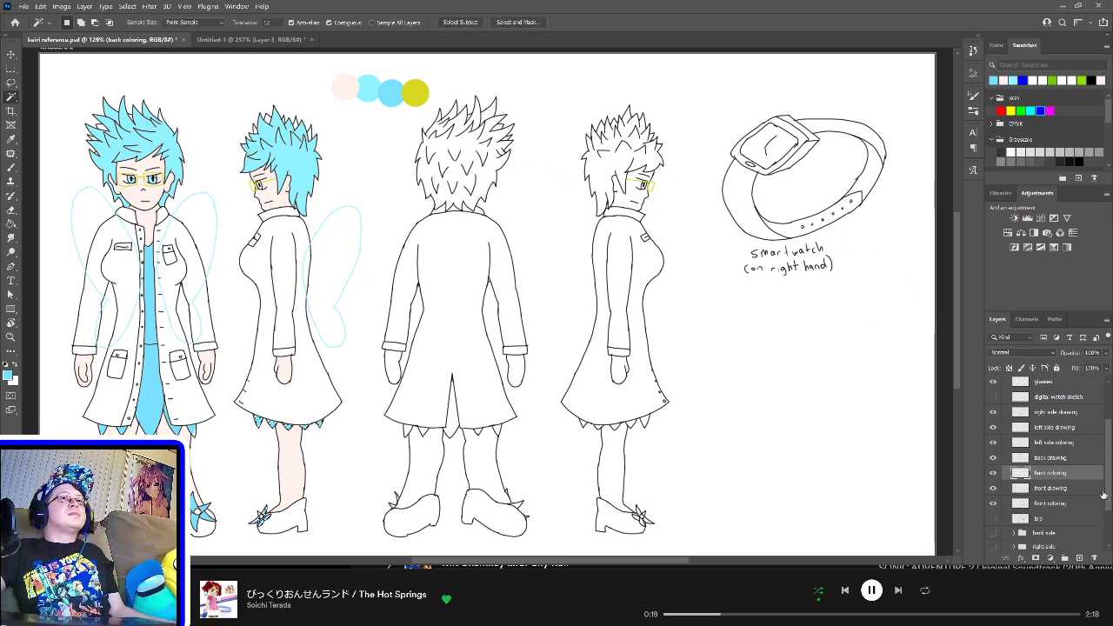
left_click(1054, 457)
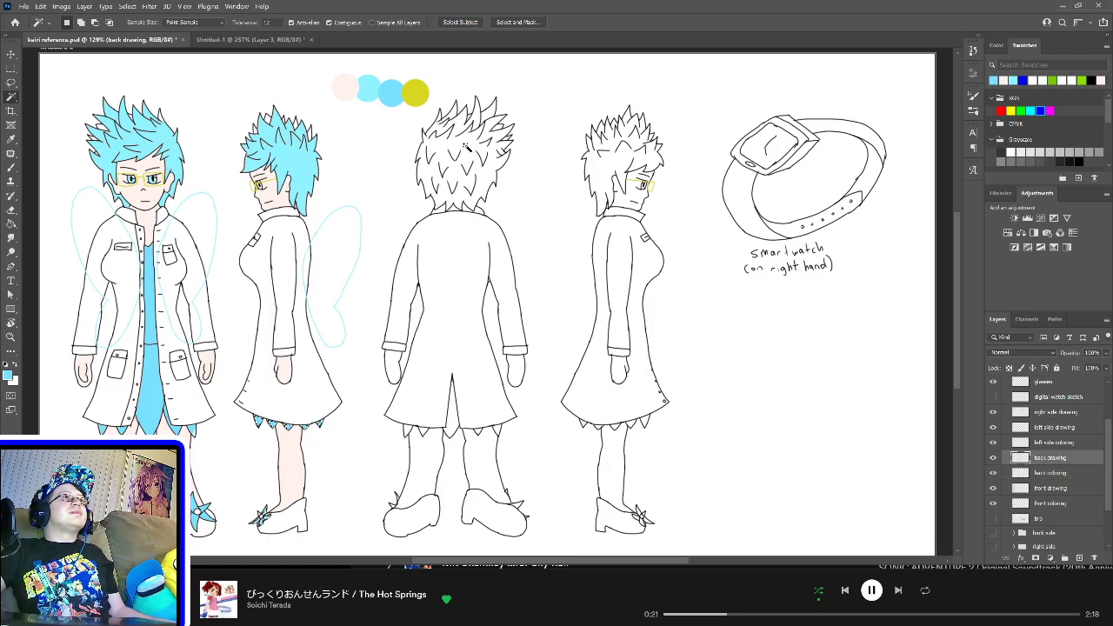
left_click_drag(445, 112, 478, 162)
left_click_drag(428, 131, 492, 141)
mouse_move(435, 108)
left_mouse_down()
mouse_move(489, 112)
mouse_move(452, 131)
mouse_move(505, 165)
mouse_move(461, 139)
mouse_move(508, 196)
left_mouse_up()
key("ctrl+z")
key("ctrl+z")
key("ctrl+z")
key("ctrl+z")
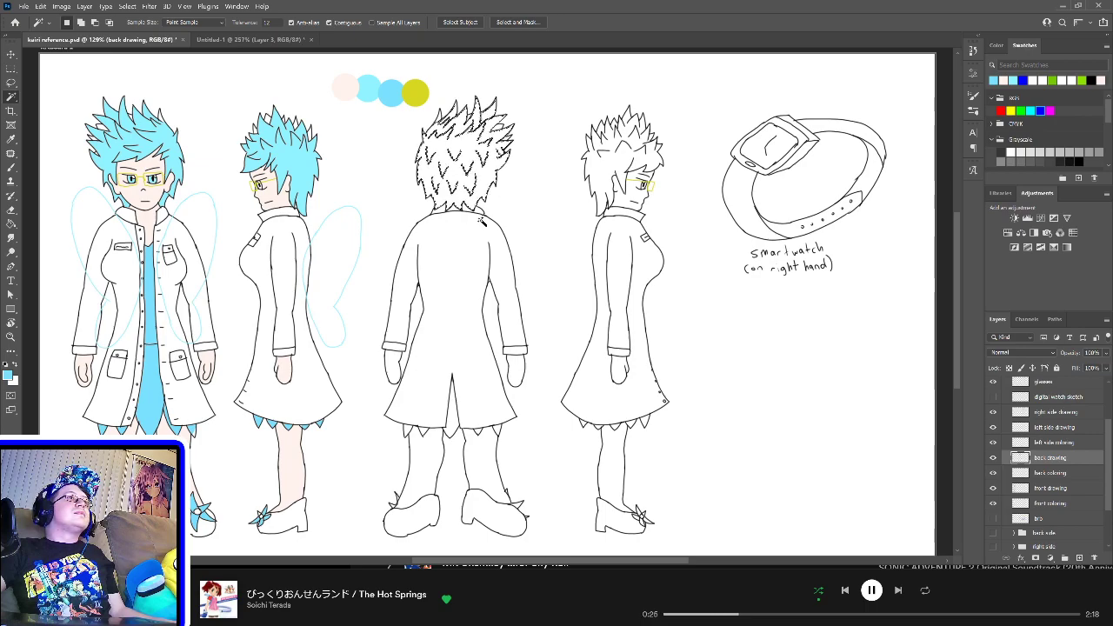
key("ctrl+z")
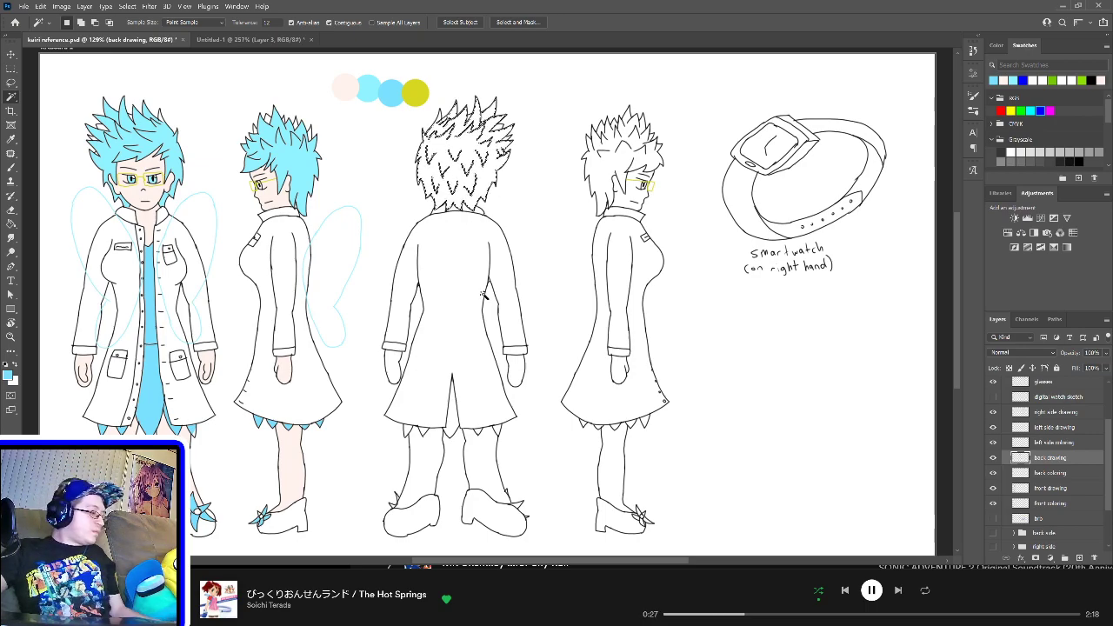
key("b")
mouse_move(435, 114)
left_mouse_down()
mouse_move(487, 130)
mouse_move(503, 151)
left_mouse_up()
key("ctrl+z")
key("ctrl+z")
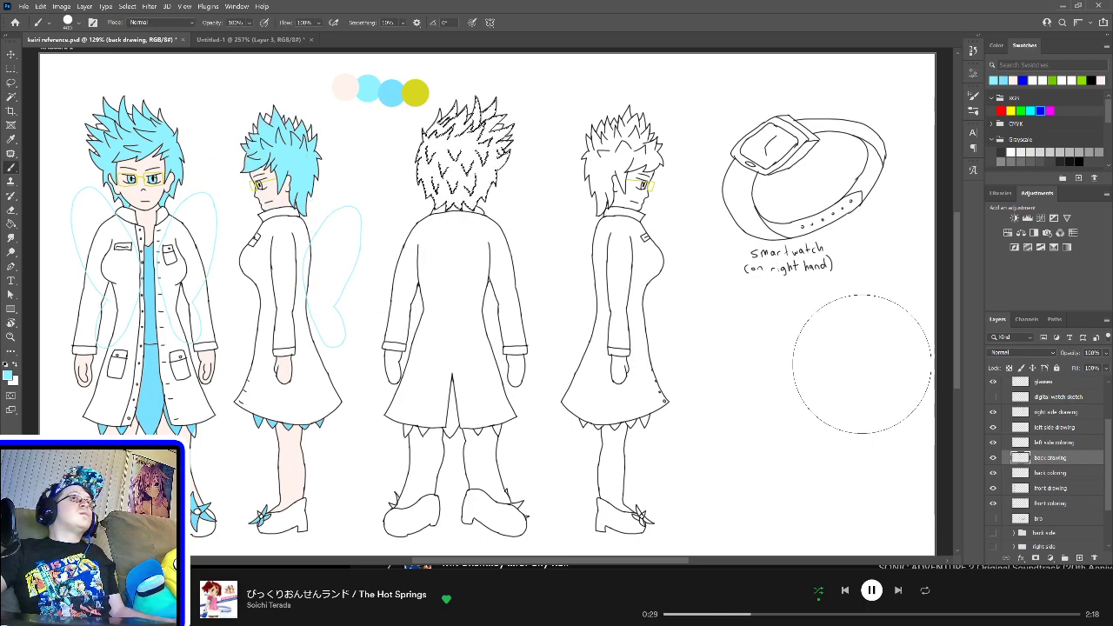
Step: Paint the selected back-view hair light blue on the back coloring layer and deselect
left_click(1050, 472)
mouse_move(444, 122)
left_mouse_down()
mouse_move(435, 192)
mouse_move(470, 143)
left_mouse_up()
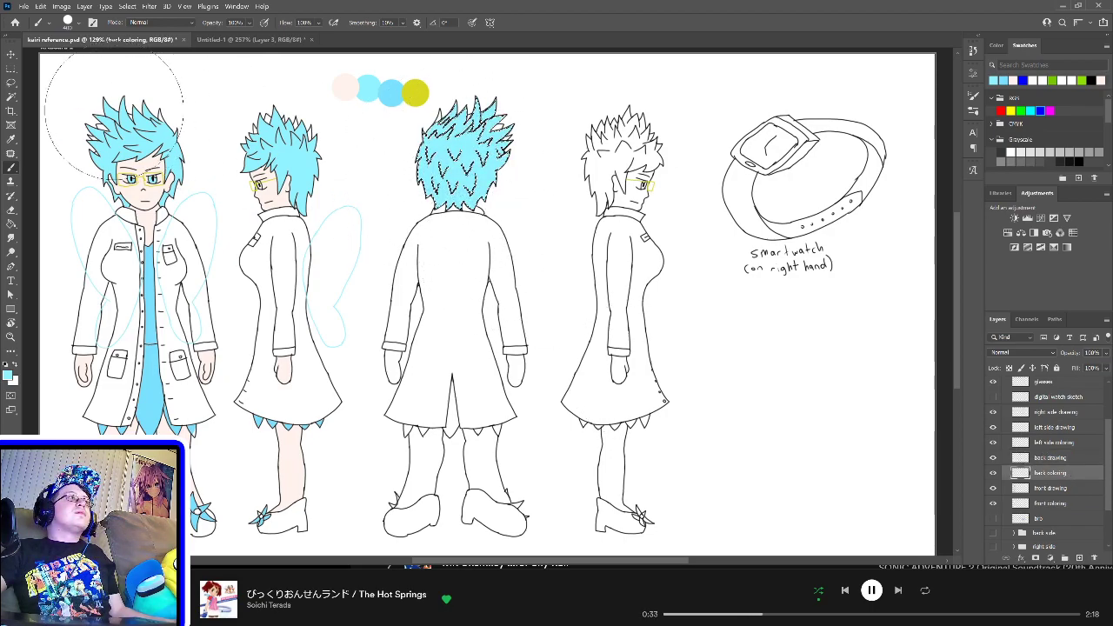
key("m")
key("ctrl+d")
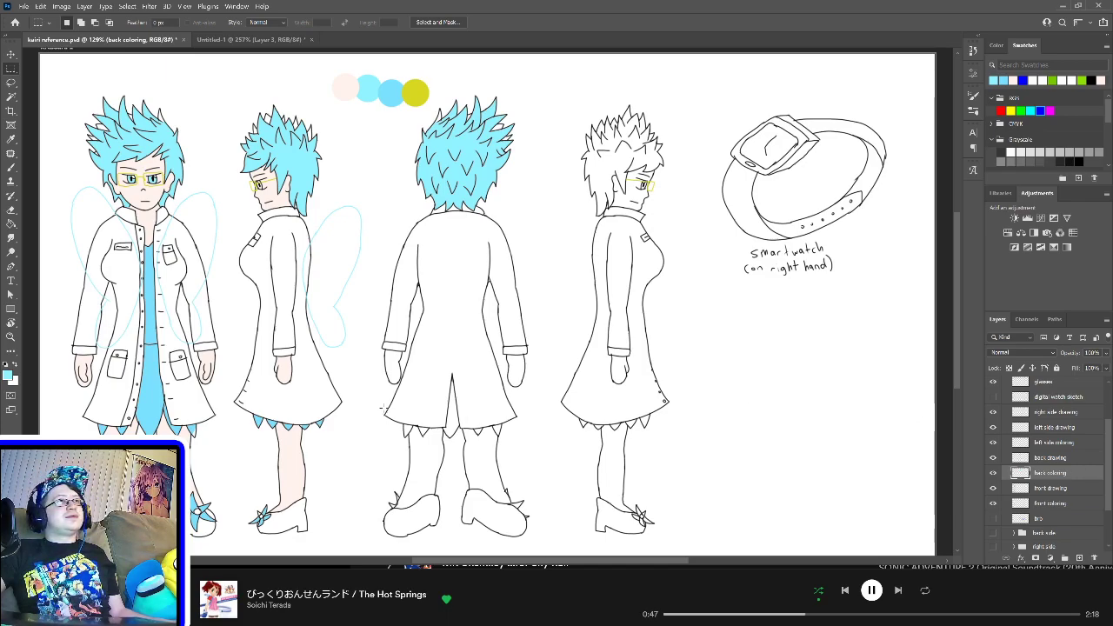
Step: Select the back figure's coat slit on back drawing and brush it blue on back coloring
key("w")
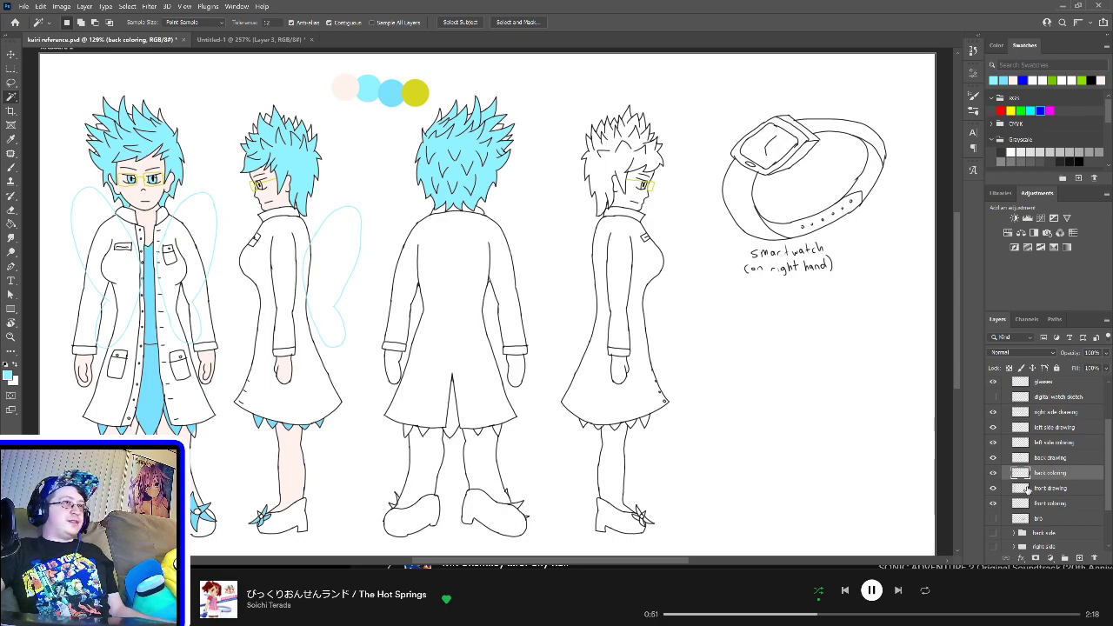
left_click(1079, 458)
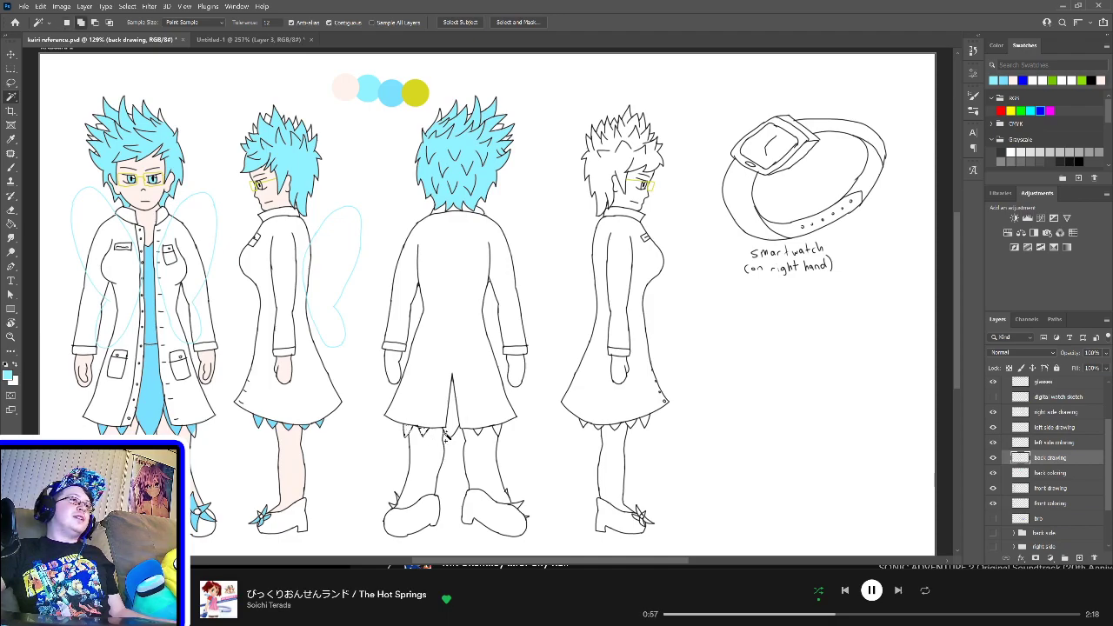
left_click(449, 428)
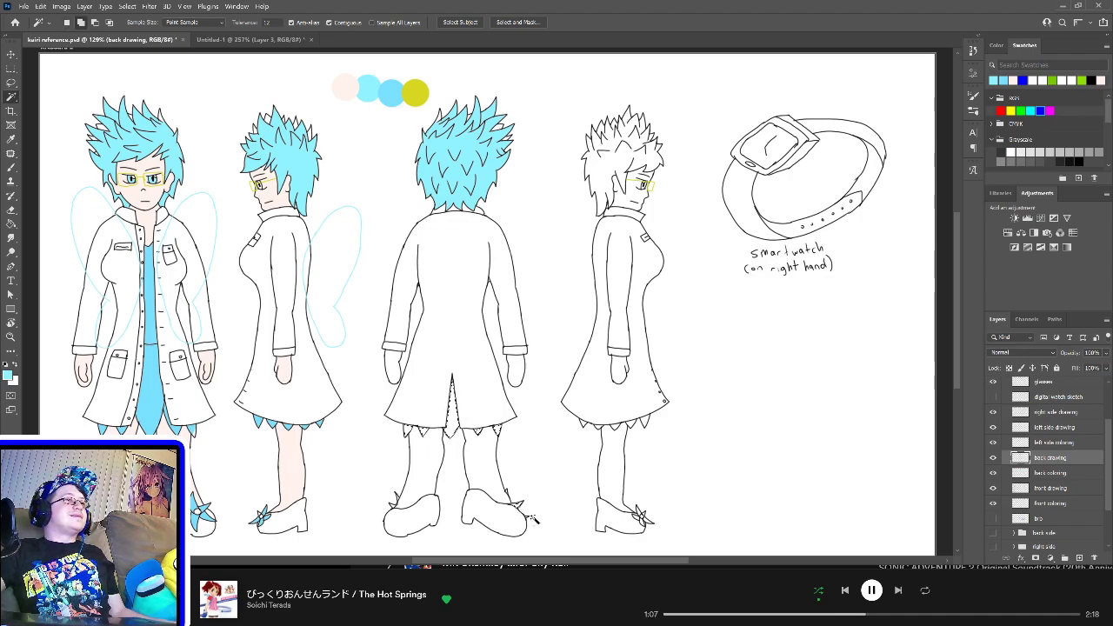
left_click(1085, 475)
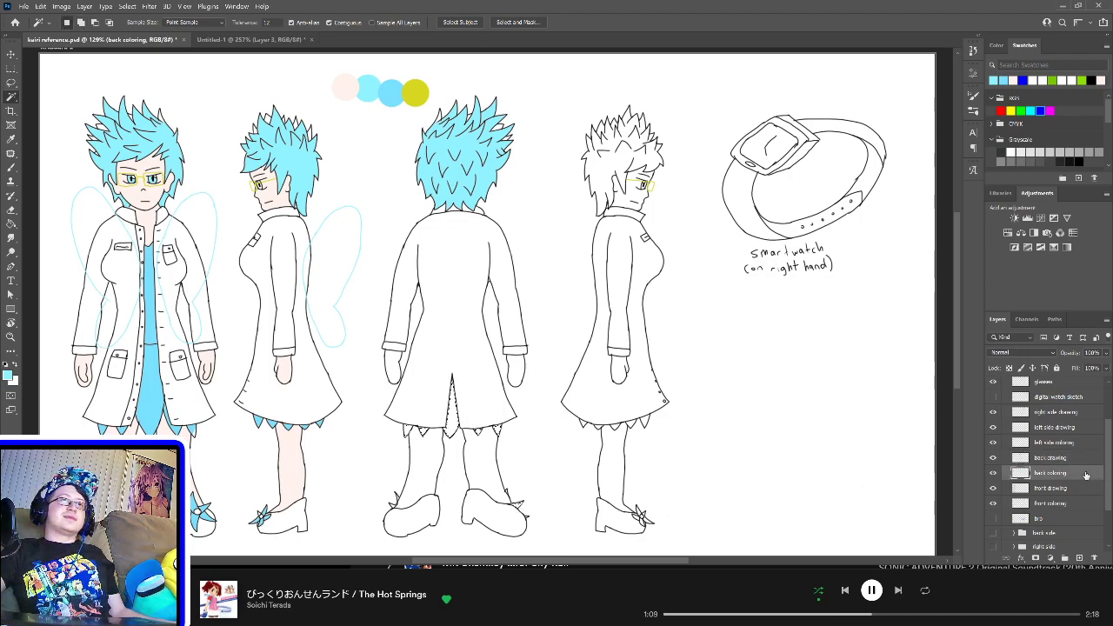
key("b")
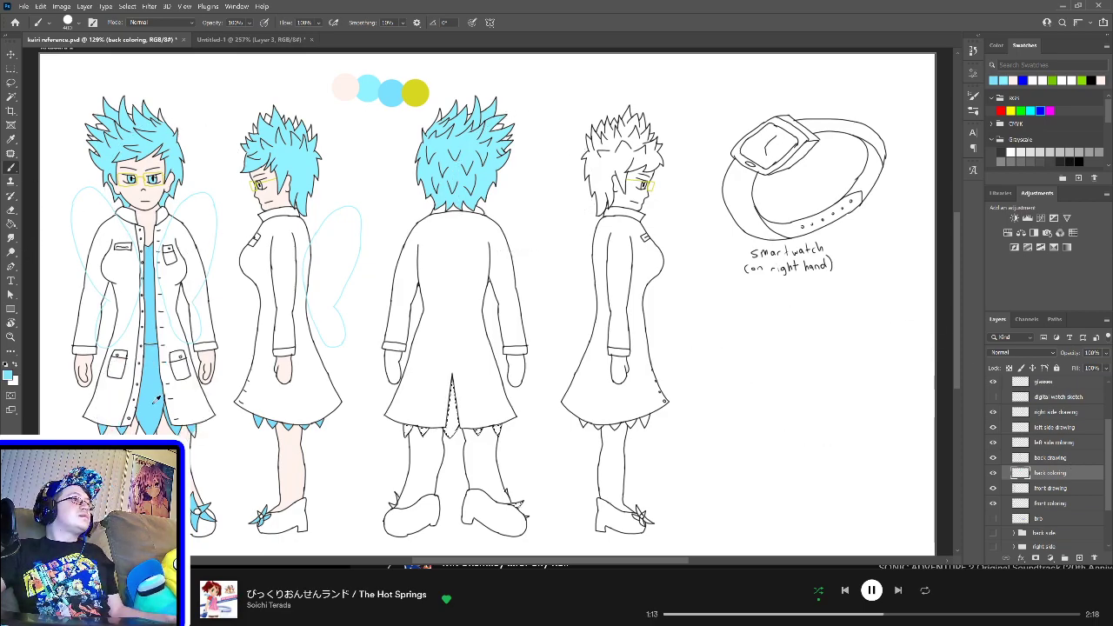
left_click_drag(514, 435, 452, 444)
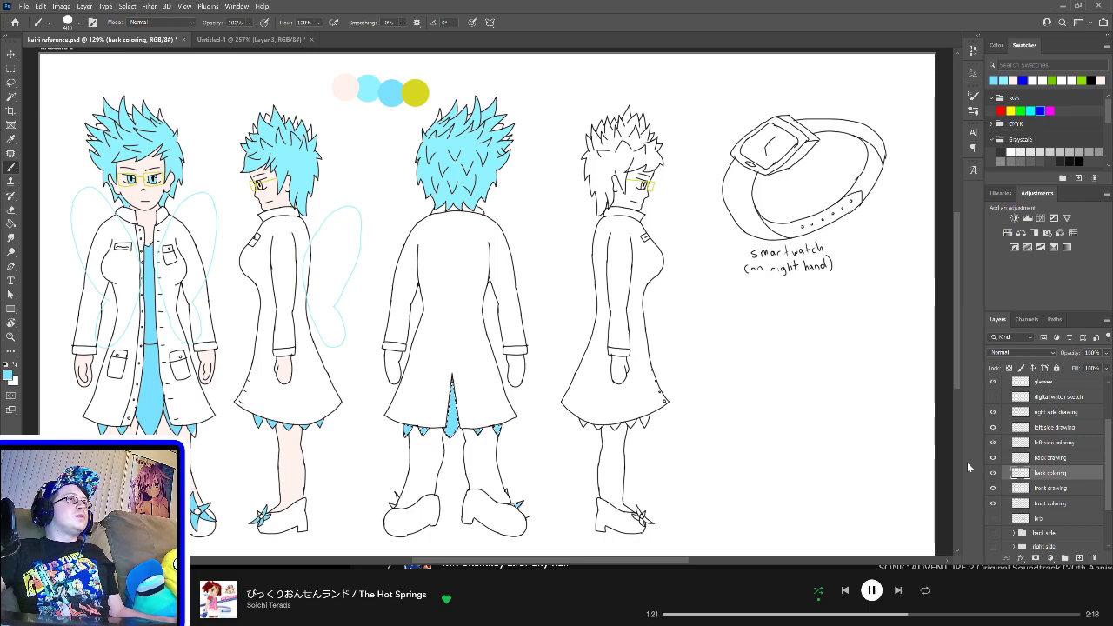
Step: Magic Wand-select both hands and both legs of the back figure on the back drawing layer
left_click(1053, 458)
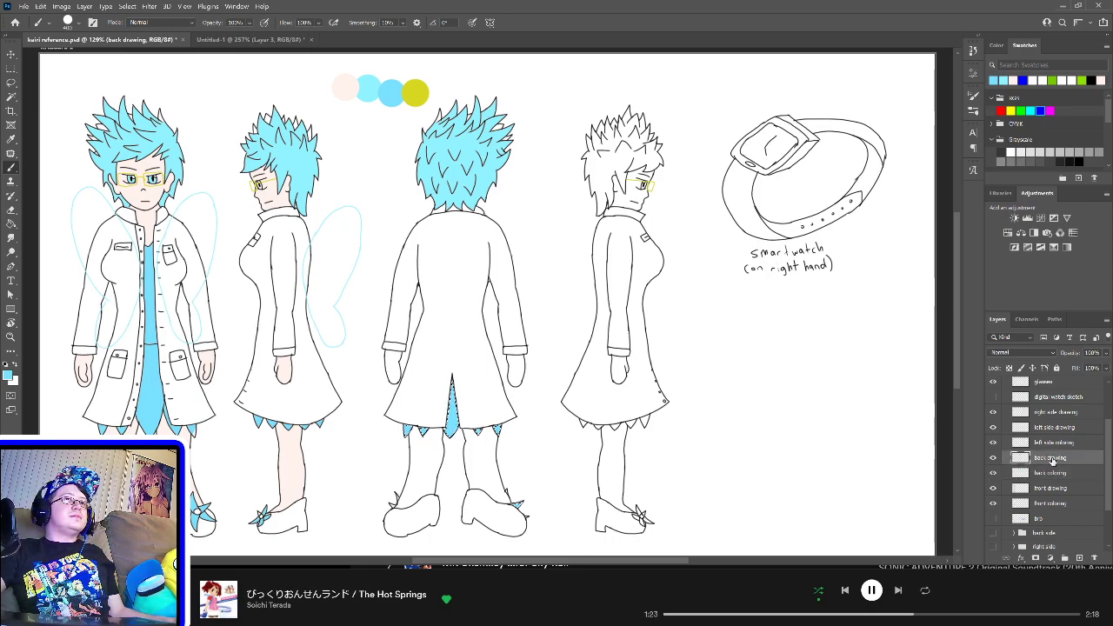
key("w")
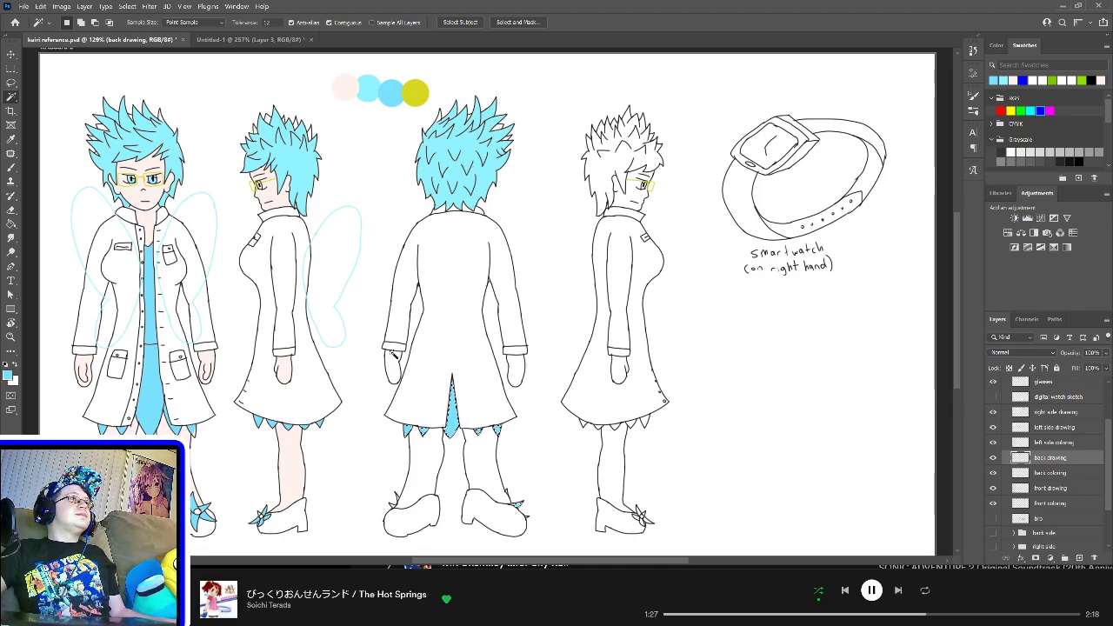
left_click(394, 374)
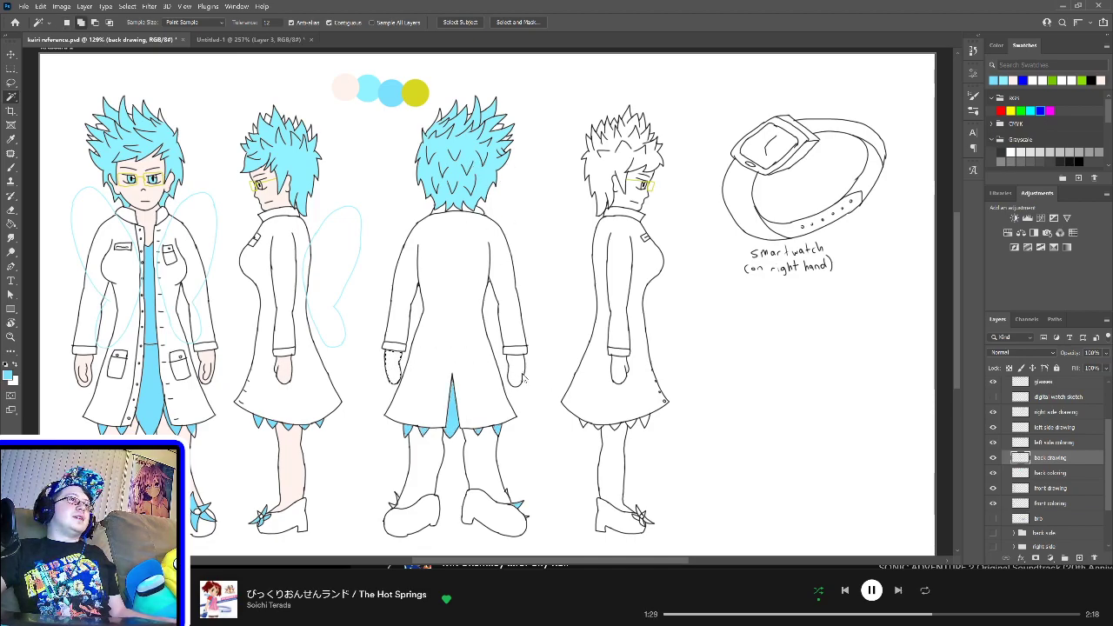
left_click(519, 374, "shift")
left_click(435, 463, "shift")
left_click(481, 470, "shift")
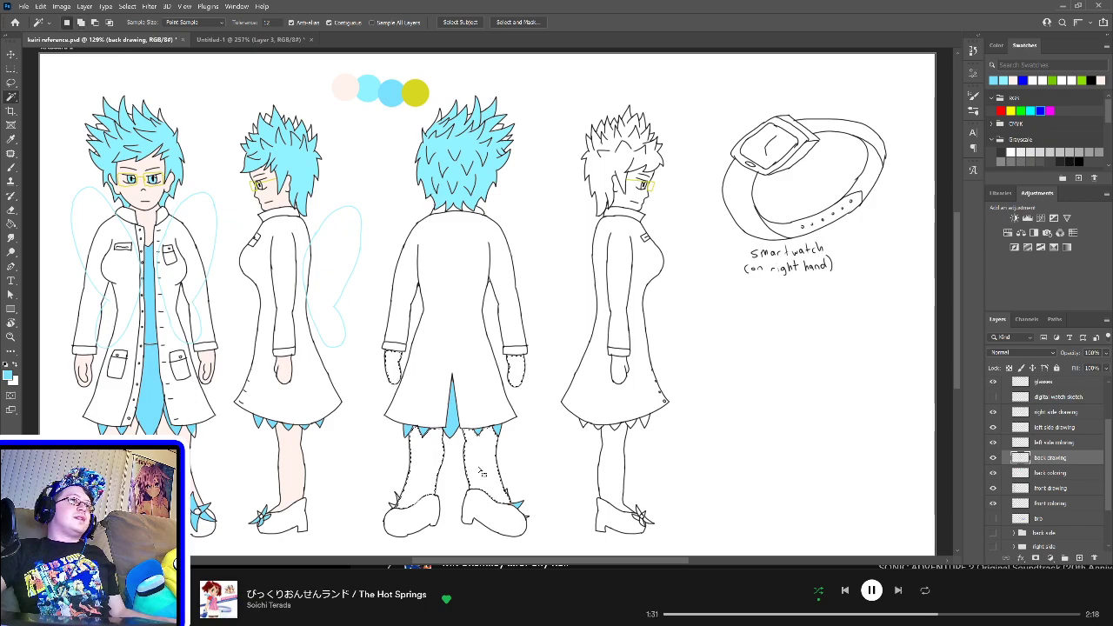
Step: Sample the pale skin colour and paint the selected hands and legs on back coloring, then deselect
key("b")
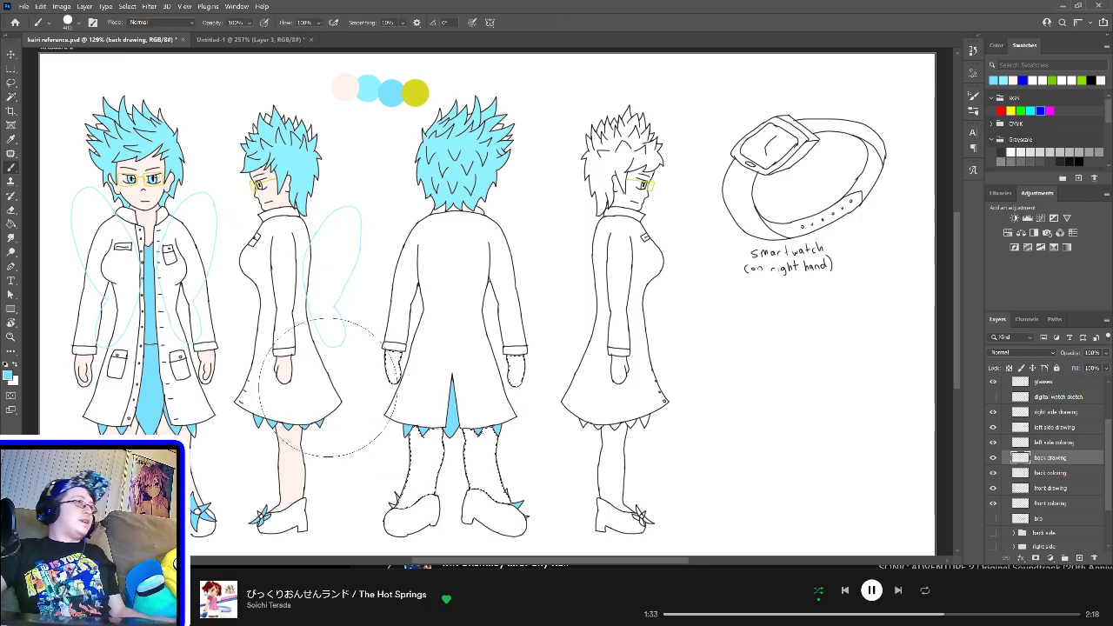
left_click(290, 466, "alt")
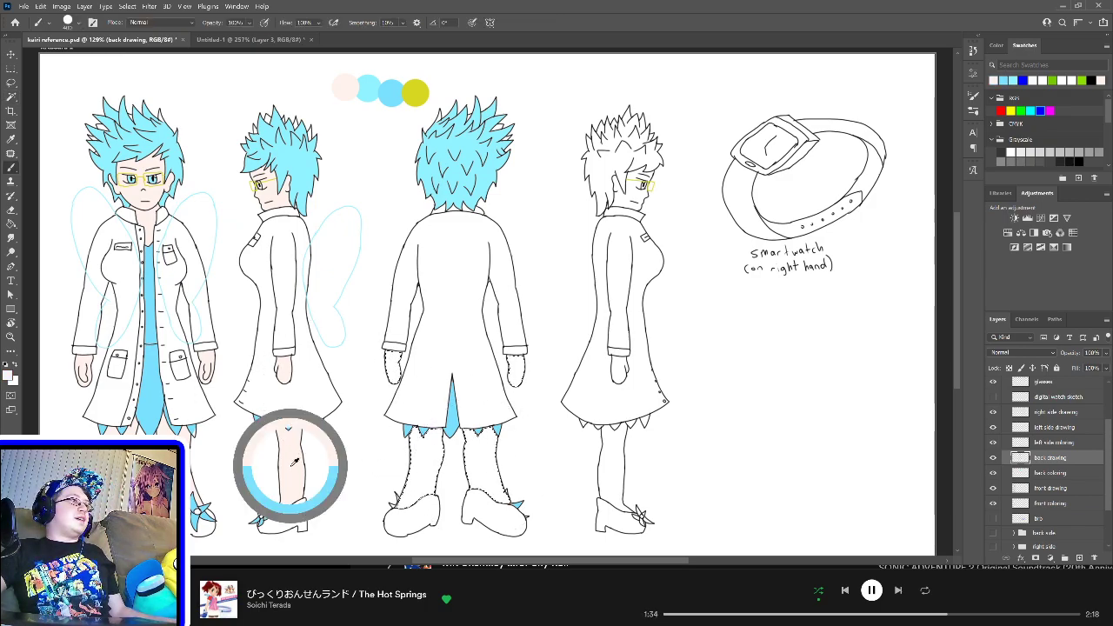
left_click(1065, 477)
mouse_move(426, 461)
left_mouse_down()
mouse_move(432, 489)
mouse_move(488, 496)
left_mouse_up()
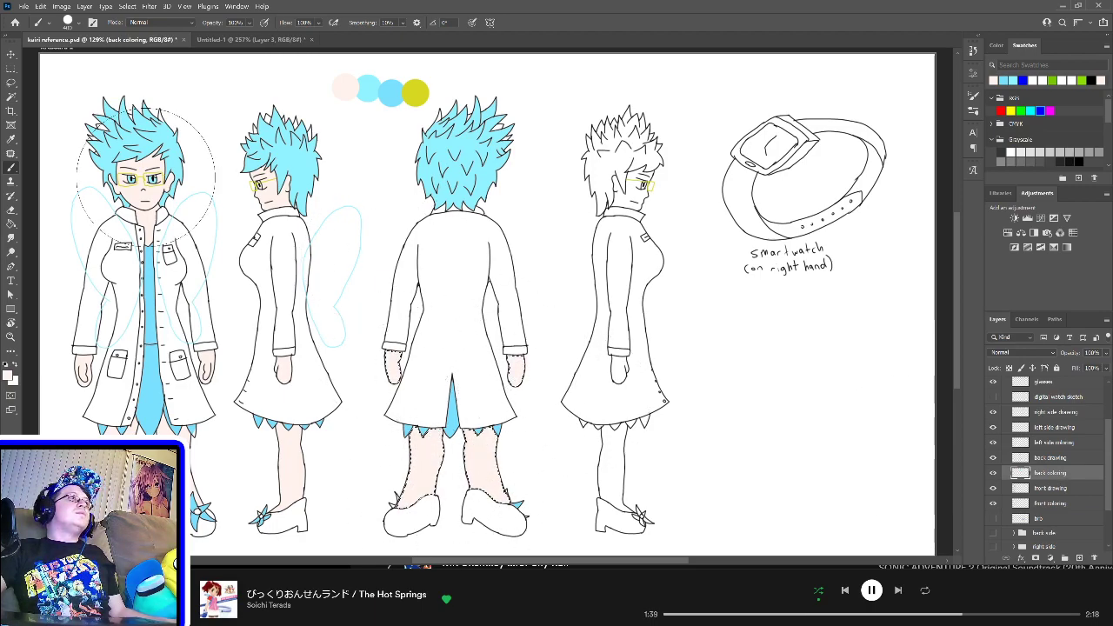
left_click(11, 68)
left_click(259, 94)
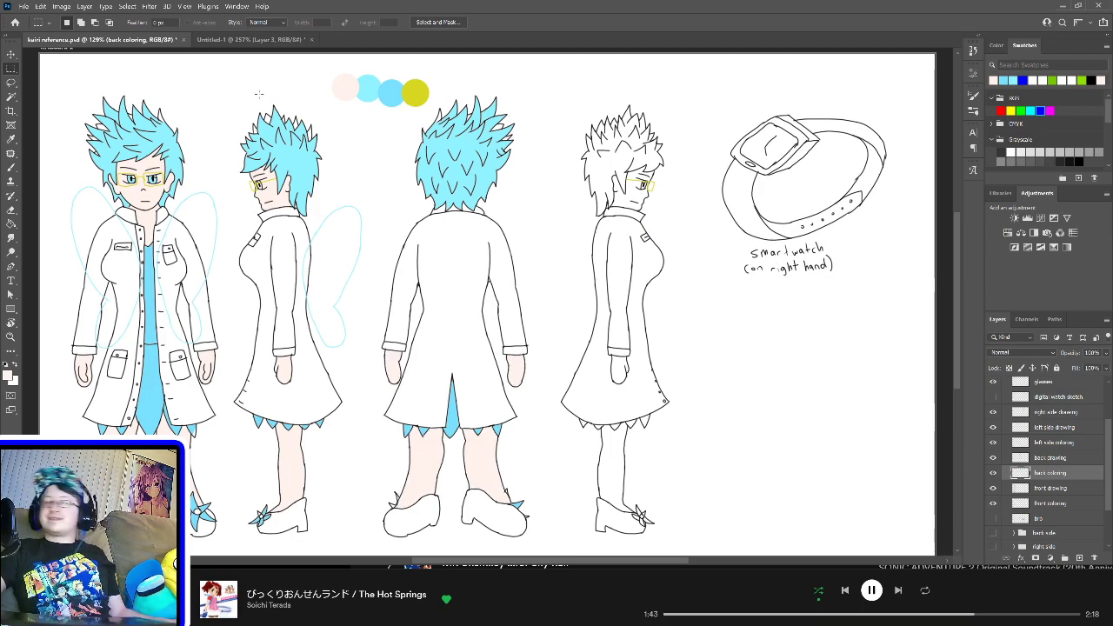
Step: Move up to the right side coloring and right side drawing layers with the Magic Wand ready
key("w")
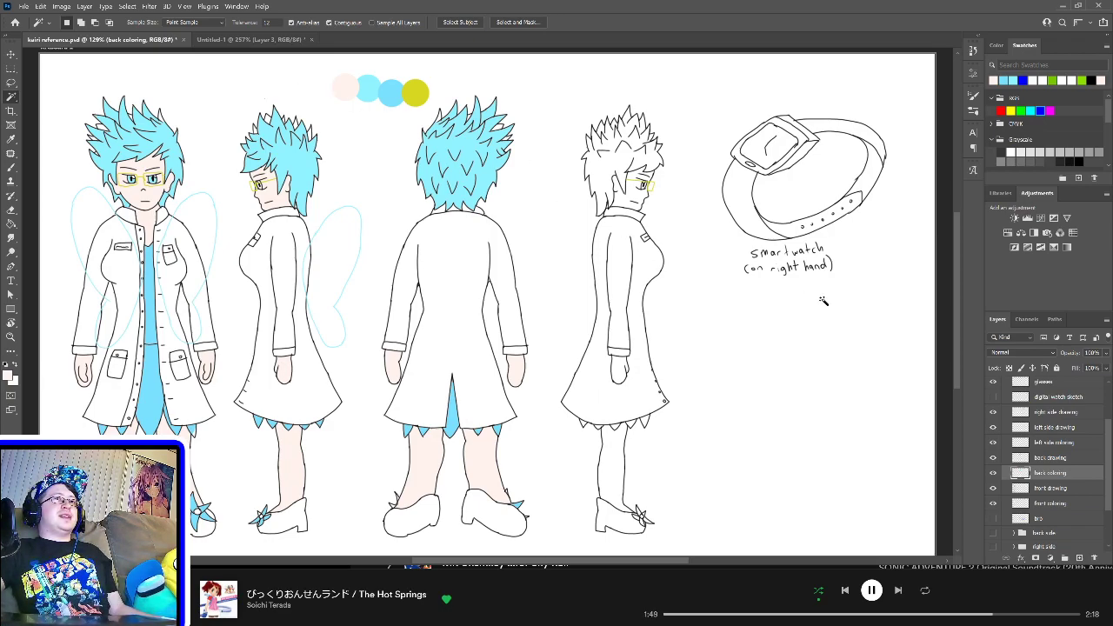
left_click(1058, 461)
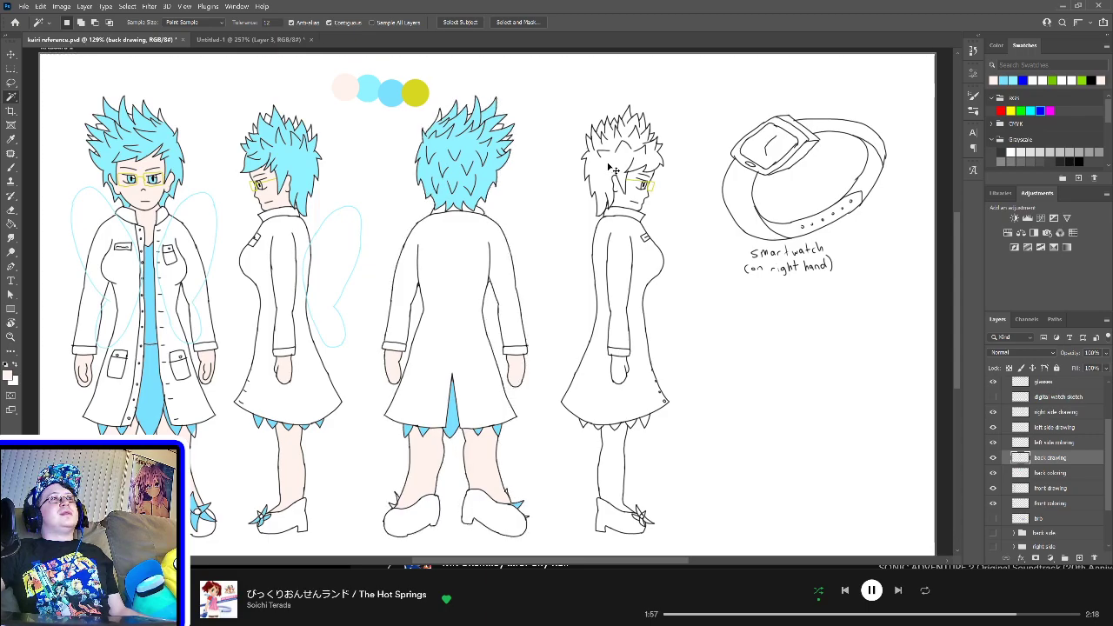
scroll(1070, 461, "up", 1)
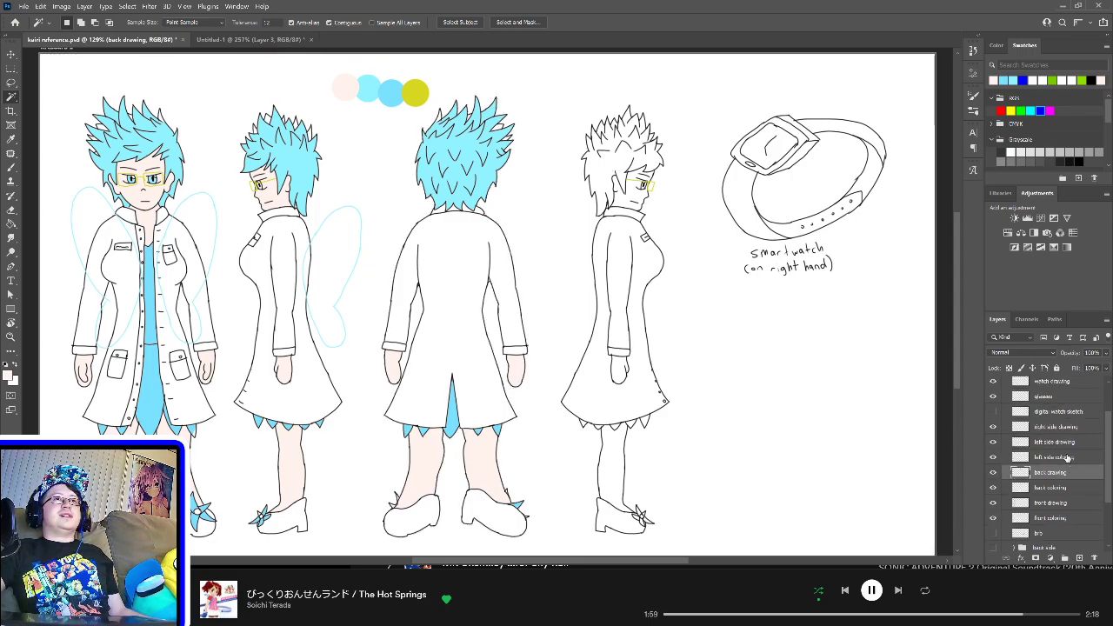
left_click(1055, 443)
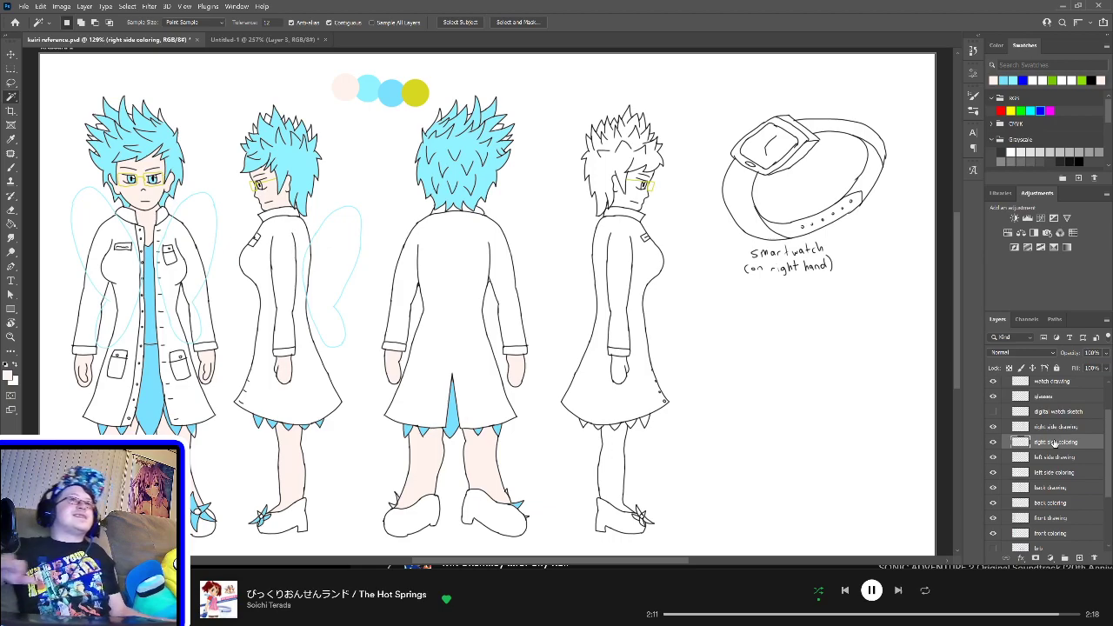
left_click(1054, 428)
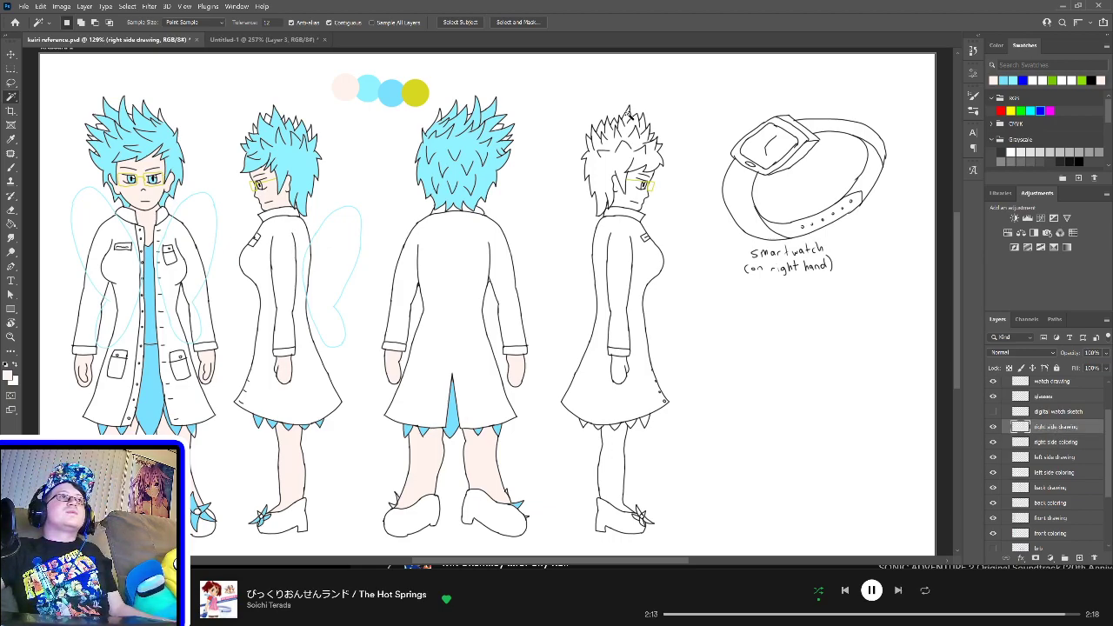
Step: Fill the right-side figure's hair gaps with sampled cyan on the right side coloring layer
mouse_move(611, 160)
left_mouse_down()
mouse_move(635, 130)
mouse_move(600, 148)
mouse_move(624, 206)
left_mouse_up()
key("b")
key("ctrl+z")
key("ctrl+z")
key("ctrl+z")
key("ctrl+z")
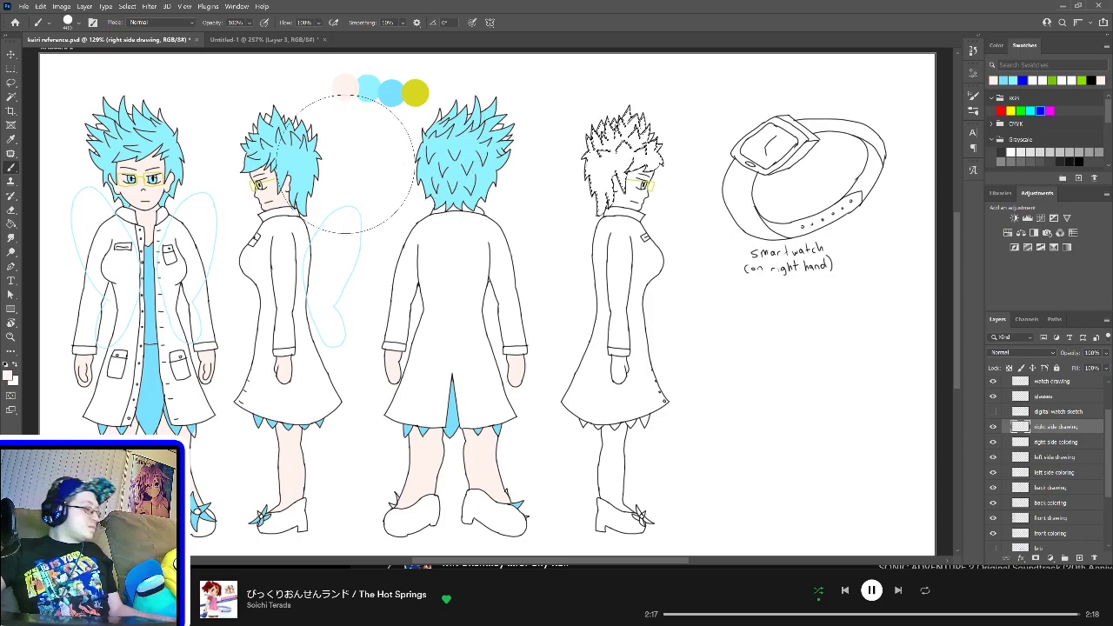
left_click(300, 158, "alt")
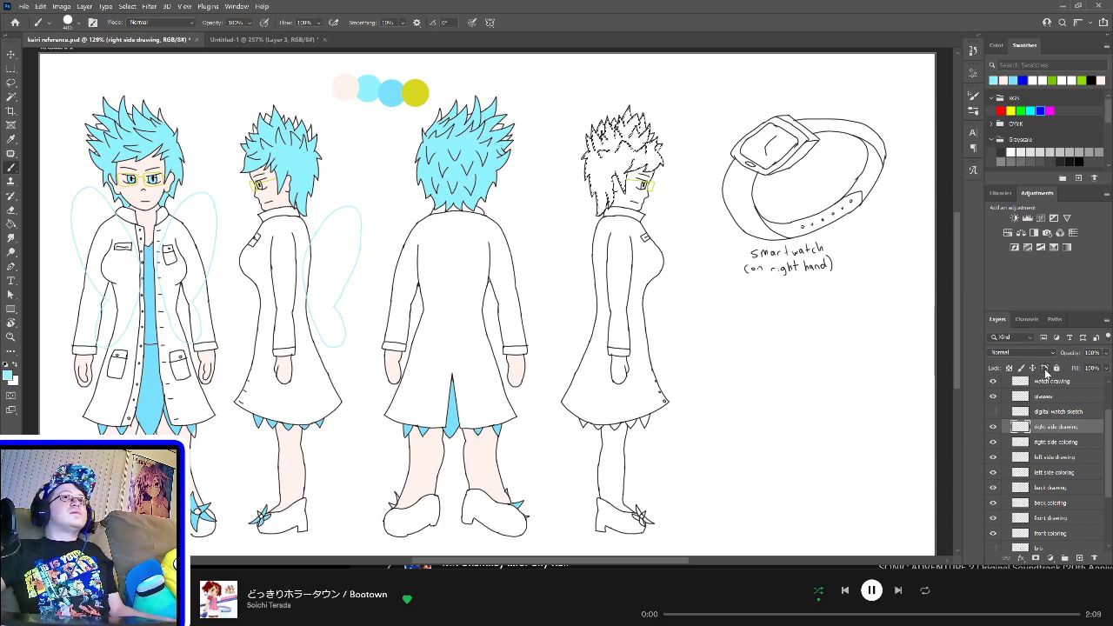
left_click(1046, 444)
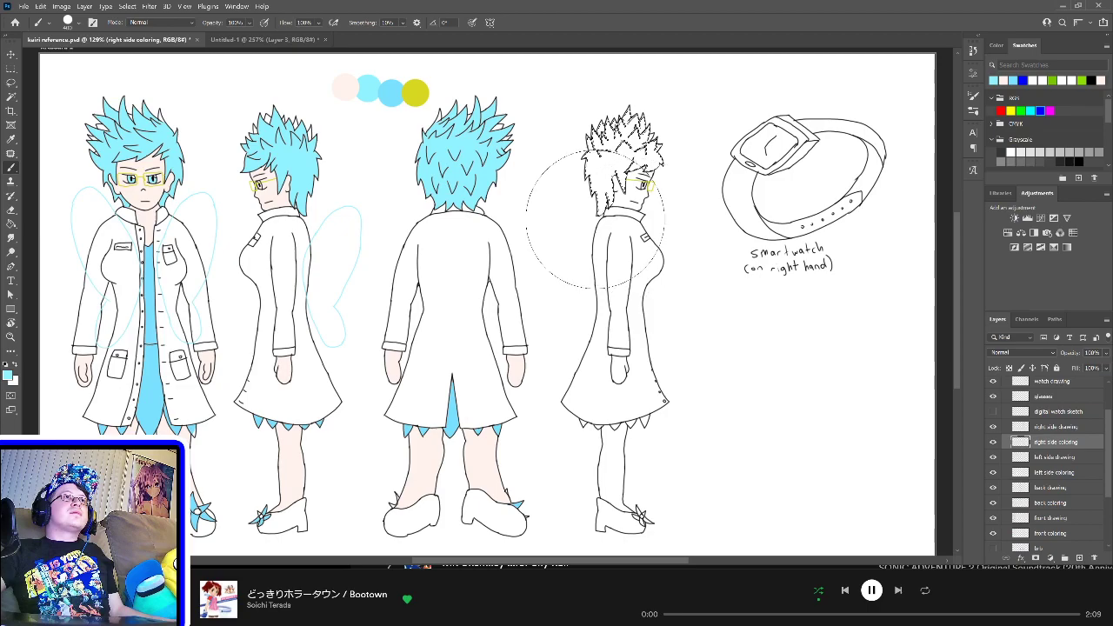
mouse_move(630, 153)
left_mouse_down()
mouse_move(573, 170)
mouse_move(626, 131)
left_mouse_up()
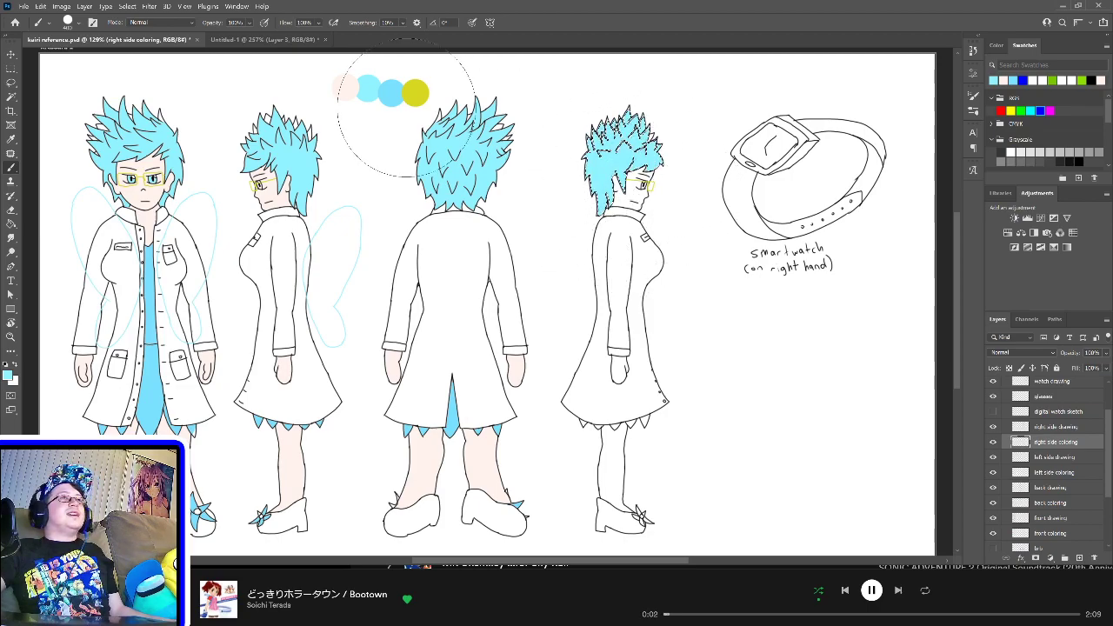
key("m")
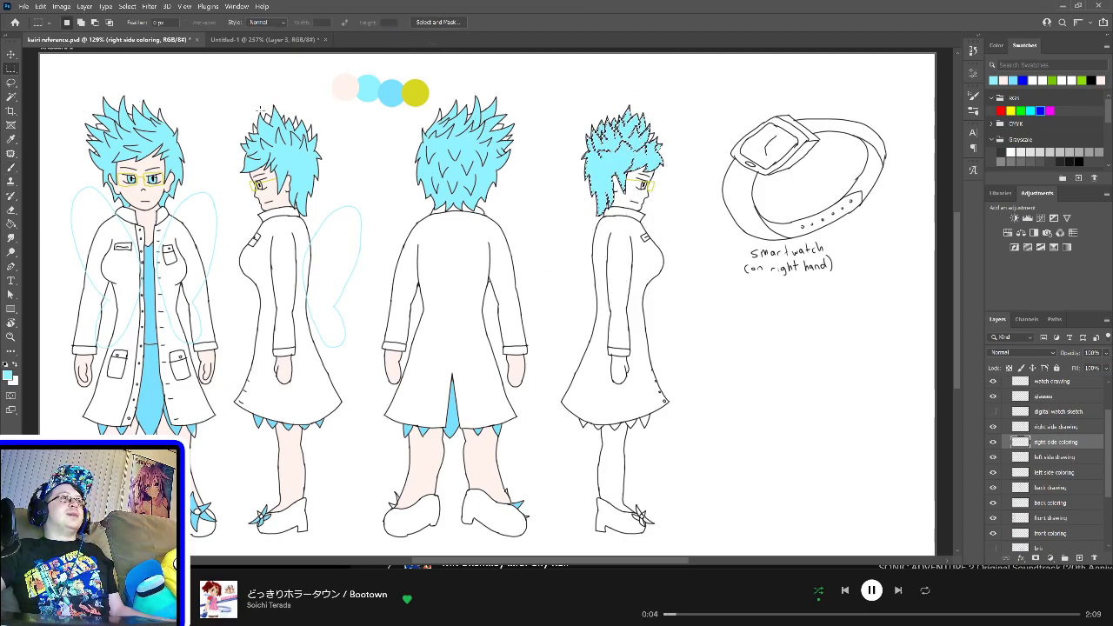
Step: Select the side figure's hand and leg, paint them skin tone on the coloring layer, then deselect
left_click(1052, 427)
key("w")
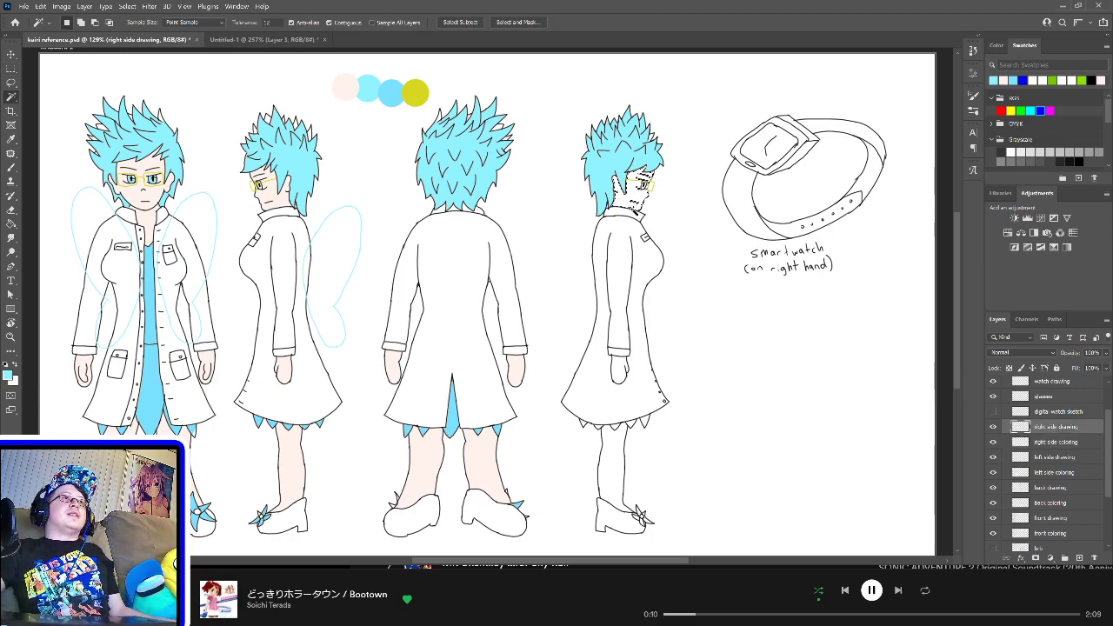
left_click(620, 369, "shift")
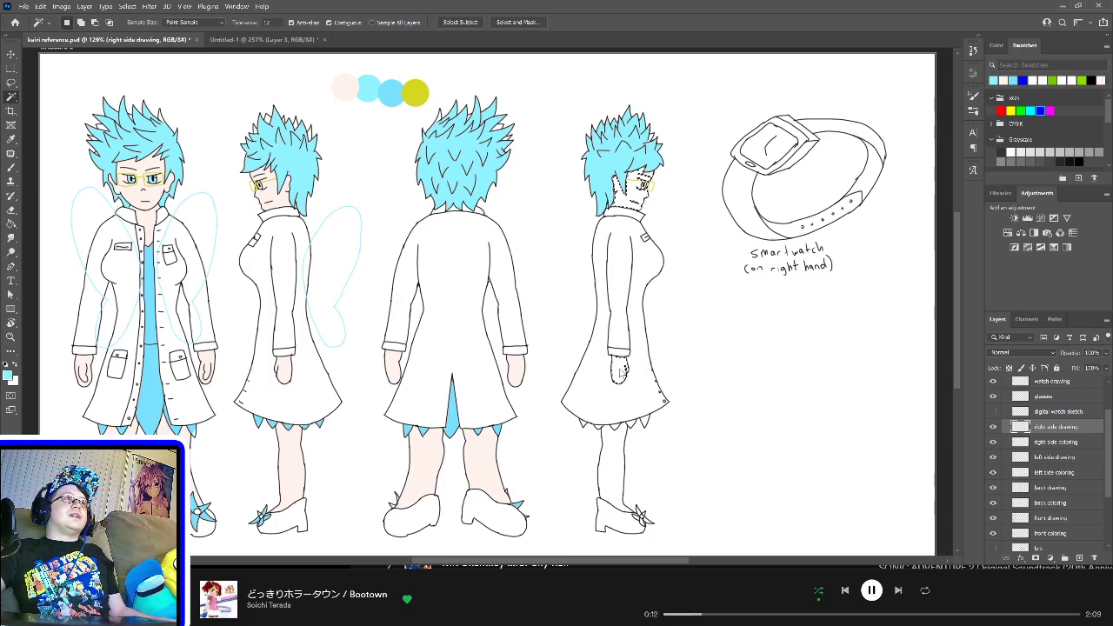
left_click(617, 483, "shift")
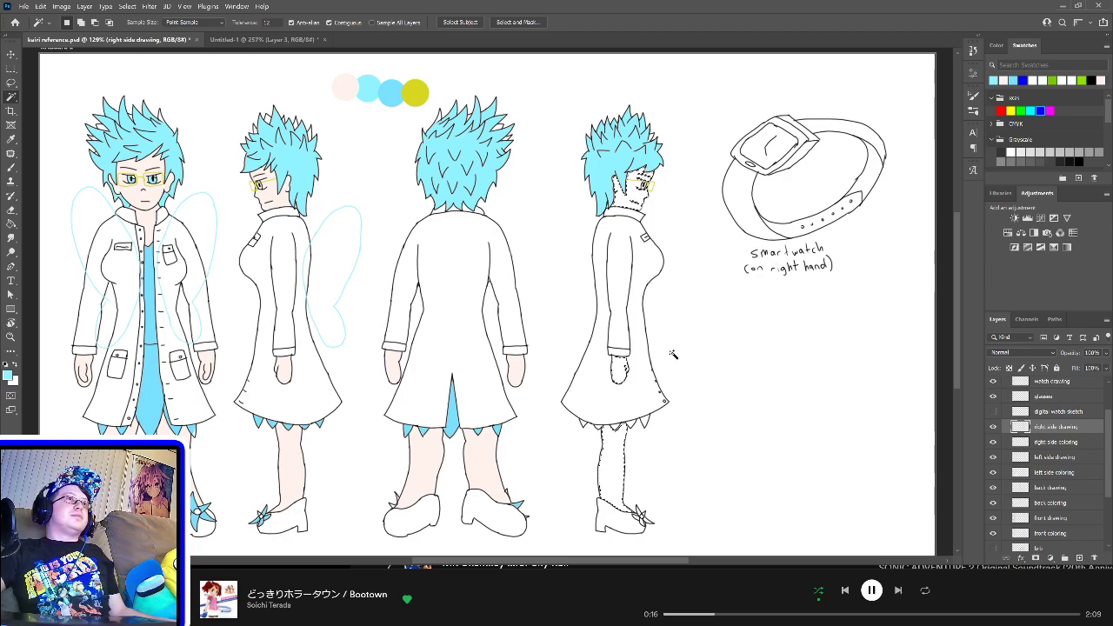
key("b")
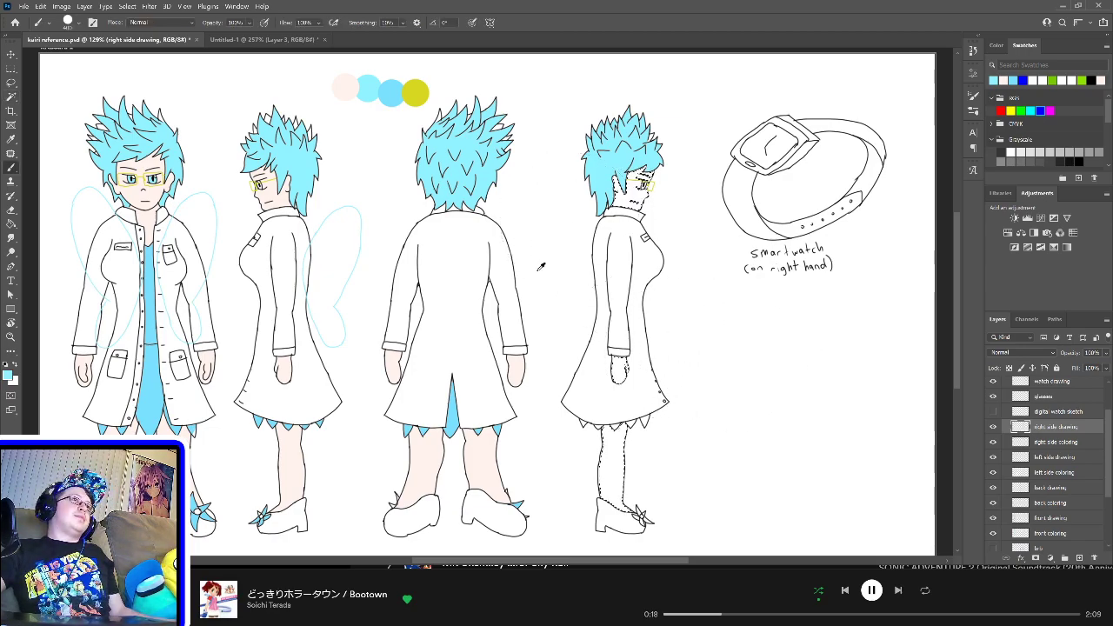
left_click(996, 80)
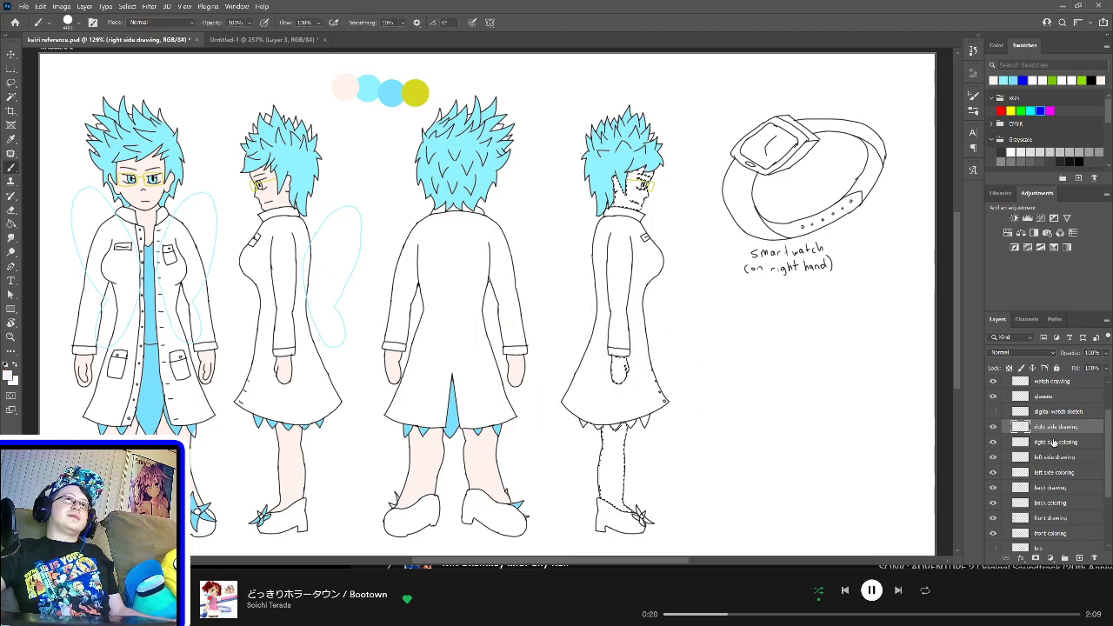
left_click(1055, 443)
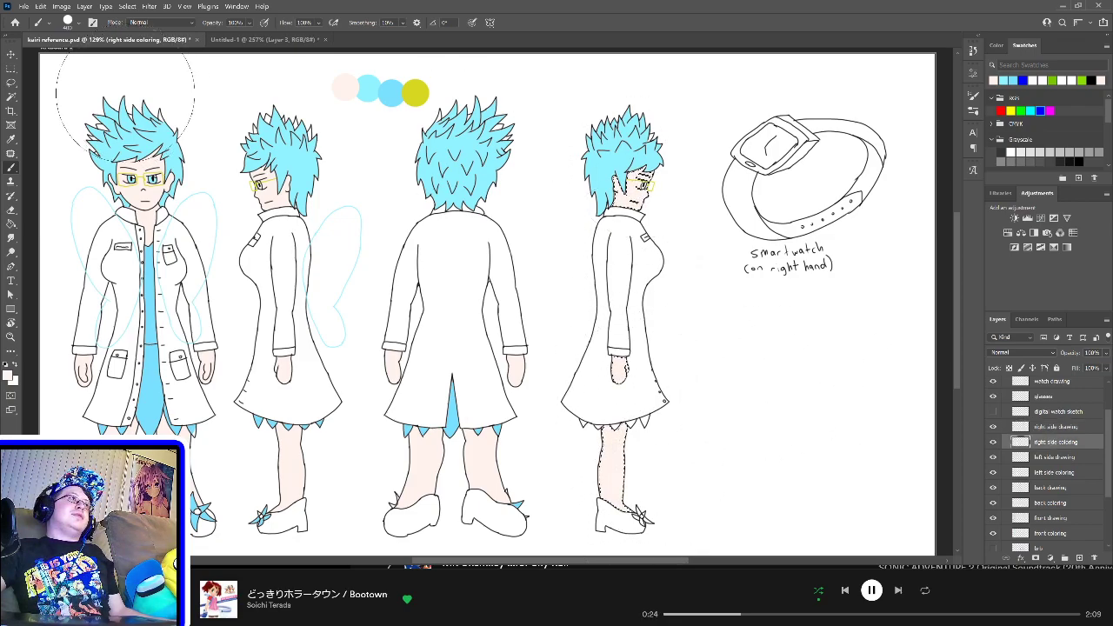
left_click(11, 67)
left_click(321, 114)
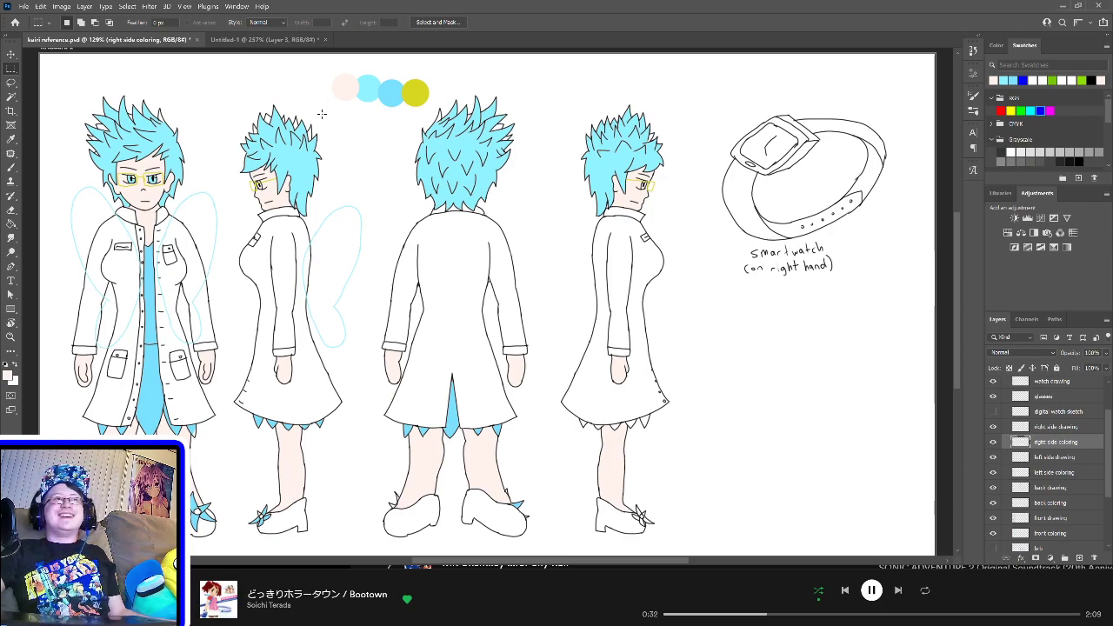
key("w")
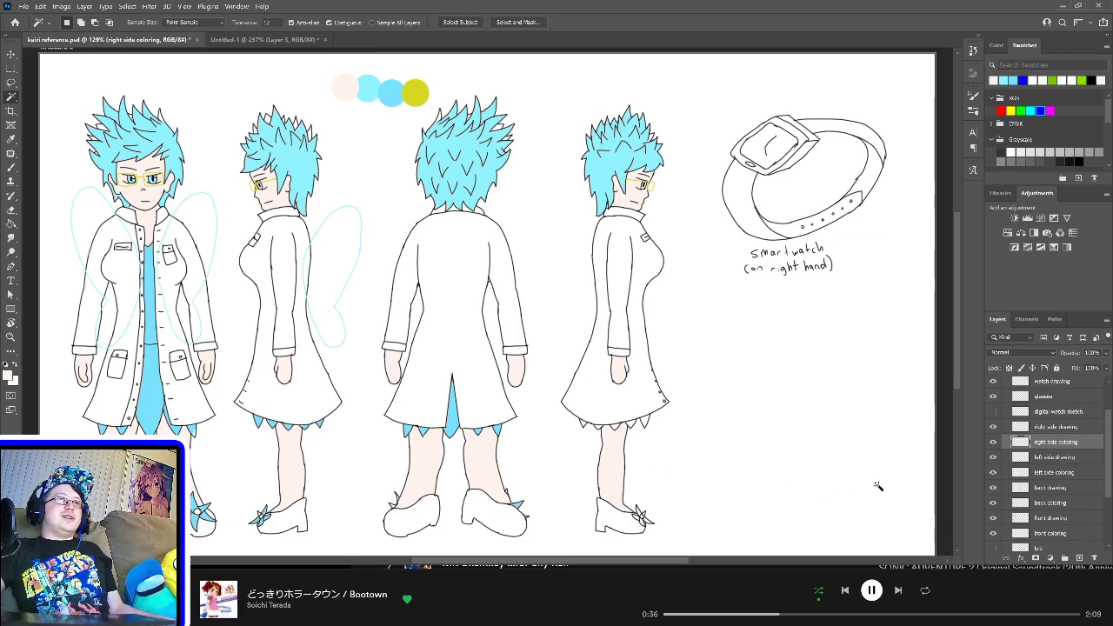
Step: Zoom in and select the five white dress-hem triangles on the right side drawing layer
left_click(1057, 428)
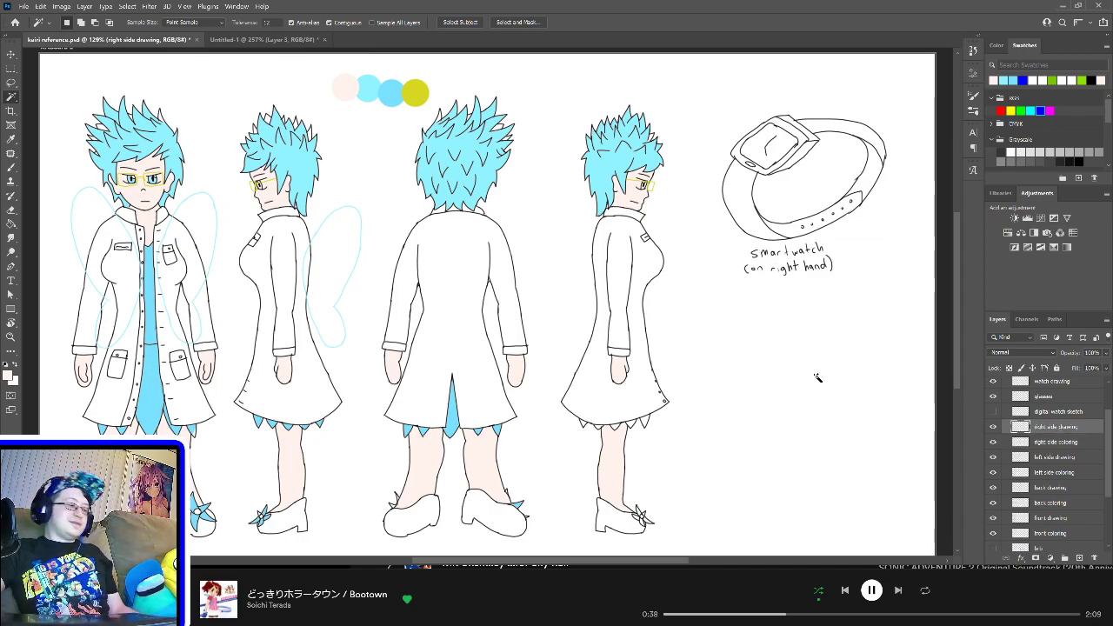
key("ctrl+plus")
key("ctrl+plus")
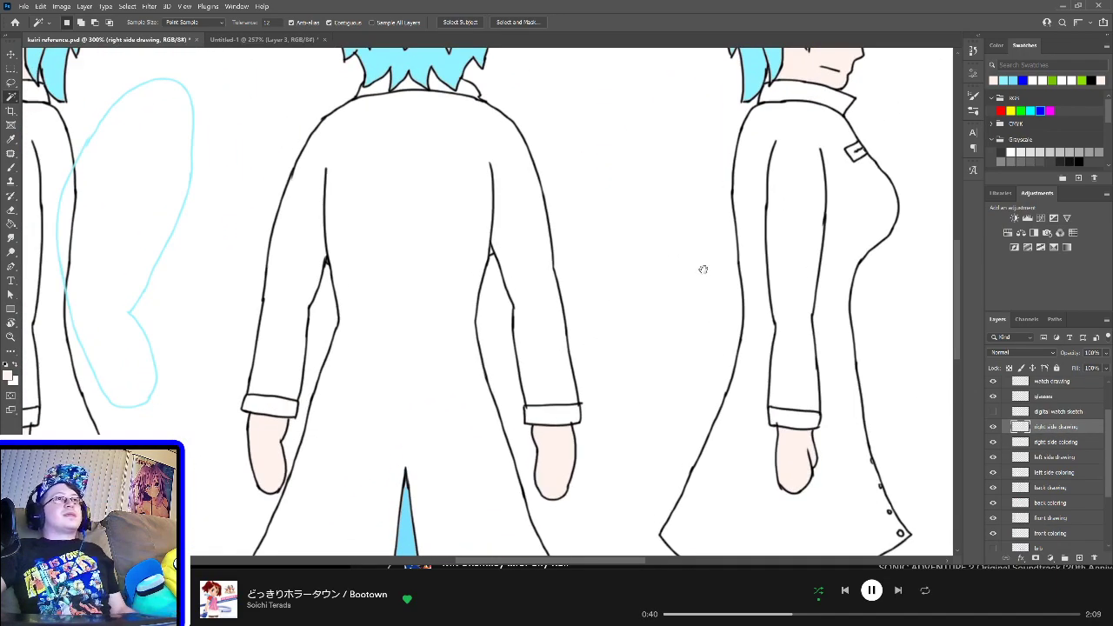
mouse_move(704, 266)
left_mouse_down()
mouse_move(505, 385)
mouse_move(451, 458)
left_mouse_up()
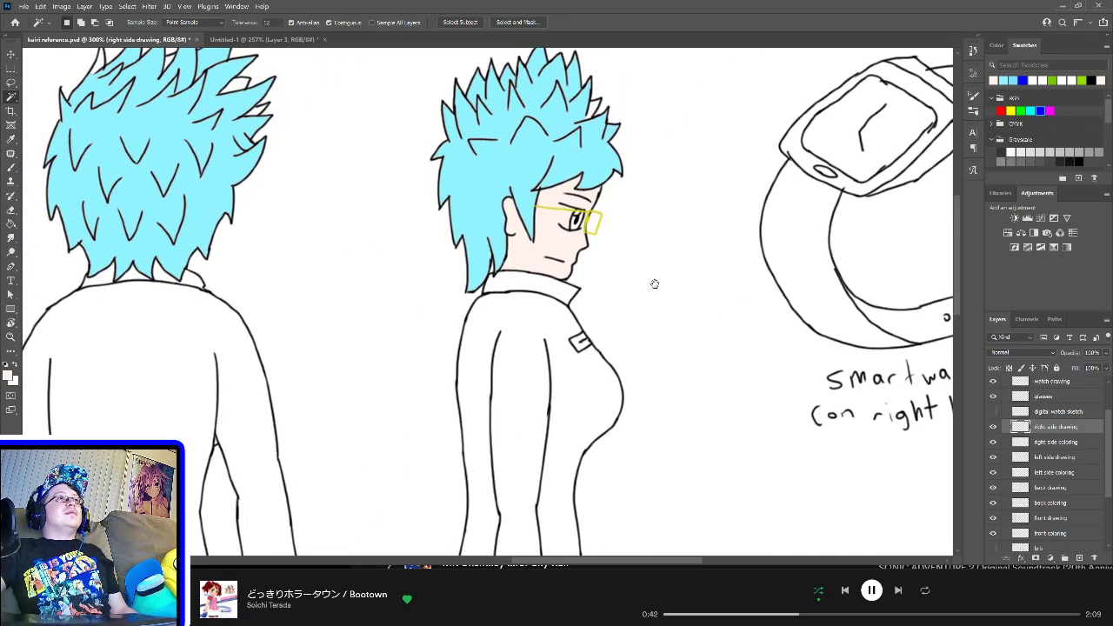
mouse_move(655, 283)
left_mouse_down()
mouse_move(639, 359)
mouse_move(642, 304)
left_mouse_up()
left_click_drag(636, 365, 641, 269)
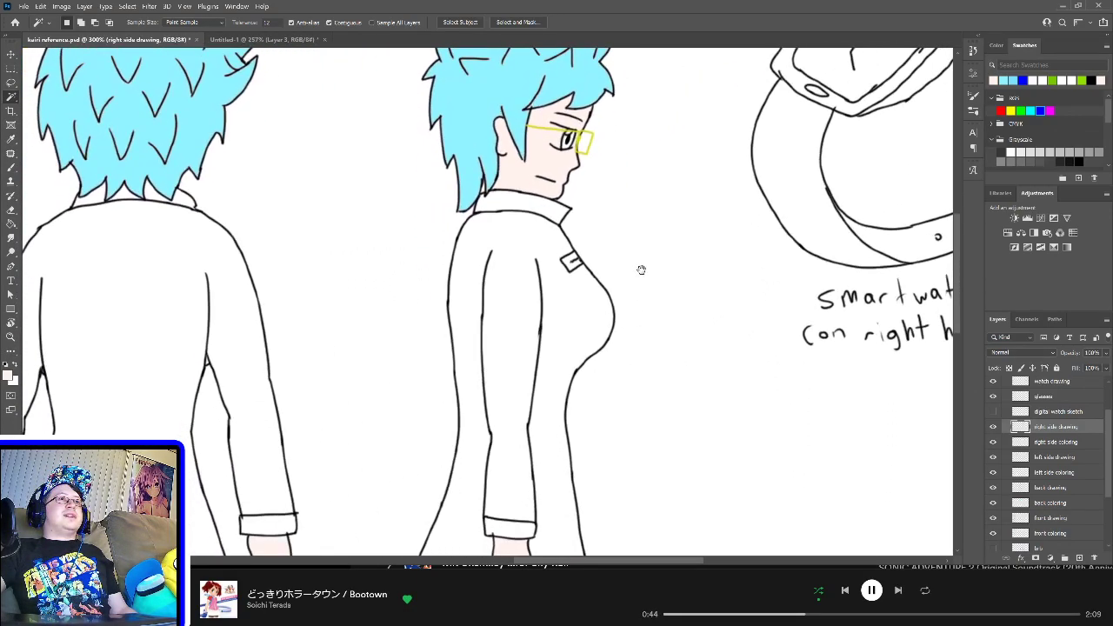
mouse_move(639, 363)
left_mouse_down()
mouse_move(637, 272)
mouse_move(643, 295)
left_mouse_up()
left_click_drag(638, 368, 644, 301)
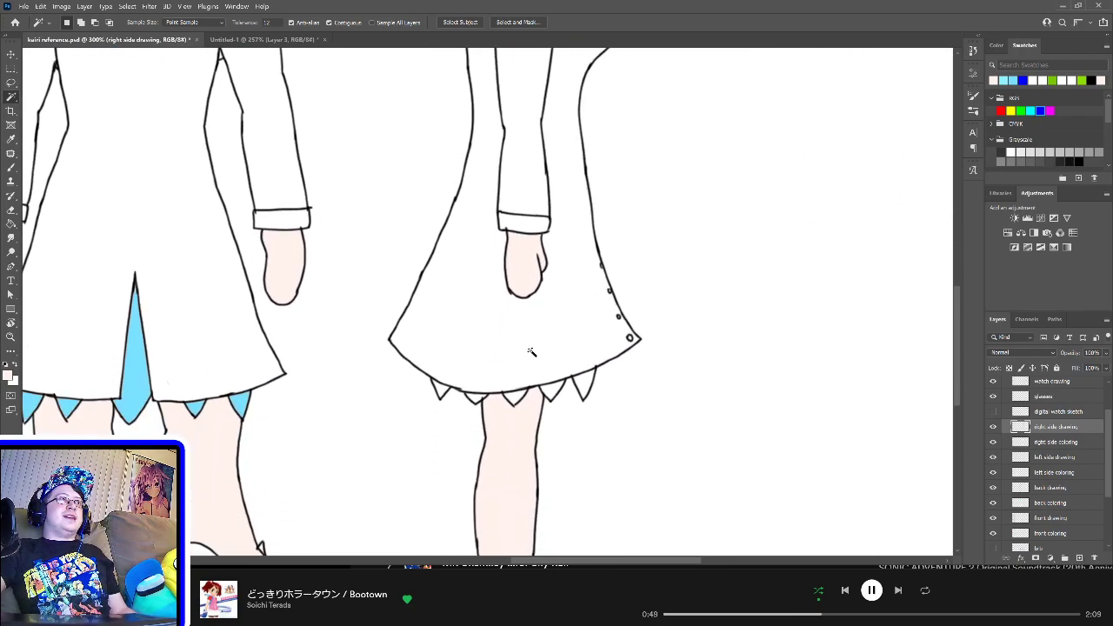
left_click(439, 390)
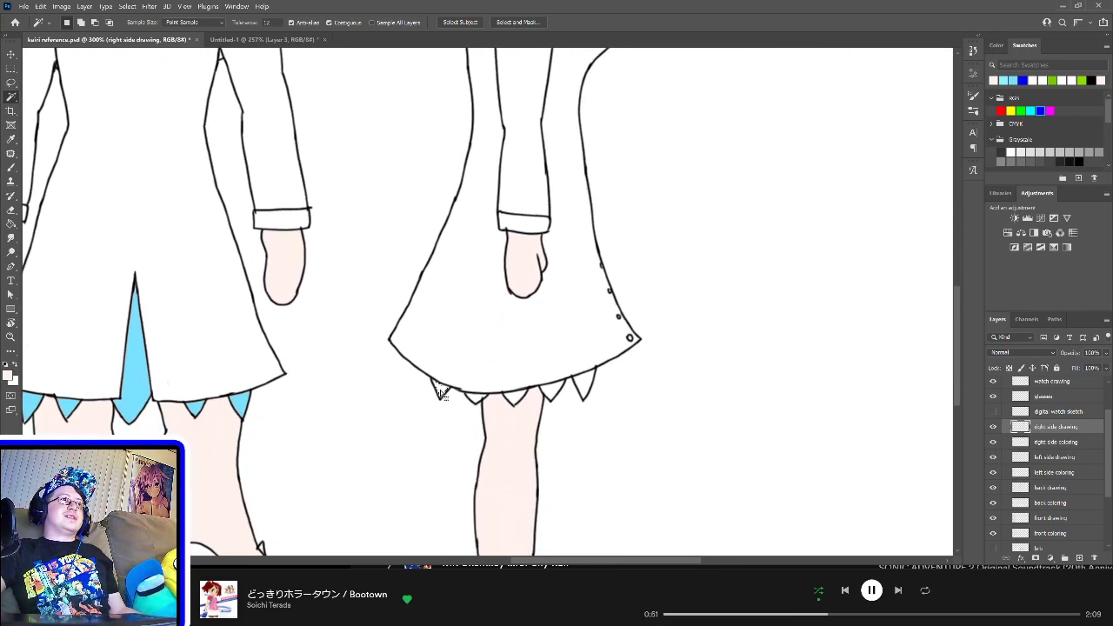
left_click(474, 396, "shift")
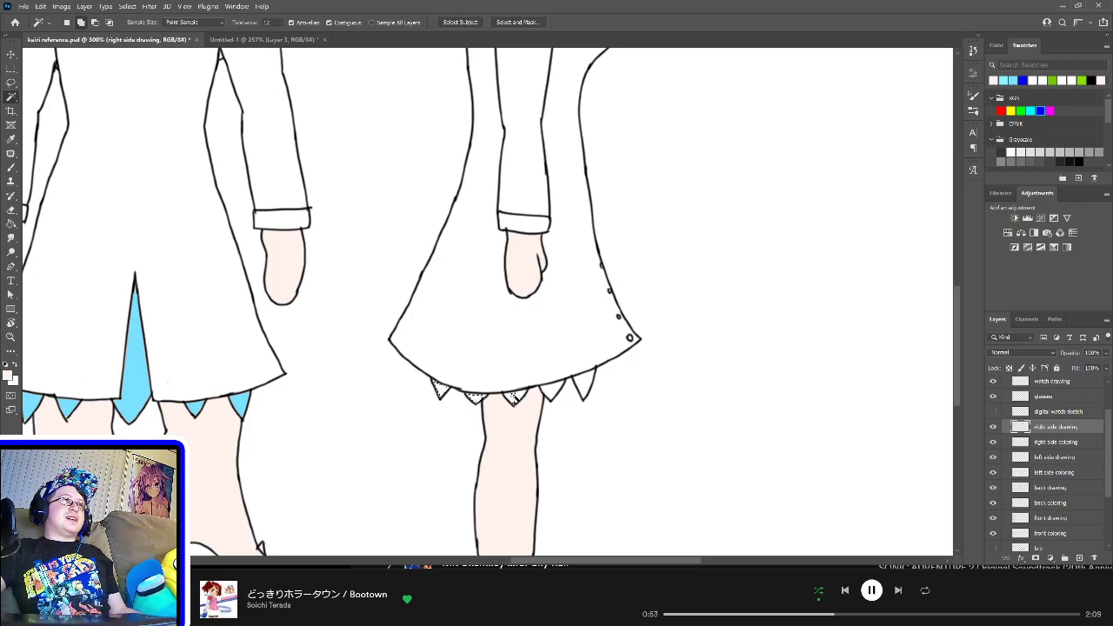
left_click(513, 397, "shift")
left_click(553, 391, "shift")
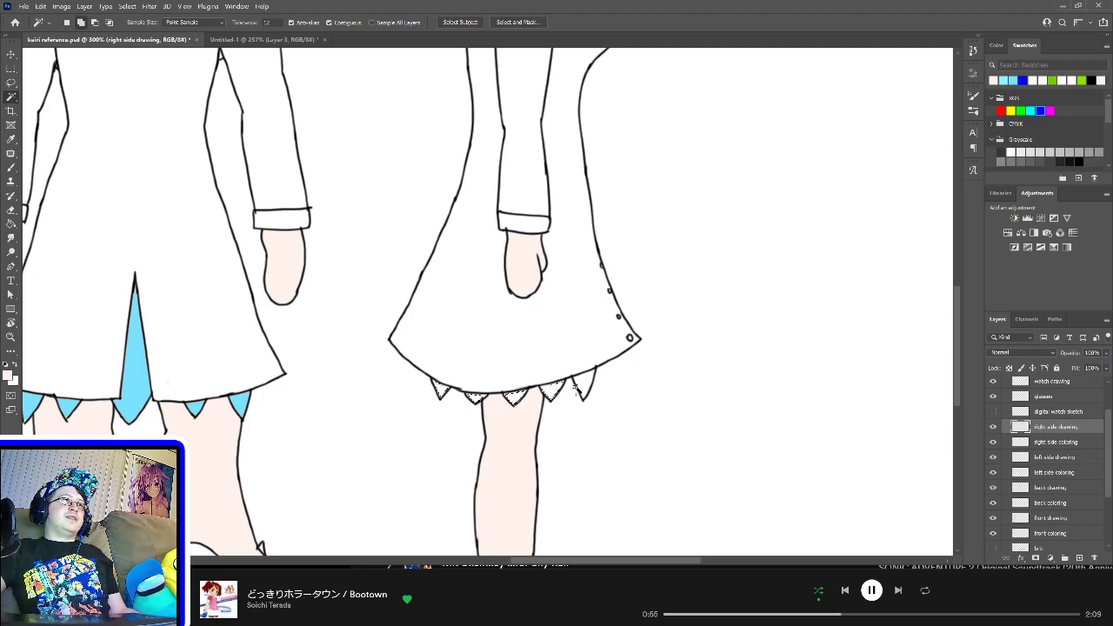
left_click(583, 386, "shift")
Step: Add the shoe bow, paint hem and bow with the trim's light blue, and save the sheet
scroll(609, 395, "down", 5)
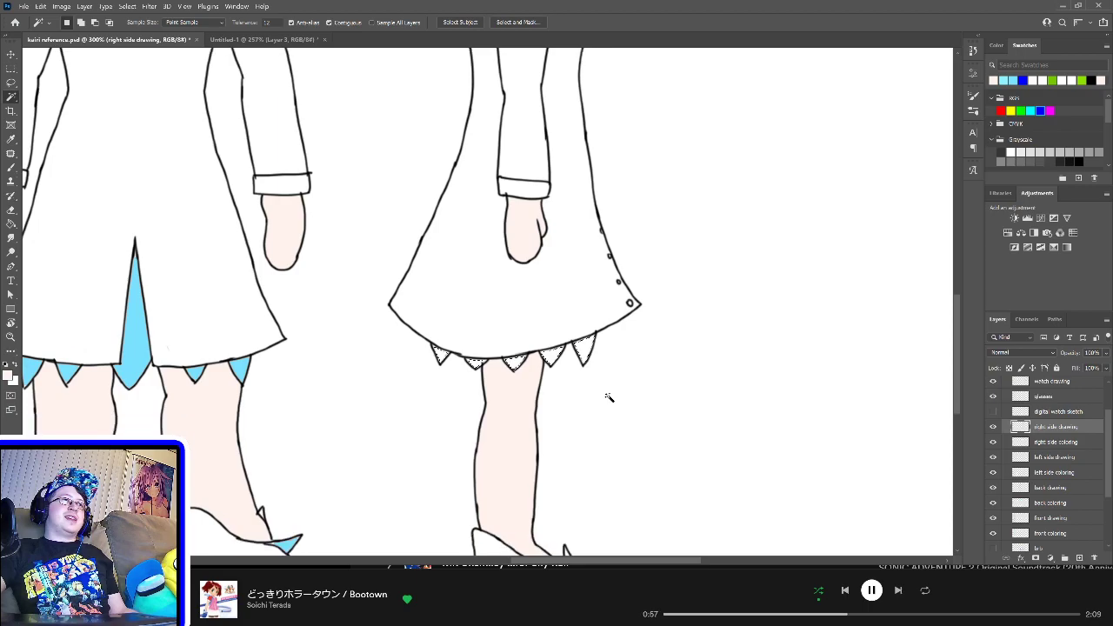
key("shift")
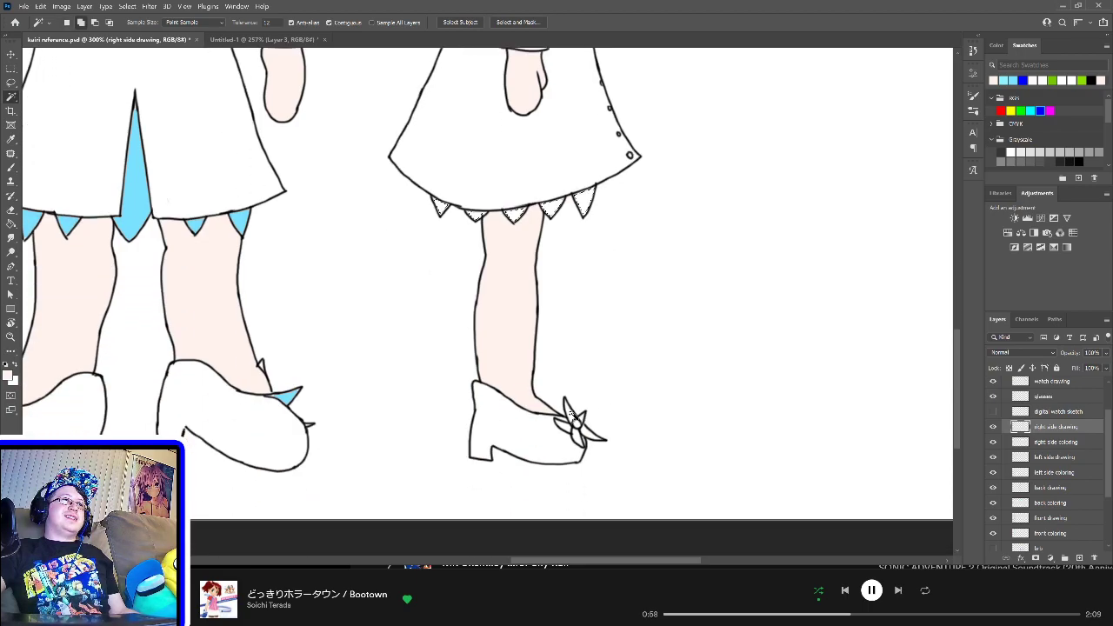
left_click(574, 426, "shift")
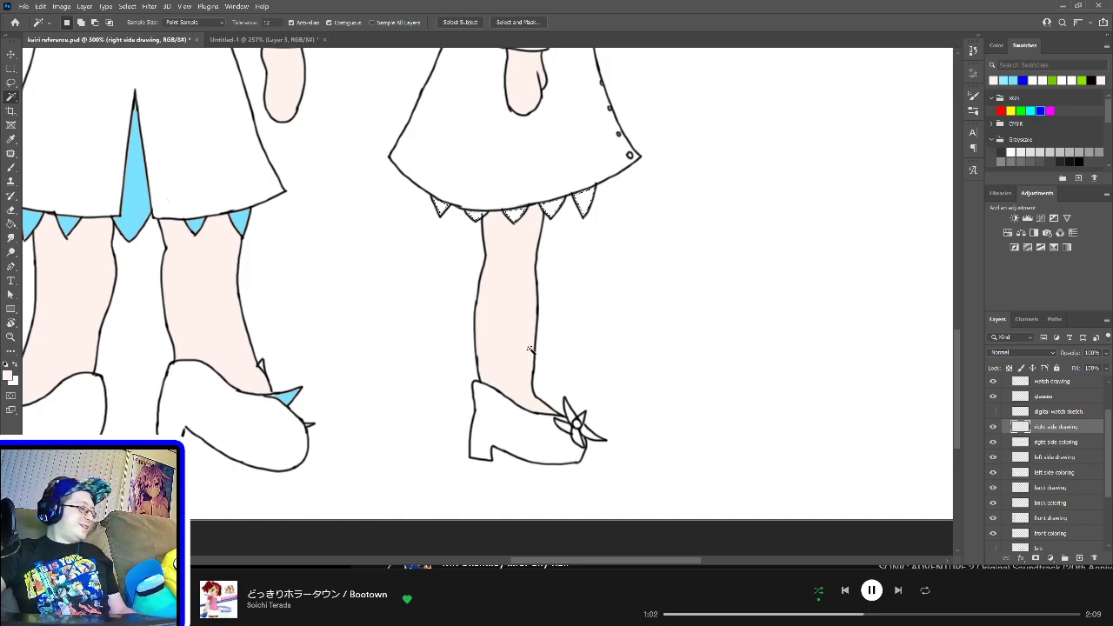
key("b")
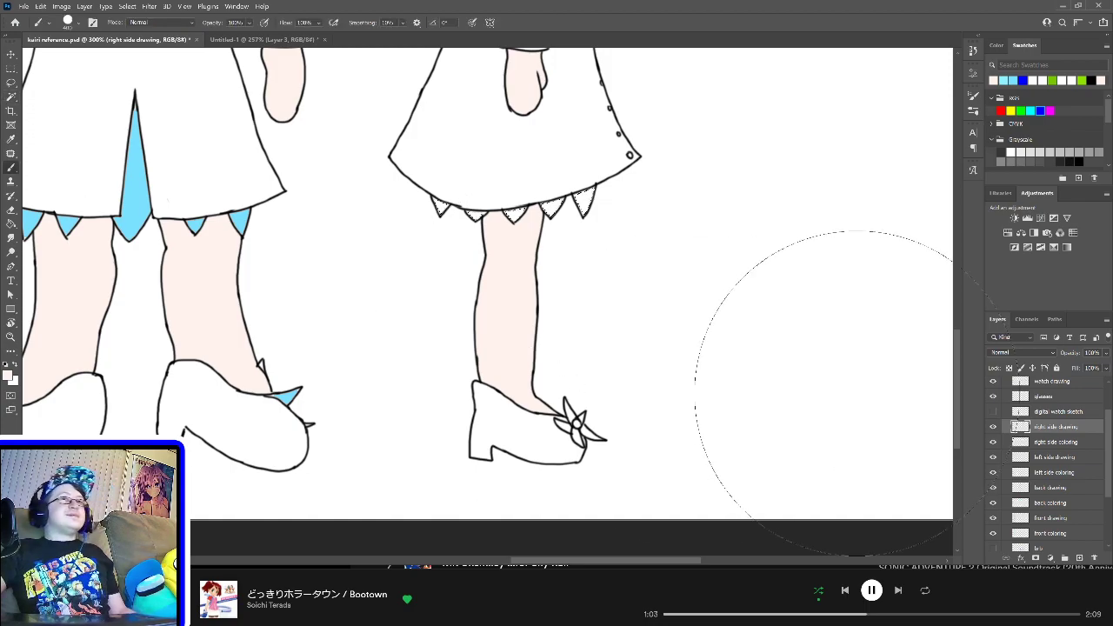
left_click(1056, 442)
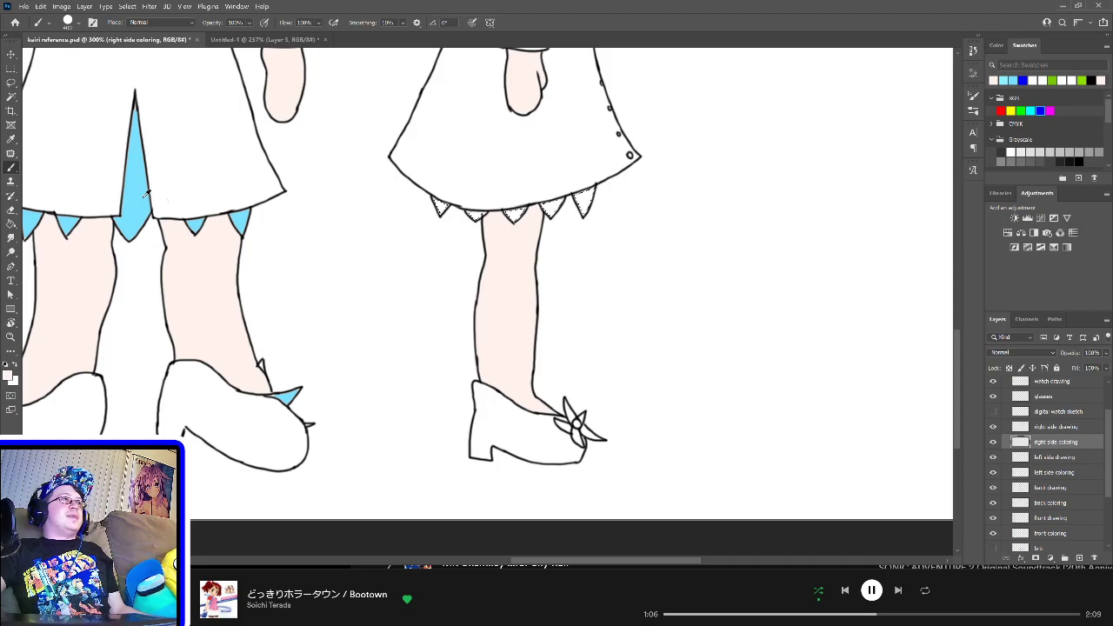
left_click(146, 192, "alt")
key("bracketright")
key("bracketright")
key("bracketright")
key("bracketright")
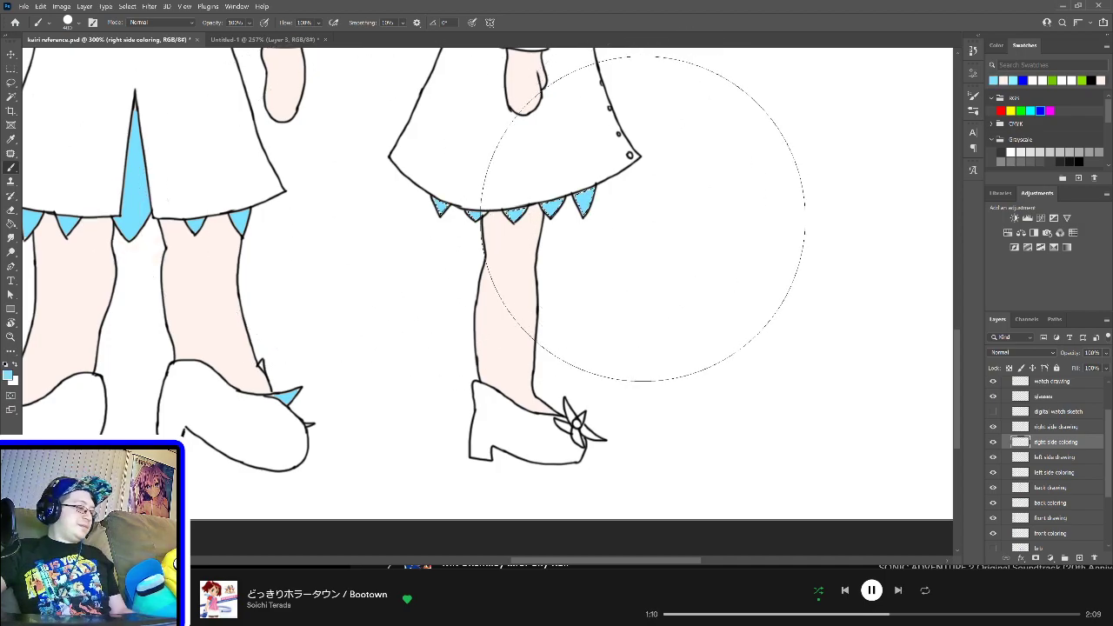
key("ctrl+0")
key("ctrl+s")
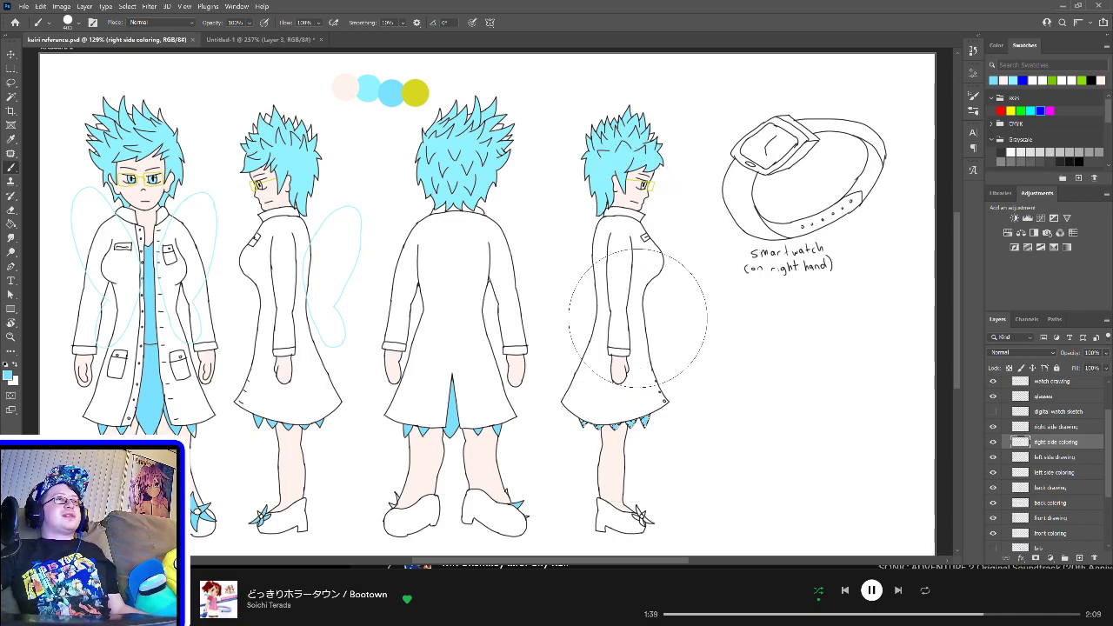
left_click(12, 68)
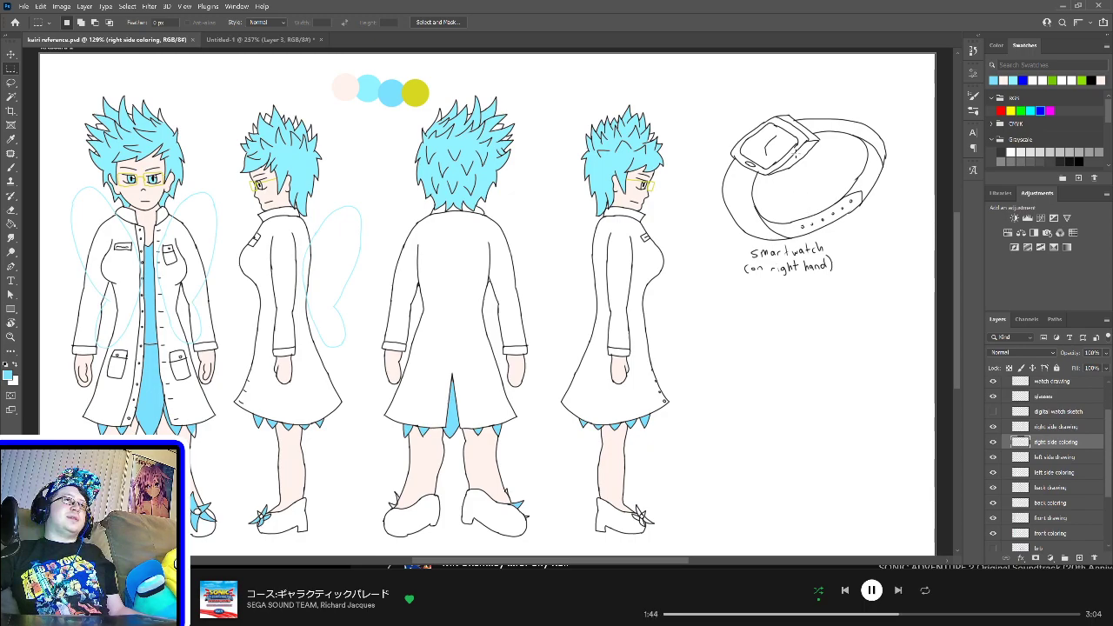
left_click_drag(767, 148, 792, 169)
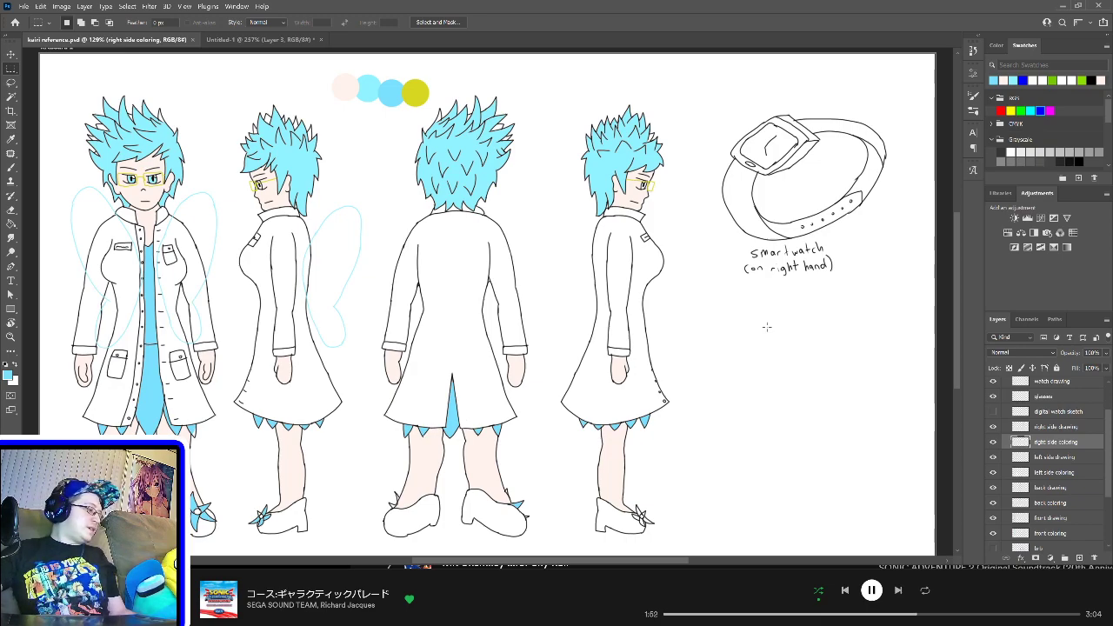
Step: Select the watch screen on the watch drawing layer, paint it dark grey, then go to Untitled-1
key("w")
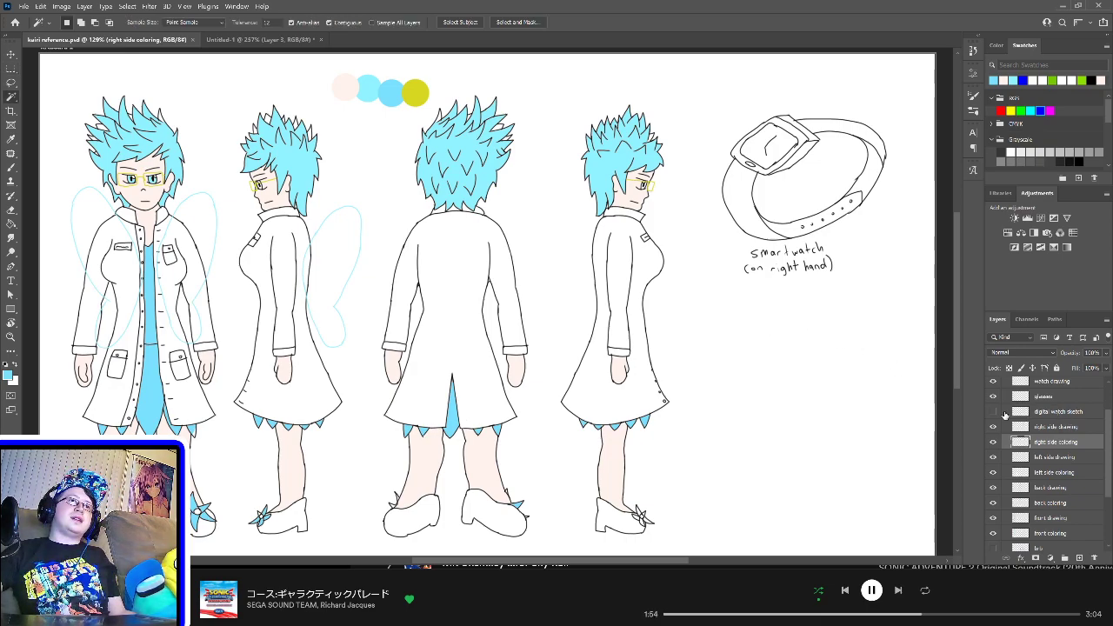
left_click(1050, 384)
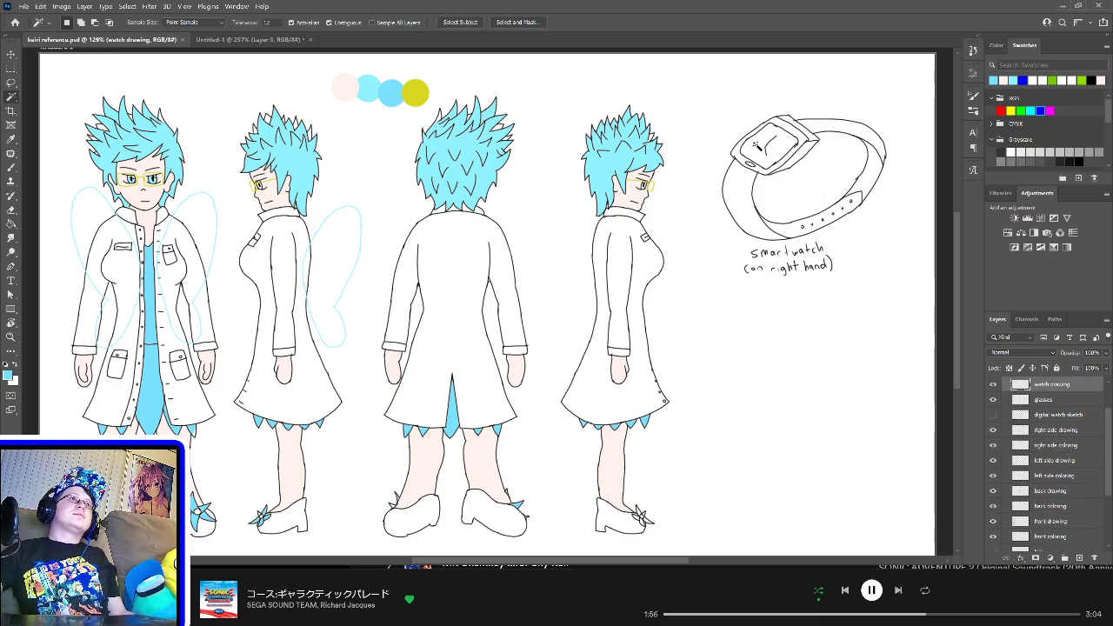
left_click(759, 148)
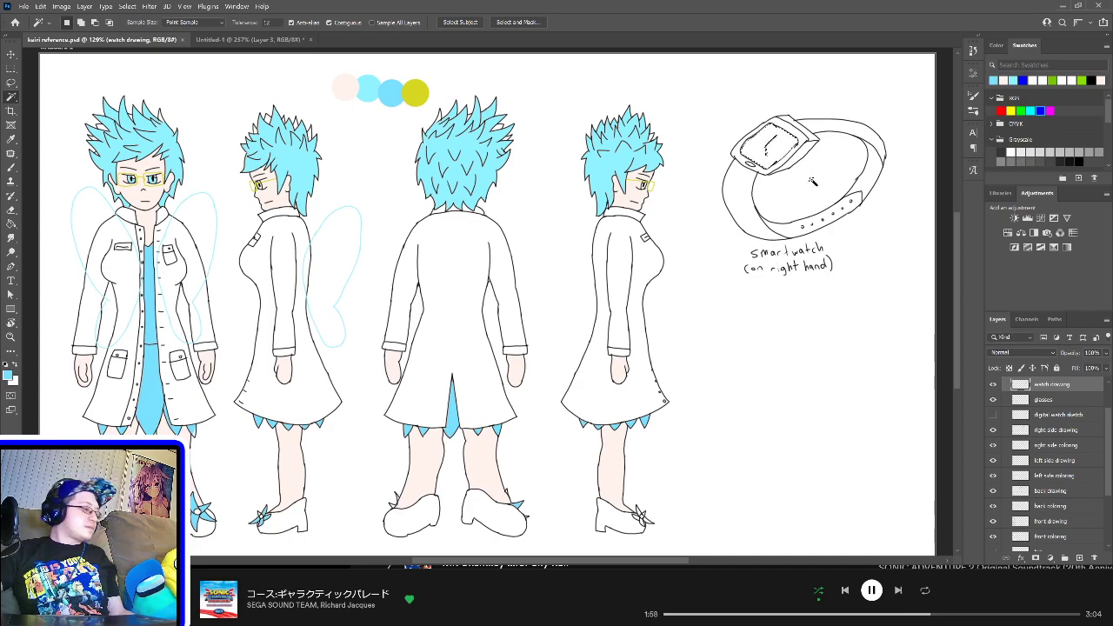
key("b")
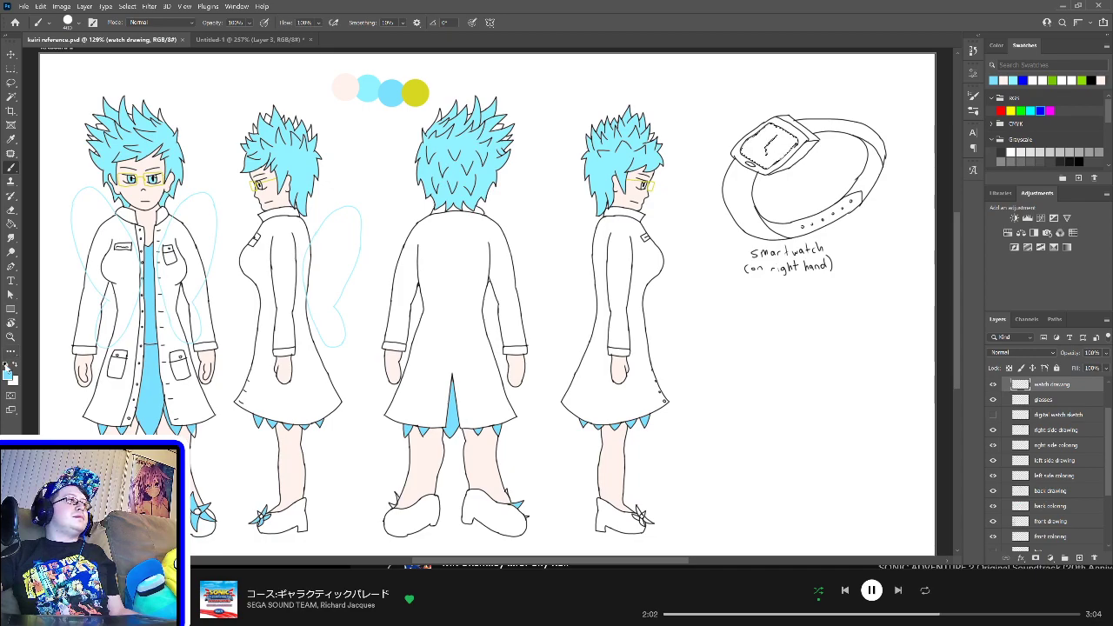
left_click(7, 365)
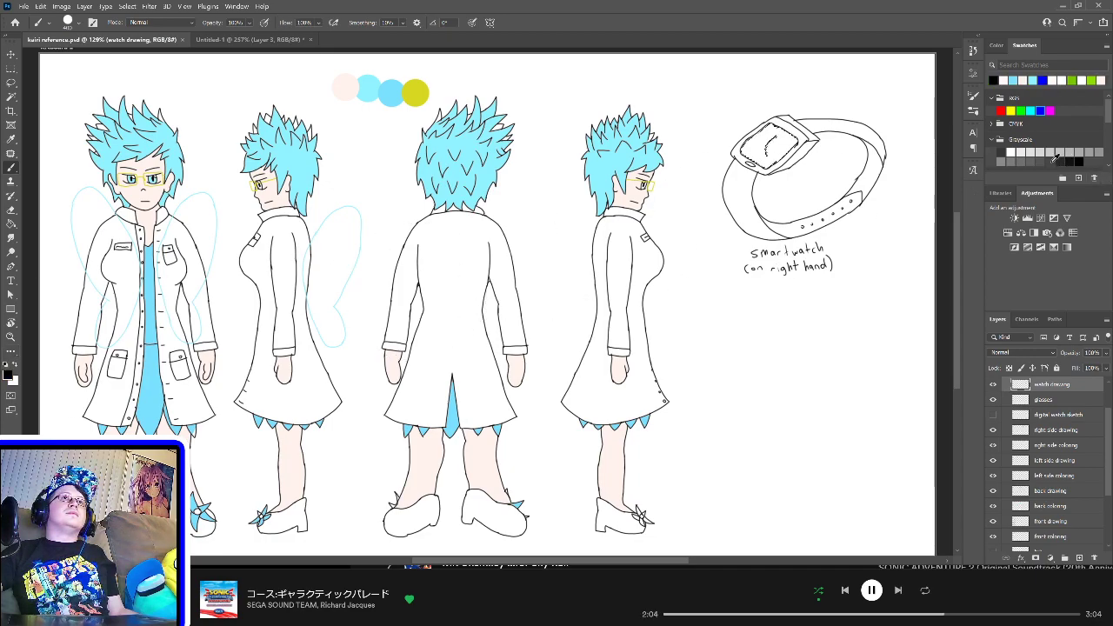
left_click(1050, 162)
left_click_drag(755, 141, 776, 153)
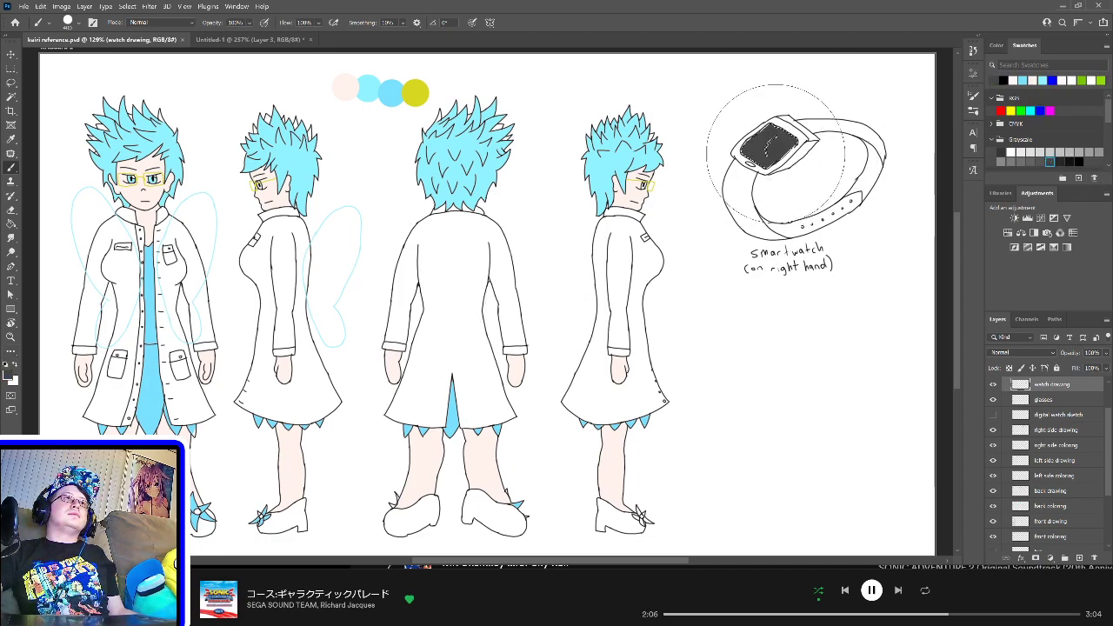
left_click(11, 70)
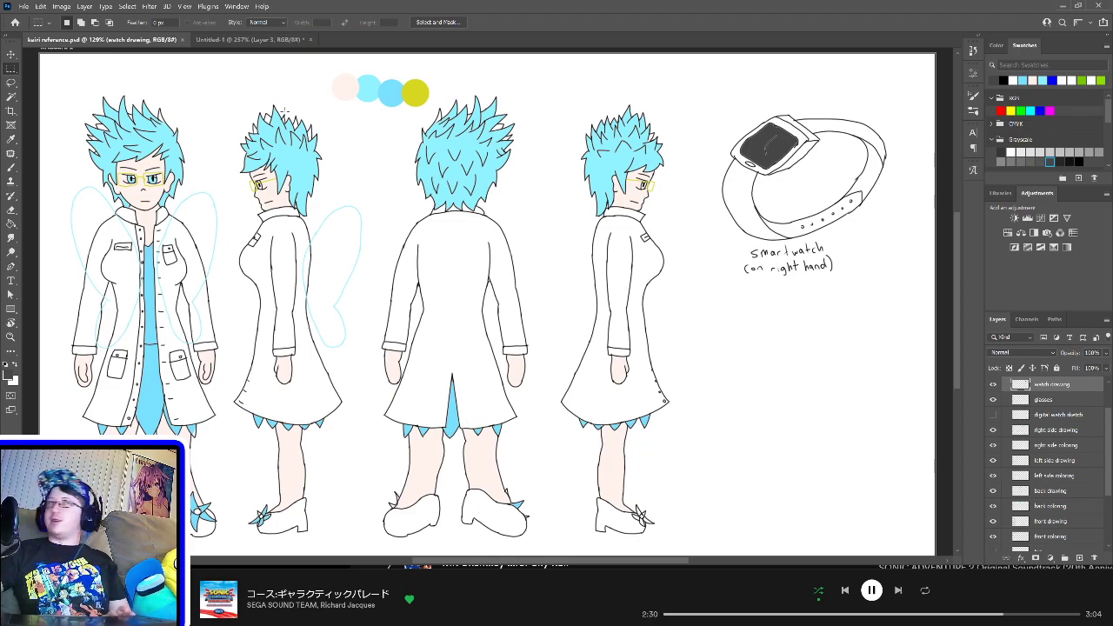
left_click(229, 40)
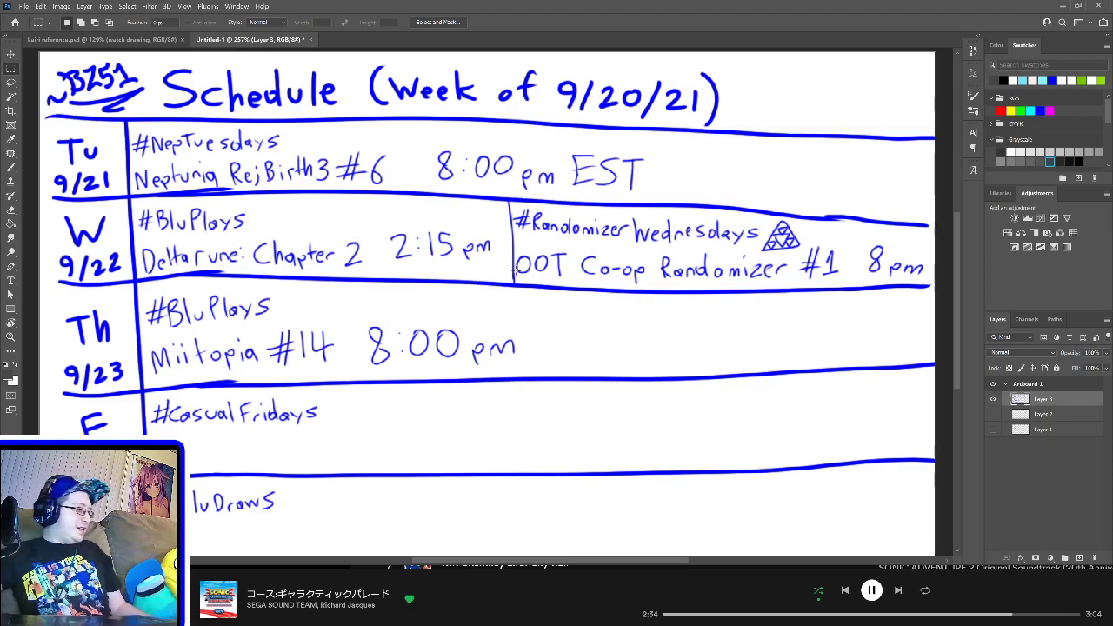
Step: With a small brush in the sampled blue, letter 'Crossing Villager Tier List' on the Friday row
key("b")
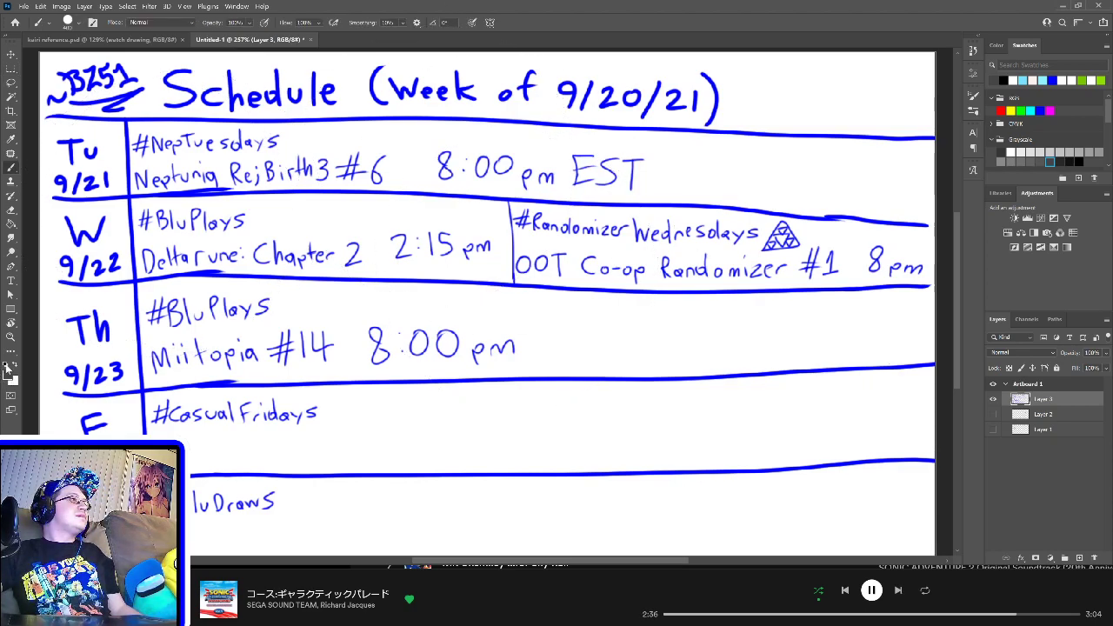
key("bracketleft")
key("bracketleft")
key("bracketleft")
key("bracketleft")
key("bracketleft")
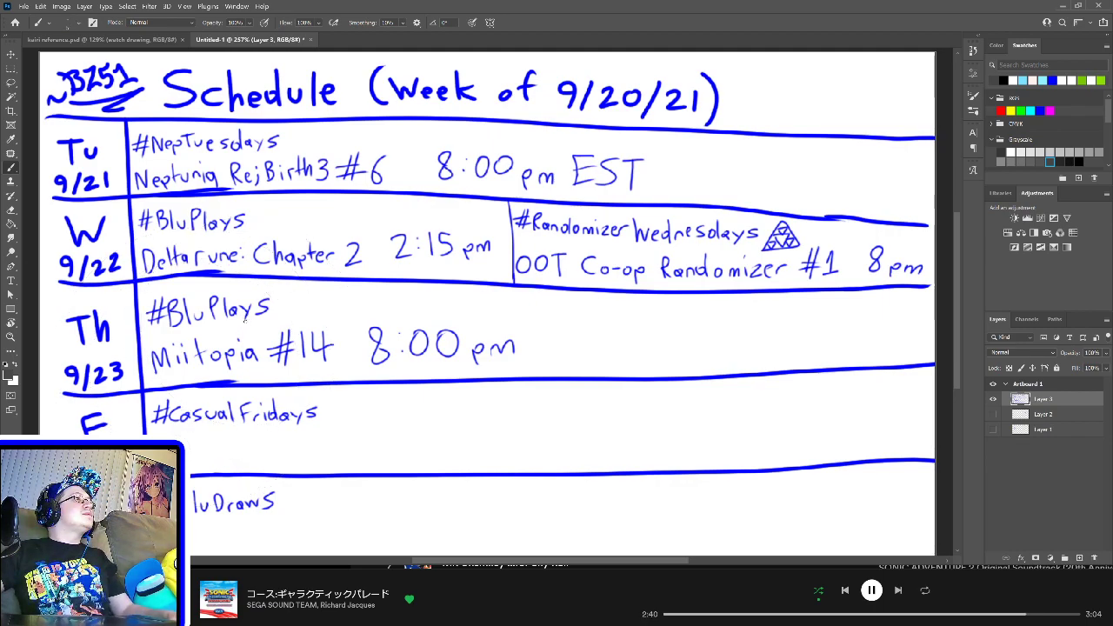
left_click(129, 93, "alt")
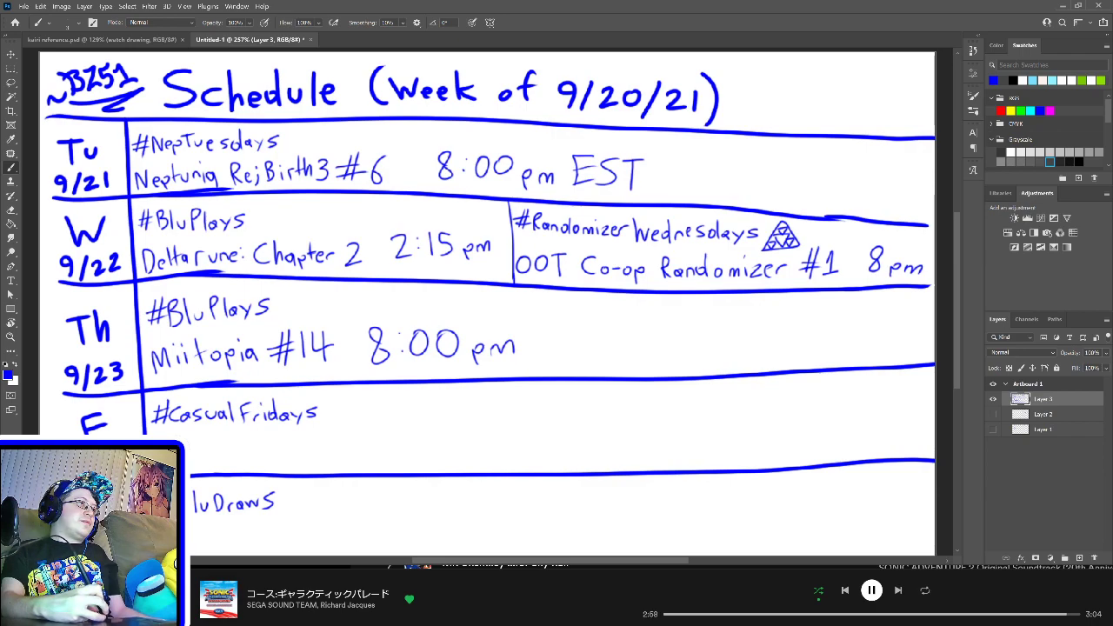
mouse_move(193, 464)
left_mouse_down()
mouse_move(212, 461)
mouse_move(219, 444)
mouse_move(235, 463)
mouse_move(263, 454)
mouse_move(275, 475)
mouse_move(266, 458)
mouse_move(307, 466)
left_mouse_up()
key("ctrl+z")
key("ctrl+z")
key("ctrl+z")
mouse_move(314, 457)
left_mouse_down()
mouse_move(304, 470)
mouse_move(336, 450)
mouse_move(349, 463)
left_mouse_up()
mouse_move(360, 440)
left_mouse_down()
mouse_move(358, 468)
mouse_move(392, 463)
left_mouse_up()
mouse_move(395, 463)
left_mouse_down()
mouse_move(423, 442)
mouse_move(419, 468)
mouse_move(444, 466)
left_mouse_up()
left_click_drag(448, 456, 459, 454)
mouse_move(484, 449)
left_mouse_down()
mouse_move(486, 464)
mouse_move(505, 465)
left_mouse_up()
left_click_drag(498, 450, 517, 448)
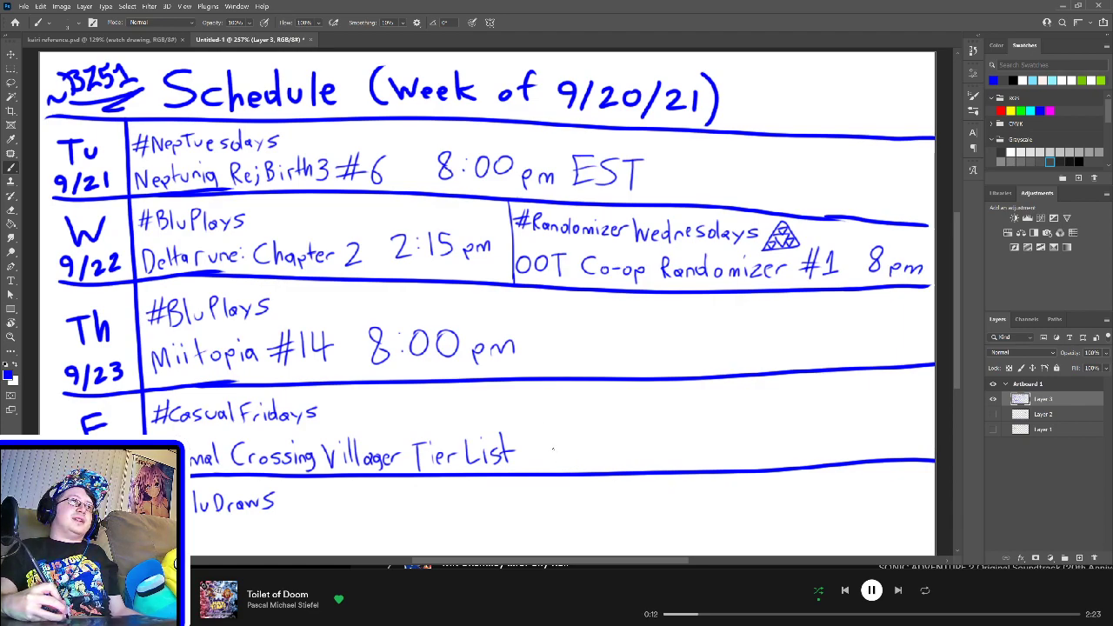
Step: Letter the 8 of the time after Tier List and try a mark after Tuesday's EST
mouse_move(554, 439)
left_mouse_down()
mouse_move(548, 451)
mouse_move(556, 440)
left_mouse_up()
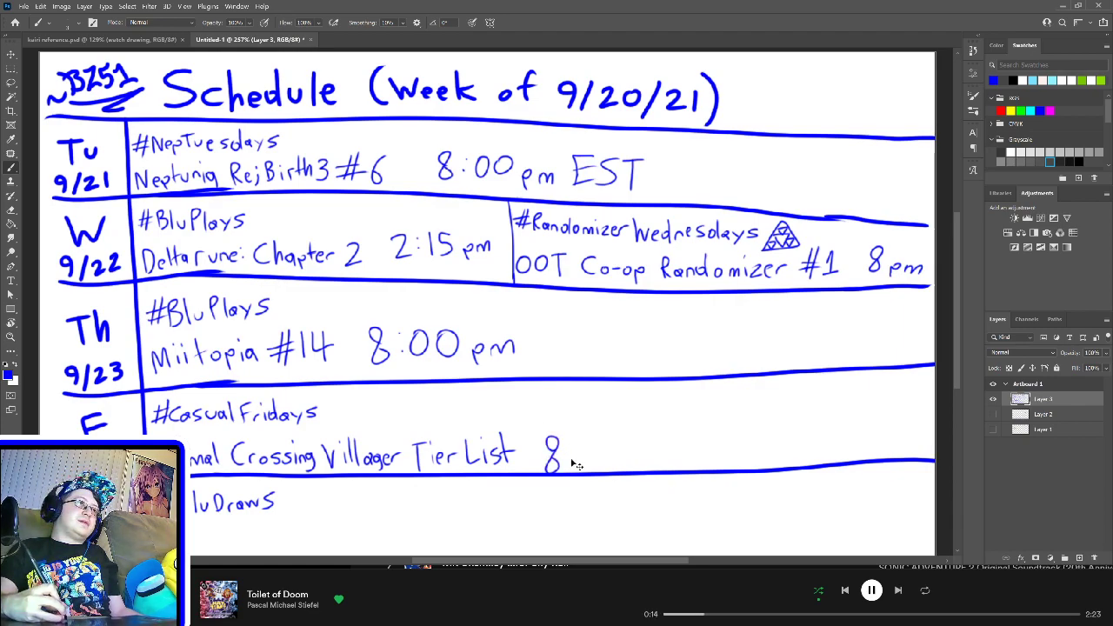
key("ctrl+z")
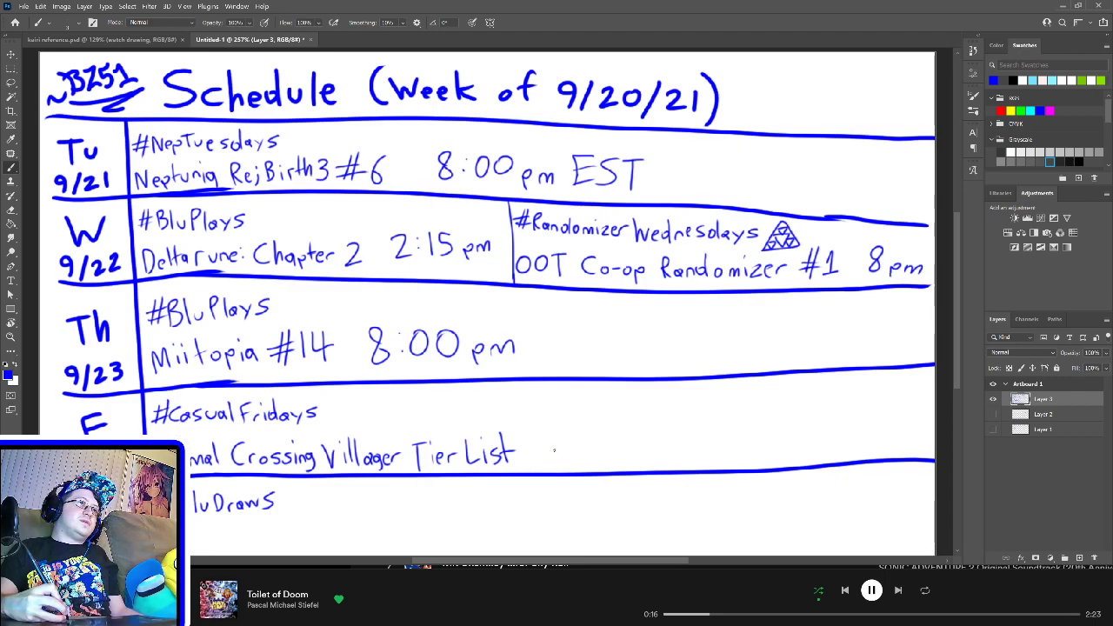
left_click_drag(556, 438, 671, 457)
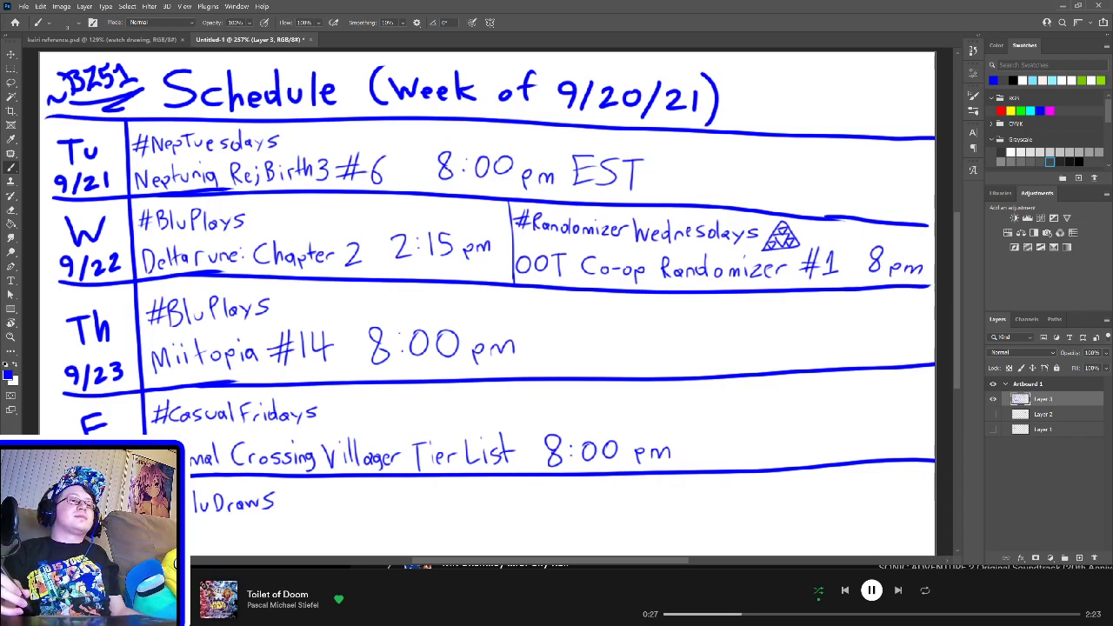
mouse_move(686, 155)
left_mouse_down()
mouse_move(684, 186)
mouse_move(688, 158)
mouse_move(722, 171)
mouse_move(724, 146)
mouse_move(716, 162)
mouse_move(681, 160)
mouse_move(686, 192)
mouse_move(735, 159)
mouse_move(730, 192)
mouse_move(694, 199)
left_mouse_up()
key("ctrl+z")
key("ctrl+z")
key("ctrl+z")
key("ctrl+z")
key("ctrl+z")
key("ctrl+z")
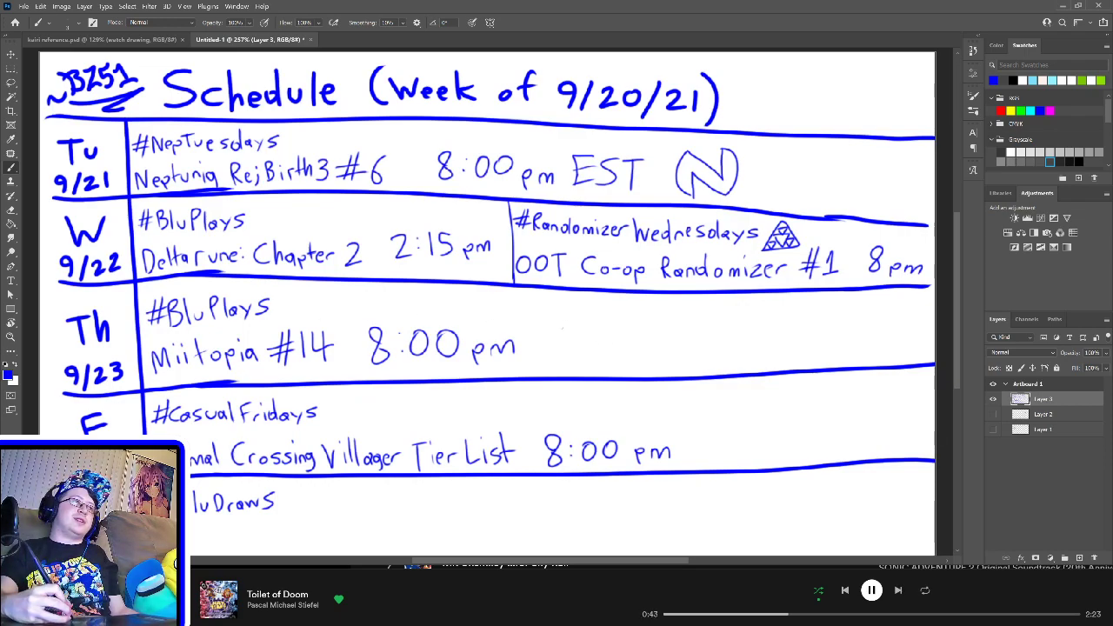
Step: Draw a circle logo with inner details beside Thursday's 8:00 pm
mouse_move(557, 331)
left_mouse_down()
mouse_move(555, 358)
mouse_move(557, 329)
mouse_move(599, 318)
mouse_move(557, 315)
left_mouse_up()
key("ctrl+z")
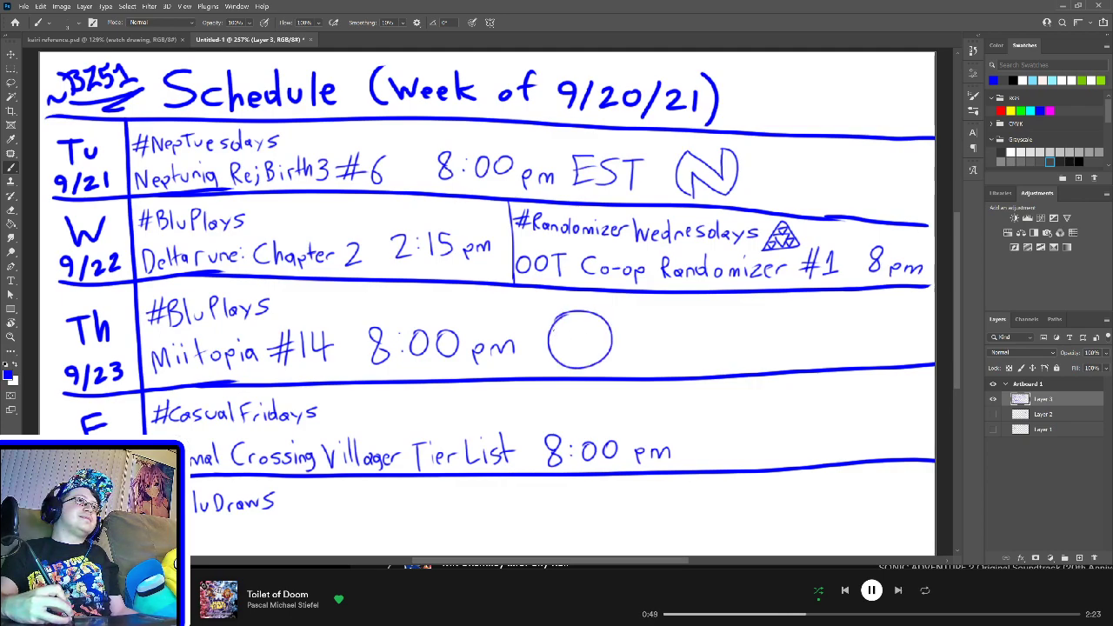
mouse_move(557, 329)
left_mouse_down()
mouse_move(609, 341)
mouse_move(570, 351)
mouse_move(583, 354)
mouse_move(578, 364)
mouse_move(585, 358)
mouse_move(555, 354)
mouse_move(612, 350)
left_mouse_up()
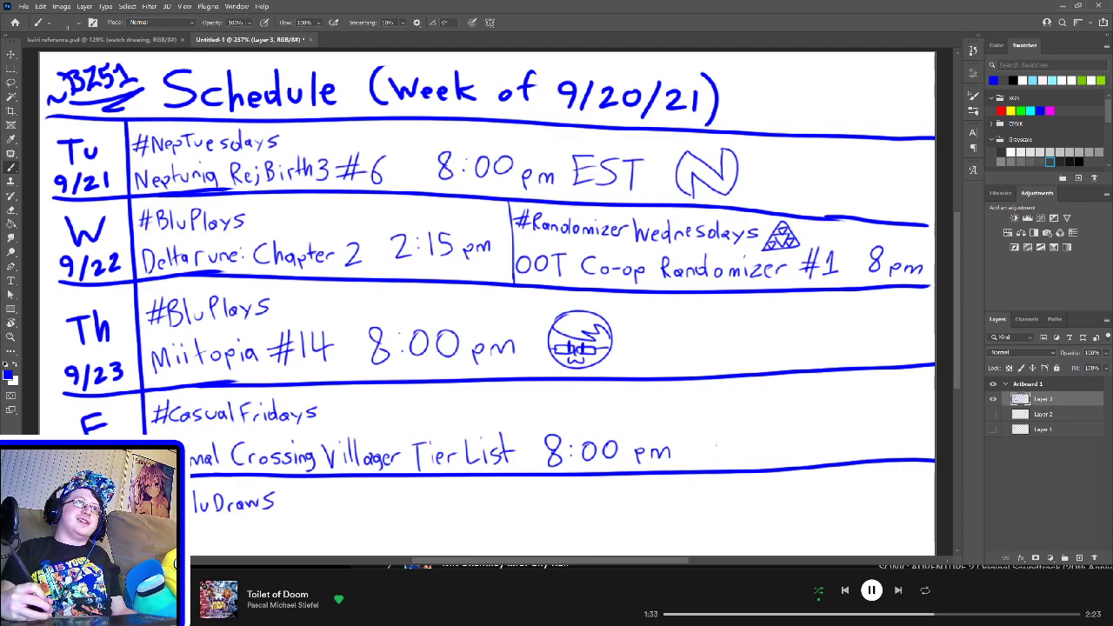
Step: Try a logo beside Friday's 8:00 pm, undo it entirely, and return to kairi reference.psd
mouse_move(696, 454)
left_mouse_down()
mouse_move(709, 417)
mouse_move(743, 413)
mouse_move(739, 439)
left_mouse_up()
key("ctrl+z")
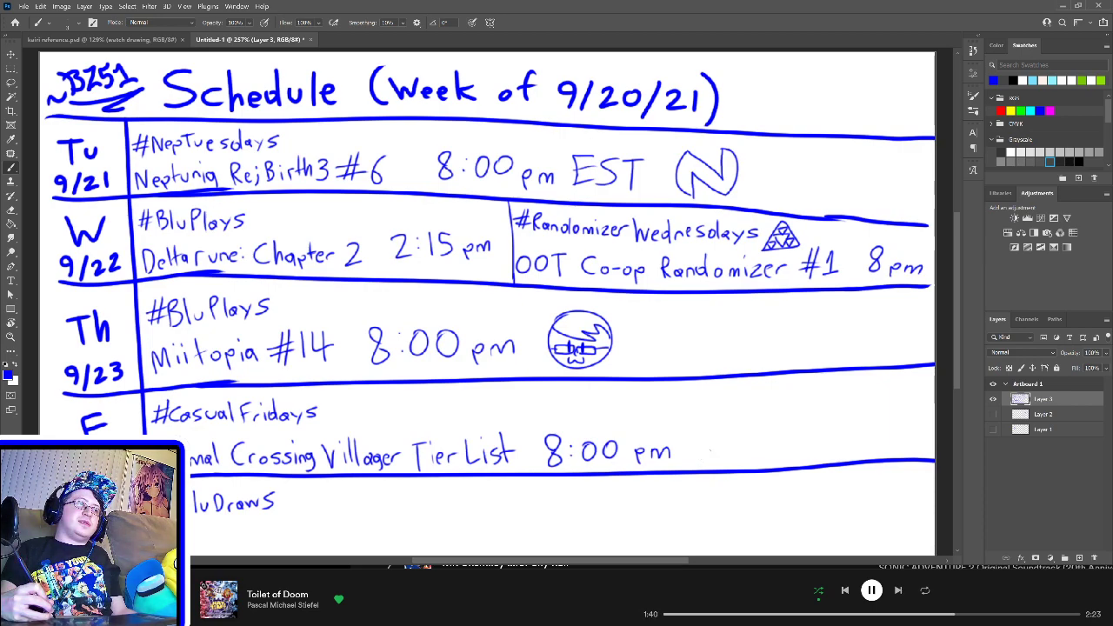
left_click_drag(698, 443, 738, 412)
key("ctrl+z")
mouse_move(703, 430)
left_mouse_down()
mouse_move(706, 455)
mouse_move(694, 453)
left_mouse_up()
mouse_move(725, 403)
left_mouse_down()
mouse_move(719, 418)
mouse_move(739, 433)
mouse_move(724, 416)
left_mouse_up()
key("ctrl+z")
key("ctrl+z")
key("ctrl+z")
key("ctrl+z")
key("ctrl+z")
key("ctrl+z")
key("ctrl+z")
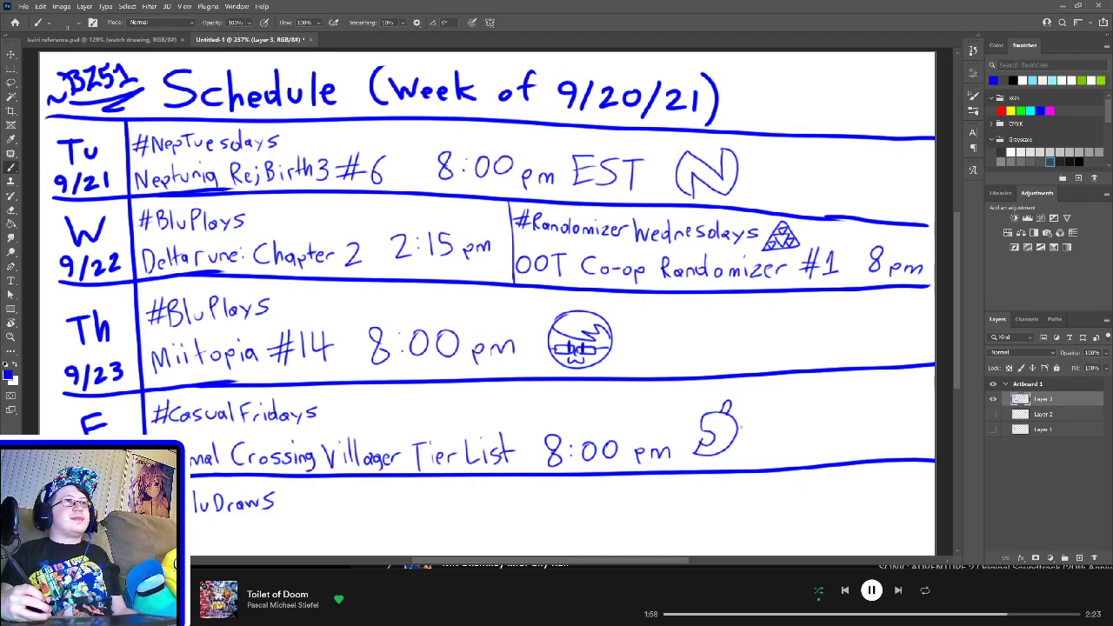
key("ctrl+z")
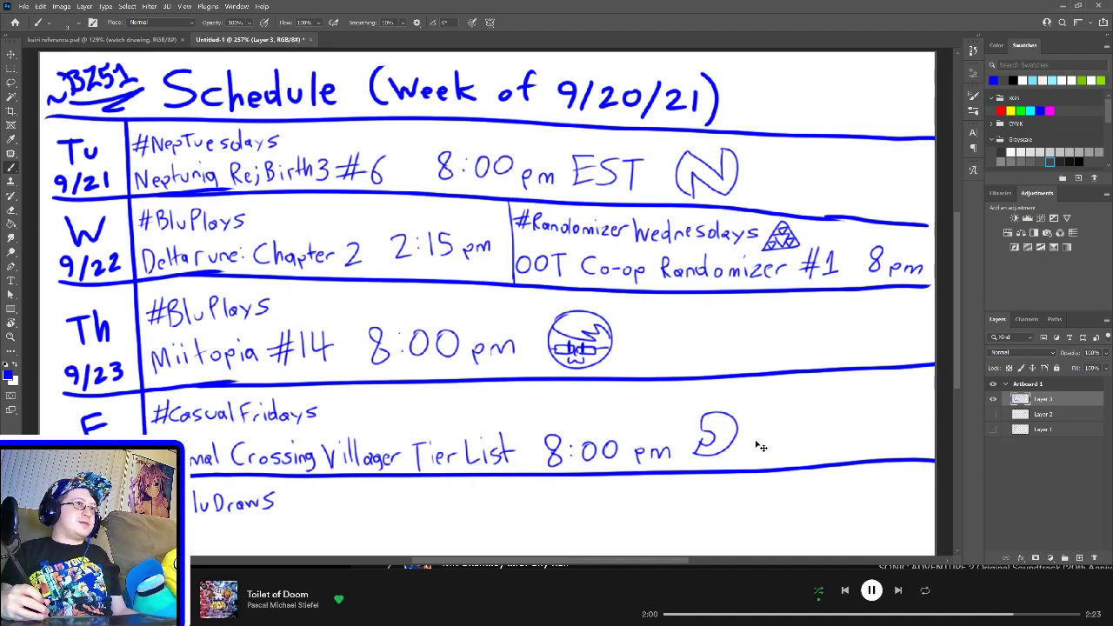
key("ctrl+z")
key("ctrl+z")
key("ctrl+z")
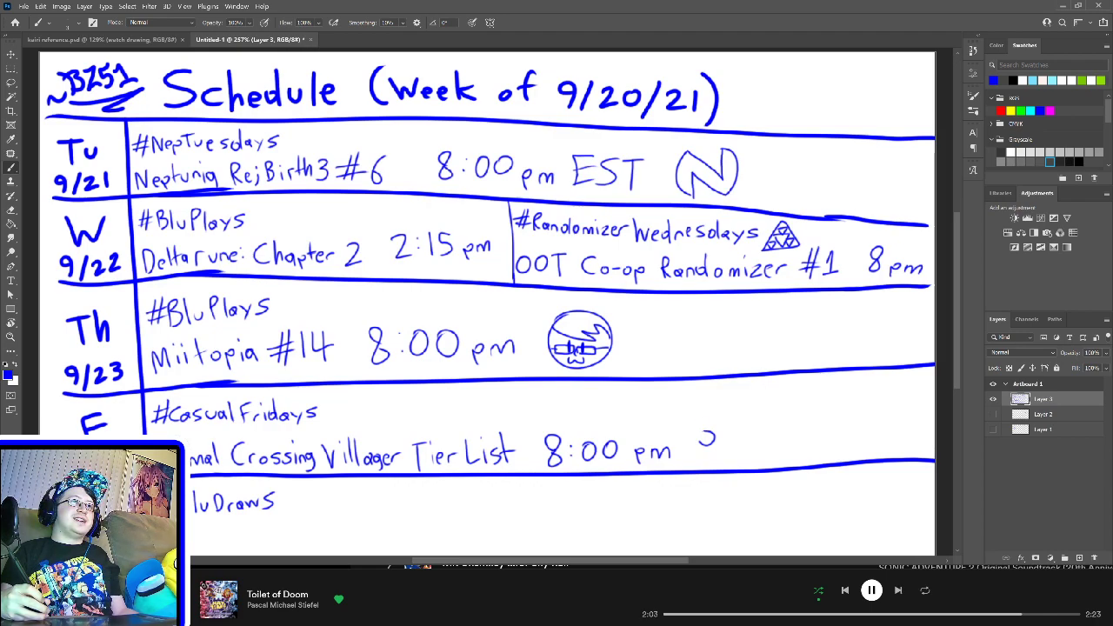
key("ctrl+z")
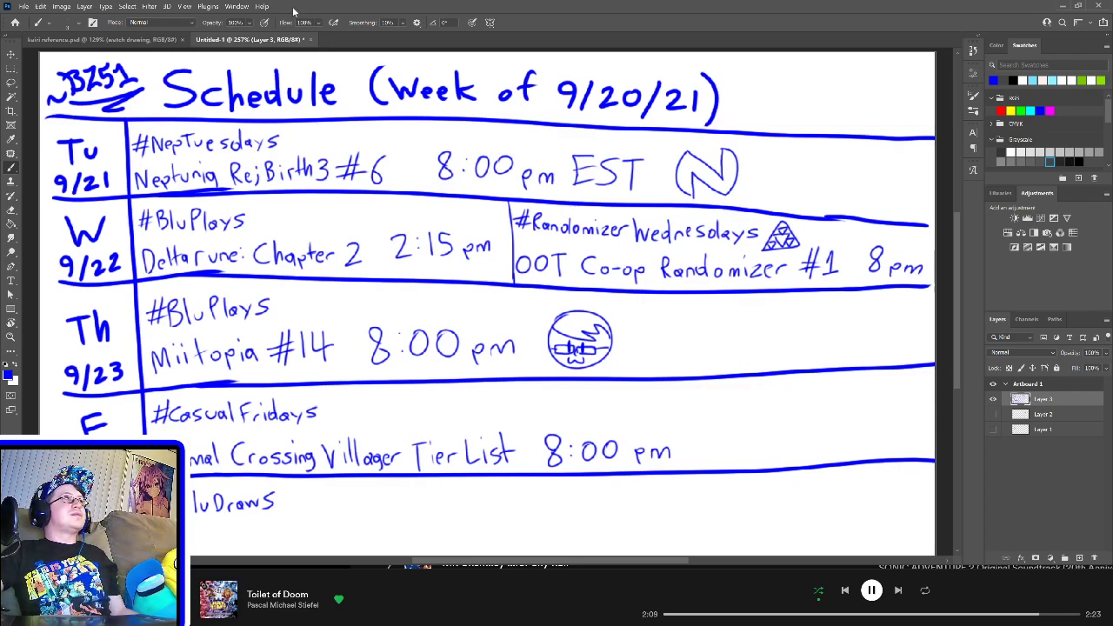
left_click(156, 38)
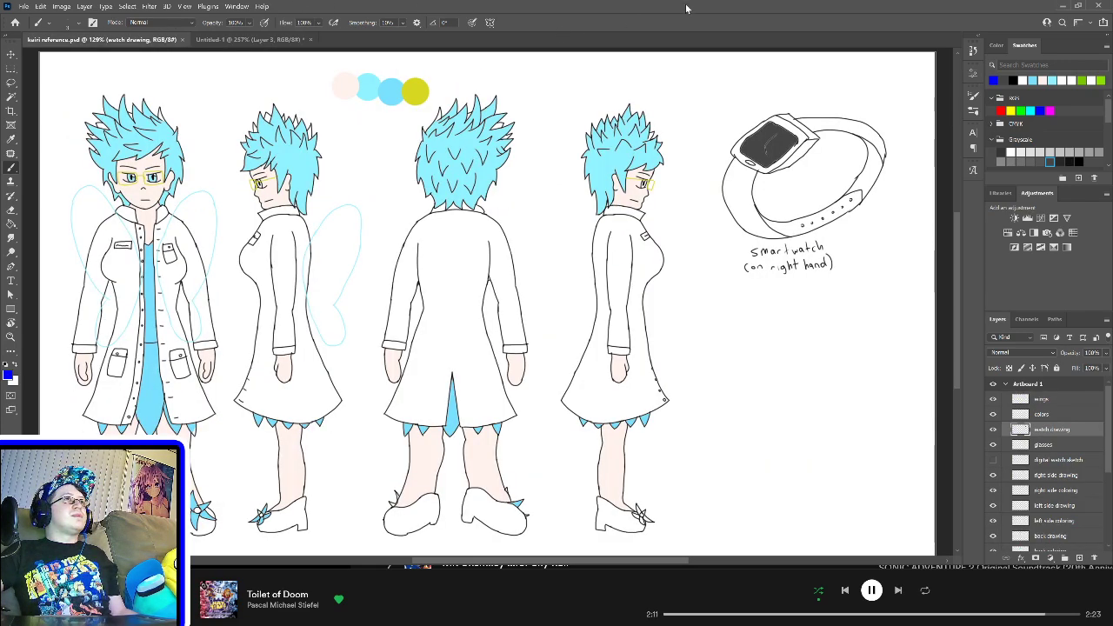
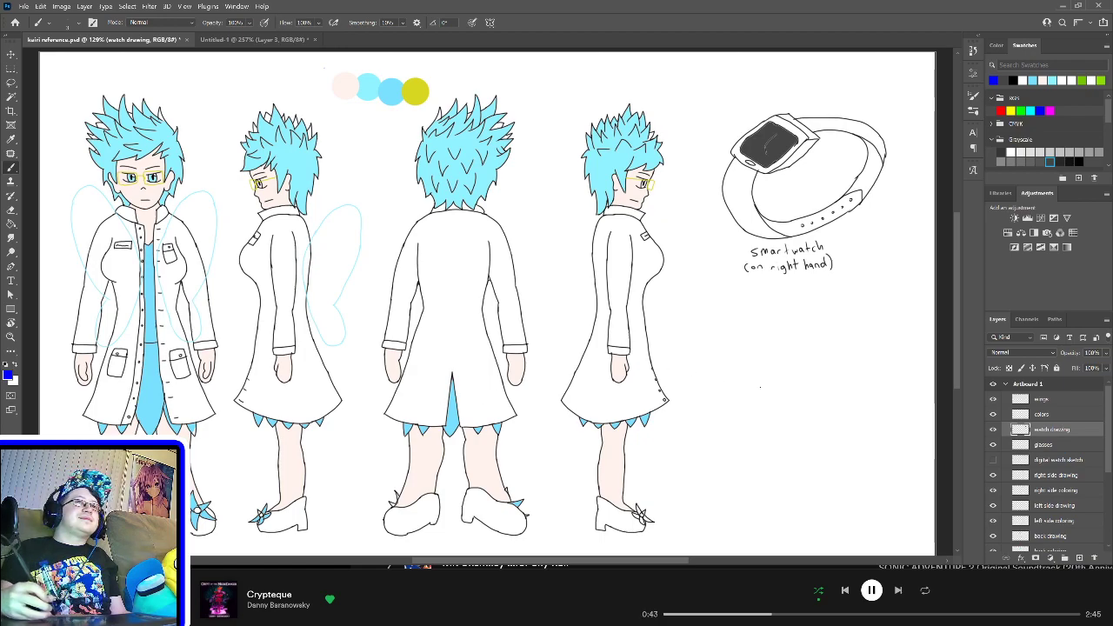
Step: Compare the watch drawing by toggling its layer on and off, then undo the last watch-screen change
left_click(994, 430)
left_click(993, 430)
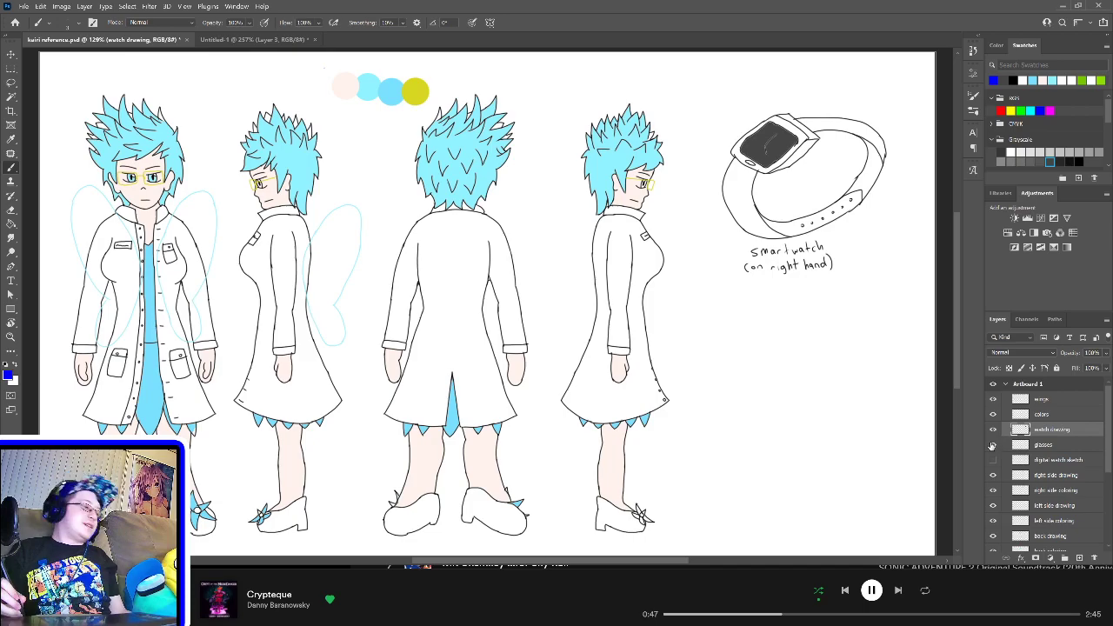
left_click(994, 430)
left_click(993, 430)
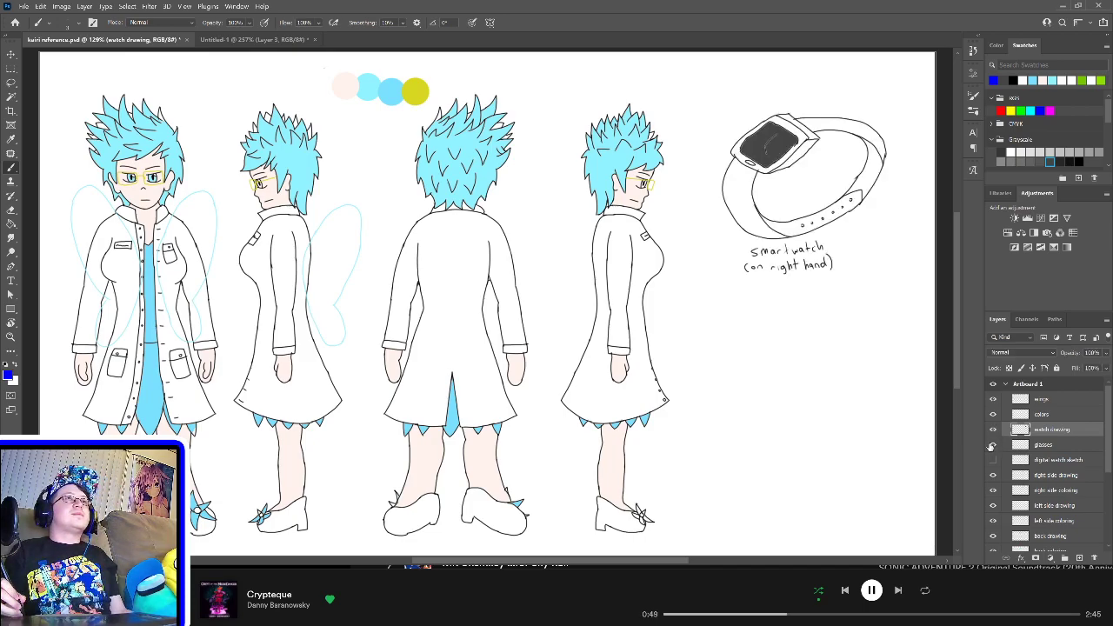
key("ctrl+z")
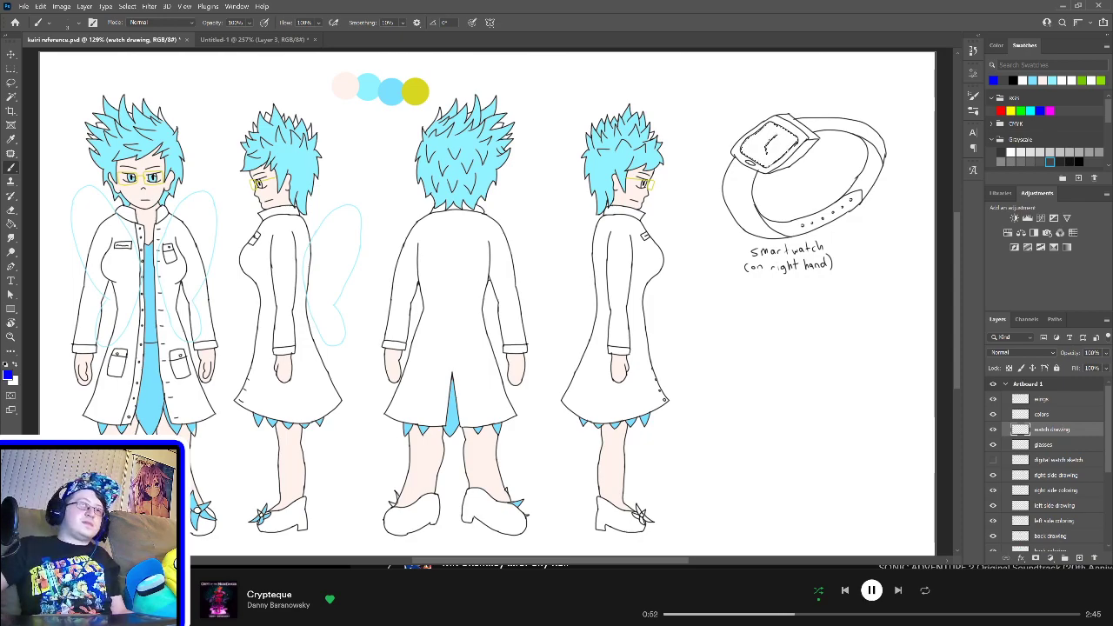
Step: Paint white over the scribble in the watch face on the right side coloring layer
left_click(1052, 445)
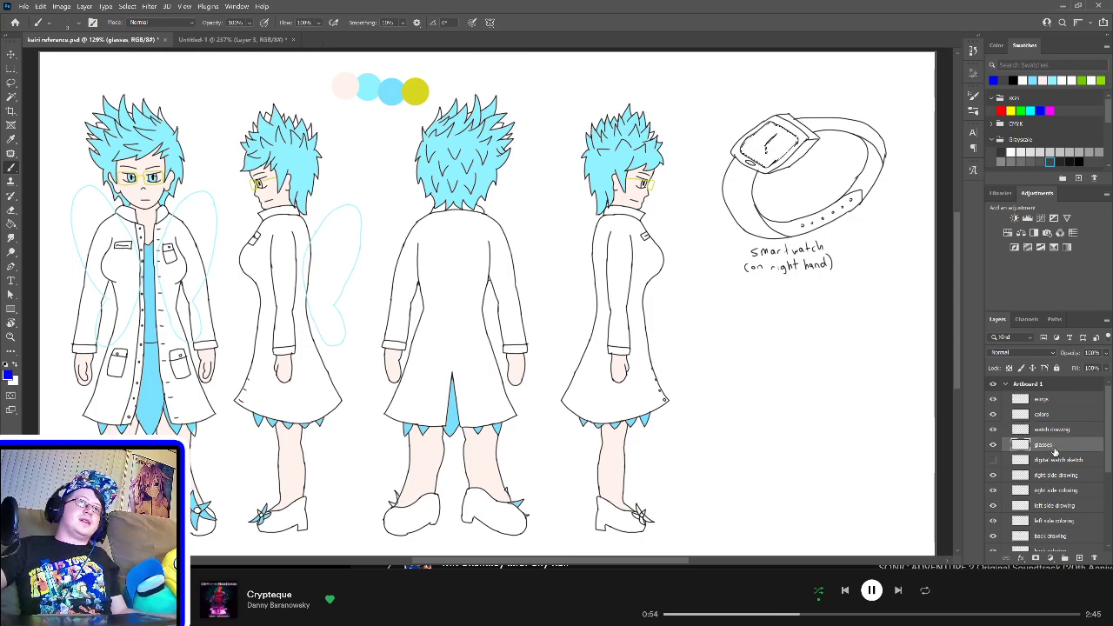
left_click(1056, 490)
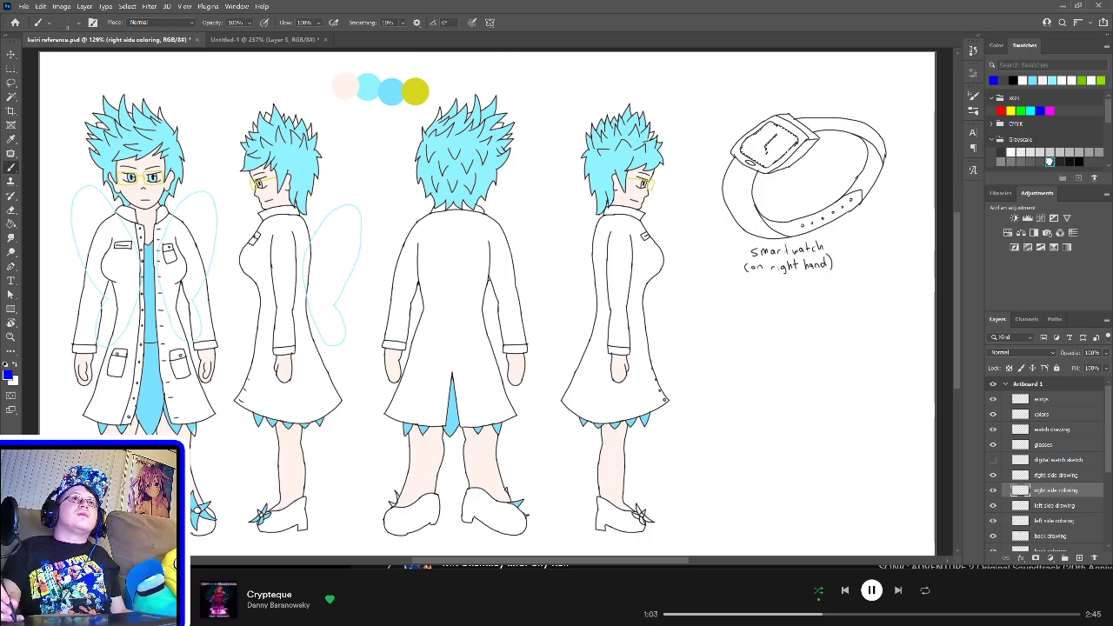
left_click(1050, 157)
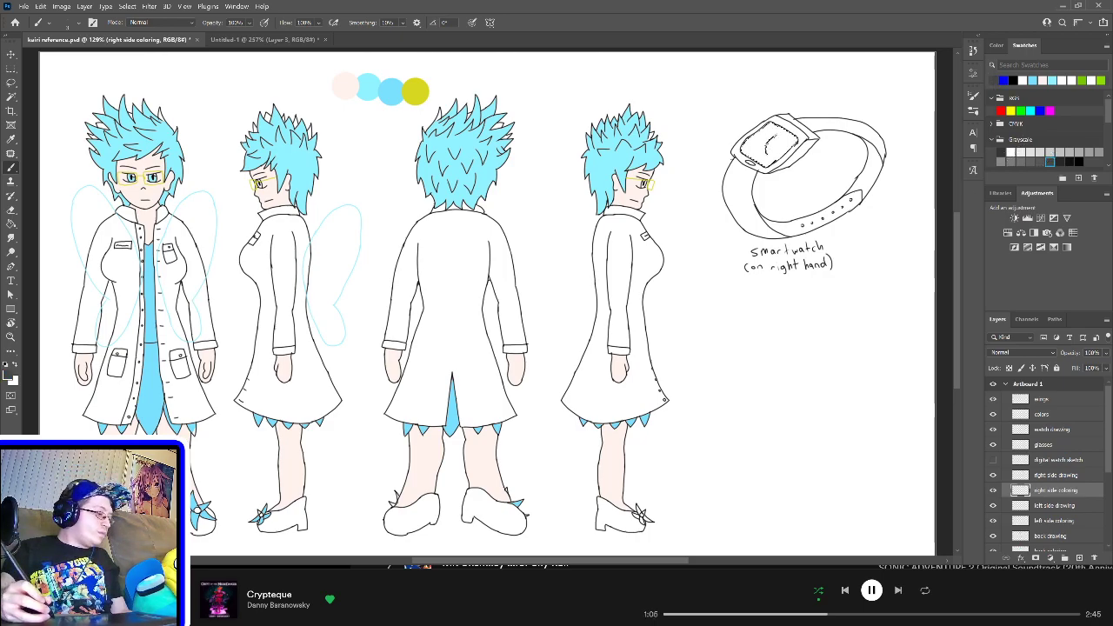
mouse_move(741, 144)
left_mouse_down()
mouse_move(765, 155)
mouse_move(756, 172)
left_mouse_up()
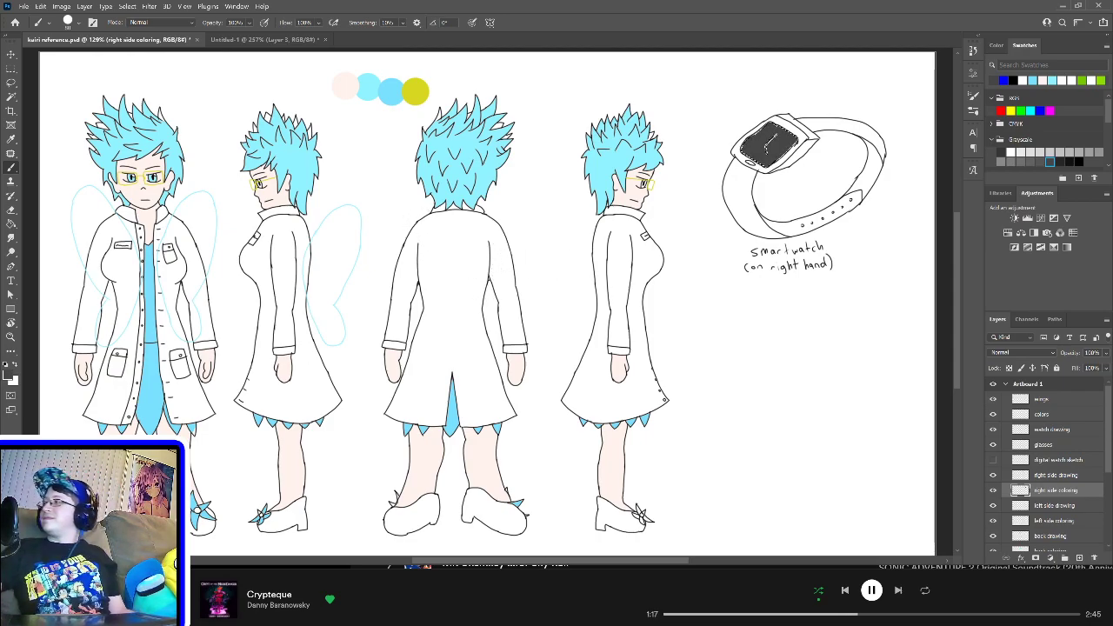
Step: Zoom in to 500% to inspect the smartwatch, then fit the whole sheet on screen
left_click(10, 69)
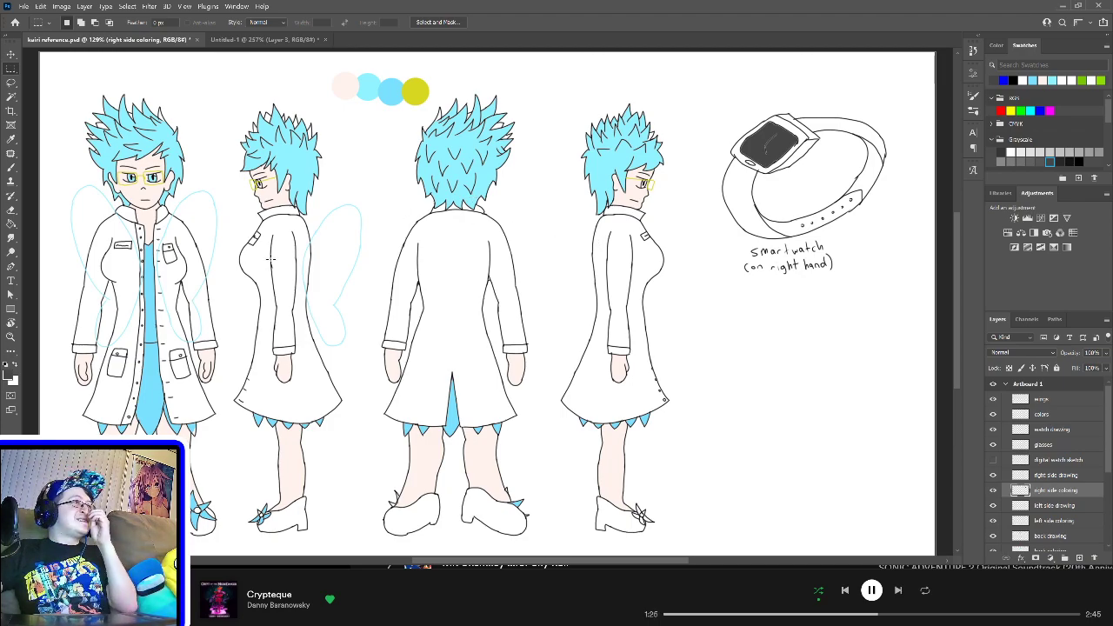
key("z")
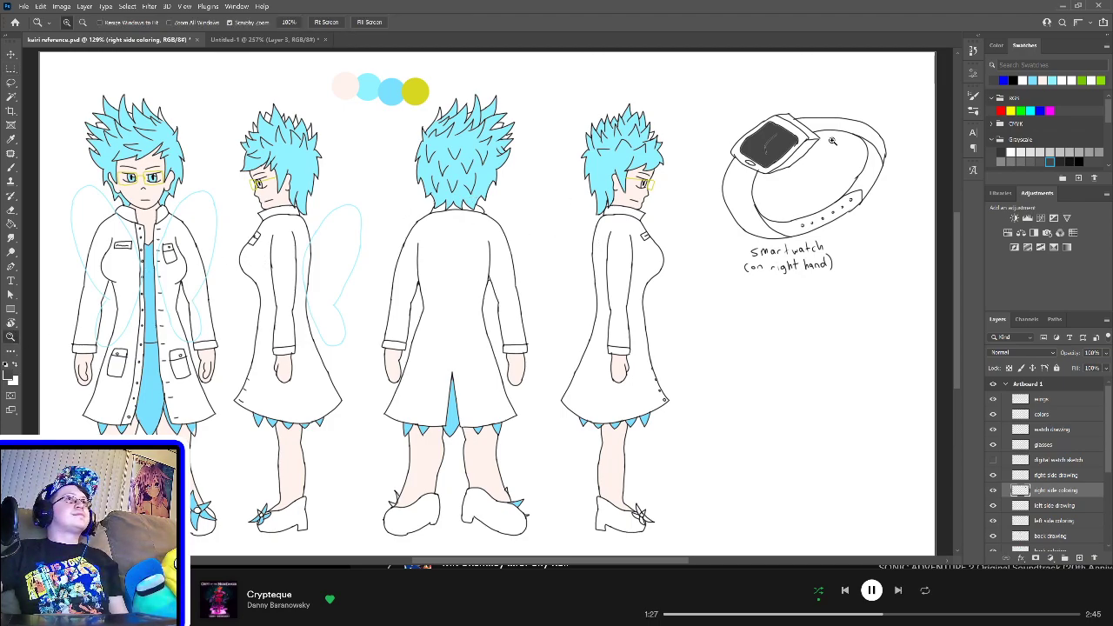
left_click(794, 145)
left_click_drag(794, 144, 813, 196)
scroll(814, 196, "up", 3)
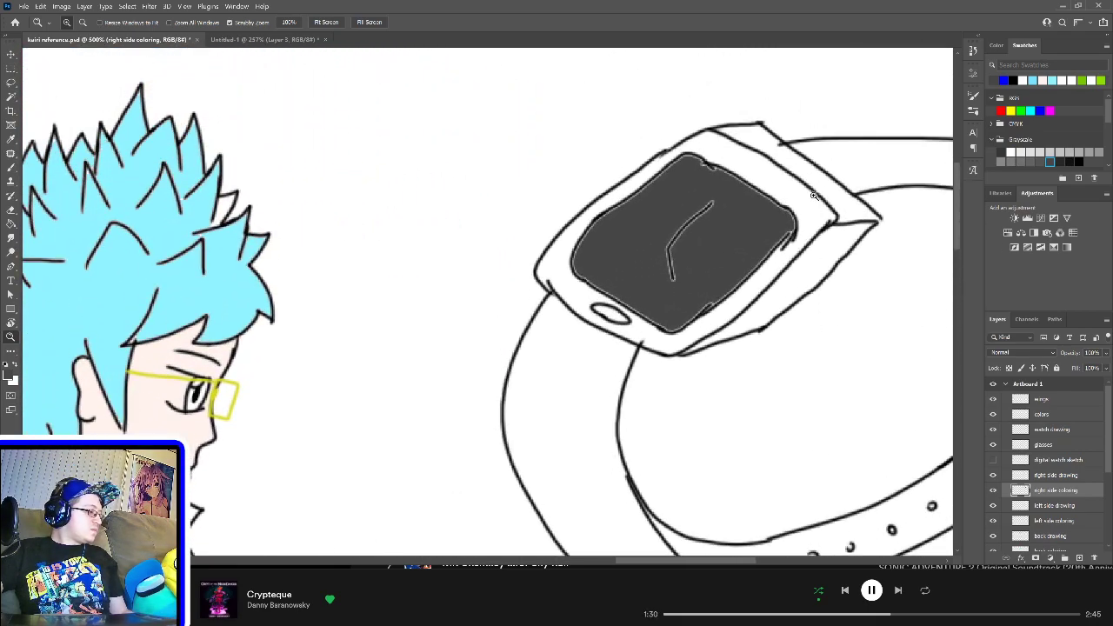
key("ctrl+0")
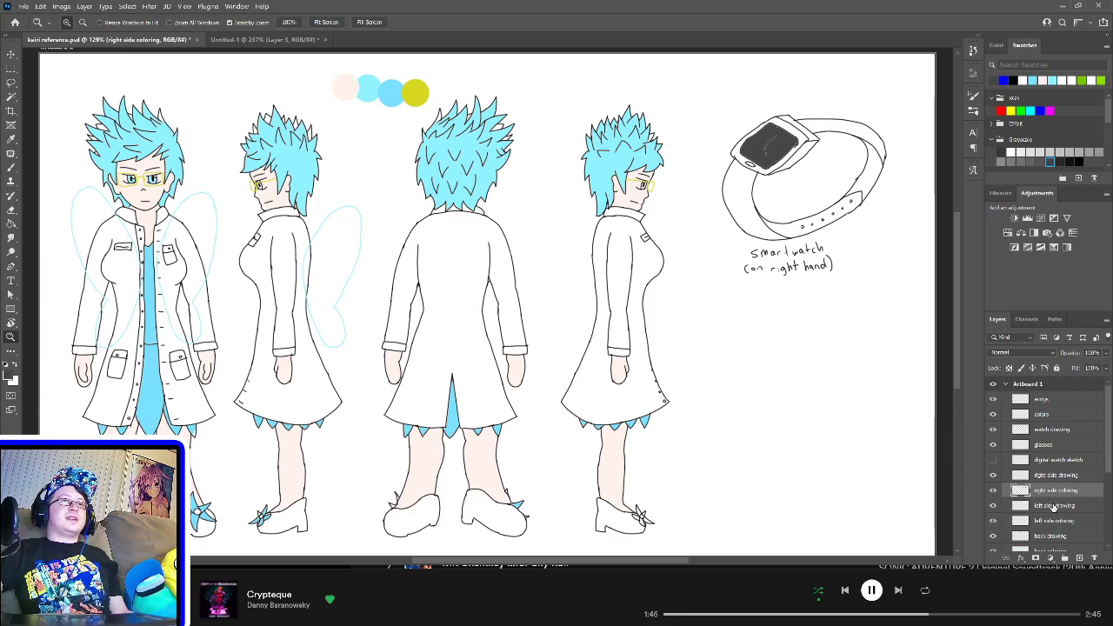
Step: With the Brush on the front coloring layer, zoom to 300% on the front and side heads
scroll(1053, 508, "down", 3)
scroll(1052, 508, "down", 1)
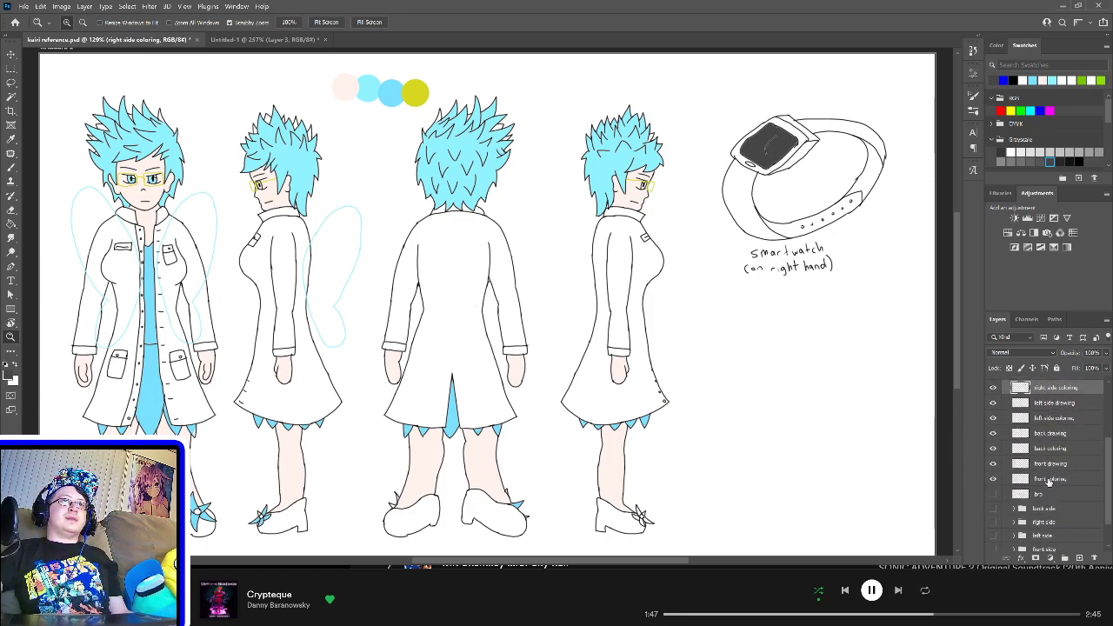
left_click(1048, 479)
key("b")
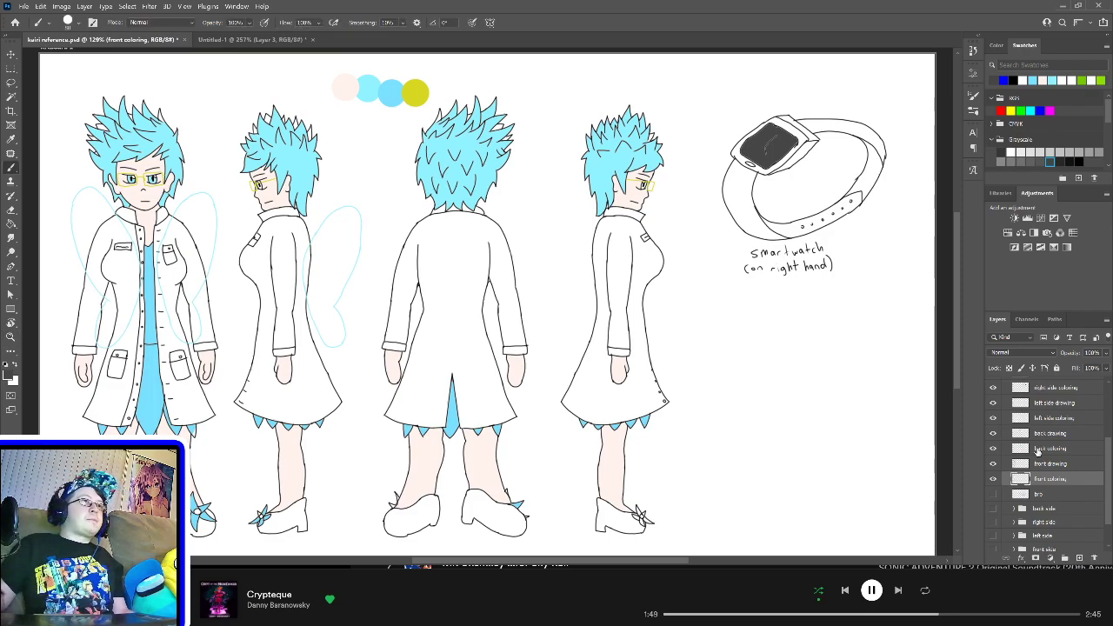
key("ctrl+plus")
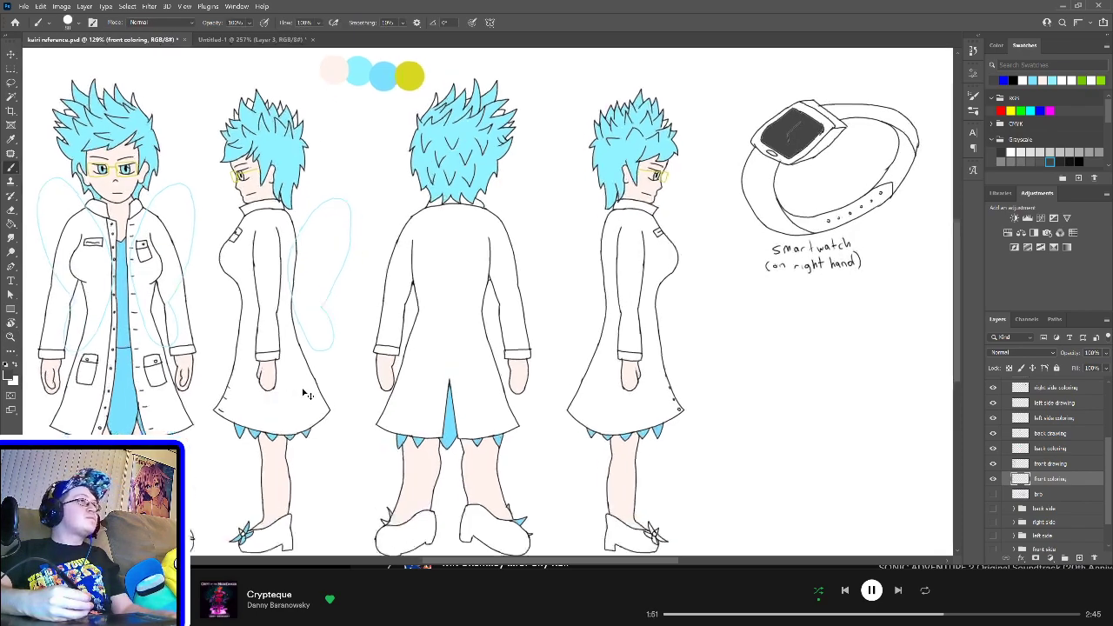
key("ctrl+plus")
scroll(435, 313, "up", 5)
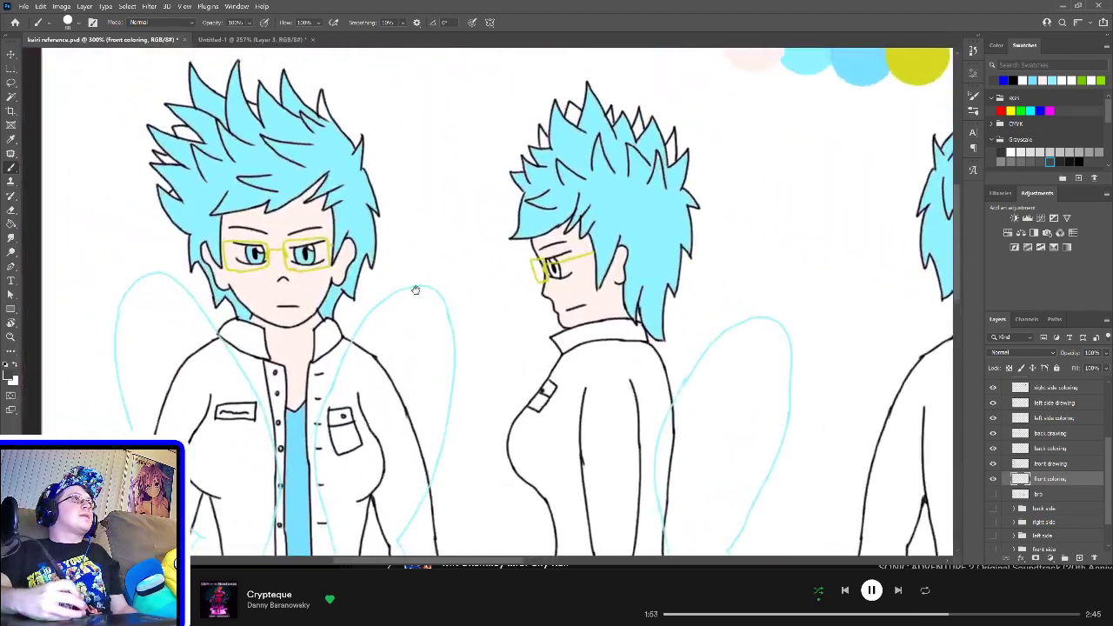
left_click_drag(412, 290, 529, 355)
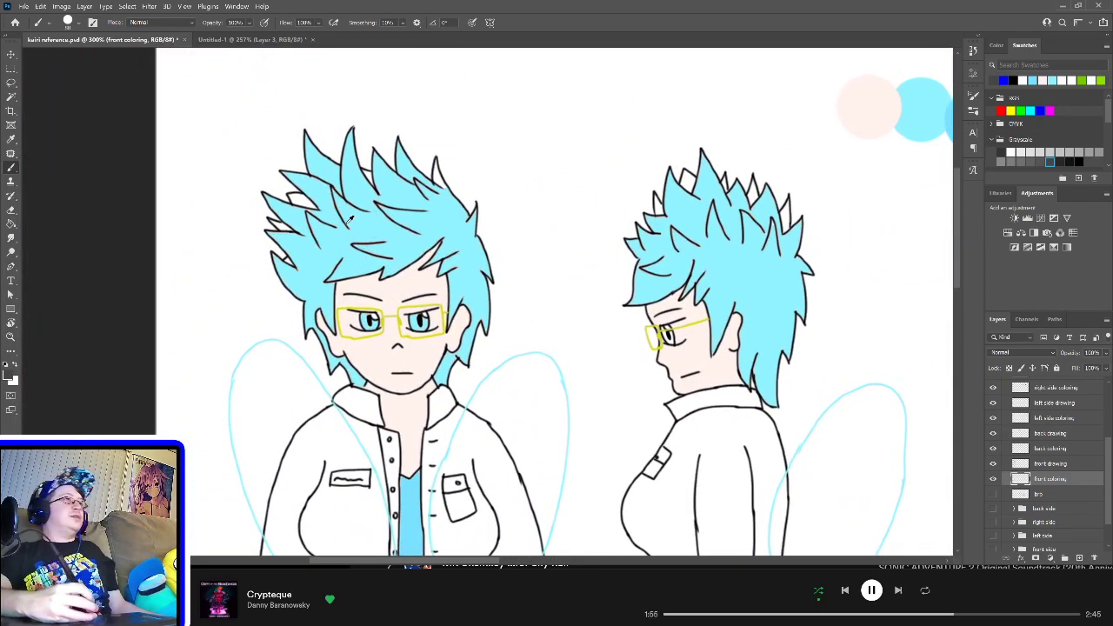
Step: Sample the hair's light blue and, with a smaller brush, fill the white gap in the hair
left_click(367, 221, "alt")
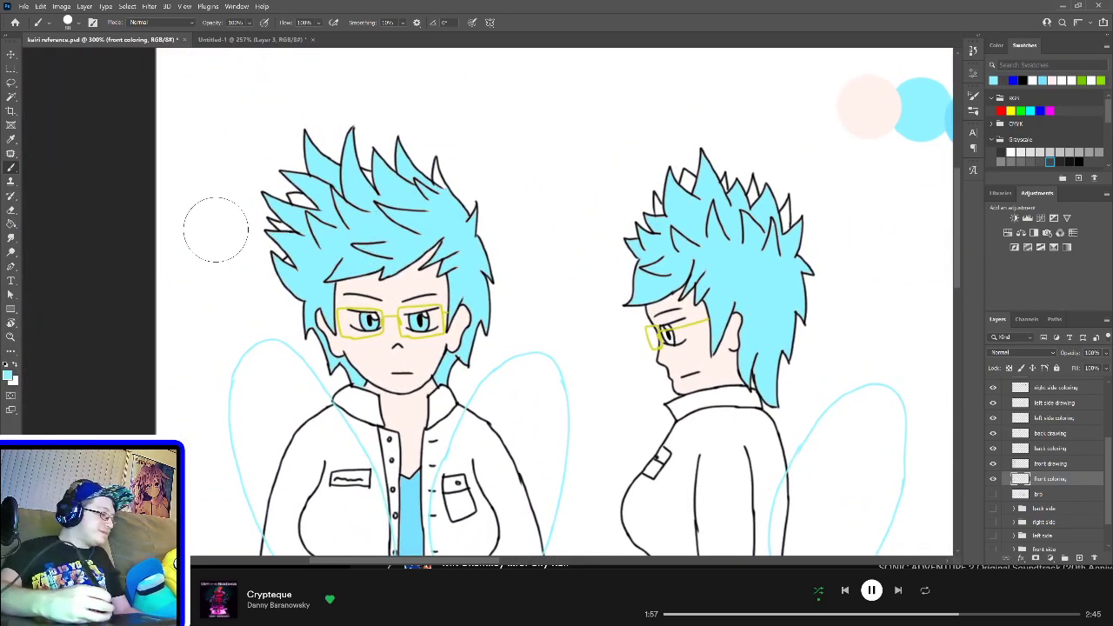
key("bracketleft")
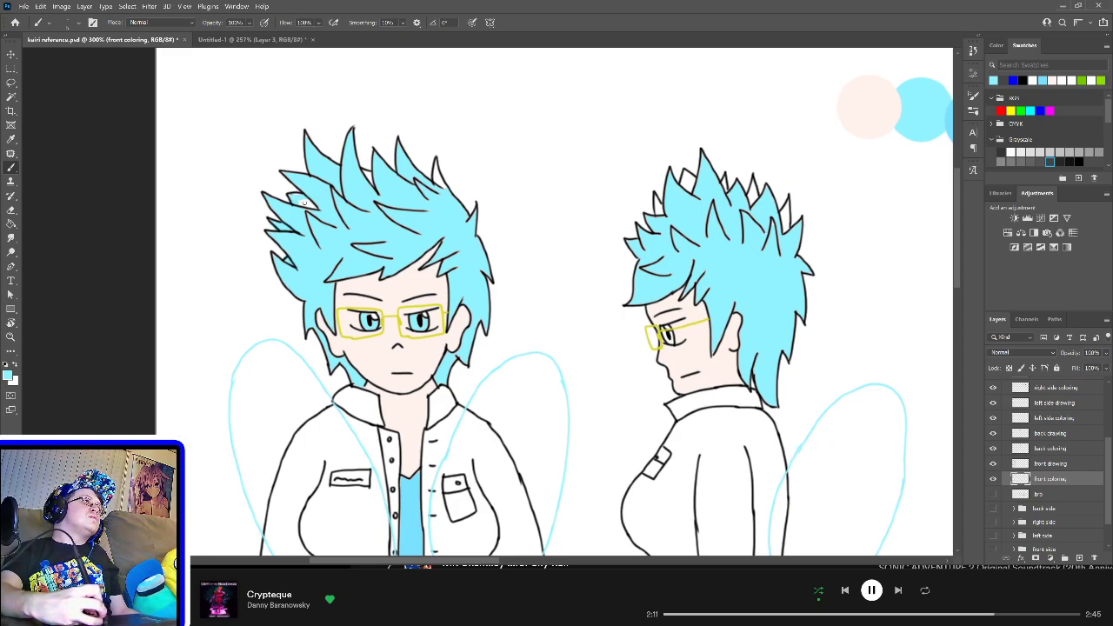
left_click_drag(303, 201, 316, 209)
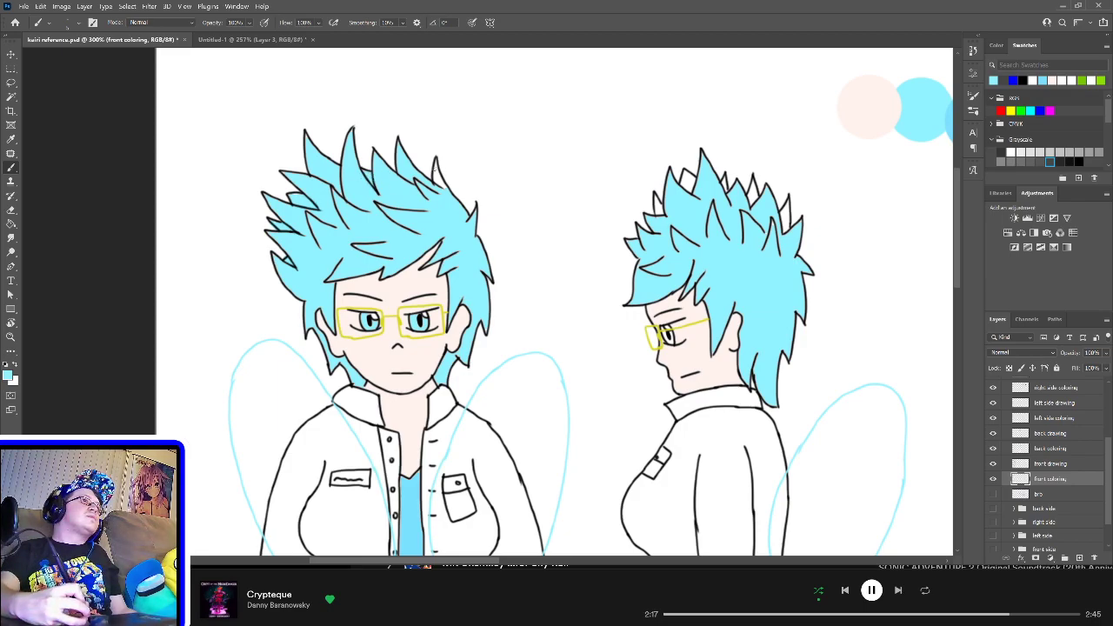
left_click_drag(436, 162, 436, 183)
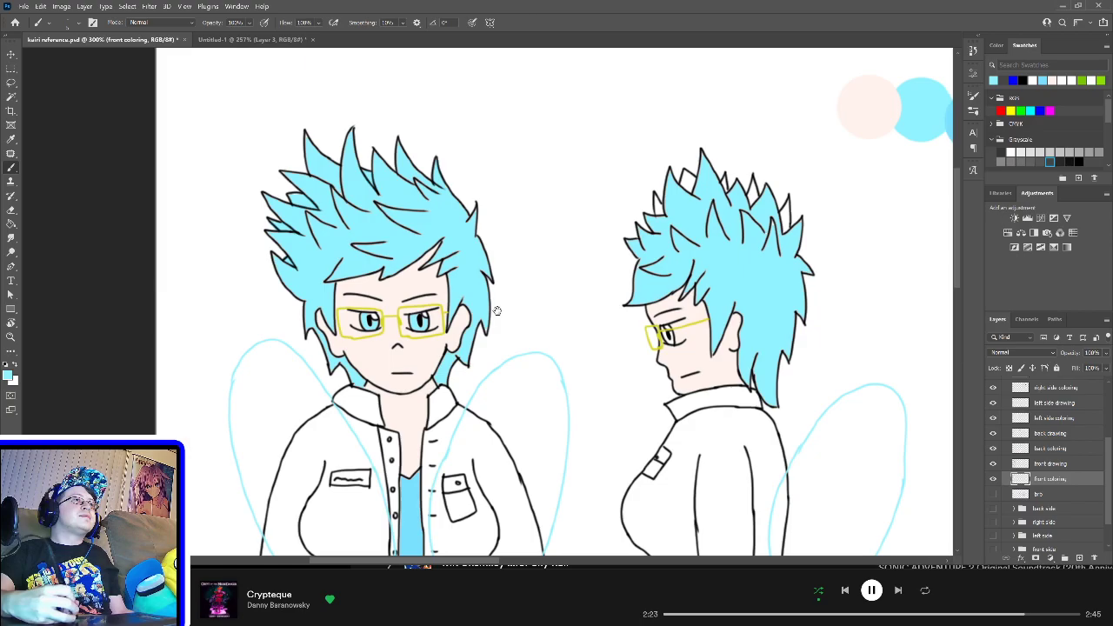
Step: Sample a colour from the drawing and touch up the tip of the left shoe
left_click_drag(495, 313, 495, 249)
scroll(491, 261, "down", 10)
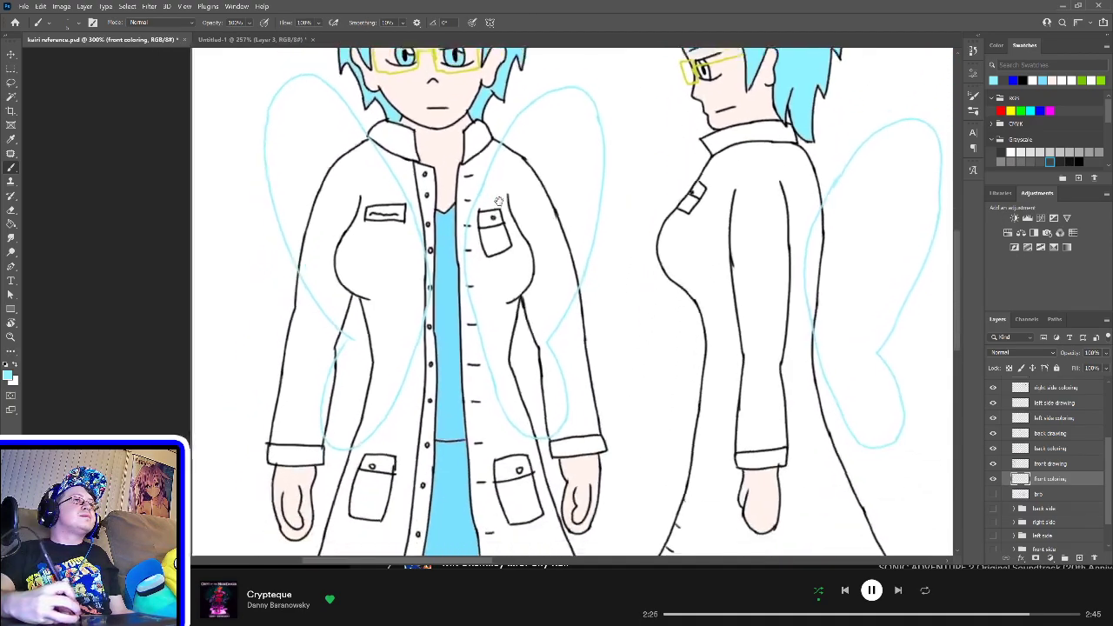
scroll(492, 228, "up", 2)
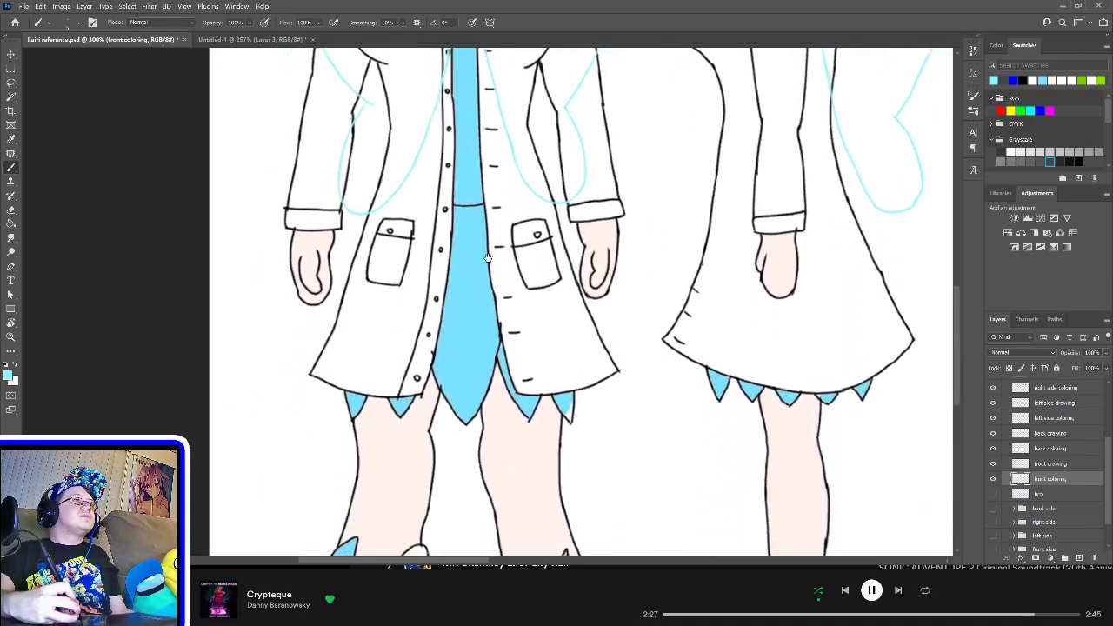
scroll(491, 252, "down", 5)
left_click(490, 272, "alt")
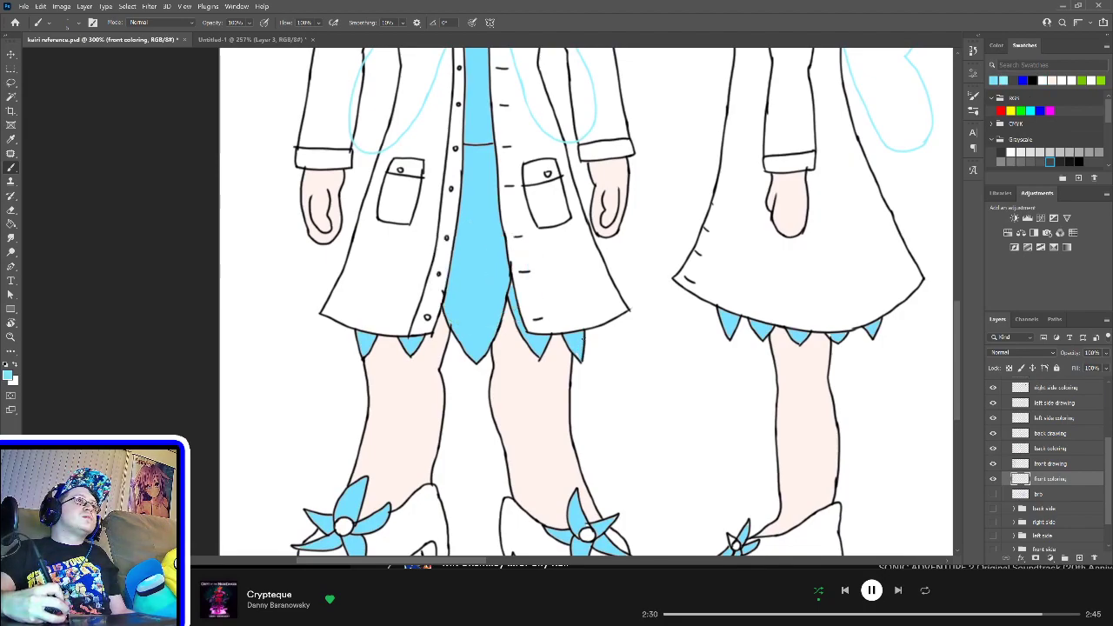
scroll(579, 393, "down", 3)
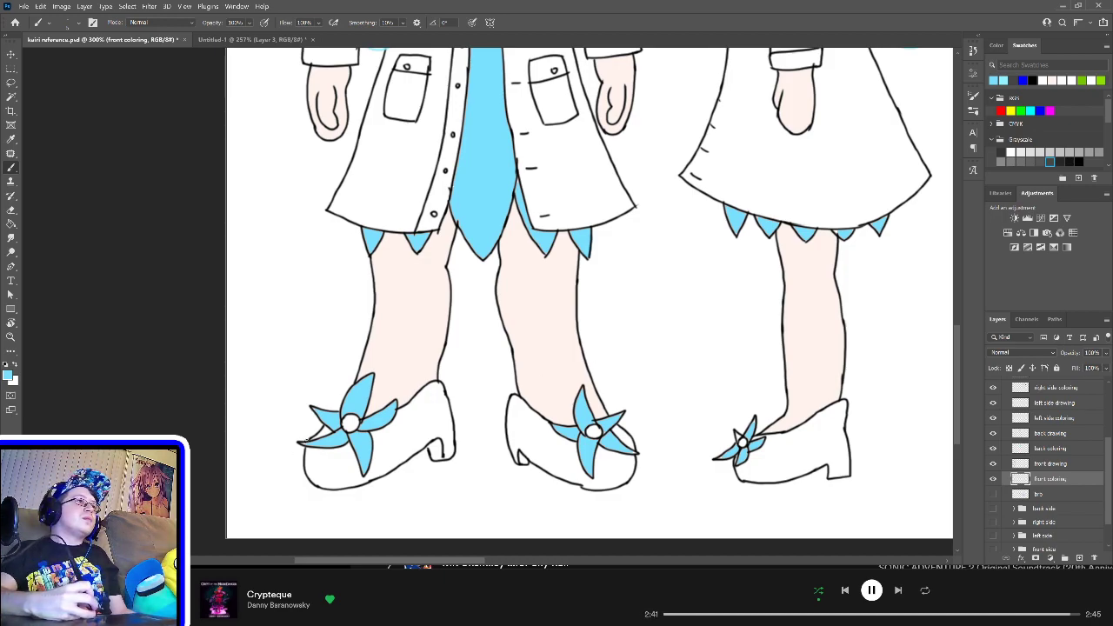
left_click_drag(301, 445, 324, 445)
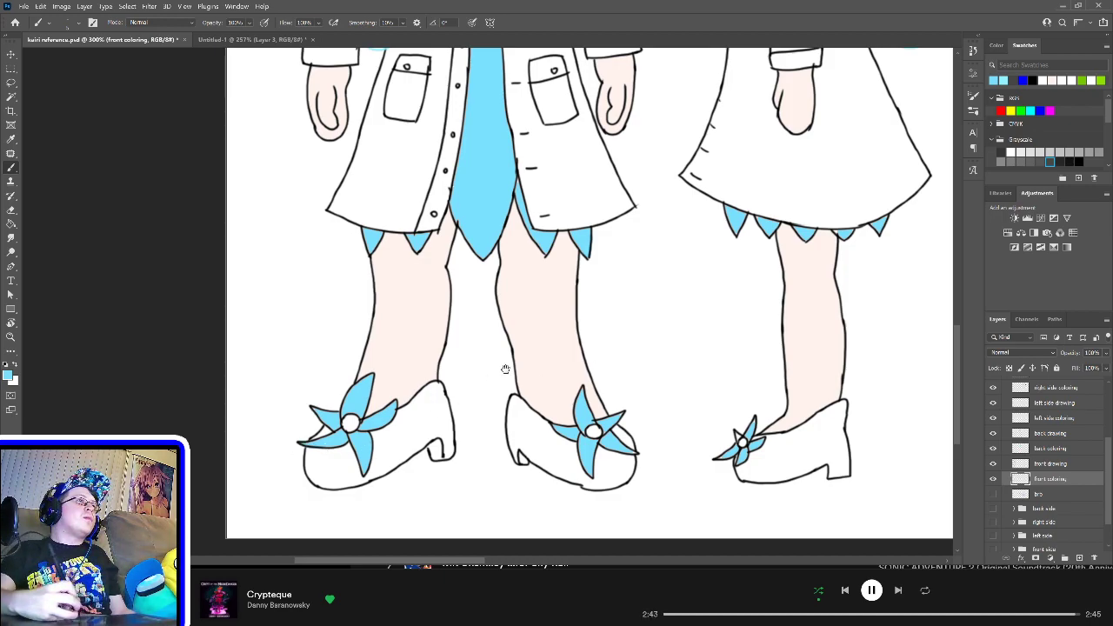
left_click_drag(506, 368, 432, 363)
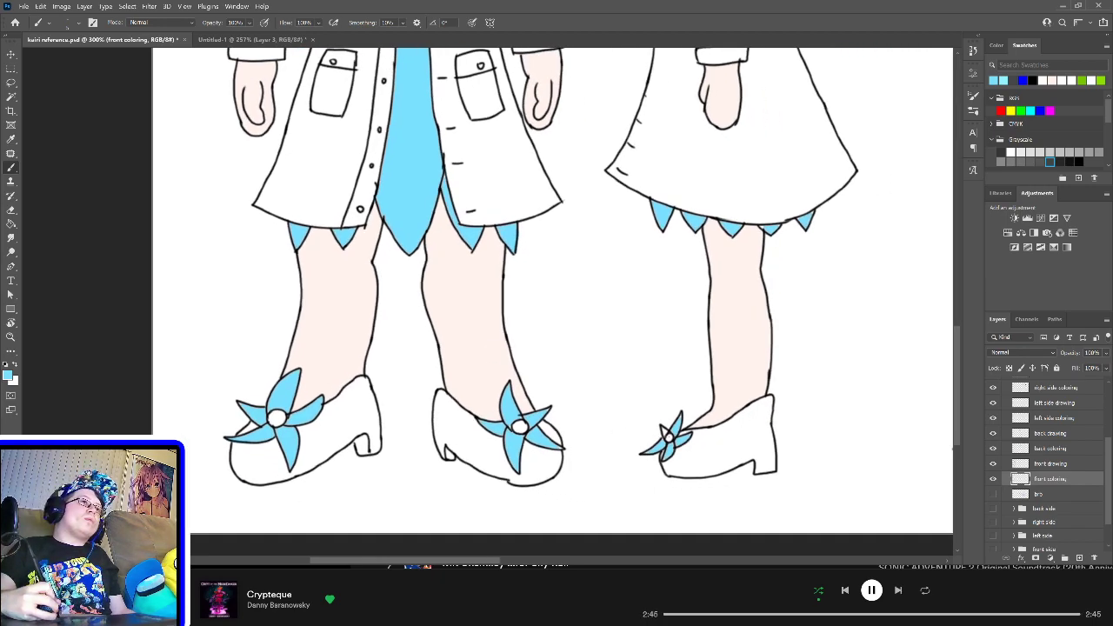
Step: On the left side coloring layer, add blue to the flower on the right shoe
left_click(1058, 423)
left_click_drag(668, 423, 668, 432)
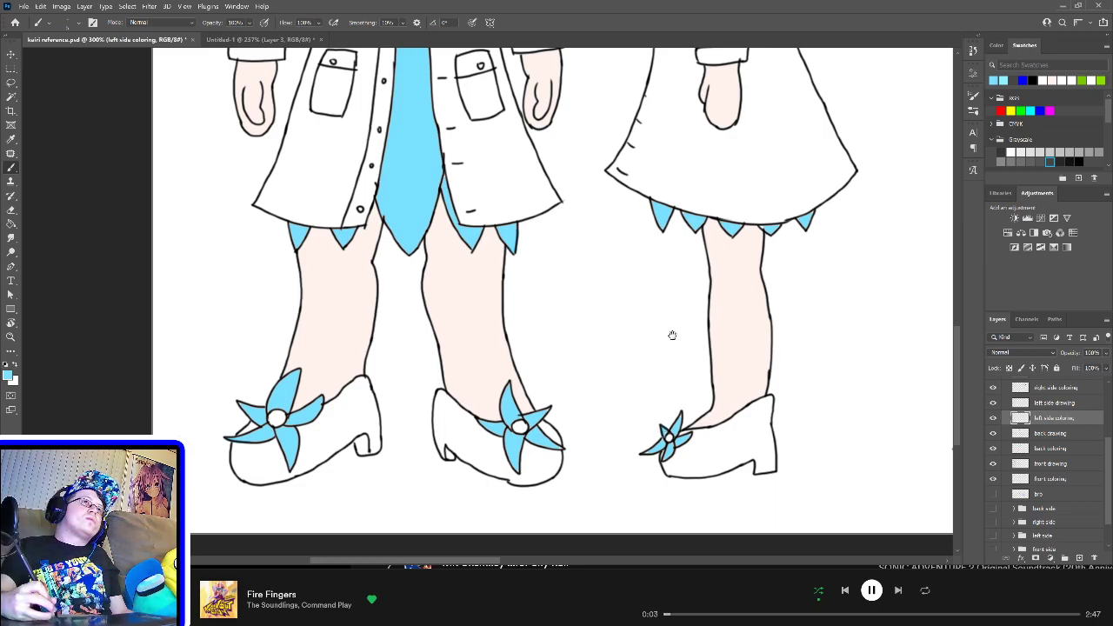
mouse_move(673, 335)
left_mouse_down()
mouse_move(639, 383)
mouse_move(644, 368)
mouse_move(591, 405)
left_mouse_up()
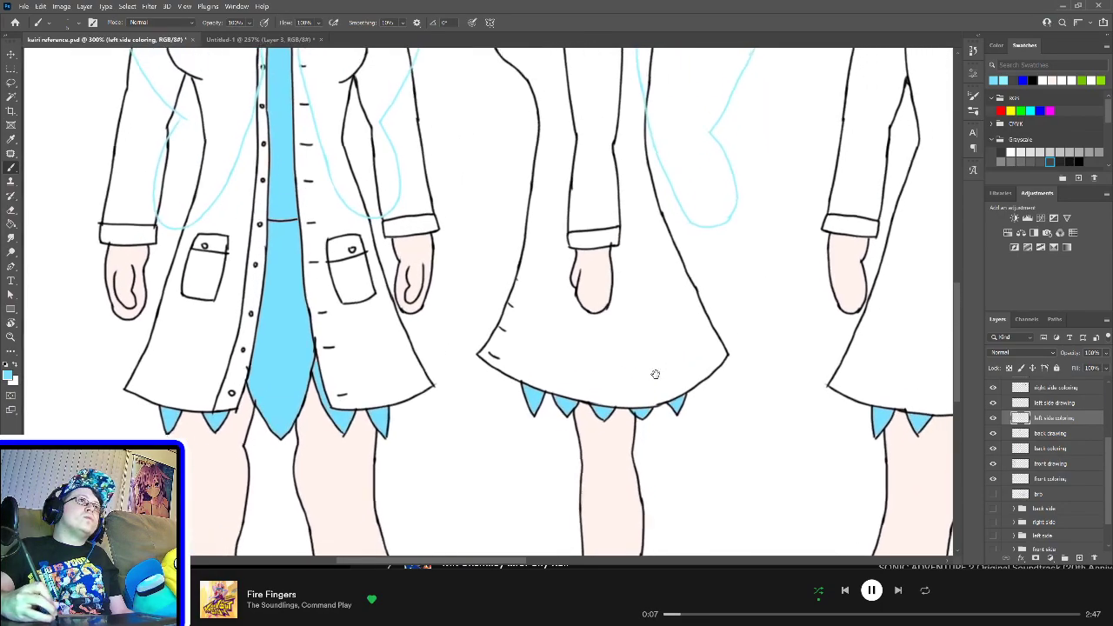
left_click_drag(658, 402, 656, 318)
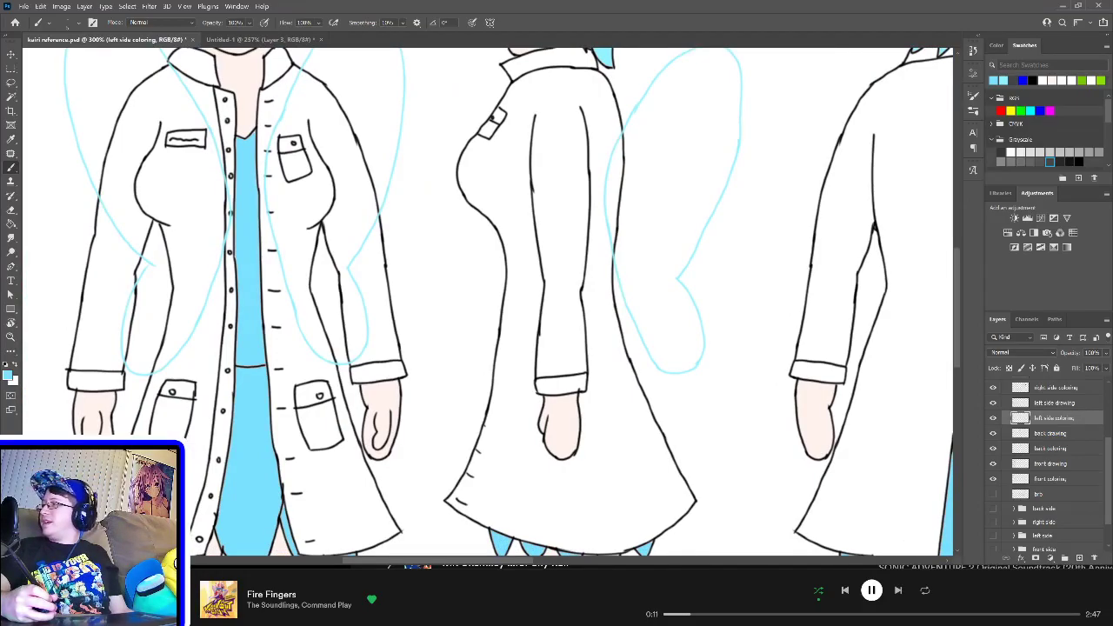
left_click_drag(628, 381, 609, 338)
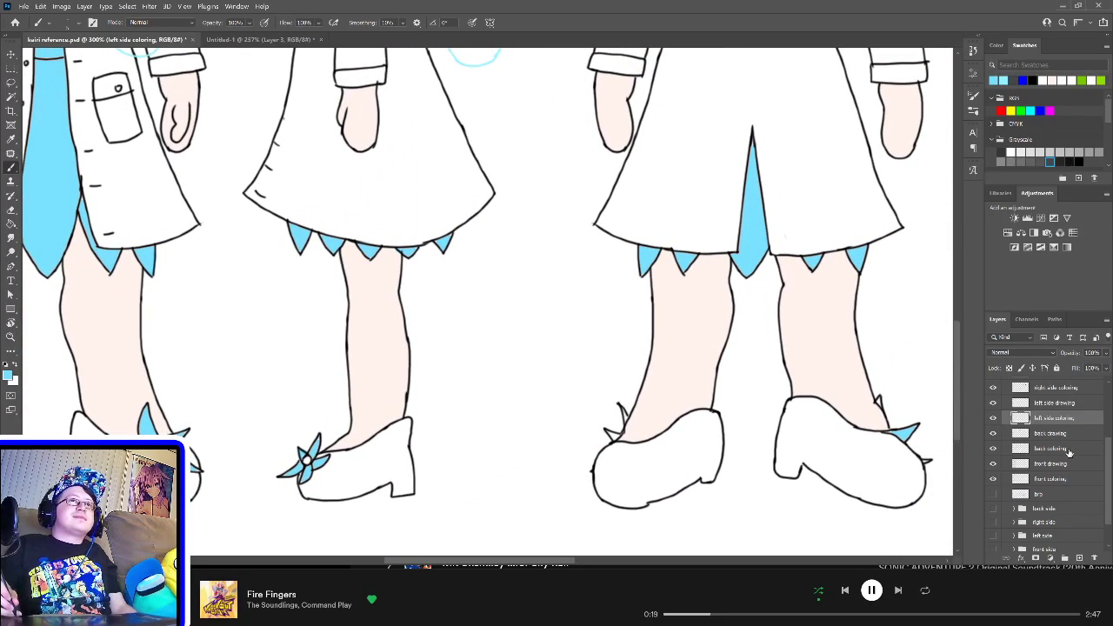
Step: On the back coloring layer, brush blue over three white gaps in the back-view hair
left_click(1063, 448)
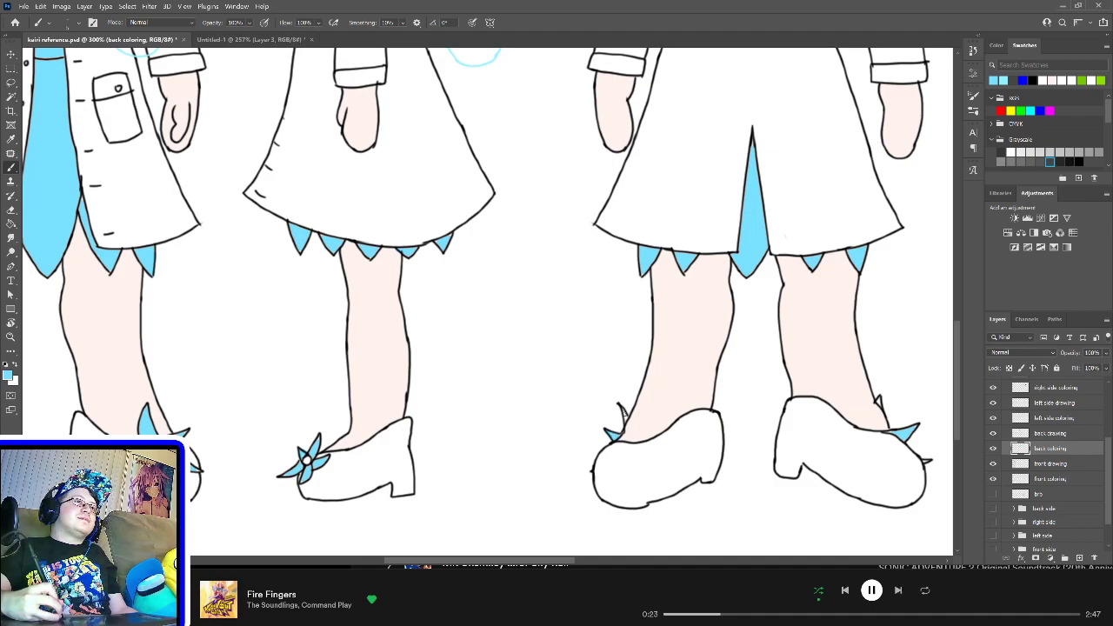
left_click_drag(704, 428, 569, 435)
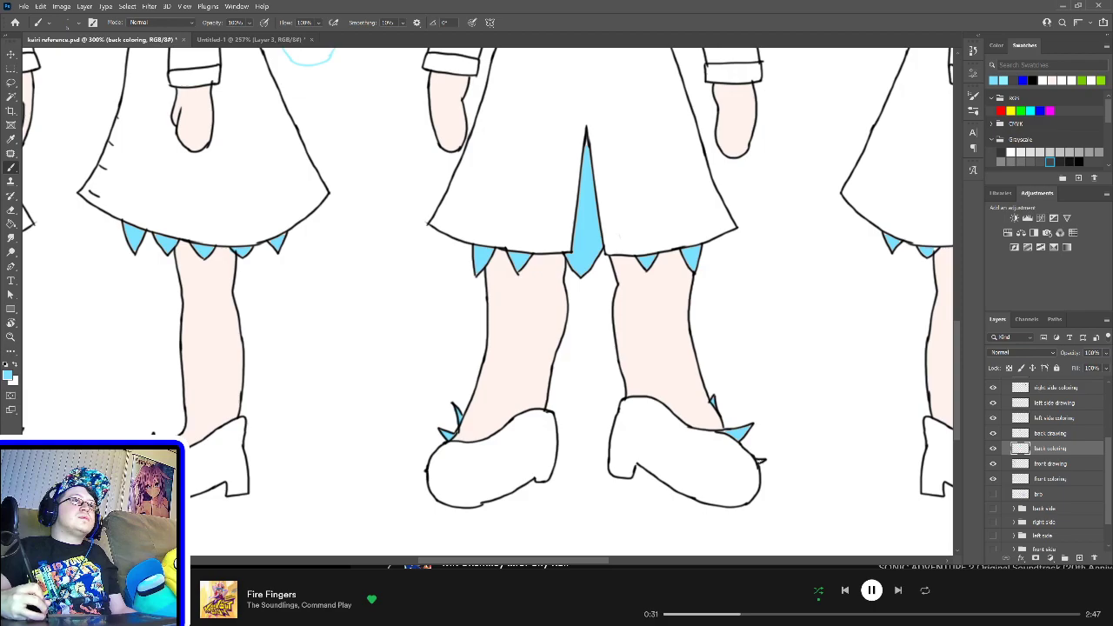
scroll(755, 439, "up", 10)
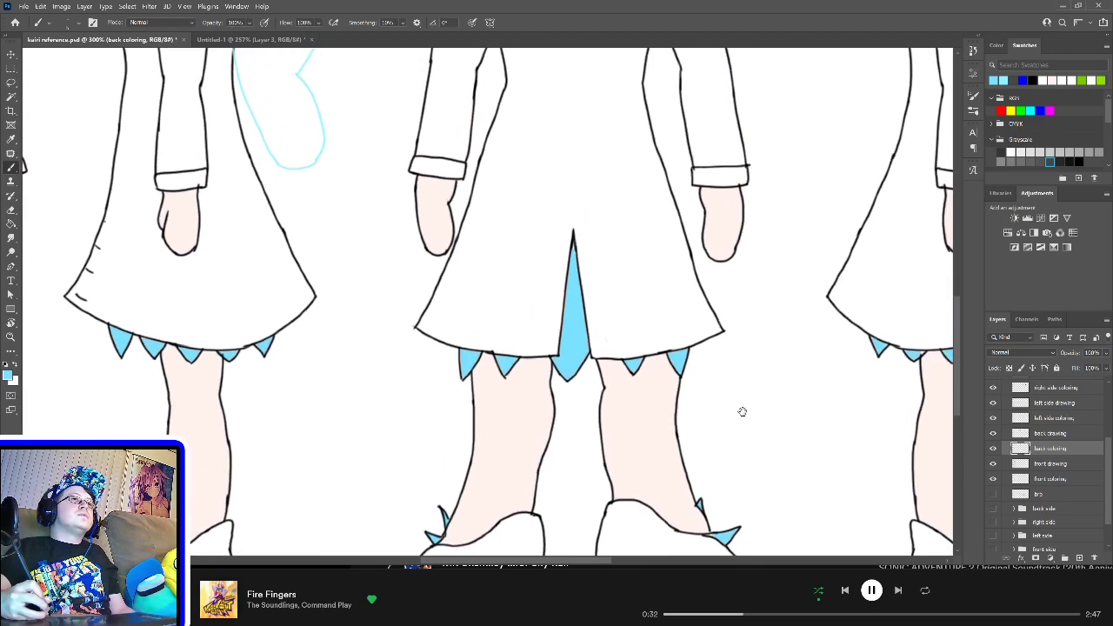
scroll(732, 455, "up", 3)
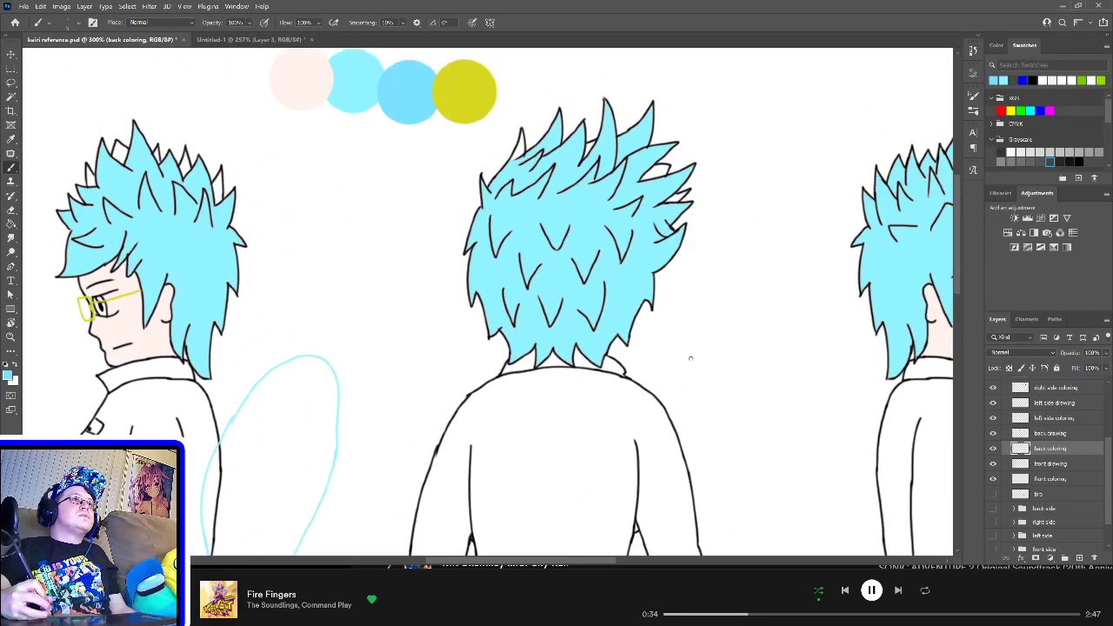
scroll(685, 286, "up", 3)
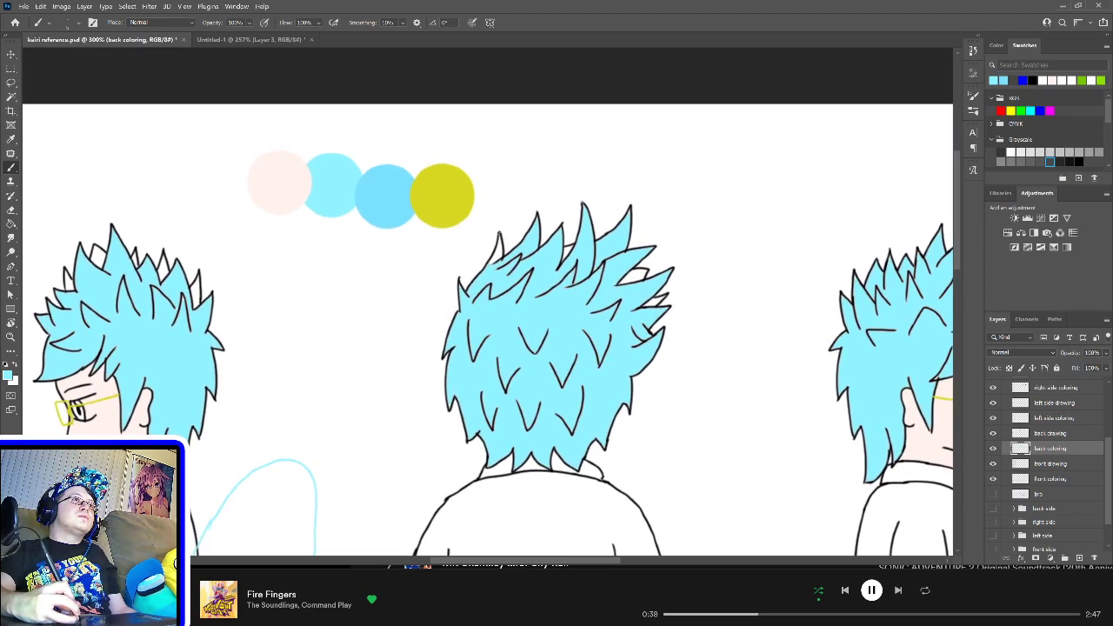
left_click_drag(500, 245, 496, 259)
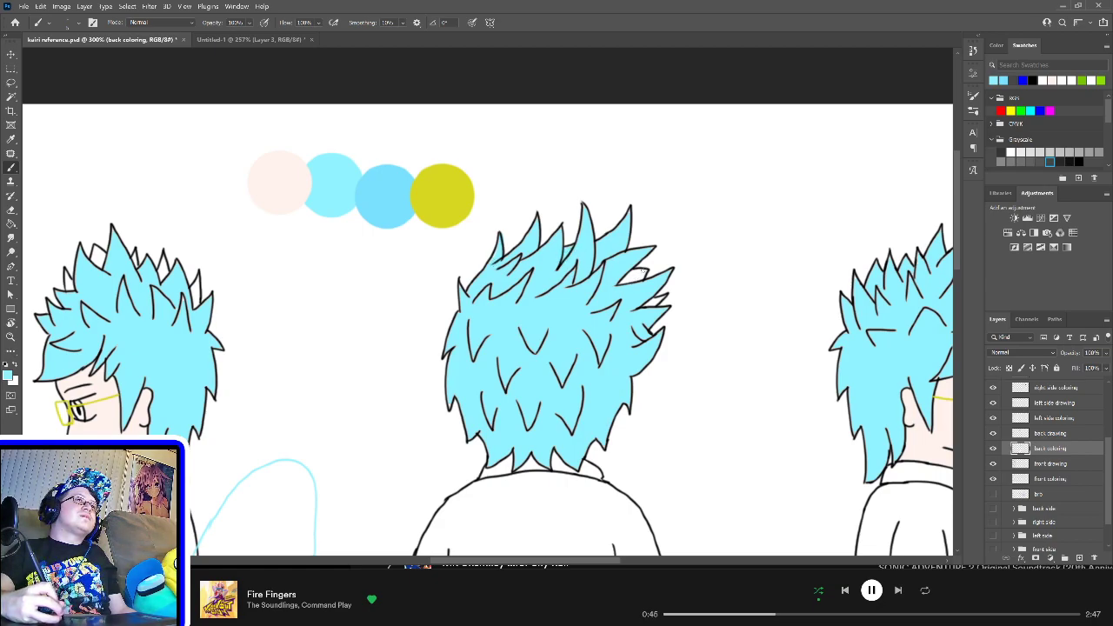
left_click_drag(636, 274, 626, 280)
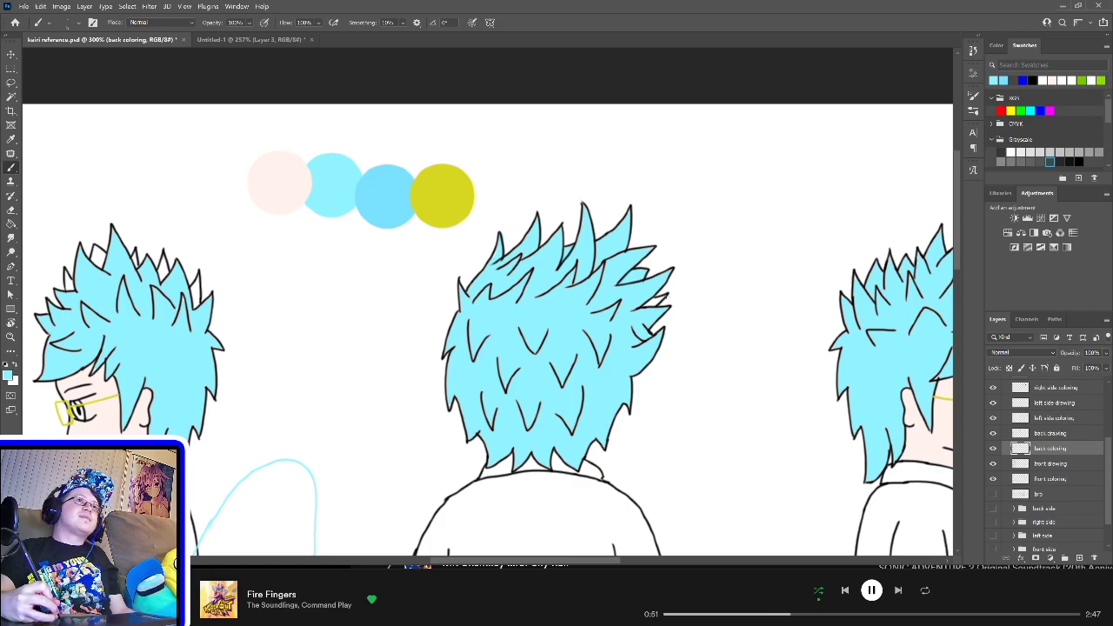
left_click_drag(649, 305, 659, 298)
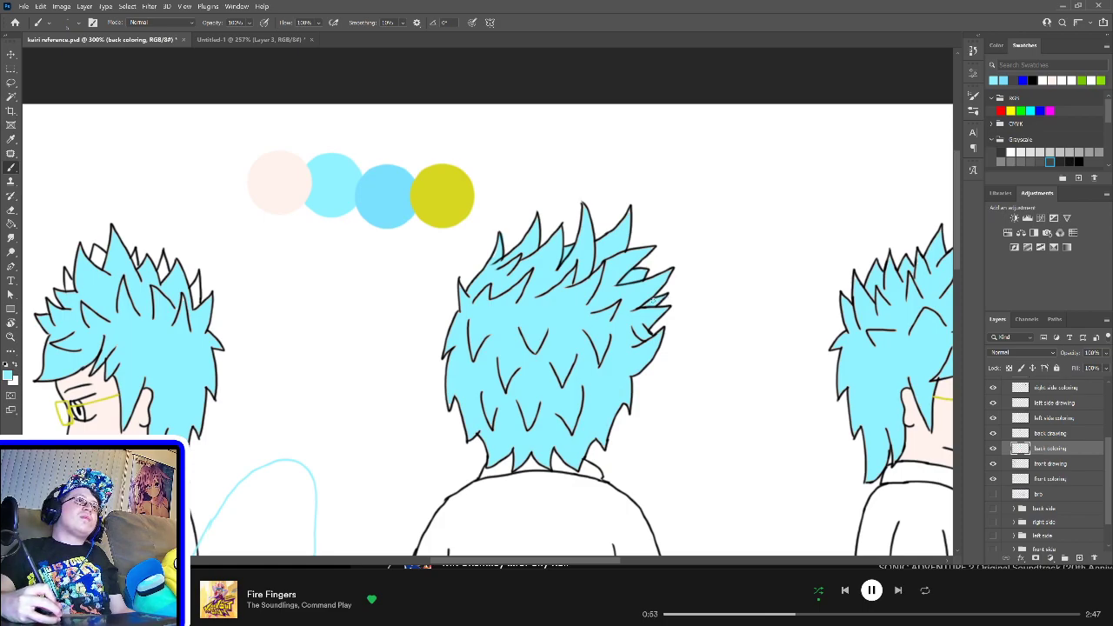
Step: Bring the side-view character's head into view and make the left side coloring layer active
mouse_move(600, 354)
left_mouse_down()
mouse_move(608, 323)
mouse_move(589, 347)
mouse_move(580, 333)
mouse_move(489, 403)
mouse_move(434, 525)
left_mouse_up()
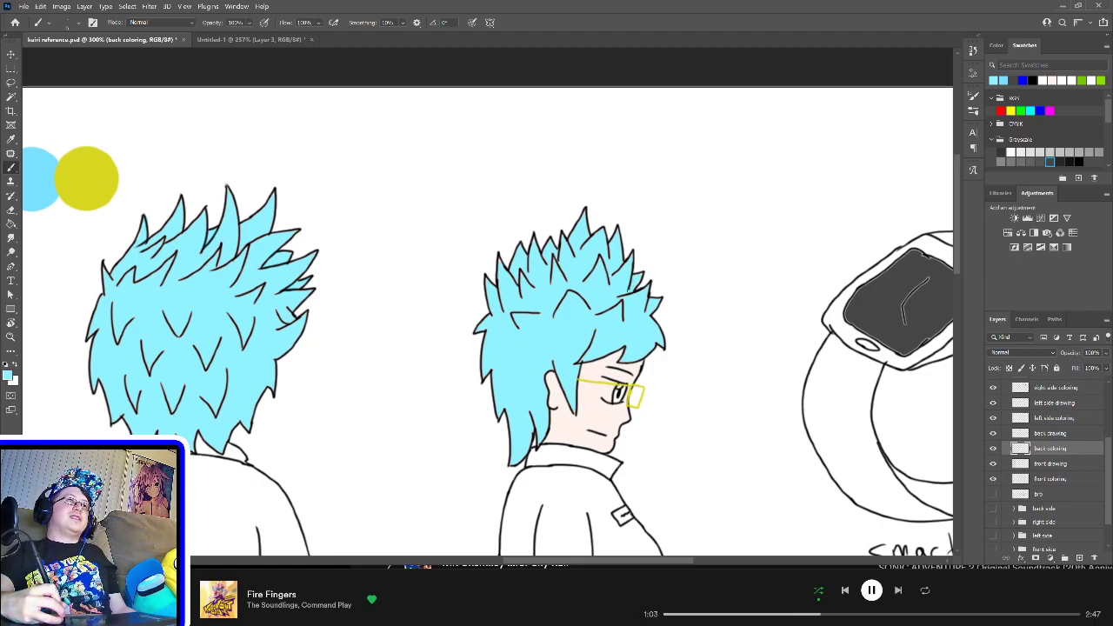
scroll(632, 336, "down", 5)
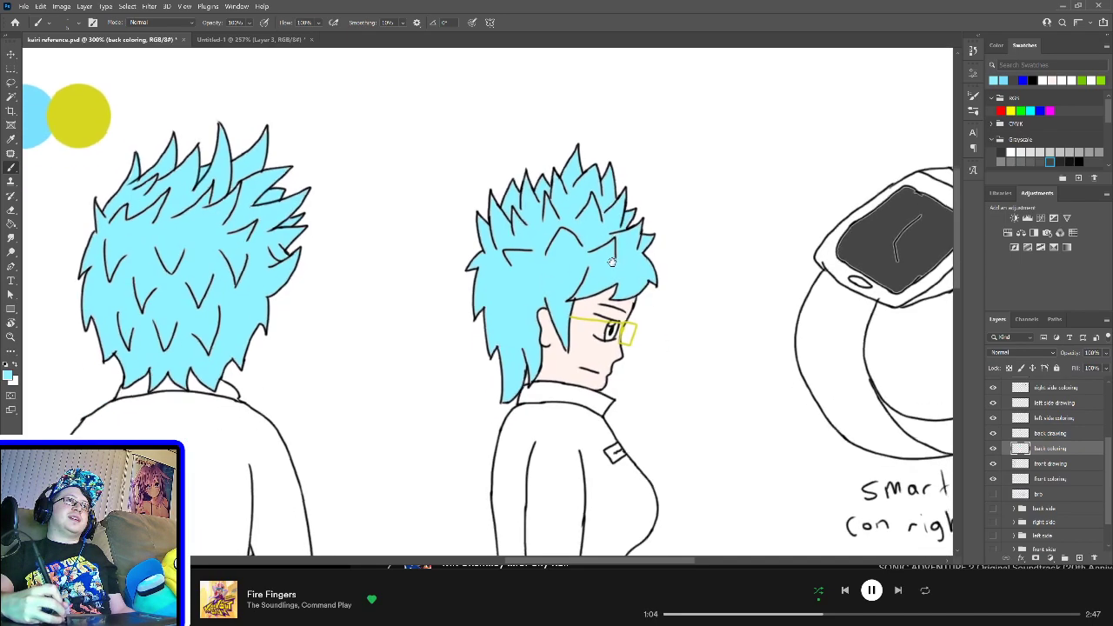
scroll(655, 313, "left", 10)
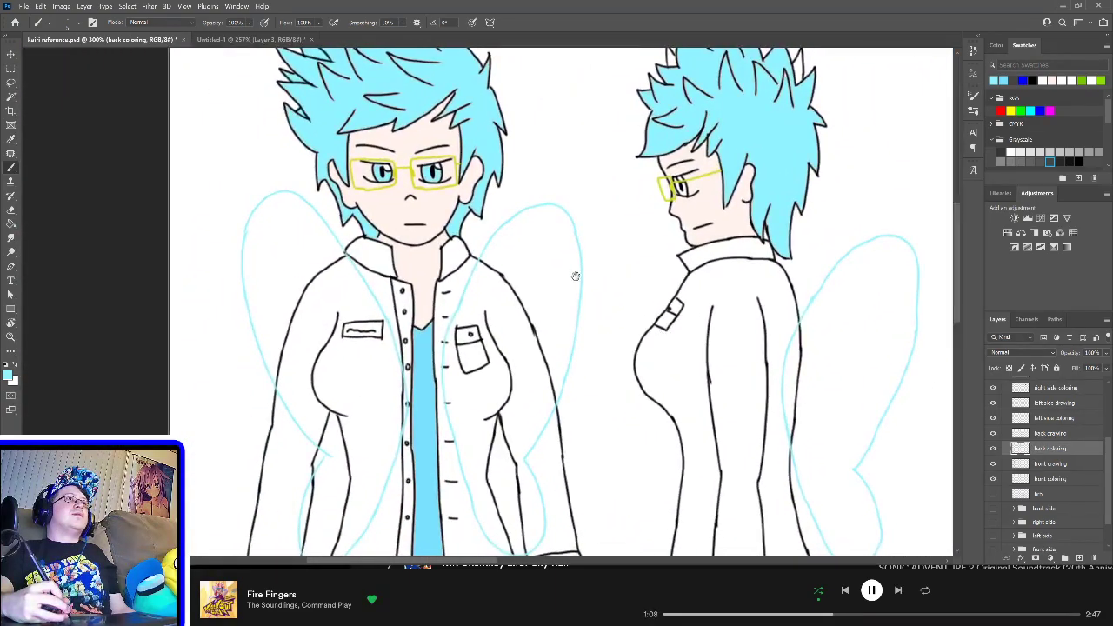
scroll(578, 274, "up", 3)
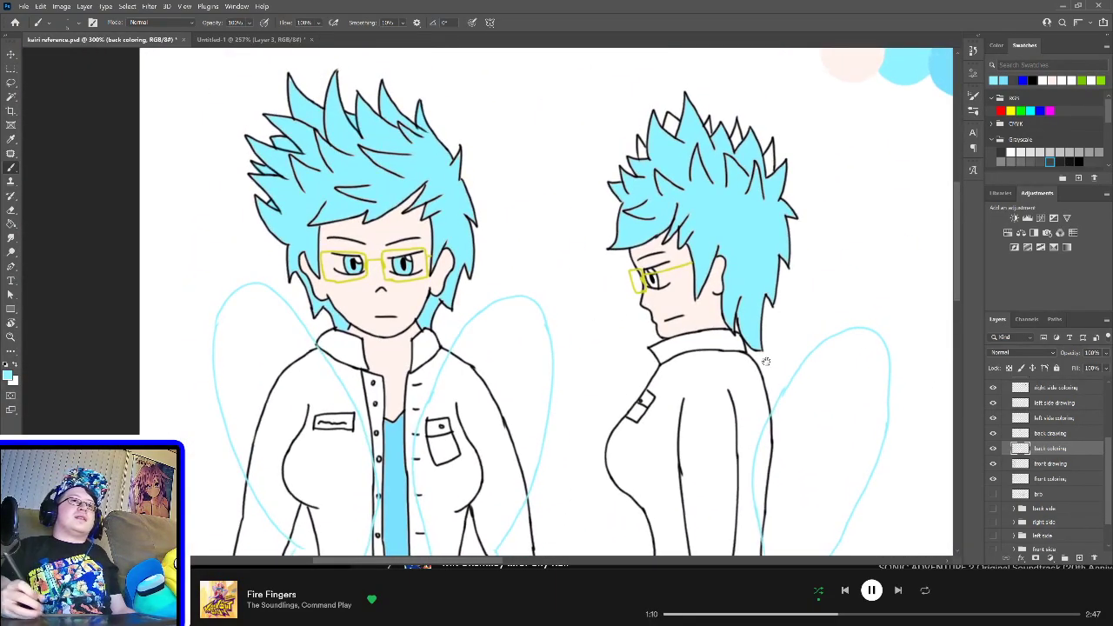
scroll(616, 358, "right", 20)
scroll(661, 346, "up", 2)
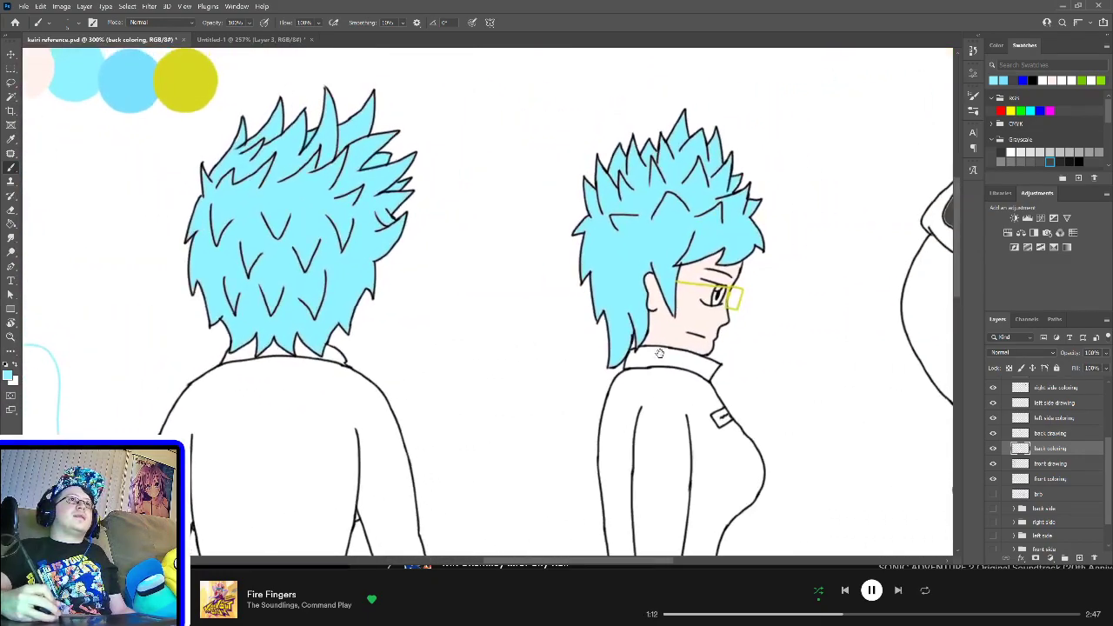
scroll(791, 448, "left", 20)
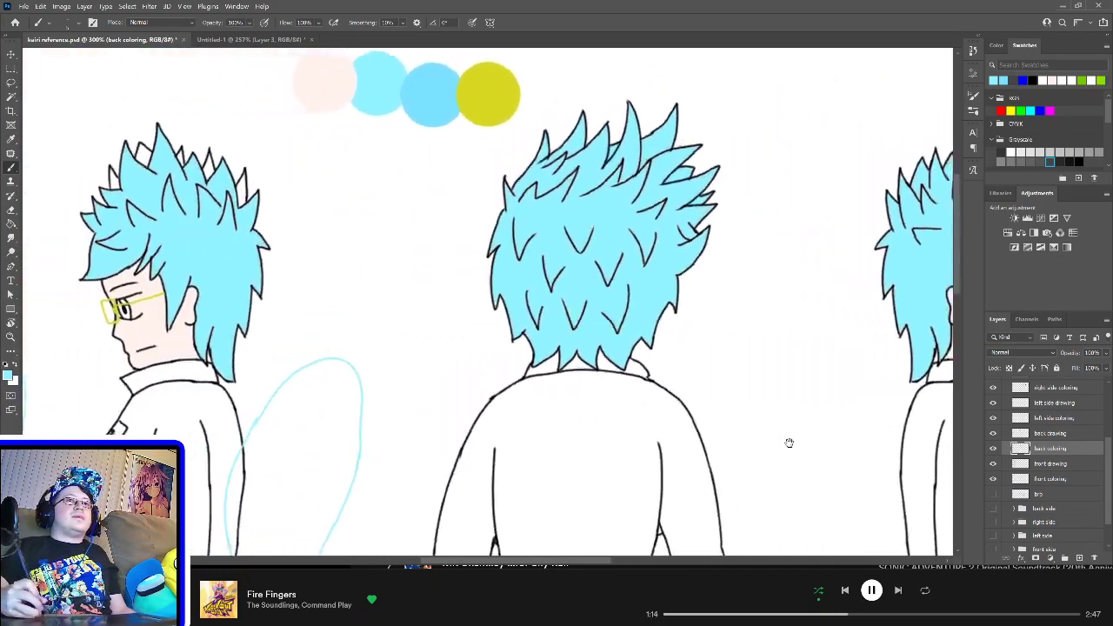
scroll(799, 455, "right", 8)
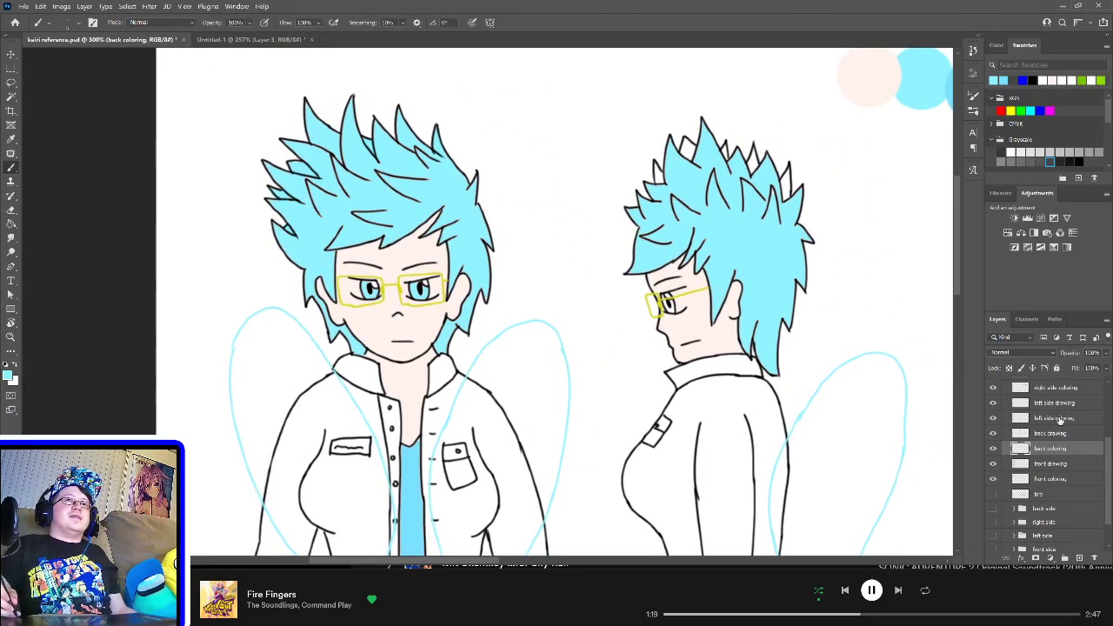
left_click(1062, 418)
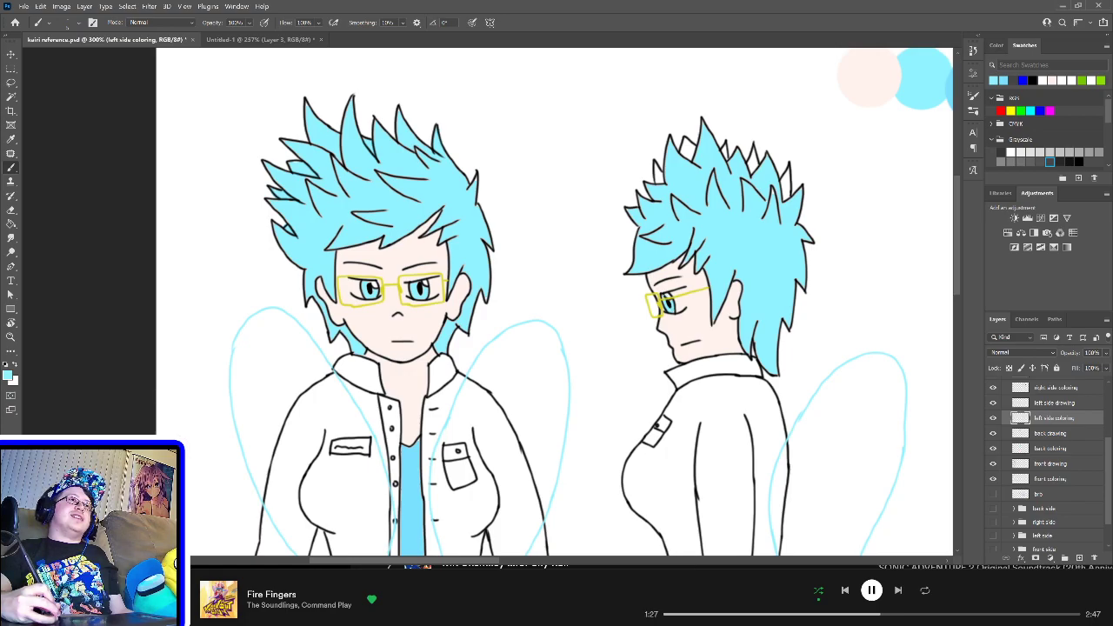
scroll(644, 326, "right", 10)
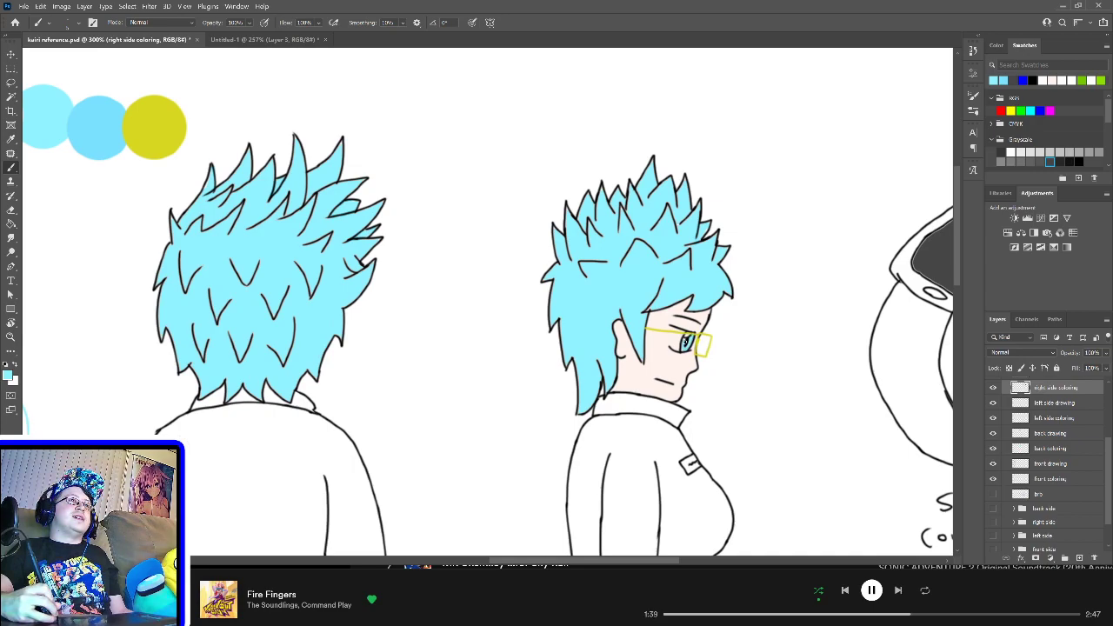
Step: Dab blue into the side-view character's eye, then fit the whole sheet in the window
left_click(686, 343)
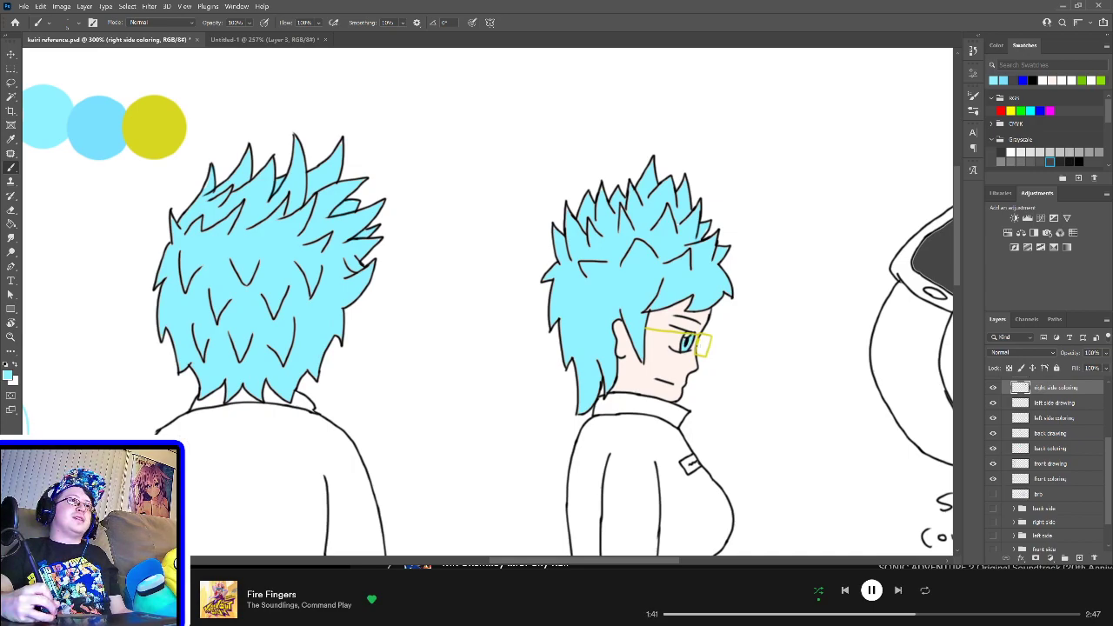
left_click_drag(725, 351, 663, 333)
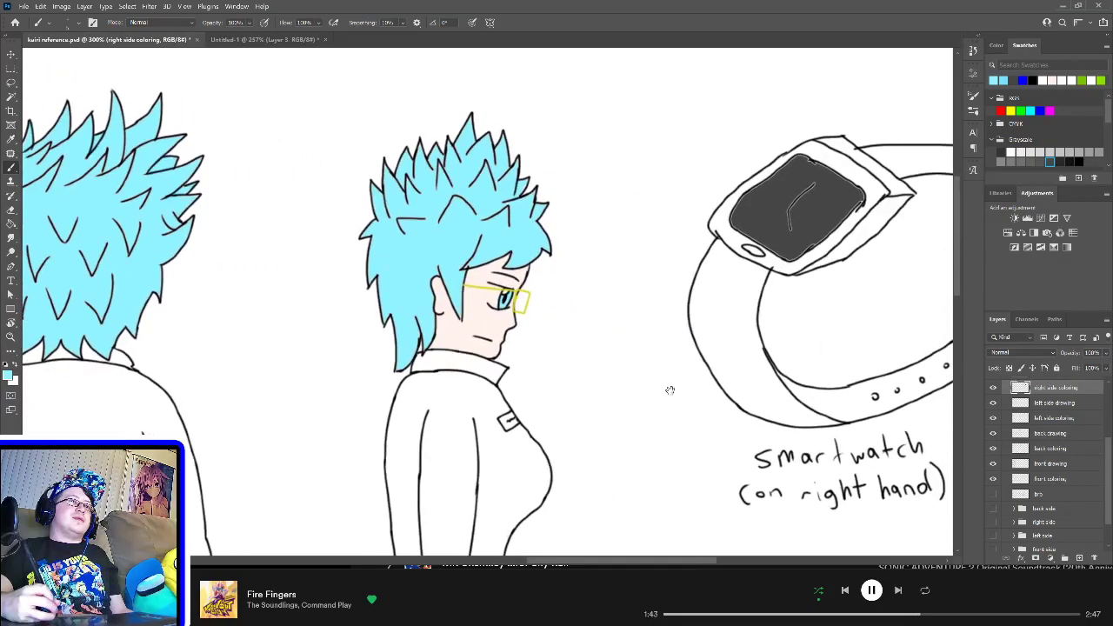
scroll(675, 403, "down", 1)
key("ctrl+0")
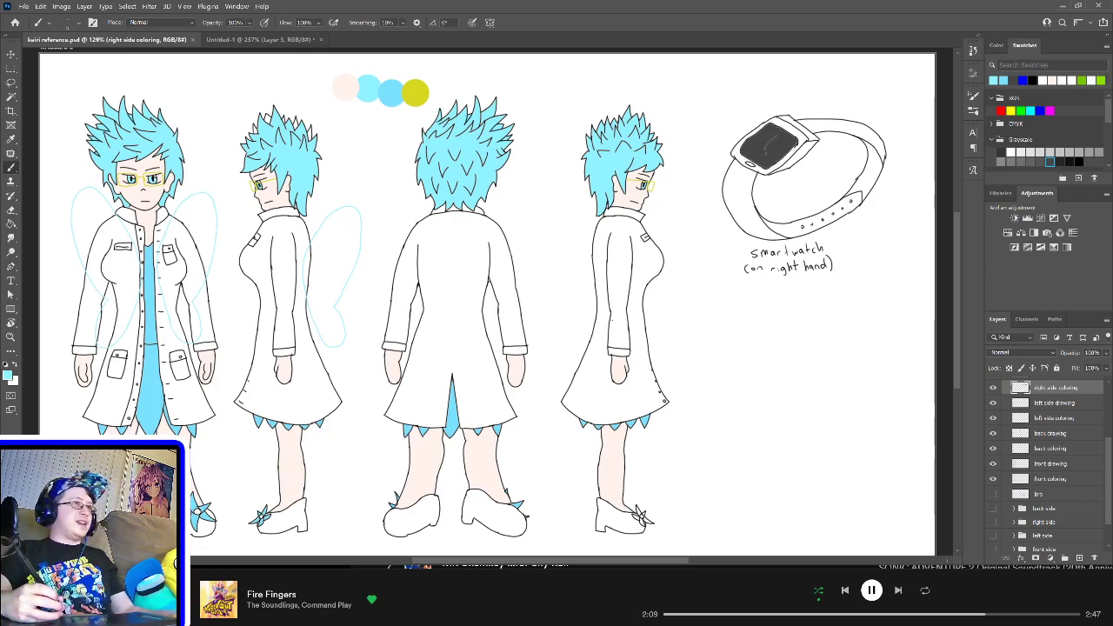
Step: Zoom in on the side character's shoe, paint the star's petals light blue, then fit the canvas
key("ctrl+plus")
key("ctrl+plus")
key("ctrl+plus")
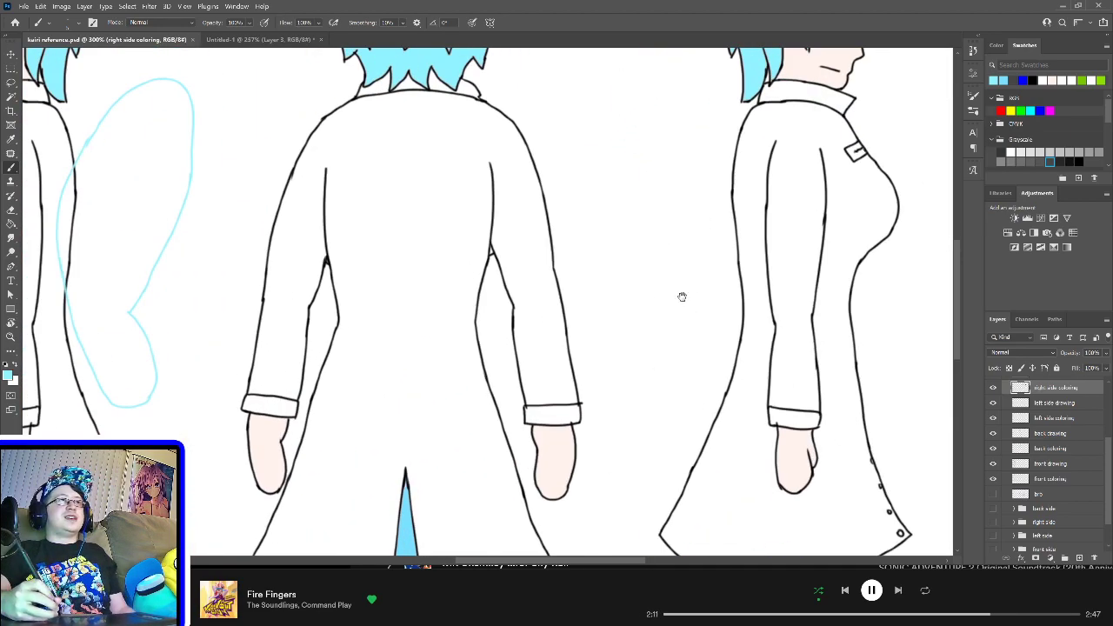
mouse_move(682, 297)
left_mouse_down()
mouse_move(579, 323)
mouse_move(634, 360)
mouse_move(618, 392)
left_mouse_up()
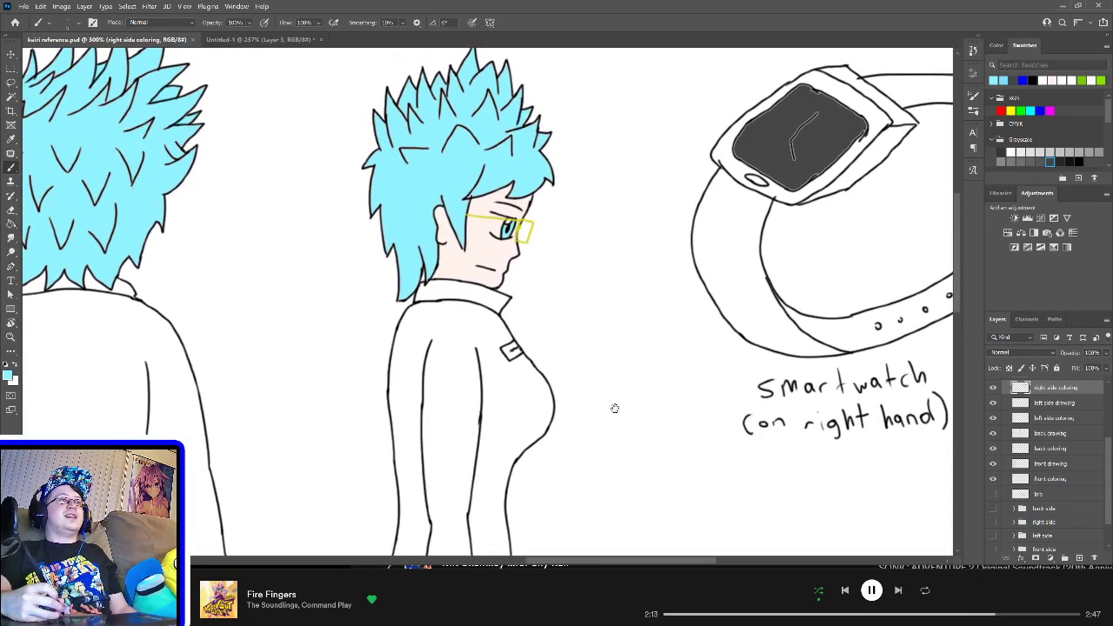
scroll(614, 408, "down", 10)
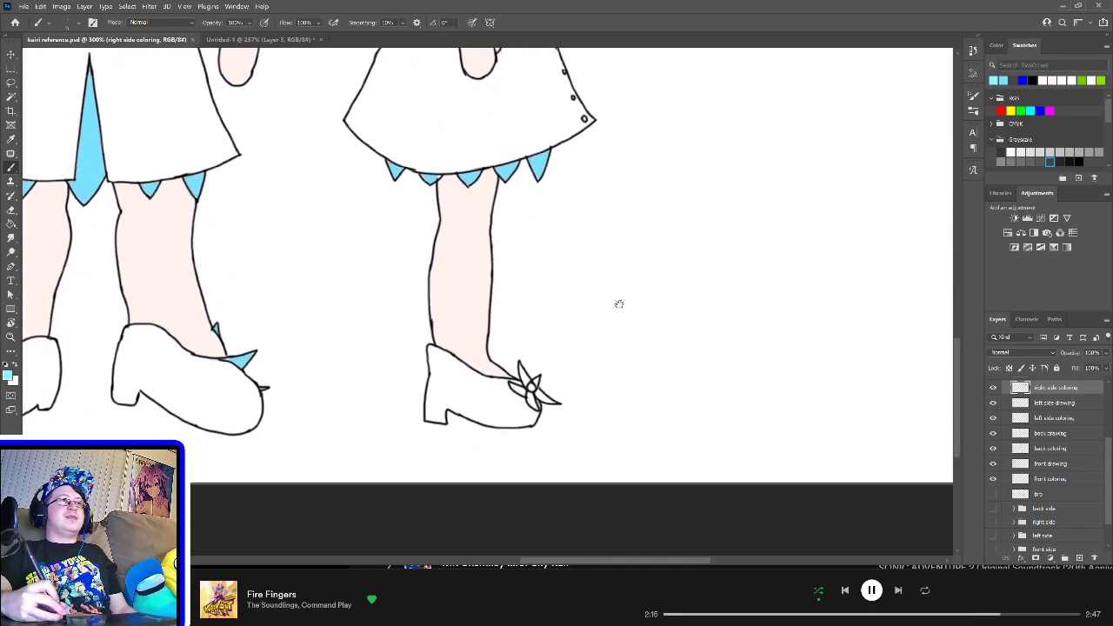
left_click_drag(618, 305, 641, 296)
left_click_drag(595, 323, 633, 323)
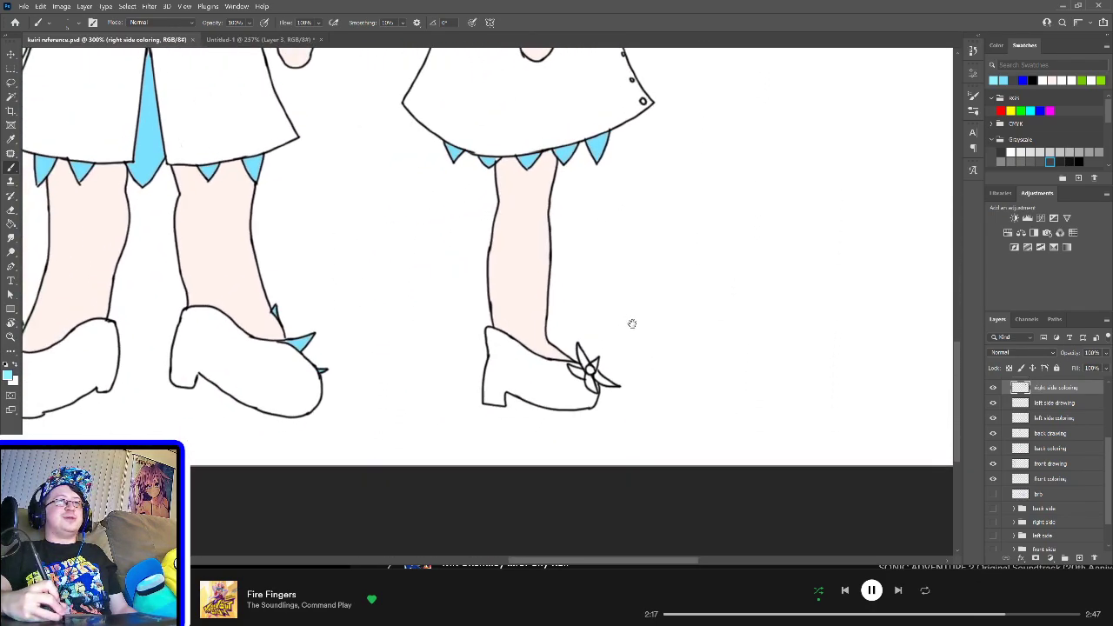
scroll(633, 324, "right", 2)
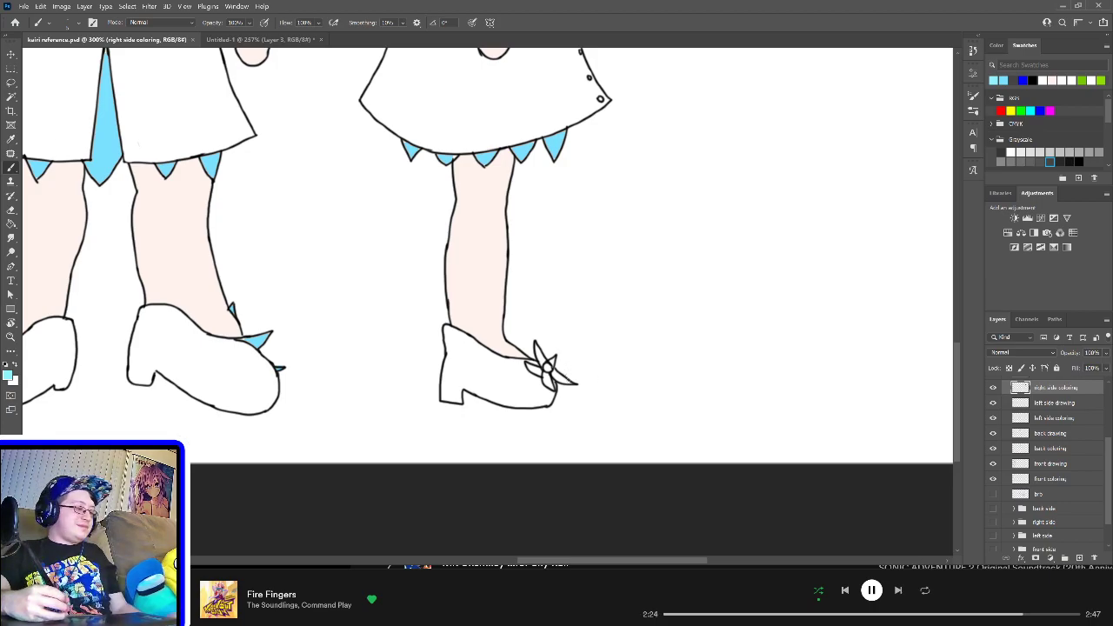
key("ctrl+plus")
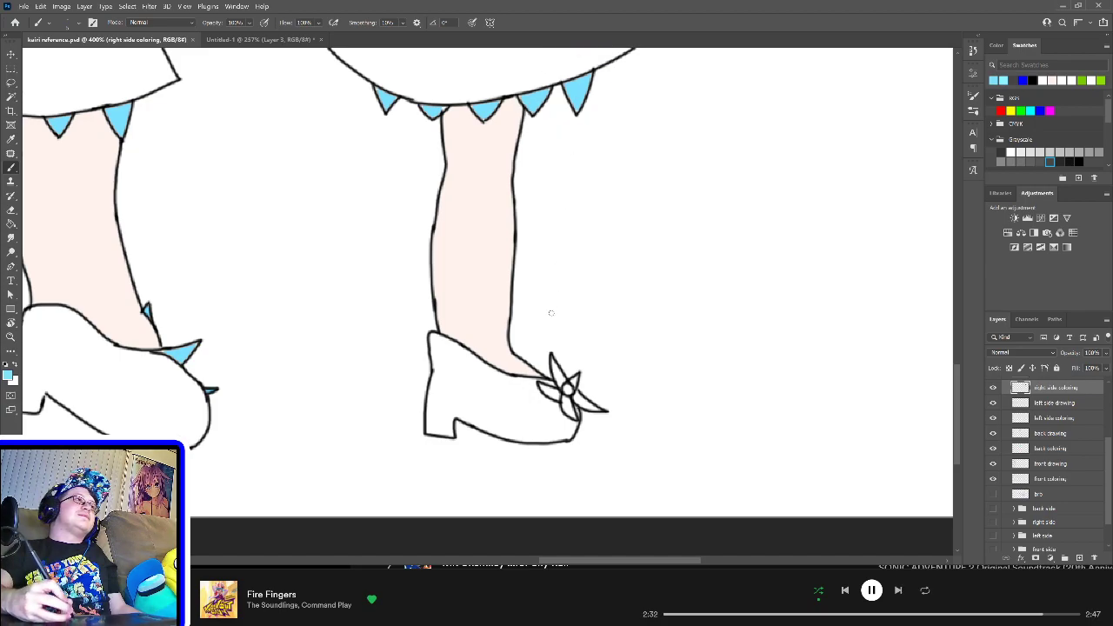
mouse_move(555, 361)
left_mouse_down()
mouse_move(555, 394)
mouse_move(574, 381)
mouse_move(564, 412)
mouse_move(577, 400)
mouse_move(599, 409)
mouse_move(584, 406)
left_mouse_up()
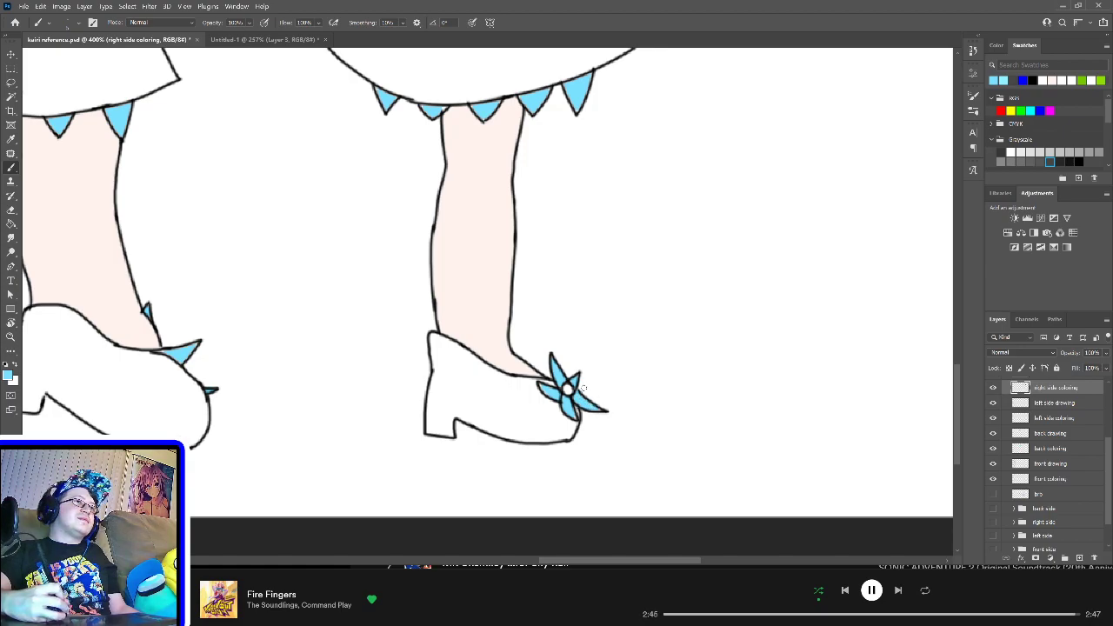
key("ctrl+0")
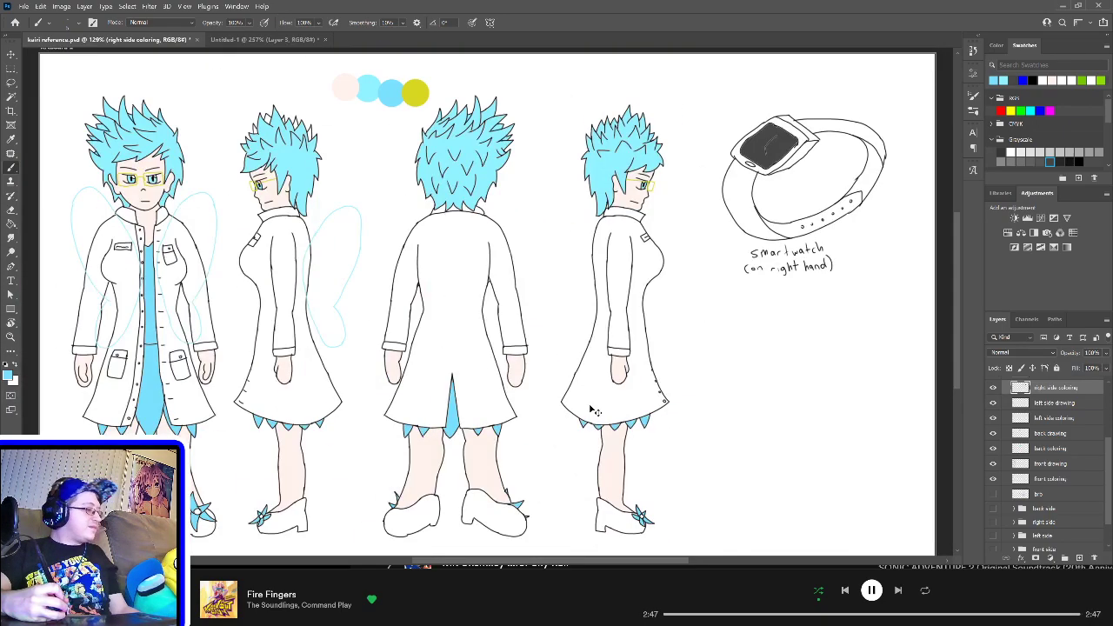
Step: Save the Drey Reference document with Ctrl+S
key("ctrl+s")
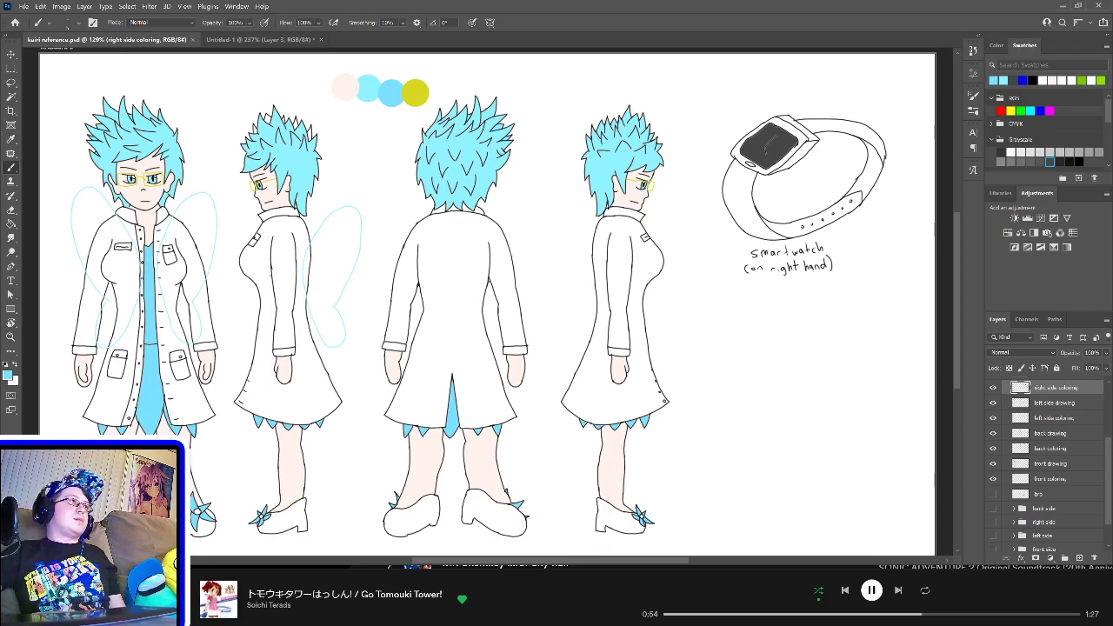
Step: With the Magic Wand chosen, create a 'wings color' layer above colors, then activate the wings layer
left_click(11, 96)
scroll(1052, 505, "up", 4)
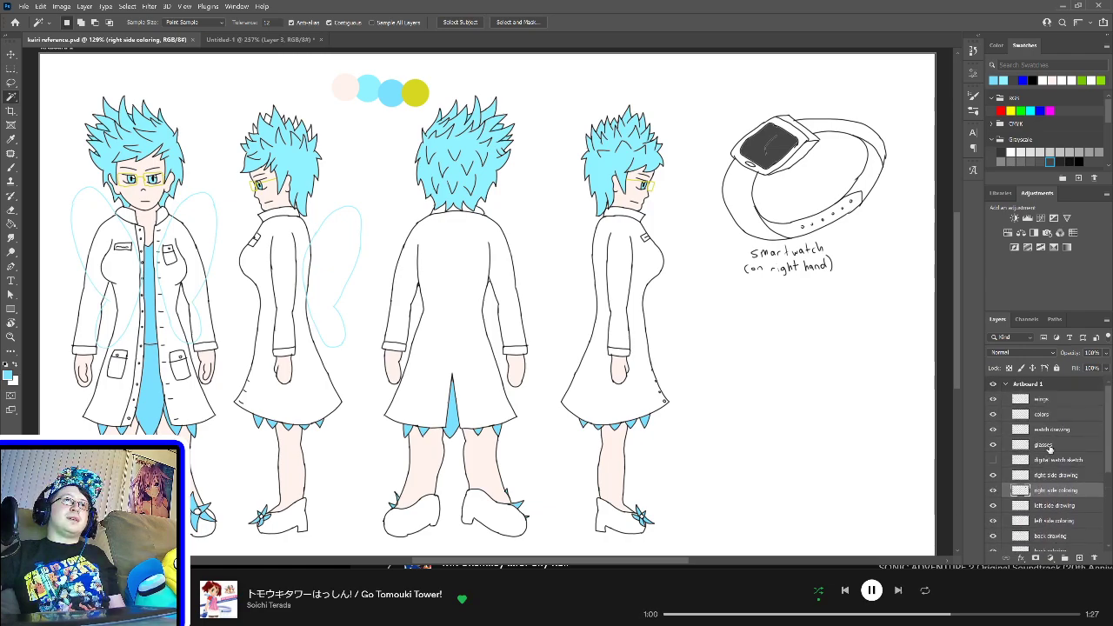
left_click(1048, 400)
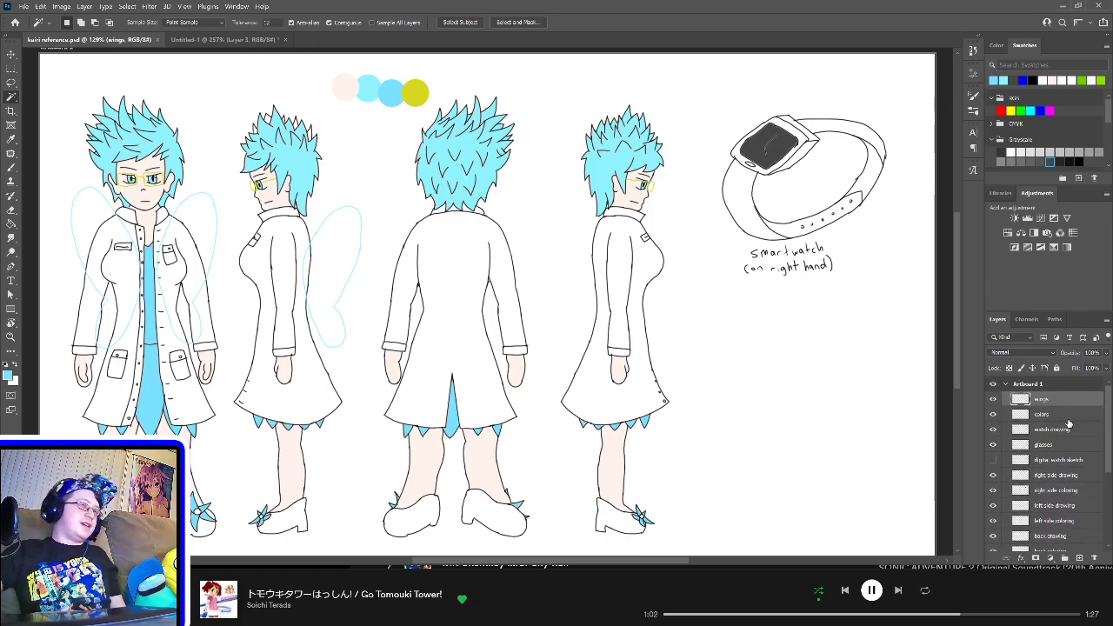
left_click(1065, 416)
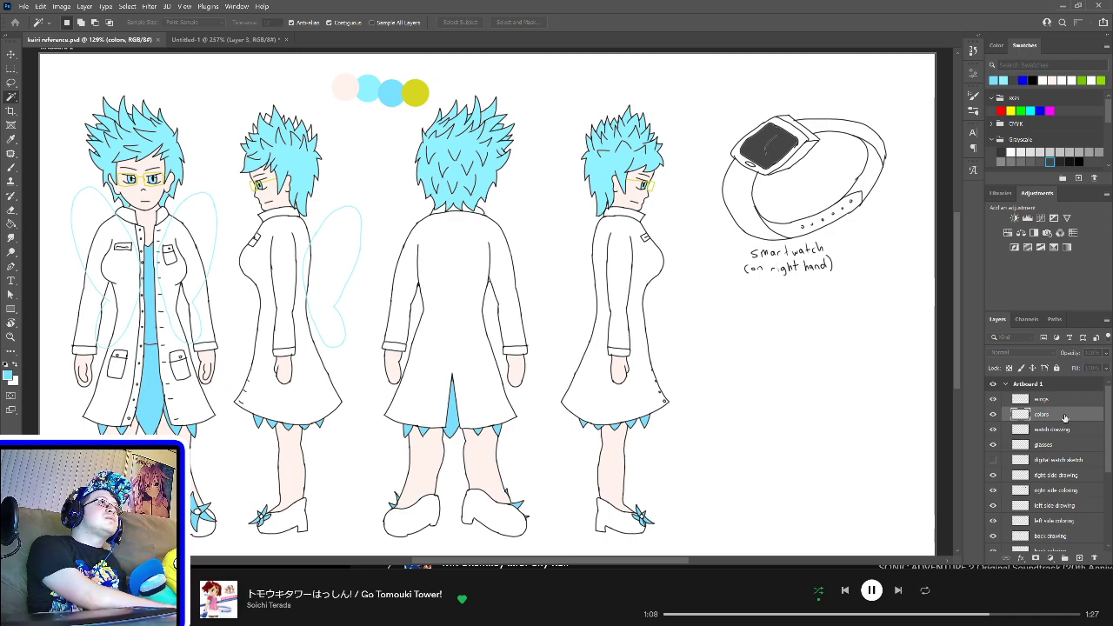
key("Return")
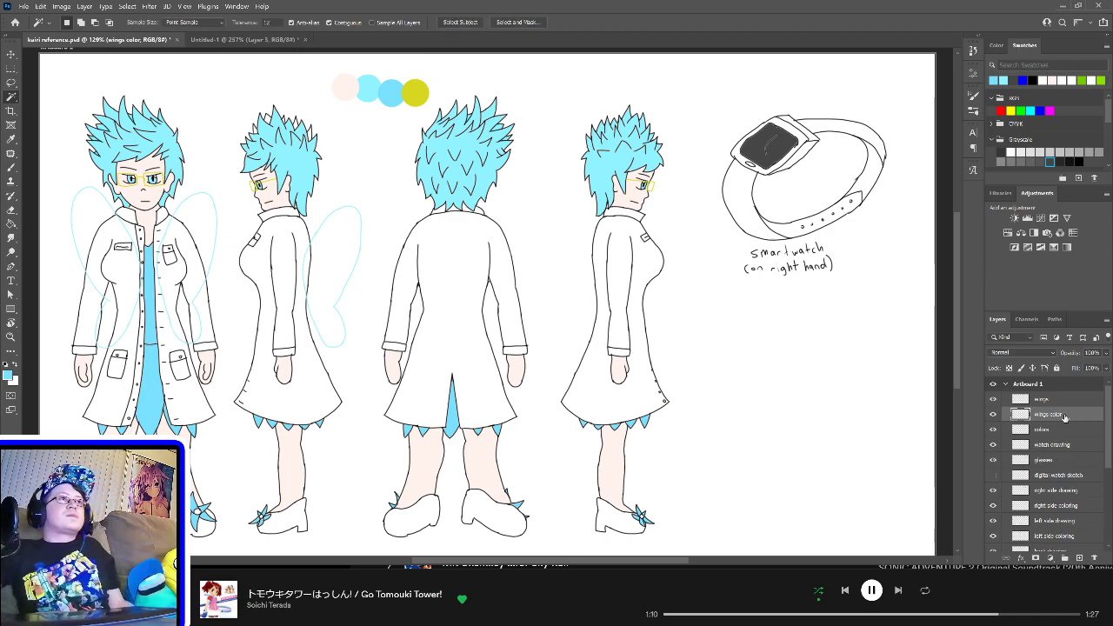
left_click(992, 399)
left_click(992, 399)
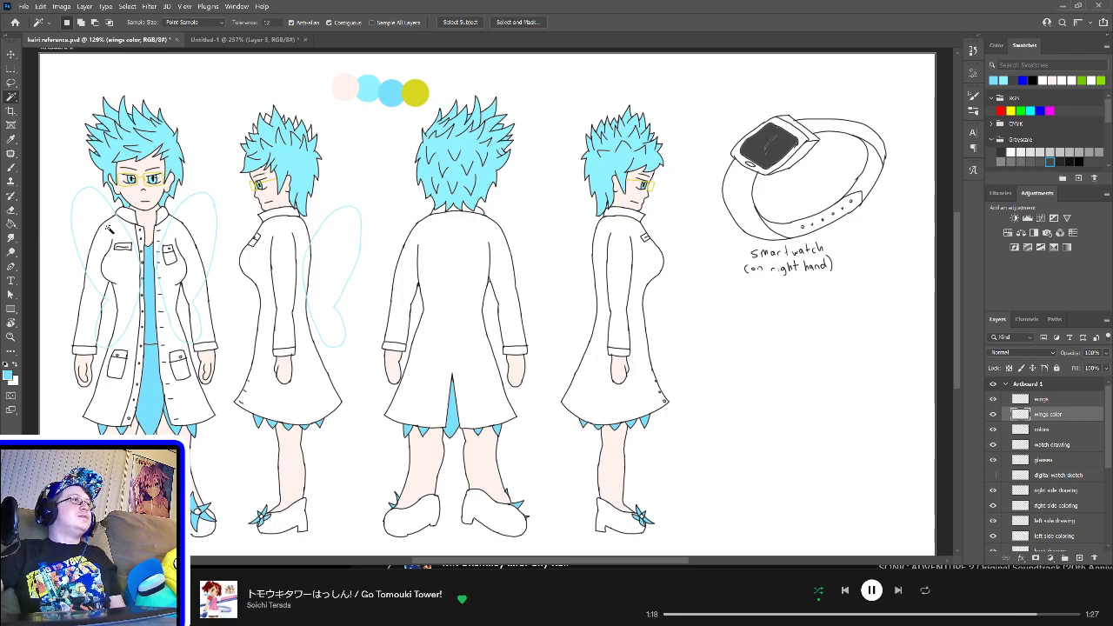
key("ctrl+a")
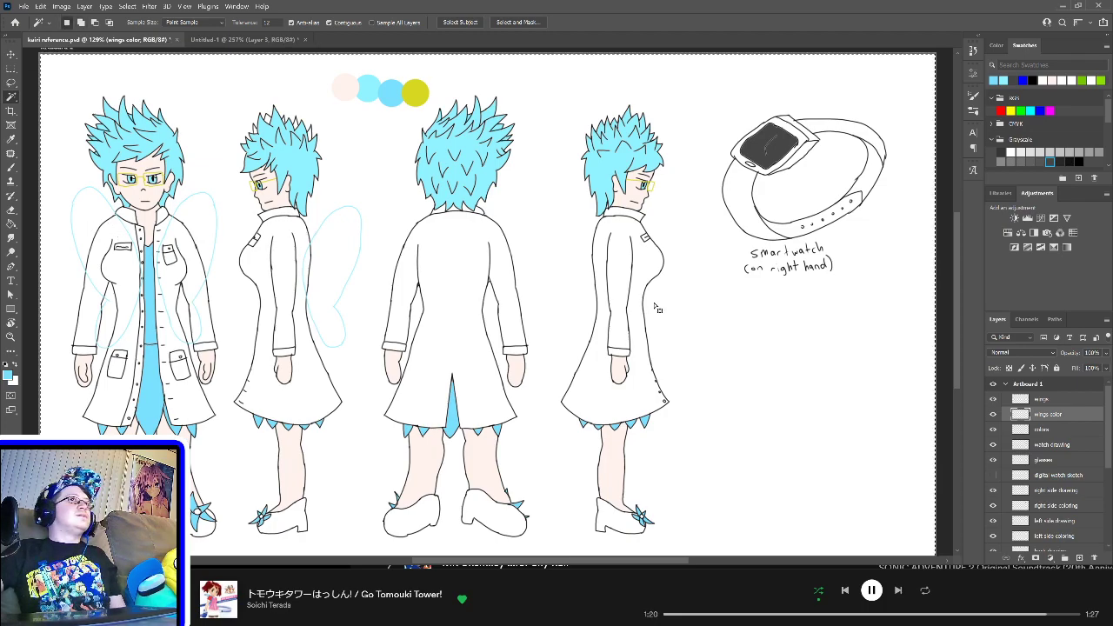
left_click(1070, 400)
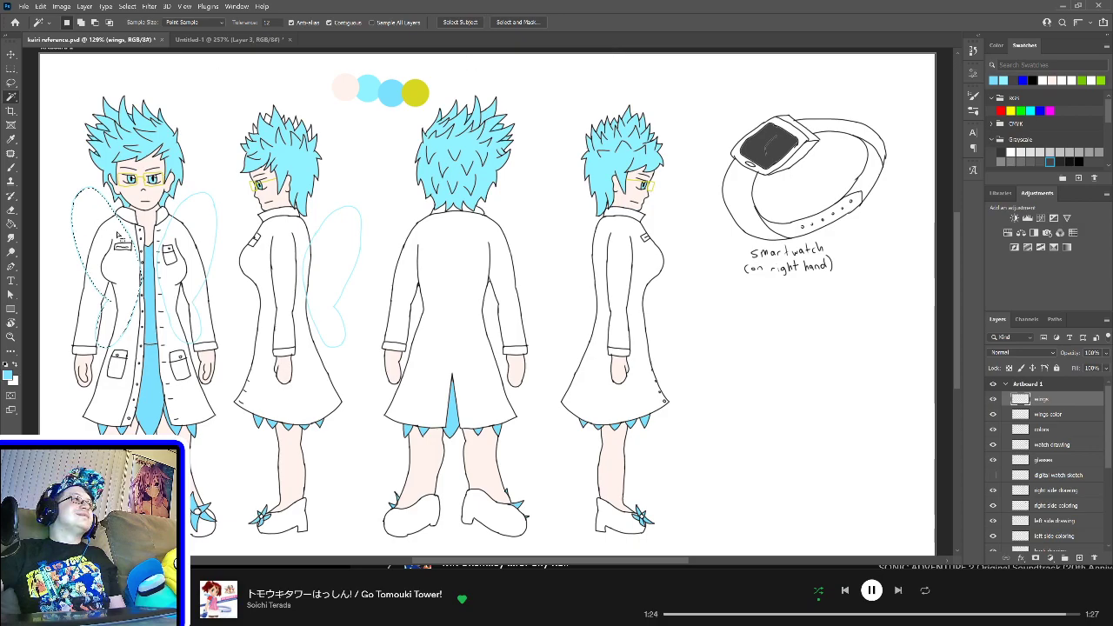
Step: Select the wing interiors by loading the wings layer's pixels, and enlarge the brush
left_click(199, 261, "shift")
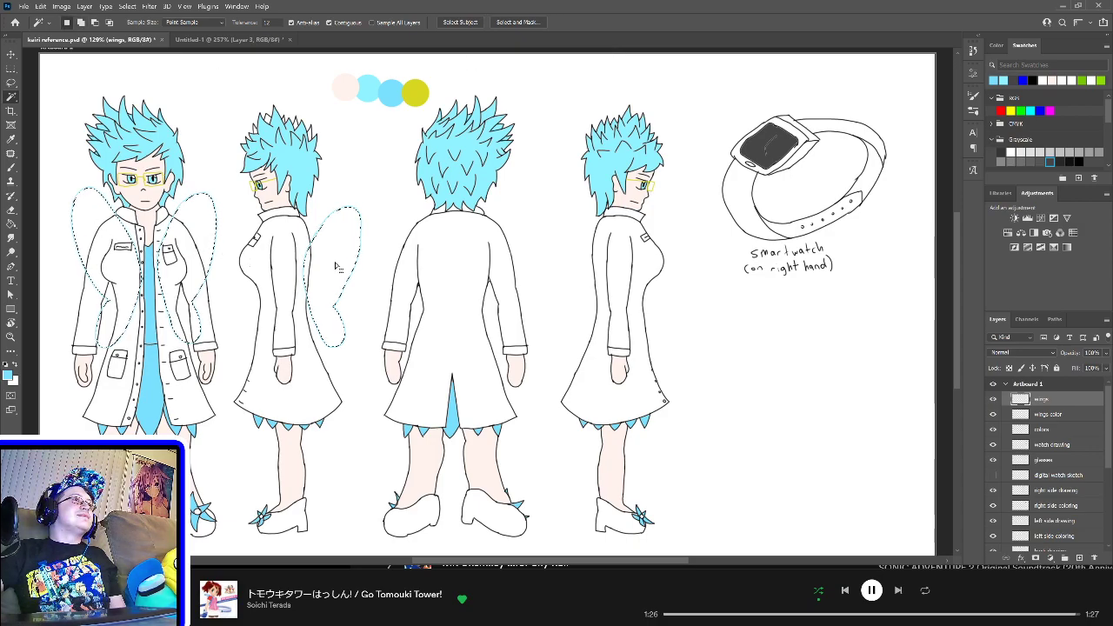
key("b")
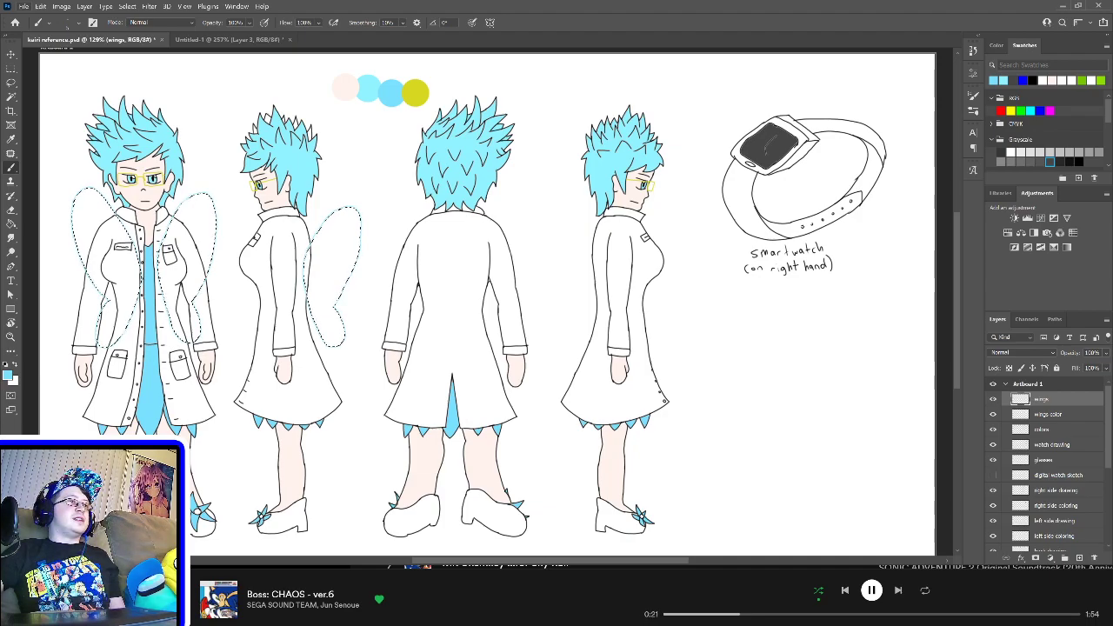
key("ctrl+d")
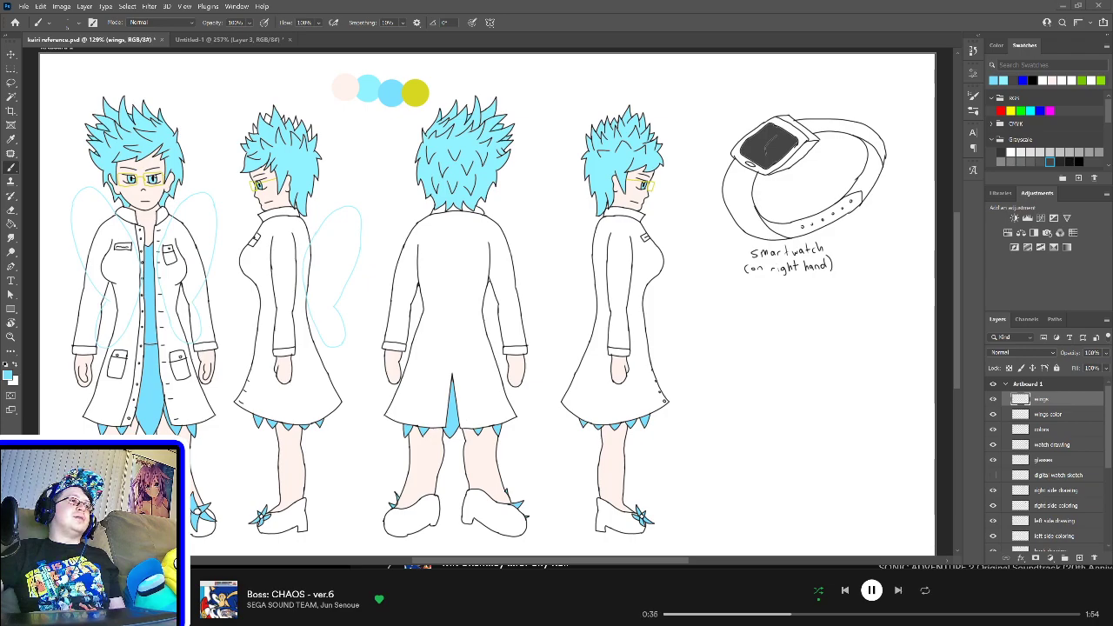
left_click(1020, 399, "ctrl")
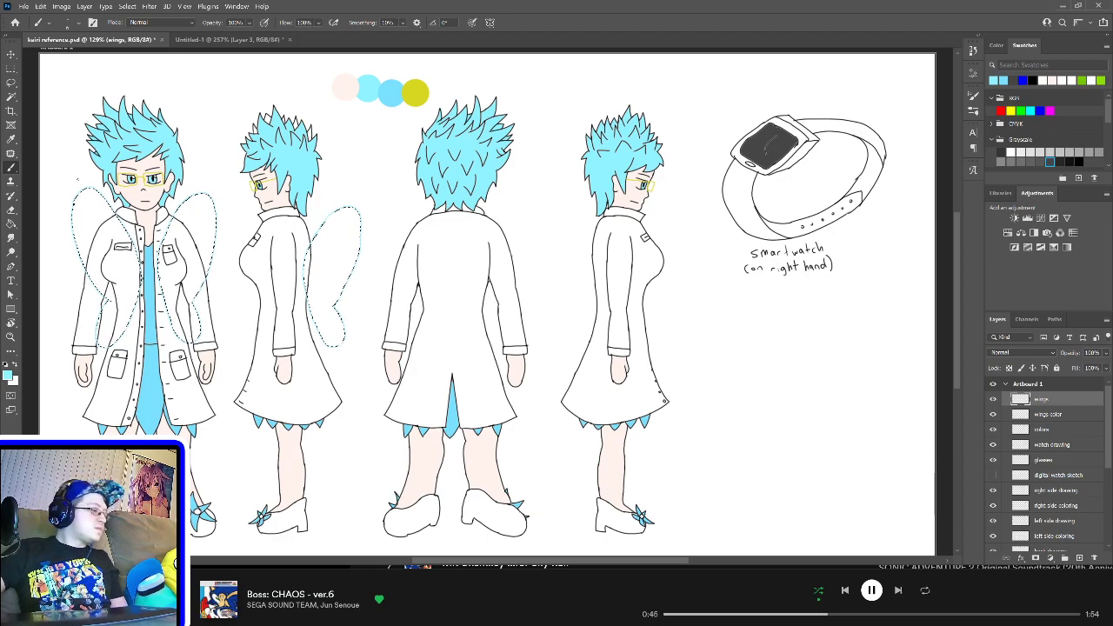
key("bracketright")
key("bracketright")
key("bracketright")
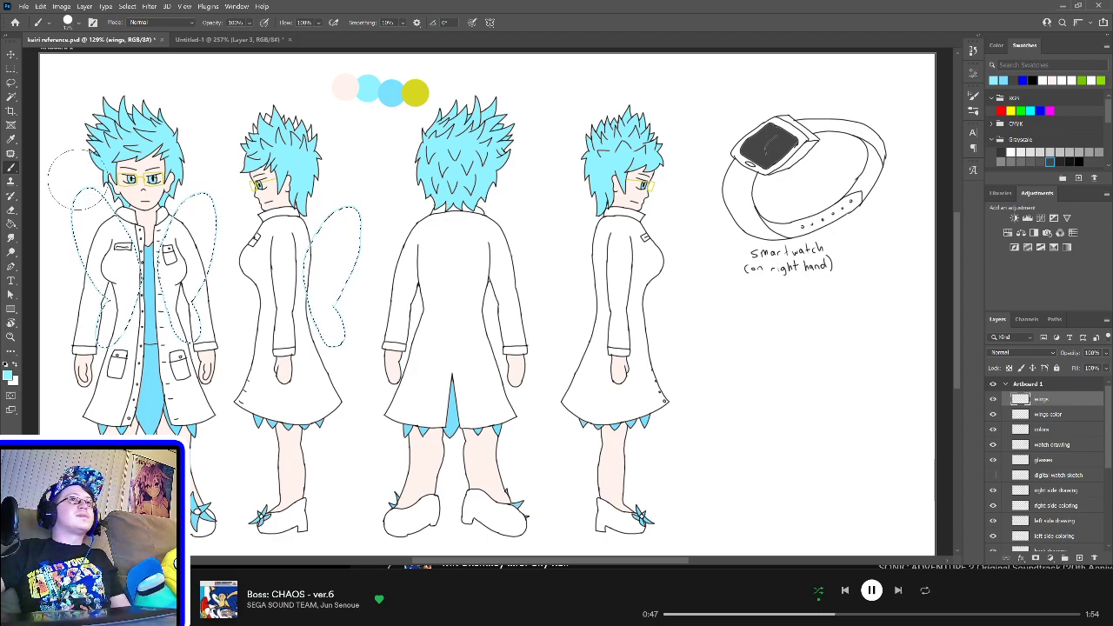
Step: Paint cyan inside the front and side figures' wings on the wings color layer, then deselect
left_click(1052, 415)
mouse_move(104, 226)
left_mouse_down()
mouse_move(98, 287)
mouse_move(119, 318)
mouse_move(191, 248)
left_mouse_up()
left_click_drag(385, 183, 326, 340)
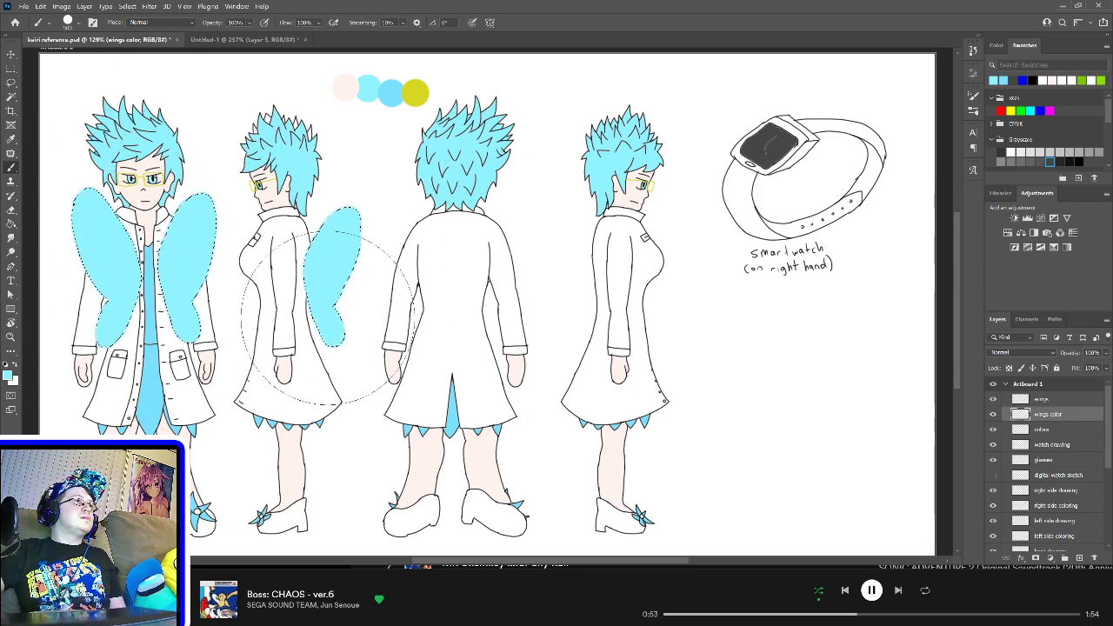
left_click(11, 67)
left_click(68, 79)
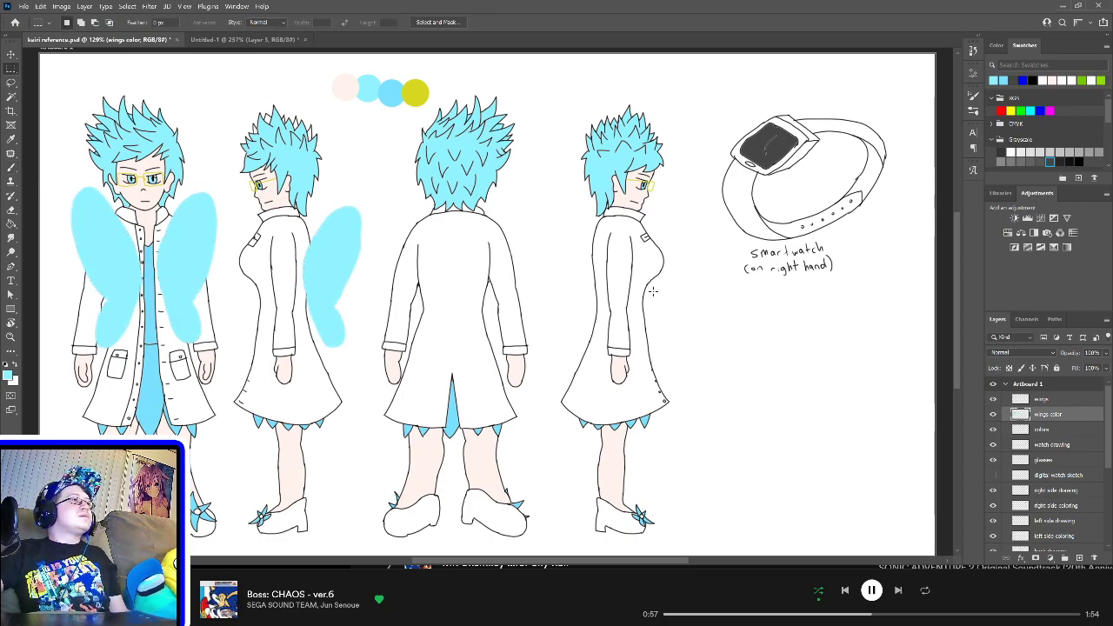
Step: Move the wings and wings color layers below the figure coloring layers
left_click(1057, 400, "shift")
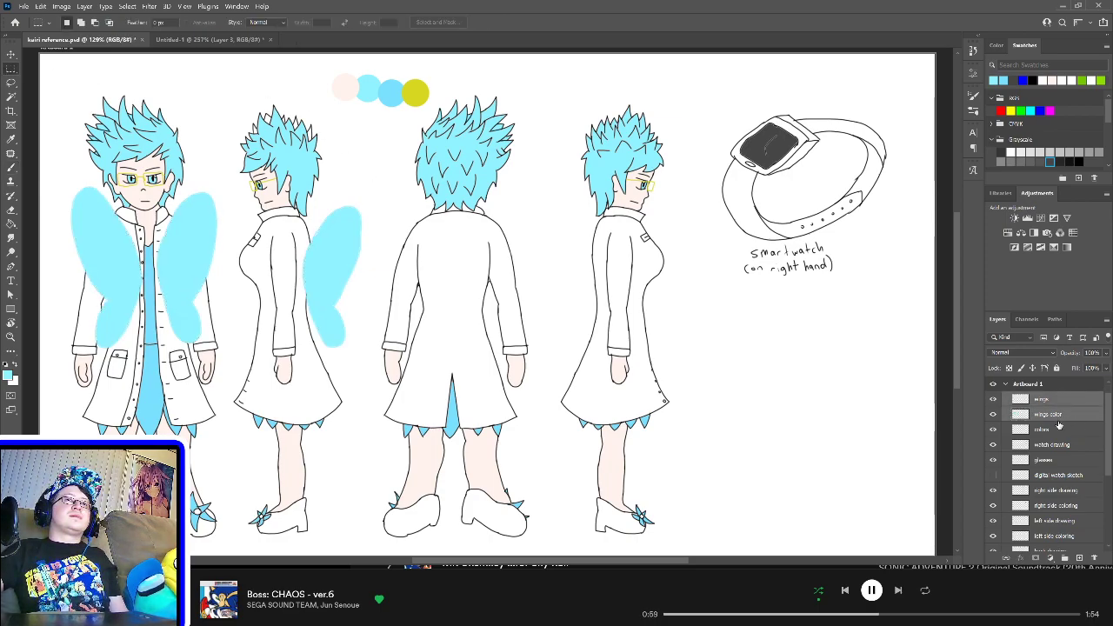
scroll(1057, 401, "down", 1)
left_click_drag(1057, 400, 1065, 510)
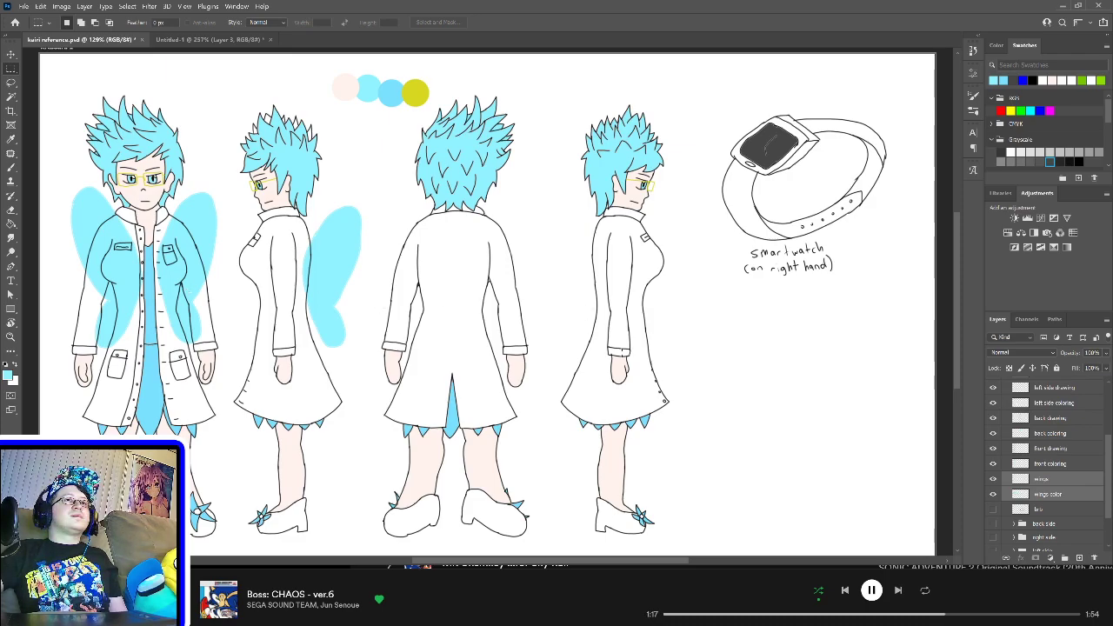
Step: Lower the wings color layer's opacity to 25% so the cyan wings turn pale
left_click(1082, 496)
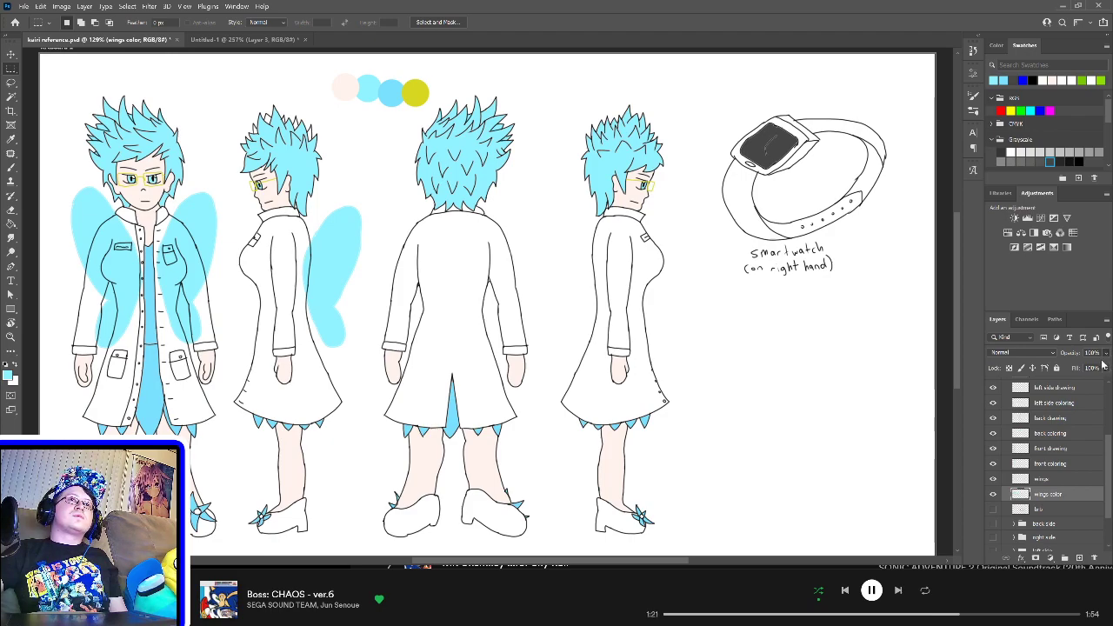
key("4")
key("5")
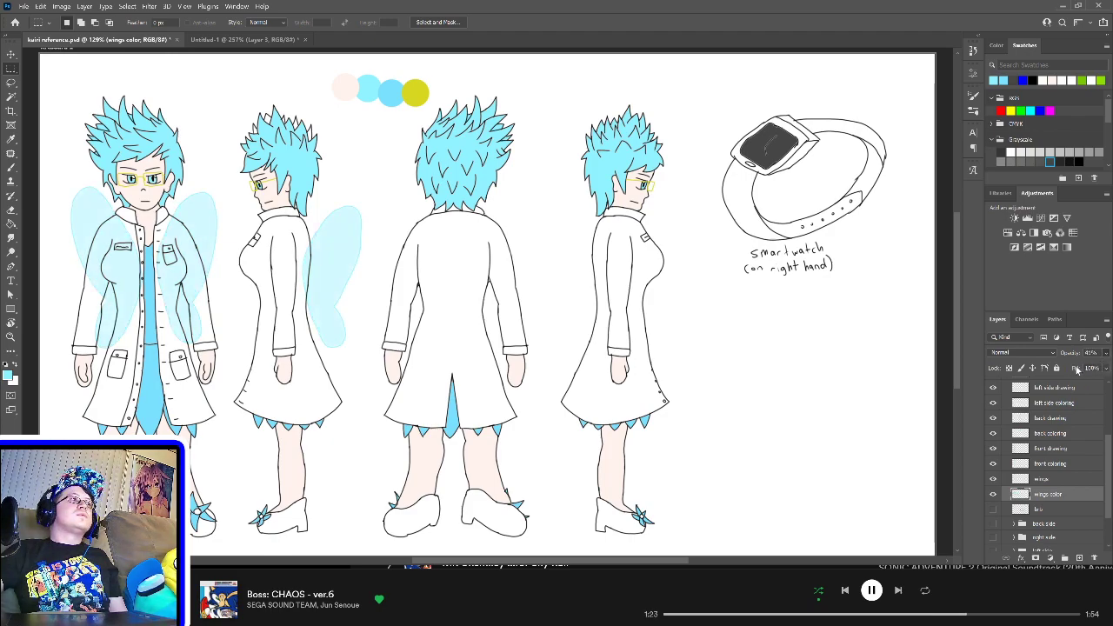
key("2")
key("8")
key("2")
key("7")
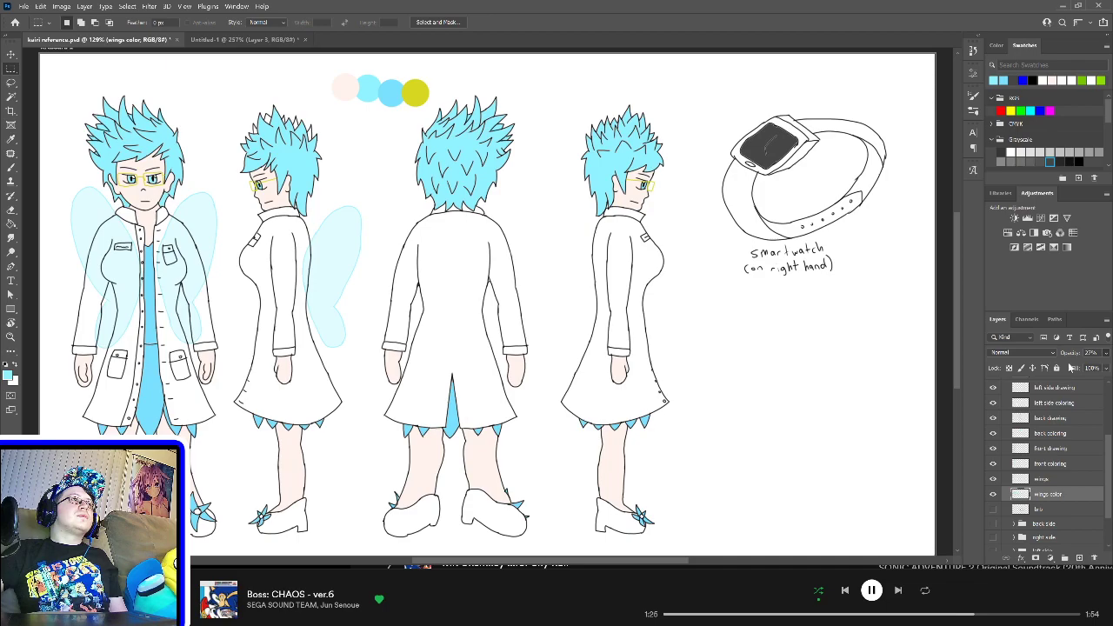
left_click(1091, 353)
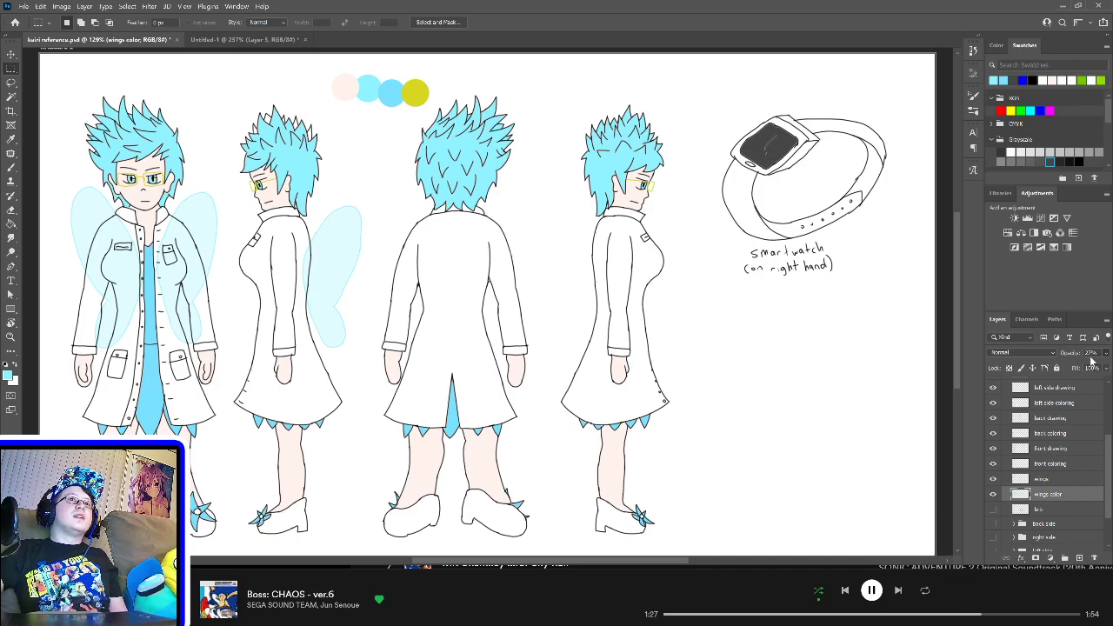
type("28")
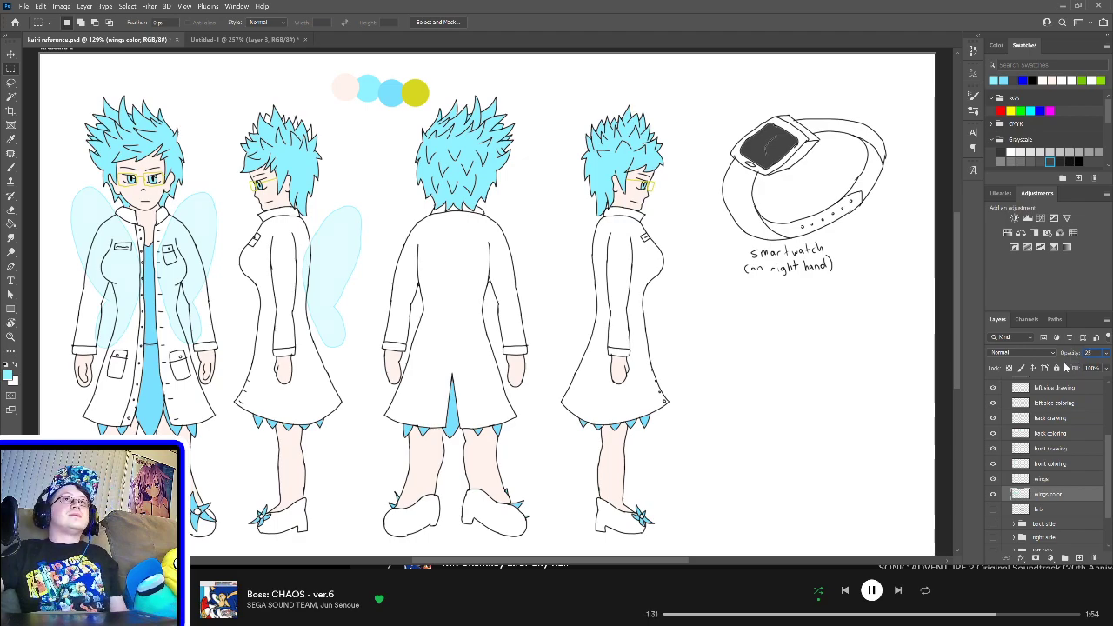
key("Return")
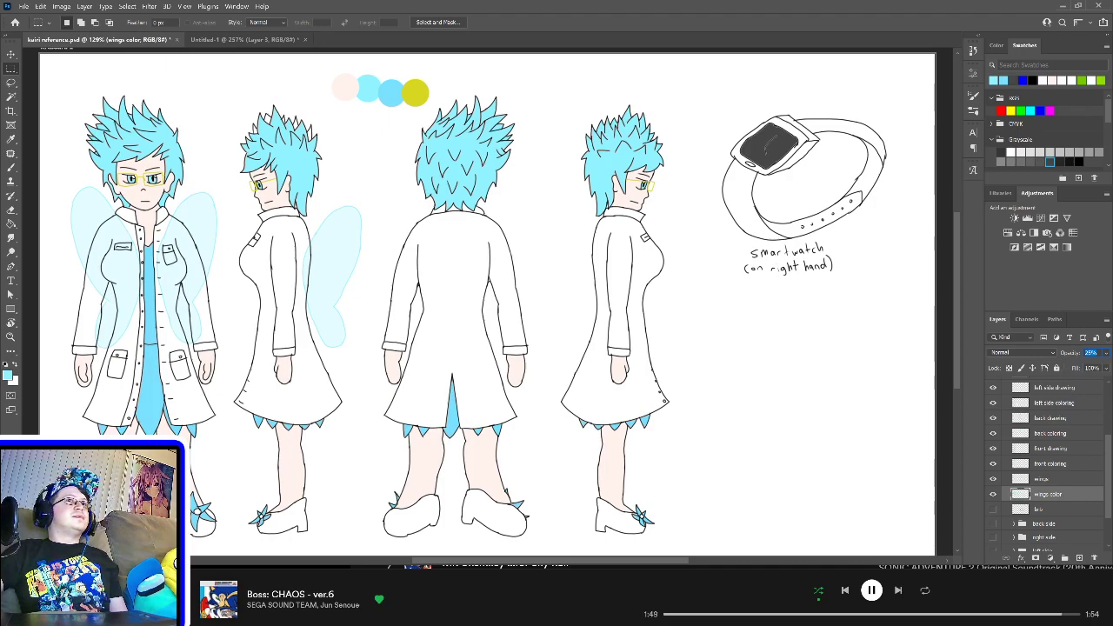
Step: Lasso the side-view figure's wing, cut it, and paste it onto a new Layer 2
left_click(1049, 481)
scroll(1067, 501, "up", 1)
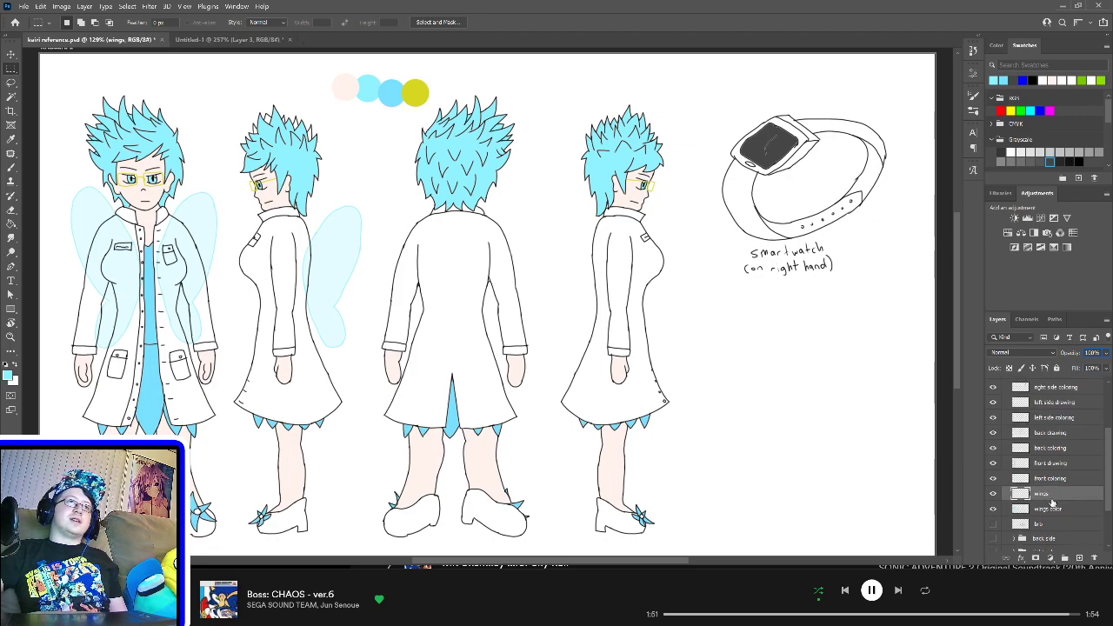
scroll(1063, 507, "up", 1)
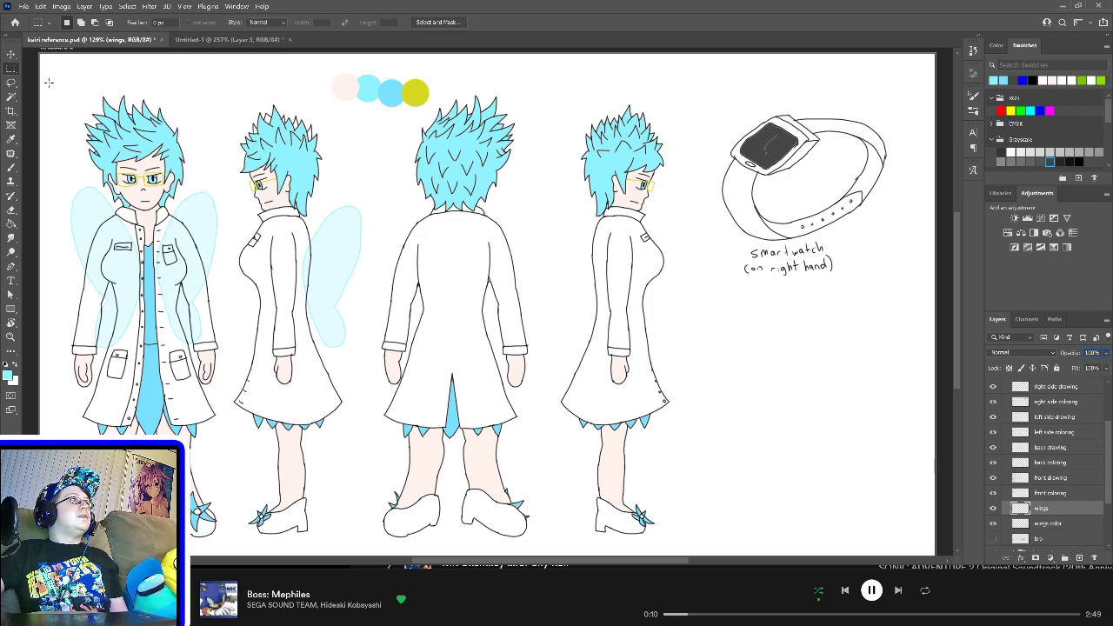
left_click(11, 83)
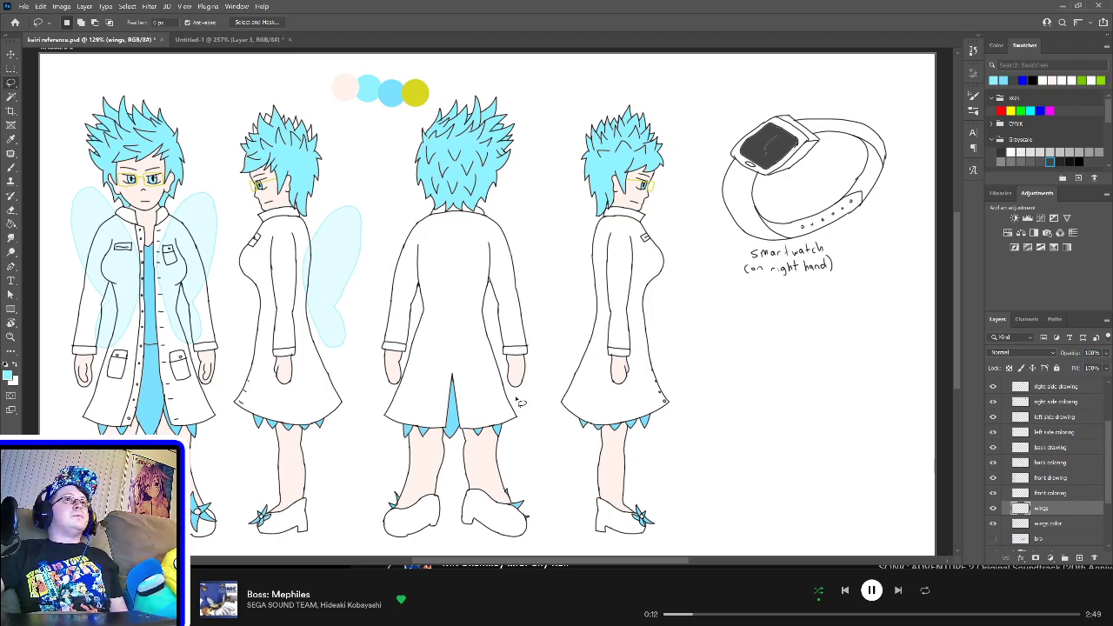
mouse_move(335, 367)
left_mouse_down()
mouse_move(295, 340)
mouse_move(281, 315)
mouse_move(286, 233)
mouse_move(343, 185)
mouse_move(383, 209)
mouse_move(390, 304)
mouse_move(376, 334)
left_mouse_up()
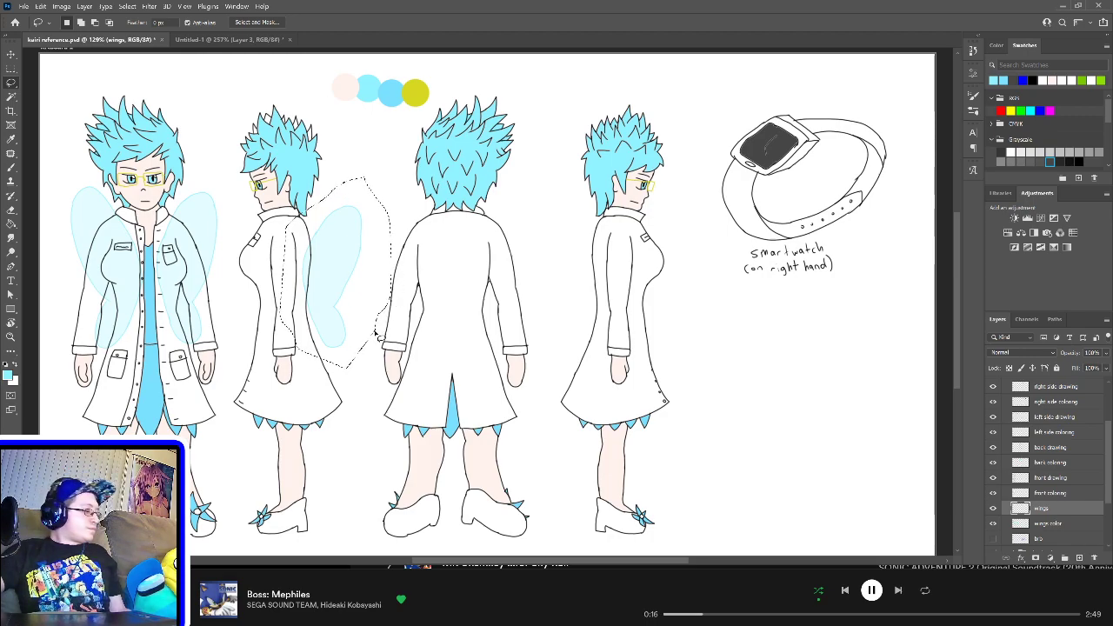
key("ctrl+x")
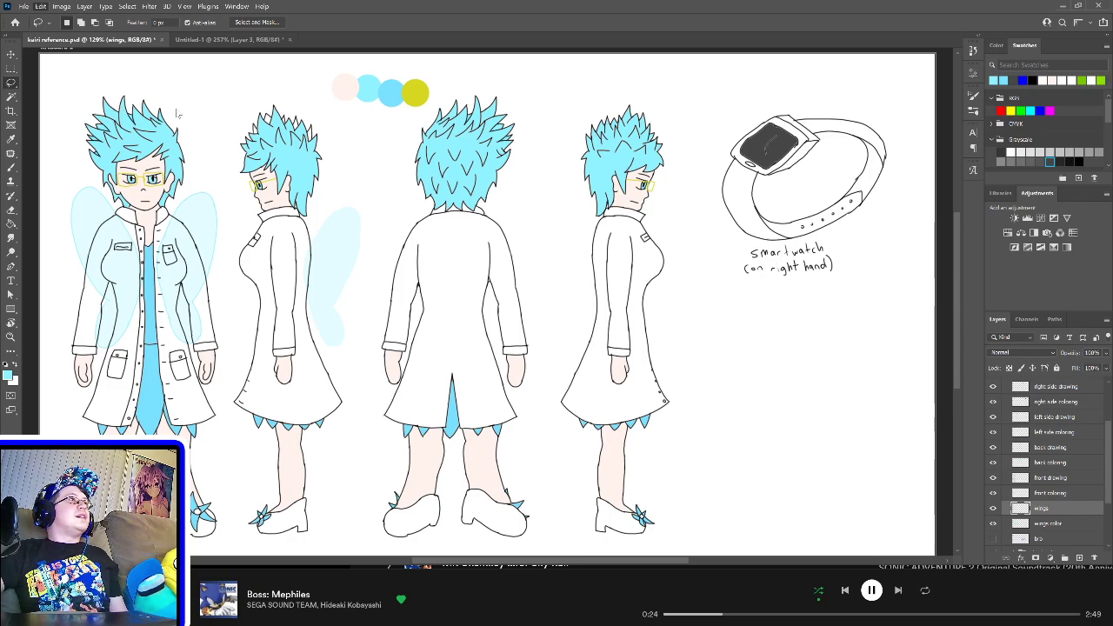
key("ctrl+j")
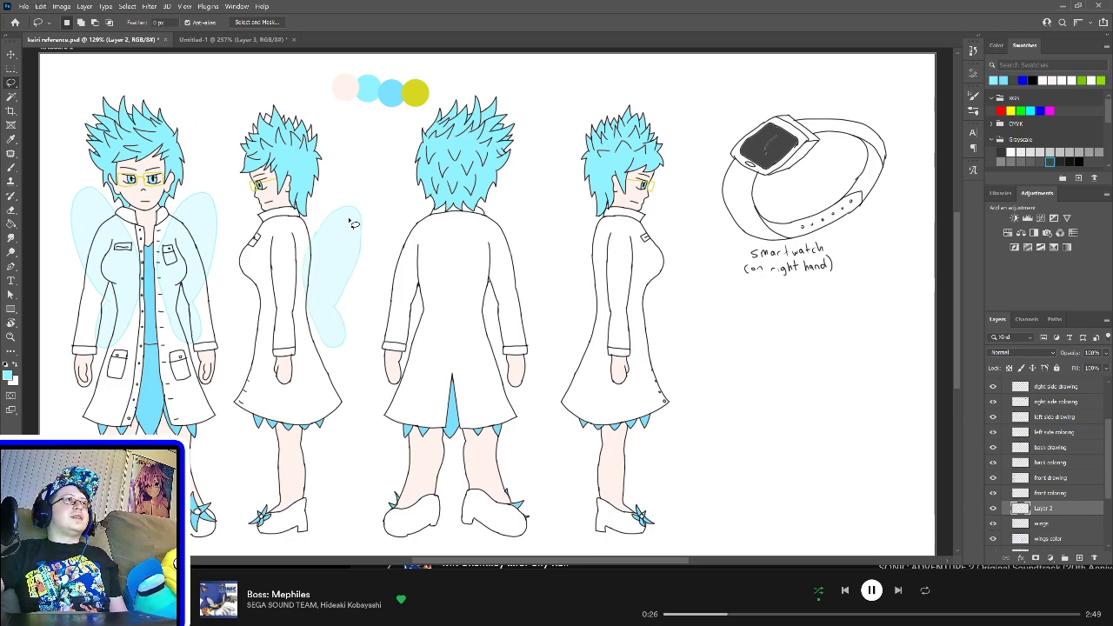
Step: Restack Layer 2 between the right side drawing and right side coloring layers
key("v")
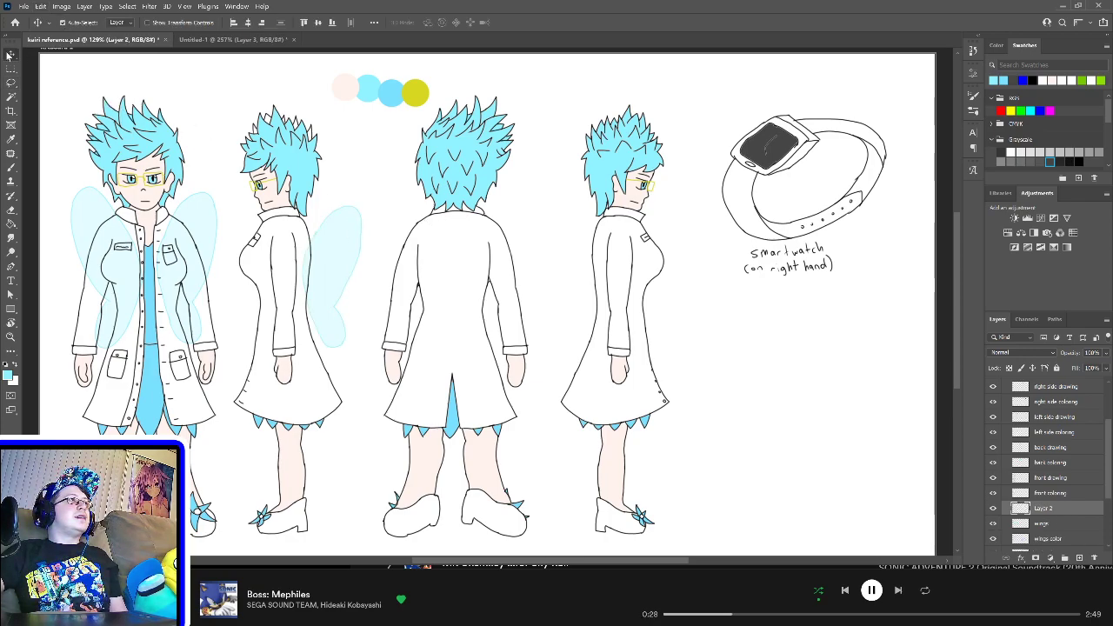
left_click_drag(1070, 515, 1052, 401)
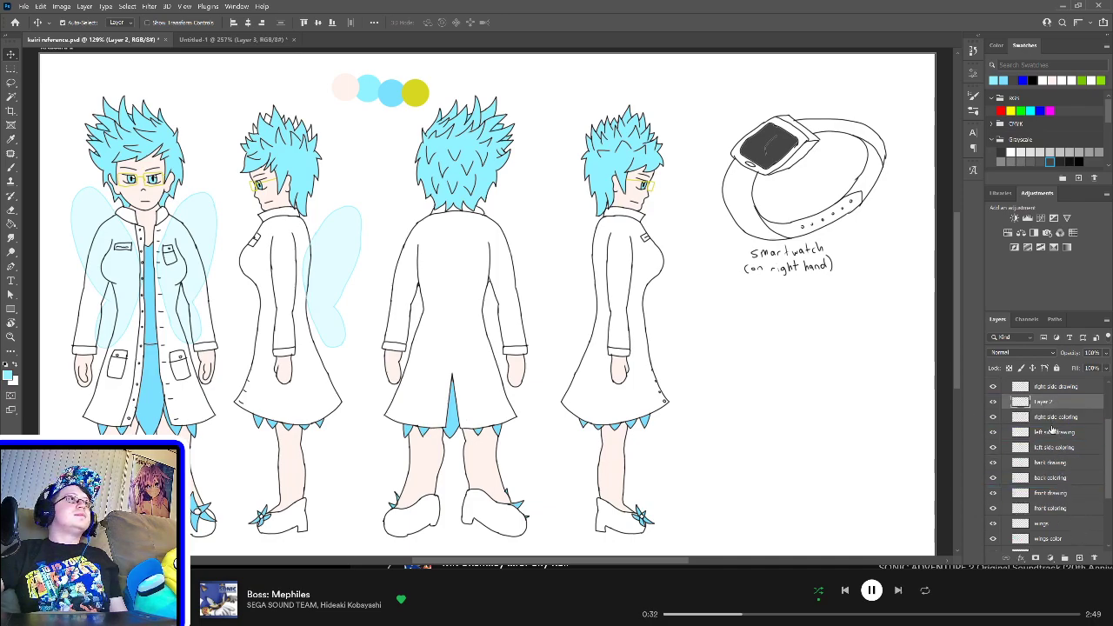
scroll(1053, 430, "up", 1)
scroll(1062, 456, "up", 2)
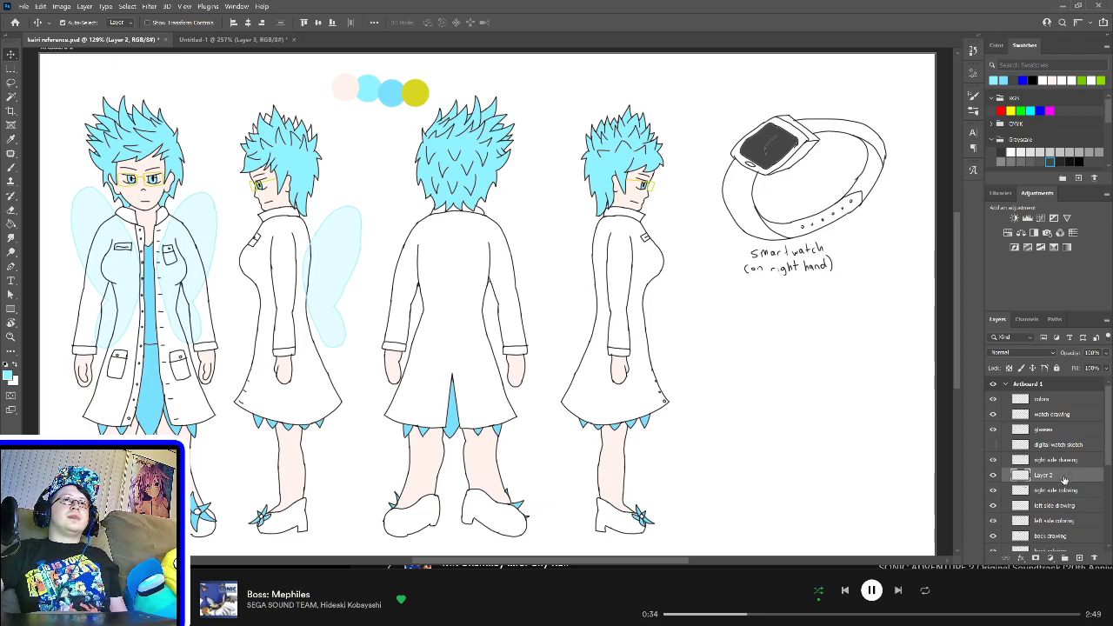
Step: Drag Layer 2 up directly beneath glasses, above the digital watch sketch layer
left_click_drag(1067, 478, 1065, 437)
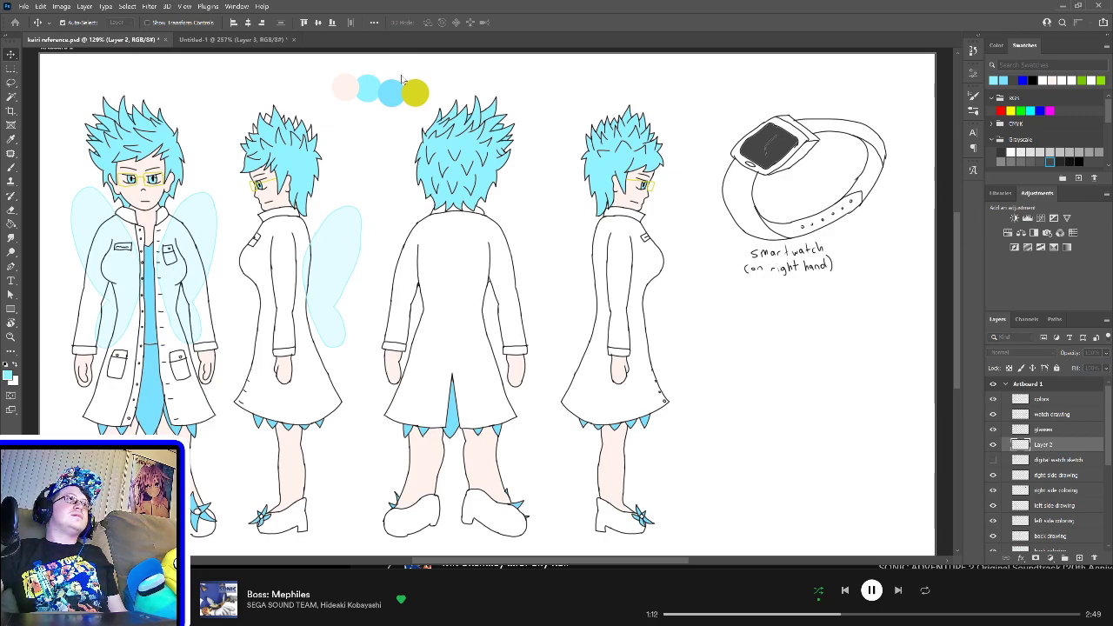
Step: Duplicate Layer 2 and position the wing copy behind the far-right side-view figure
key("ctrl+j")
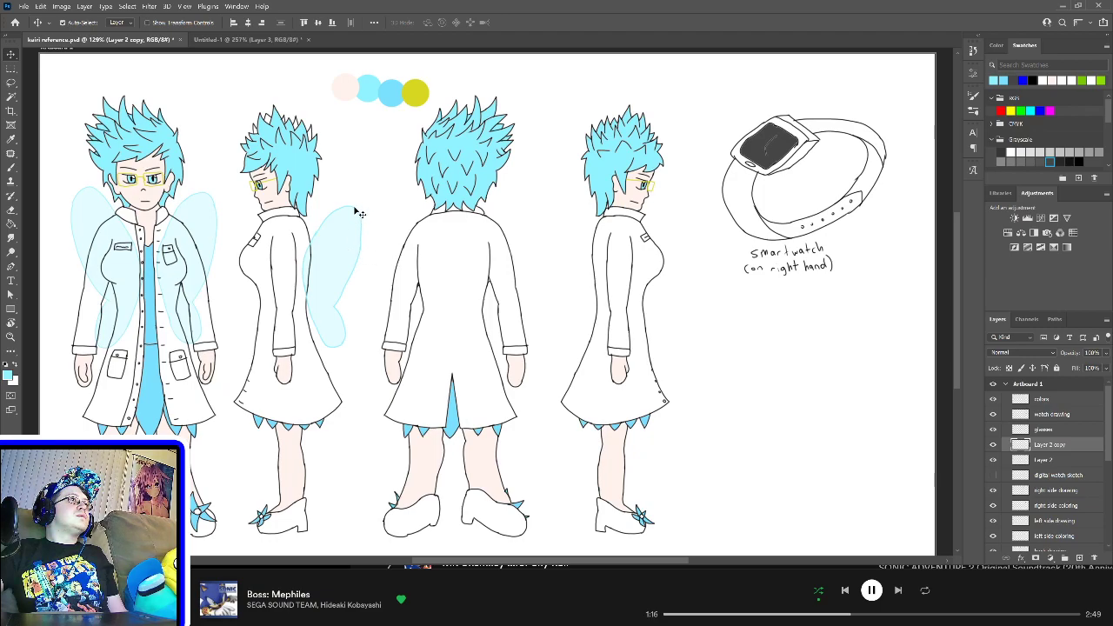
left_click_drag(356, 213, 605, 226)
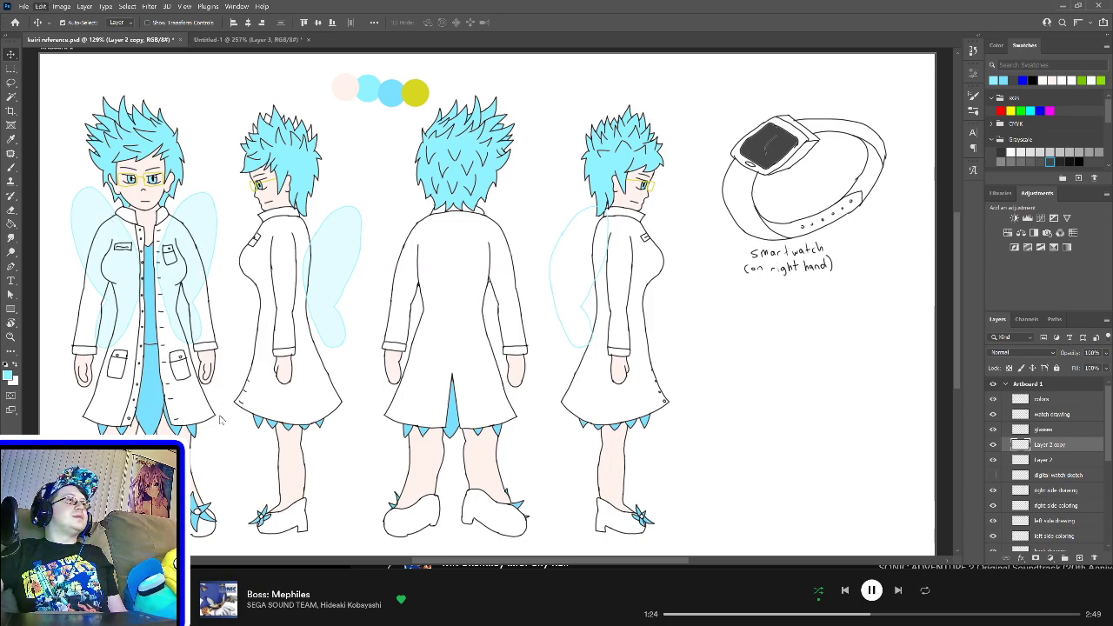
key("ctrl+z")
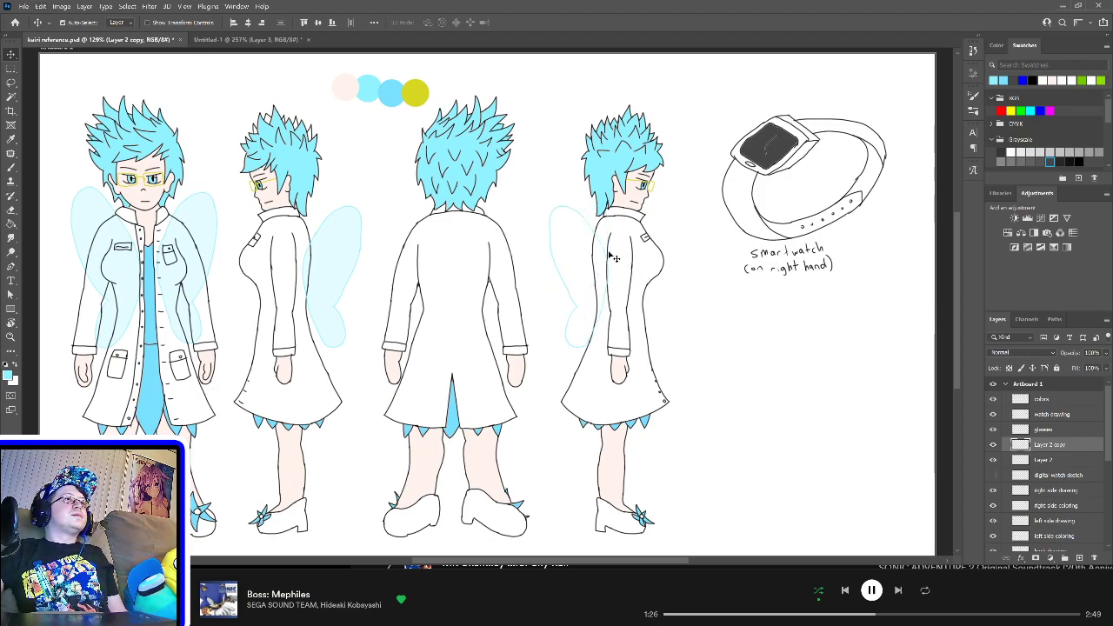
left_click(589, 221, "shift")
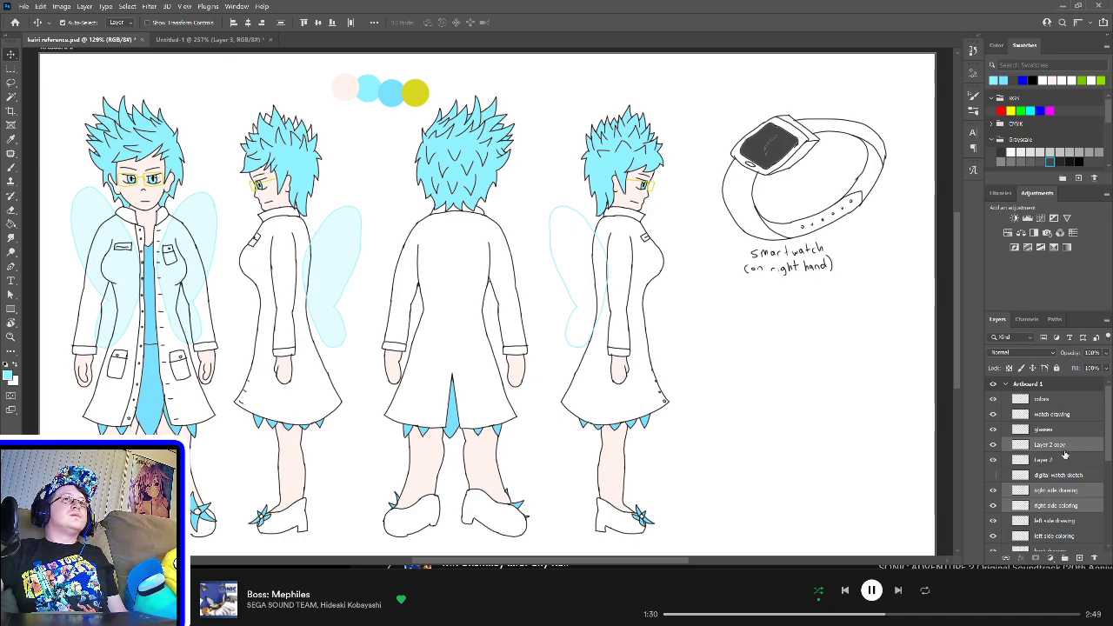
left_click(1073, 448)
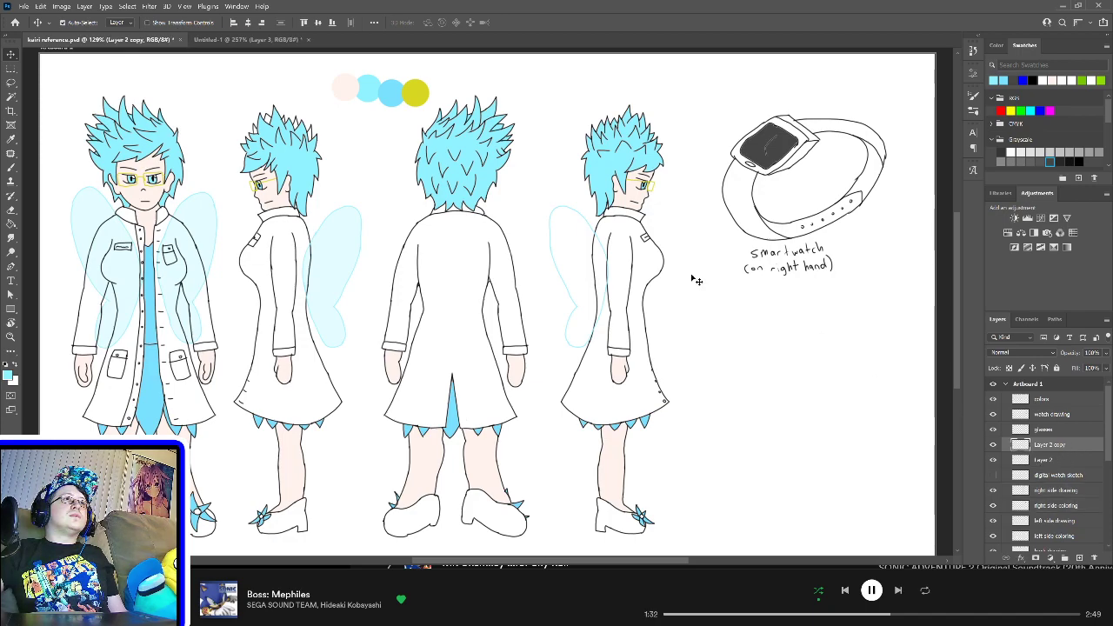
left_click_drag(565, 209, 560, 205)
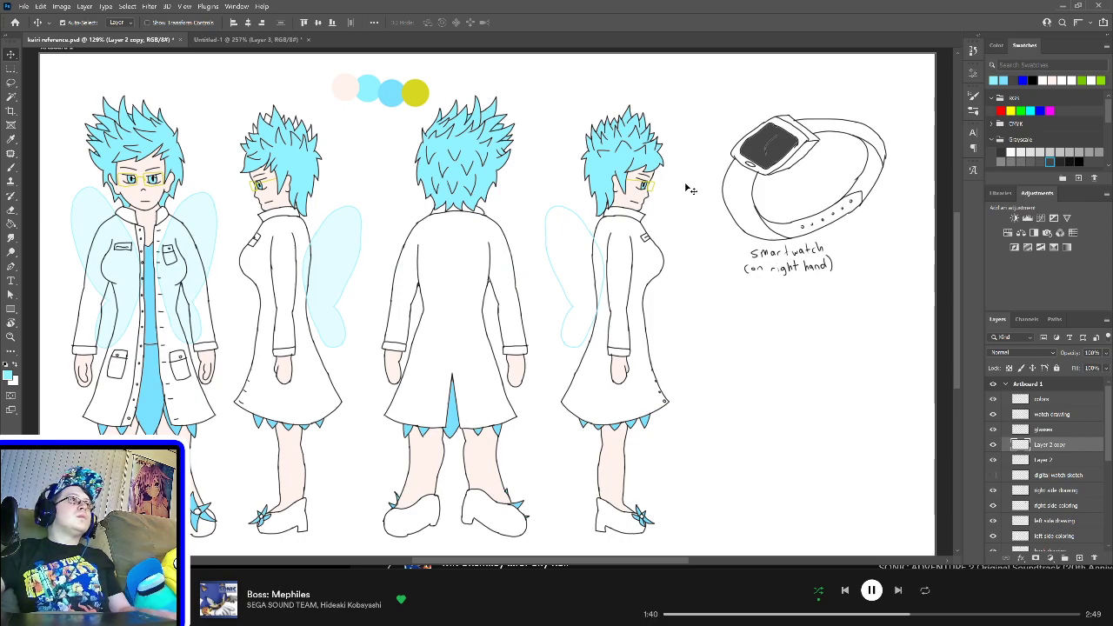
key("Left")
key("Left")
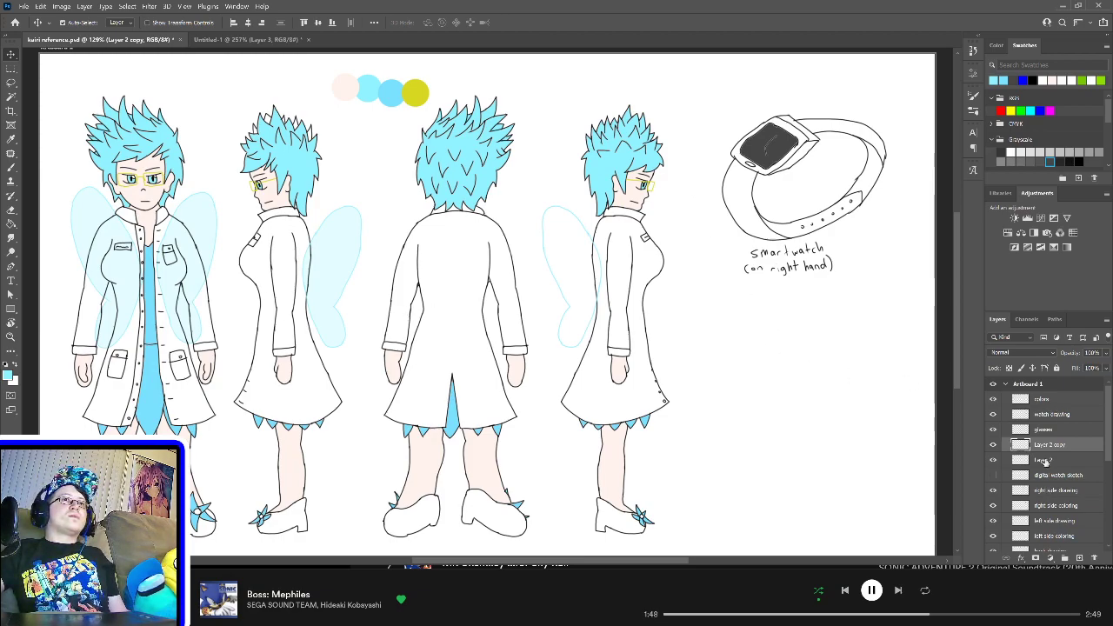
Step: Duplicate the wings and wing color layers and arrange the copies behind the back-view figure
scroll(1053, 470, "down", 5)
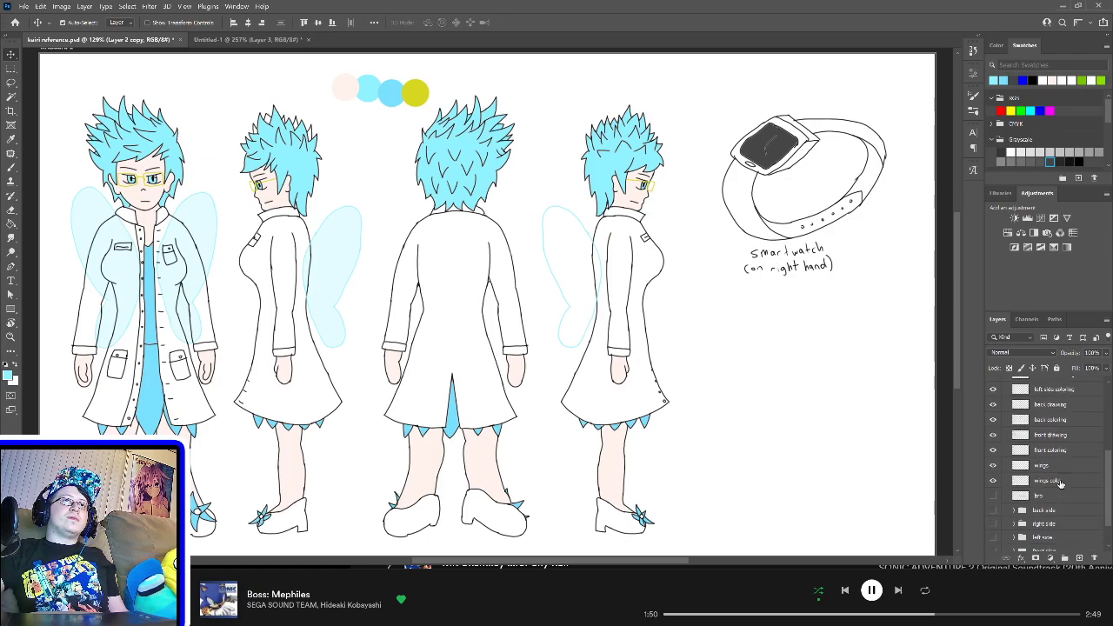
left_click(1041, 467)
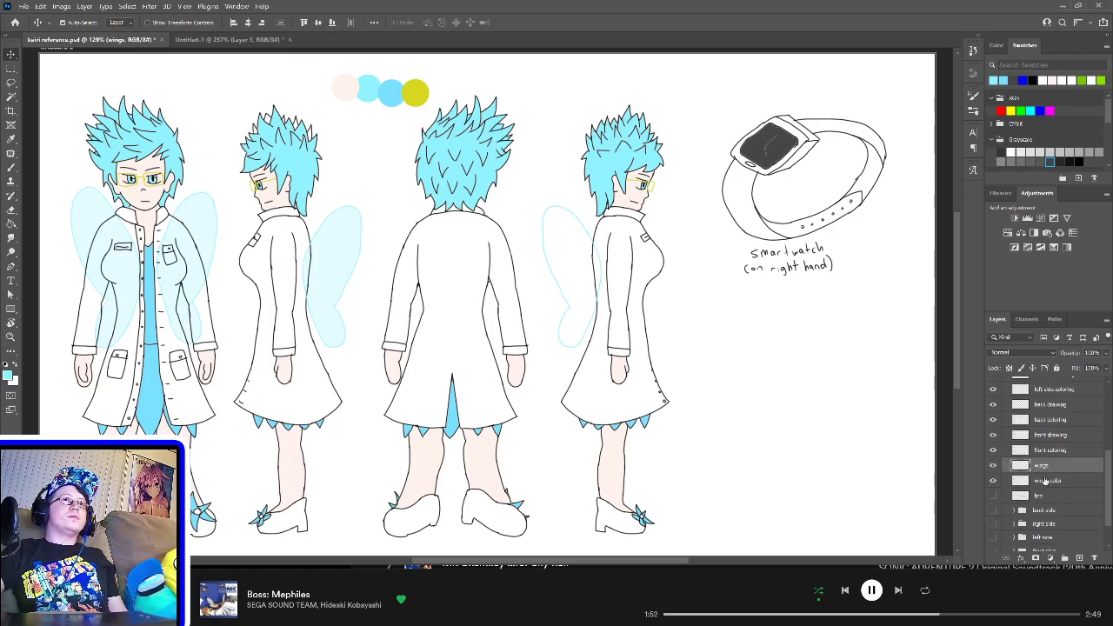
left_click(1046, 481, "shift")
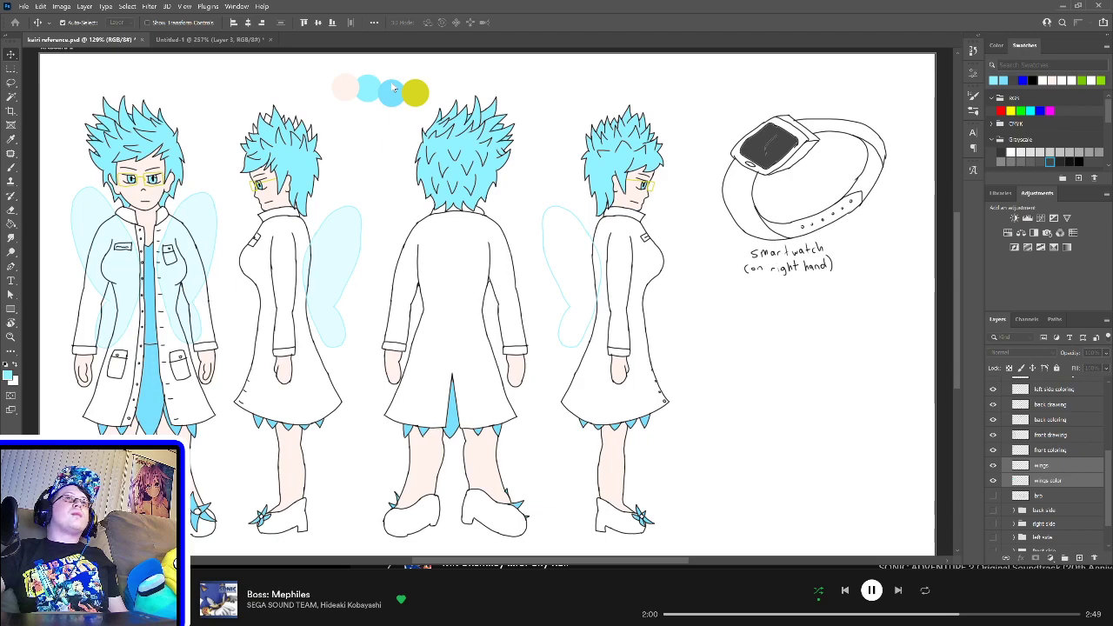
key("ctrl+j")
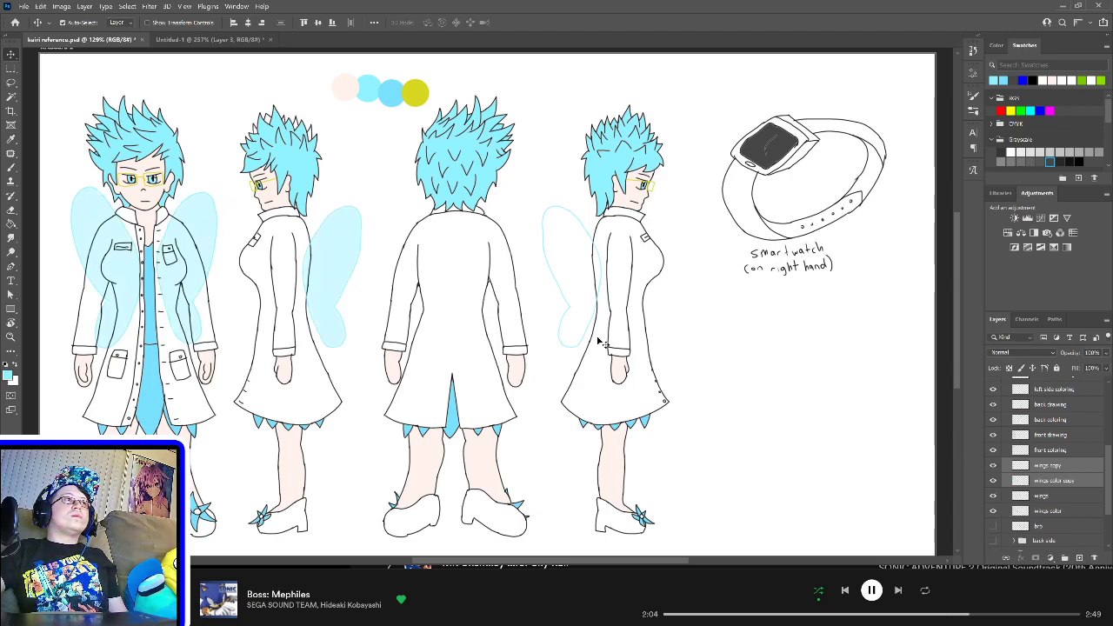
left_click_drag(197, 224, 504, 229)
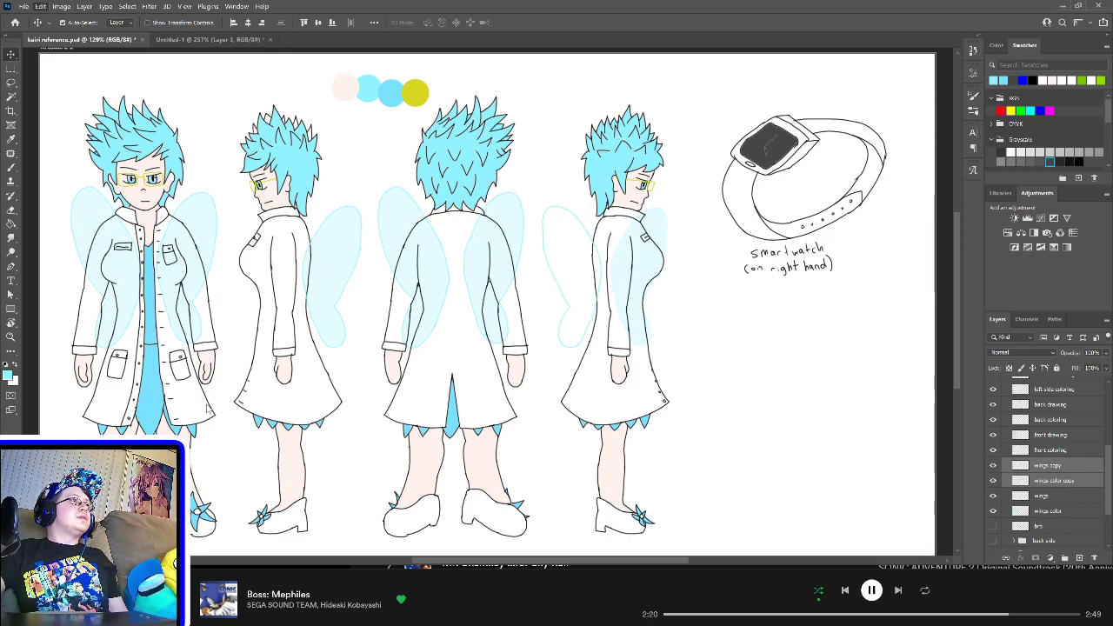
left_click_drag(418, 281, 479, 281)
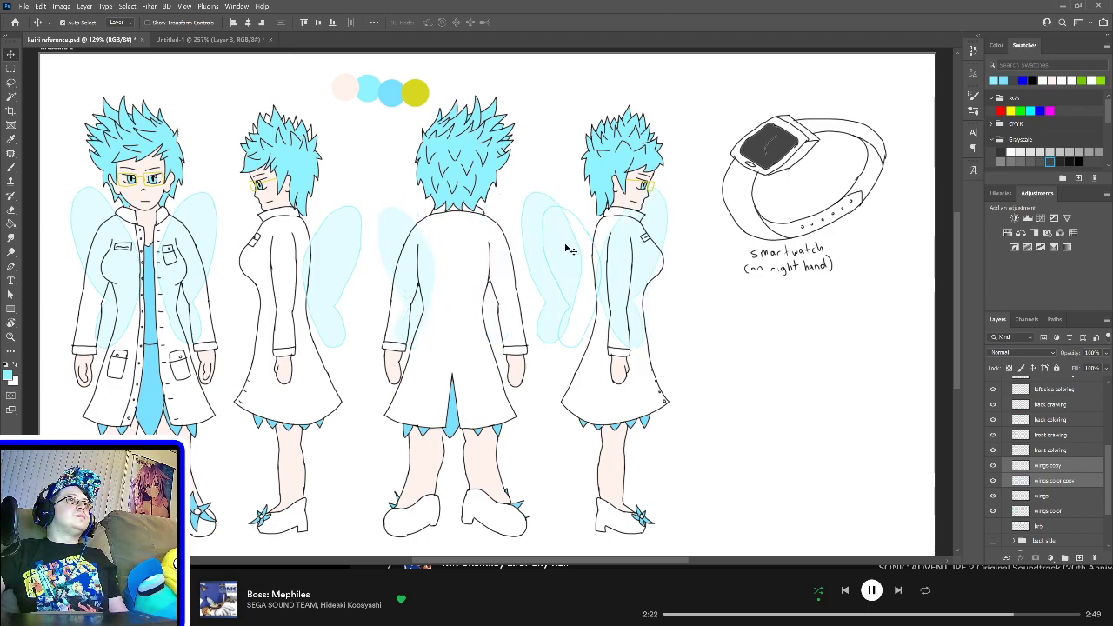
left_click_drag(566, 249, 429, 238)
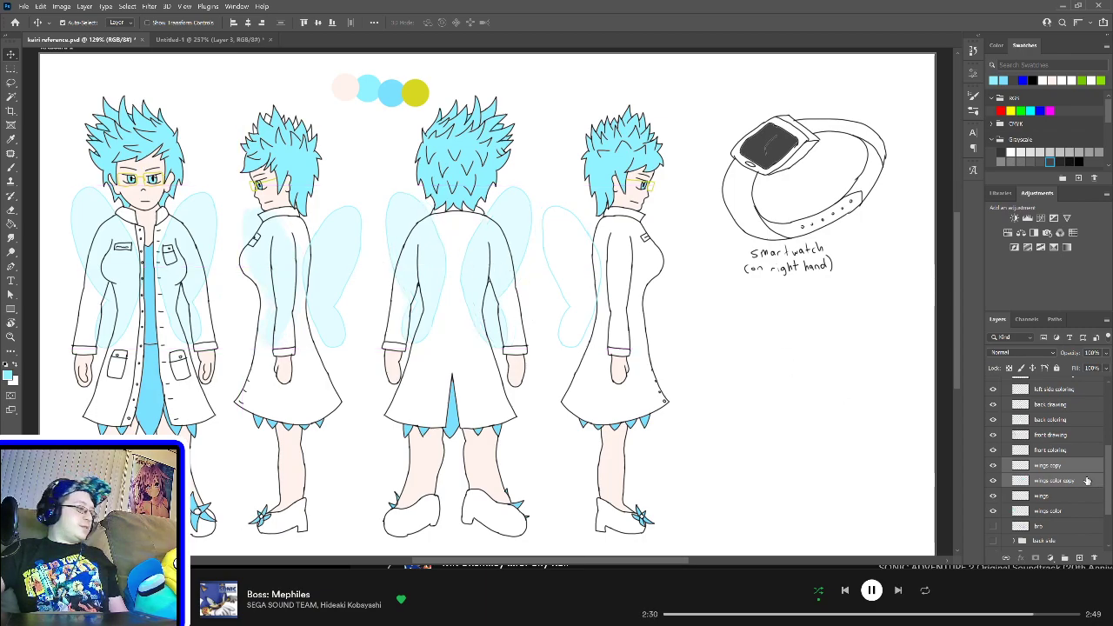
Step: Erase the copied wing colour fill around the side-view figure on the wing colour layer
key("w")
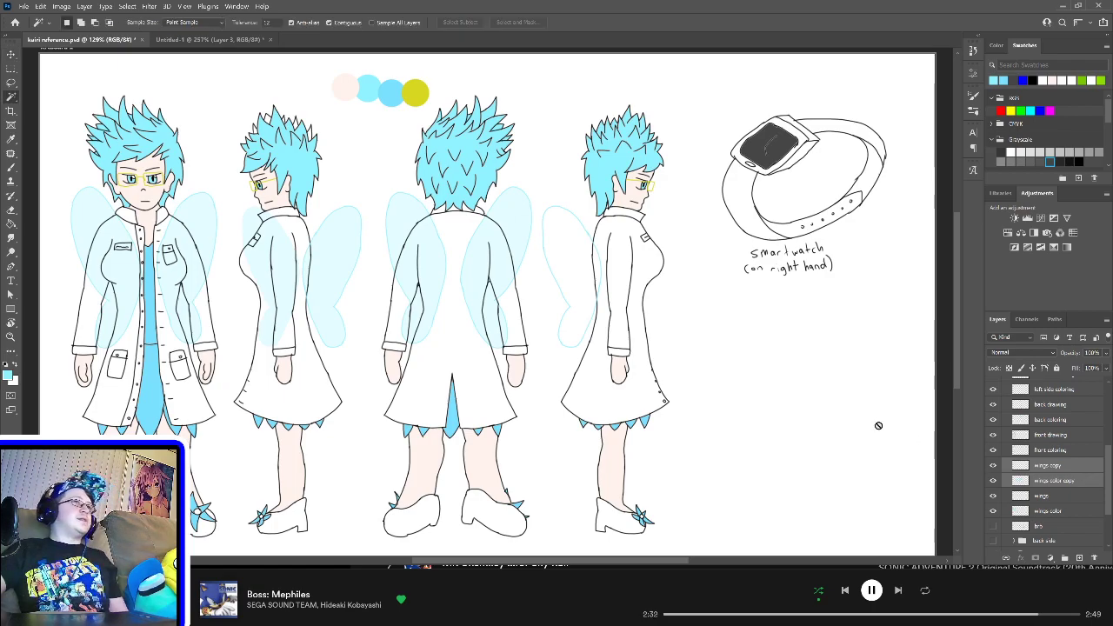
left_click(1045, 482)
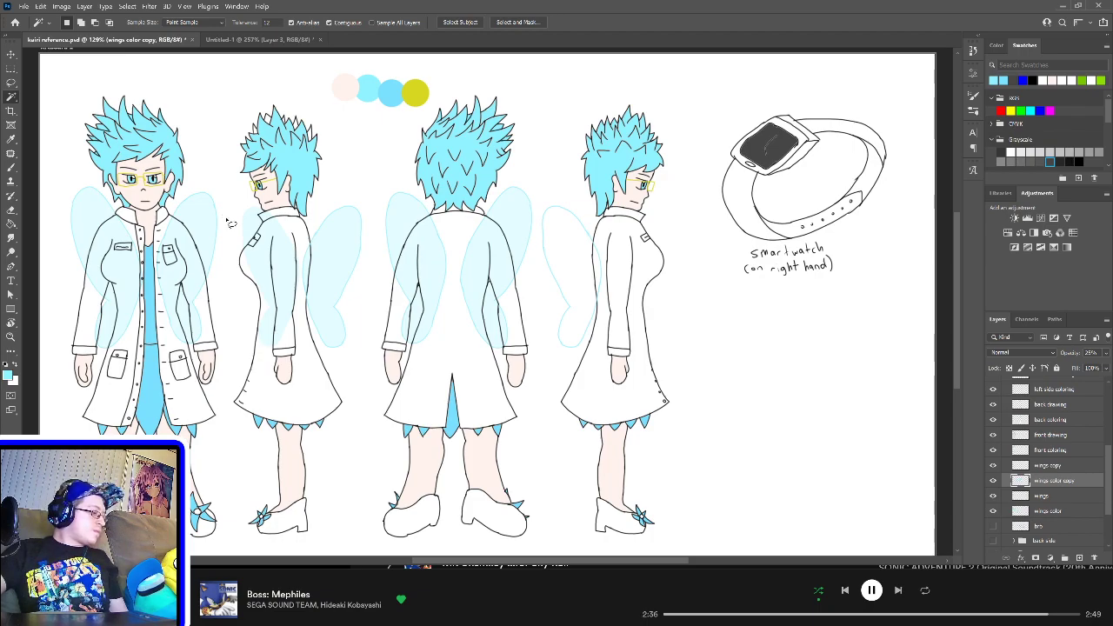
key("l")
mouse_move(224, 222)
left_mouse_down()
mouse_move(320, 223)
mouse_move(327, 350)
mouse_move(277, 367)
mouse_move(230, 304)
left_mouse_up()
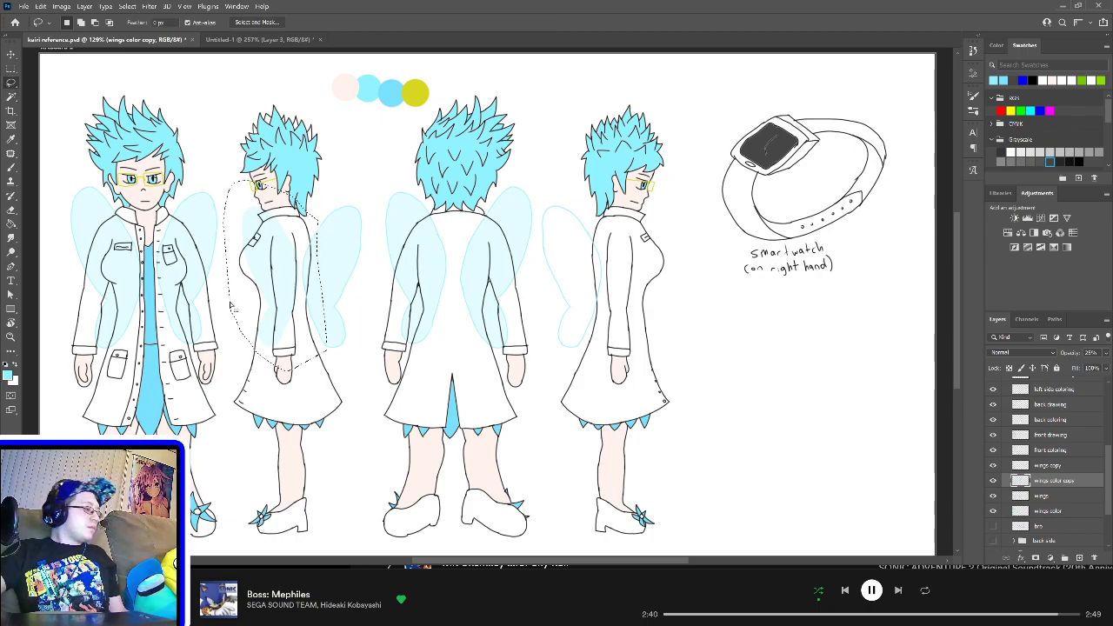
key("Delete")
key("ctrl+d")
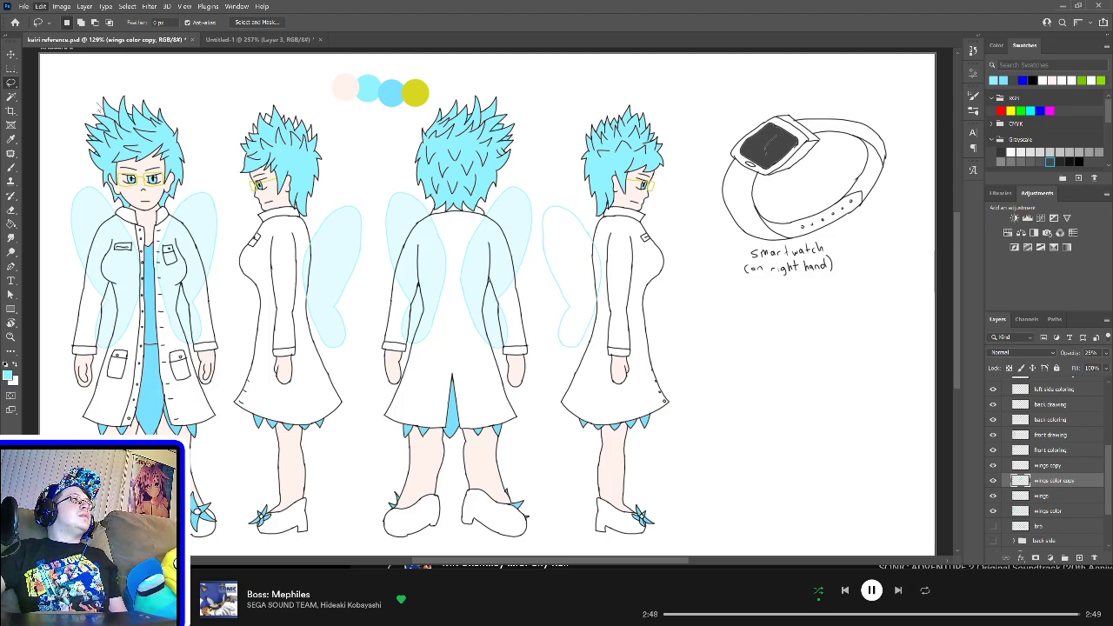
Step: Paste the blue wing shape as Layer 3 behind the right side-view figure at 25% opacity
key("ctrl+v")
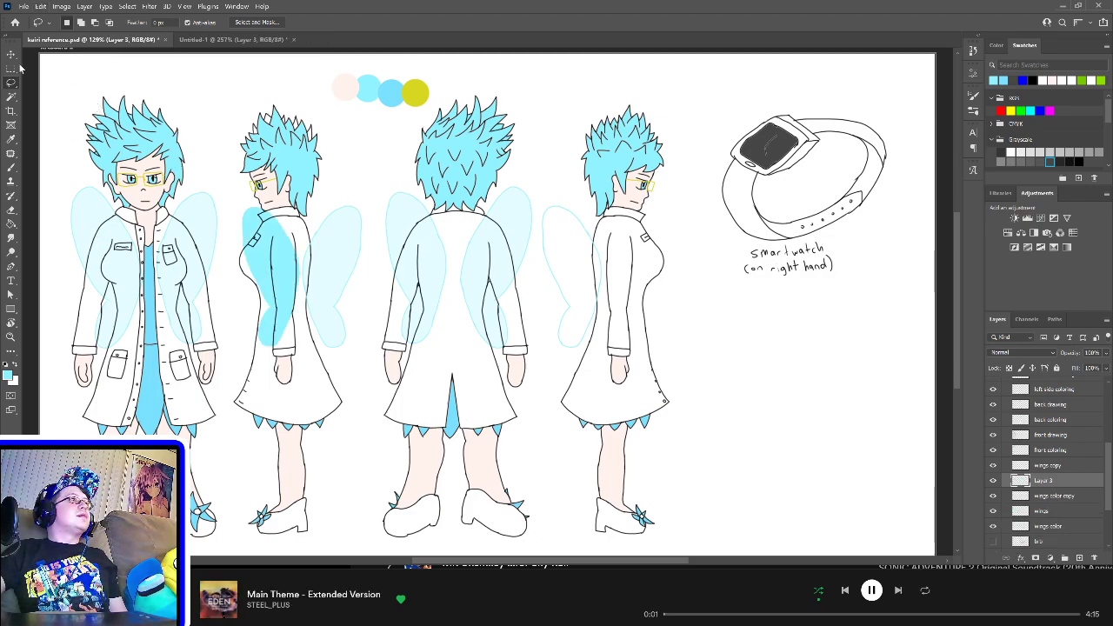
left_click(11, 56)
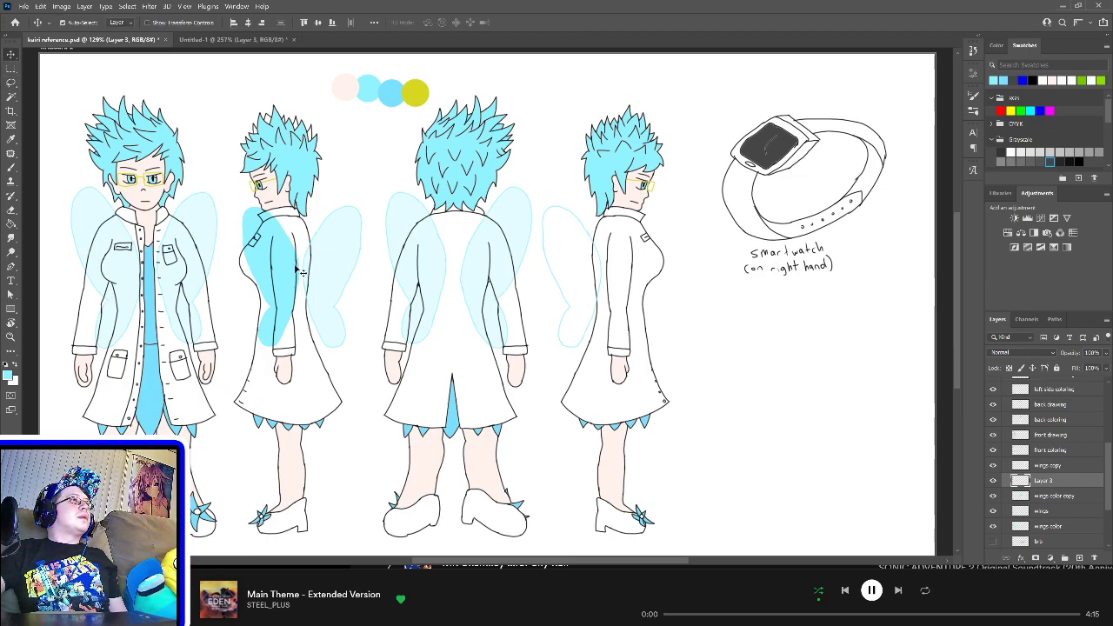
left_click_drag(292, 274, 587, 296)
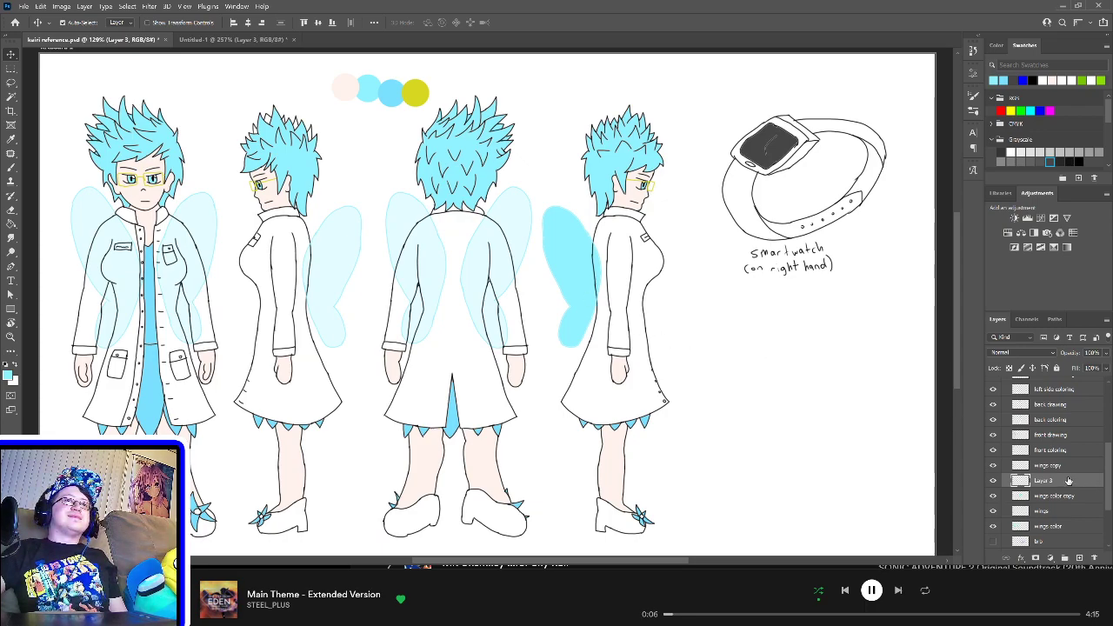
left_click(1096, 354)
type("20")
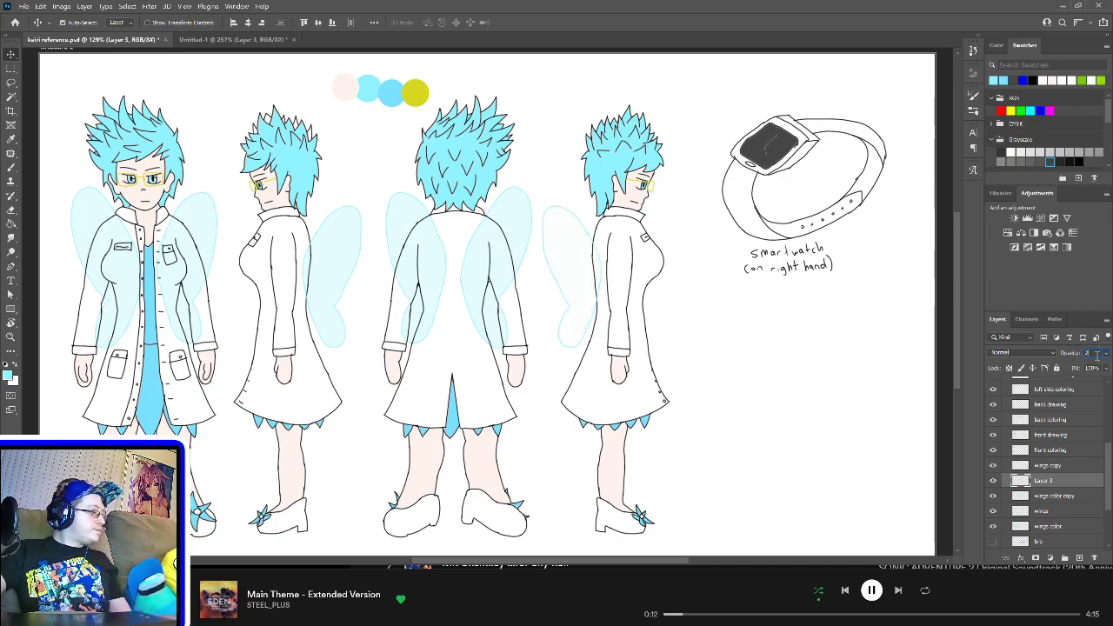
type("5")
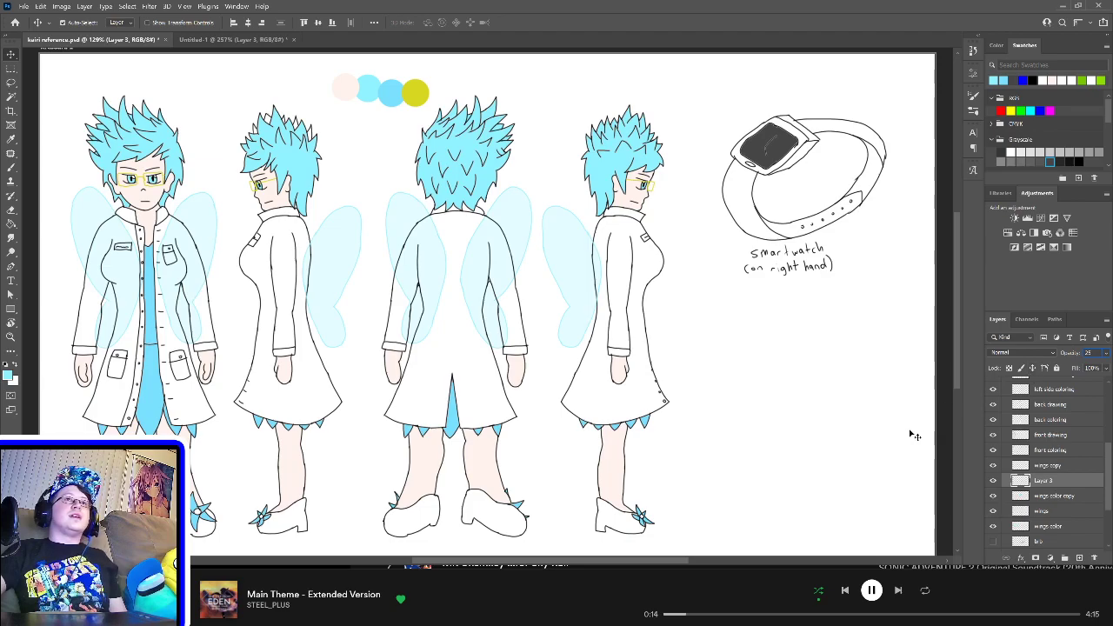
Step: Confirm the wing's 25% opacity and save the reference file
left_click(12, 68)
left_click(12, 54)
key("ctrl+s")
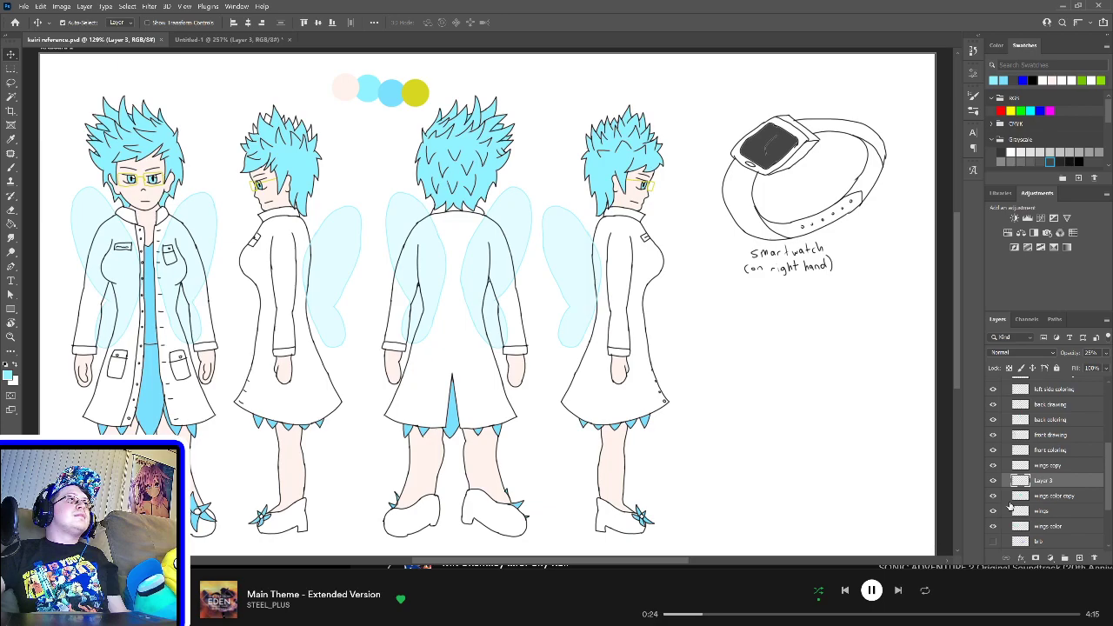
Step: Select the wings copy layer and toggle Layer 3's visibility to check its wing
scroll(1052, 487, "up", 1)
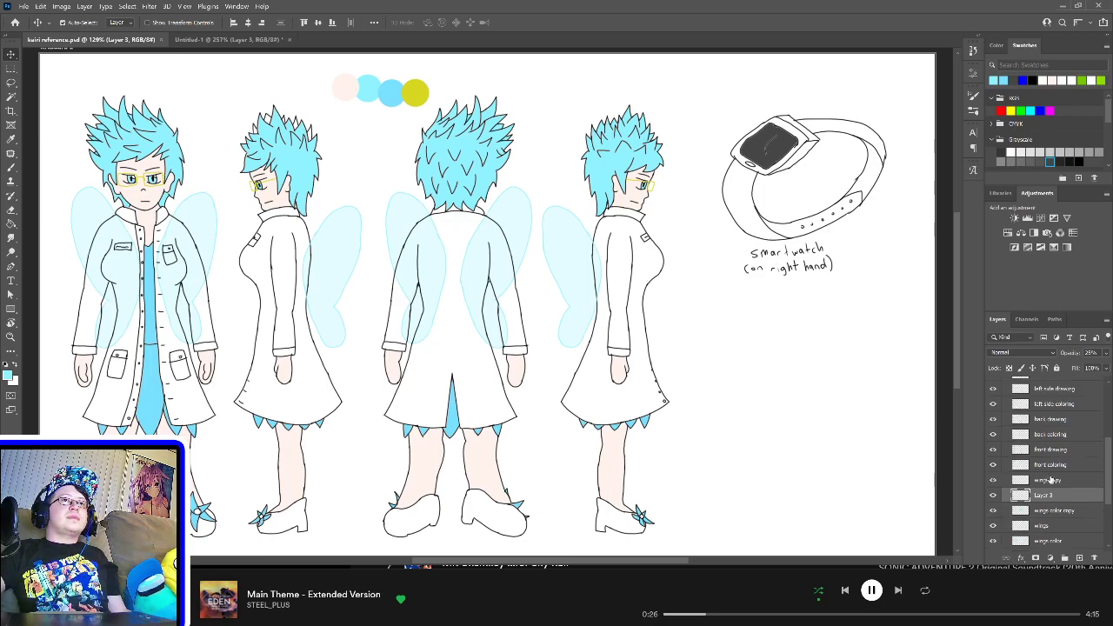
left_click(1051, 481)
scroll(1066, 510, "up", 1)
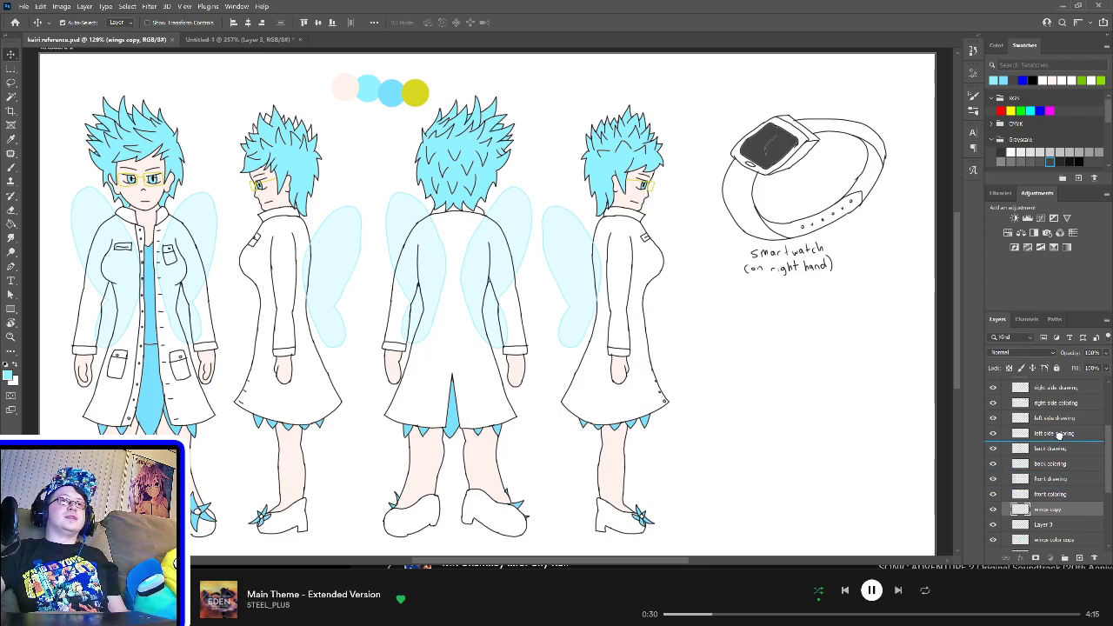
scroll(1059, 512, "up", 2)
left_click_drag(1061, 535, 1063, 514)
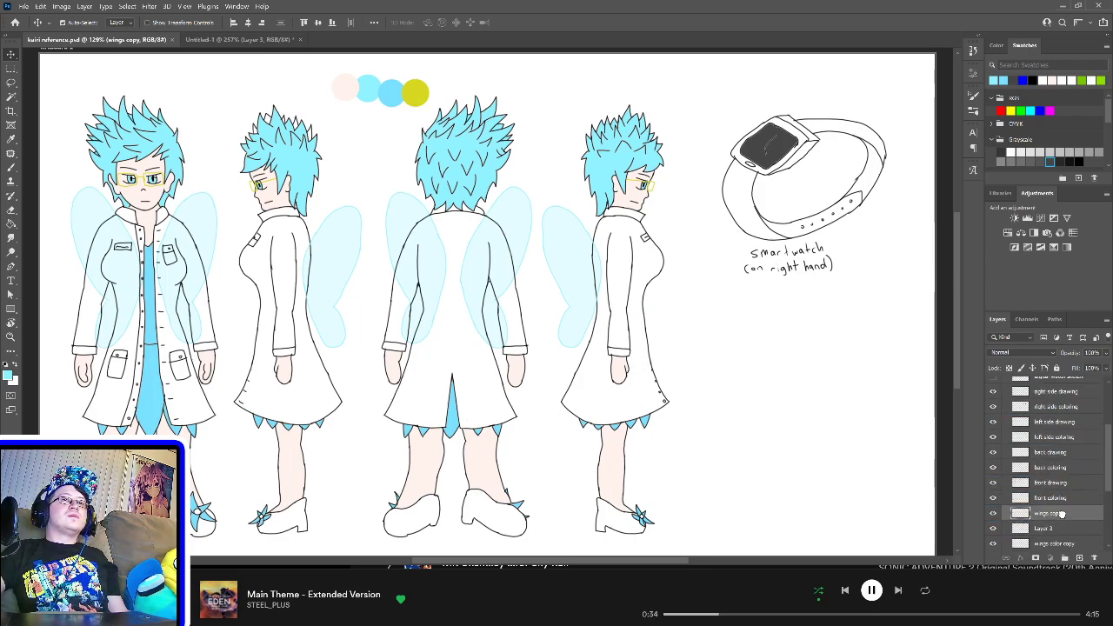
left_click(993, 529)
left_click(994, 529)
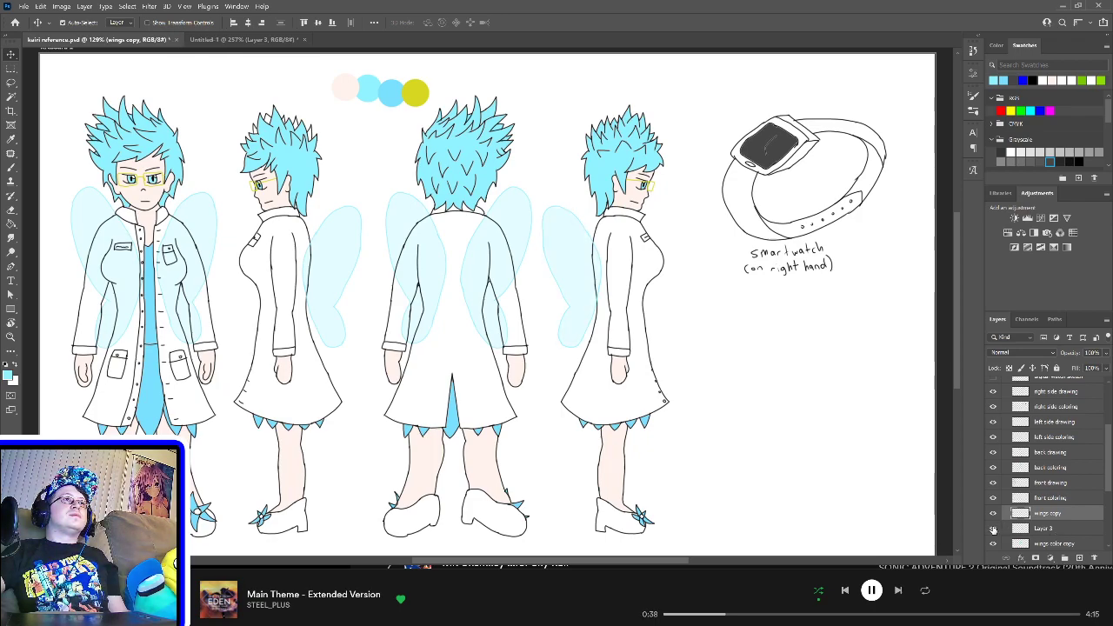
Step: Move wings copy and Layer 3 together up the stack to sit just below glasses
scroll(1049, 517, "down", 4)
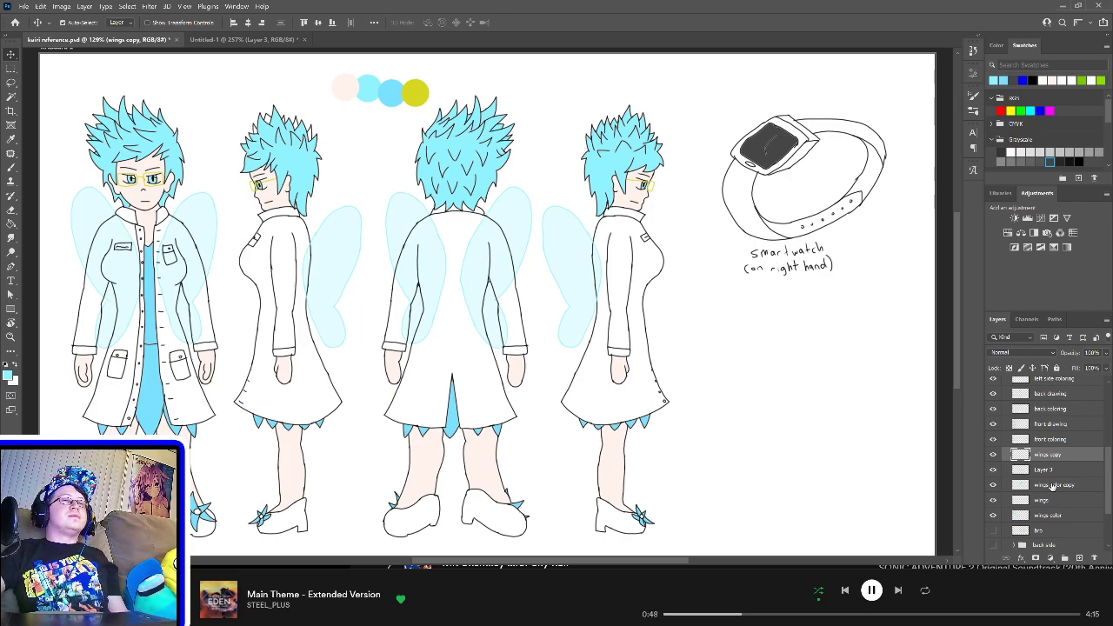
scroll(1052, 487, "up", 2)
left_click(1053, 502, "ctrl")
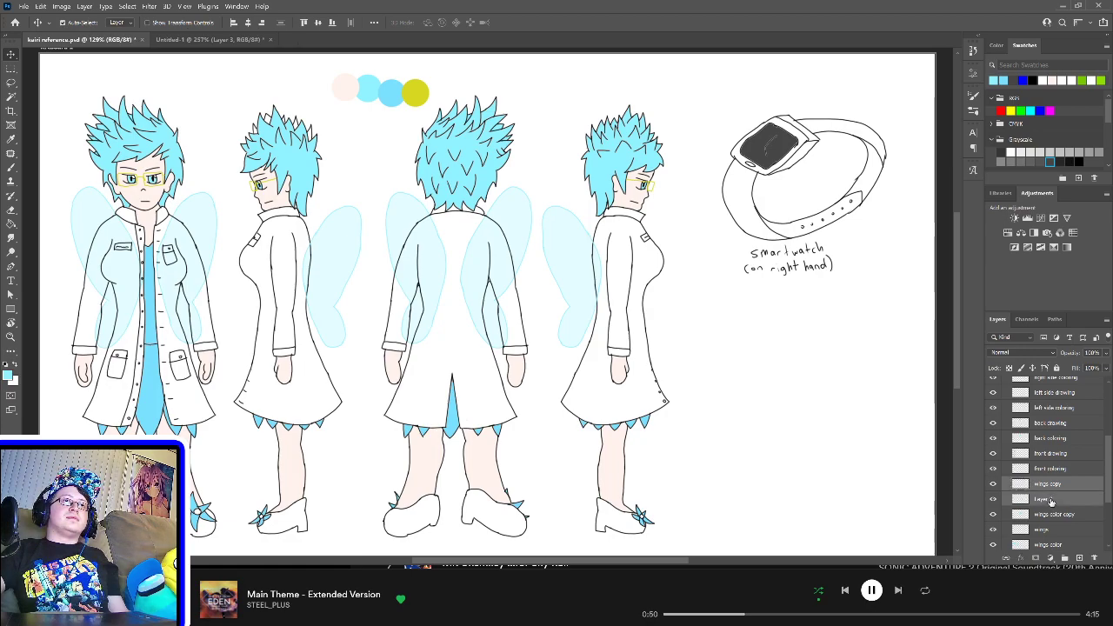
mouse_move(1053, 501)
left_mouse_down()
mouse_move(1052, 518)
mouse_move(1057, 388)
left_mouse_up()
scroll(1055, 443, "up", 3)
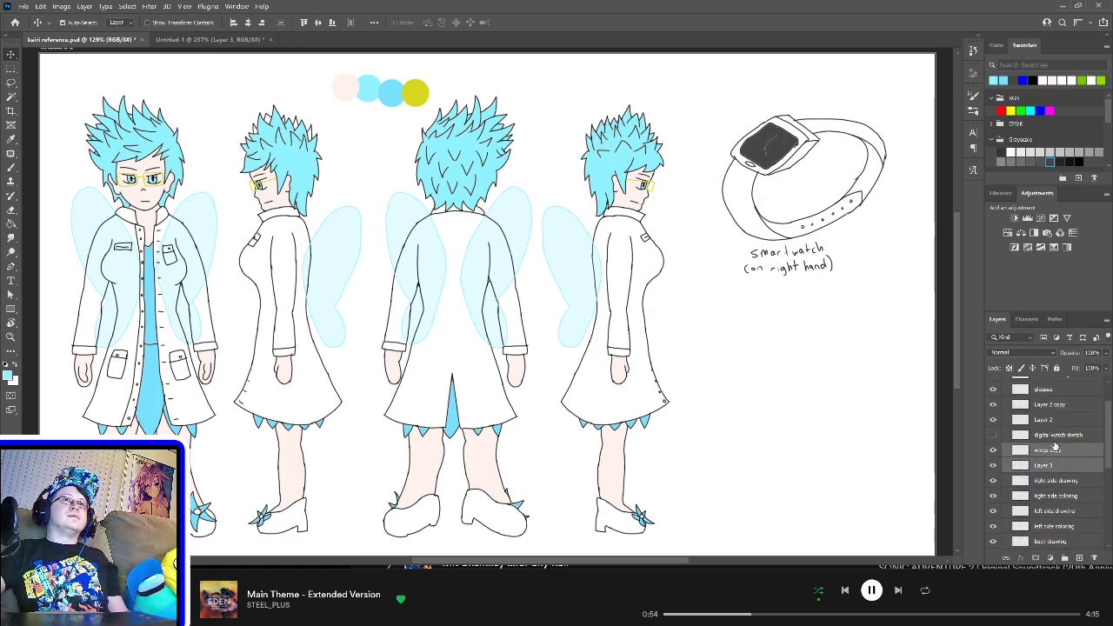
left_click_drag(1056, 496, 1053, 438)
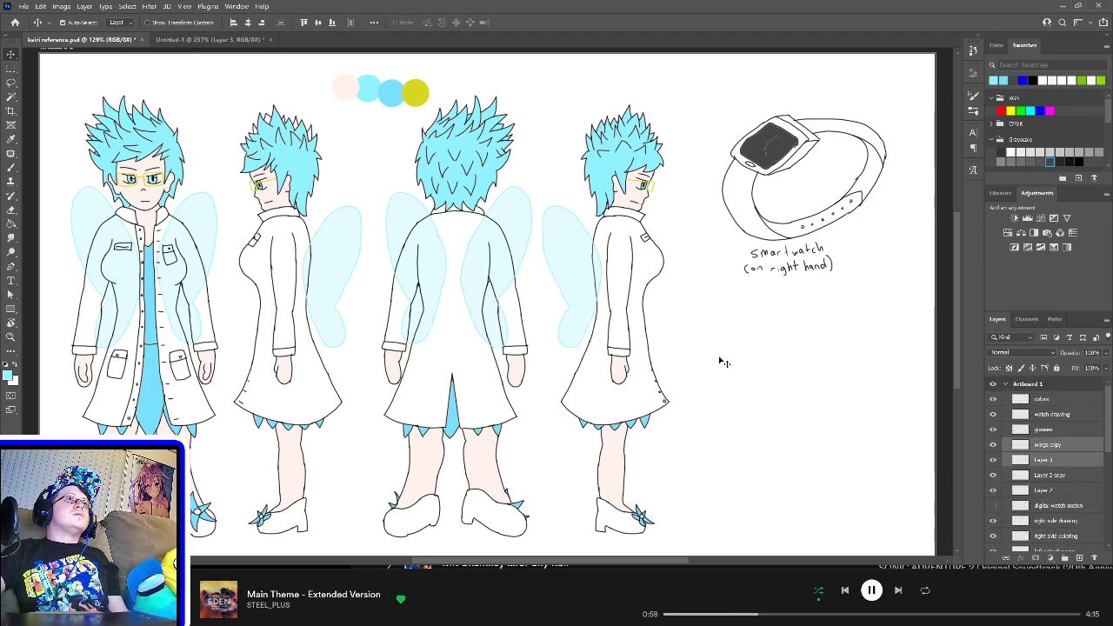
Step: Save, ready a smaller brush on the left side coloring layer, then switch to Untitled-1
key("ctrl+s")
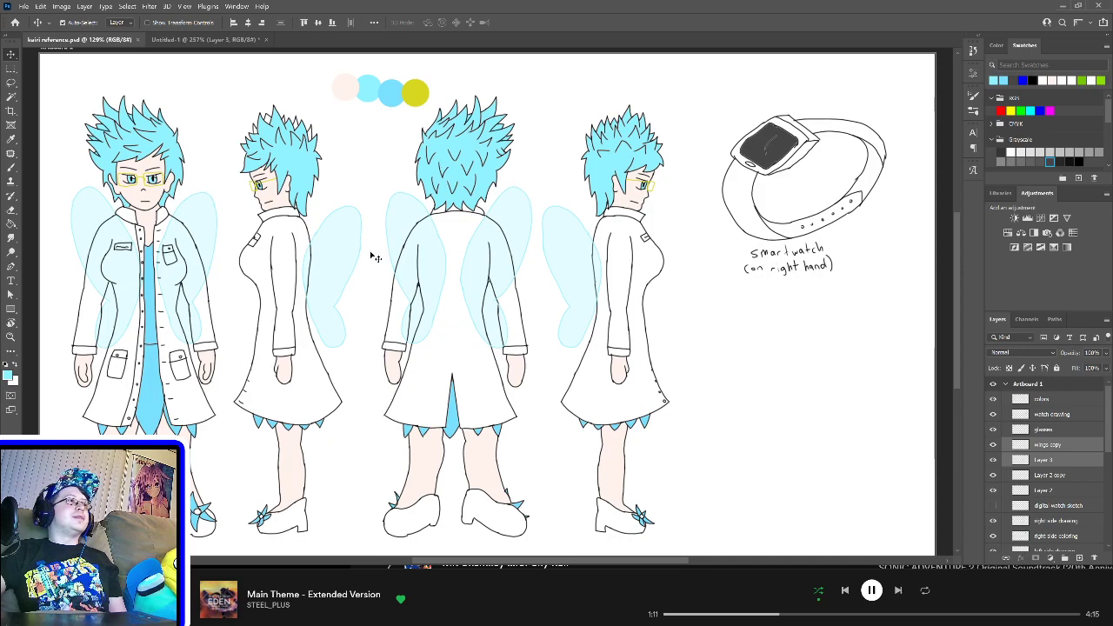
key("b")
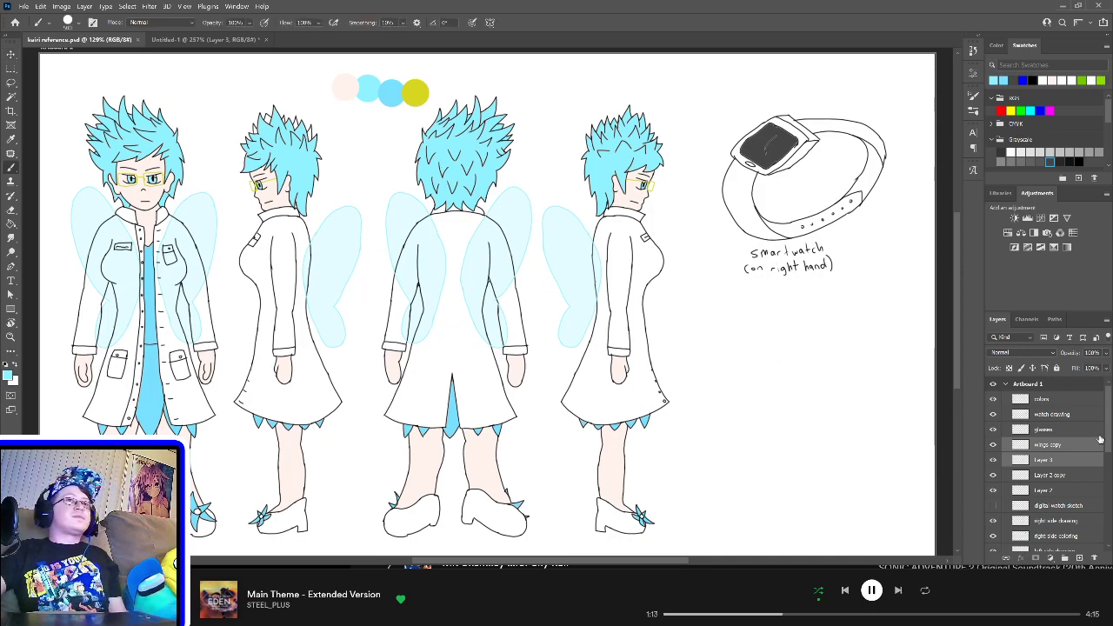
scroll(1065, 537, "down", 2)
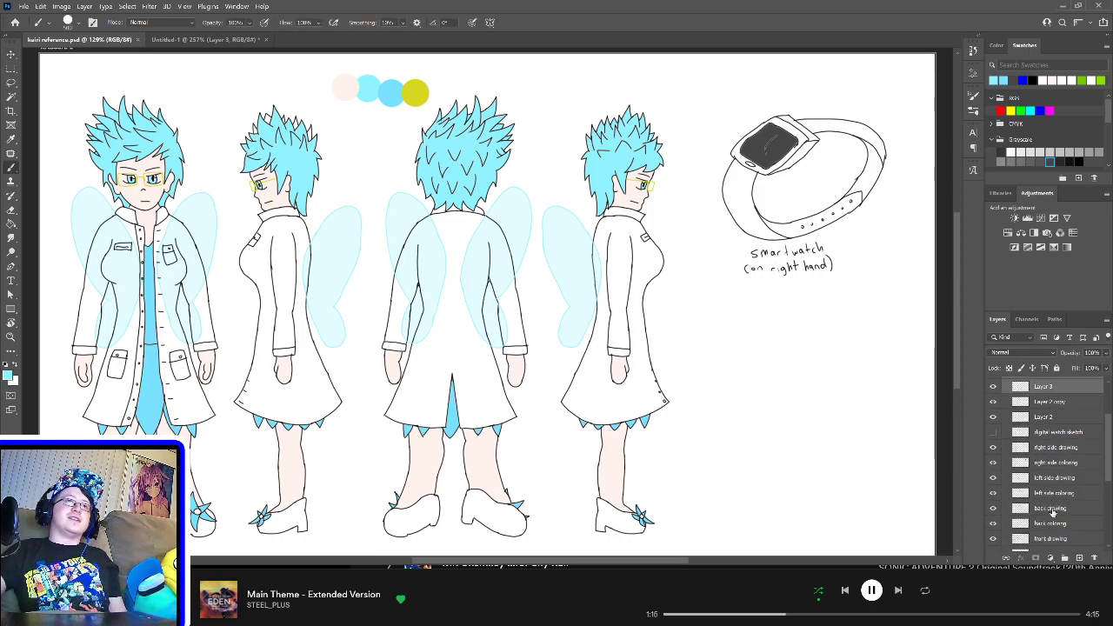
left_click(1054, 493)
key("bracketleft")
key("bracketleft")
key("bracketleft")
key("bracketleft")
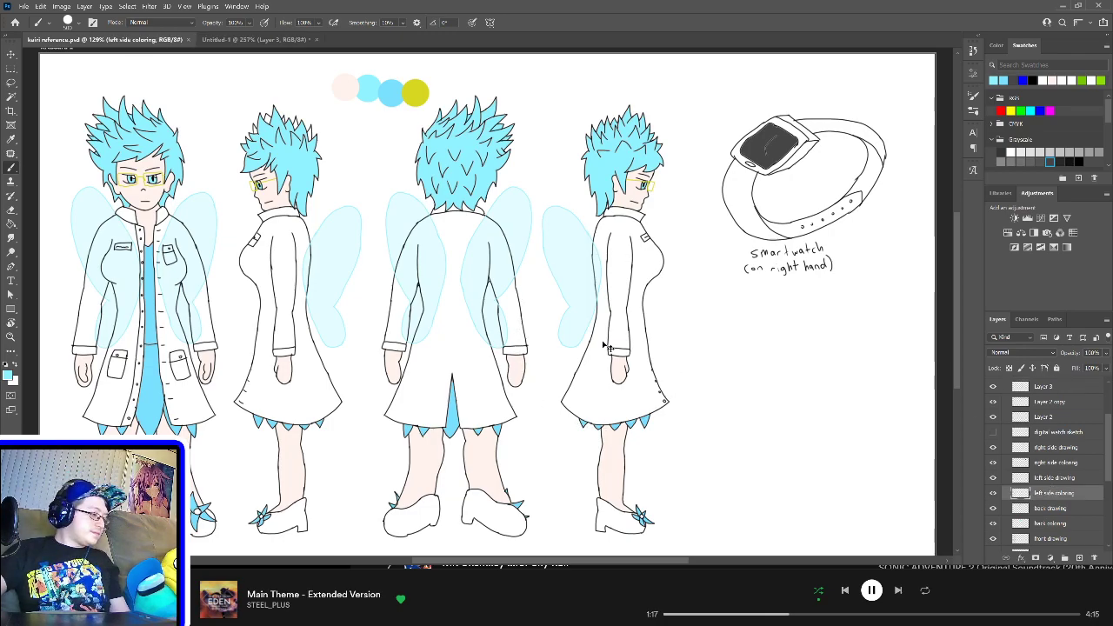
scroll(606, 346, "up", 5)
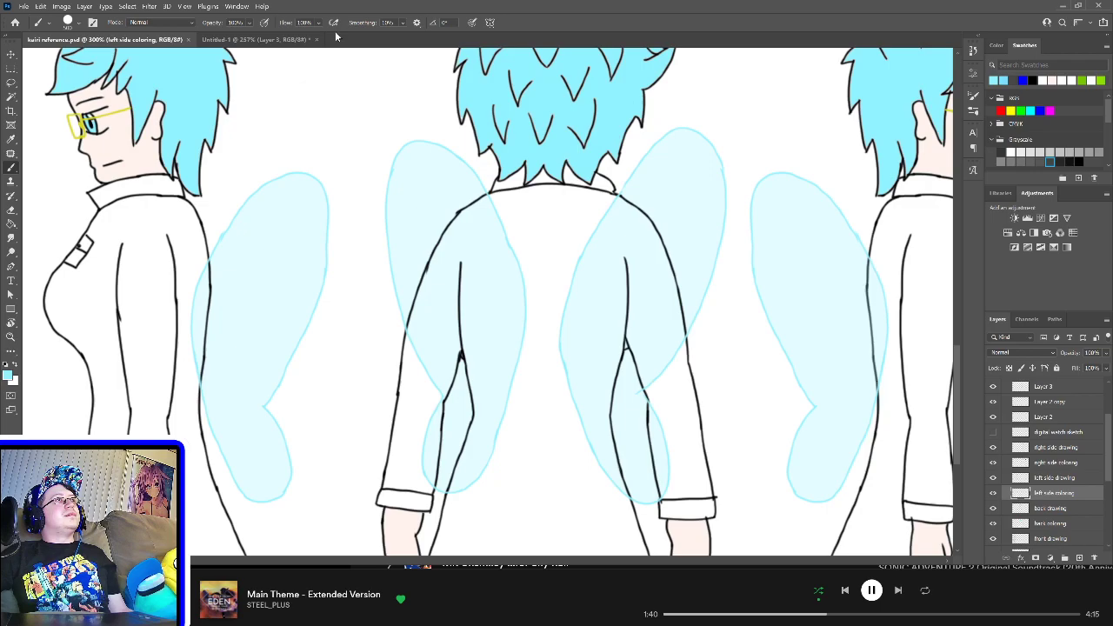
left_click(252, 40)
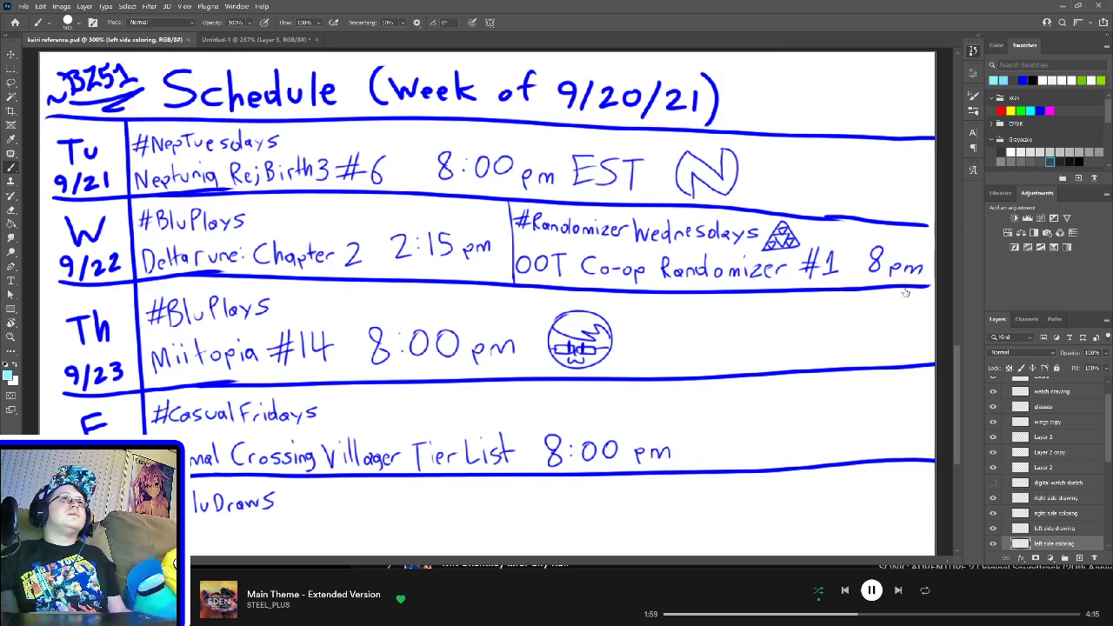
Step: Select the top wings copy layer, then save and close kairi reference.psd
key("alt+comma")
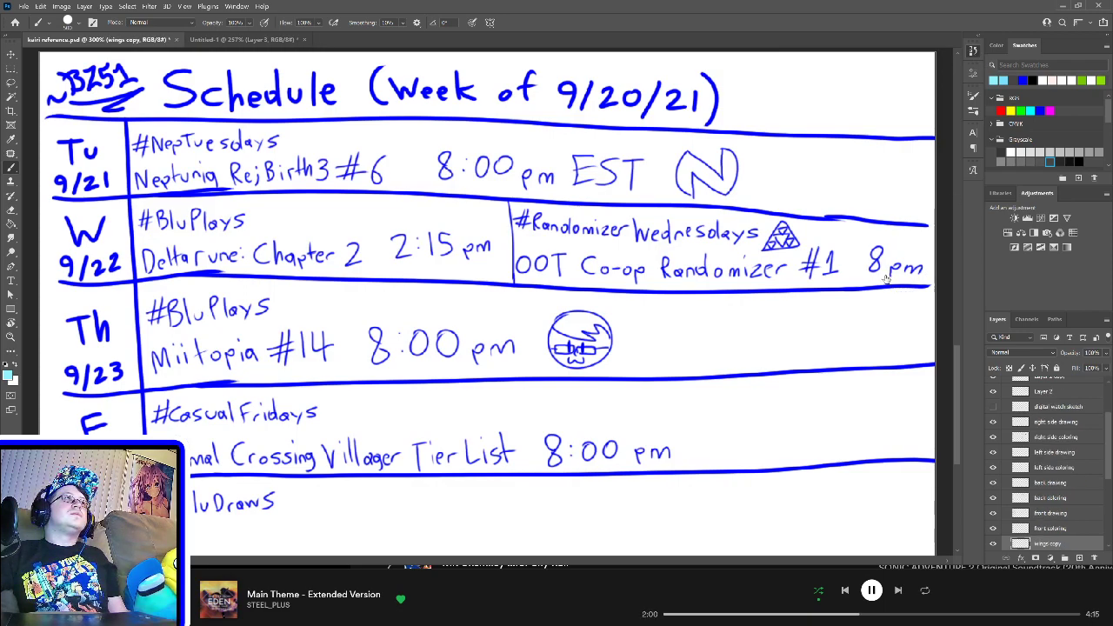
key("alt+period")
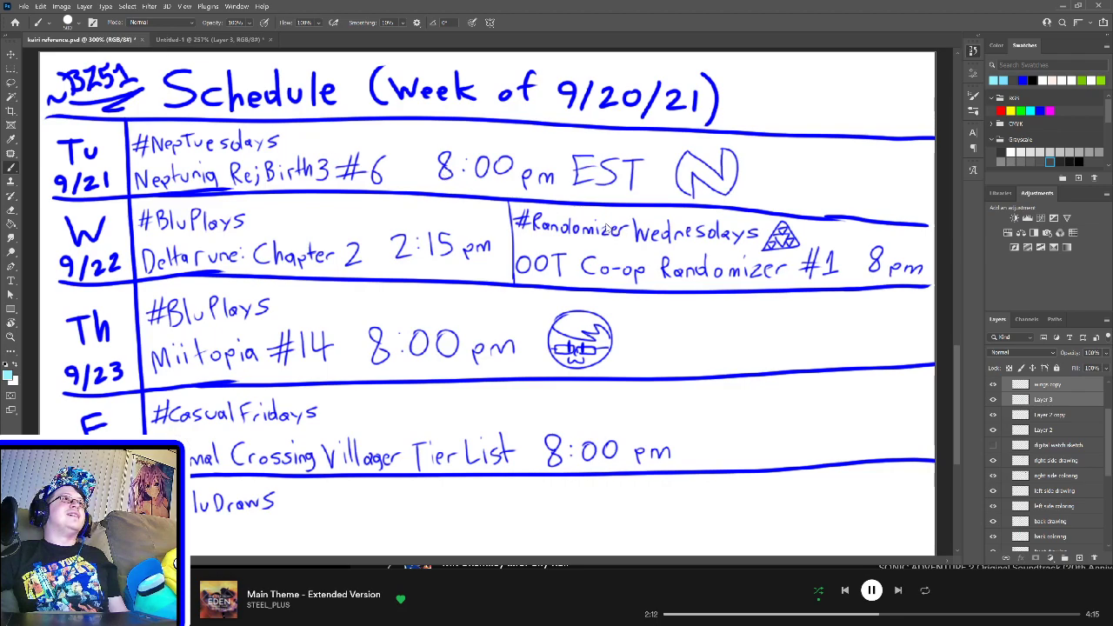
key("ctrl+s")
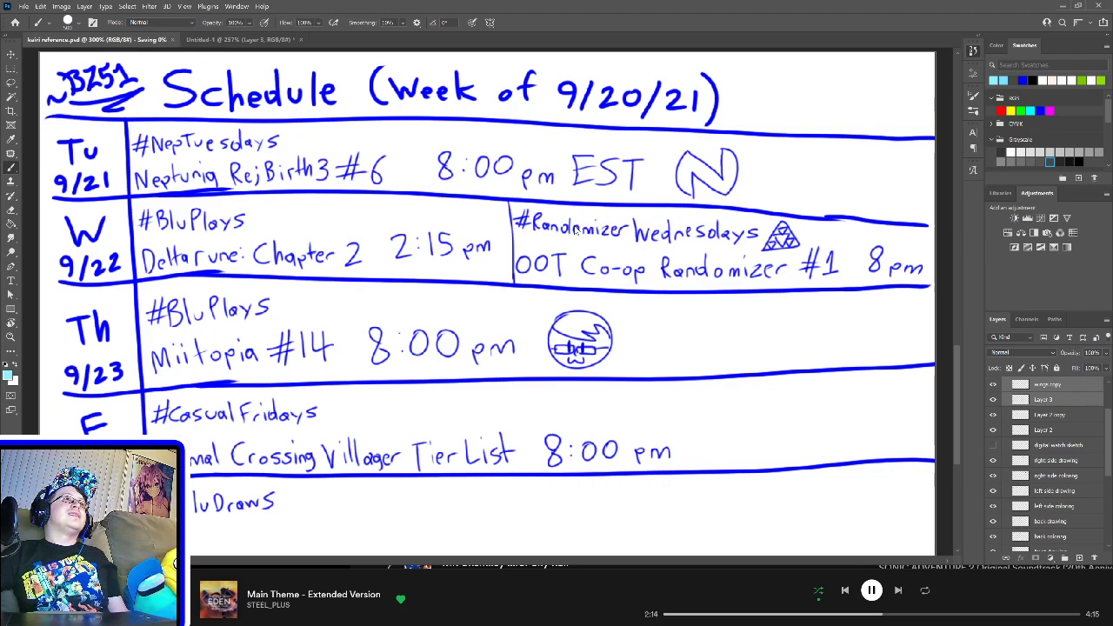
key("ctrl+w")
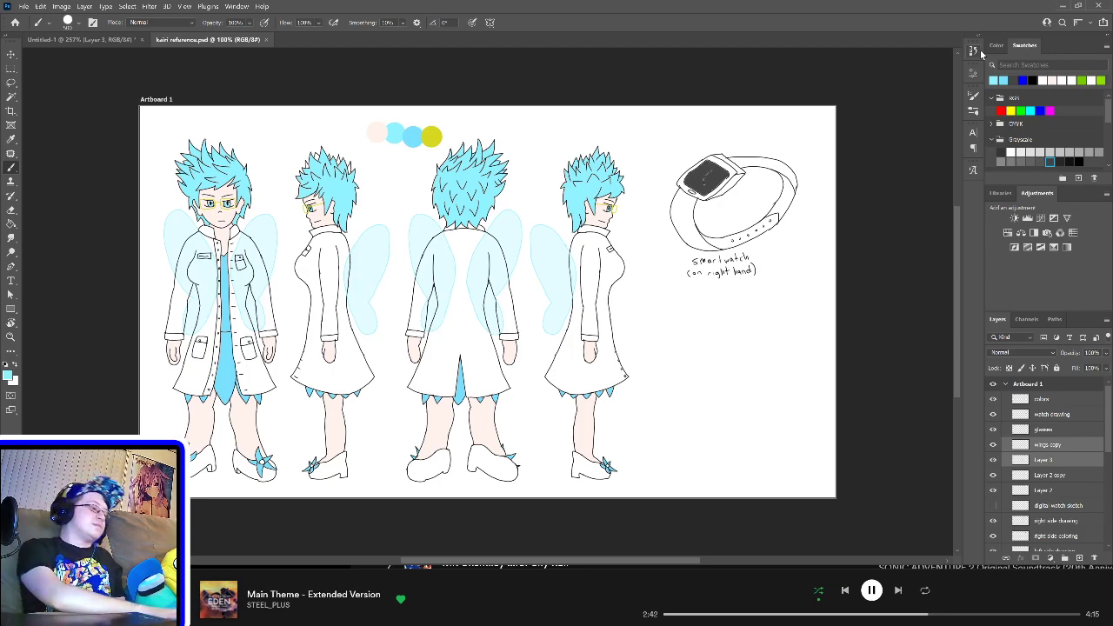
Step: Zoom to 200% on the side-view character's hair and select the left side coloring layer
key("ctrl+plus")
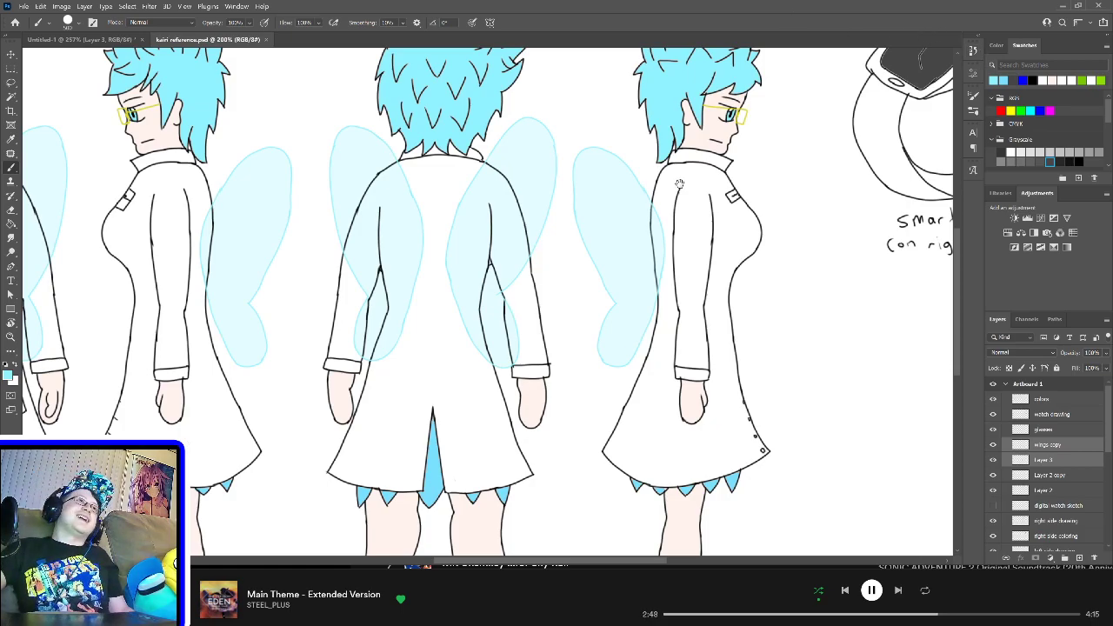
scroll(680, 183, "up", 4)
scroll(680, 183, "left", 6)
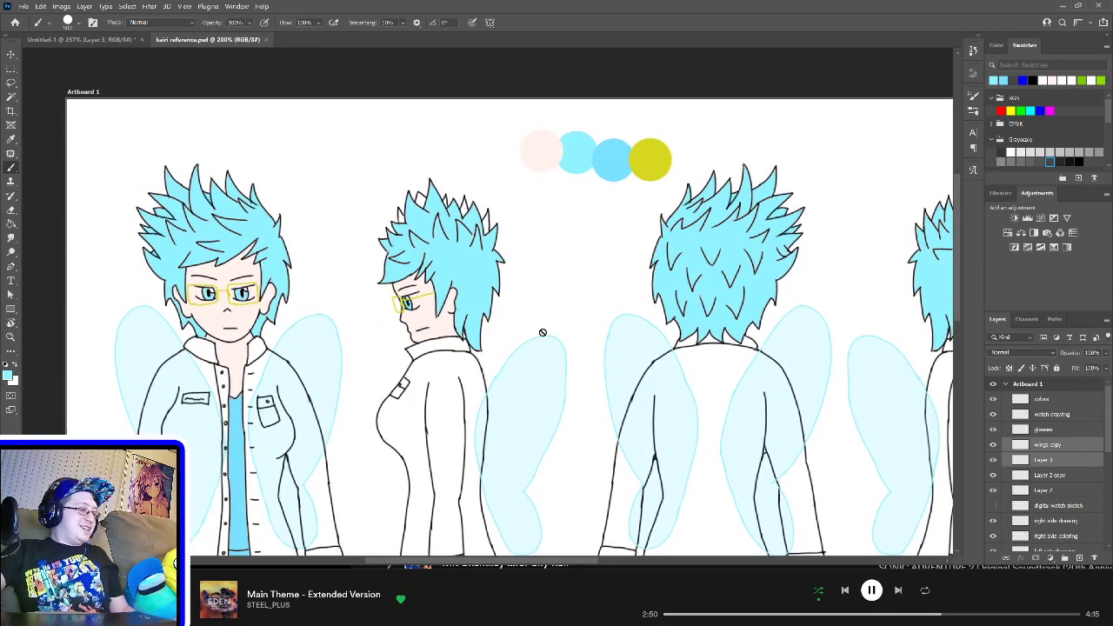
scroll(542, 334, "up", 3)
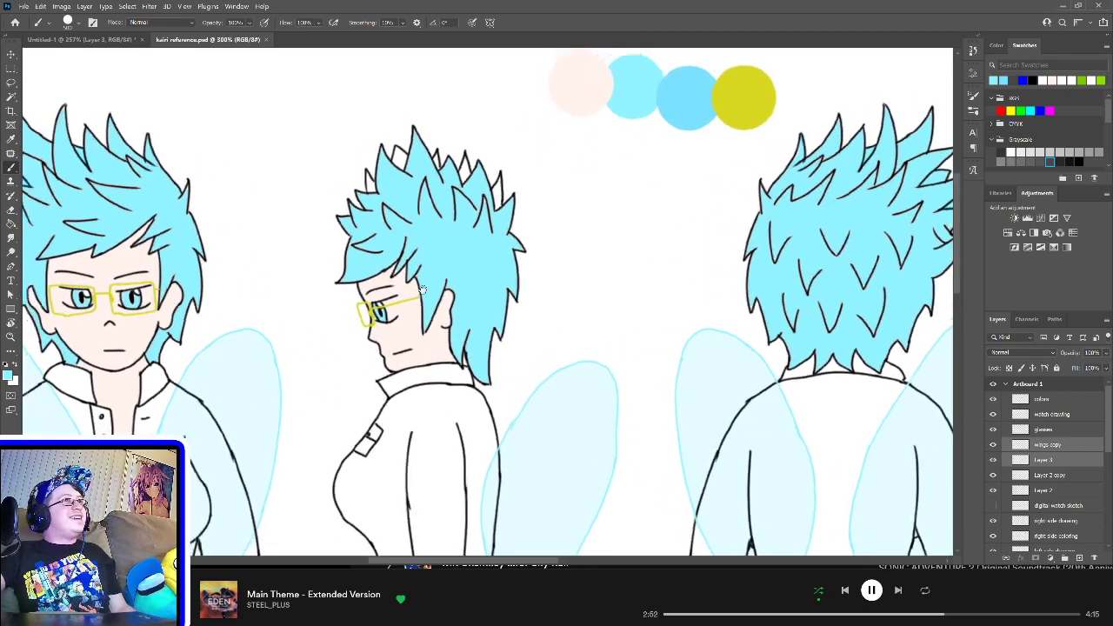
scroll(420, 290, "up", 2)
scroll(420, 290, "left", 2)
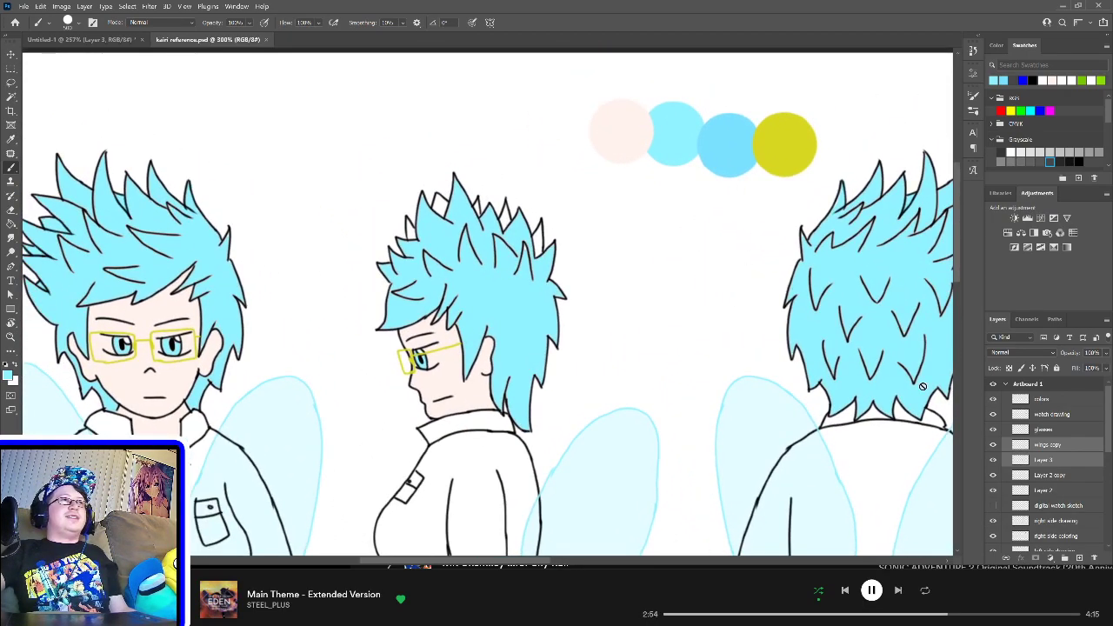
left_click(1070, 491)
scroll(1070, 488, "down", 1)
scroll(1068, 489, "down", 4)
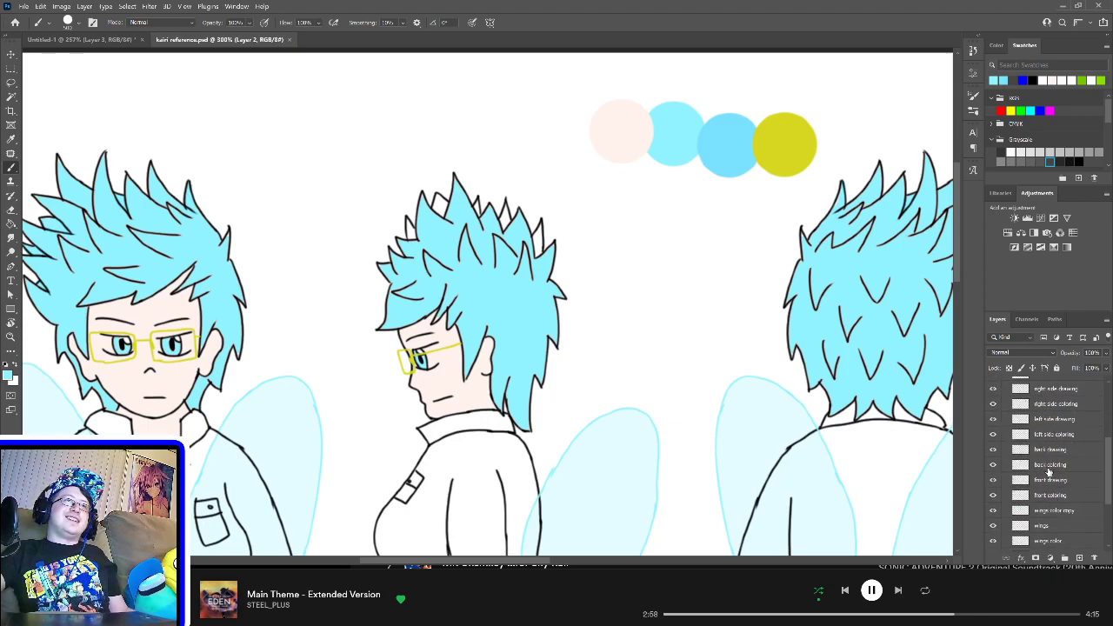
scroll(1049, 480, "up", 1)
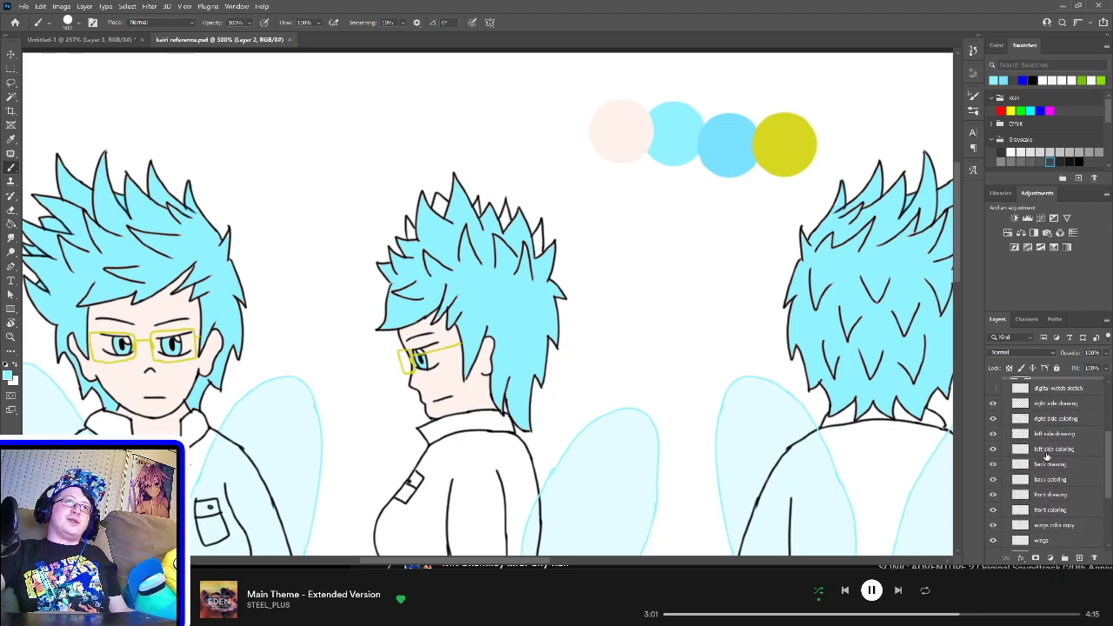
left_click(1049, 450)
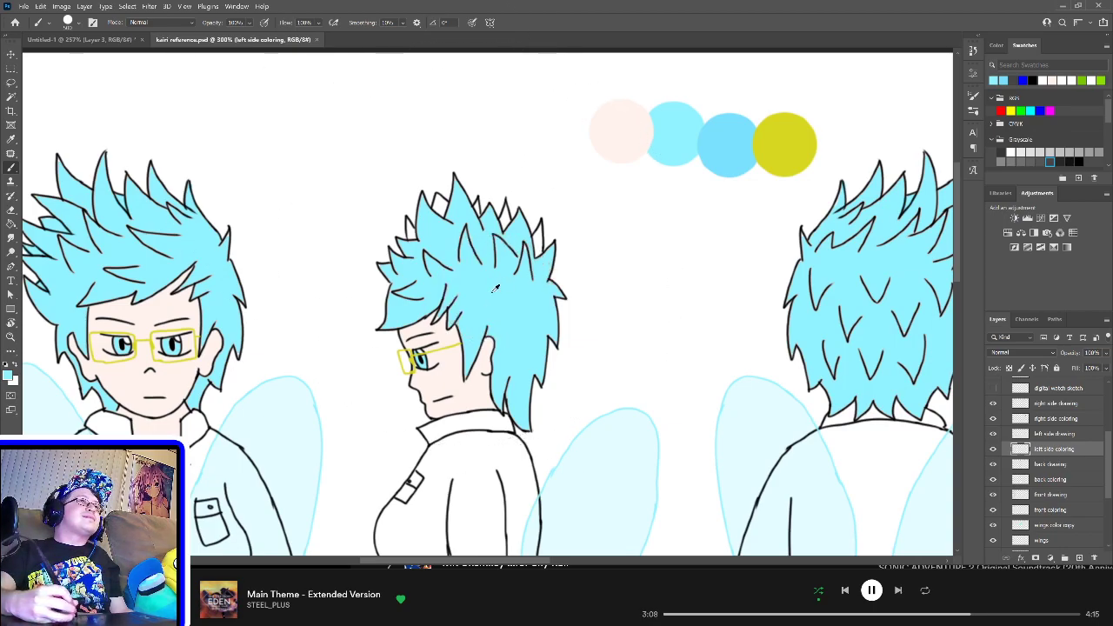
Step: With a smaller brush, paint light blue over the white hair-tip gap, then fit the canvas
key("bracketleft")
key("bracketleft")
key("bracketleft")
key("bracketleft")
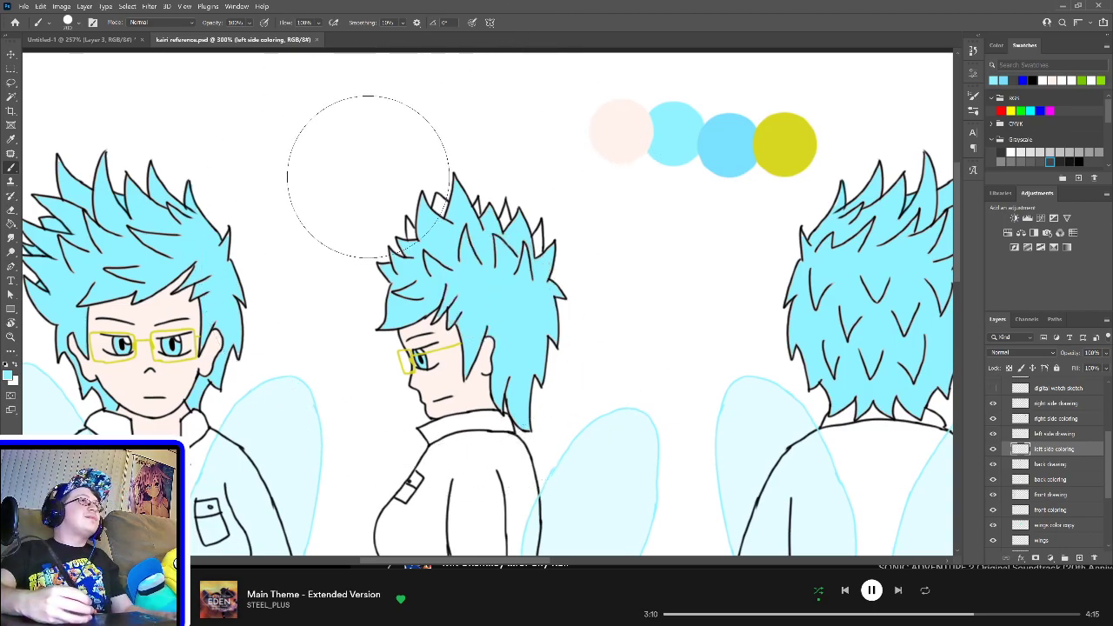
key("bracketleft")
key("bracketleft")
key("bracketleft")
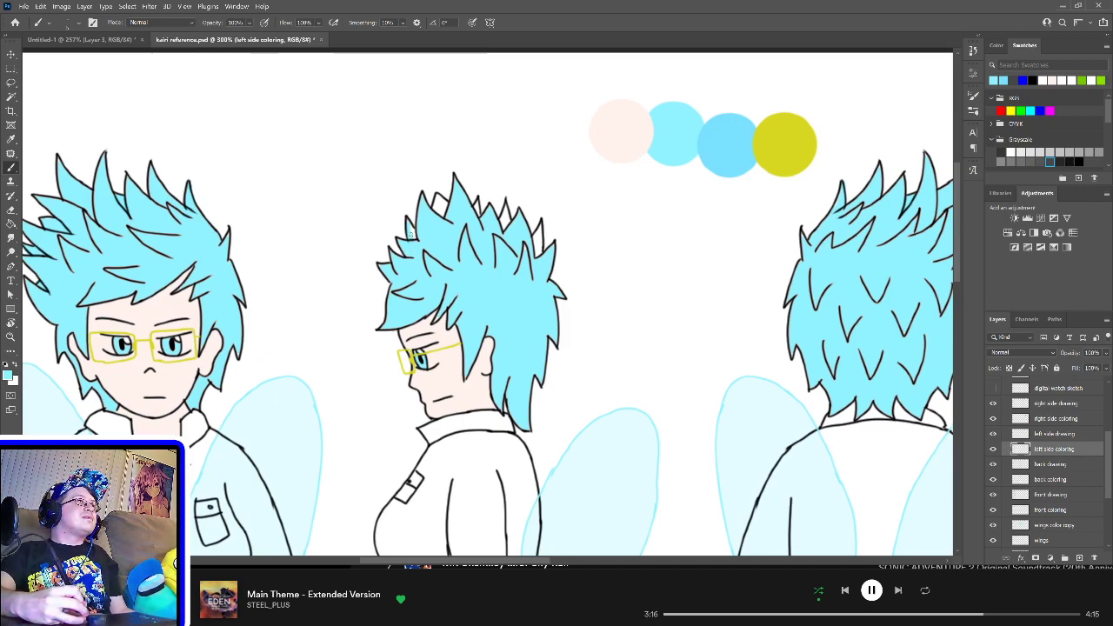
left_click_drag(436, 204, 431, 224)
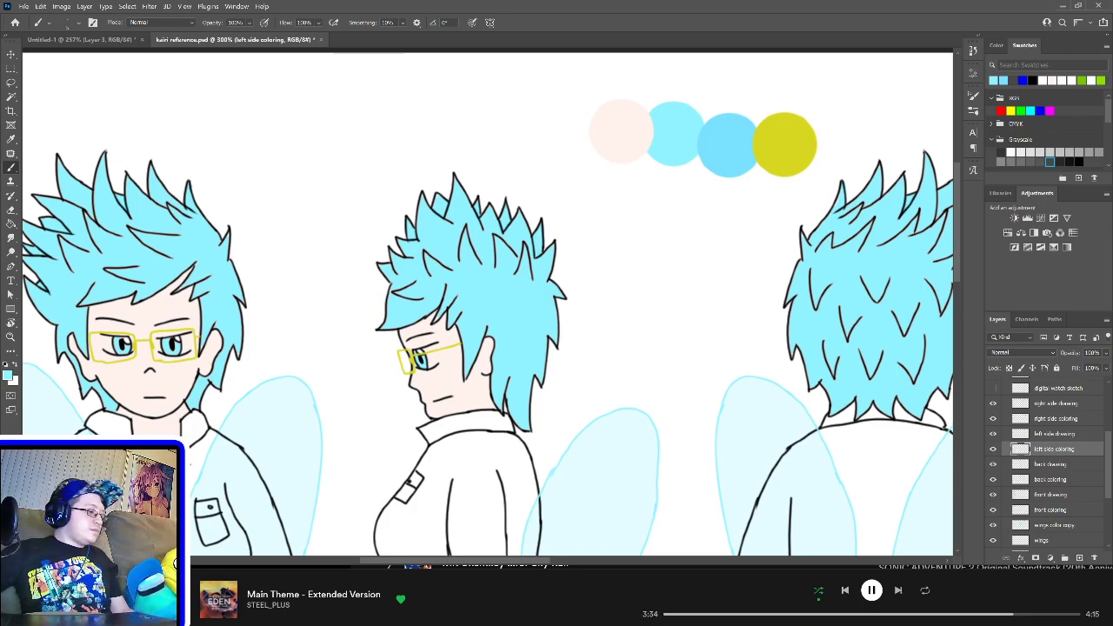
key("ctrl+0")
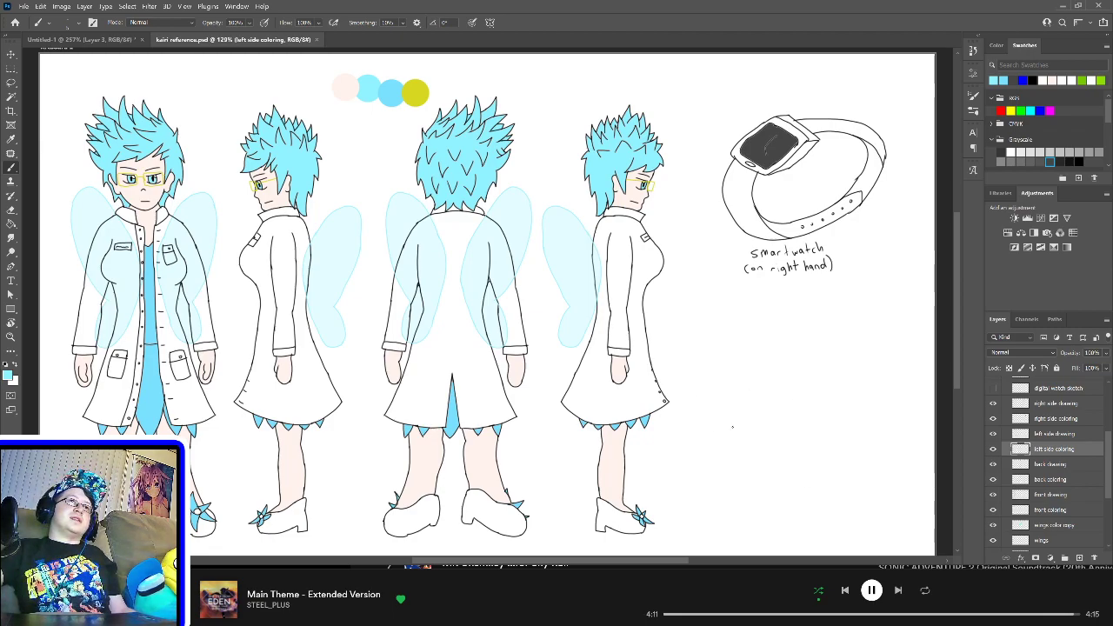
Step: Add a new layer named signature above colors and pick blue as the painting colour
scroll(1057, 453, "up", 4)
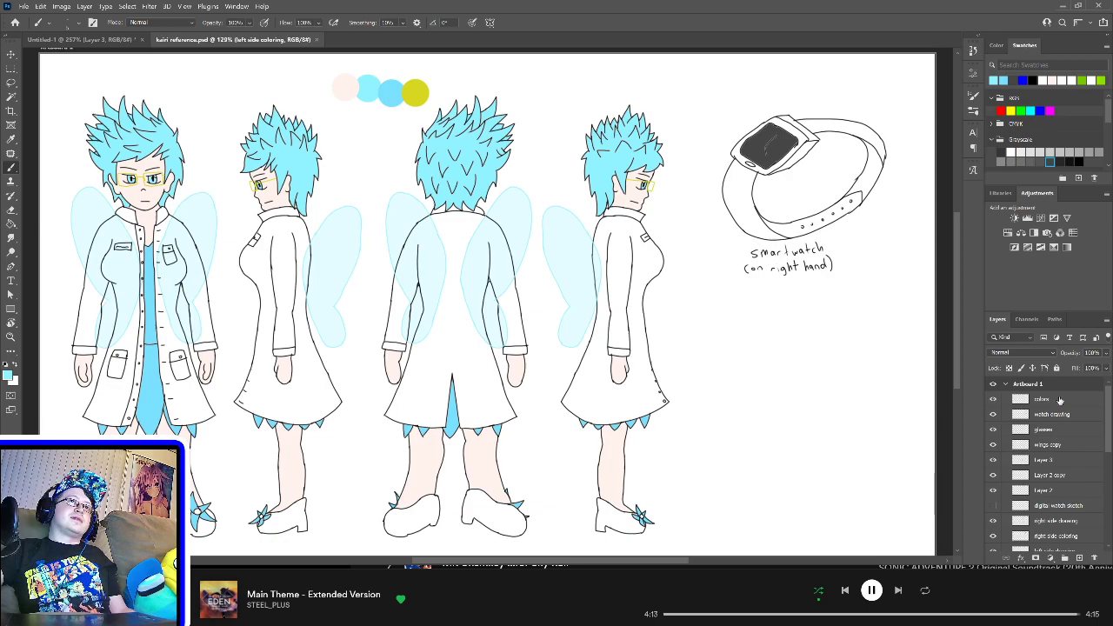
left_click(1059, 399)
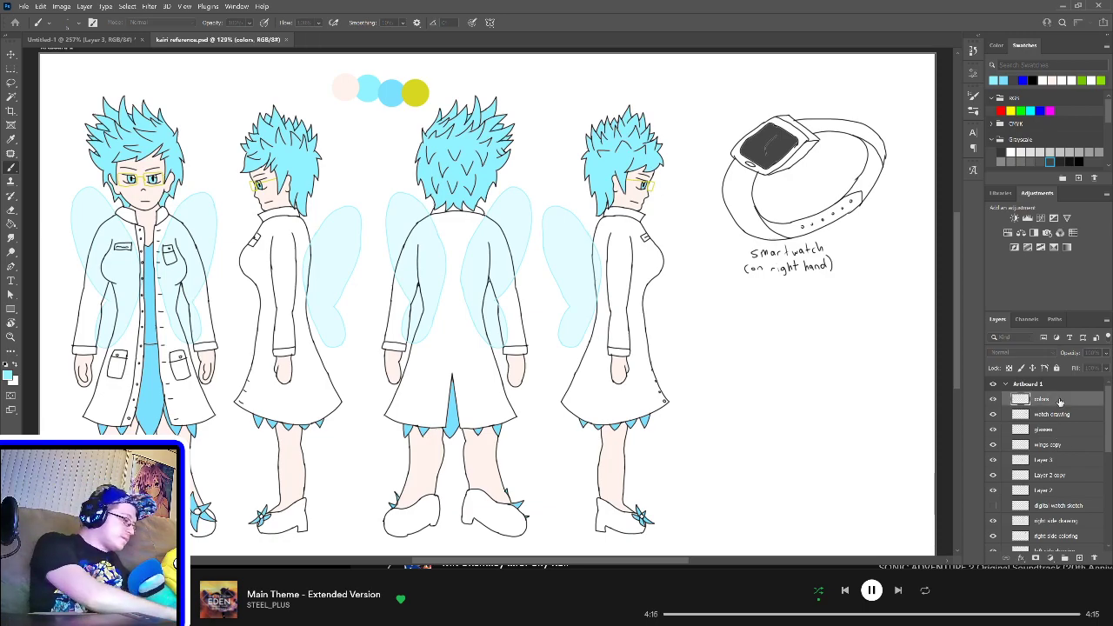
key("Return")
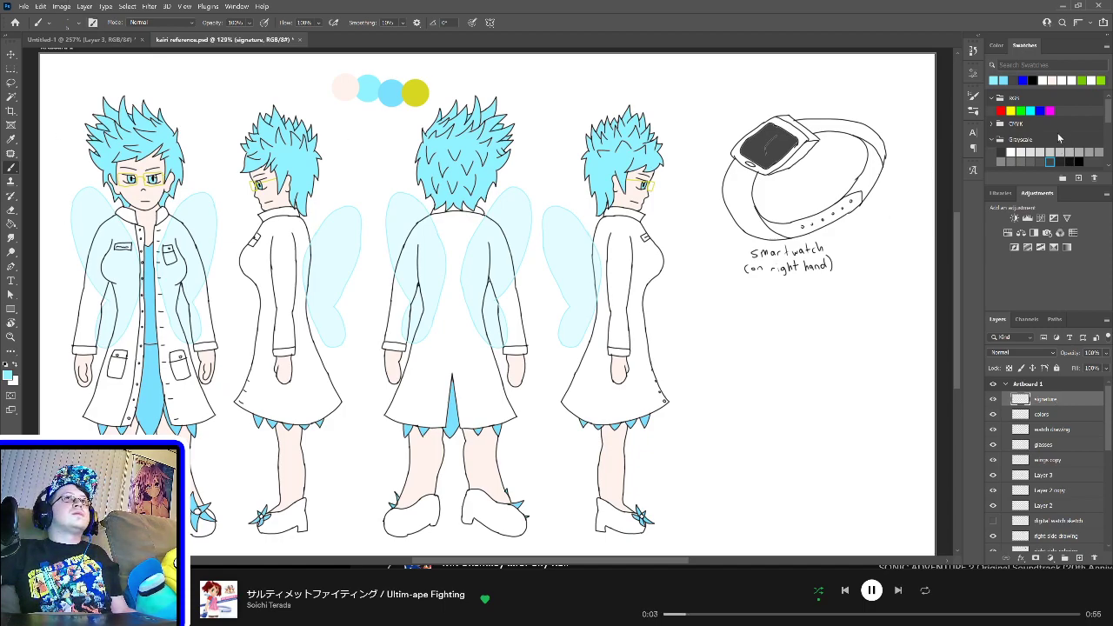
left_click(1040, 110)
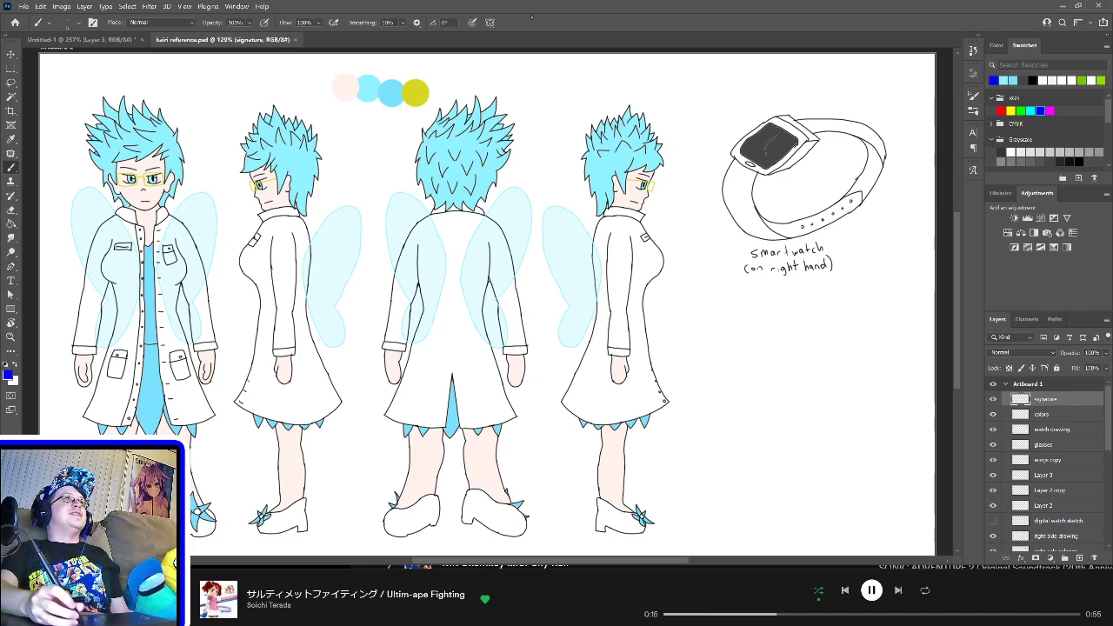
Step: Write the signature in blue at the bottom right of the sheet
mouse_move(727, 341)
left_mouse_down()
mouse_move(700, 346)
mouse_move(704, 418)
left_mouse_up()
key("ctrl+z")
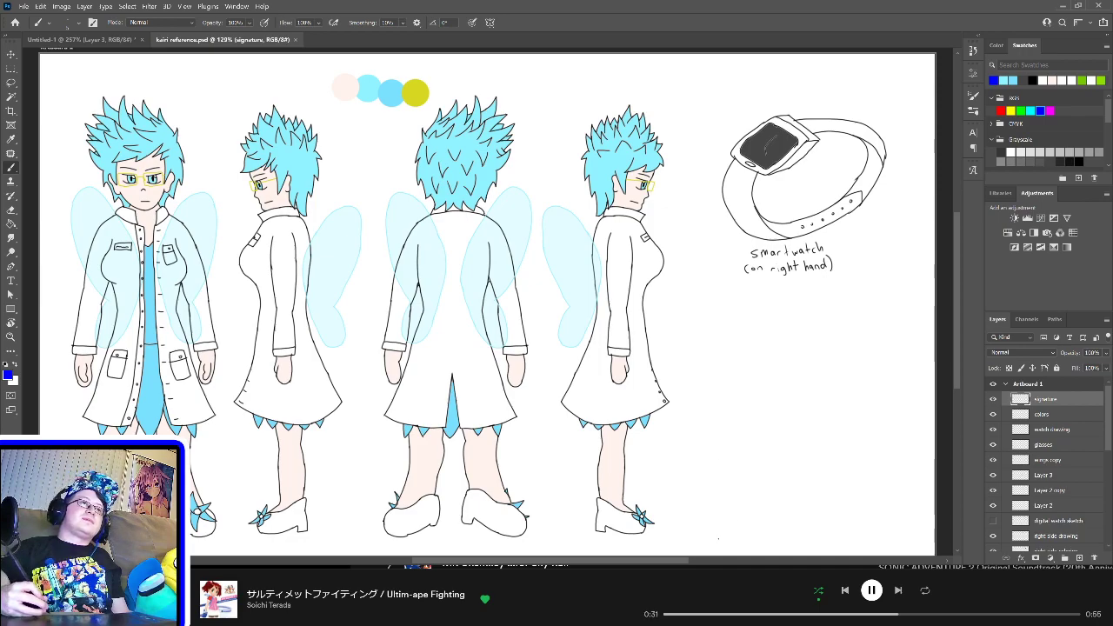
mouse_move(727, 529)
left_mouse_down()
mouse_move(761, 505)
mouse_move(747, 513)
mouse_move(770, 522)
mouse_move(765, 532)
mouse_move(745, 519)
mouse_move(765, 506)
mouse_move(744, 502)
mouse_move(764, 518)
mouse_move(760, 532)
mouse_move(750, 502)
mouse_move(775, 485)
mouse_move(758, 510)
mouse_move(759, 526)
mouse_move(768, 487)
mouse_move(753, 526)
left_mouse_up()
key("ctrl+z")
key("ctrl+z")
key("ctrl+z")
key("ctrl+z")
mouse_move(772, 475)
left_mouse_down()
mouse_move(780, 506)
mouse_move(804, 500)
mouse_move(803, 462)
mouse_move(810, 498)
left_mouse_up()
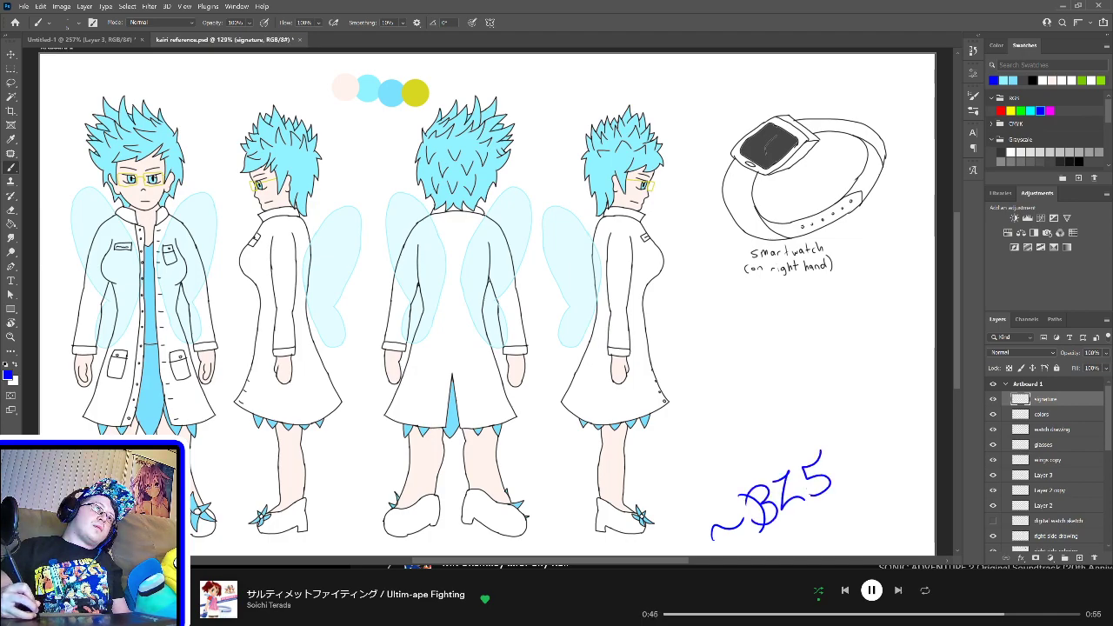
mouse_move(834, 454)
left_mouse_down()
mouse_move(839, 441)
mouse_move(851, 475)
mouse_move(871, 472)
mouse_move(863, 519)
left_mouse_up()
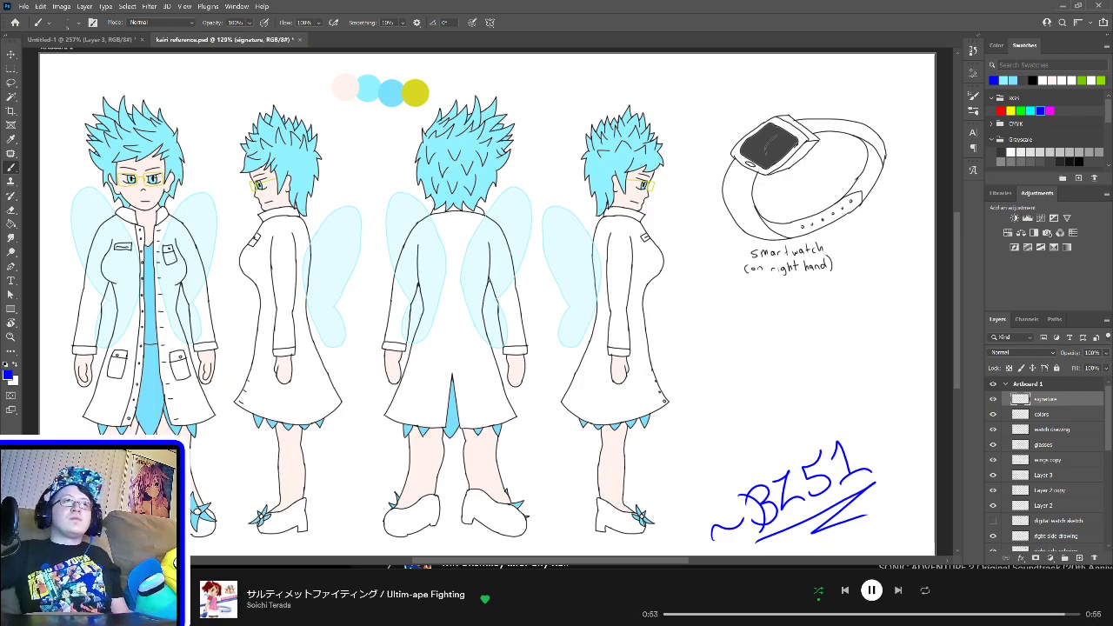
Step: Shift the signature slightly right and save the reference sheet
key("v")
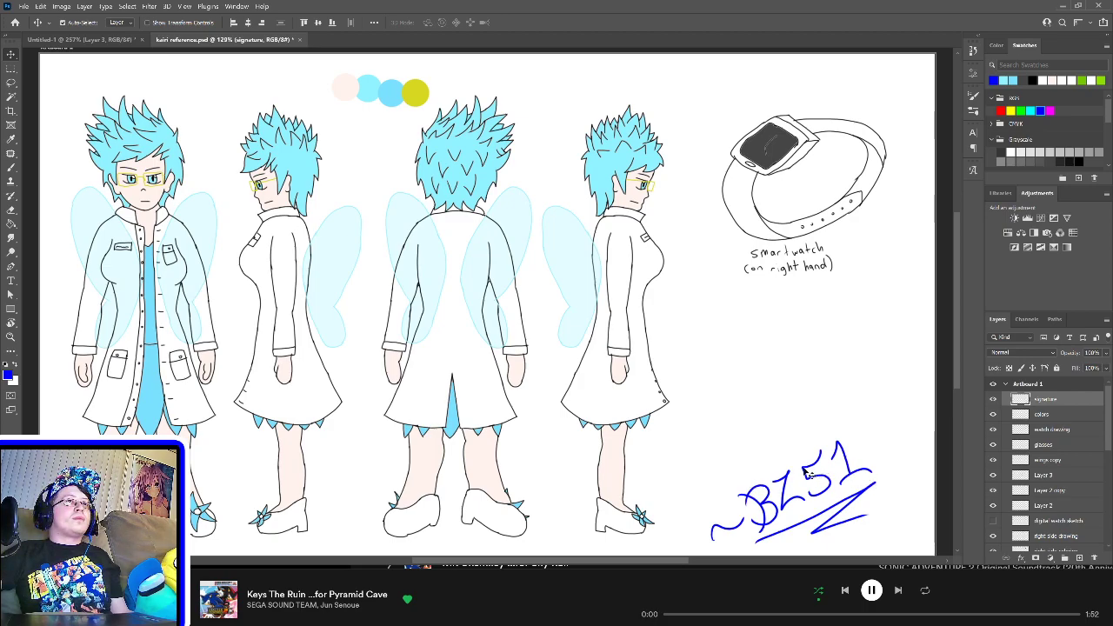
left_click_drag(806, 473, 845, 472)
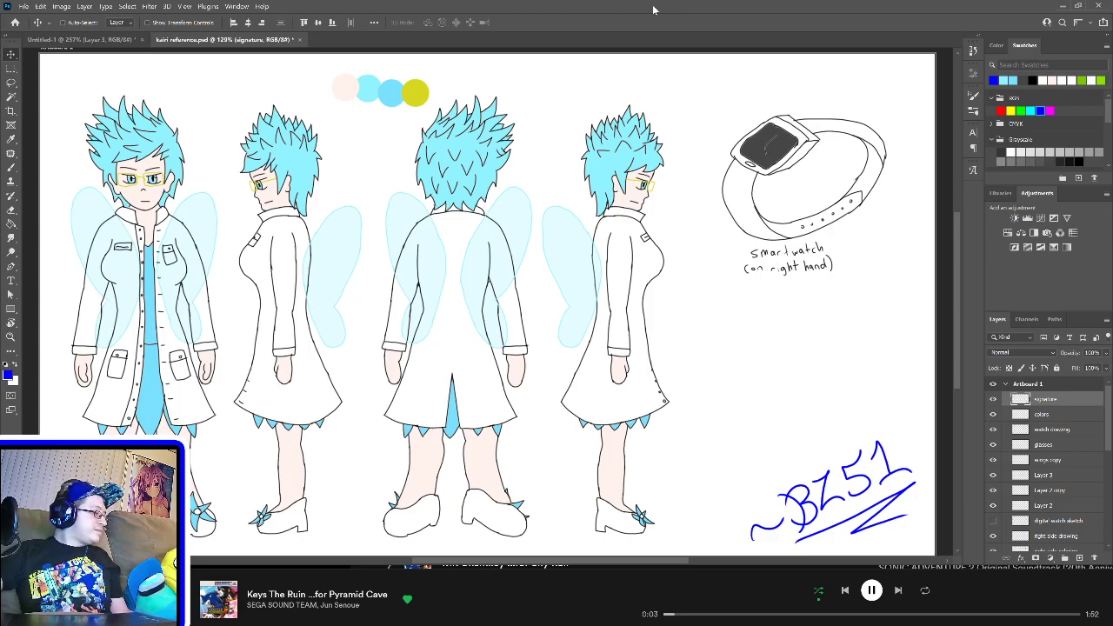
key("ctrl+s")
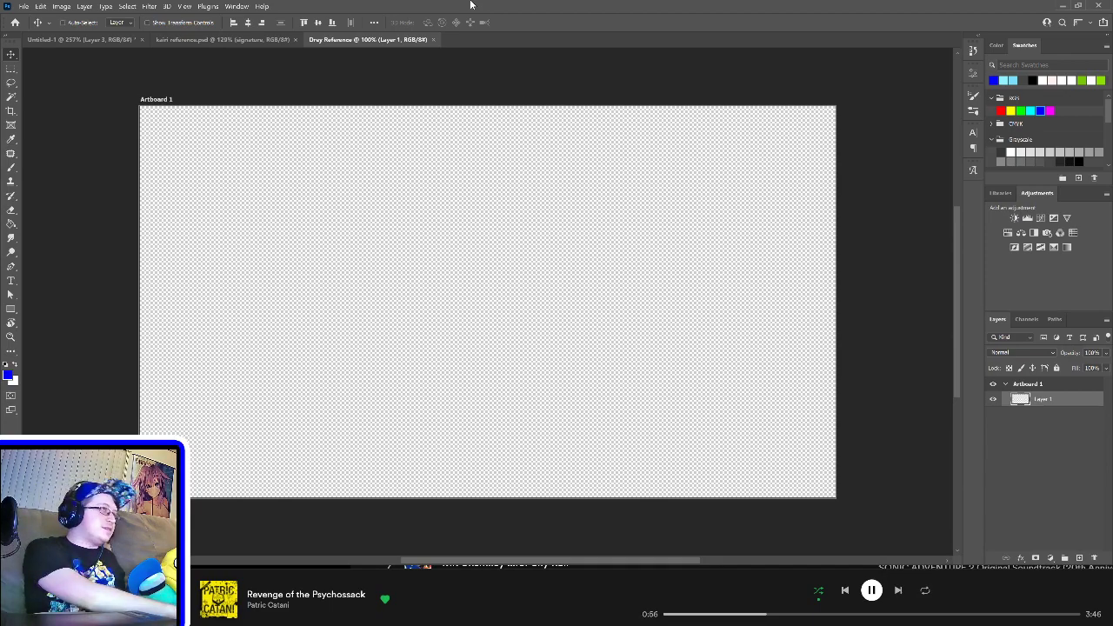
Step: Compare against the kairi reference document, then return to the empty Drey Reference artboard
key("ctrl+0")
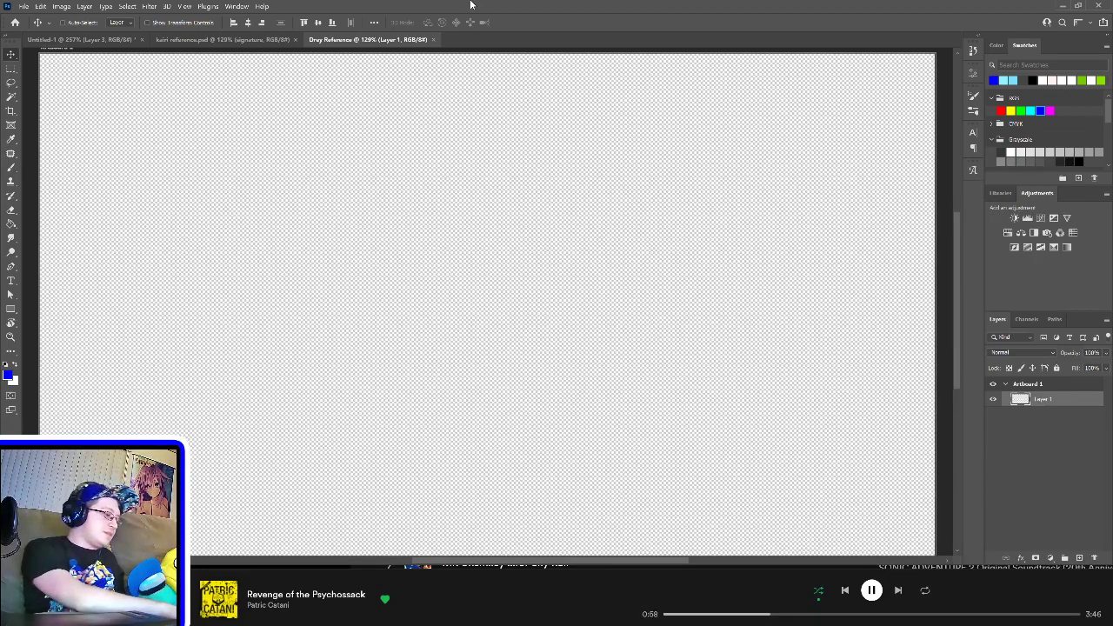
key("ctrl+1")
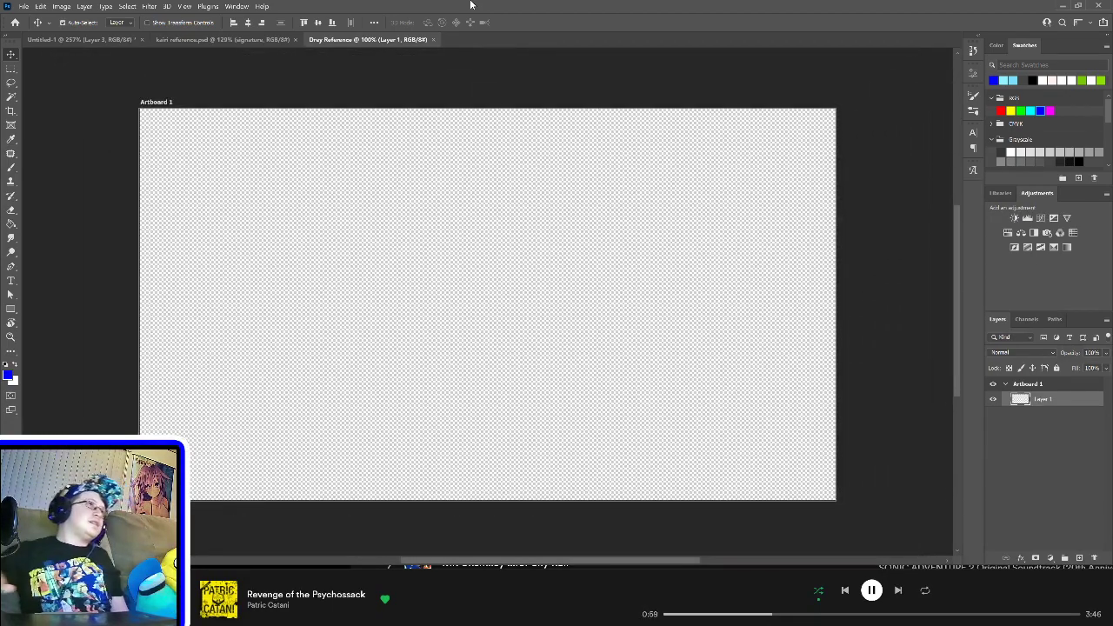
left_click(224, 40)
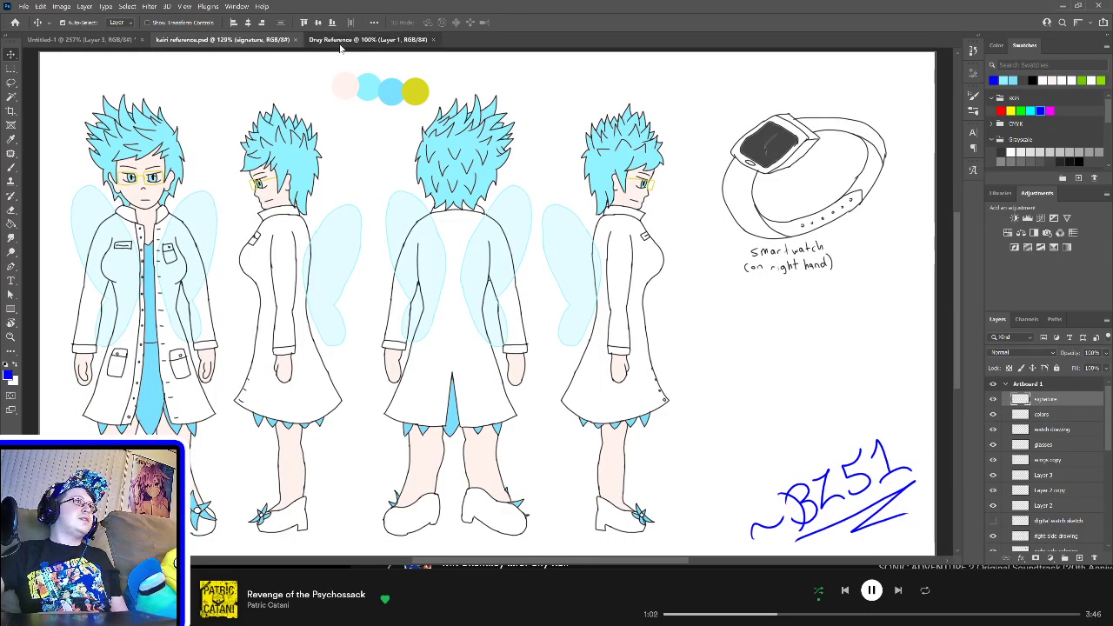
left_click(368, 40)
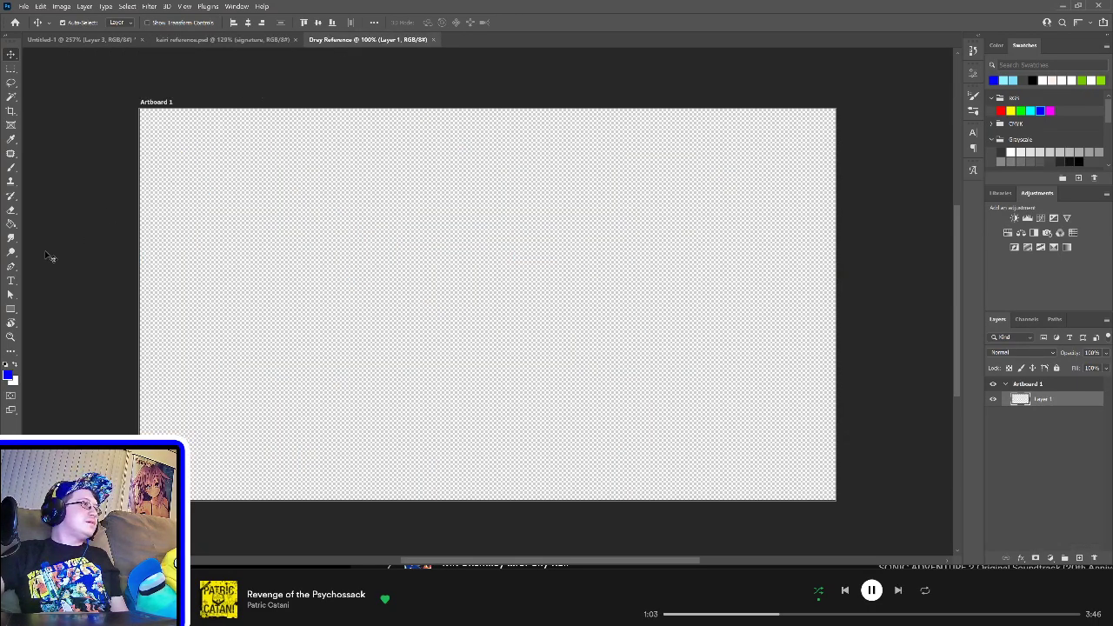
Step: Select the Rectangle tool for drawing a shape
left_click(11, 309)
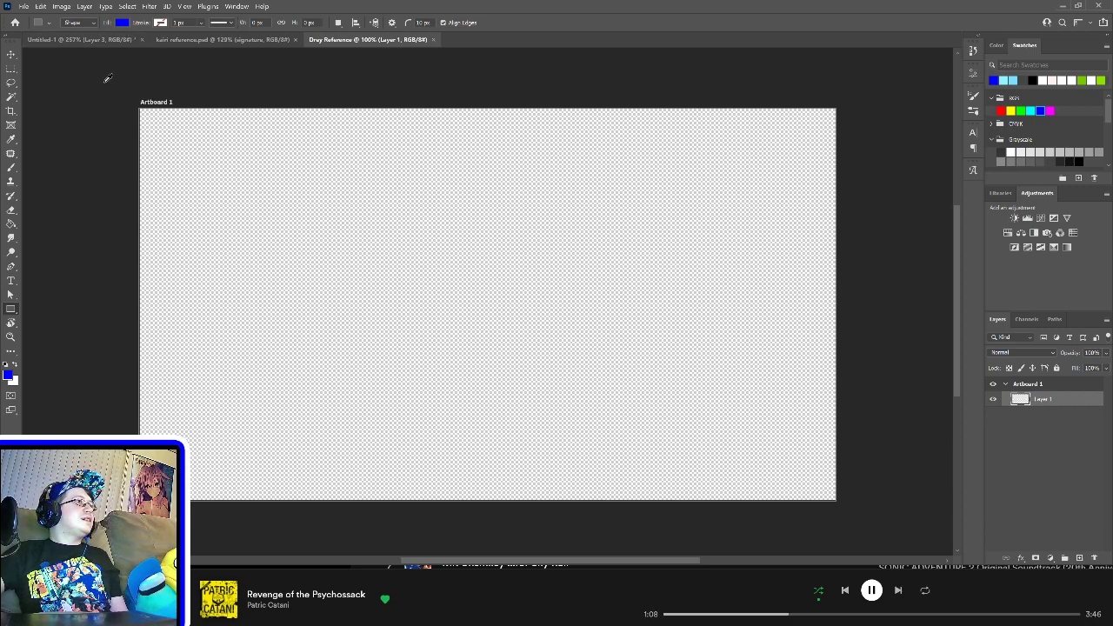
left_click(11, 54)
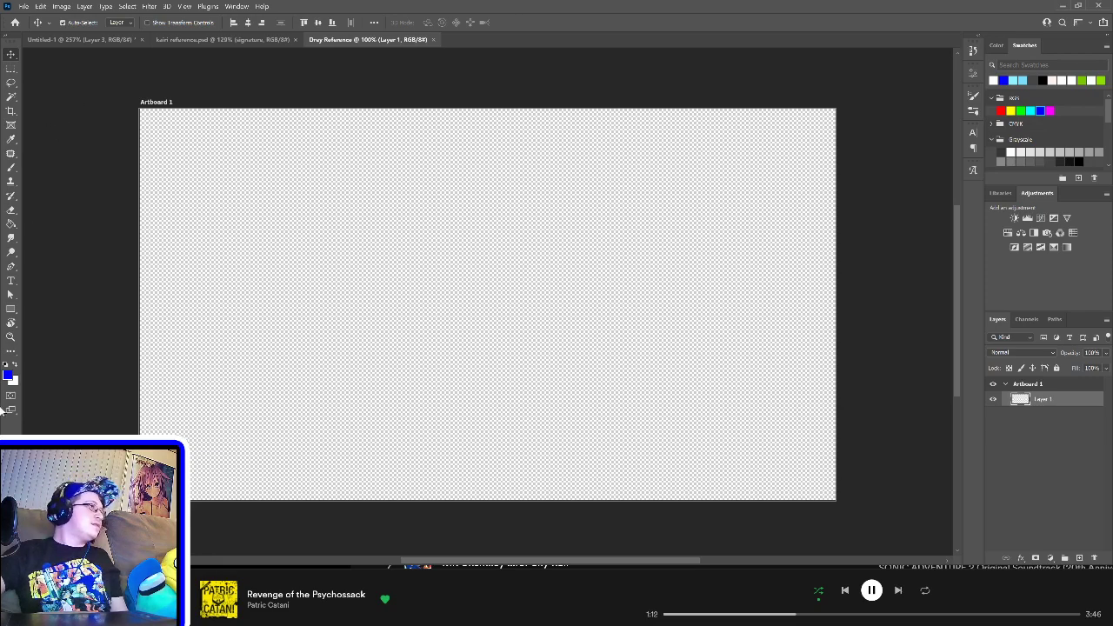
left_click(11, 308)
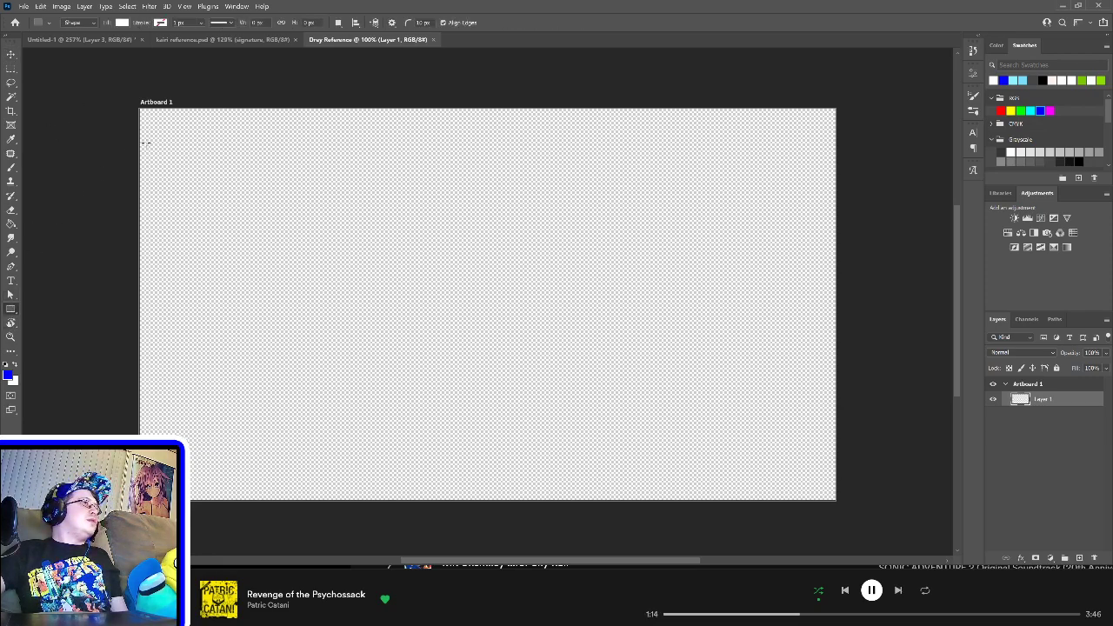
Step: Fill the artboard with a locked white Rectangle 1, then add a 'front sketch' layer above it
left_click_drag(132, 96, 848, 517)
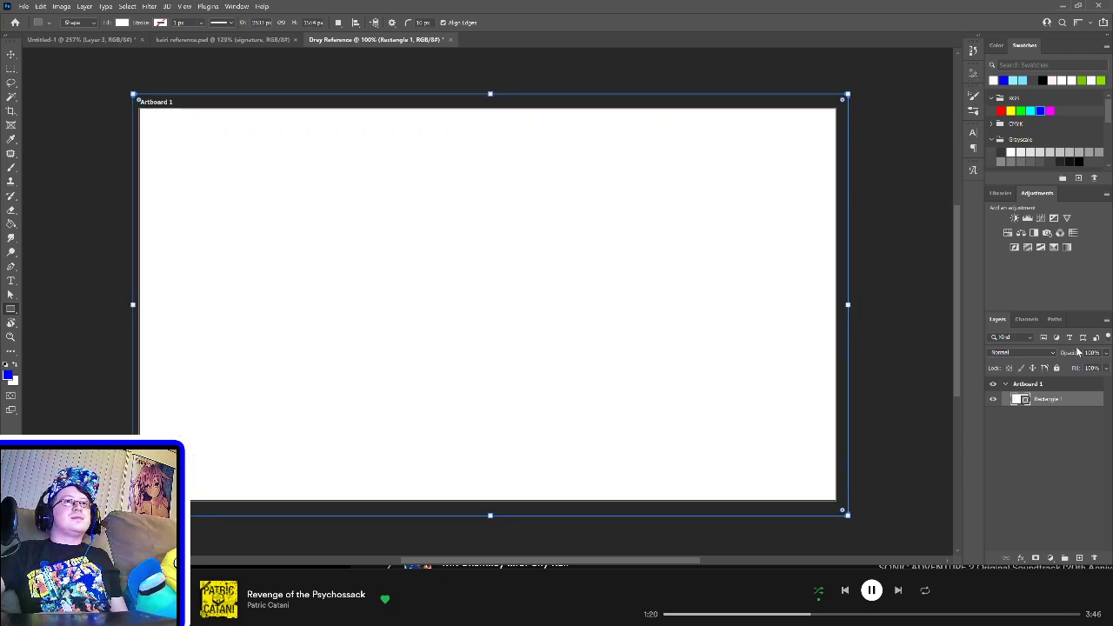
left_click(1056, 368)
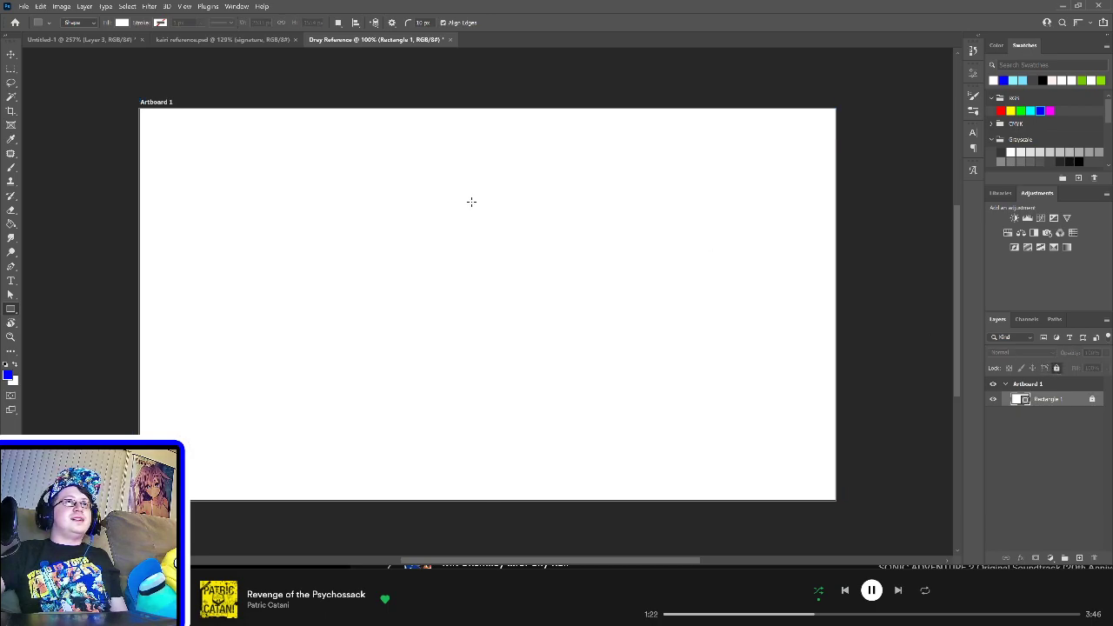
left_click(11, 54)
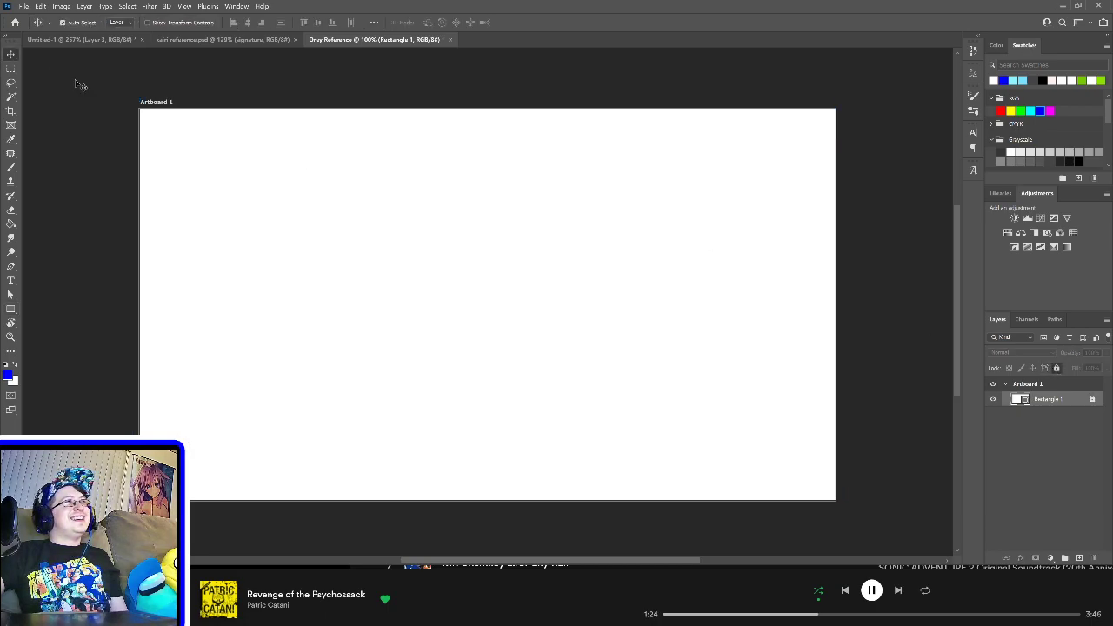
left_click(188, 54)
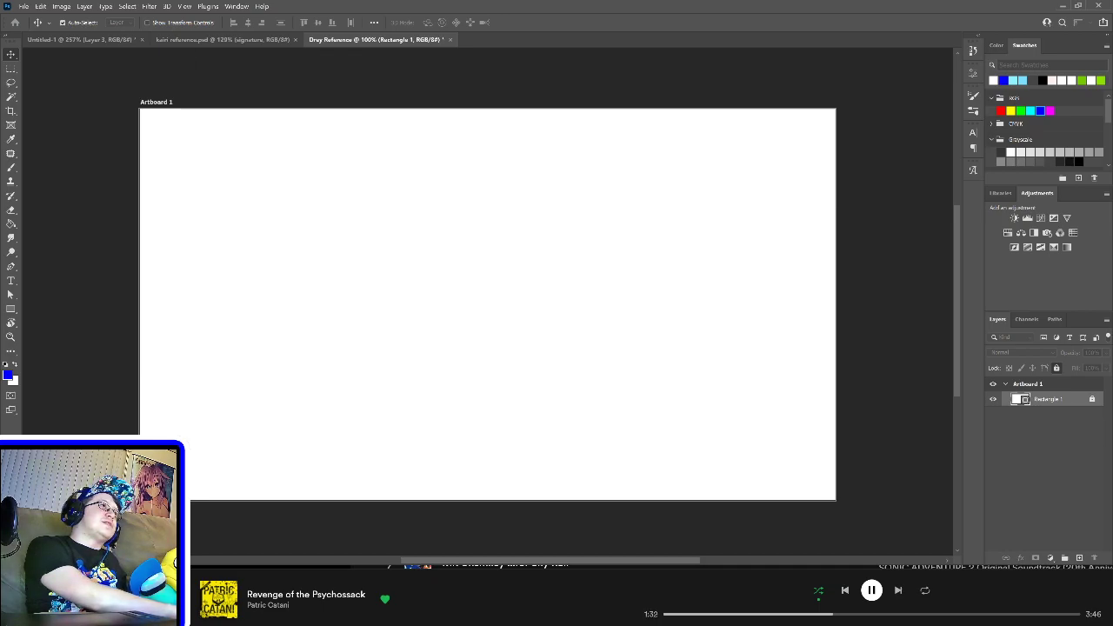
key("ctrl+v")
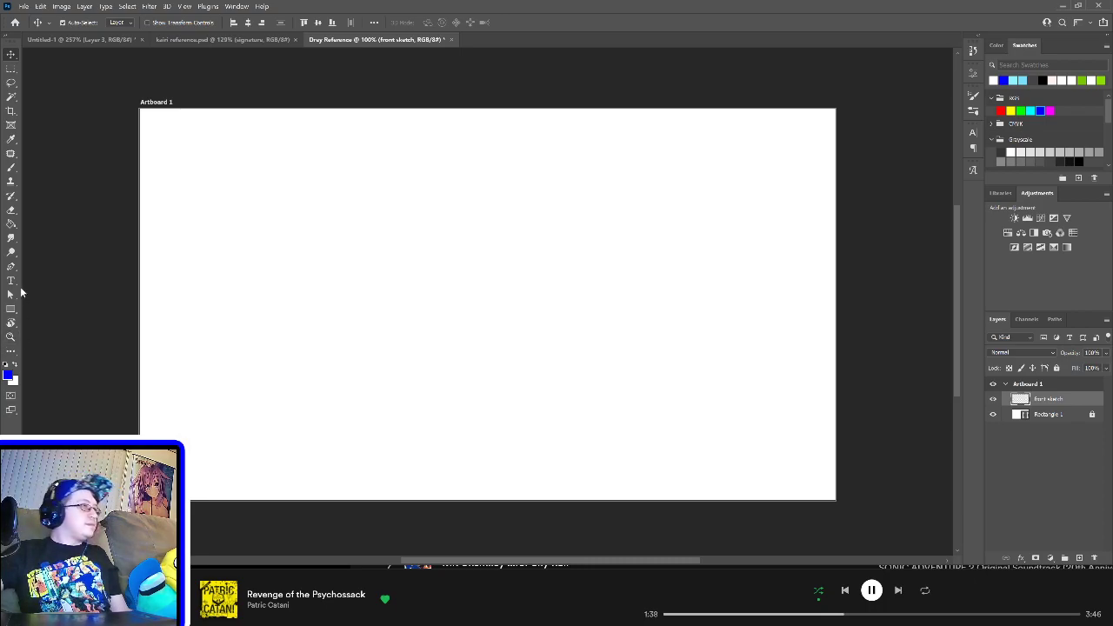
Step: Switch to the Brush, zoom the artboard to 129%, and reset the foreground colour to black
key("b")
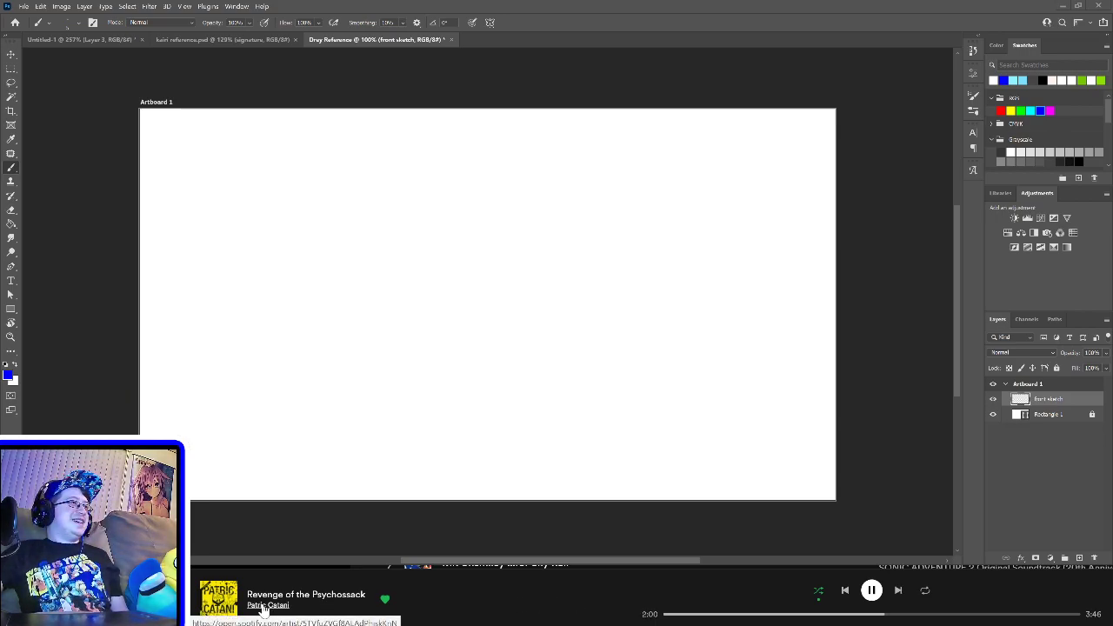
mouse_move(229, 599)
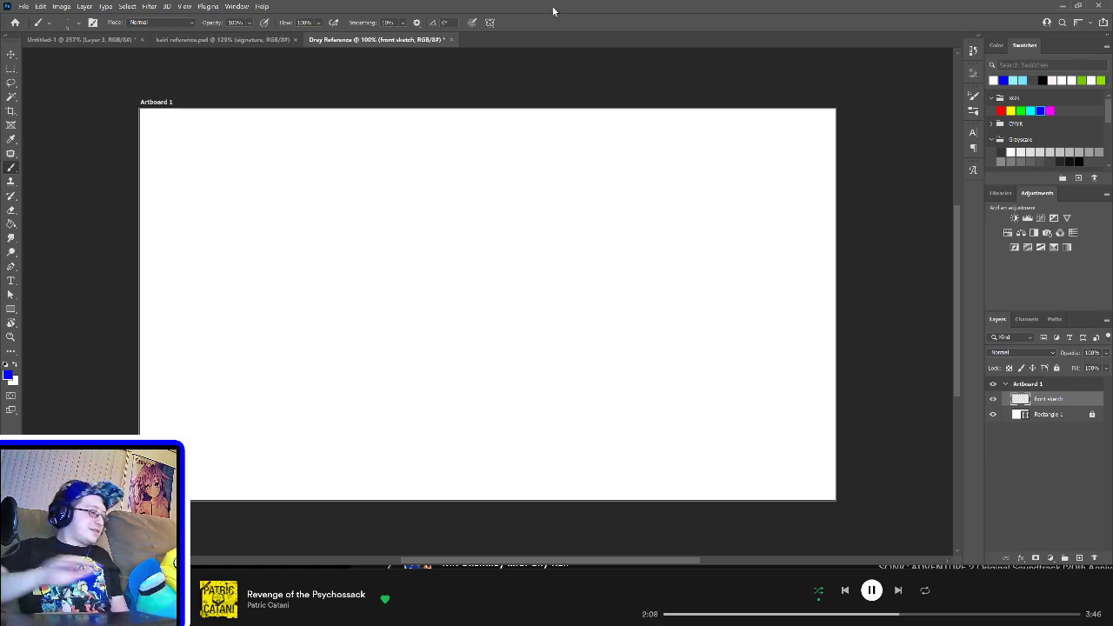
key("ctrl+0")
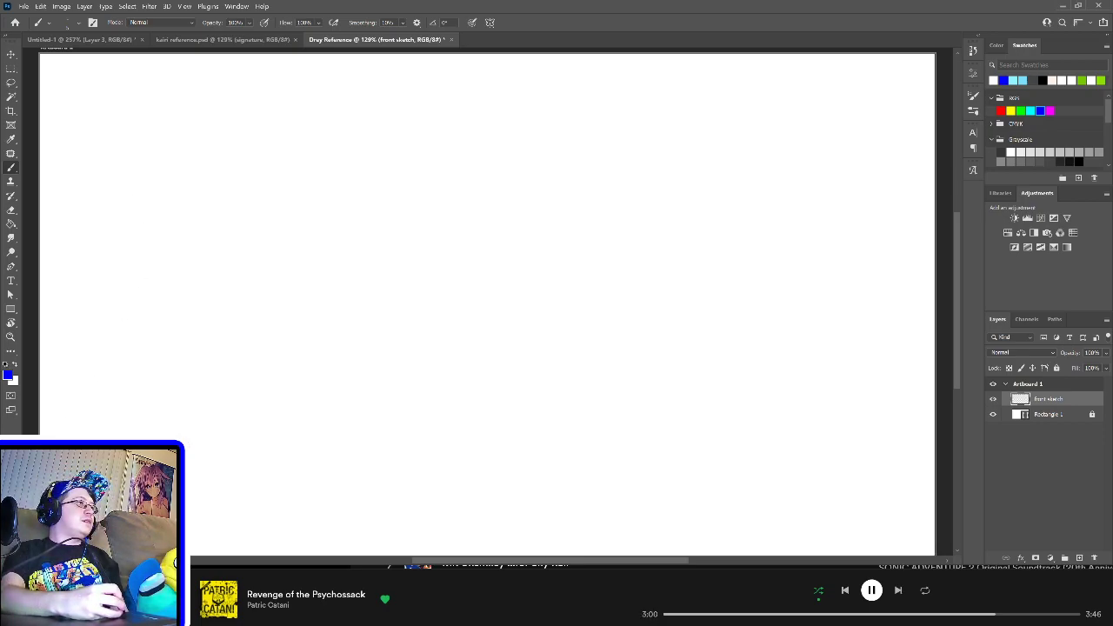
key("d")
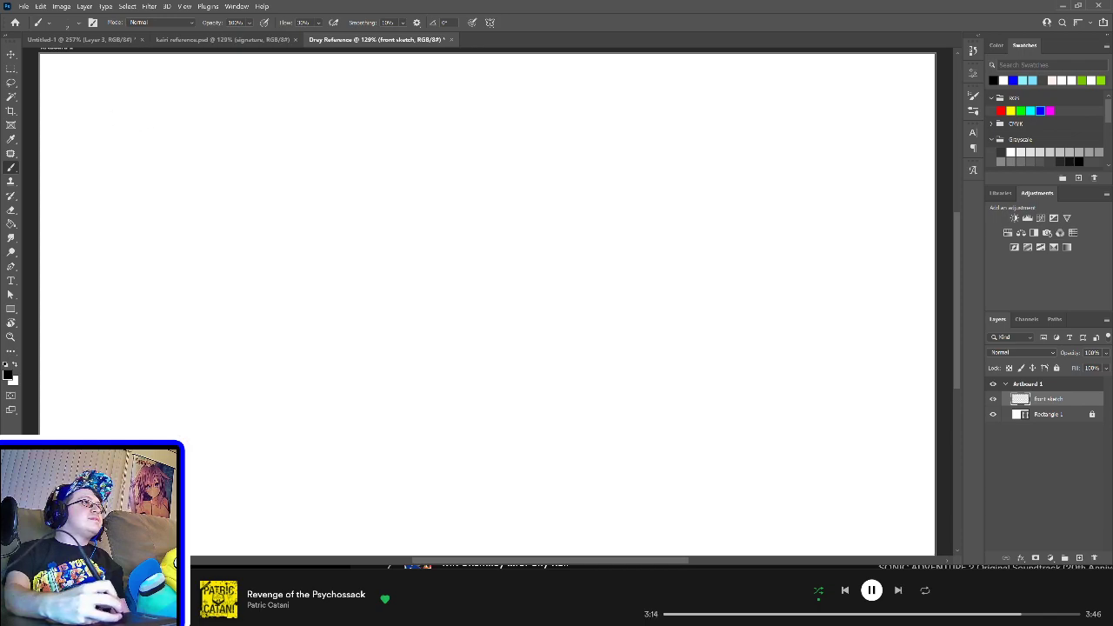
Step: Sketch a loose oval head with a vertical centre line and shaped lower sides
mouse_move(109, 139)
left_mouse_down()
mouse_move(140, 92)
mouse_move(156, 145)
left_mouse_up()
key("ctrl+z")
mouse_move(132, 106)
left_mouse_down()
mouse_move(191, 158)
mouse_move(109, 131)
mouse_move(131, 178)
mouse_move(165, 165)
left_mouse_up()
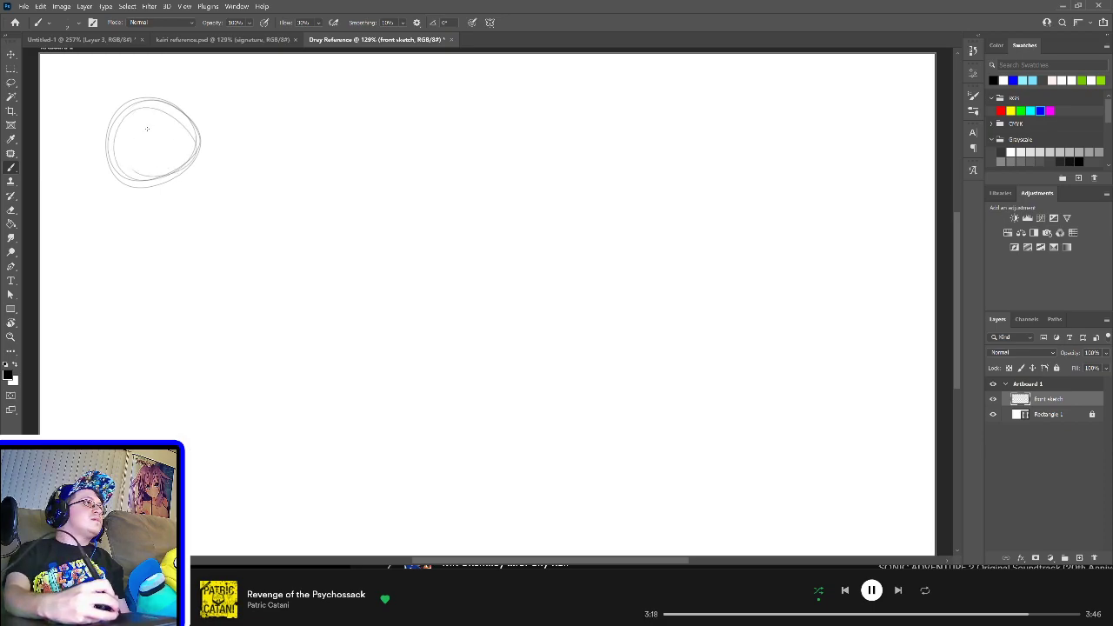
key("ctrl+z")
mouse_move(126, 109)
left_mouse_down()
mouse_move(193, 146)
mouse_move(130, 174)
mouse_move(200, 131)
mouse_move(174, 183)
left_mouse_up()
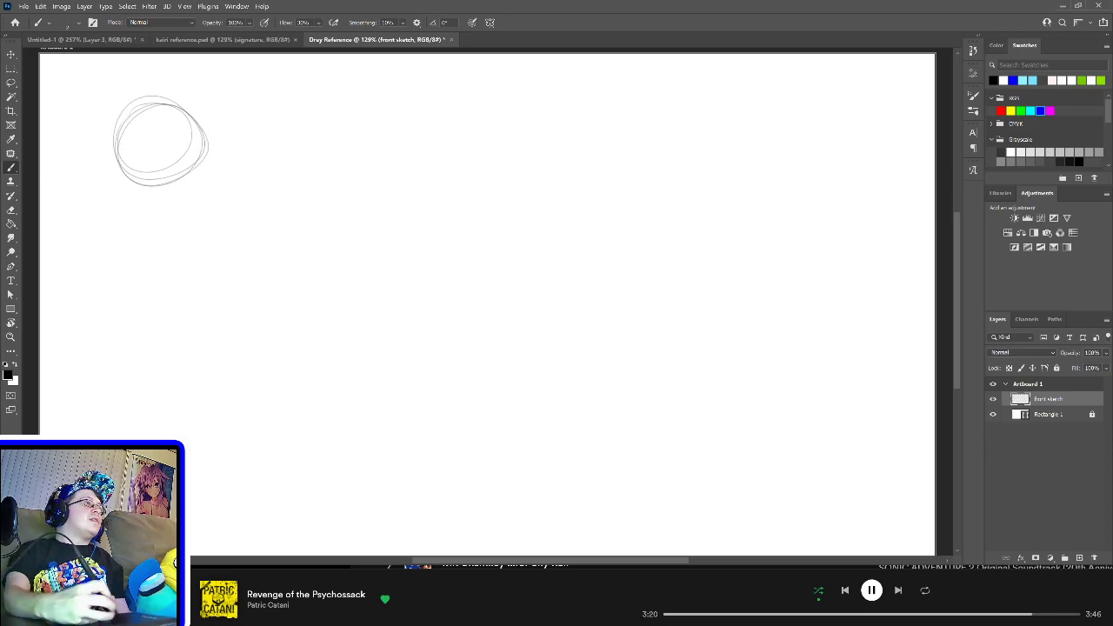
mouse_move(157, 102)
left_mouse_down()
mouse_move(160, 224)
mouse_move(134, 197)
left_mouse_up()
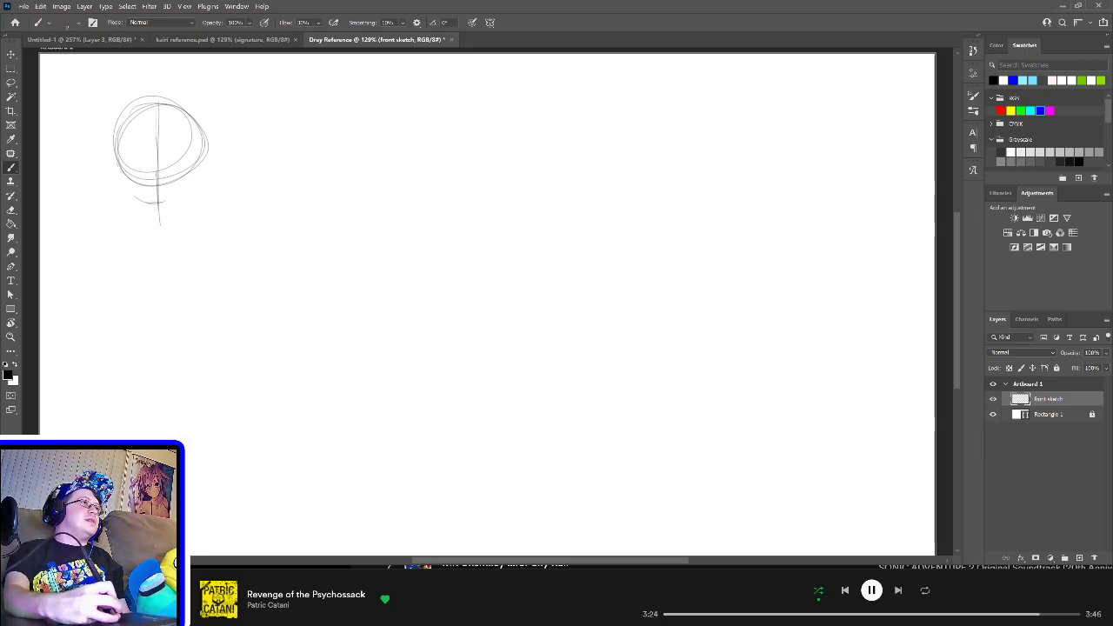
left_click_drag(118, 160, 137, 200)
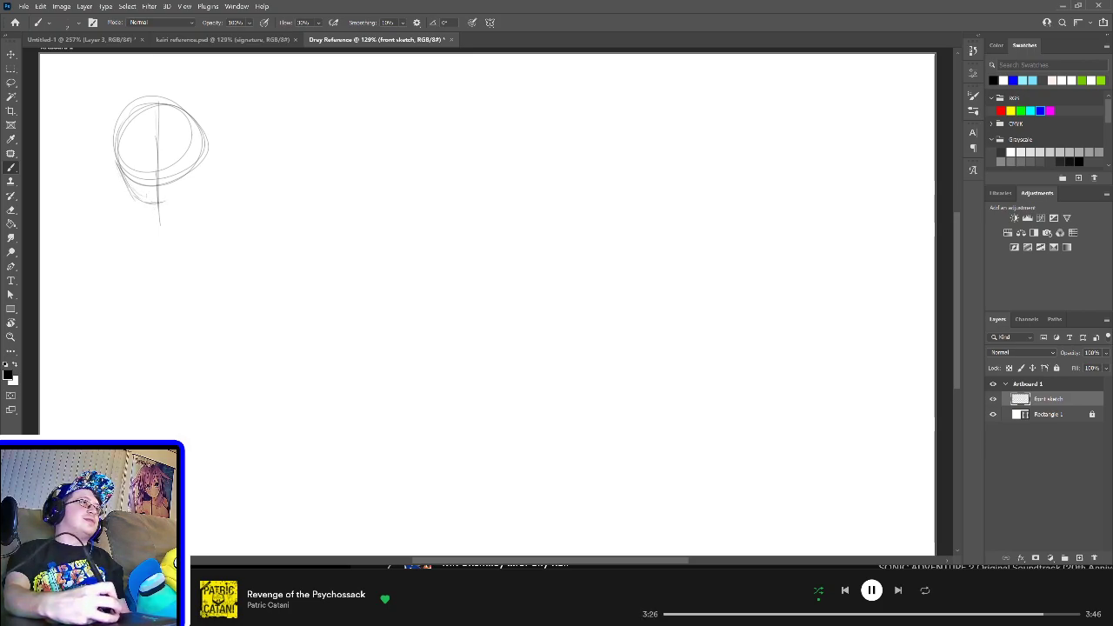
left_click_drag(201, 157, 167, 201)
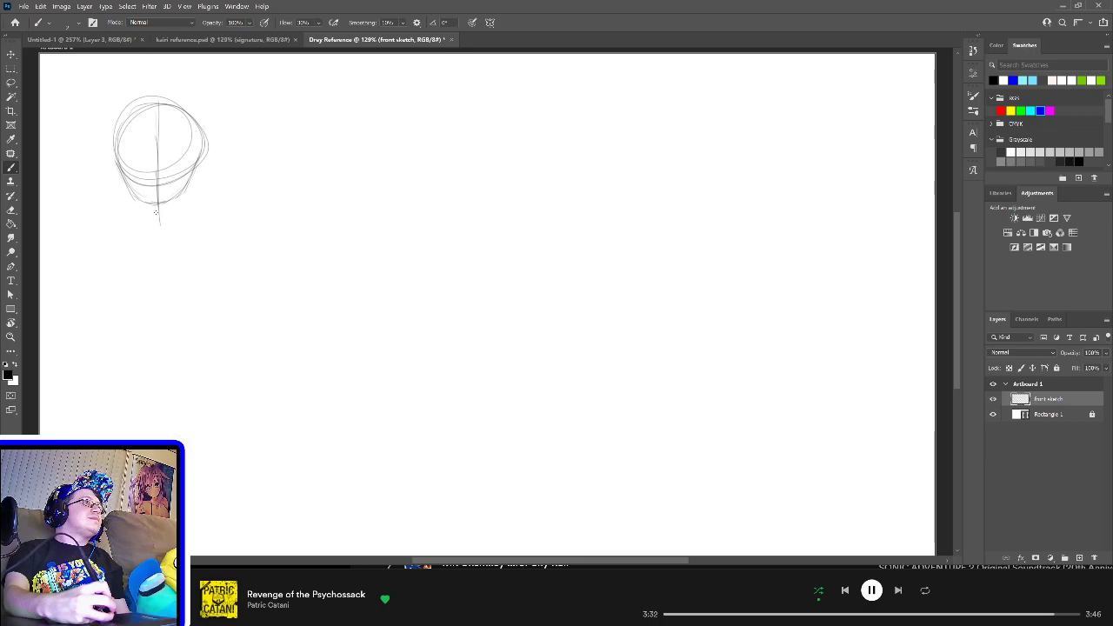
Step: Extend the centre line, add the neck, outline the torso and start both leg lines
left_click_drag(158, 210, 165, 374)
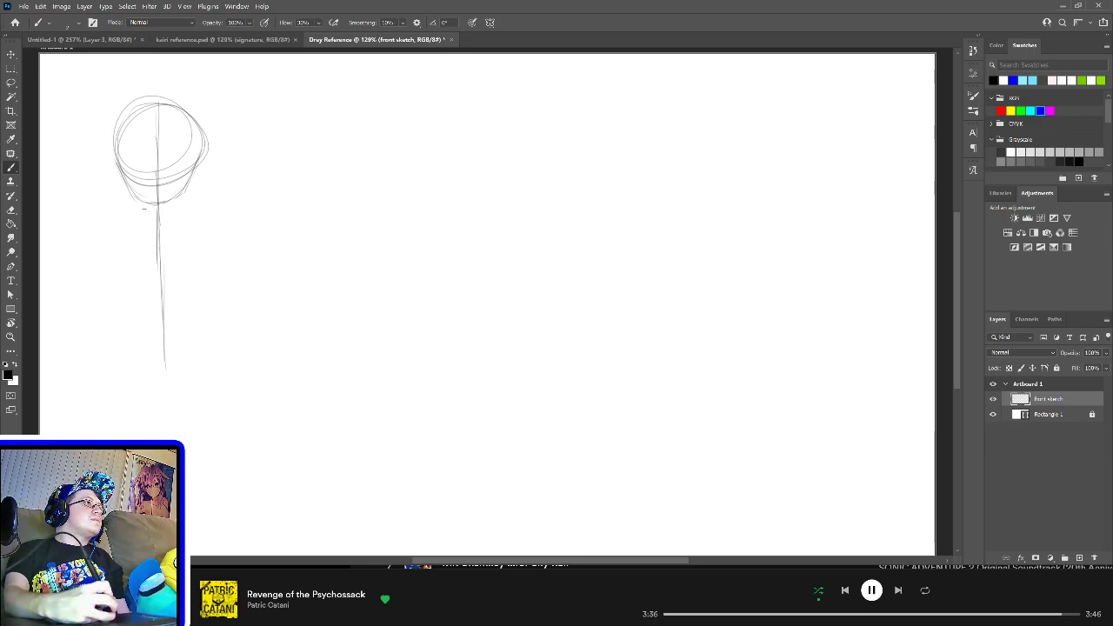
mouse_move(146, 203)
left_mouse_down()
mouse_move(138, 216)
mouse_move(171, 214)
mouse_move(119, 238)
mouse_move(133, 221)
mouse_move(181, 221)
mouse_move(172, 210)
left_mouse_up()
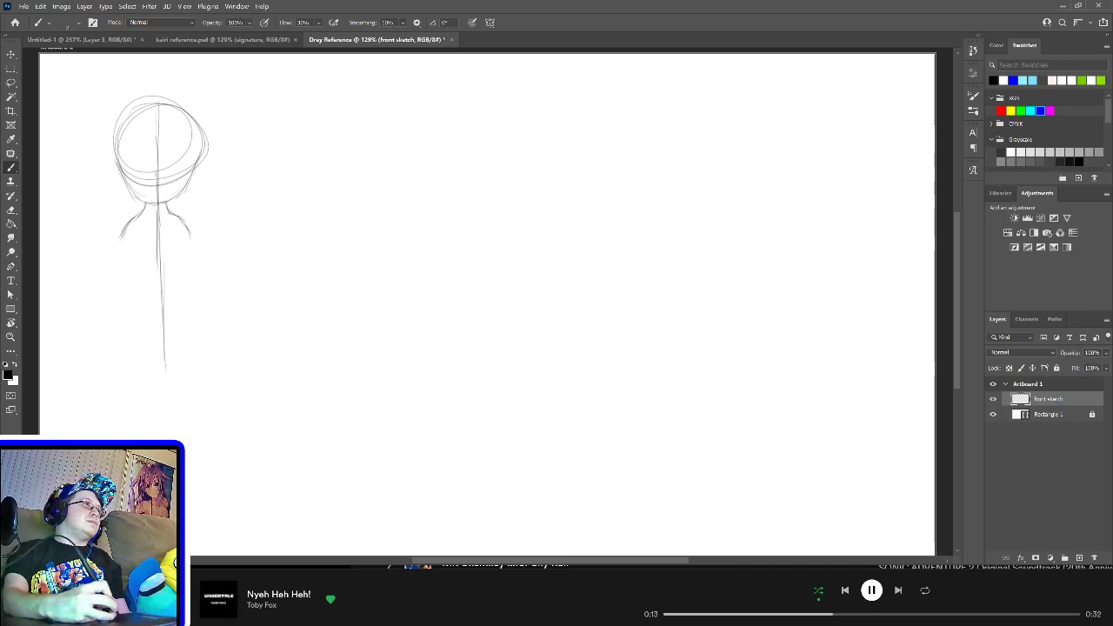
left_click_drag(123, 237, 122, 296)
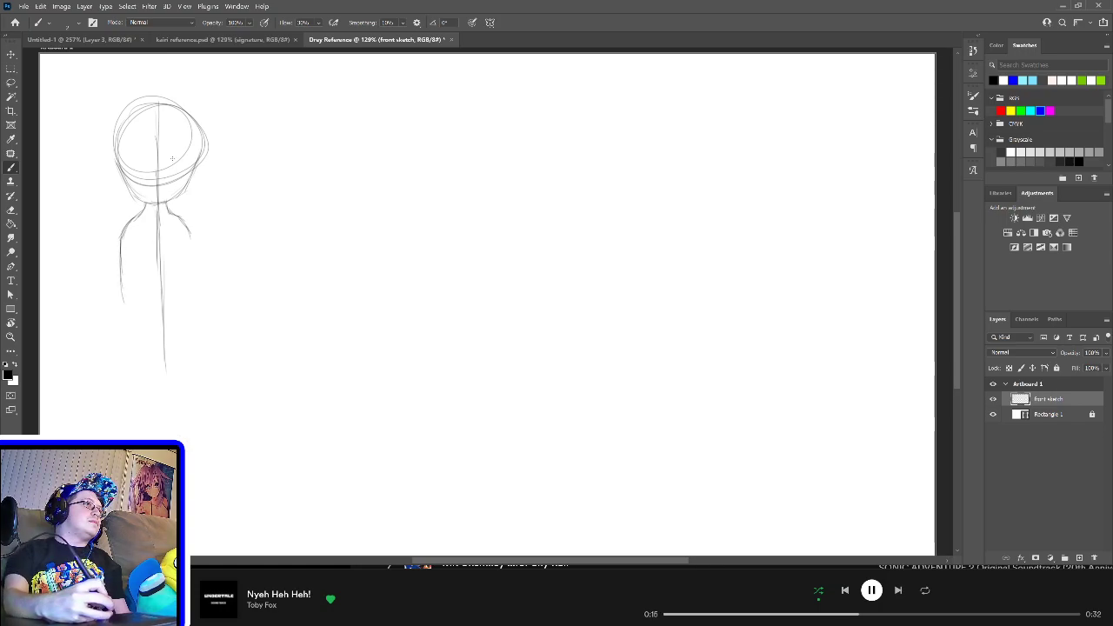
left_click_drag(187, 230, 191, 304)
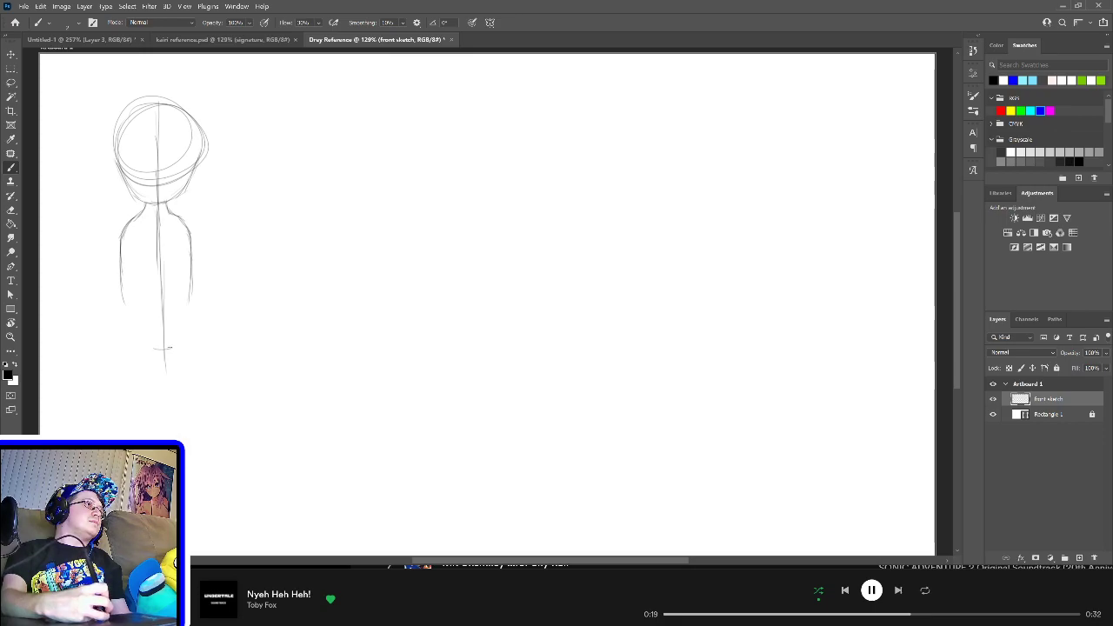
mouse_move(170, 348)
left_mouse_down()
mouse_move(127, 317)
mouse_move(143, 344)
left_mouse_up()
left_click_drag(120, 277, 132, 335)
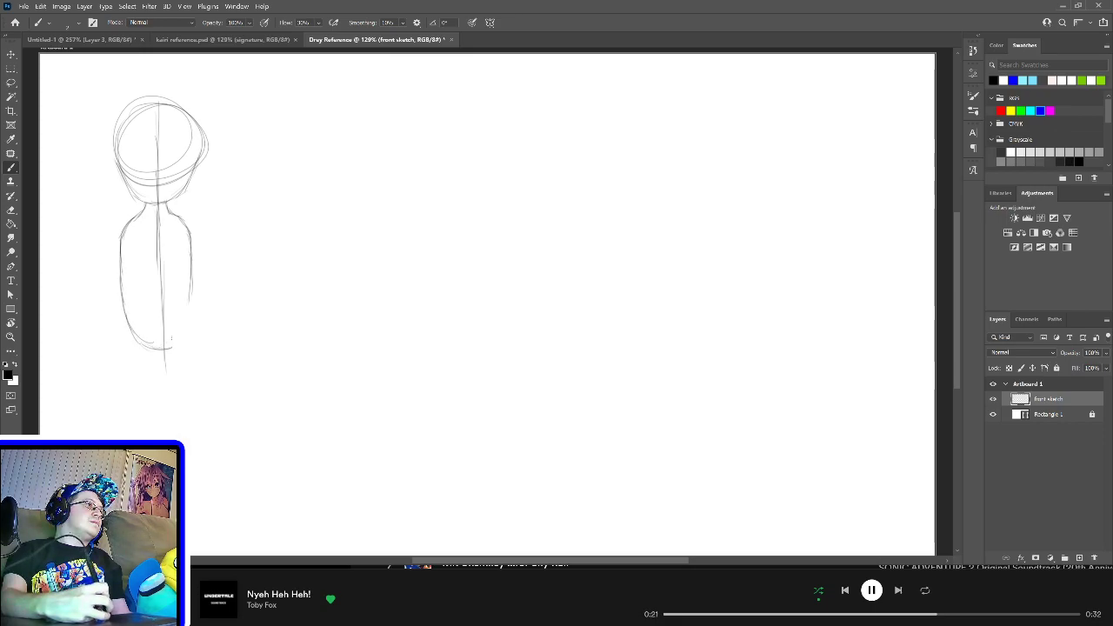
mouse_move(187, 292)
left_mouse_down()
mouse_move(181, 339)
mouse_move(168, 346)
mouse_move(187, 310)
left_mouse_up()
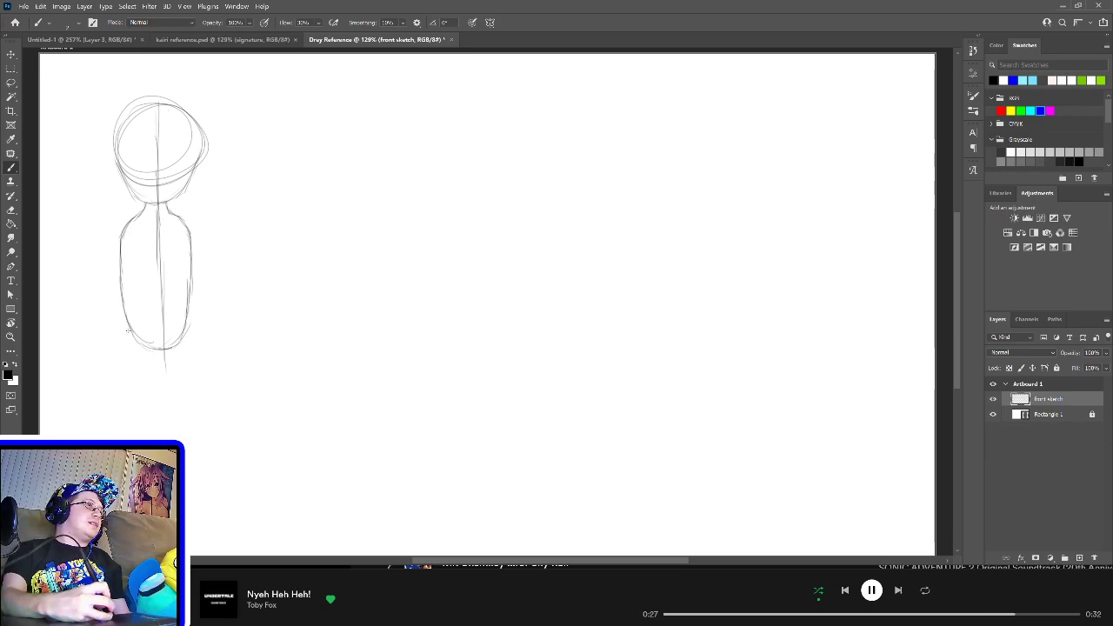
left_click_drag(133, 341, 133, 405)
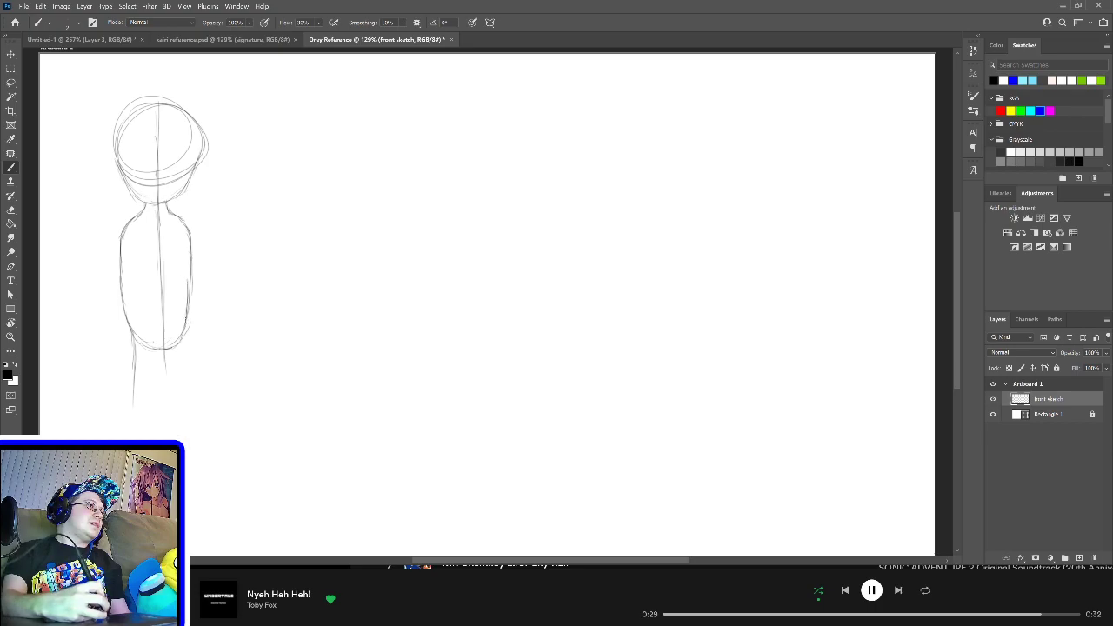
left_click_drag(184, 325, 187, 432)
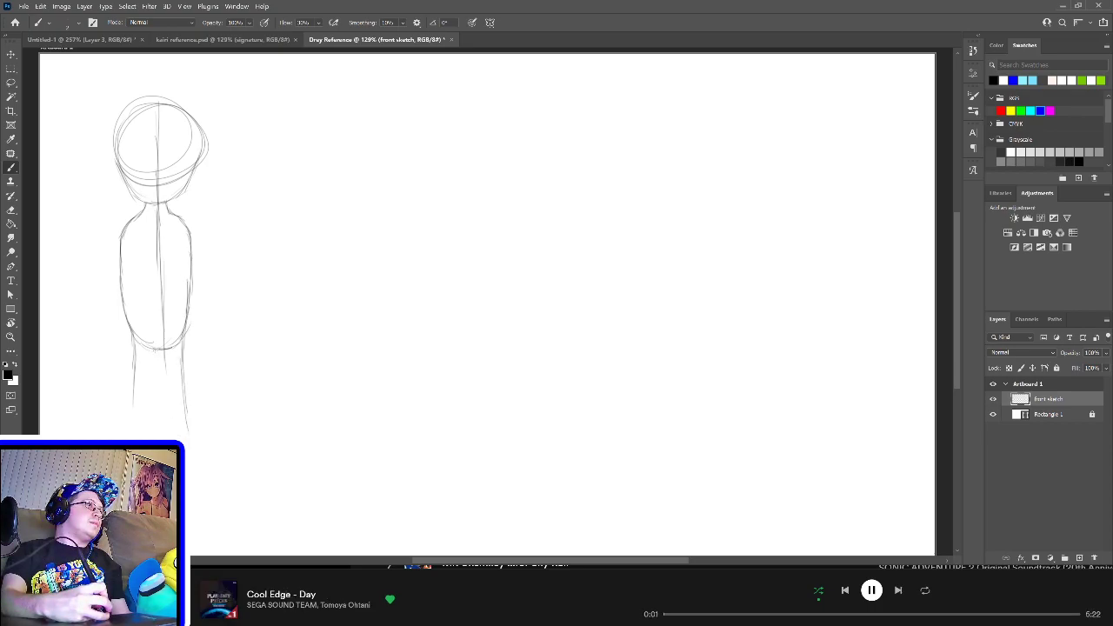
Step: Draw the line between the legs and refine the inner edges of both legs
left_click_drag(153, 352, 152, 432)
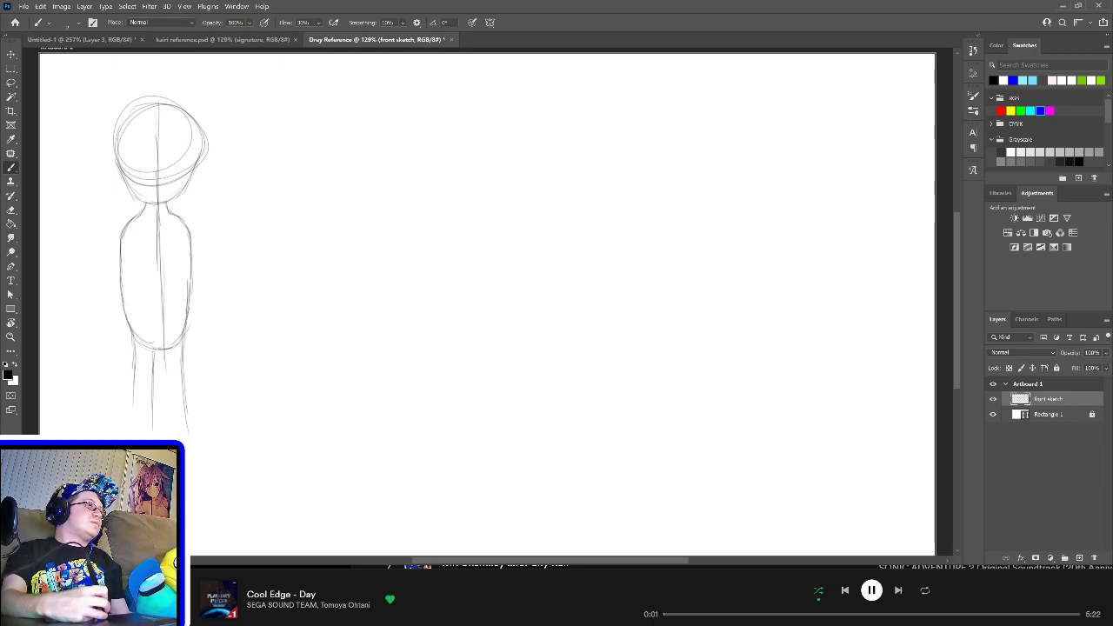
left_click_drag(162, 355, 171, 433)
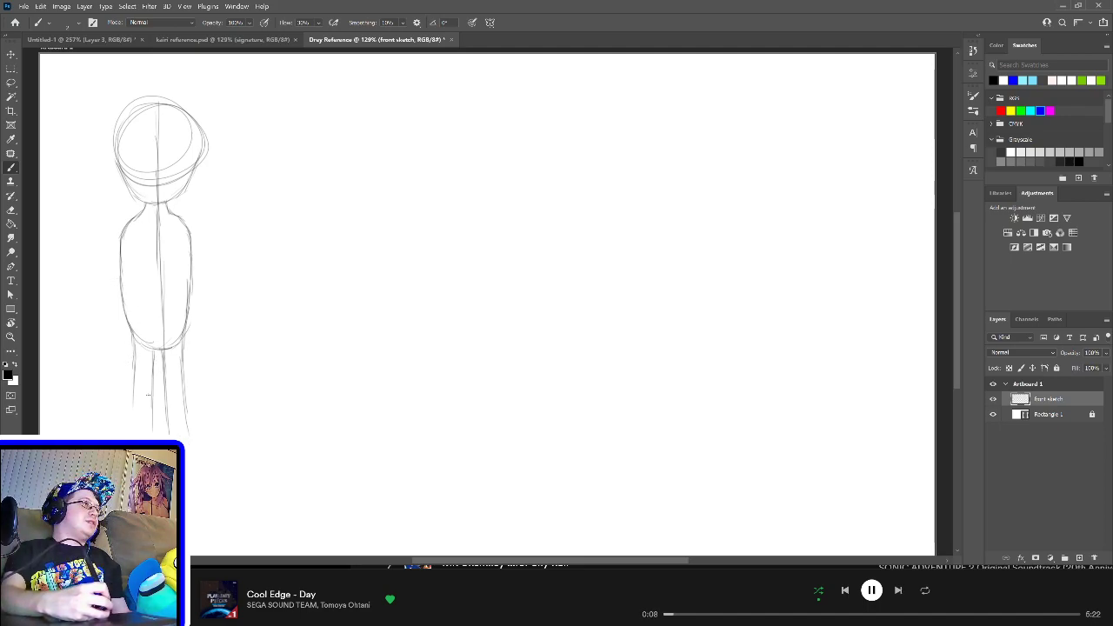
left_click_drag(140, 349, 145, 435)
left_click_drag(145, 376, 147, 435)
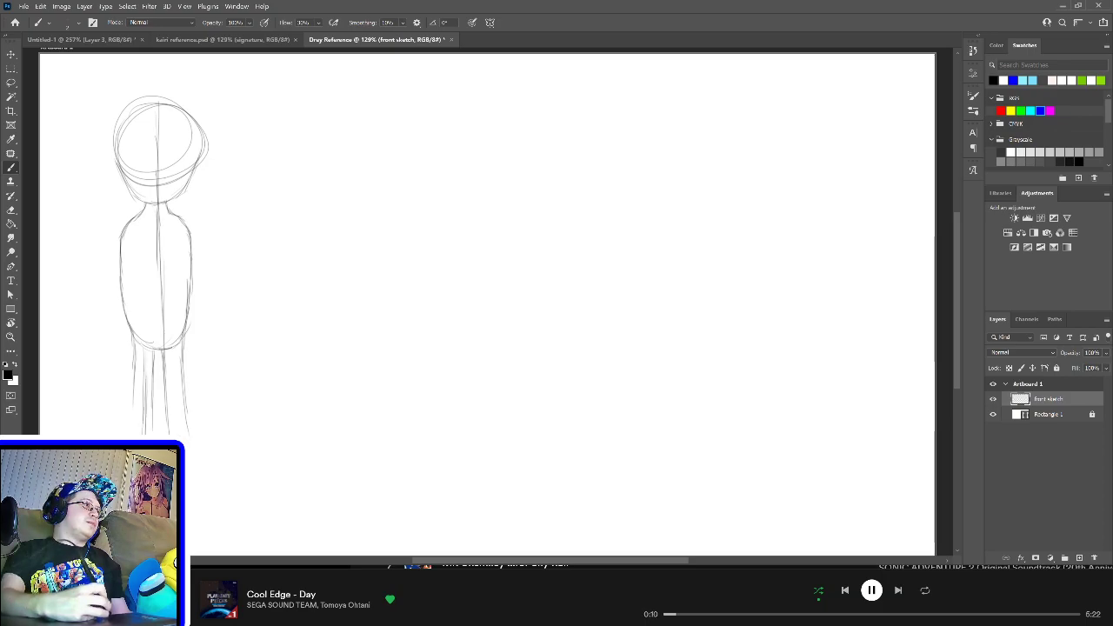
left_click_drag(173, 346, 185, 437)
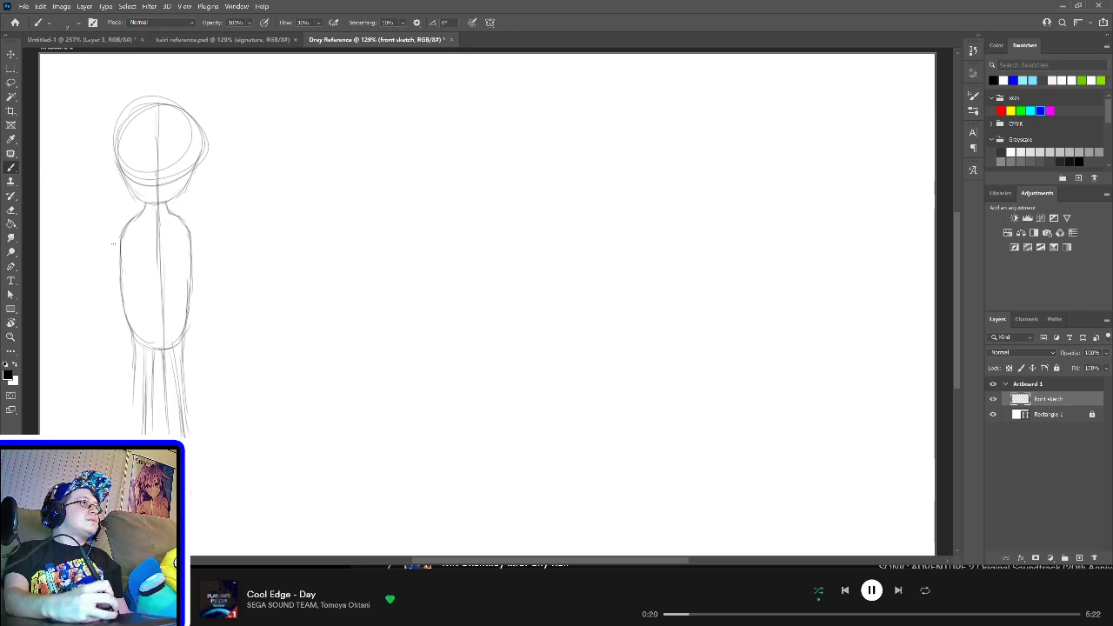
Step: Stroke arm lines beside the torso, lengthen the legs and add a curve below the right leg
left_click_drag(113, 247, 106, 371)
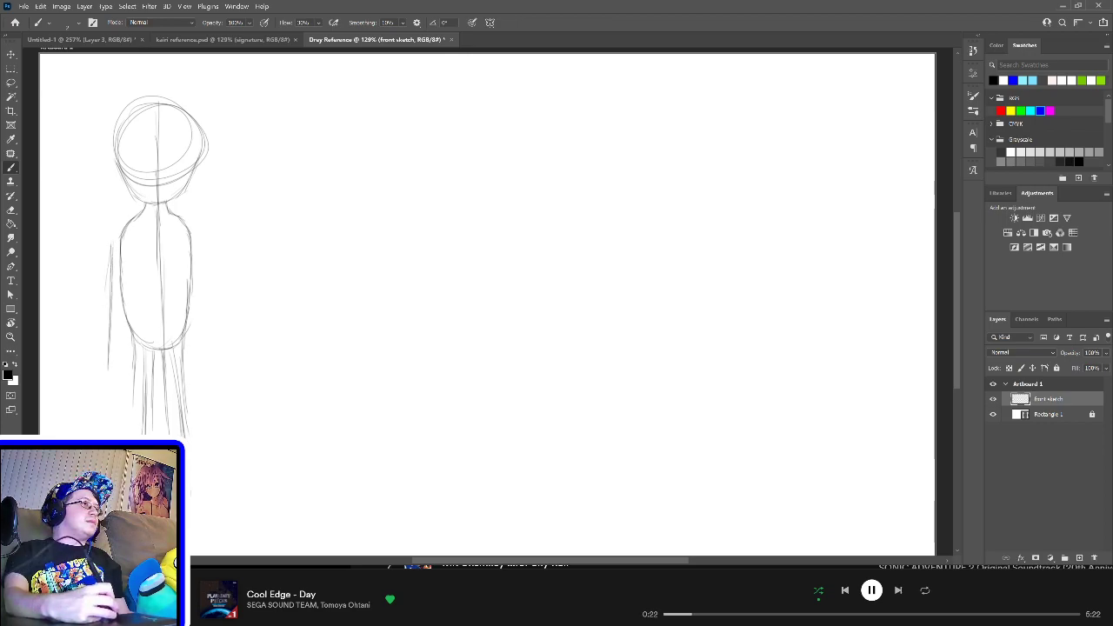
left_click_drag(199, 254, 209, 348)
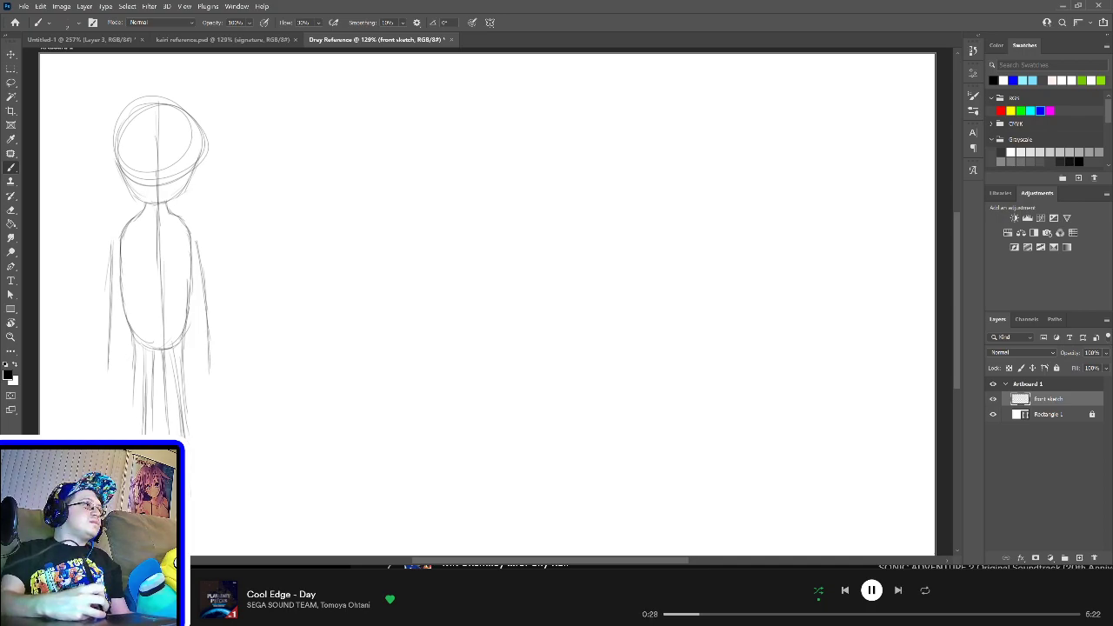
left_click_drag(149, 395, 155, 435)
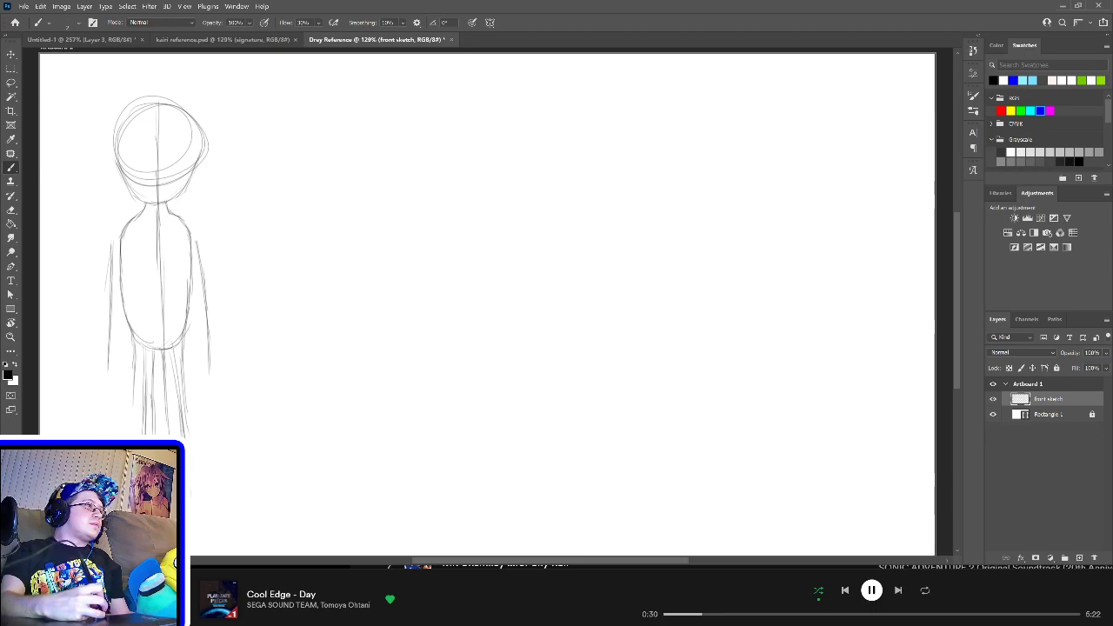
left_click_drag(134, 388, 131, 435)
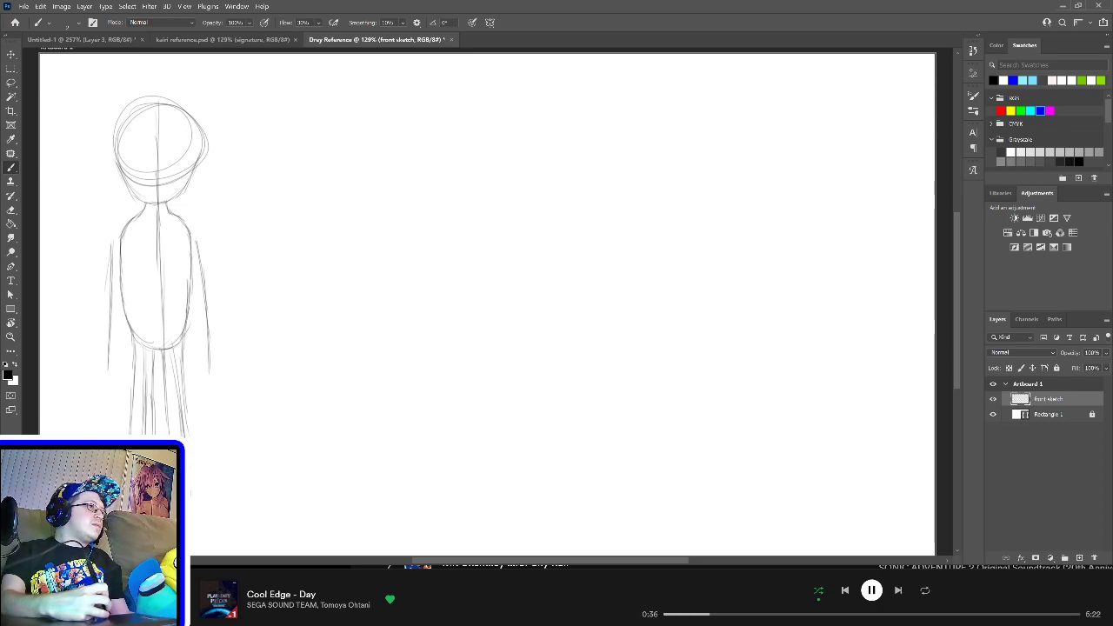
left_click_drag(166, 417, 169, 434)
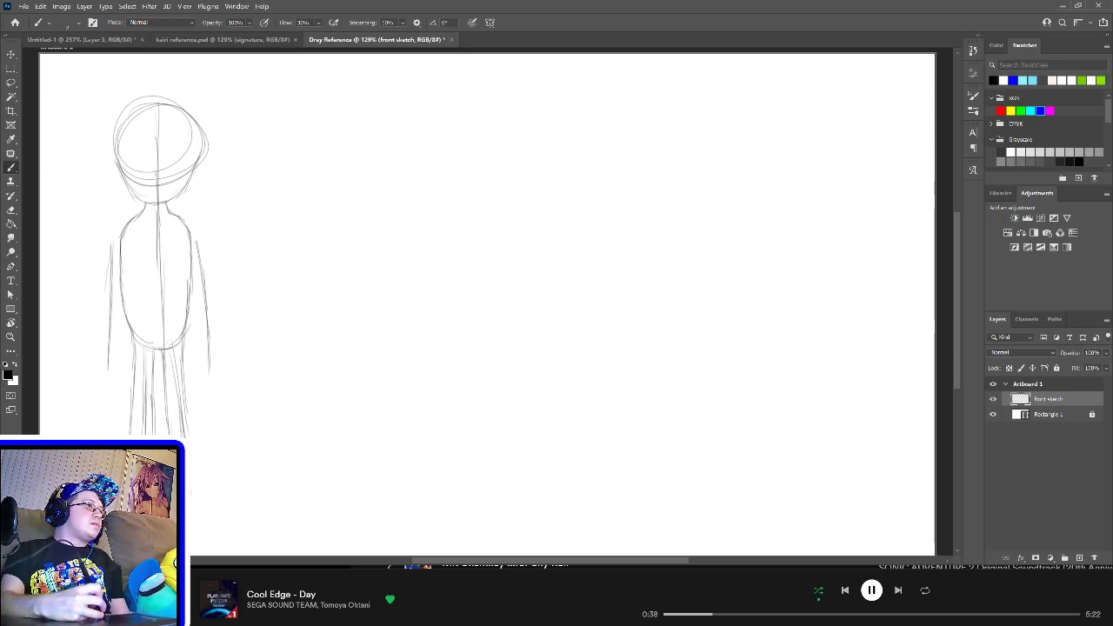
left_click_drag(197, 511, 218, 501)
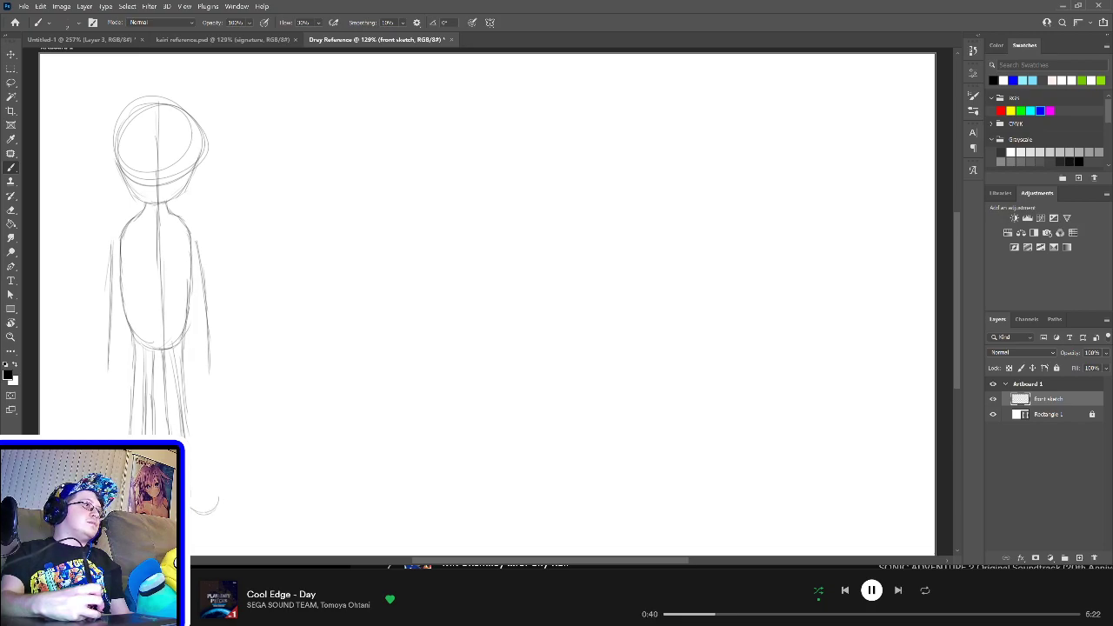
left_click_drag(187, 411, 218, 502)
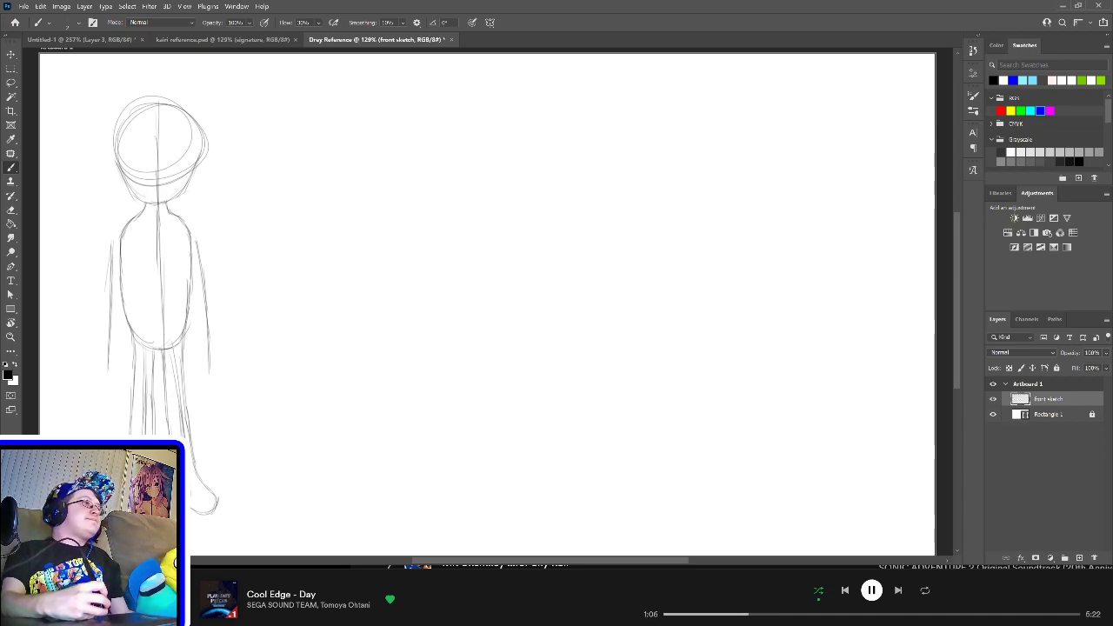
Step: Refine the lines between the legs and the inner and outer edges of the right leg
mouse_move(153, 346)
left_mouse_down()
mouse_move(148, 418)
mouse_move(155, 366)
mouse_move(143, 404)
mouse_move(127, 372)
mouse_move(131, 360)
mouse_move(136, 413)
left_mouse_up()
left_click_drag(163, 348, 178, 411)
left_click_drag(160, 374, 172, 409)
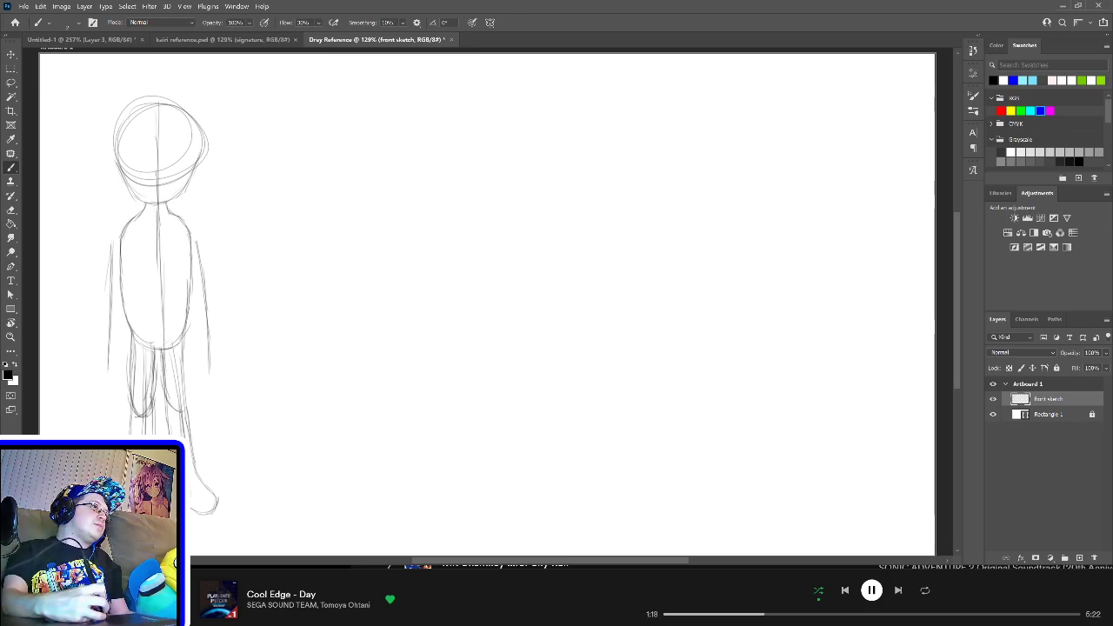
left_click_drag(181, 335, 188, 412)
left_click_drag(185, 362, 187, 396)
left_click_drag(181, 337, 187, 403)
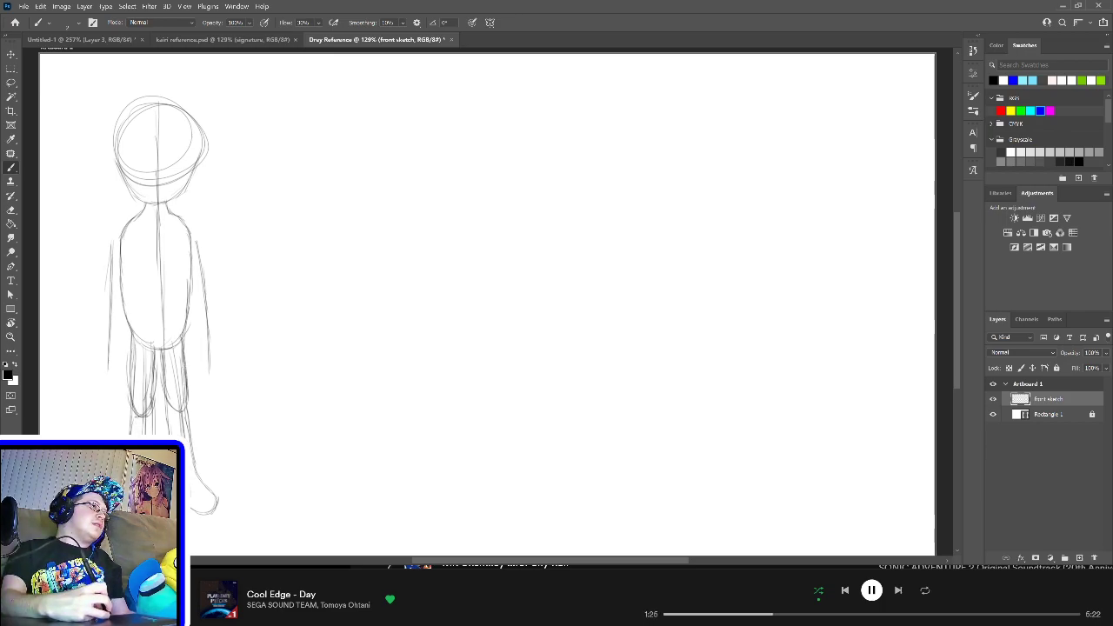
Step: Sketch rough outlines of the left and right feet below the legs
mouse_move(133, 424)
left_mouse_down()
mouse_move(139, 412)
mouse_move(156, 433)
left_mouse_up()
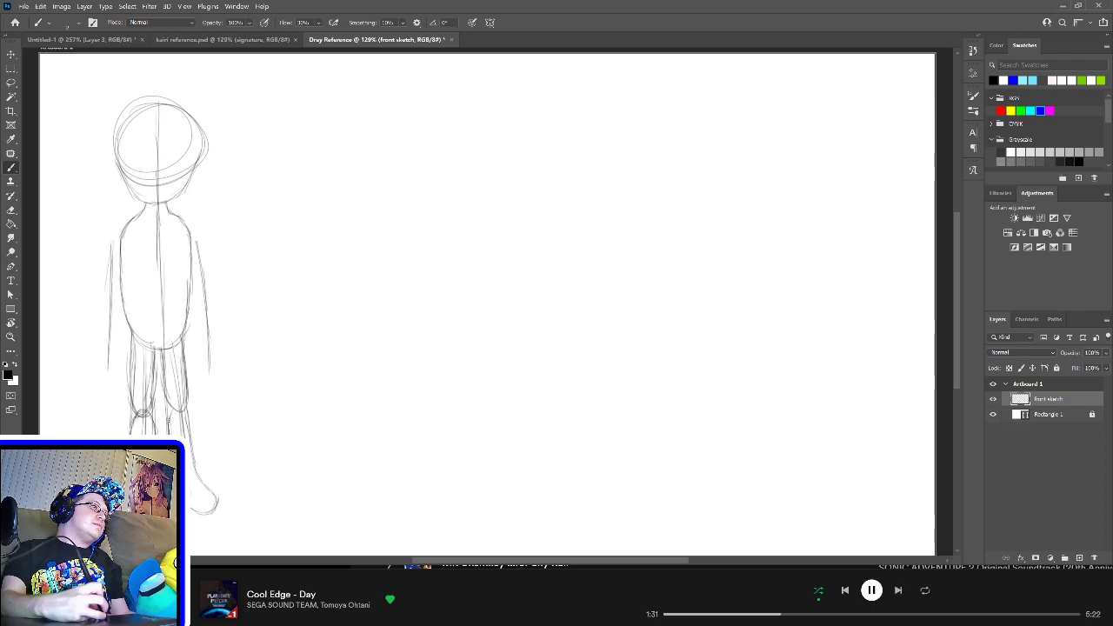
mouse_move(171, 419)
left_mouse_down()
mouse_move(188, 405)
mouse_move(192, 439)
left_mouse_up()
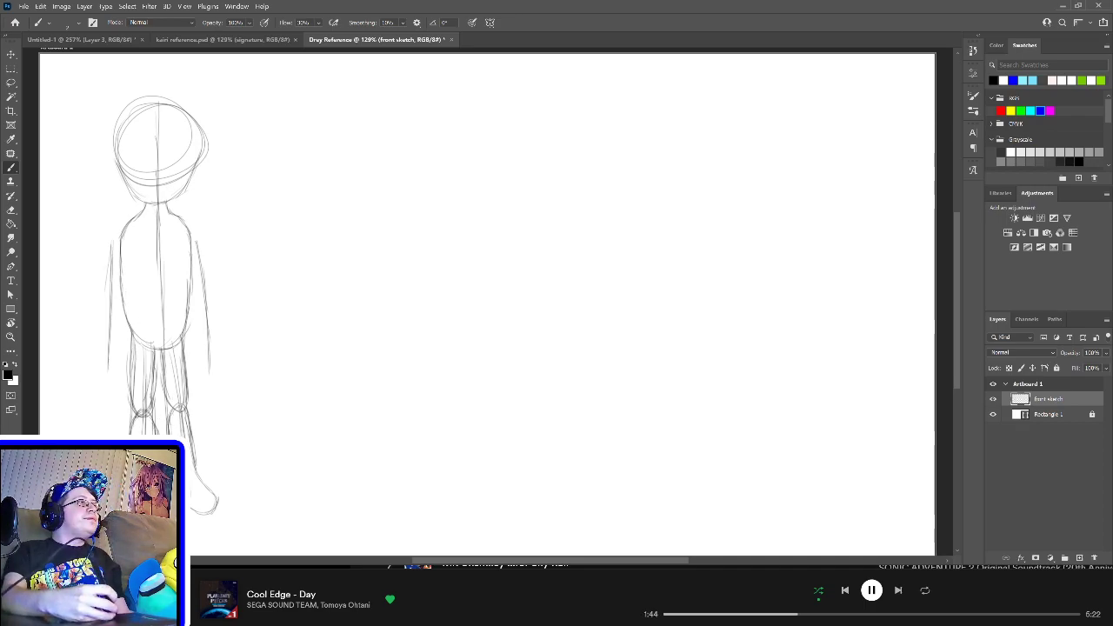
left_click_drag(138, 268, 144, 301)
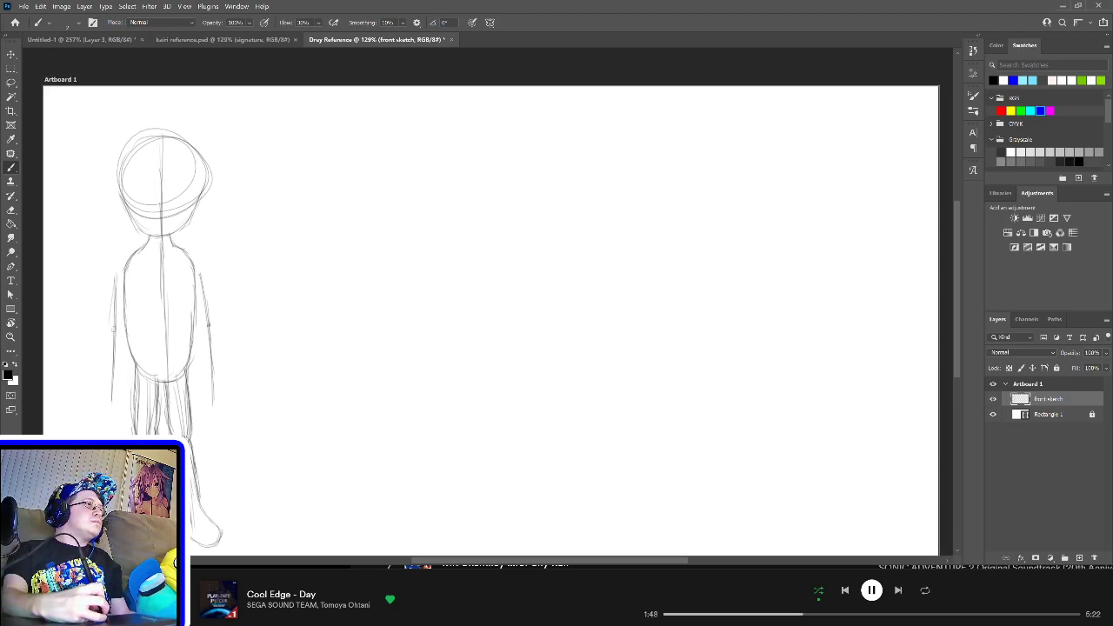
Step: Redraw the torso's left side and darken the outlines of both arms
mouse_move(113, 295)
left_mouse_down()
mouse_move(130, 254)
mouse_move(113, 263)
mouse_move(146, 235)
mouse_move(145, 245)
mouse_move(184, 249)
mouse_move(205, 273)
mouse_move(215, 327)
left_mouse_up()
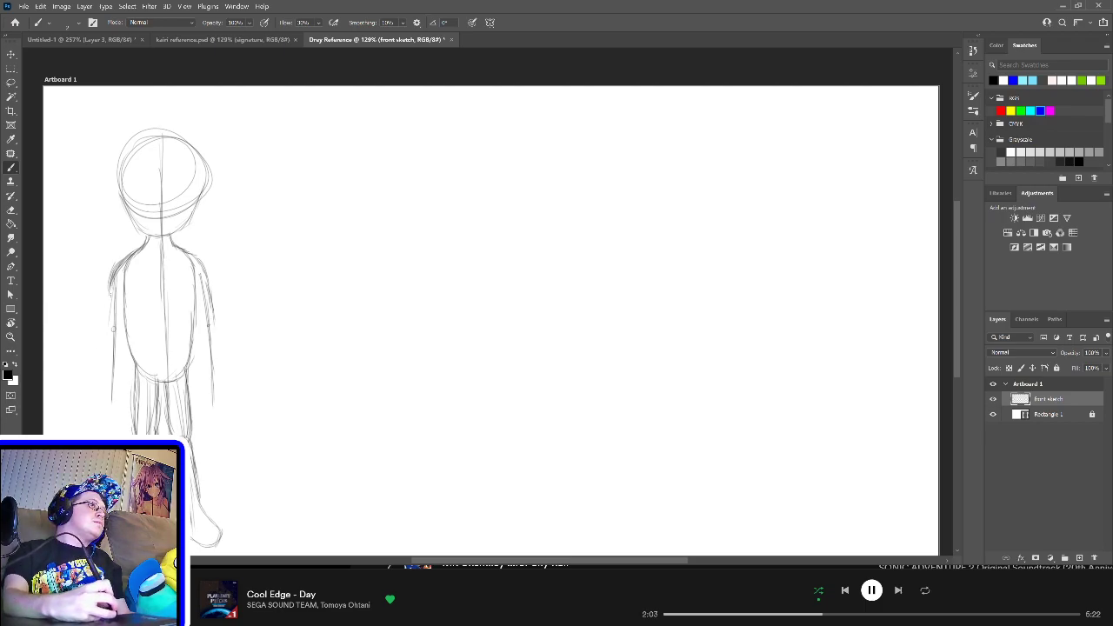
mouse_move(113, 329)
left_mouse_down()
mouse_move(105, 287)
mouse_move(107, 296)
left_mouse_up()
mouse_move(107, 271)
left_mouse_down()
mouse_move(122, 326)
mouse_move(103, 320)
left_mouse_up()
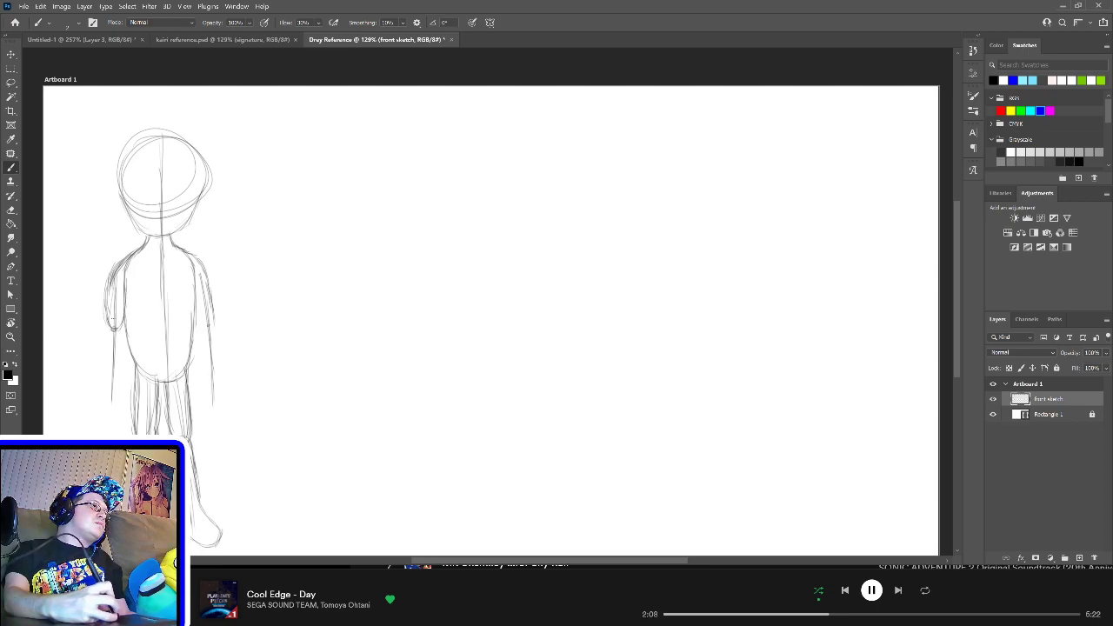
left_click_drag(190, 276, 202, 325)
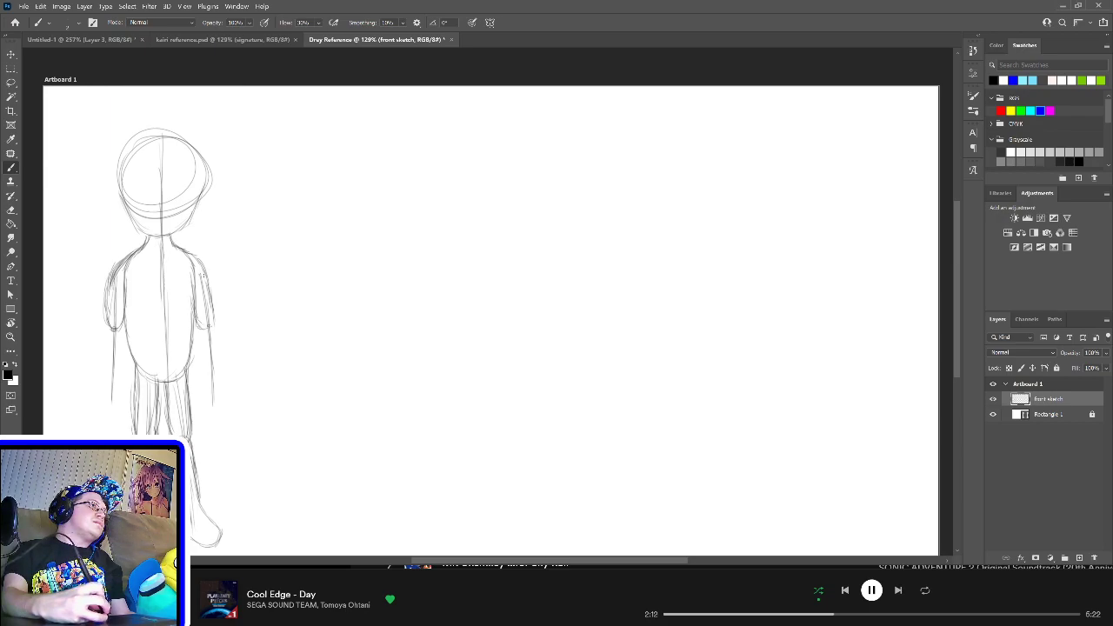
left_click_drag(204, 275, 214, 320)
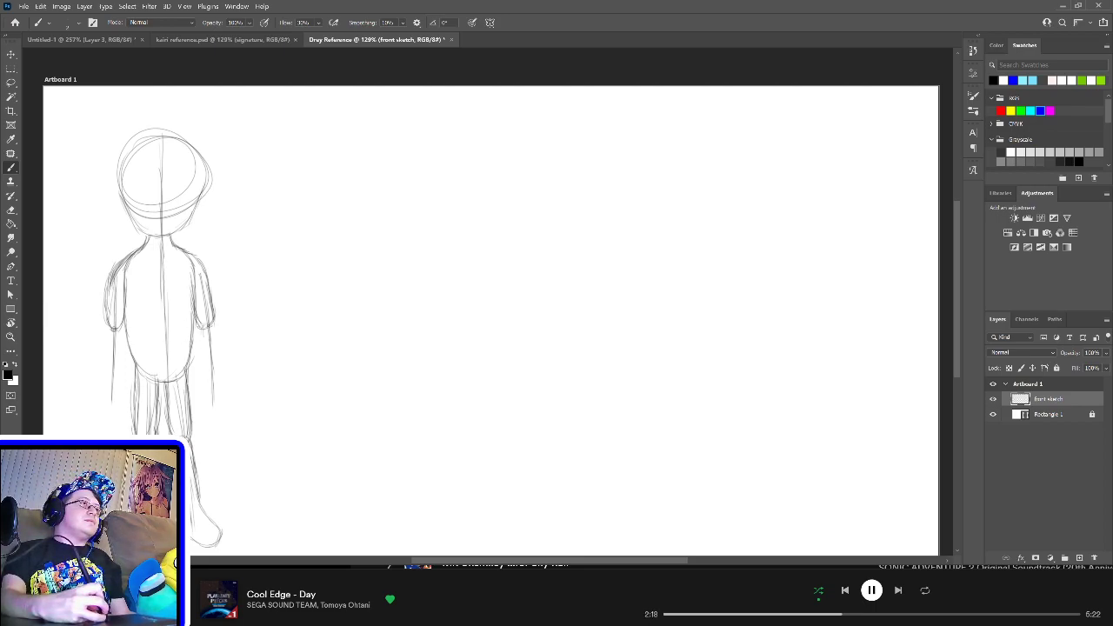
Step: Sketch and shape the outline of the right hand
mouse_move(212, 328)
left_mouse_down()
mouse_move(201, 337)
mouse_move(208, 387)
left_mouse_up()
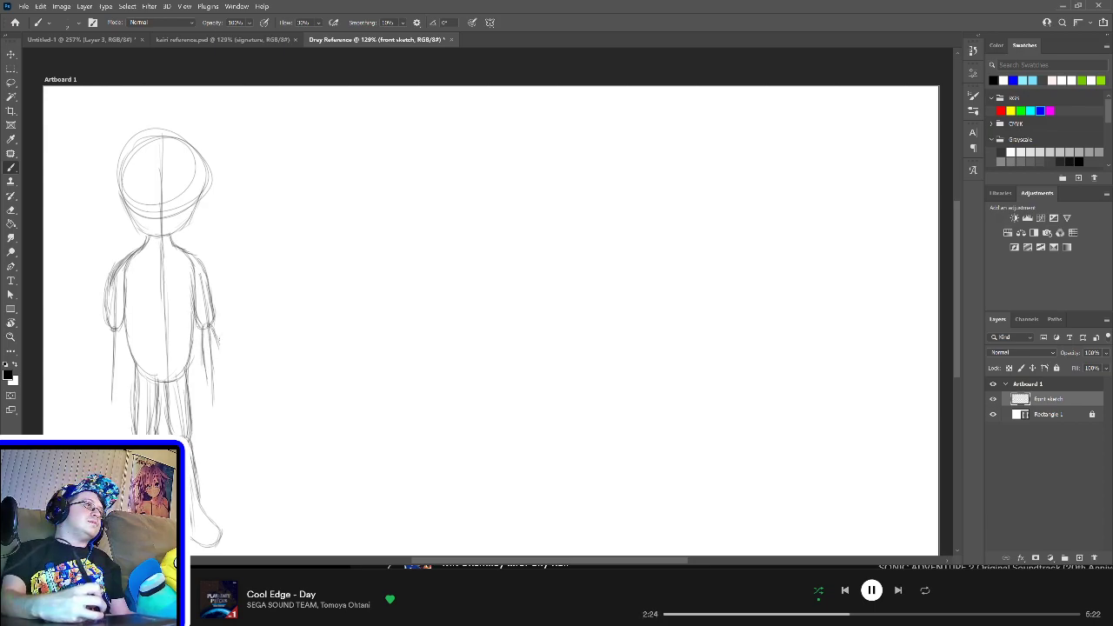
left_click_drag(214, 332, 225, 382)
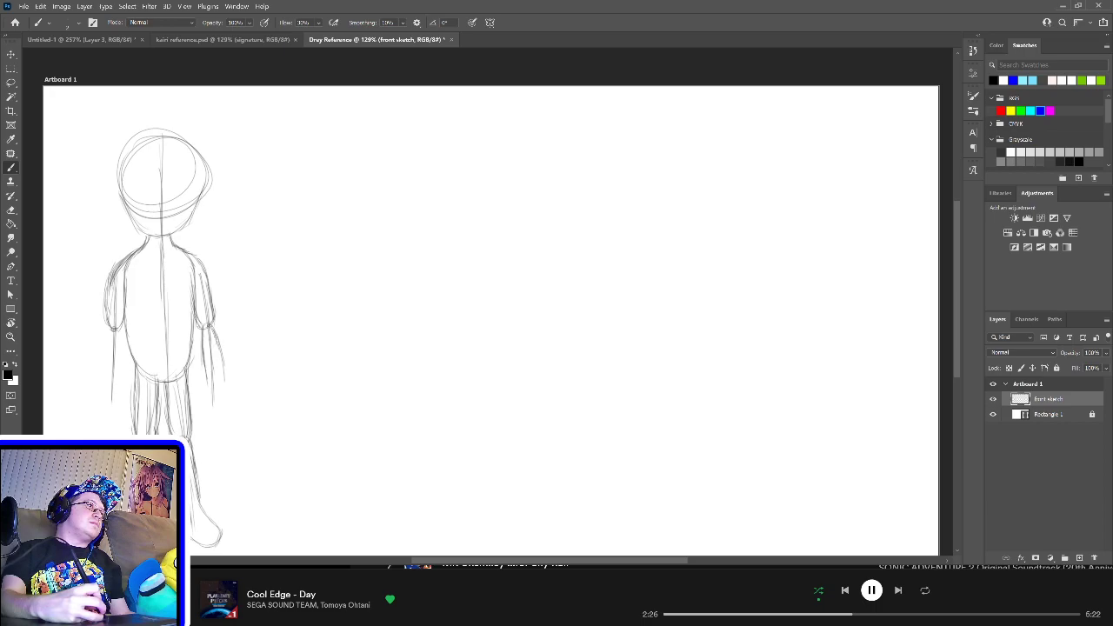
left_click_drag(217, 341, 222, 385)
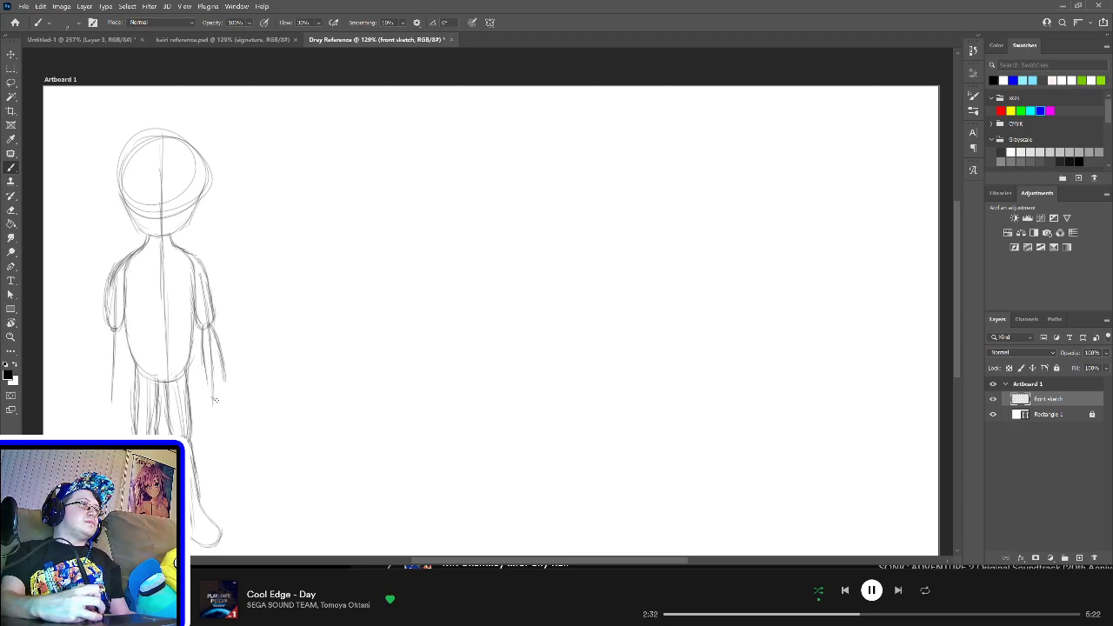
mouse_move(223, 367)
left_mouse_down()
mouse_move(220, 400)
mouse_move(205, 399)
left_mouse_up()
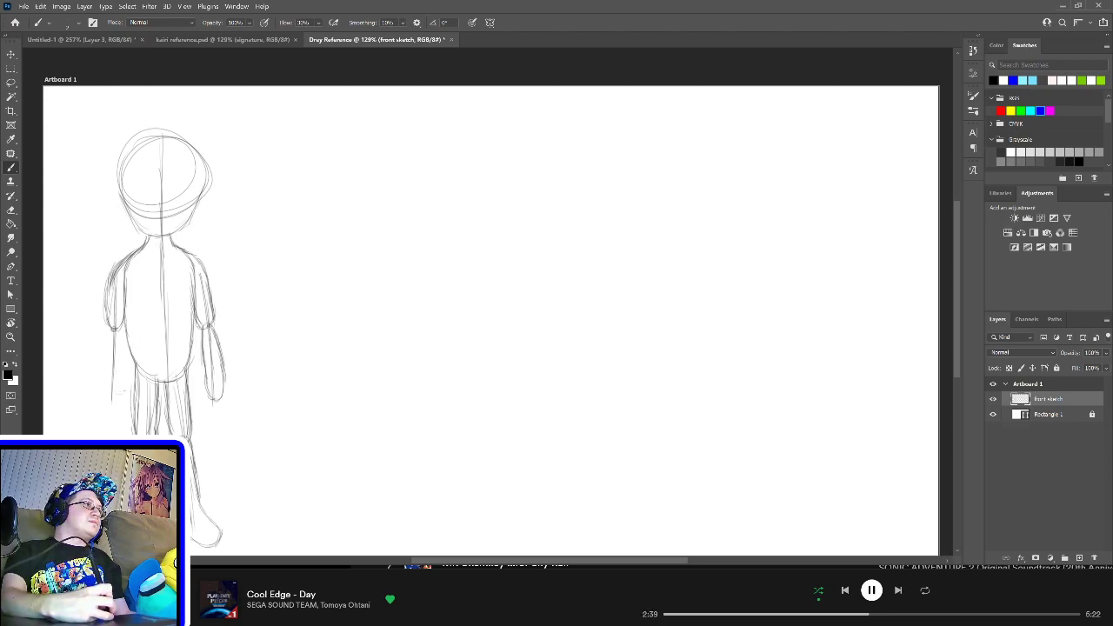
Step: Firm up the left arm's edges and add faint inner lines to the torso and right arm
left_click_drag(113, 392, 109, 321)
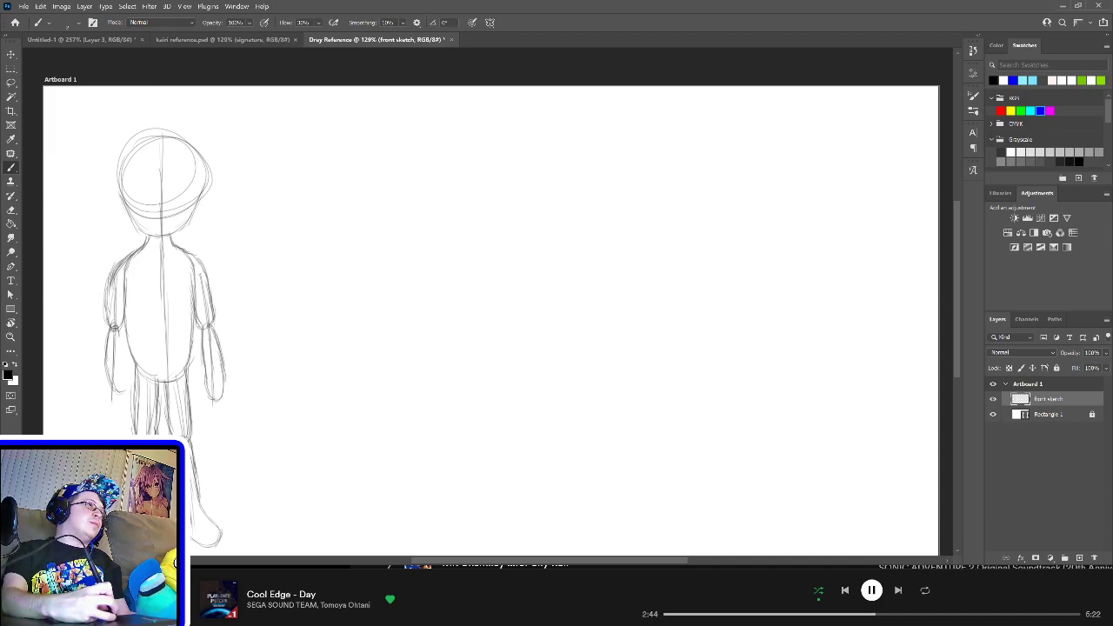
left_click_drag(119, 327, 126, 384)
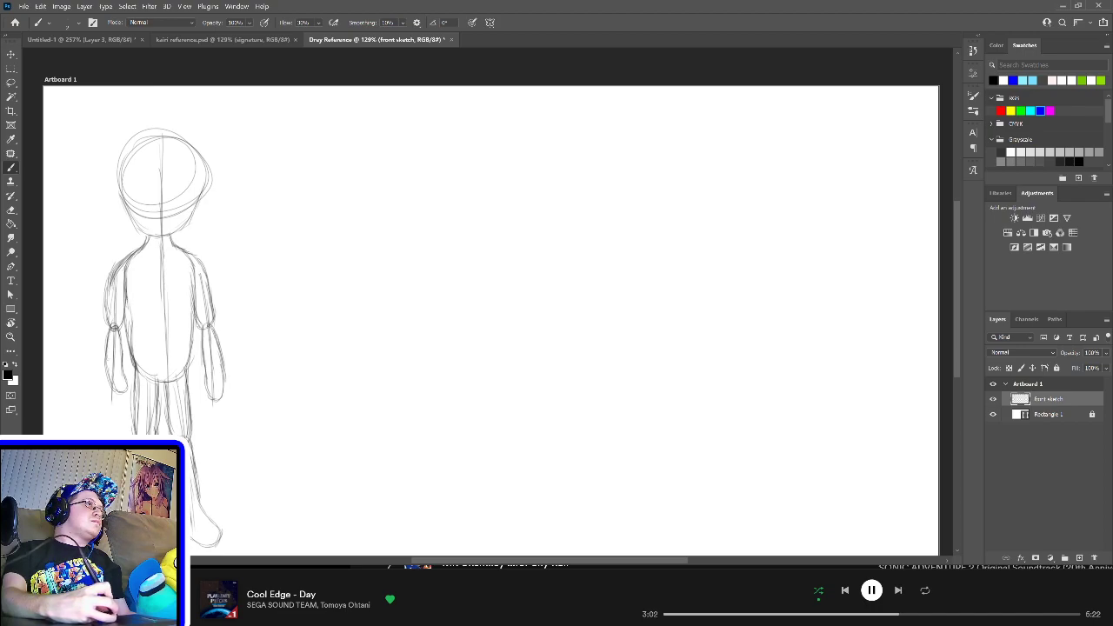
left_click_drag(127, 287, 132, 367)
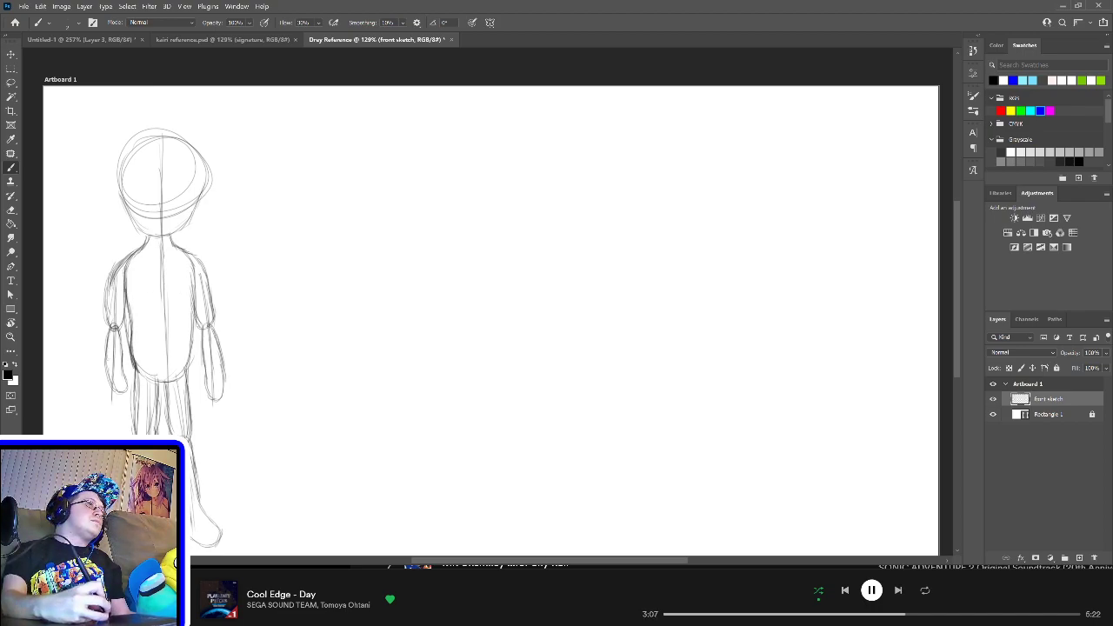
left_click_drag(191, 269, 185, 380)
mouse_move(191, 323)
left_mouse_down()
mouse_move(190, 355)
mouse_move(189, 336)
left_mouse_up()
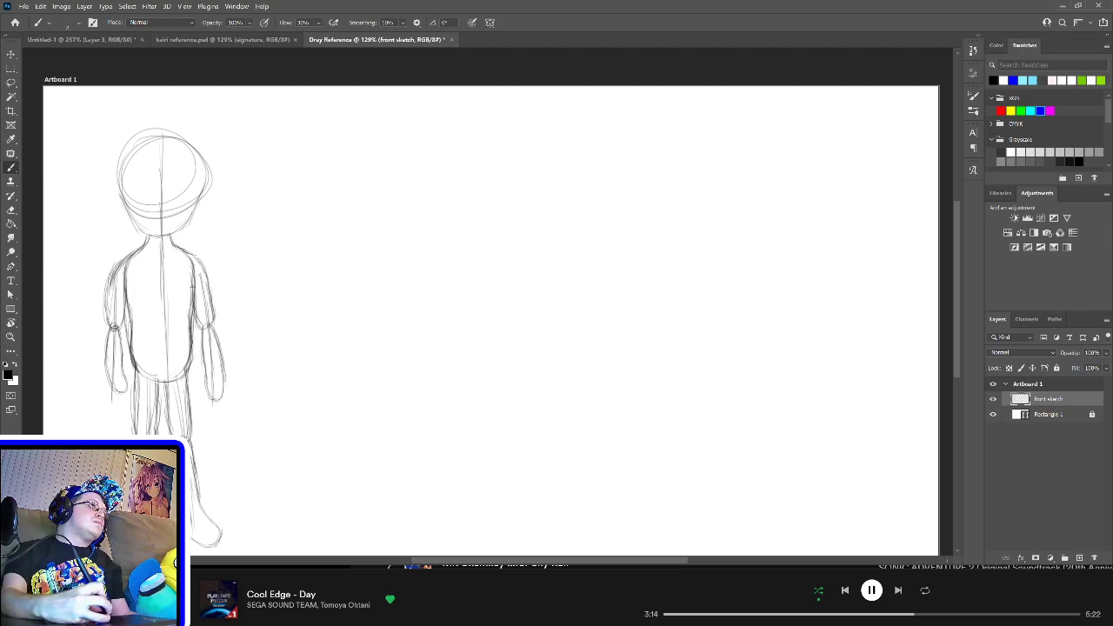
left_click_drag(194, 277, 190, 315)
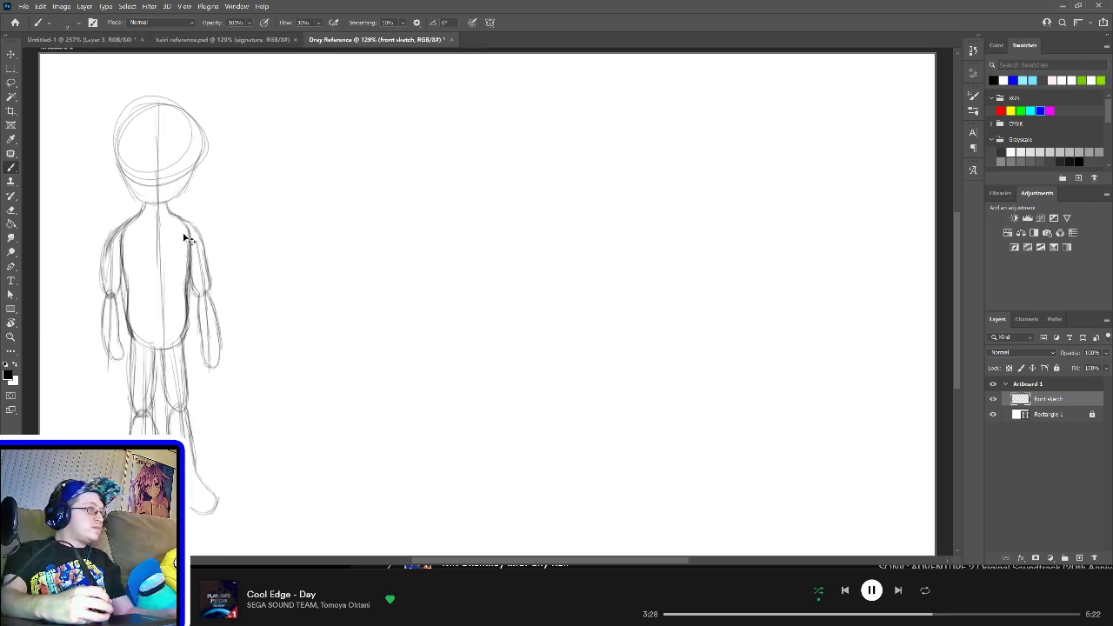
Step: Zoom to 200% on the sketch, then darken the neck line and both jaw lines
scroll(187, 235, "down", 1)
scroll(189, 249, "up", 2)
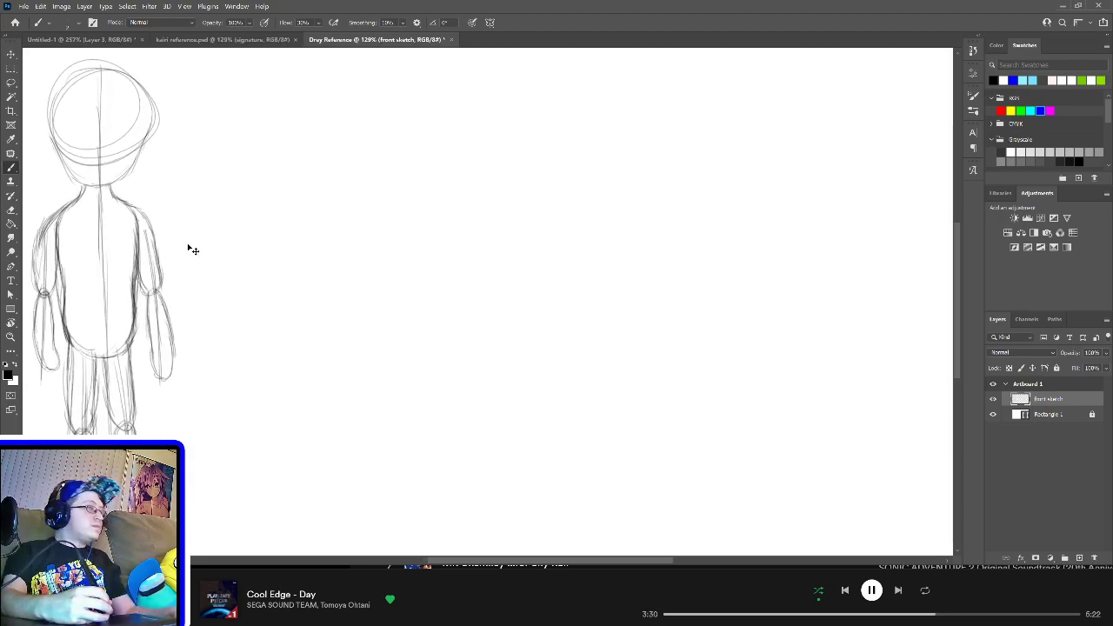
scroll(246, 241, "up", 1)
scroll(311, 298, "down", 1)
left_click_drag(311, 297, 325, 321)
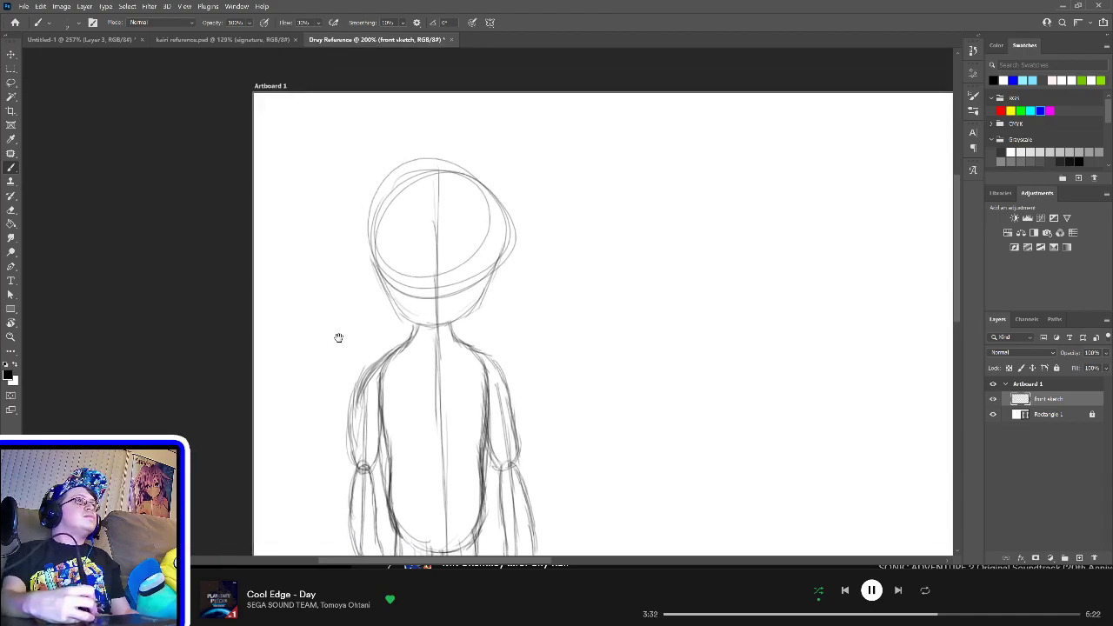
left_click_drag(448, 324, 421, 323)
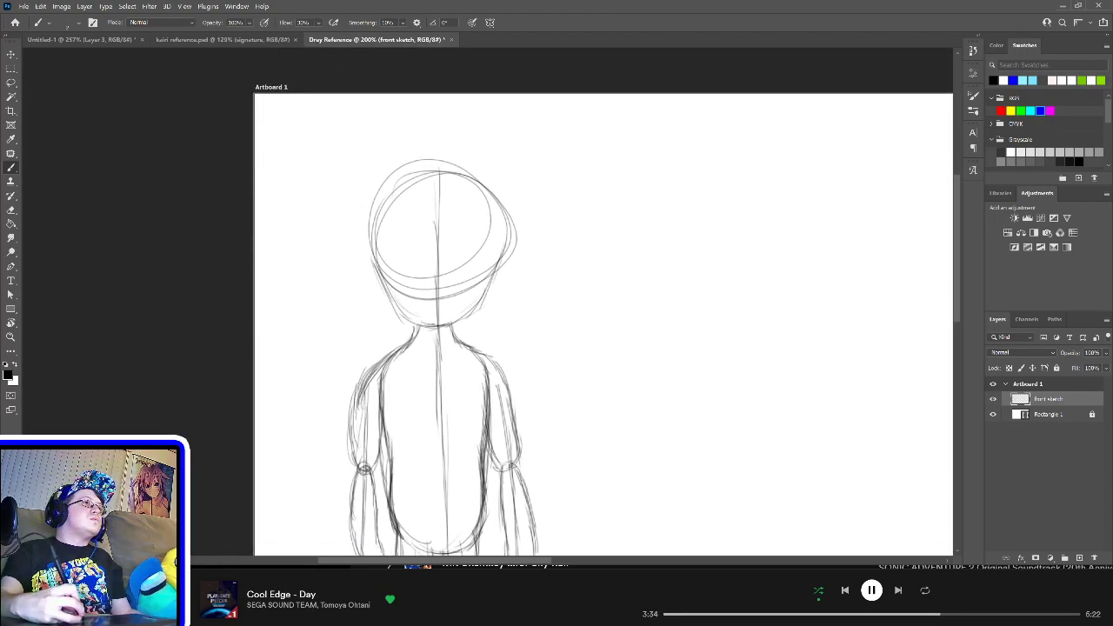
left_click_drag(379, 263, 403, 309)
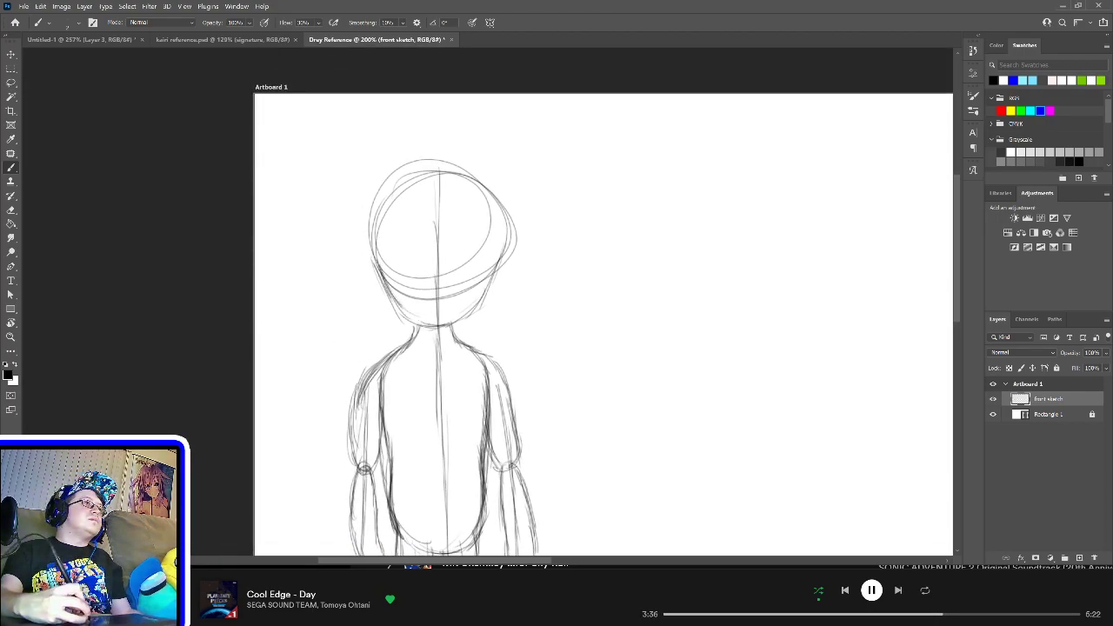
mouse_move(376, 267)
left_mouse_down()
mouse_move(412, 317)
mouse_move(456, 329)
left_mouse_up()
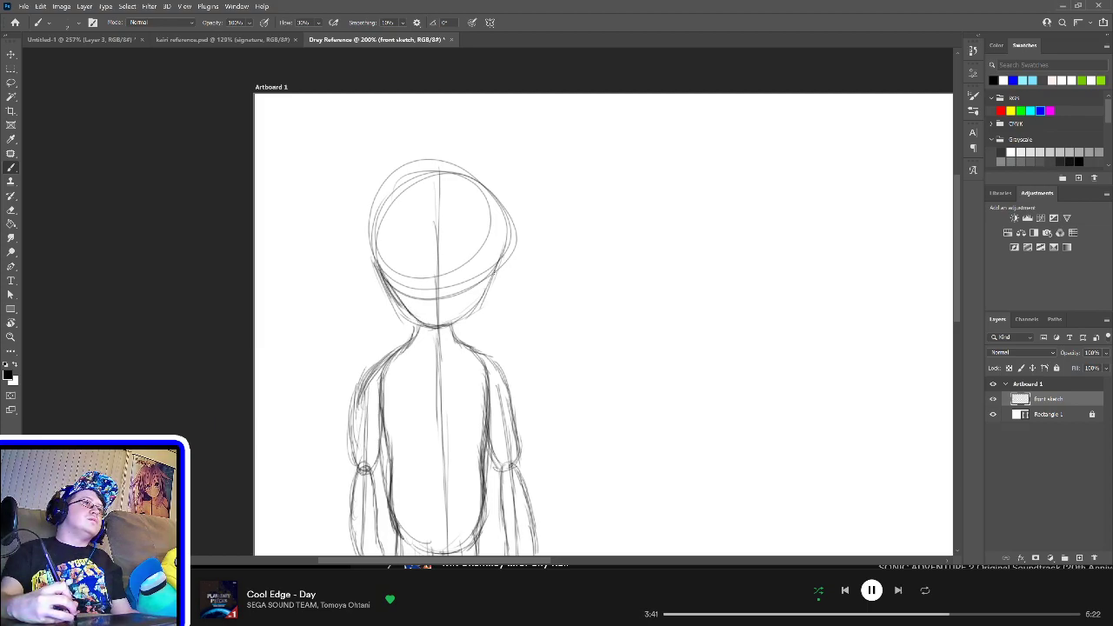
left_click_drag(501, 259, 454, 317)
mouse_move(487, 280)
left_mouse_down()
mouse_move(426, 331)
mouse_move(457, 318)
mouse_move(407, 344)
mouse_move(461, 339)
mouse_move(472, 352)
left_mouse_up()
Step: Darken the left and right outlines of the head
left_click_drag(379, 270, 383, 211)
left_click_drag(372, 248, 397, 193)
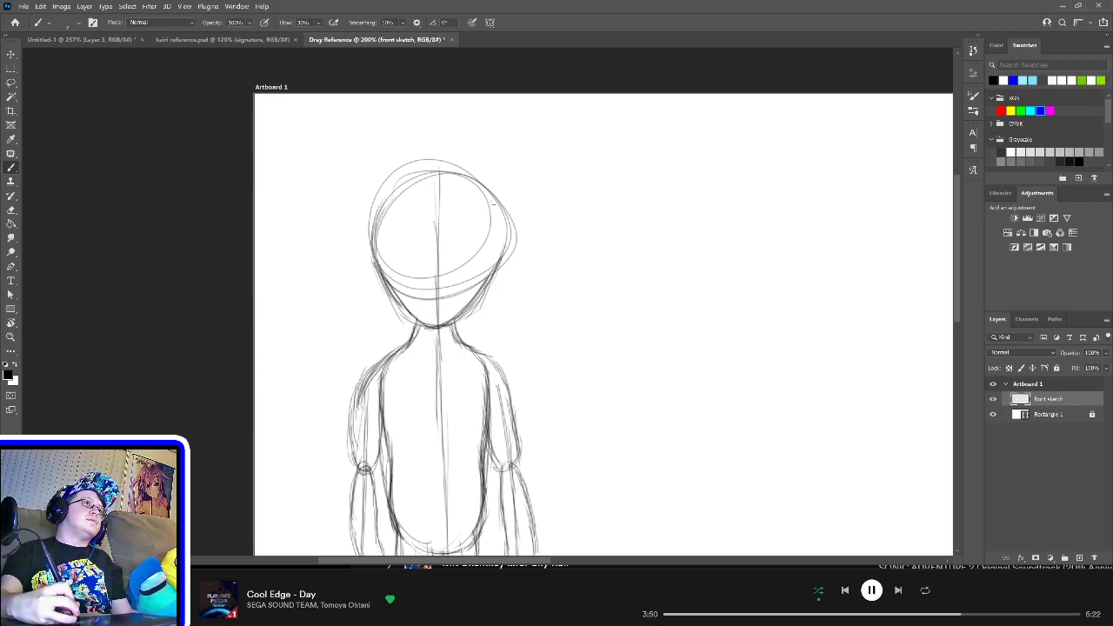
left_click_drag(492, 199, 501, 250)
left_click_drag(499, 209, 505, 276)
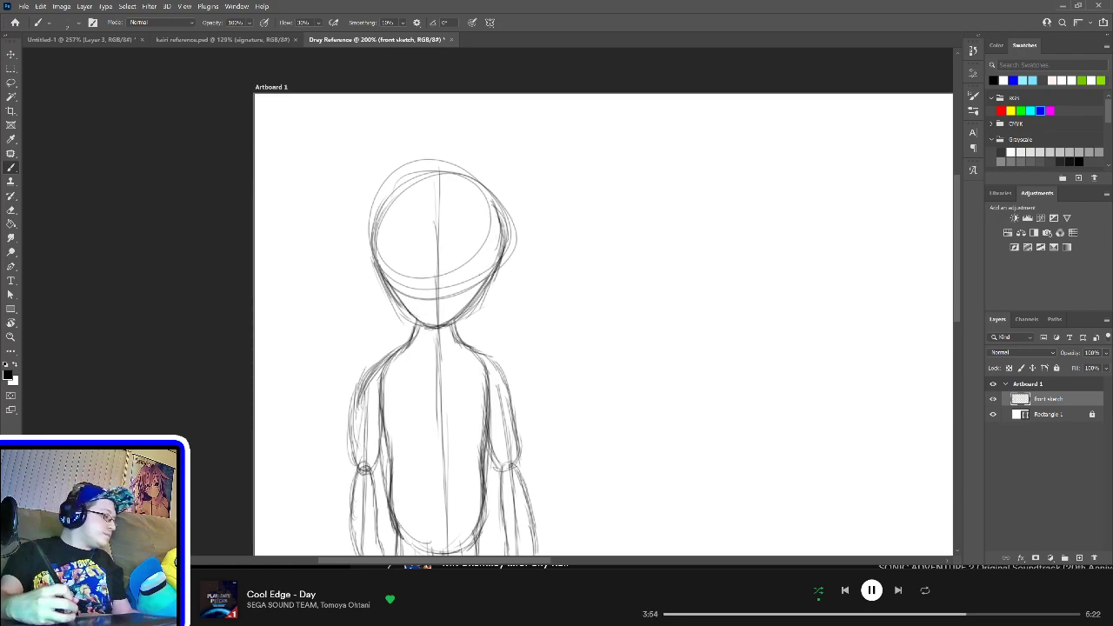
Step: Erase the stray outer strokes above and around the head with the Eraser
key("e")
mouse_move(369, 202)
left_mouse_down()
mouse_move(363, 239)
mouse_move(389, 182)
mouse_move(466, 165)
left_mouse_up()
mouse_move(508, 203)
left_mouse_down()
mouse_move(518, 214)
mouse_move(512, 264)
mouse_move(503, 198)
left_mouse_up()
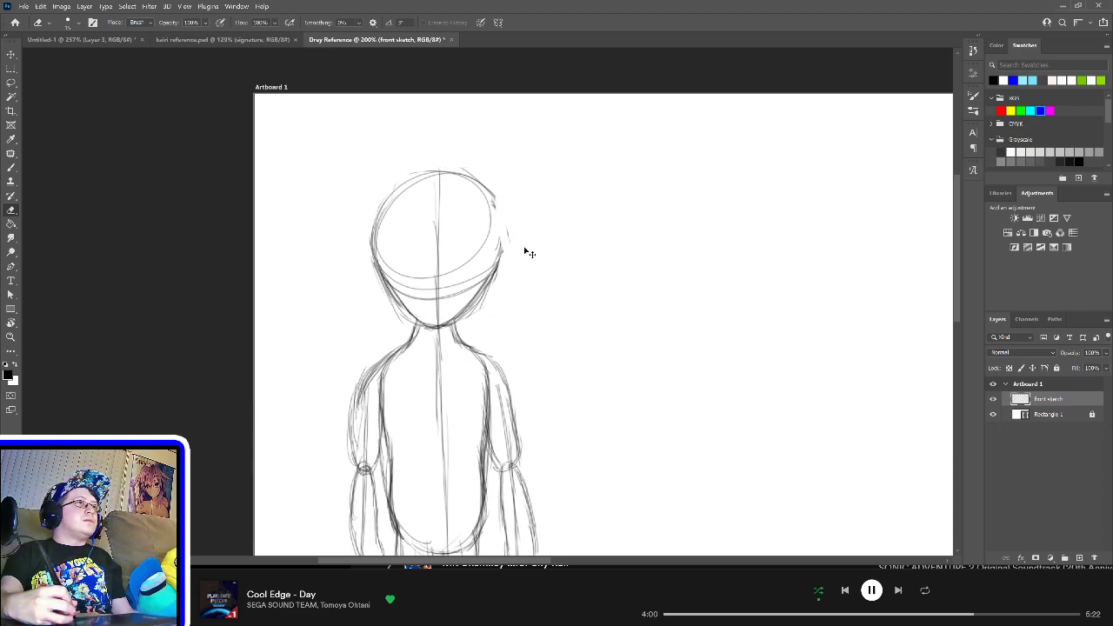
Step: Undo the last erase and re-erase the stray outer loop on the head's right side
key("ctrl+z")
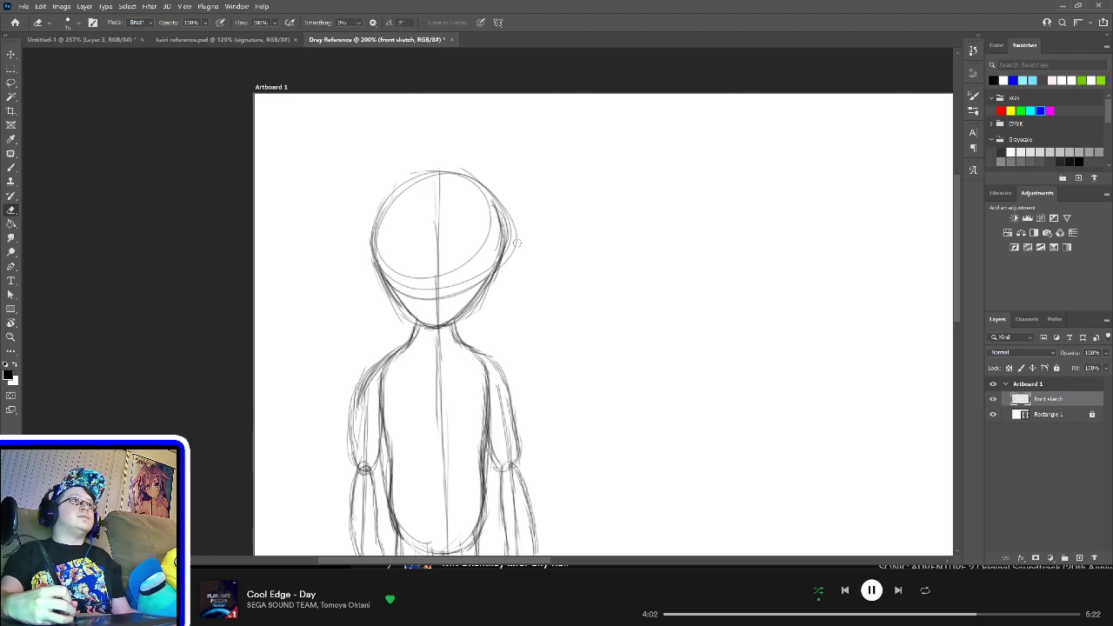
mouse_move(516, 244)
left_mouse_down()
mouse_move(510, 259)
mouse_move(507, 200)
mouse_move(492, 175)
left_mouse_up()
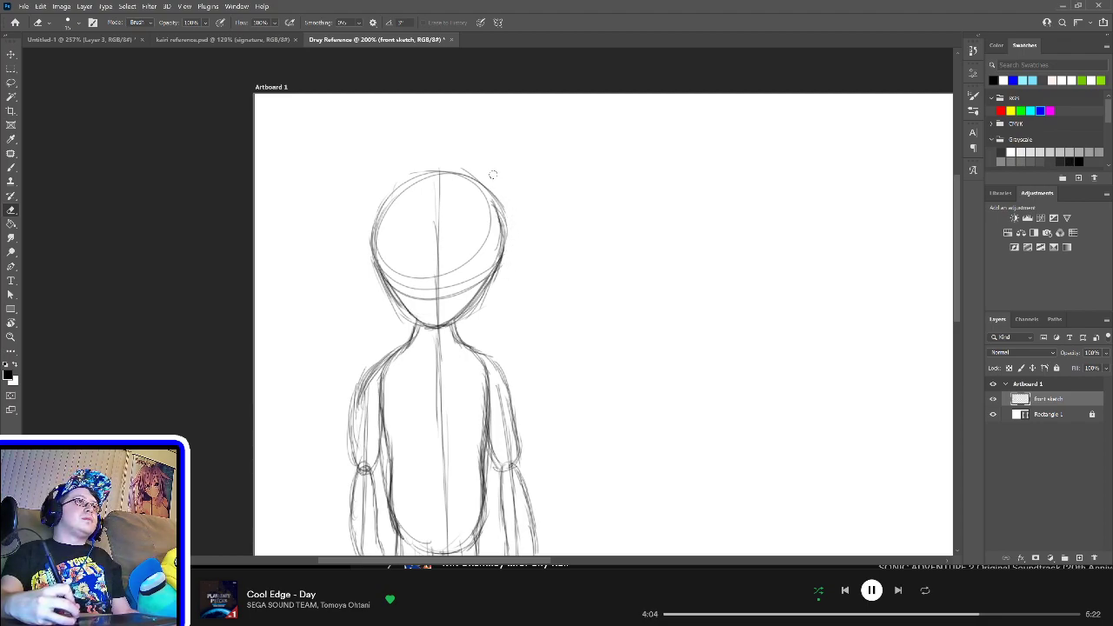
key("b")
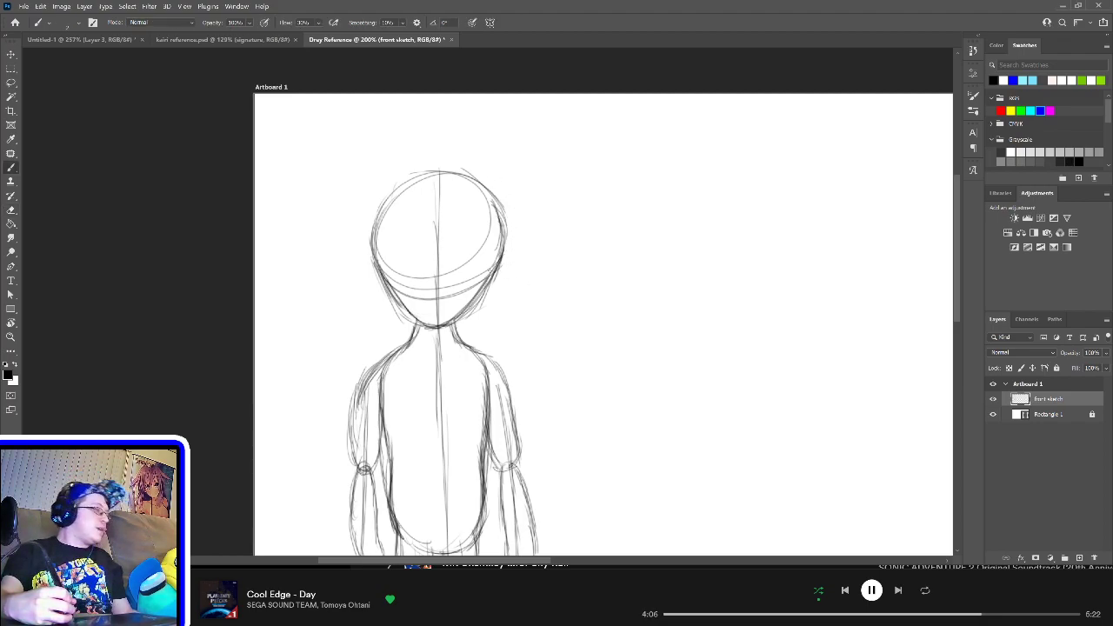
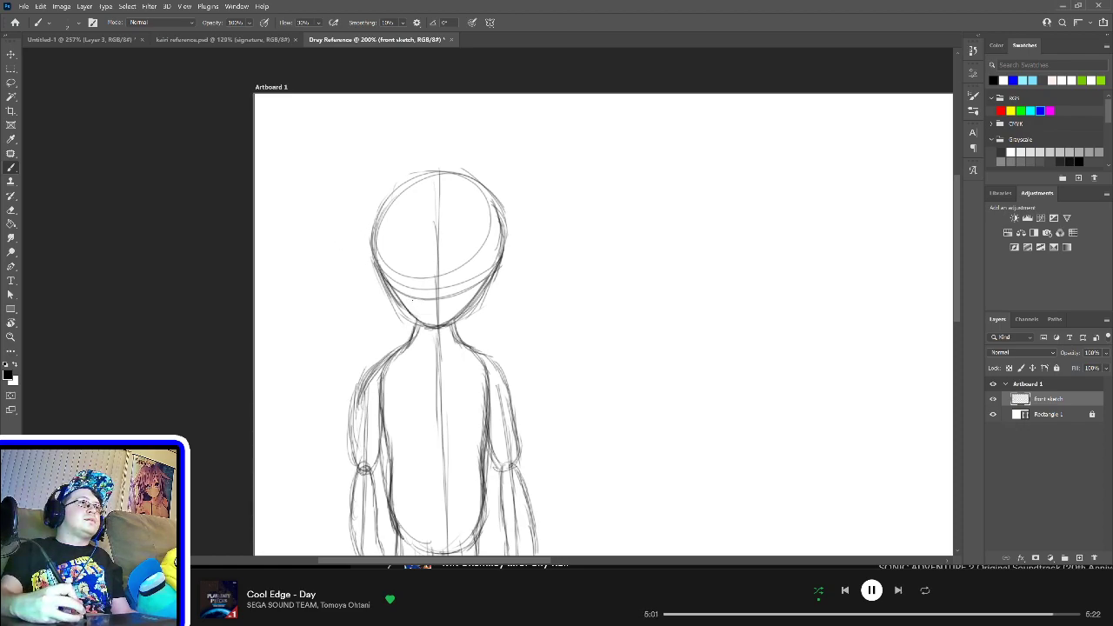
Step: Redraw the chin and both jaw sides, and sketch an ear on each side of the head
mouse_move(427, 300)
left_mouse_down()
mouse_move(463, 302)
mouse_move(452, 270)
left_mouse_up()
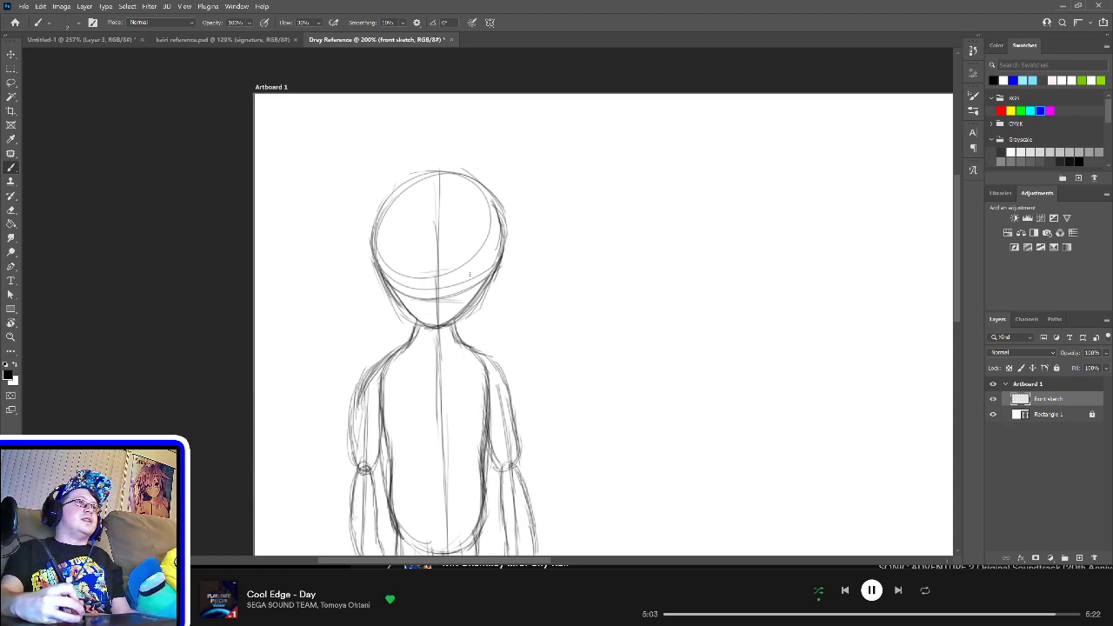
mouse_move(388, 305)
left_mouse_down()
mouse_move(374, 284)
mouse_move(381, 302)
left_mouse_up()
left_click_drag(373, 271, 381, 298)
left_click_drag(376, 288, 387, 305)
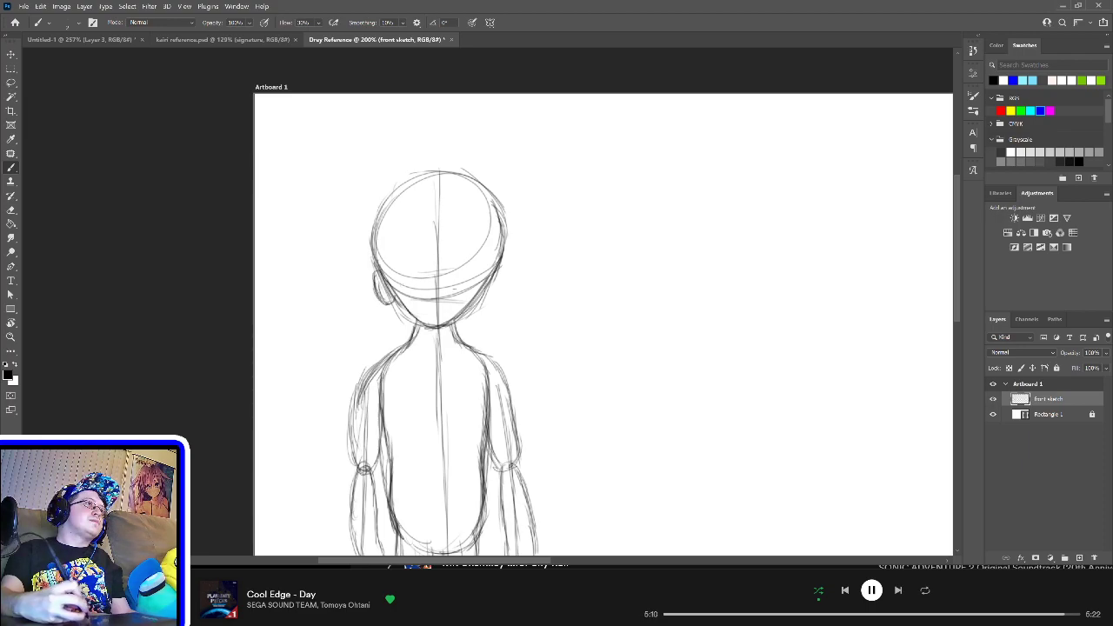
mouse_move(488, 296)
left_mouse_down()
mouse_move(478, 303)
mouse_move(495, 282)
left_mouse_up()
left_click_drag(502, 274, 484, 302)
left_click_drag(495, 290, 489, 304)
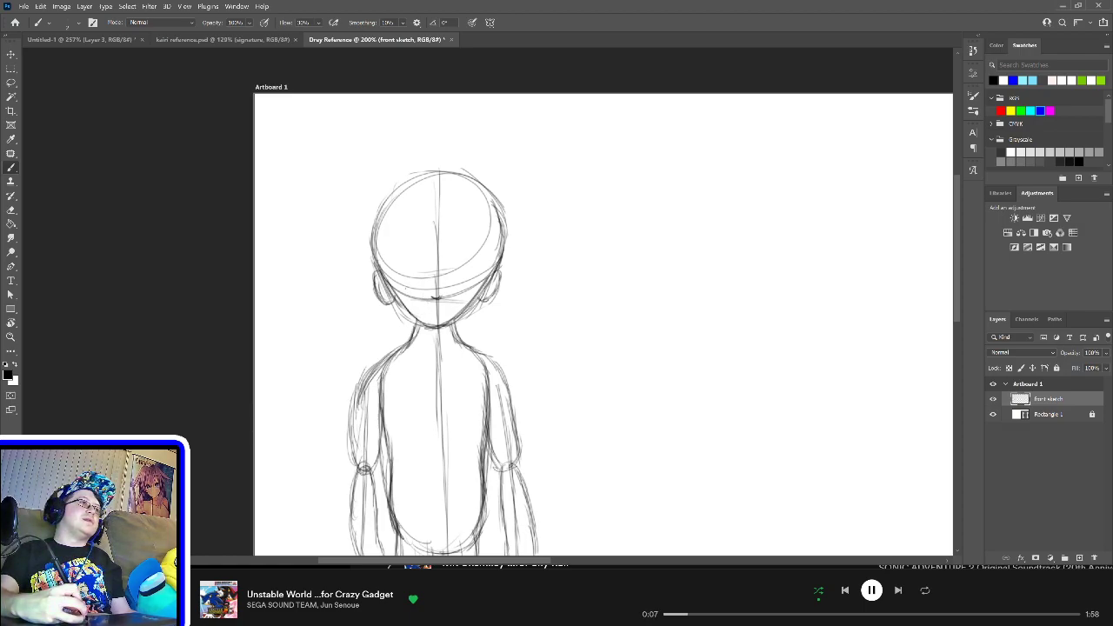
left_click_drag(404, 288, 426, 287)
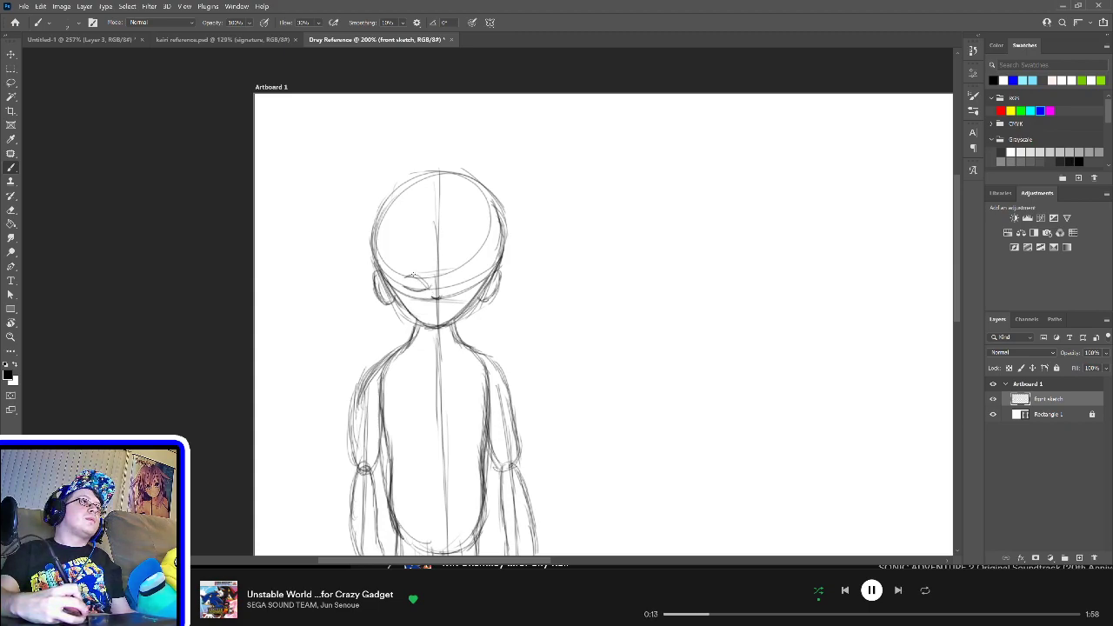
Step: Sketch the eyes with pupils, and the mouth below the nose
mouse_move(407, 276)
left_mouse_down()
mouse_move(469, 288)
mouse_move(465, 277)
left_mouse_up()
left_click_drag(429, 312, 446, 312)
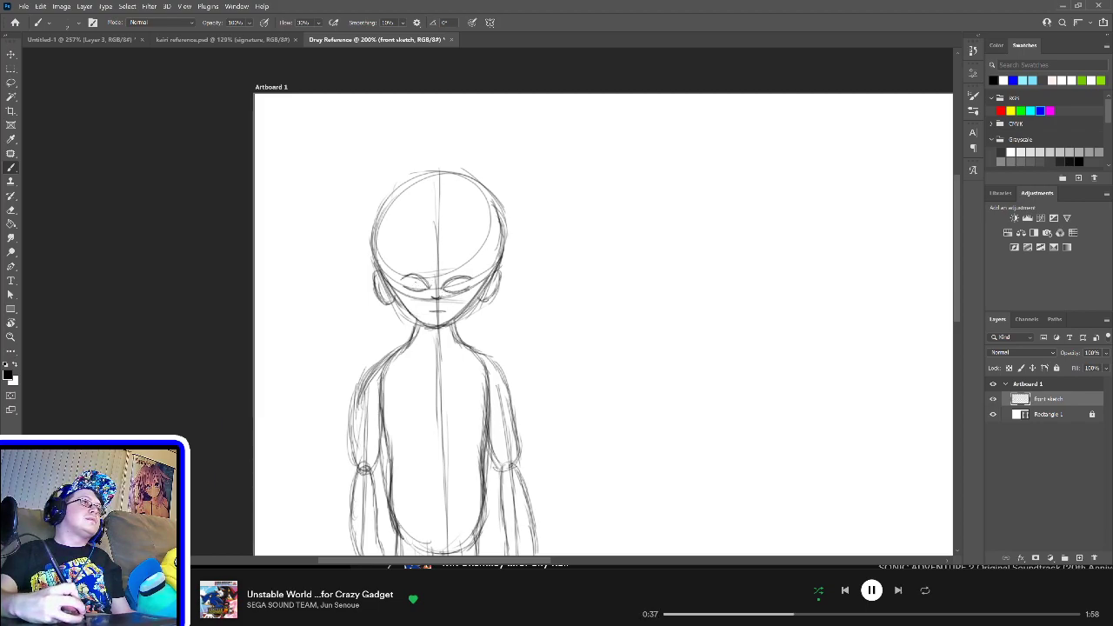
mouse_move(423, 274)
left_mouse_down()
mouse_move(412, 290)
mouse_move(452, 294)
left_mouse_up()
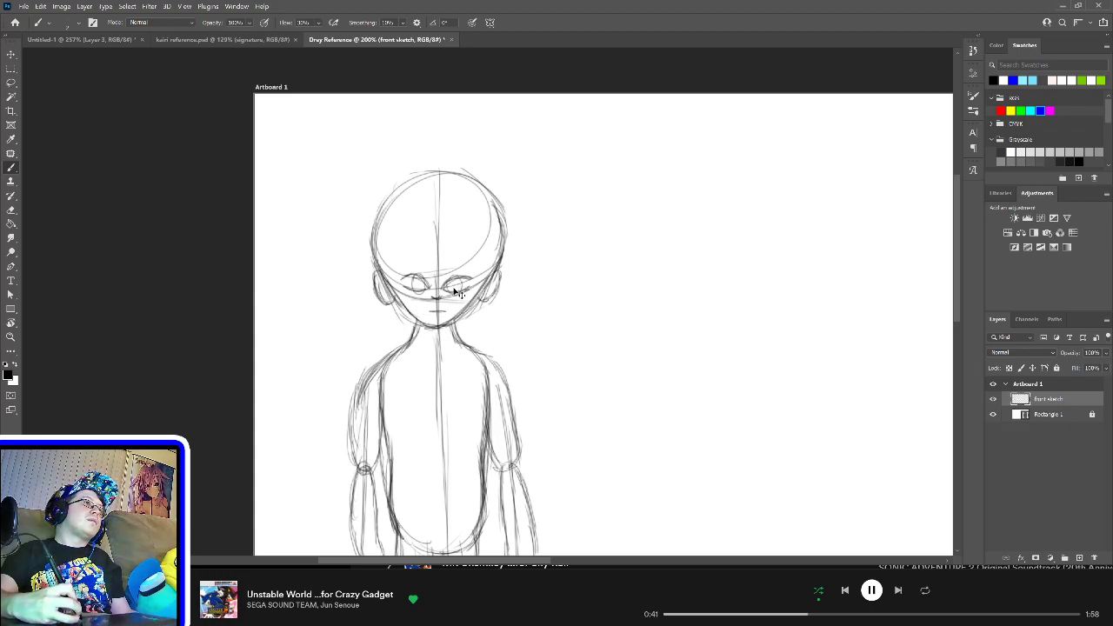
left_click_drag(459, 276, 452, 295)
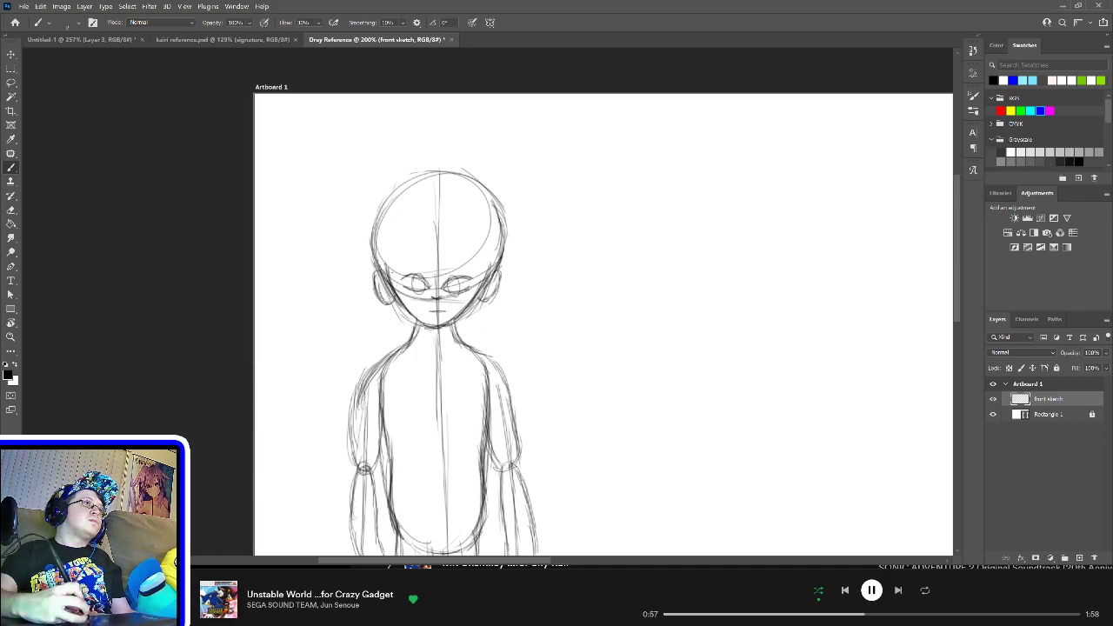
Step: Redraw both sides of the face down to the chin and a rounder upper head outline
mouse_move(389, 285)
left_mouse_down()
mouse_move(387, 259)
mouse_move(390, 289)
mouse_move(422, 325)
left_mouse_up()
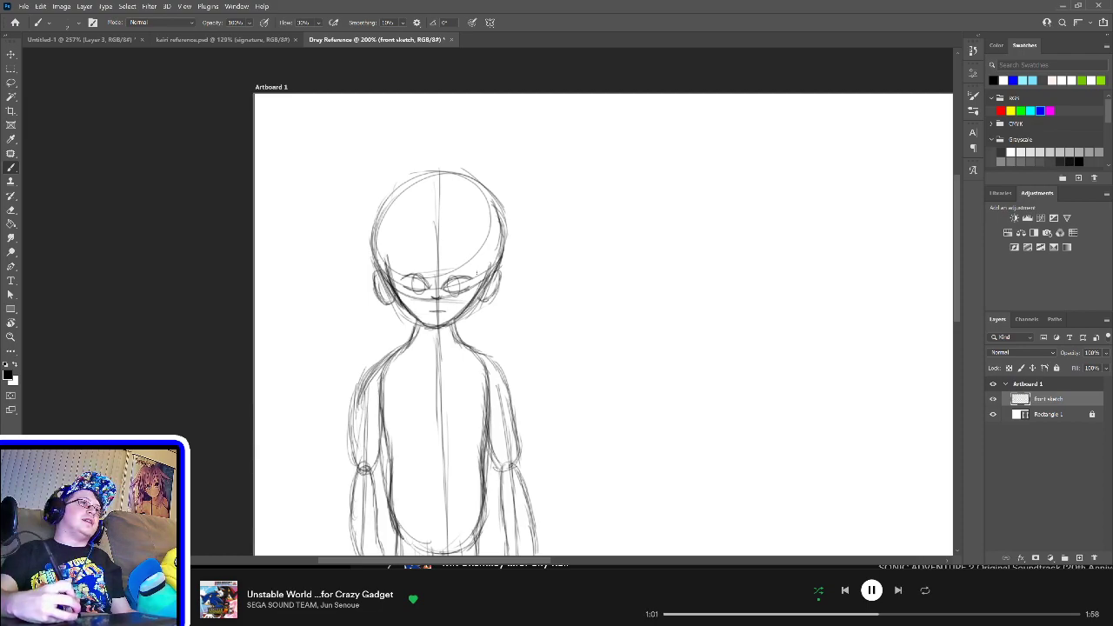
left_click_drag(485, 260, 483, 290)
left_click_drag(484, 259, 484, 289)
mouse_move(485, 259)
left_mouse_down()
mouse_move(475, 298)
mouse_move(445, 320)
left_mouse_up()
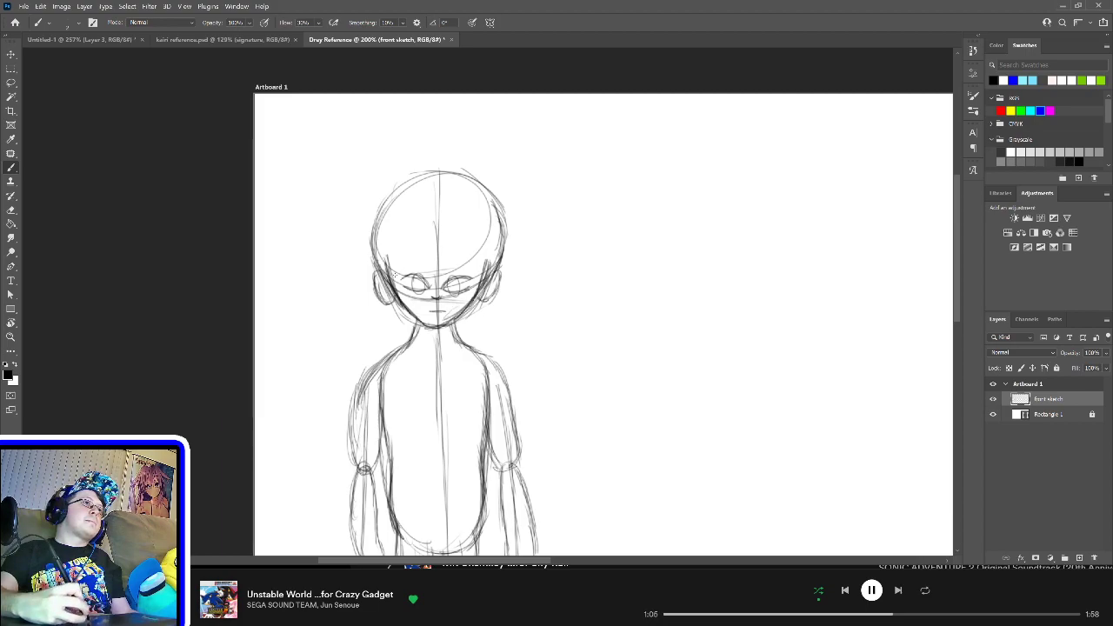
left_click_drag(388, 238, 384, 277)
mouse_move(393, 218)
left_mouse_down()
mouse_move(386, 277)
mouse_move(389, 240)
mouse_move(391, 253)
left_mouse_up()
mouse_move(425, 200)
left_mouse_down()
mouse_move(390, 249)
mouse_move(447, 199)
mouse_move(480, 230)
mouse_move(485, 270)
left_mouse_up()
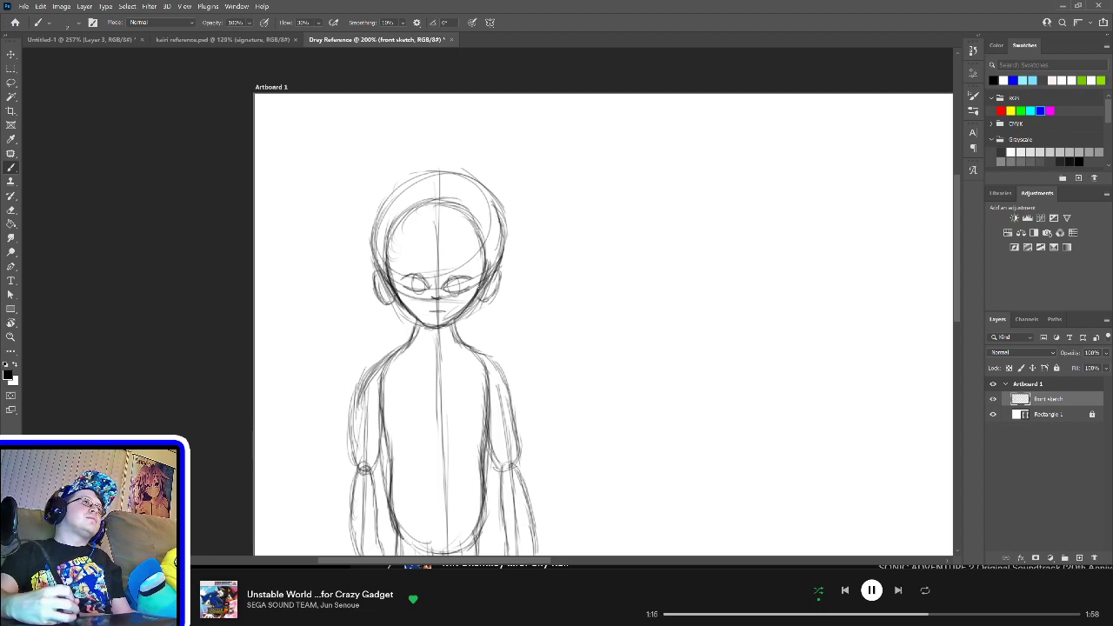
Step: Erase the old head outline across the top of the head with the Eraser
key("e")
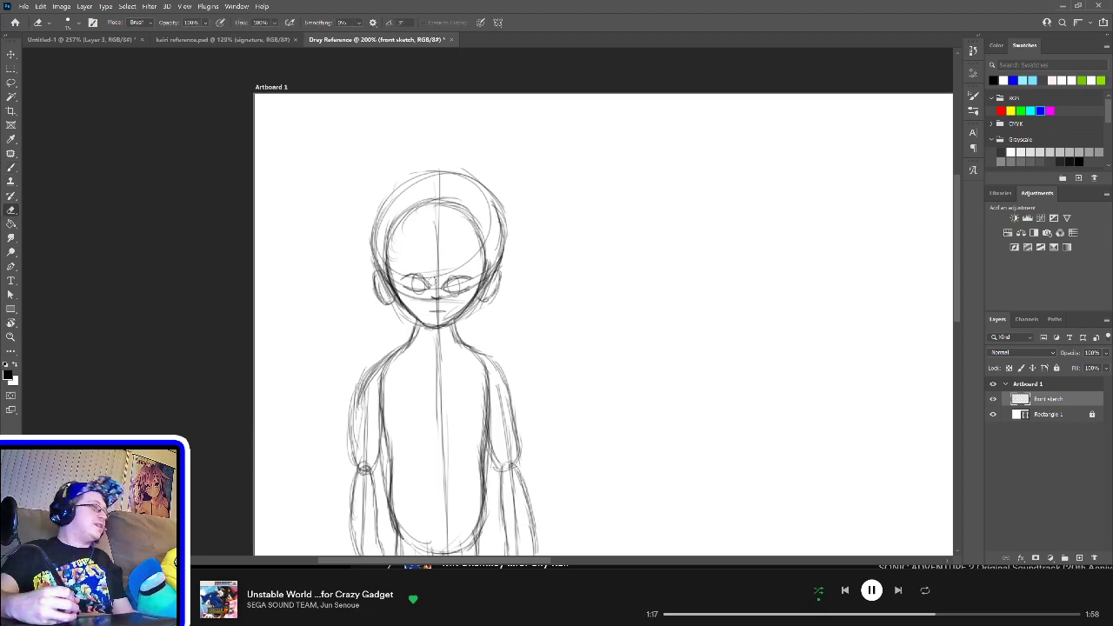
mouse_move(376, 247)
left_mouse_down()
mouse_move(376, 262)
mouse_move(372, 218)
mouse_move(387, 190)
mouse_move(433, 174)
mouse_move(401, 183)
mouse_move(478, 181)
mouse_move(502, 214)
mouse_move(505, 251)
mouse_move(497, 204)
left_mouse_up()
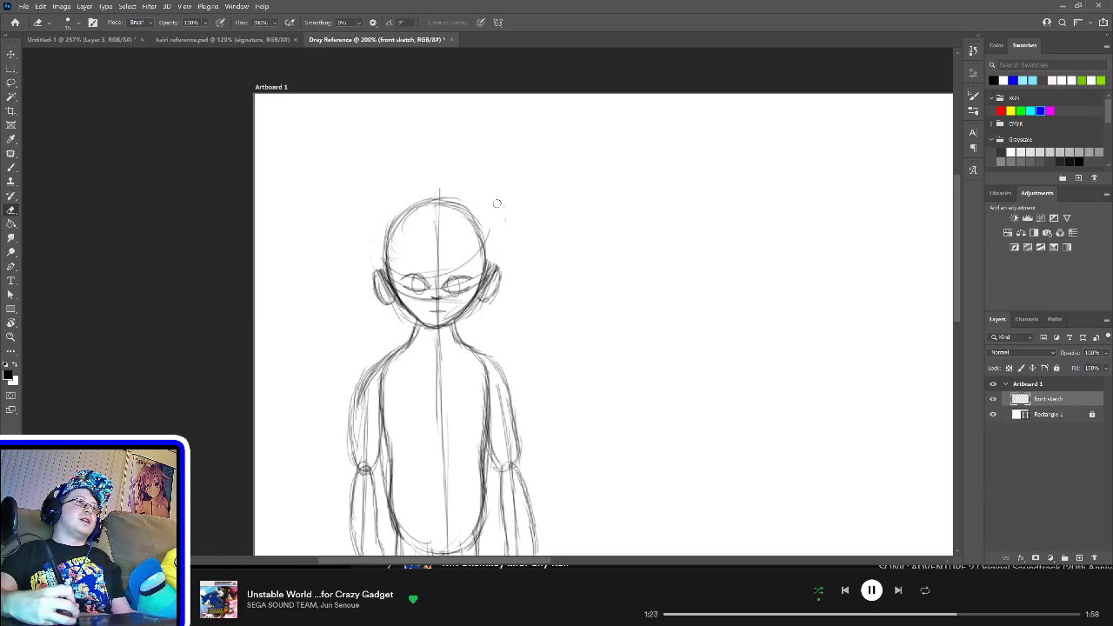
key("b")
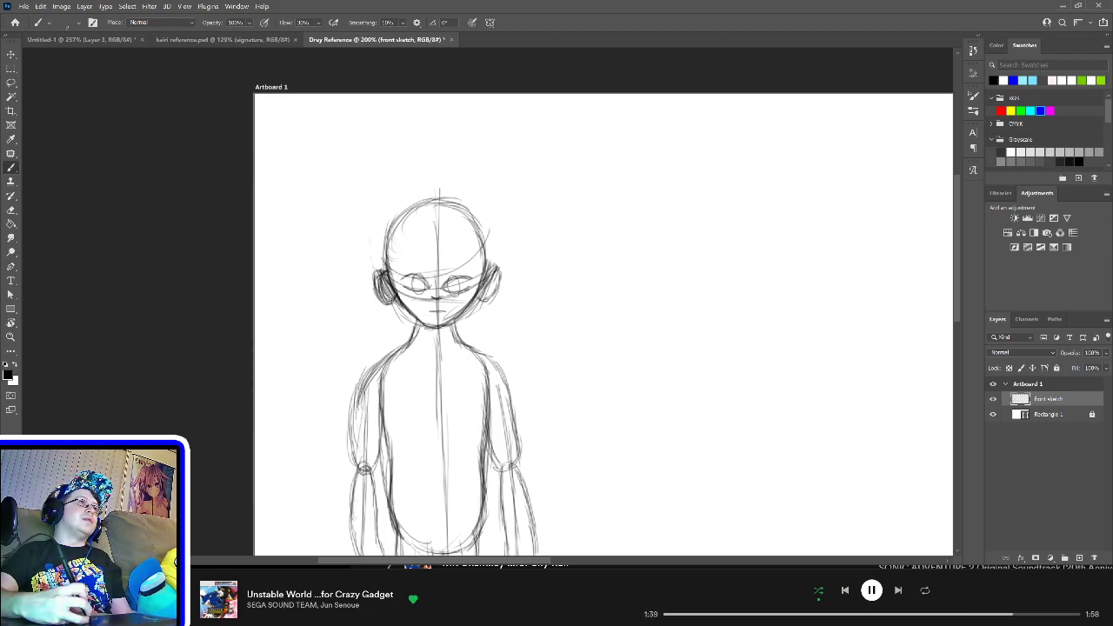
Step: Erase the stray lines beside the left and right ears
key("e")
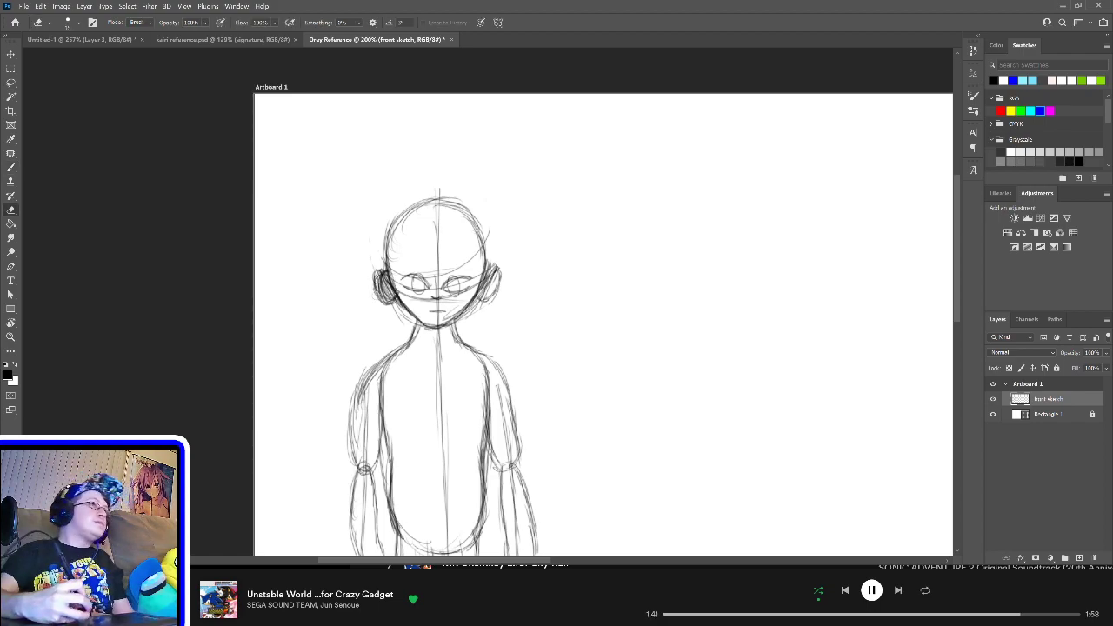
left_click_drag(380, 301, 377, 268)
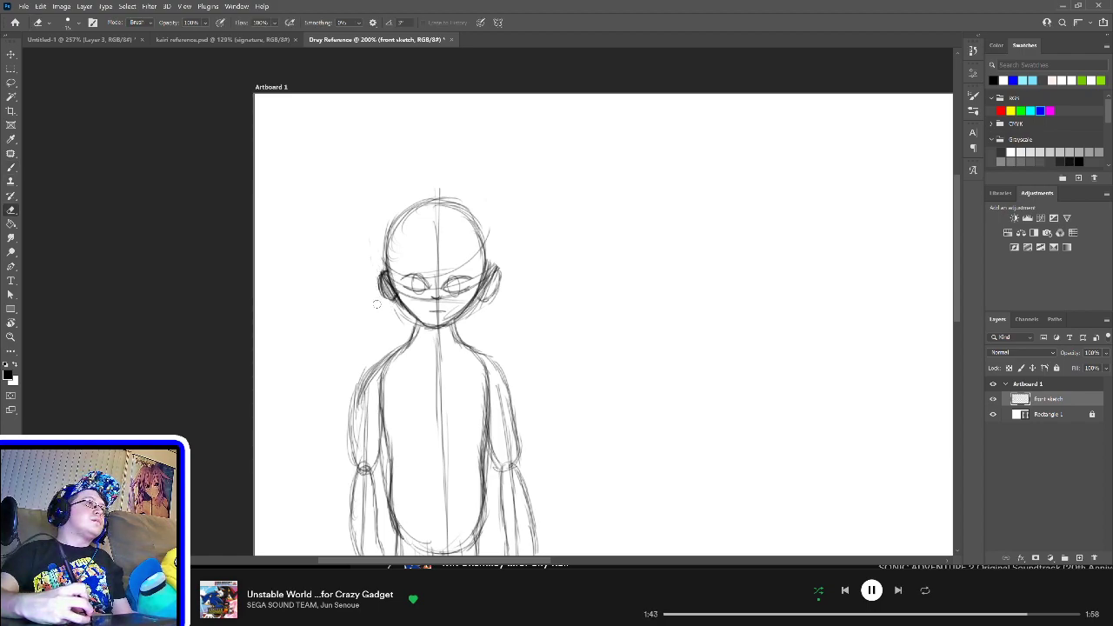
key("b")
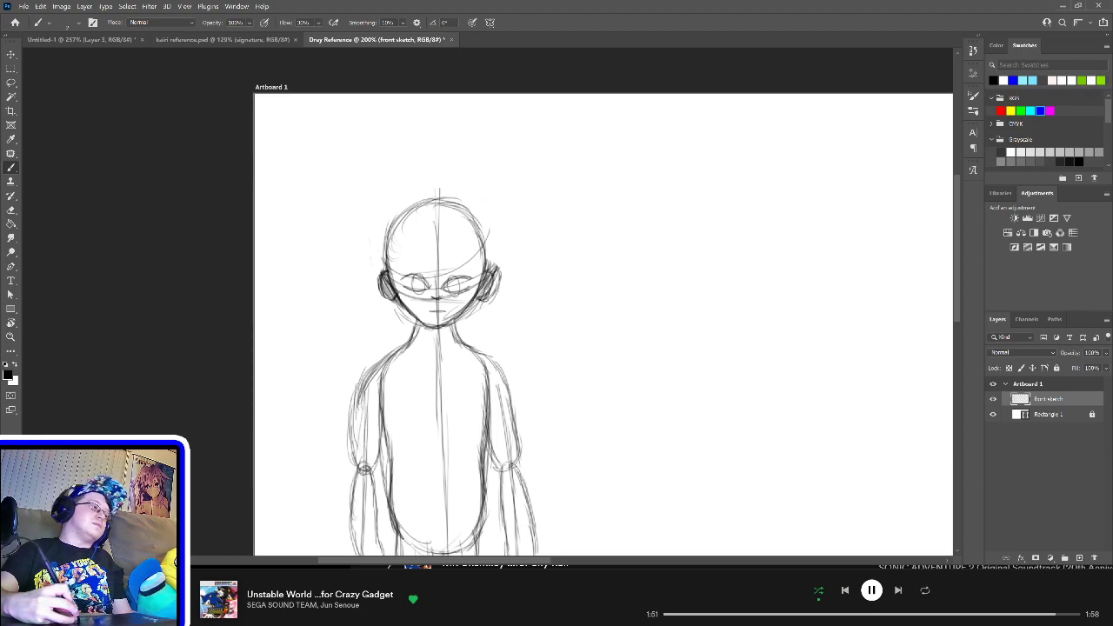
key("e")
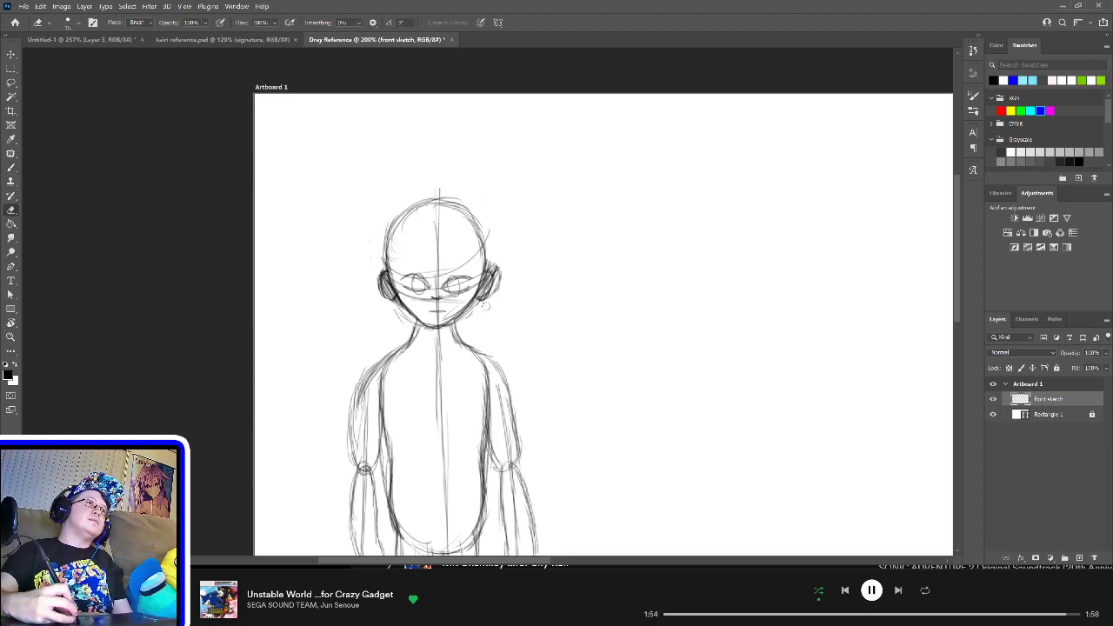
mouse_move(485, 306)
left_mouse_down()
mouse_move(504, 281)
mouse_move(495, 297)
mouse_move(494, 261)
mouse_move(509, 282)
left_mouse_up()
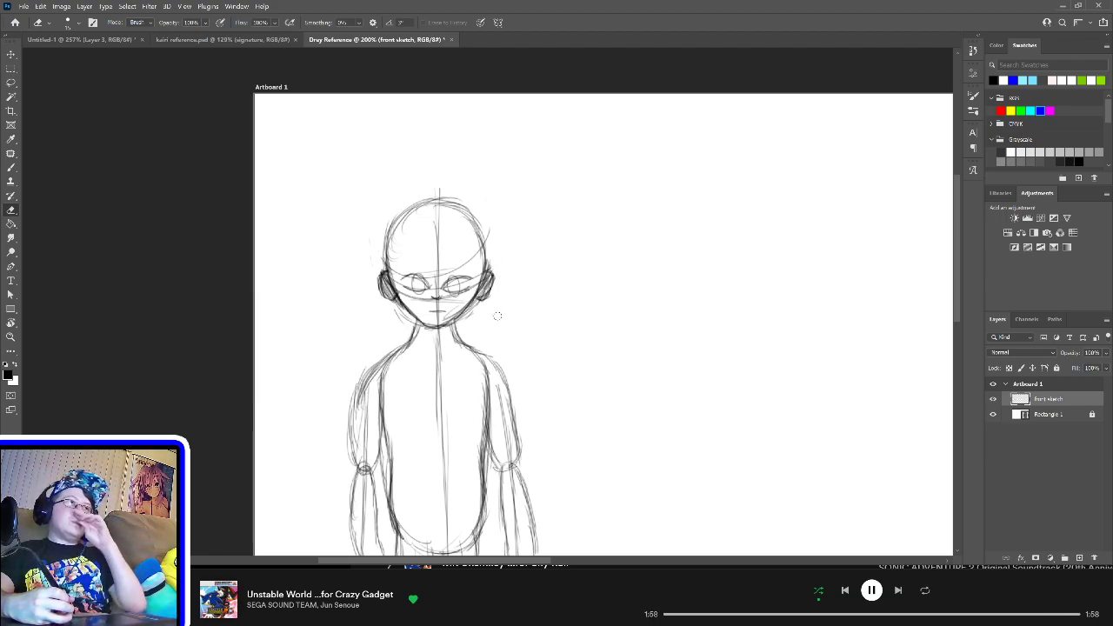
key("b")
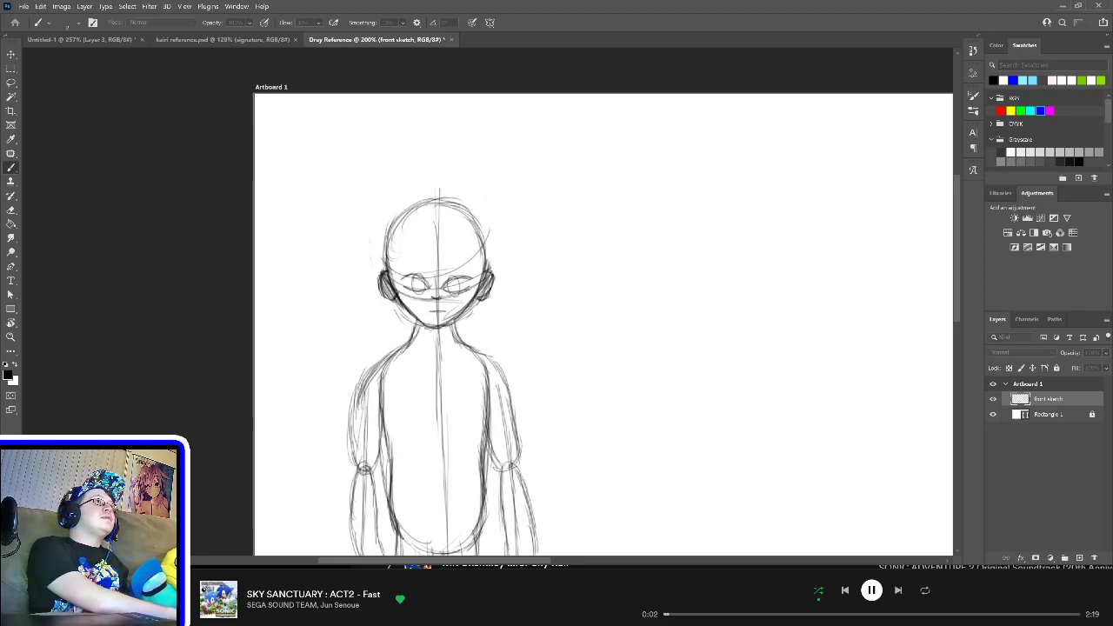
Step: Add a 'hair sketch' layer above front sketch and pick red from the Swatches
key("Return")
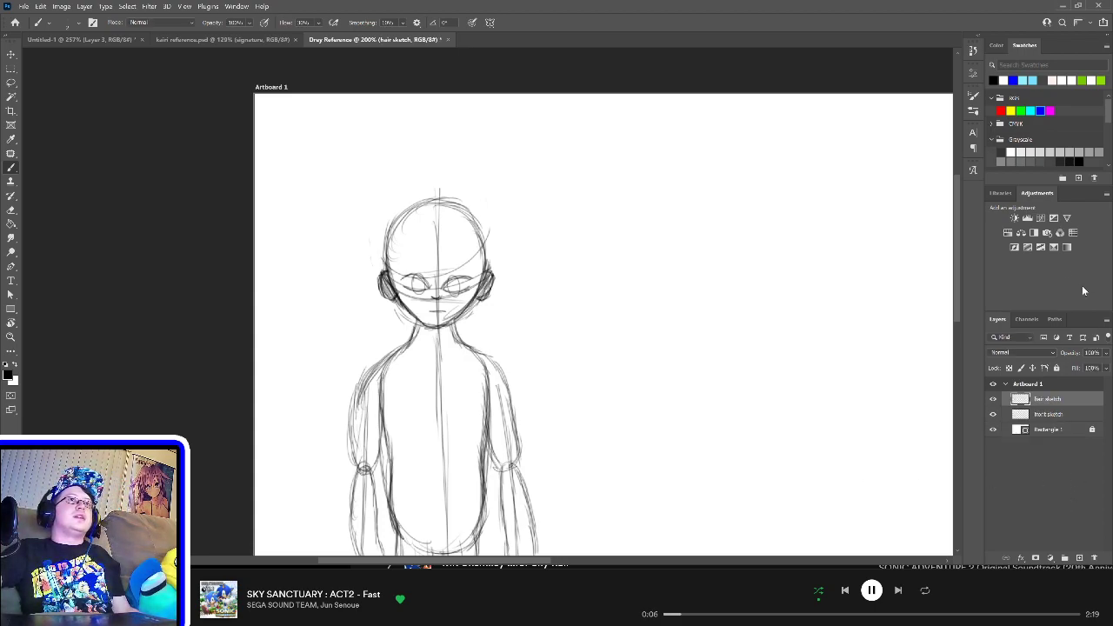
left_click(1002, 111)
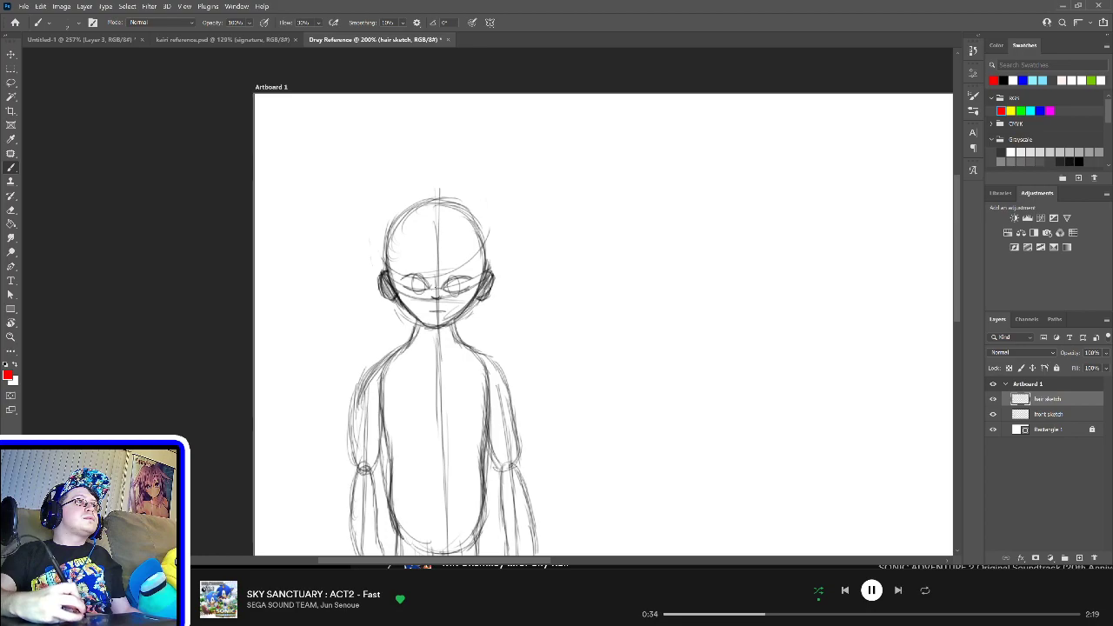
Step: Draw red diagonal bangs across the forehead between the eyes, plus an arc over the head
left_click_drag(463, 256, 429, 290)
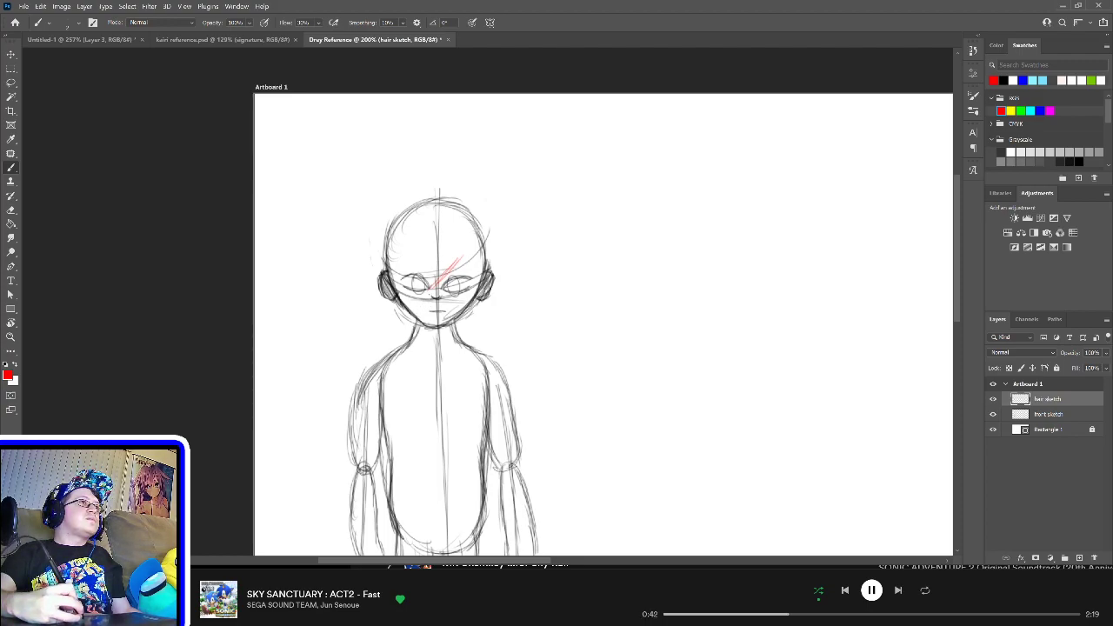
mouse_move(419, 300)
left_mouse_down()
mouse_move(406, 305)
mouse_move(480, 258)
left_mouse_up()
left_click_drag(466, 268, 479, 261)
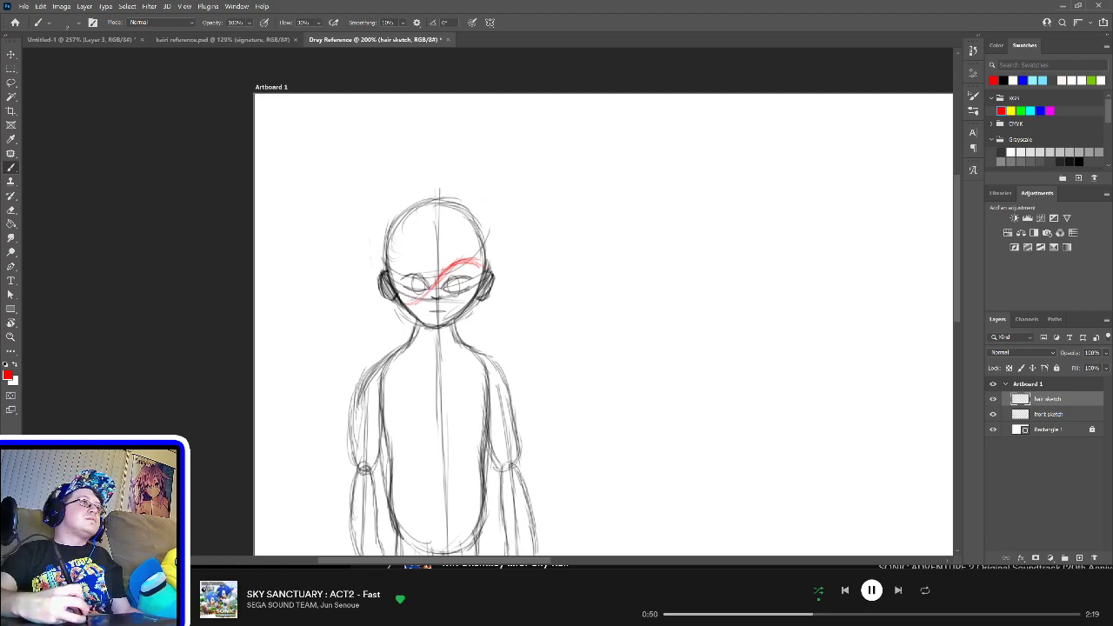
left_click_drag(400, 307, 417, 297)
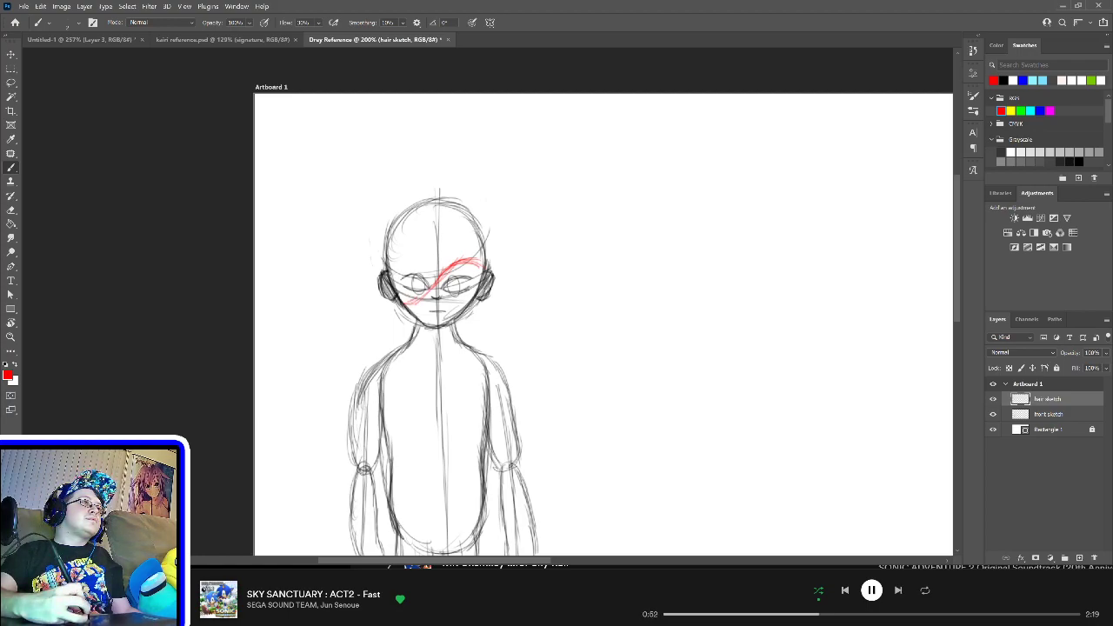
mouse_move(390, 270)
left_mouse_down()
mouse_move(423, 300)
mouse_move(390, 307)
mouse_move(421, 293)
left_mouse_up()
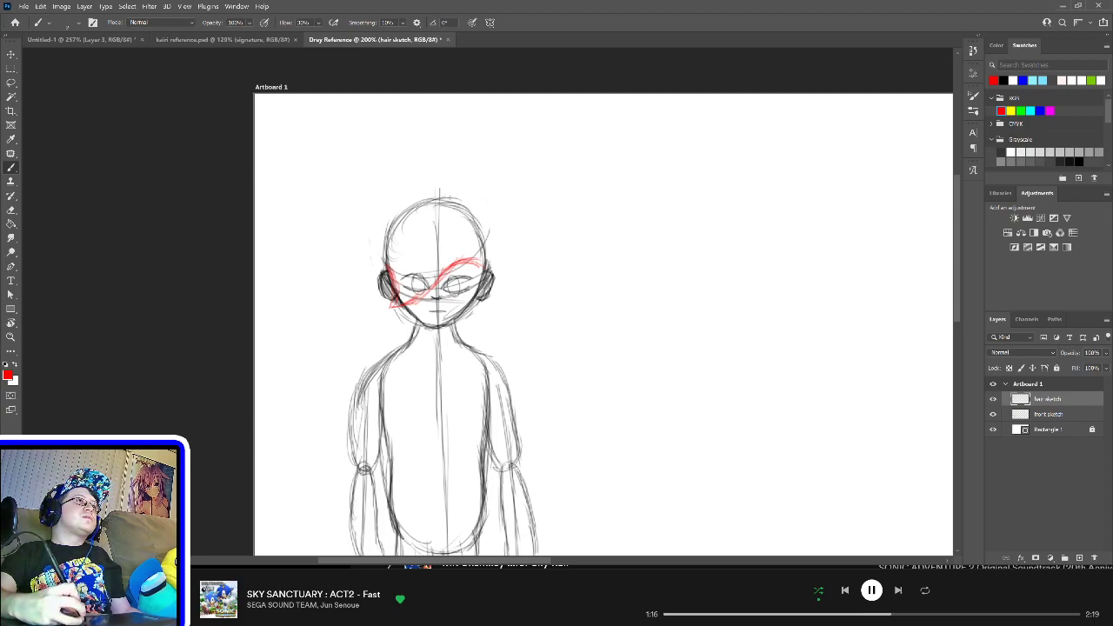
mouse_move(440, 191)
left_mouse_down()
mouse_move(476, 205)
mouse_move(492, 256)
left_mouse_up()
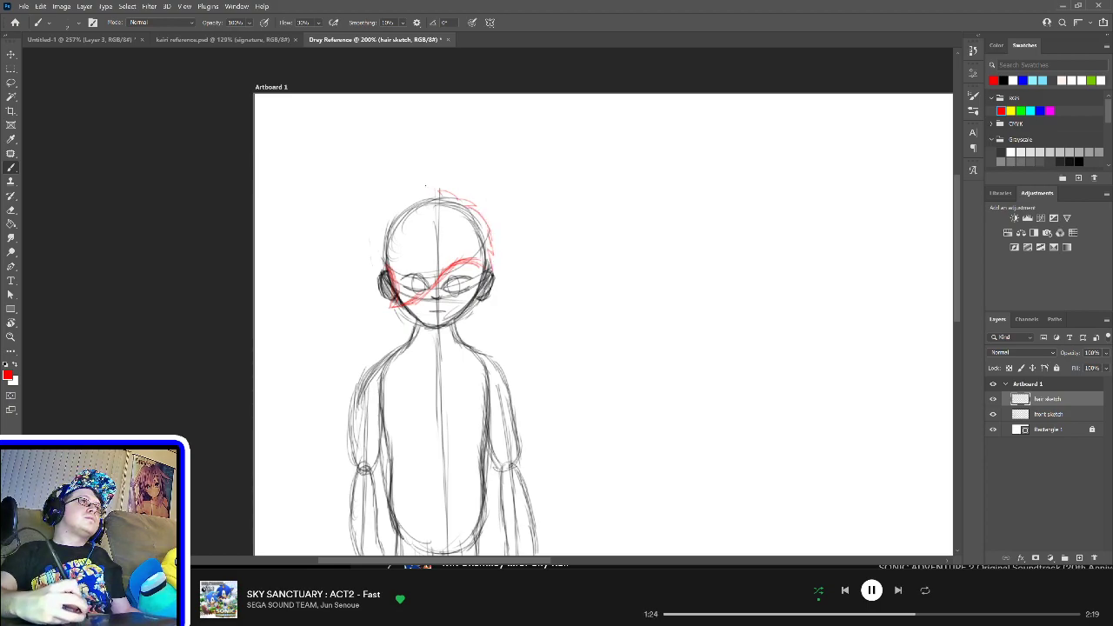
Step: Outline the red hair over the top and left of the head, with strands beside both cheeks
mouse_move(383, 212)
left_mouse_down()
mouse_move(441, 197)
mouse_move(397, 219)
mouse_move(406, 223)
left_mouse_up()
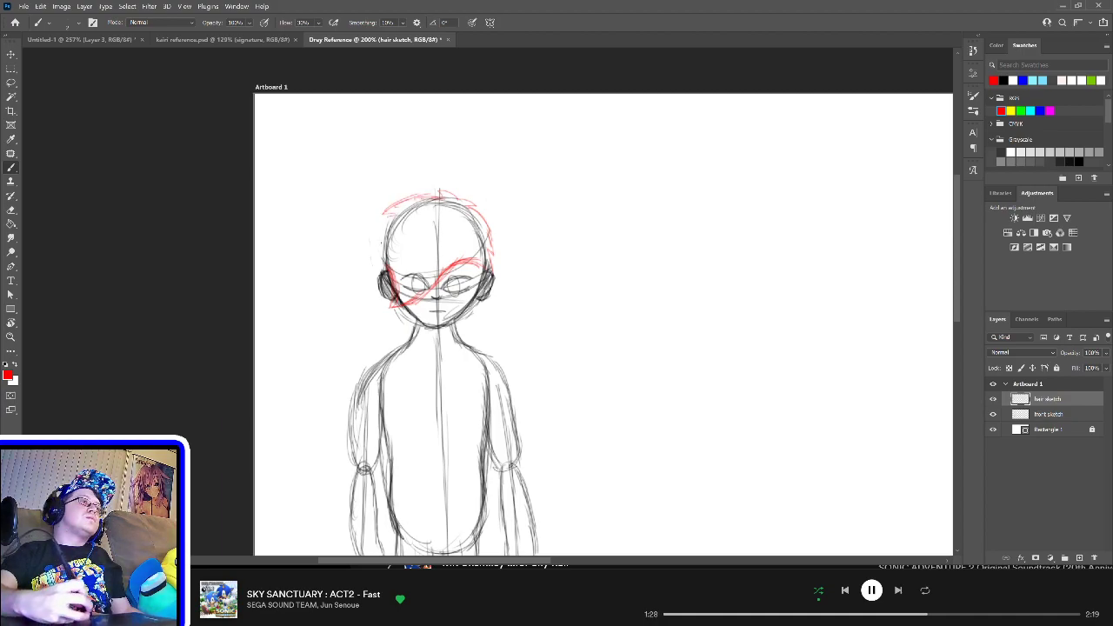
left_click_drag(373, 264, 401, 214)
left_click_drag(376, 266, 388, 256)
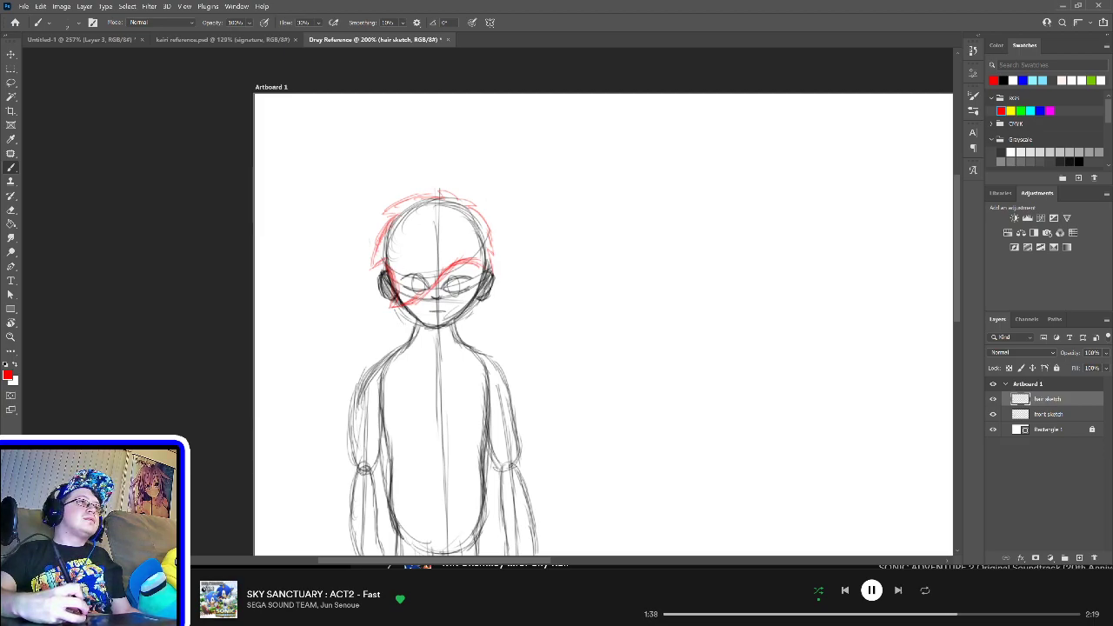
mouse_move(397, 305)
left_mouse_down()
mouse_move(405, 325)
mouse_move(475, 325)
left_mouse_up()
left_click_drag(473, 301, 475, 318)
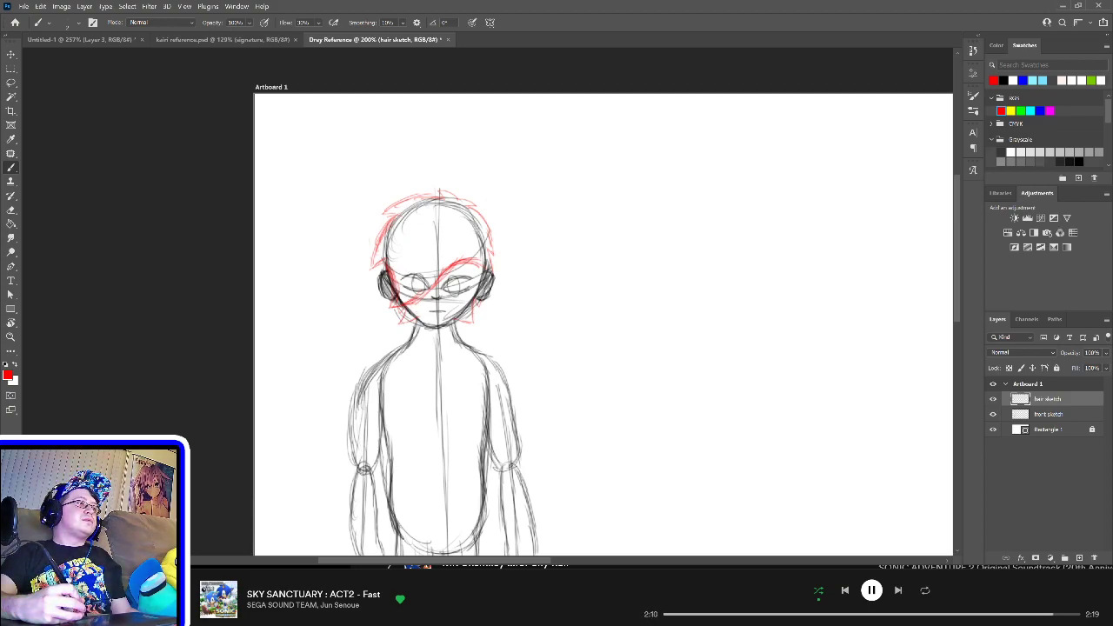
left_click_drag(383, 306, 400, 309)
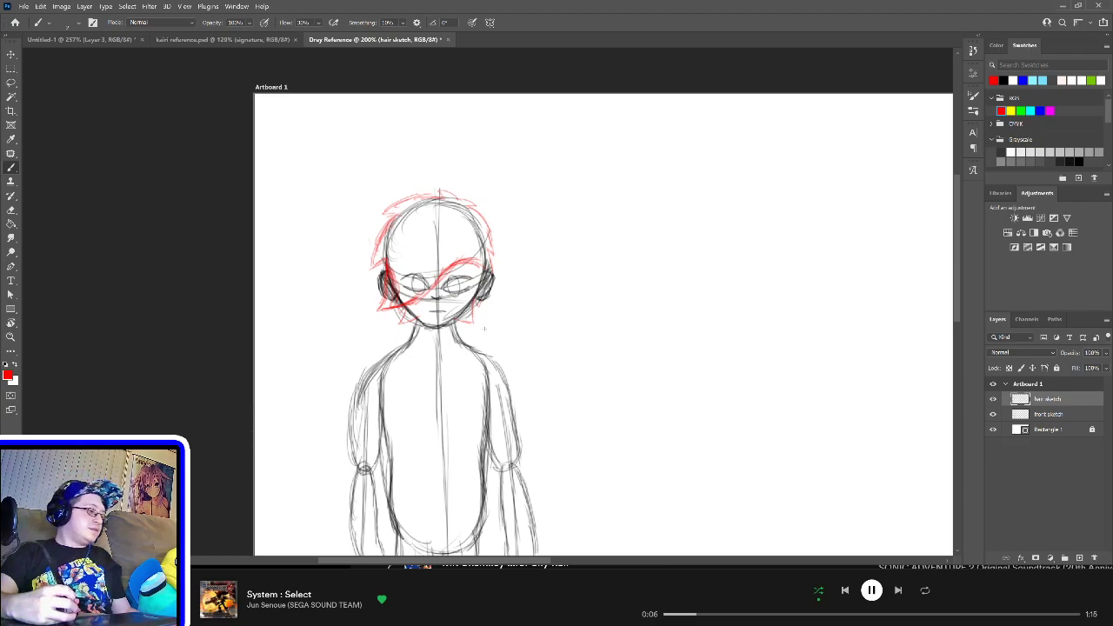
scroll(466, 335, "up", 1)
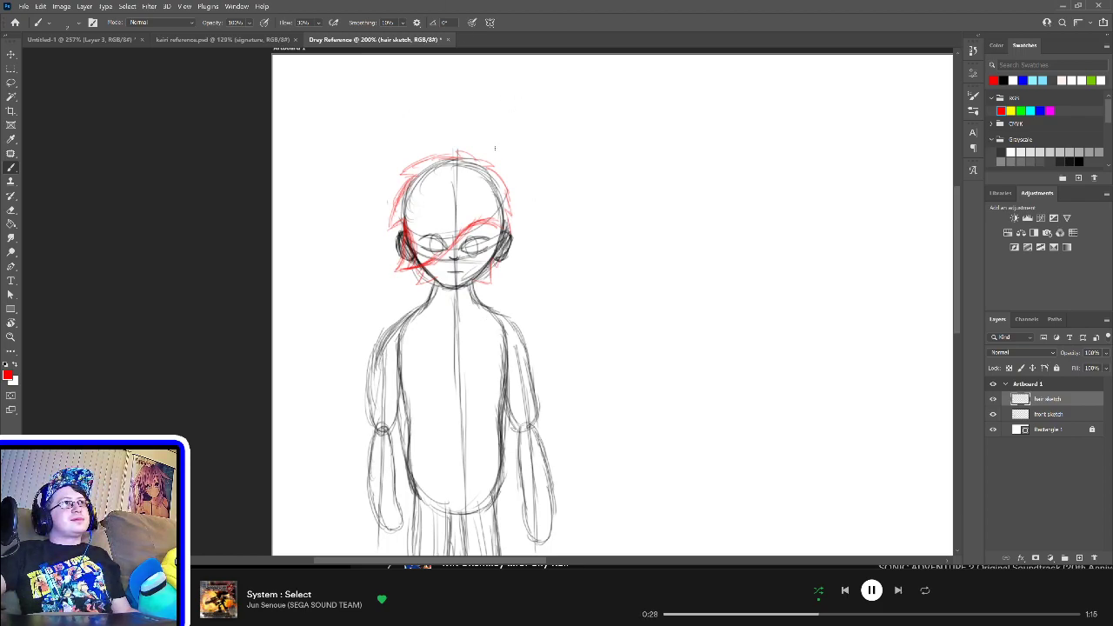
scroll(491, 283, "down", 3)
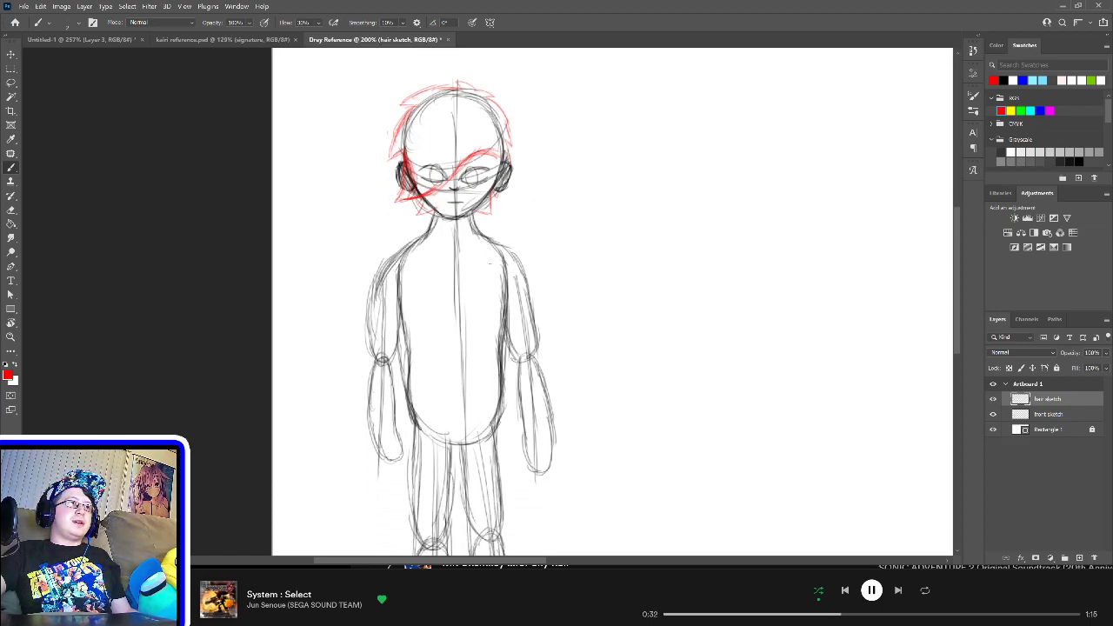
scroll(478, 294, "down", 5)
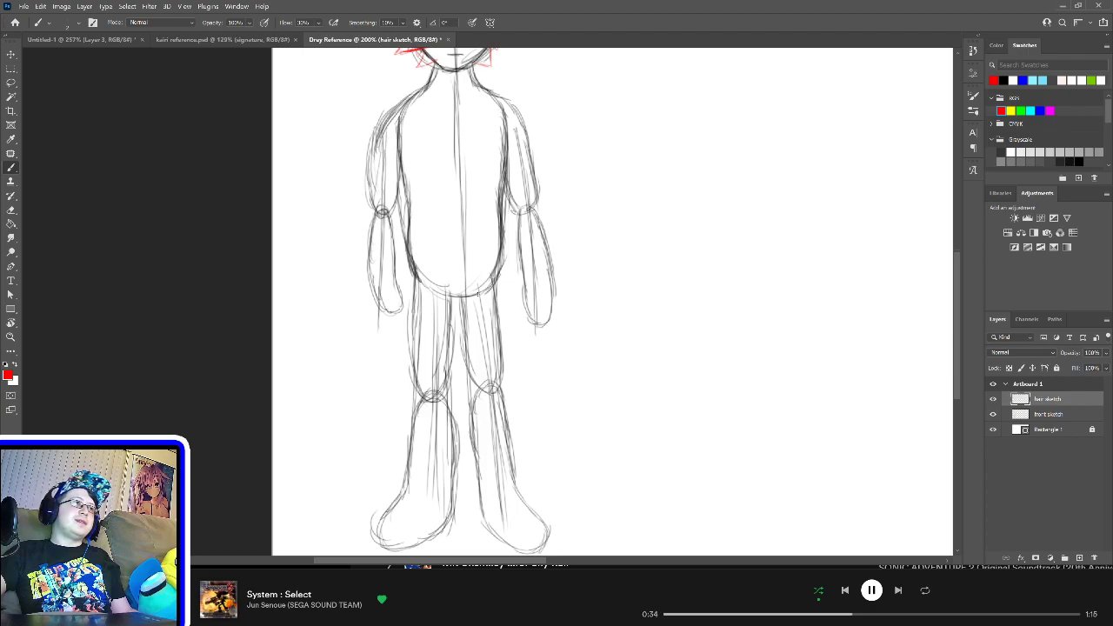
scroll(478, 294, "up", 7)
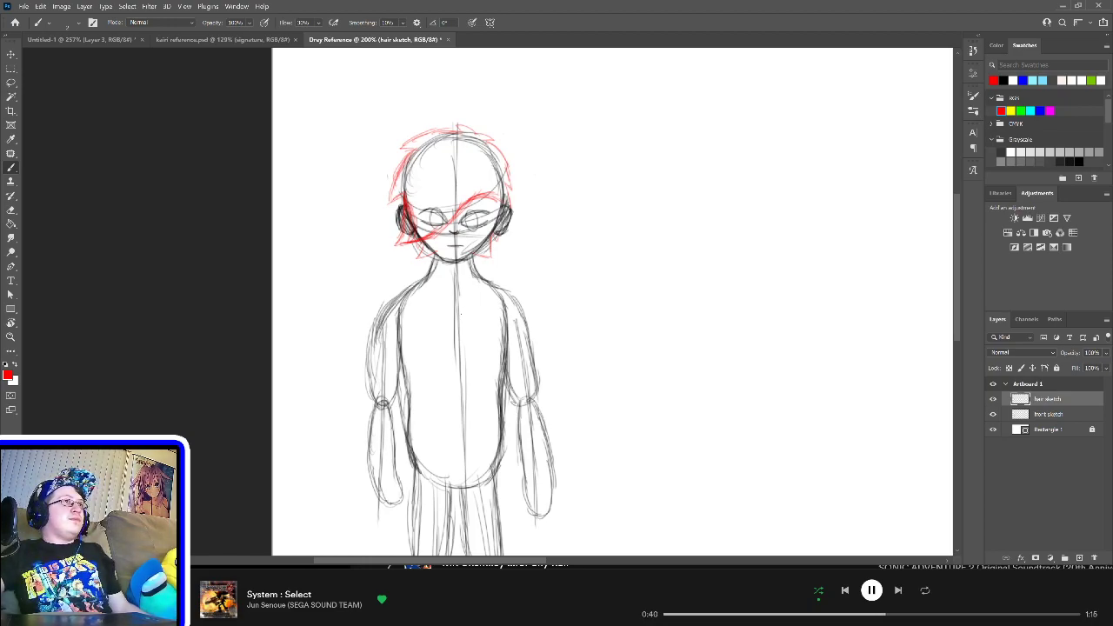
scroll(516, 297, "down", 6)
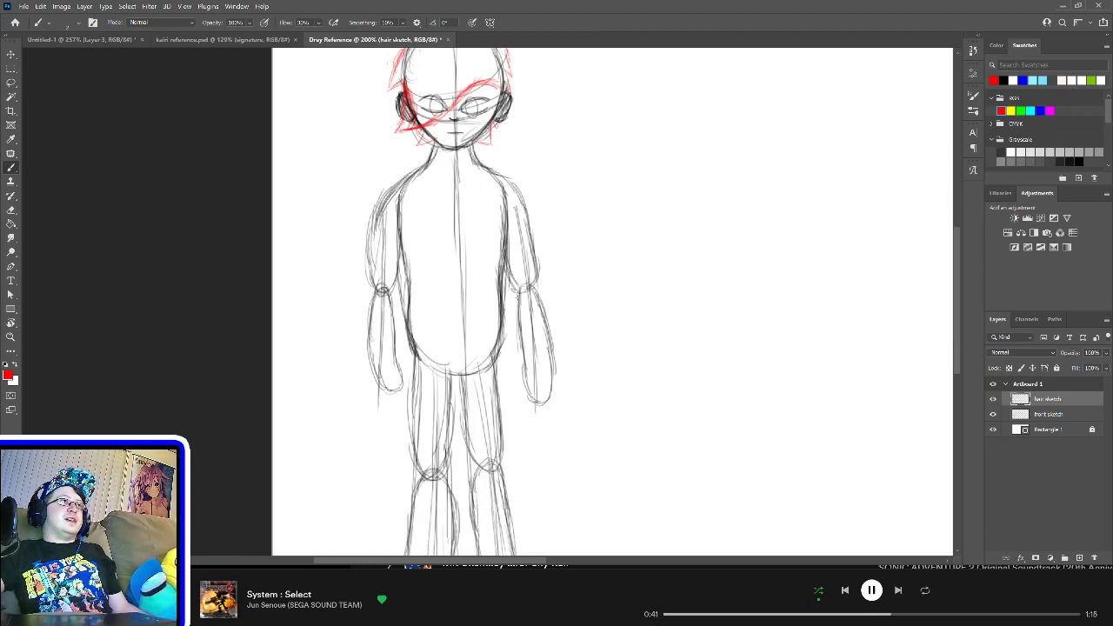
scroll(517, 298, "up", 4)
scroll(517, 297, "down", 8)
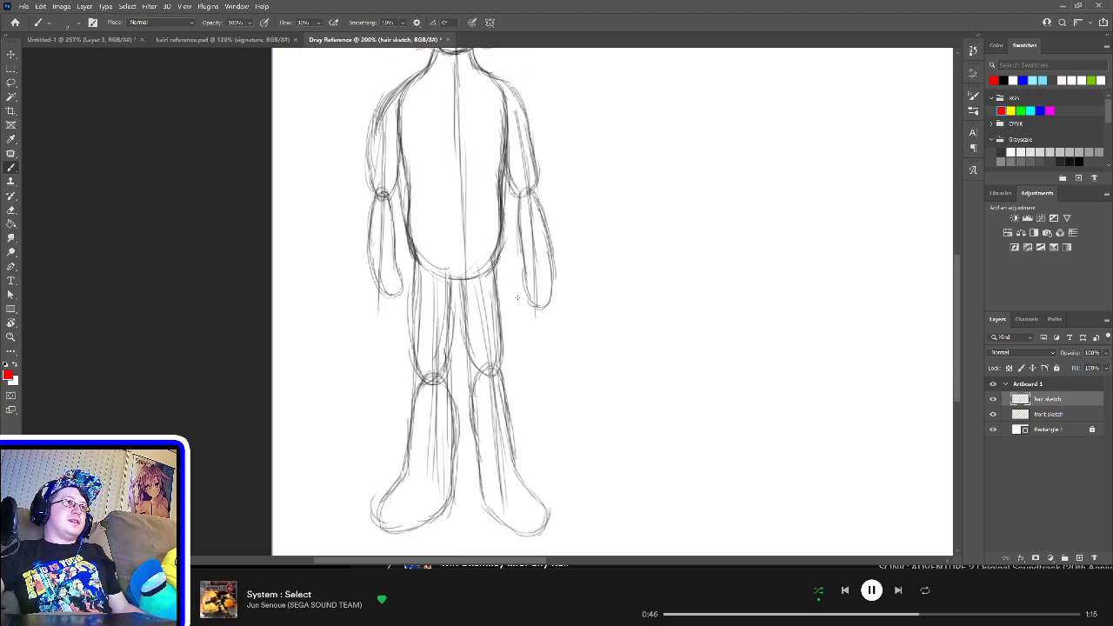
scroll(517, 297, "down", 1)
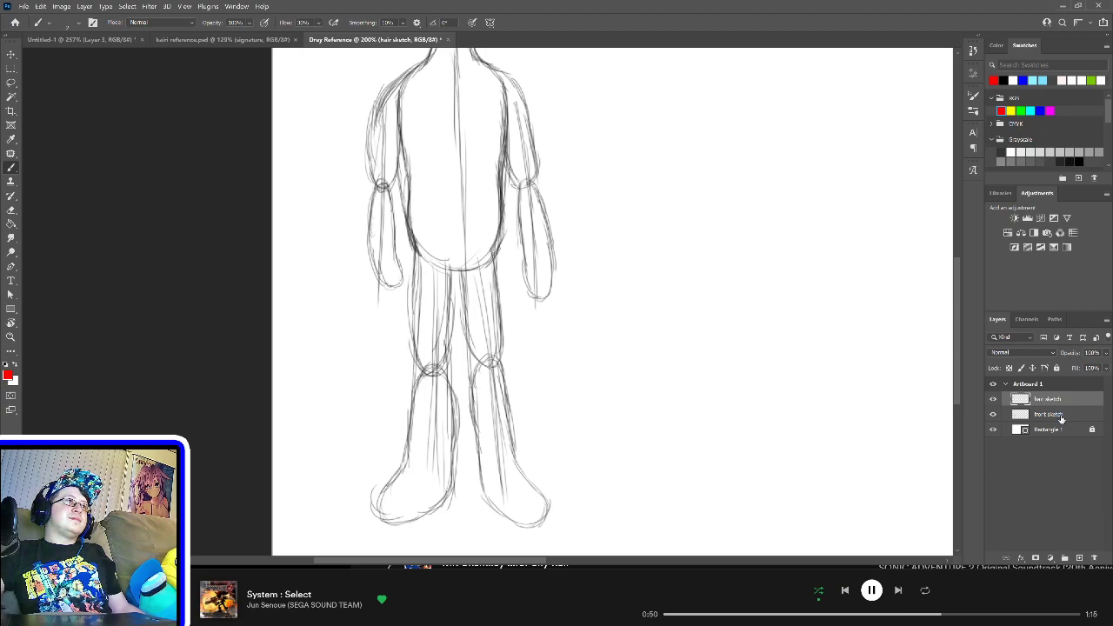
scroll(838, 417, "up", 3)
scroll(839, 416, "up", 2)
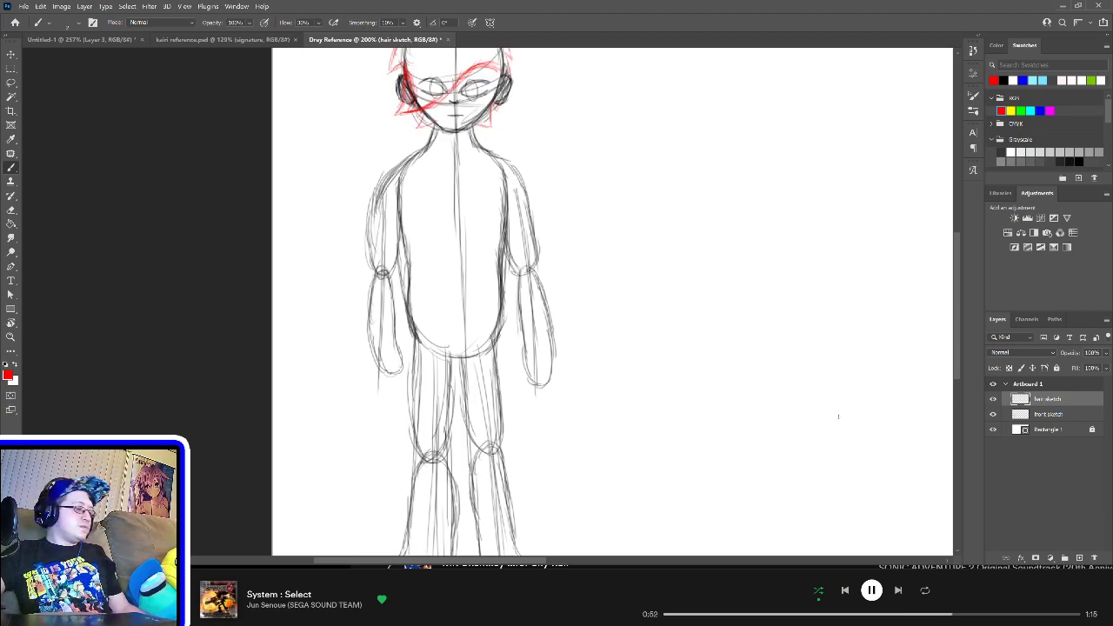
key("ctrl+minus")
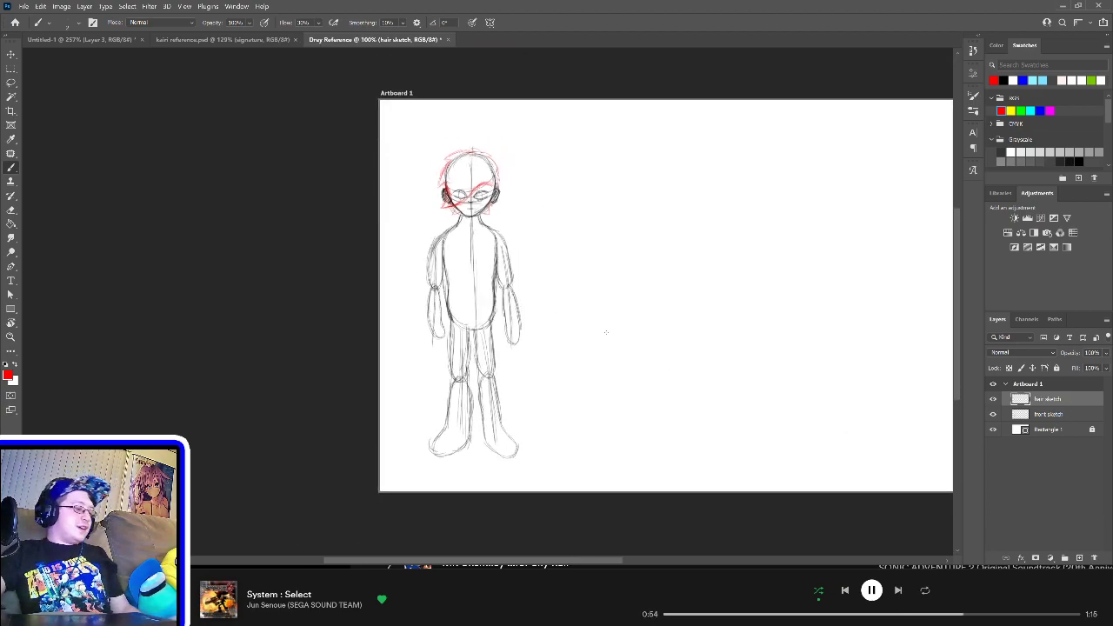
scroll(609, 339, "up", 3)
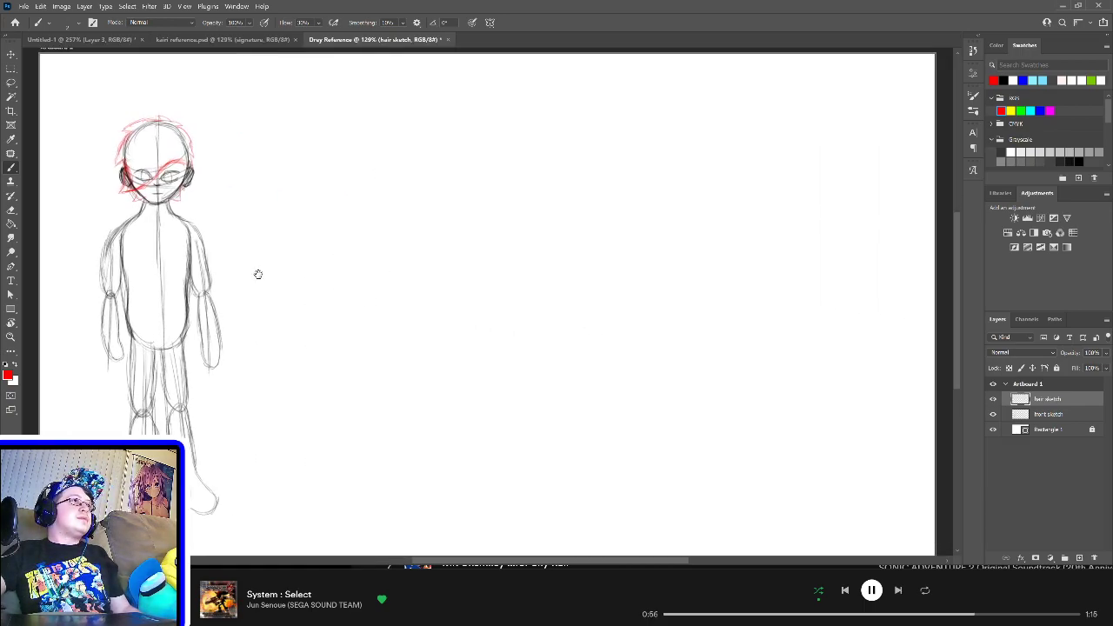
scroll(256, 273, "down", 2)
left_click_drag(592, 292, 617, 284)
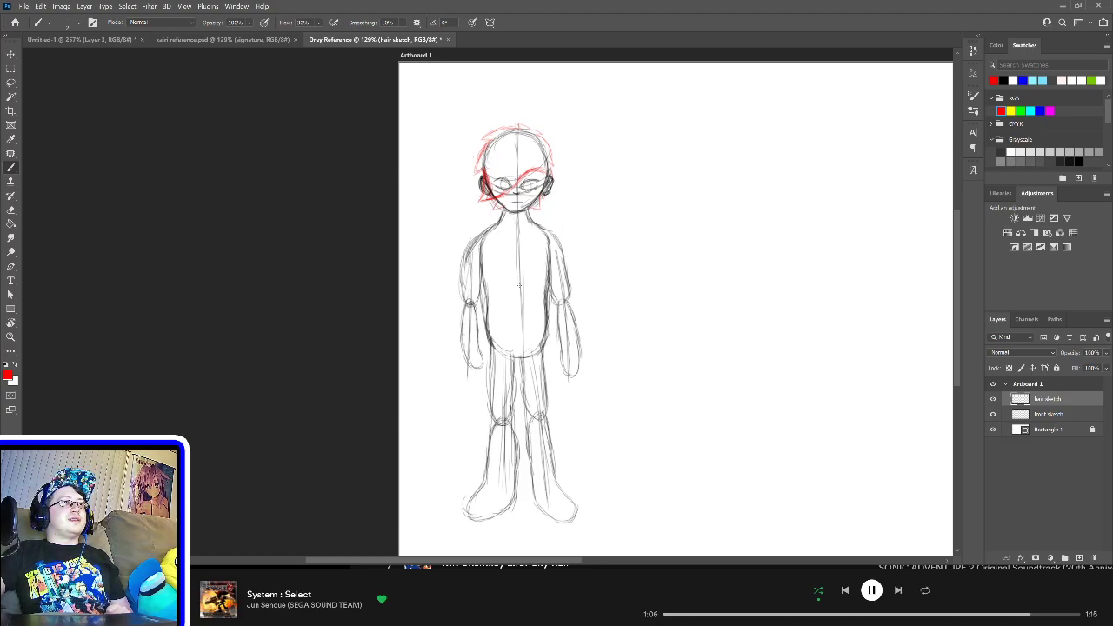
Step: Lasso the body on the front sketch layer and transform it narrower, shorter and shifted right
left_click(1056, 415)
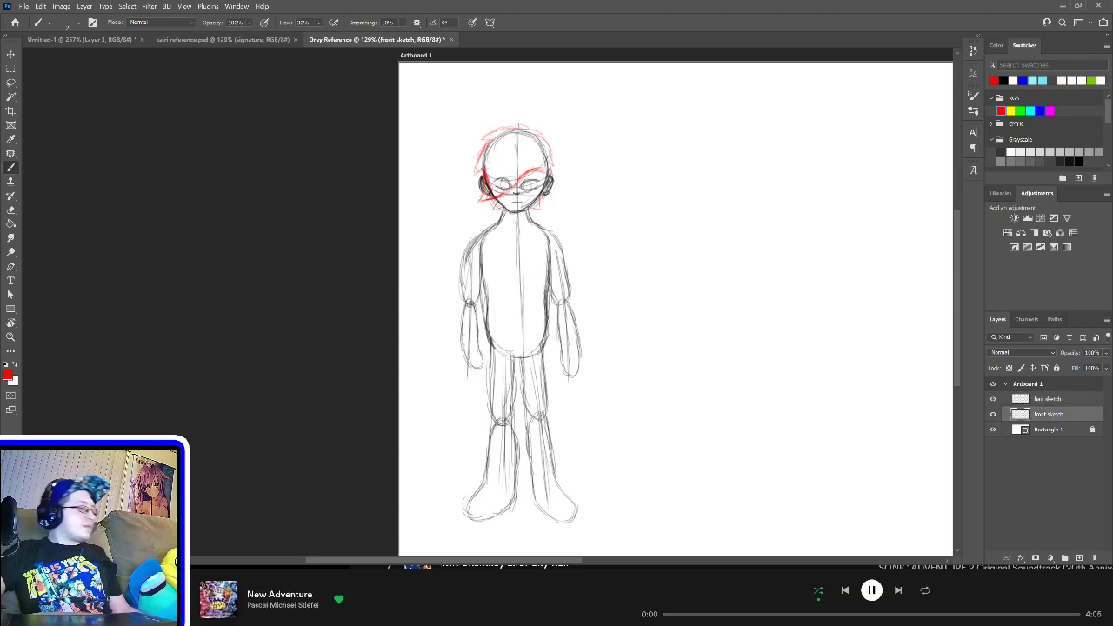
key("l")
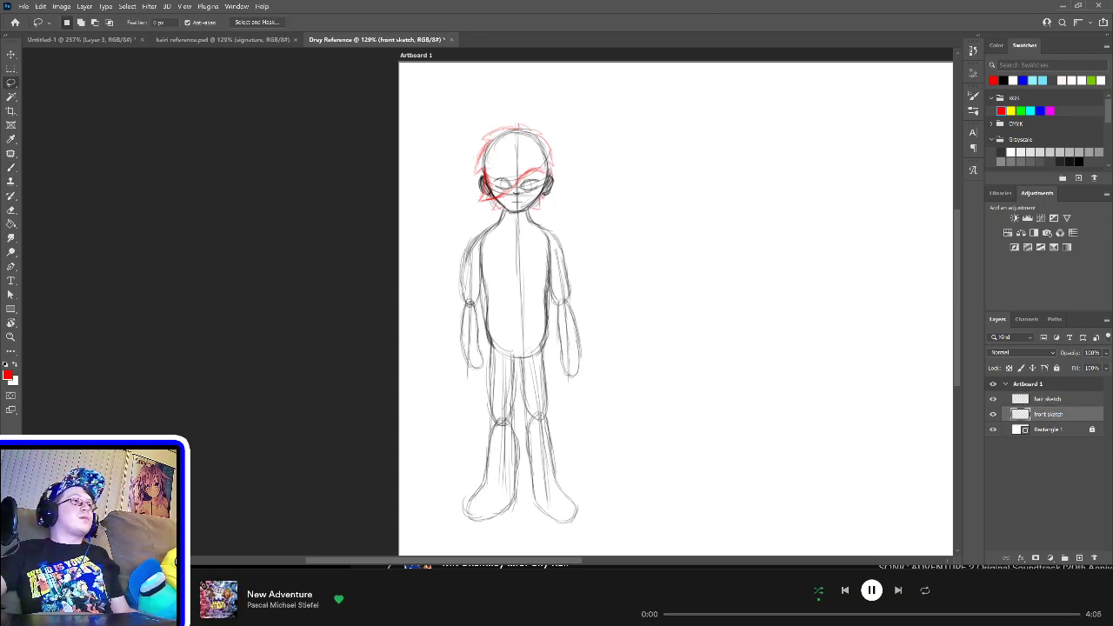
mouse_move(593, 534)
left_mouse_down()
mouse_move(448, 532)
mouse_move(421, 378)
mouse_move(441, 247)
mouse_move(454, 234)
mouse_move(575, 219)
mouse_move(623, 347)
mouse_move(612, 529)
left_mouse_up()
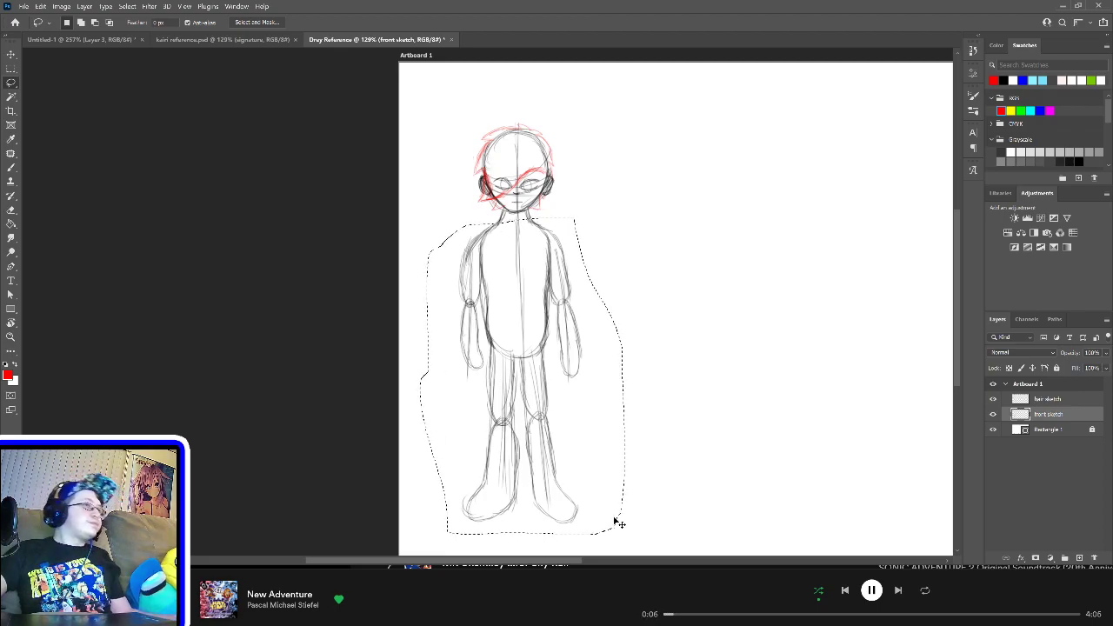
key("ctrl+t")
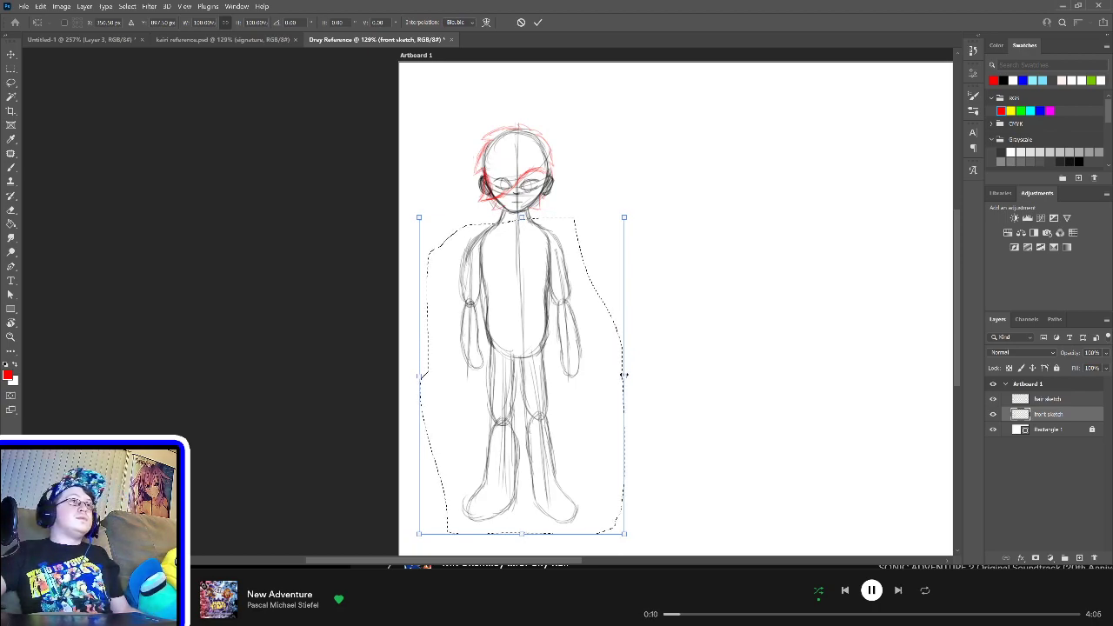
left_click_drag(623, 375, 598, 367)
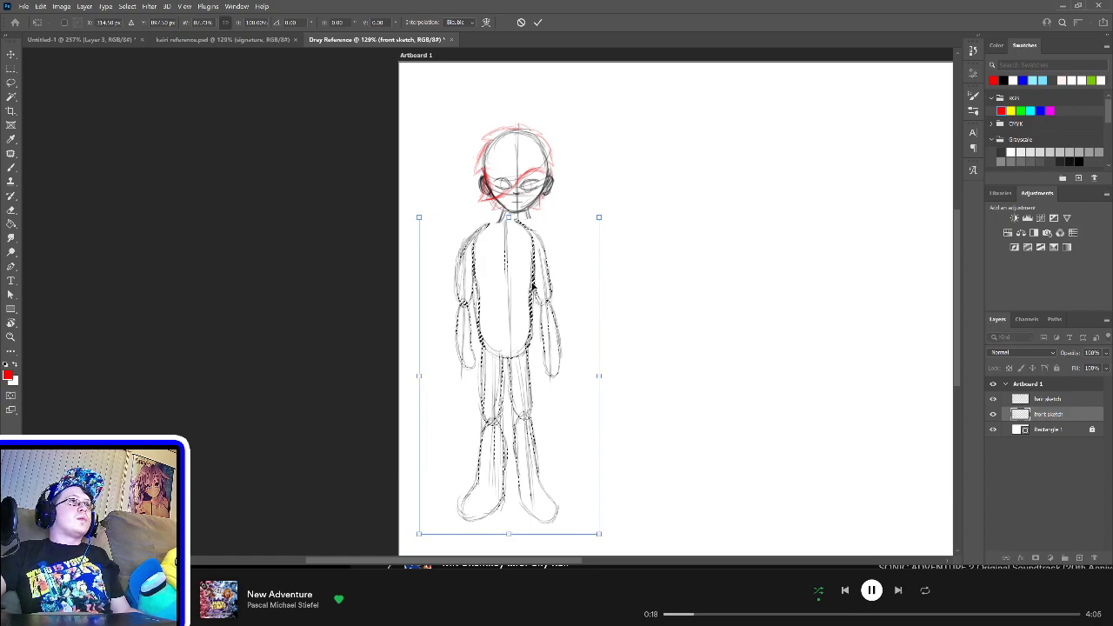
left_click_drag(534, 286, 546, 286)
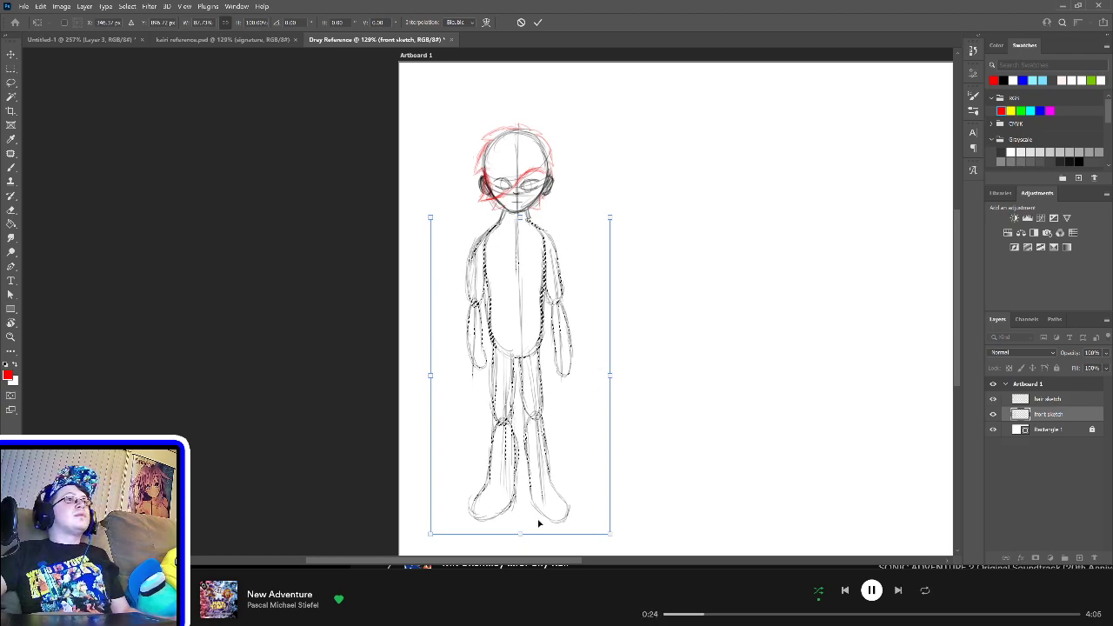
left_click_drag(521, 535, 519, 515)
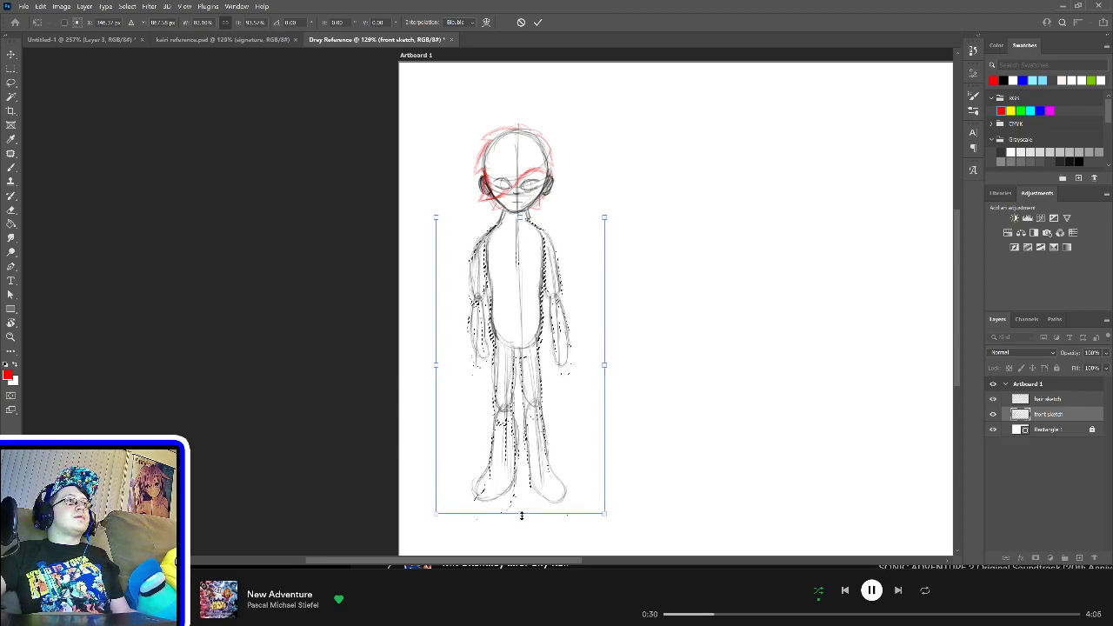
key("Return")
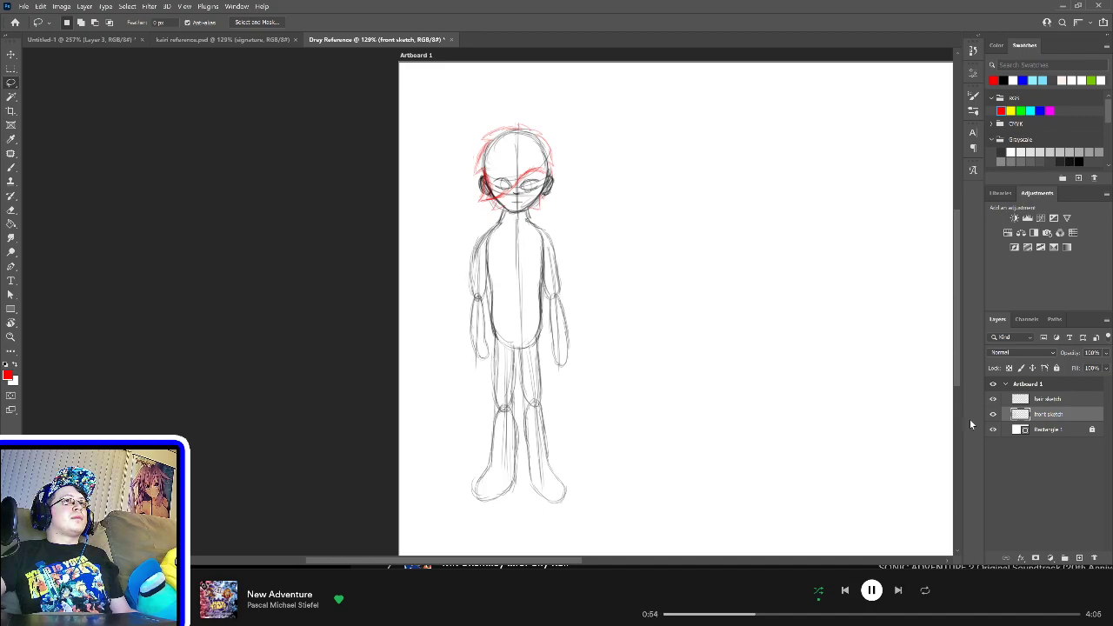
Step: With the black Brush, add short strokes over the neck, both shoulders and the left arm
key("b")
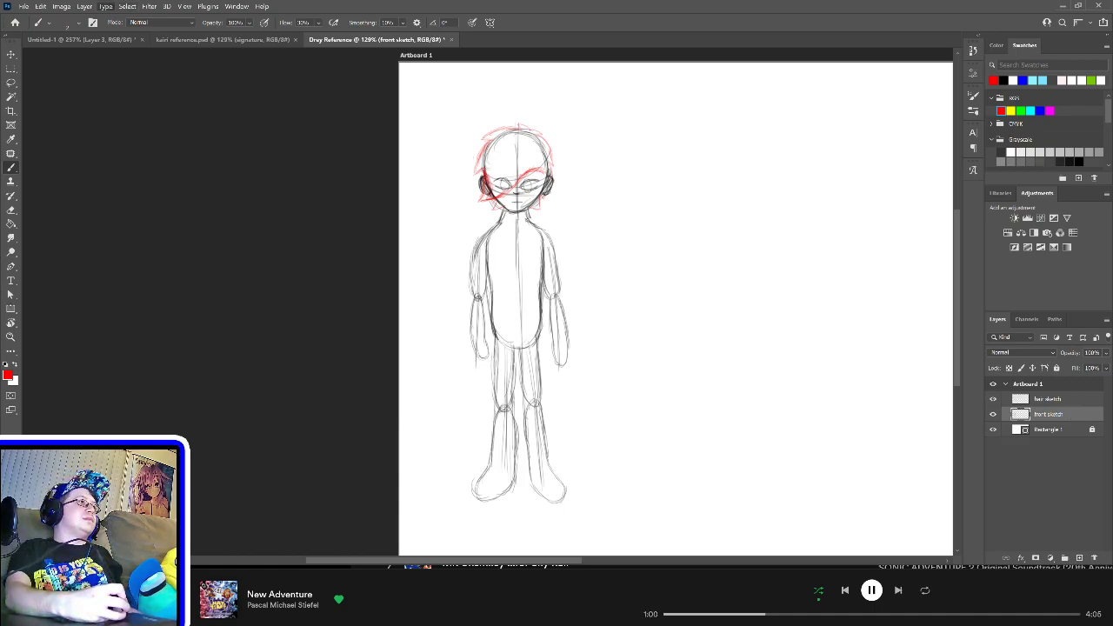
key("x")
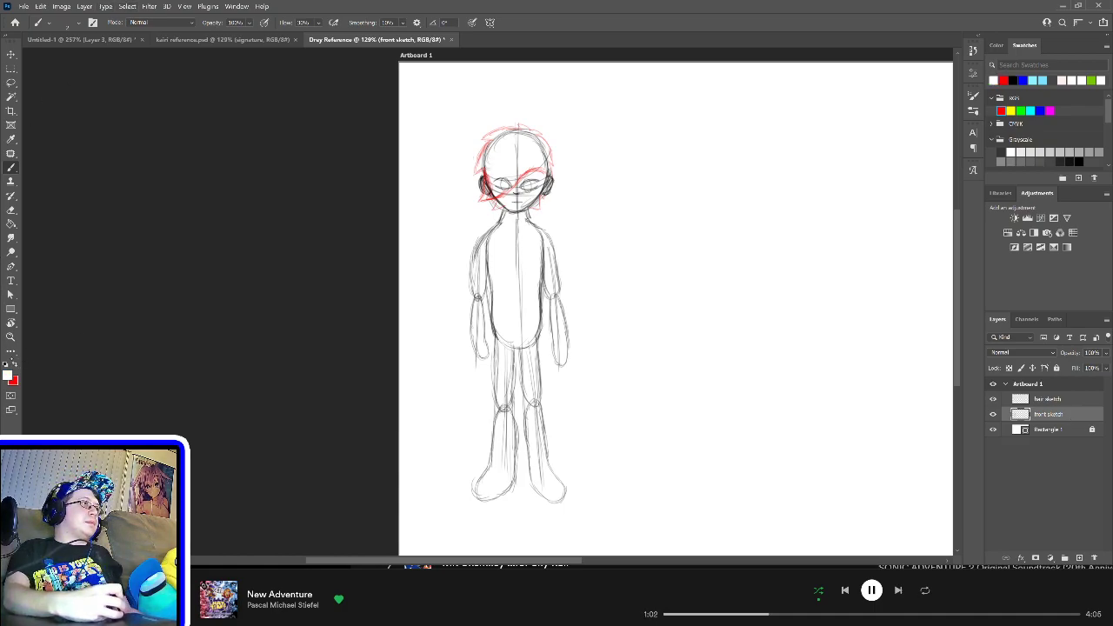
key("d")
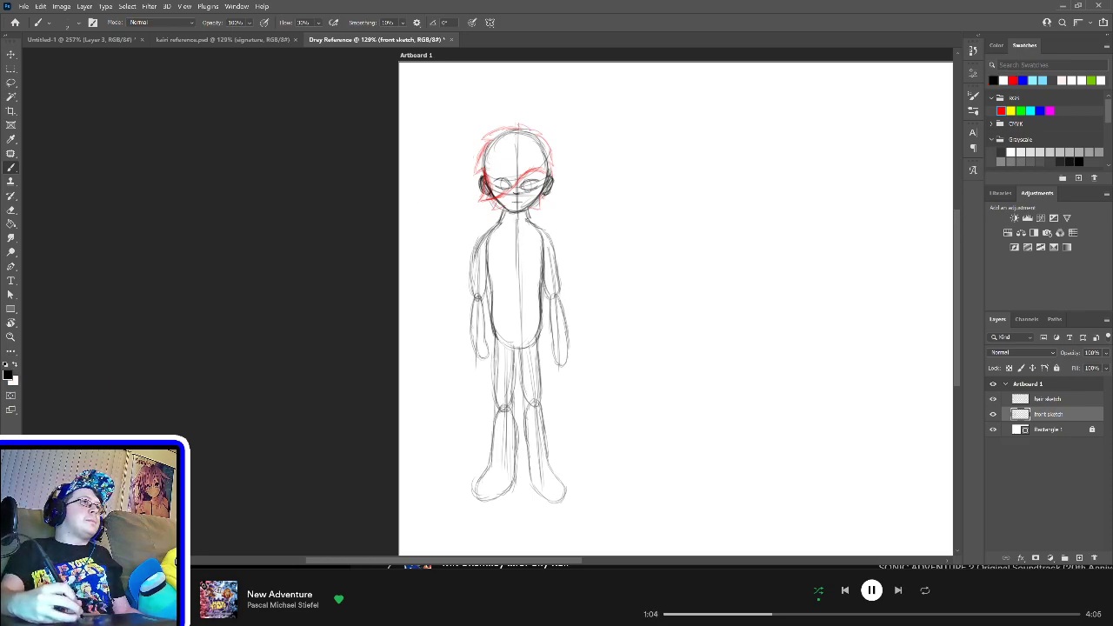
mouse_move(468, 248)
left_mouse_down()
mouse_move(471, 272)
mouse_move(472, 257)
left_mouse_up()
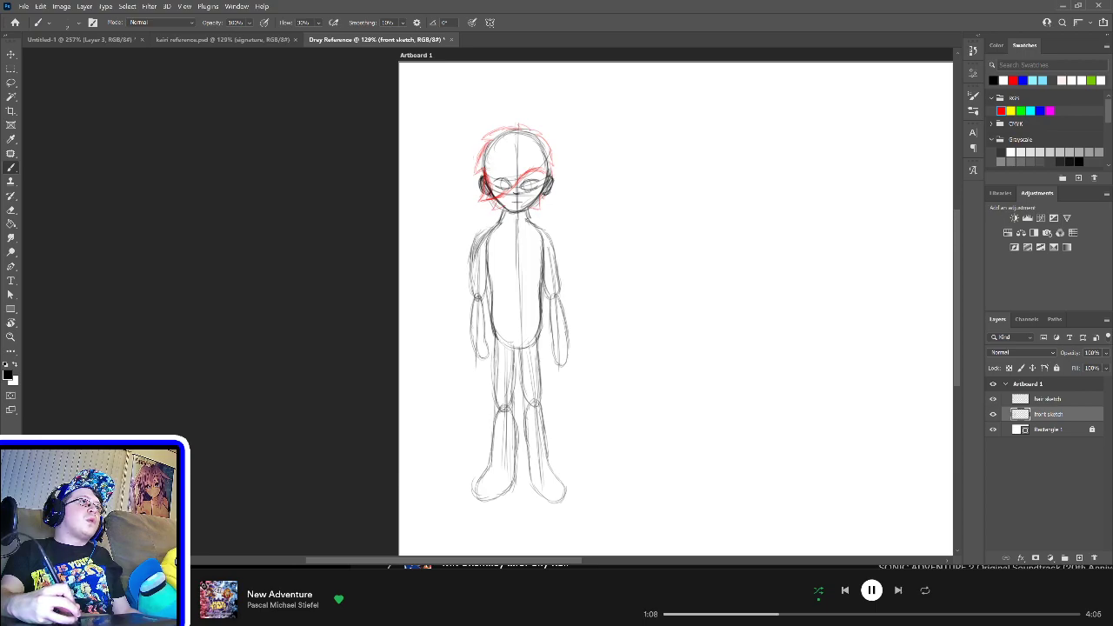
mouse_move(505, 210)
left_mouse_down()
mouse_move(481, 237)
mouse_move(541, 226)
left_mouse_up()
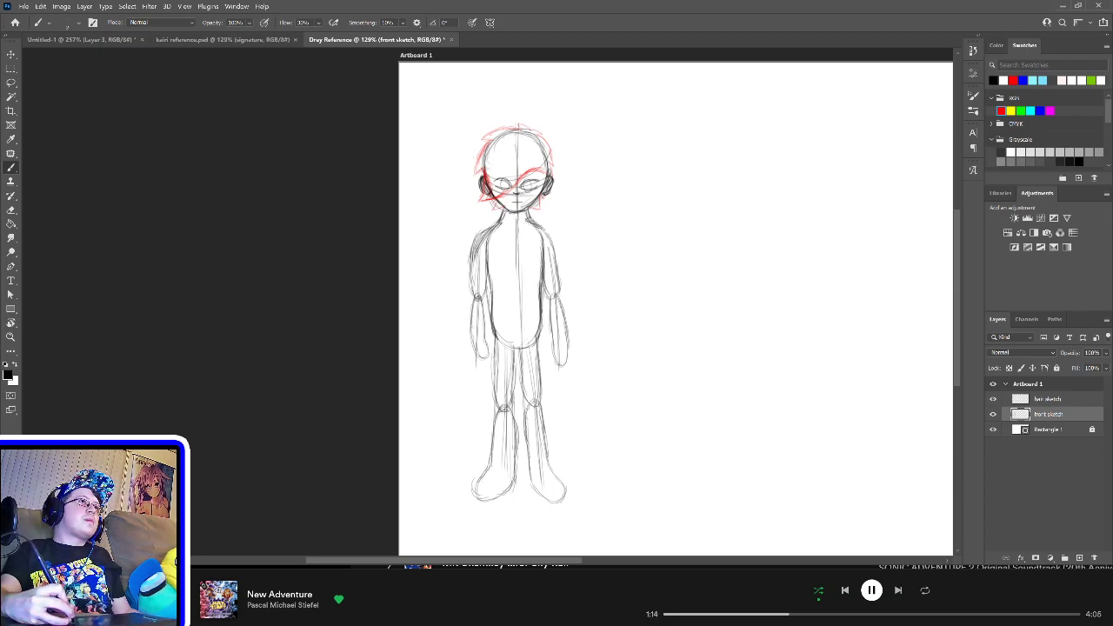
left_click_drag(549, 234, 554, 248)
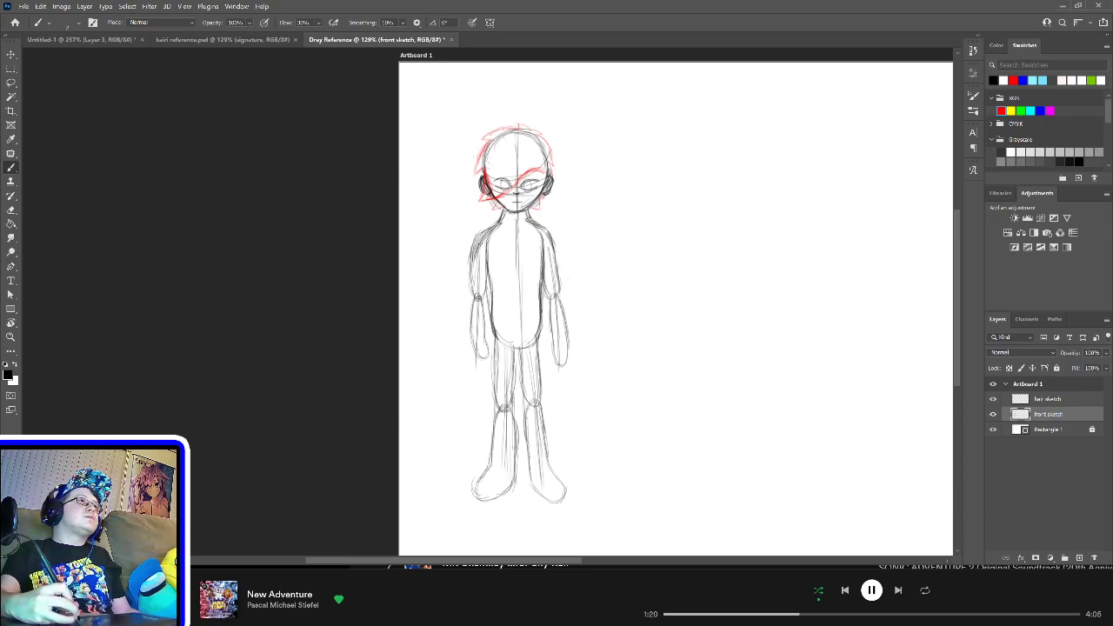
mouse_move(484, 226)
left_mouse_down()
mouse_move(473, 249)
mouse_move(482, 231)
left_mouse_up()
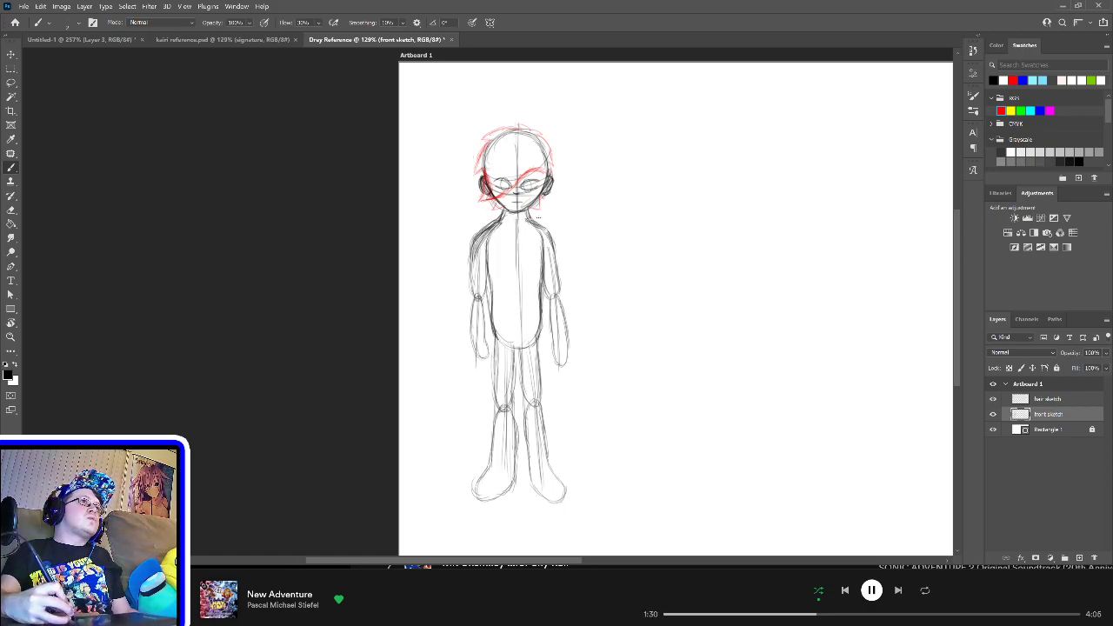
left_click_drag(531, 218, 548, 235)
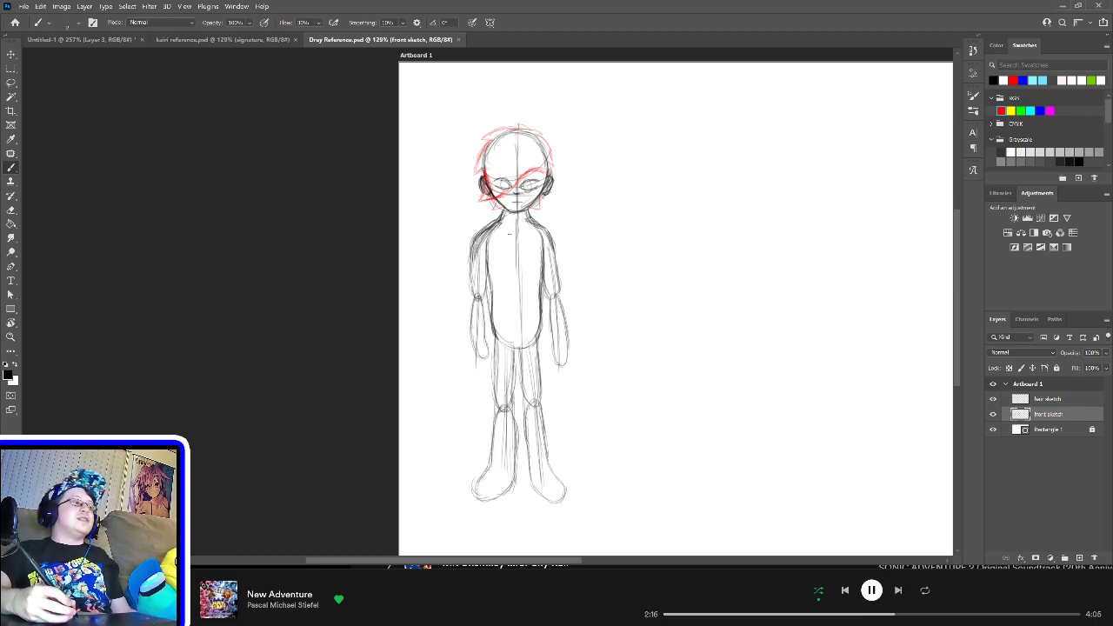
key("ctrl+plus")
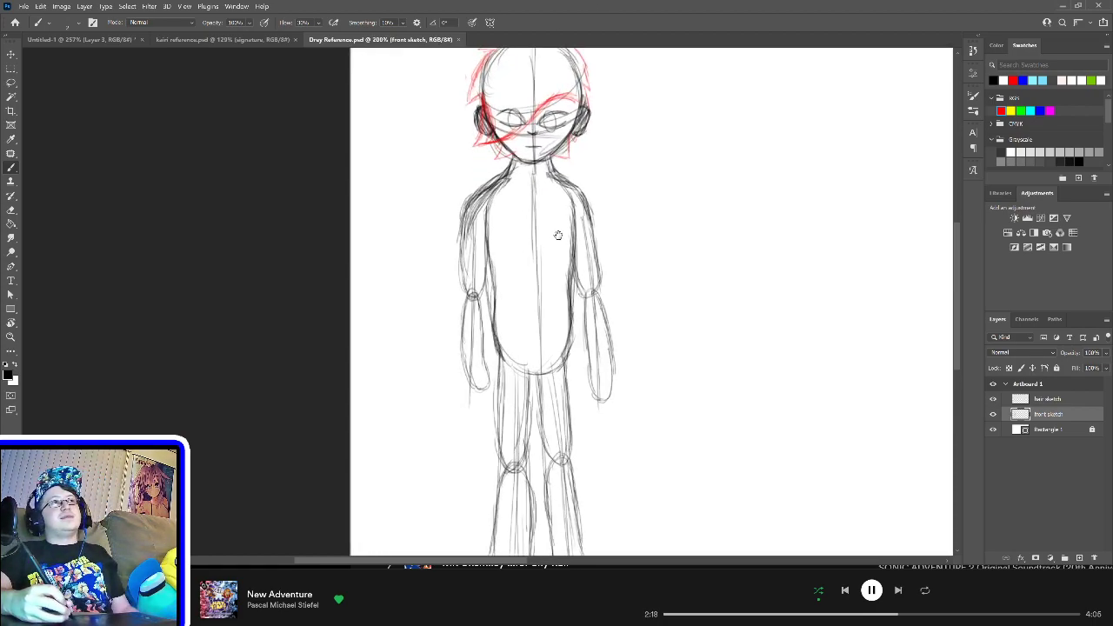
left_click_drag(557, 236, 536, 296)
scroll(536, 296, "up", 2)
scroll(538, 295, "down", 3)
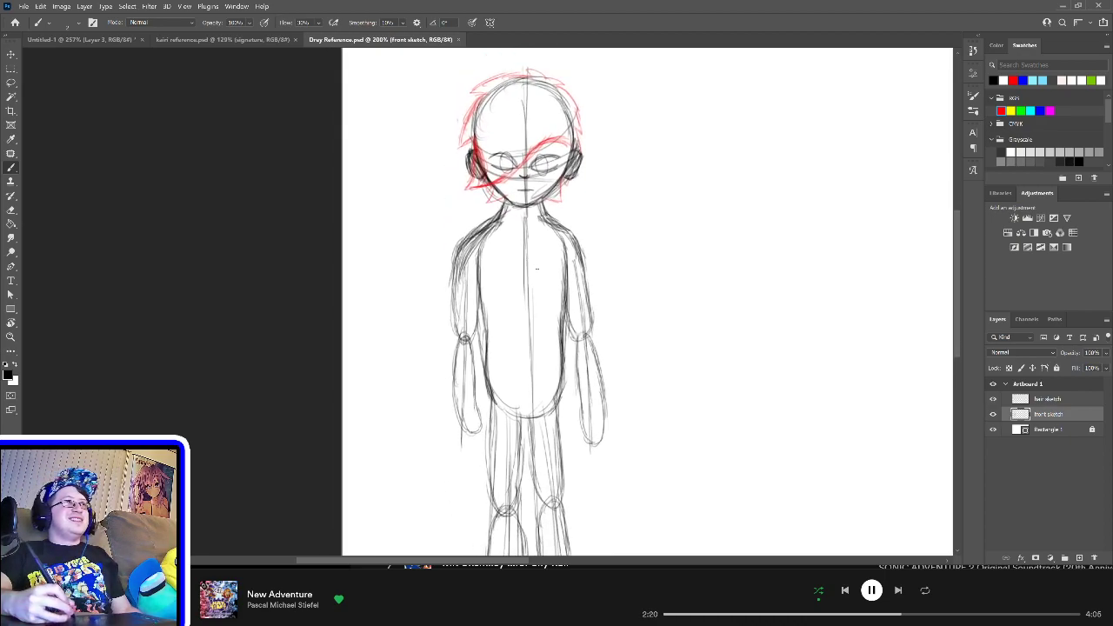
left_click_drag(525, 323, 550, 279)
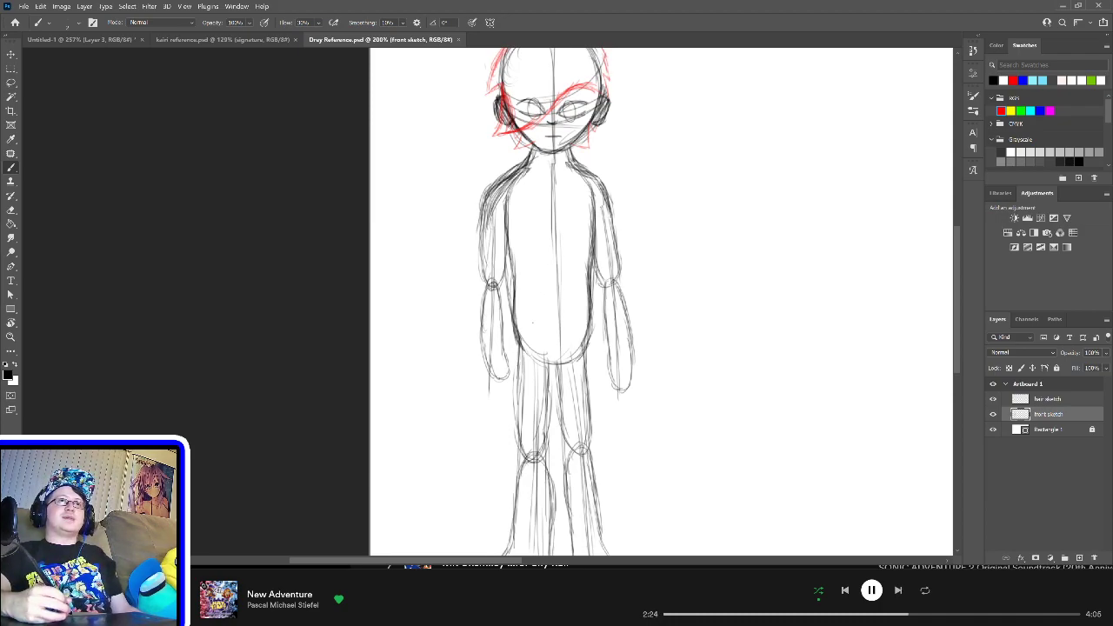
left_click_drag(540, 322, 545, 350)
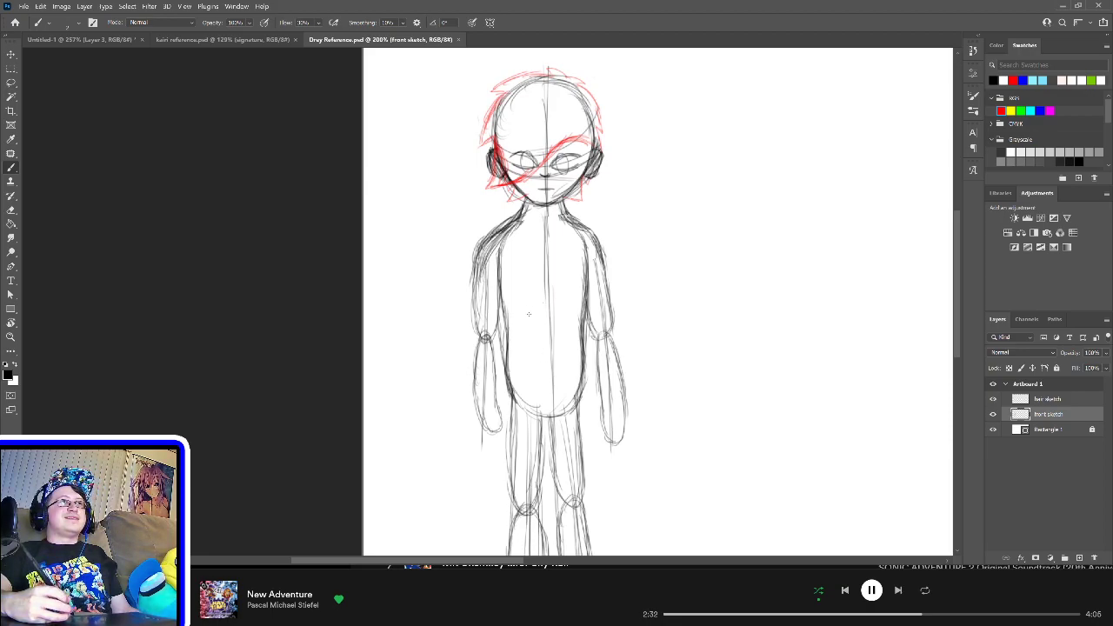
scroll(539, 315, "down", 3)
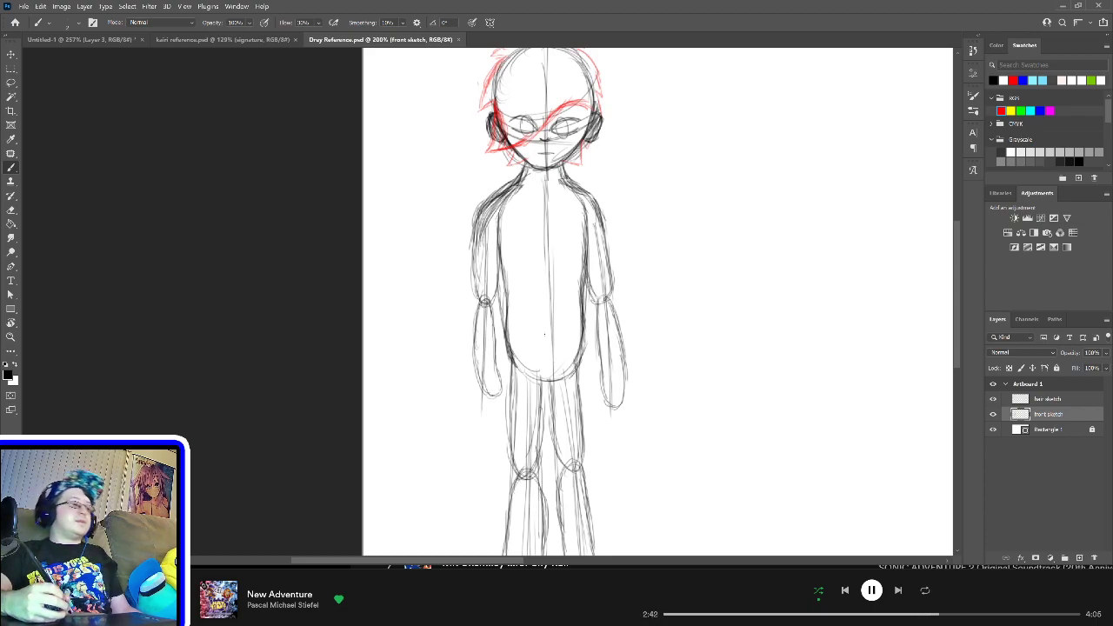
Step: Lasso the figure's left arm, scale it up to about 104%, and deselect
key("l")
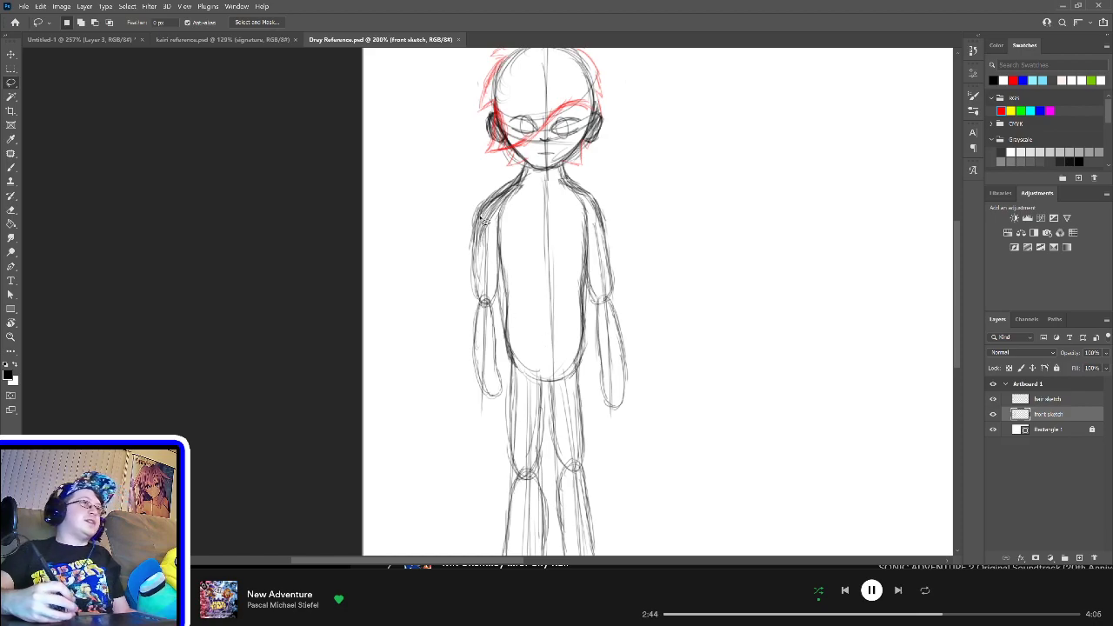
mouse_move(453, 233)
left_mouse_down()
mouse_move(508, 200)
mouse_move(512, 402)
mouse_move(429, 304)
mouse_move(453, 230)
left_mouse_up()
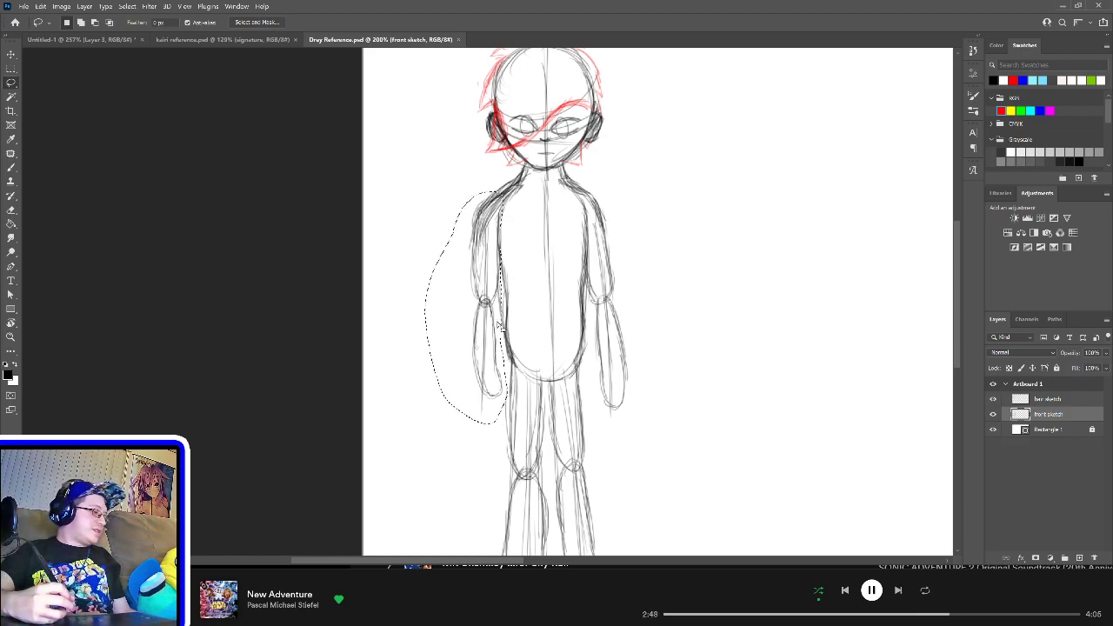
key("ctrl+t")
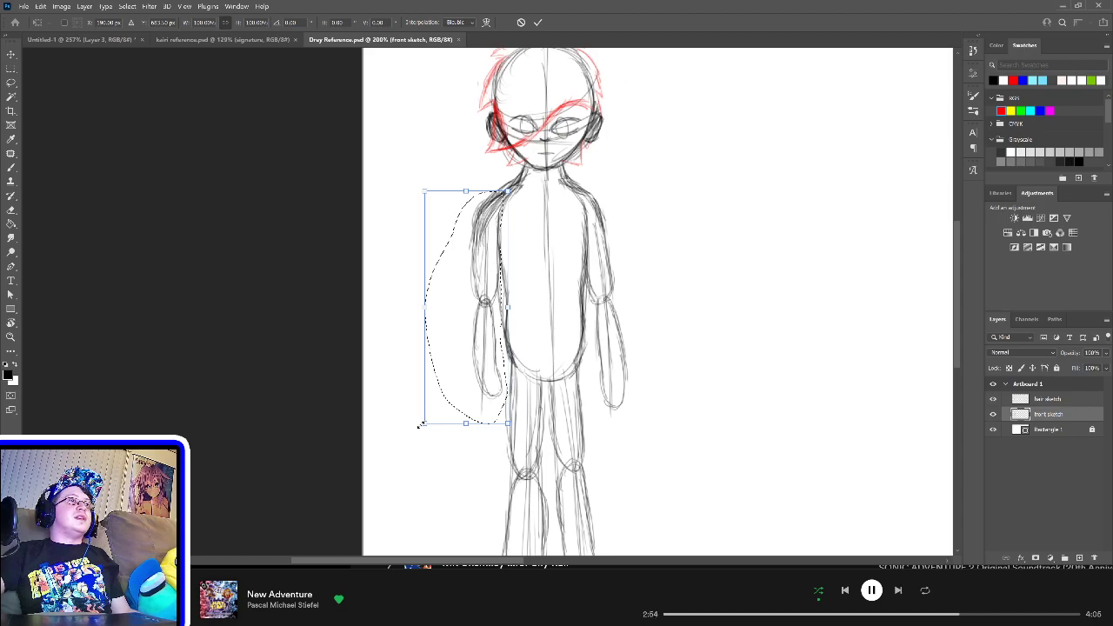
left_click_drag(421, 425, 411, 432)
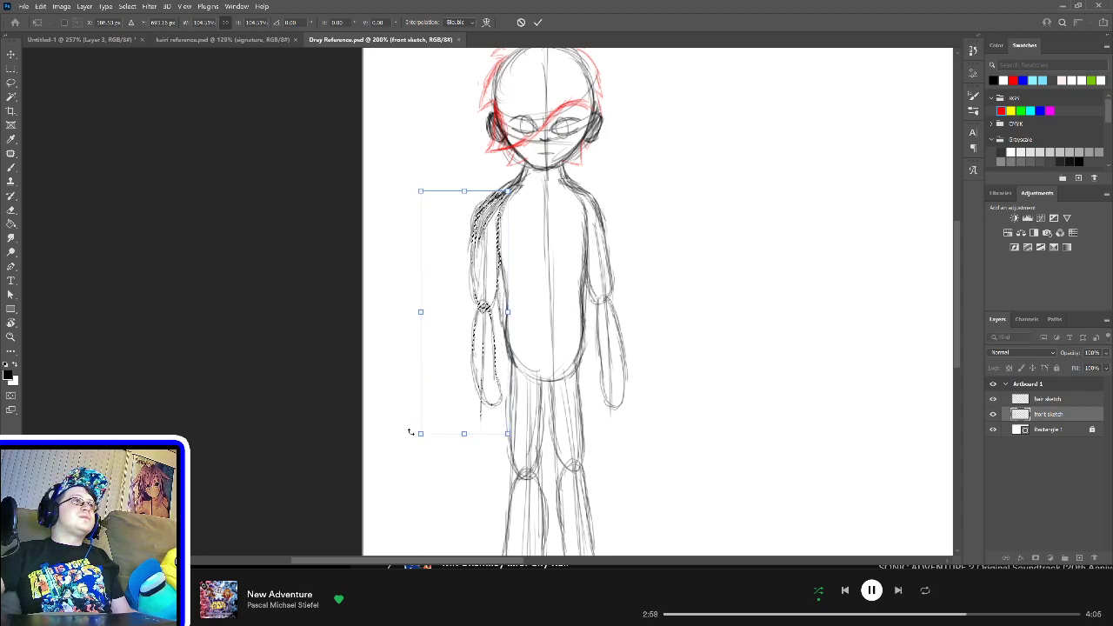
key("Return")
key("ctrl+d")
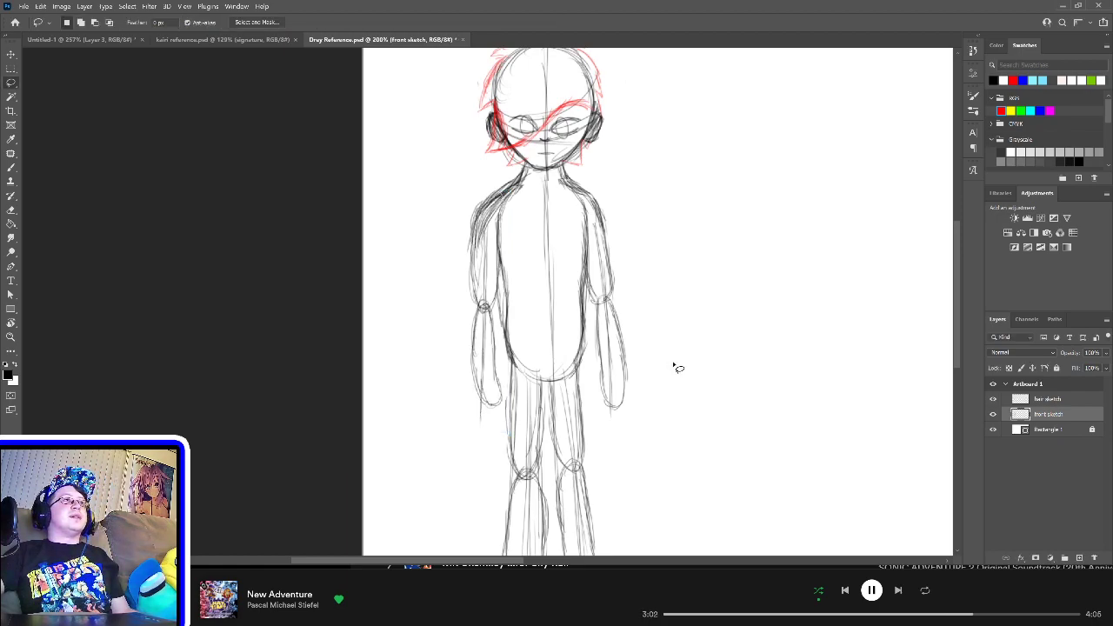
Step: Save the Drey Reference document with Ctrl+S
scroll(675, 366, "down", 4)
scroll(677, 367, "up", 3)
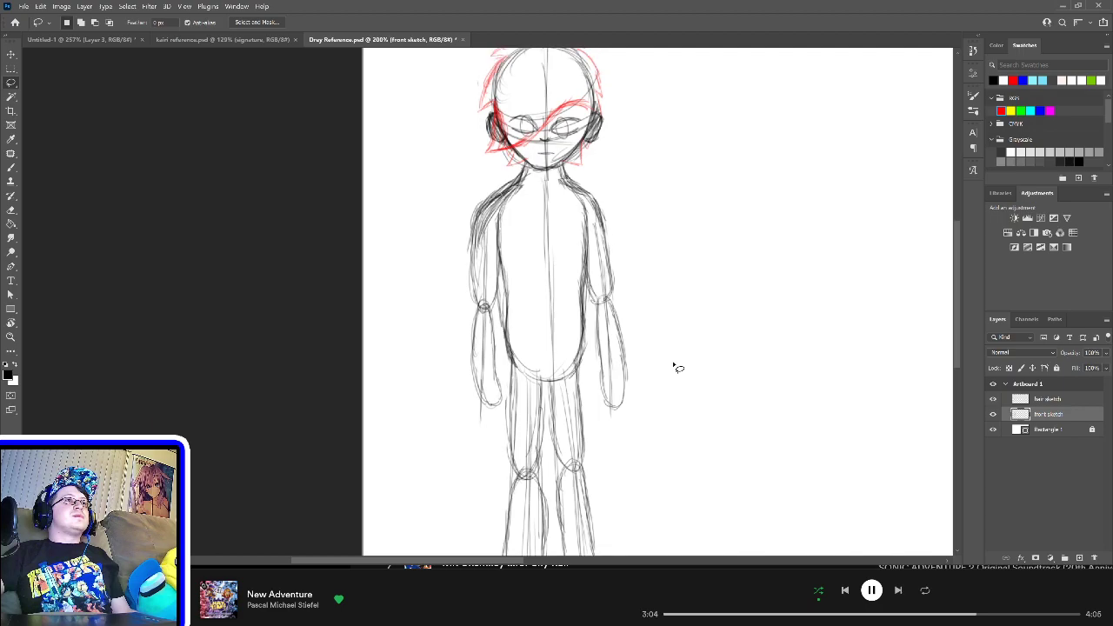
scroll(677, 367, "up", 1)
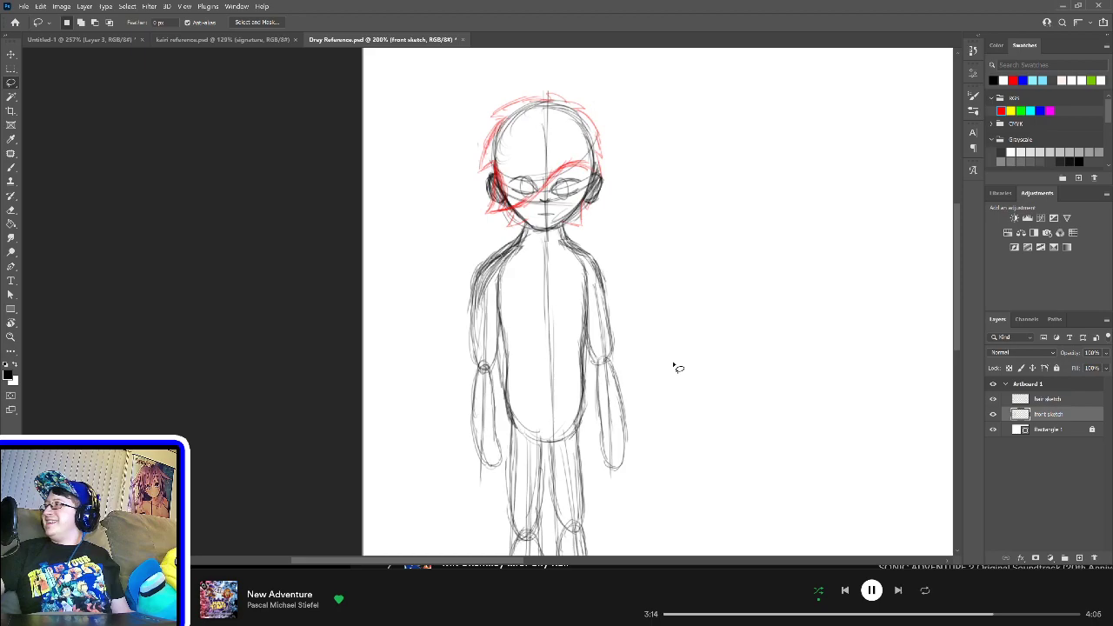
key("ctrl+s")
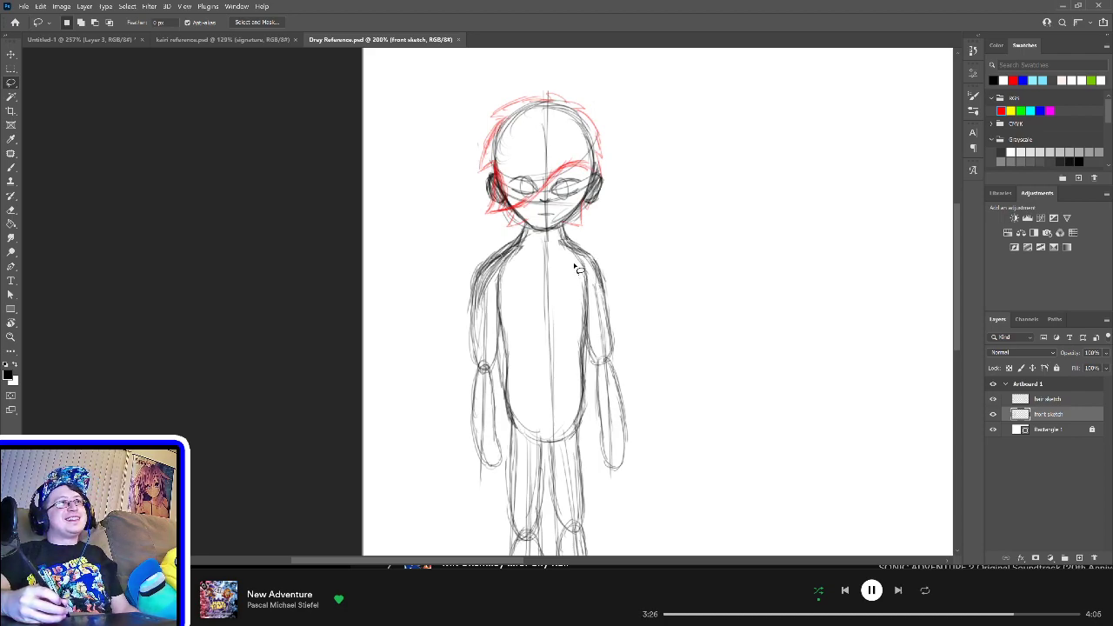
mouse_move(569, 299)
left_mouse_down()
mouse_move(541, 315)
mouse_move(587, 305)
left_mouse_up()
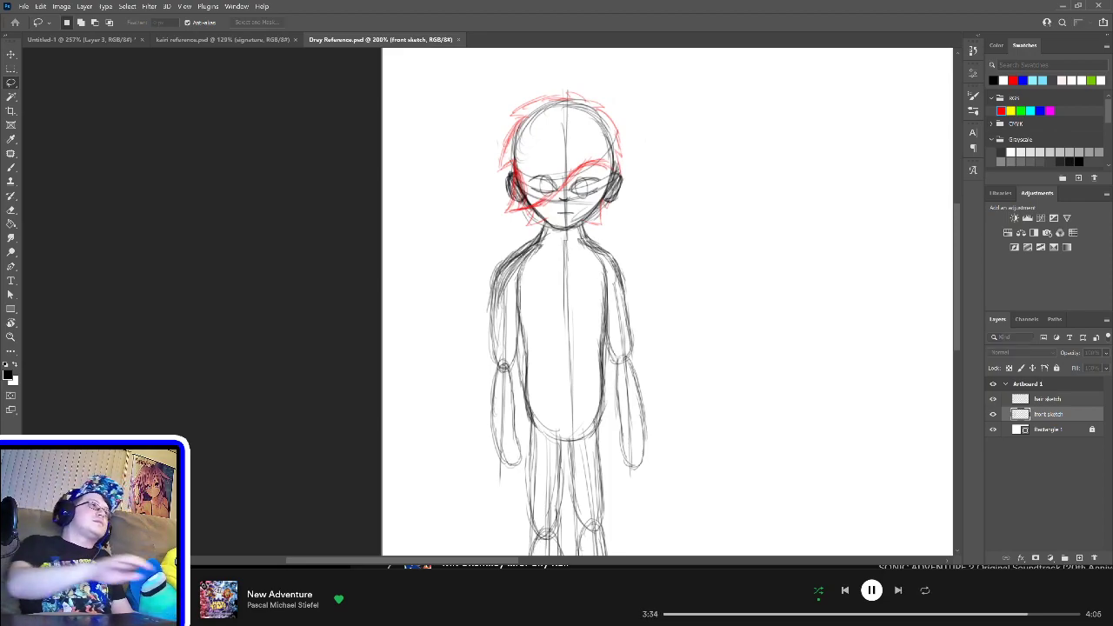
Step: Add a 'clothing sketch' layer and ready the Brush with blue from the Swatches
key("Return")
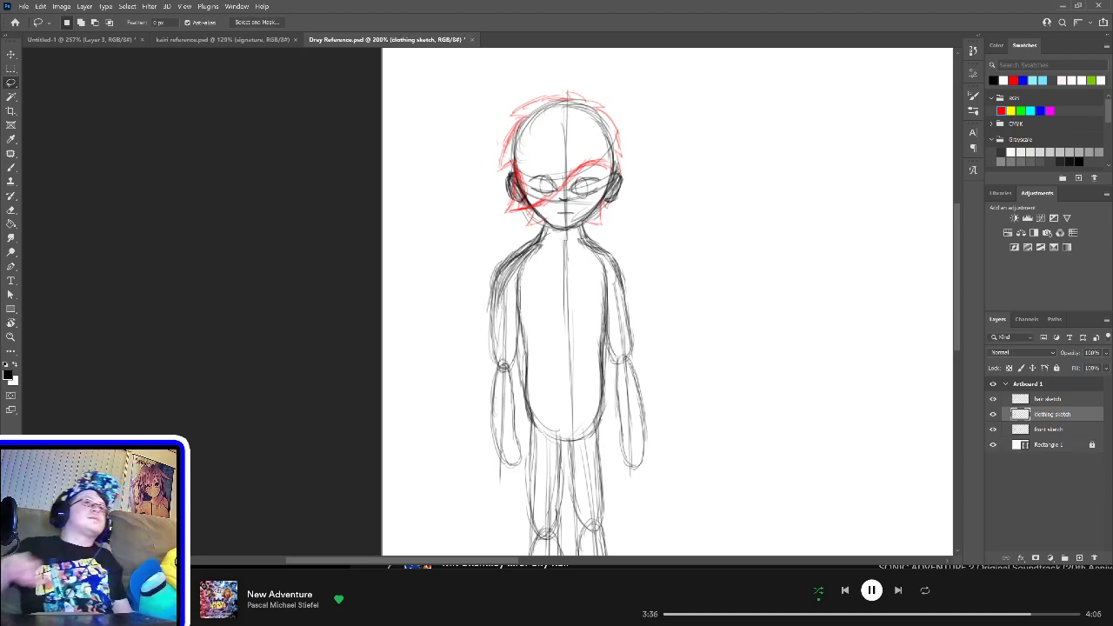
left_click(1040, 111)
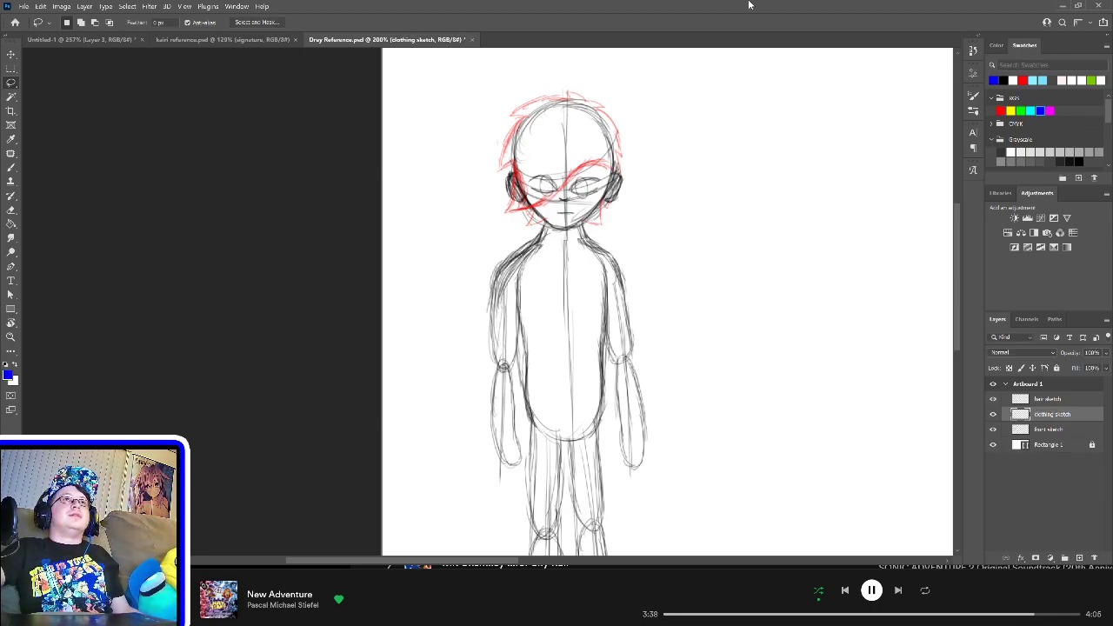
key("b")
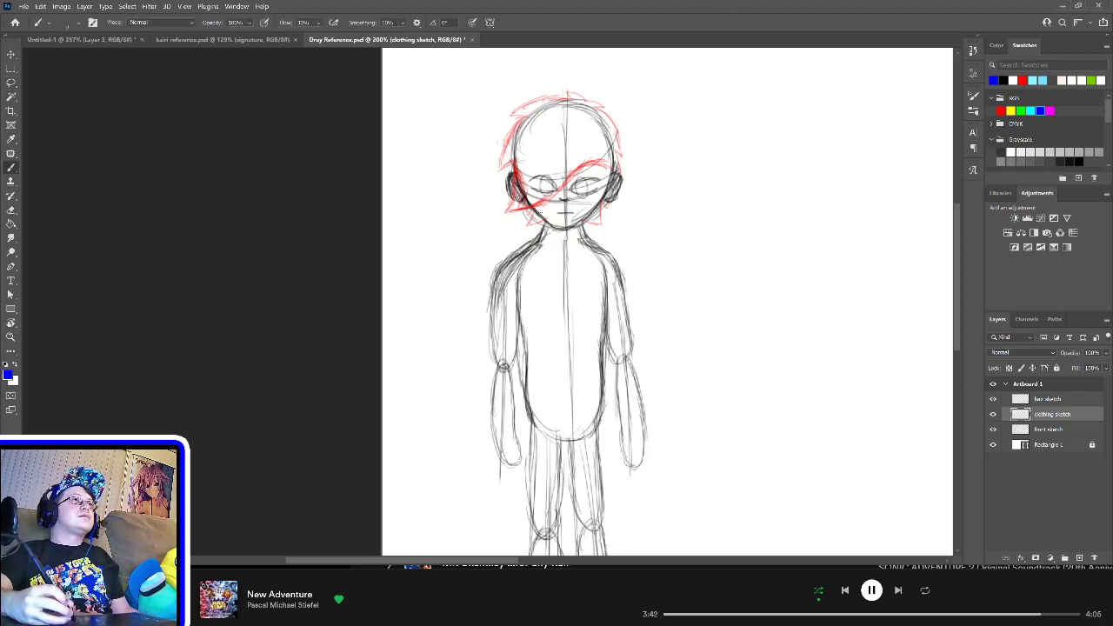
left_click_drag(543, 247, 536, 304)
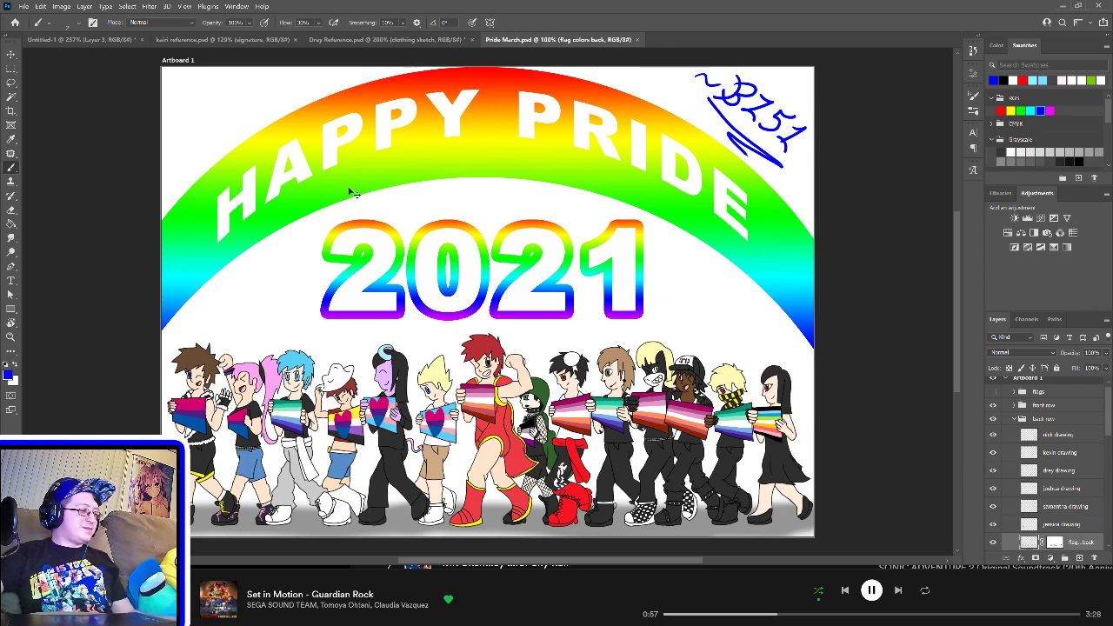
Step: Zoom in and pan across the Pride March marchers' outfits, then go back to Drey Reference
key("ctrl+plus")
key("ctrl+plus")
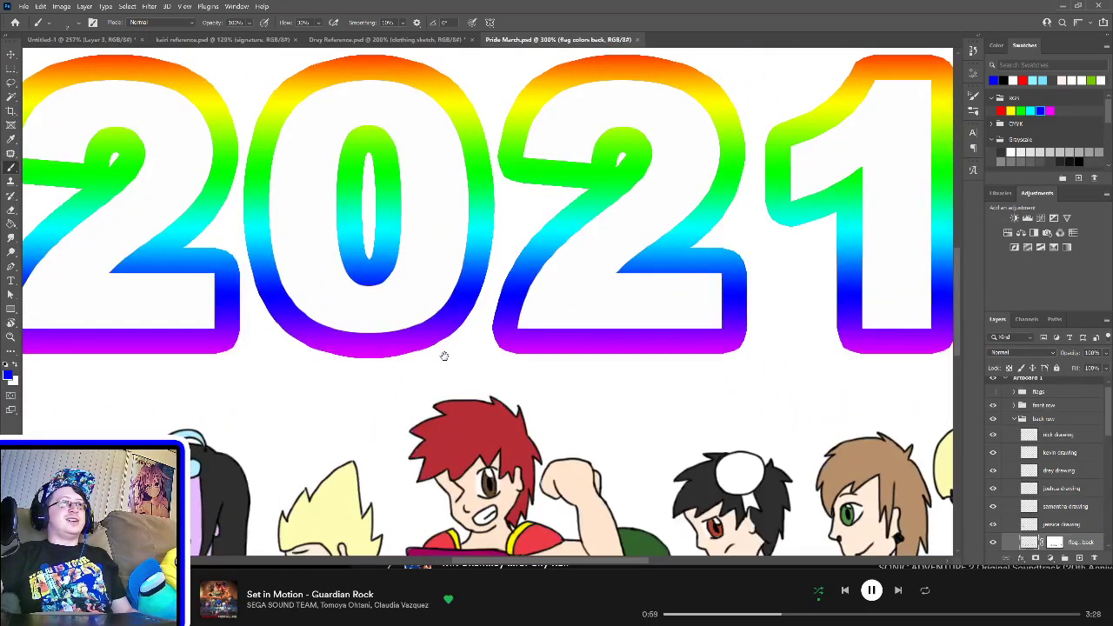
scroll(355, 311, "down", 5)
scroll(355, 312, "down", 2)
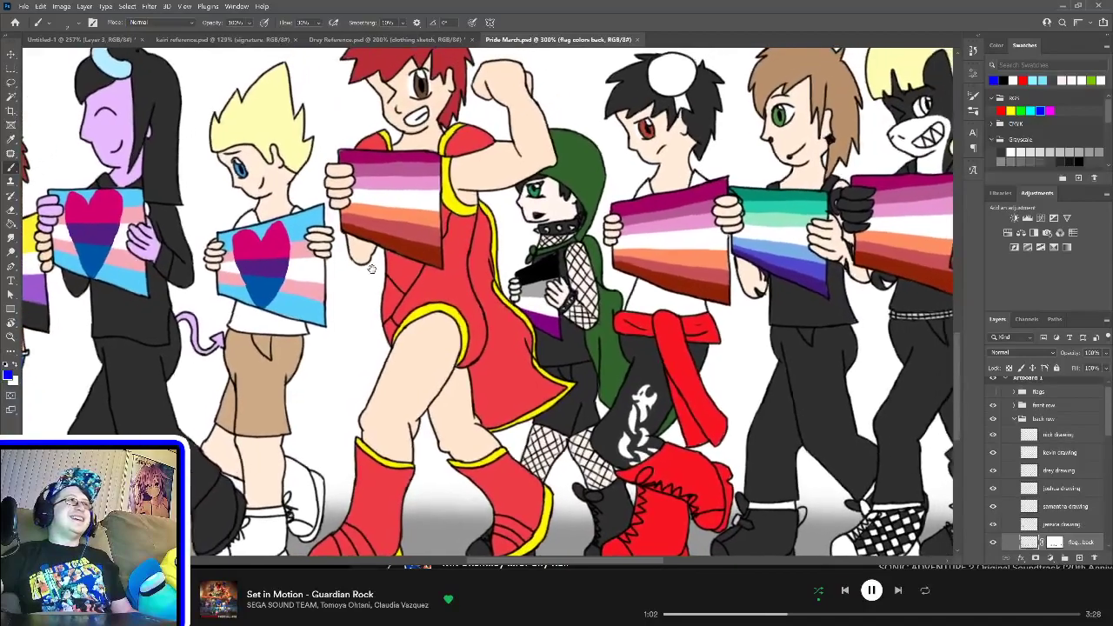
left_click_drag(372, 269, 352, 280)
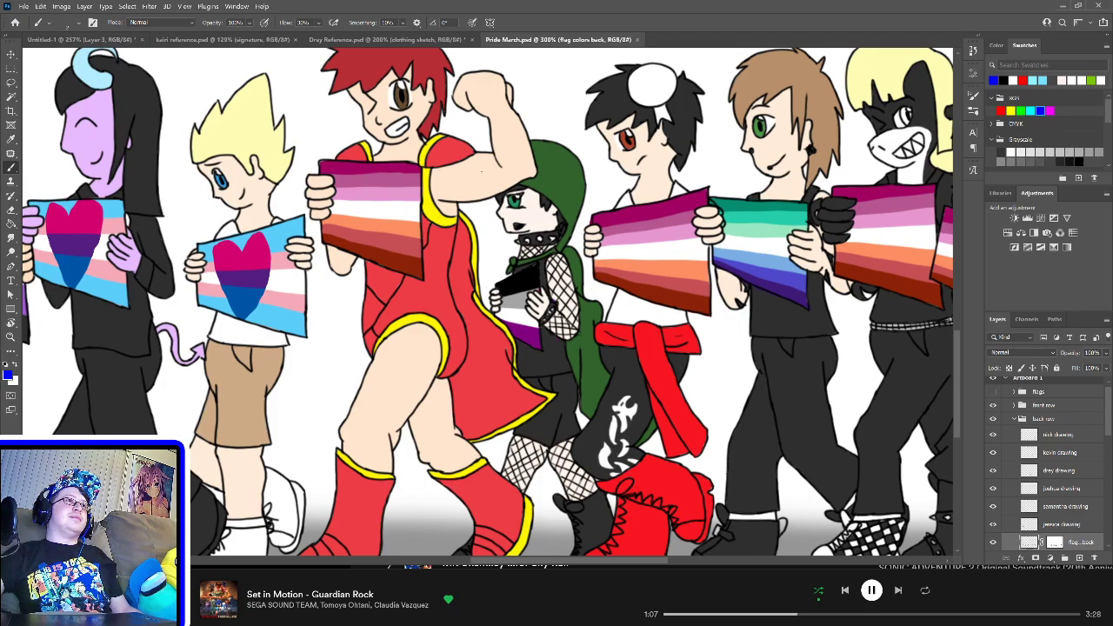
left_click(369, 40)
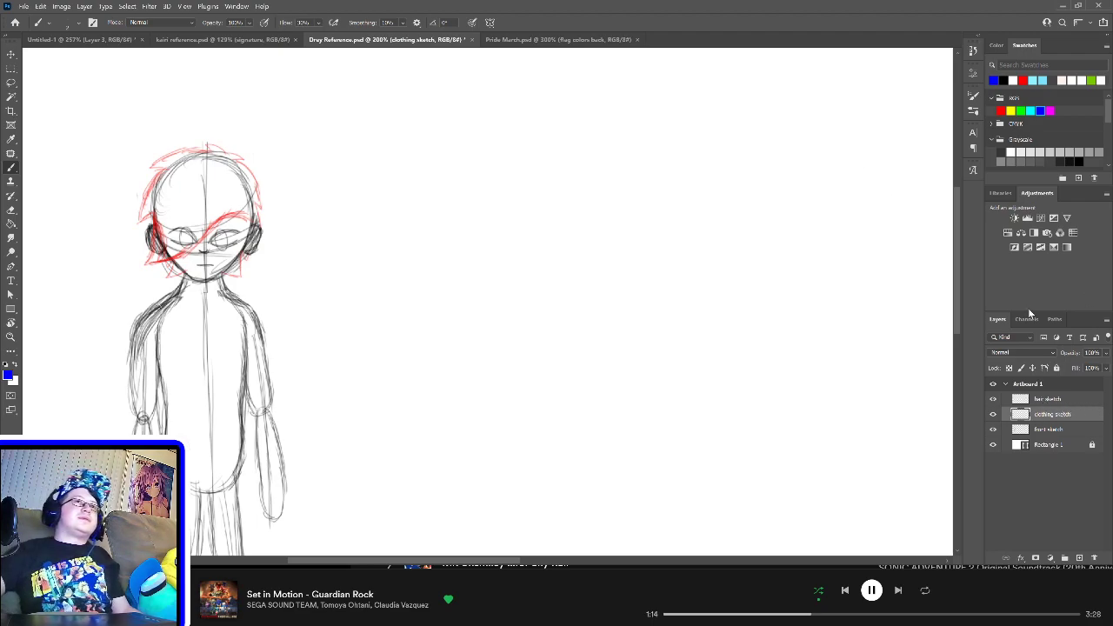
left_click(1024, 79)
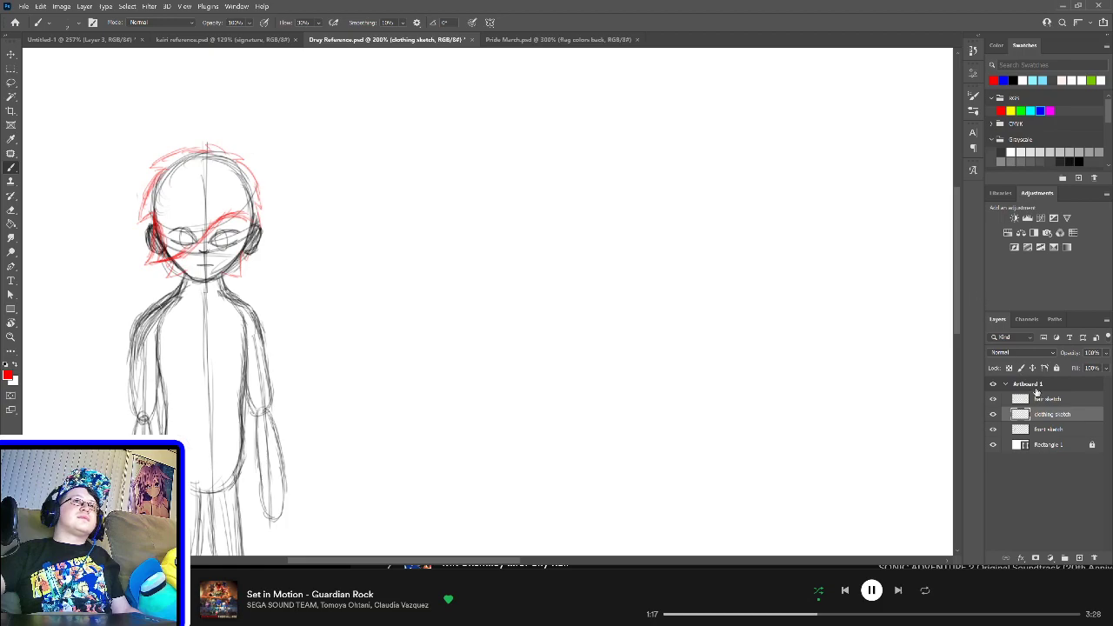
left_click(1059, 402)
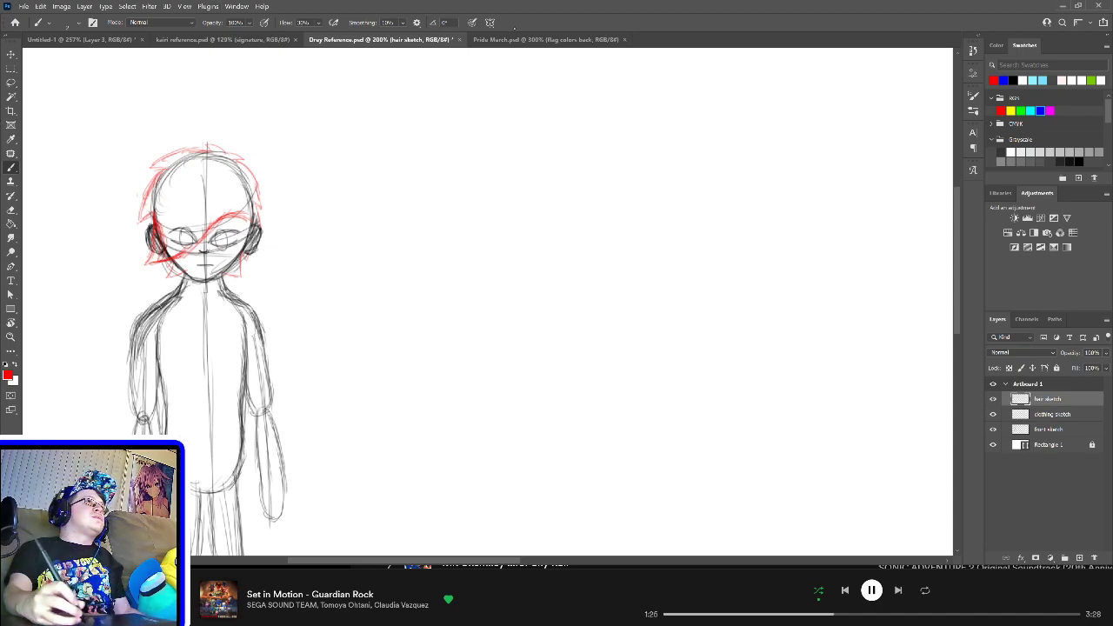
left_click(522, 39)
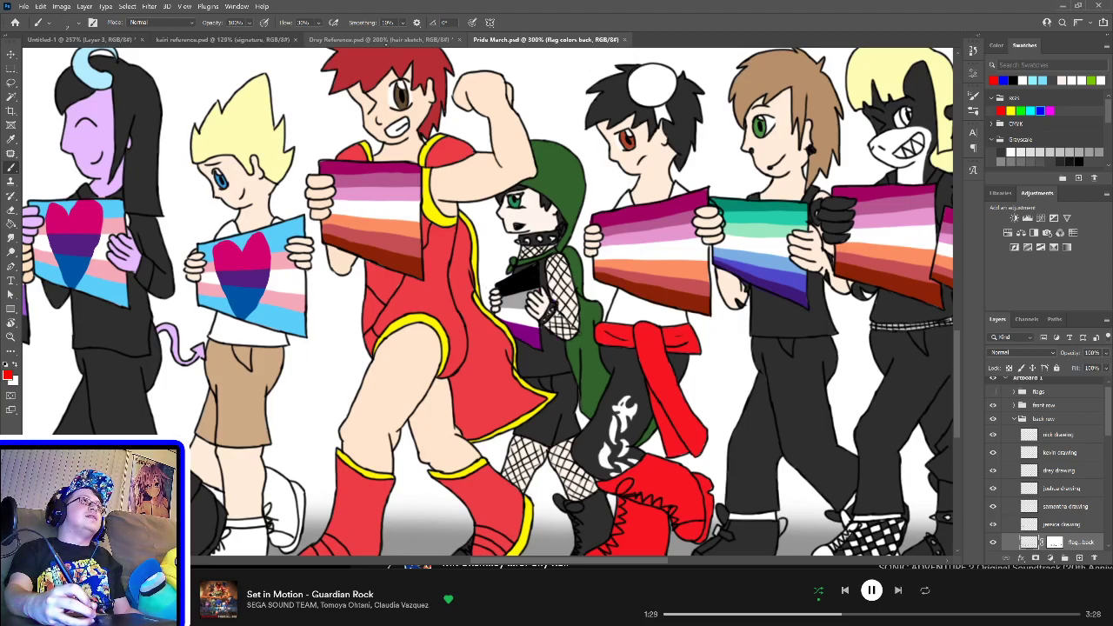
left_click(380, 39)
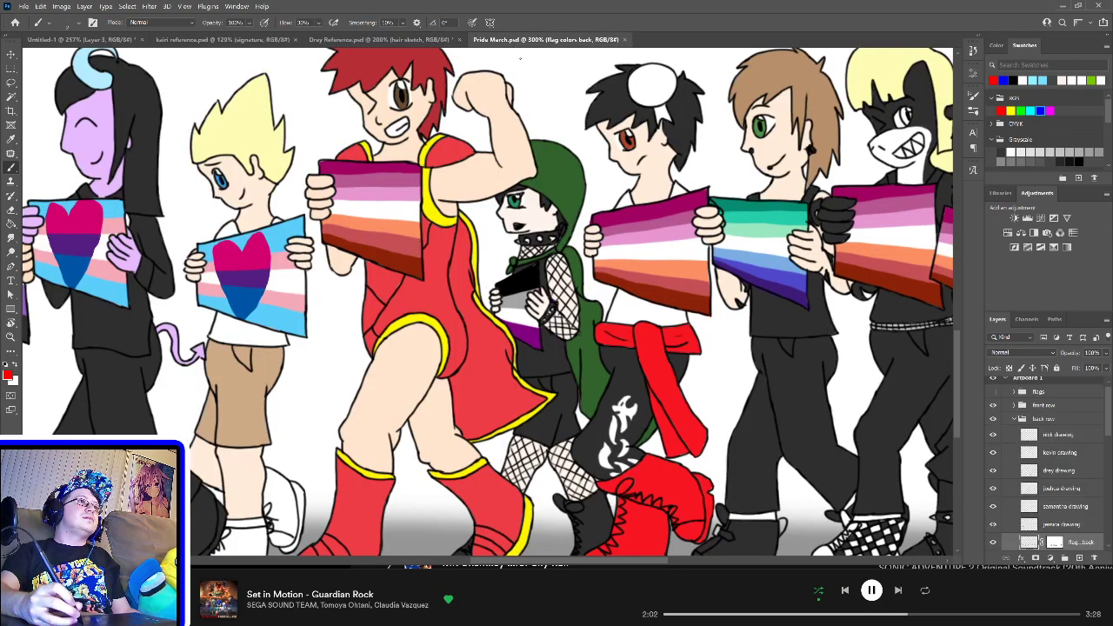
left_click(546, 39)
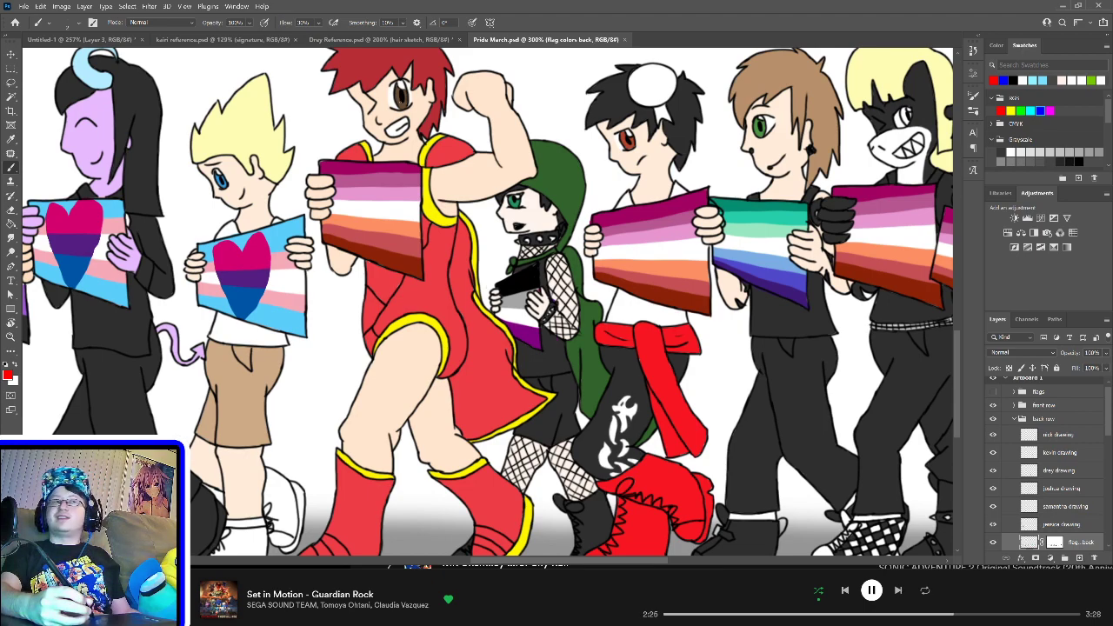
left_click(379, 40)
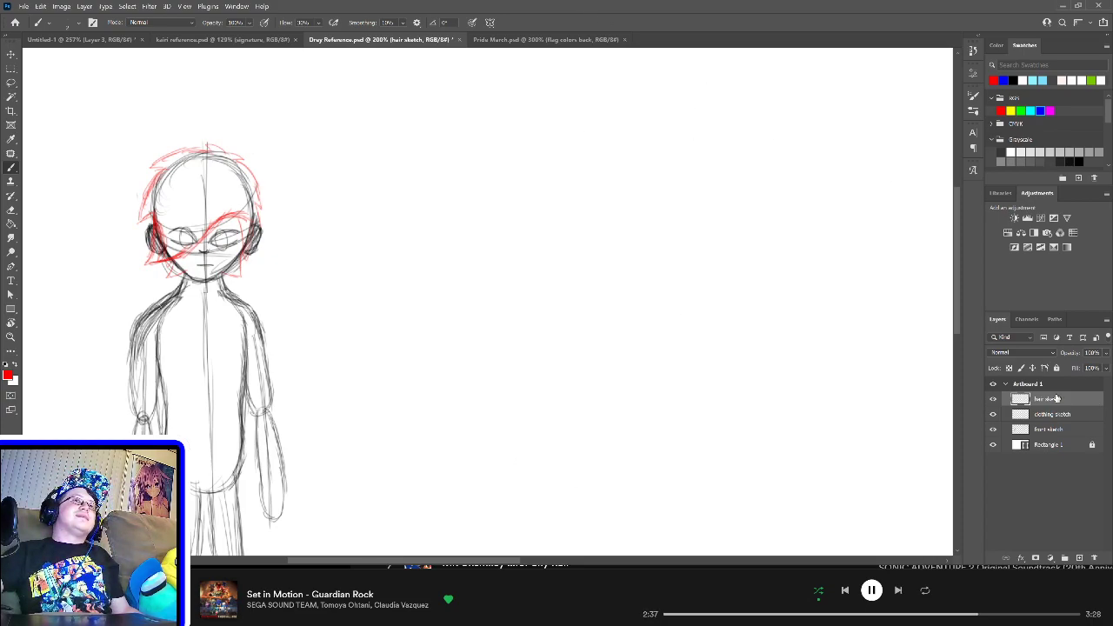
left_click(1054, 423)
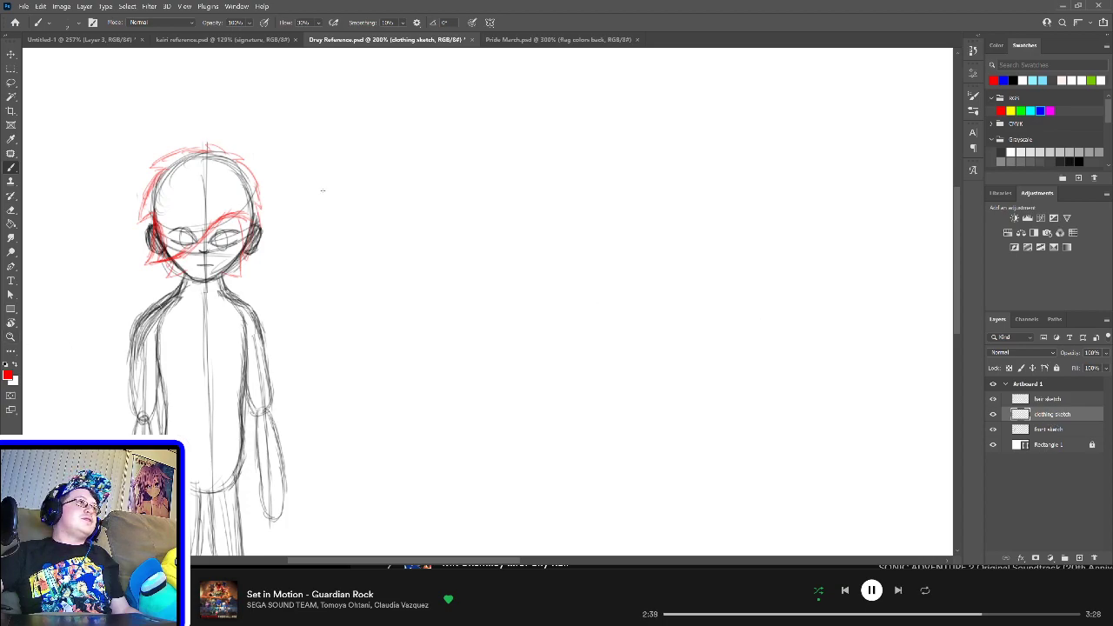
left_click(1004, 79)
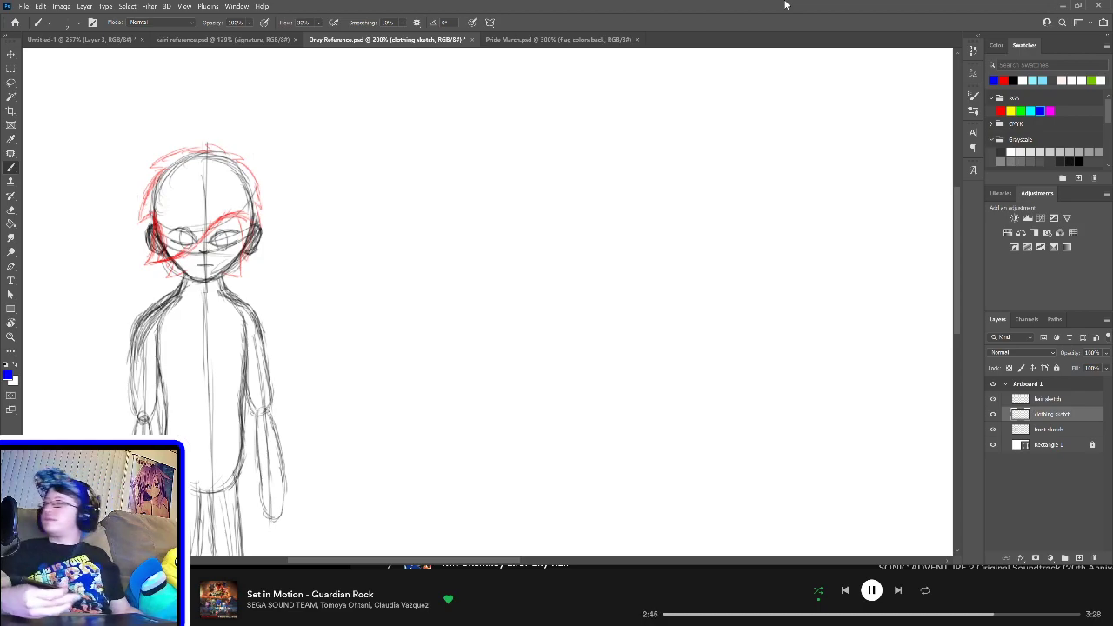
Step: Start blue collar lines down from the figure's left shoulder, checking the Pride March reference
mouse_move(330, 332)
left_mouse_down()
mouse_move(415, 313)
mouse_move(502, 316)
mouse_move(488, 271)
left_mouse_up()
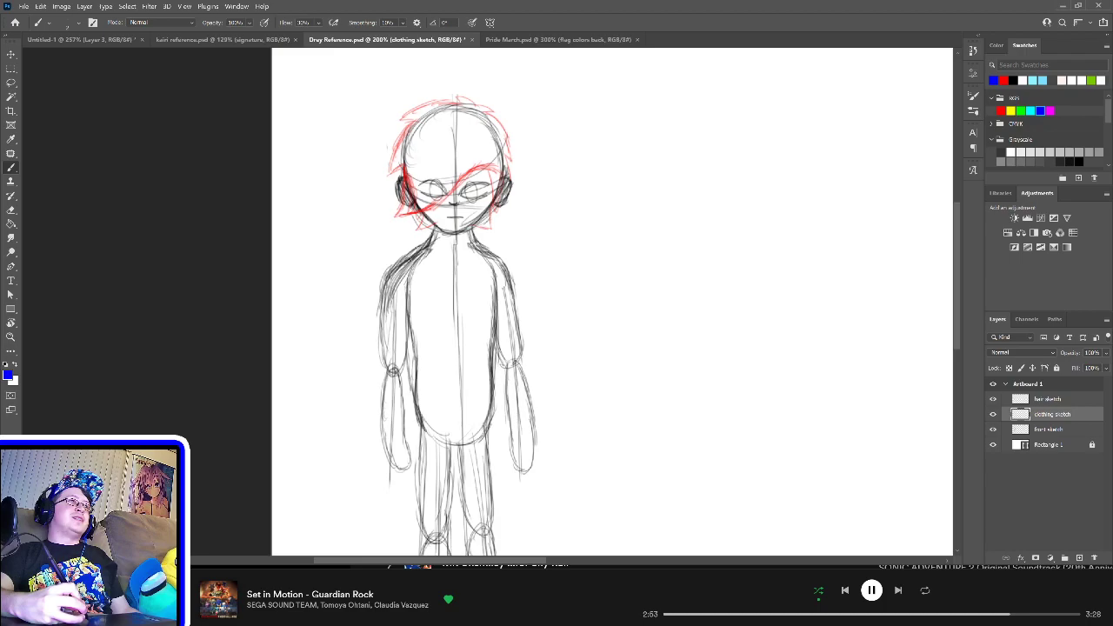
mouse_move(409, 251)
left_mouse_down()
mouse_move(423, 244)
mouse_move(448, 294)
left_mouse_up()
left_click_drag(439, 269, 454, 301)
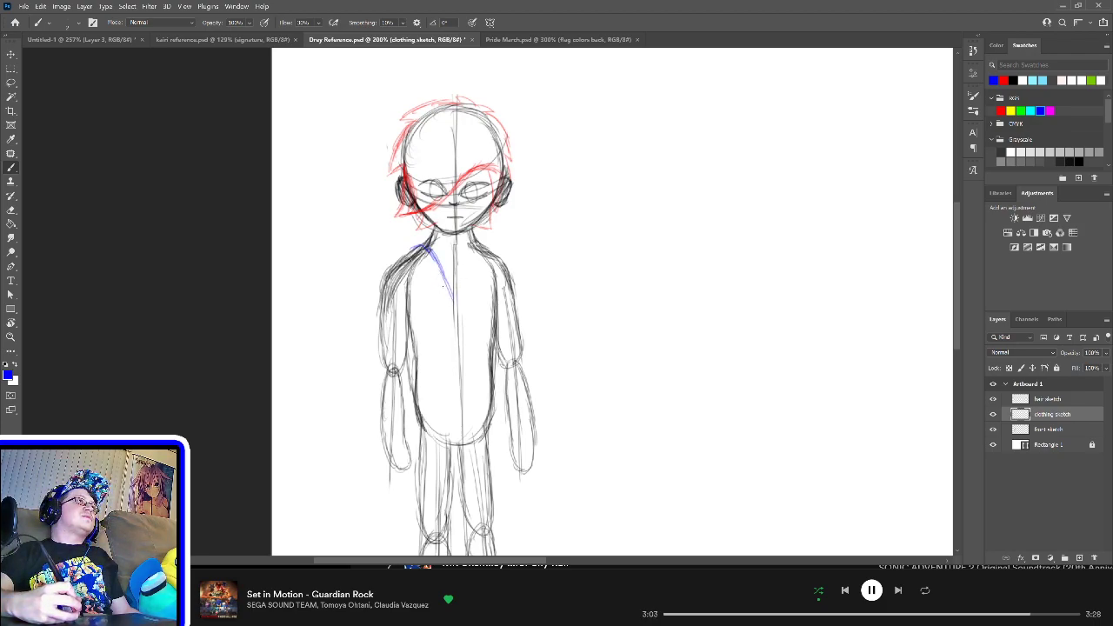
left_click(535, 40)
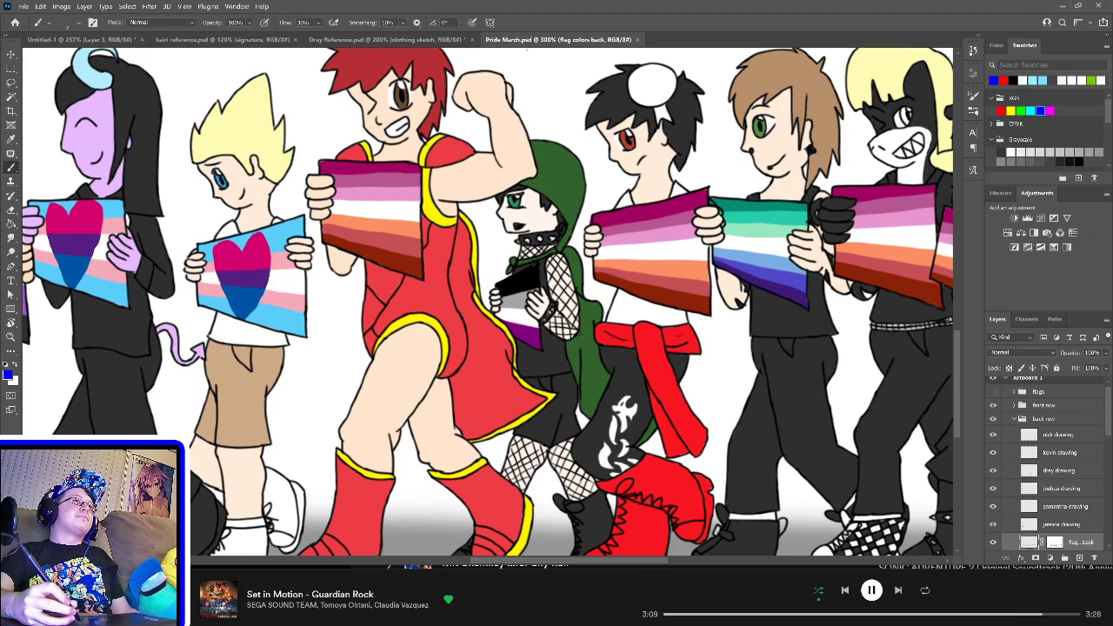
left_click(385, 40)
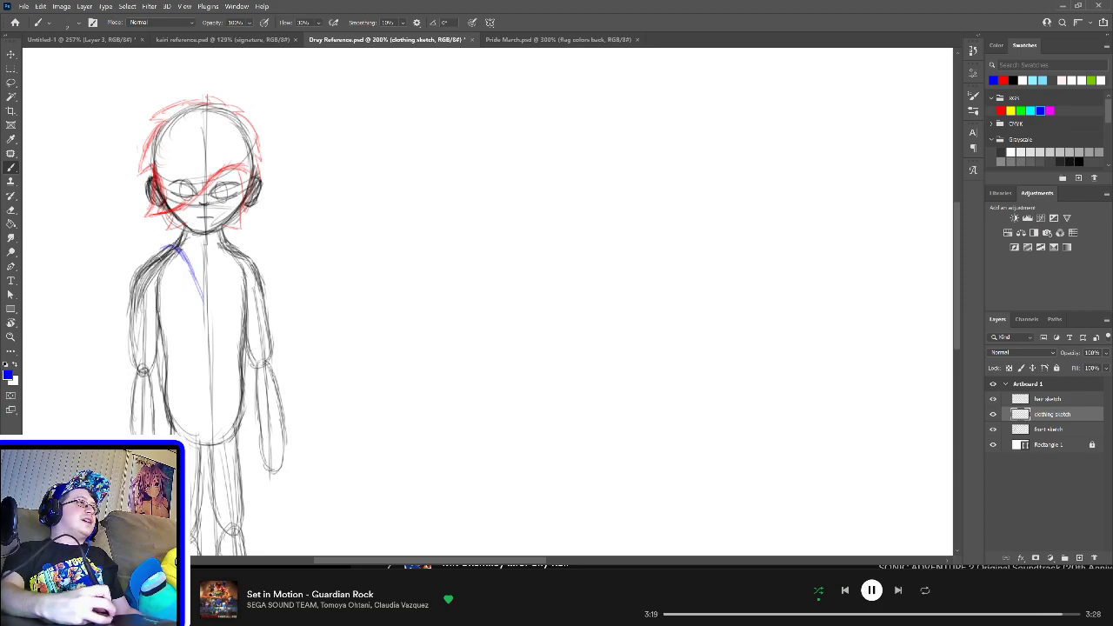
Step: Add crossing blue collar strokes on the chest and extend the thickened shirt centre line downward
mouse_move(177, 253)
left_mouse_down()
mouse_move(219, 280)
mouse_move(222, 297)
left_mouse_up()
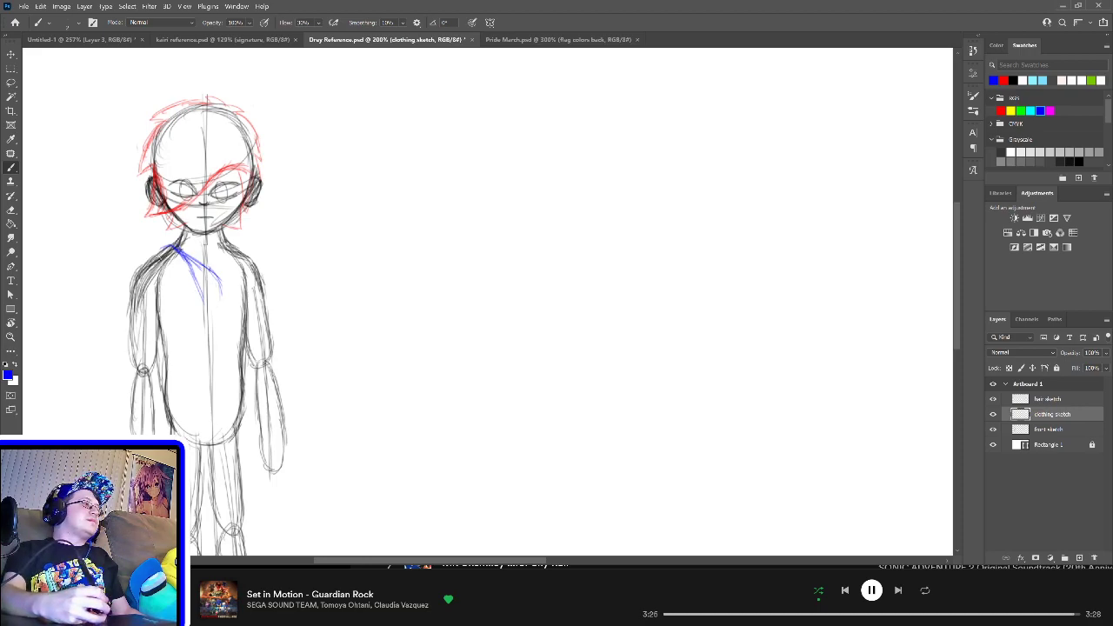
mouse_move(209, 263)
left_mouse_down()
mouse_move(193, 278)
mouse_move(228, 247)
left_mouse_up()
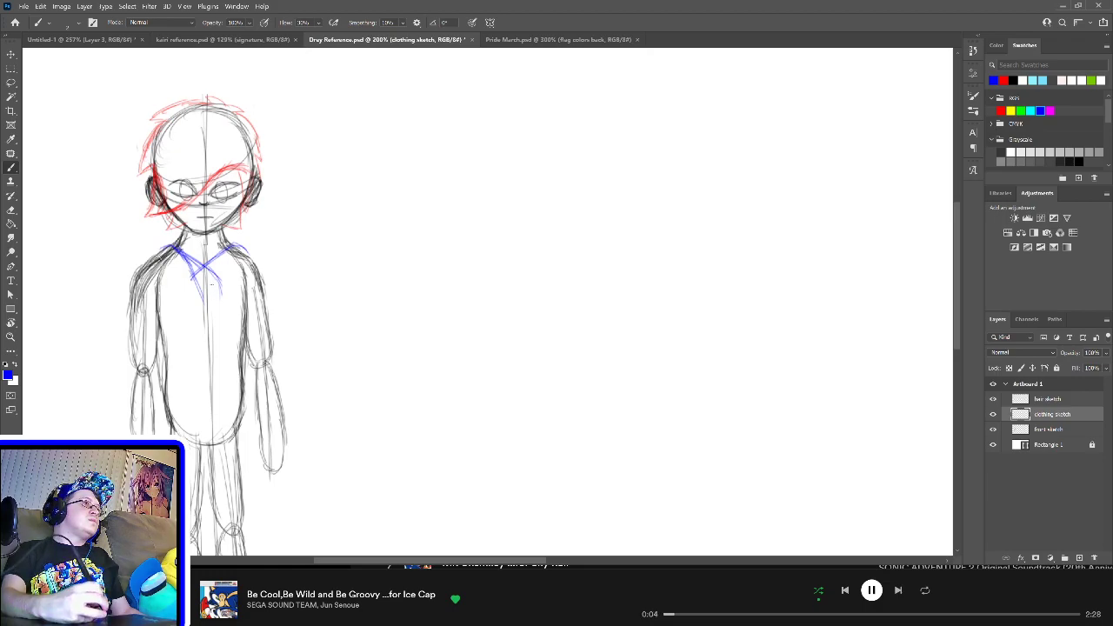
left_click_drag(207, 275, 207, 310)
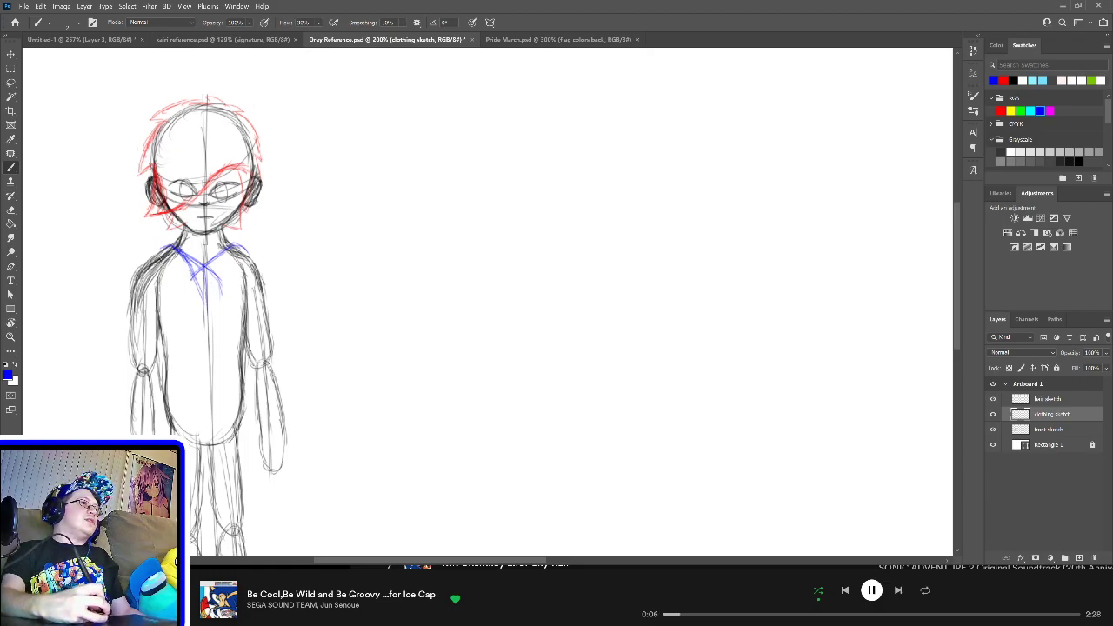
left_click_drag(205, 271, 208, 367)
left_click_drag(207, 306, 210, 380)
left_click_drag(212, 339, 215, 402)
left_click_drag(214, 364, 210, 414)
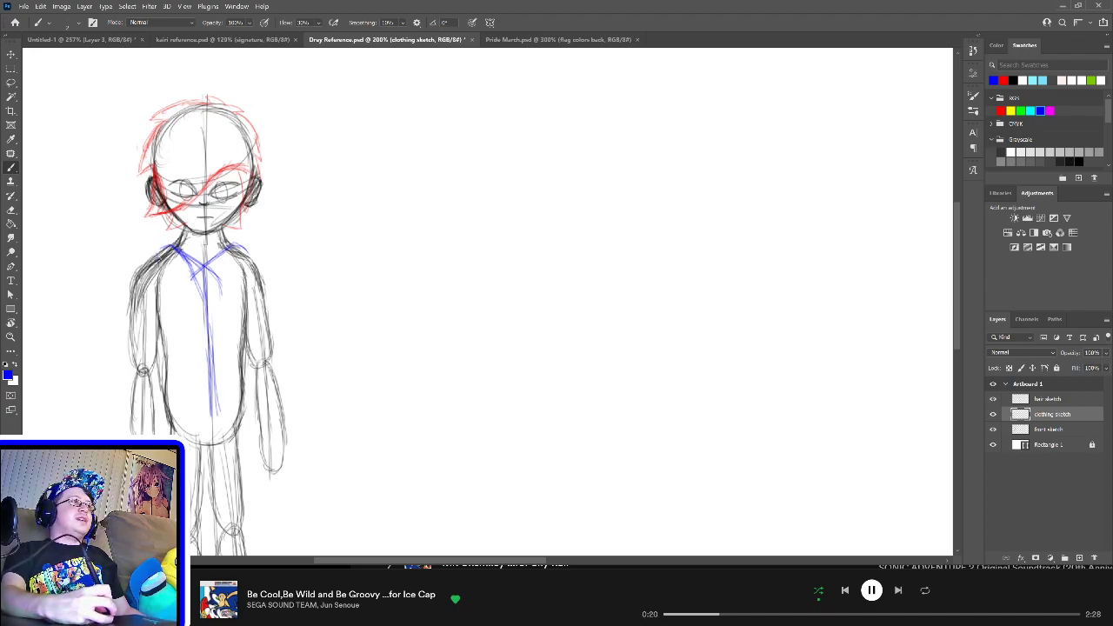
Step: Reinforce the left torso, left shoulder and right arm outlines, then bring up Pride March
left_click_drag(162, 264, 159, 301)
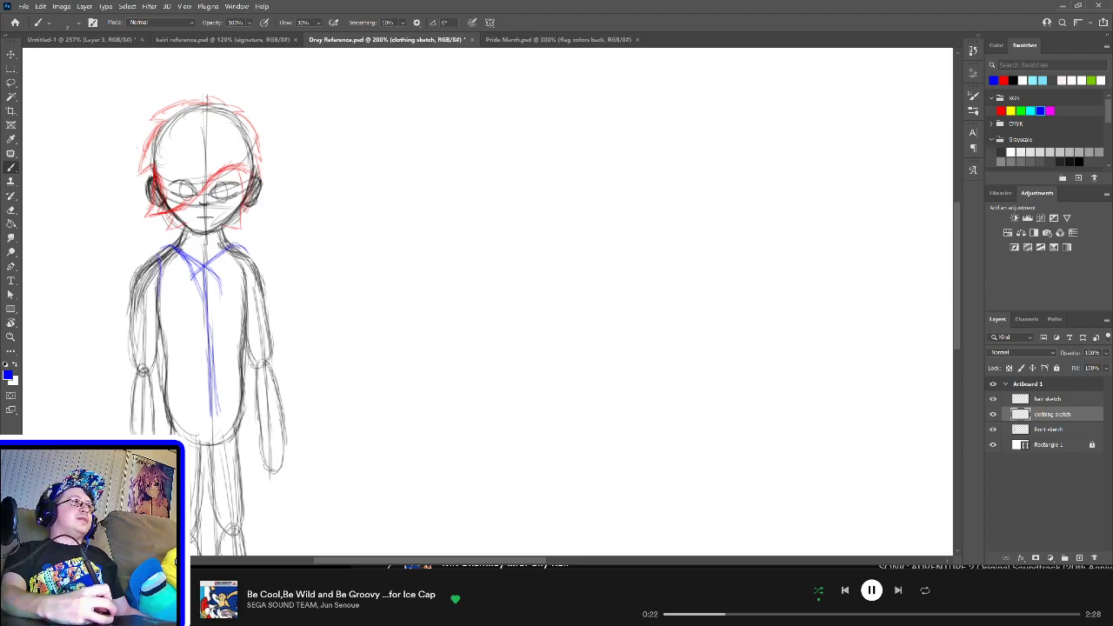
left_click_drag(169, 241, 160, 253)
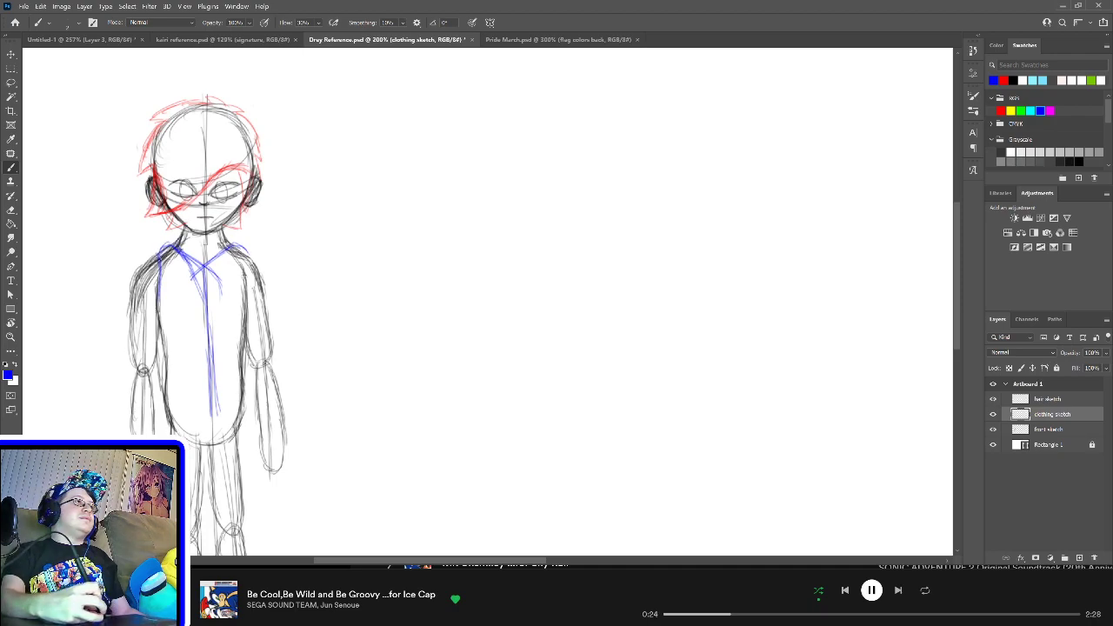
left_click_drag(245, 260, 244, 288)
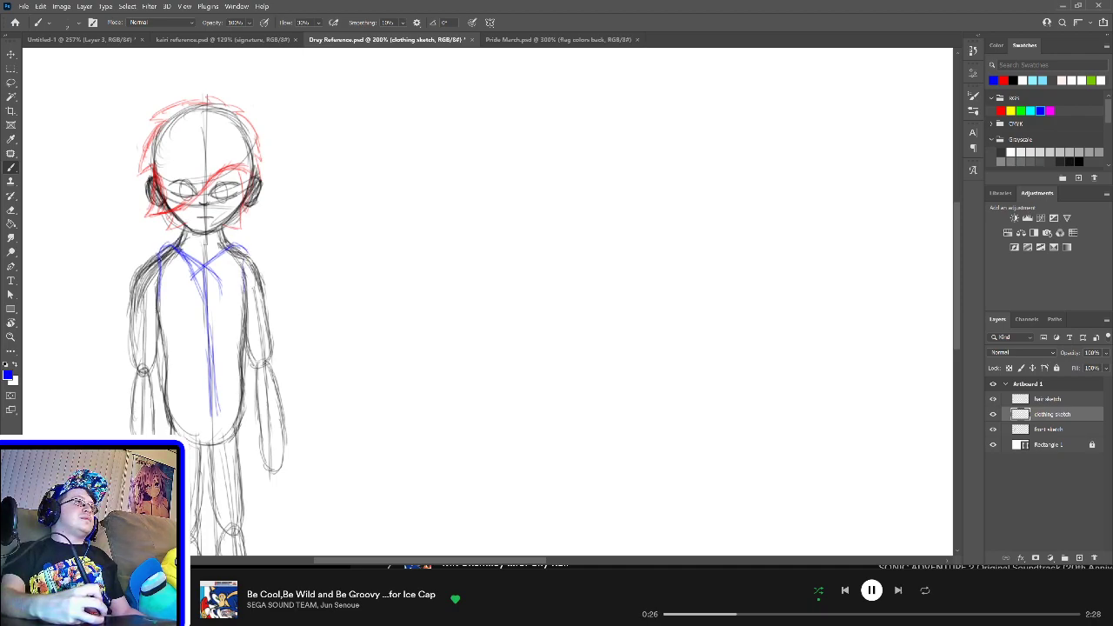
left_click_drag(246, 251, 244, 278)
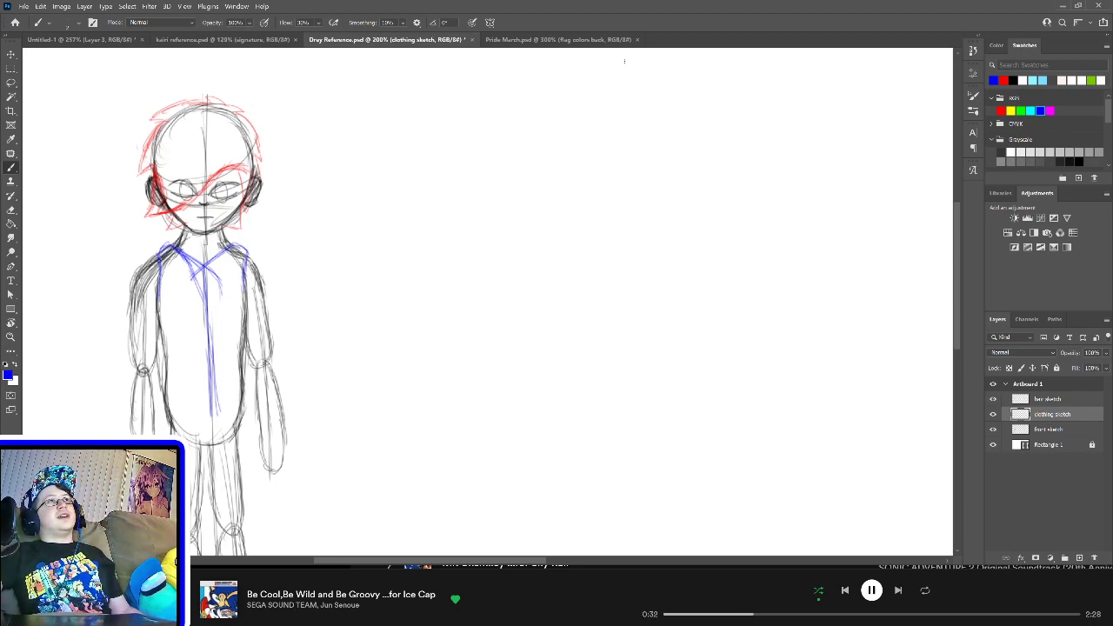
left_click(564, 39)
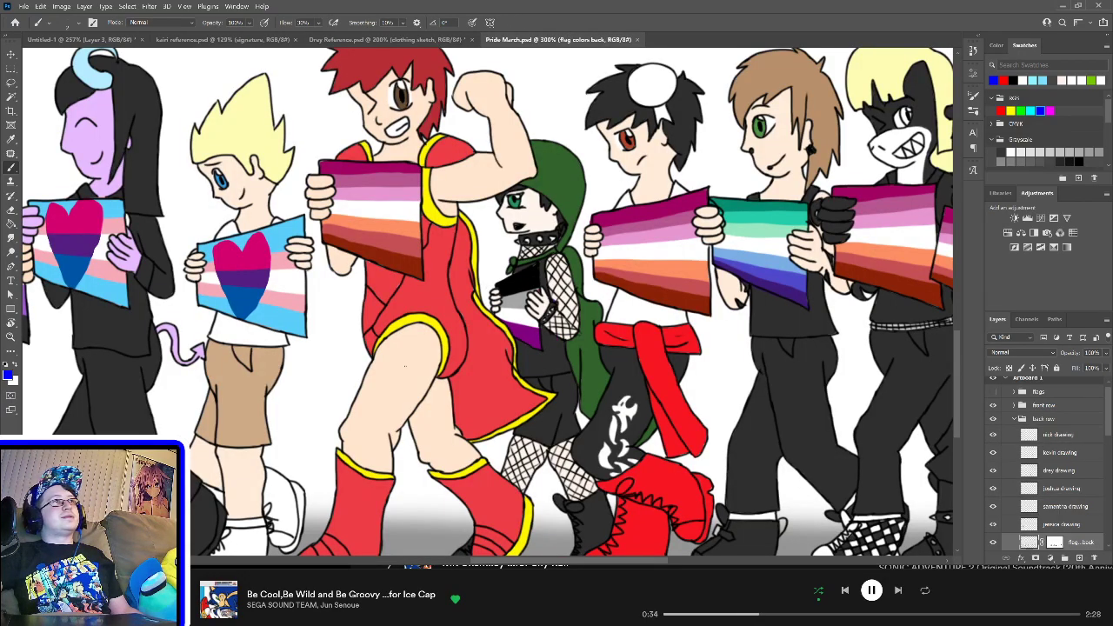
Step: Pan across the Pride March drawing to view other characters, then return to Drey Reference
left_click_drag(321, 350, 526, 368)
scroll(529, 399, "right", 10)
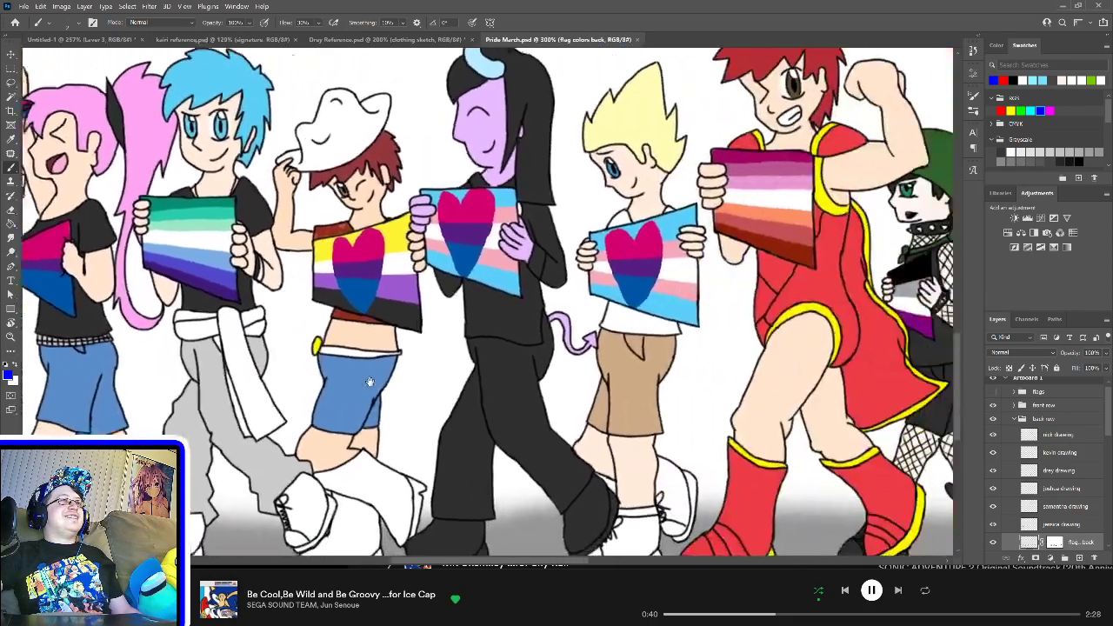
scroll(476, 384, "right", 15)
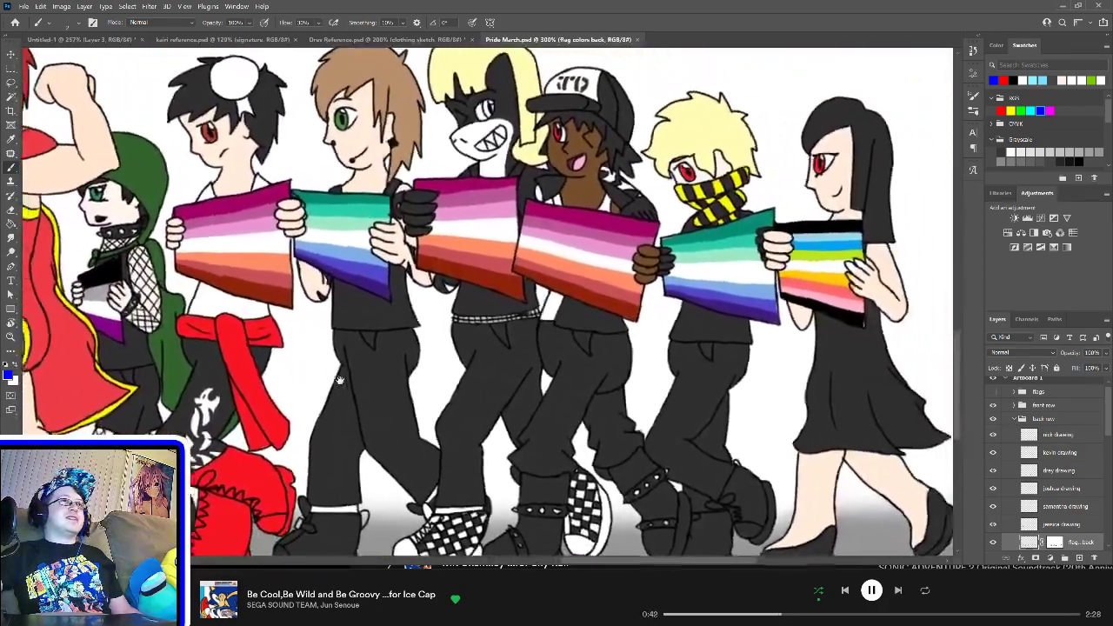
scroll(404, 386, "left", 15)
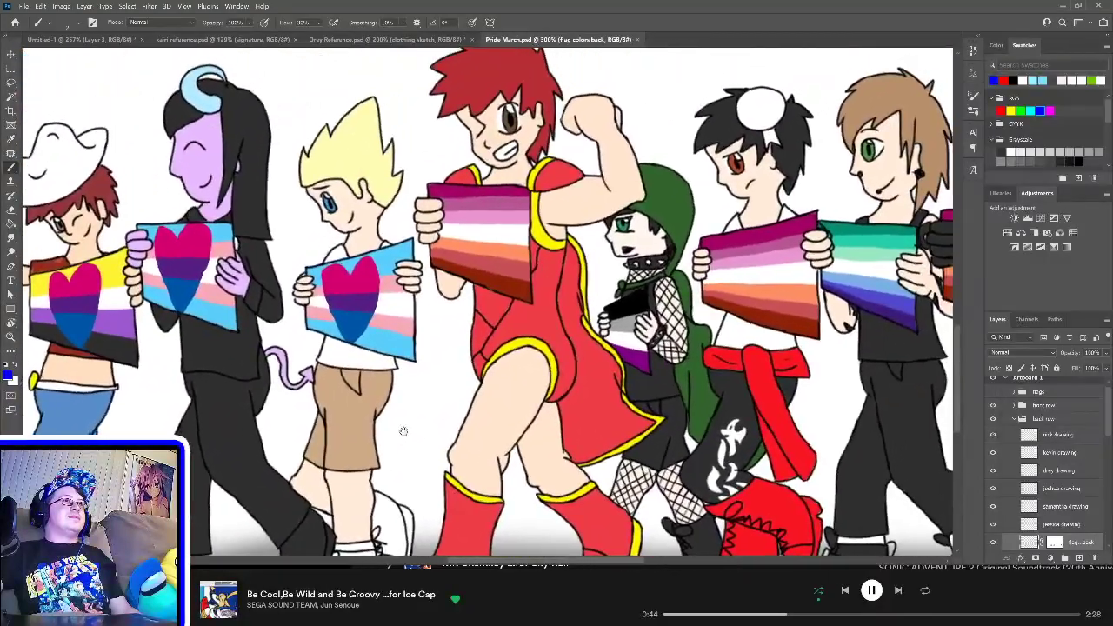
left_click_drag(404, 431, 306, 418)
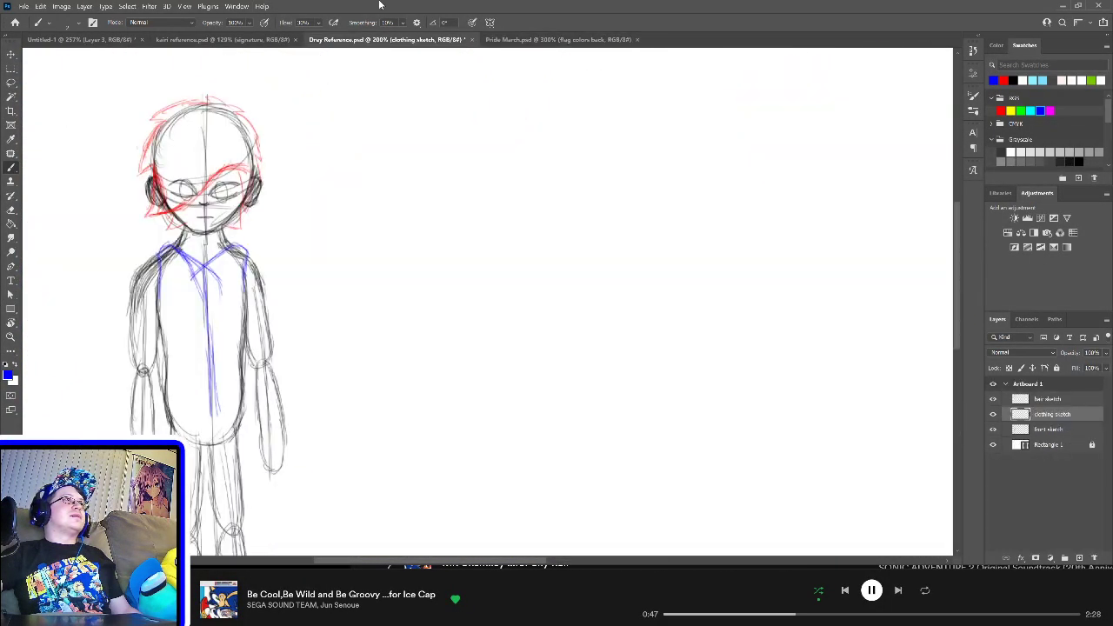
left_click(374, 39)
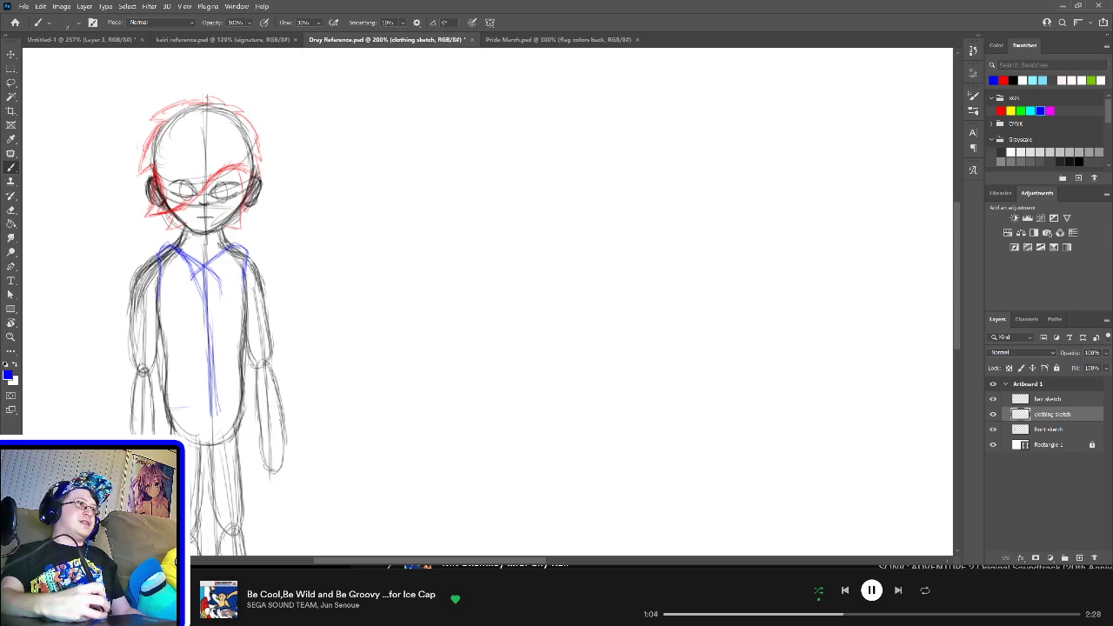
Step: Draw the blue shirt hem, lower shirt side, shorts edges on both legs and the waistband
mouse_move(169, 406)
left_mouse_down()
mouse_move(247, 402)
mouse_move(226, 405)
left_mouse_up()
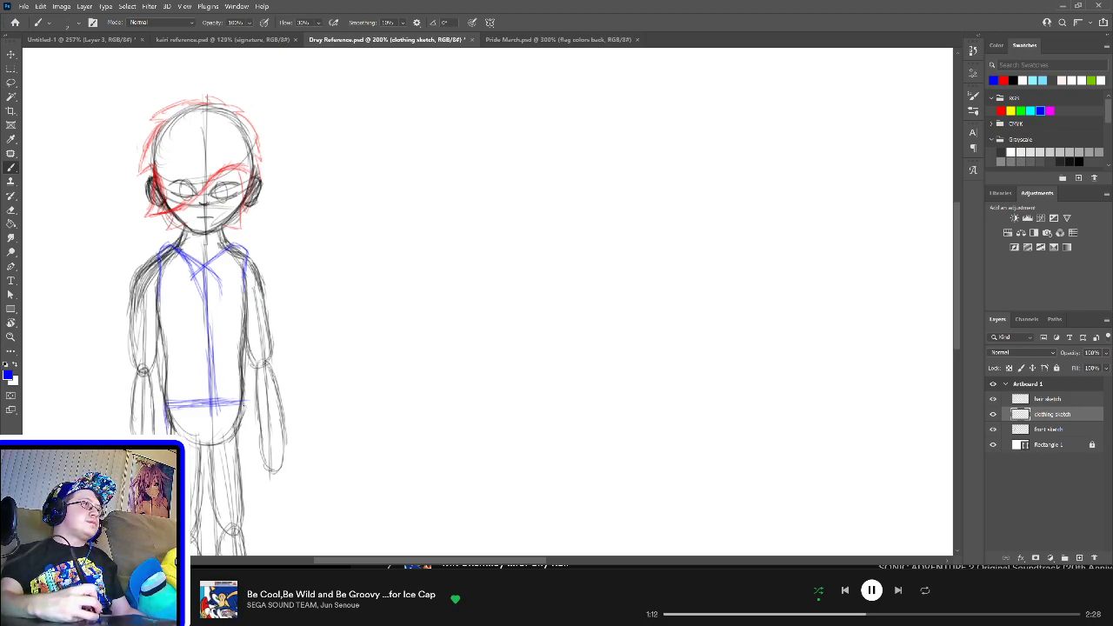
left_click_drag(245, 402, 242, 461)
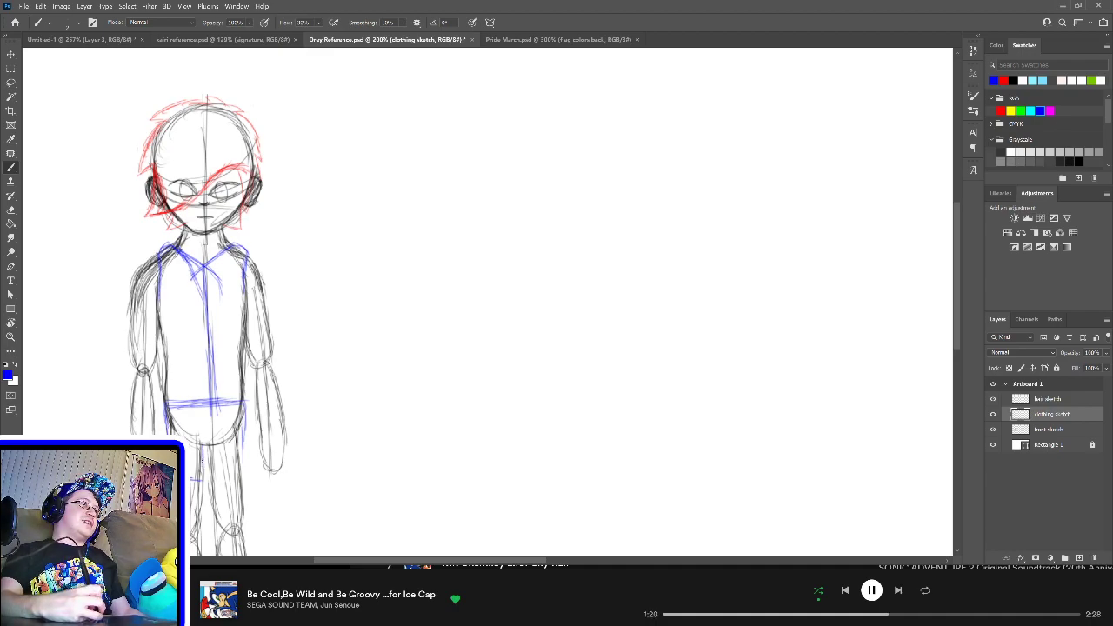
mouse_move(212, 445)
left_mouse_down()
mouse_move(211, 483)
mouse_move(244, 473)
left_mouse_up()
left_click_drag(241, 435, 242, 453)
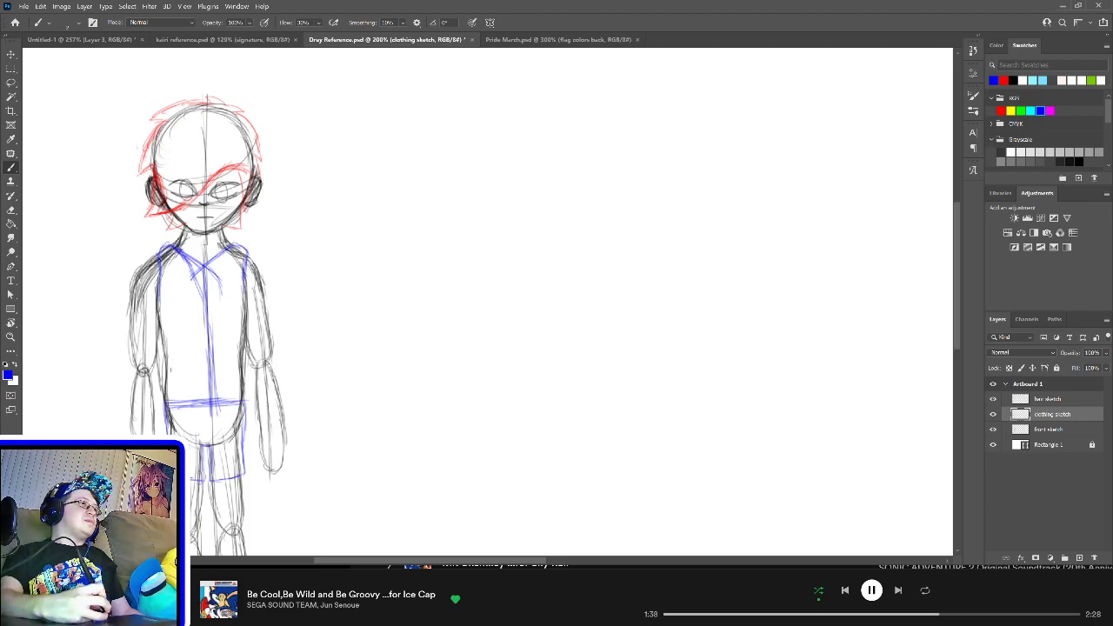
mouse_move(169, 372)
left_mouse_down()
mouse_move(202, 369)
mouse_move(216, 383)
mouse_move(192, 358)
mouse_move(218, 357)
mouse_move(171, 364)
mouse_move(237, 360)
left_mouse_up()
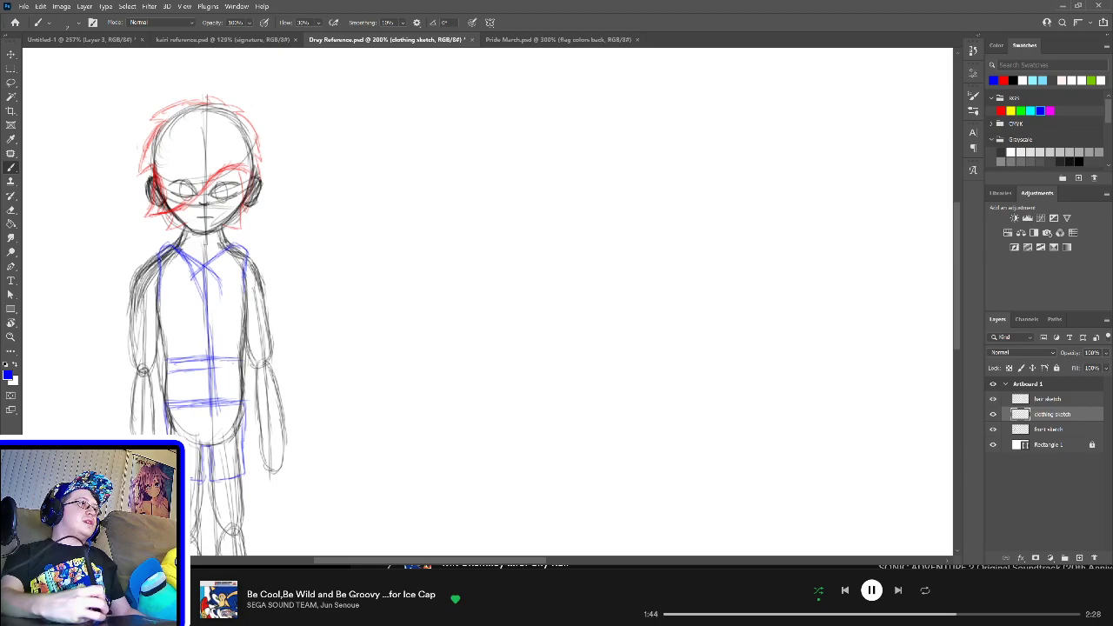
Step: Reinforce the left and right torso outlines with repeated blue strokes
mouse_move(162, 313)
left_mouse_down()
mouse_move(163, 364)
mouse_move(189, 362)
left_mouse_up()
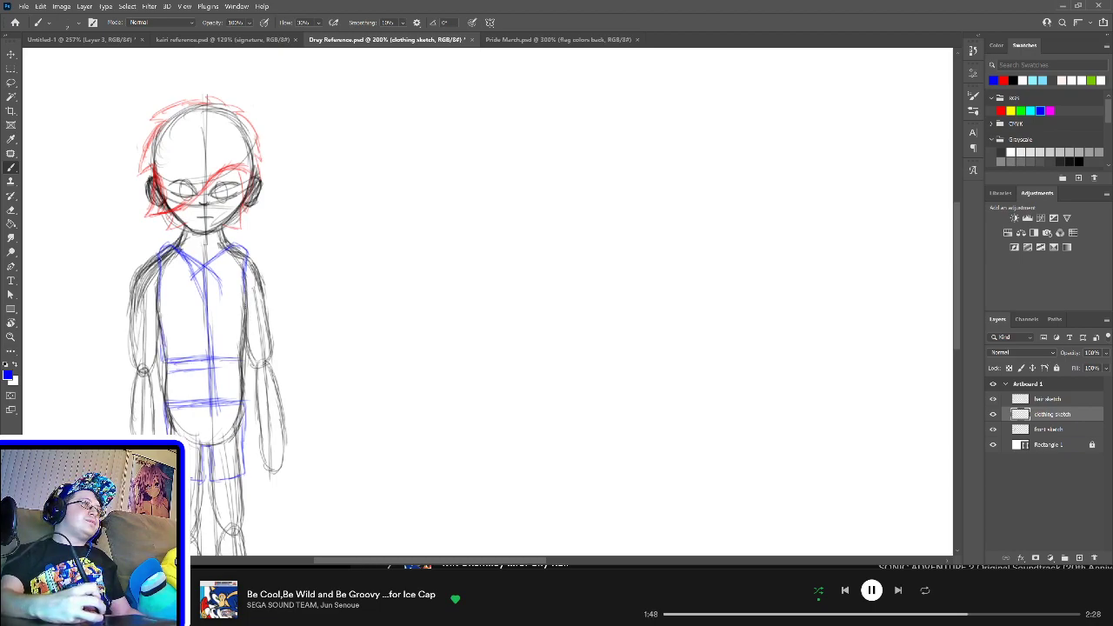
left_click_drag(243, 298, 246, 365)
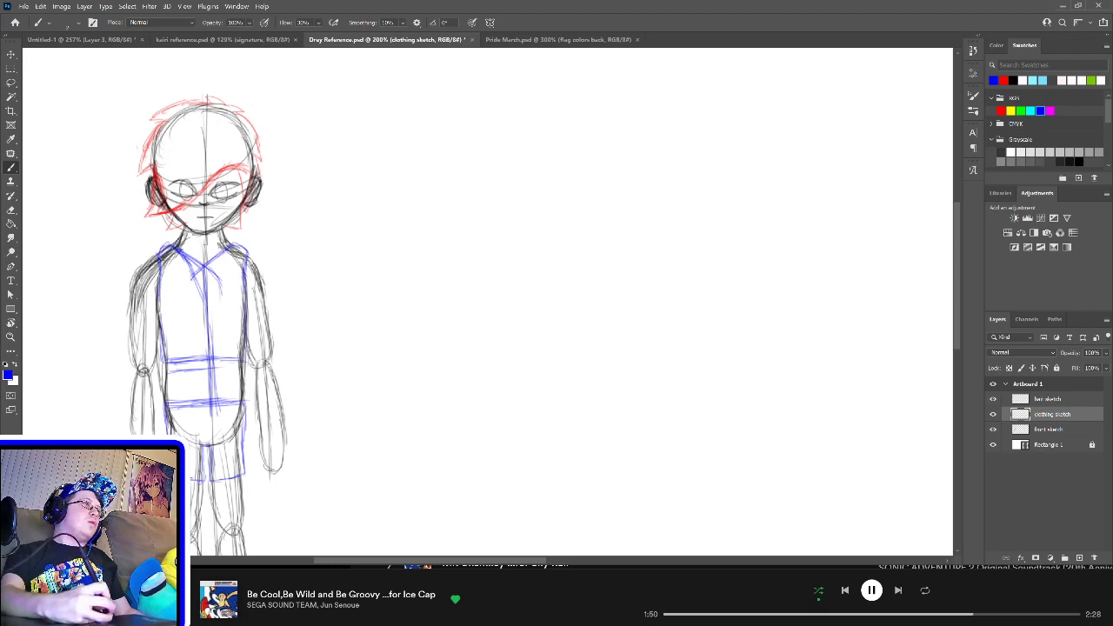
left_click_drag(155, 254, 157, 320)
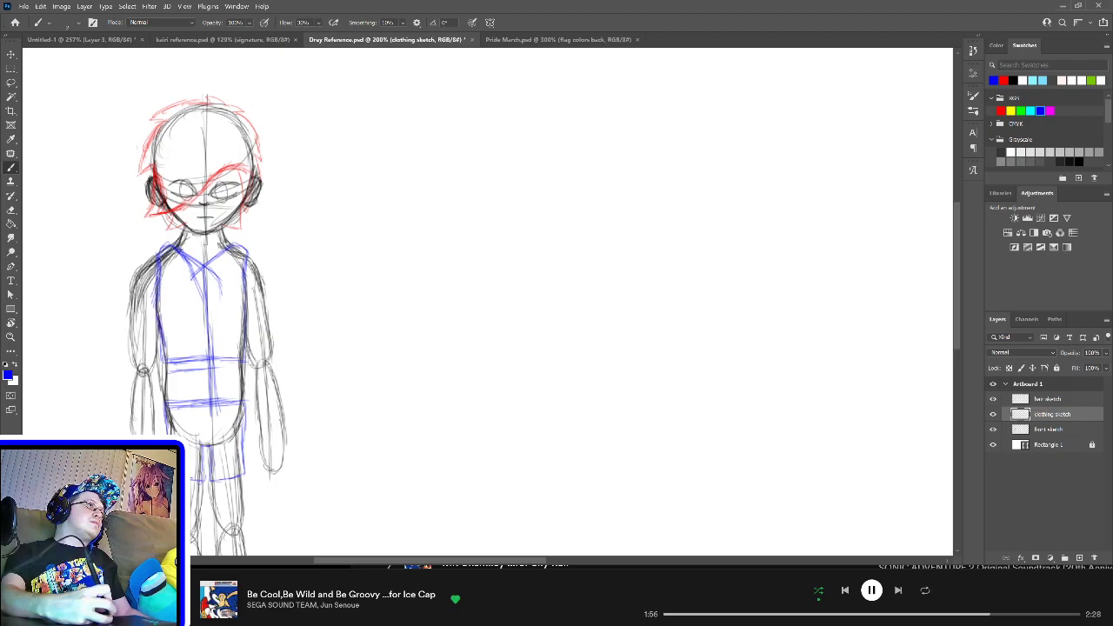
left_click_drag(154, 278, 156, 301)
left_click_drag(157, 268, 166, 365)
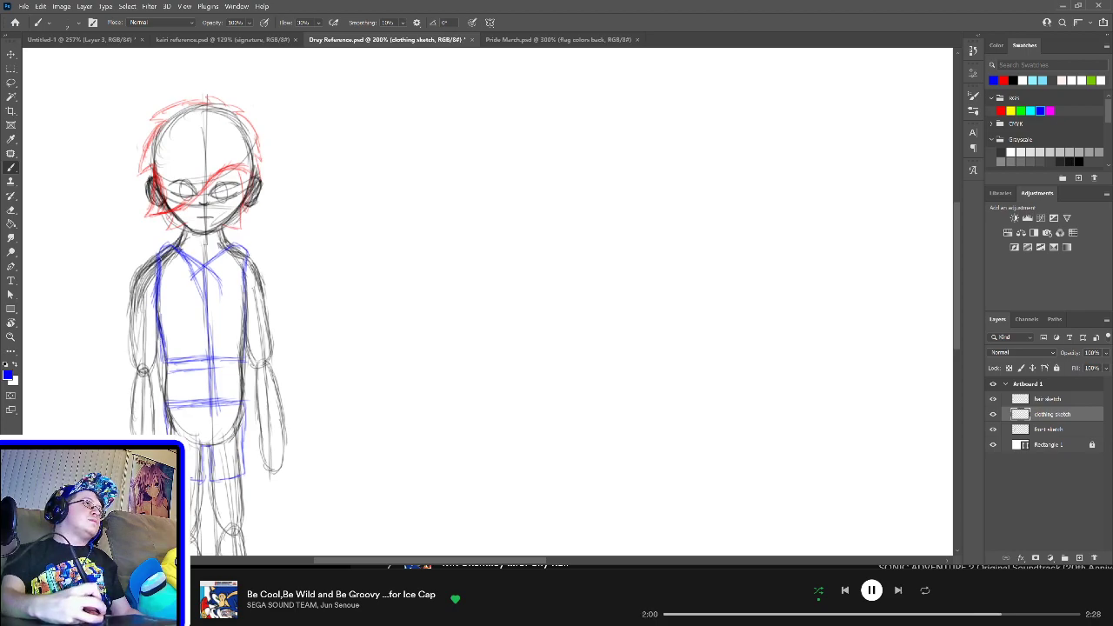
left_click_drag(248, 254, 250, 349)
left_click_drag(249, 334, 248, 357)
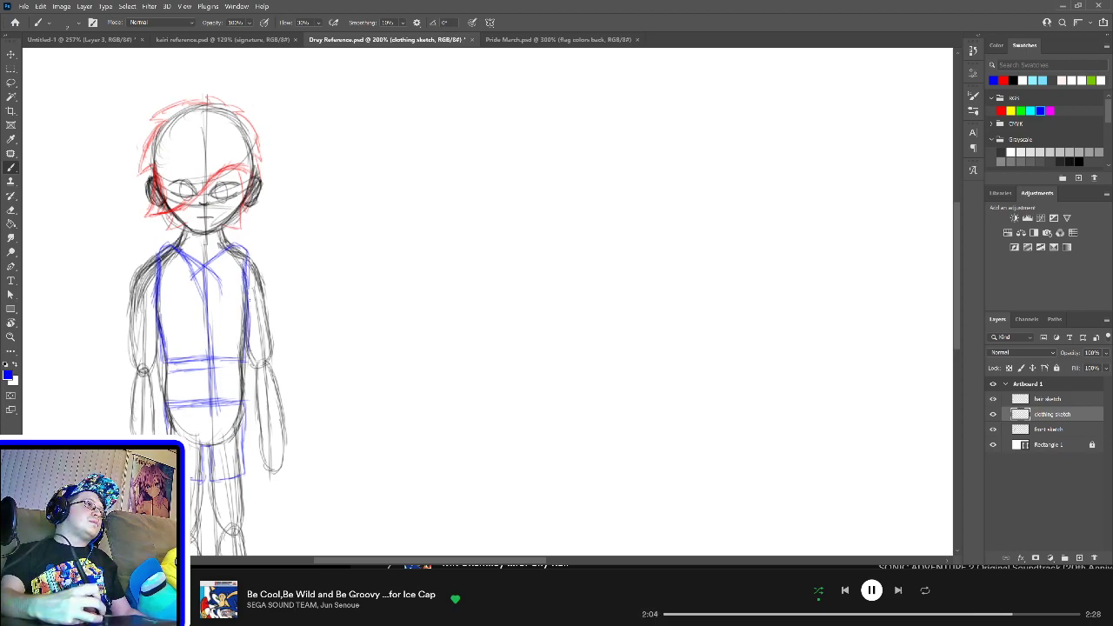
left_click_drag(249, 296, 249, 324)
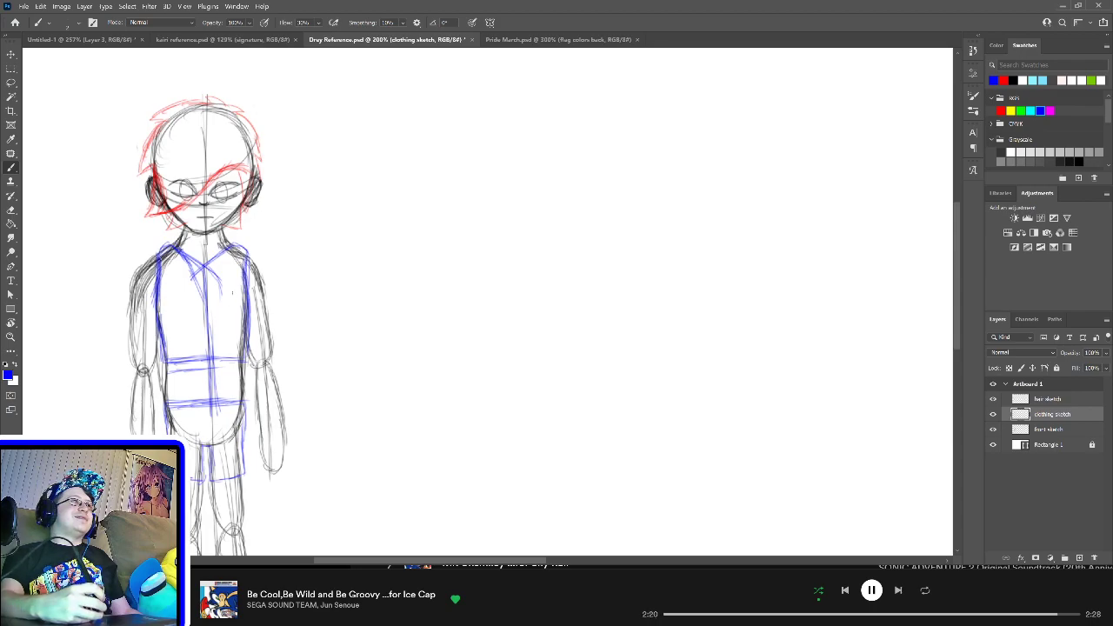
Step: Outline the top and sides of the left boot, checking the Pride March reference
left_click_drag(231, 304, 296, 221)
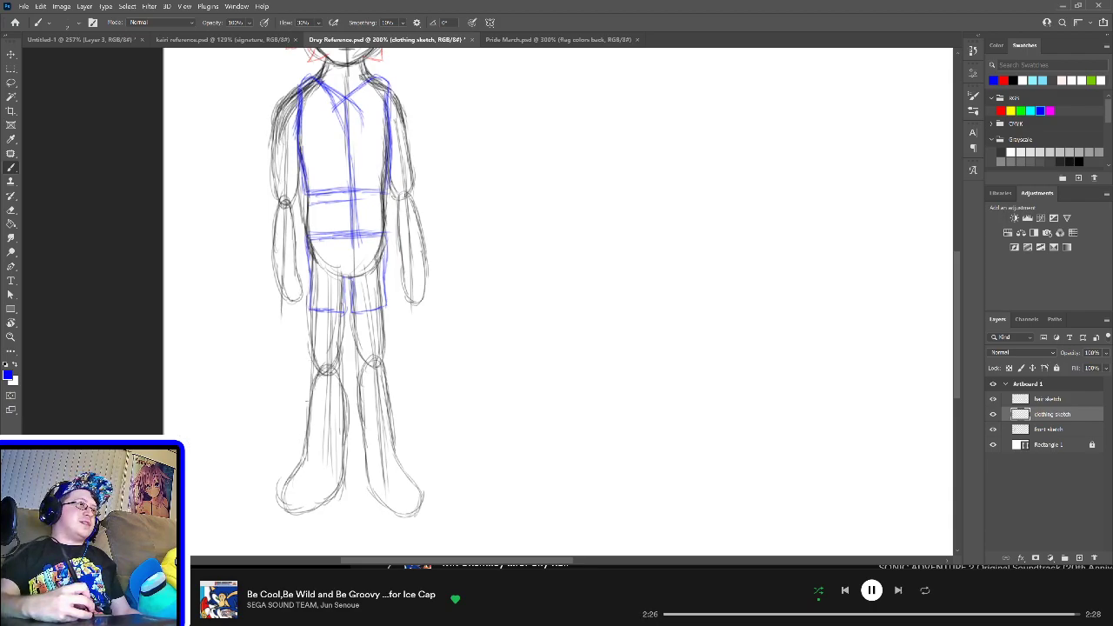
left_click_drag(308, 409, 347, 406)
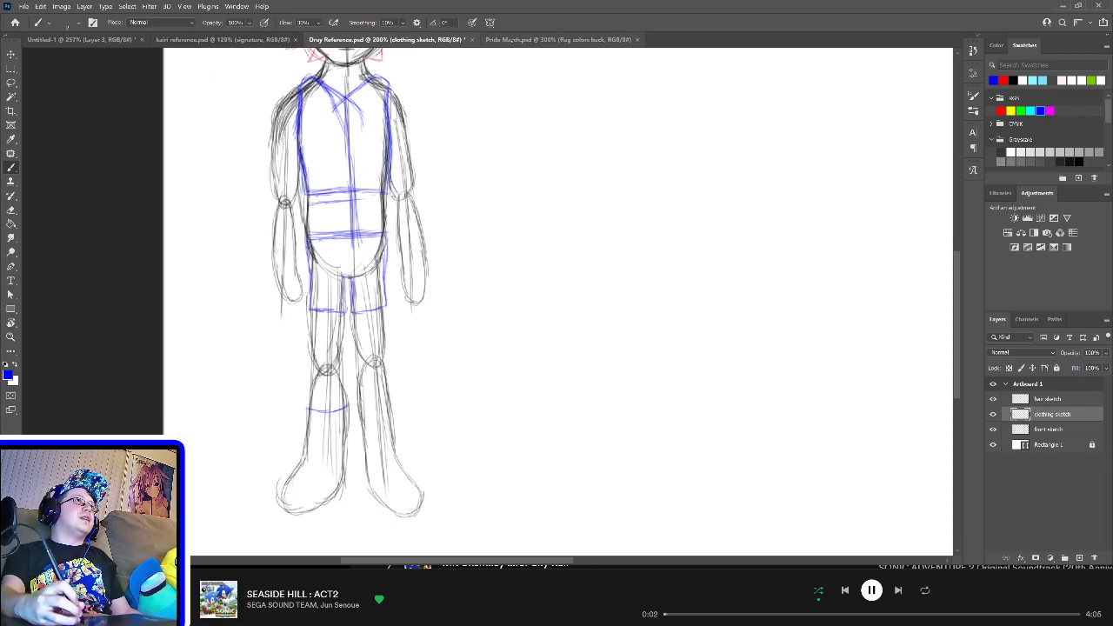
left_click(514, 39)
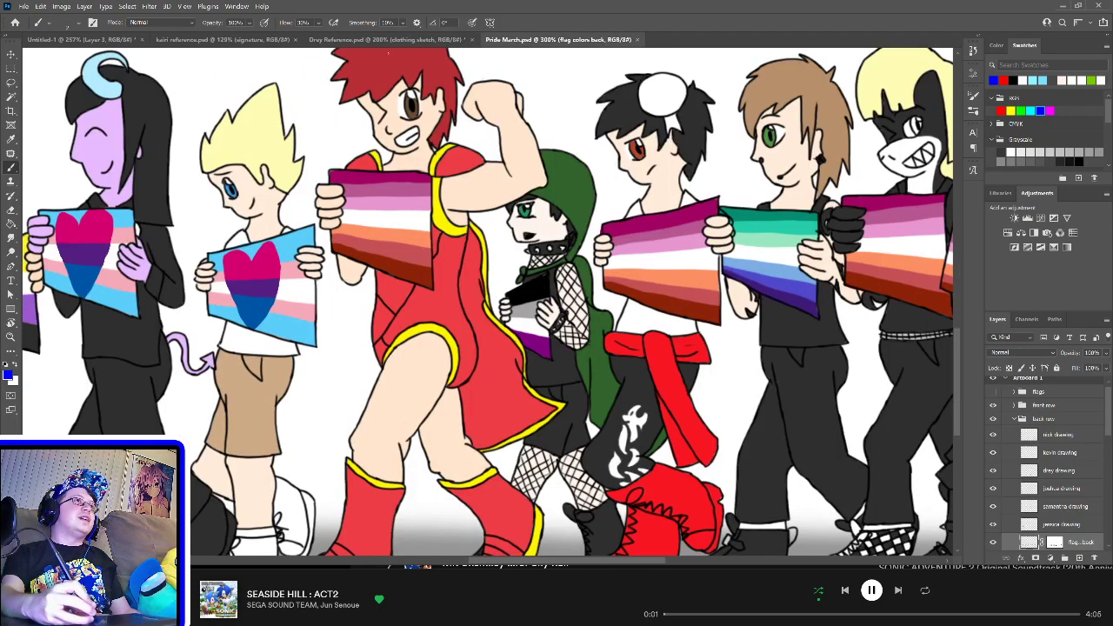
left_click(387, 39)
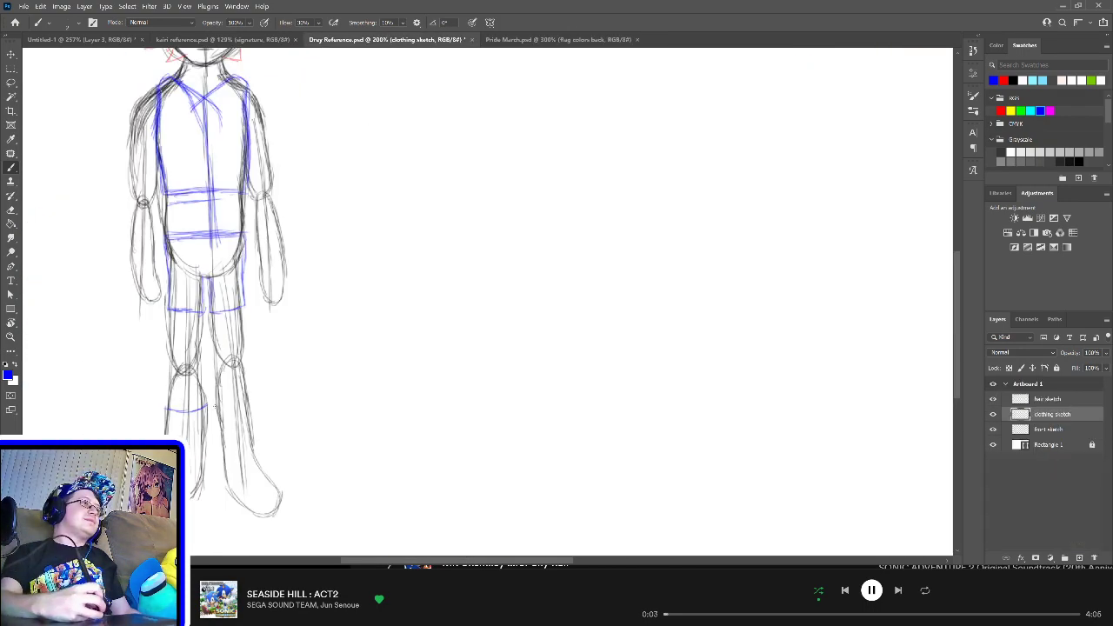
left_click_drag(210, 411, 207, 452)
left_click_drag(161, 414, 163, 426)
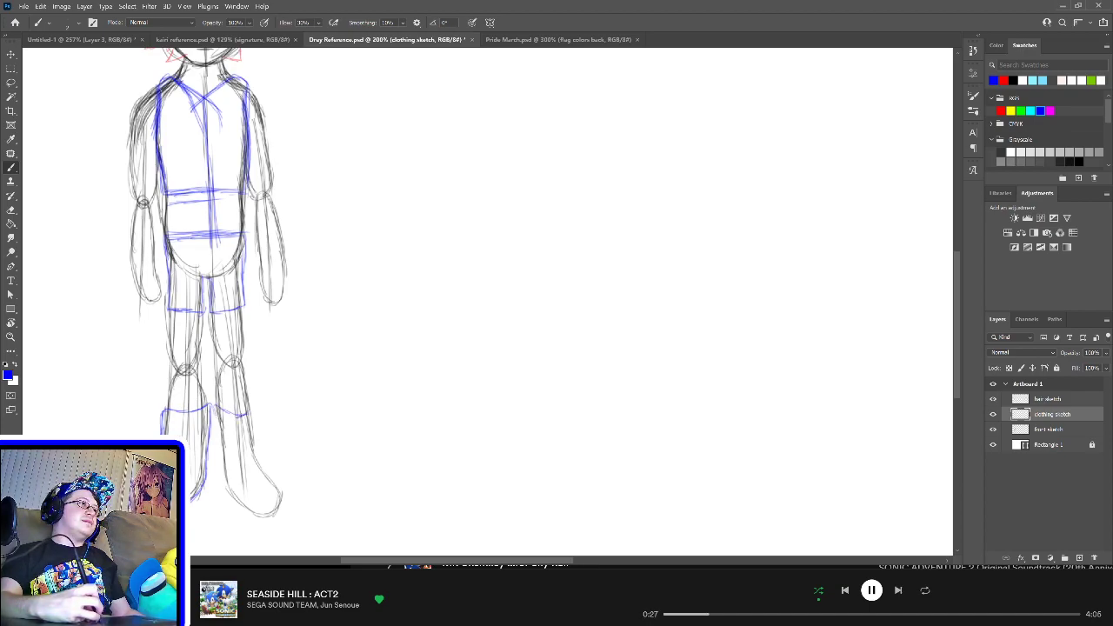
Step: Sketch the right boot's top, outer side, toe and inner side to the heel
mouse_move(248, 414)
left_mouse_down()
mouse_move(252, 430)
mouse_move(218, 446)
mouse_move(224, 482)
left_mouse_up()
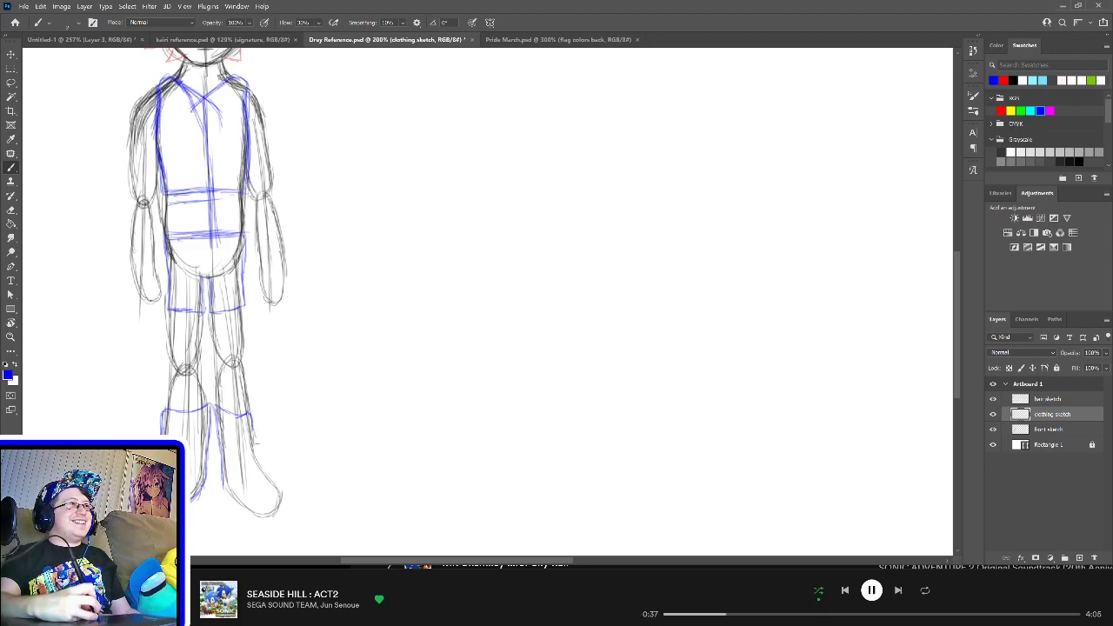
left_click_drag(251, 425, 260, 445)
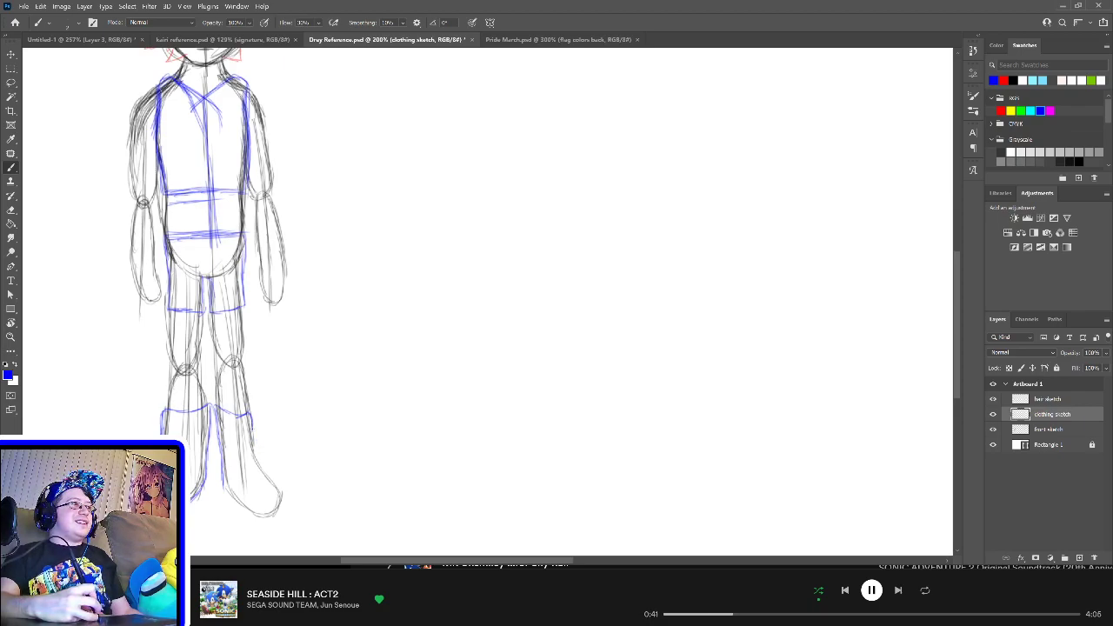
left_click_drag(251, 426, 287, 512)
left_click_drag(274, 515, 283, 507)
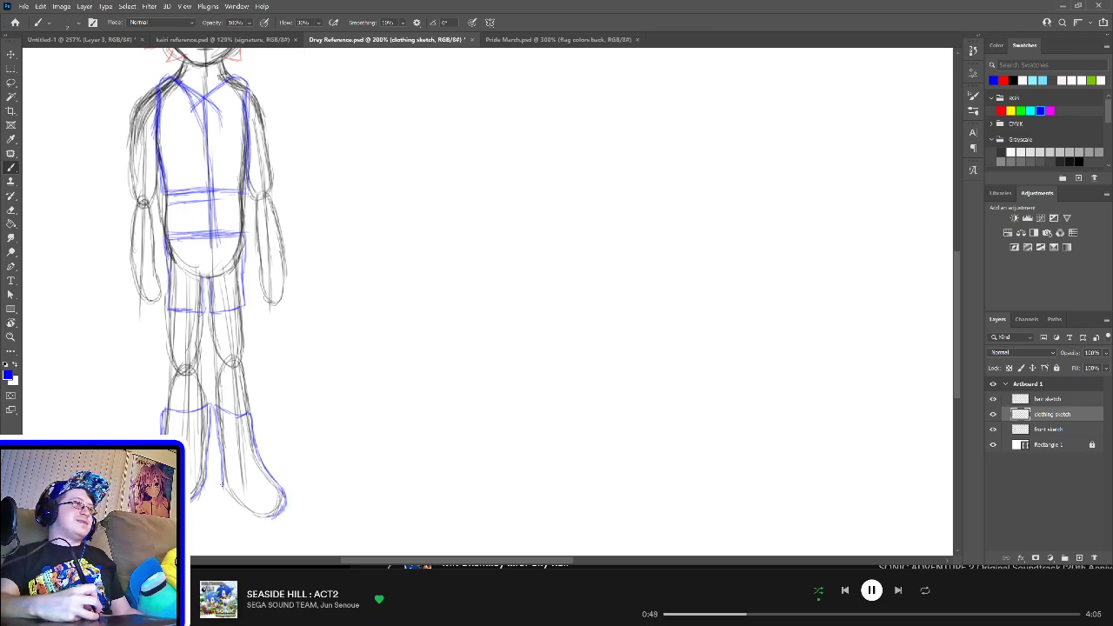
mouse_move(222, 484)
left_mouse_down()
mouse_move(259, 517)
mouse_move(243, 508)
left_mouse_up()
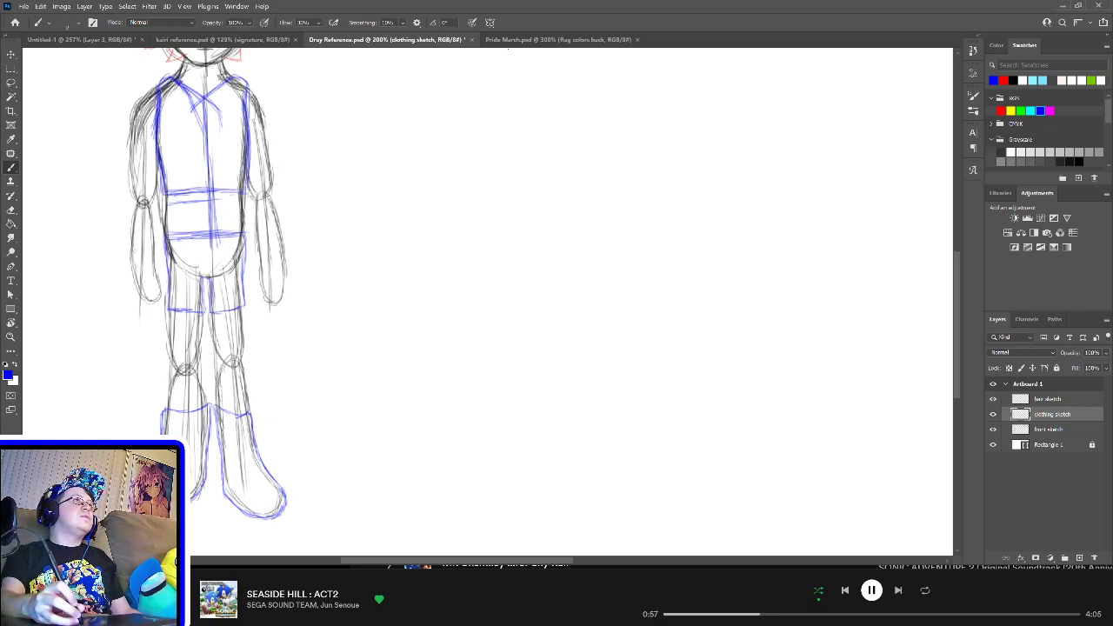
left_click(557, 40)
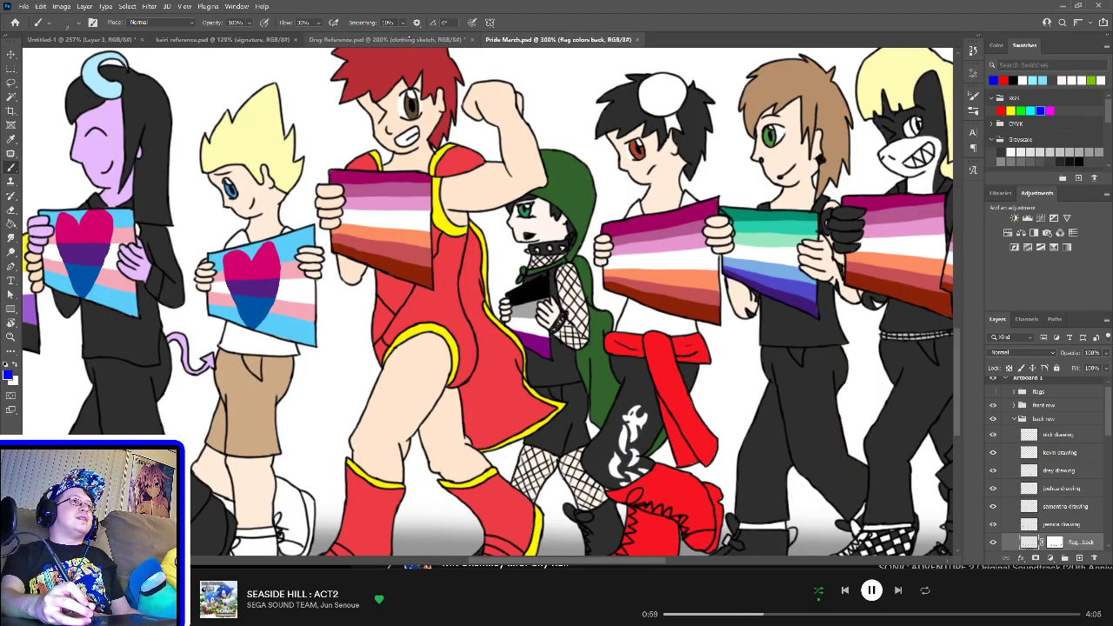
Step: Outline the left boot top and add a toe cap line, undoing a stray boot-top stroke
left_click(387, 39)
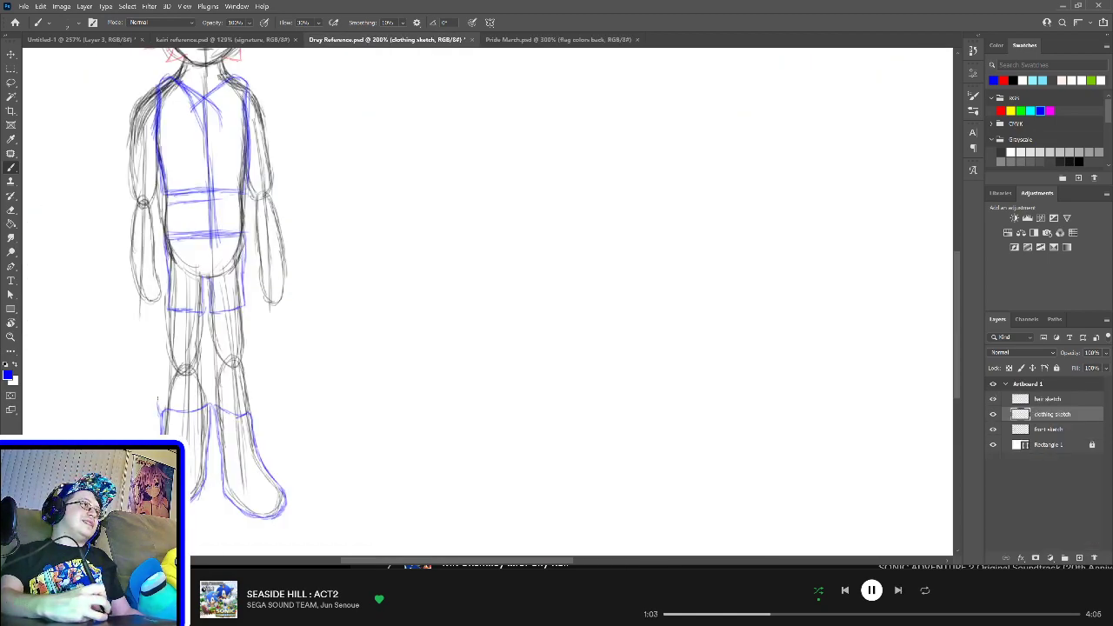
mouse_move(157, 402)
left_mouse_down()
mouse_move(184, 390)
mouse_move(189, 414)
mouse_move(238, 415)
mouse_move(249, 395)
mouse_move(254, 427)
left_mouse_up()
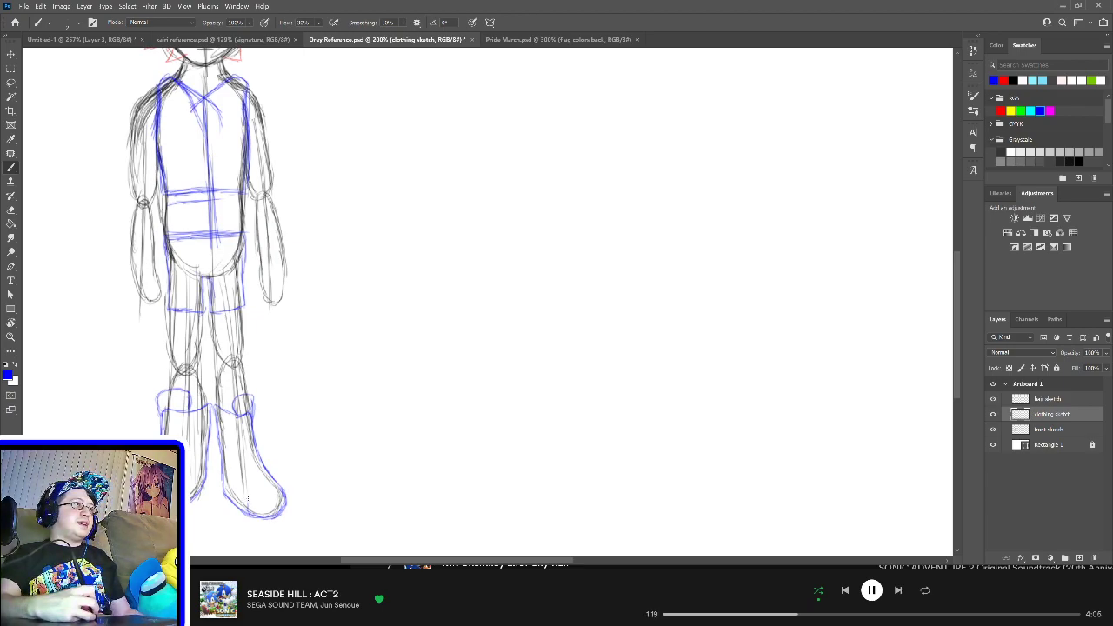
left_click_drag(249, 500, 284, 489)
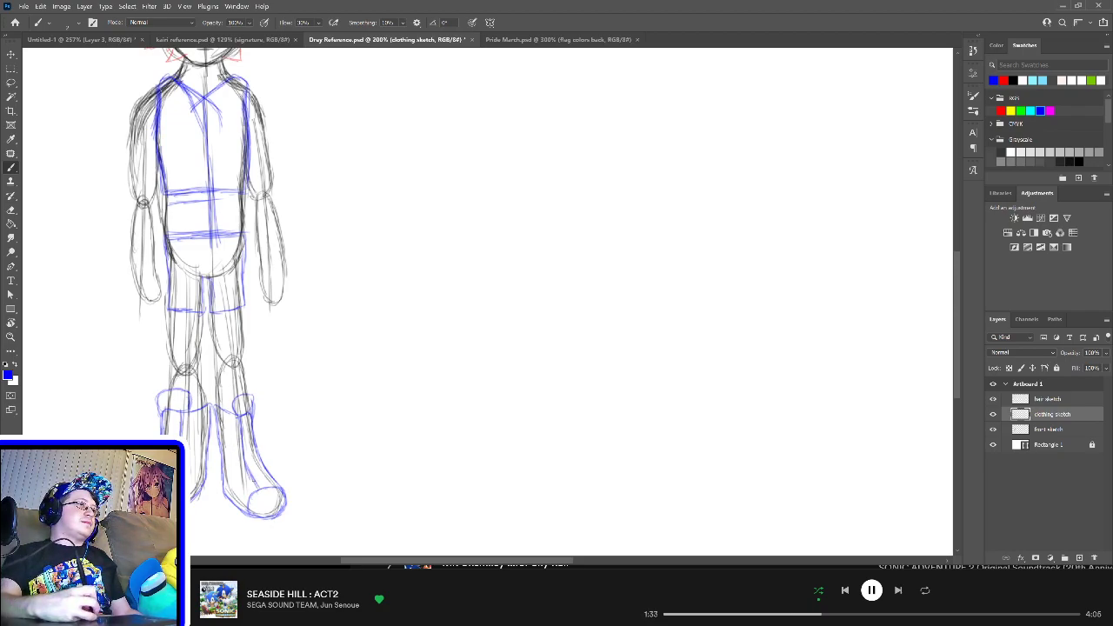
left_click_drag(157, 425, 186, 423)
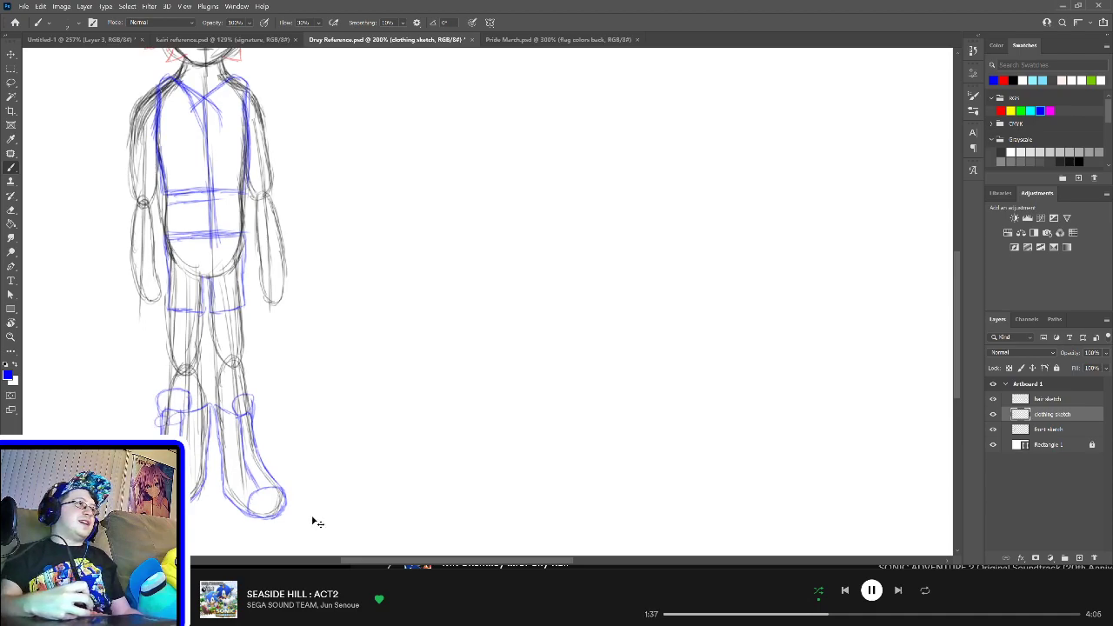
key("ctrl+z")
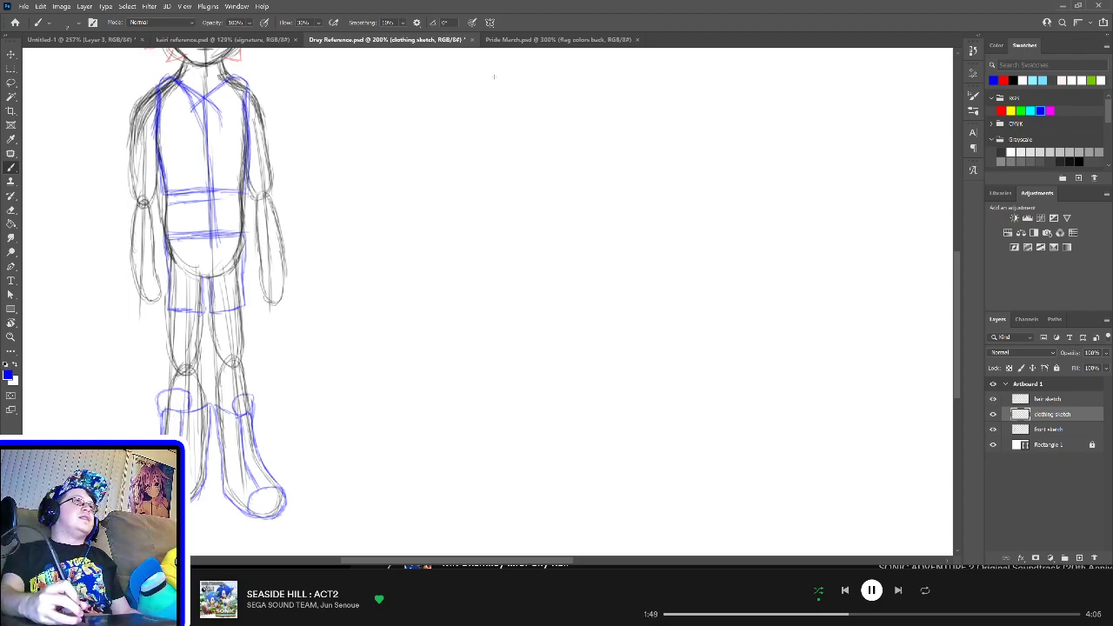
Step: Redraw the left boot's upper edge, then draw the cuff side and laces down the boot front
left_click(526, 40)
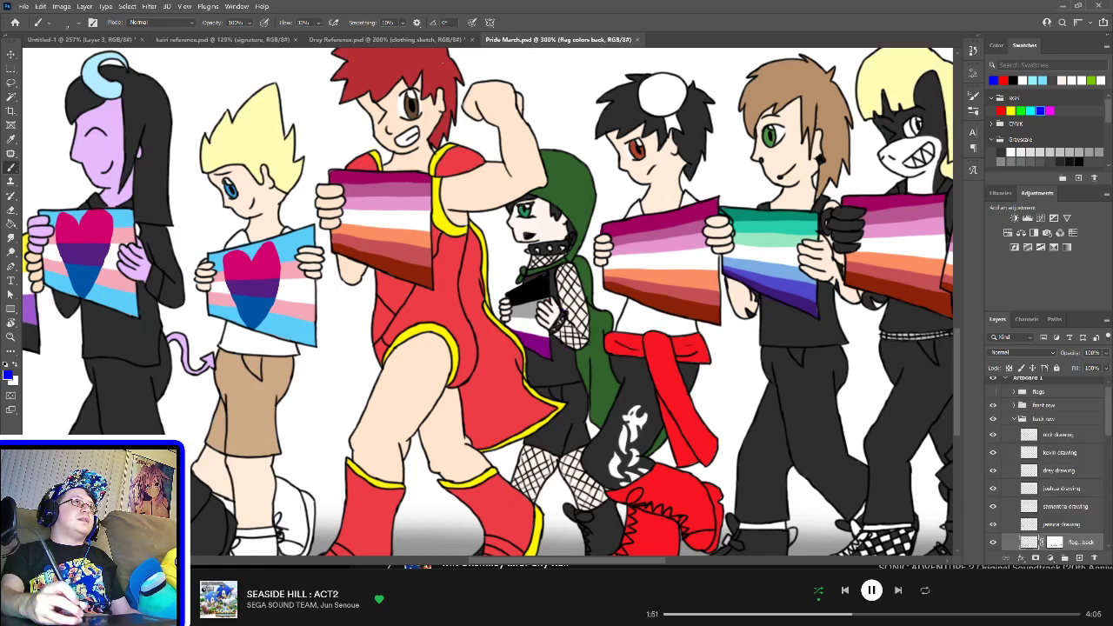
left_click(387, 40)
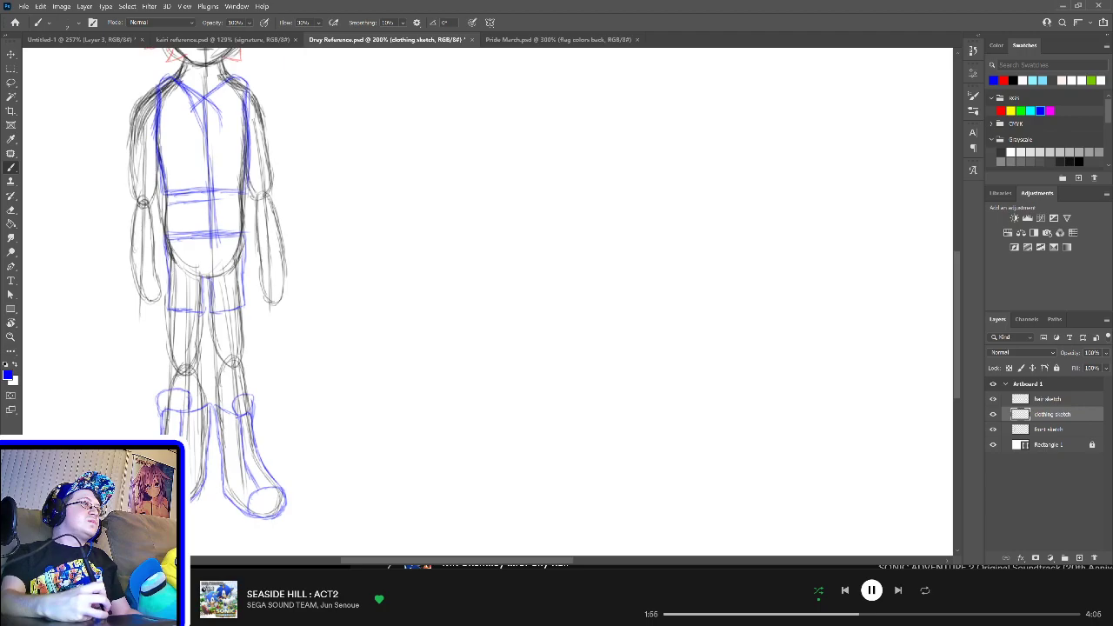
mouse_move(153, 428)
left_mouse_down()
mouse_move(190, 412)
mouse_move(176, 423)
left_mouse_up()
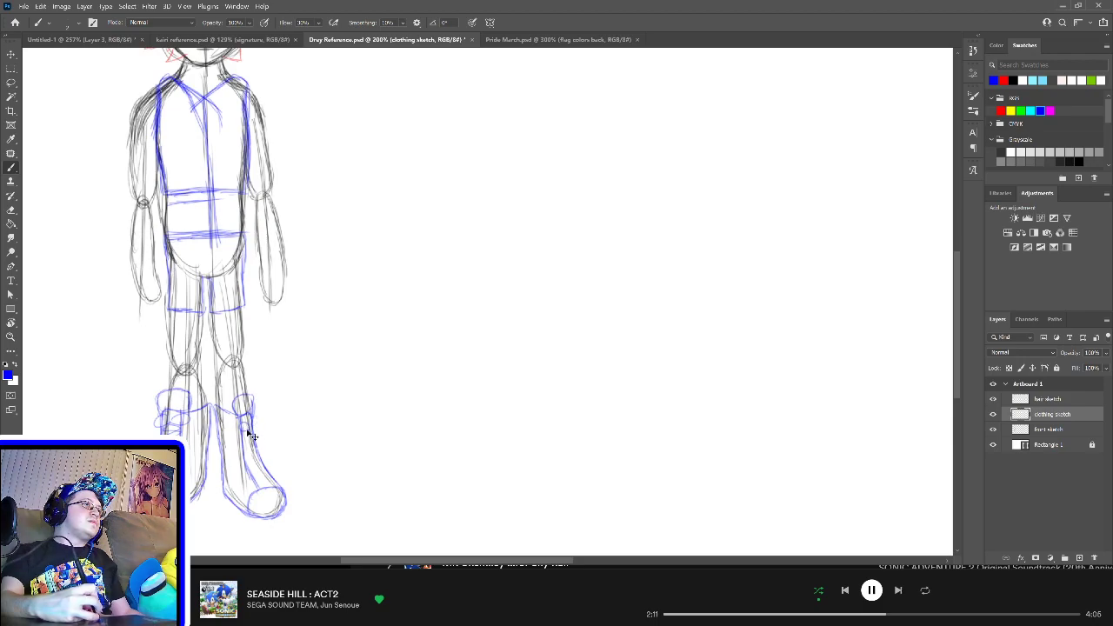
left_click_drag(250, 416, 263, 477)
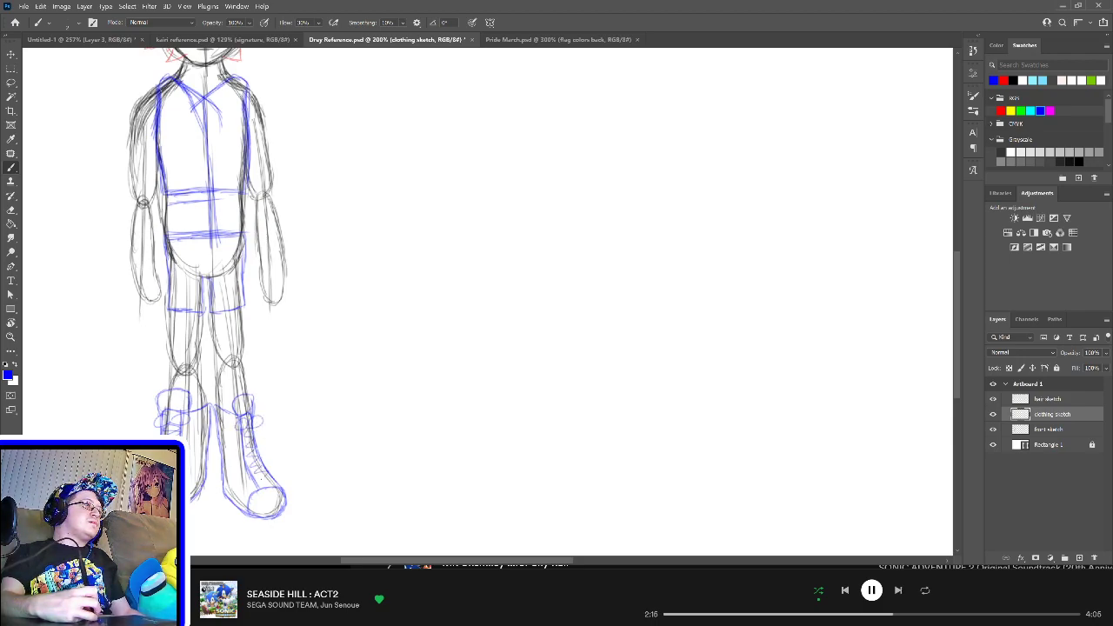
mouse_move(244, 439)
left_mouse_down()
mouse_move(266, 476)
mouse_move(261, 491)
left_mouse_up()
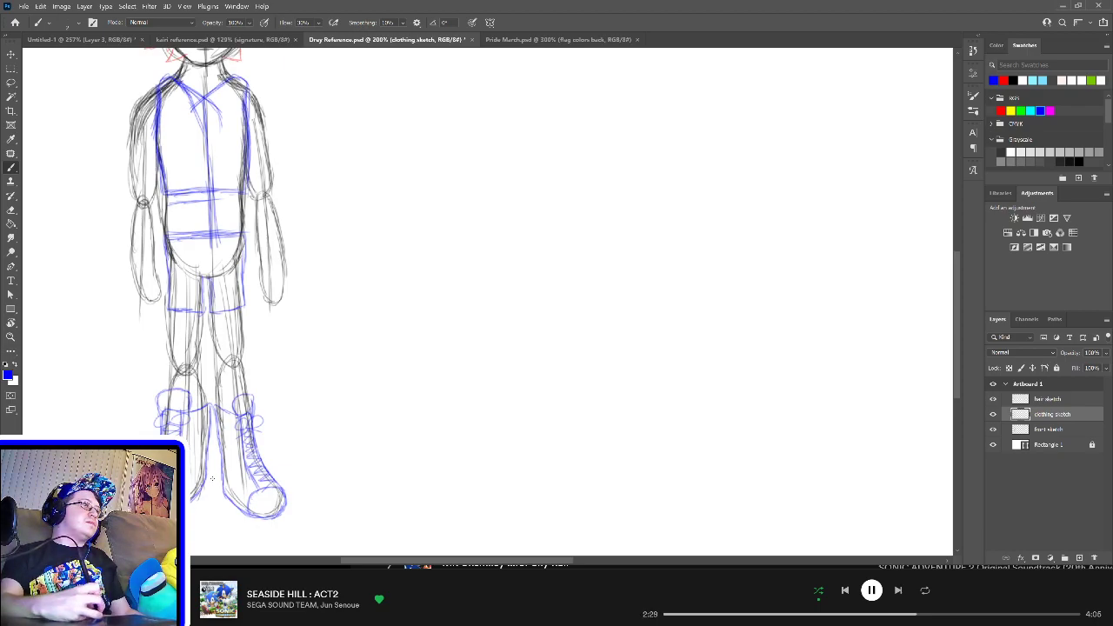
Step: Add small details beside the left boot and darken the boot's sole line
left_click_drag(207, 478, 210, 501)
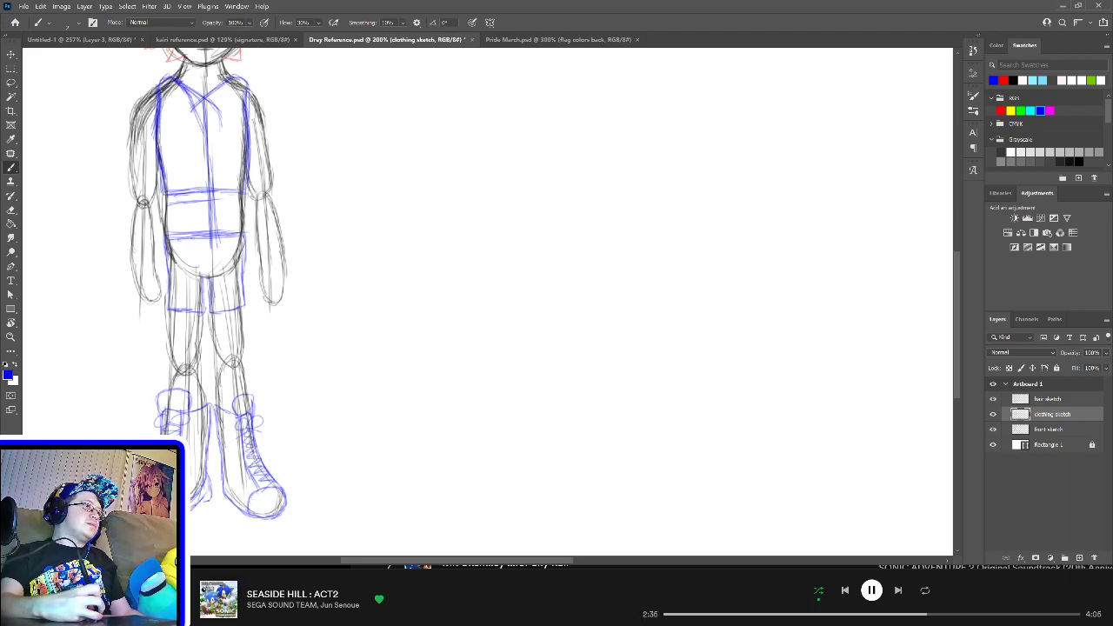
left_click_drag(203, 493, 228, 511)
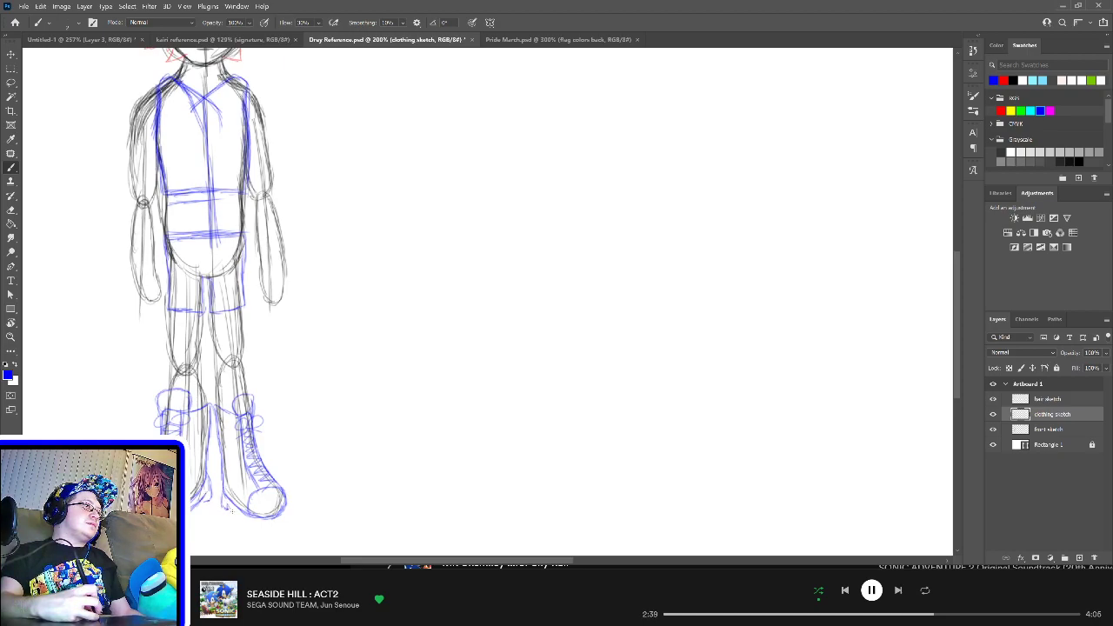
left_click_drag(247, 522, 270, 521)
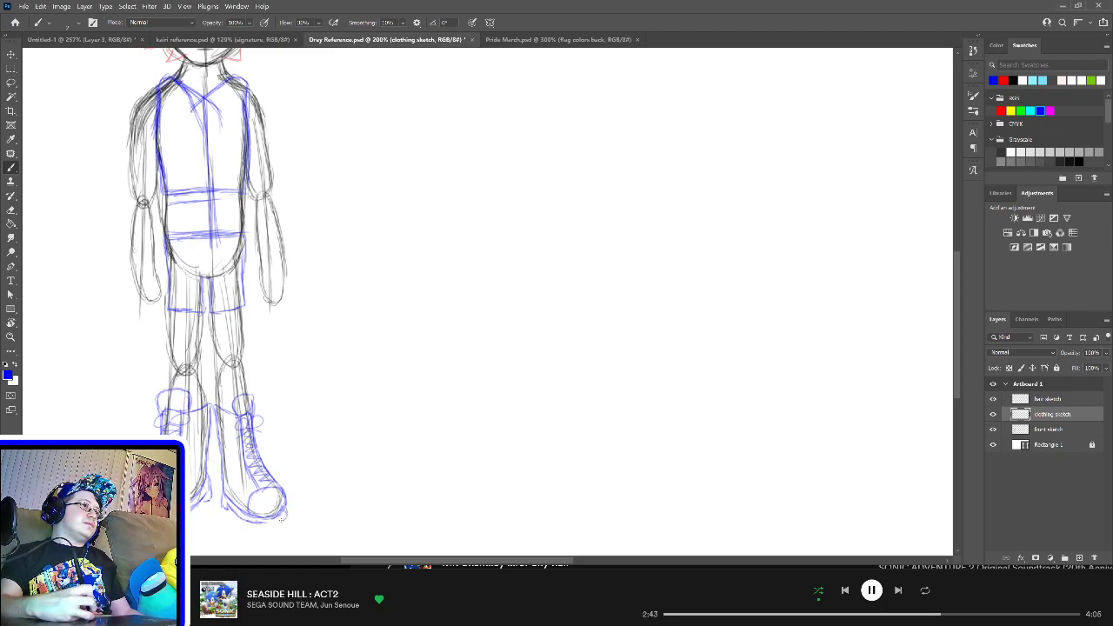
left_click_drag(252, 524, 275, 524)
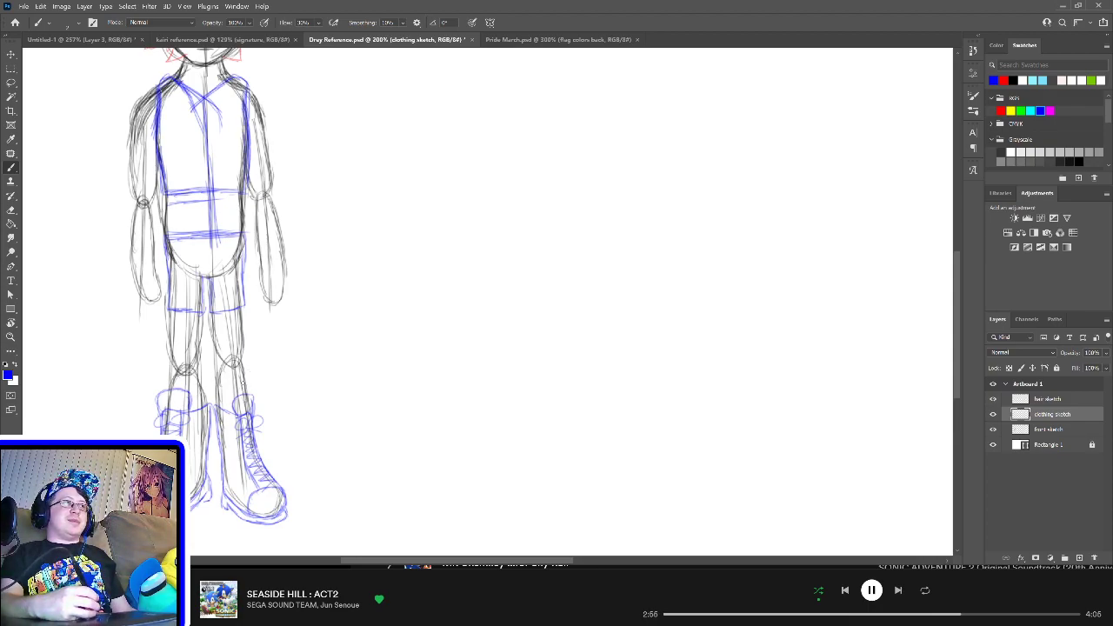
Step: Reframe the canvas around the character's head and upper body after glancing at Pride March
scroll(240, 382, "up", 5)
scroll(261, 400, "left", 3)
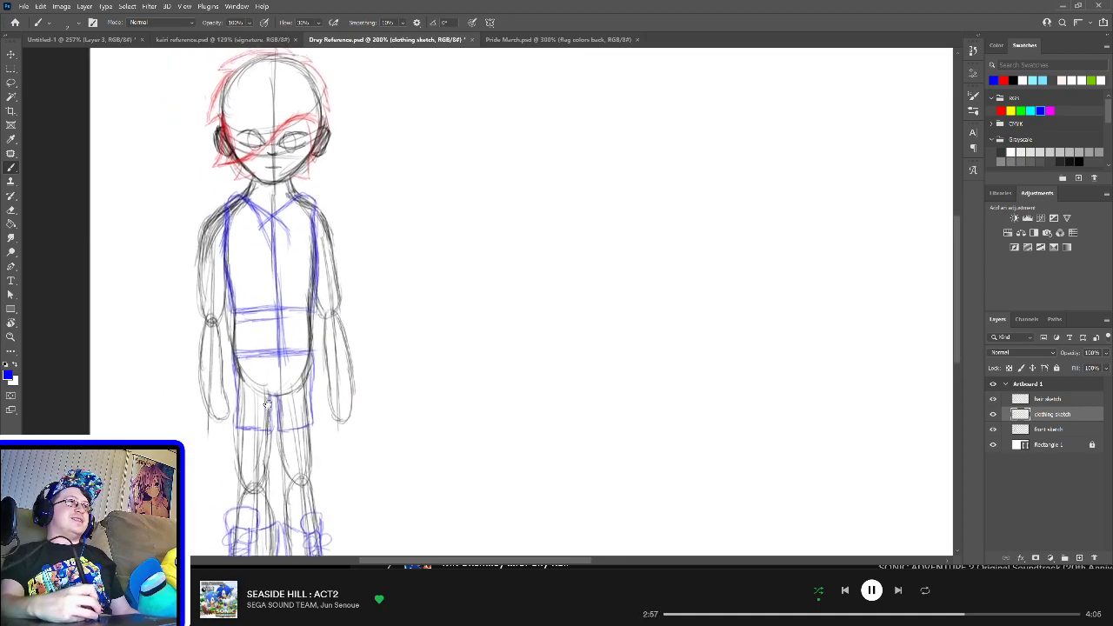
scroll(267, 405, "left", 6)
scroll(270, 401, "up", 2)
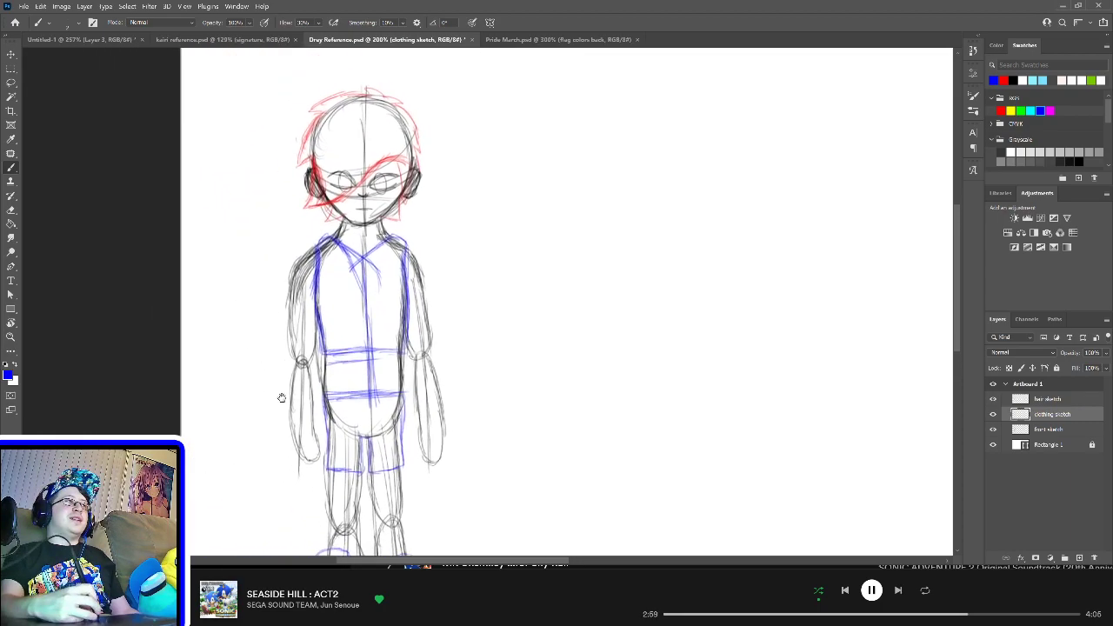
scroll(281, 397, "left", 4)
scroll(281, 398, "down", 2)
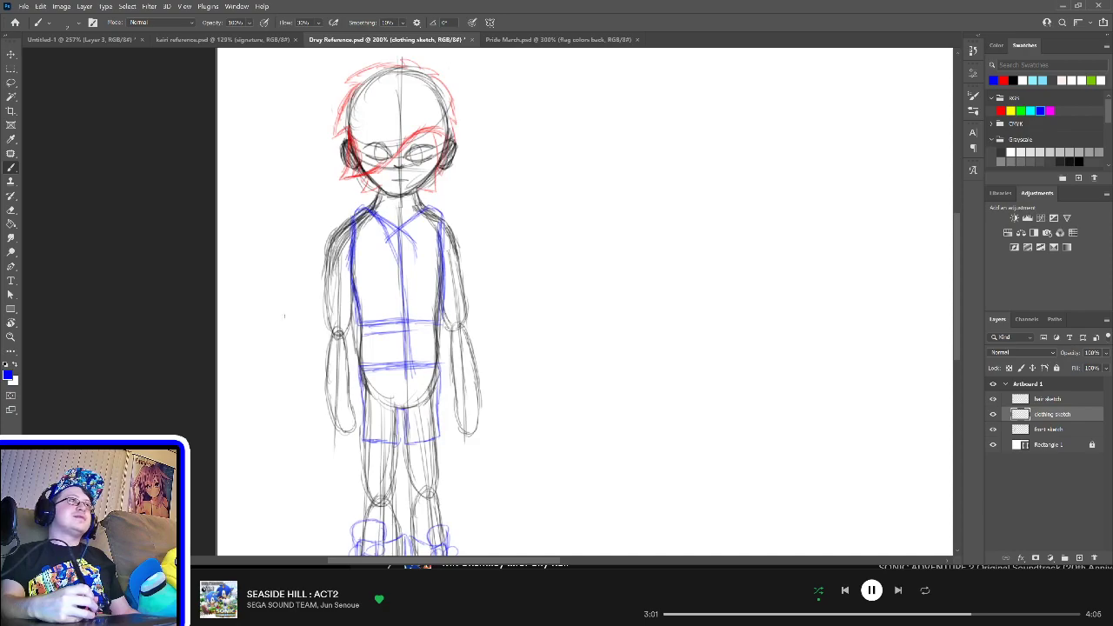
left_click(513, 39)
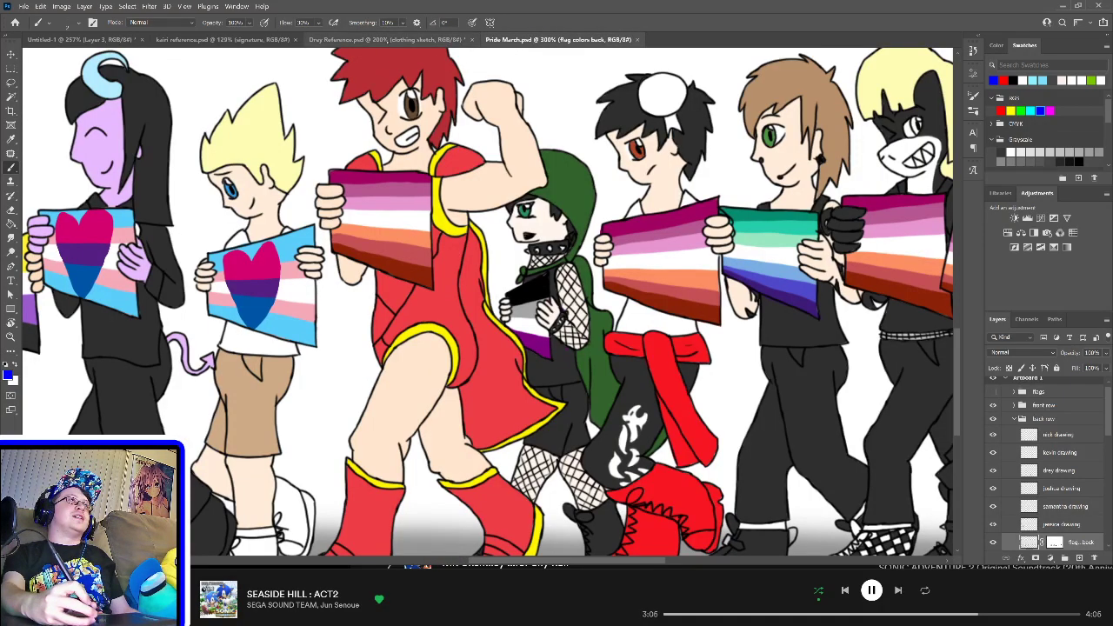
left_click(387, 39)
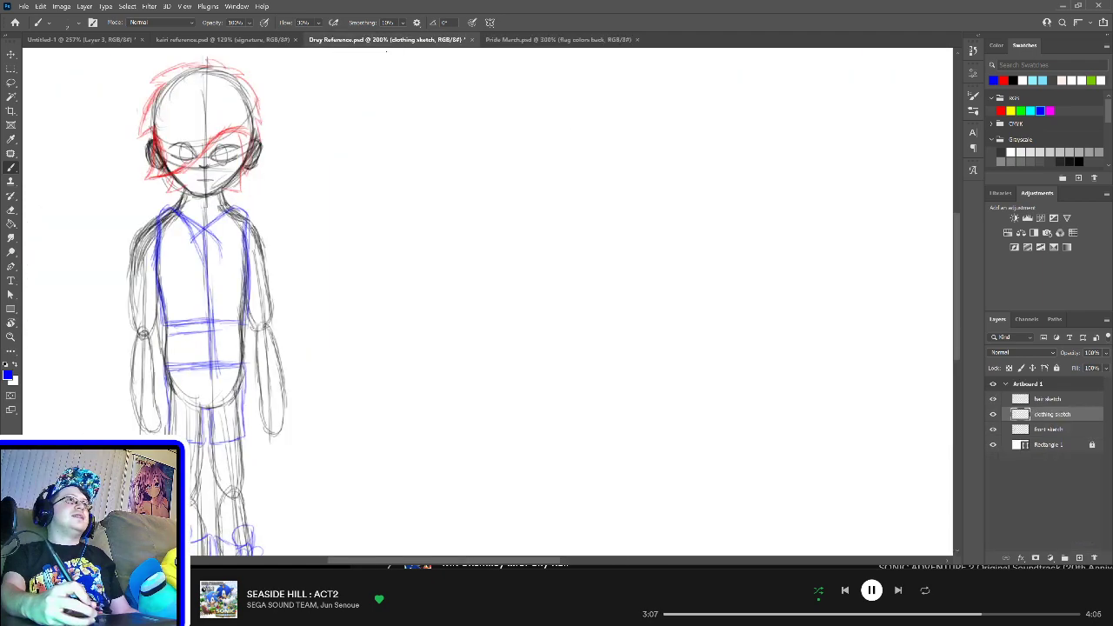
left_click_drag(200, 252, 238, 341)
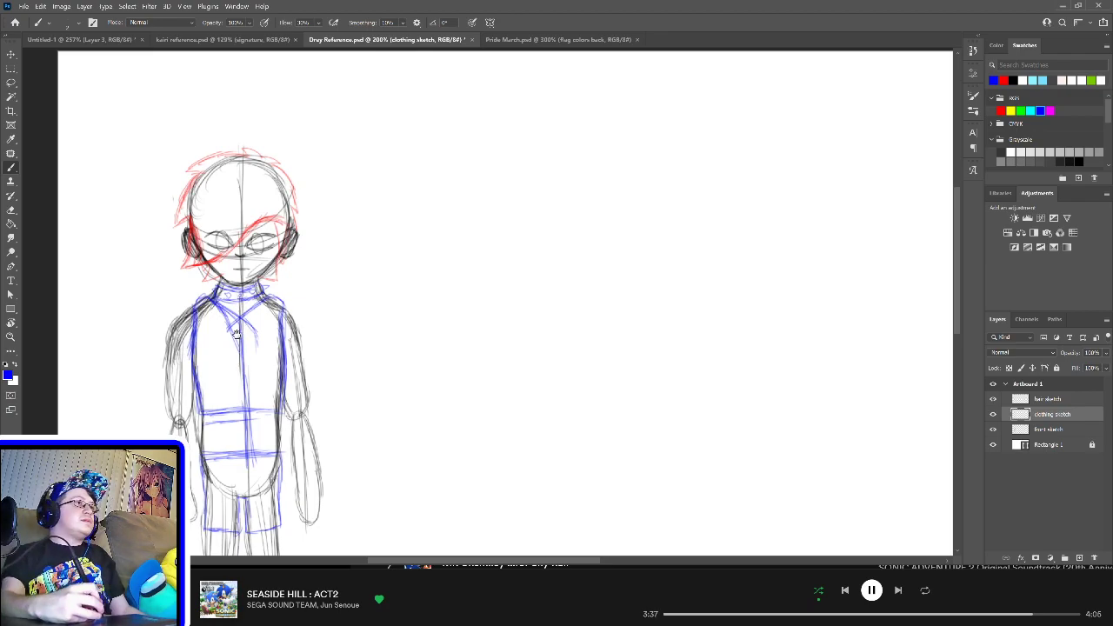
mouse_move(233, 350)
left_mouse_down()
mouse_move(265, 315)
mouse_move(280, 351)
left_mouse_up()
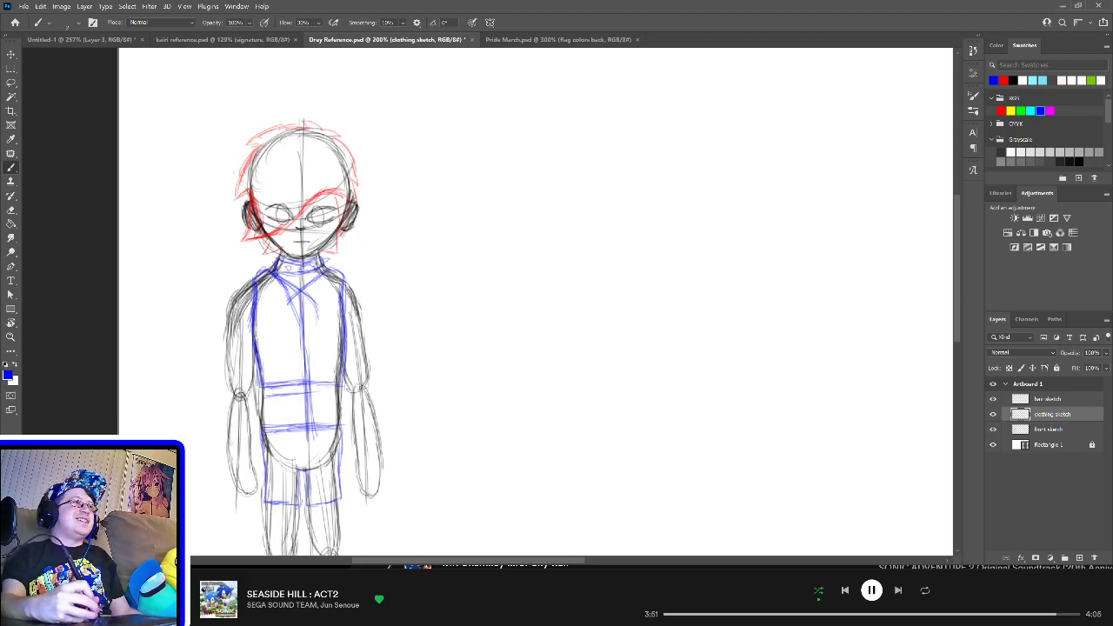
left_click_drag(295, 366, 336, 323)
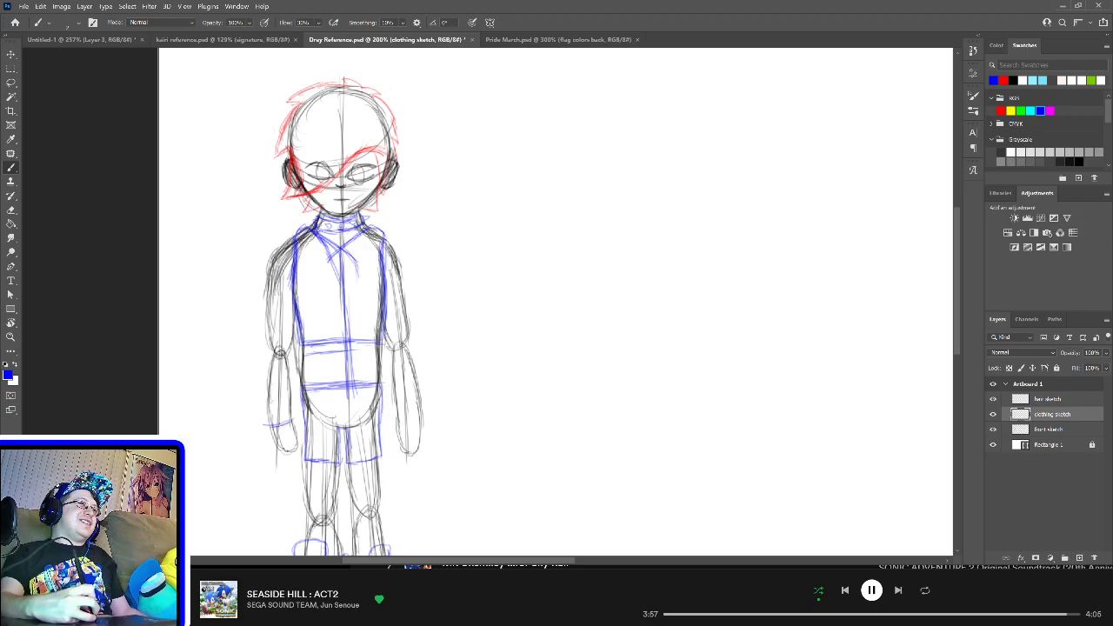
Step: Draw blue cuff bands across the left and right wrists and close off their edges
mouse_move(264, 418)
left_mouse_down()
mouse_move(290, 410)
mouse_move(294, 421)
left_mouse_up()
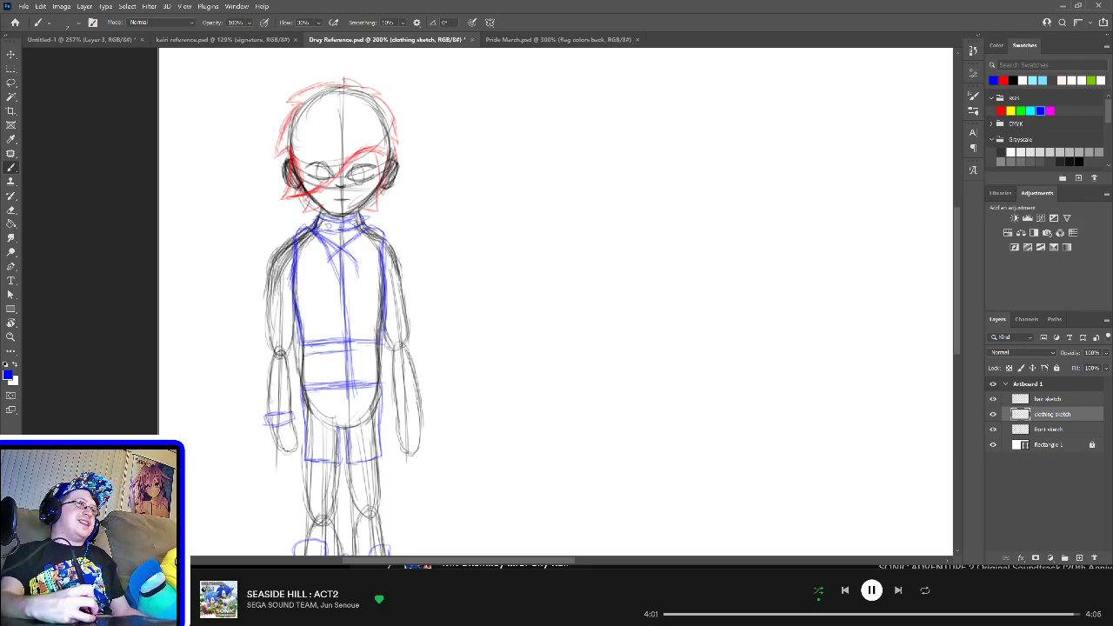
left_click_drag(396, 425, 425, 421)
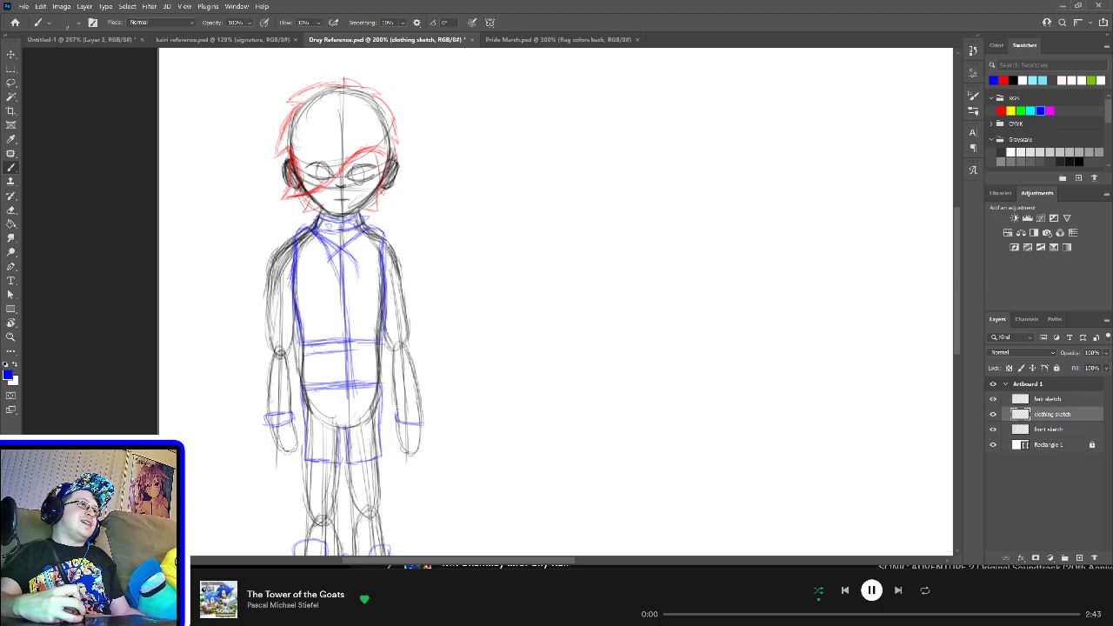
left_click_drag(397, 415, 424, 414)
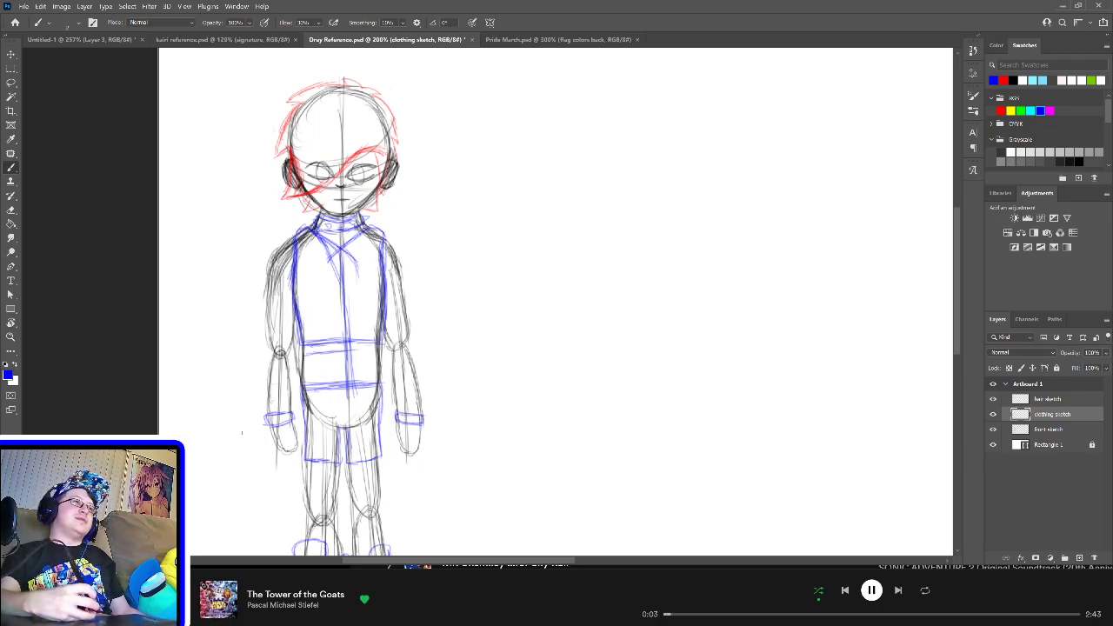
left_click_drag(268, 417, 262, 423)
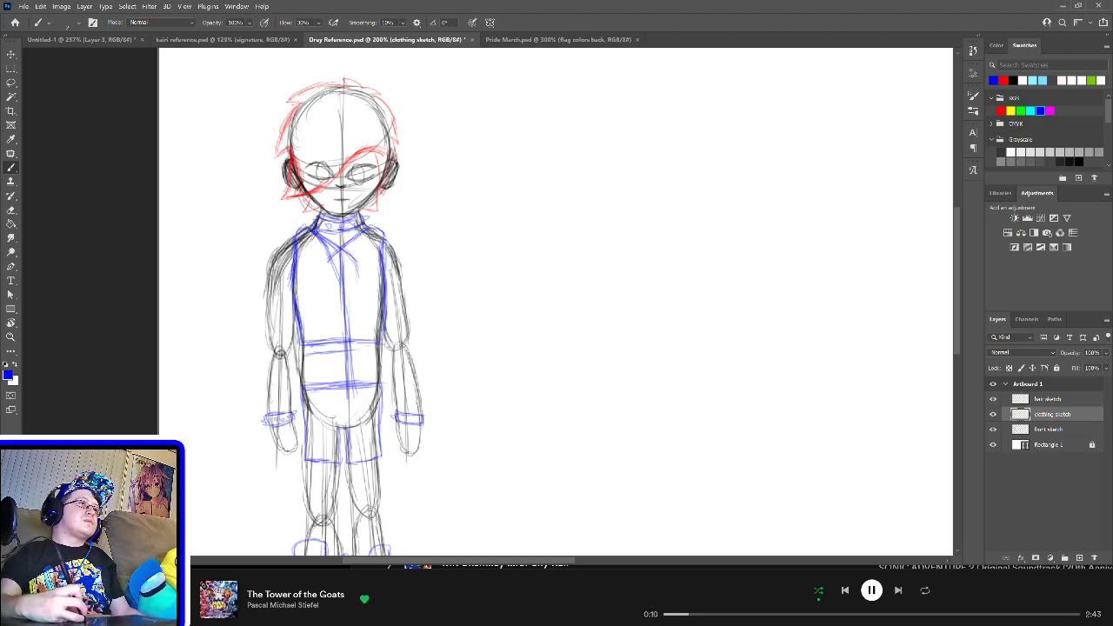
left_click_drag(423, 415, 426, 423)
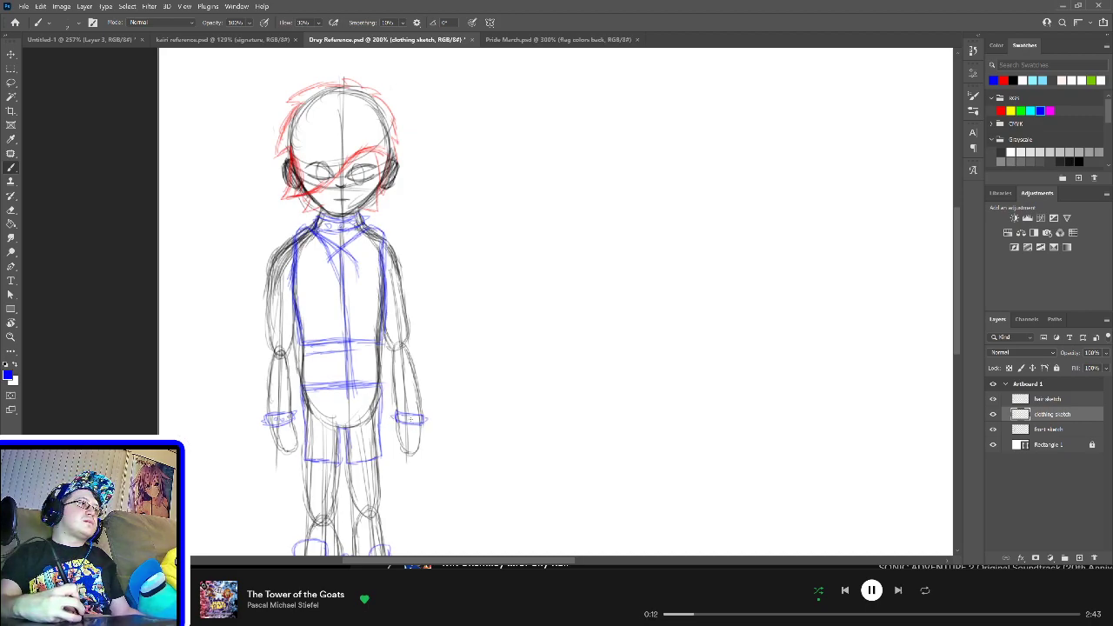
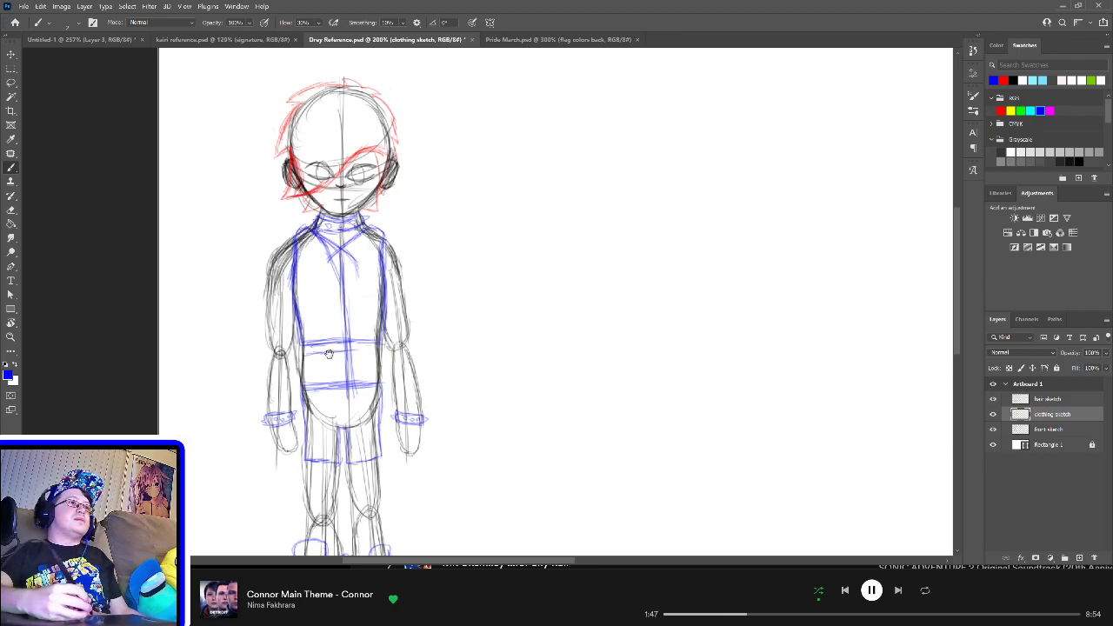
Step: Set the drawing colour to green from the Swatches panel
left_click_drag(323, 409, 389, 379)
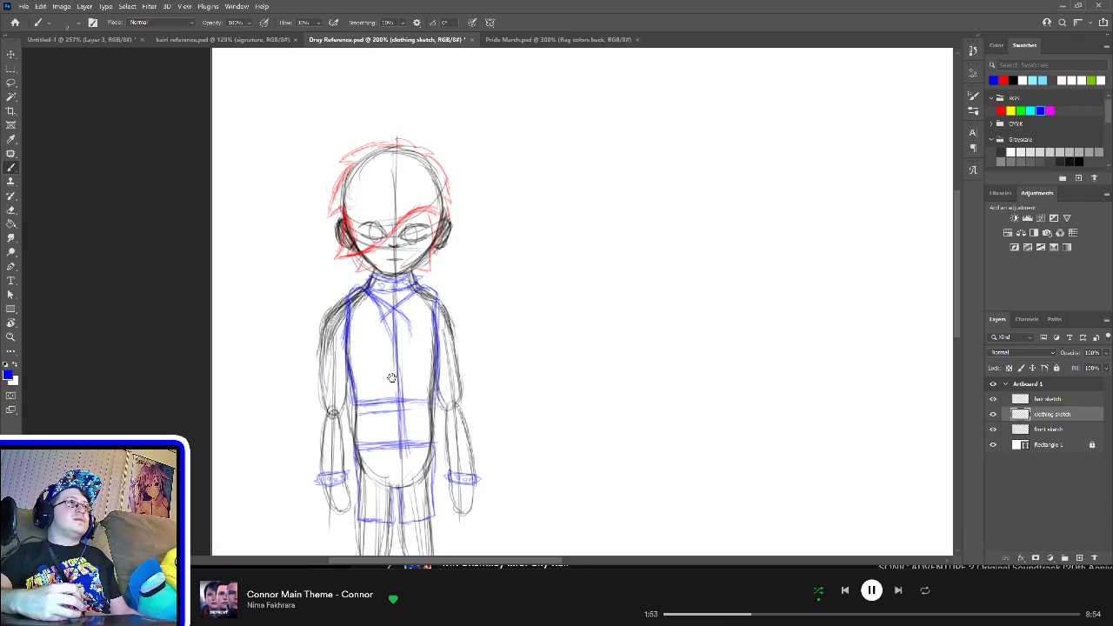
left_click_drag(392, 376, 429, 315)
mouse_move(514, 305)
left_mouse_down()
mouse_move(535, 255)
mouse_move(540, 301)
mouse_move(534, 263)
left_mouse_up()
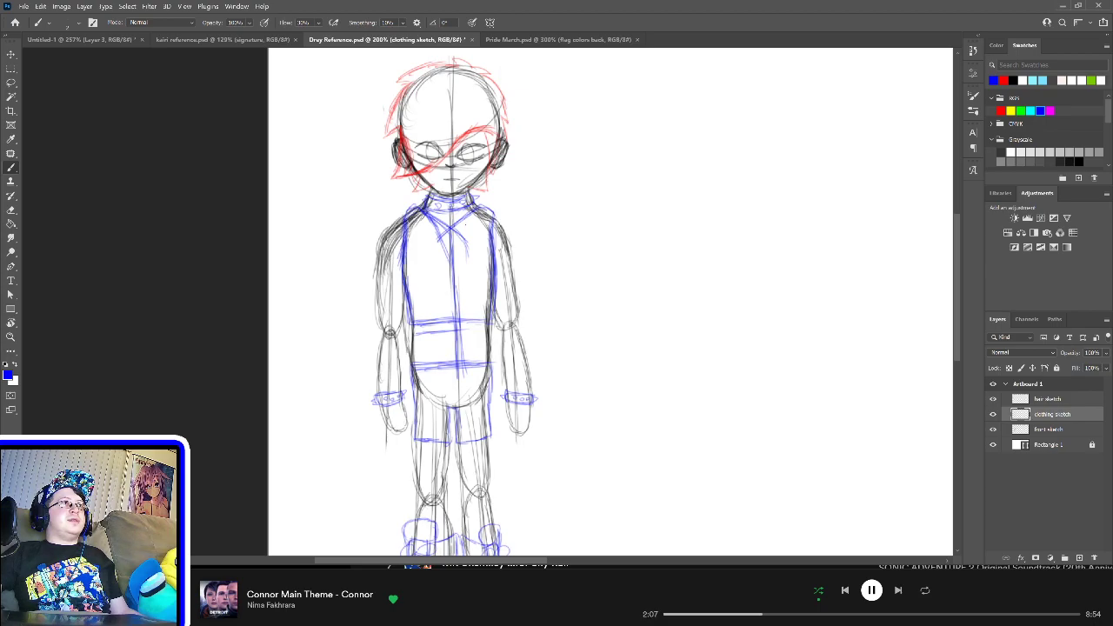
scroll(485, 283, "up", 3)
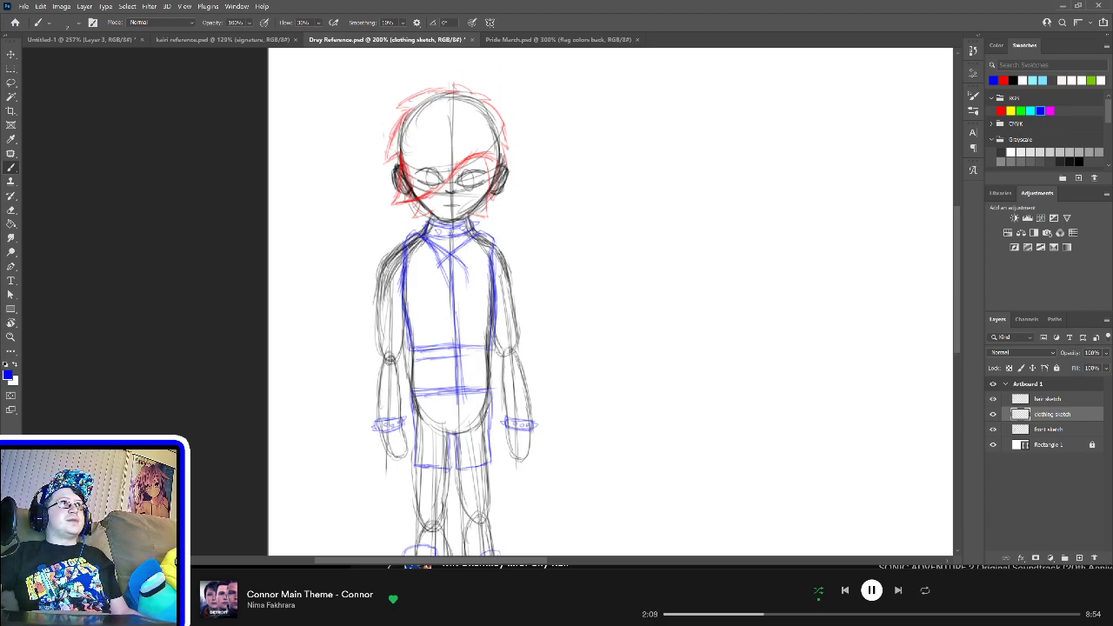
scroll(455, 302, "down", 5)
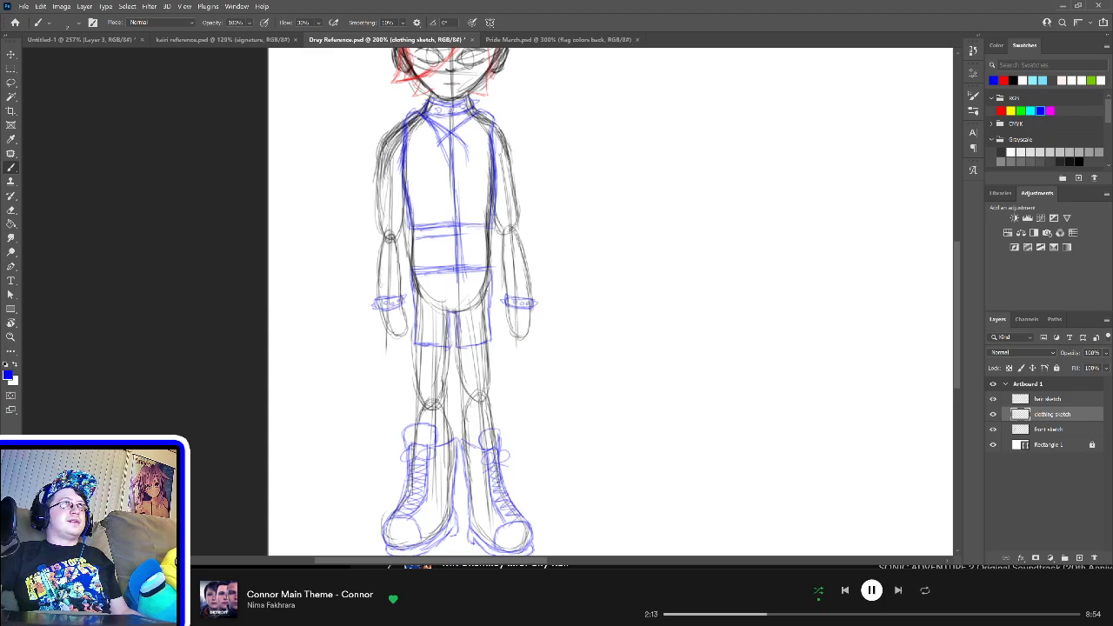
scroll(455, 302, "up", 5)
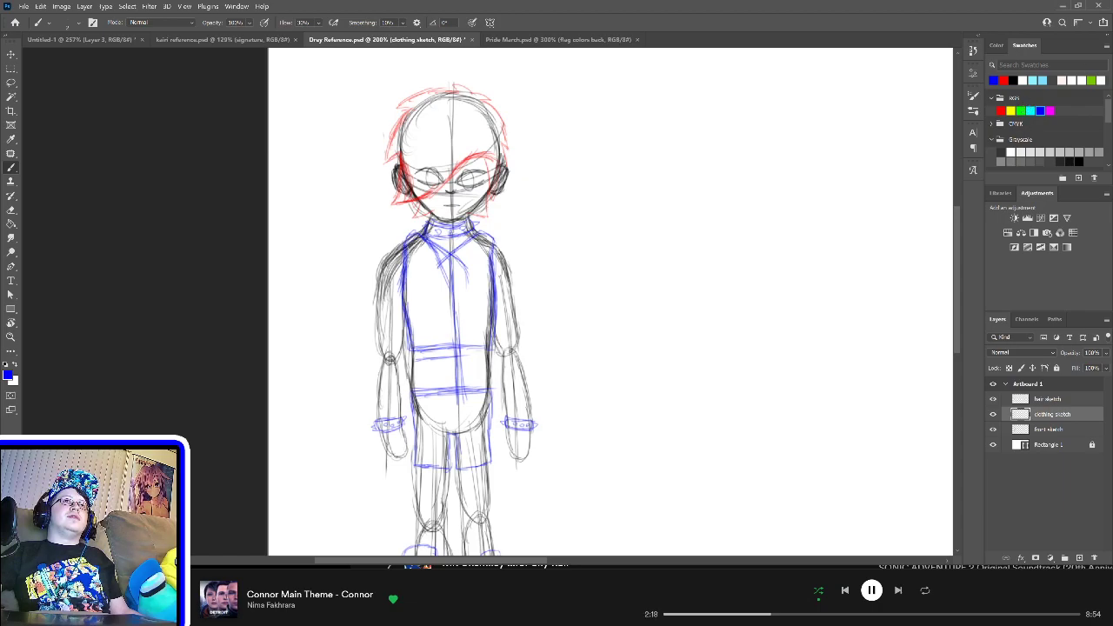
left_click(1092, 80)
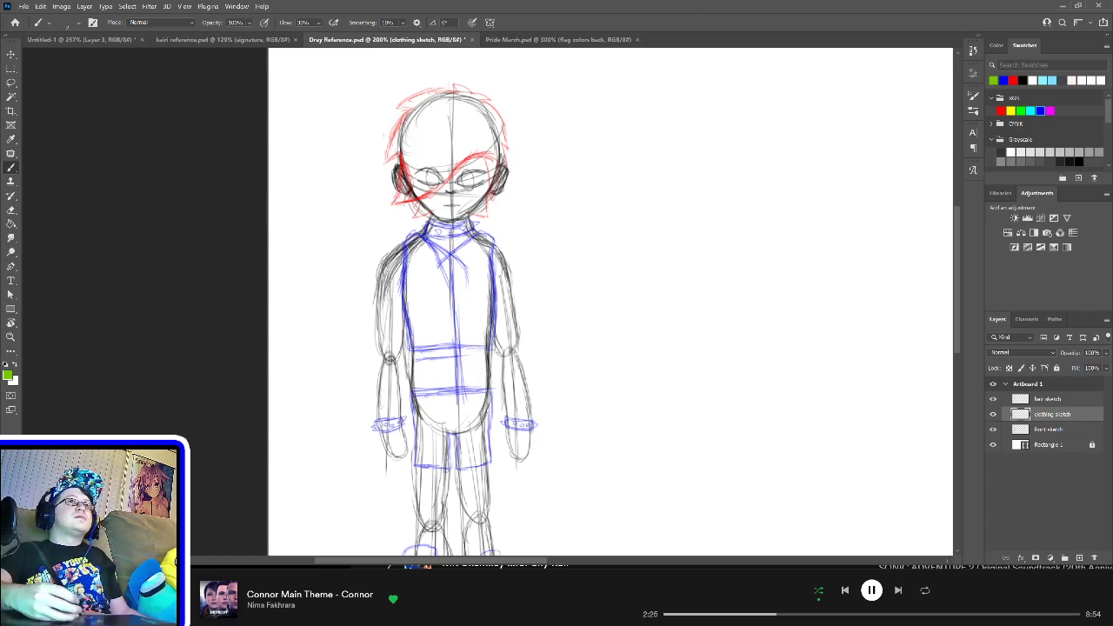
Step: Glance at the Pride March drawing, then return to the Drey Reference document
left_click_drag(430, 260, 439, 305)
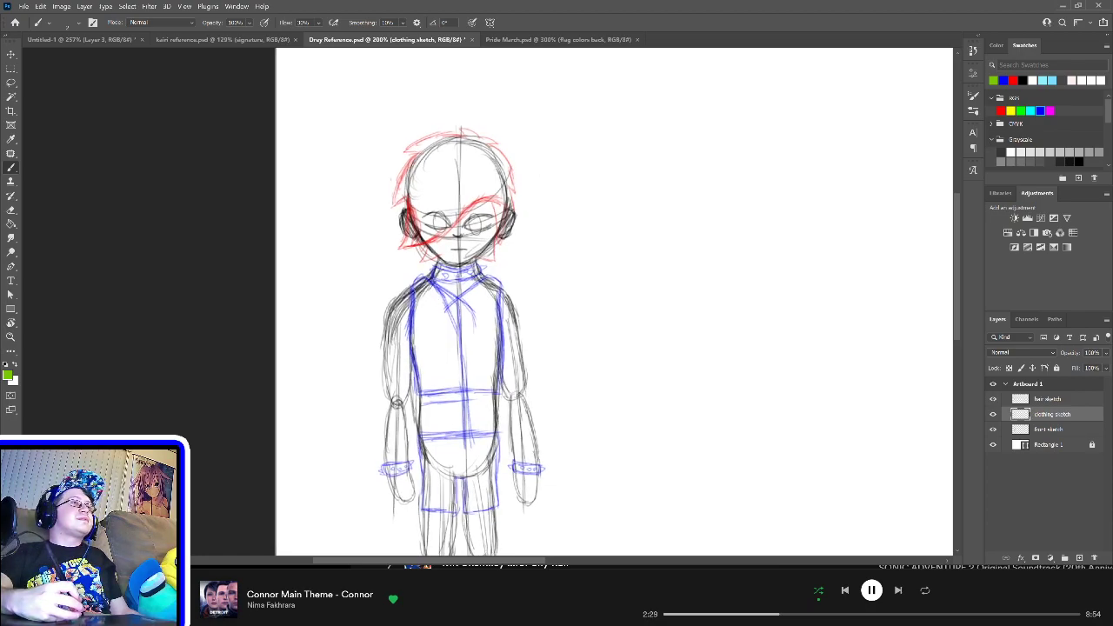
left_click(532, 40)
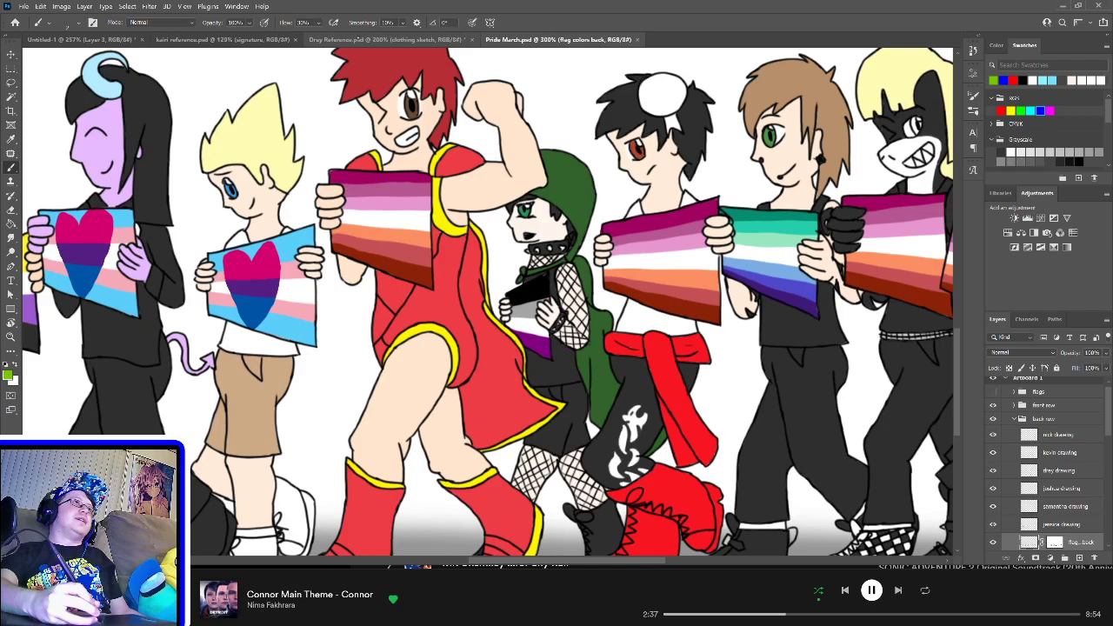
left_click(386, 40)
left_click_drag(315, 314, 458, 349)
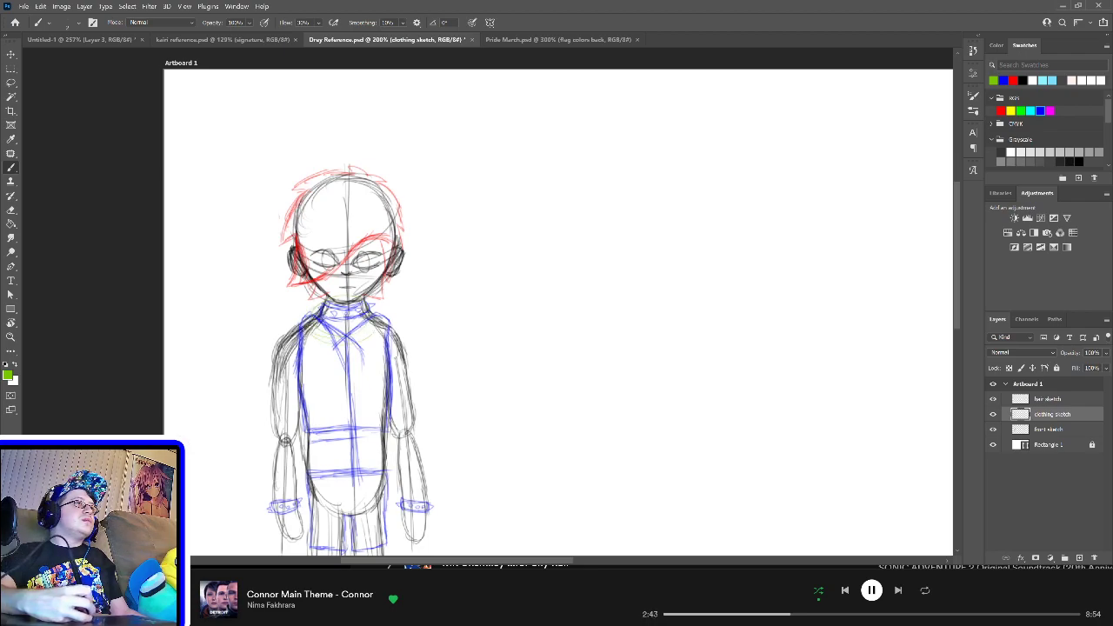
left_click_drag(311, 336, 379, 330)
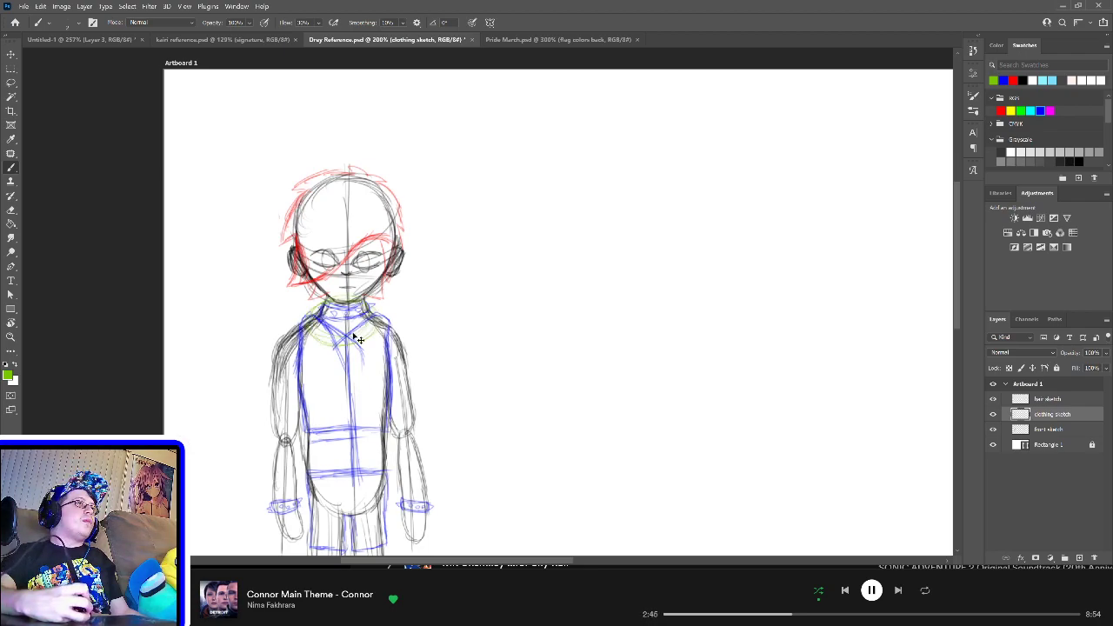
key("ctrl+z")
left_click_drag(376, 336, 309, 347)
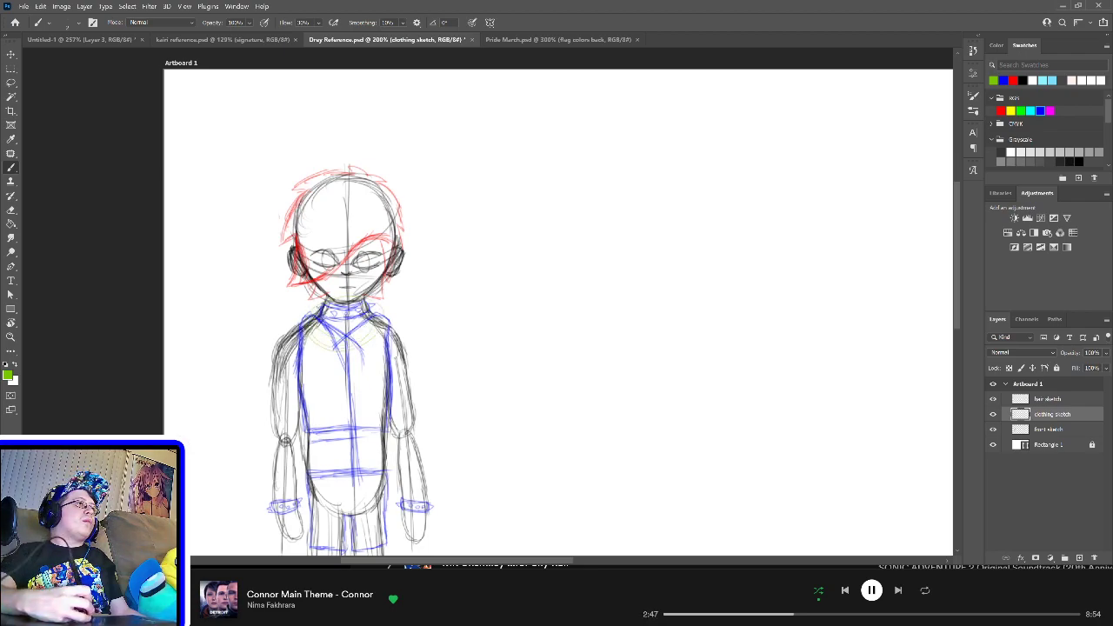
mouse_move(315, 307)
left_mouse_down()
mouse_move(382, 313)
mouse_move(359, 342)
mouse_move(322, 341)
left_mouse_up()
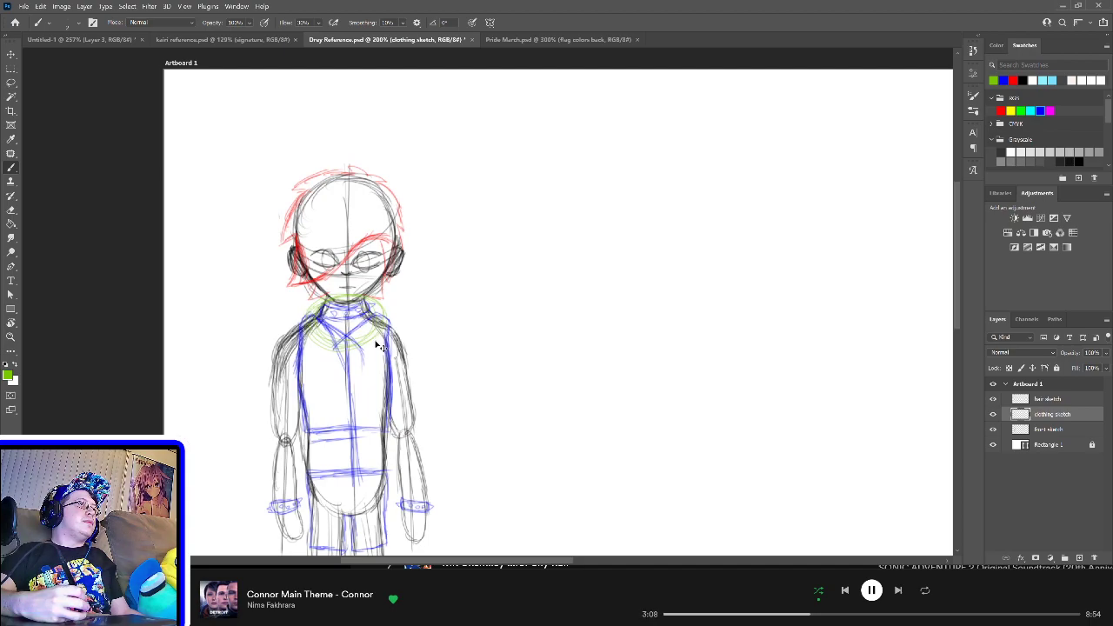
key("ctrl+z")
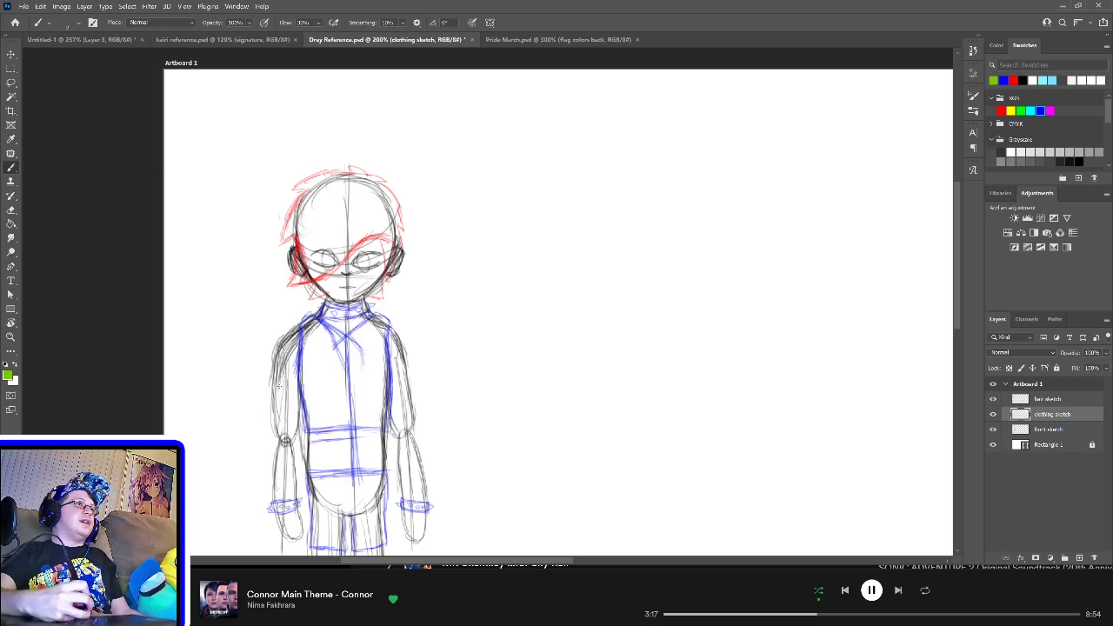
key("i")
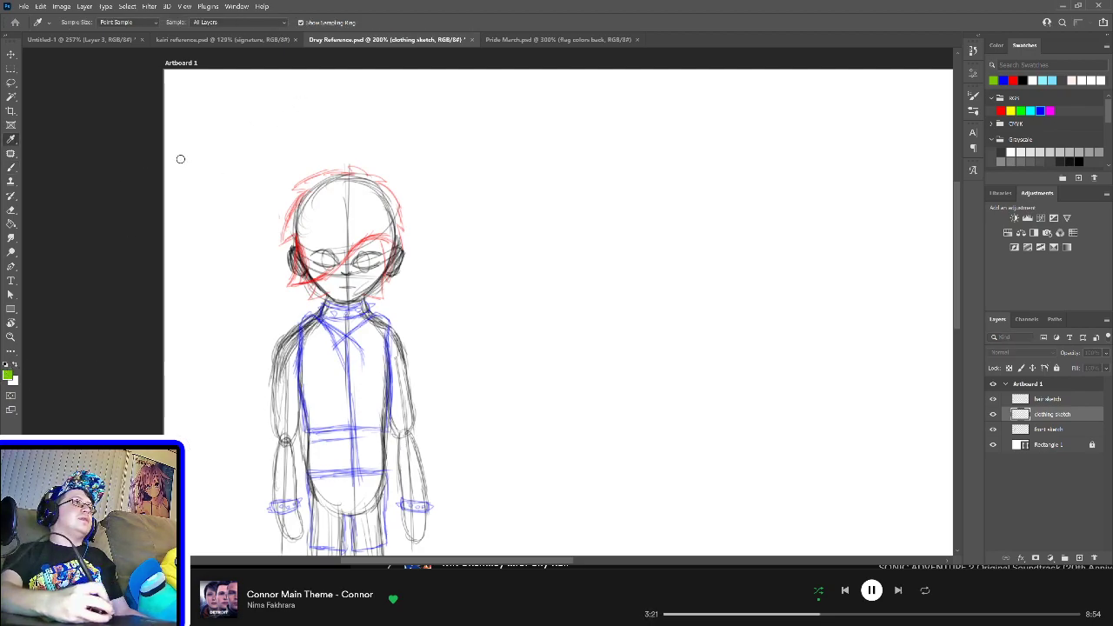
Step: With the Brush active, add a new layer named 'cape sketch' above clothing sketch
key("b")
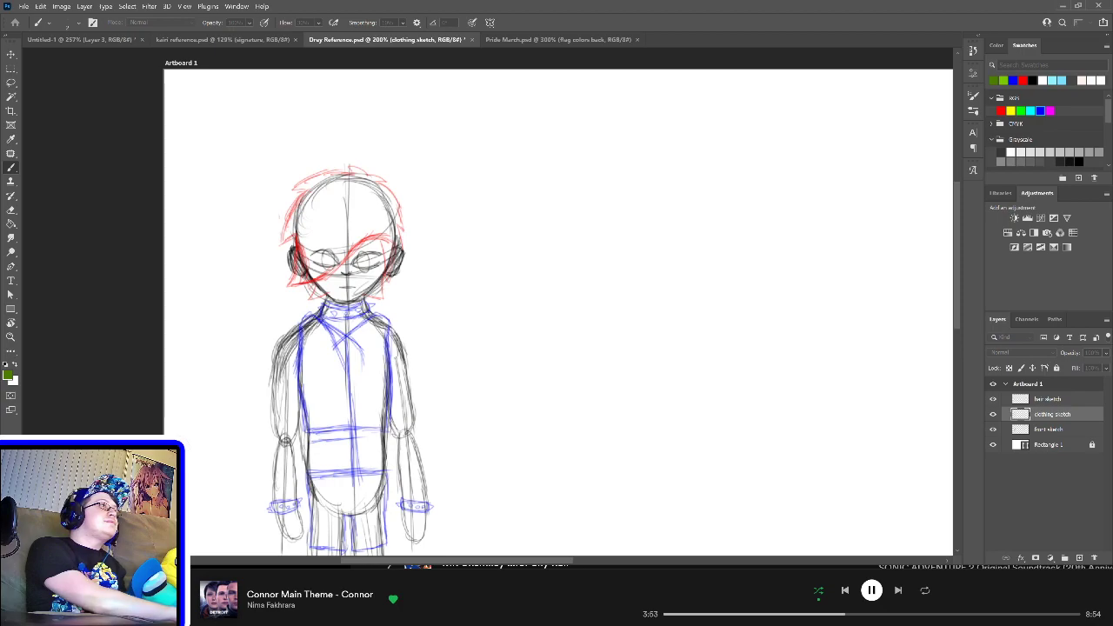
key("Return")
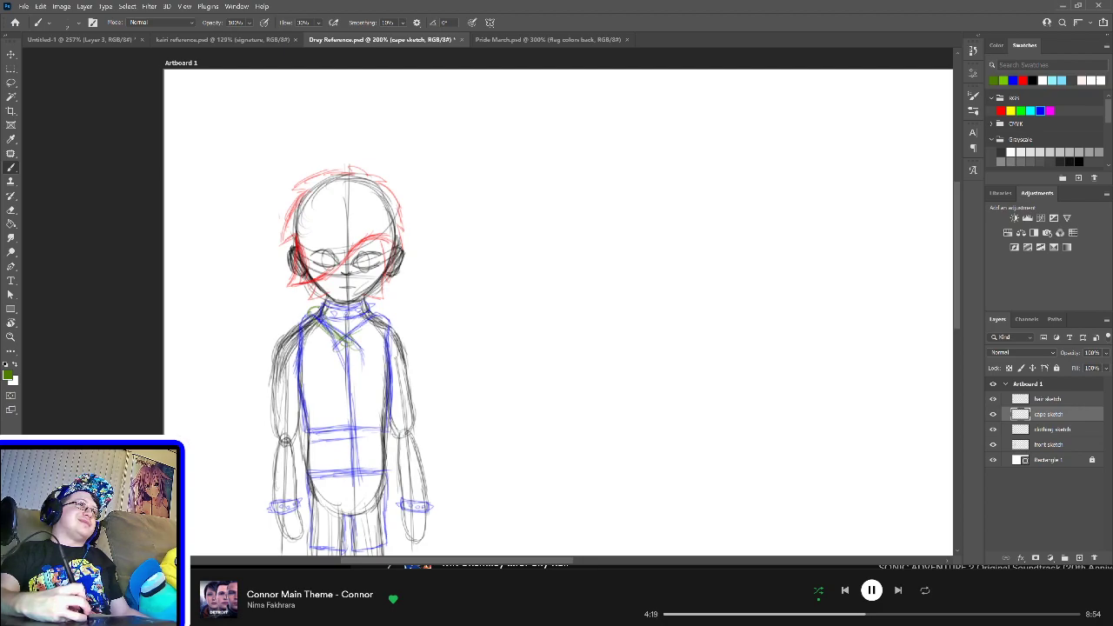
Step: Draw the cape's left edge from the shoulder down the left leg to its hem
left_click_drag(373, 315, 382, 309)
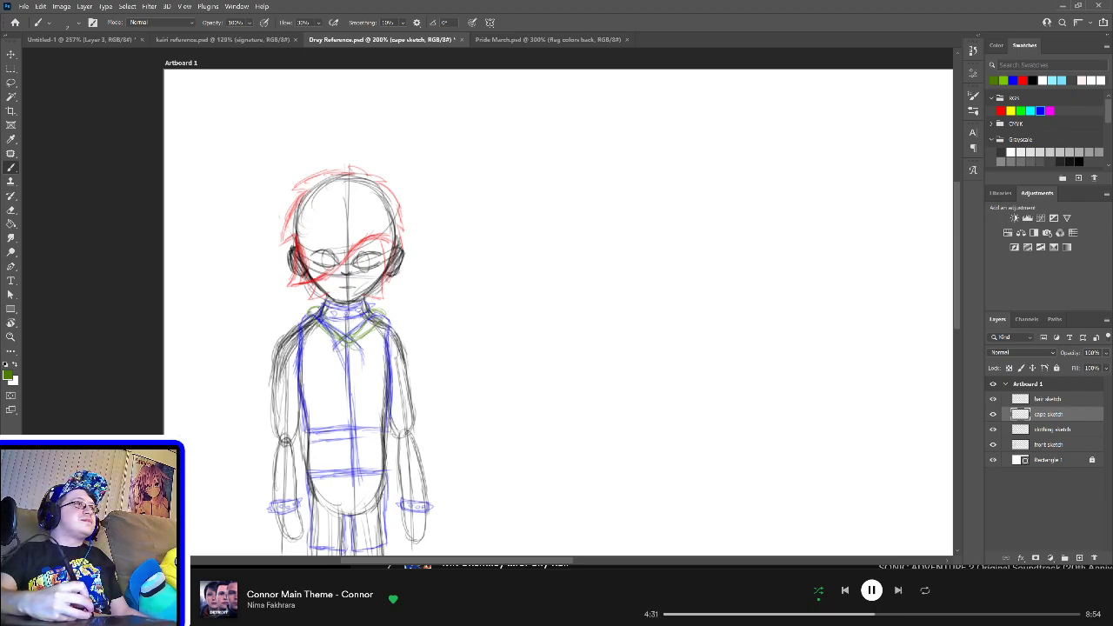
mouse_move(345, 369)
left_mouse_down()
mouse_move(395, 284)
mouse_move(399, 222)
left_mouse_up()
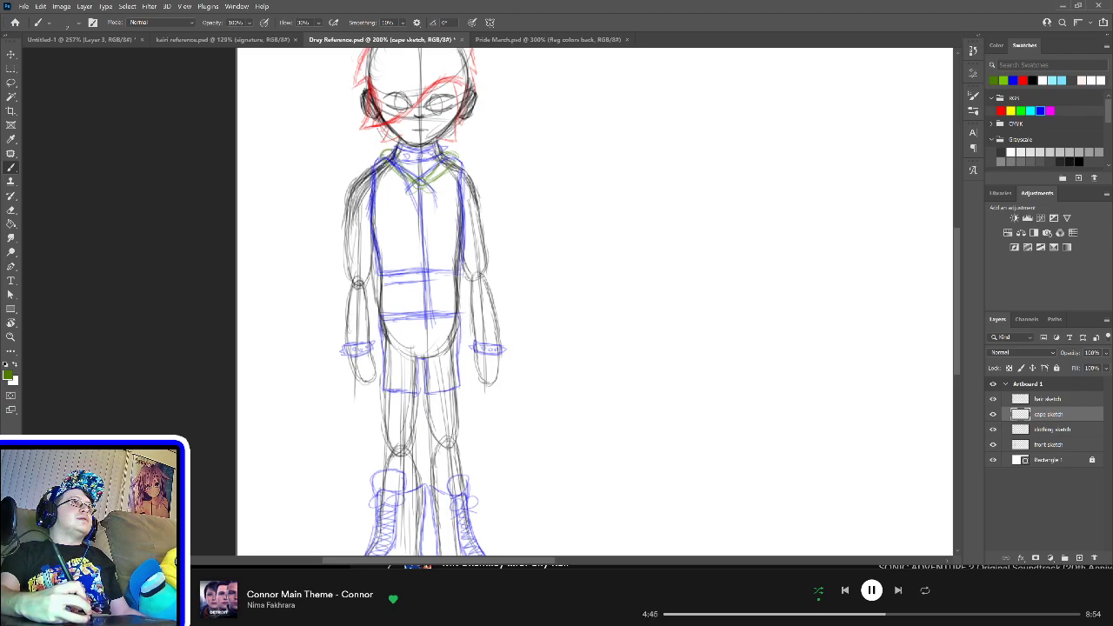
left_click_drag(381, 174, 381, 250)
left_click_drag(376, 261, 376, 295)
left_click_drag(384, 236, 375, 356)
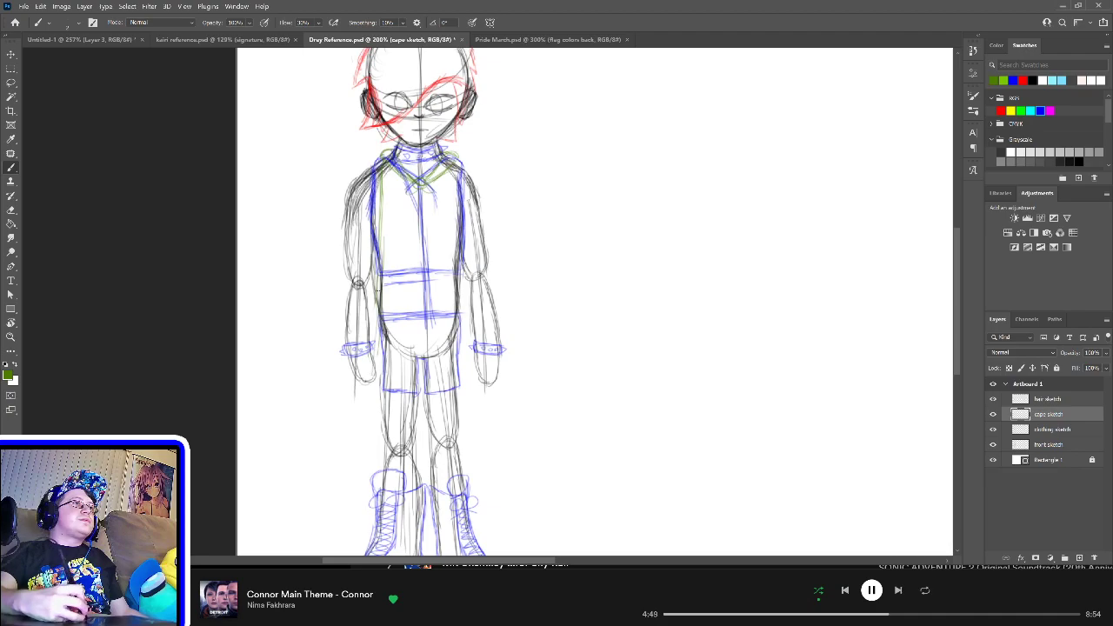
left_click_drag(374, 310, 370, 399)
left_click_drag(377, 334, 373, 431)
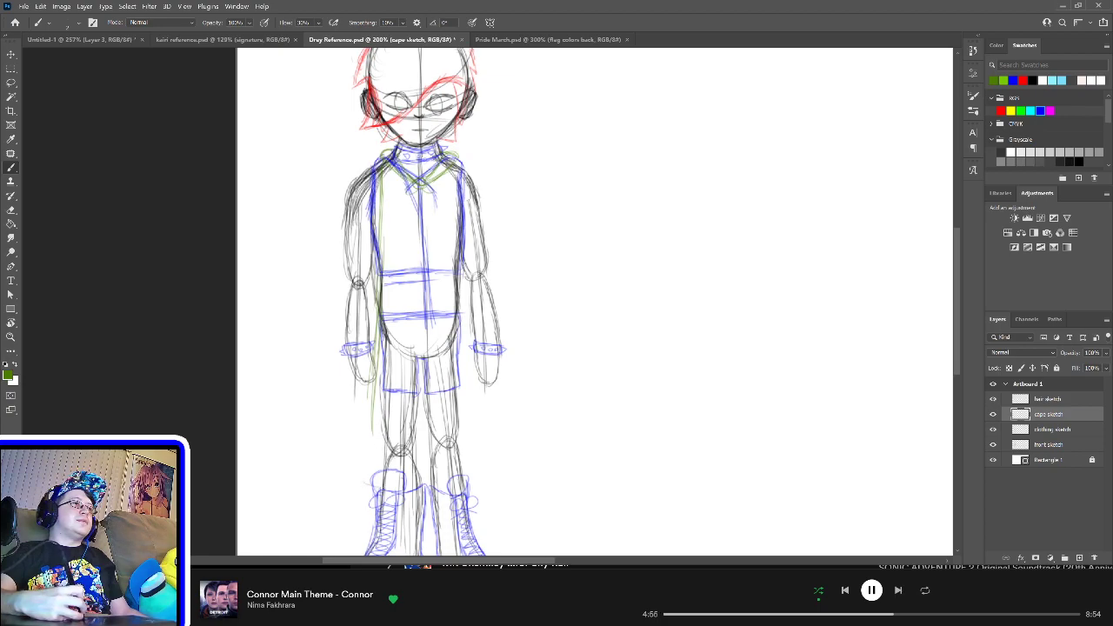
mouse_move(364, 463)
left_mouse_down()
mouse_move(374, 380)
mouse_move(365, 451)
mouse_move(370, 415)
left_mouse_up()
mouse_move(366, 485)
left_mouse_down()
mouse_move(369, 430)
mouse_move(379, 479)
mouse_move(416, 489)
mouse_move(485, 476)
left_mouse_up()
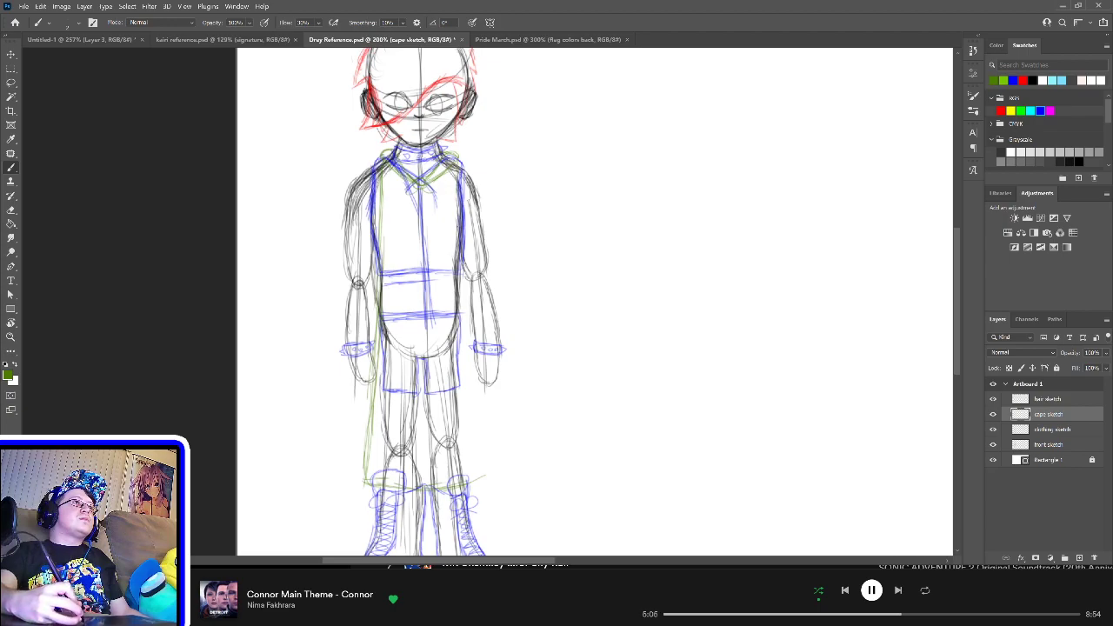
Step: Draw the cape's right edge past the knees and add horizontal lines across the legs
left_click_drag(456, 191, 459, 309)
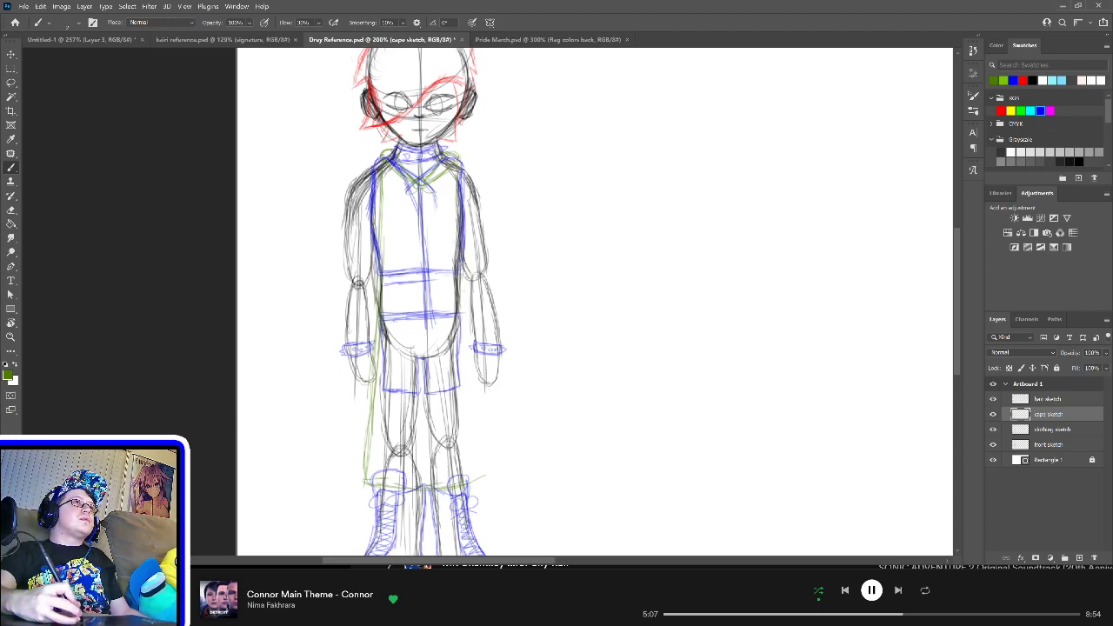
left_click_drag(457, 268, 462, 383)
left_click_drag(458, 323, 464, 414)
left_click_drag(463, 367, 470, 444)
left_click_drag(461, 348, 467, 455)
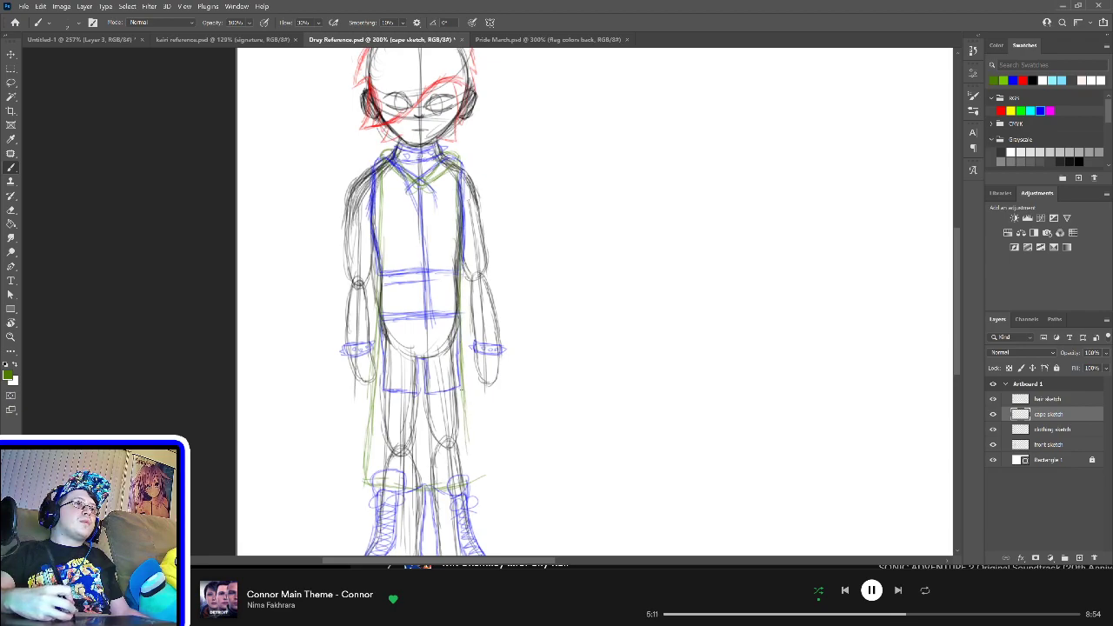
left_click_drag(465, 413, 477, 480)
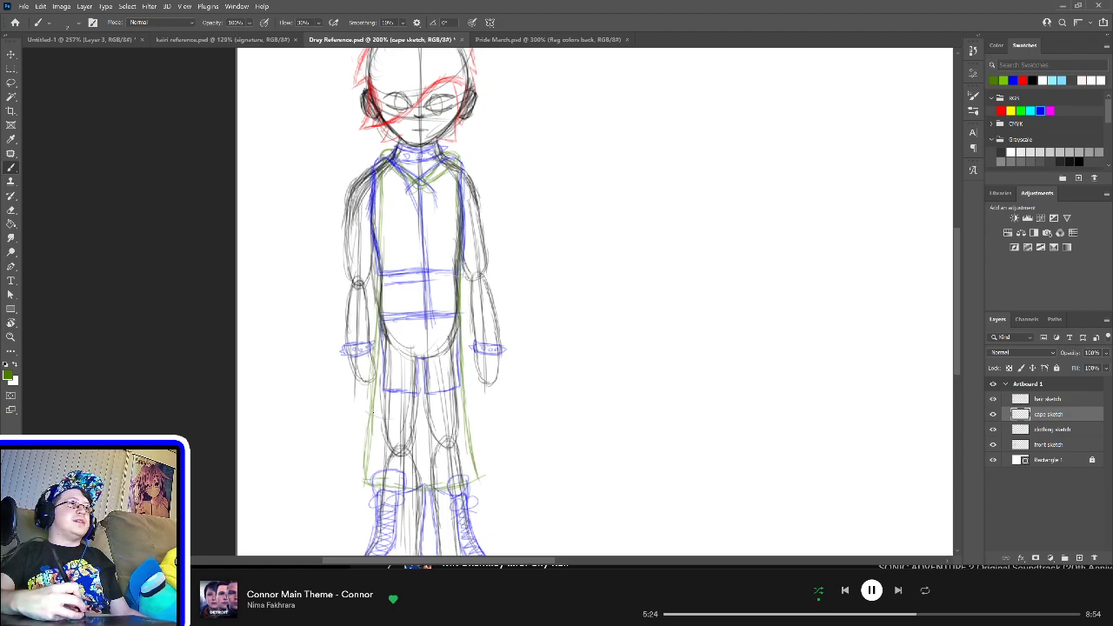
mouse_move(398, 416)
left_mouse_down()
mouse_move(465, 409)
mouse_move(417, 416)
mouse_move(449, 409)
left_mouse_up()
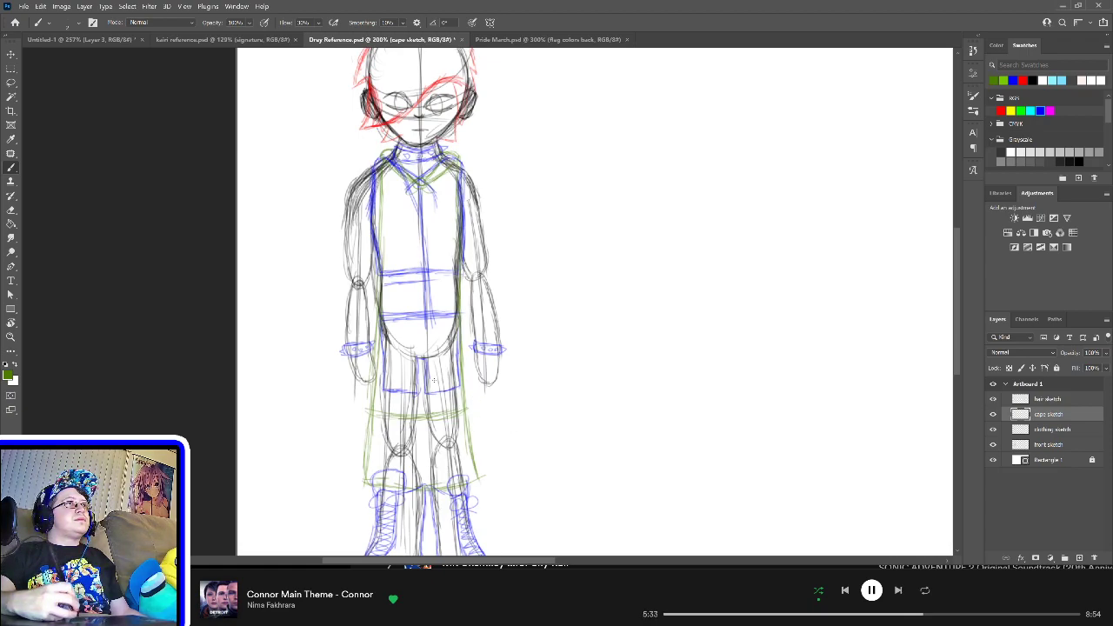
mouse_move(376, 391)
left_mouse_down()
mouse_move(475, 387)
mouse_move(370, 393)
mouse_move(461, 394)
left_mouse_up()
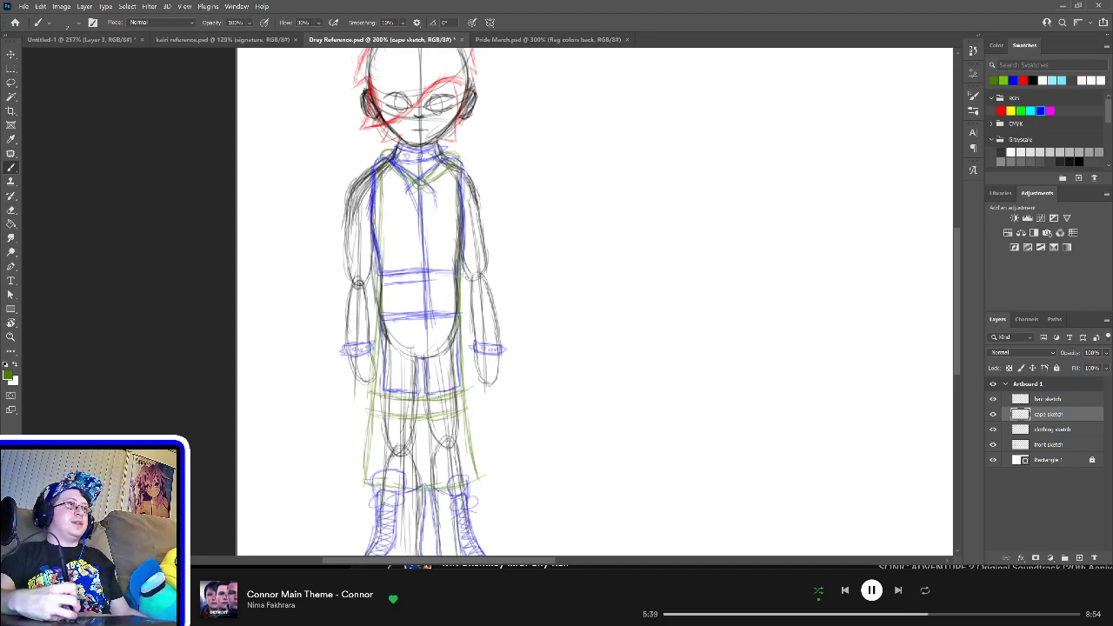
Step: Erase the old green leg lines and the lower waistband stroke
key("w")
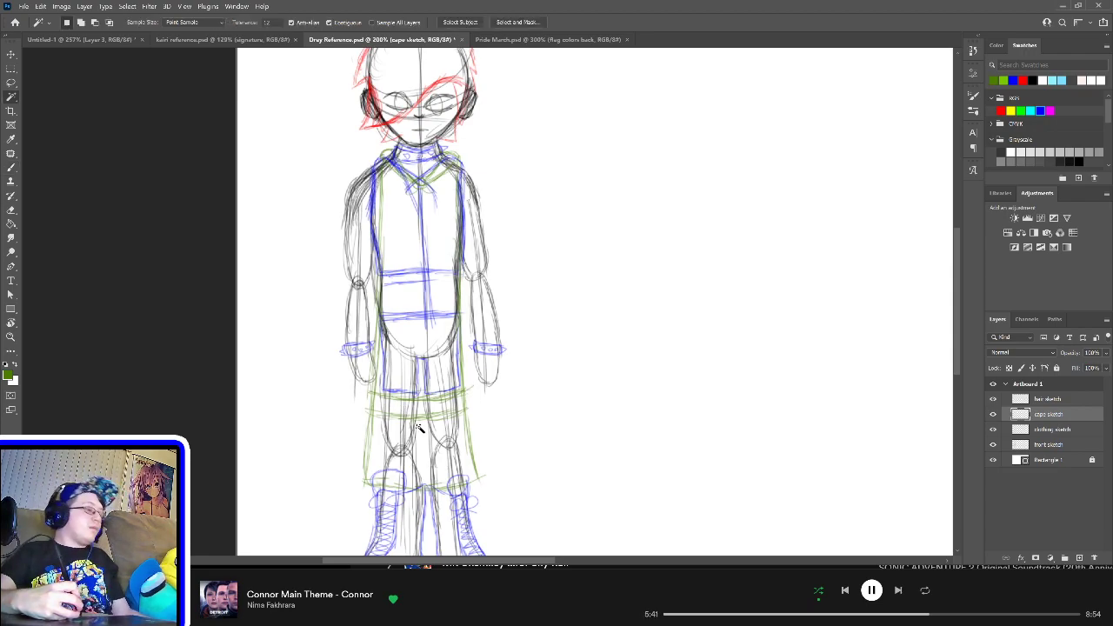
key("e")
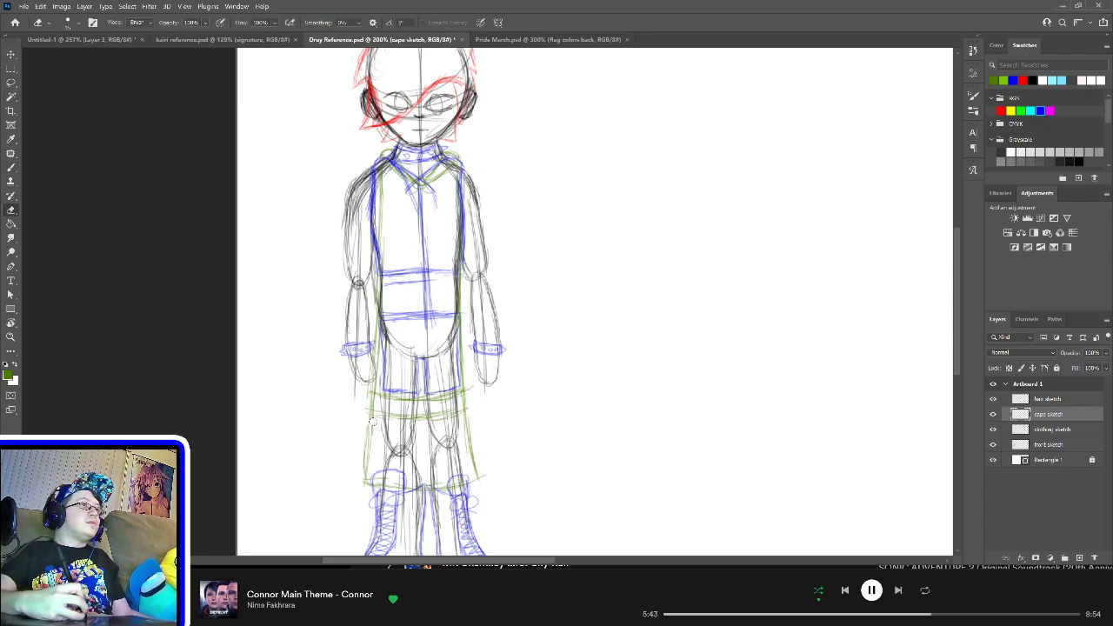
left_click_drag(368, 420, 375, 487)
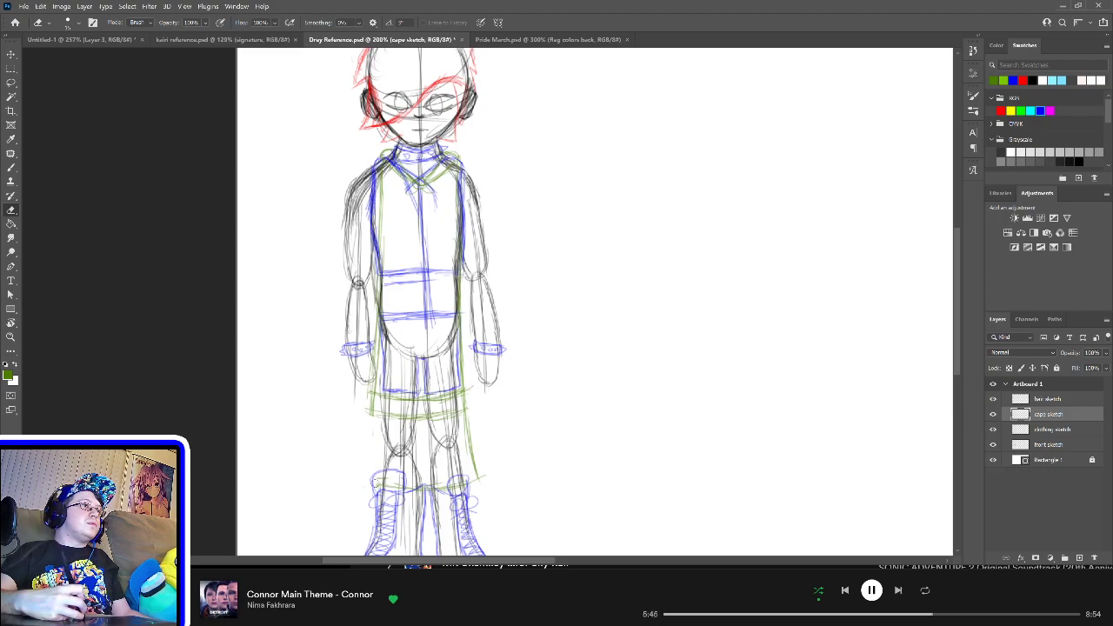
mouse_move(465, 419)
left_mouse_down()
mouse_move(483, 489)
mouse_move(368, 480)
mouse_move(421, 493)
left_mouse_up()
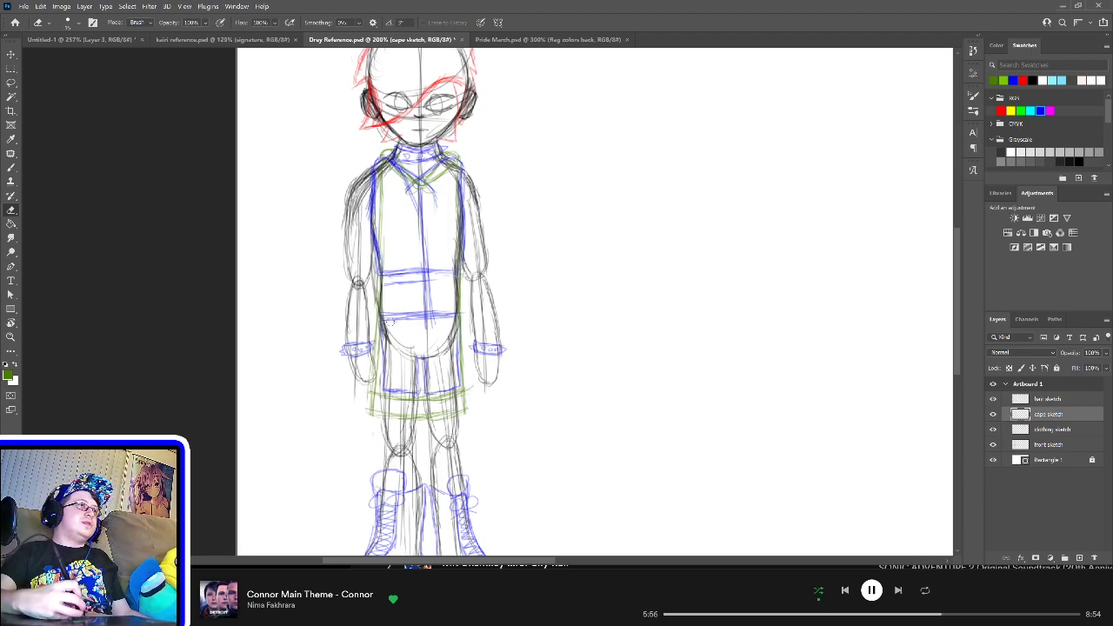
mouse_move(369, 399)
left_mouse_down()
mouse_move(383, 414)
mouse_move(466, 414)
left_mouse_up()
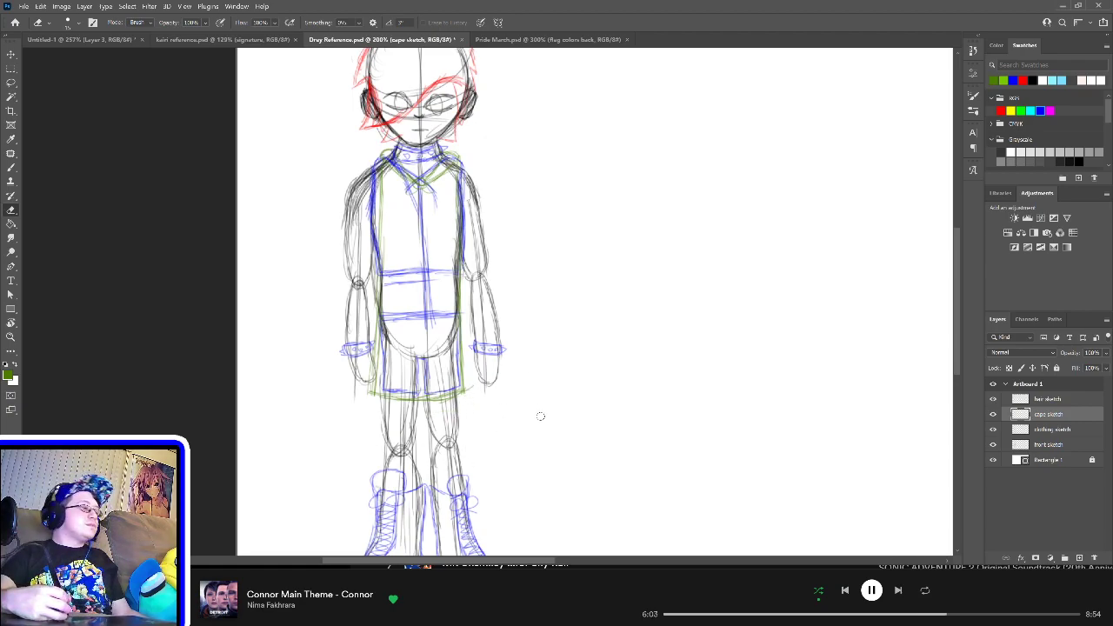
Step: Redraw the cape's lower-left hem and right edge in green, lightening the right side
key("b")
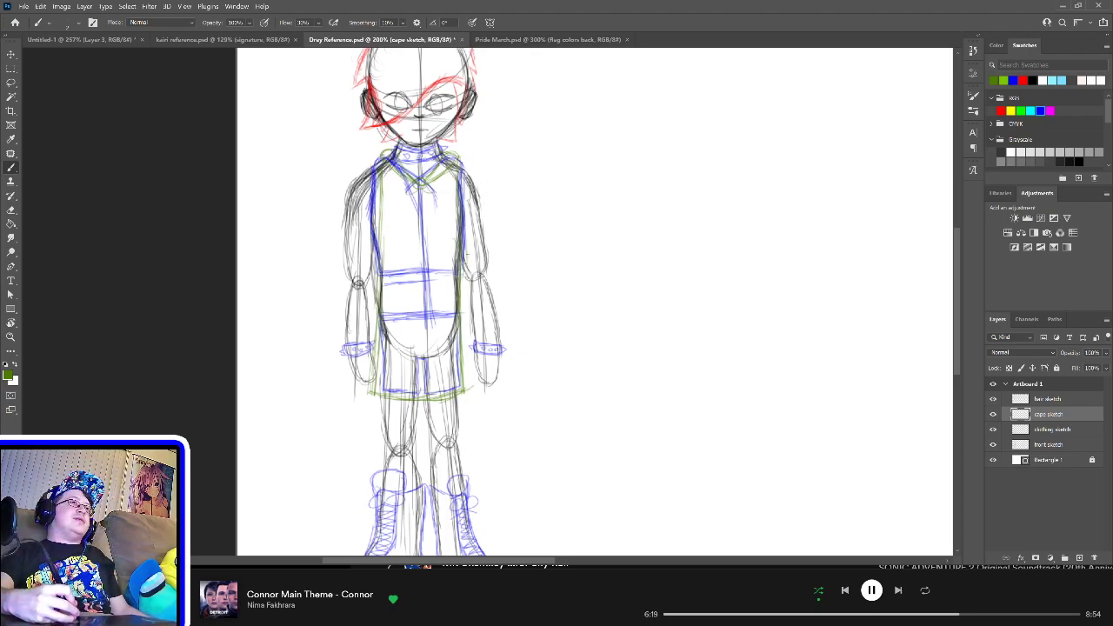
left_click_drag(468, 277, 471, 393)
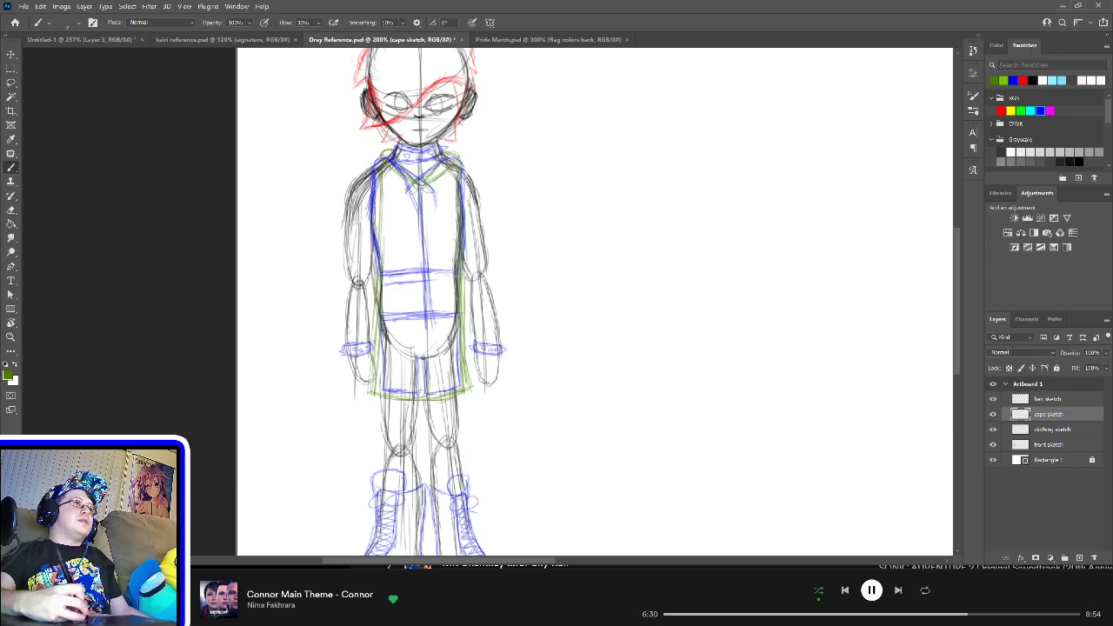
left_click_drag(352, 381, 383, 397)
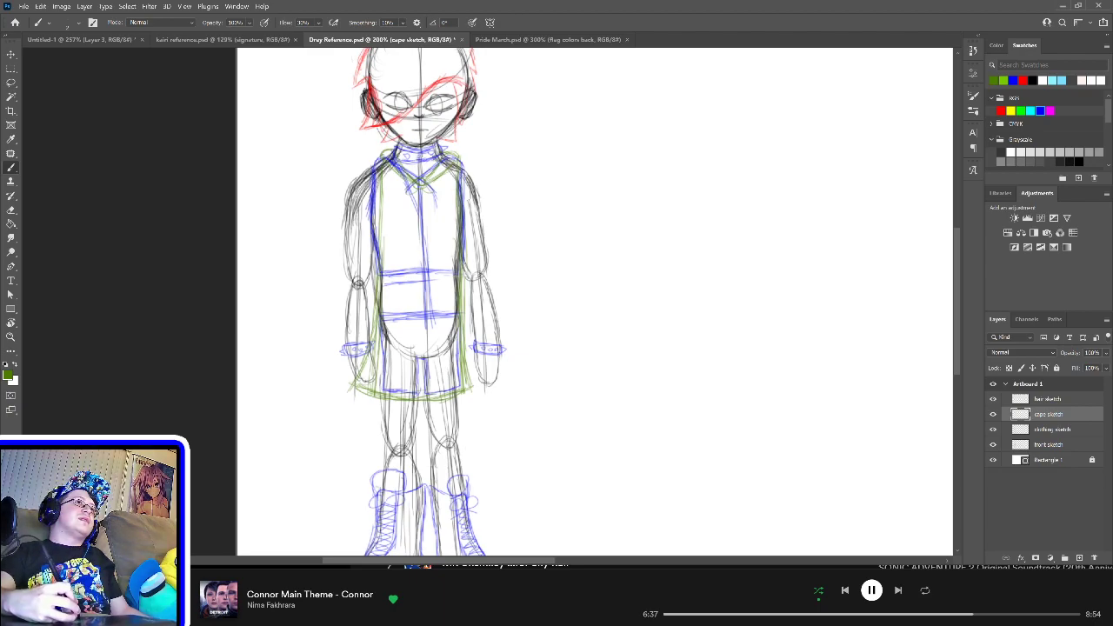
left_click_drag(463, 268, 484, 372)
mouse_move(470, 332)
left_mouse_down()
mouse_move(485, 383)
mouse_move(457, 388)
left_mouse_up()
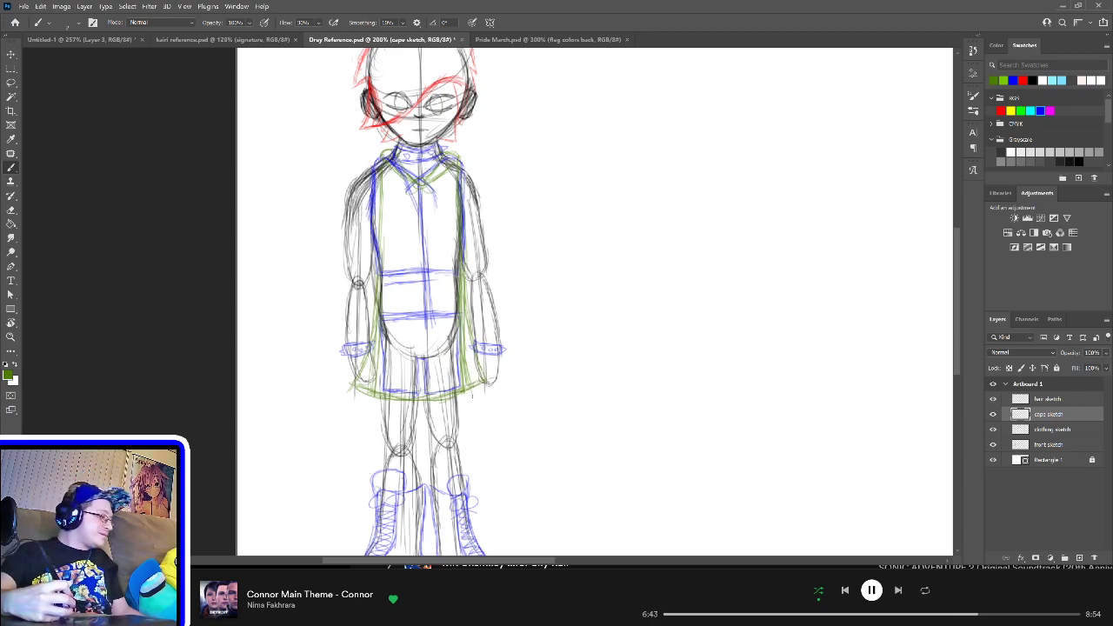
key("e")
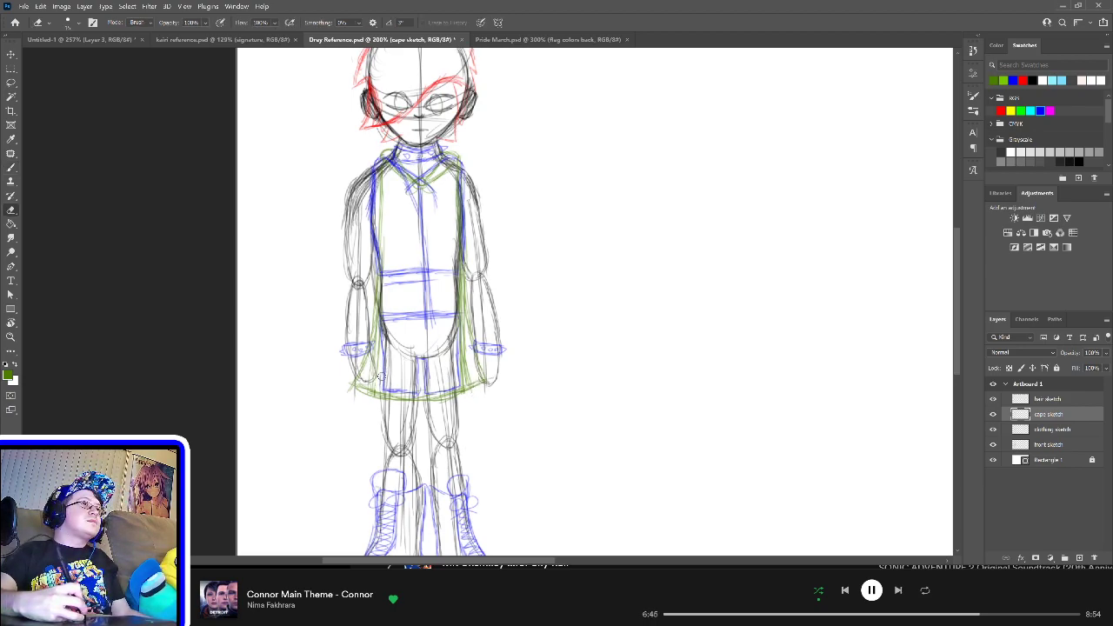
mouse_move(462, 372)
left_mouse_down()
mouse_move(466, 381)
mouse_move(457, 313)
mouse_move(461, 352)
left_mouse_up()
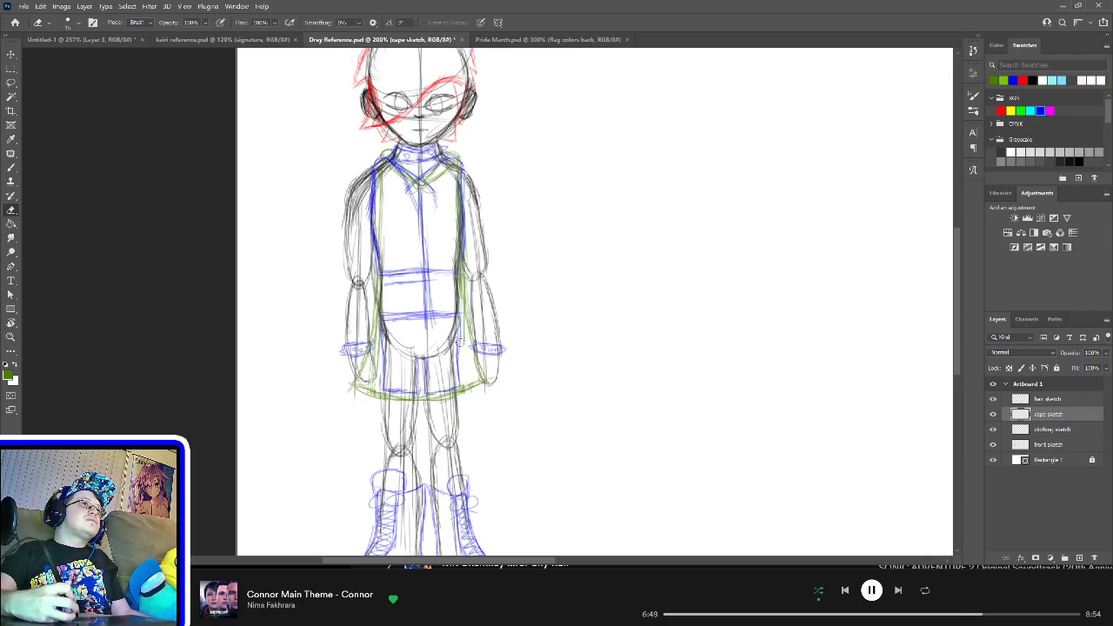
key("b")
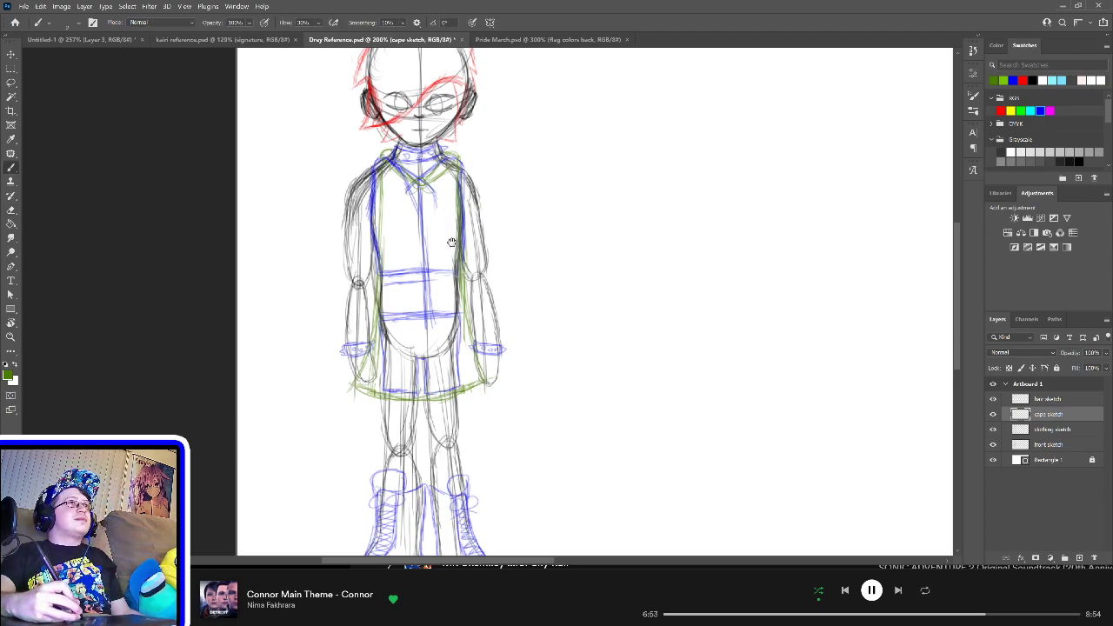
left_click_drag(450, 240, 474, 249)
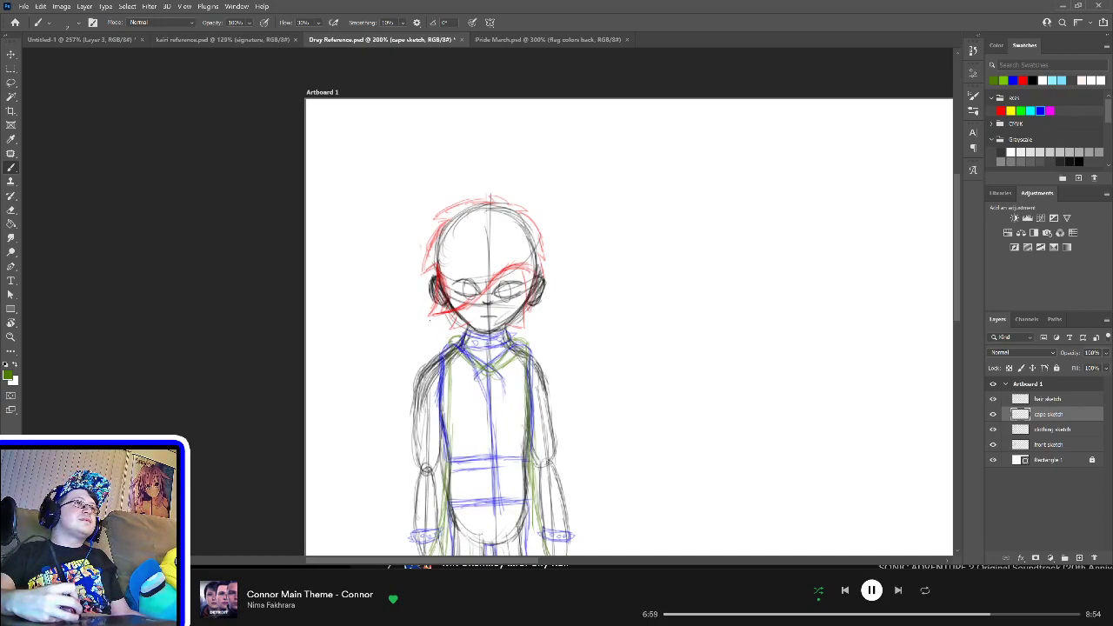
Step: Draw the hood's left, right and top edges around the head in green
mouse_move(429, 321)
left_mouse_down()
mouse_move(459, 340)
mouse_move(404, 284)
left_mouse_up()
left_click_drag(430, 318, 408, 286)
left_click_drag(412, 305, 415, 271)
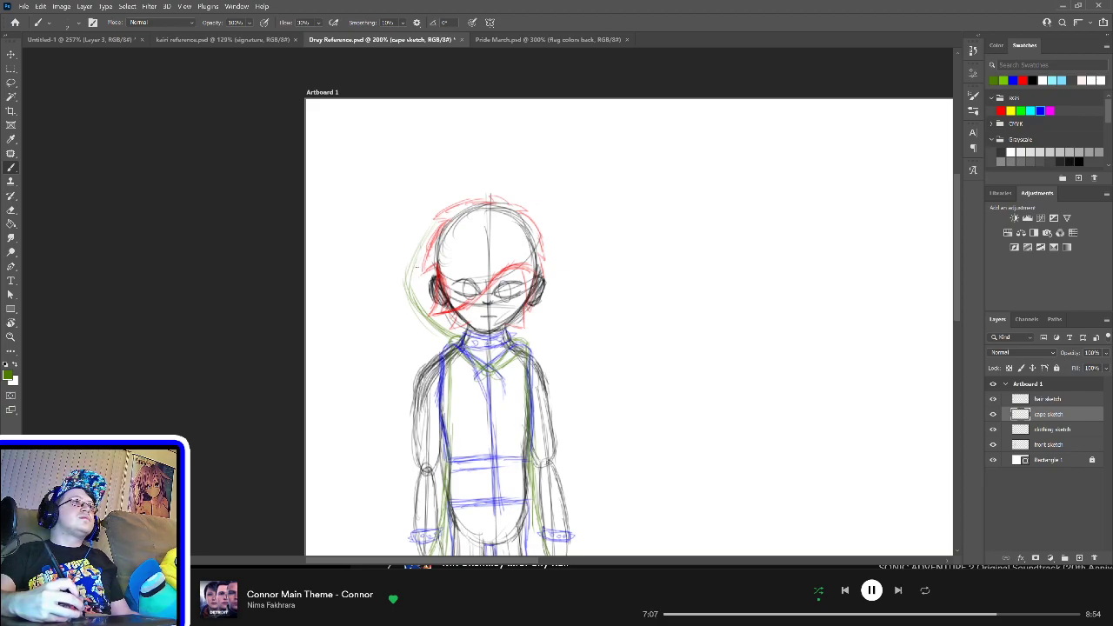
left_click_drag(408, 273, 451, 218)
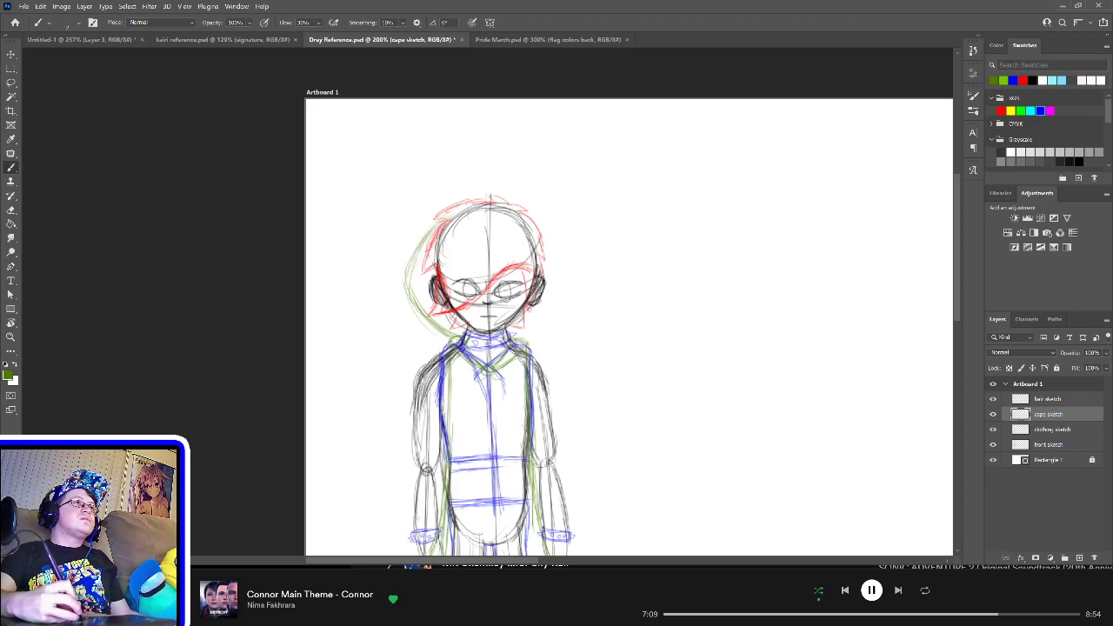
mouse_move(557, 281)
left_mouse_down()
mouse_move(513, 338)
mouse_move(564, 278)
mouse_move(542, 311)
left_mouse_up()
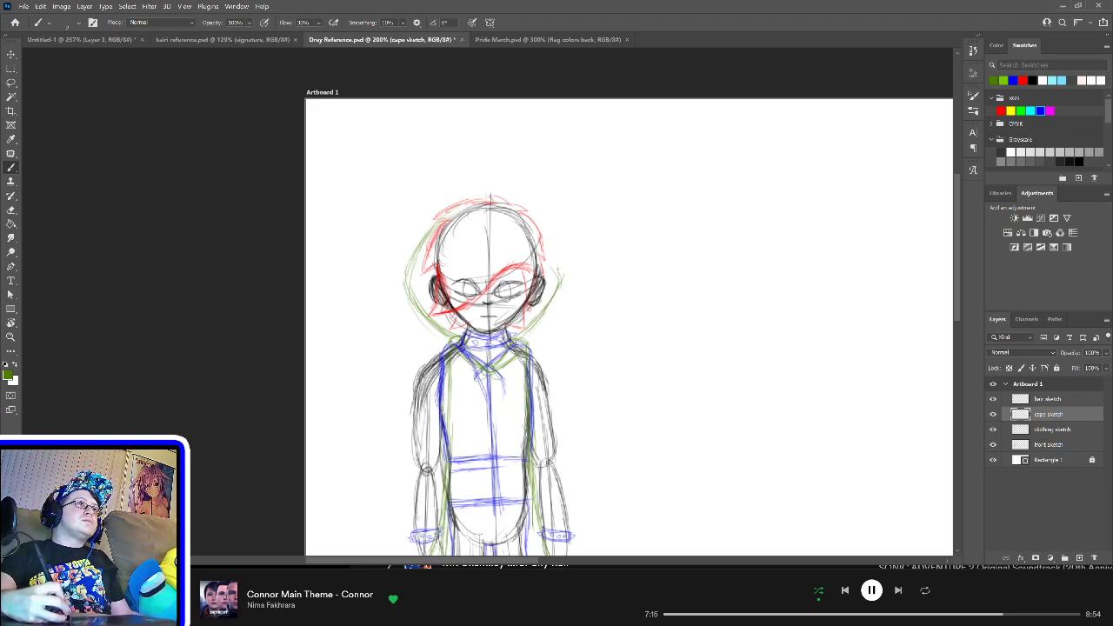
mouse_move(494, 213)
left_mouse_down()
mouse_move(526, 231)
mouse_move(564, 280)
left_mouse_up()
mouse_move(428, 235)
left_mouse_down()
mouse_move(478, 207)
mouse_move(456, 214)
mouse_move(510, 213)
mouse_move(530, 242)
left_mouse_up()
mouse_move(430, 233)
left_mouse_down()
mouse_move(480, 203)
mouse_move(509, 210)
mouse_move(540, 242)
left_mouse_up()
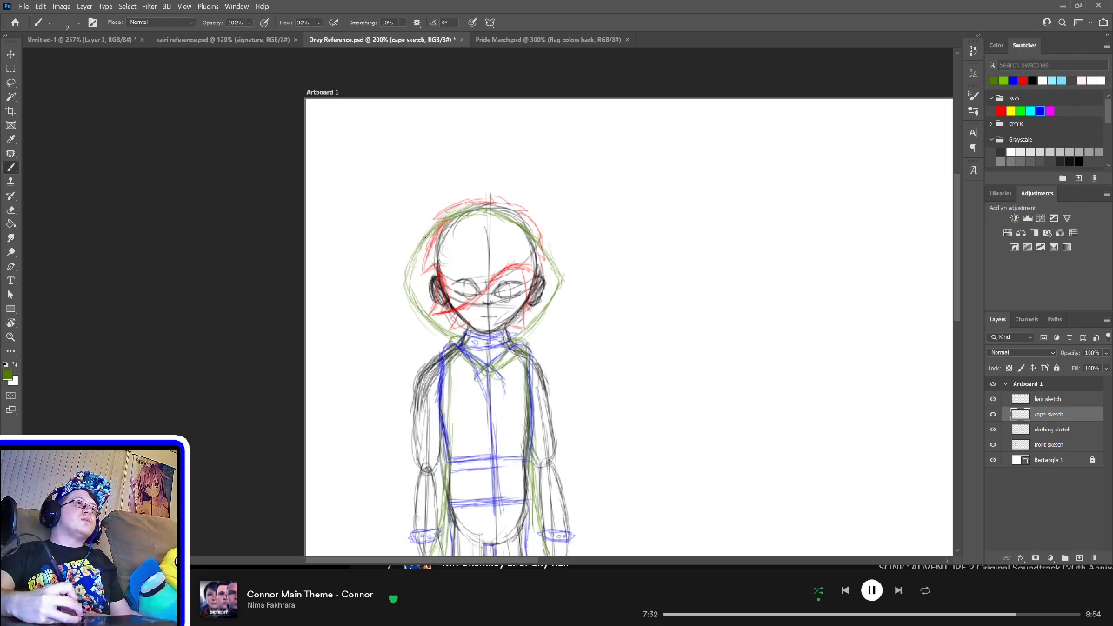
Step: Refine the head outline from its top-left over the crown to the right side
mouse_move(430, 234)
left_mouse_down()
mouse_move(472, 199)
mouse_move(498, 197)
mouse_move(479, 201)
left_mouse_up()
mouse_move(468, 204)
left_mouse_down()
mouse_move(517, 200)
mouse_move(508, 196)
left_mouse_up()
left_click_drag(512, 212, 537, 233)
left_click_drag(543, 239, 555, 268)
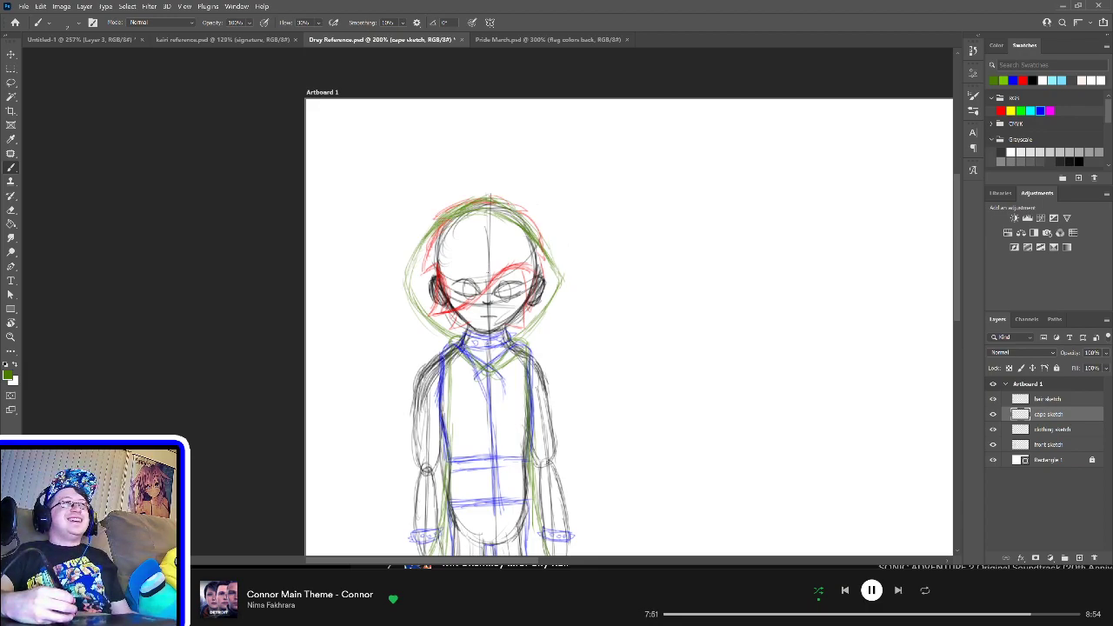
Step: Erase the crossing hair lines at the head's top-left and return to the Brush
key("e")
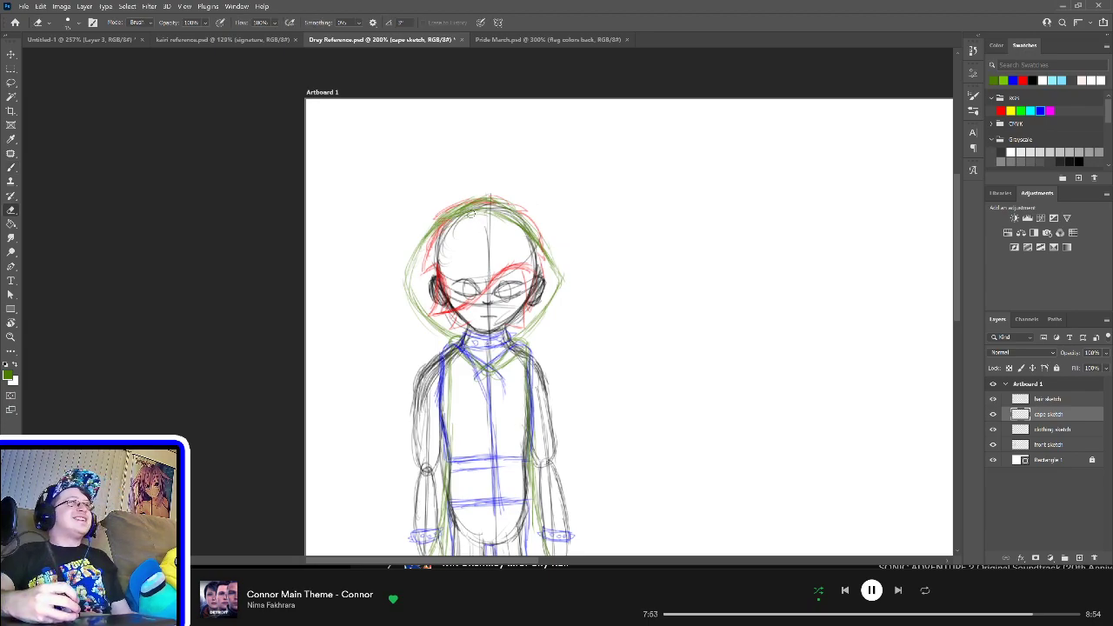
mouse_move(474, 211)
left_mouse_down()
mouse_move(445, 225)
mouse_move(484, 214)
mouse_move(473, 214)
mouse_move(519, 223)
left_mouse_up()
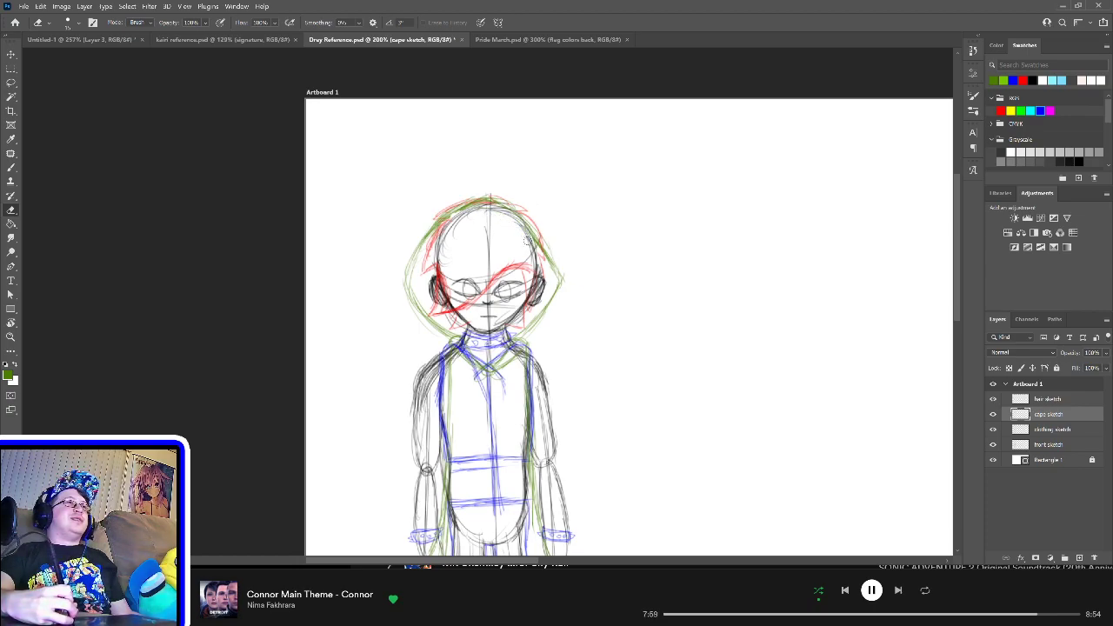
key("b")
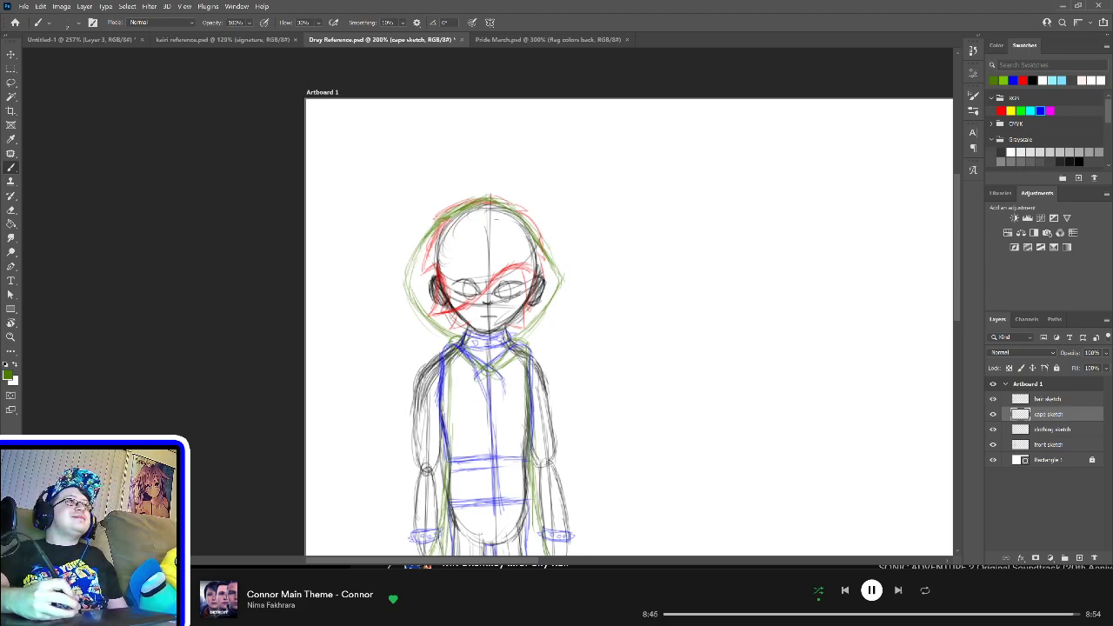
Step: Draw a light green stroke across the figure's face
scroll(534, 291, "down", 3)
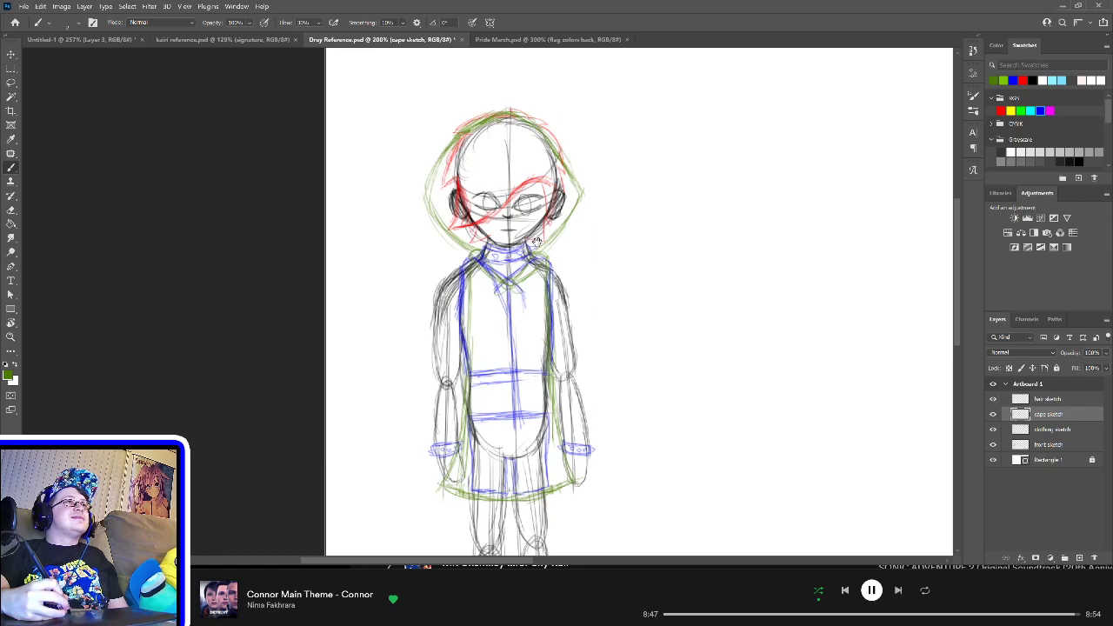
scroll(538, 242, "up", 3)
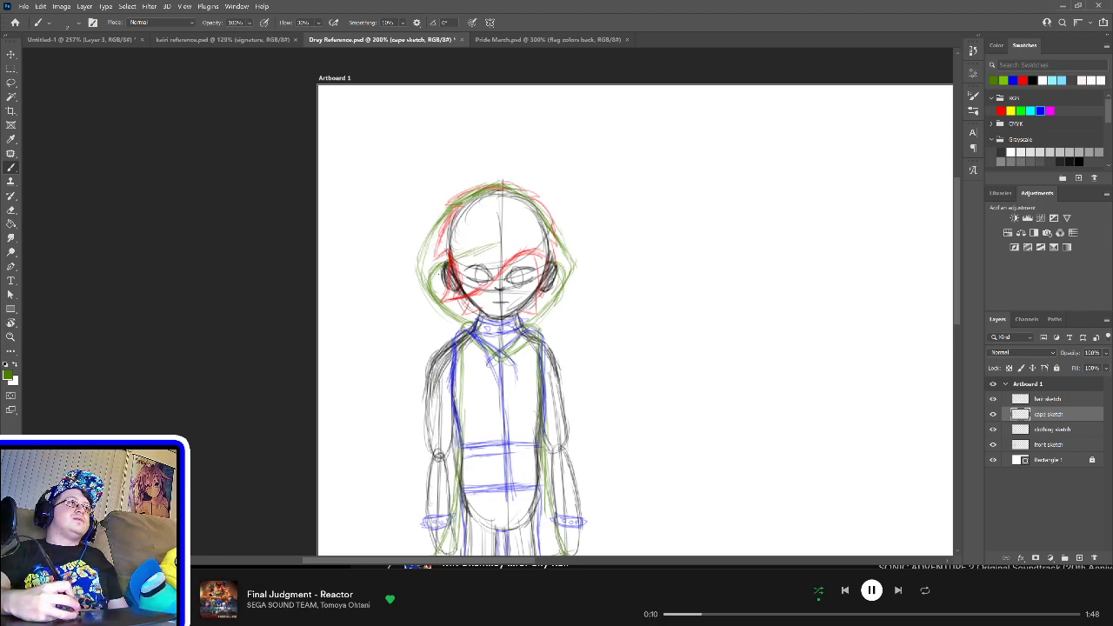
mouse_move(458, 259)
left_mouse_down()
mouse_move(503, 249)
mouse_move(544, 261)
left_mouse_up()
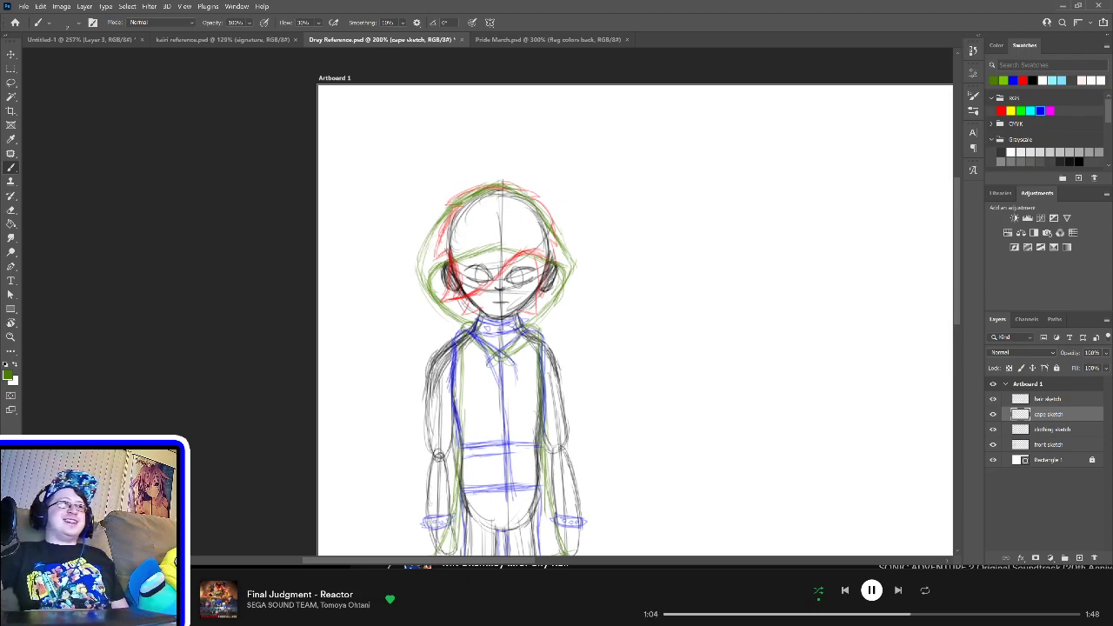
Step: Fit the whole artboard in view and select the clothing sketch layer
scroll(527, 295, "down", 3)
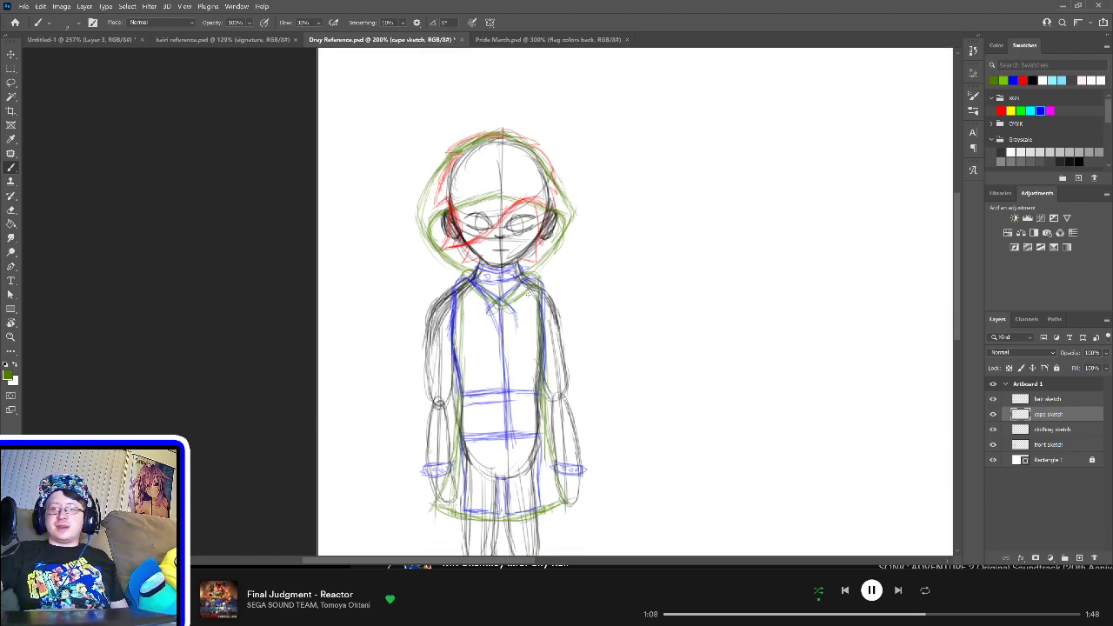
scroll(527, 295, "down", 10)
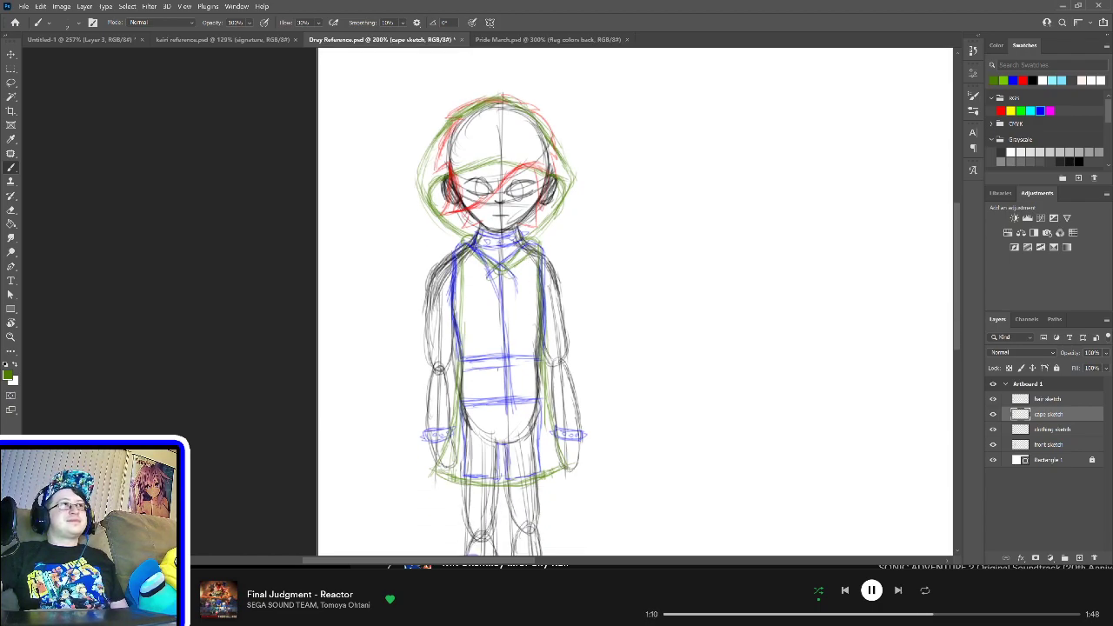
scroll(527, 294, "up", 7)
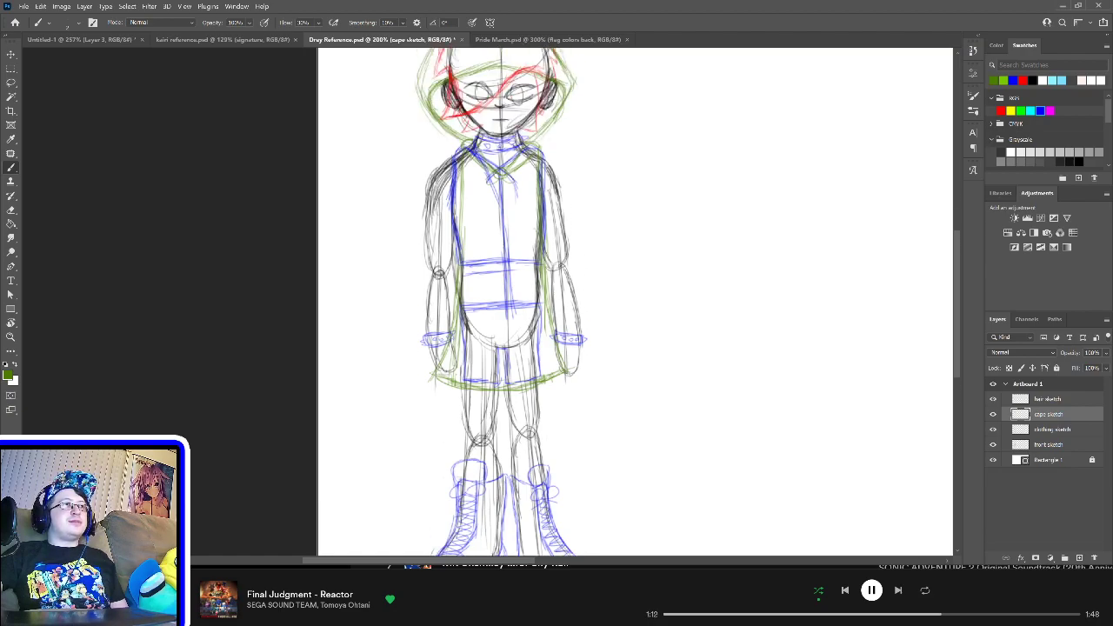
scroll(635, 301, "down", 2)
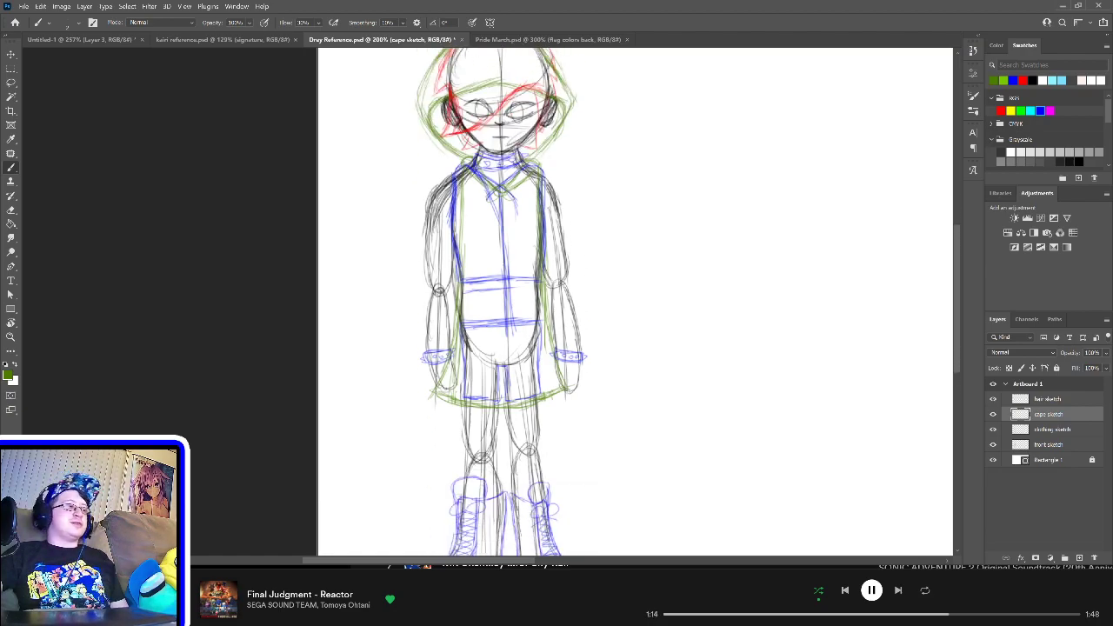
key("ctrl+0")
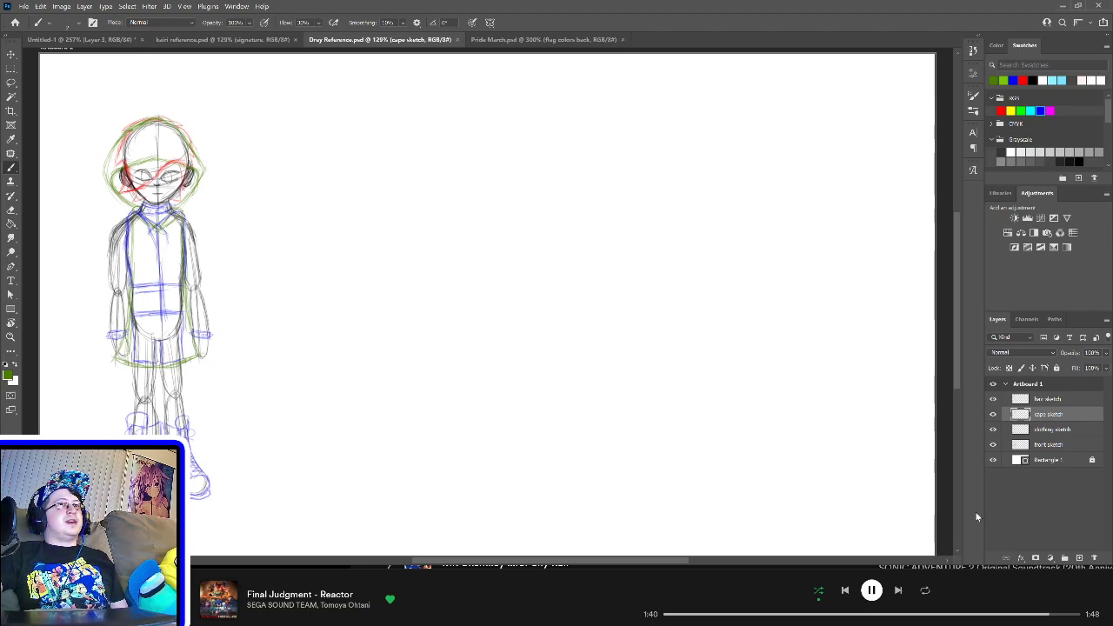
left_click(1069, 430)
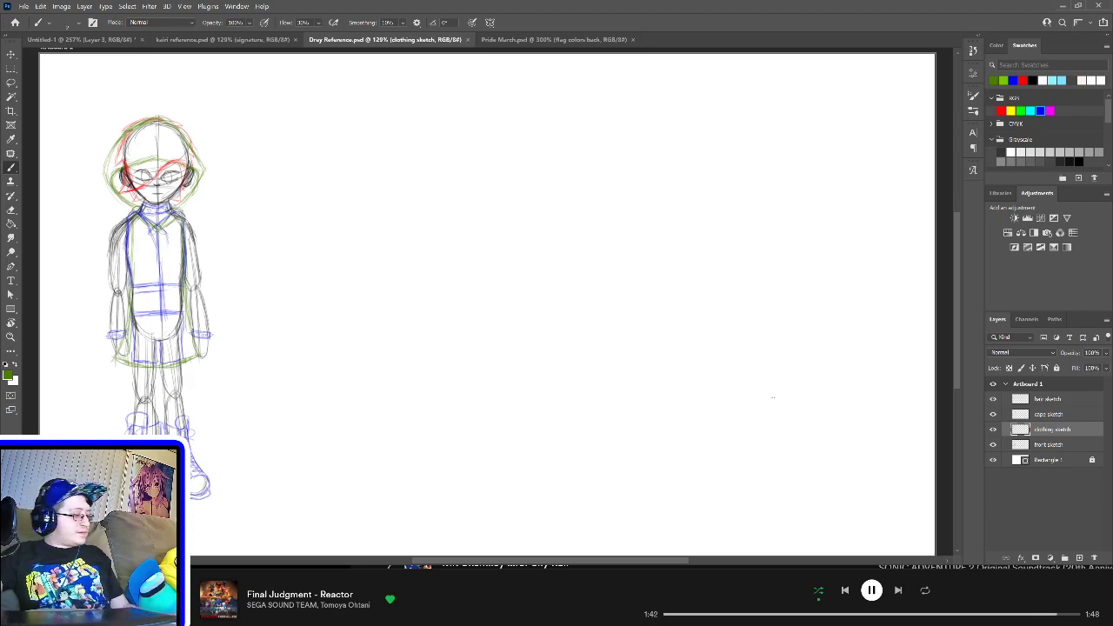
Step: Zoom to 200%, switch to blue, and sketch horizontal lines across the torso
key("ctrl+plus")
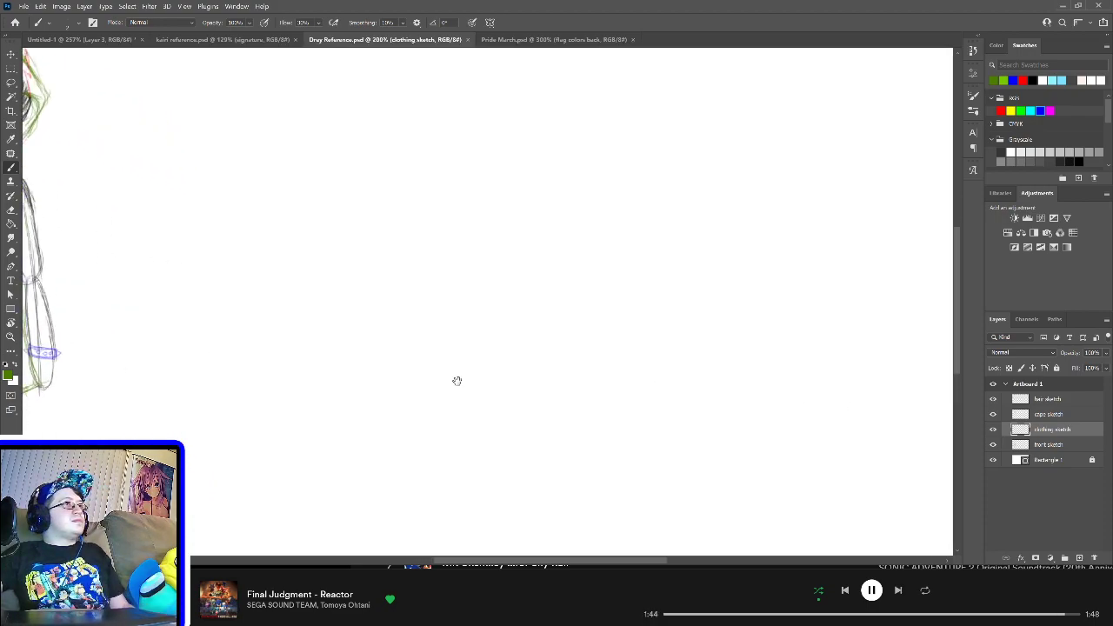
mouse_move(455, 378)
left_mouse_down()
mouse_move(588, 380)
mouse_move(530, 367)
mouse_move(845, 334)
mouse_move(809, 325)
left_mouse_up()
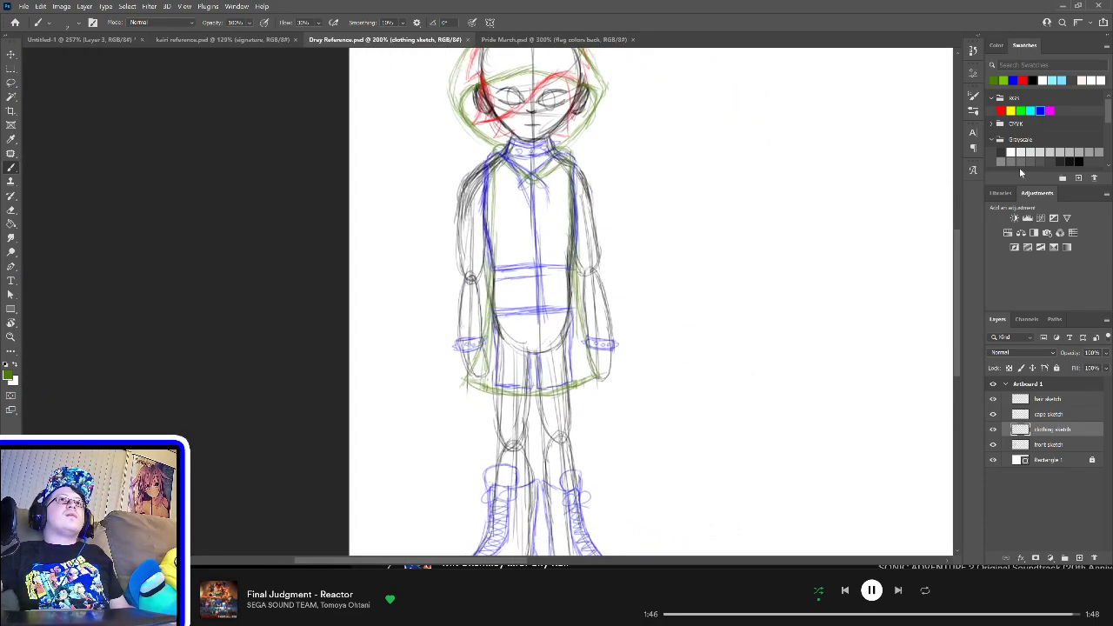
left_click(1042, 109)
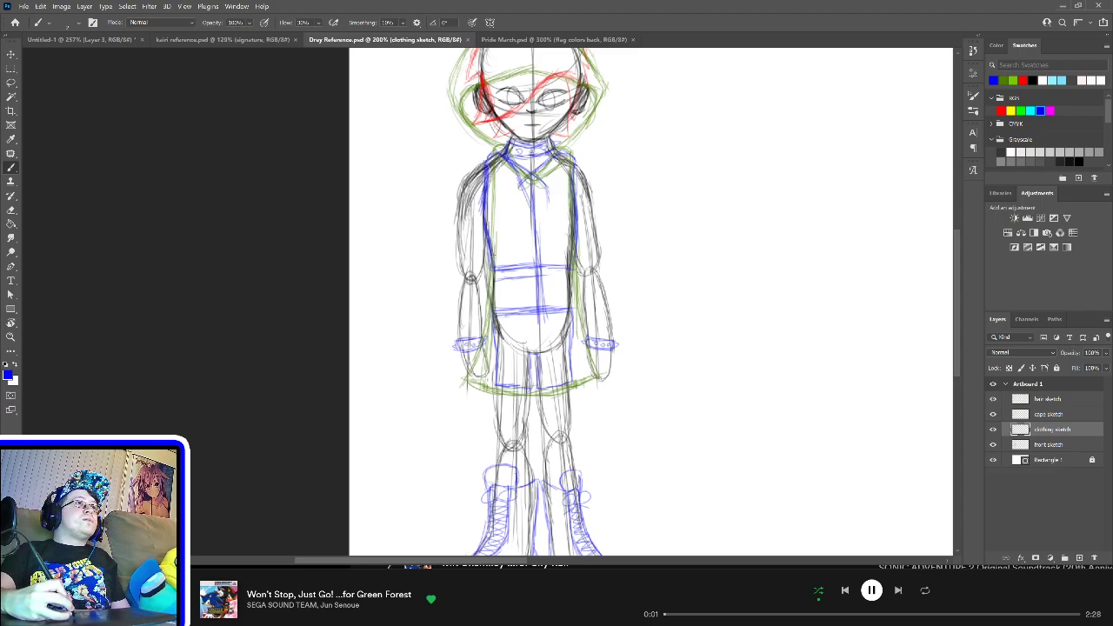
left_click_drag(492, 255, 567, 253)
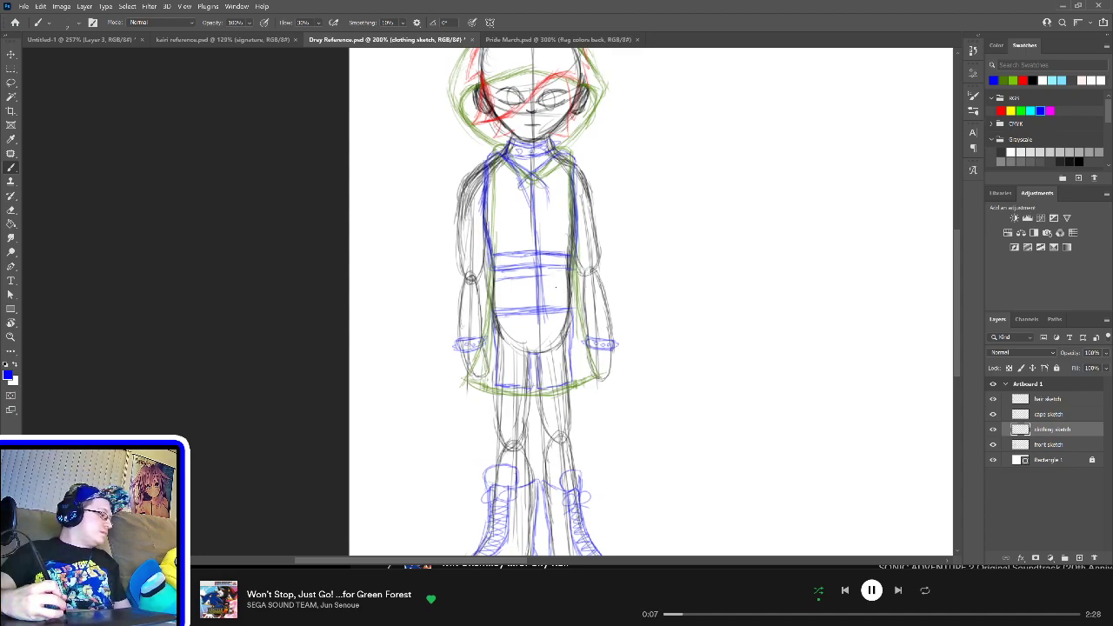
Step: Erase the extra blue torso lines and redraw the waist and lower-torso lines
key("e")
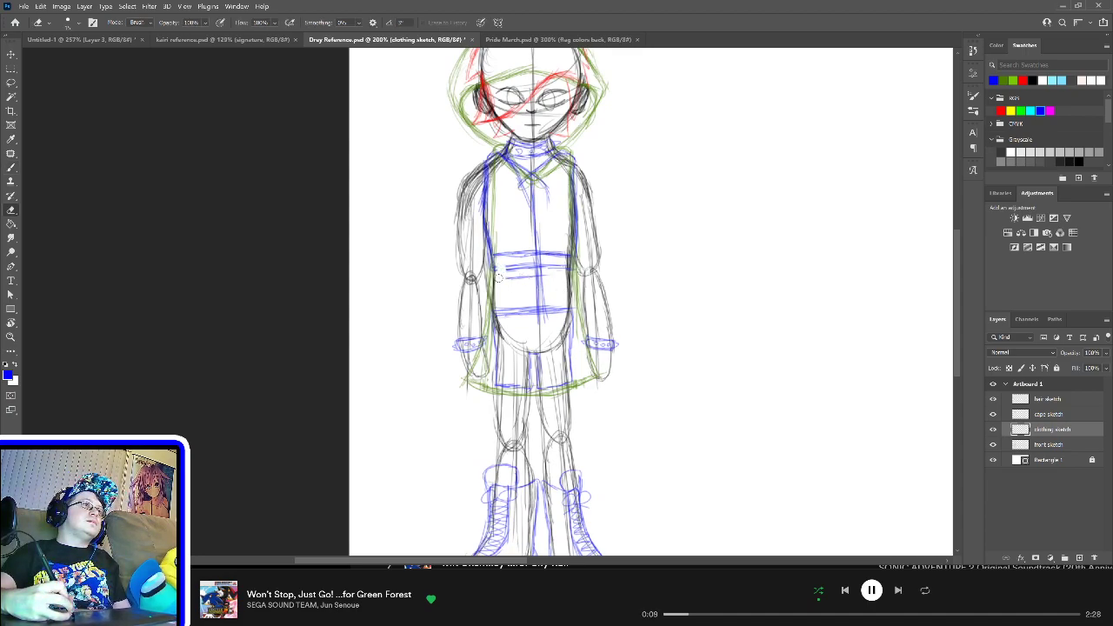
left_click_drag(498, 277, 559, 265)
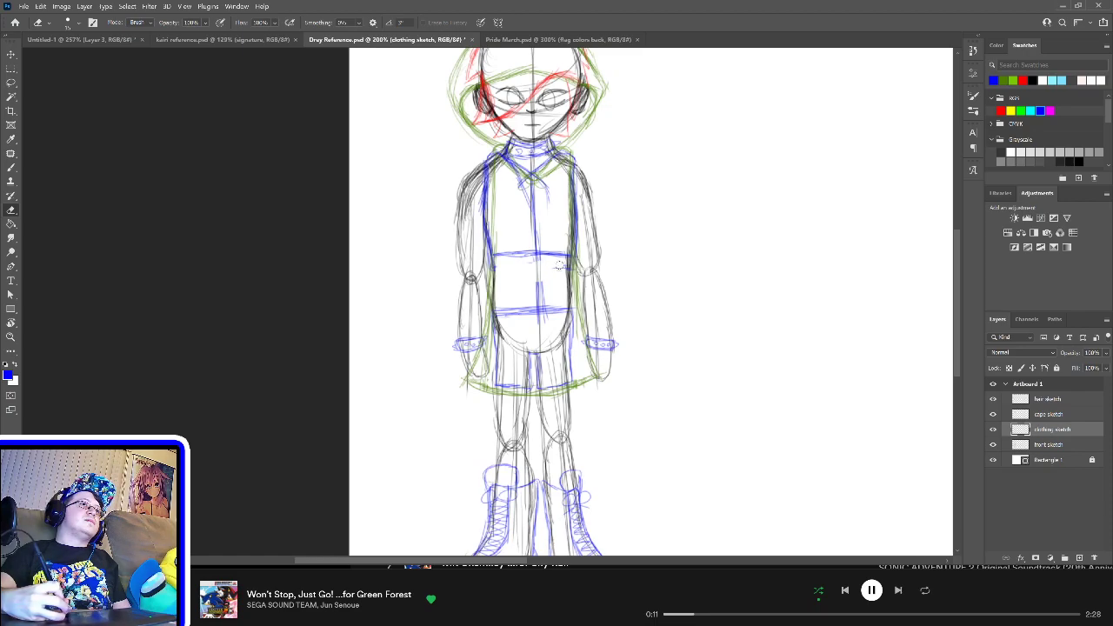
key("b")
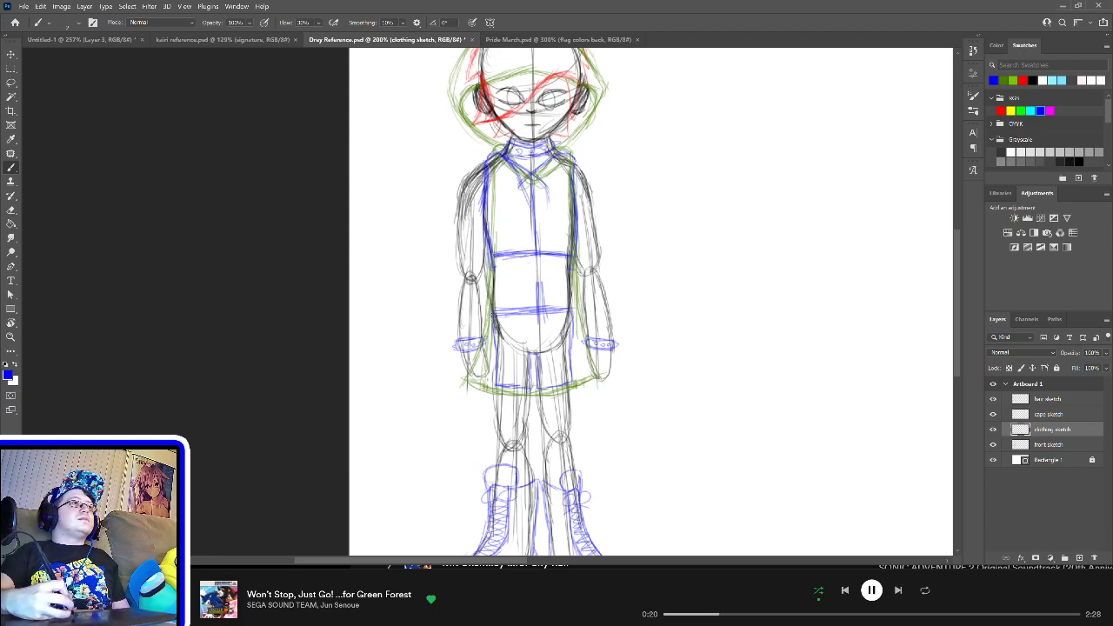
left_click_drag(492, 306, 543, 312)
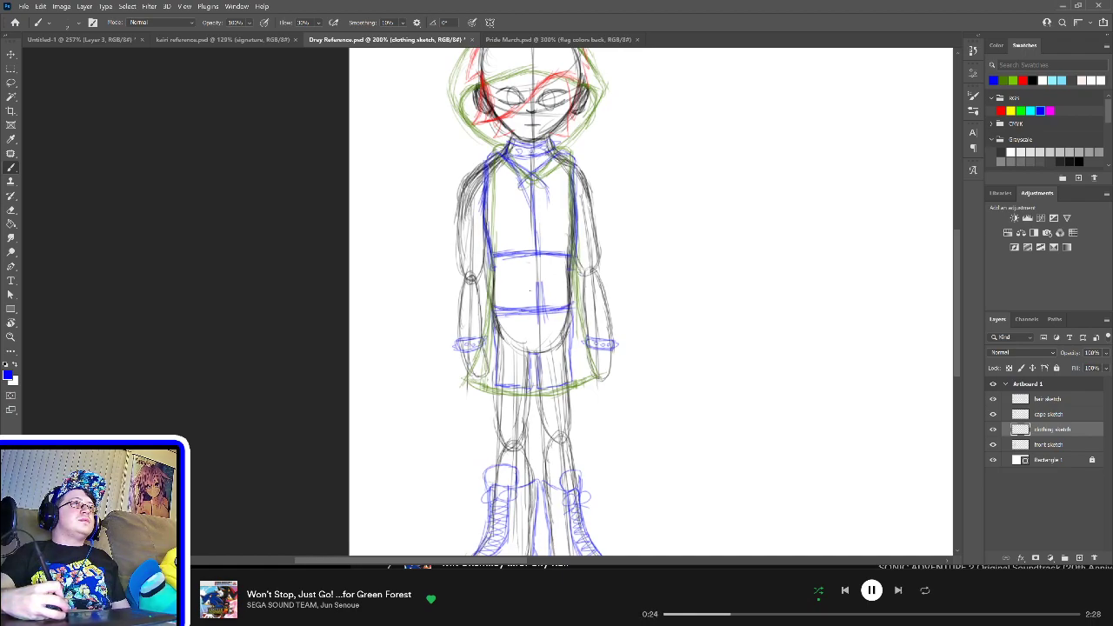
left_click_drag(494, 257, 536, 257)
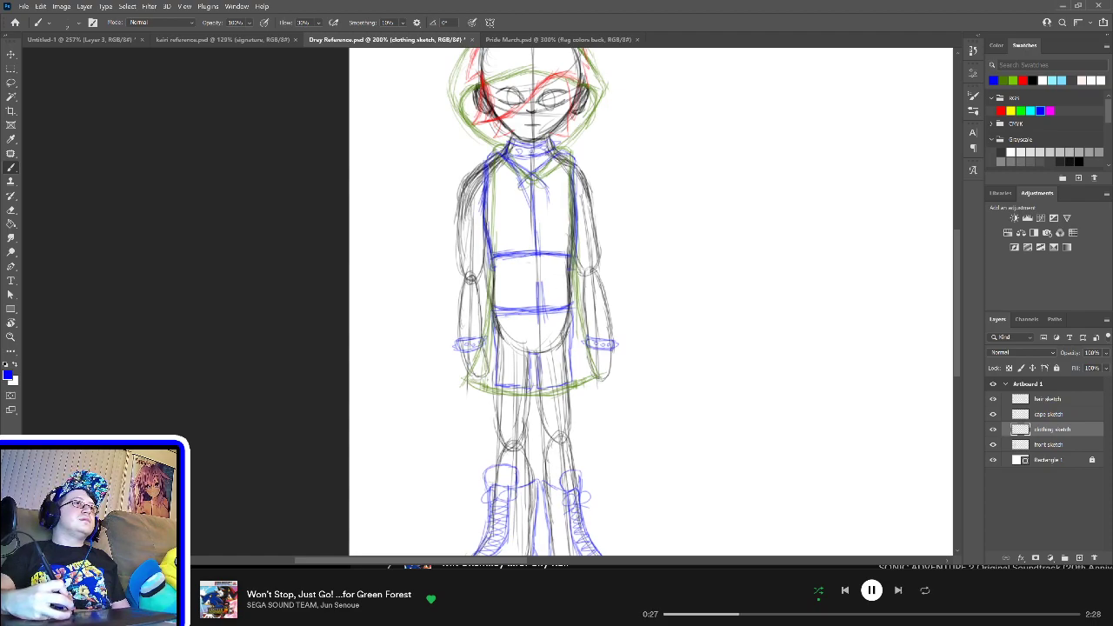
left_click_drag(492, 318, 492, 333)
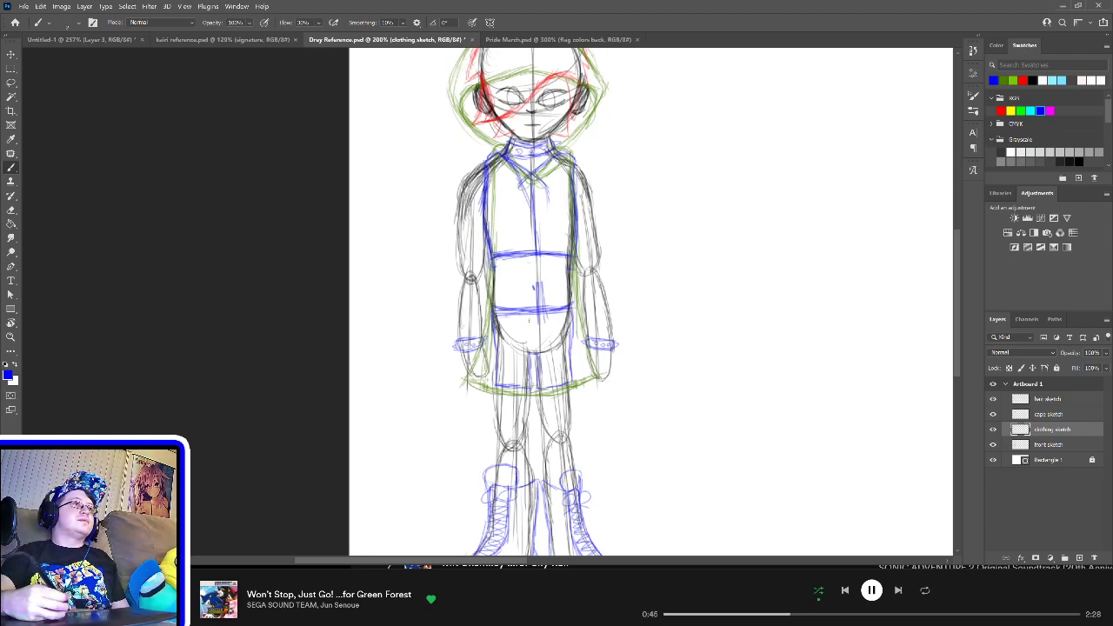
left_click_drag(500, 251, 518, 325)
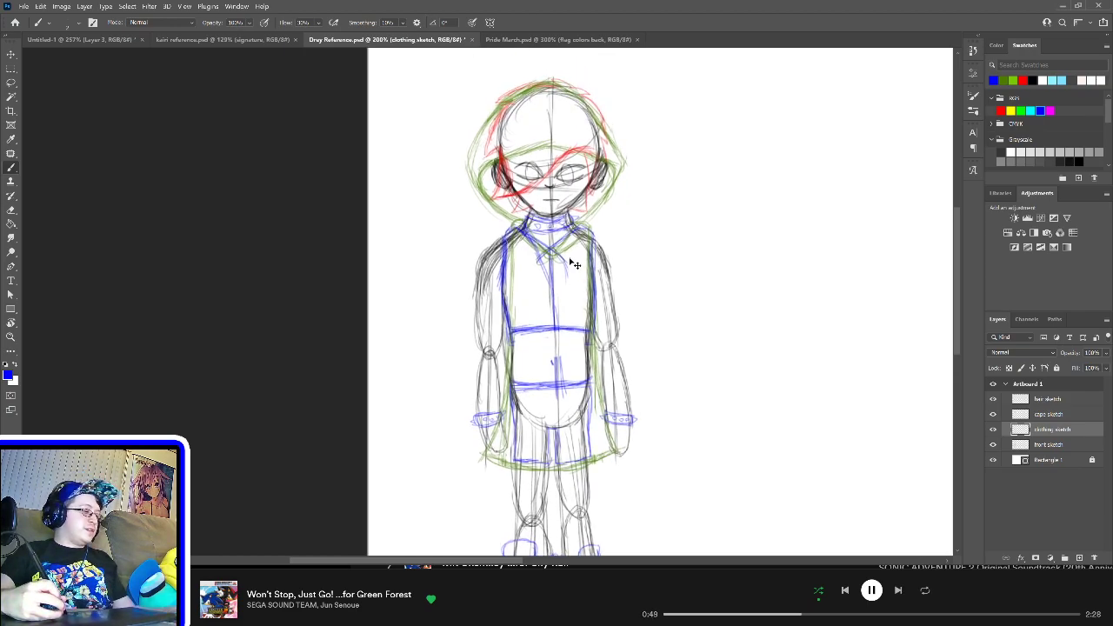
Step: Crosshatch the collar area in blue
key("ctrl+plus")
left_click_drag(579, 242, 543, 299)
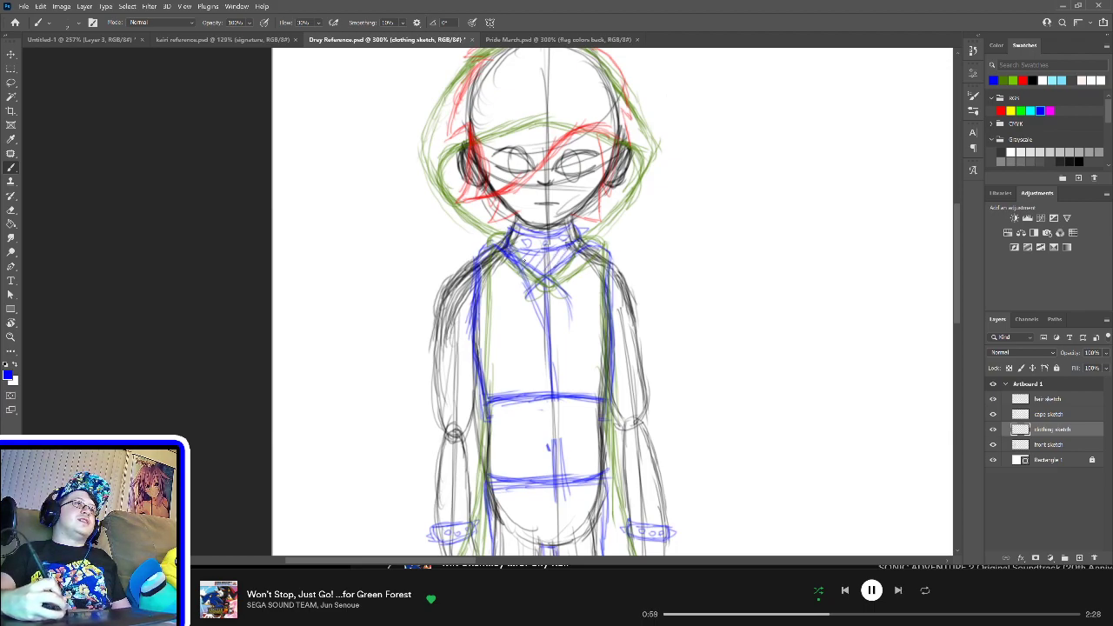
mouse_move(512, 273)
left_mouse_down()
mouse_move(531, 254)
mouse_move(578, 249)
left_mouse_up()
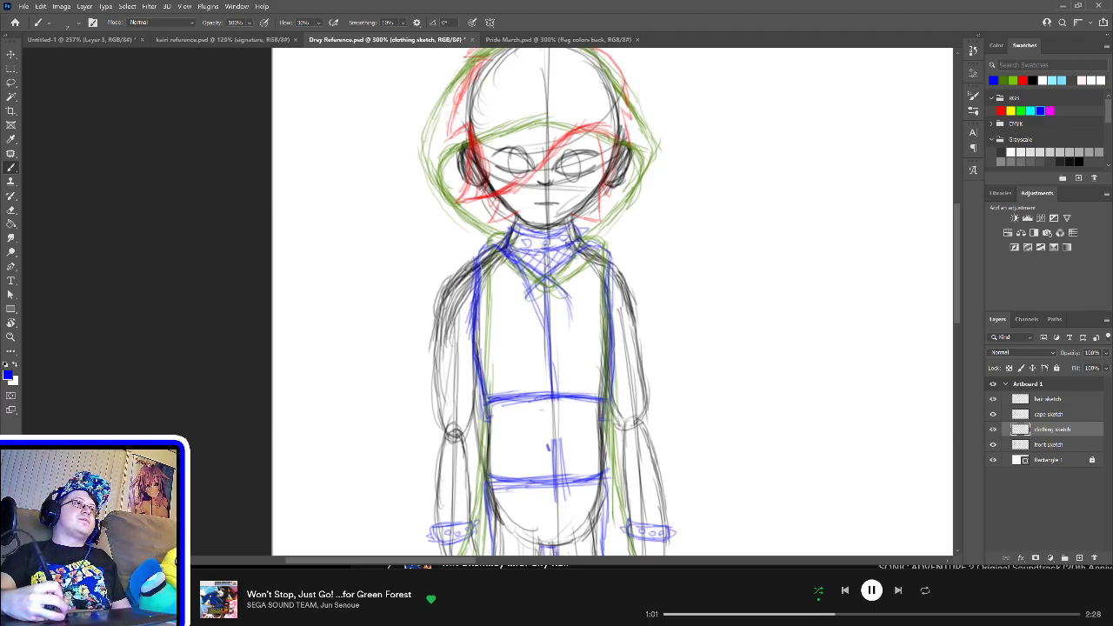
Step: Crosshatch the left-side sleeve from shoulder down to the cuff
left_click_drag(475, 373, 483, 304)
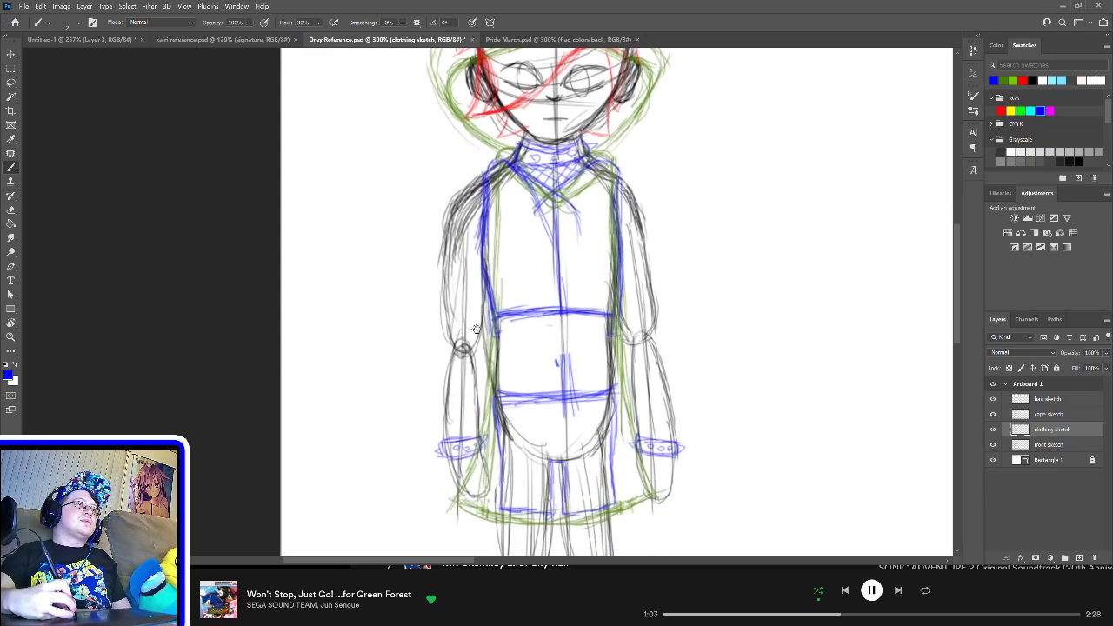
mouse_move(447, 440)
left_mouse_down()
mouse_move(470, 412)
mouse_move(479, 349)
left_mouse_up()
mouse_move(453, 339)
left_mouse_down()
mouse_move(464, 303)
mouse_move(479, 329)
mouse_move(462, 291)
mouse_move(475, 296)
mouse_move(466, 270)
left_mouse_up()
mouse_move(468, 303)
left_mouse_down()
mouse_move(469, 212)
mouse_move(490, 223)
mouse_move(483, 314)
left_mouse_up()
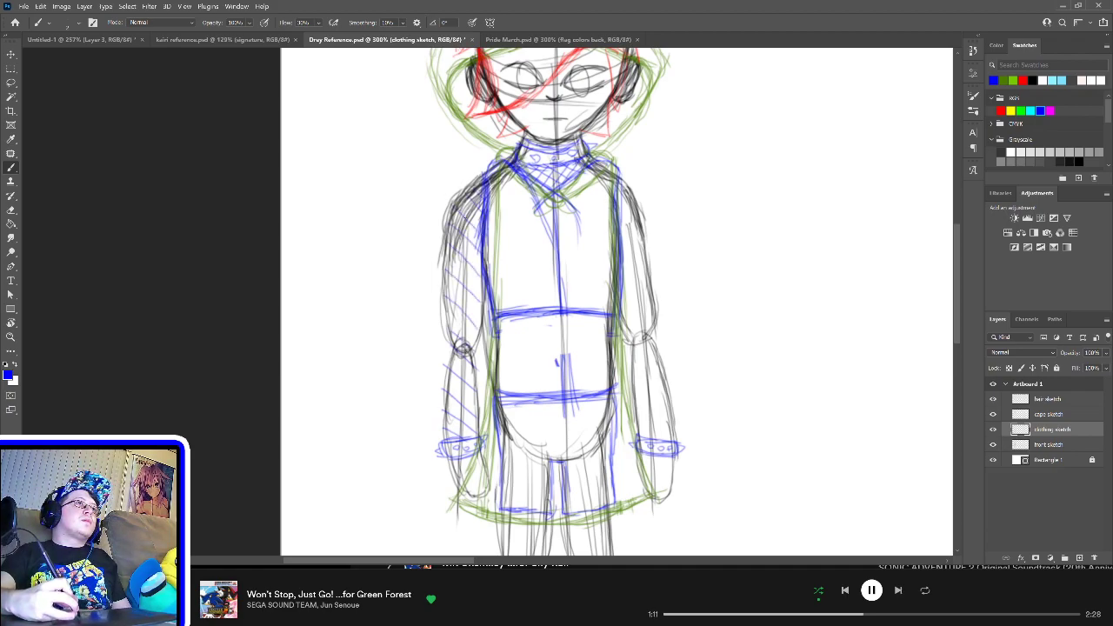
left_click_drag(441, 242, 480, 186)
left_click_drag(466, 224, 486, 197)
left_click_drag(447, 248, 464, 226)
left_click_drag(441, 294, 471, 244)
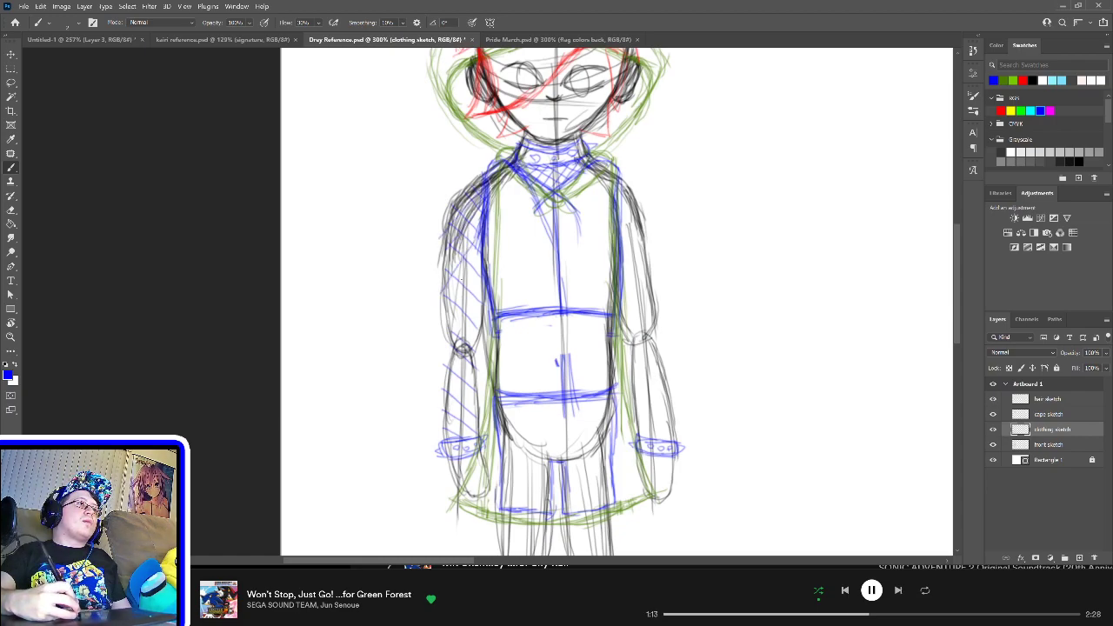
mouse_move(440, 315)
left_mouse_down()
mouse_move(478, 249)
mouse_move(486, 267)
mouse_move(463, 308)
mouse_move(480, 304)
left_mouse_up()
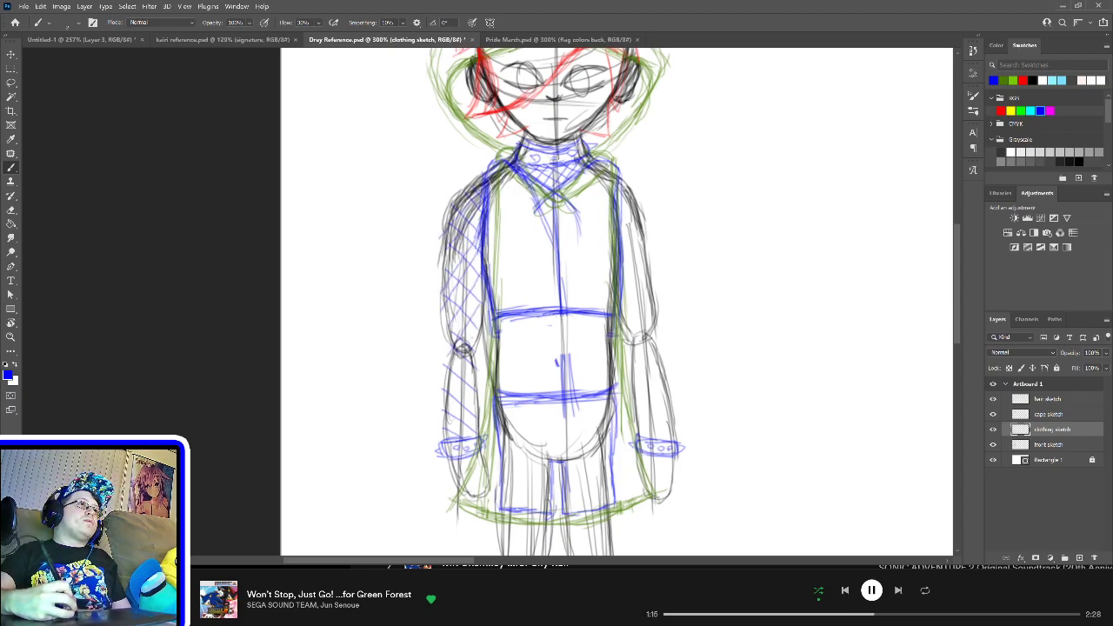
left_click_drag(461, 360, 480, 329)
left_click_drag(454, 388, 471, 361)
left_click_drag(440, 414, 452, 392)
left_click_drag(465, 398, 477, 372)
left_click_drag(450, 426, 463, 402)
left_click_drag(466, 426, 476, 399)
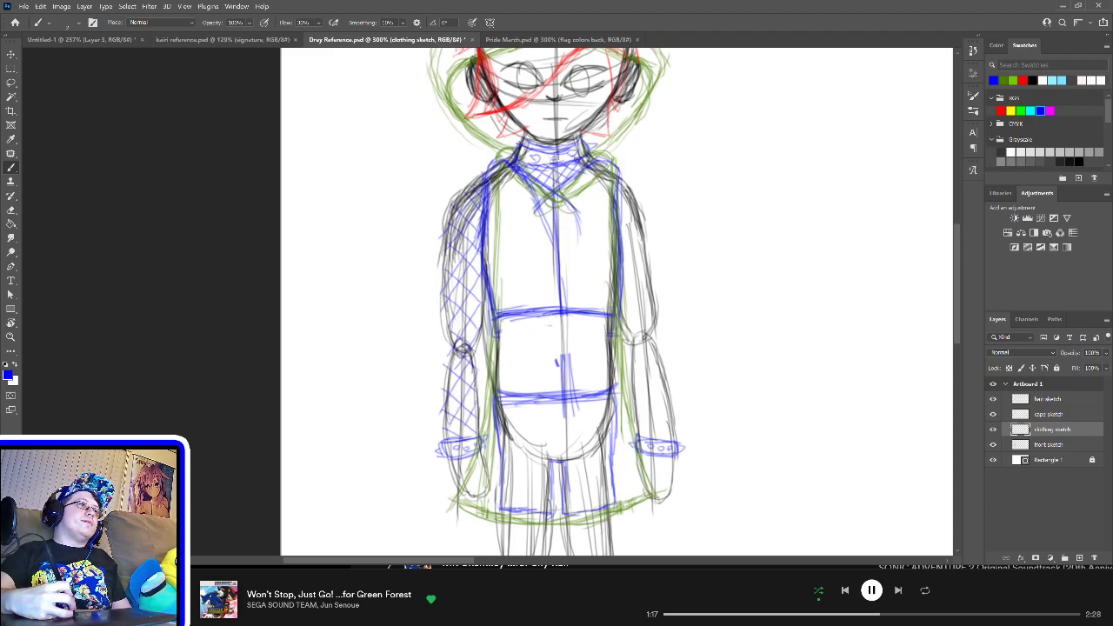
left_click_drag(456, 446, 466, 426)
Step: Crosshatch the right-side sleeve from top to bottom
mouse_move(619, 201)
left_mouse_down()
mouse_move(628, 185)
mouse_move(635, 198)
left_mouse_up()
left_click_drag(620, 236, 630, 212)
left_click_drag(620, 264, 638, 229)
mouse_move(627, 283)
left_mouse_down()
mouse_move(645, 247)
mouse_move(651, 263)
left_mouse_up()
mouse_move(623, 326)
left_mouse_down()
mouse_move(636, 296)
mouse_move(658, 291)
left_mouse_up()
left_click_drag(632, 369, 655, 326)
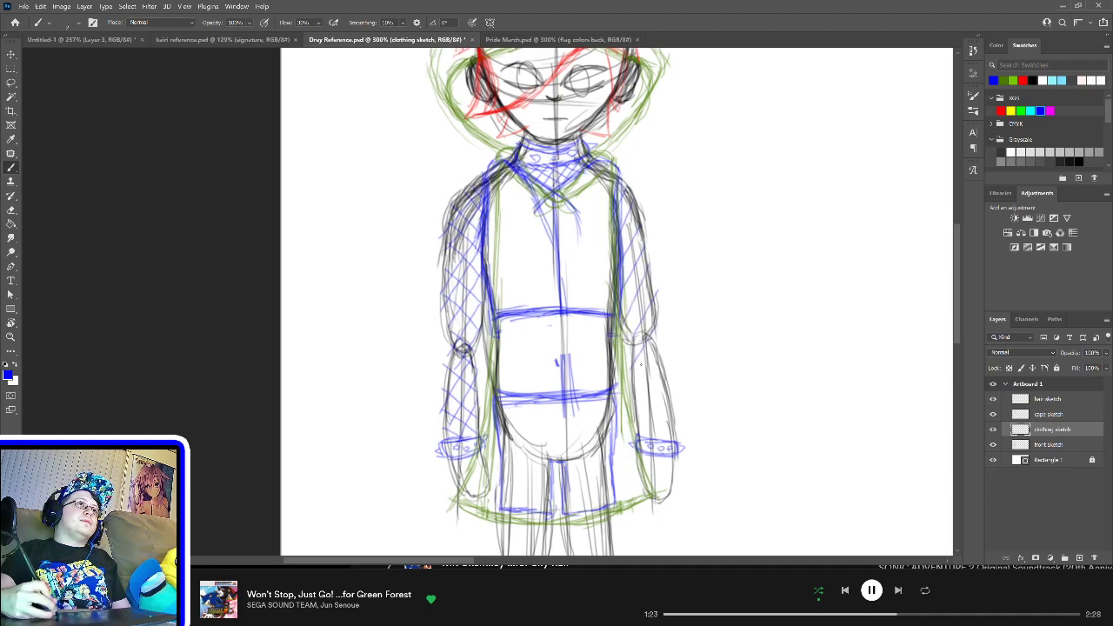
left_click_drag(637, 402, 663, 355)
mouse_move(637, 426)
left_mouse_down()
mouse_move(668, 378)
mouse_move(671, 394)
left_mouse_up()
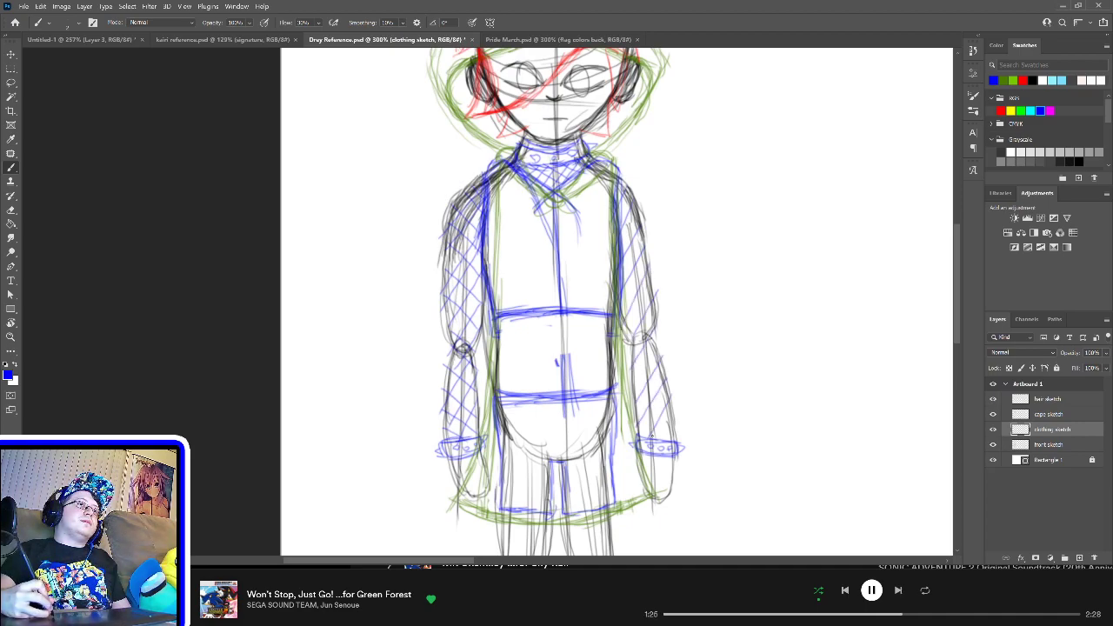
mouse_move(661, 445)
left_mouse_down()
mouse_move(670, 423)
mouse_move(649, 421)
mouse_move(674, 352)
mouse_move(639, 301)
mouse_move(656, 316)
mouse_move(642, 186)
left_mouse_up()
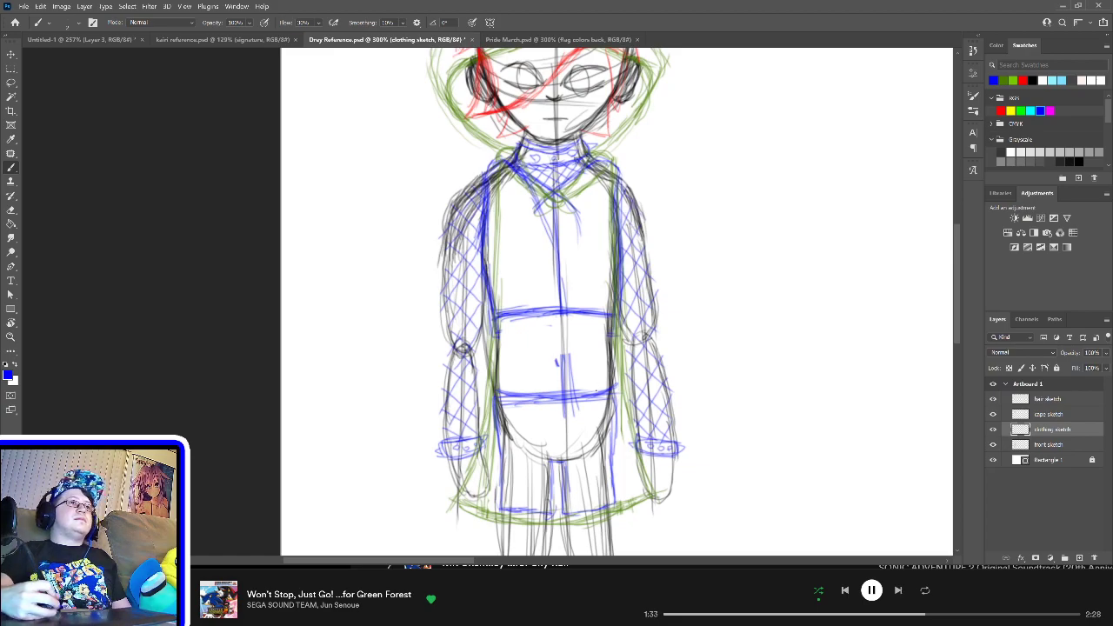
Step: Fill the waistband band with crossing diagonal blue hatch lines
left_click_drag(500, 394, 560, 318)
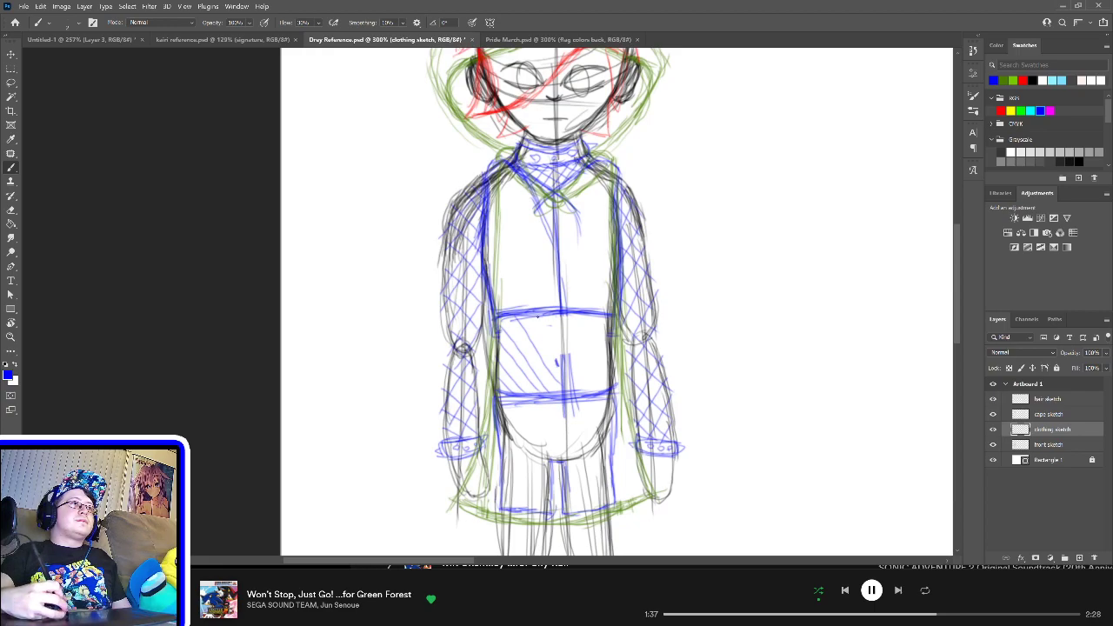
left_click_drag(540, 389, 585, 318)
left_click_drag(558, 357, 581, 317)
mouse_move(583, 383)
left_mouse_down()
mouse_move(619, 319)
mouse_move(607, 320)
left_mouse_up()
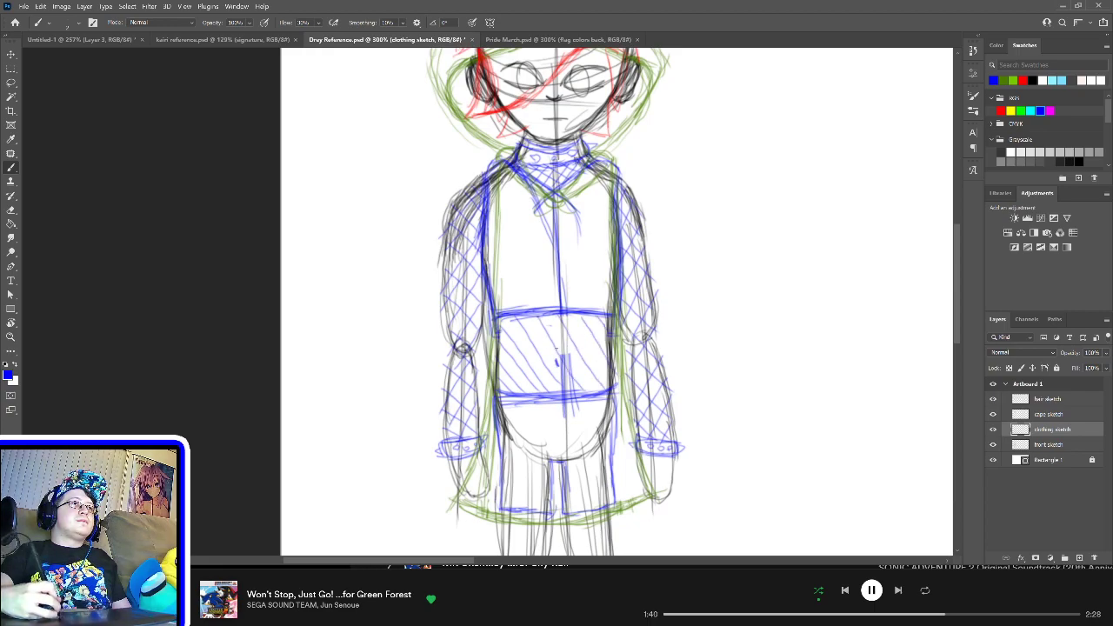
left_click_drag(502, 320, 524, 358)
left_click_drag(523, 315, 532, 328)
left_click_drag(498, 356, 506, 372)
mouse_move(530, 313)
left_mouse_down()
mouse_move(543, 336)
mouse_move(532, 364)
left_mouse_up()
left_click_drag(501, 365, 517, 391)
mouse_move(556, 319)
left_mouse_down()
mouse_move(520, 395)
mouse_move(548, 381)
left_mouse_up()
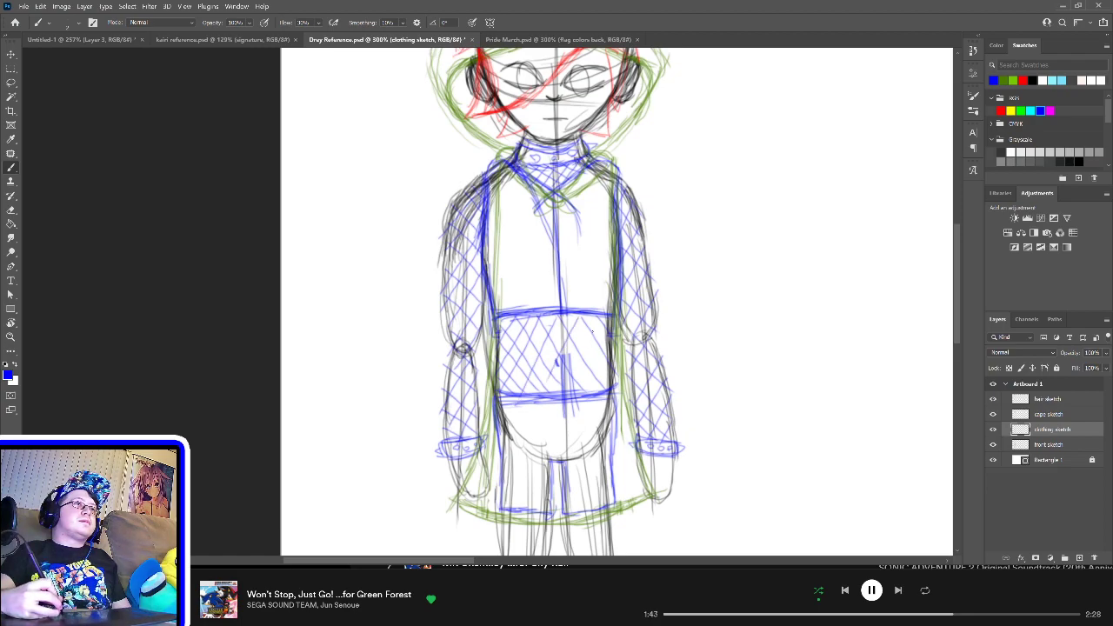
mouse_move(596, 318)
left_mouse_down()
mouse_move(558, 393)
mouse_move(576, 392)
left_mouse_up()
left_click_drag(607, 353, 585, 398)
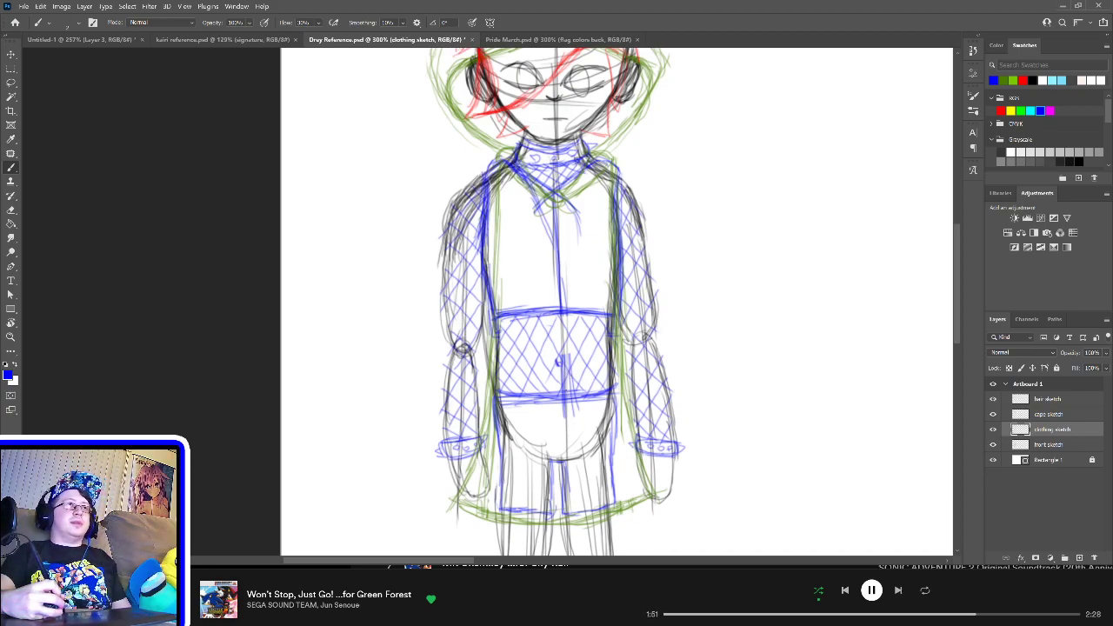
Step: Zoom out to the whole Drey Reference figure, save the document, then zoom back in
key("ctrl+minus")
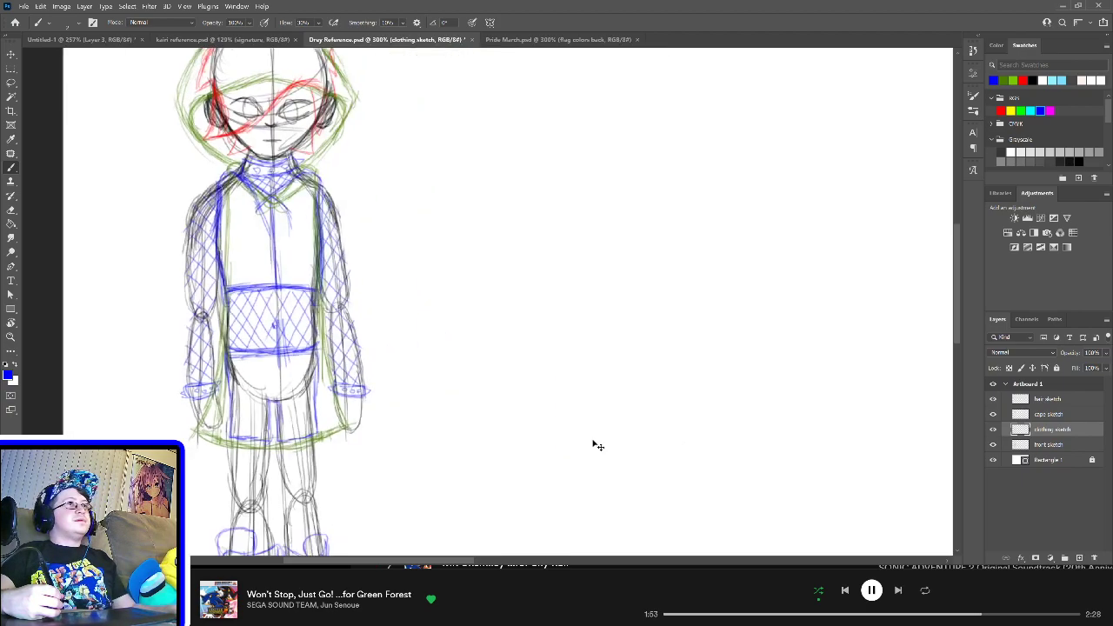
key("ctrl+minus")
key("ctrl+s")
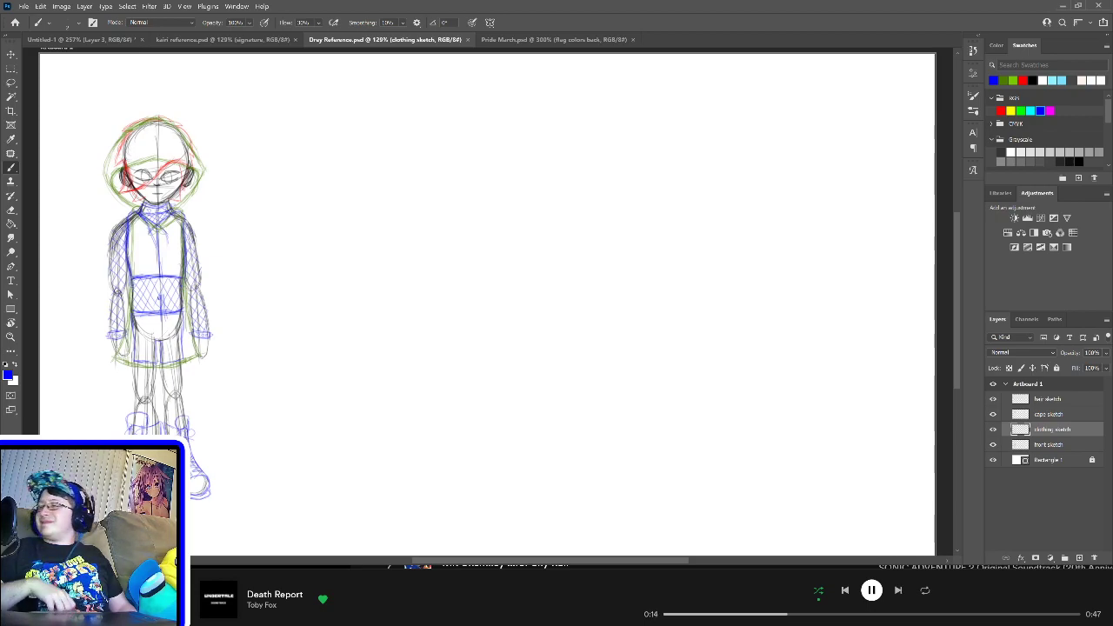
scroll(315, 387, "up", 2)
Step: Erase the old blue waistband top line and redraw it higher, then fit the artboard in view
left_click_drag(374, 515, 287, 515)
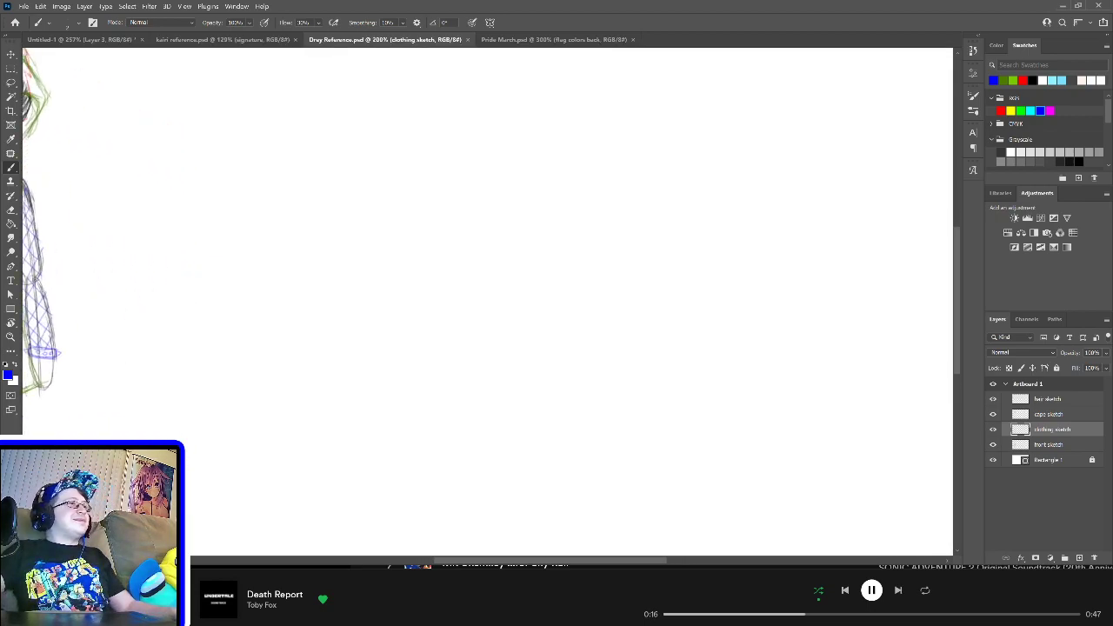
mouse_move(229, 425)
left_mouse_down()
mouse_move(402, 447)
mouse_move(435, 430)
mouse_move(445, 438)
left_mouse_up()
scroll(446, 437, "up", 2)
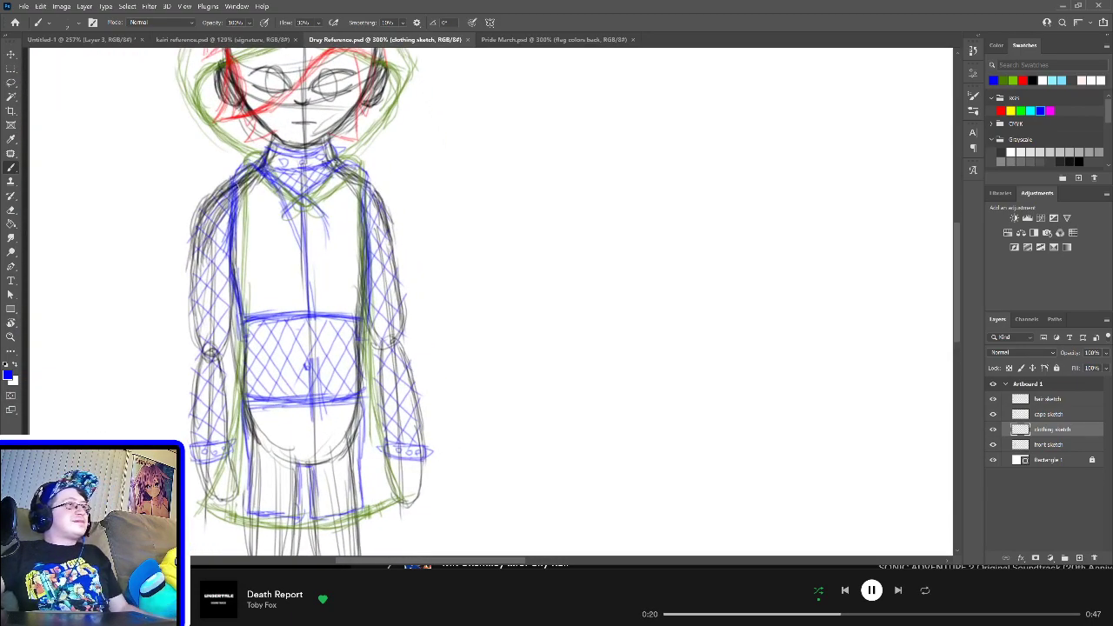
key("e")
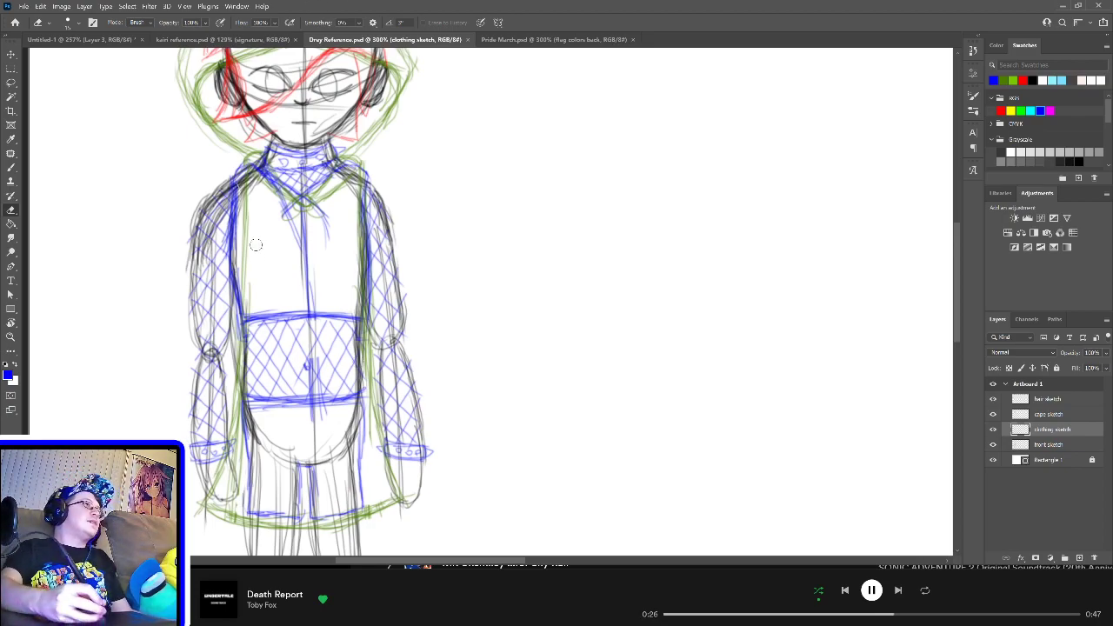
left_click_drag(245, 319, 348, 316)
key("b")
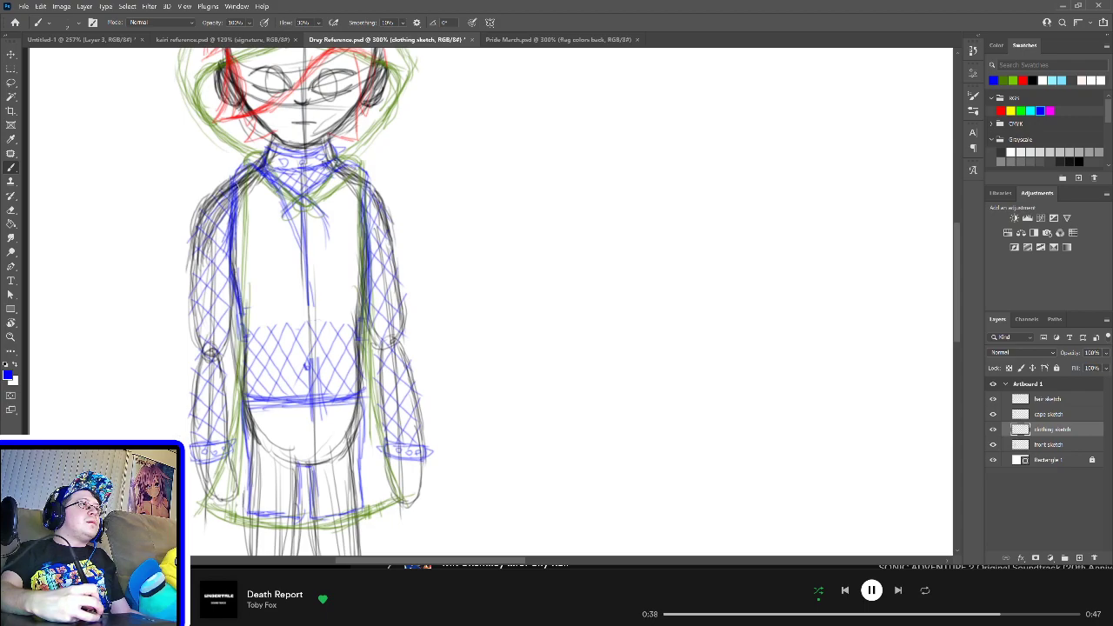
left_click_drag(239, 304, 360, 303)
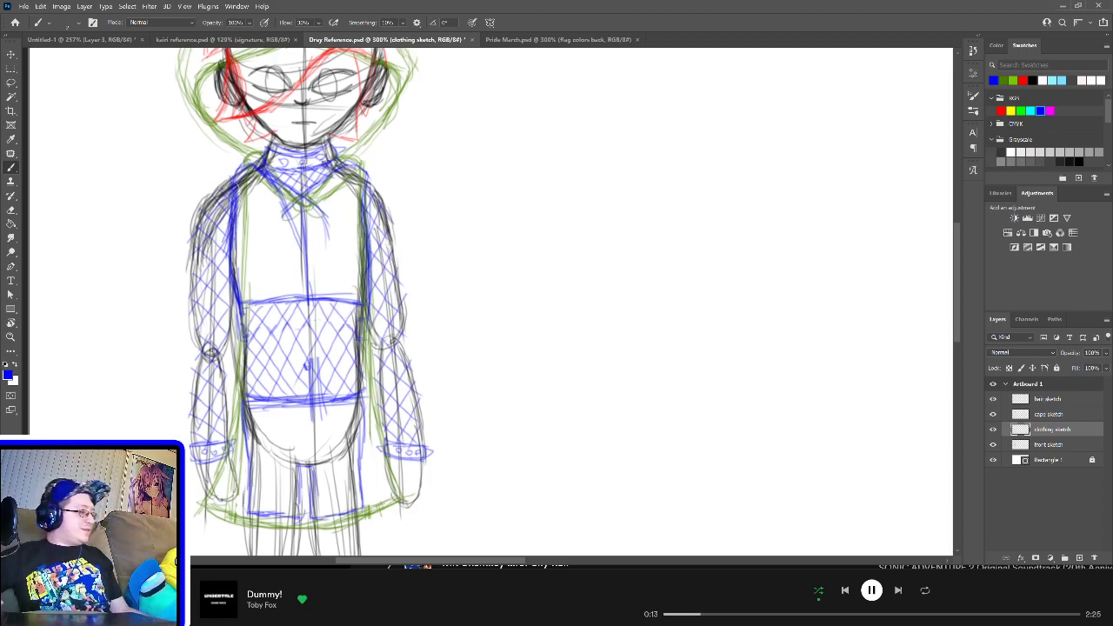
key("ctrl+0")
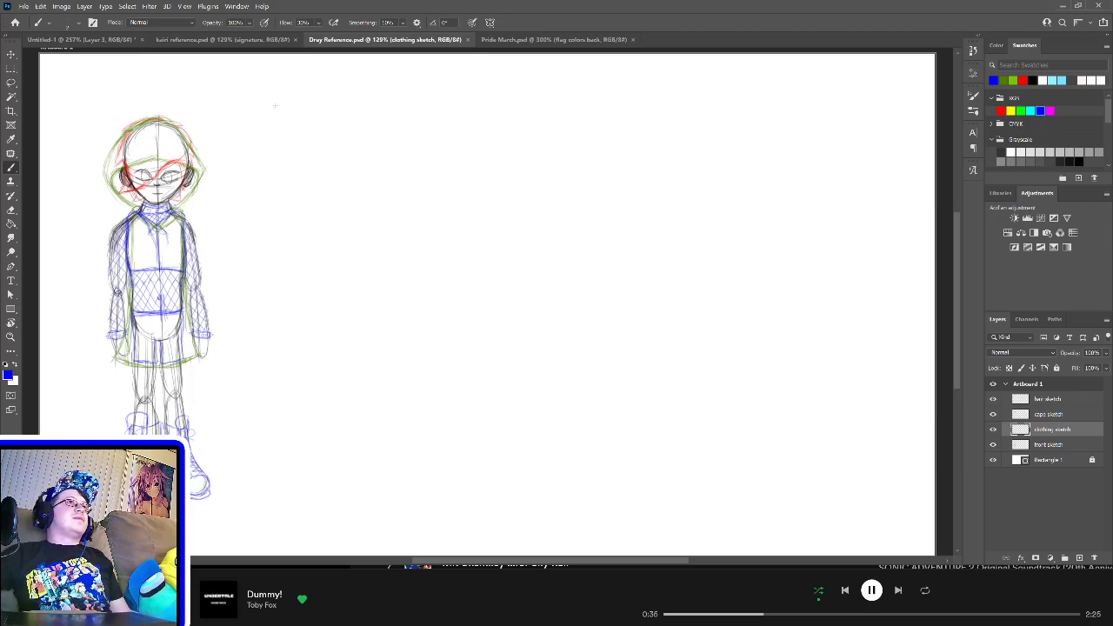
Step: Return to the Drey Reference.psd document zoomed in on the figure's legs and boots
left_click(561, 40)
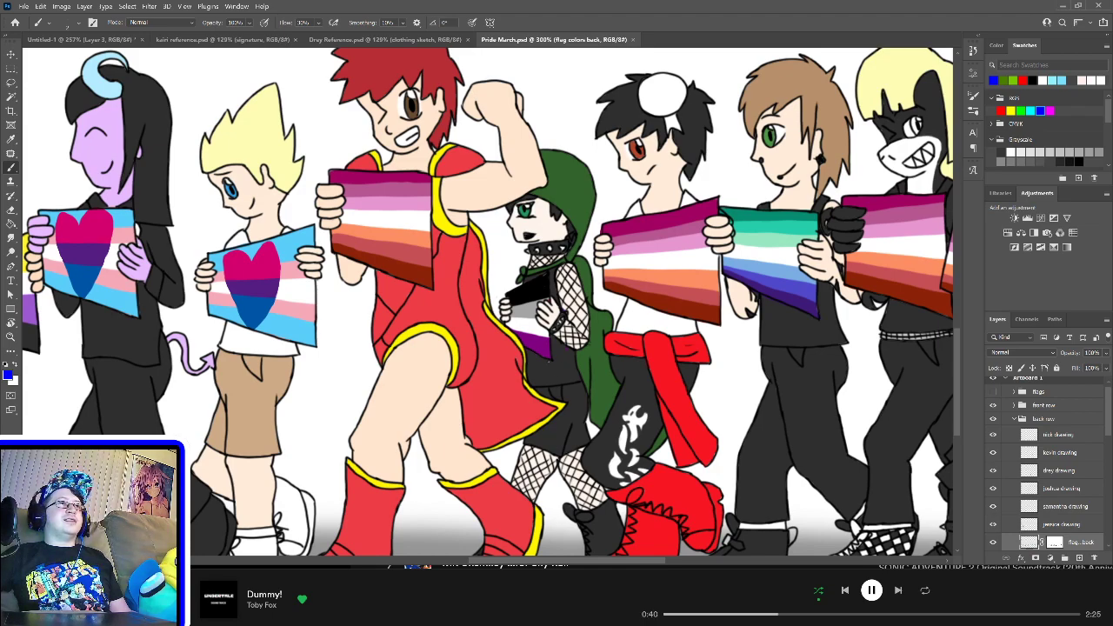
left_click(359, 40)
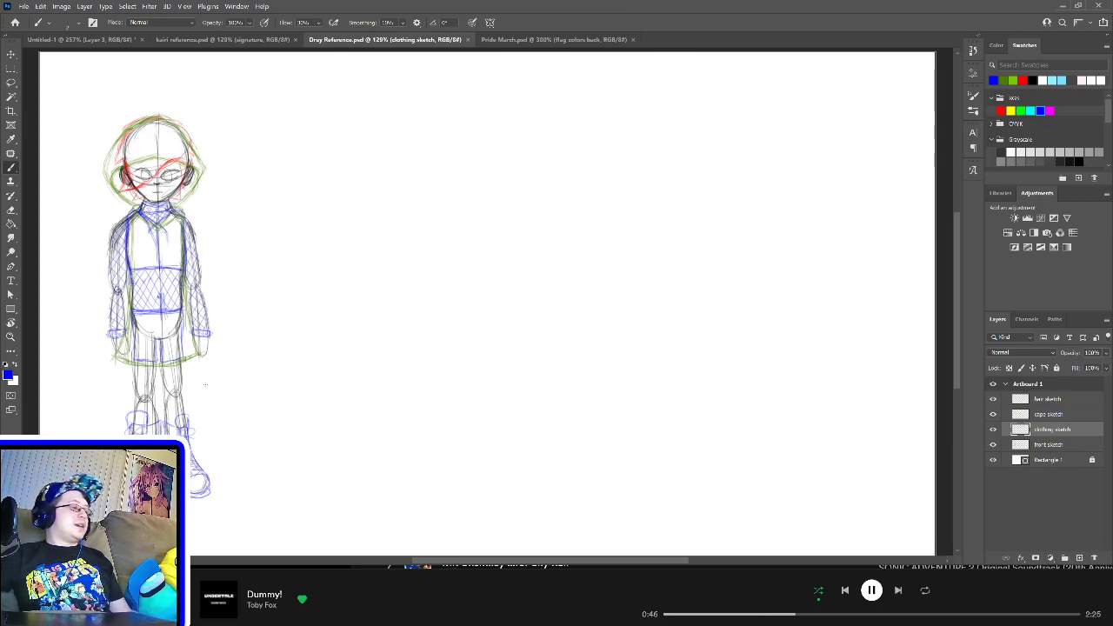
key("ctrl+plus")
key("ctrl+plus")
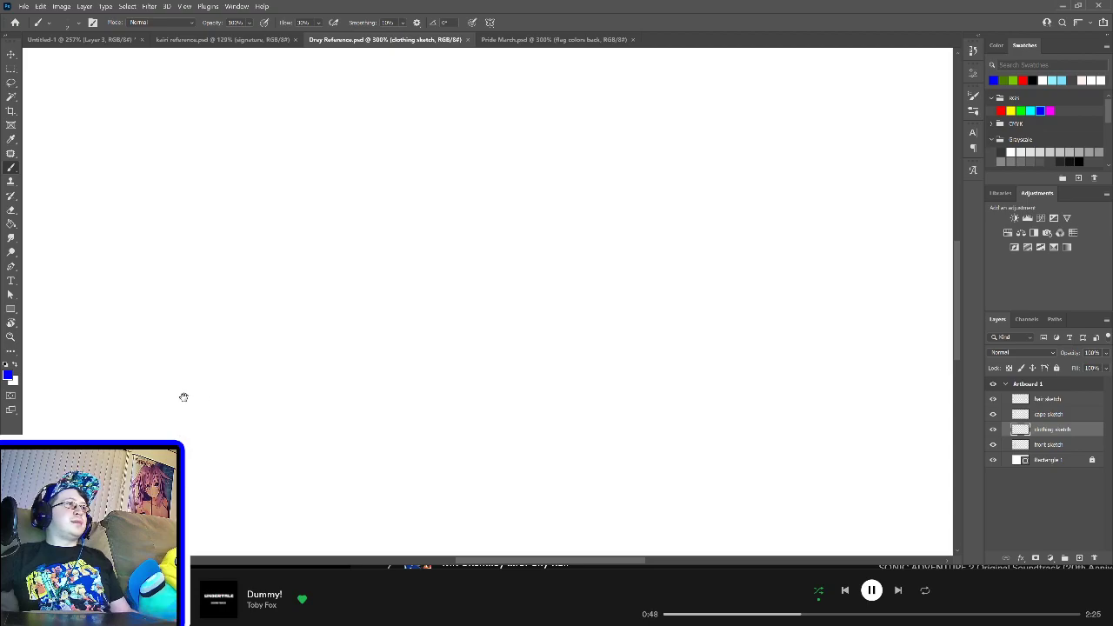
mouse_move(182, 395)
left_mouse_down()
mouse_move(291, 391)
mouse_move(633, 180)
left_mouse_up()
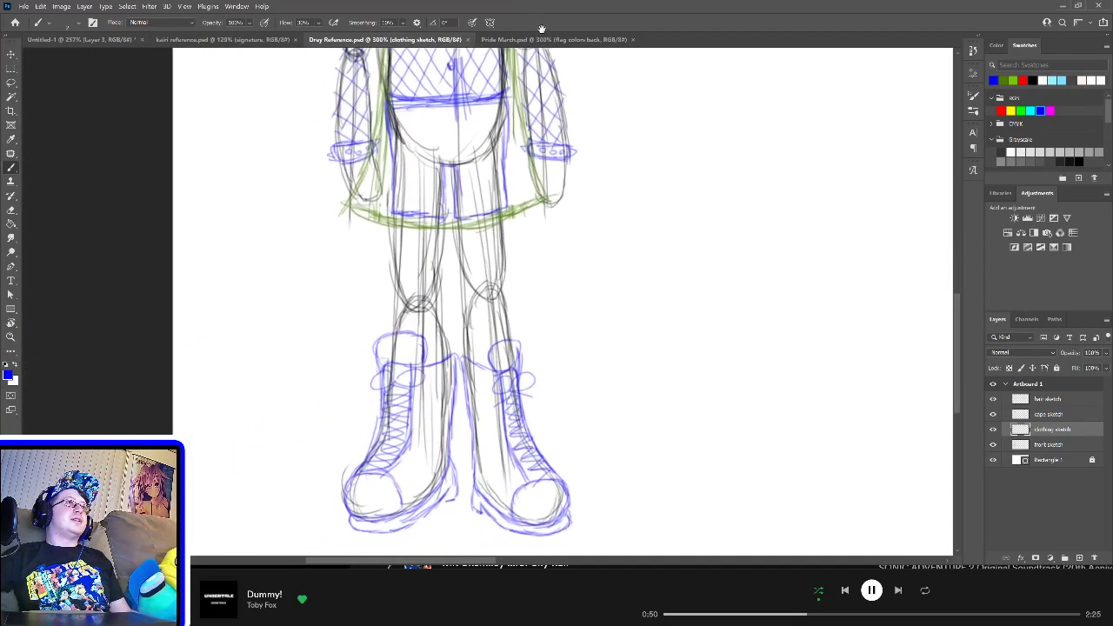
left_click(541, 40)
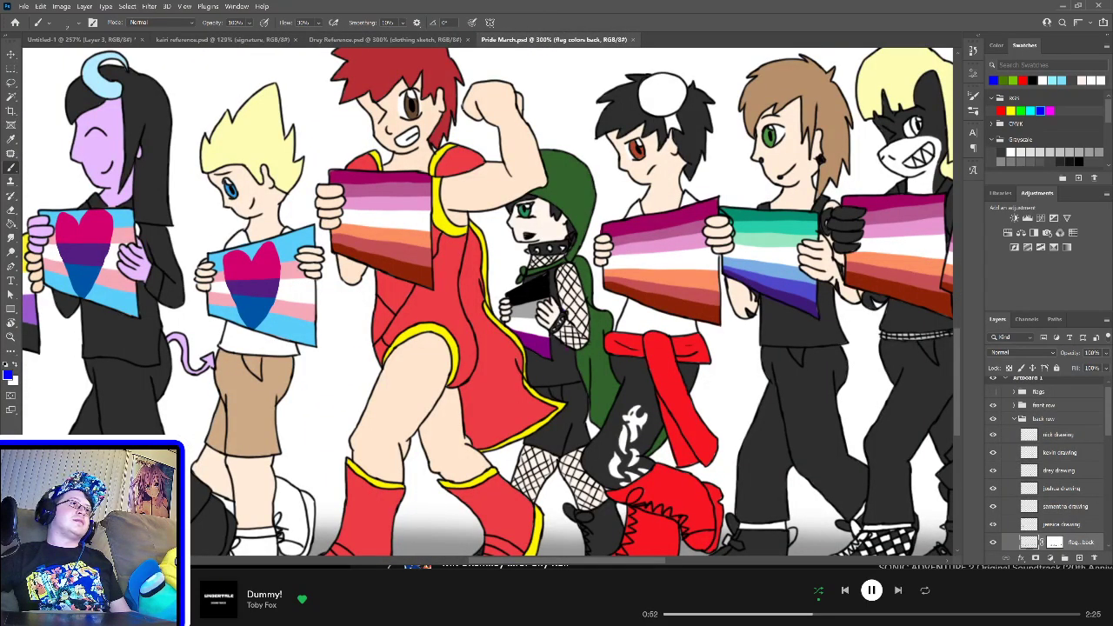
left_click(368, 42)
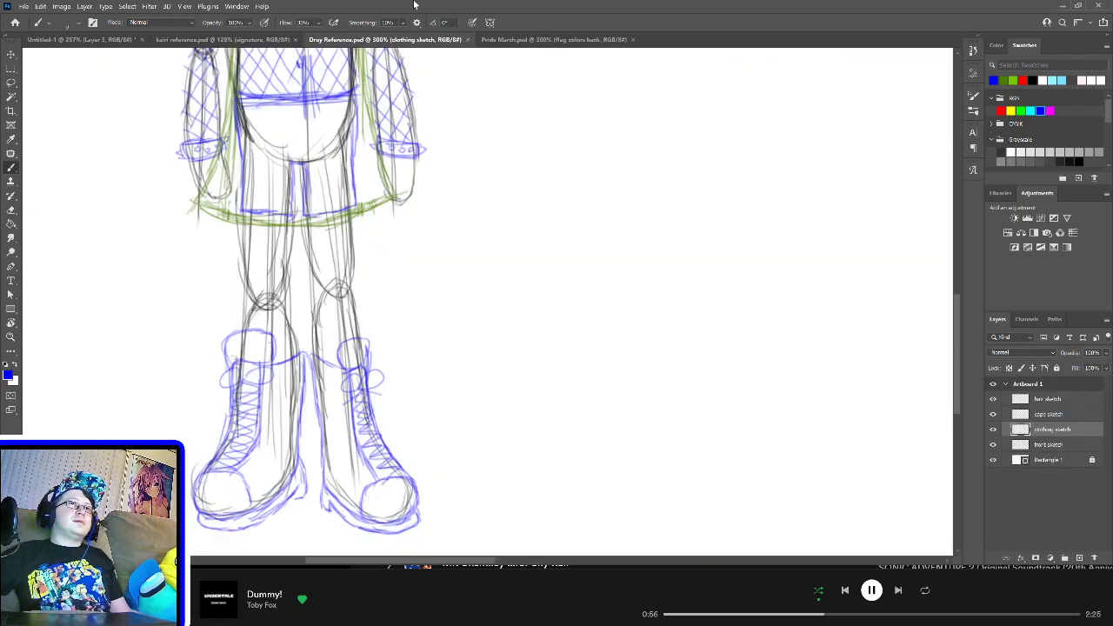
Step: Crosshatch the left leg with mesh strokes from the knee up the thigh
mouse_move(360, 376)
left_mouse_down()
mouse_move(391, 385)
mouse_move(411, 441)
left_mouse_up()
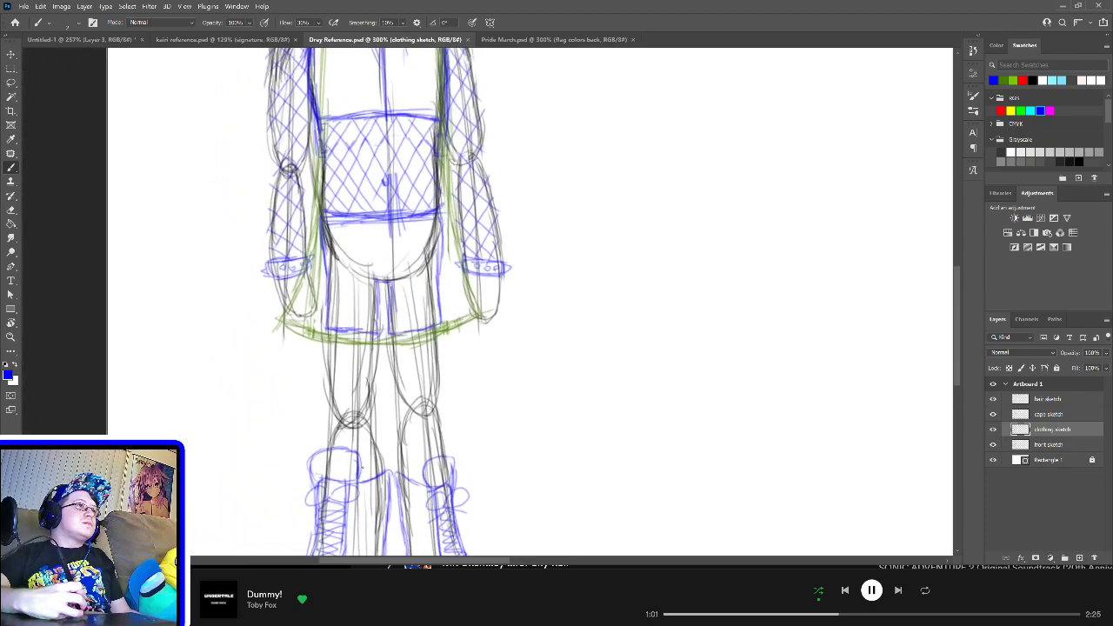
left_click_drag(343, 433, 364, 421)
left_click_drag(326, 383, 361, 416)
left_click_drag(320, 355, 367, 399)
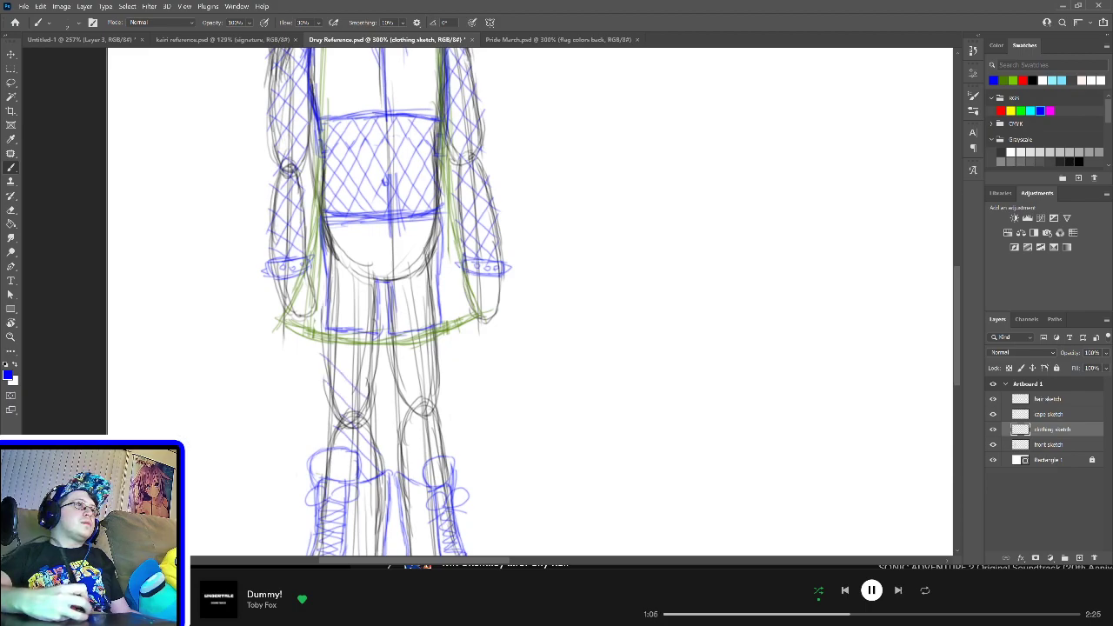
mouse_move(320, 328)
left_mouse_down()
mouse_move(364, 367)
mouse_move(357, 333)
mouse_move(380, 360)
left_mouse_up()
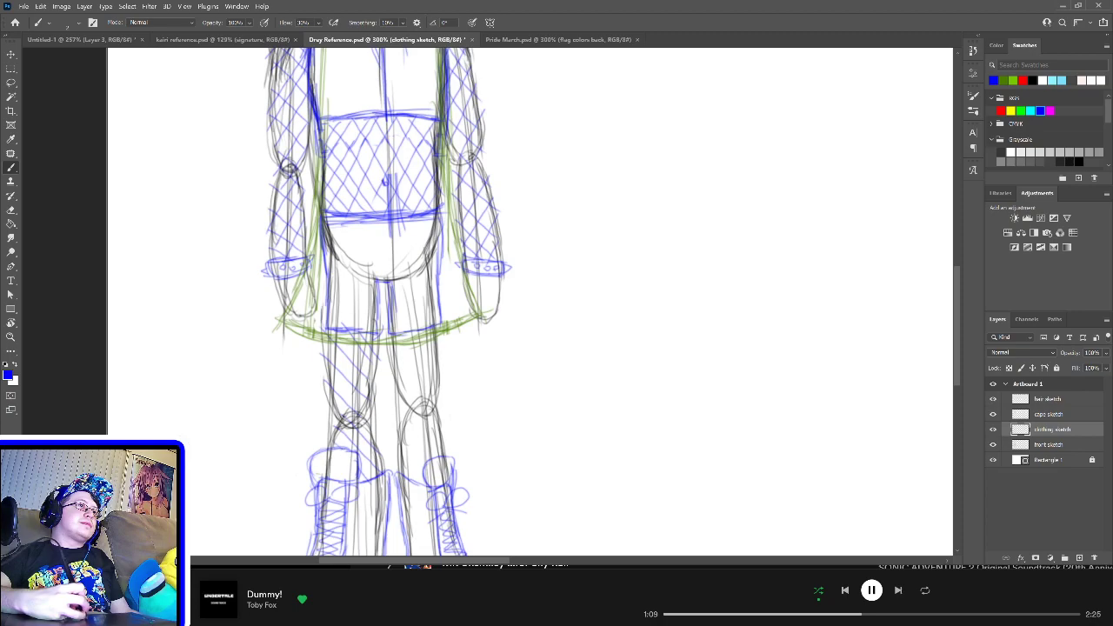
mouse_move(326, 333)
left_mouse_down()
mouse_move(342, 358)
mouse_move(355, 346)
mouse_move(344, 386)
mouse_move(369, 411)
left_mouse_up()
mouse_move(341, 363)
left_mouse_down()
mouse_move(380, 432)
mouse_move(371, 466)
mouse_move(381, 483)
mouse_move(409, 447)
left_mouse_up()
Step: Crosshatch the right knee, thigh and shin, then zoom out to the whole figure
mouse_move(411, 464)
left_mouse_down()
mouse_move(425, 485)
mouse_move(423, 425)
mouse_move(437, 410)
mouse_move(414, 444)
left_mouse_up()
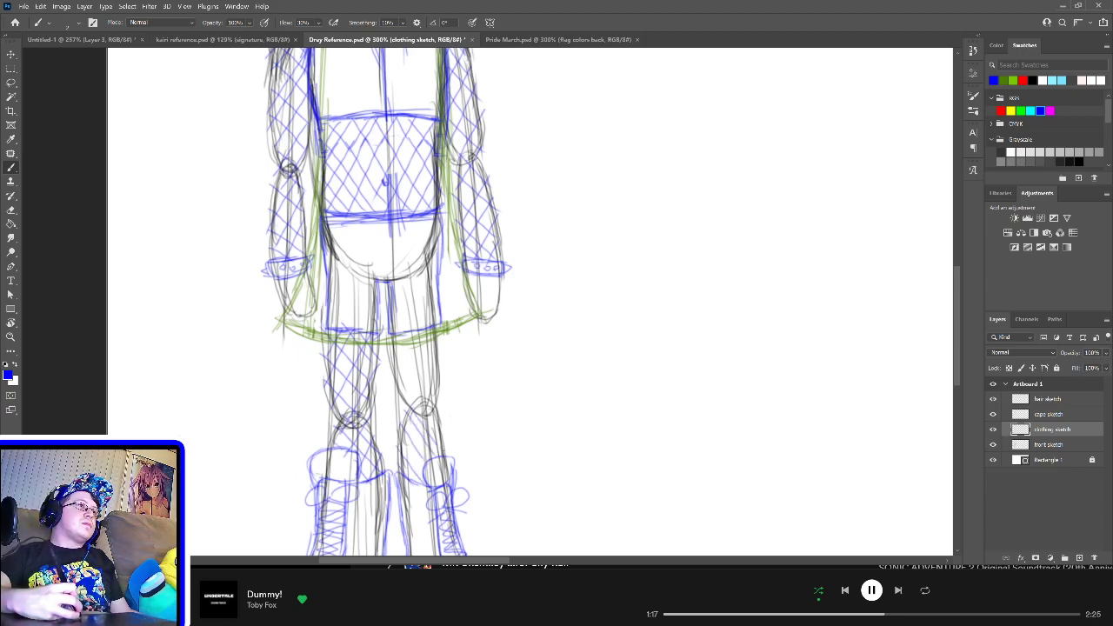
left_click_drag(396, 369, 435, 419)
left_click_drag(414, 357, 439, 396)
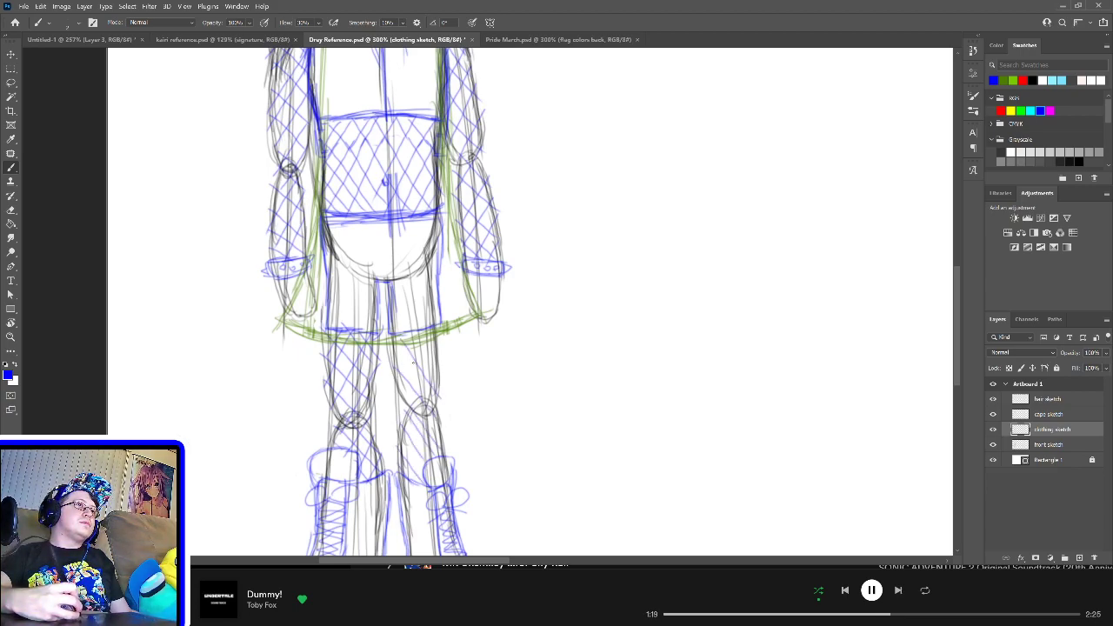
key("ctrl+z")
left_click_drag(410, 360, 433, 398)
mouse_move(404, 337)
left_mouse_down()
mouse_move(435, 383)
mouse_move(436, 348)
mouse_move(408, 365)
mouse_move(433, 396)
mouse_move(408, 453)
mouse_move(434, 483)
left_mouse_up()
left_click_drag(430, 435, 439, 457)
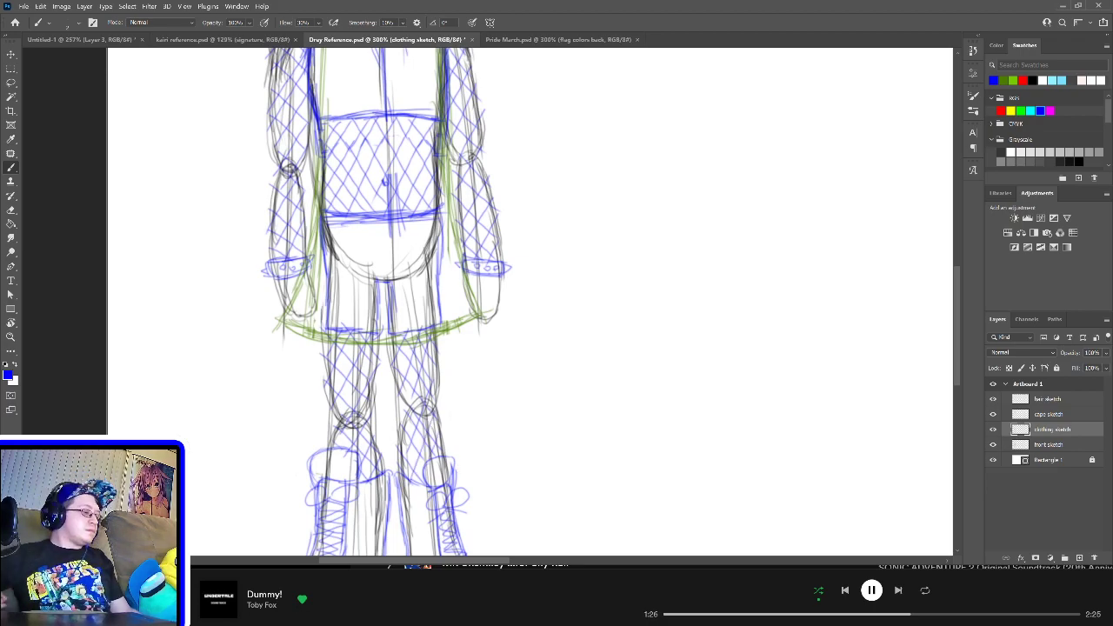
key("ctrl+0")
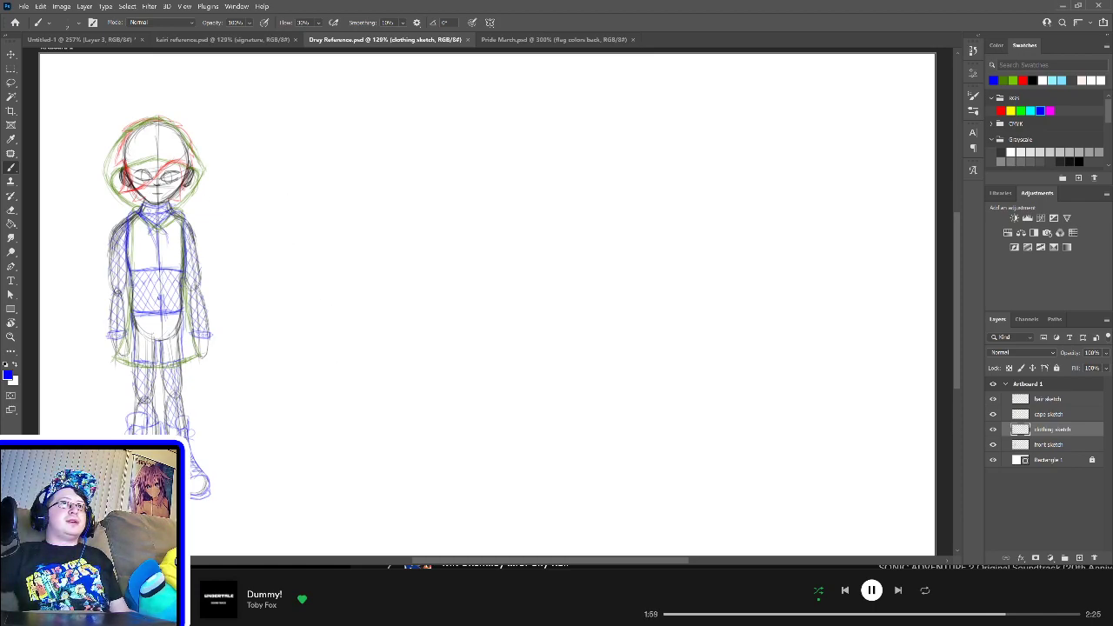
Step: Group the hair, cape, clothing and front sketch layers into a group named 'front sketch'
left_click(1062, 446)
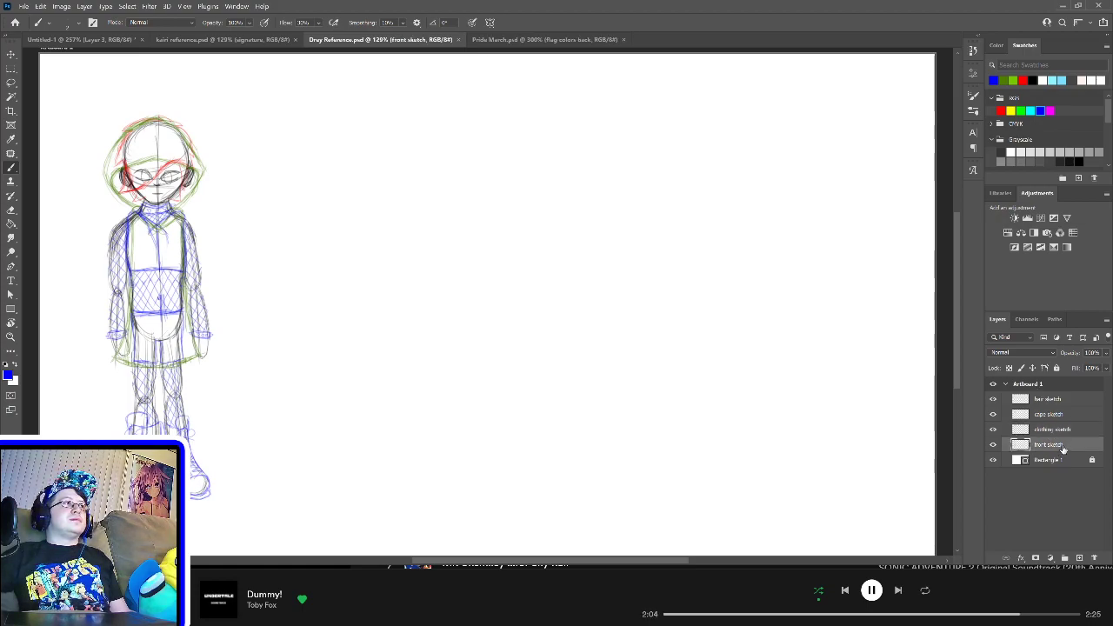
left_click(1053, 400, "shift")
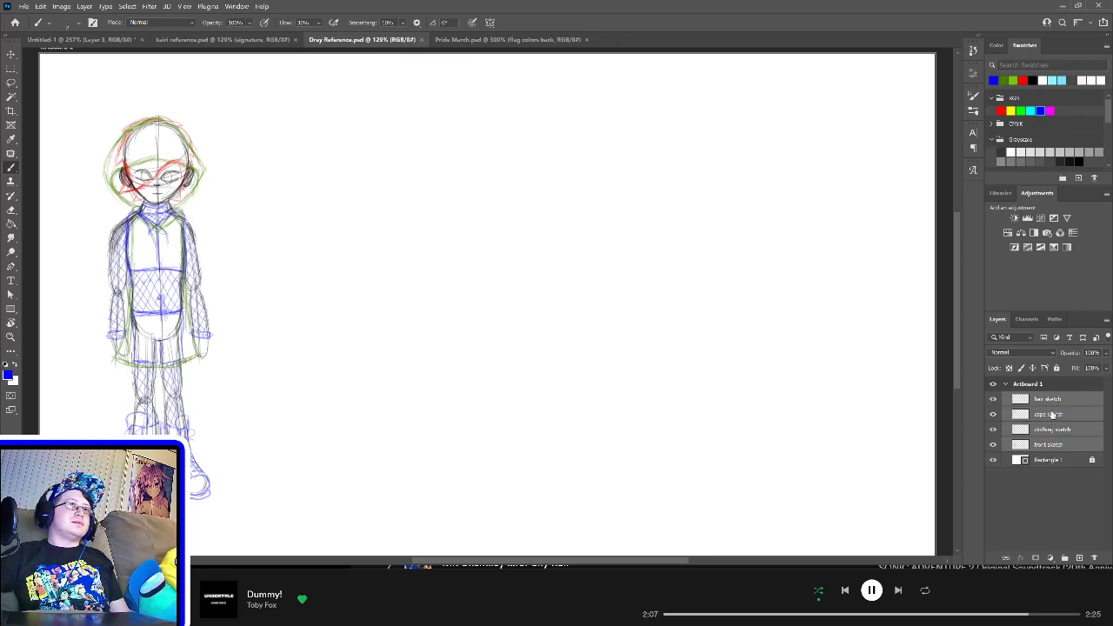
key("ctrl+g")
double_click(1042, 398)
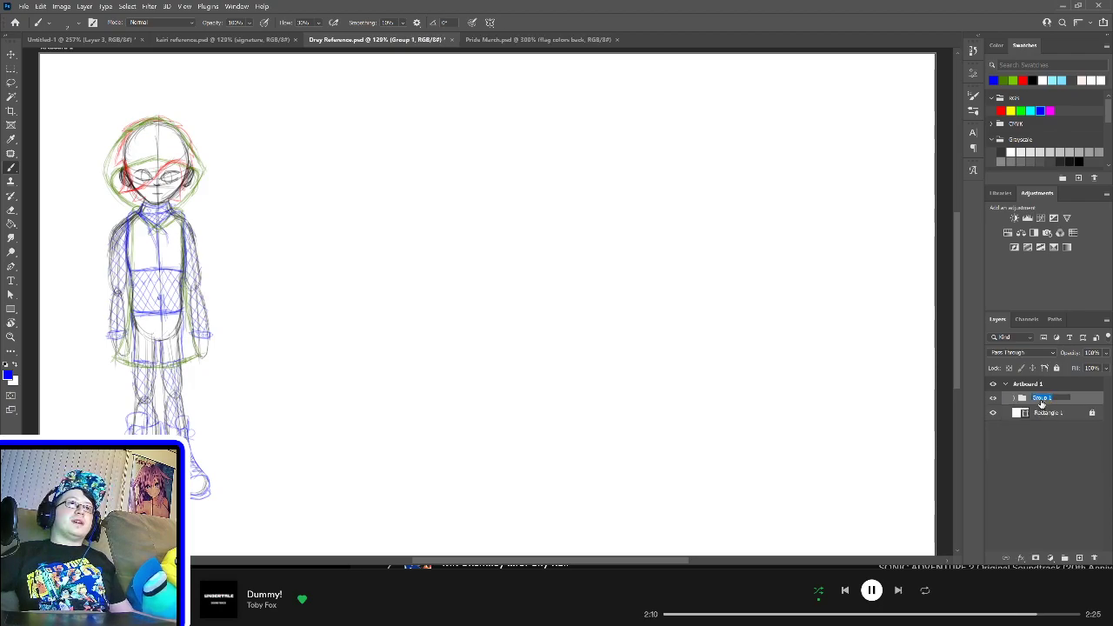
type("tra")
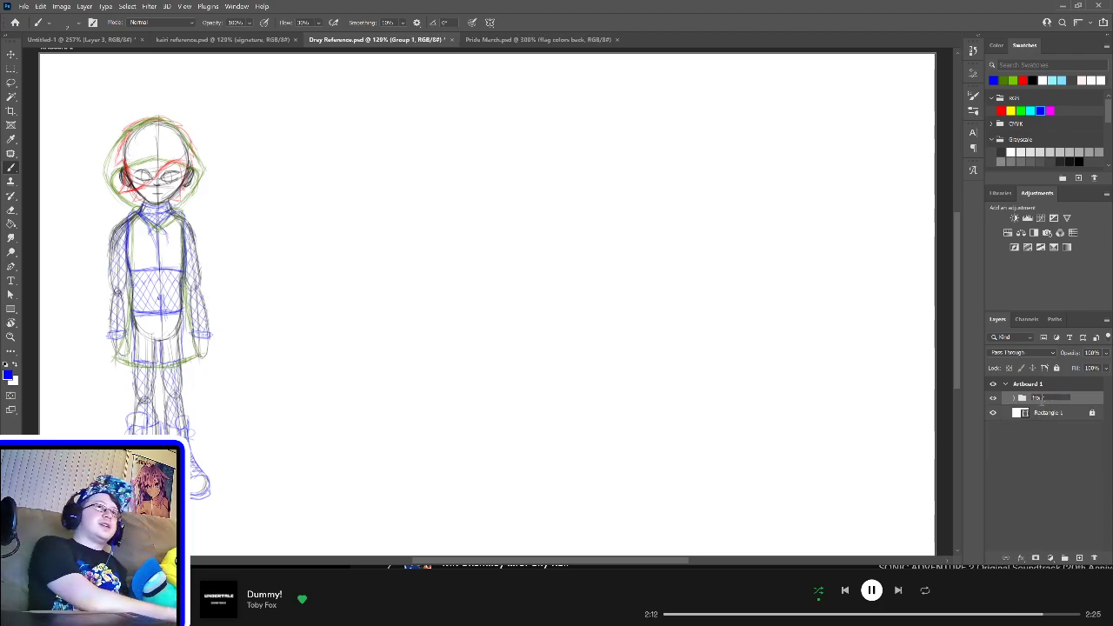
type("nt sketch")
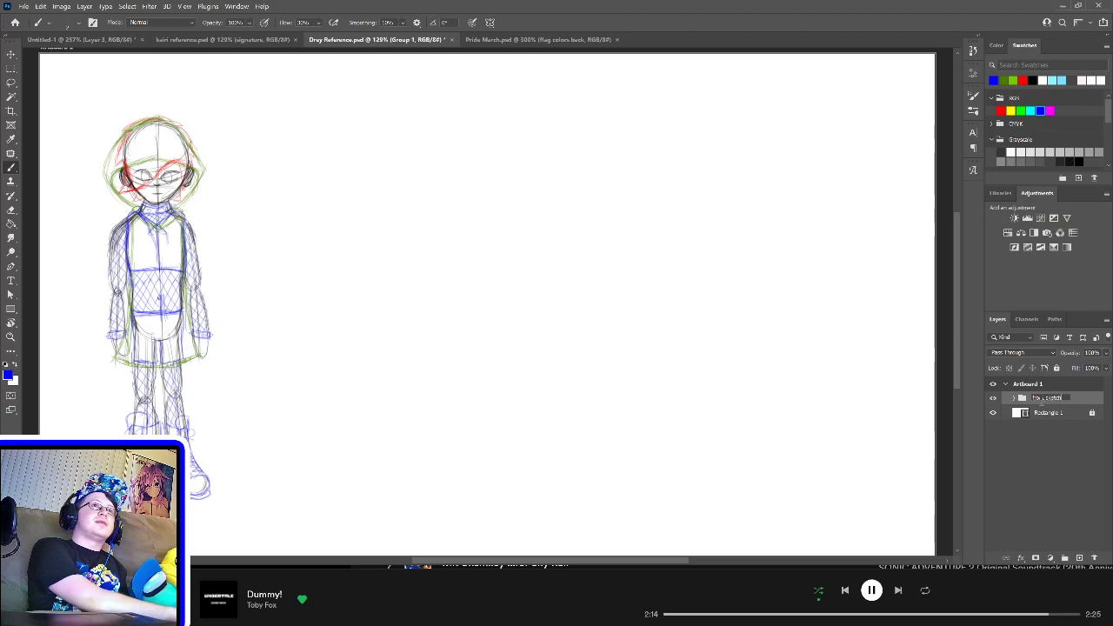
key("Return")
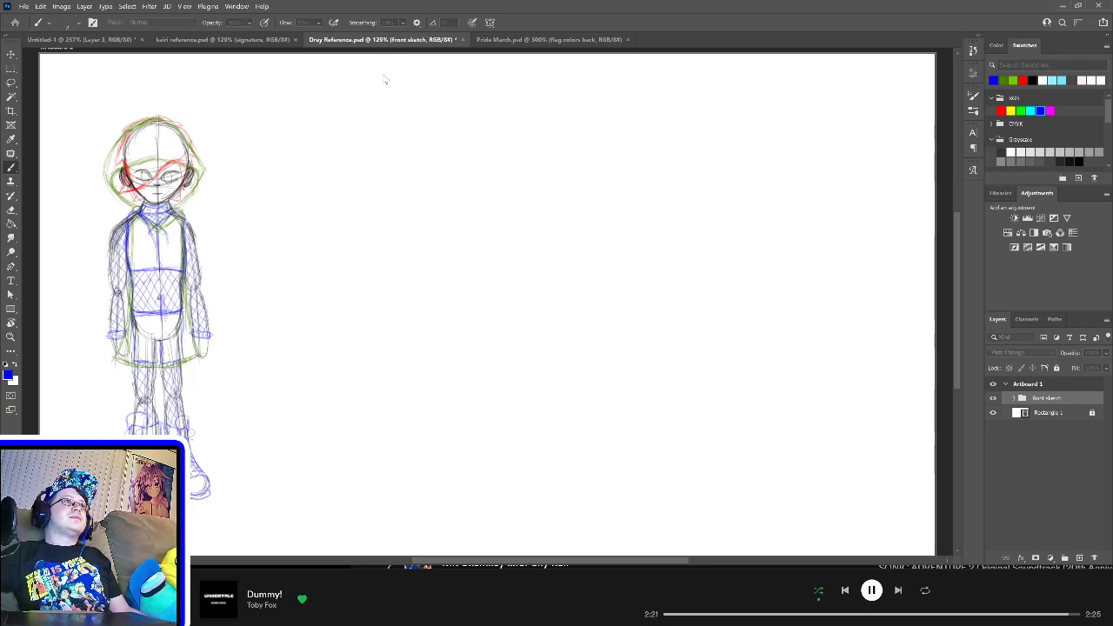
Step: Duplicate the group, test moving the copy right of the original, then undo the move
key("ctrl+j")
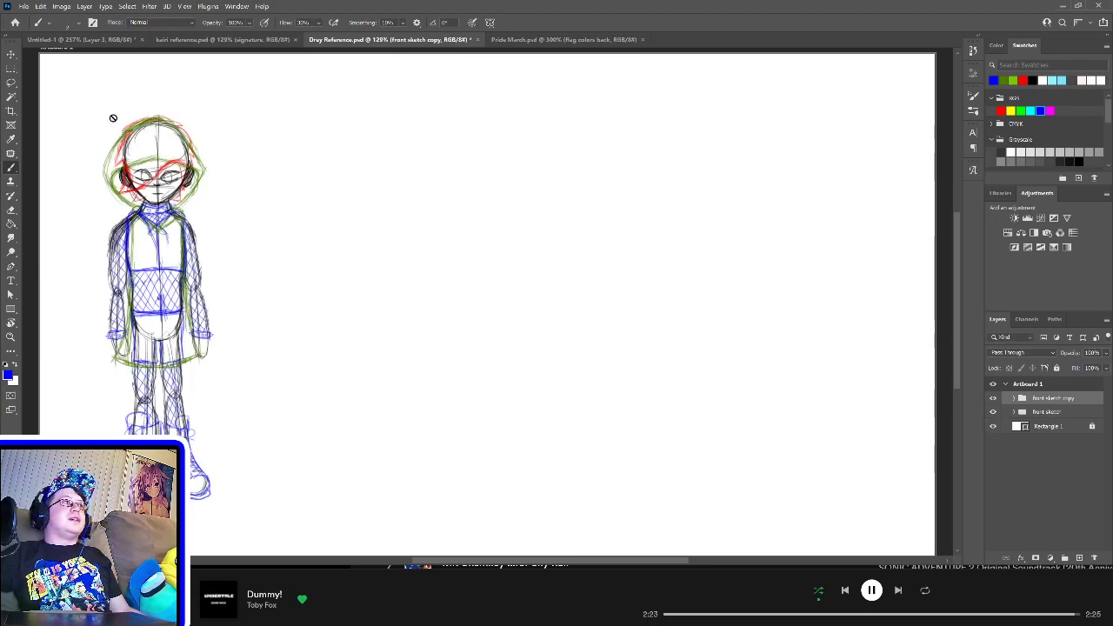
left_click(11, 55)
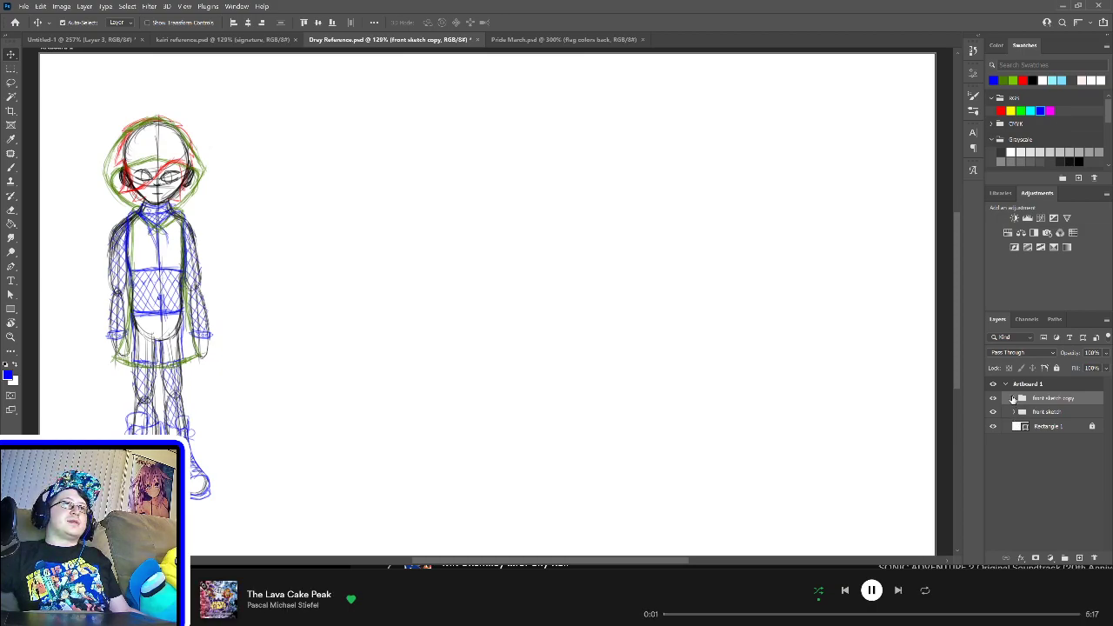
left_click(1013, 399)
left_click(1054, 414)
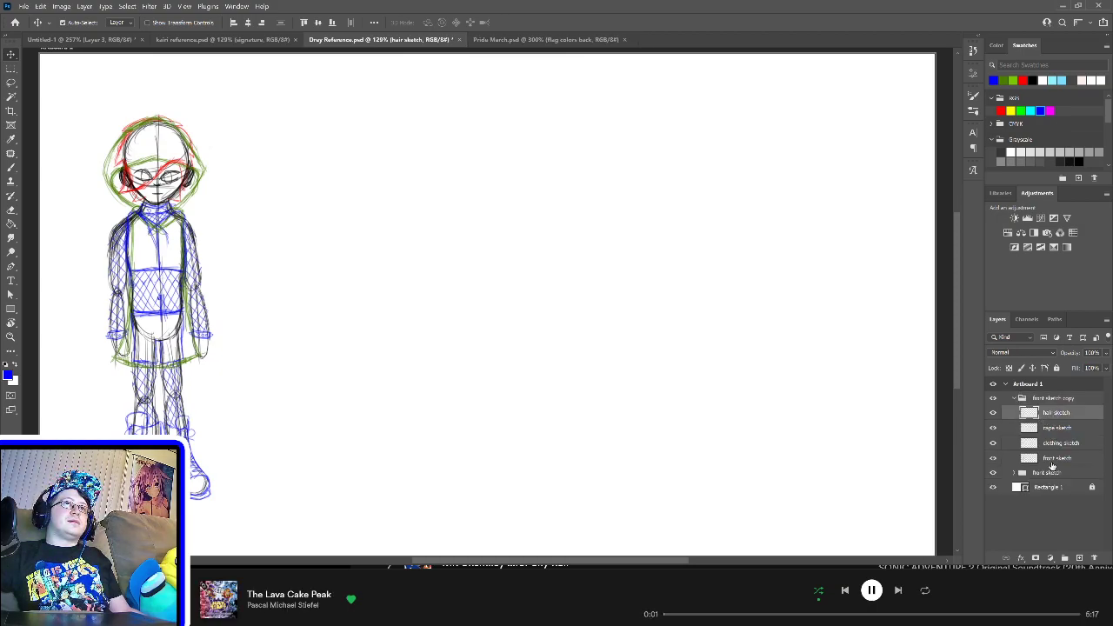
left_click(1053, 462, "shift")
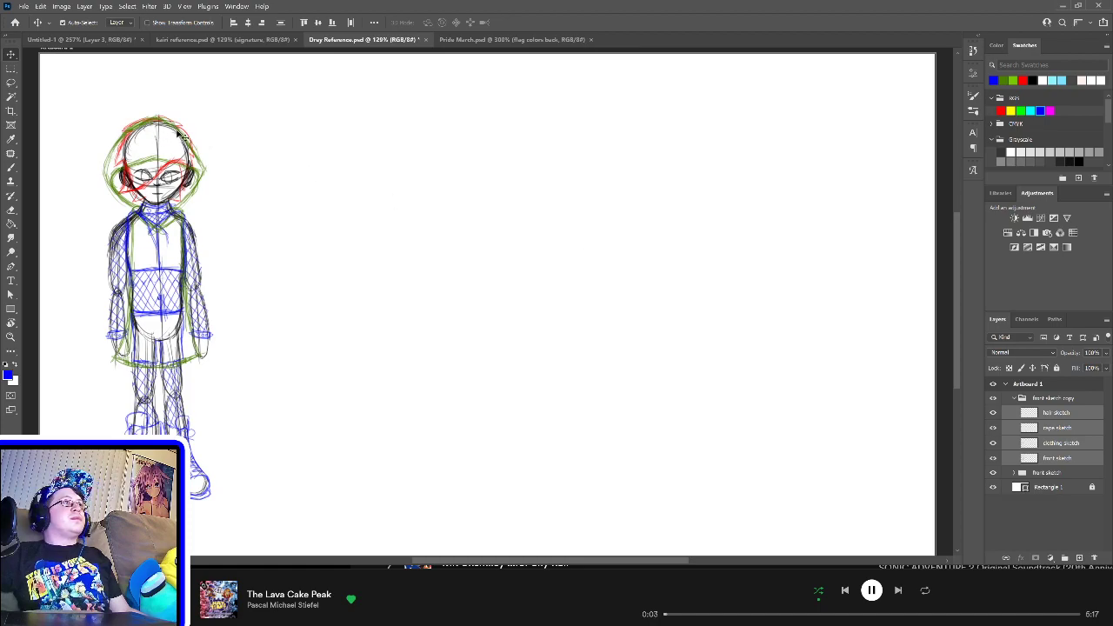
left_click(195, 40)
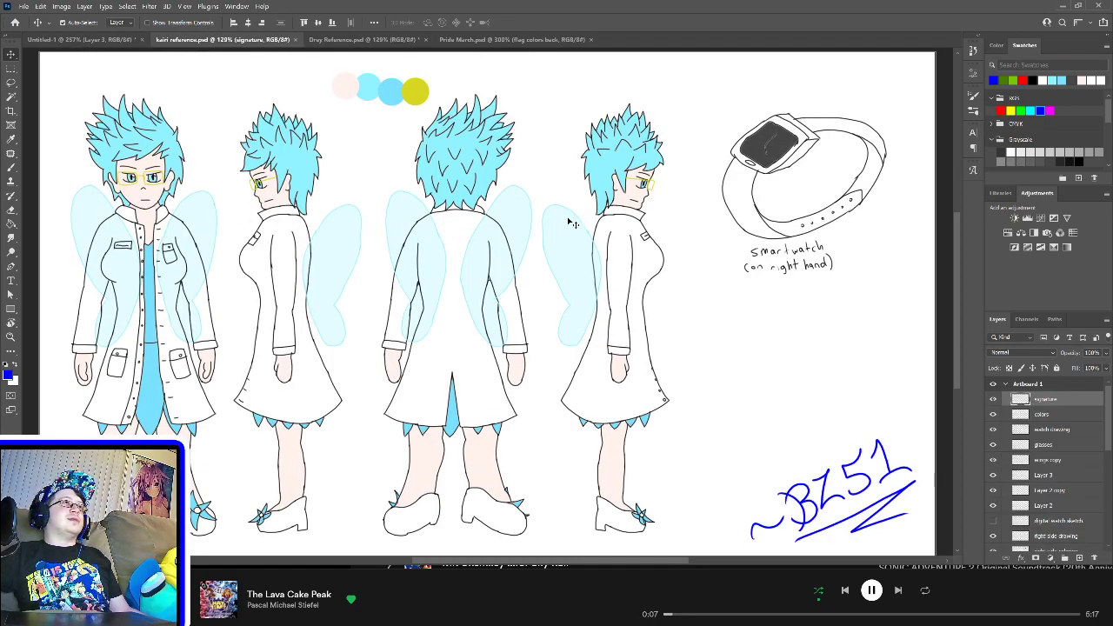
left_click(354, 40)
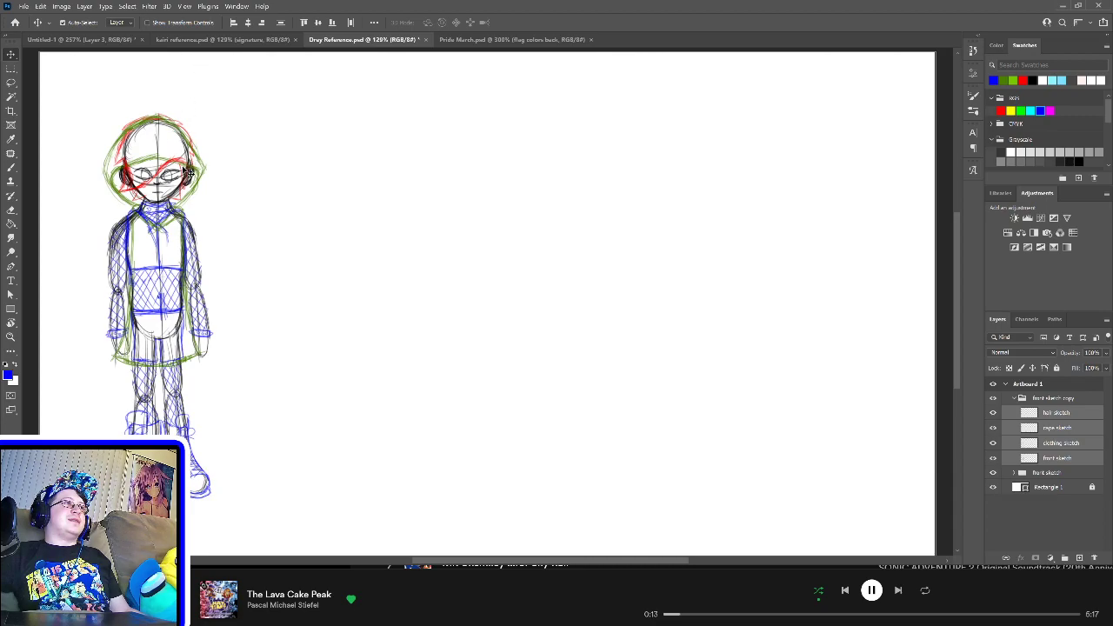
left_click_drag(184, 165, 499, 188)
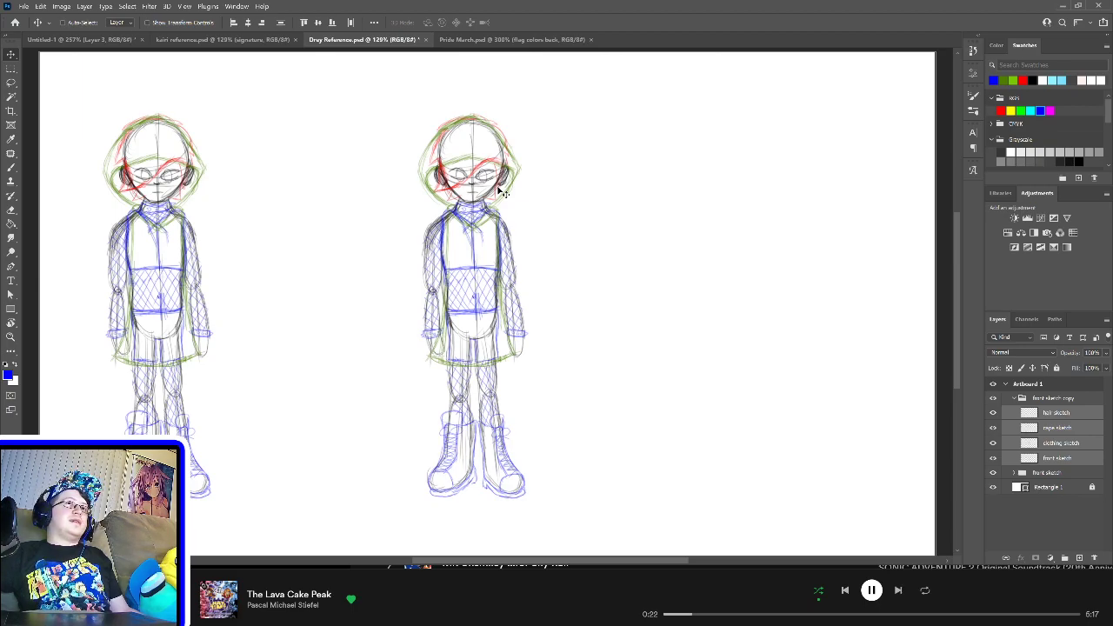
key("ctrl+z")
key("ctrl+z")
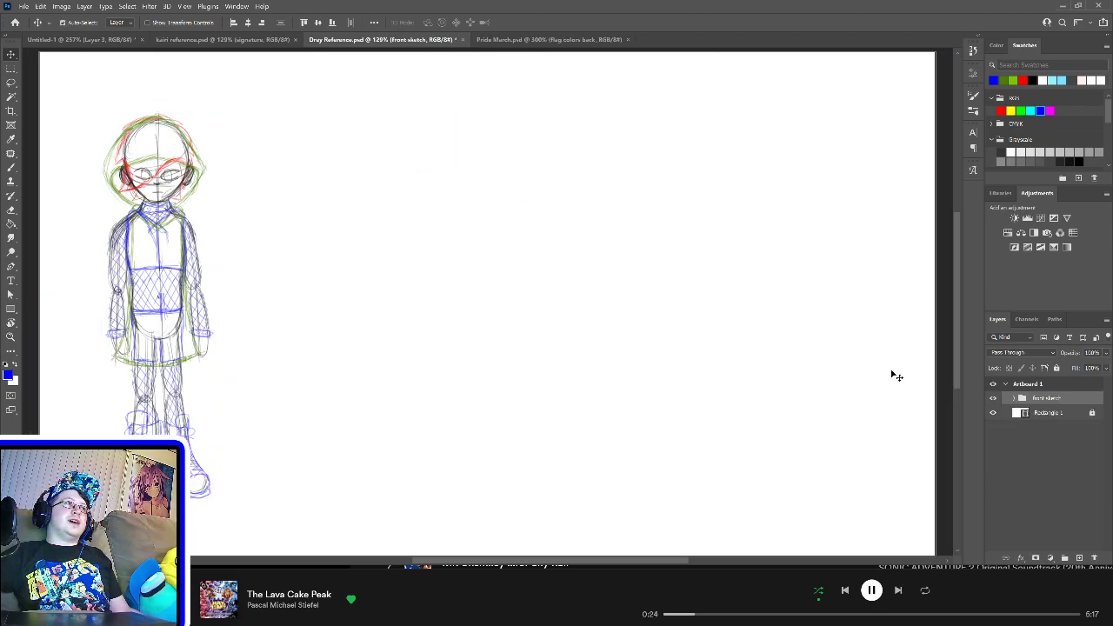
Step: Free Transform the four front sketch layers to scale them up slightly and nudge them left
left_click(1013, 398)
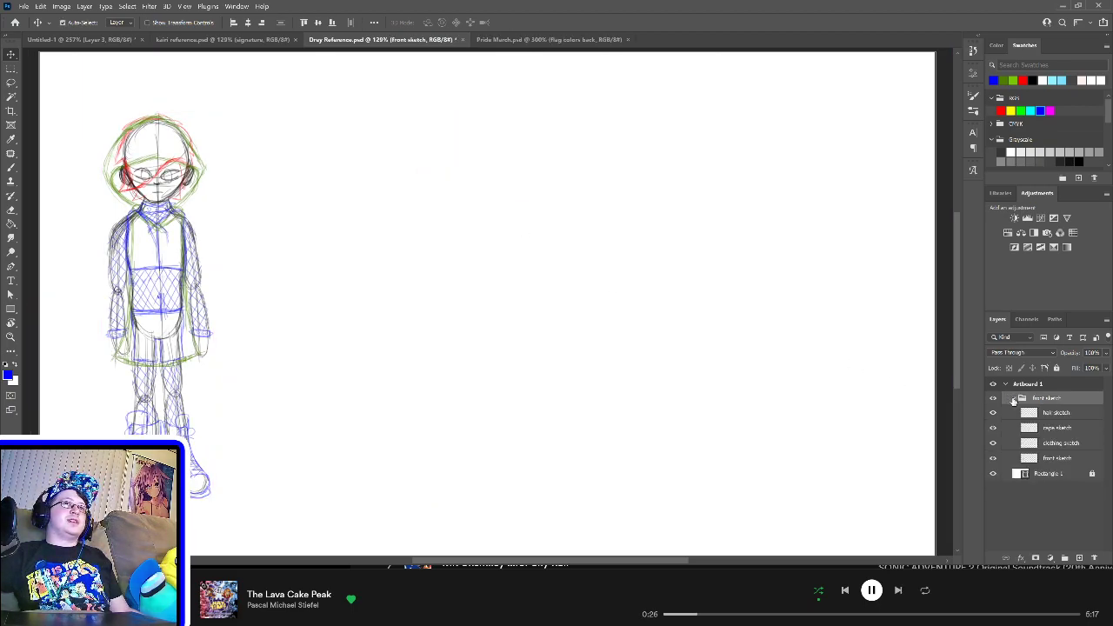
left_click(1058, 414)
left_click(1062, 458, "shift")
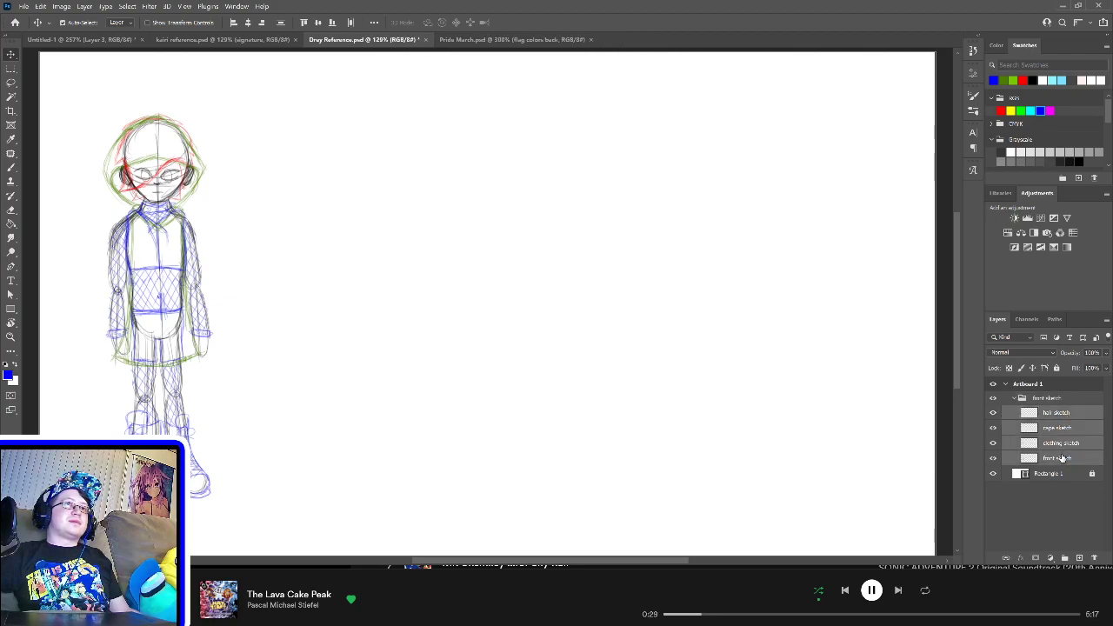
key("ctrl+t")
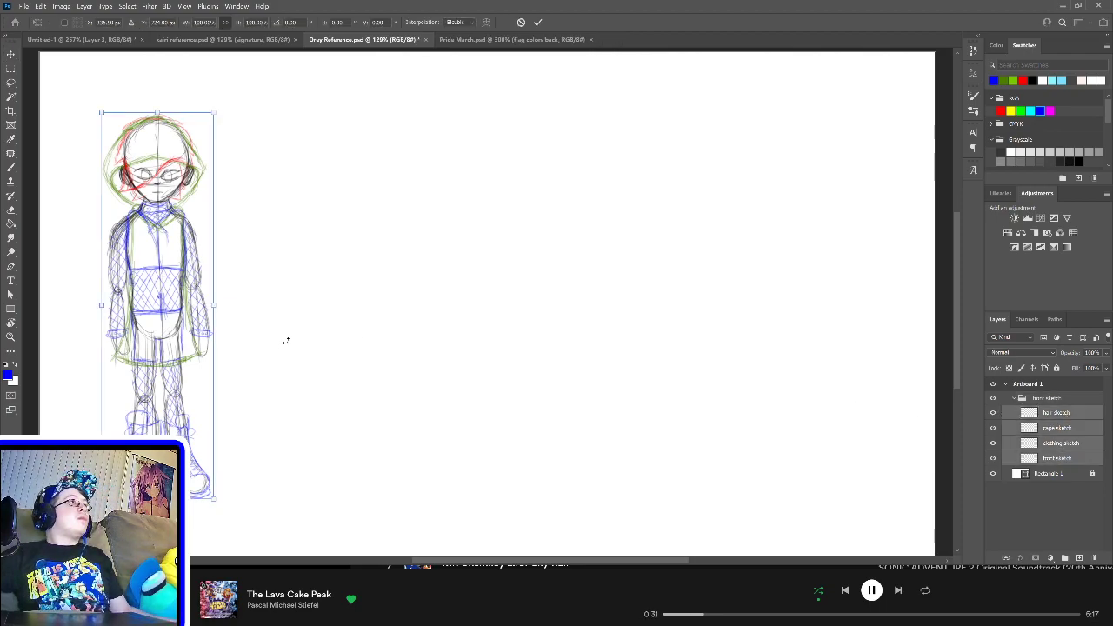
key("ctrl+1")
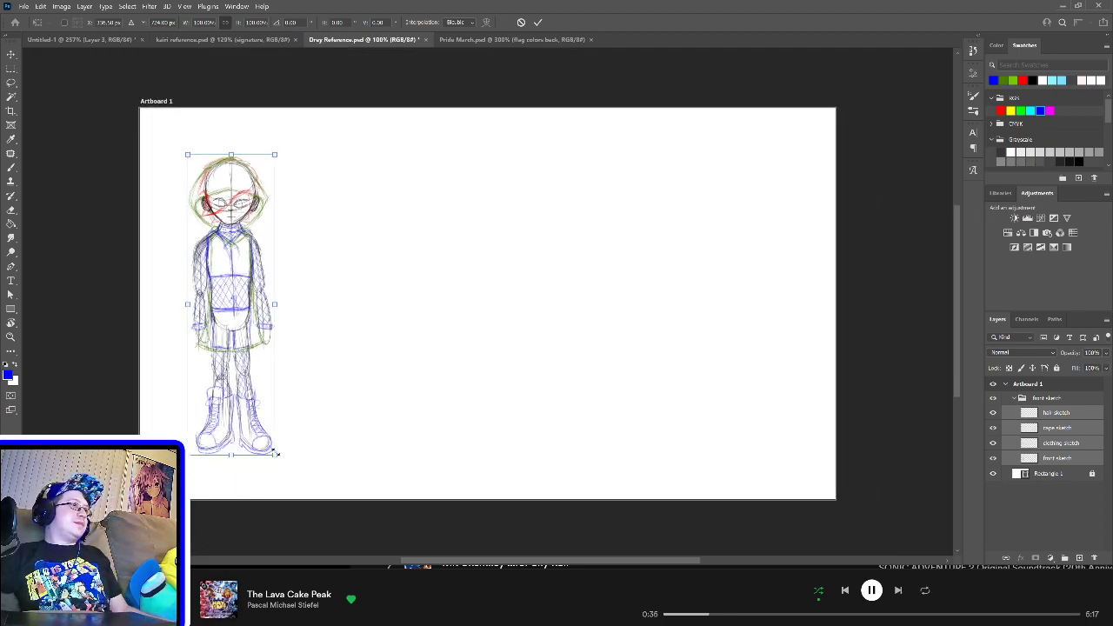
left_click_drag(272, 453, 299, 479)
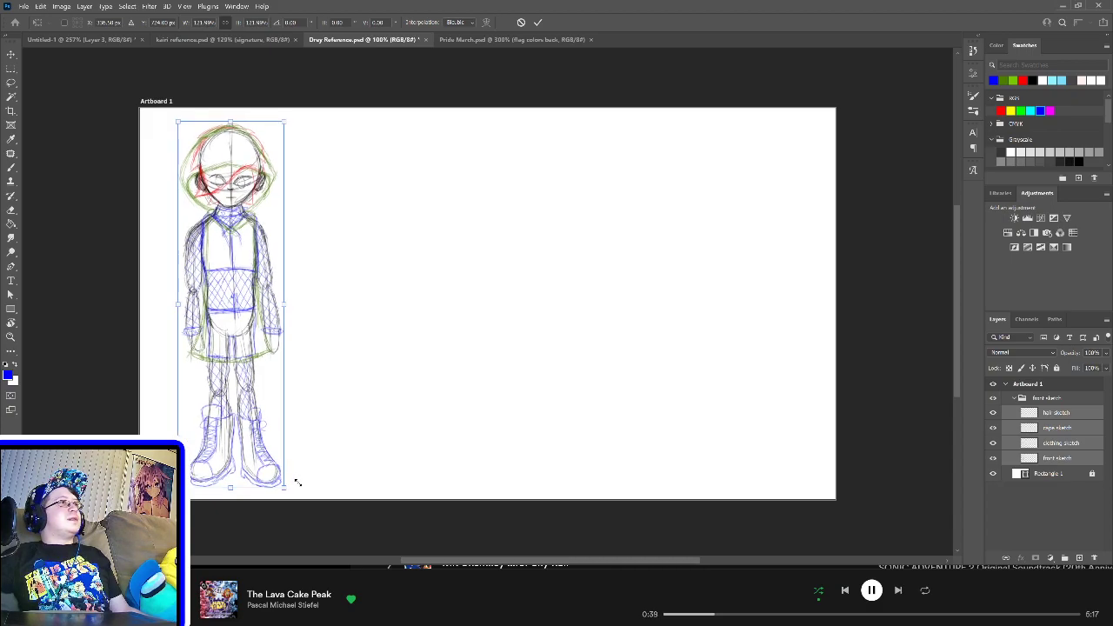
left_click_drag(251, 316, 232, 313)
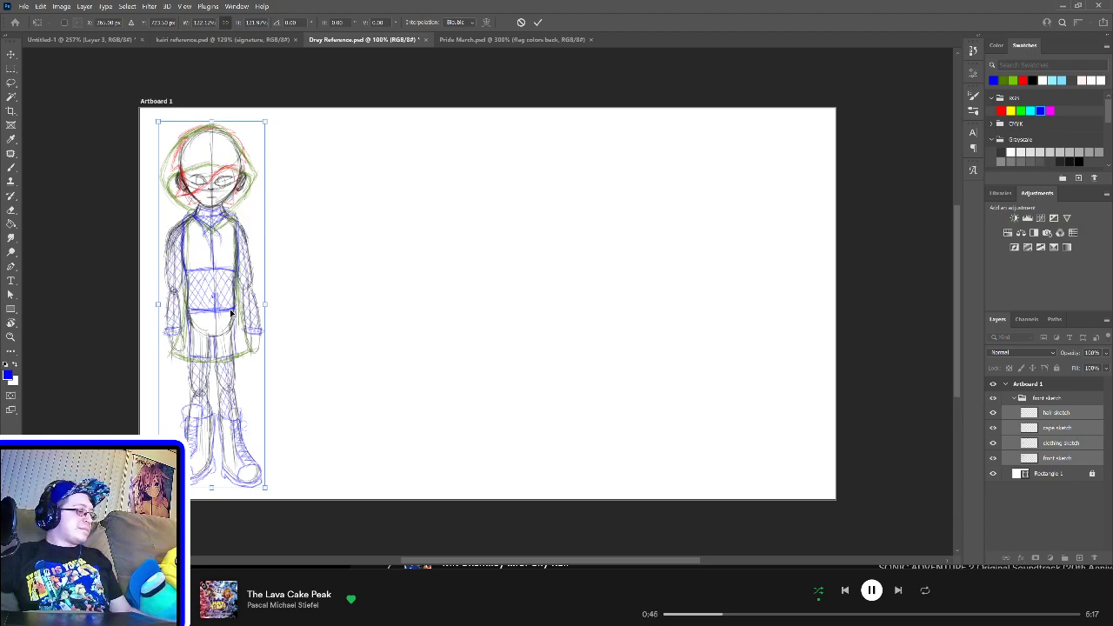
key("Return")
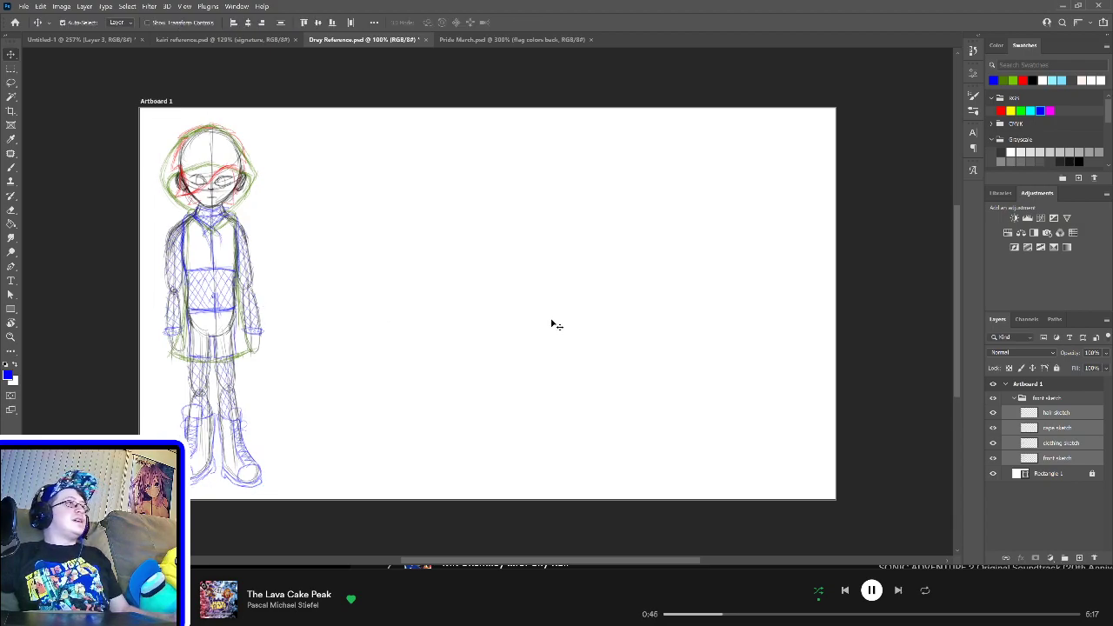
left_click(1014, 398)
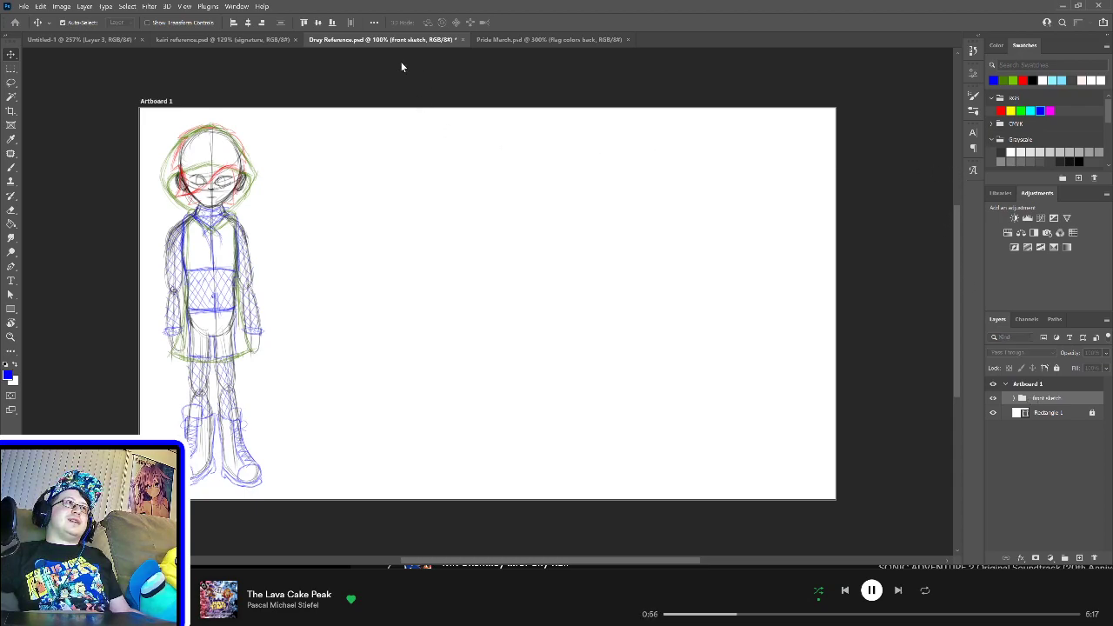
Step: Duplicate the front sketch group, drag the copy's layers right of the original, and save
key("ctrl+j")
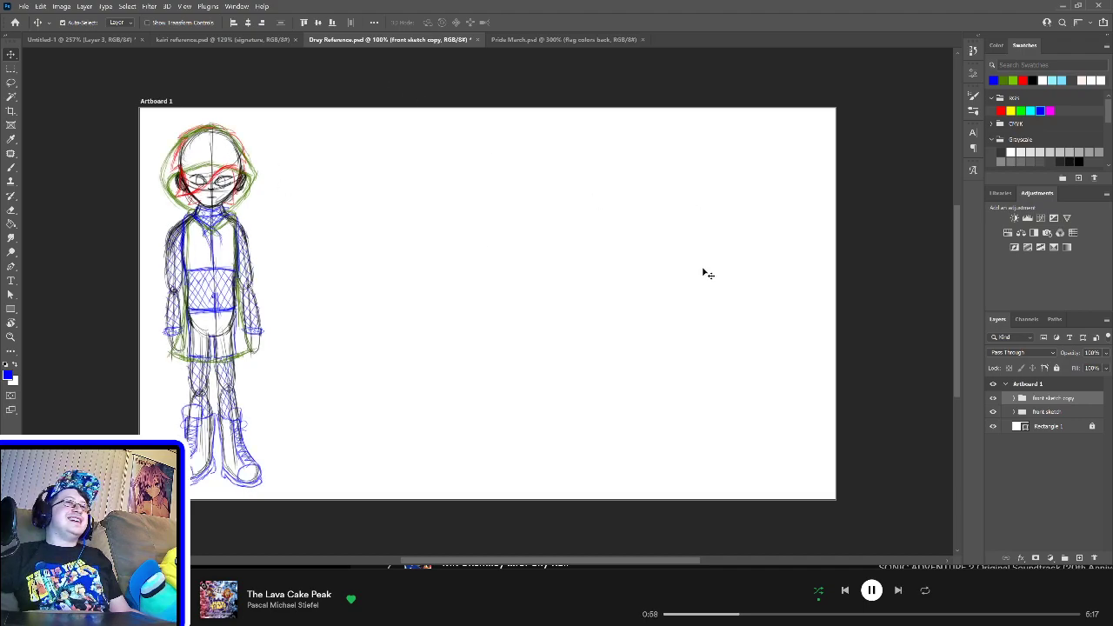
left_click(1017, 398)
left_click(1063, 415)
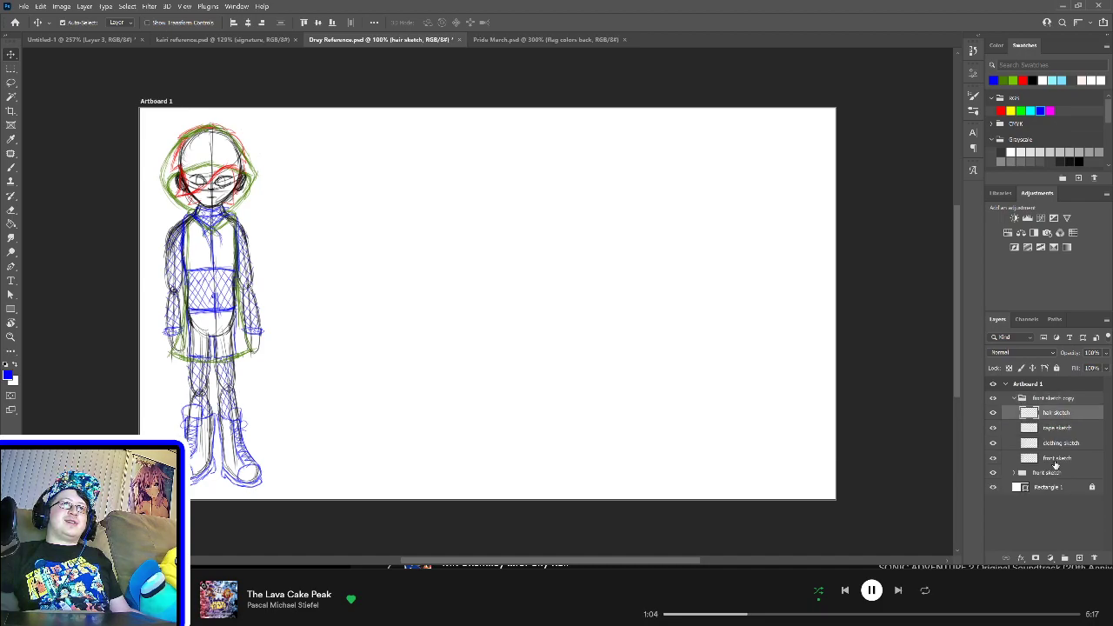
left_click(1055, 461, "shift")
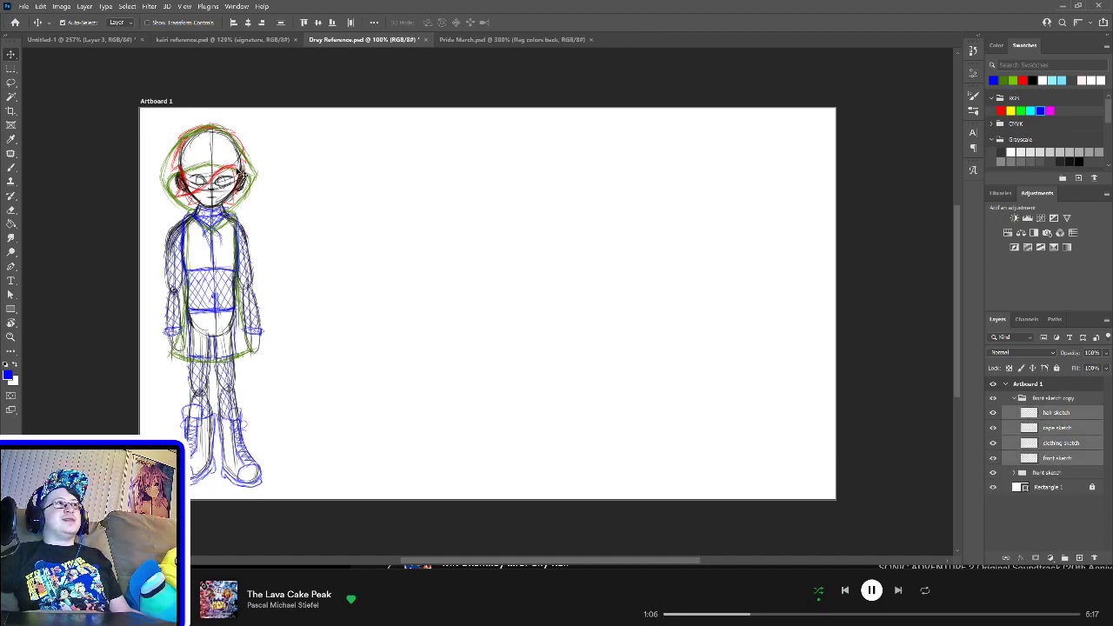
left_click_drag(244, 176, 460, 196)
key("ctrl+s")
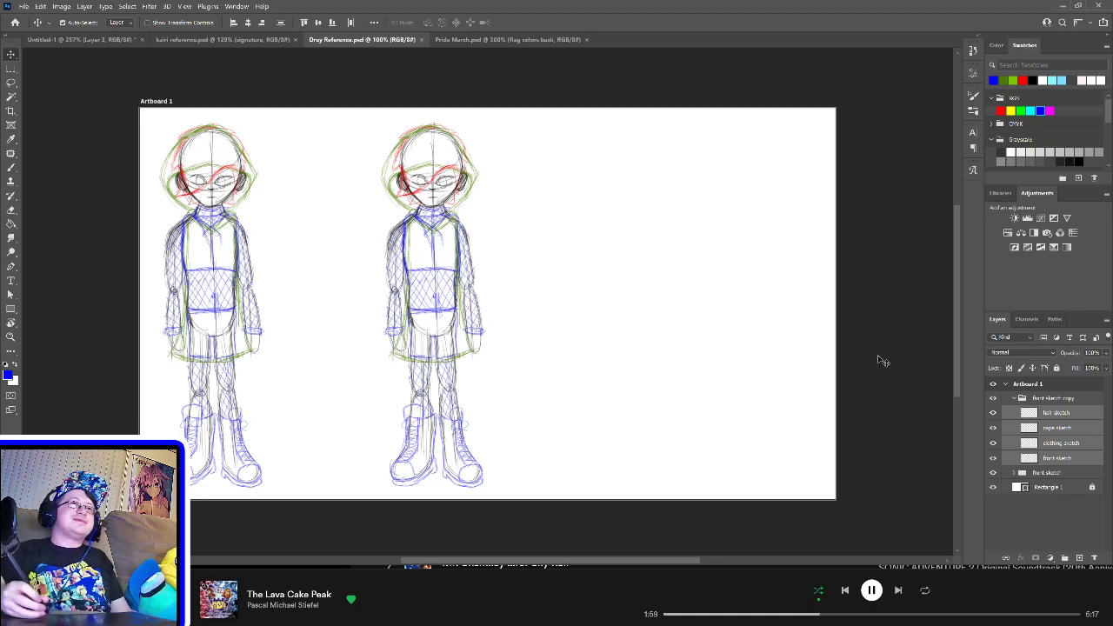
Step: Rename the front sketch copy group to 'back sketch'
double_click(1053, 398)
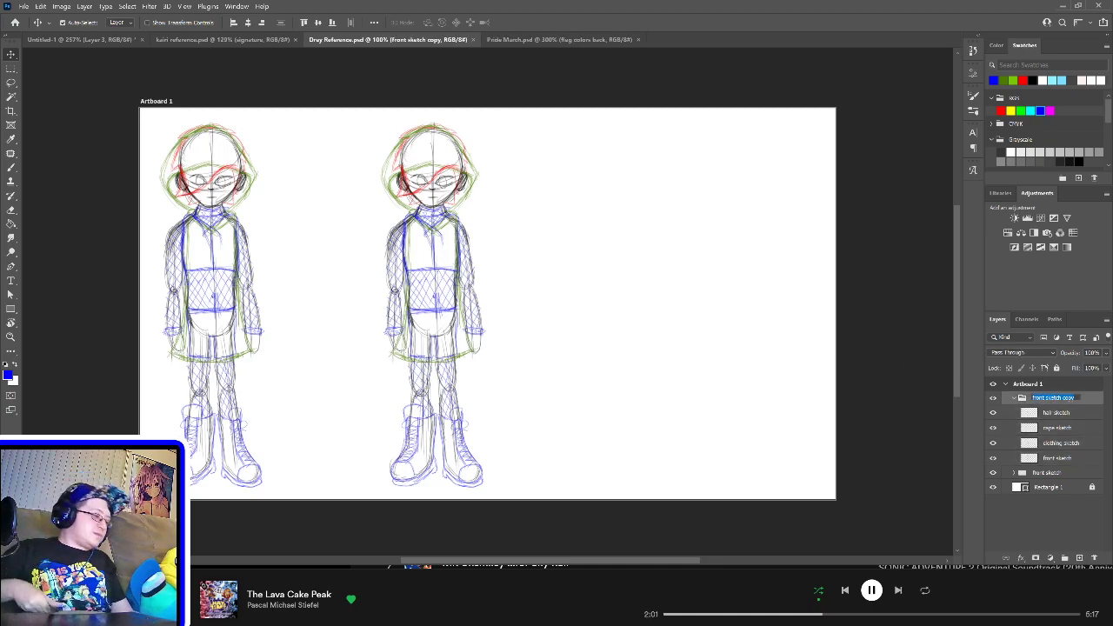
type("bod")
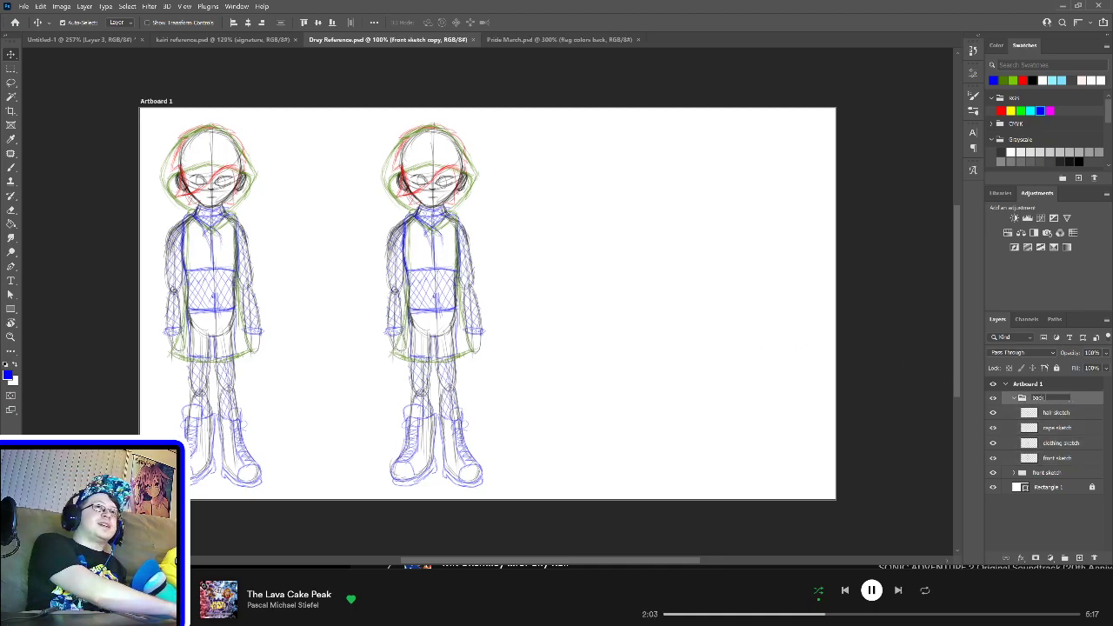
type("k sketch")
key("Return")
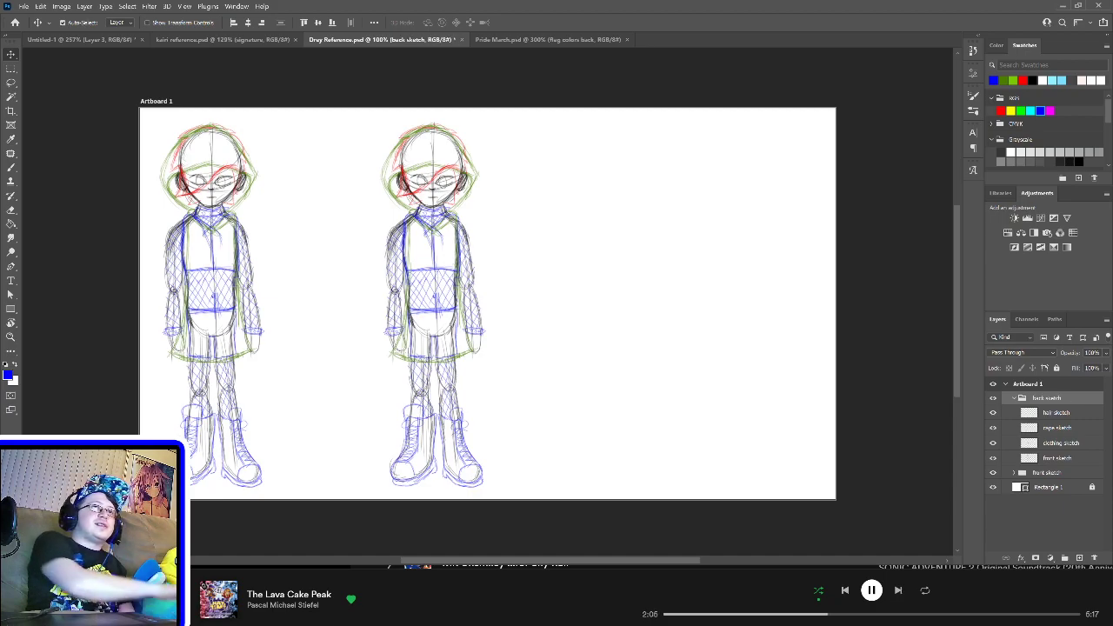
Step: Undo and redo a change to the right figure, leaving only its front sketch layer selected
left_click(1059, 459)
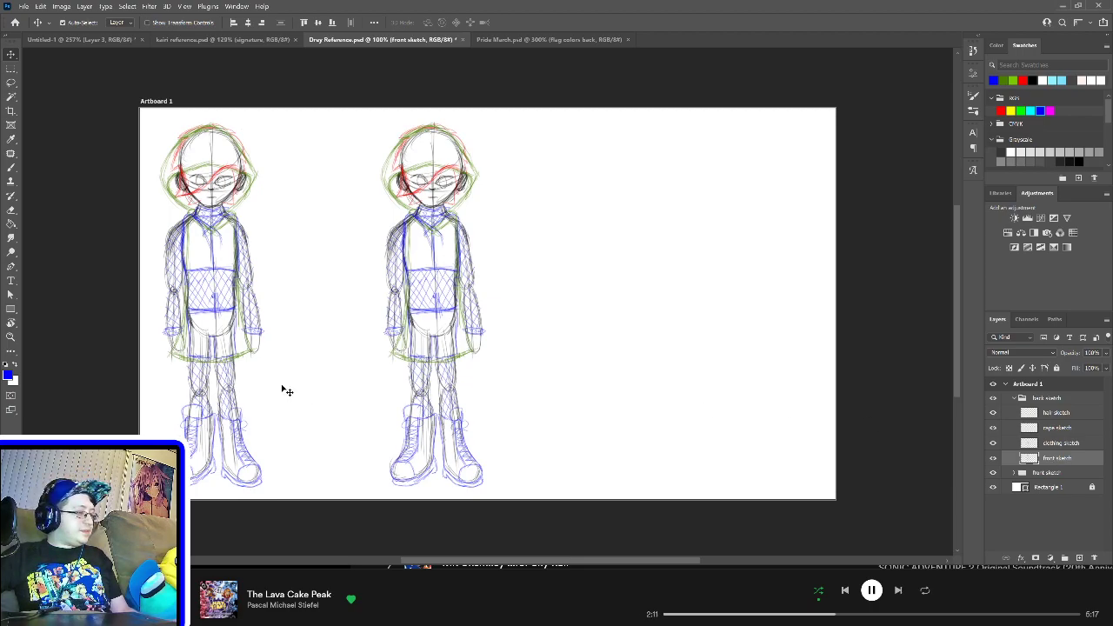
left_click(1056, 415, "shift")
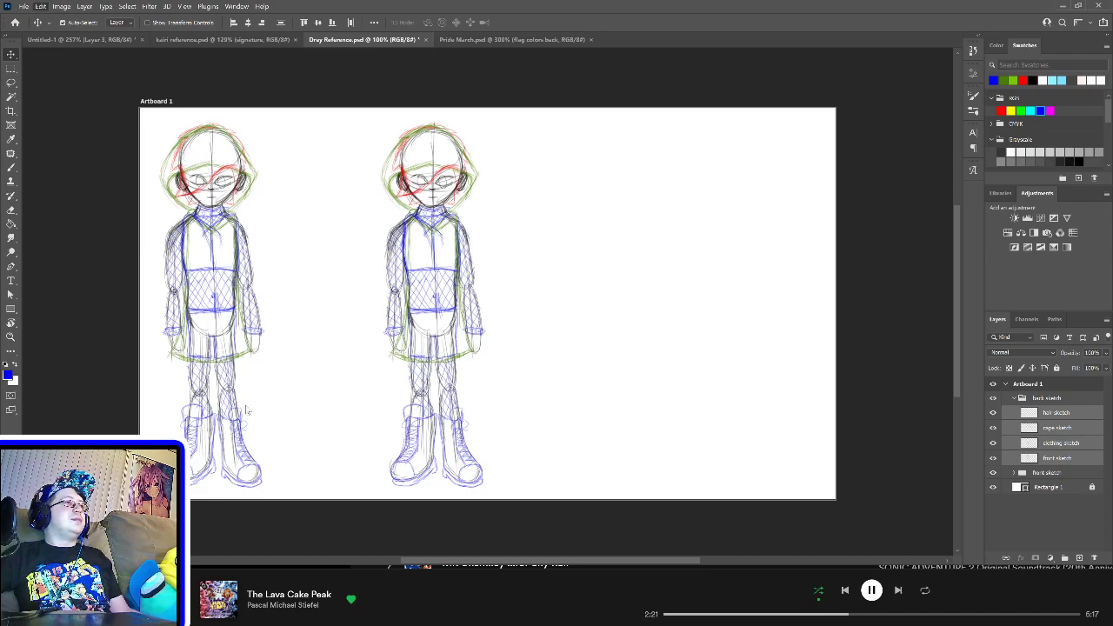
key("ctrl+z")
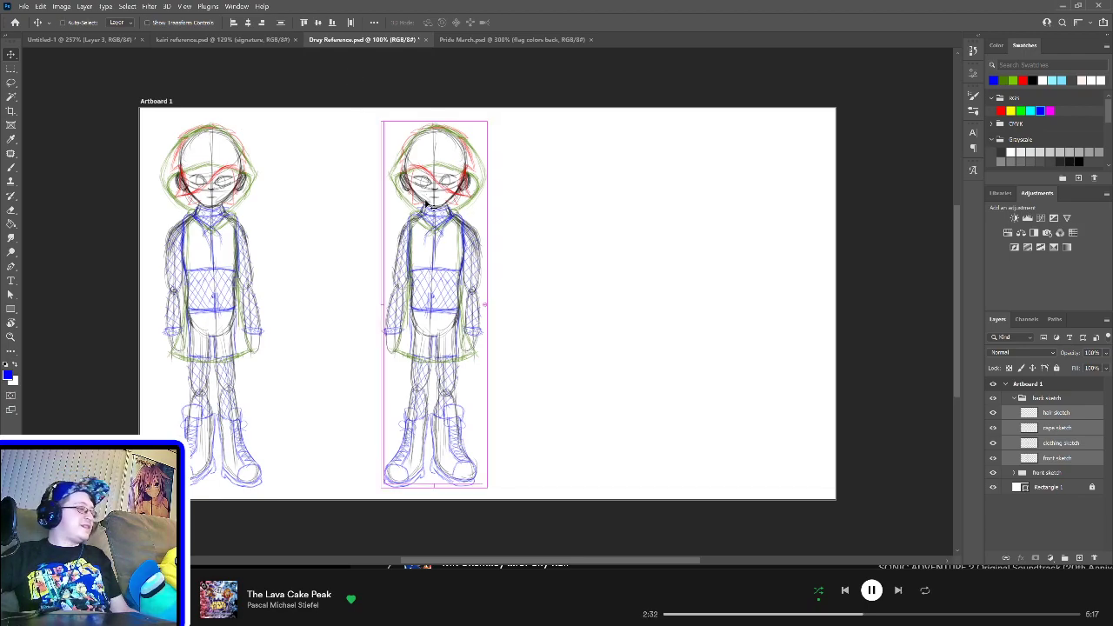
key("ctrl+z")
key("ctrl+shift+z")
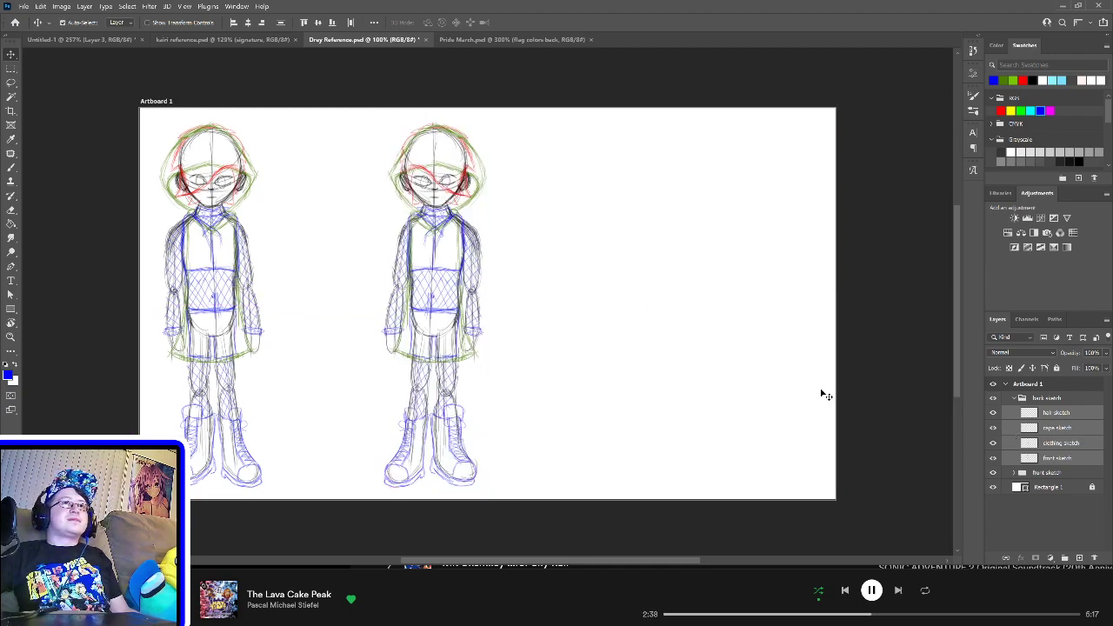
left_click(1054, 460)
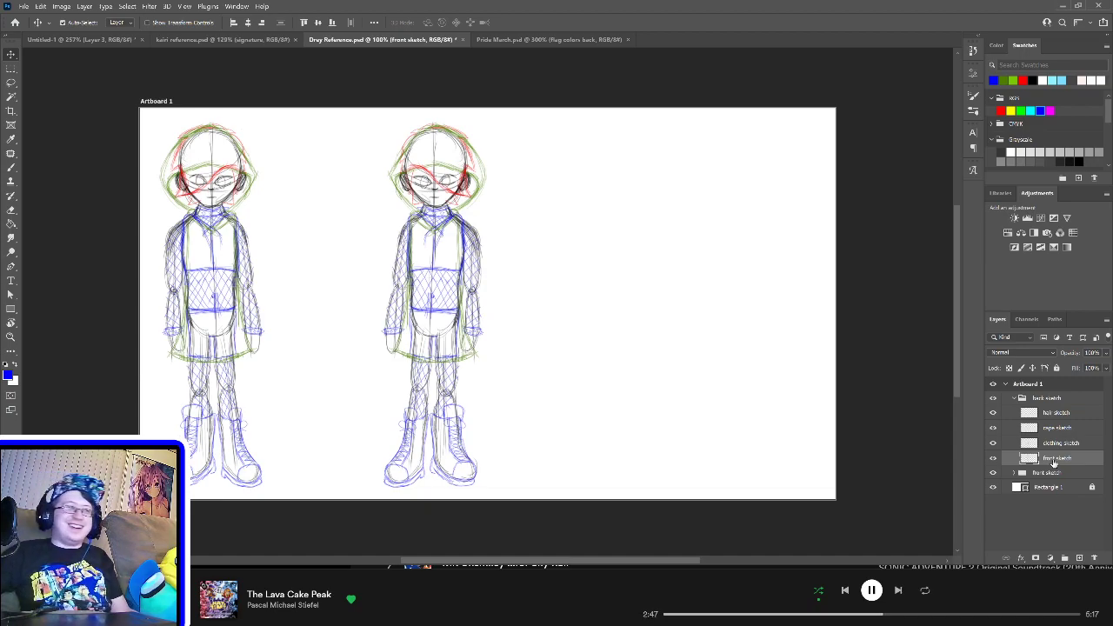
Step: Zoom to 300% on the back figure's head and erase both eyes
key("e")
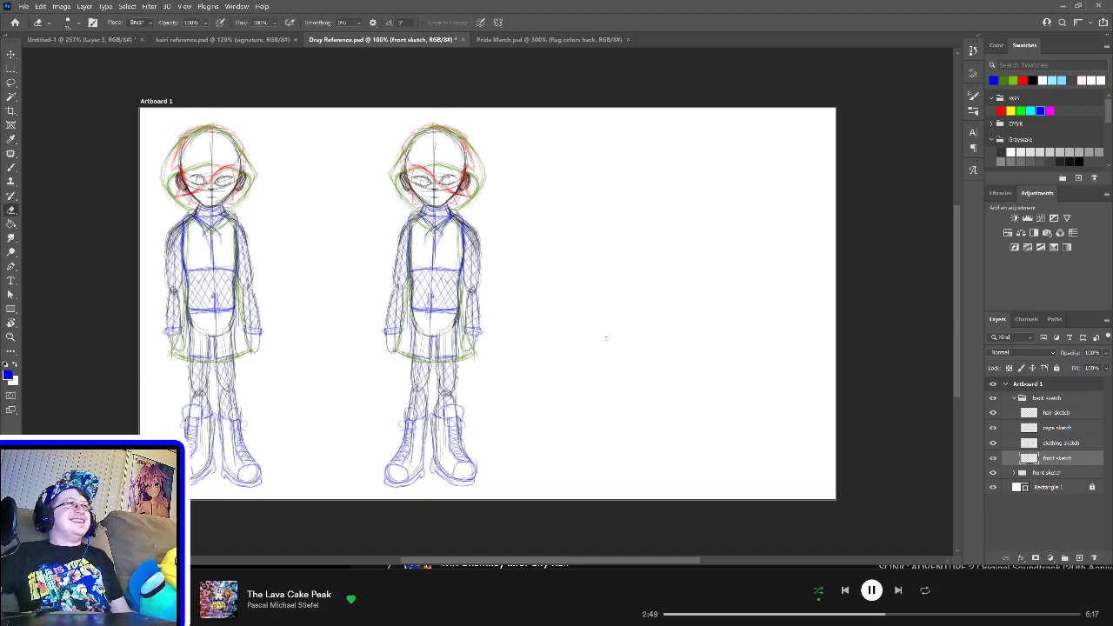
key("ctrl+plus")
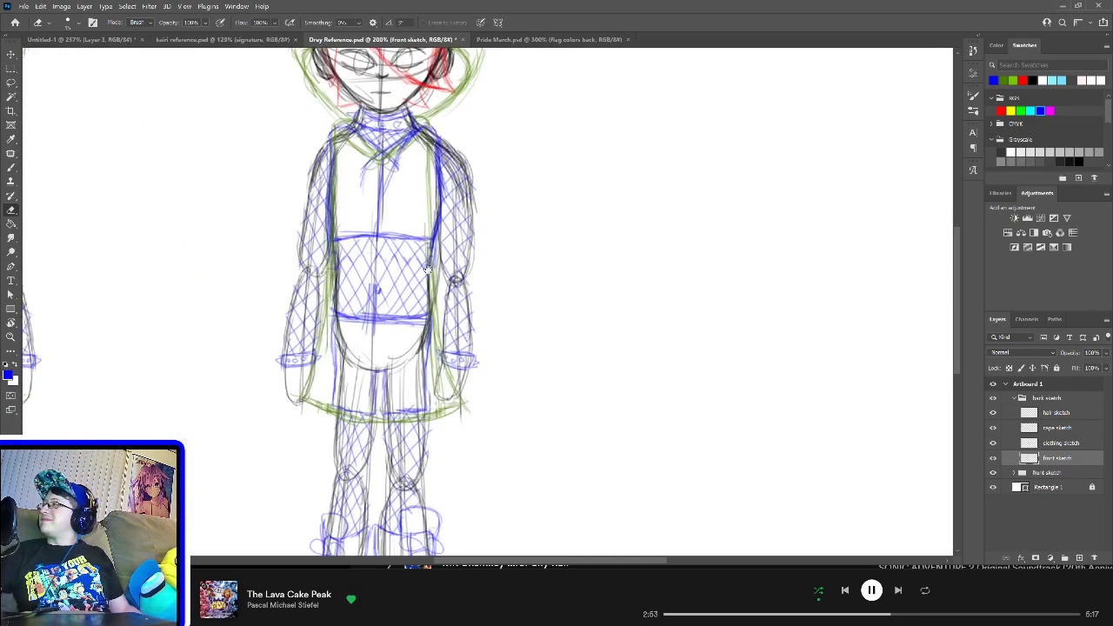
scroll(427, 270, "up", 5)
scroll(427, 270, "left", 3)
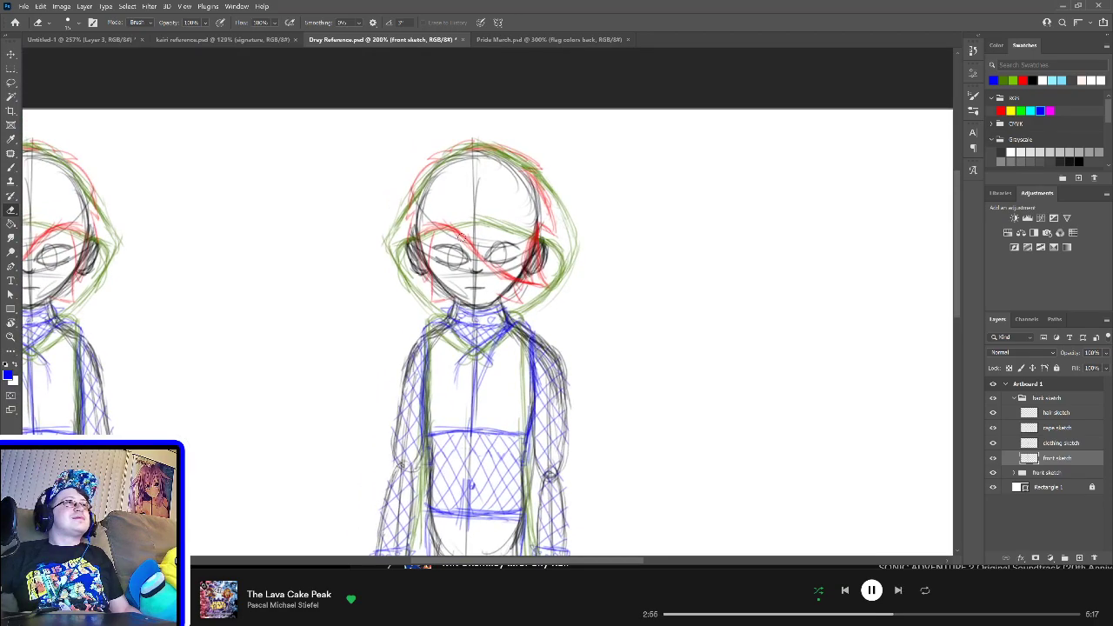
key("ctrl+plus")
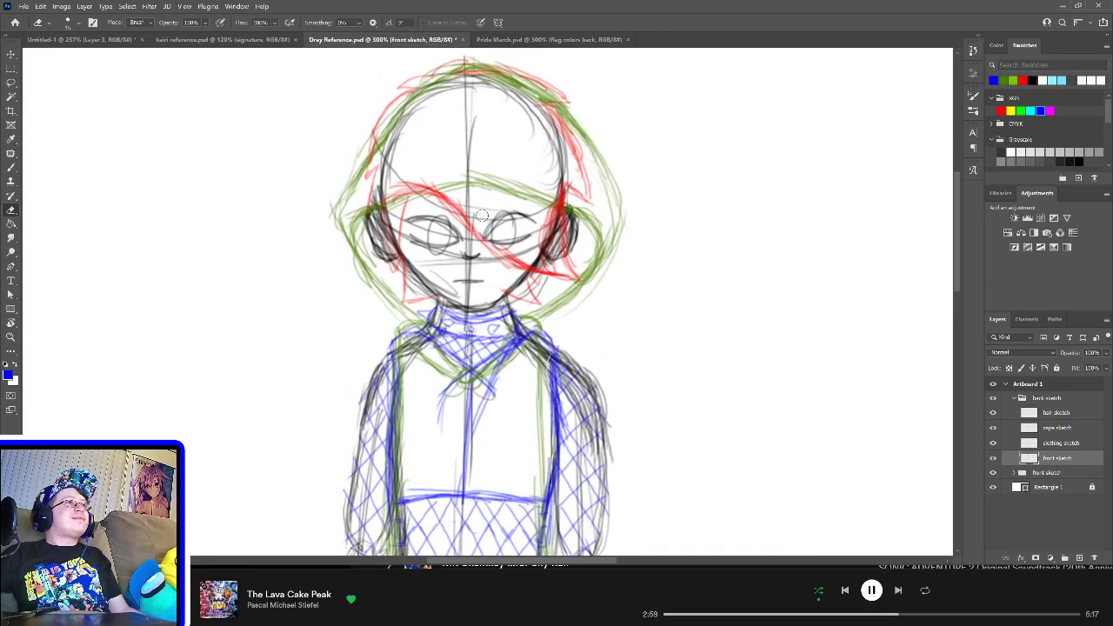
left_click_drag(491, 241, 527, 322)
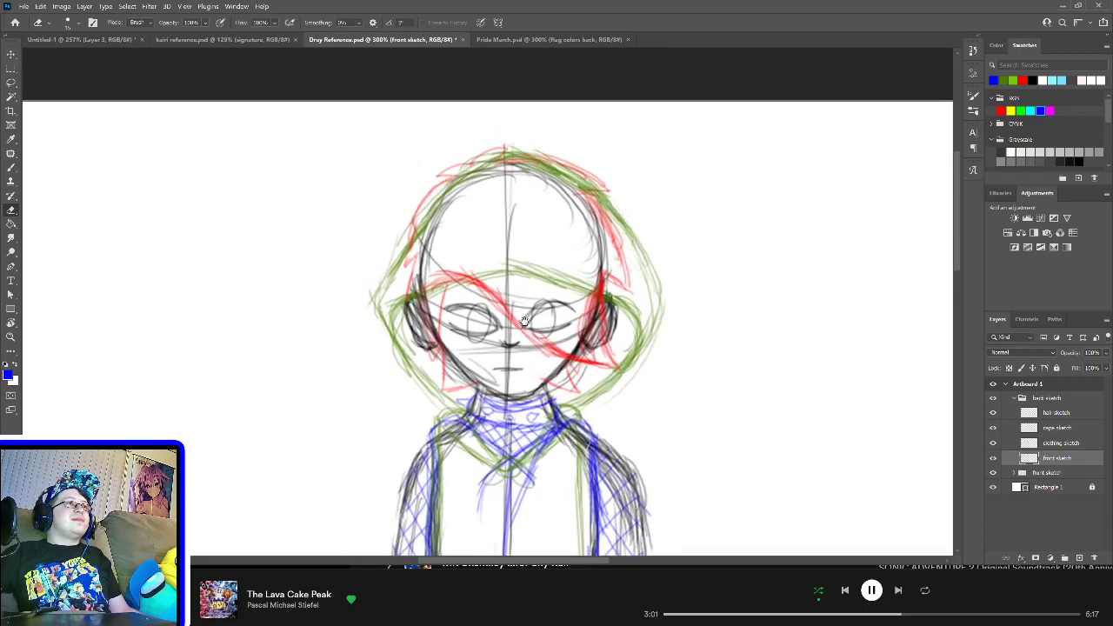
left_click_drag(490, 270, 511, 274)
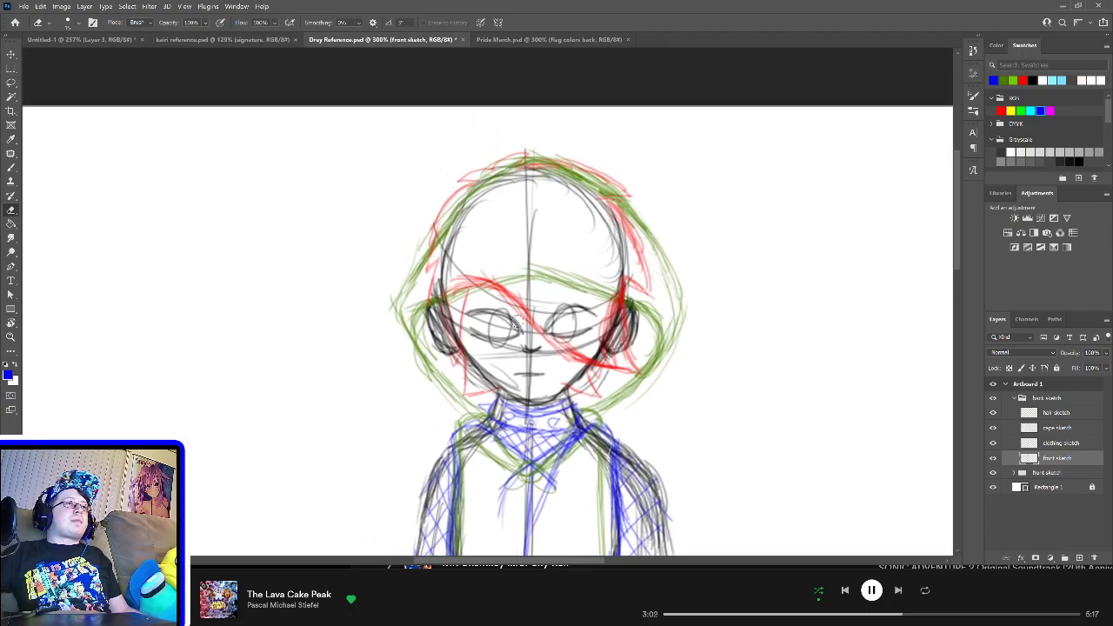
left_click_drag(527, 372, 525, 336)
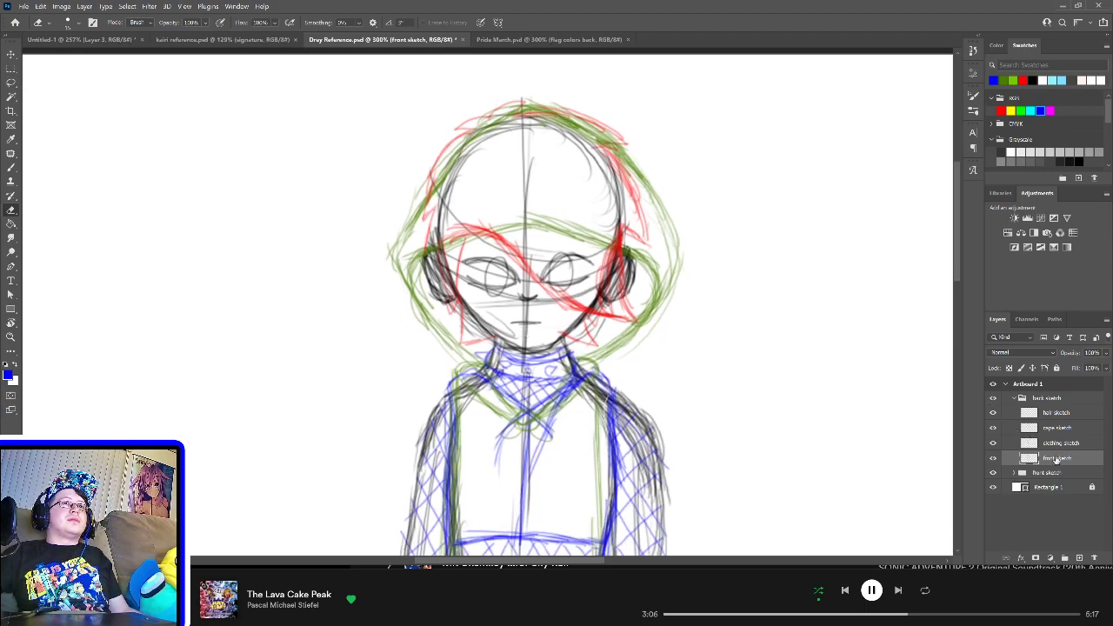
mouse_move(451, 262)
left_mouse_down()
mouse_move(467, 280)
mouse_move(474, 262)
mouse_move(470, 277)
mouse_move(478, 272)
left_mouse_up()
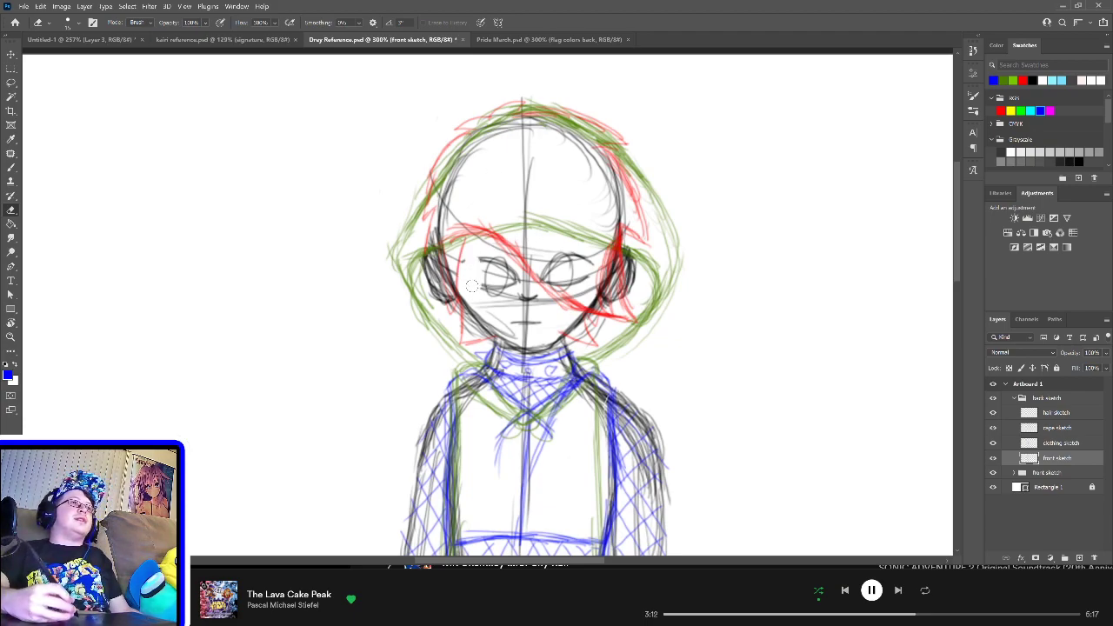
mouse_move(472, 285)
left_mouse_down()
mouse_move(477, 270)
mouse_move(492, 287)
mouse_move(530, 279)
mouse_move(522, 326)
mouse_move(566, 259)
mouse_move(584, 272)
mouse_move(577, 297)
left_mouse_up()
left_click_drag(549, 372, 551, 246)
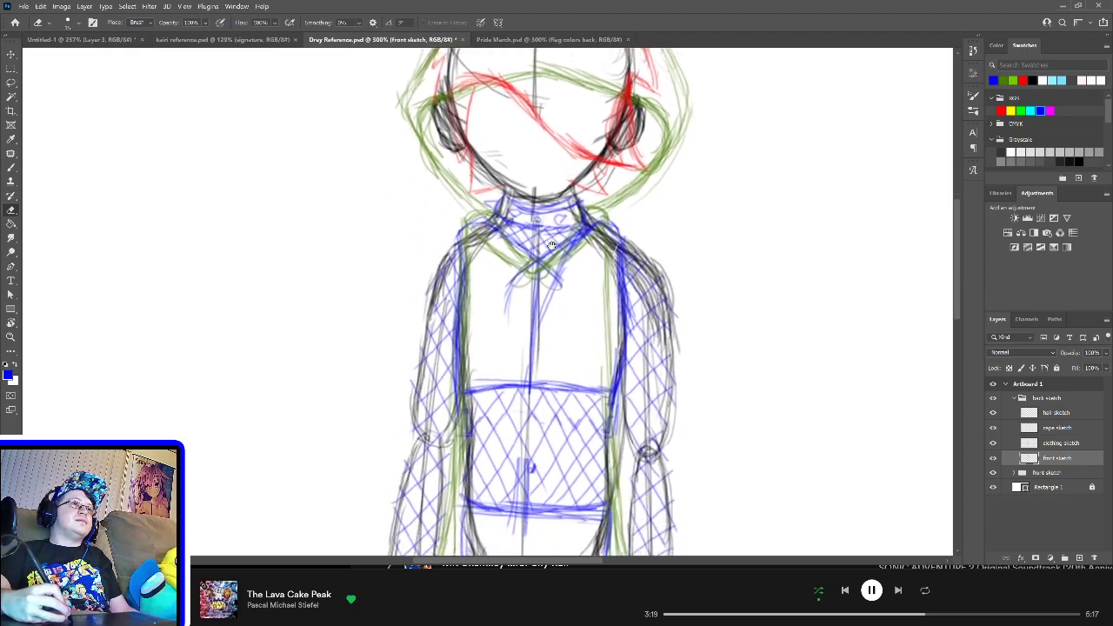
Step: Pan down the back figure from the torso and belt to the full boots
left_click_drag(550, 394, 550, 248)
left_click_drag(547, 406, 545, 288)
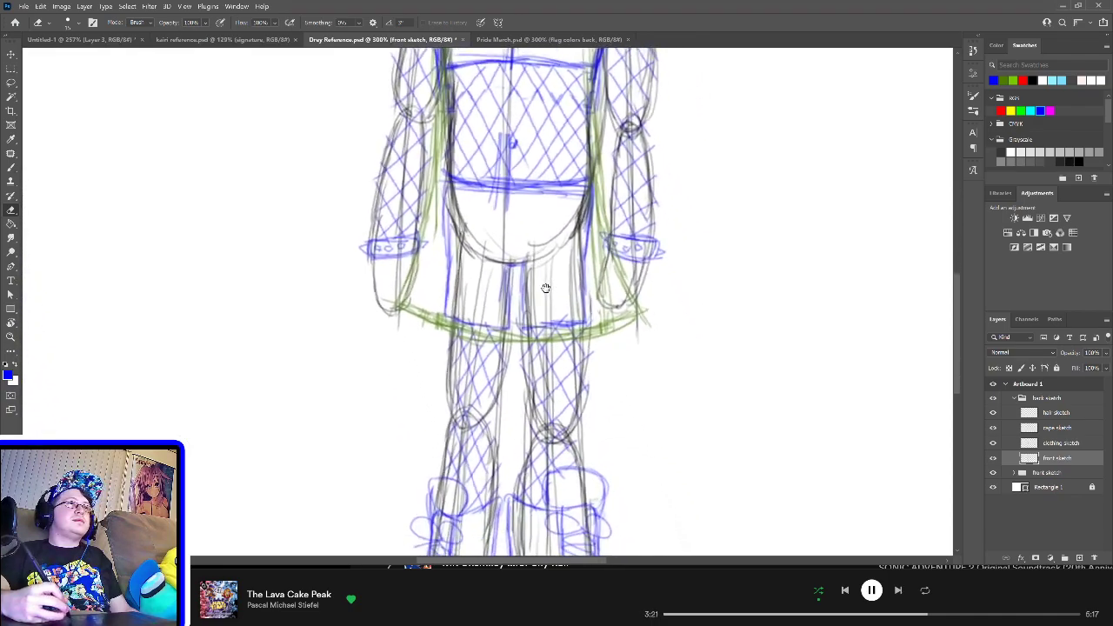
left_click_drag(546, 365, 546, 287)
left_click_drag(546, 409, 546, 287)
mouse_move(546, 365)
left_mouse_down()
mouse_move(546, 296)
mouse_move(535, 382)
mouse_move(564, 414)
left_mouse_up()
Step: On the back figure's clothing sketch layer, erase the lacing on both boots
left_click(1028, 445)
mouse_move(474, 485)
left_mouse_down()
mouse_move(469, 399)
mouse_move(496, 439)
mouse_move(480, 398)
left_mouse_up()
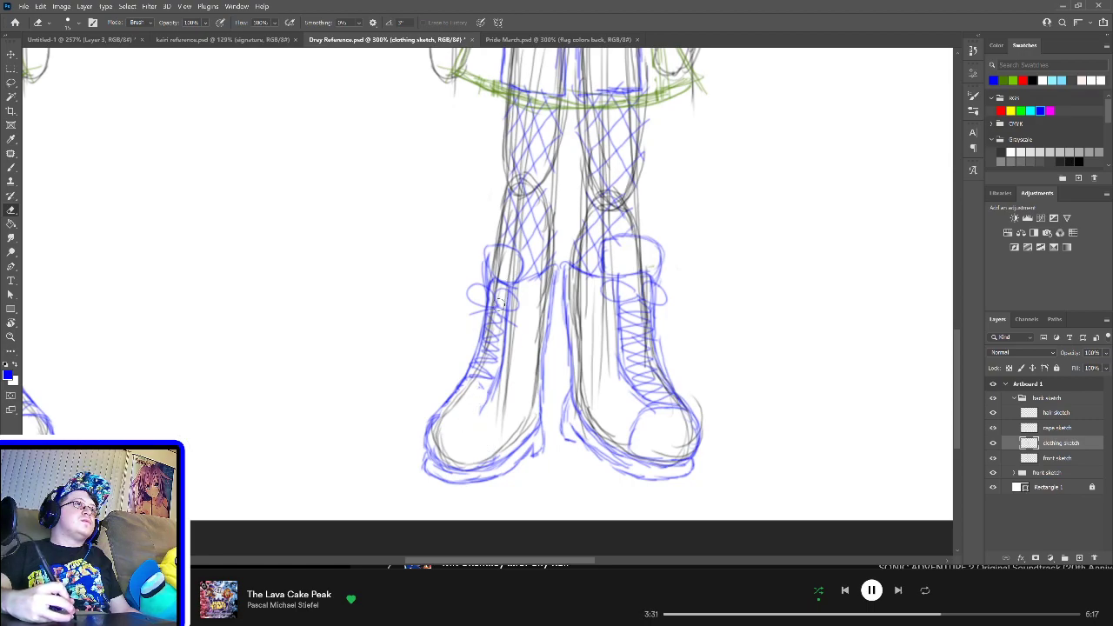
mouse_move(494, 291)
left_mouse_down()
mouse_move(492, 313)
mouse_move(512, 294)
mouse_move(504, 270)
mouse_move(505, 297)
mouse_move(525, 269)
mouse_move(507, 254)
mouse_move(520, 261)
mouse_move(513, 277)
mouse_move(529, 287)
mouse_move(495, 324)
mouse_move(478, 369)
mouse_move(497, 337)
mouse_move(491, 398)
mouse_move(500, 372)
left_mouse_up()
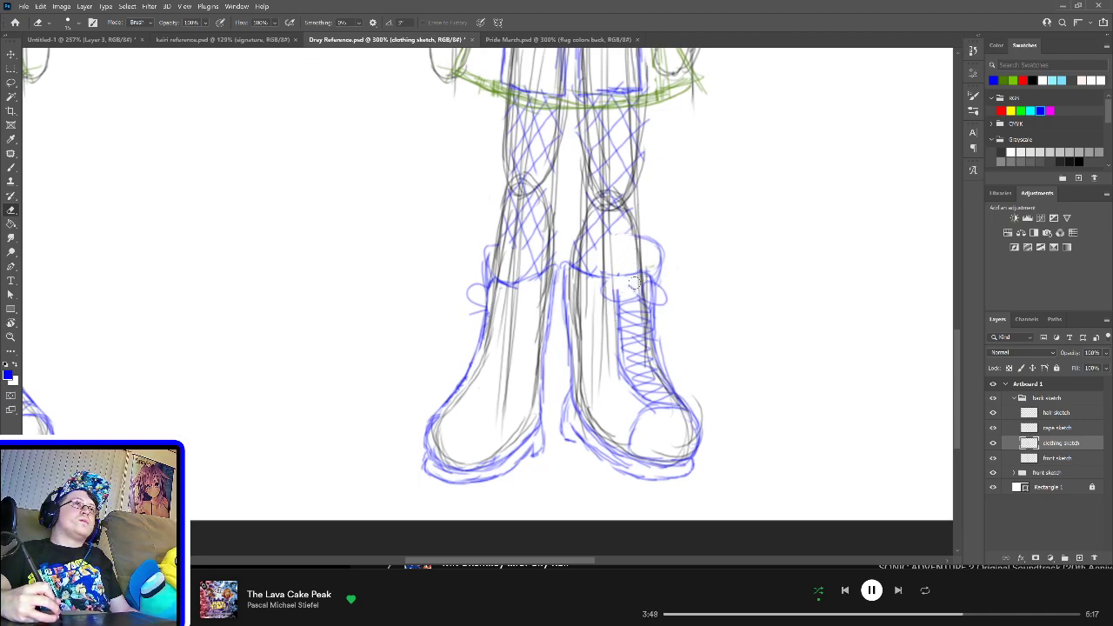
mouse_move(635, 283)
left_mouse_down()
mouse_move(642, 355)
mouse_move(649, 335)
left_mouse_up()
mouse_move(672, 418)
left_mouse_down()
mouse_move(651, 370)
mouse_move(685, 424)
mouse_move(649, 406)
mouse_move(636, 445)
mouse_move(639, 382)
mouse_move(616, 343)
mouse_move(623, 311)
mouse_move(613, 295)
mouse_move(626, 297)
mouse_move(611, 355)
left_mouse_up()
Step: Look over the back figure's belt, torso and hood, then switch to the Brush
left_click_drag(617, 265, 598, 353)
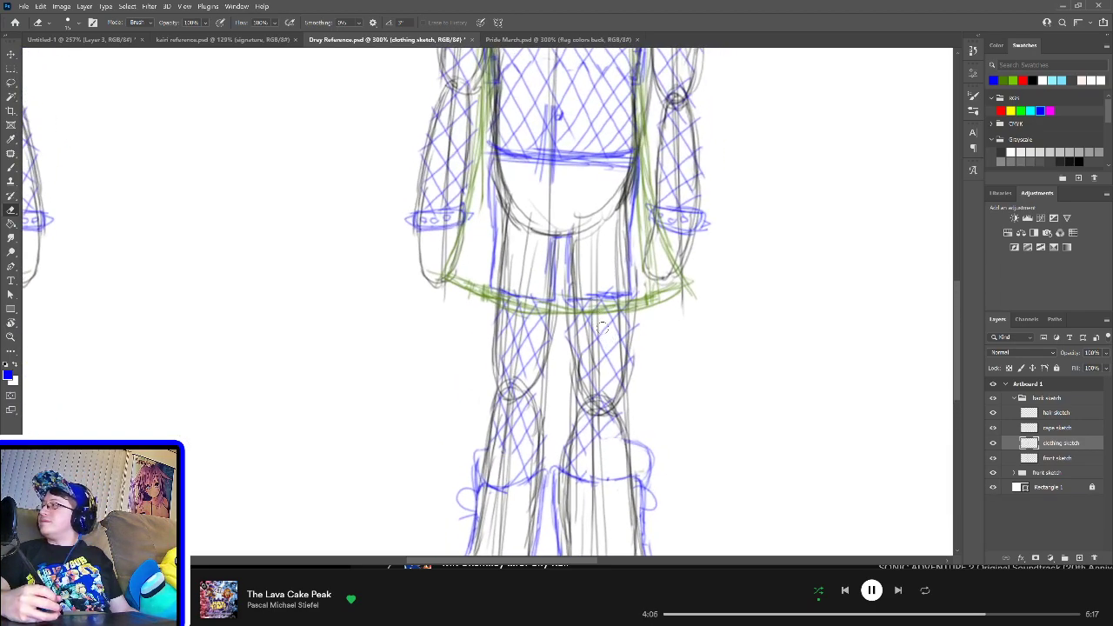
scroll(600, 335, "up", 5)
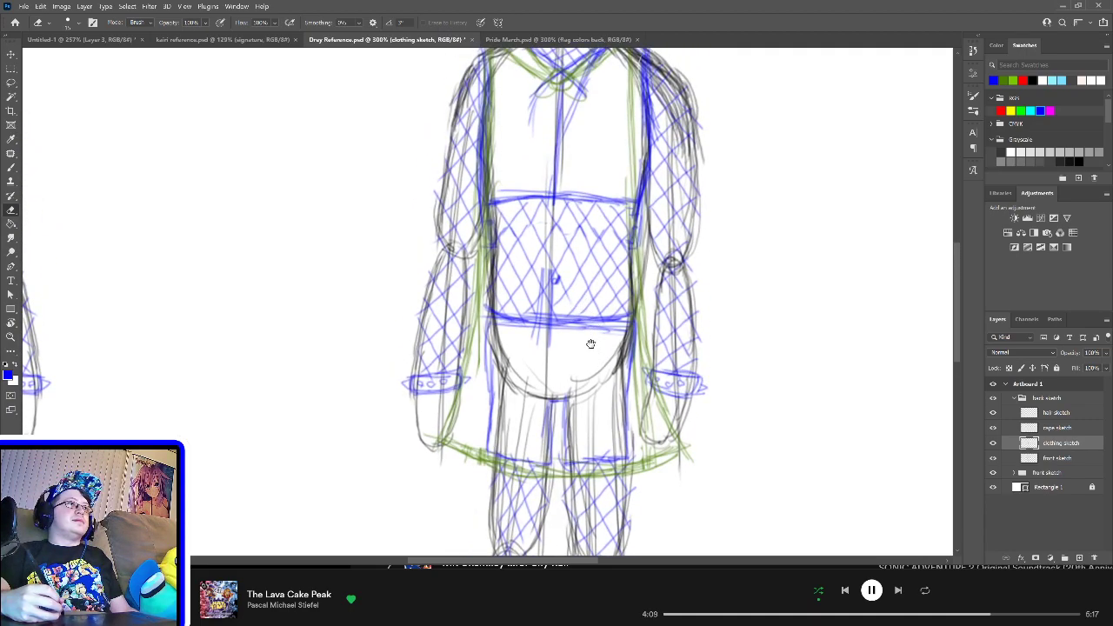
left_click_drag(591, 339, 590, 388)
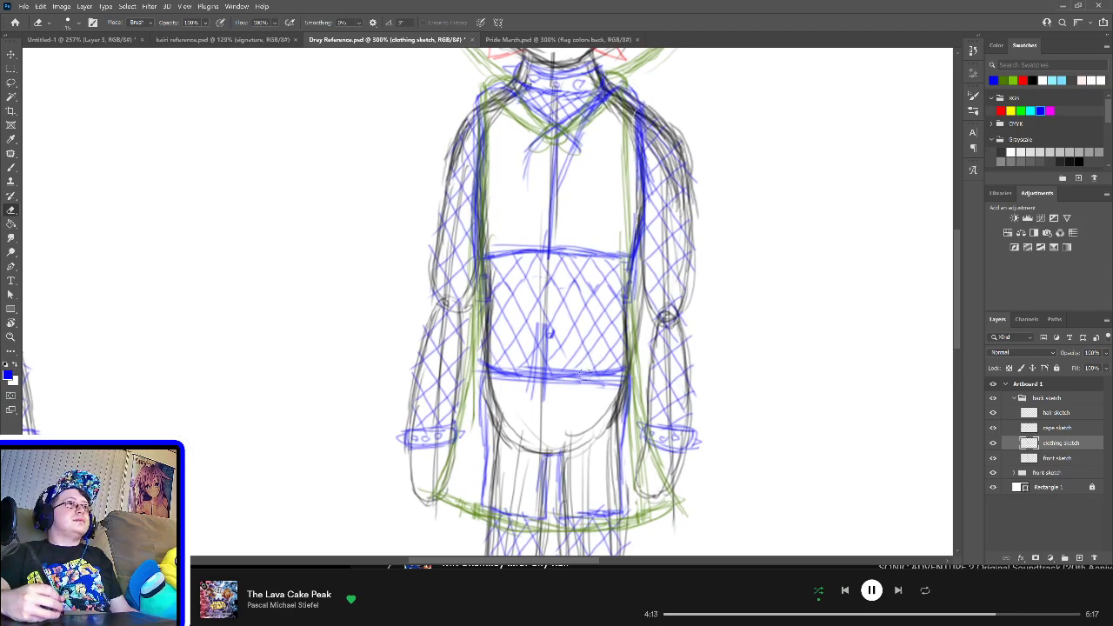
scroll(586, 353, "up", 5)
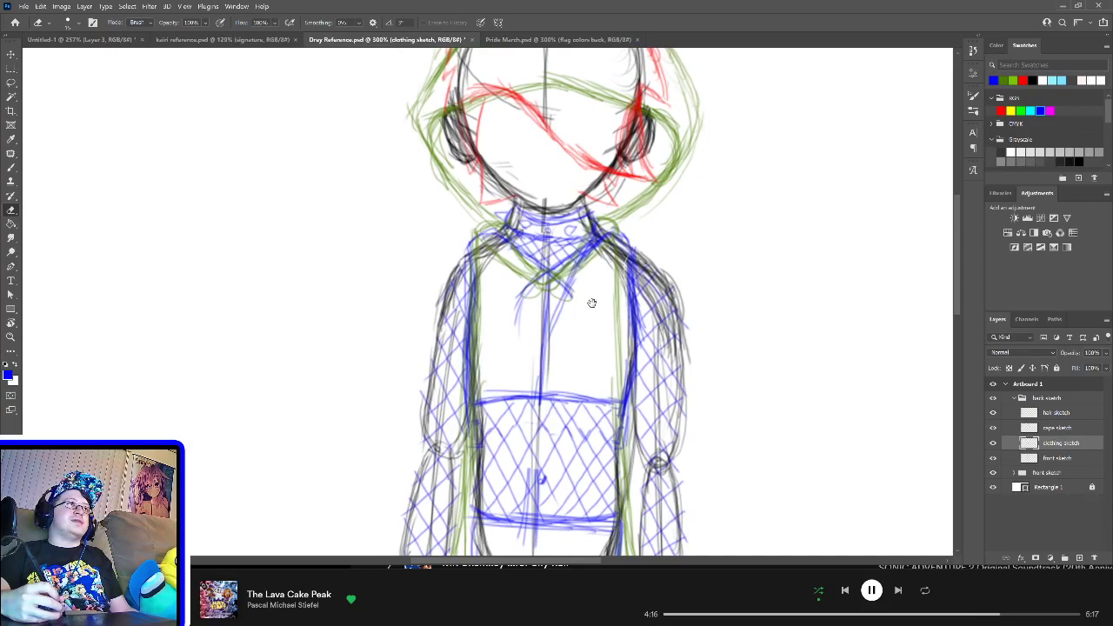
scroll(589, 304, "up", 4)
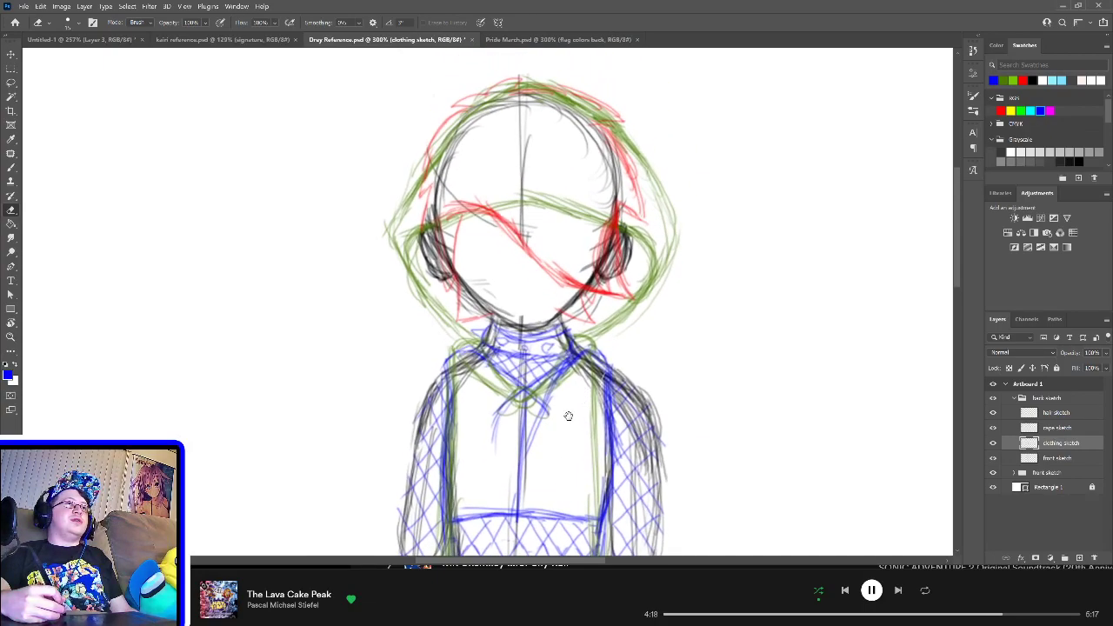
mouse_move(566, 415)
left_mouse_down()
mouse_move(584, 331)
mouse_move(590, 342)
left_mouse_up()
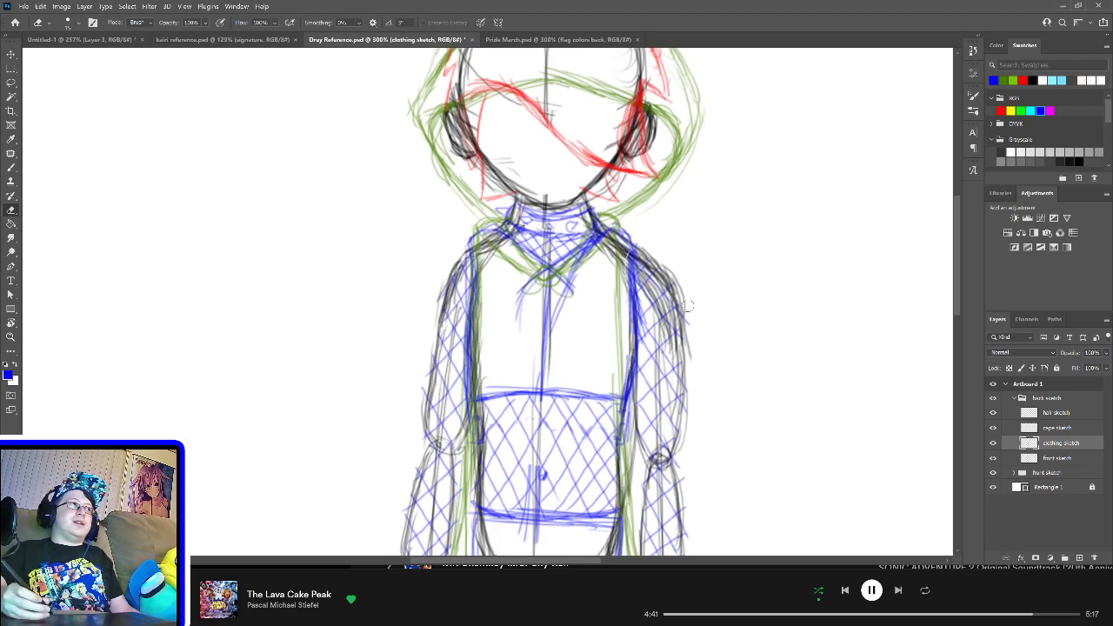
key("b")
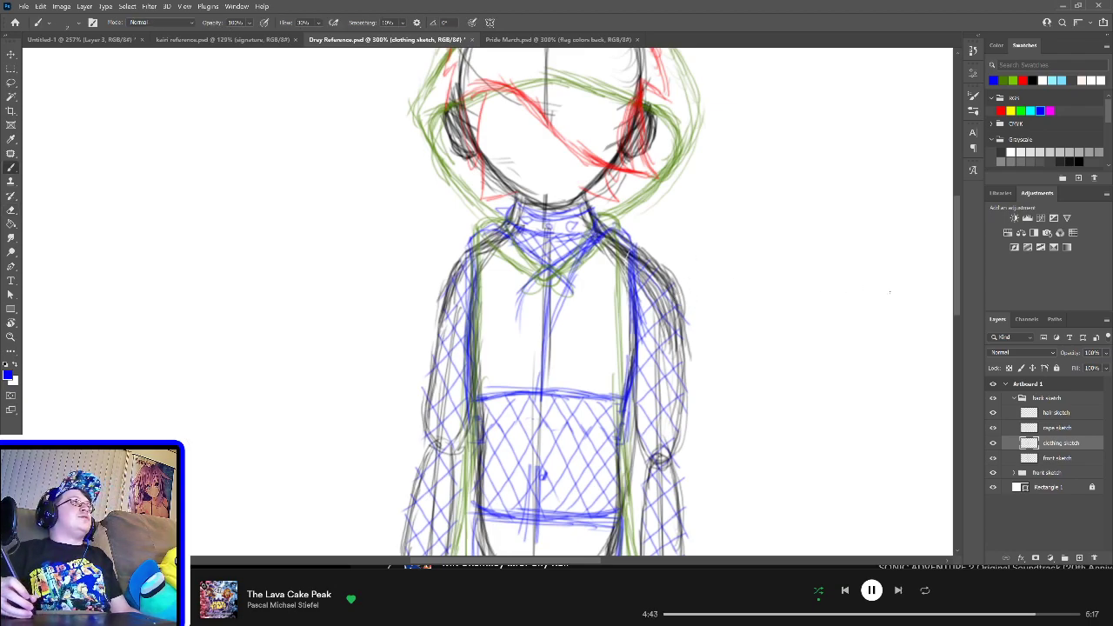
Step: Expand the front sketch group and select its clothing sketch layer
left_click(1052, 475)
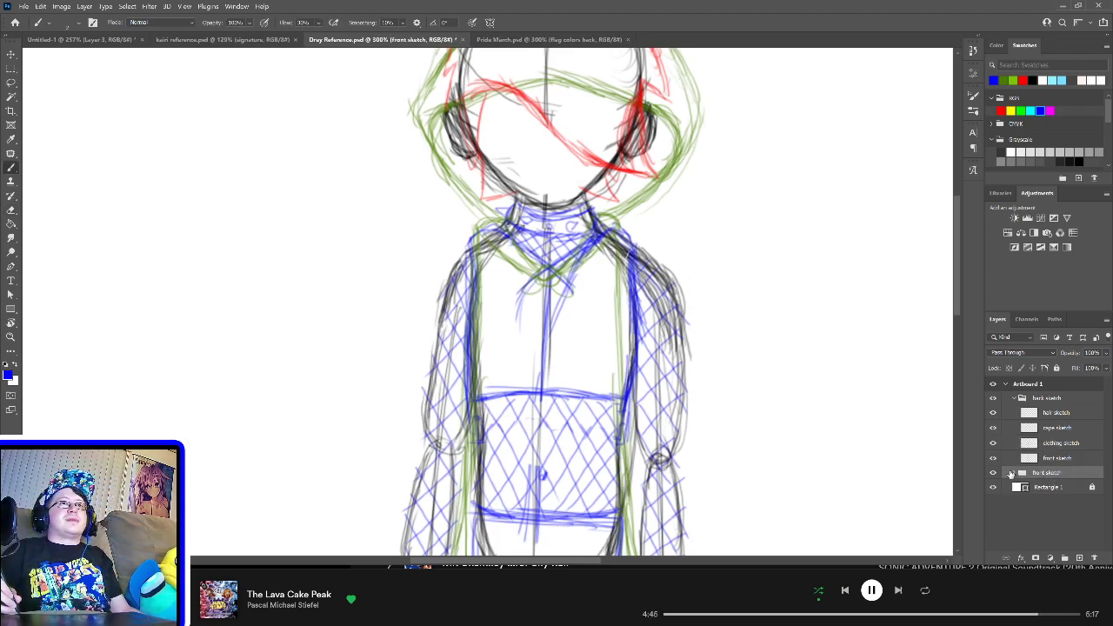
left_click(1013, 475)
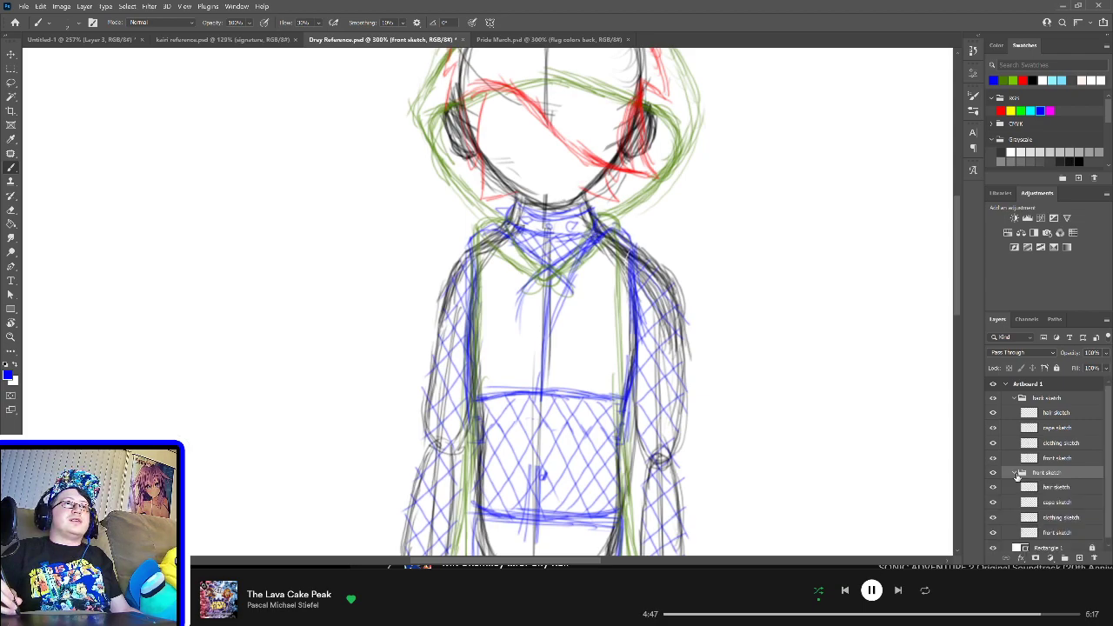
left_click(1046, 520)
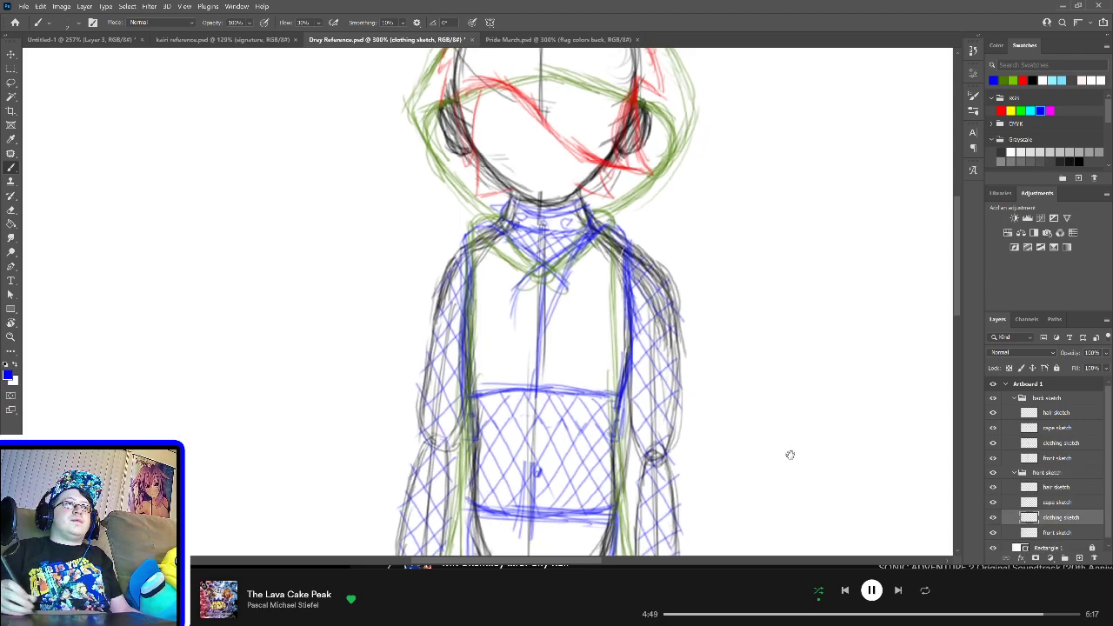
left_click_drag(790, 455, 659, 401)
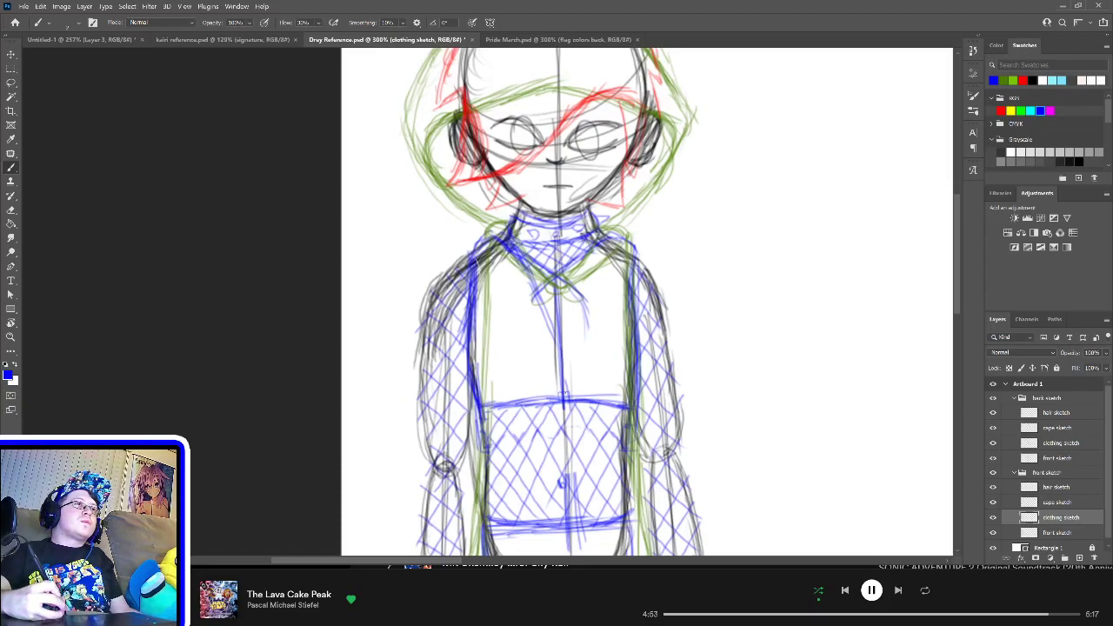
Step: Erase part of the torso centre line and redraw it darker down the shirt
key("e")
mouse_move(561, 302)
left_mouse_down()
mouse_move(564, 396)
mouse_move(572, 378)
left_mouse_up()
key("b")
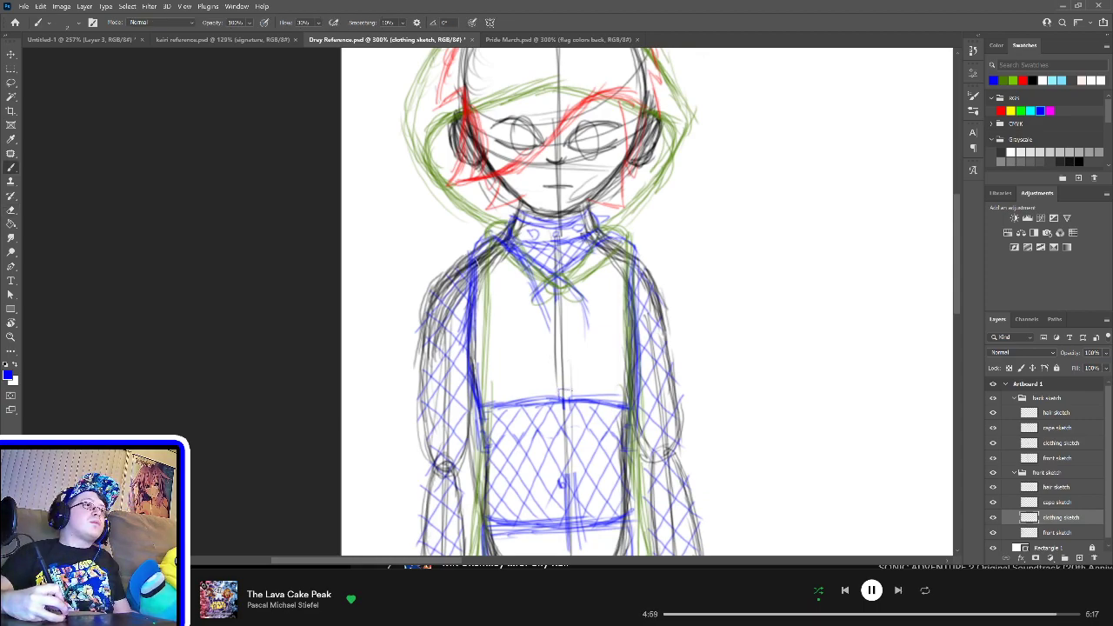
left_click_drag(563, 400, 565, 416)
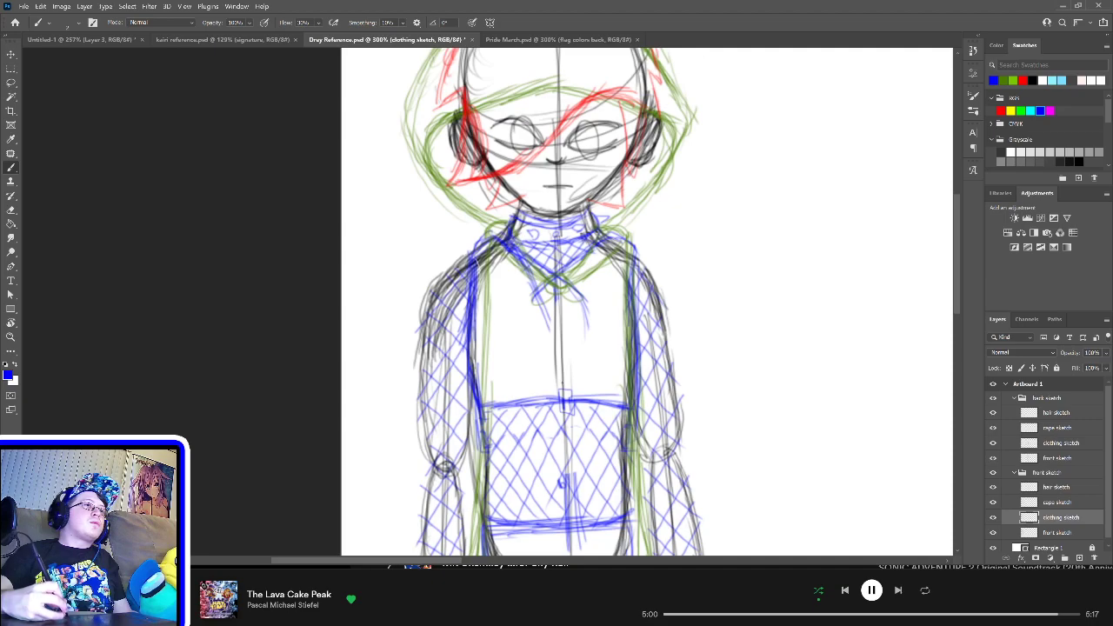
left_click_drag(558, 294, 561, 392)
left_click_drag(566, 296, 568, 378)
left_click_drag(568, 324, 567, 383)
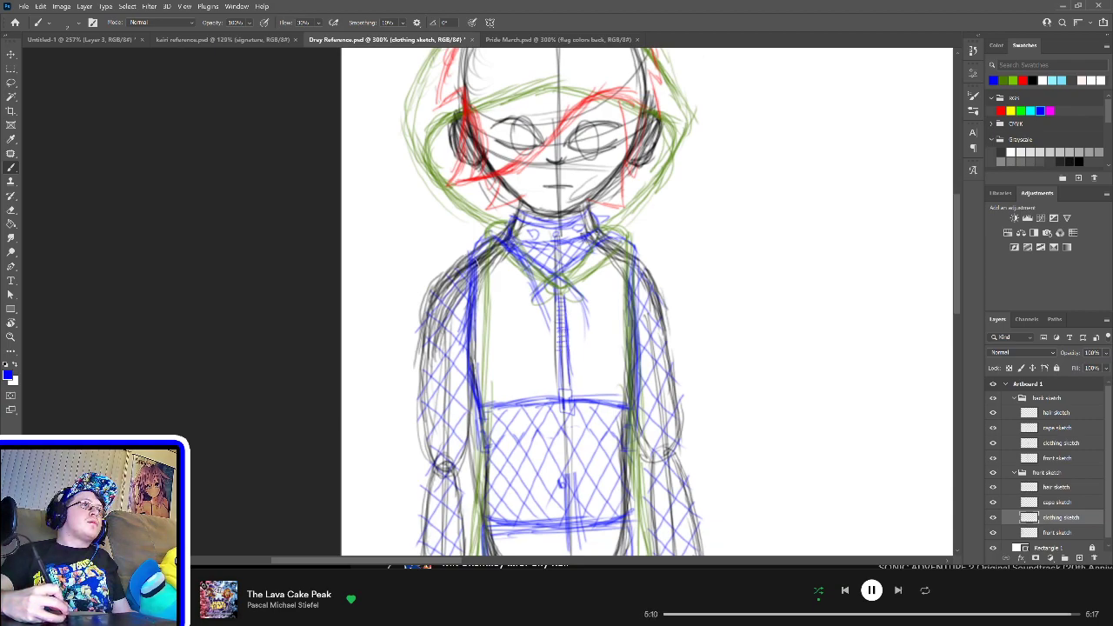
left_click_drag(561, 304, 563, 355)
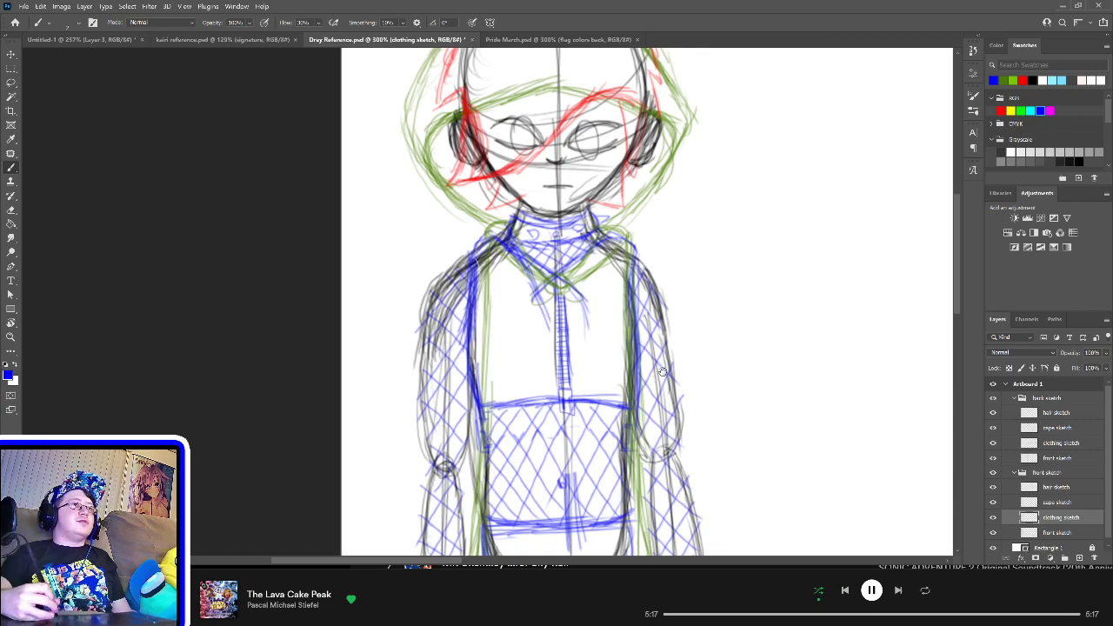
scroll(626, 365, "right", 6)
Step: Centre the view on the back figure's boots and select the back group's clothing sketch layer
scroll(629, 342, "down", 3)
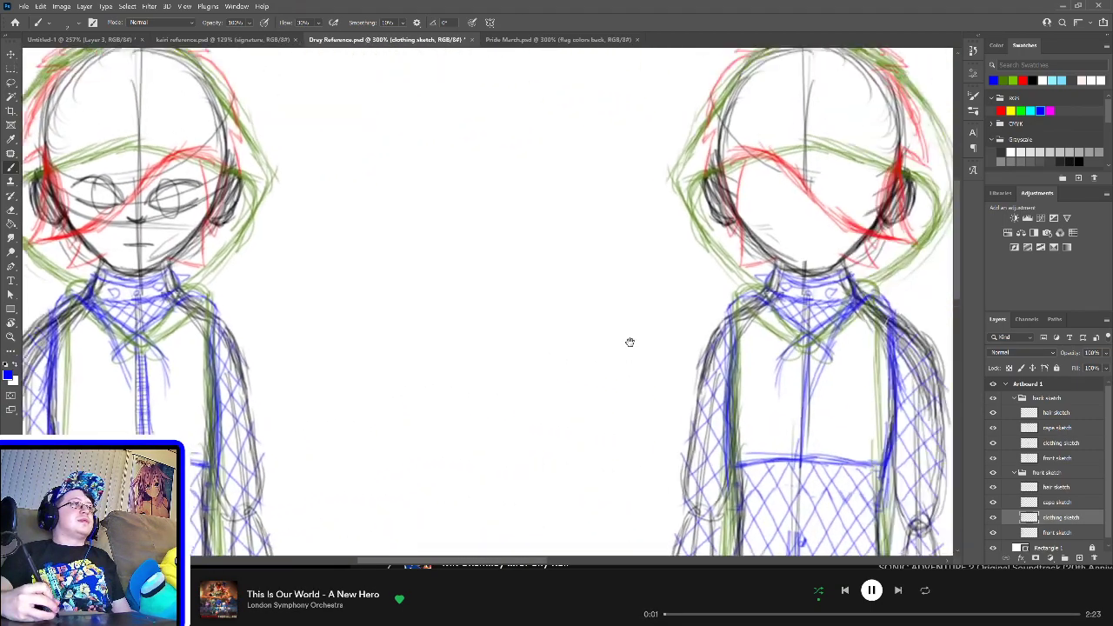
scroll(679, 371, "up", 3)
scroll(679, 371, "left", 5)
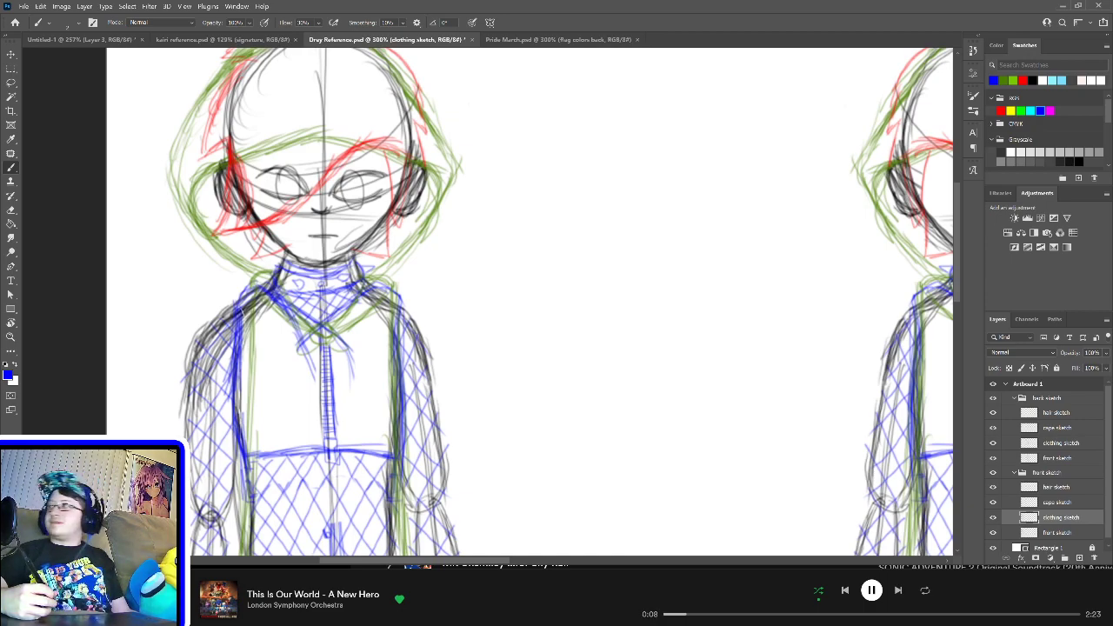
scroll(649, 410, "right", 10)
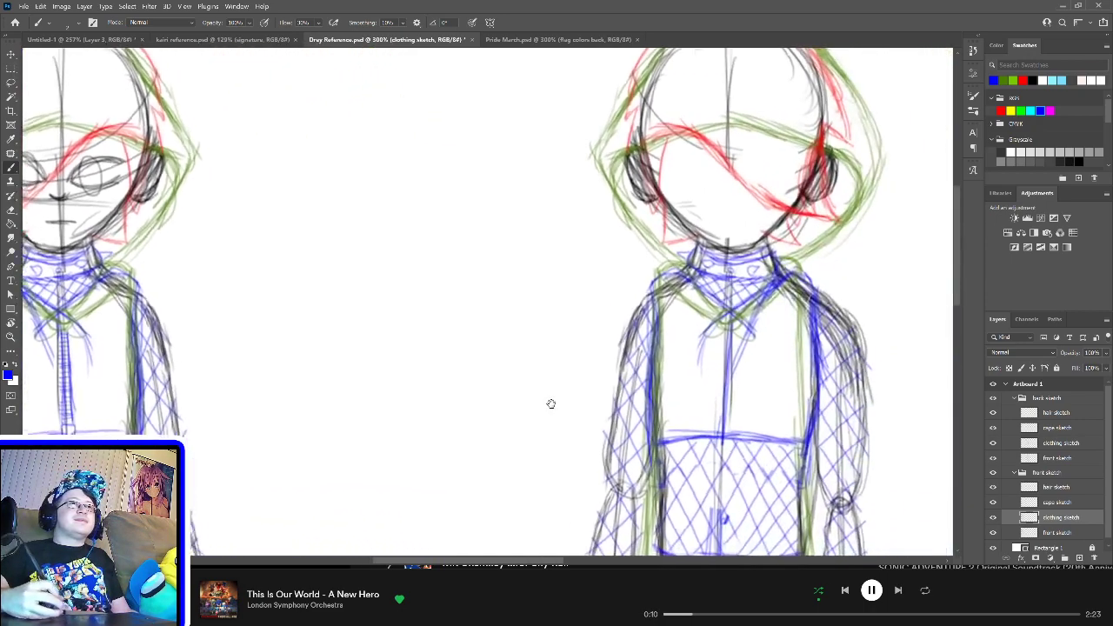
left_click_drag(588, 379, 627, 392)
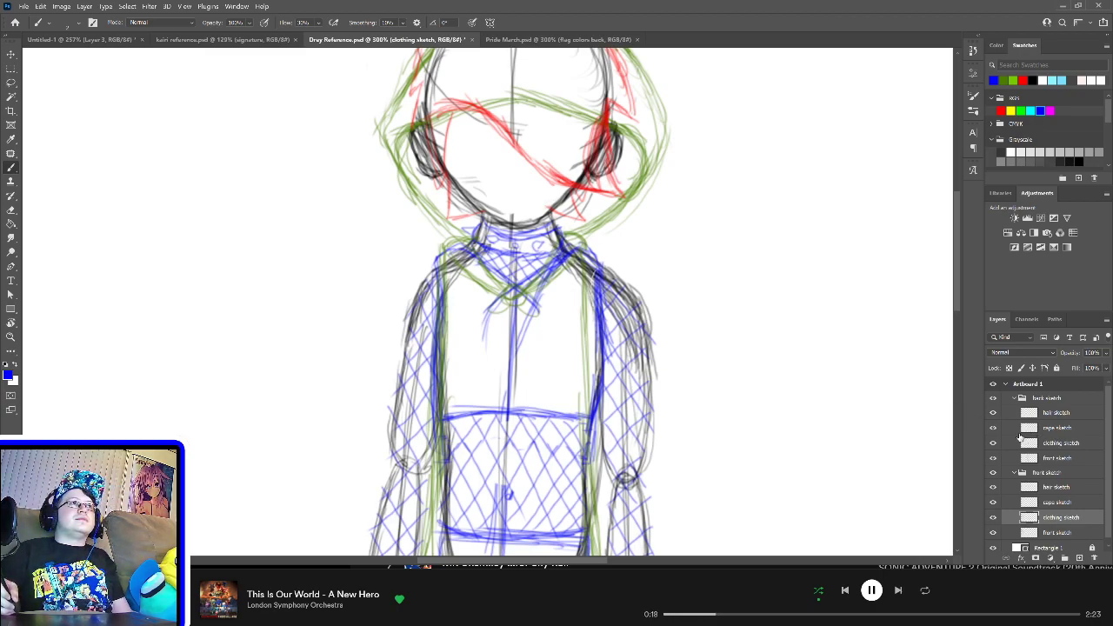
scroll(745, 319, "down", 10)
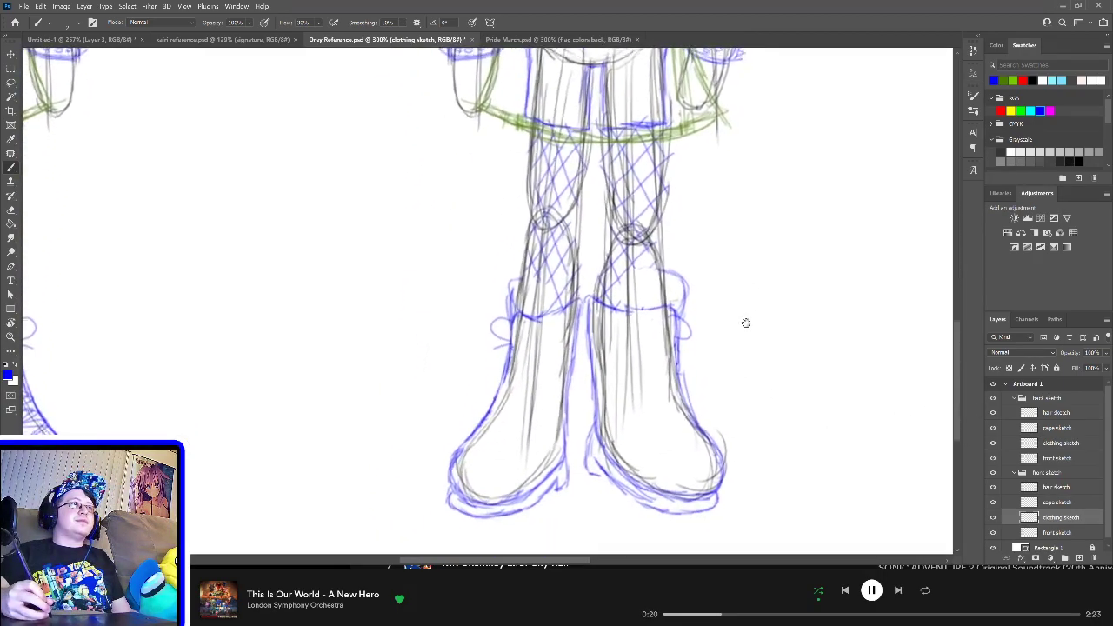
scroll(742, 345, "up", 5)
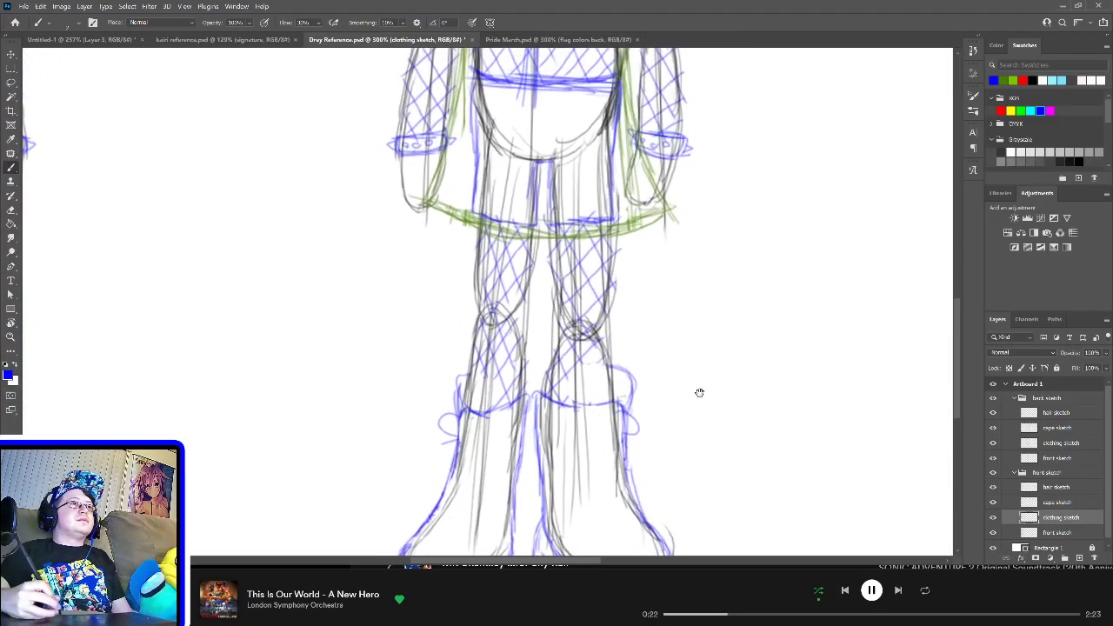
left_click_drag(630, 374, 670, 322)
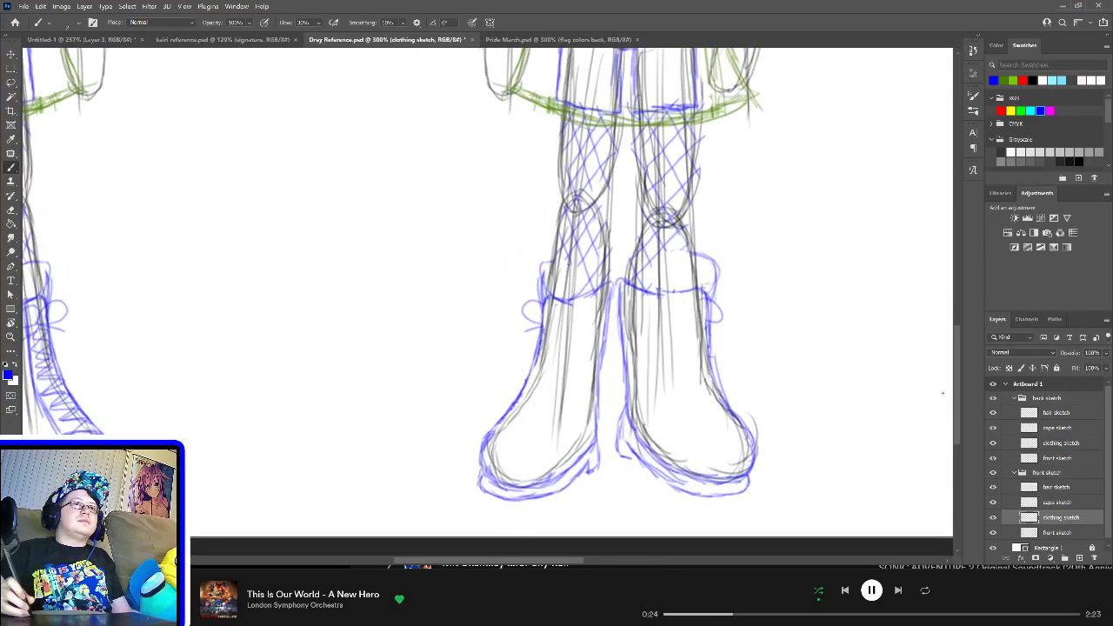
left_click(1063, 446)
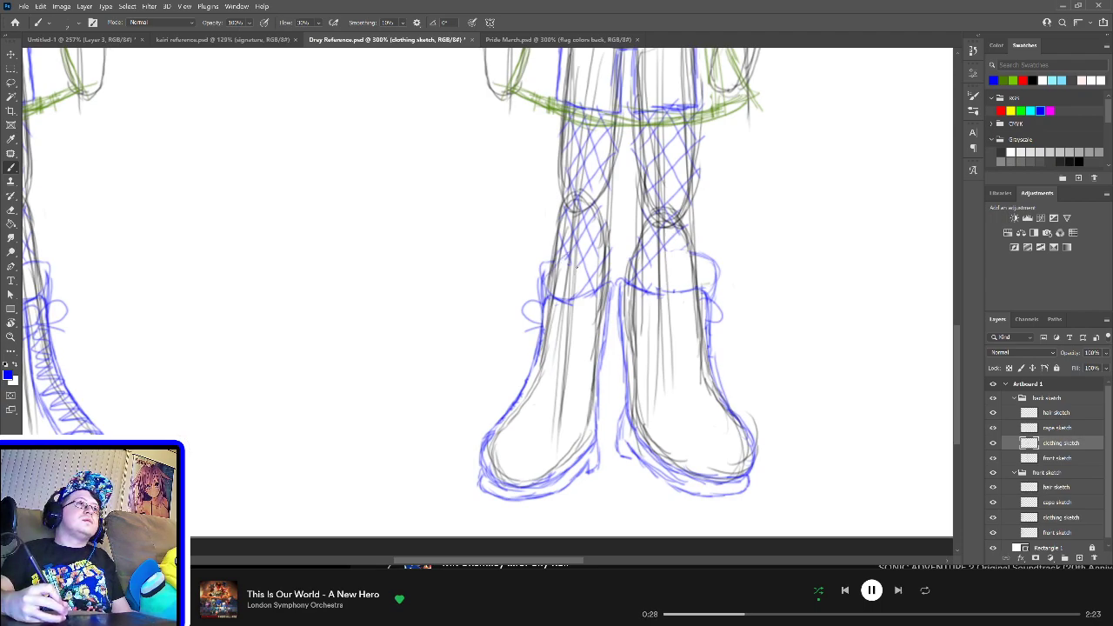
Step: Add short blue strokes at the left boot top and on the right leg
mouse_move(578, 263)
left_mouse_down()
mouse_move(557, 294)
mouse_move(578, 294)
mouse_move(559, 301)
left_mouse_up()
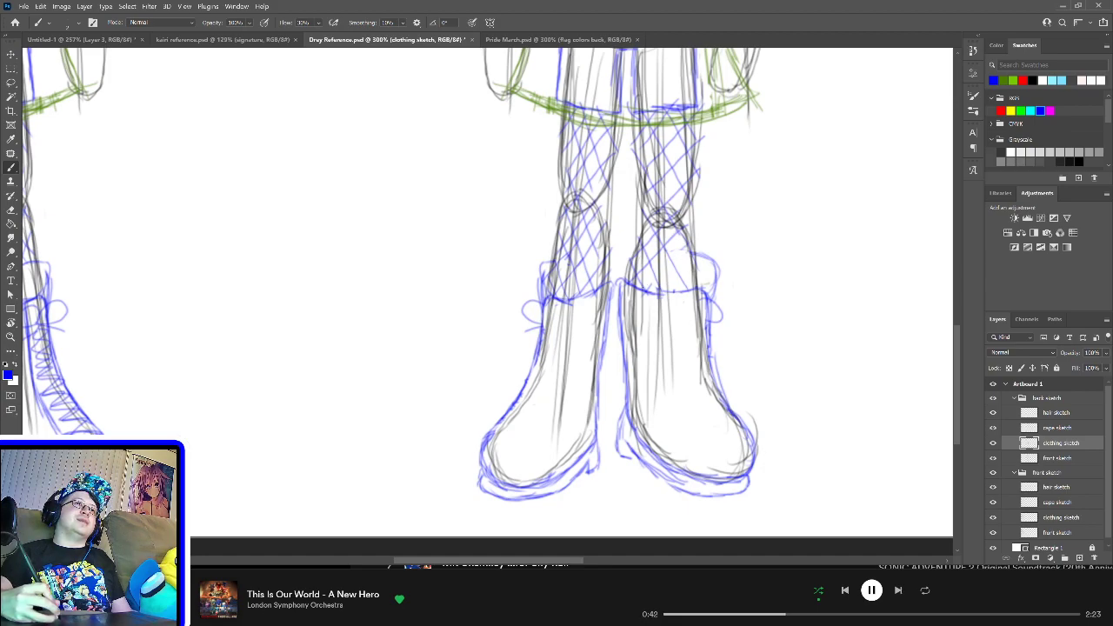
left_click_drag(671, 291, 694, 271)
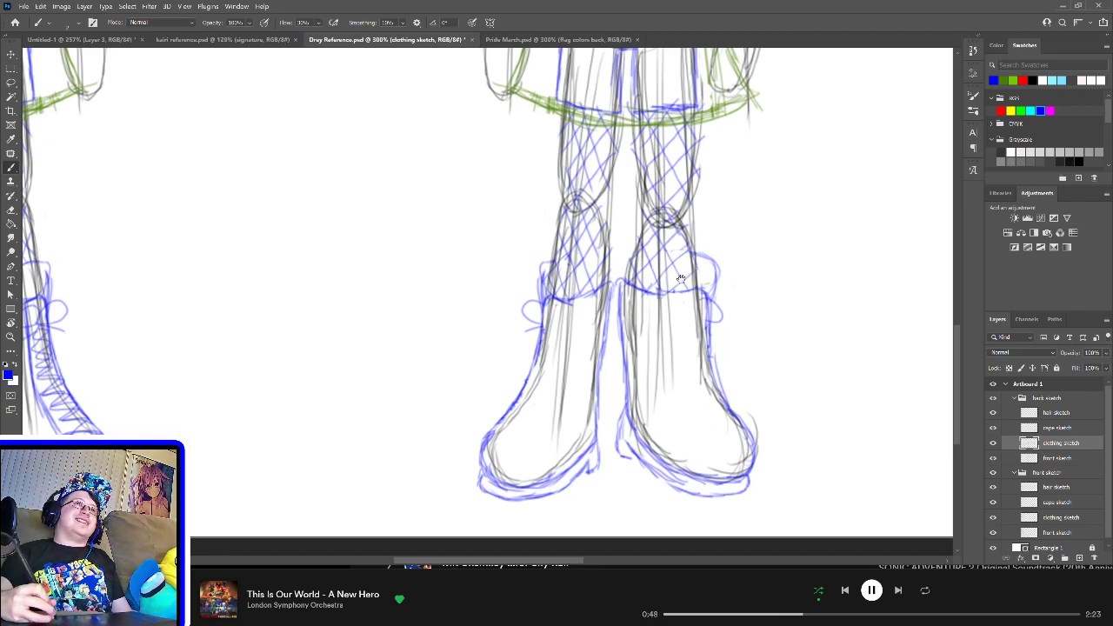
left_click_drag(695, 244, 682, 320)
scroll(682, 320, "up", 10)
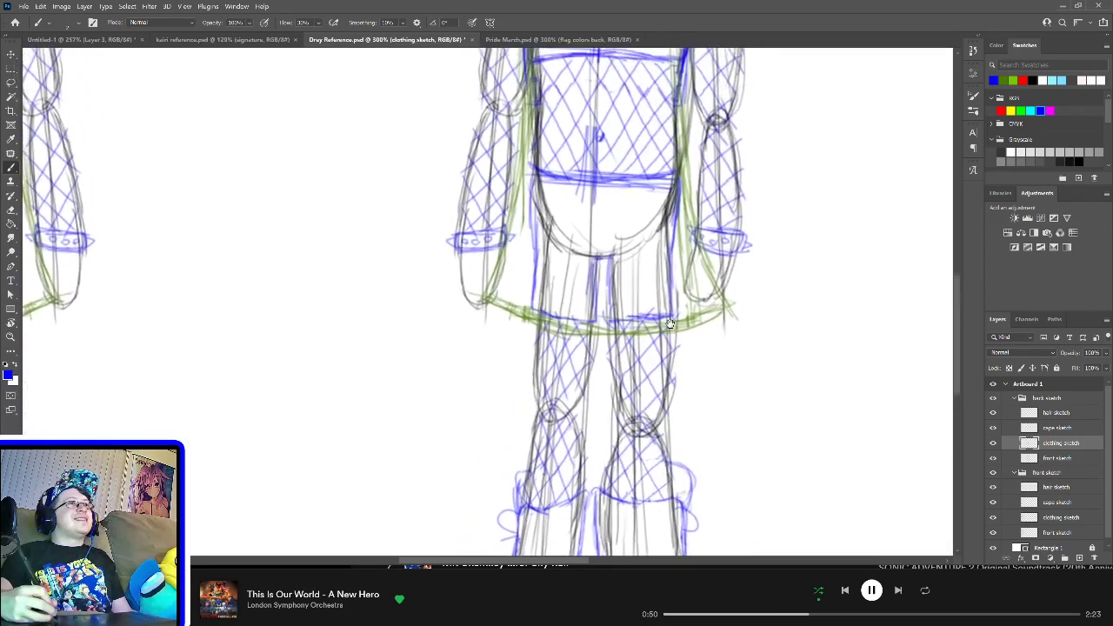
scroll(654, 333, "up", 2)
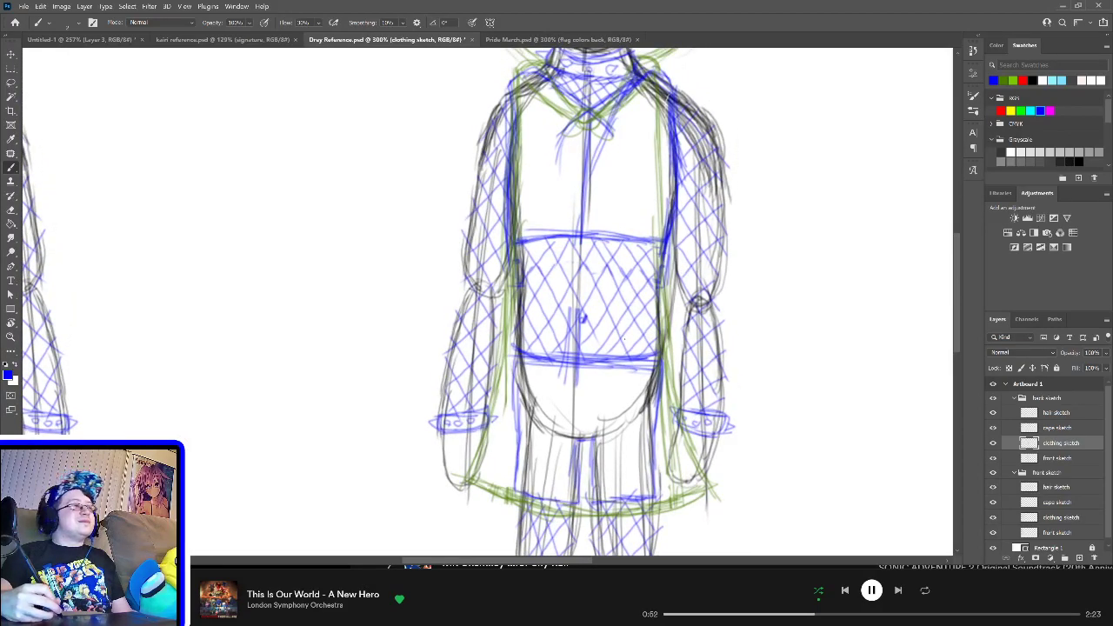
Step: Redraw the short dark stroke on the right of the torso until it sits right
key("e")
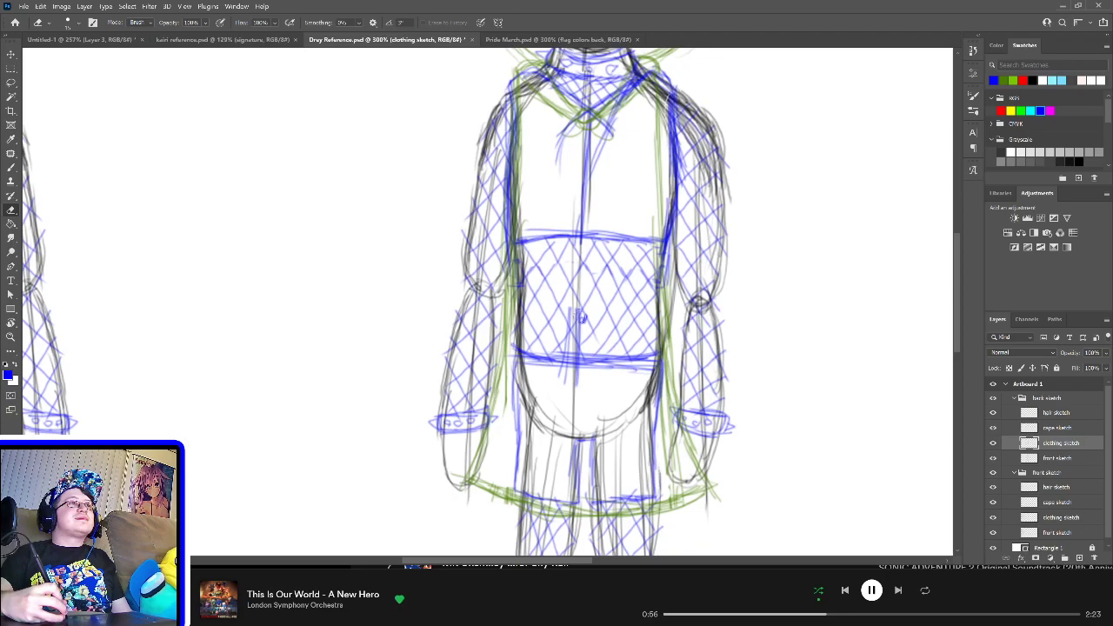
key("b")
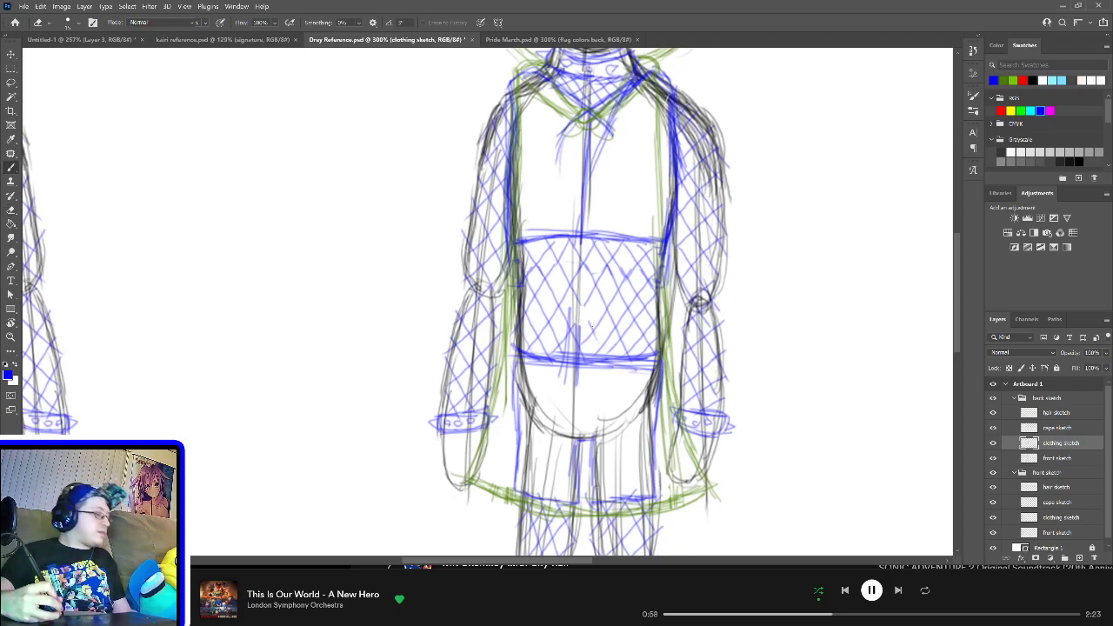
mouse_move(581, 302)
left_mouse_down()
mouse_move(594, 337)
mouse_move(574, 330)
left_mouse_up()
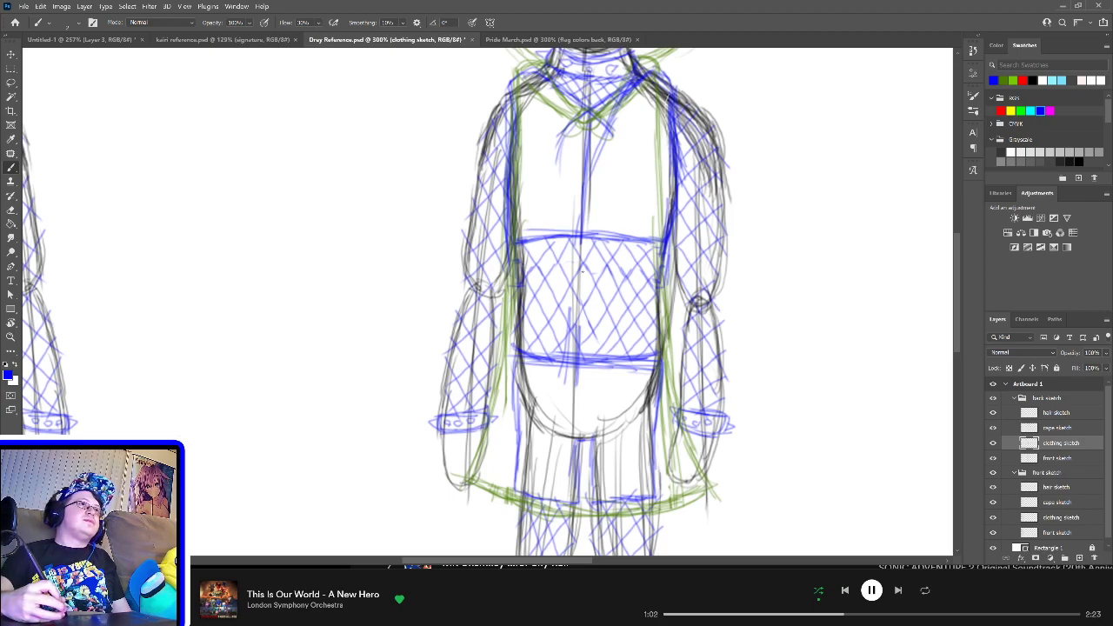
left_click_drag(583, 282, 597, 324)
key("ctrl+z")
key("ctrl+z")
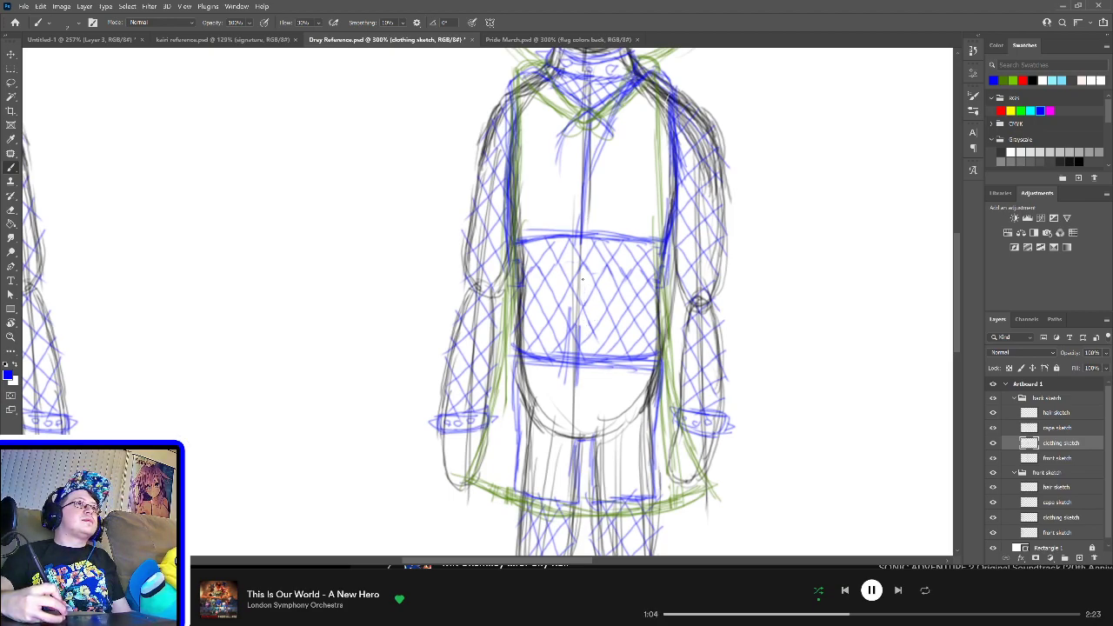
left_click_drag(583, 278, 585, 324)
key("ctrl+z")
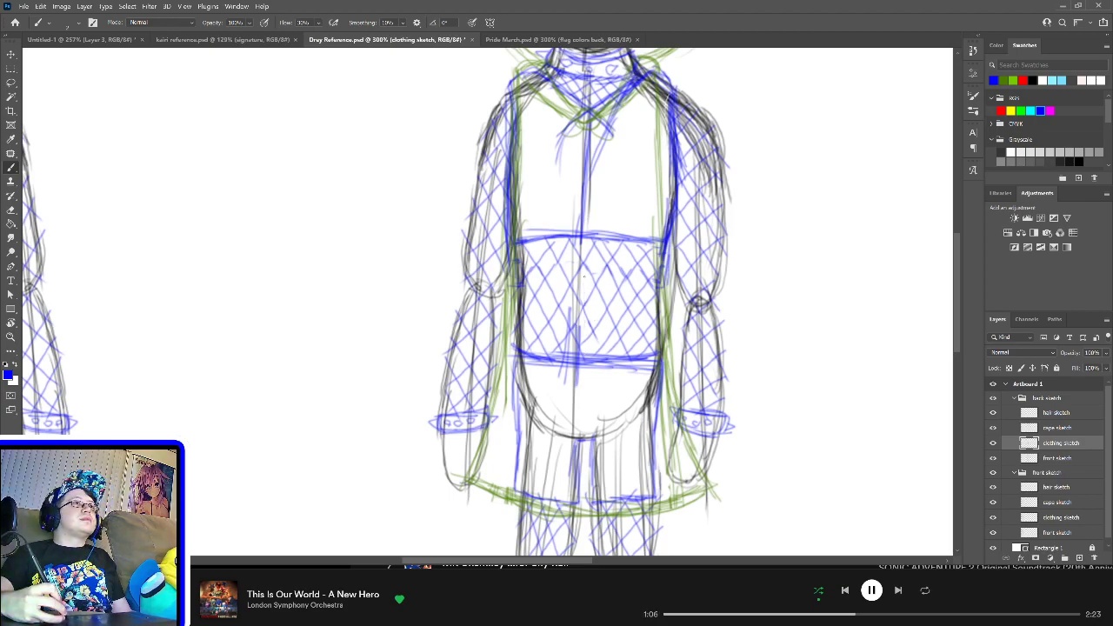
left_click_drag(582, 269, 584, 321)
key("ctrl+z")
left_click_drag(584, 268, 585, 306)
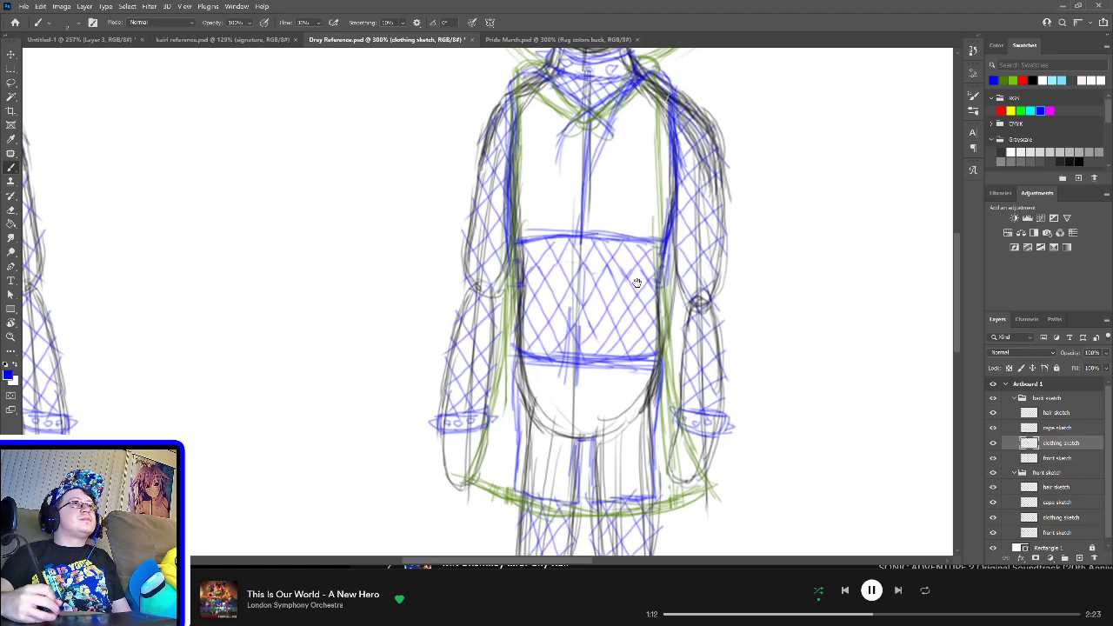
scroll(641, 281, "up", 6)
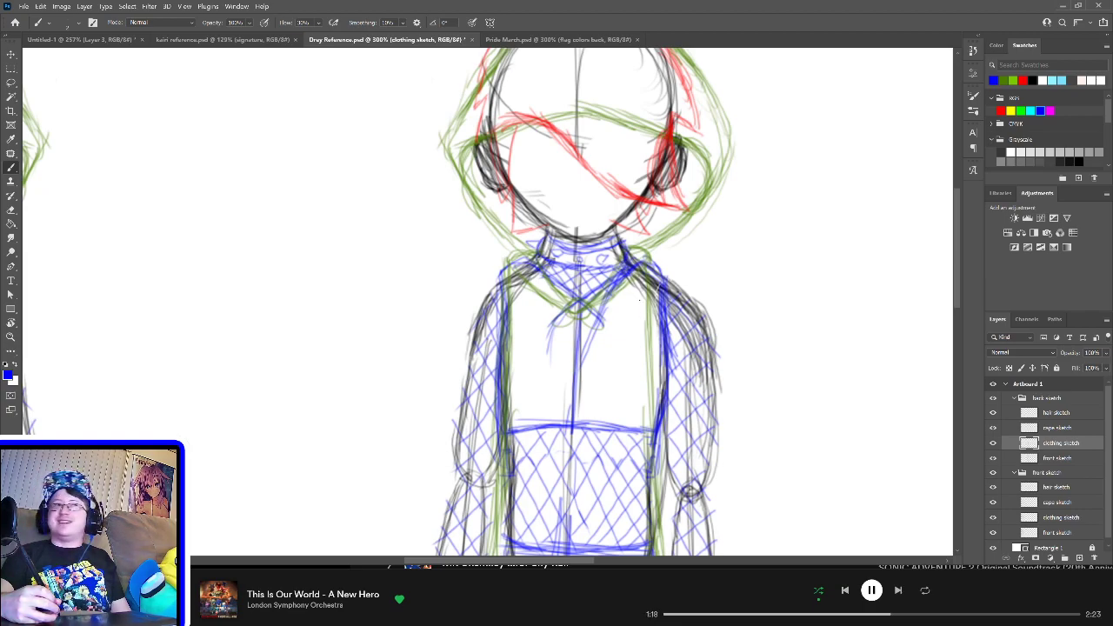
scroll(641, 302, "up", 3)
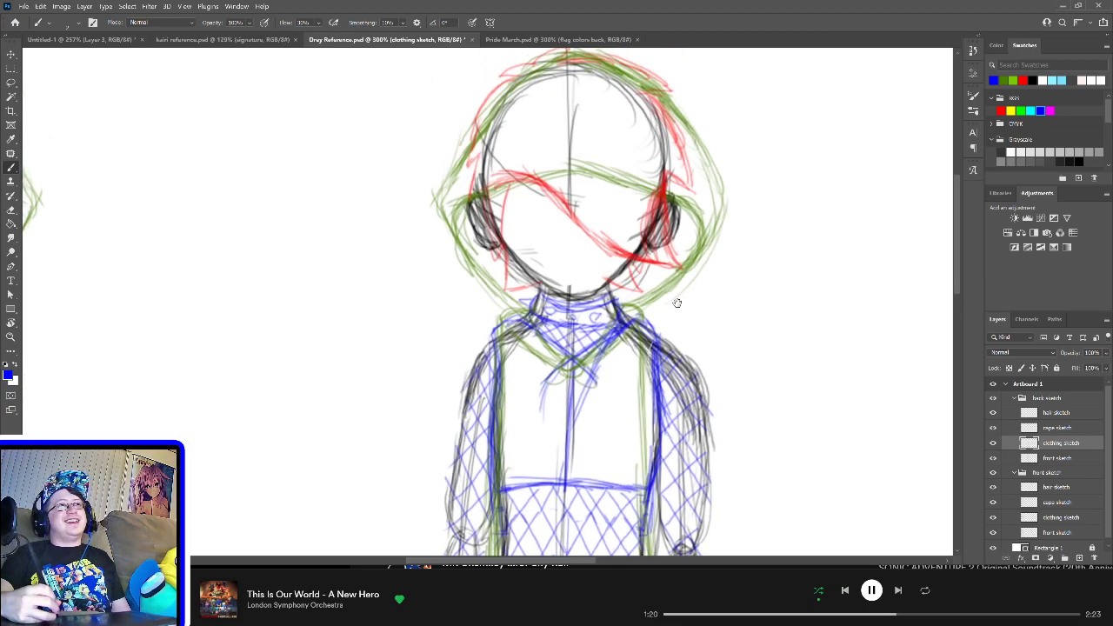
left_click_drag(661, 316, 702, 275)
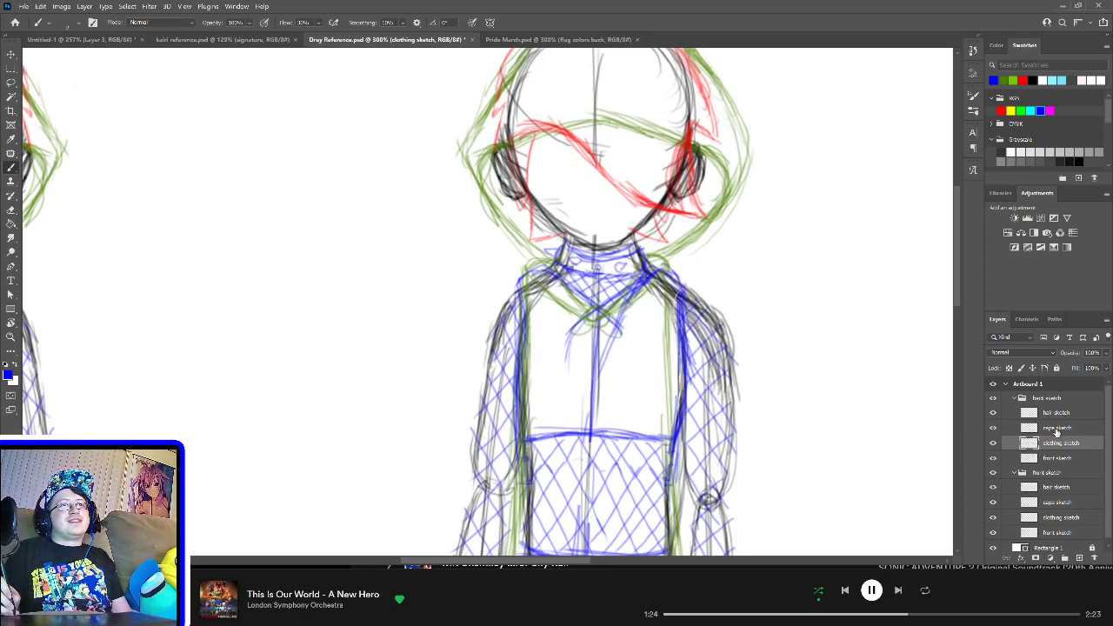
Step: Fade the clothing sketch layer to 37% opacity
left_click(1057, 428)
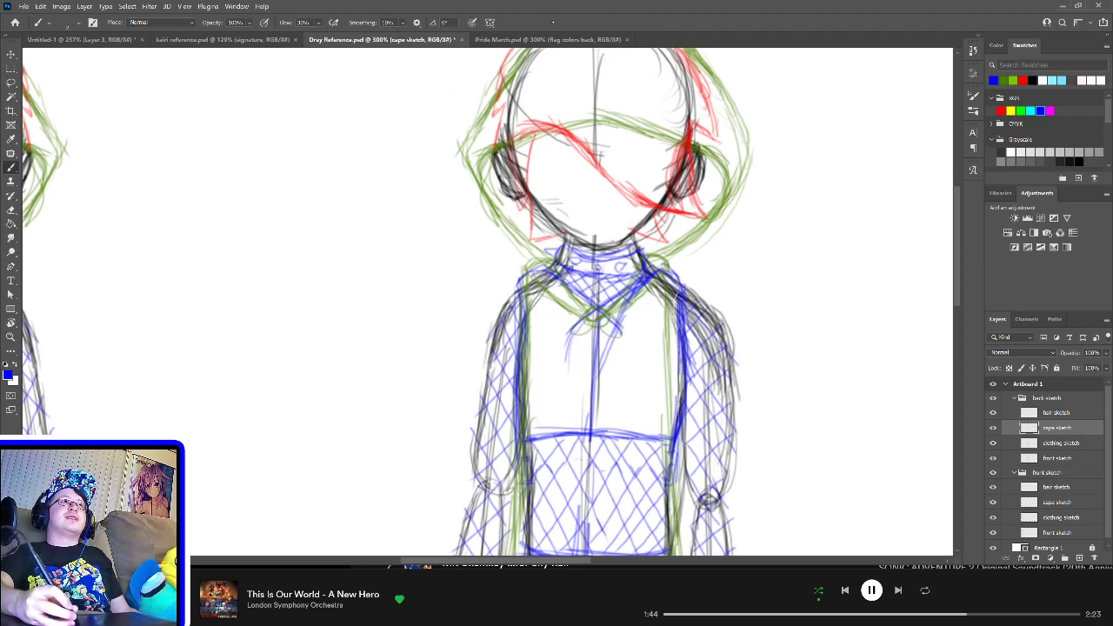
scroll(607, 299, "up", 3)
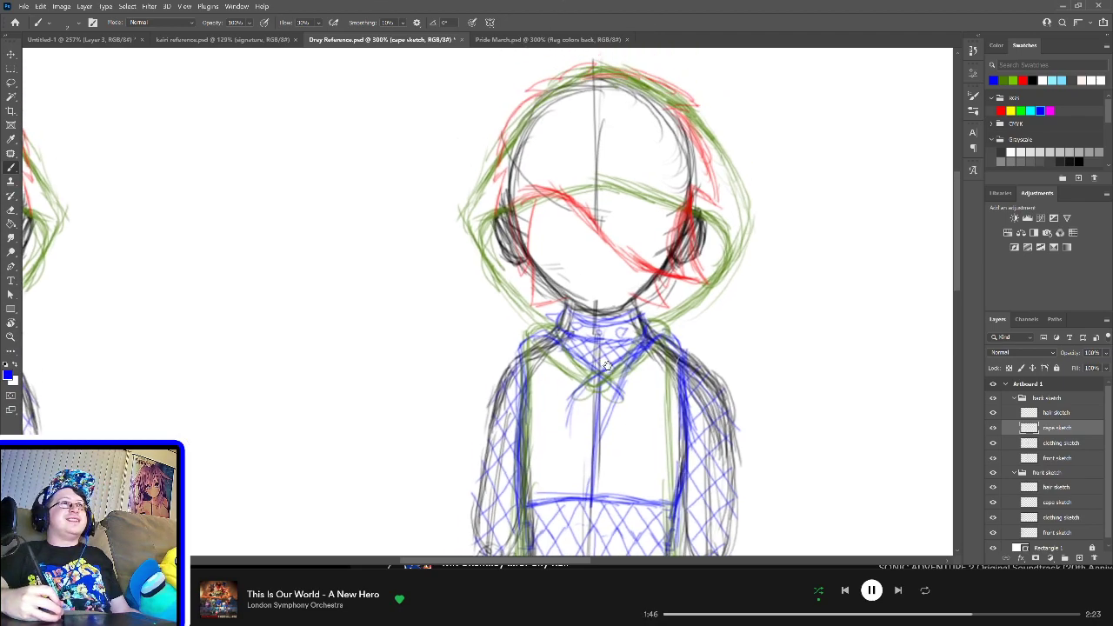
scroll(607, 367, "down", 3)
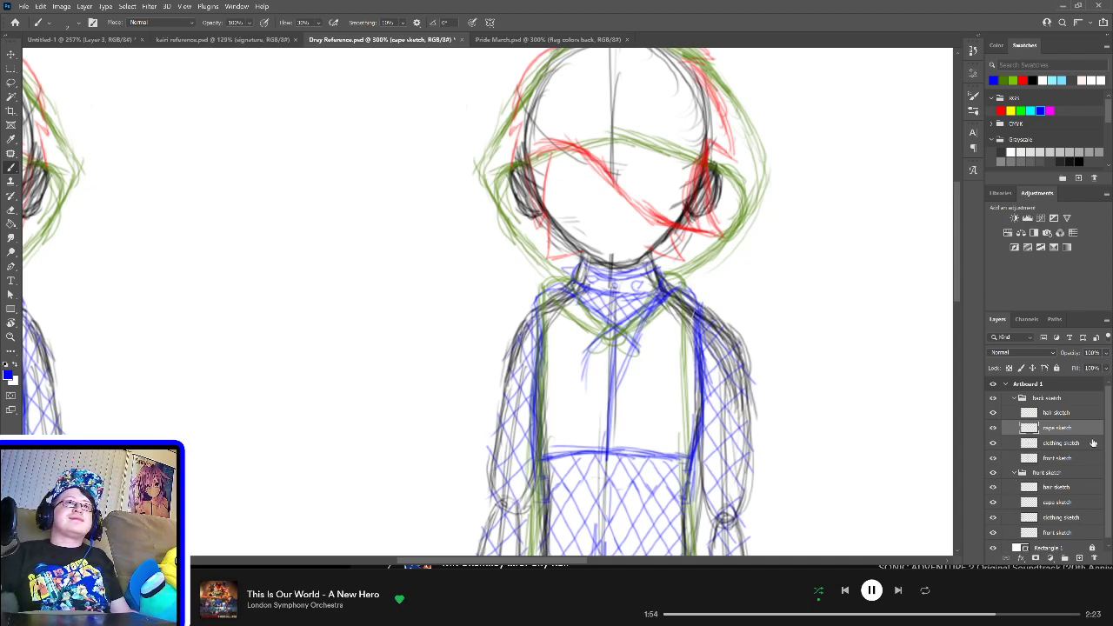
left_click(995, 444)
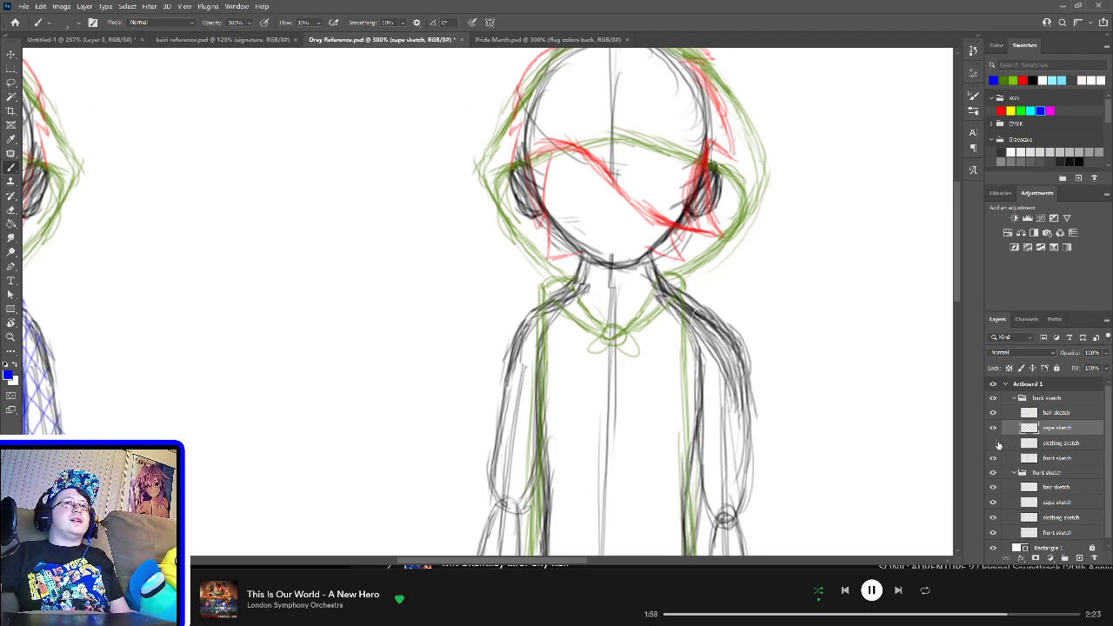
left_click(994, 444)
left_click(1061, 444)
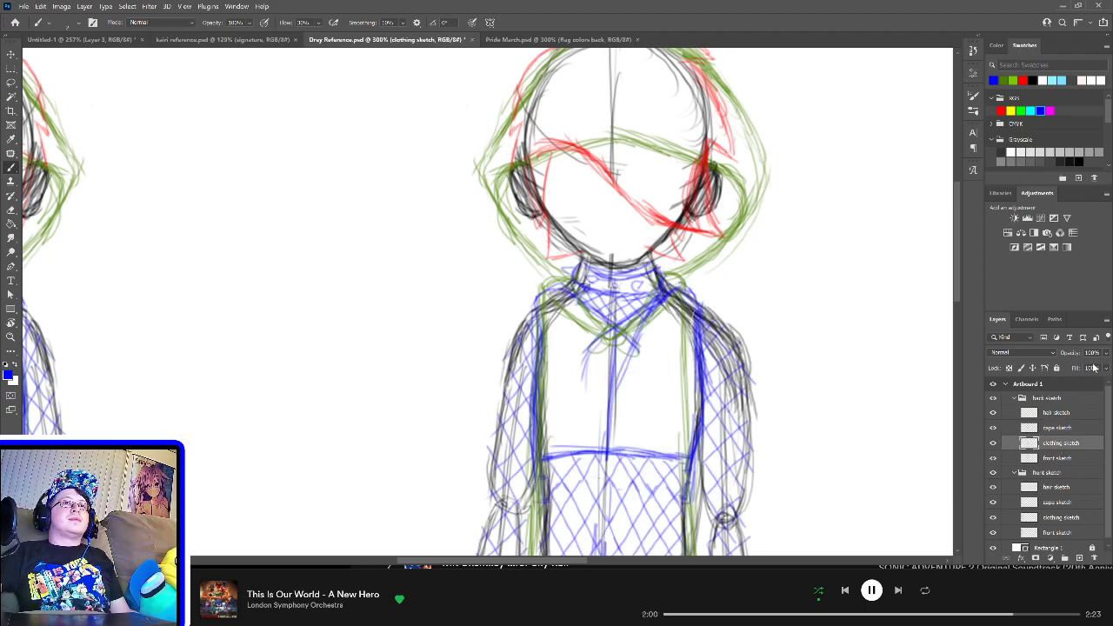
left_click_drag(1098, 367, 1075, 372)
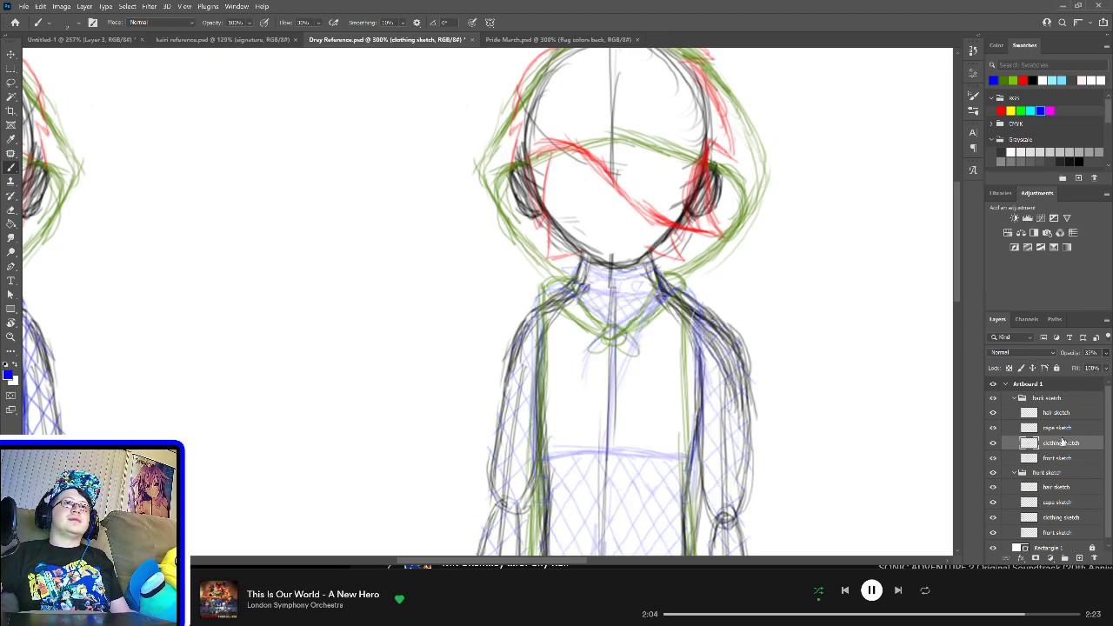
Step: On the cape sketch, erase the green collar strokes and draw a new collar line across the neck
left_click(1058, 428)
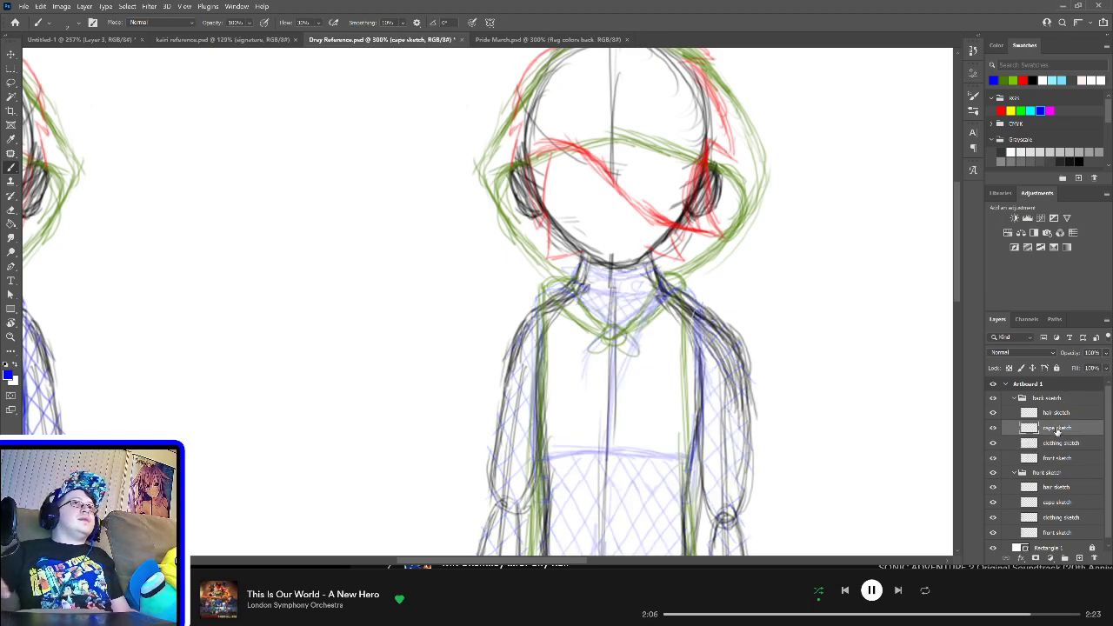
left_click(1003, 80)
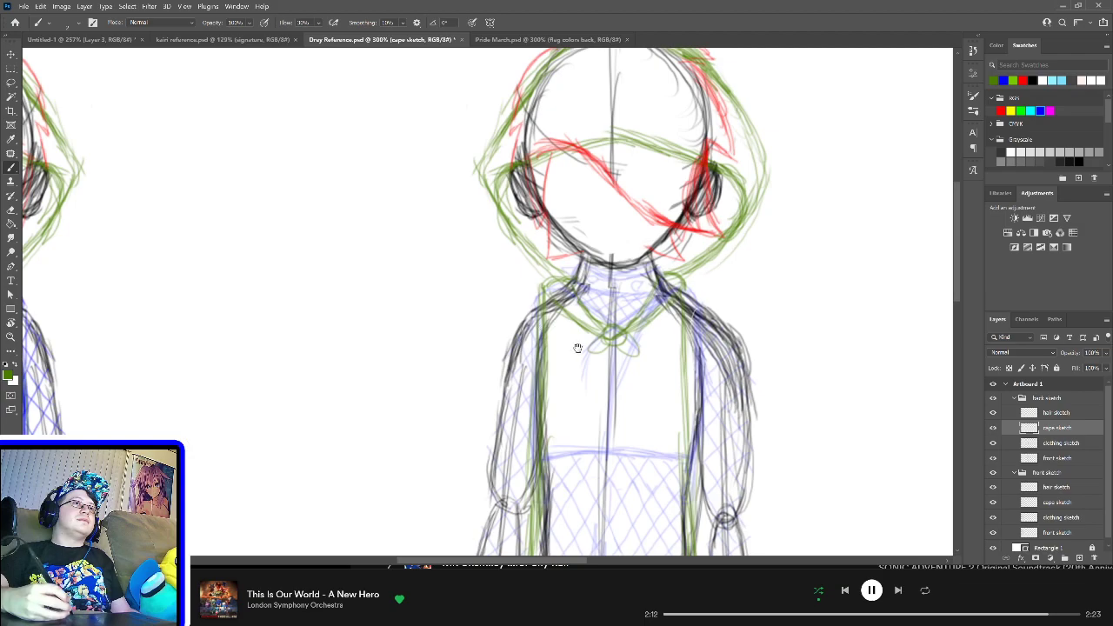
mouse_move(581, 391)
left_mouse_down()
mouse_move(573, 347)
mouse_move(562, 400)
left_mouse_up()
key("e")
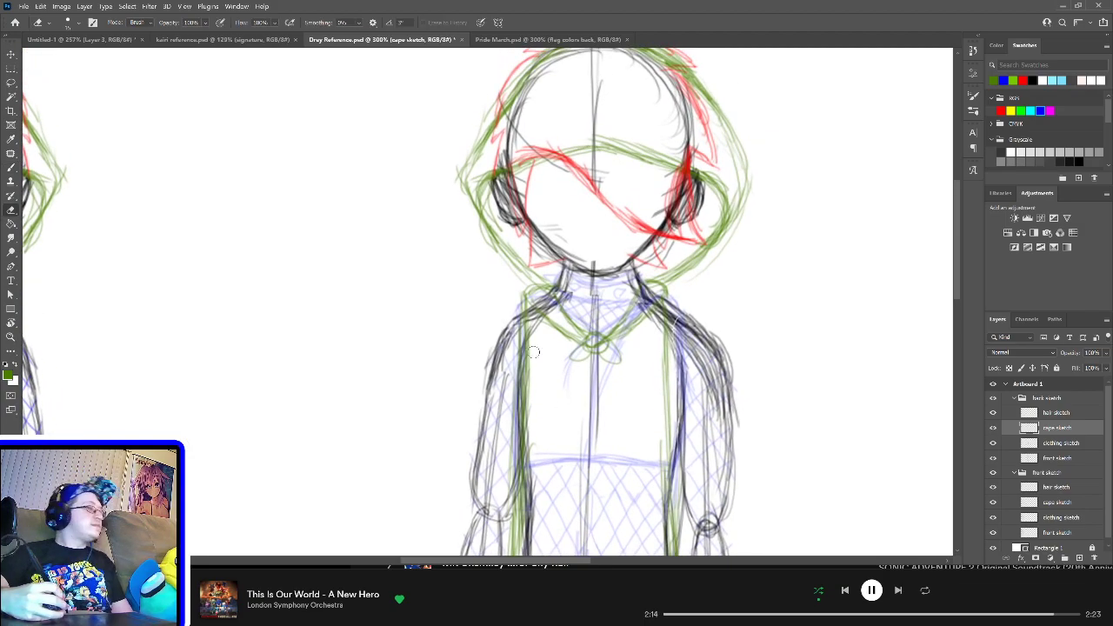
mouse_move(532, 291)
left_mouse_down()
mouse_move(543, 323)
mouse_move(549, 301)
mouse_move(561, 324)
mouse_move(544, 315)
mouse_move(574, 334)
mouse_move(575, 354)
mouse_move(568, 310)
mouse_move(606, 360)
mouse_move(645, 304)
left_mouse_up()
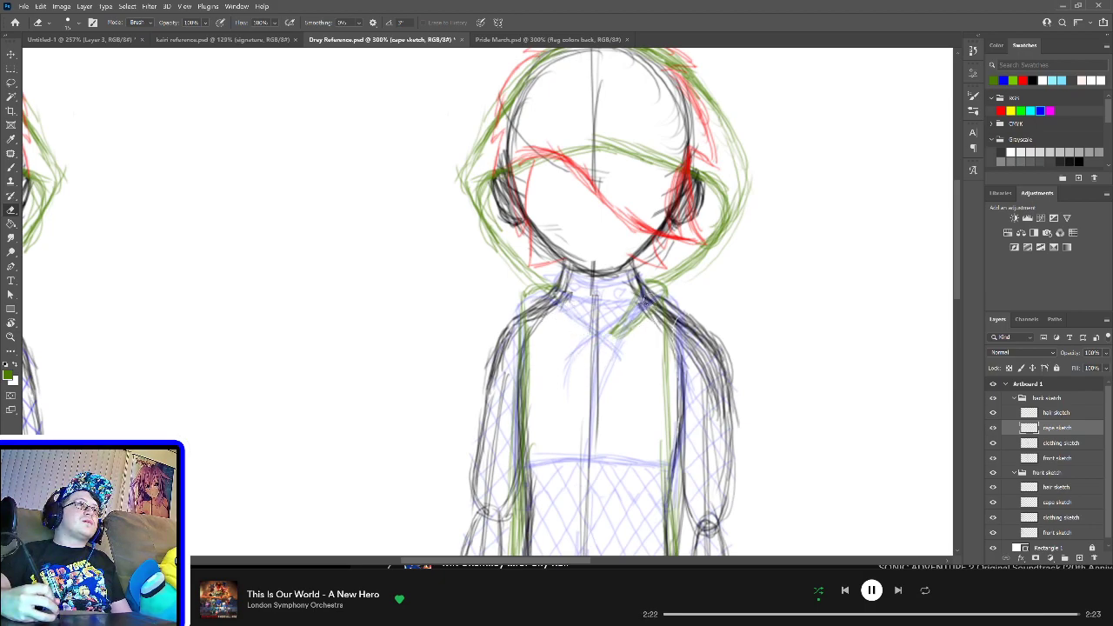
left_click_drag(649, 289, 609, 345)
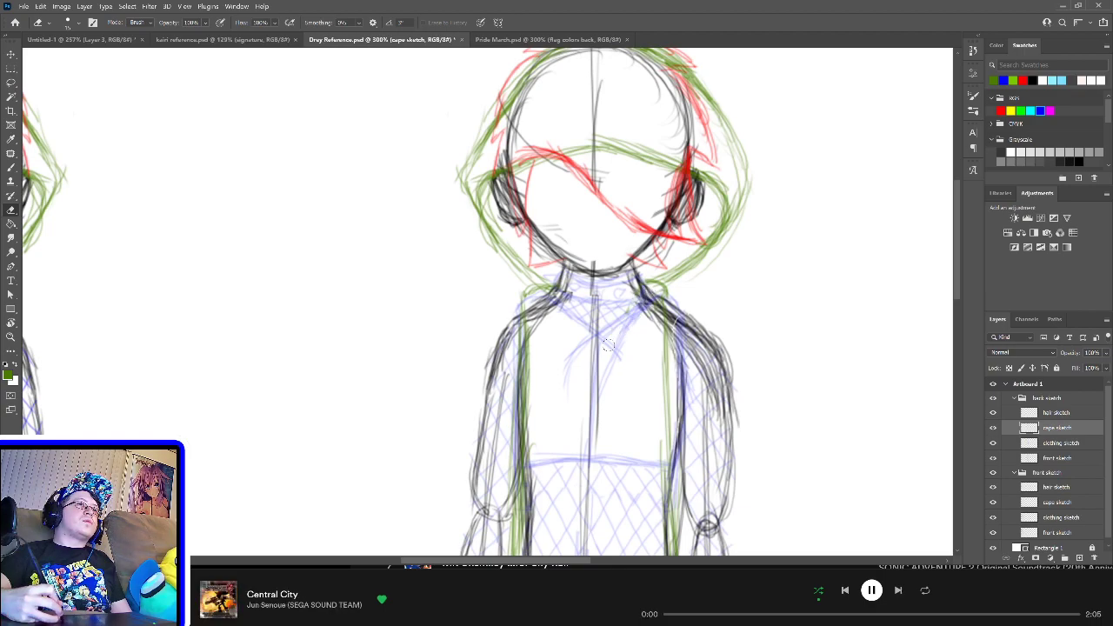
key("b")
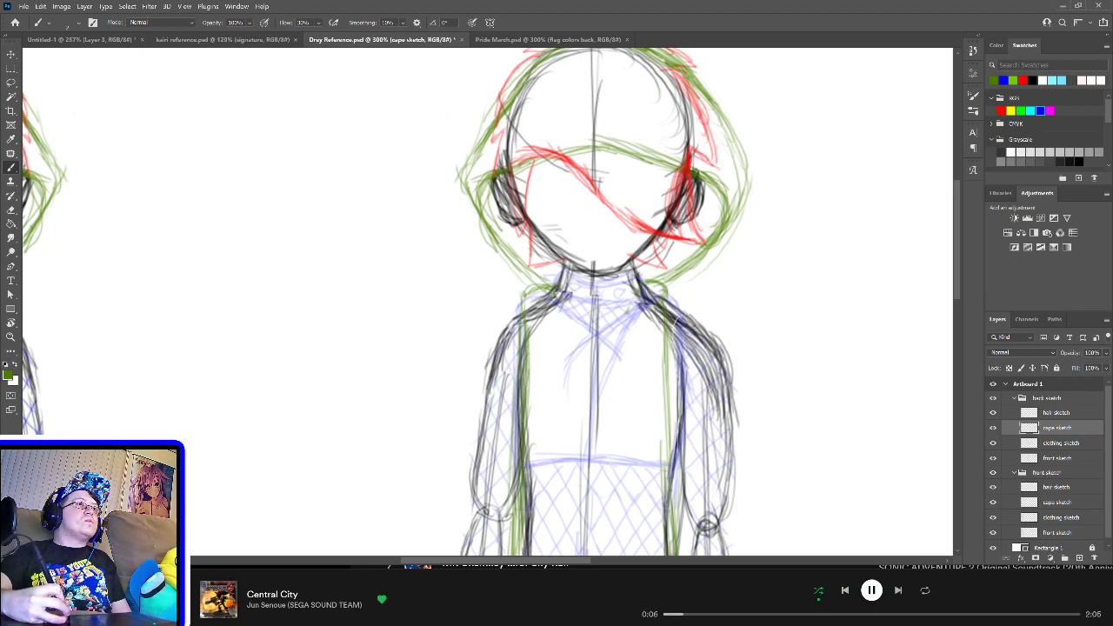
mouse_move(561, 304)
left_mouse_down()
mouse_move(613, 326)
mouse_move(614, 315)
mouse_move(583, 324)
mouse_move(637, 308)
left_mouse_up()
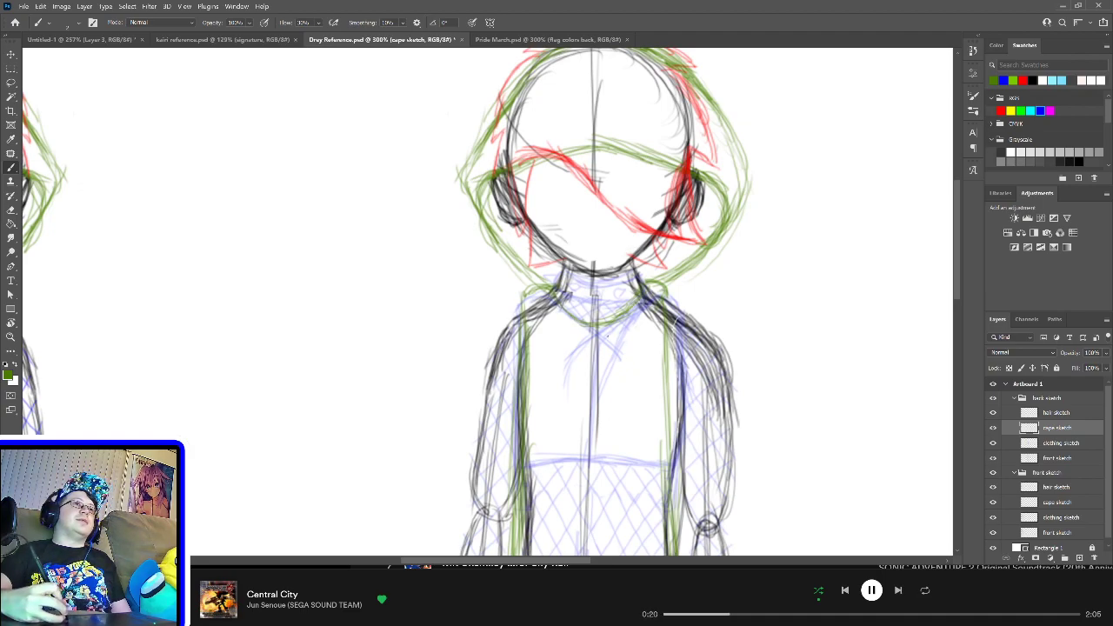
scroll(633, 372, "down", 5)
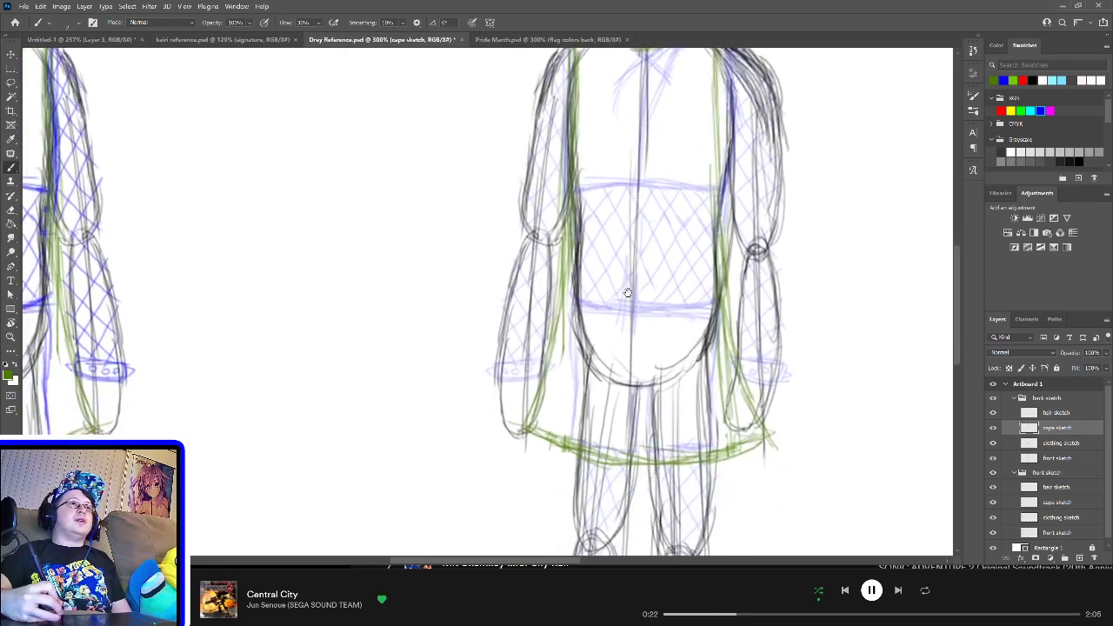
scroll(628, 370, "up", 6)
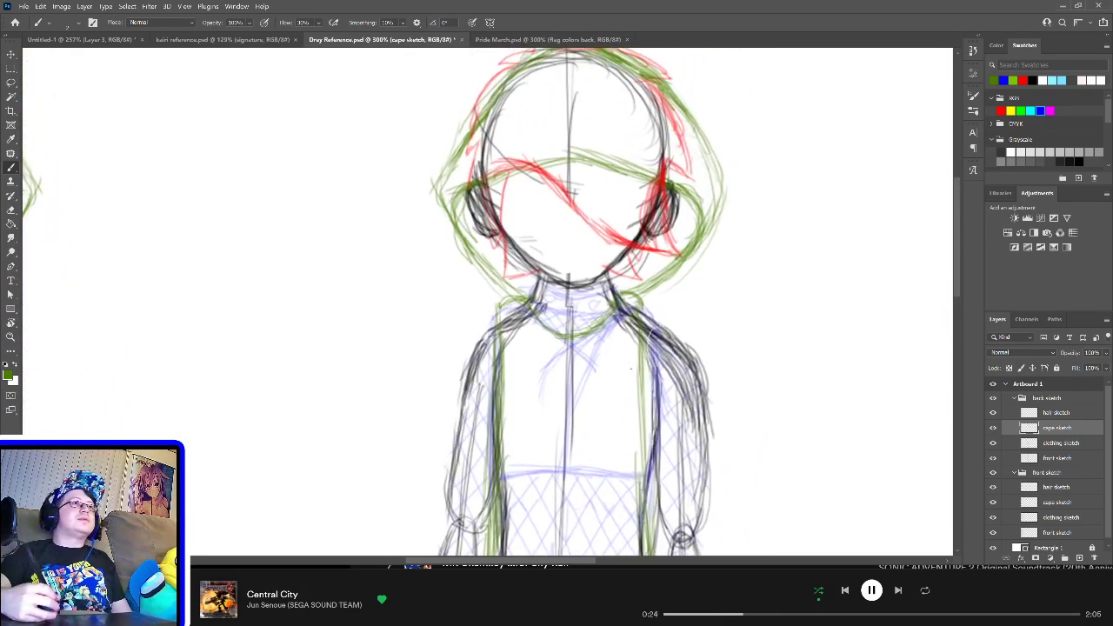
scroll(632, 368, "up", 3)
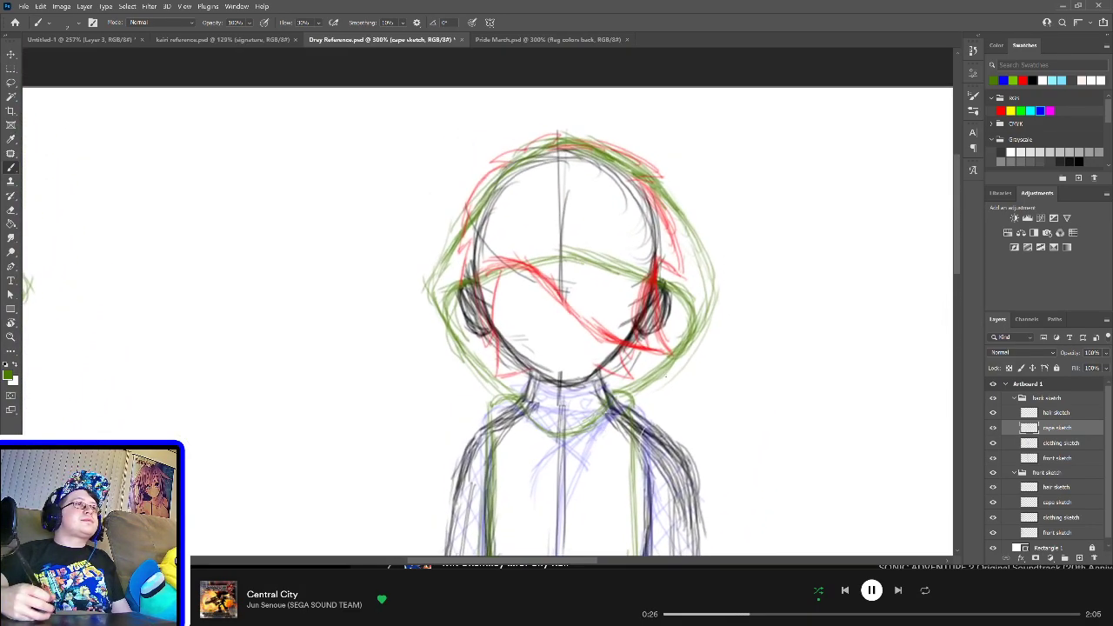
Step: Hide the cape sketch and erase the red fringe strands by both cheeks on the hair sketch
left_click(993, 428)
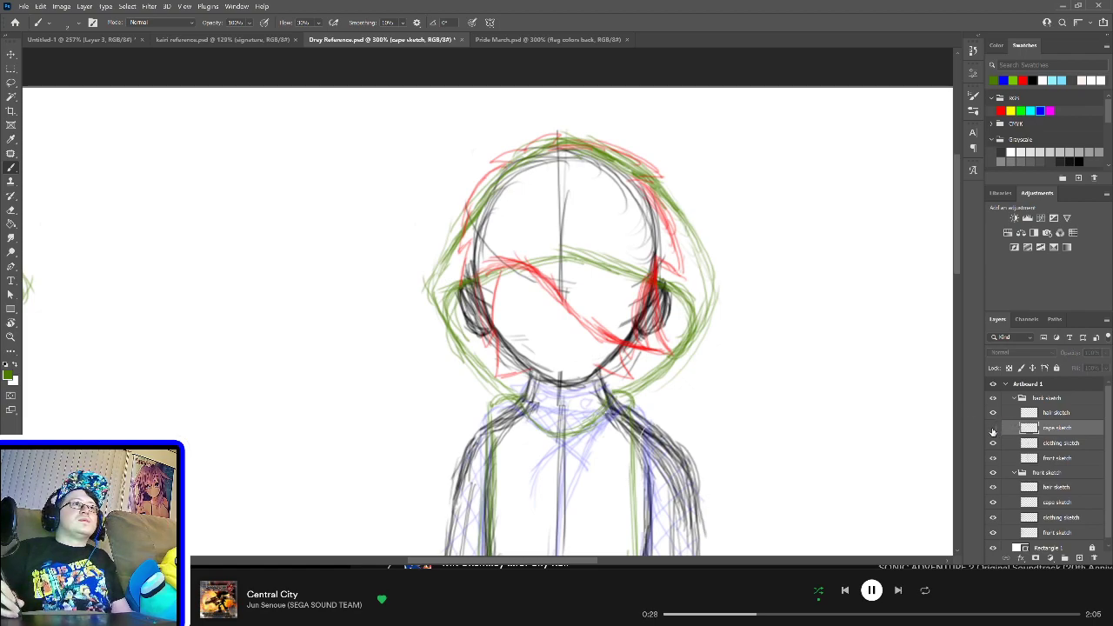
left_click(1047, 416)
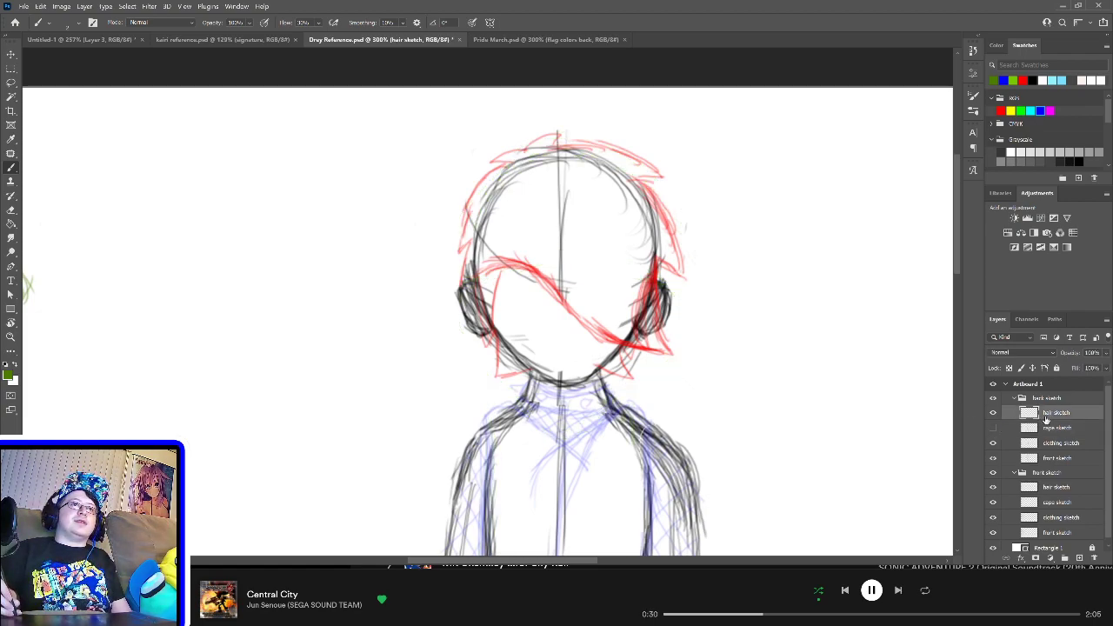
key("e")
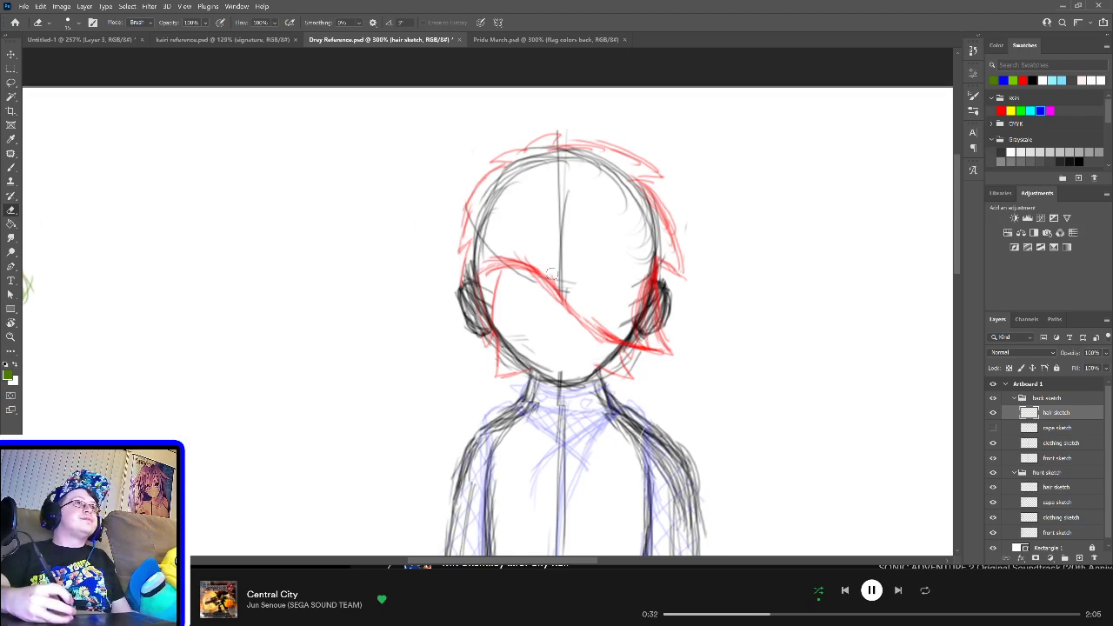
left_click(1023, 80)
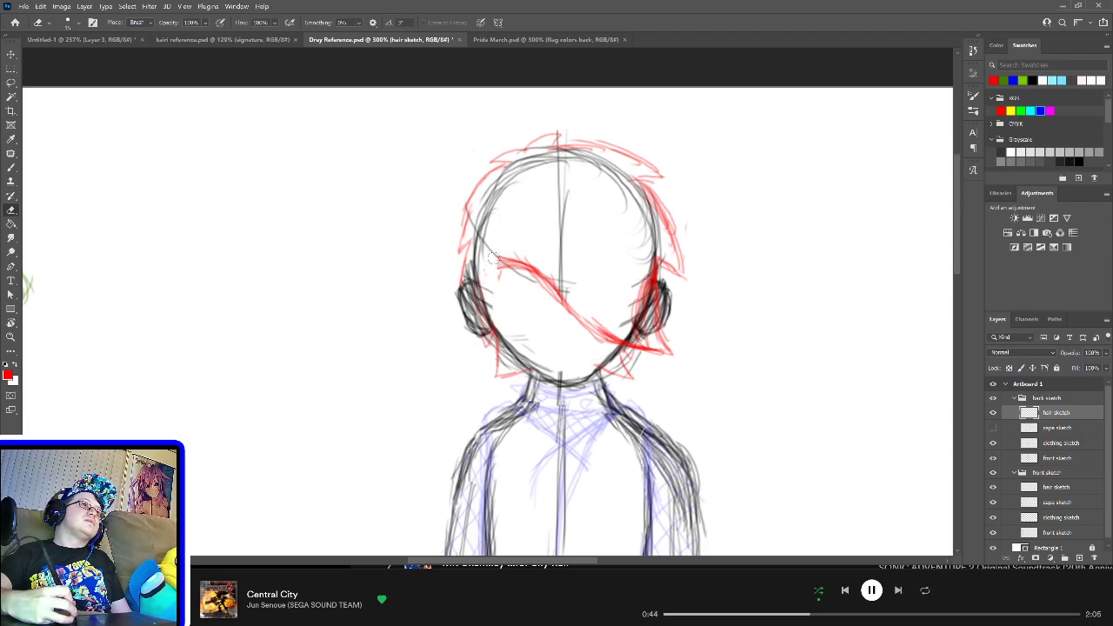
mouse_move(489, 254)
left_mouse_down()
mouse_move(534, 289)
mouse_move(555, 283)
mouse_move(573, 297)
mouse_move(625, 322)
left_mouse_up()
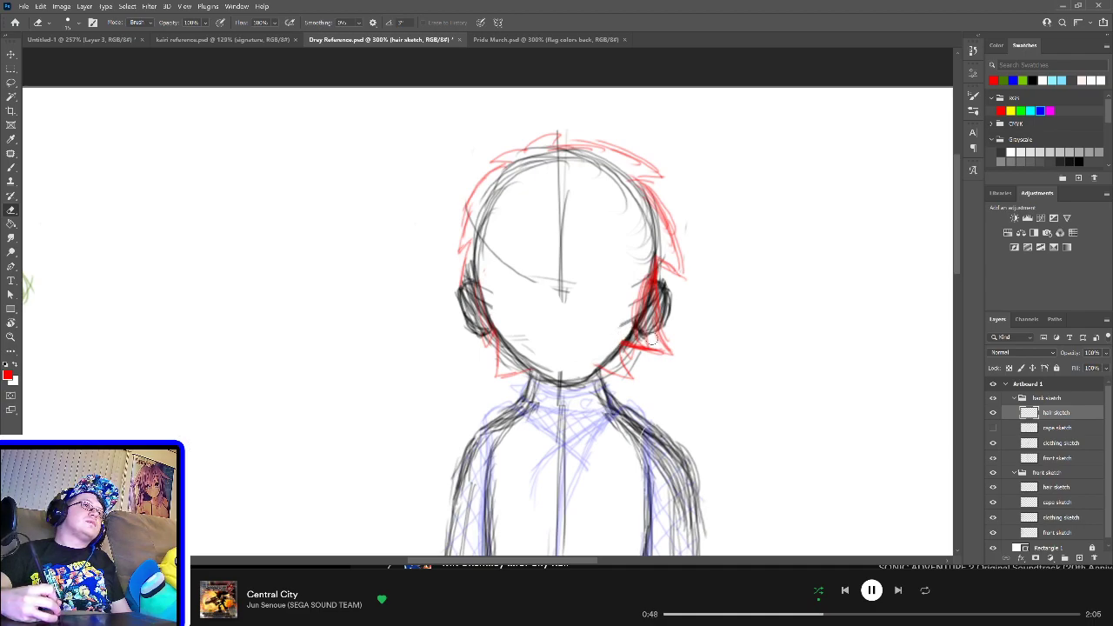
left_click_drag(647, 265, 640, 277)
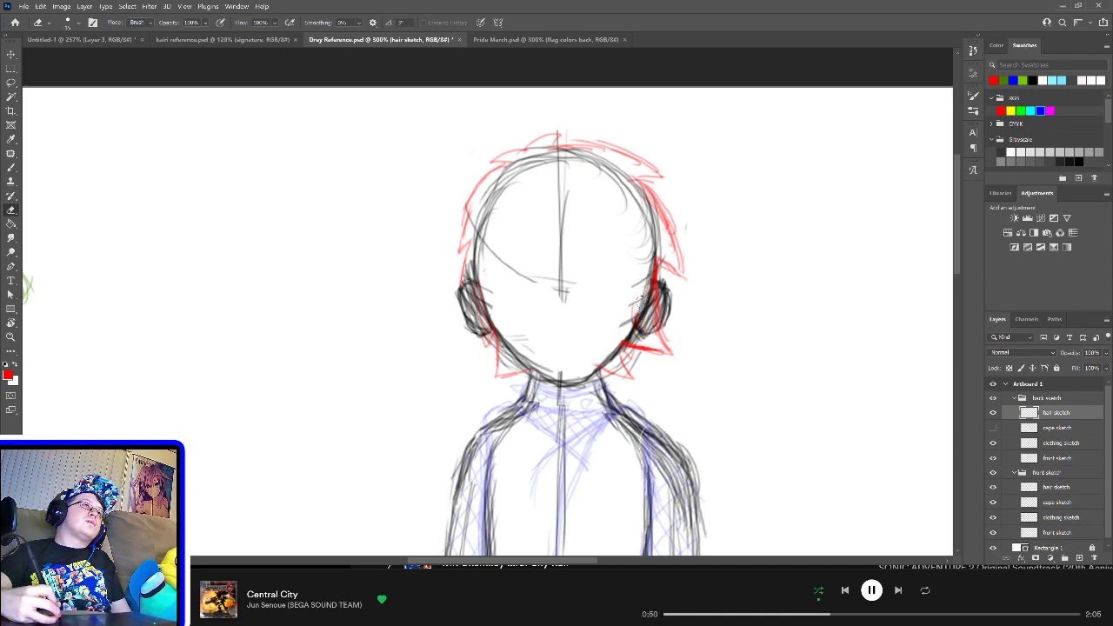
left_click_drag(666, 336, 670, 353)
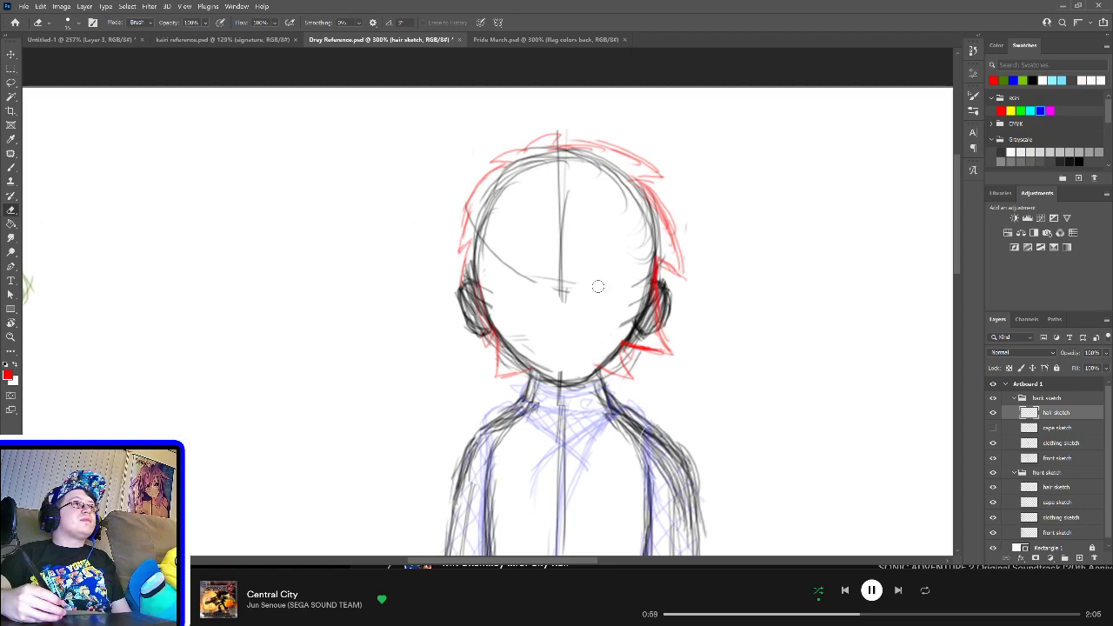
Step: Brush red hair strokes along the chin, the left jaw line and the right side of the head
key("b")
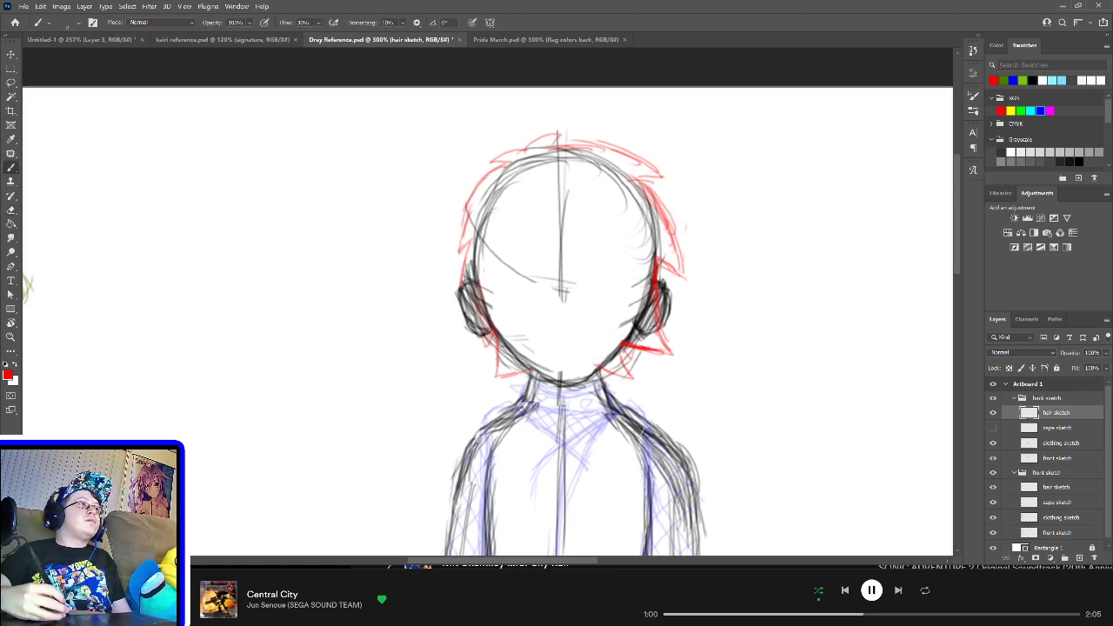
mouse_move(527, 366)
left_mouse_down()
mouse_move(508, 372)
mouse_move(536, 369)
left_mouse_up()
mouse_move(527, 369)
left_mouse_down()
mouse_move(509, 373)
mouse_move(624, 379)
left_mouse_up()
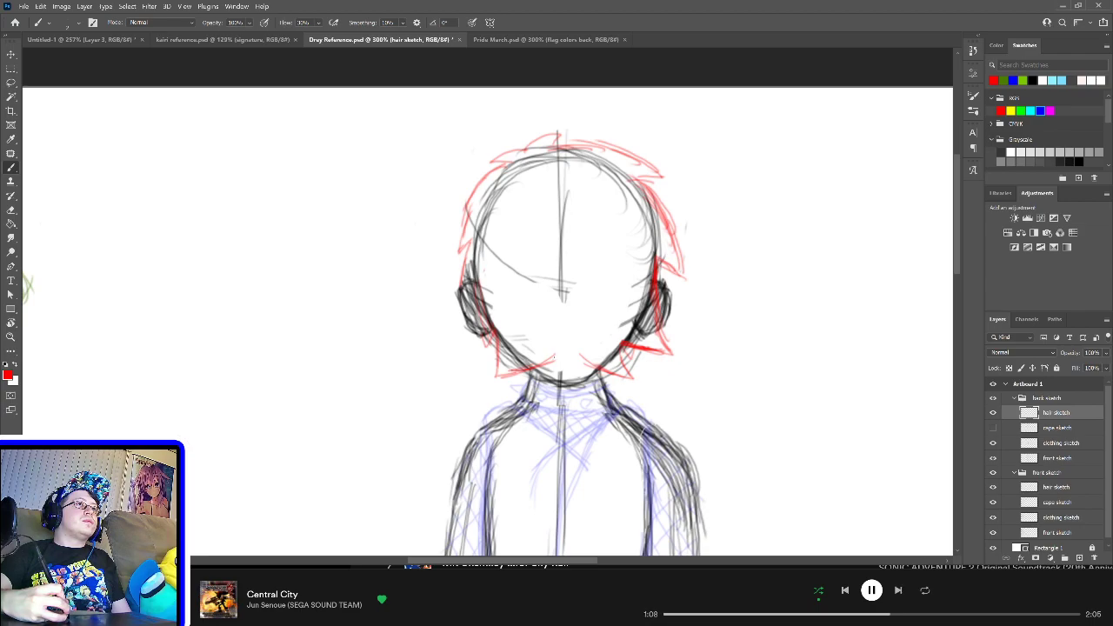
mouse_move(554, 358)
left_mouse_down()
mouse_move(544, 371)
mouse_move(578, 369)
left_mouse_up()
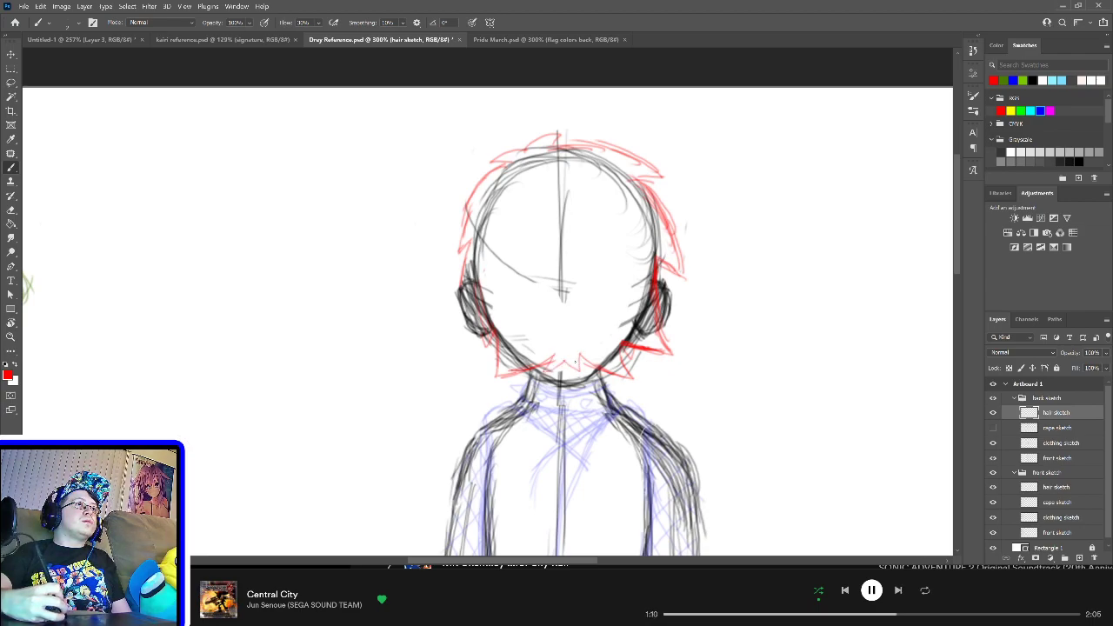
key("ctrl+z")
key("ctrl+z")
key("ctrl+z")
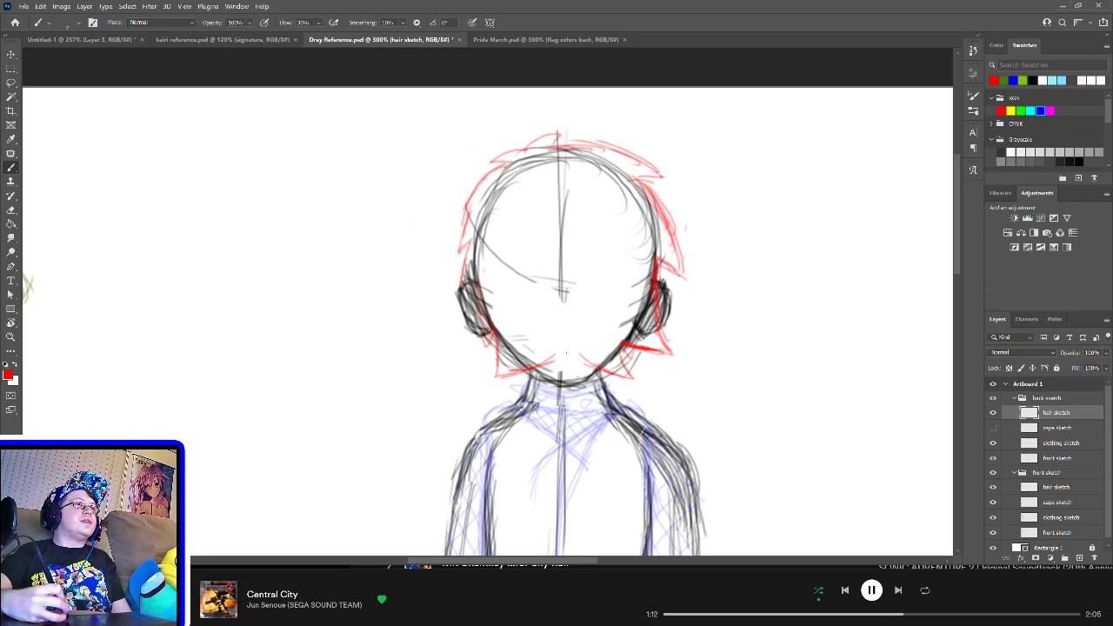
mouse_move(557, 358)
left_mouse_down()
mouse_move(545, 365)
mouse_move(590, 361)
left_mouse_up()
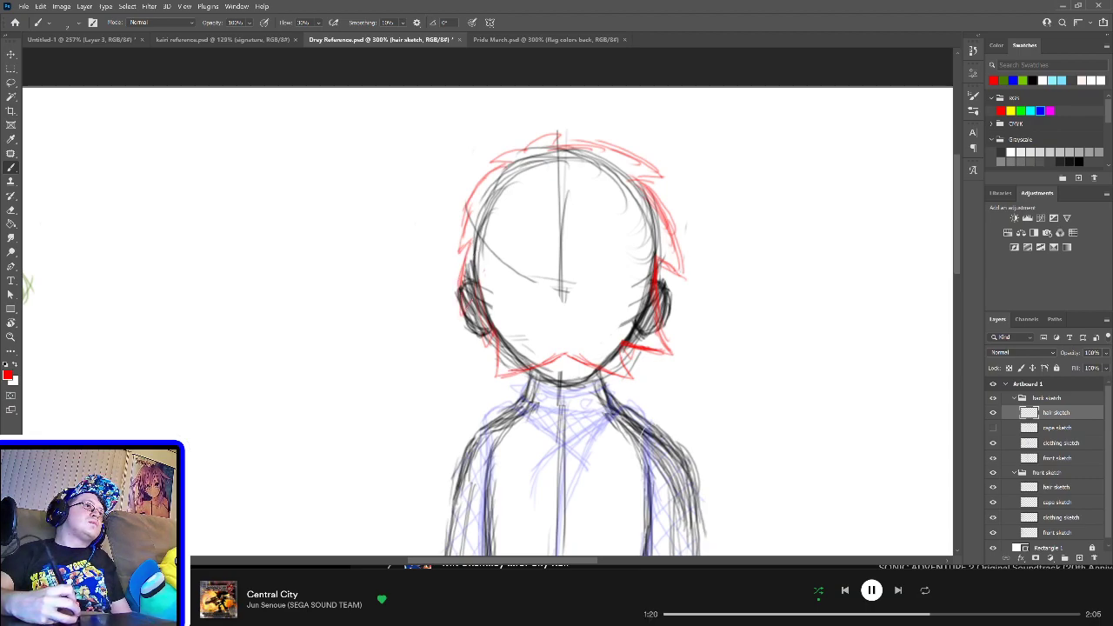
left_click_drag(477, 310, 482, 327)
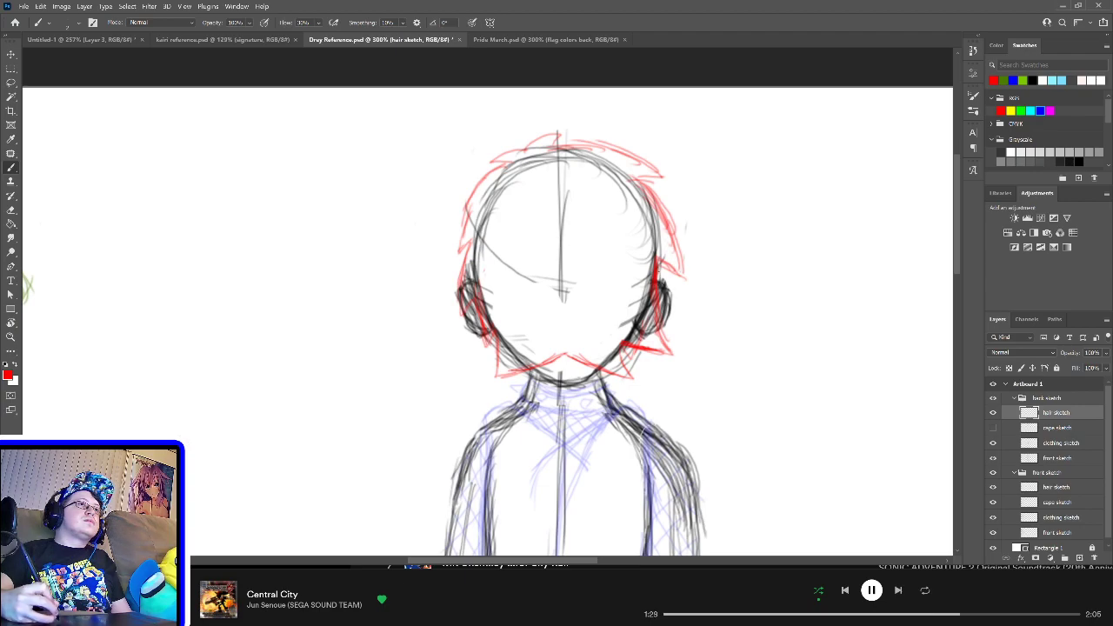
left_click_drag(659, 261, 658, 278)
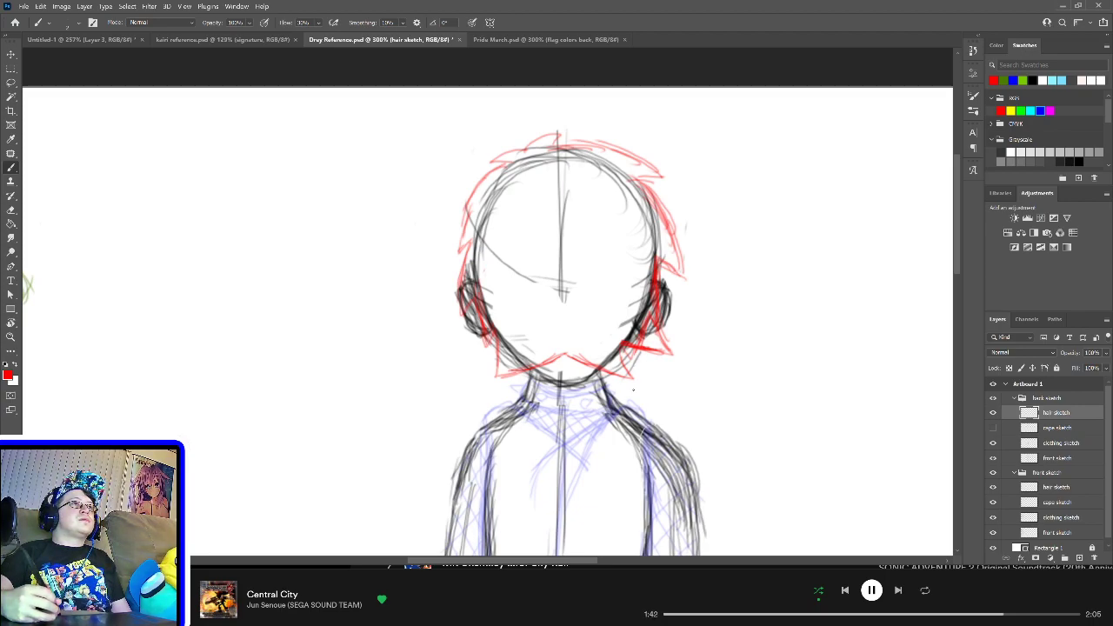
left_click_drag(633, 390, 647, 365)
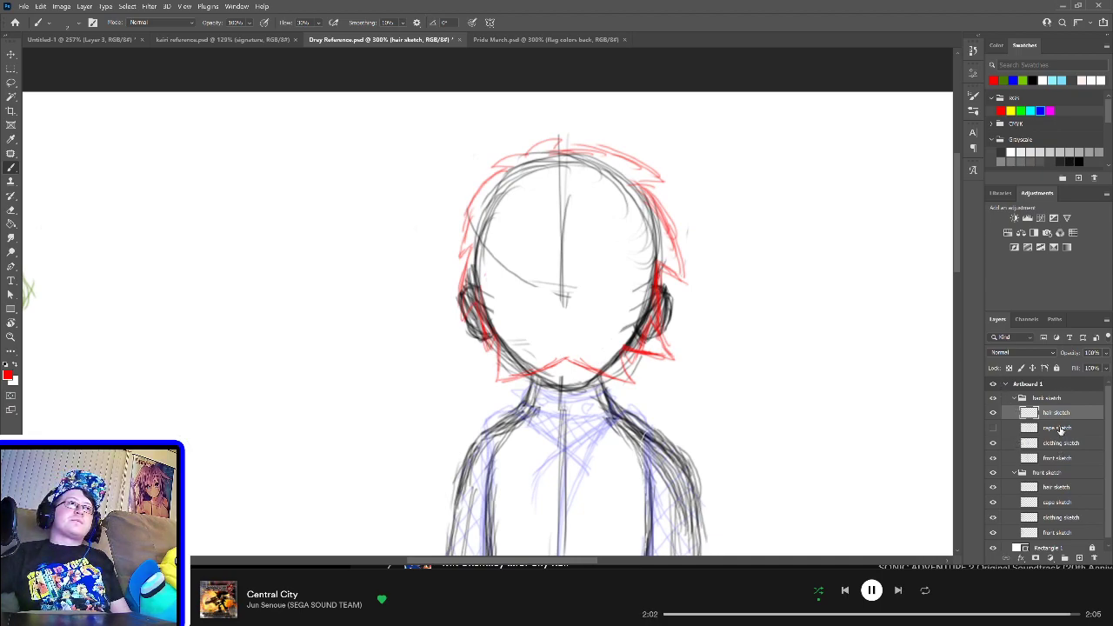
Step: Show and select the cape sketch, then erase its green lines across the face and cheeks
left_click(994, 430)
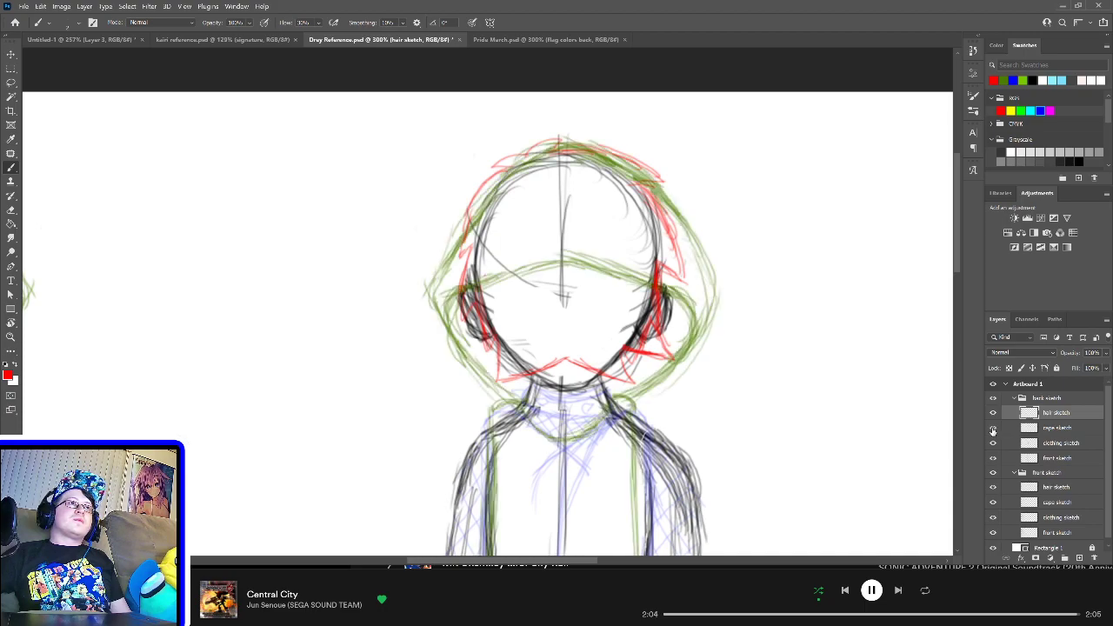
left_click(1056, 434)
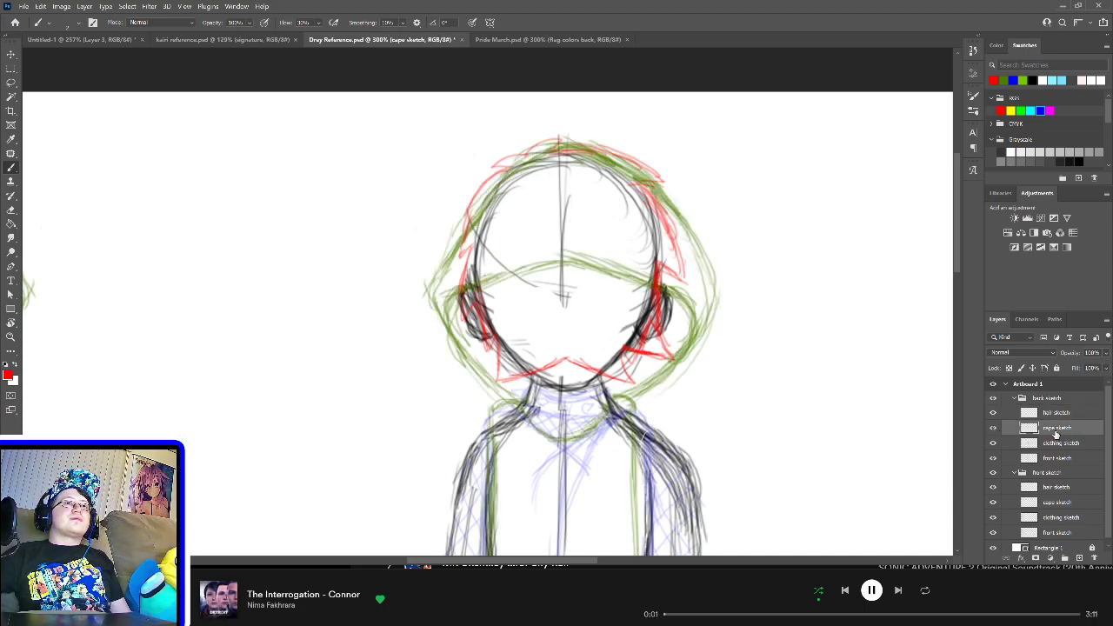
key("e")
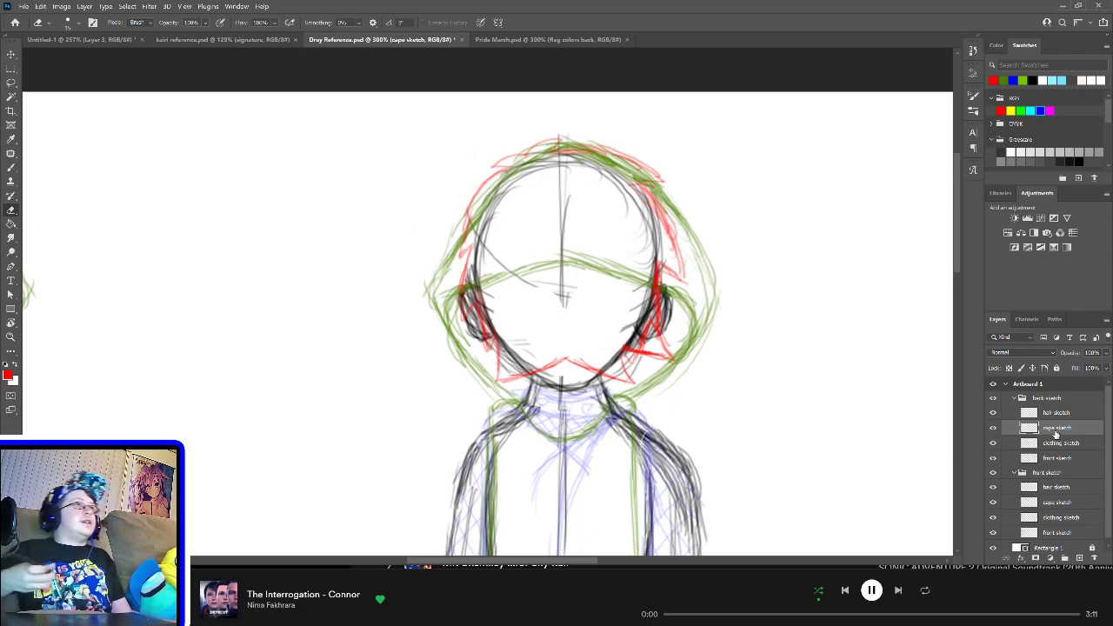
left_click_drag(442, 300, 464, 320)
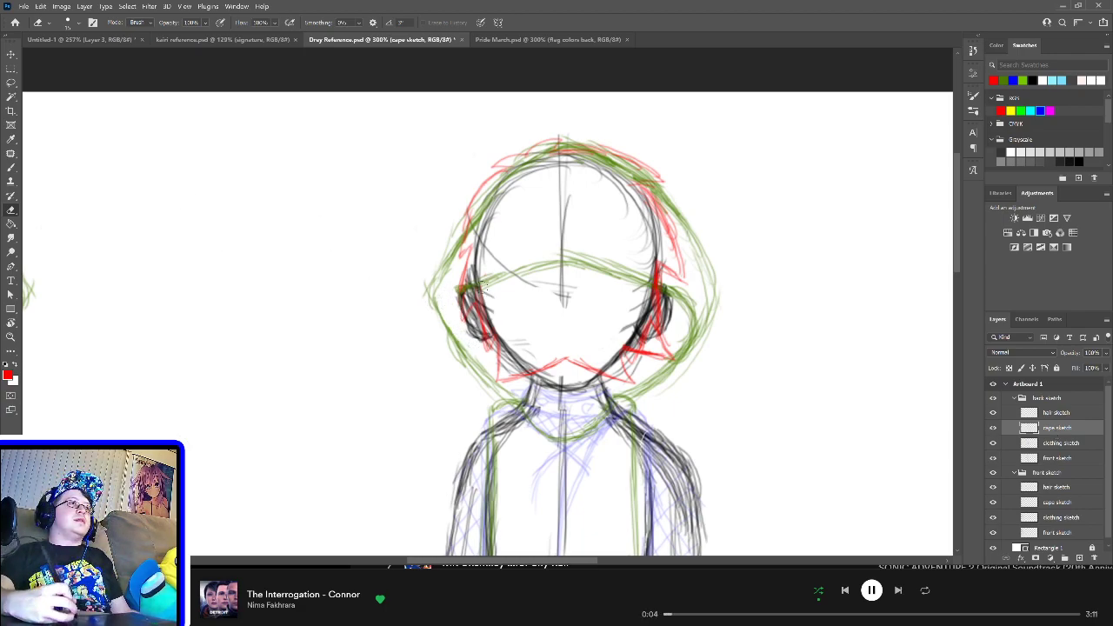
mouse_move(483, 282)
left_mouse_down()
mouse_move(481, 310)
mouse_move(512, 284)
mouse_move(499, 278)
mouse_move(574, 258)
mouse_move(641, 286)
left_mouse_up()
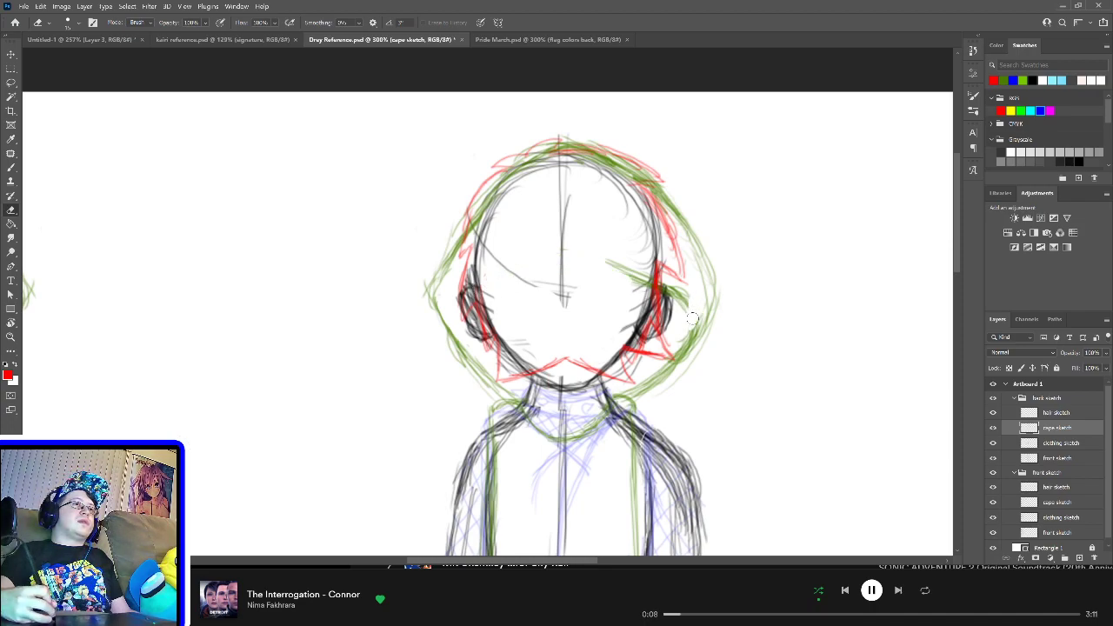
mouse_move(693, 319)
left_mouse_down()
mouse_move(685, 329)
mouse_move(667, 287)
mouse_move(628, 272)
mouse_move(629, 260)
left_mouse_up()
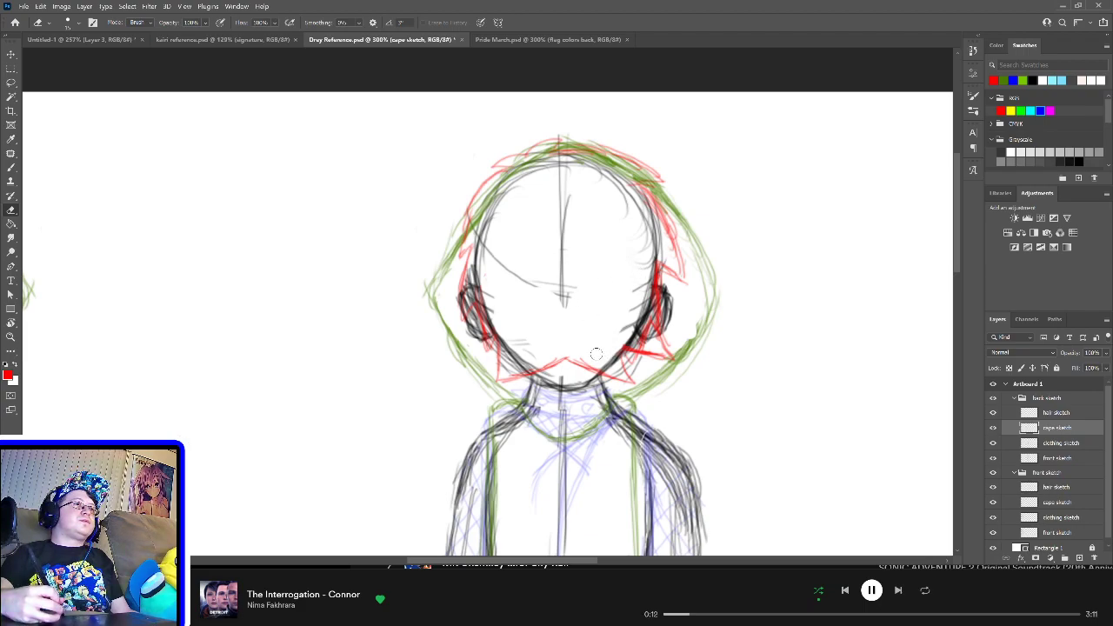
Step: Sketch green hood lines on the left and right sides of the neck
key("b")
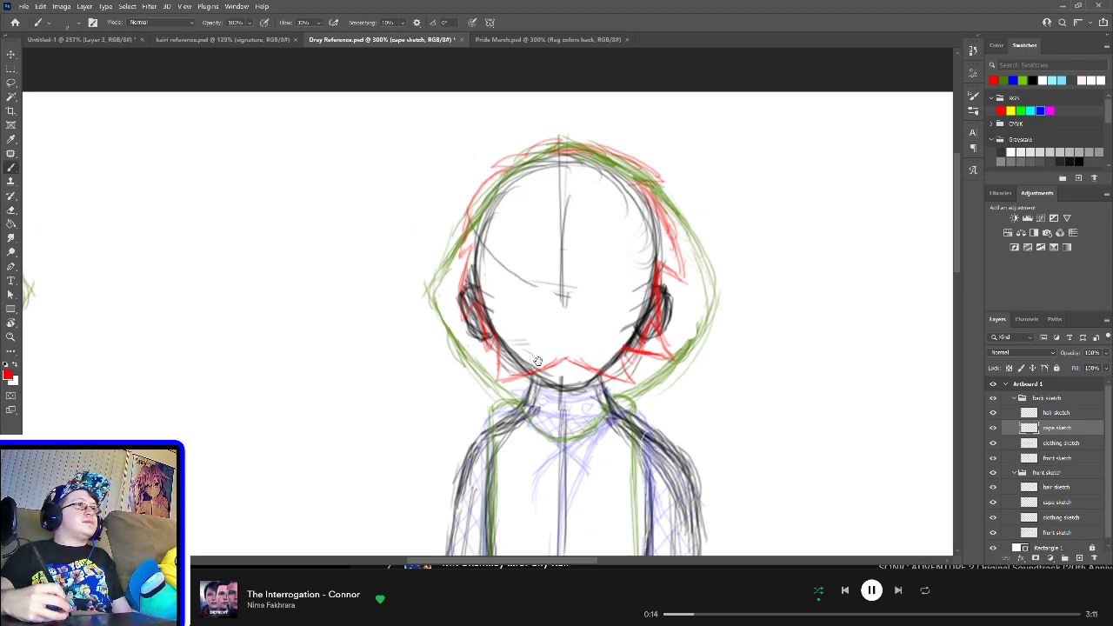
left_click_drag(537, 361, 553, 303)
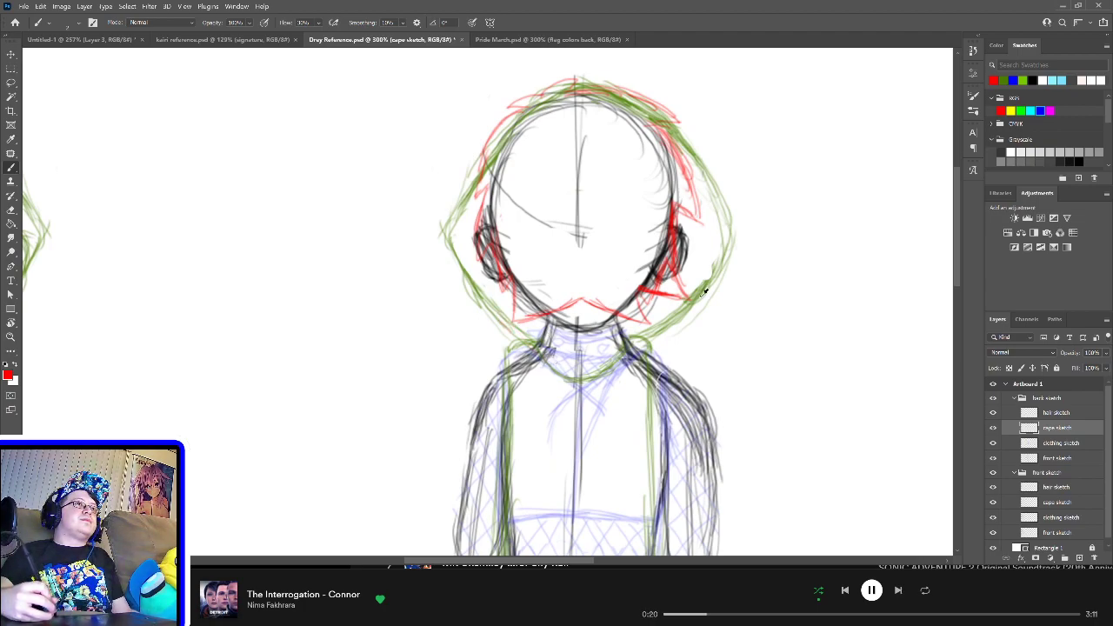
left_click(1000, 79)
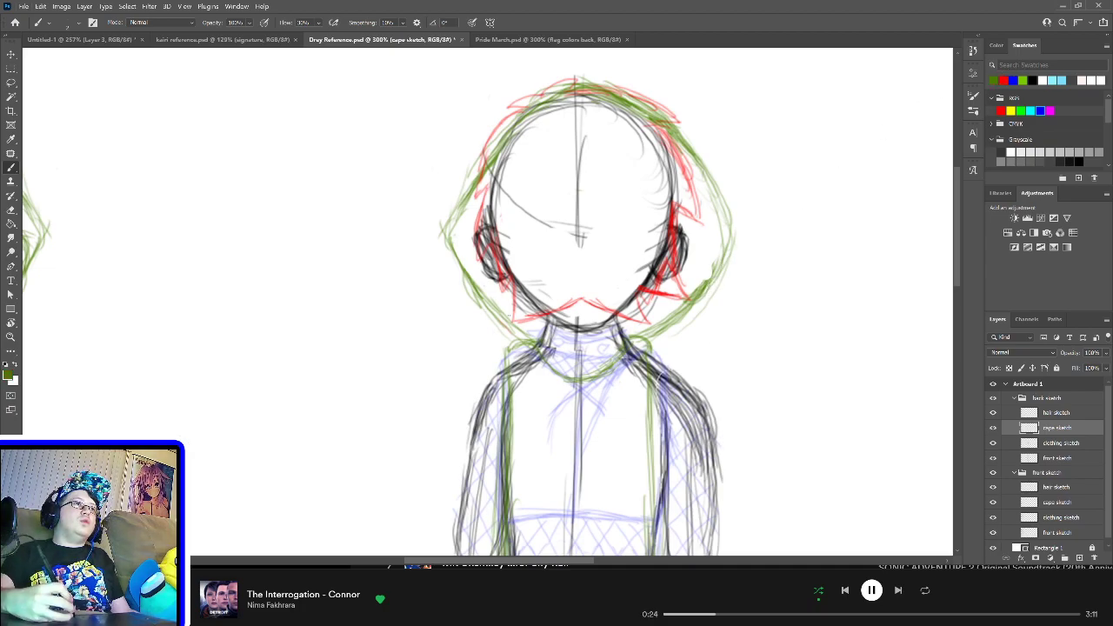
left_click_drag(501, 308, 527, 348)
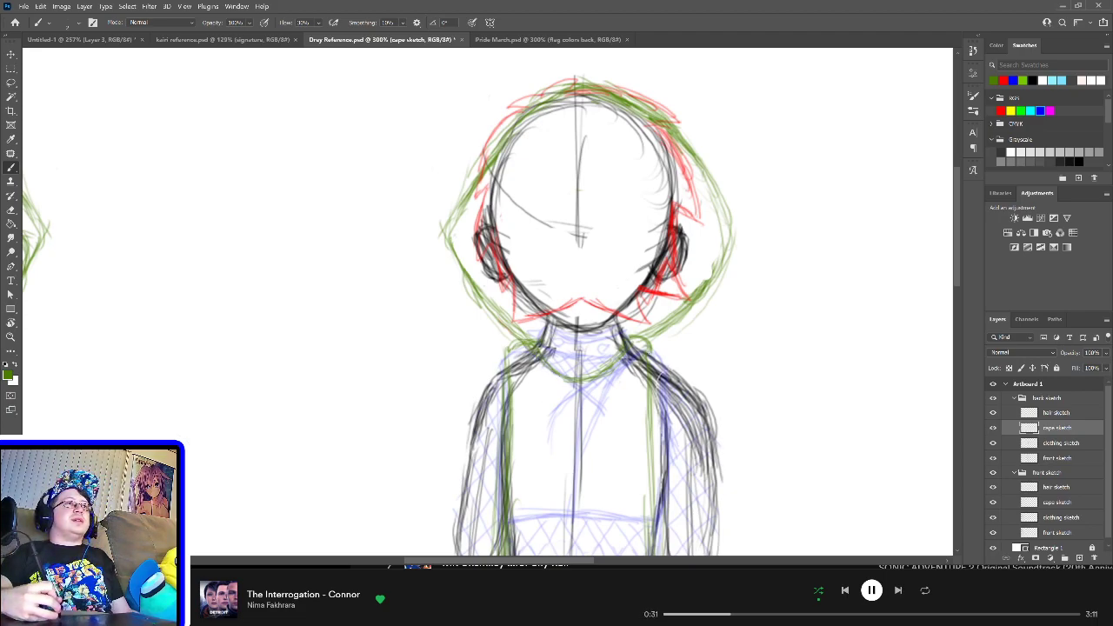
left_click_drag(659, 334, 642, 348)
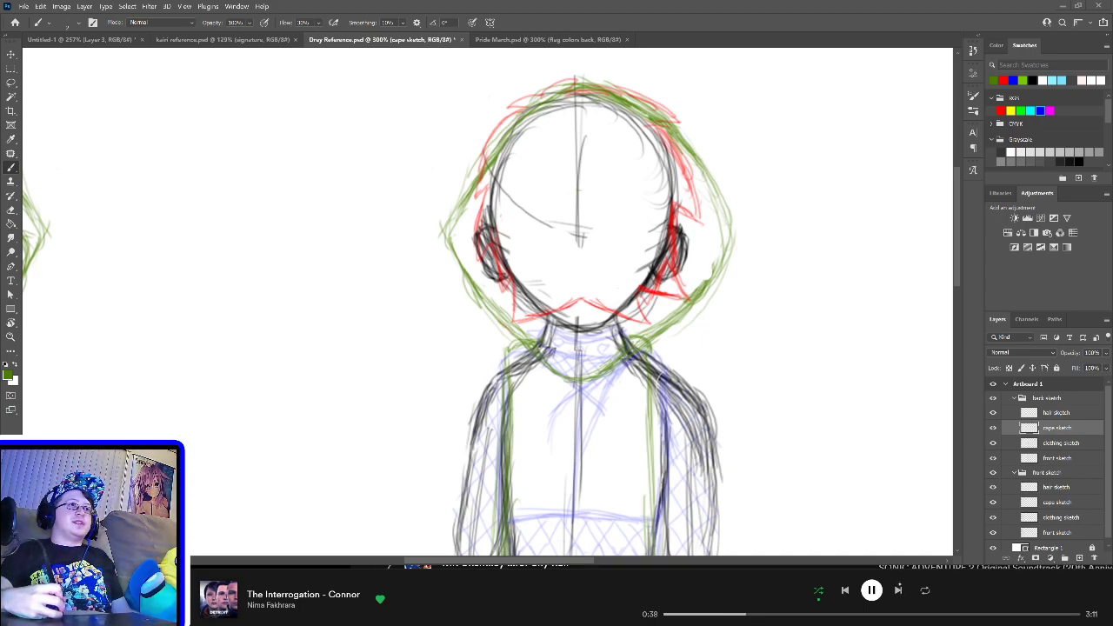
left_click(898, 589)
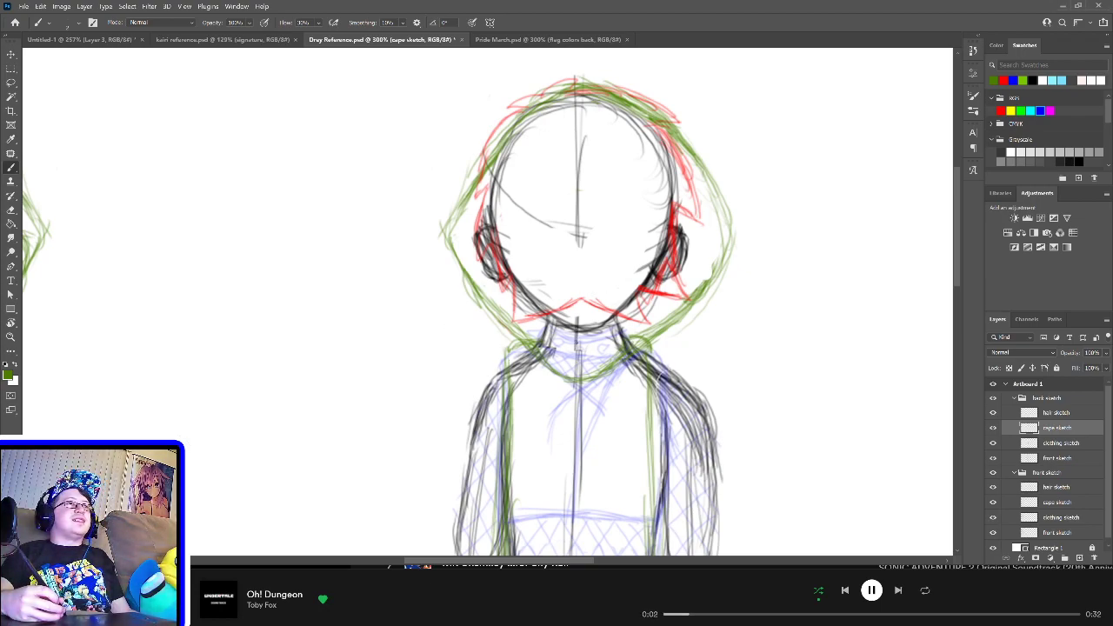
scroll(570, 405, "down", 5)
scroll(575, 282, "up", 5)
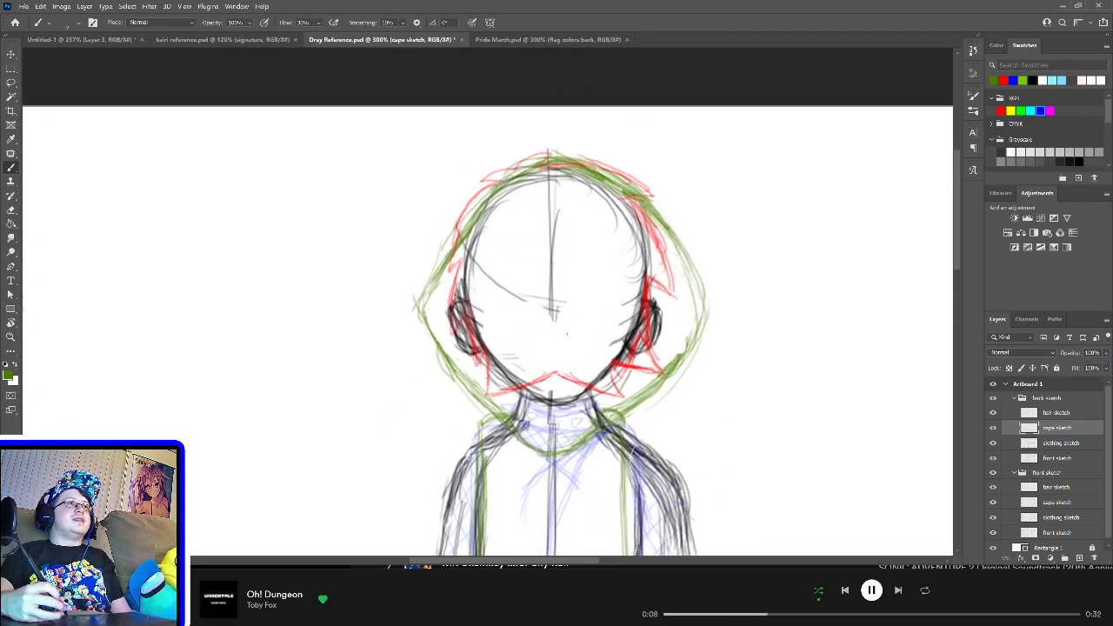
Step: Zoom out to both figures and set the clothing sketch layer's opacity to 100%
key("ctrl+0")
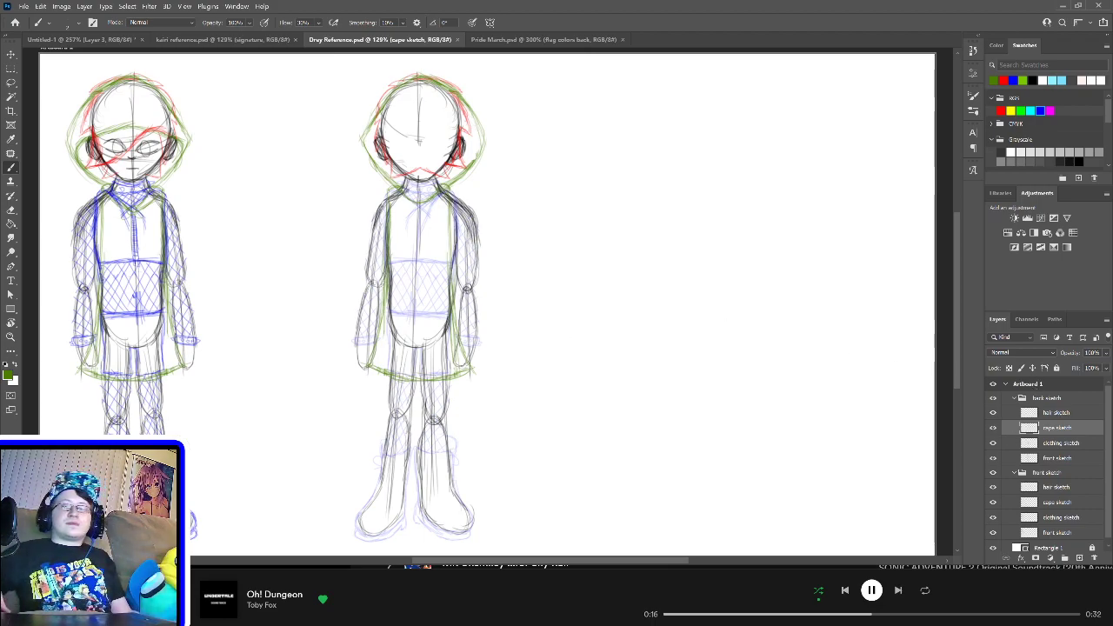
left_click(1062, 443)
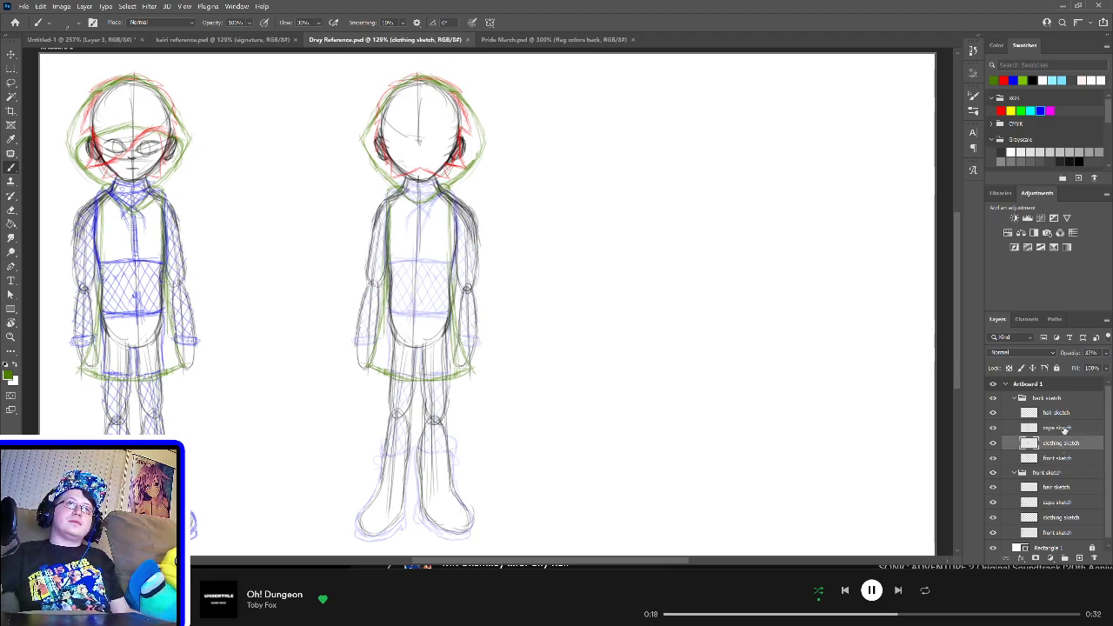
left_click(1093, 353)
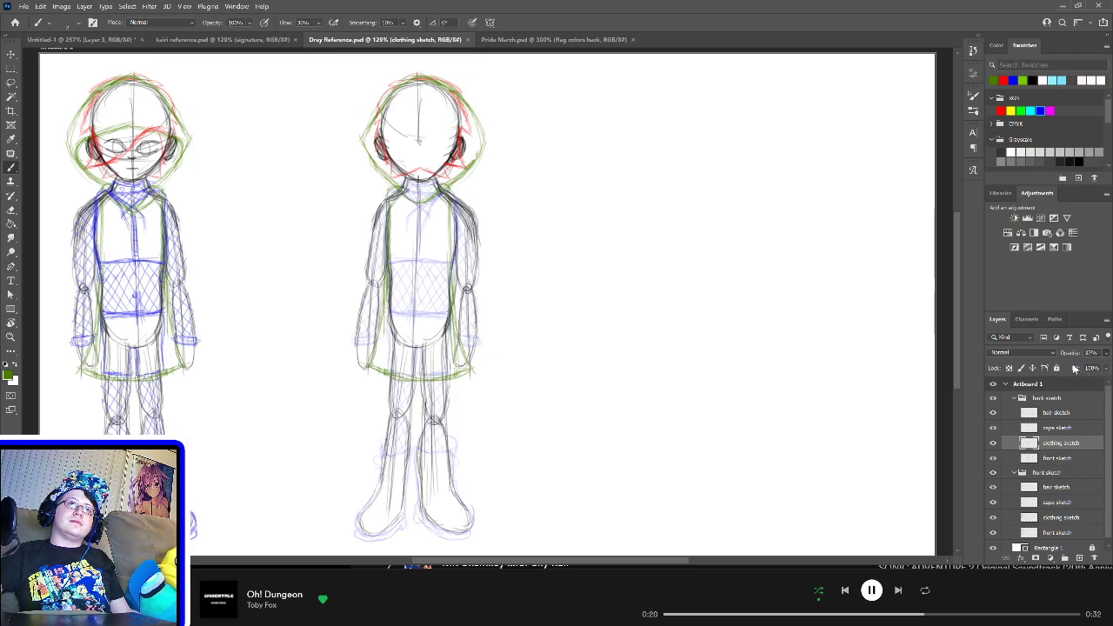
type("100")
key("Return")
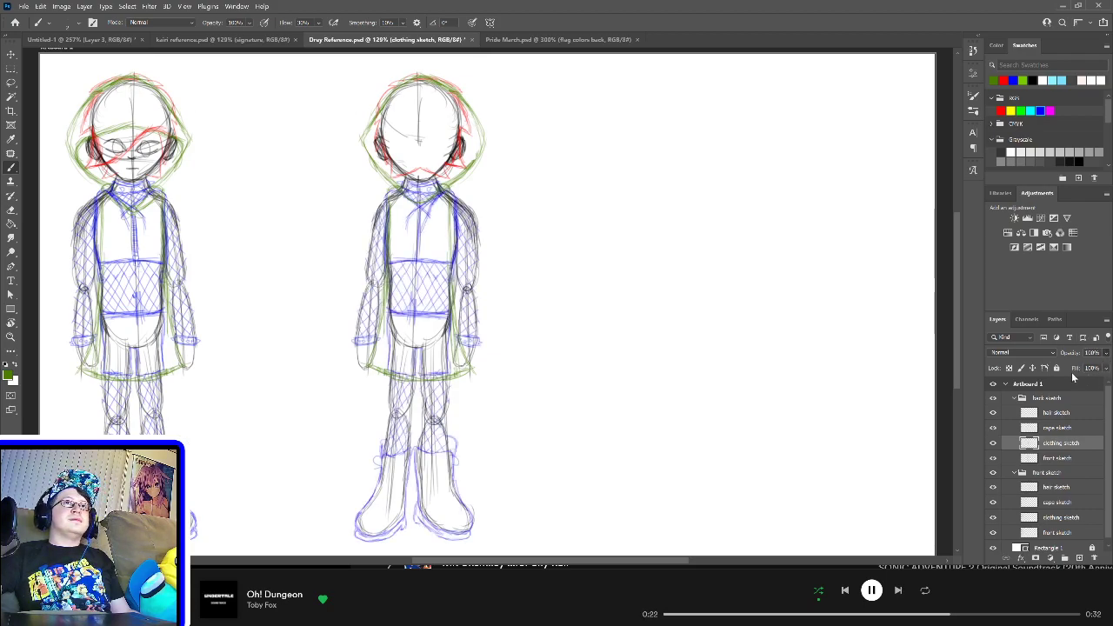
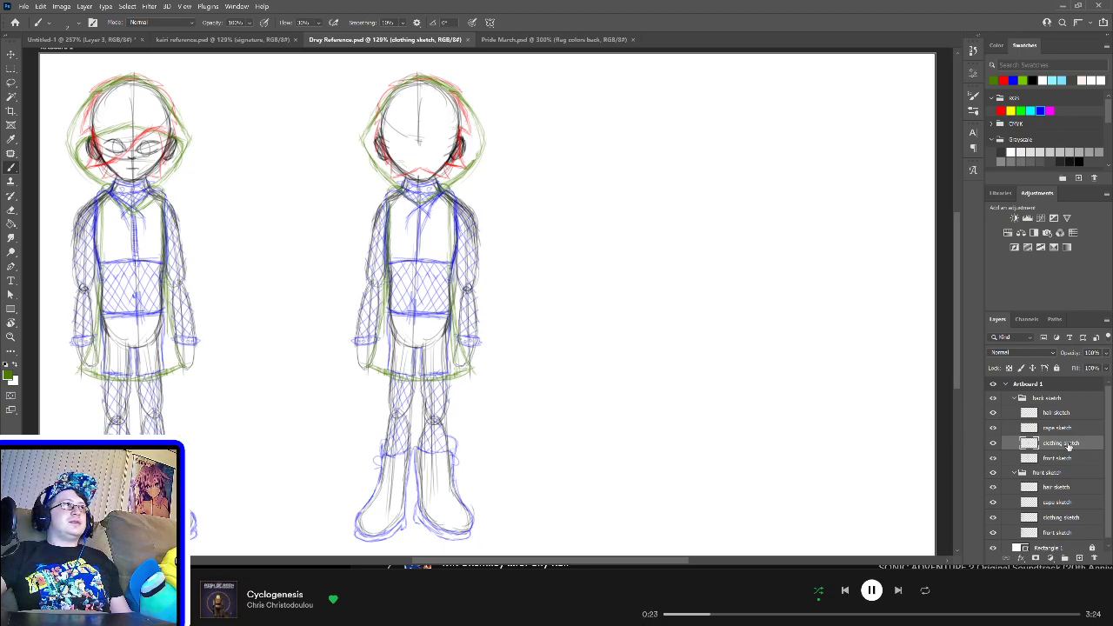
Step: Collapse the front and back sketch groups and insert a 'side body sketch' layer between them
left_click(1063, 389)
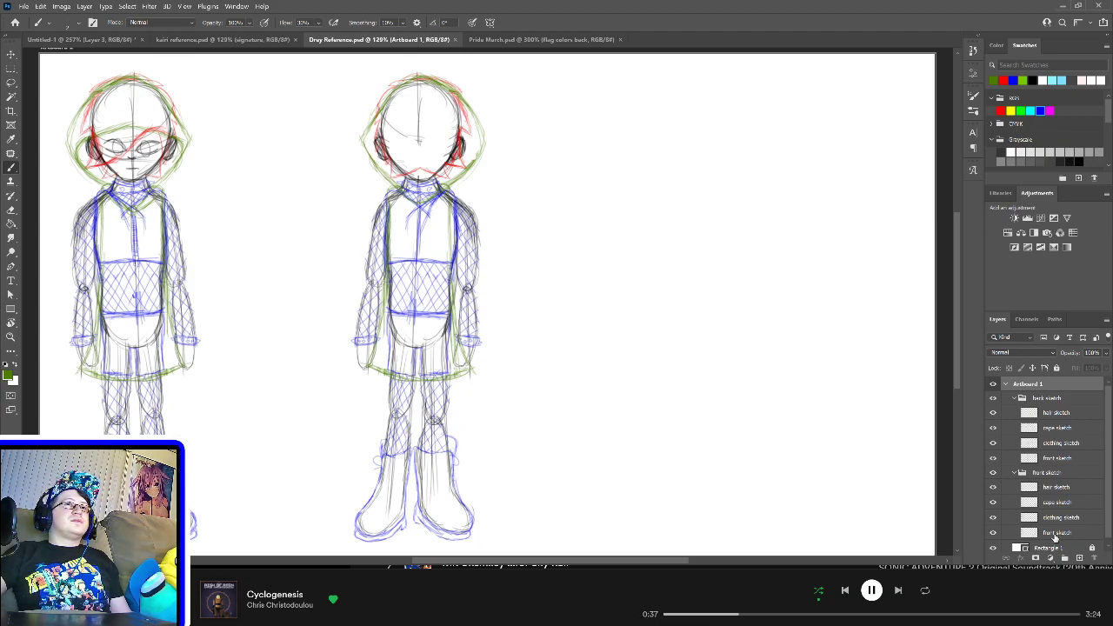
left_click(1016, 472)
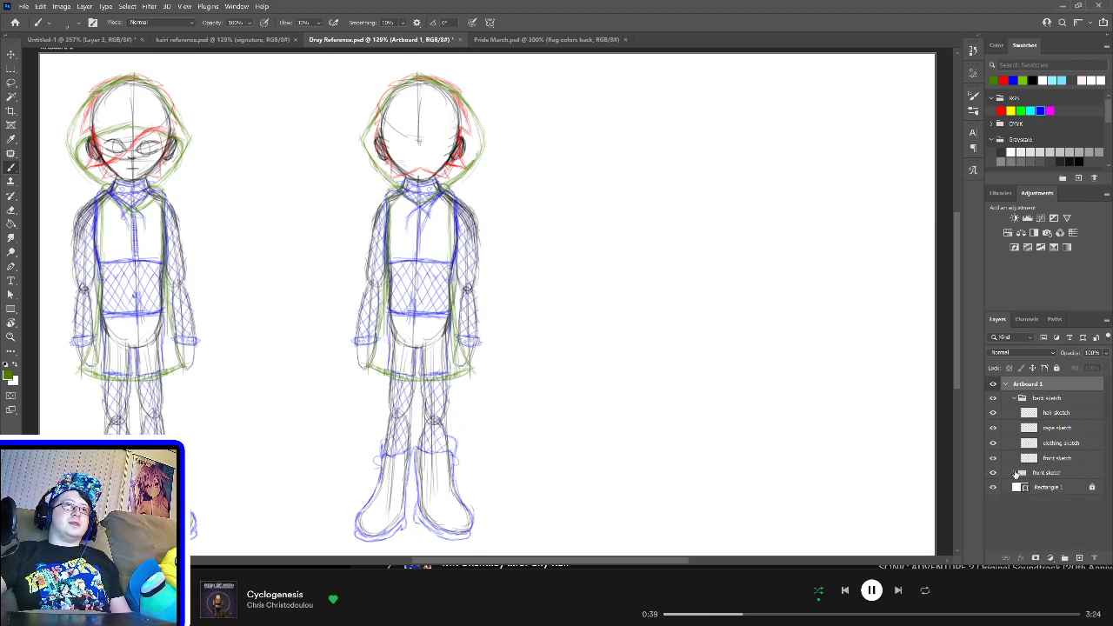
left_click(1012, 401)
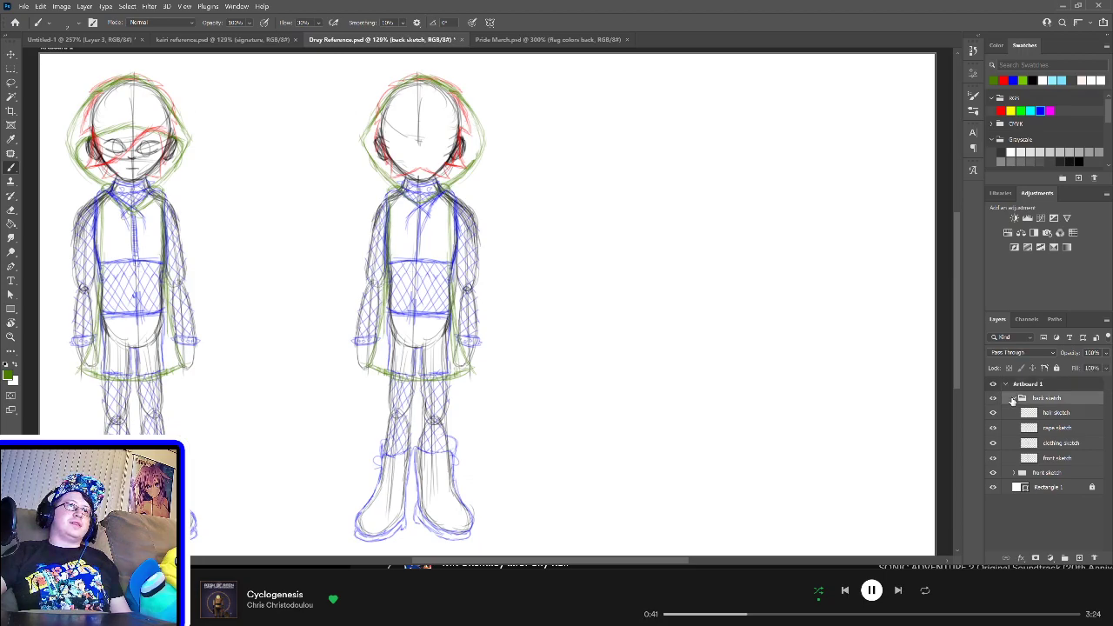
left_click(1013, 400)
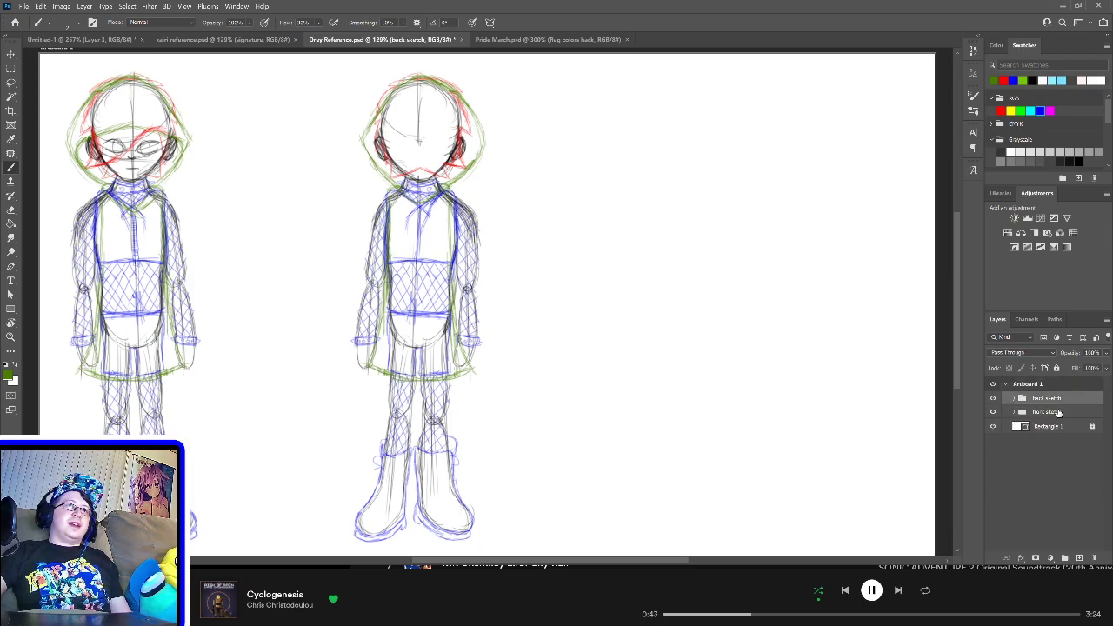
left_click(1057, 413)
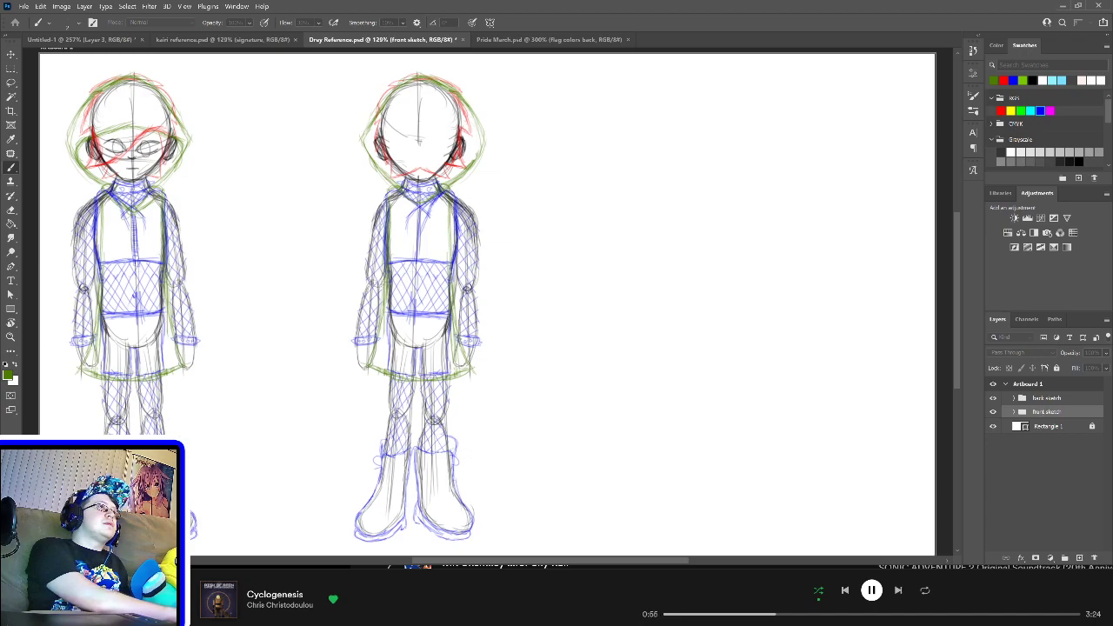
left_click_drag(1044, 412, 1044, 413)
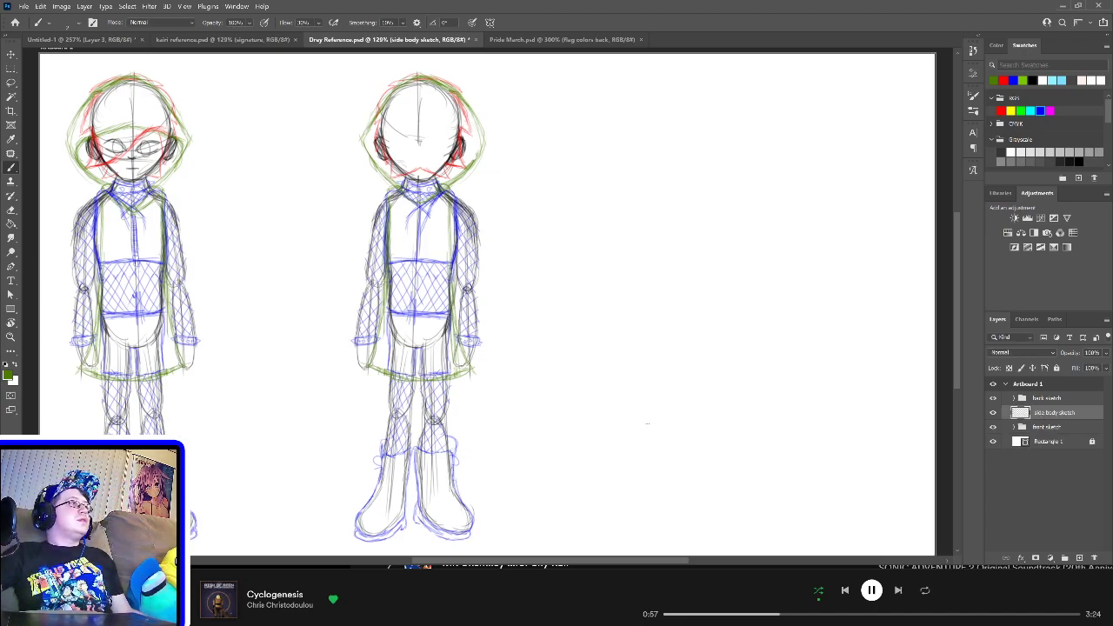
Step: Reset to black and white, fade the front sketch group to 30%, and select side body sketch
left_click(6, 366)
left_click(1065, 427)
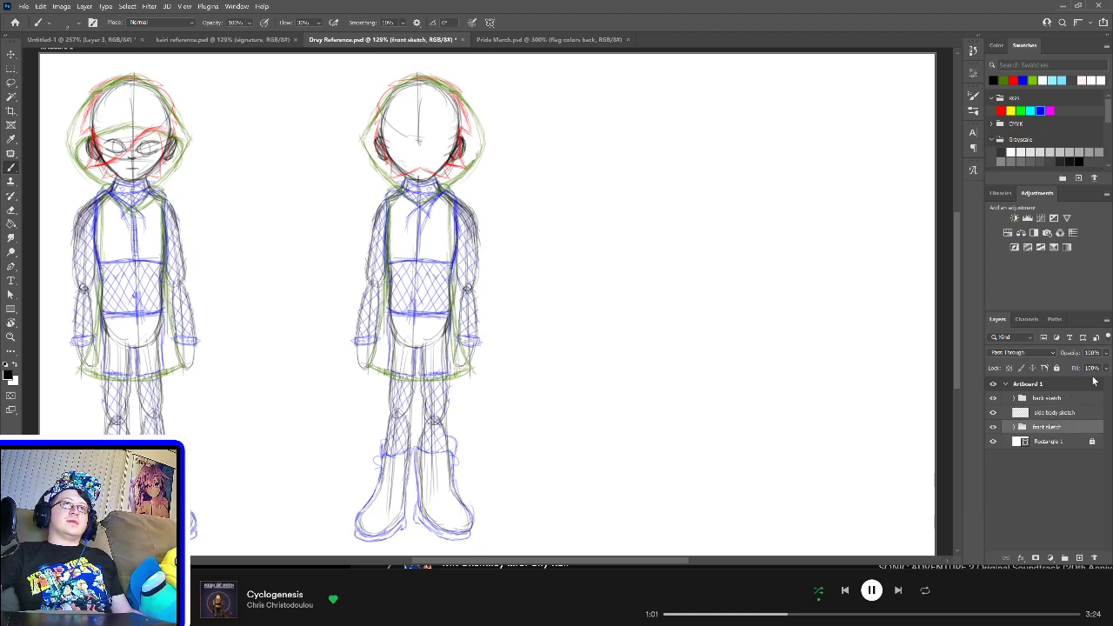
mouse_move(1109, 362)
left_mouse_down()
mouse_move(1068, 371)
mouse_move(1079, 370)
left_mouse_up()
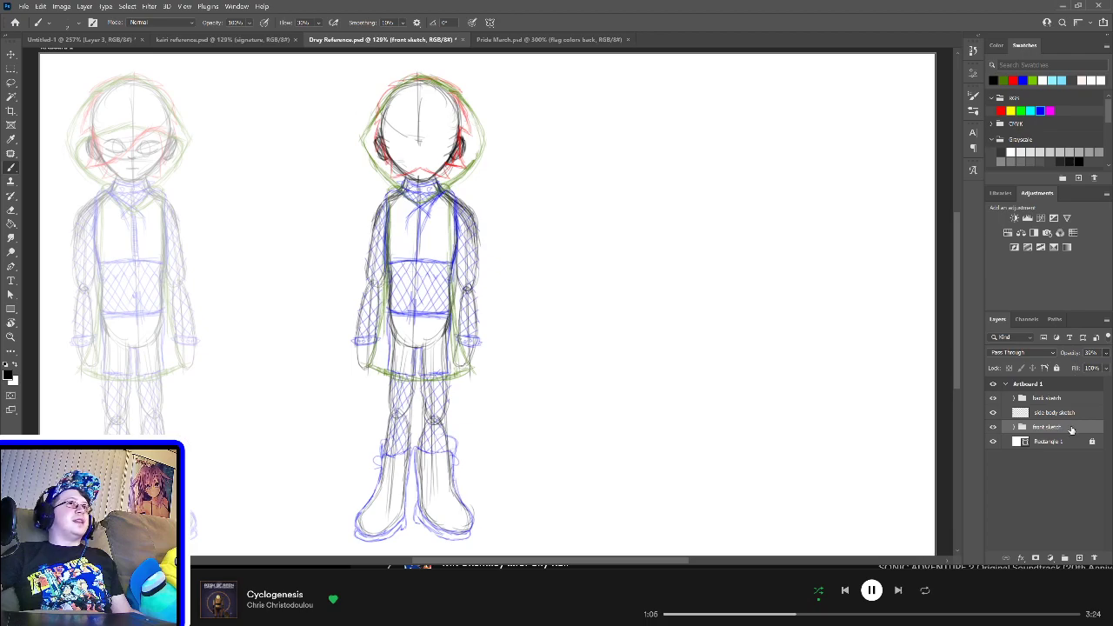
left_click(1052, 414)
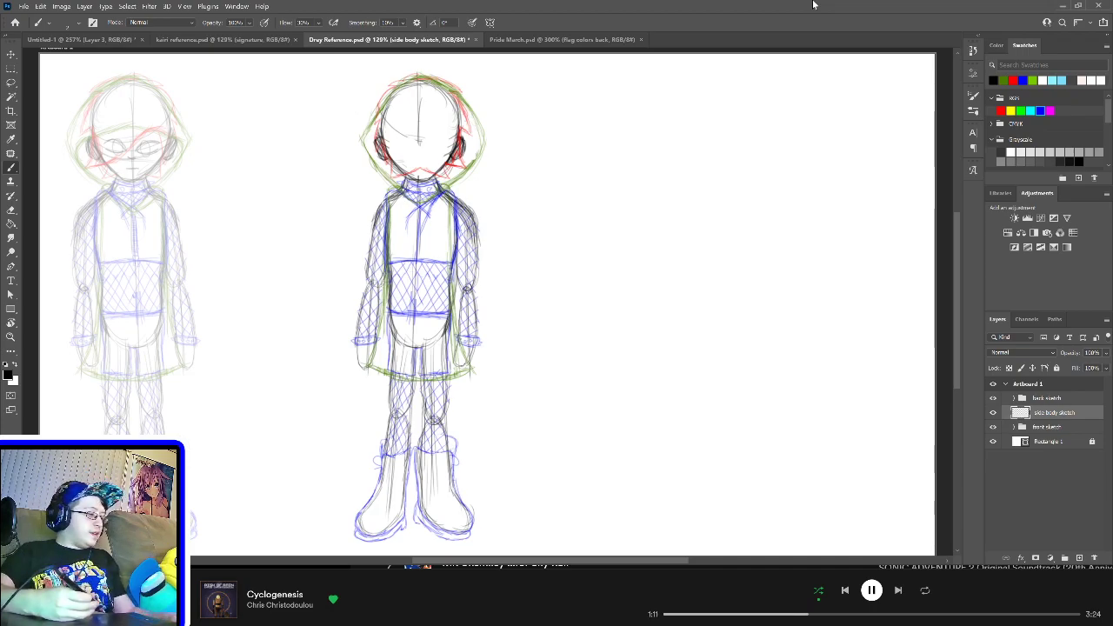
key("ctrl+plus")
key("ctrl+plus")
Step: Outline the left side of the face, the crown, and the right side of the head
left_click_drag(203, 254, 429, 348)
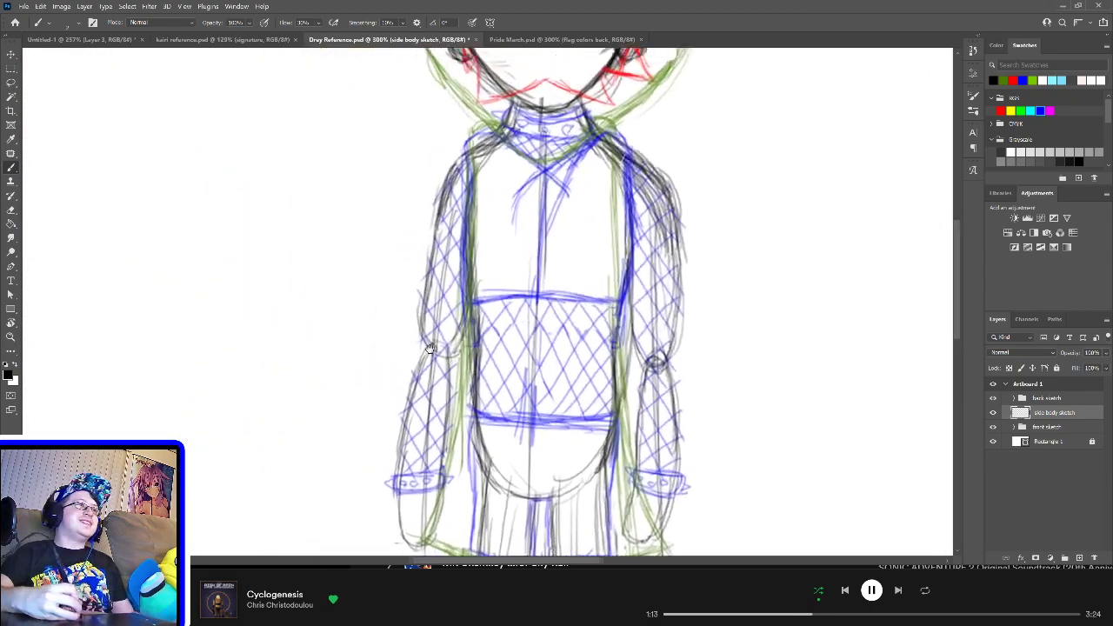
key("ctrl+minus")
key("ctrl+minus")
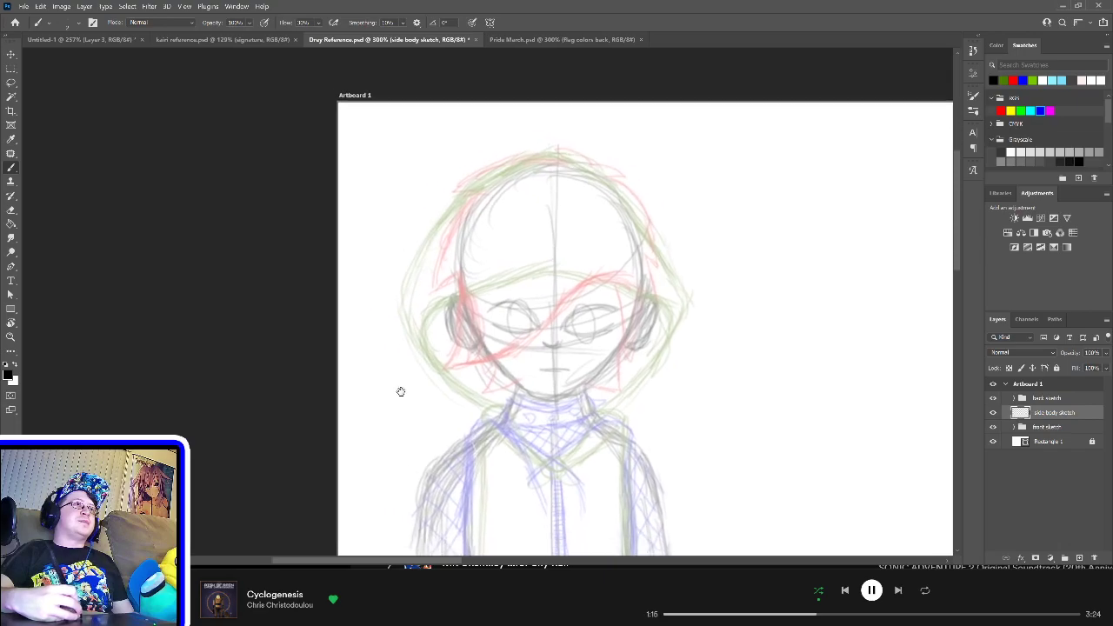
key("ctrl+plus")
key("ctrl+minus")
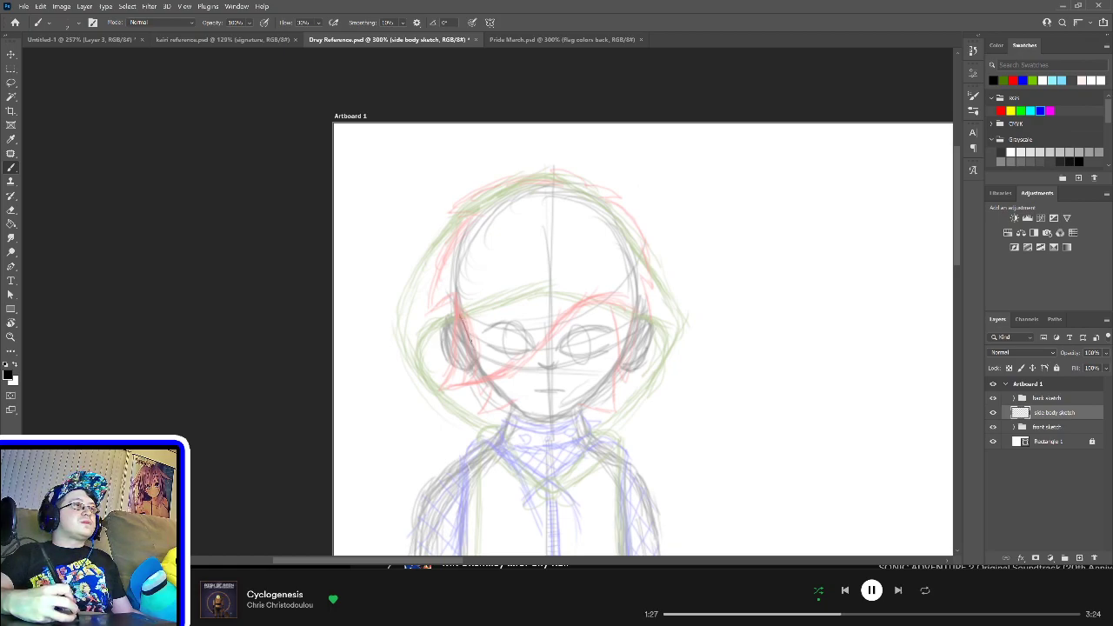
left_click_drag(461, 321, 489, 396)
mouse_move(471, 347)
left_mouse_down()
mouse_move(491, 395)
mouse_move(455, 271)
left_mouse_up()
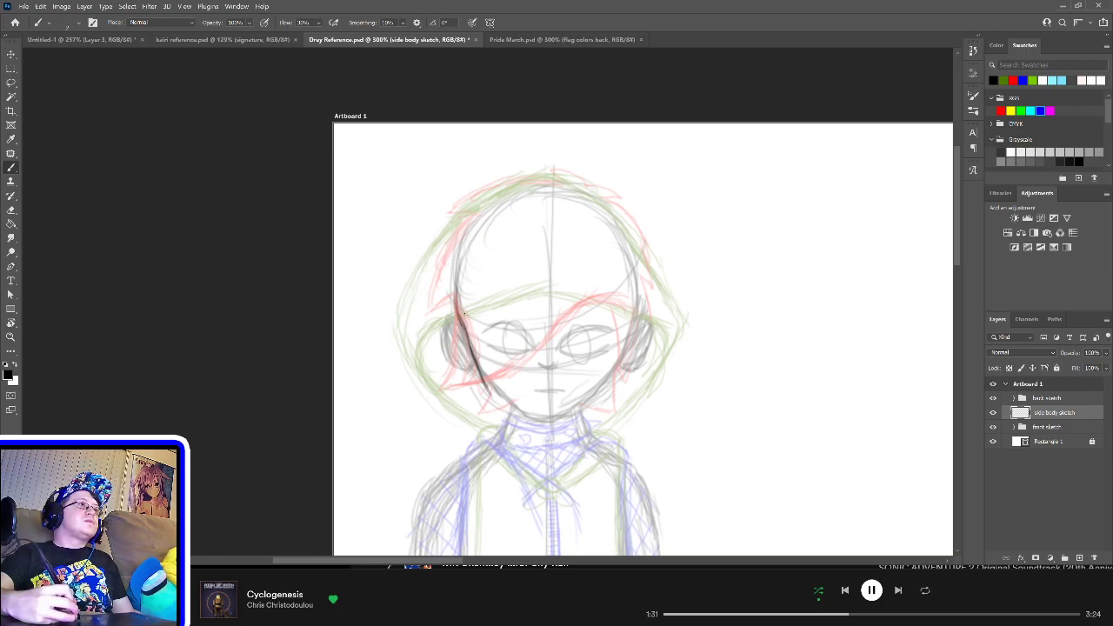
mouse_move(470, 240)
left_mouse_down()
mouse_move(457, 313)
mouse_move(456, 296)
mouse_move(521, 206)
left_mouse_up()
mouse_move(470, 261)
left_mouse_down()
mouse_move(529, 202)
mouse_move(553, 199)
left_mouse_up()
mouse_move(492, 226)
left_mouse_down()
mouse_move(589, 221)
mouse_move(545, 200)
mouse_move(614, 230)
mouse_move(598, 203)
mouse_move(632, 281)
left_mouse_up()
left_click_drag(611, 228, 633, 315)
mouse_move(628, 261)
left_mouse_down()
mouse_move(631, 329)
mouse_move(600, 381)
left_mouse_up()
Step: Draw and reinforce the jaw line from both sides down to the chin
mouse_move(490, 424)
left_mouse_down()
mouse_move(543, 419)
mouse_move(595, 376)
left_mouse_up()
mouse_move(630, 278)
left_mouse_down()
mouse_move(631, 327)
mouse_move(597, 377)
left_mouse_up()
mouse_move(621, 339)
left_mouse_down()
mouse_move(561, 403)
mouse_move(571, 401)
mouse_move(504, 428)
left_mouse_up()
left_click_drag(577, 388, 530, 423)
left_click_drag(632, 309, 565, 404)
left_click_drag(599, 372, 516, 425)
mouse_move(480, 375)
left_mouse_down()
mouse_move(500, 427)
mouse_move(527, 426)
left_mouse_up()
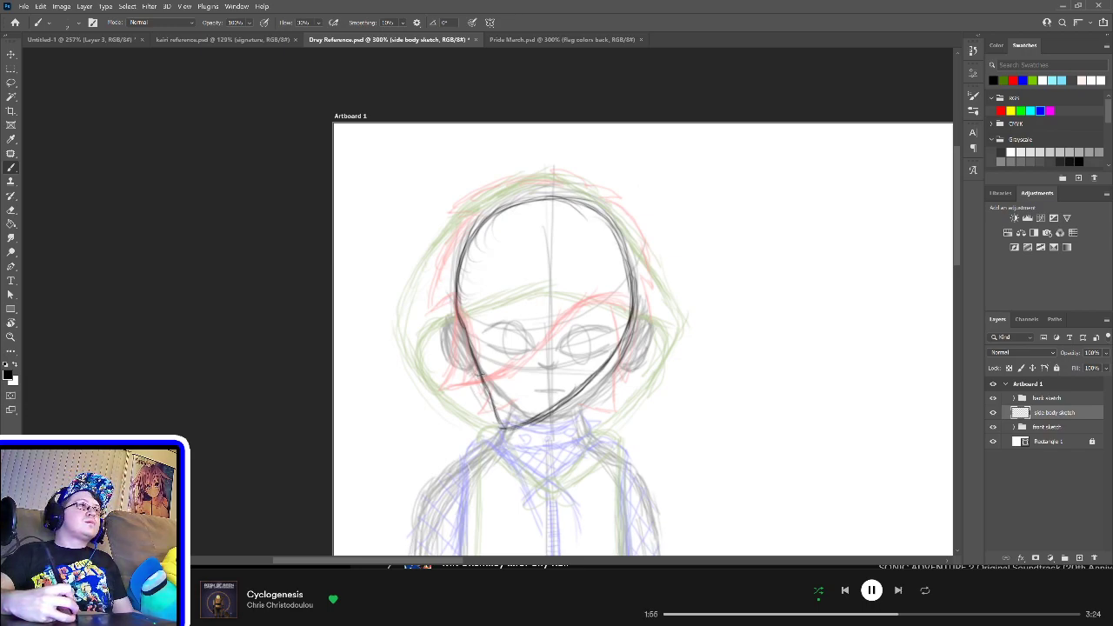
left_click_drag(473, 362, 474, 376)
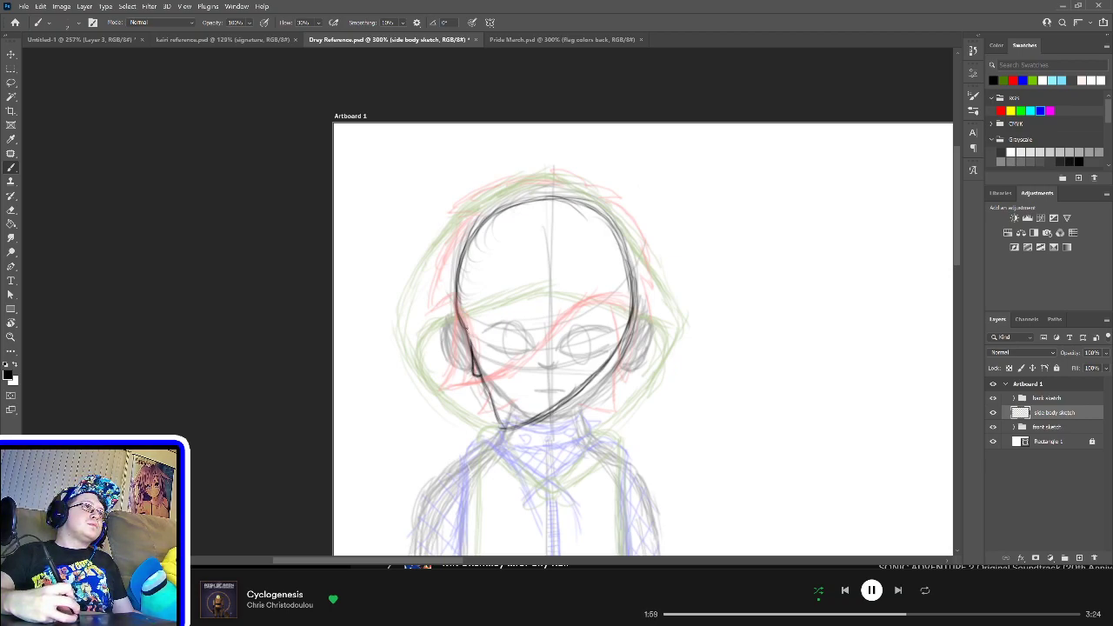
mouse_move(464, 325)
left_mouse_down()
mouse_move(474, 370)
mouse_move(456, 266)
left_mouse_up()
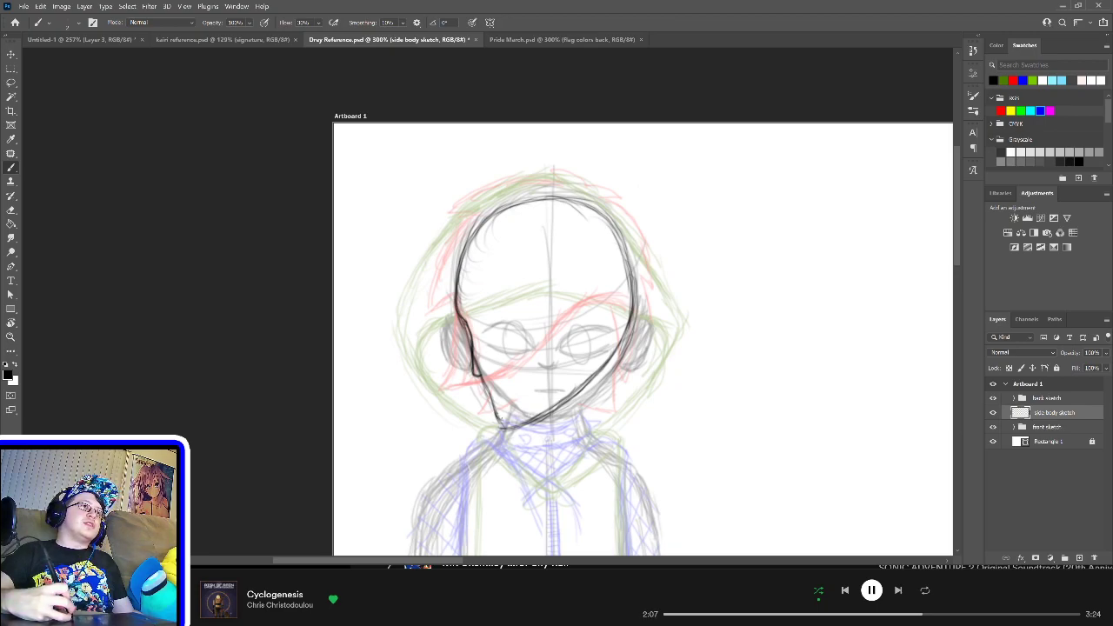
mouse_move(496, 415)
left_mouse_down()
mouse_move(529, 422)
mouse_move(562, 399)
mouse_move(542, 411)
left_mouse_up()
left_click_drag(537, 410, 598, 369)
Step: Erase the stray chin stroke and reconnect the jaw line to the chin
key("e")
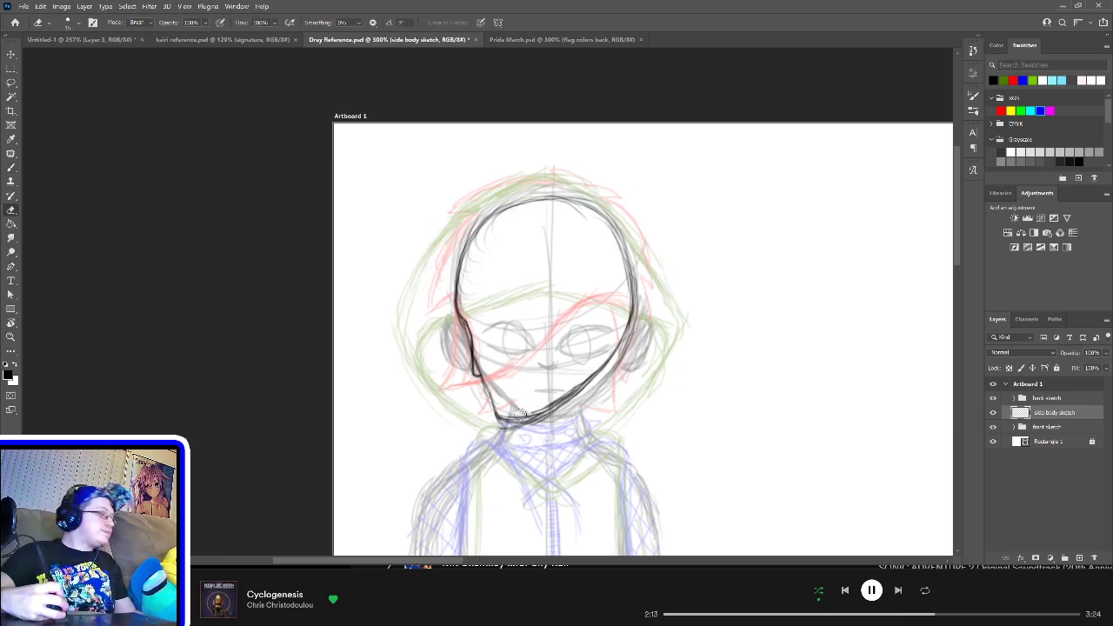
left_click_drag(502, 433, 567, 409)
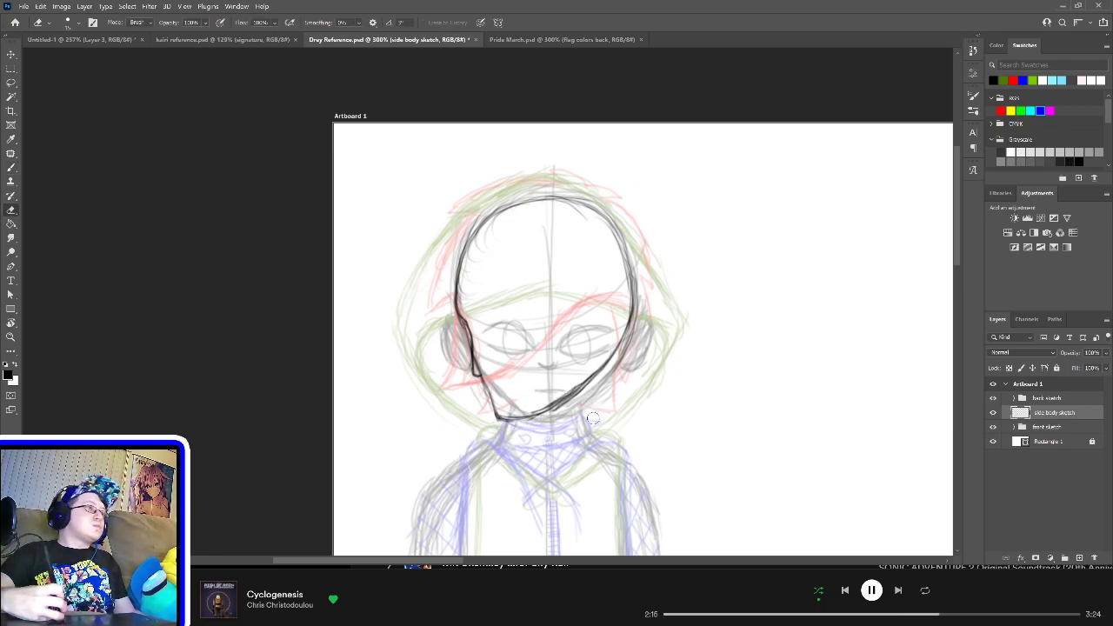
key("b")
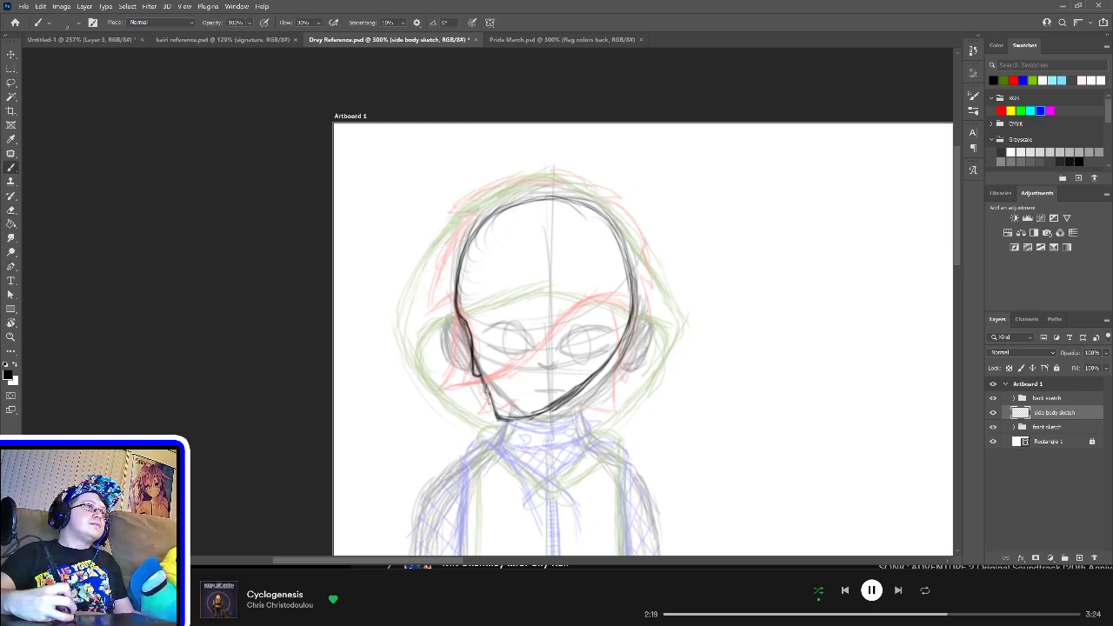
left_click_drag(481, 389, 495, 419)
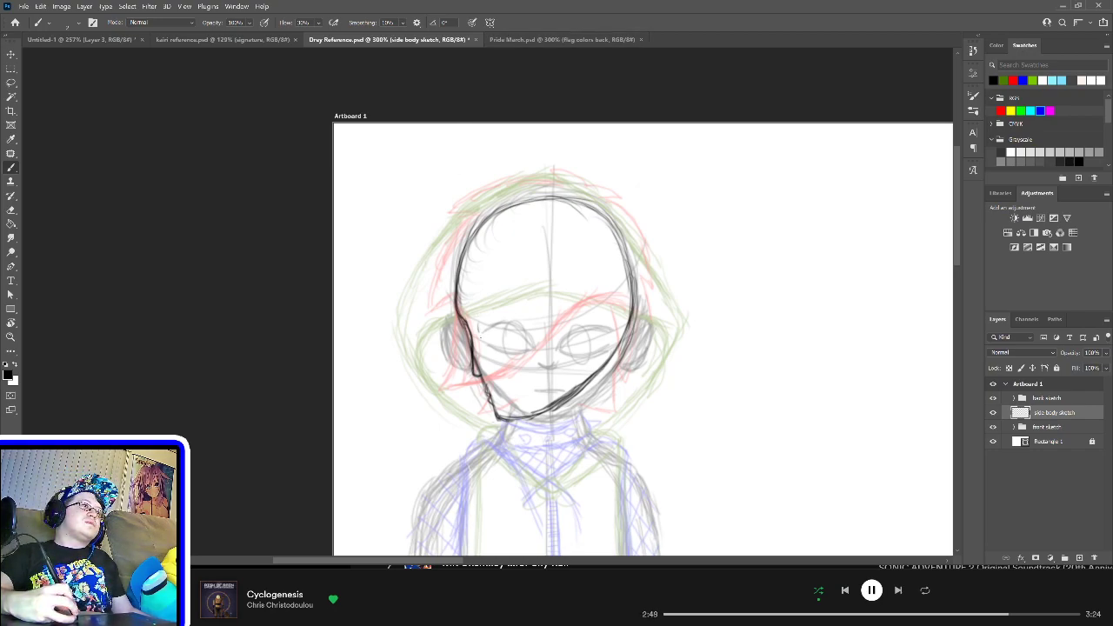
Step: Draw a dark oval eye on the left side of the face and touch up the chin
mouse_move(479, 320)
left_mouse_down()
mouse_move(484, 346)
mouse_move(495, 319)
mouse_move(512, 322)
mouse_move(508, 348)
mouse_move(503, 340)
mouse_move(493, 350)
left_mouse_up()
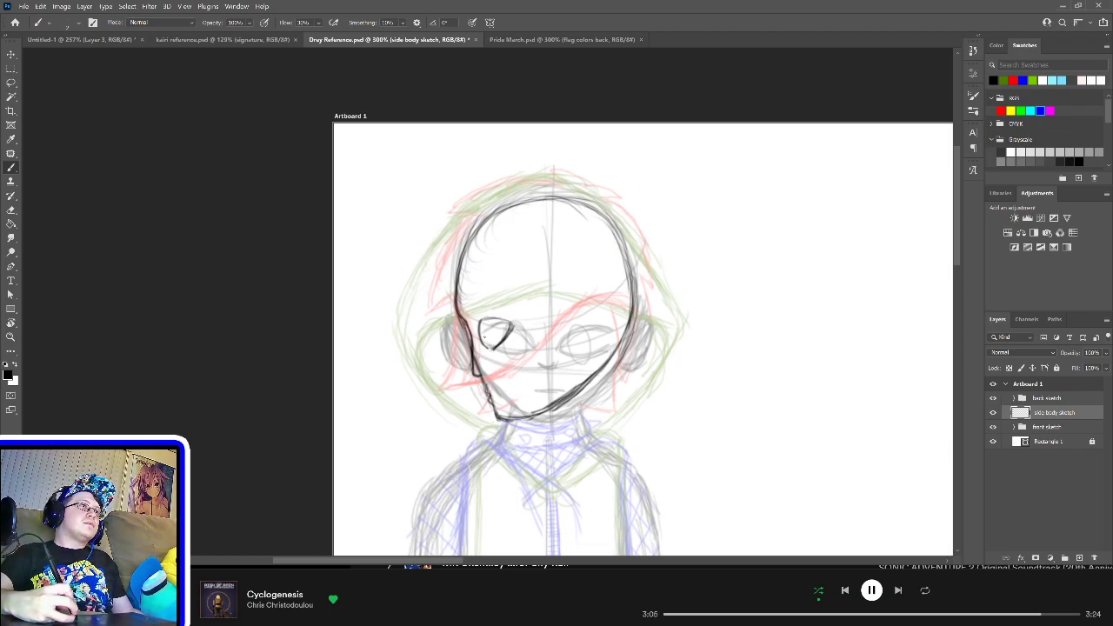
mouse_move(486, 331)
left_mouse_down()
mouse_move(483, 347)
mouse_move(515, 320)
left_mouse_up()
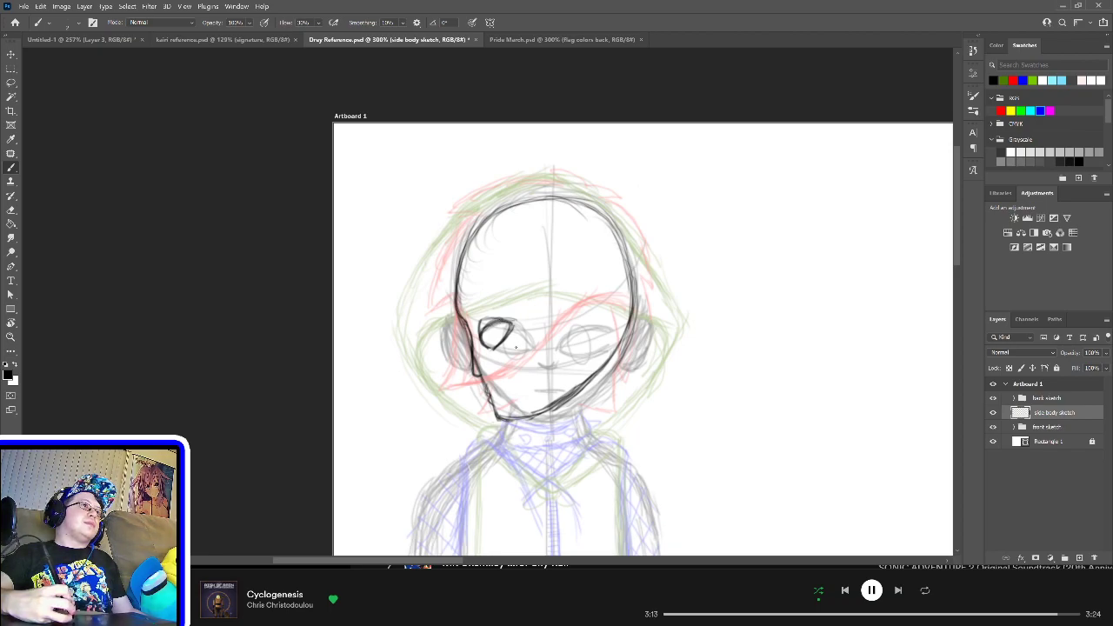
key("e")
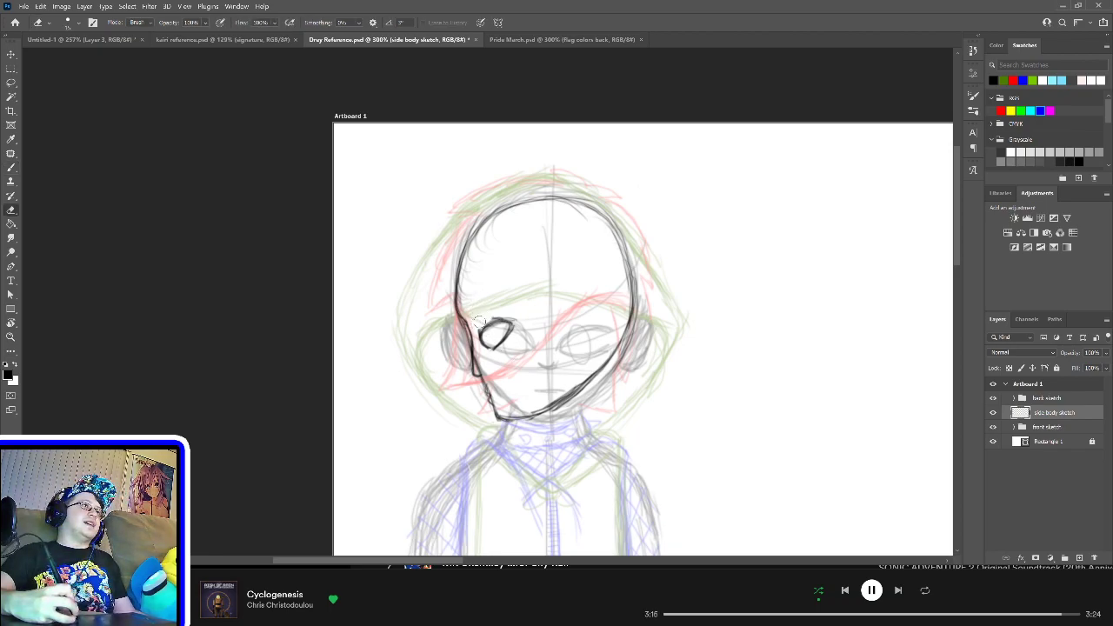
key("b")
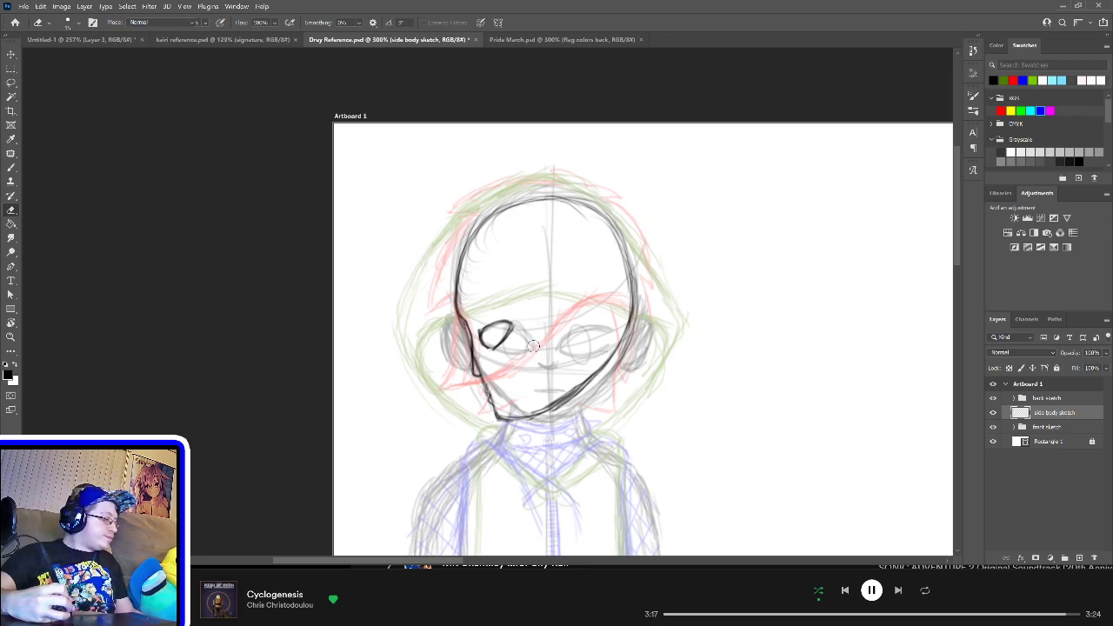
left_click_drag(487, 324, 518, 321)
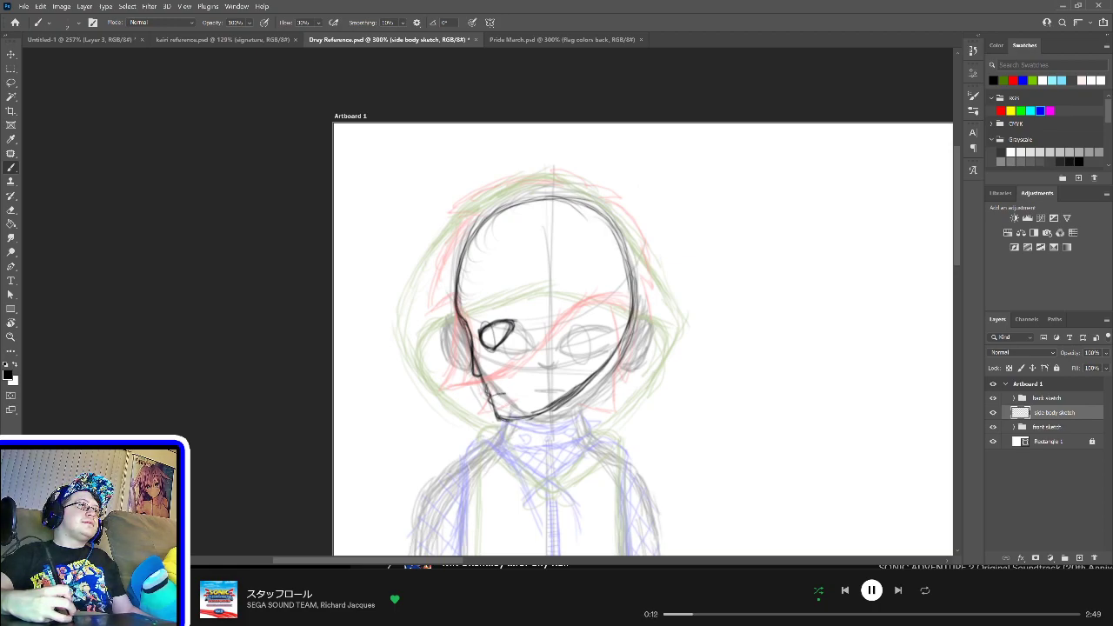
left_click_drag(489, 395, 507, 398)
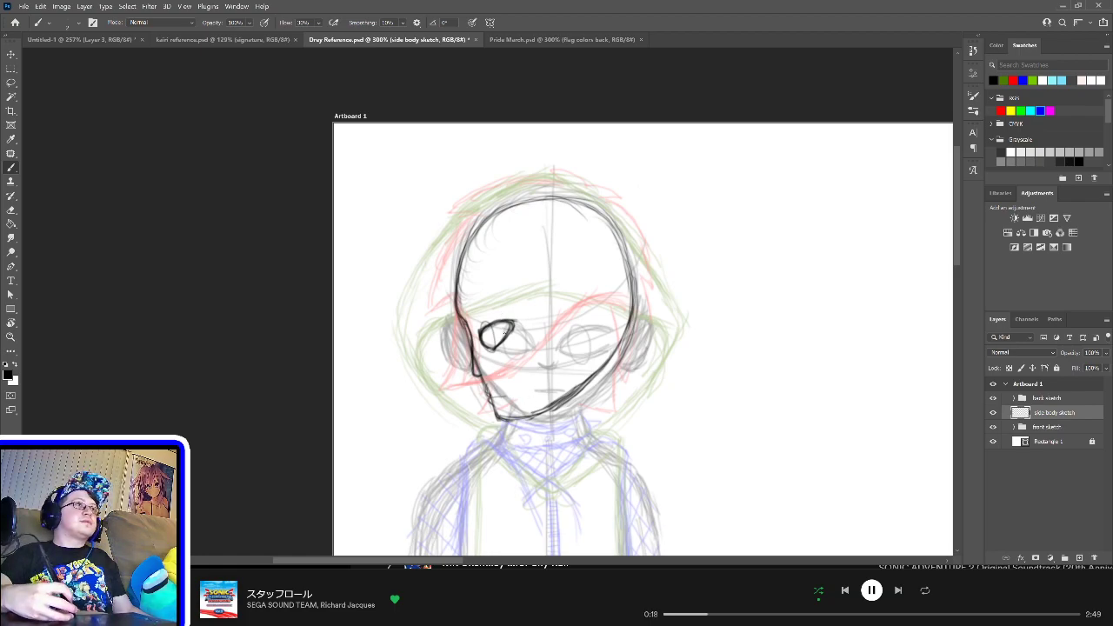
Step: Darken the eye's top edge and outline both sides of the neck and upper torso
left_click_drag(483, 330, 513, 324)
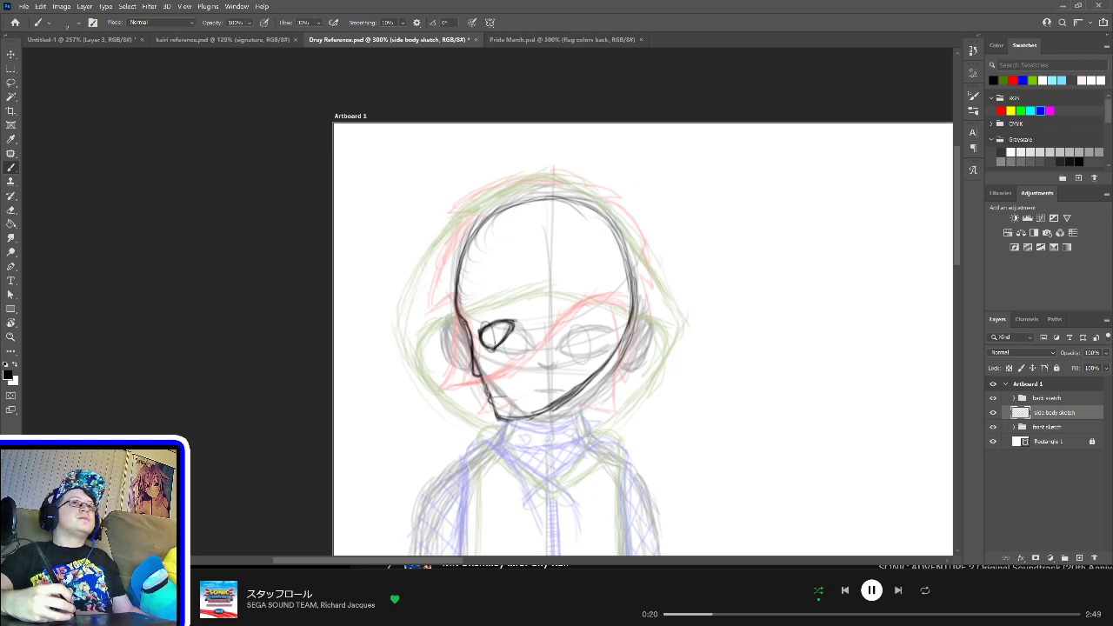
mouse_move(516, 374)
left_mouse_down()
mouse_move(536, 228)
mouse_move(547, 245)
left_mouse_up()
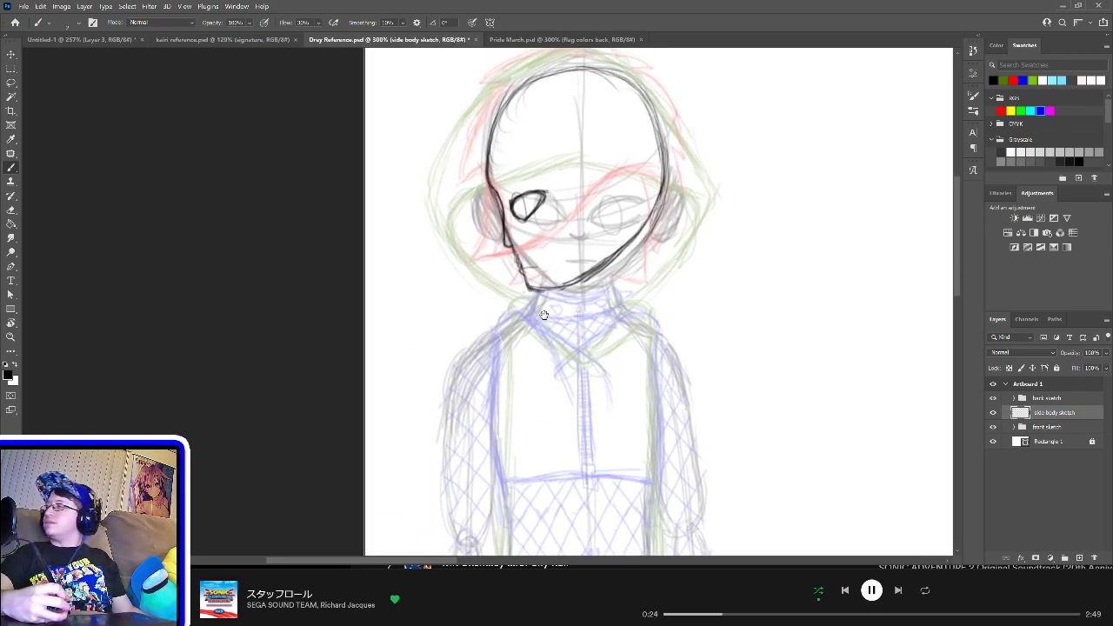
mouse_move(549, 300)
left_mouse_down()
mouse_move(553, 336)
mouse_move(506, 364)
left_mouse_up()
left_click_drag(494, 468, 503, 388)
left_click_drag(493, 435, 509, 365)
mouse_move(493, 416)
left_mouse_down()
mouse_move(531, 348)
mouse_move(515, 367)
left_mouse_up()
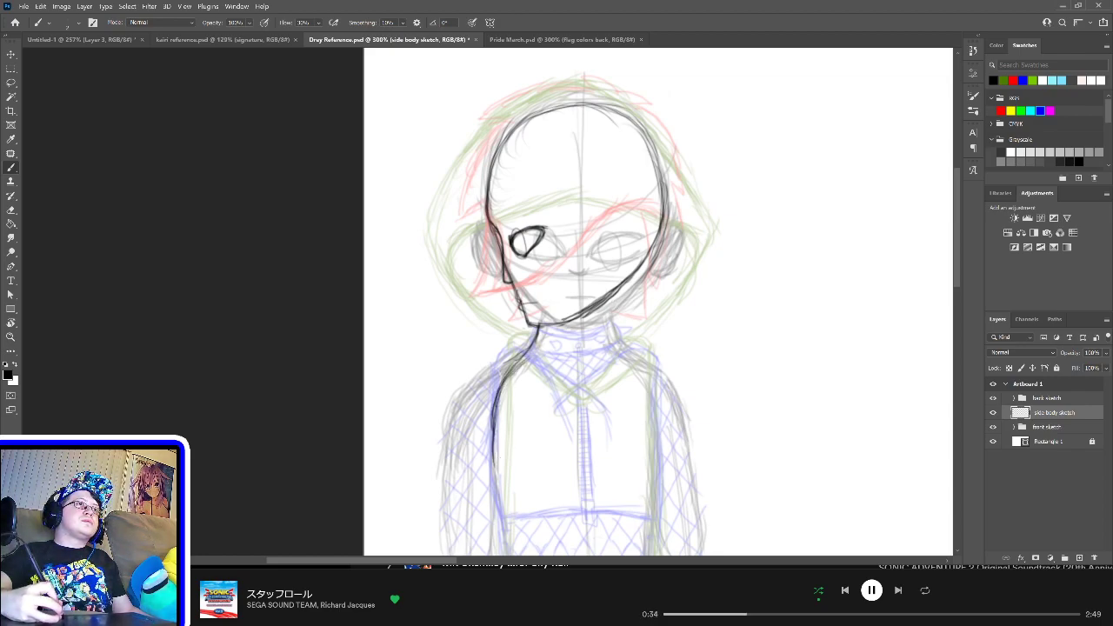
left_click_drag(610, 293, 638, 366)
left_click_drag(652, 408, 657, 438)
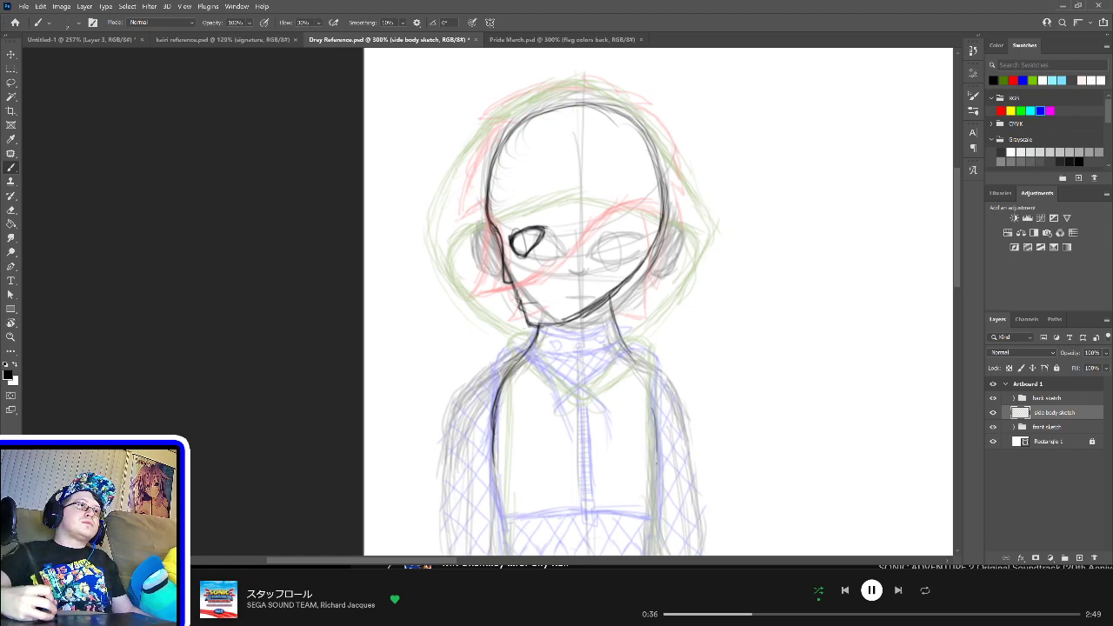
mouse_move(644, 383)
left_mouse_down()
mouse_move(655, 463)
mouse_move(654, 413)
left_mouse_up()
mouse_move(628, 350)
left_mouse_down()
mouse_move(654, 416)
mouse_move(612, 301)
left_mouse_up()
left_click_drag(621, 424, 608, 362)
Step: Extend both torso outlines downward and draw the rounded curve closing the bottom
left_click_drag(490, 292, 493, 378)
left_click_drag(488, 331, 496, 397)
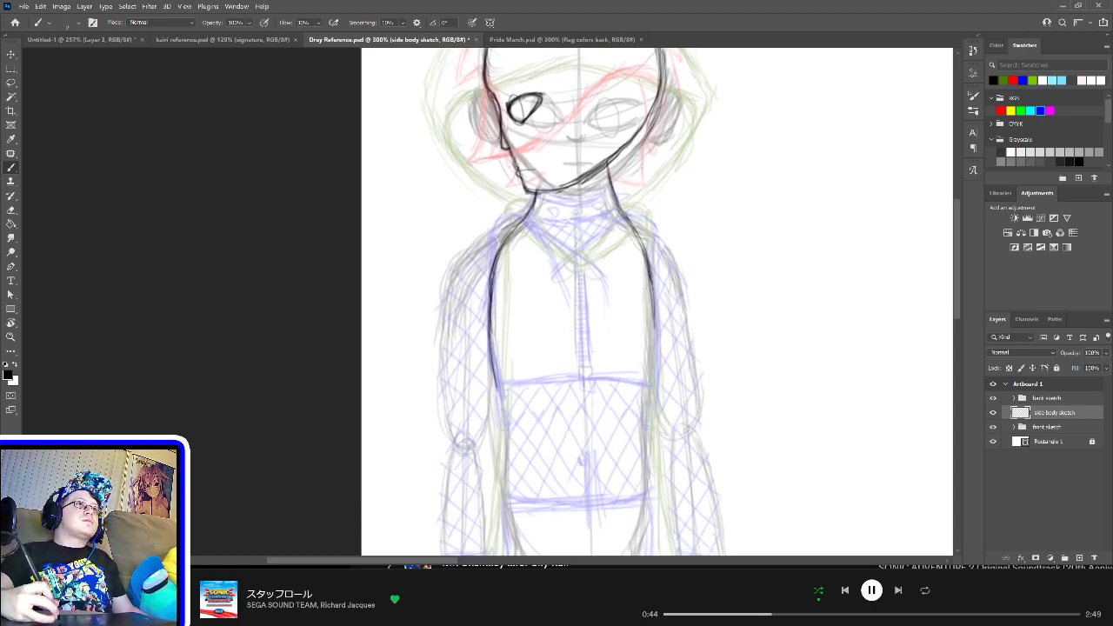
left_click_drag(655, 275, 655, 367)
left_click_drag(655, 299, 653, 392)
mouse_move(654, 339)
left_mouse_down()
mouse_move(656, 402)
mouse_move(623, 285)
left_mouse_up()
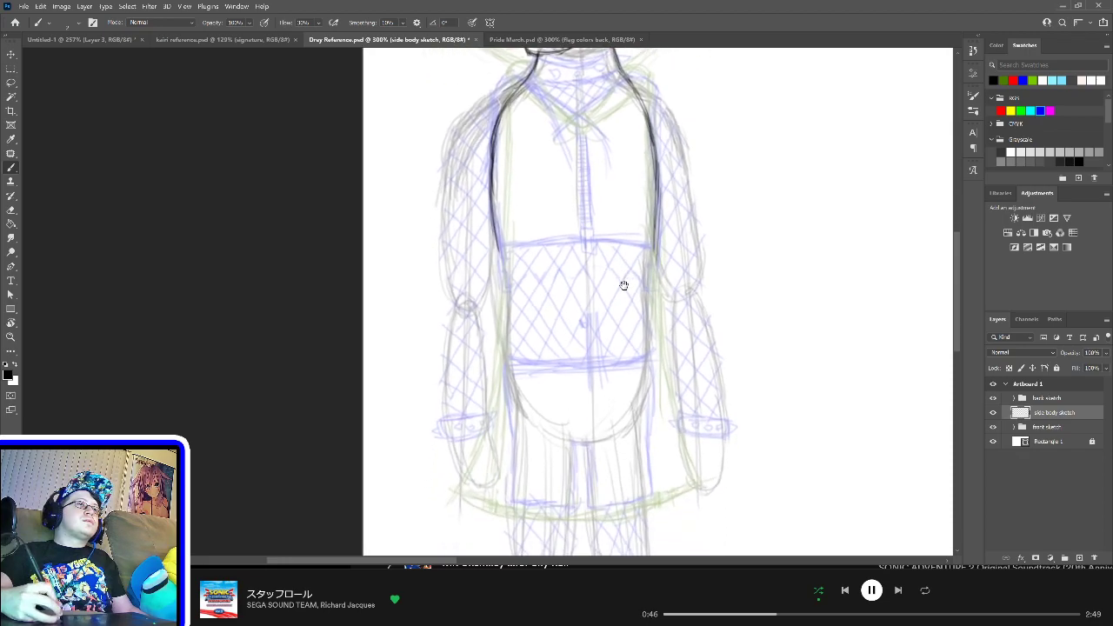
mouse_move(572, 370)
left_mouse_down()
mouse_move(602, 376)
mouse_move(544, 366)
mouse_move(556, 372)
left_mouse_up()
left_click_drag(547, 365, 576, 375)
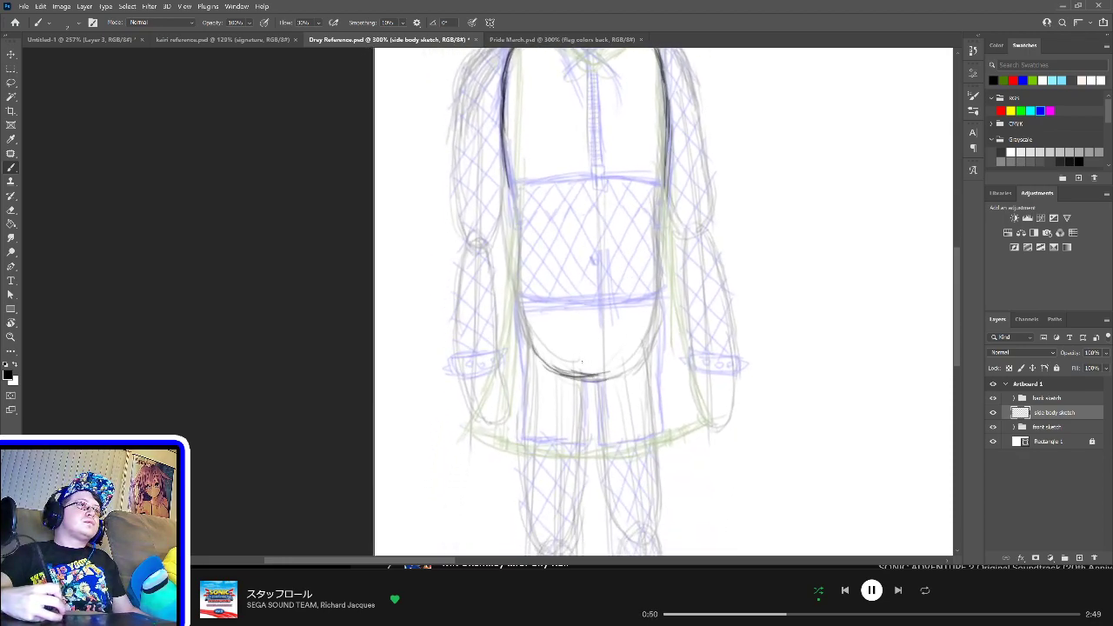
mouse_move(514, 306)
left_mouse_down()
mouse_move(551, 374)
mouse_move(515, 320)
mouse_move(508, 261)
left_mouse_up()
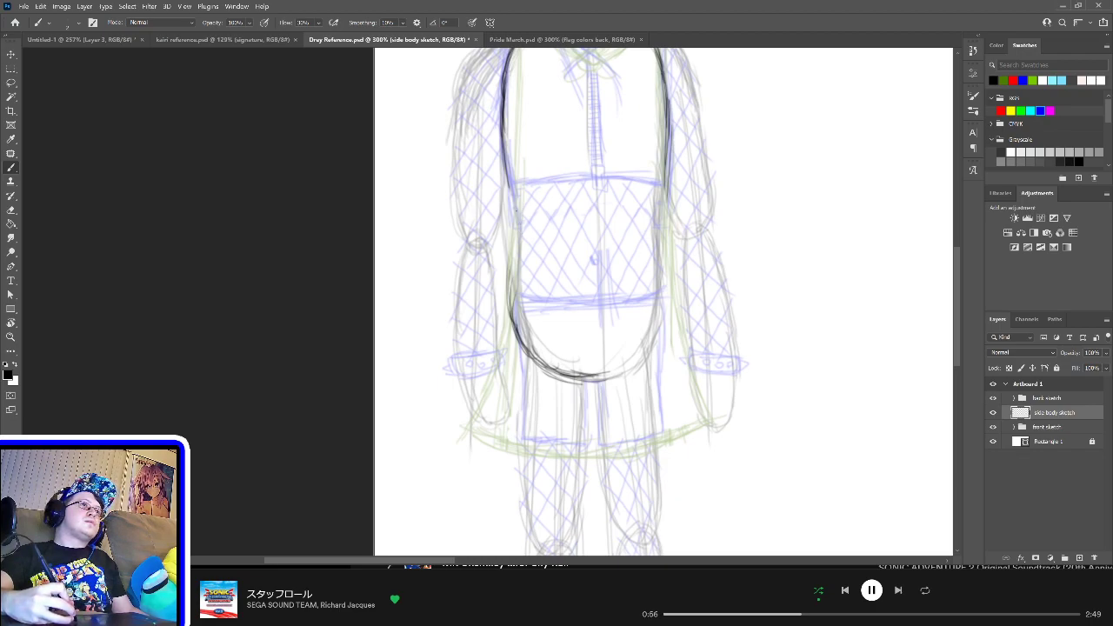
mouse_move(507, 174)
left_mouse_down()
mouse_move(515, 324)
mouse_move(511, 272)
left_mouse_up()
left_click_drag(515, 304, 513, 242)
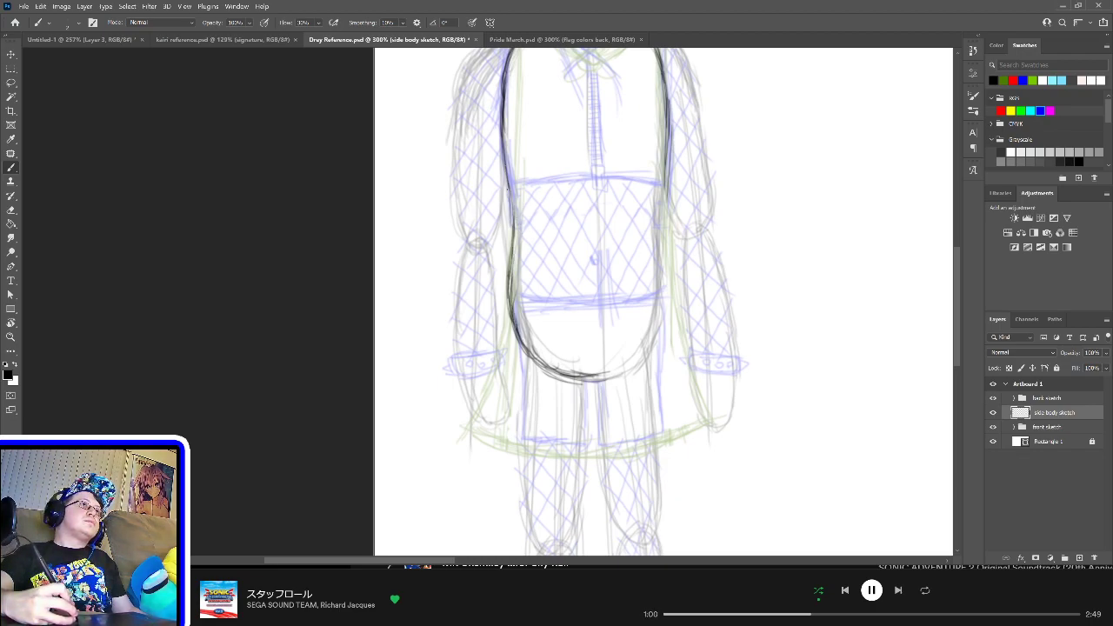
mouse_move(506, 179)
left_mouse_down()
mouse_move(513, 287)
mouse_move(568, 216)
mouse_move(568, 341)
left_mouse_up()
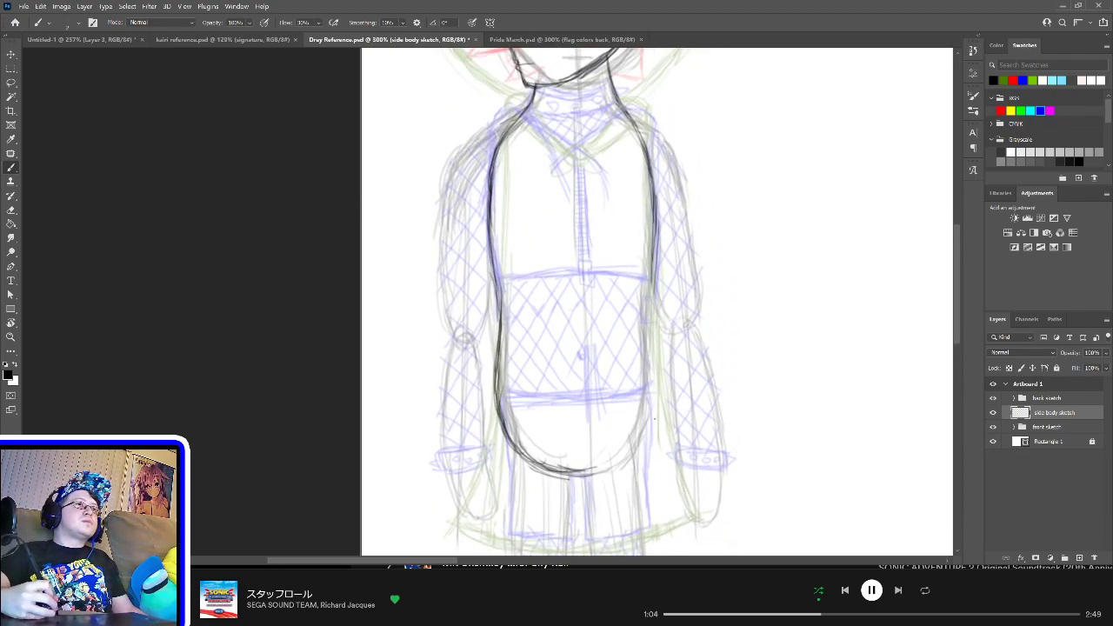
left_click_drag(574, 475, 624, 461)
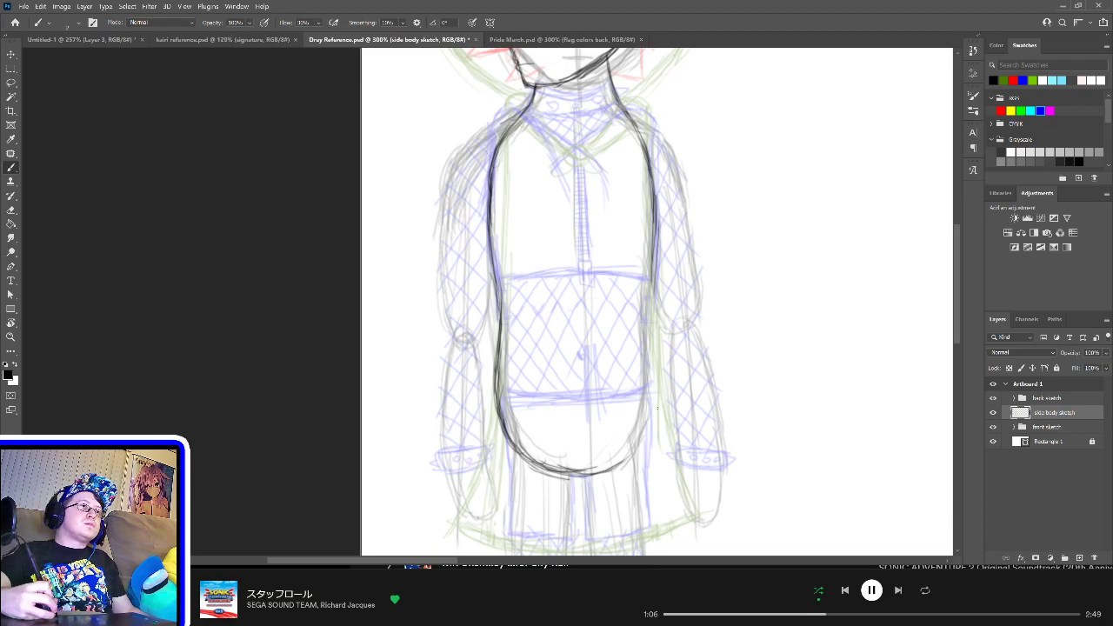
Step: Darken the torso's right edge from top to the lower-right curve
mouse_move(656, 393)
left_mouse_down()
mouse_move(657, 438)
mouse_move(596, 475)
mouse_move(646, 444)
left_mouse_up()
left_click_drag(654, 375, 656, 426)
mouse_move(647, 357)
left_mouse_down()
mouse_move(653, 379)
mouse_move(645, 332)
left_mouse_up()
left_click_drag(656, 393, 647, 318)
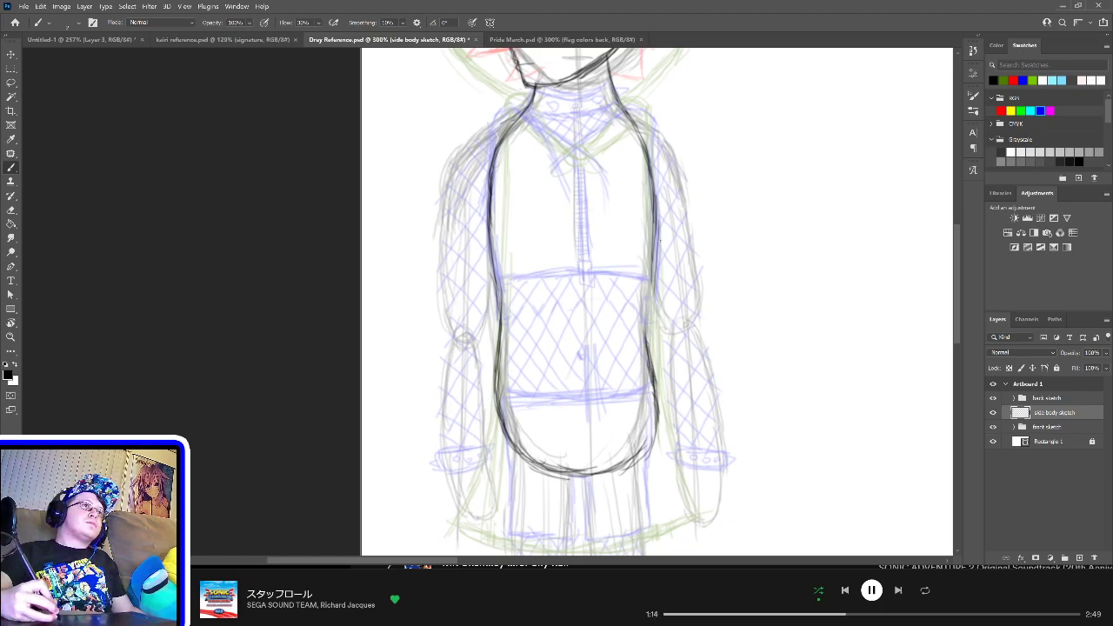
left_click_drag(657, 223, 647, 325)
left_click_drag(652, 280, 647, 357)
left_click_drag(652, 322, 647, 362)
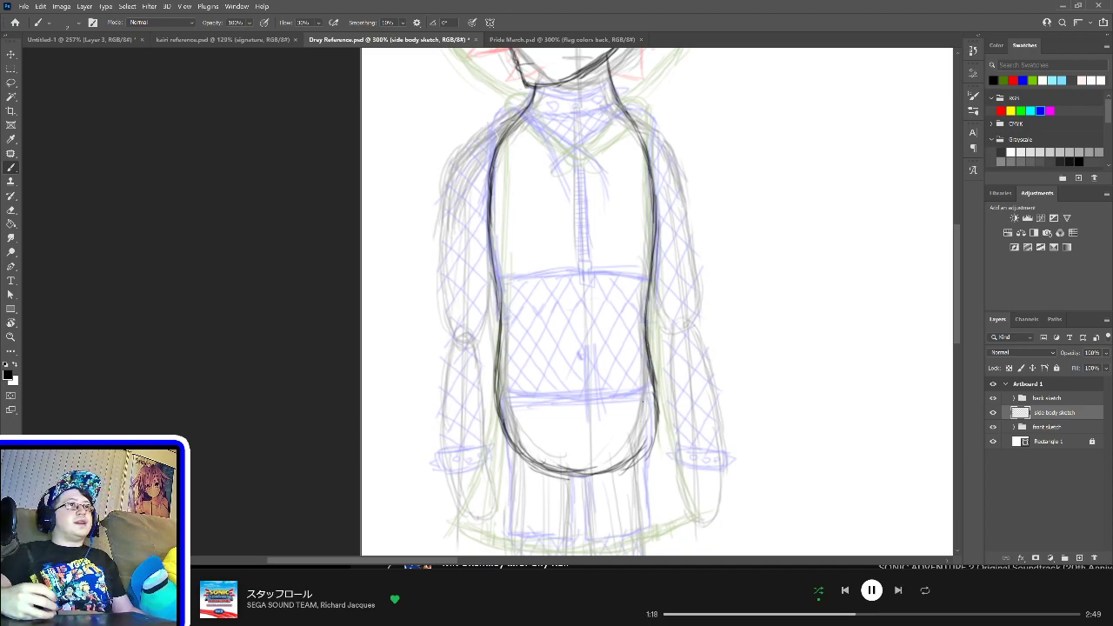
left_click_drag(659, 399, 654, 387)
mouse_move(662, 431)
left_mouse_down()
mouse_move(658, 391)
mouse_move(661, 439)
mouse_move(617, 472)
mouse_move(642, 458)
left_mouse_up()
left_click_drag(654, 438, 618, 473)
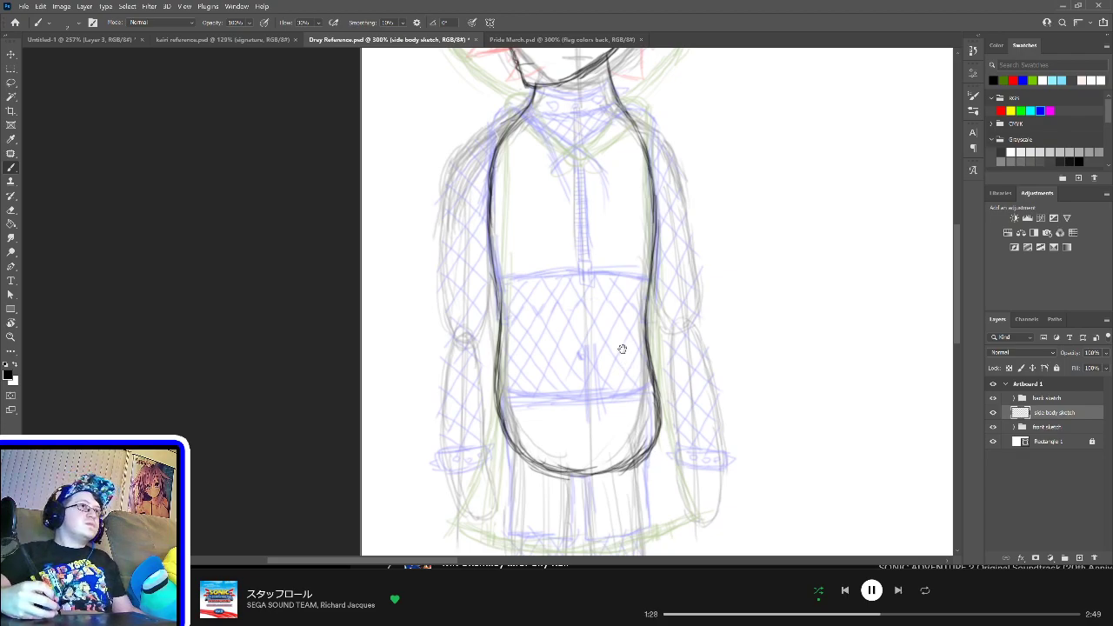
left_click_drag(619, 325, 603, 427)
Step: Darken the torso's left outline and extend it up toward the neck
mouse_move(501, 374)
left_mouse_down()
mouse_move(511, 460)
mouse_move(501, 396)
mouse_move(510, 428)
left_mouse_up()
left_click_drag(502, 386, 503, 402)
left_click_drag(501, 364, 500, 391)
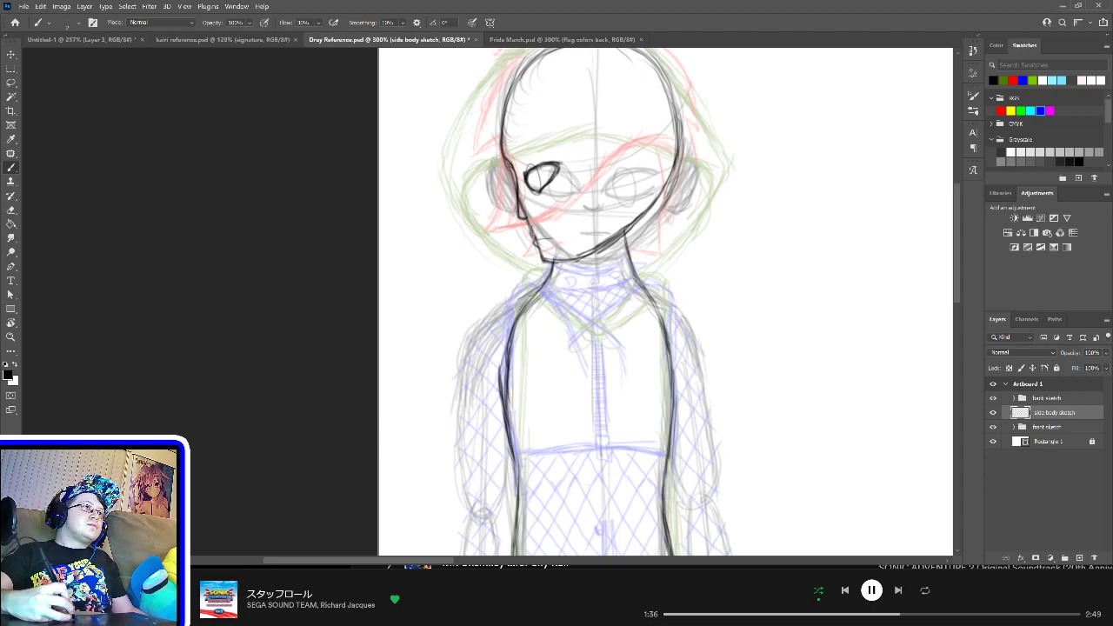
left_click_drag(518, 329, 499, 366)
left_click_drag(505, 341, 499, 360)
left_click_drag(527, 308, 518, 329)
left_click_drag(550, 275, 526, 315)
left_click_drag(535, 296, 499, 362)
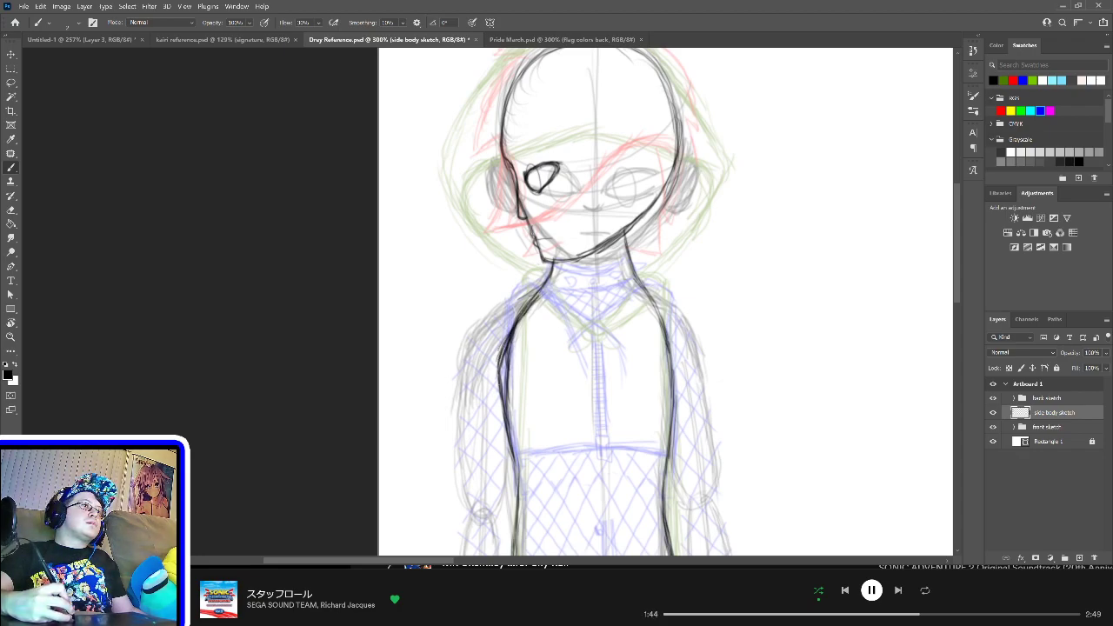
left_click_drag(554, 425, 553, 345)
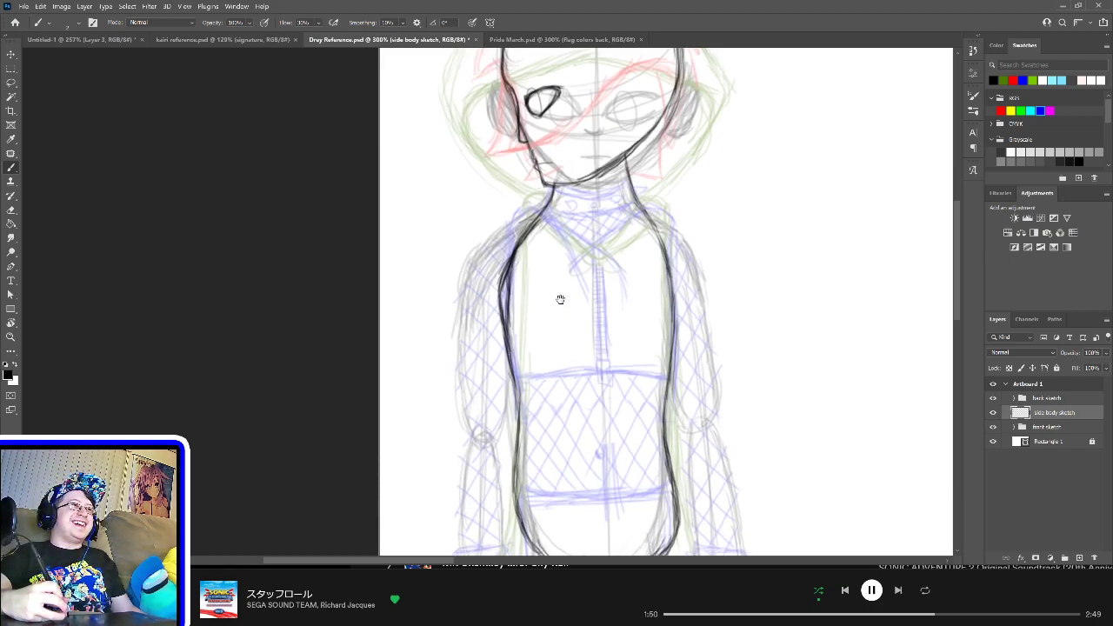
left_click_drag(564, 278, 575, 411)
left_click_drag(586, 366, 592, 339)
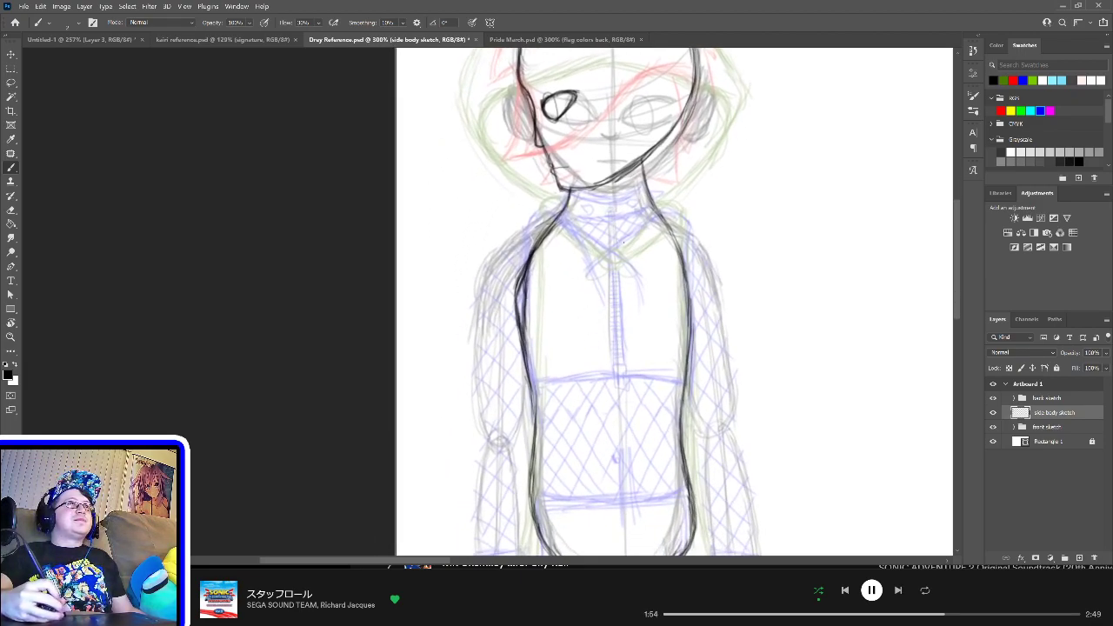
Step: Draw and refine a circle on the chest
key("bracketright")
key("bracketright")
key("bracketright")
key("bracketright")
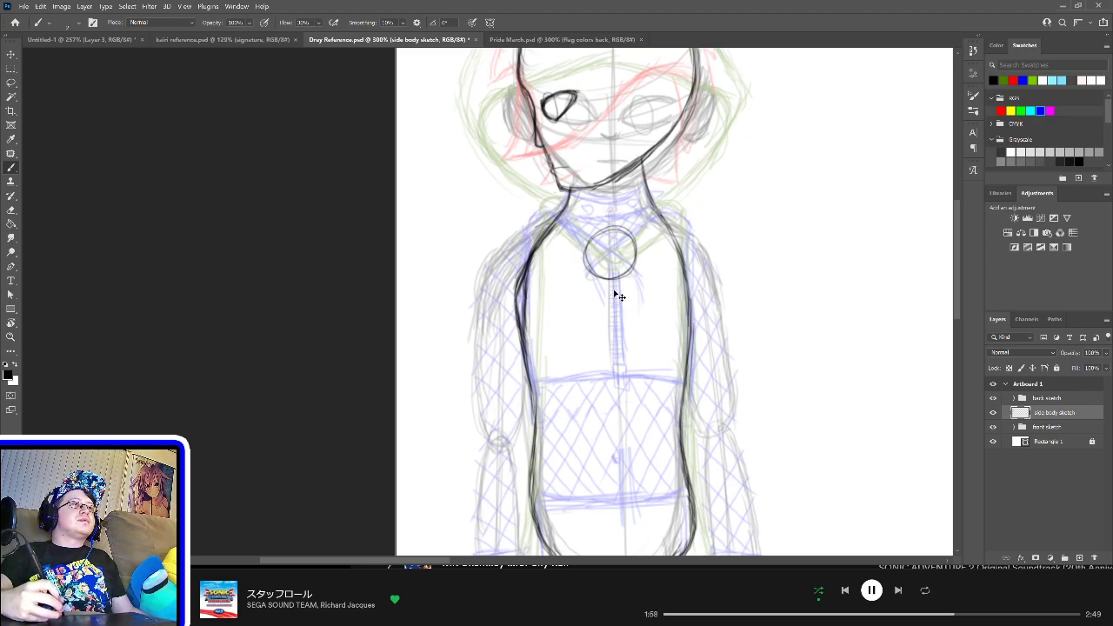
key("ctrl+z")
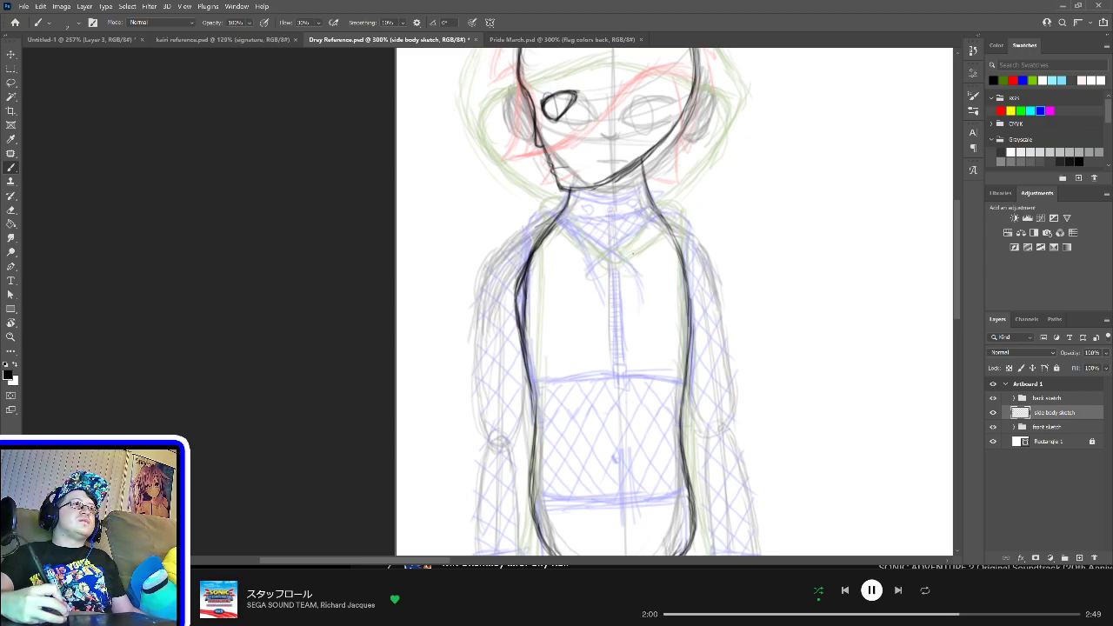
mouse_move(608, 230)
left_mouse_down()
mouse_move(580, 277)
mouse_move(609, 229)
left_mouse_up()
mouse_move(618, 338)
left_mouse_down()
mouse_move(617, 241)
mouse_move(636, 318)
mouse_move(627, 250)
left_mouse_up()
mouse_move(631, 347)
left_mouse_down()
mouse_move(629, 302)
mouse_move(632, 328)
left_mouse_up()
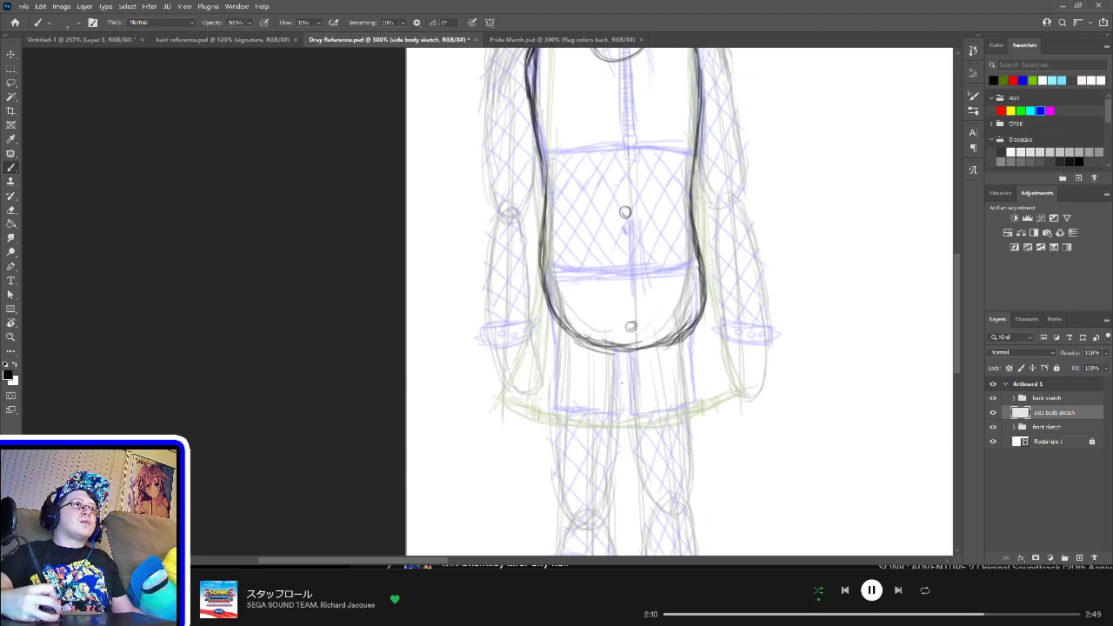
Step: Sketch the long narrow loop hanging below the belly, with its two sides and top line
mouse_move(624, 384)
left_mouse_down()
mouse_move(611, 370)
mouse_move(621, 389)
left_mouse_up()
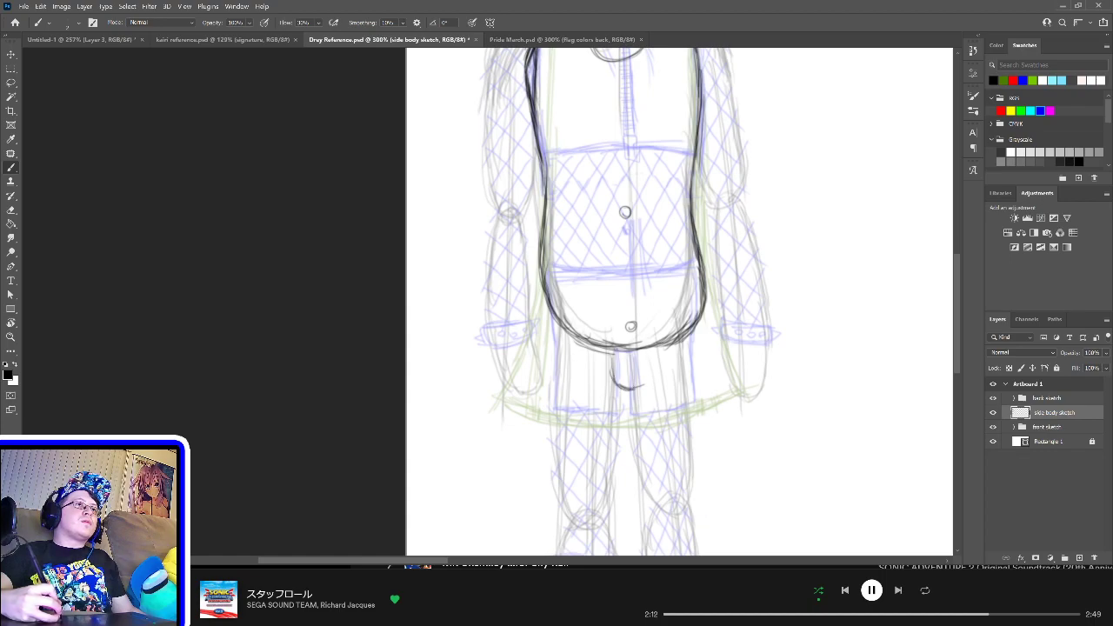
left_click_drag(612, 348, 613, 382)
mouse_move(651, 336)
left_mouse_down()
mouse_move(650, 378)
mouse_move(632, 388)
left_mouse_up()
left_click_drag(606, 327, 611, 355)
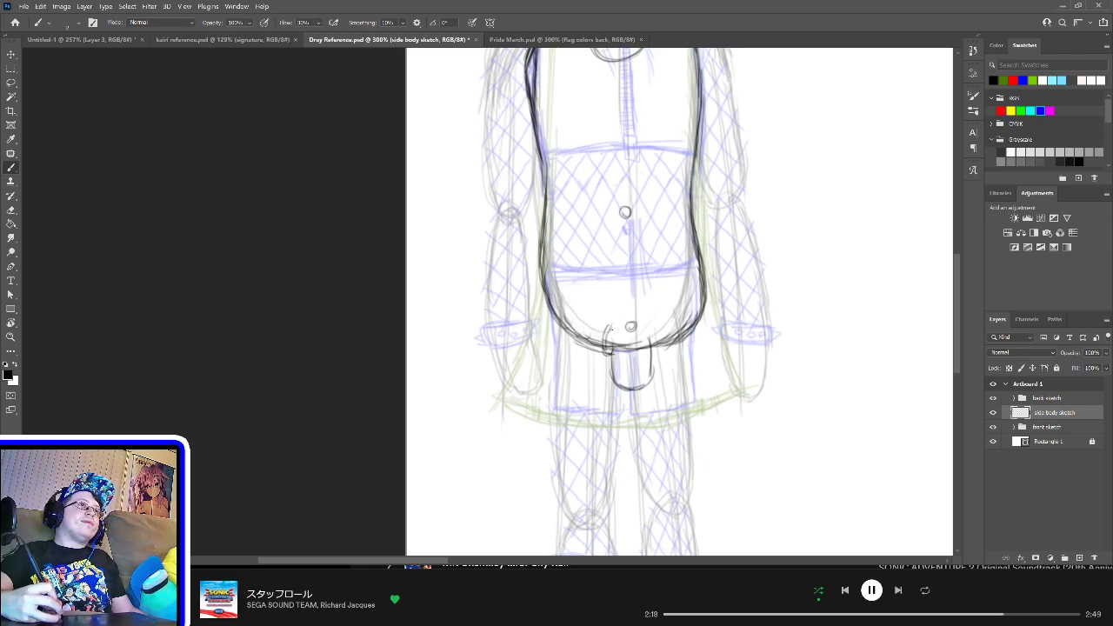
mouse_move(612, 313)
left_mouse_down()
mouse_move(606, 333)
mouse_move(651, 336)
mouse_move(654, 383)
left_mouse_up()
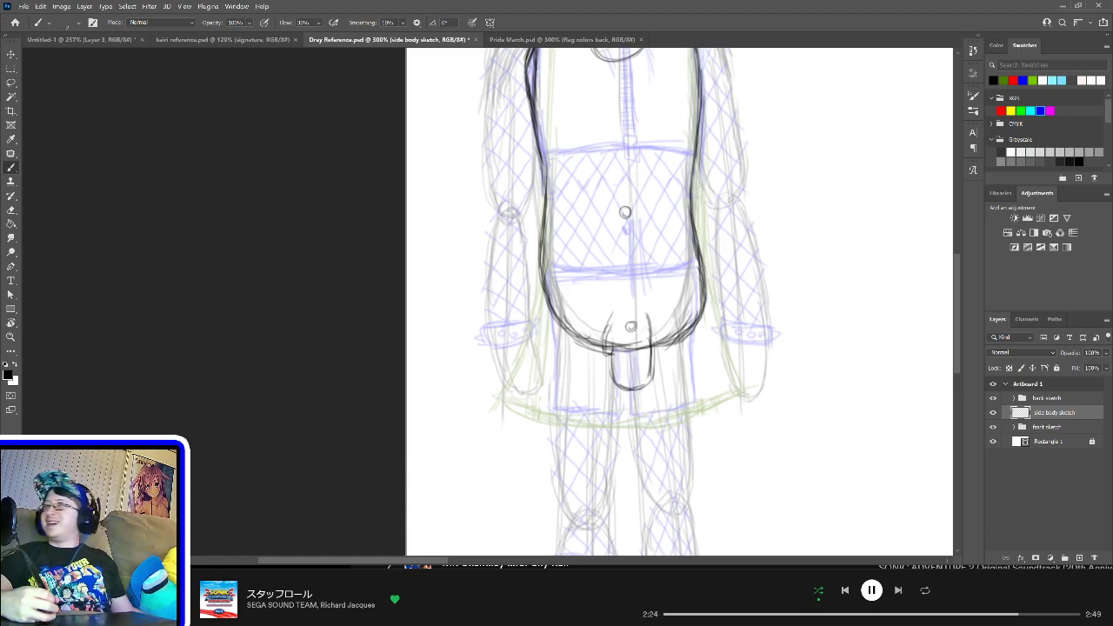
left_click_drag(608, 315, 601, 416)
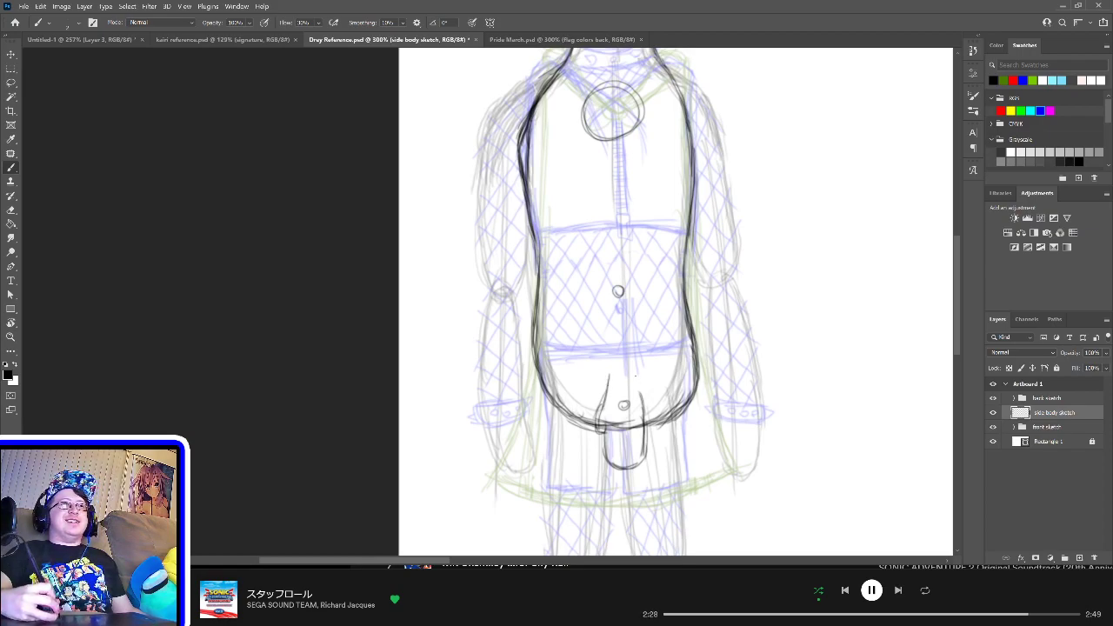
left_click_drag(646, 369, 638, 405)
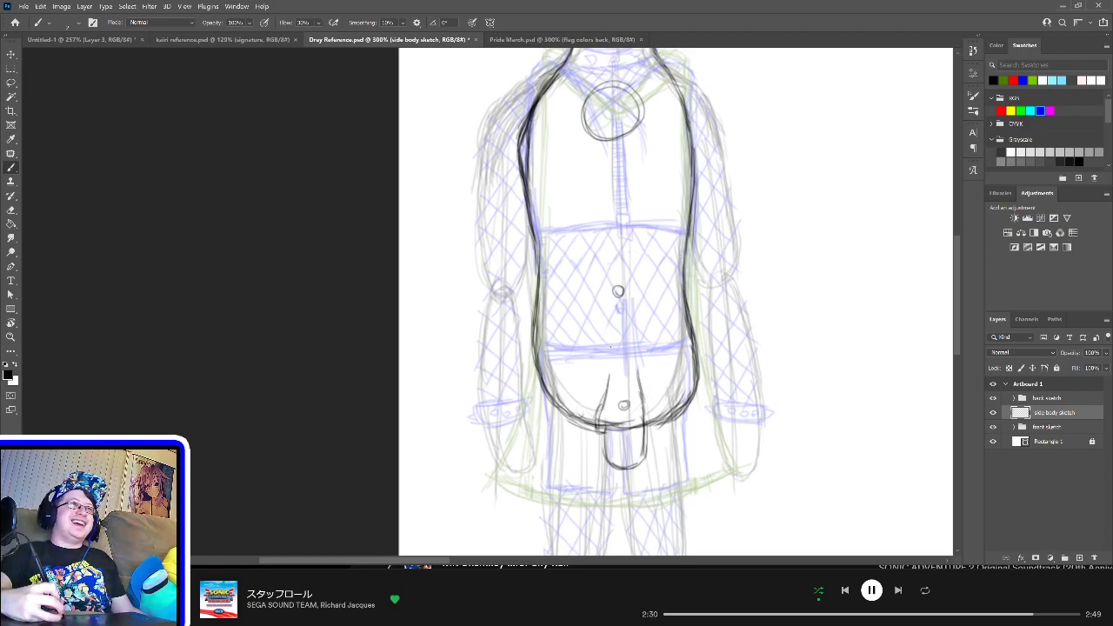
left_click_drag(610, 325, 608, 380)
left_click_drag(636, 327, 638, 387)
left_click_drag(635, 347, 637, 393)
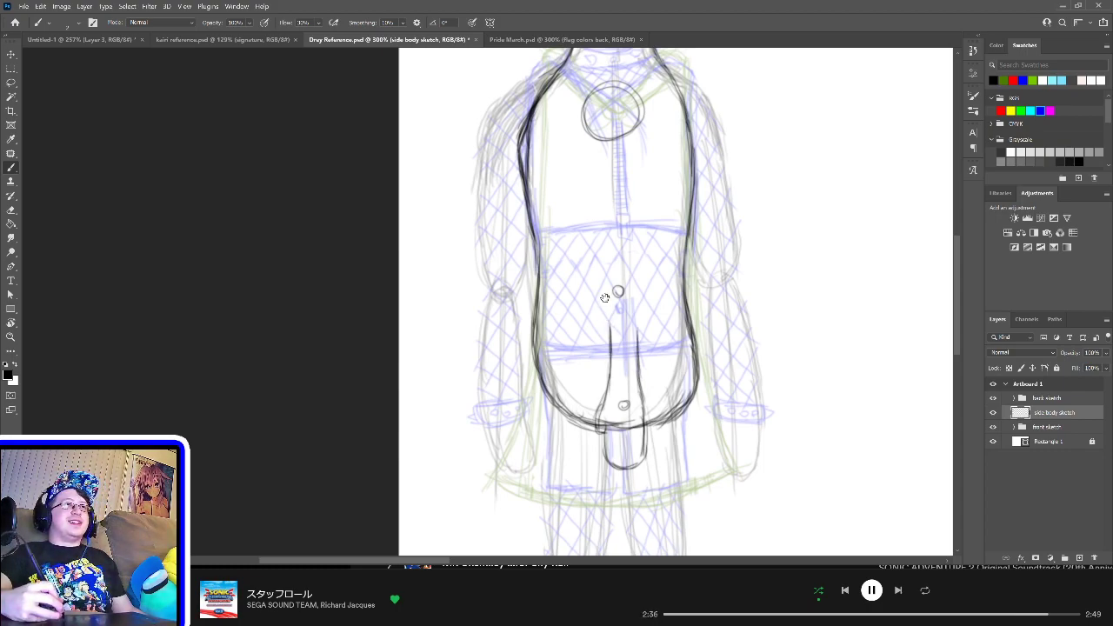
left_click_drag(605, 294, 600, 336)
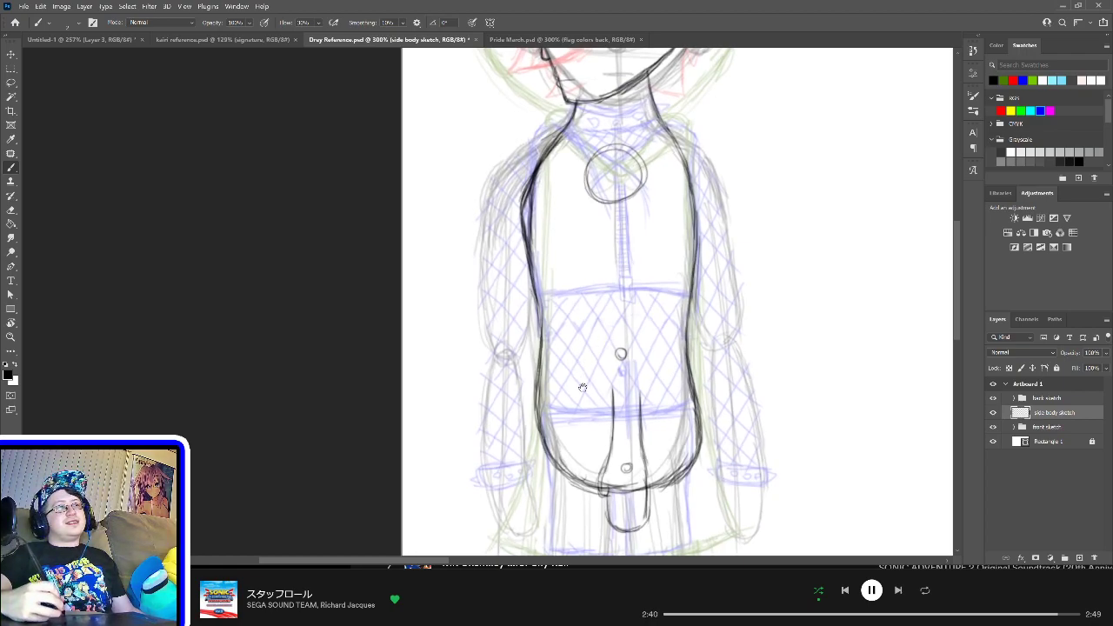
left_click_drag(583, 388, 581, 305)
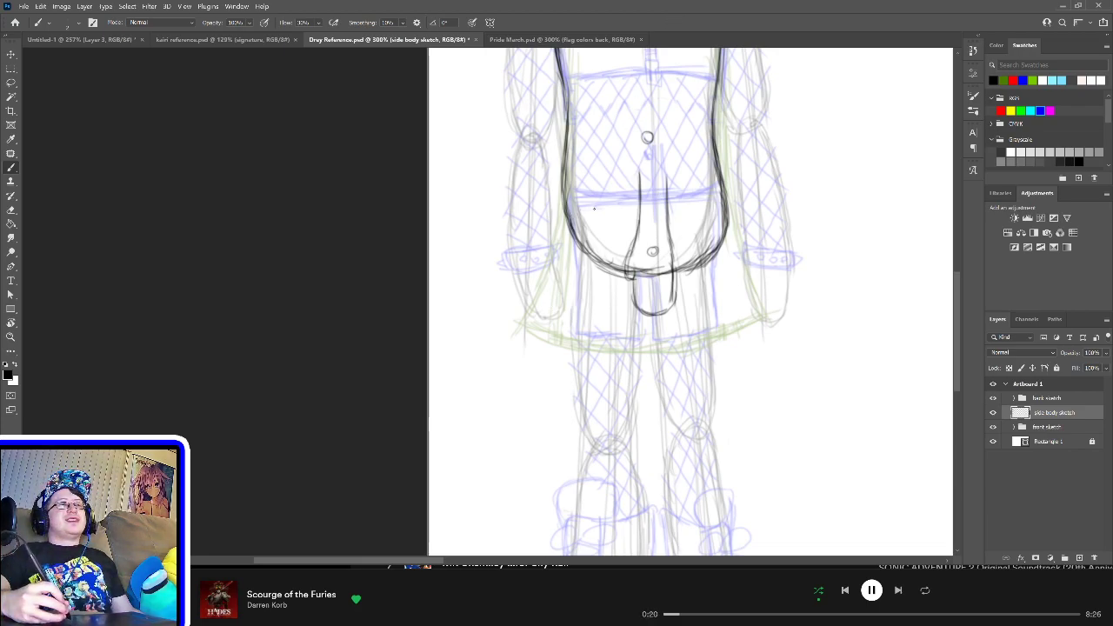
Step: Extend the central shape's lines up the torso's centre and darken its right edge
left_click_drag(625, 132, 564, 345)
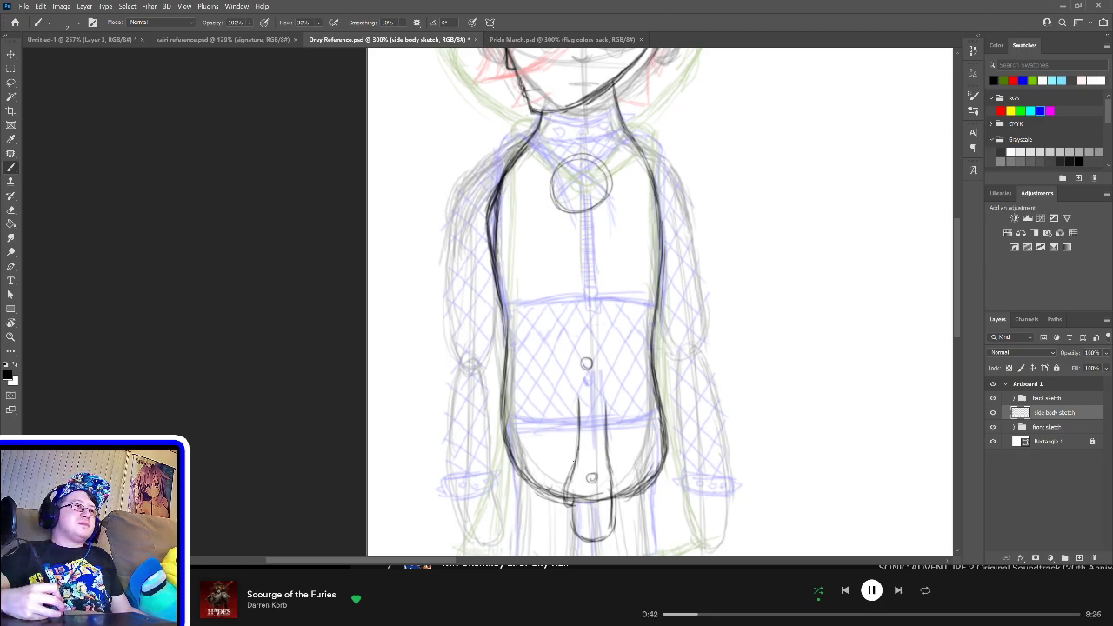
left_click_drag(575, 450, 570, 474)
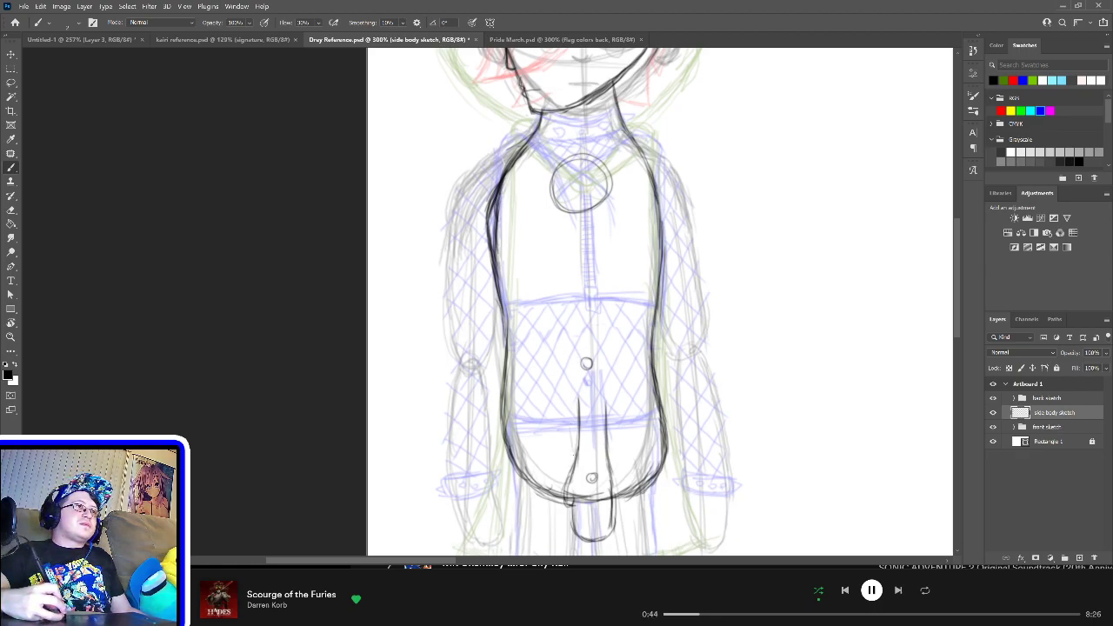
left_click_drag(576, 416, 573, 461)
left_click_drag(571, 388, 570, 435)
mouse_move(568, 369)
left_mouse_down()
mouse_move(569, 409)
mouse_move(571, 365)
mouse_move(581, 356)
mouse_move(611, 374)
mouse_move(609, 417)
left_mouse_up()
left_click_drag(608, 379, 609, 447)
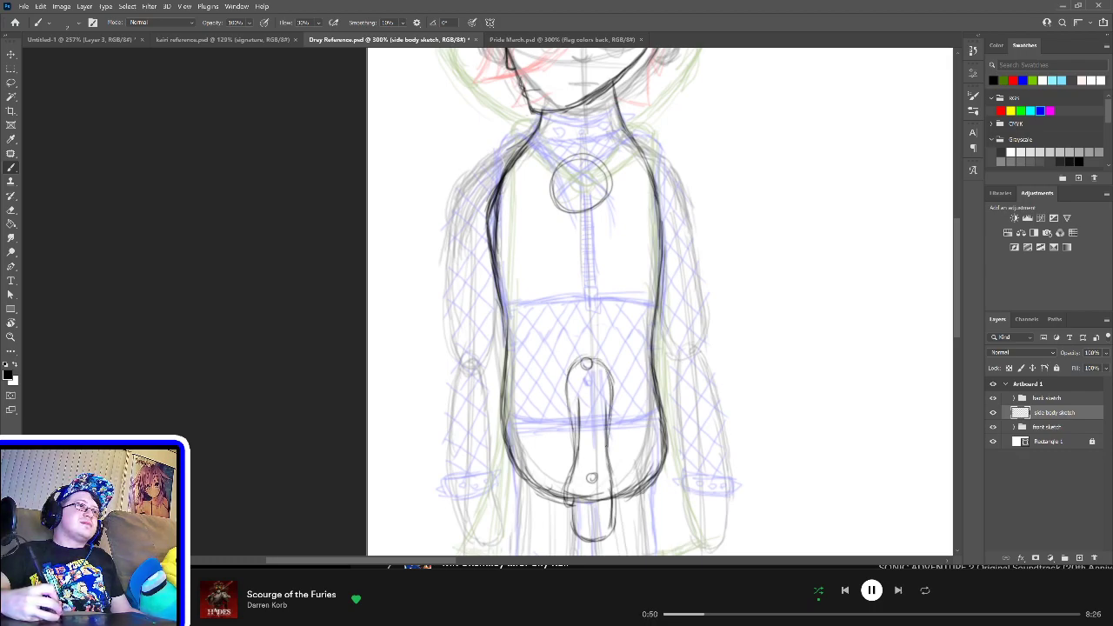
left_click_drag(609, 405, 609, 459)
left_click_drag(610, 419, 609, 463)
Step: Erase the rounded top of the central shape, leaving two open lines
left_click_drag(593, 339, 598, 408)
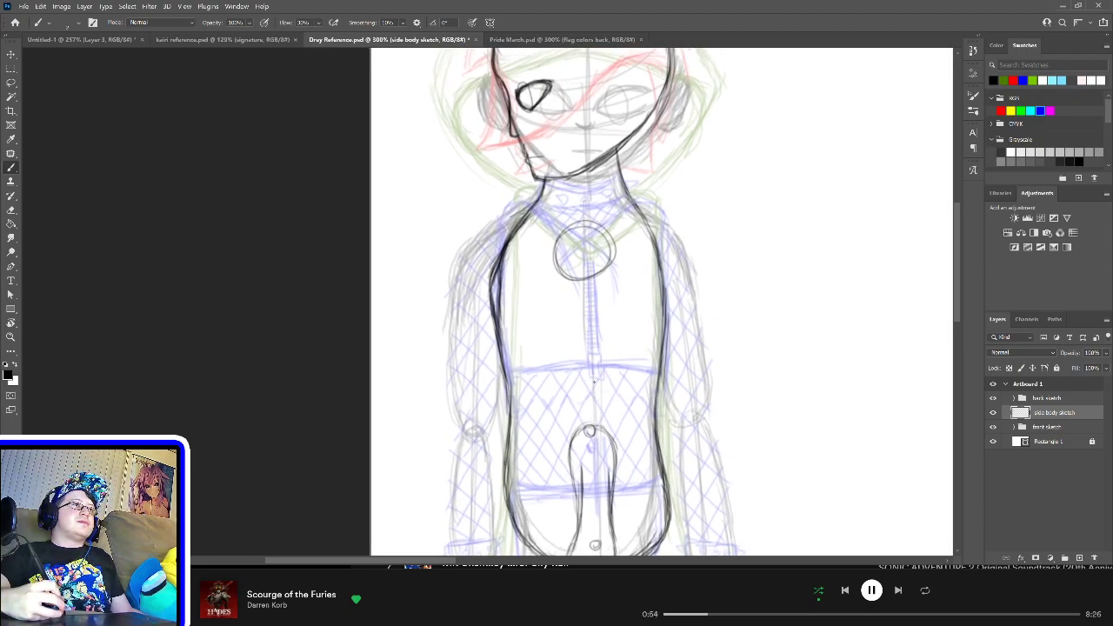
left_click_drag(594, 419, 601, 334)
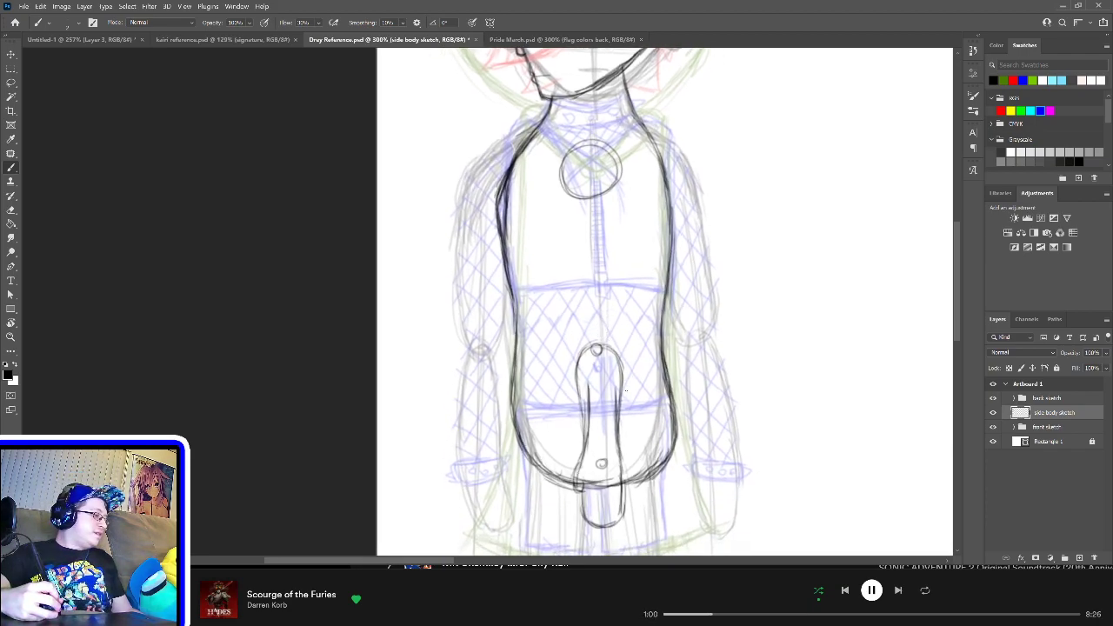
key("e")
mouse_move(588, 383)
left_mouse_down()
mouse_move(584, 402)
mouse_move(612, 350)
mouse_move(630, 379)
mouse_move(615, 387)
left_mouse_up()
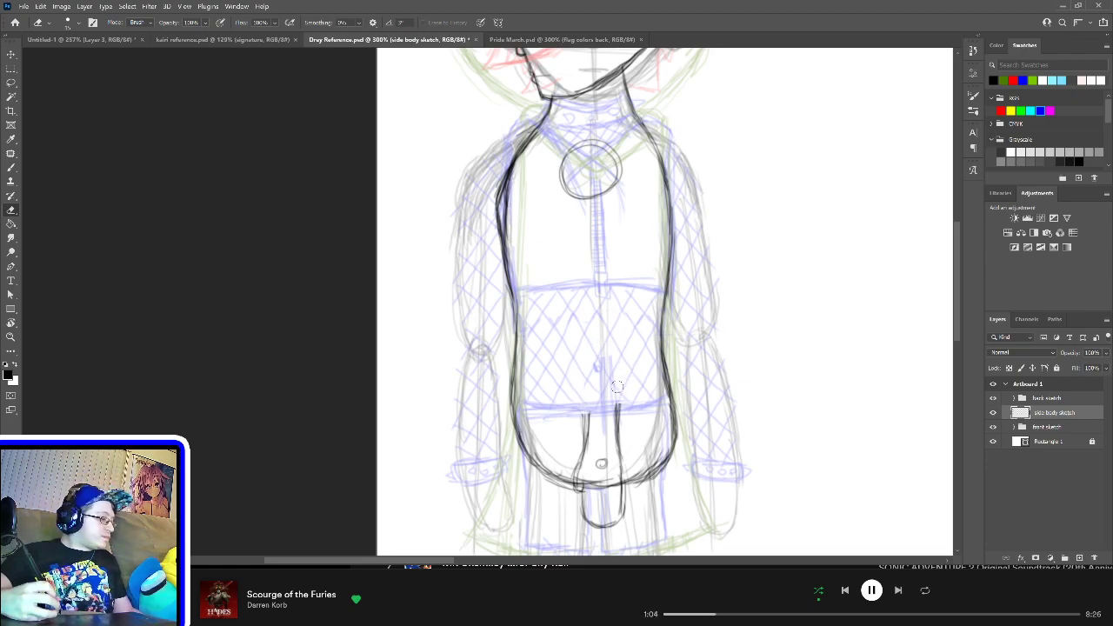
Step: Draw both strap edges running from the neck circle down the torso
key("b")
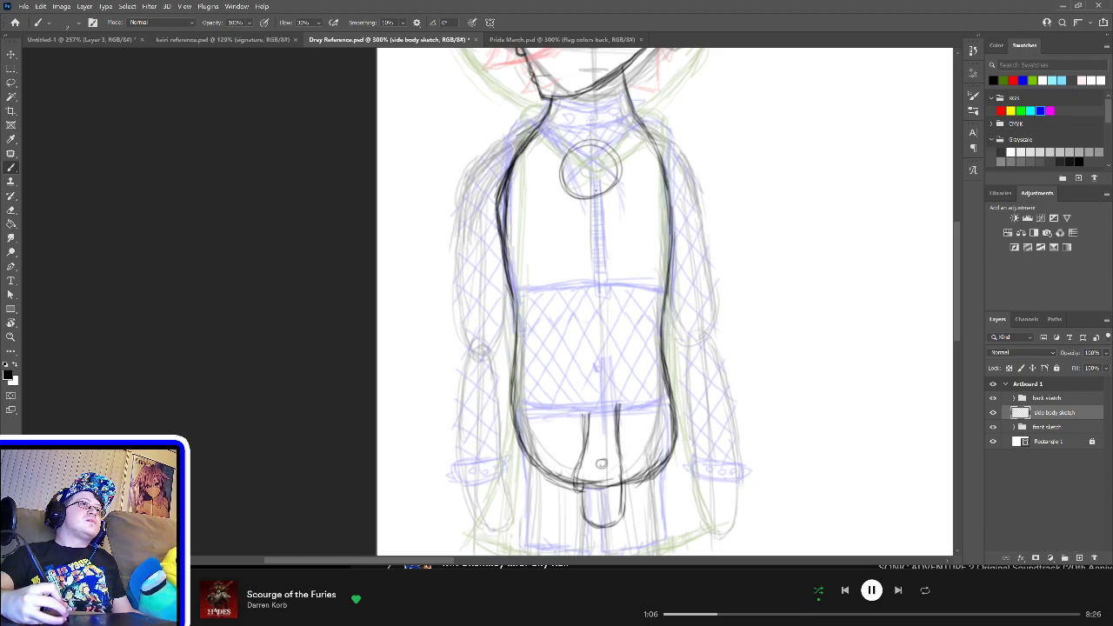
left_click_drag(588, 172, 607, 271)
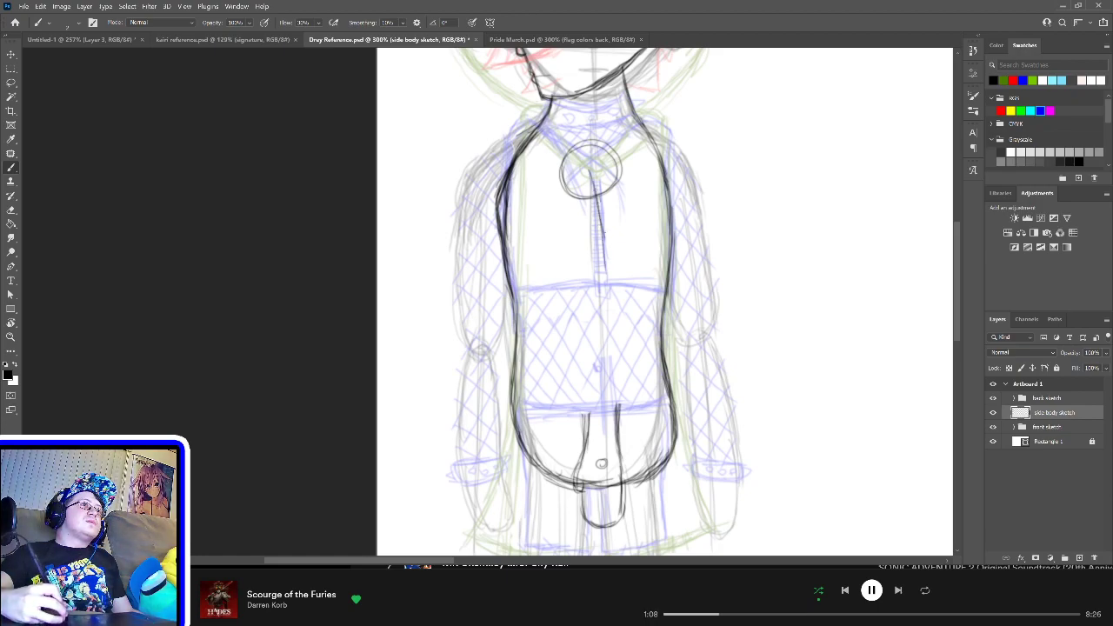
left_click_drag(600, 202, 612, 318)
left_click_drag(602, 242, 613, 367)
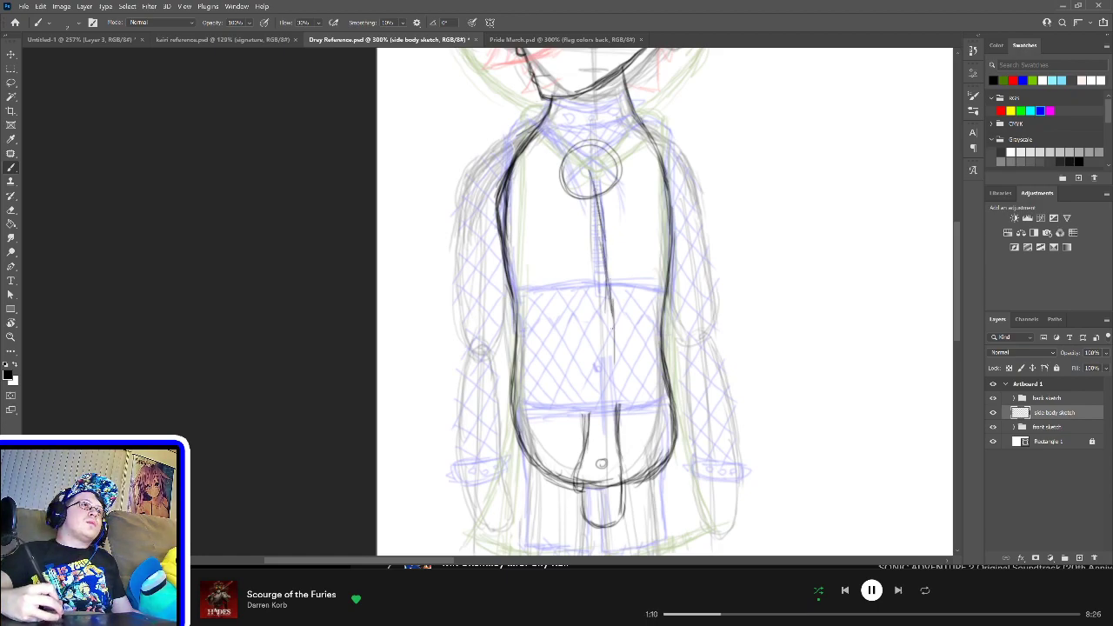
left_click_drag(612, 315, 601, 459)
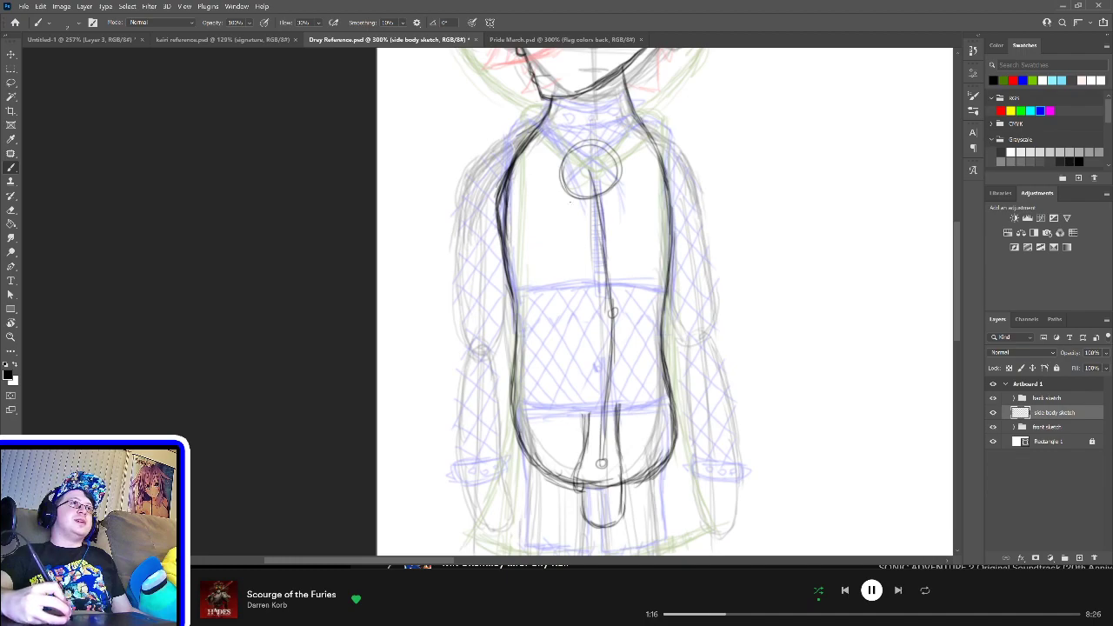
left_click_drag(612, 313, 580, 269)
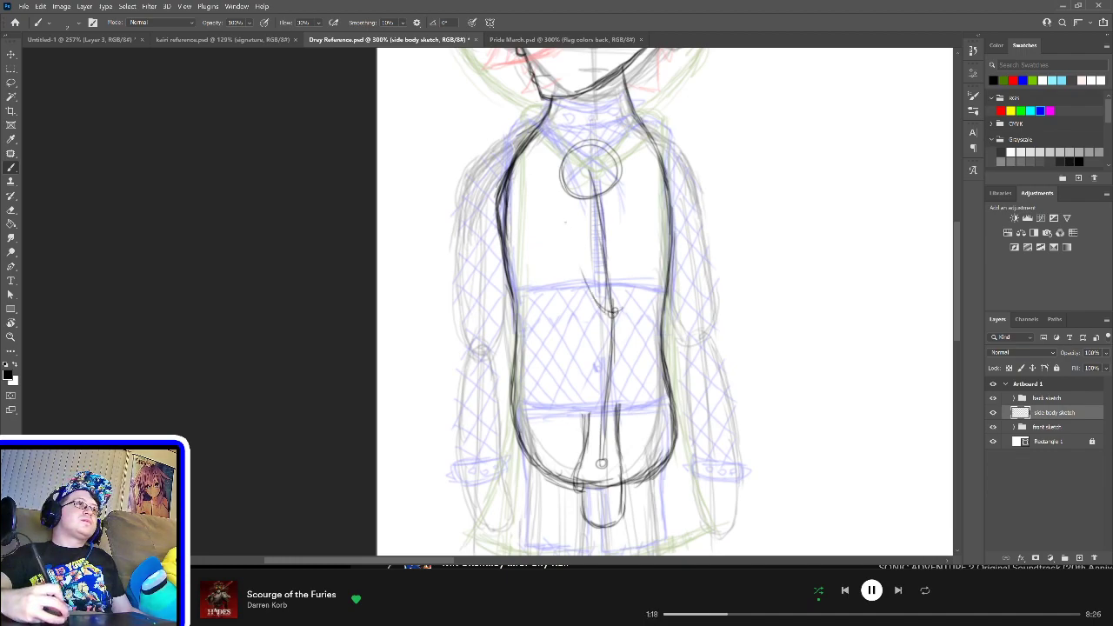
mouse_move(564, 174)
left_mouse_down()
mouse_move(588, 285)
mouse_move(609, 309)
left_mouse_up()
mouse_move(619, 164)
left_mouse_down()
mouse_move(632, 275)
mouse_move(614, 314)
left_mouse_up()
left_click_drag(630, 259, 625, 308)
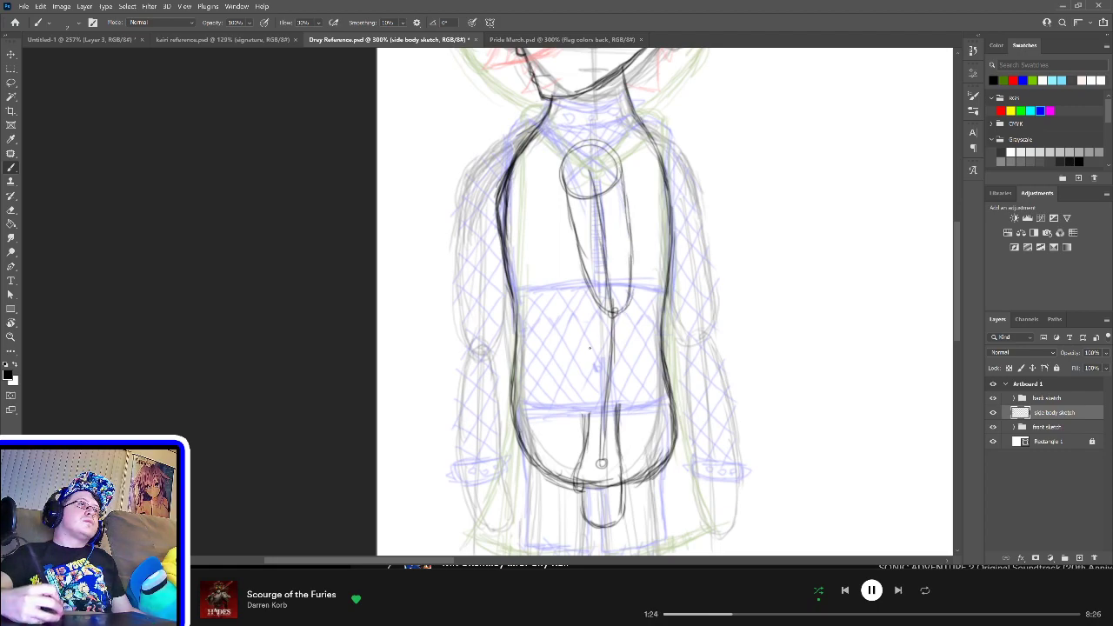
Step: Shape the strap's loop and draw its paired hanging ends below the belt
left_click_drag(591, 389, 584, 438)
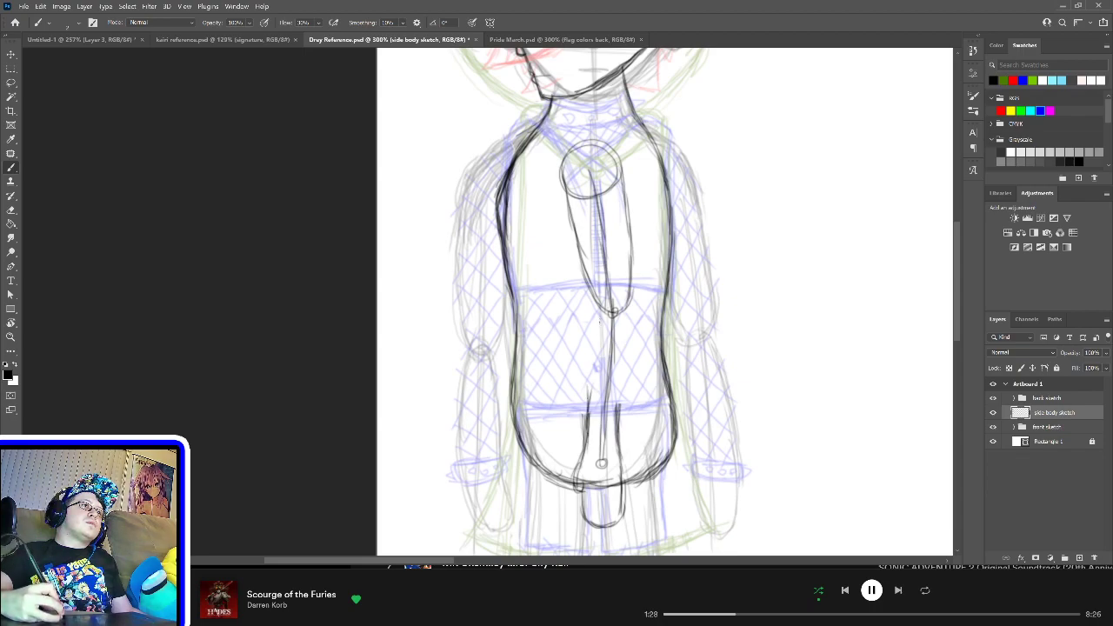
mouse_move(600, 322)
left_mouse_down()
mouse_move(614, 303)
mouse_move(632, 315)
mouse_move(623, 390)
left_mouse_up()
left_click_drag(627, 357, 617, 424)
left_click_drag(621, 390, 615, 428)
left_click_drag(602, 313, 588, 386)
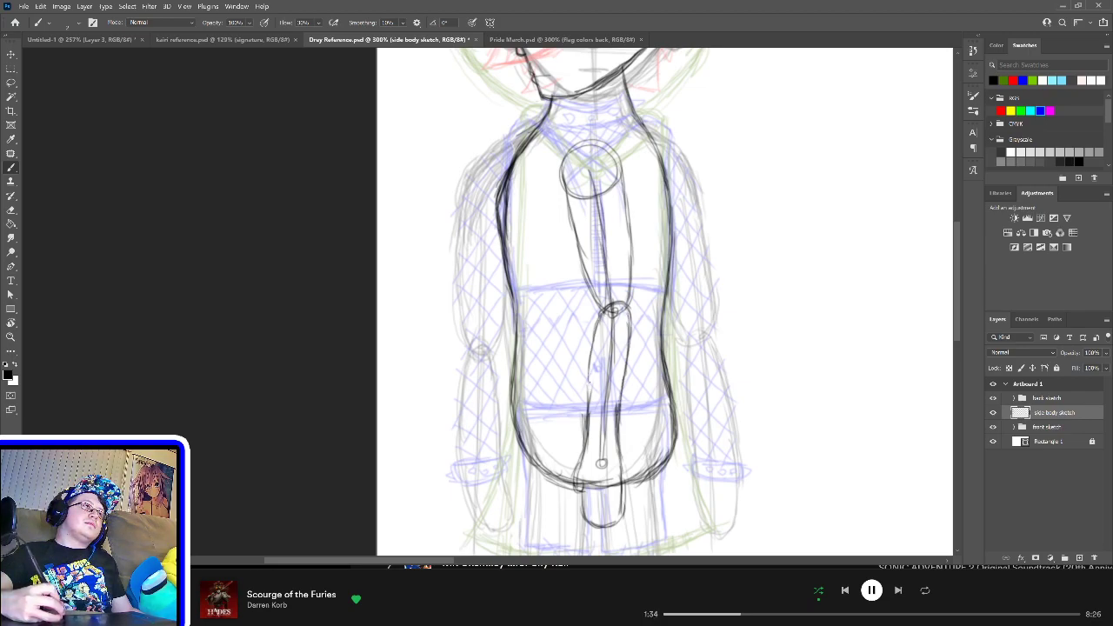
left_click_drag(592, 338, 586, 421)
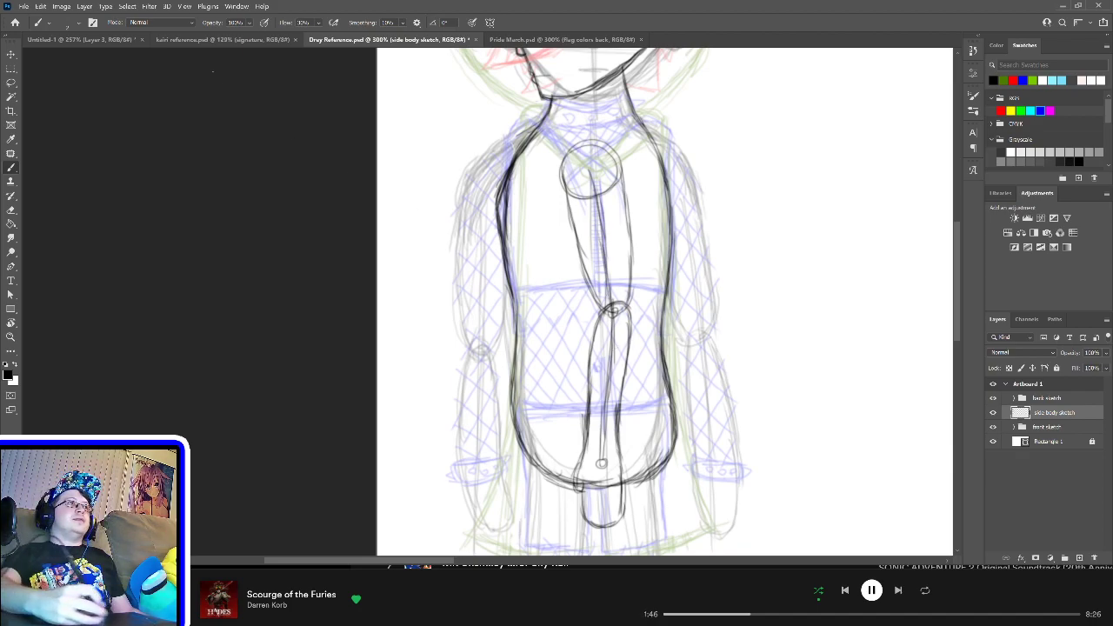
Step: Check the kairi reference sheet, then return to Drury Reference and pan to the figure's torso and belt
left_click(218, 39)
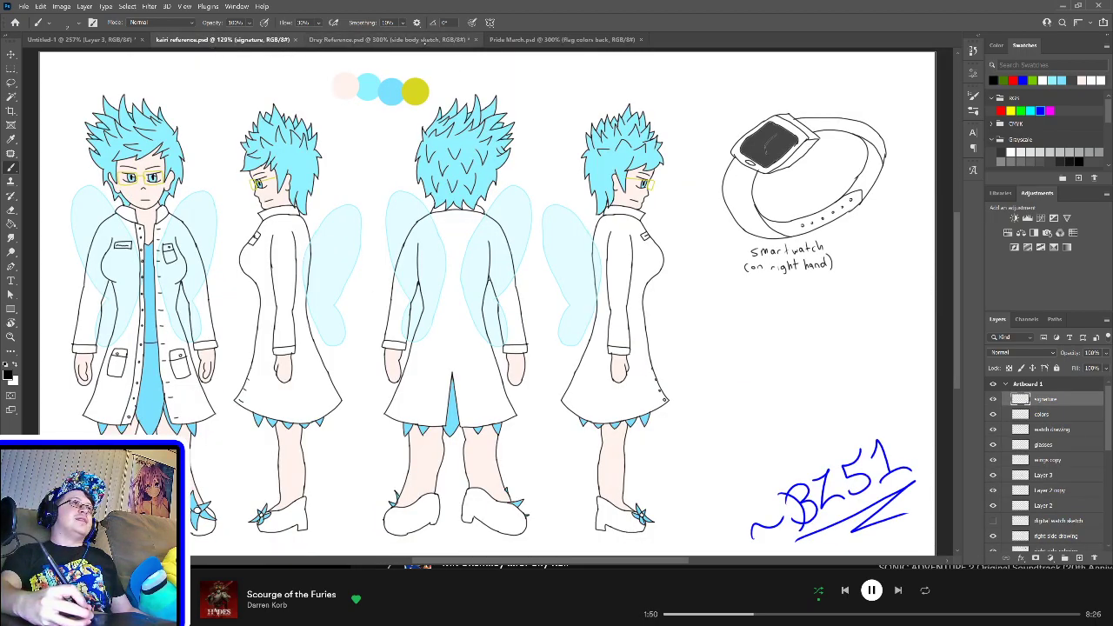
left_click(427, 39)
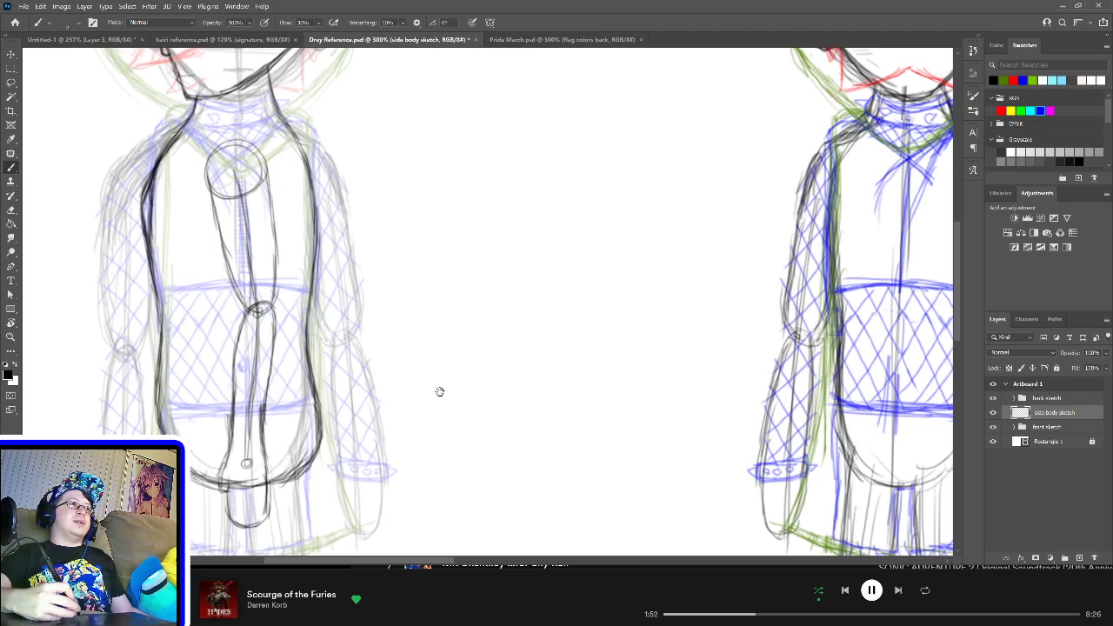
left_click_drag(439, 392, 542, 397)
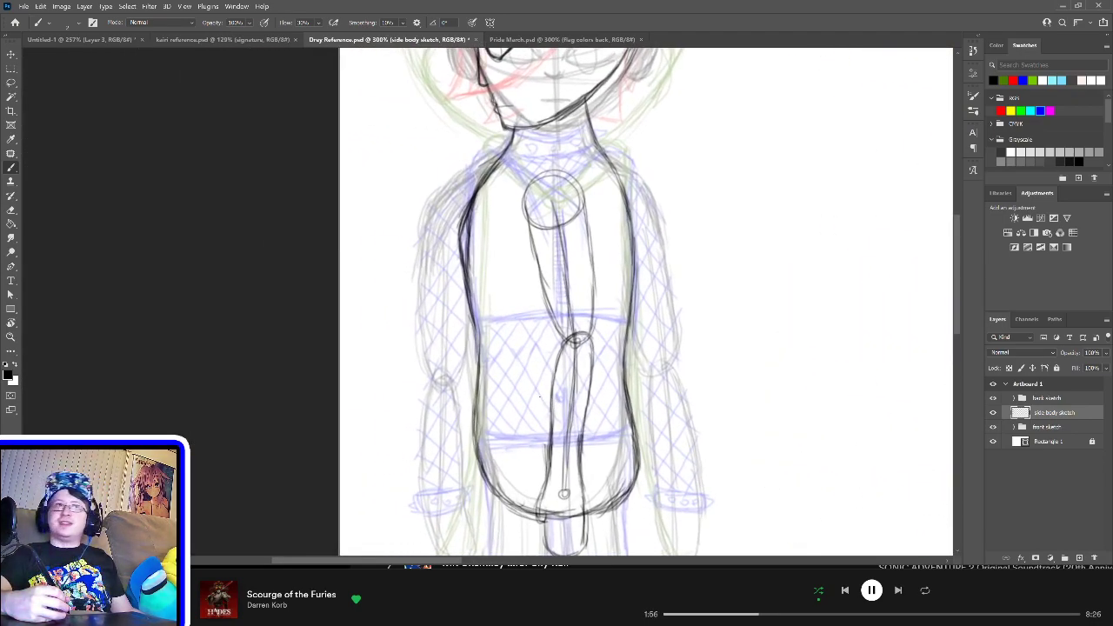
left_click_drag(538, 377, 559, 336)
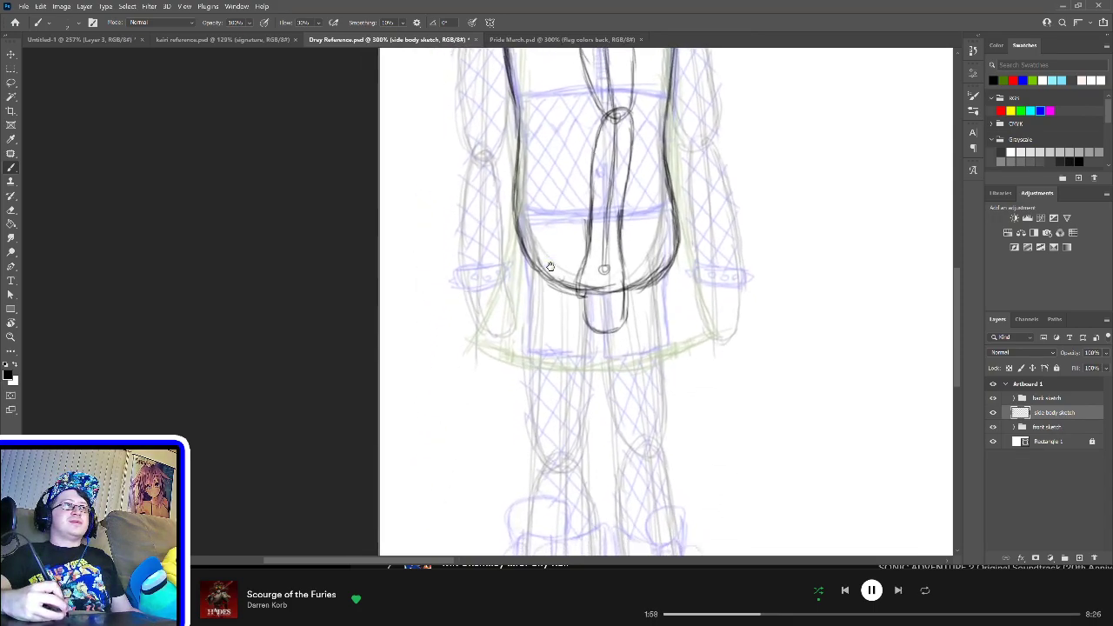
left_click_drag(559, 340, 554, 390)
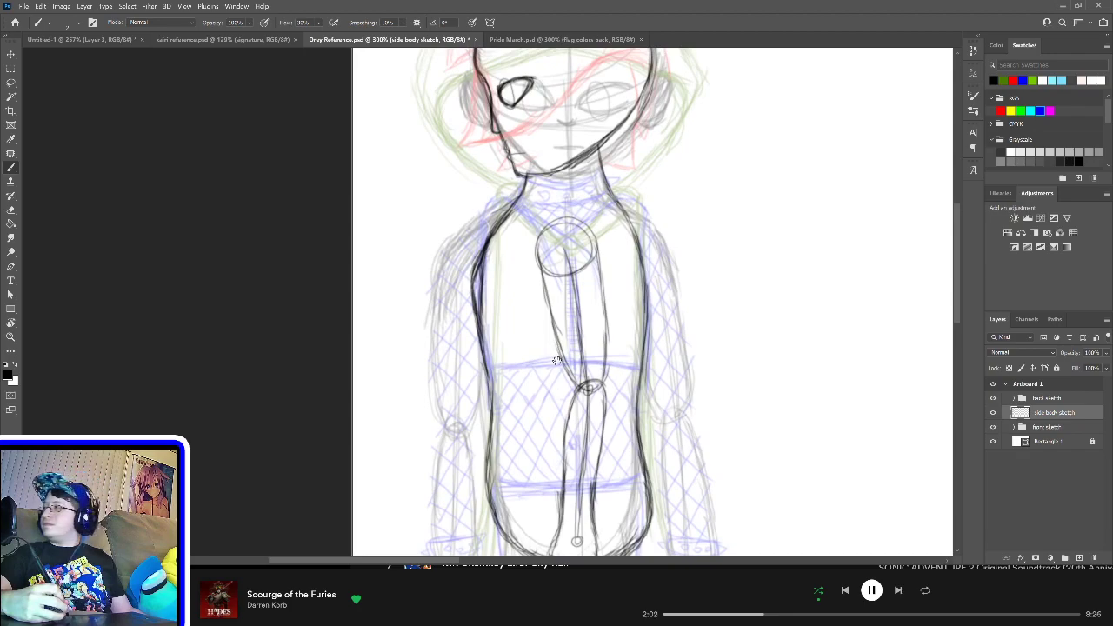
left_click_drag(550, 327, 551, 360)
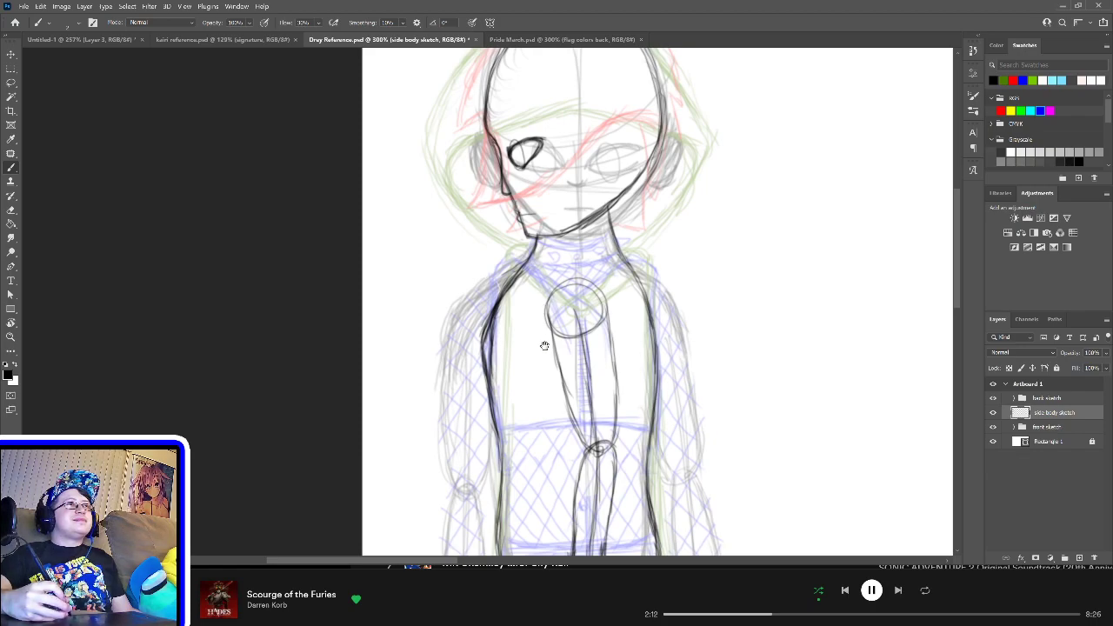
left_click_drag(545, 346, 588, 226)
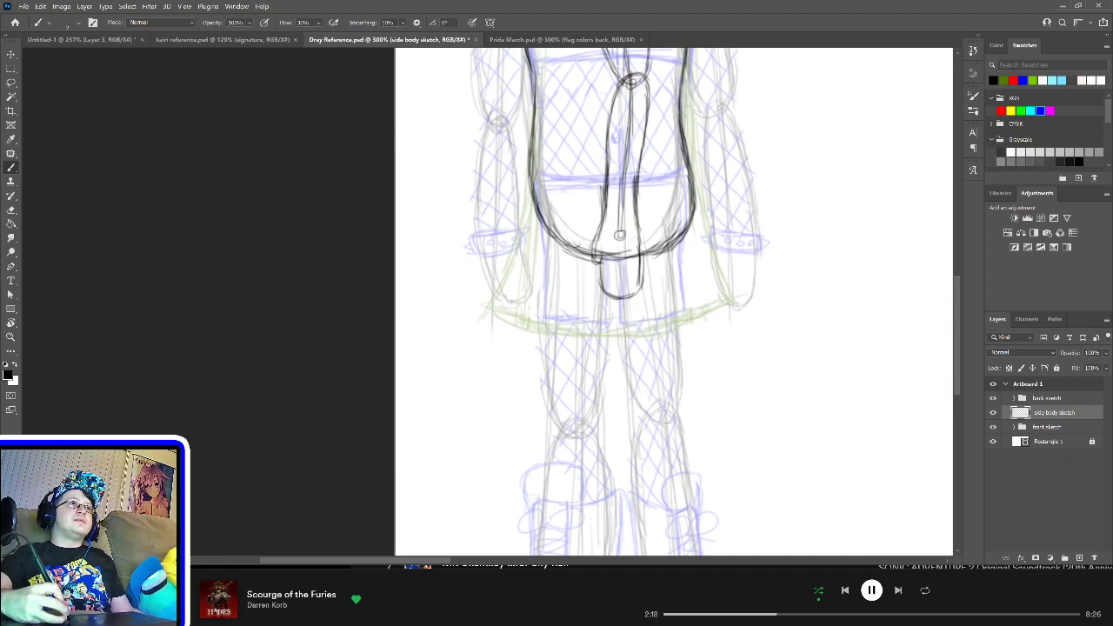
Step: Brush dark left and right leg lines below the belt, extending the left one further down
left_click_drag(575, 244, 575, 300)
left_click_drag(575, 231, 579, 309)
left_click_drag(574, 242, 581, 335)
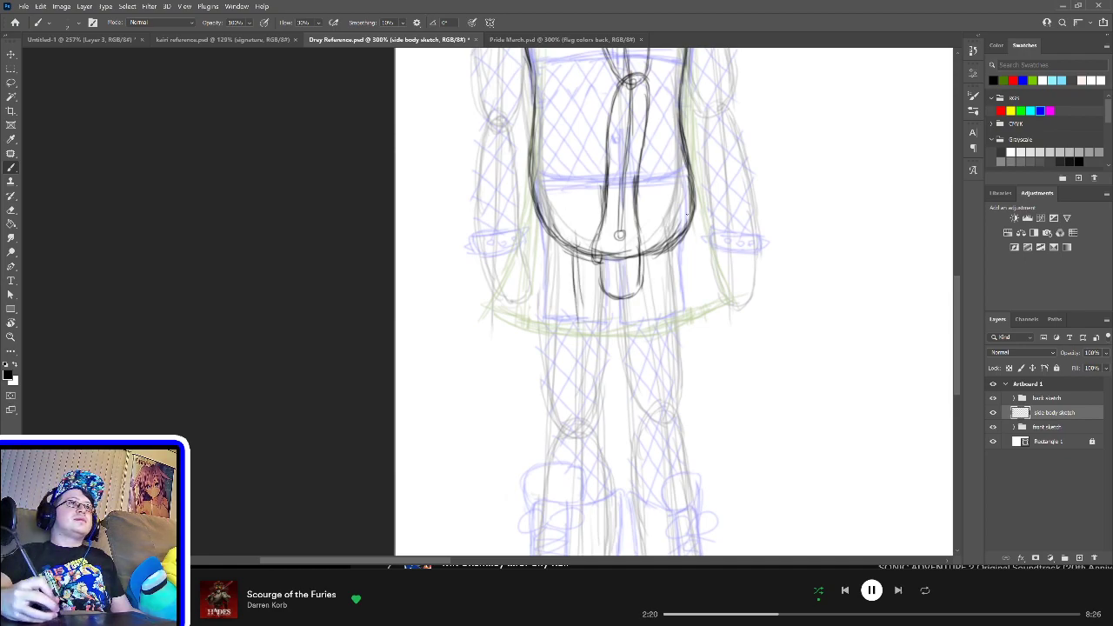
left_click_drag(670, 237, 667, 288)
left_click_drag(668, 230, 666, 308)
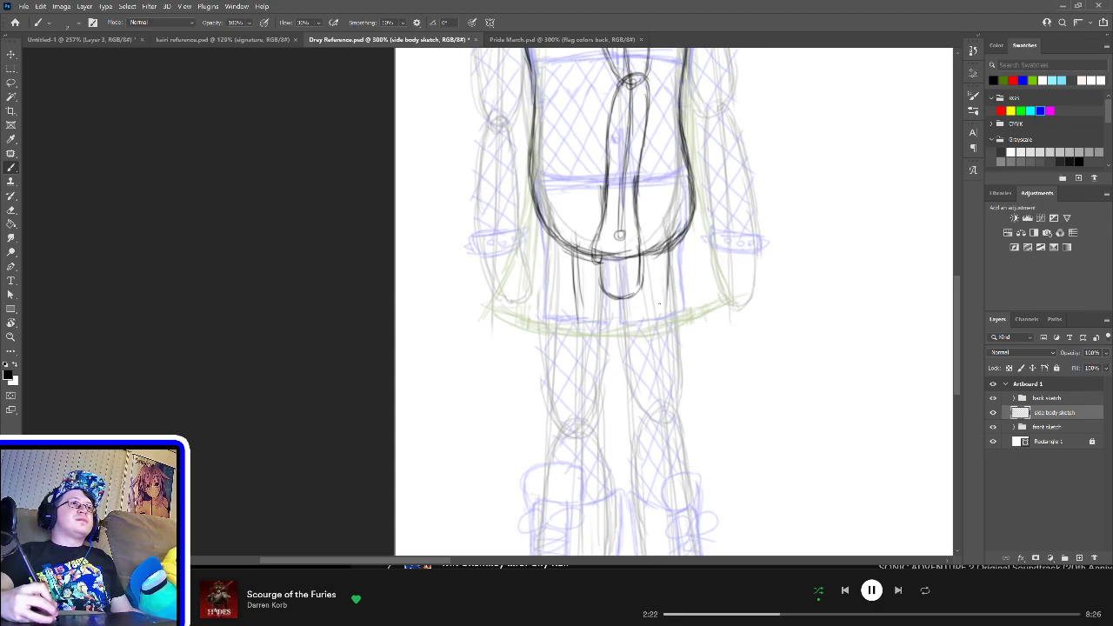
left_click_drag(667, 252, 663, 344)
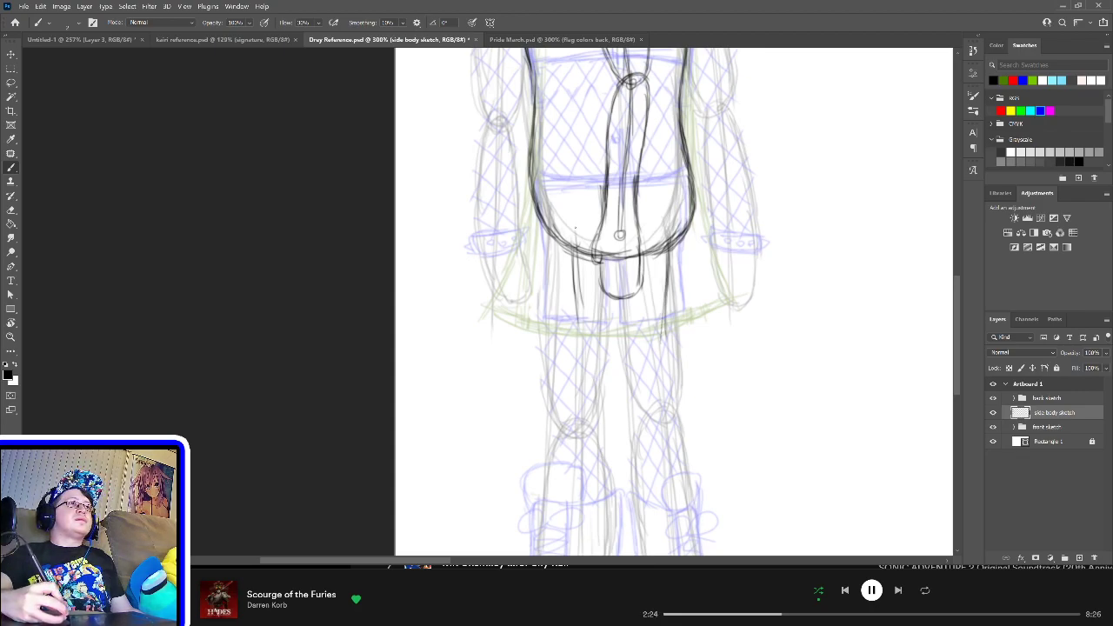
left_click_drag(576, 228, 578, 316)
left_click_drag(574, 251, 583, 365)
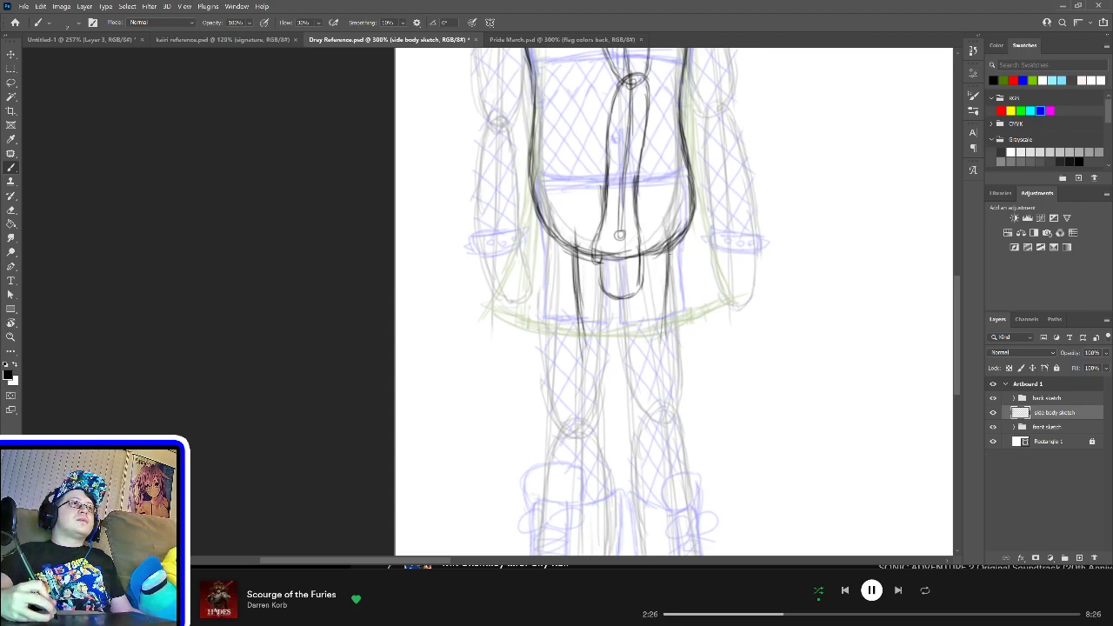
mouse_move(650, 243)
left_mouse_down()
mouse_move(632, 278)
mouse_move(647, 351)
left_mouse_up()
Step: Draw a thick inner leg line below the belt and curve the crotch line up toward the hip
left_click_drag(648, 287, 639, 391)
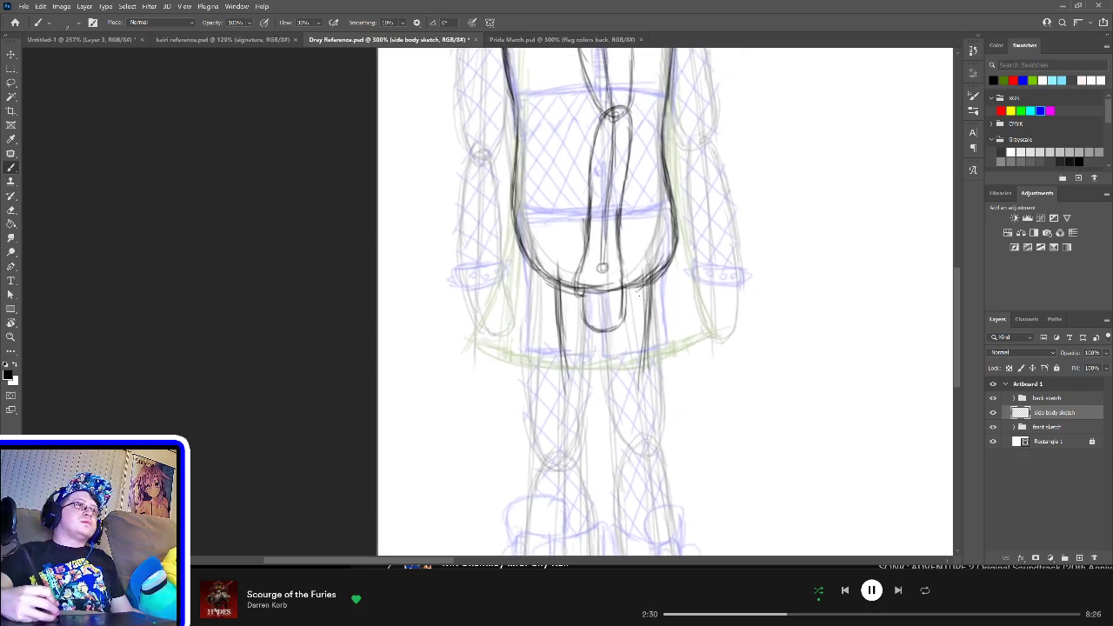
left_click_drag(645, 271, 644, 379)
left_click_drag(646, 287, 642, 392)
mouse_move(643, 326)
left_mouse_down()
mouse_move(642, 396)
mouse_move(603, 360)
mouse_move(561, 432)
mouse_move(587, 348)
mouse_move(603, 393)
left_mouse_up()
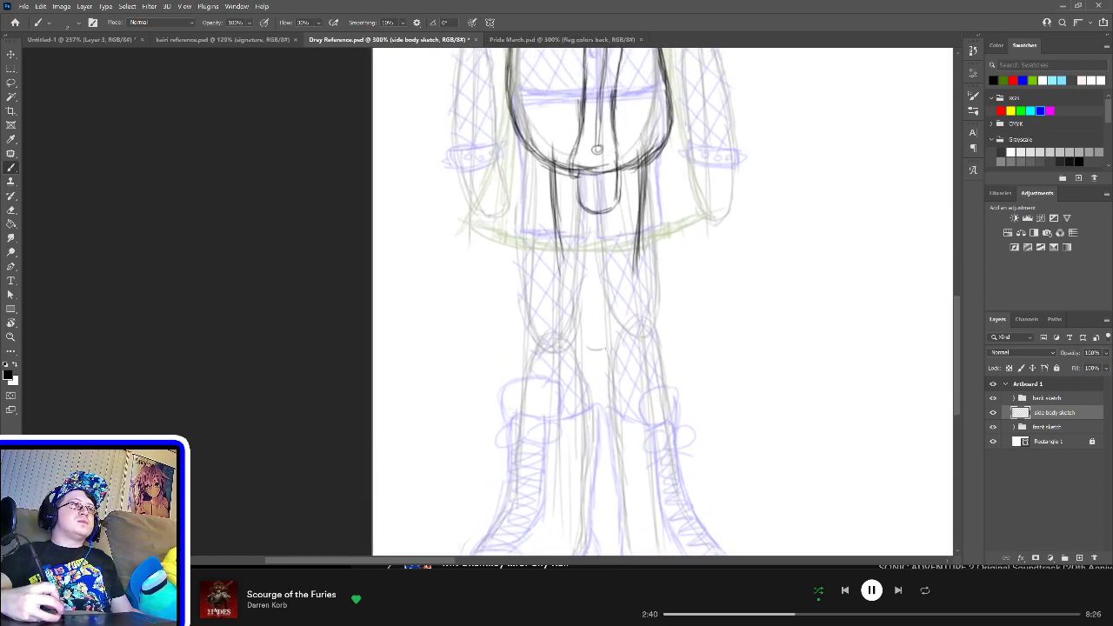
mouse_move(607, 349)
left_mouse_down()
mouse_move(575, 336)
mouse_move(567, 298)
left_mouse_up()
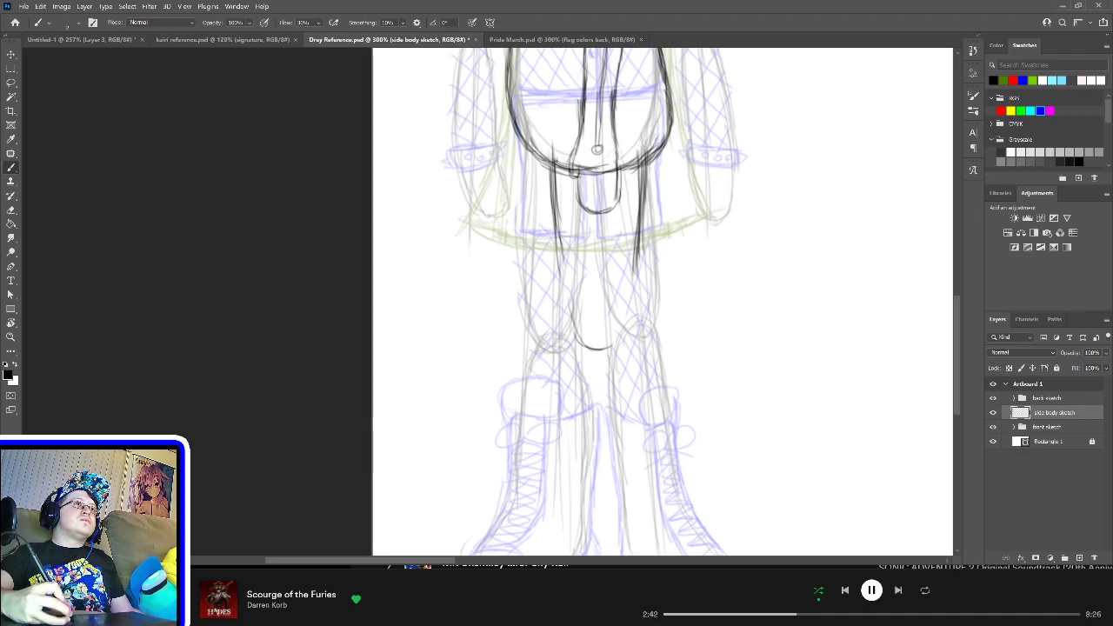
Step: Darken the left leg outline down toward the knee
left_click_drag(553, 149, 563, 261)
left_click_drag(558, 185, 565, 305)
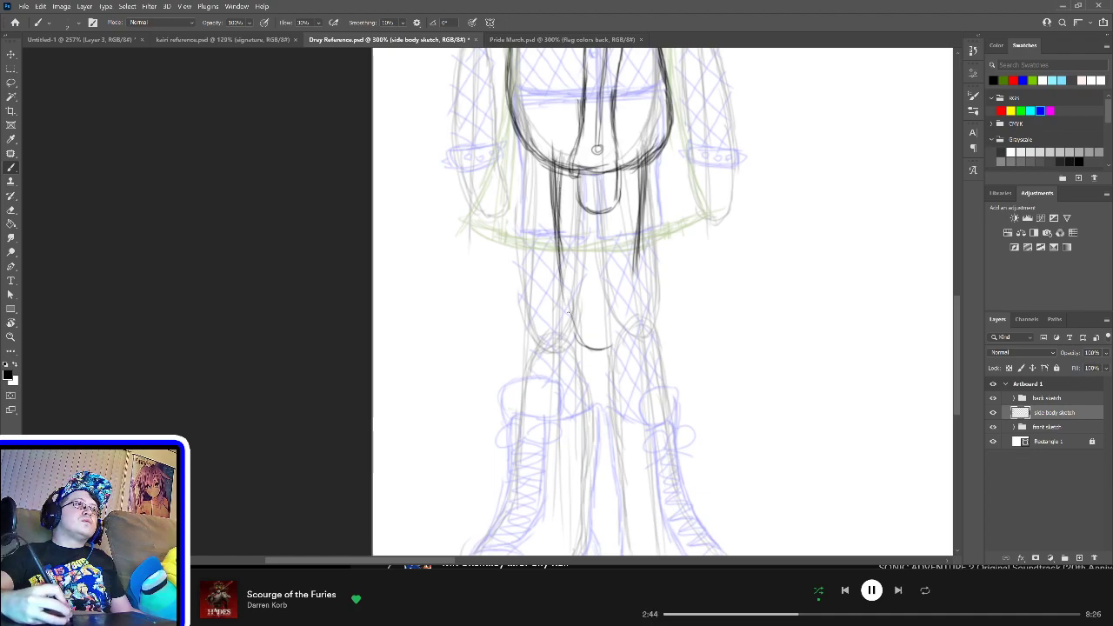
left_click_drag(560, 258, 574, 343)
Step: Extend the right leg outline down to the knee, curving its bottom inward
mouse_move(628, 155)
left_mouse_down()
mouse_move(644, 224)
mouse_move(635, 264)
left_mouse_up()
left_click_drag(630, 156, 644, 269)
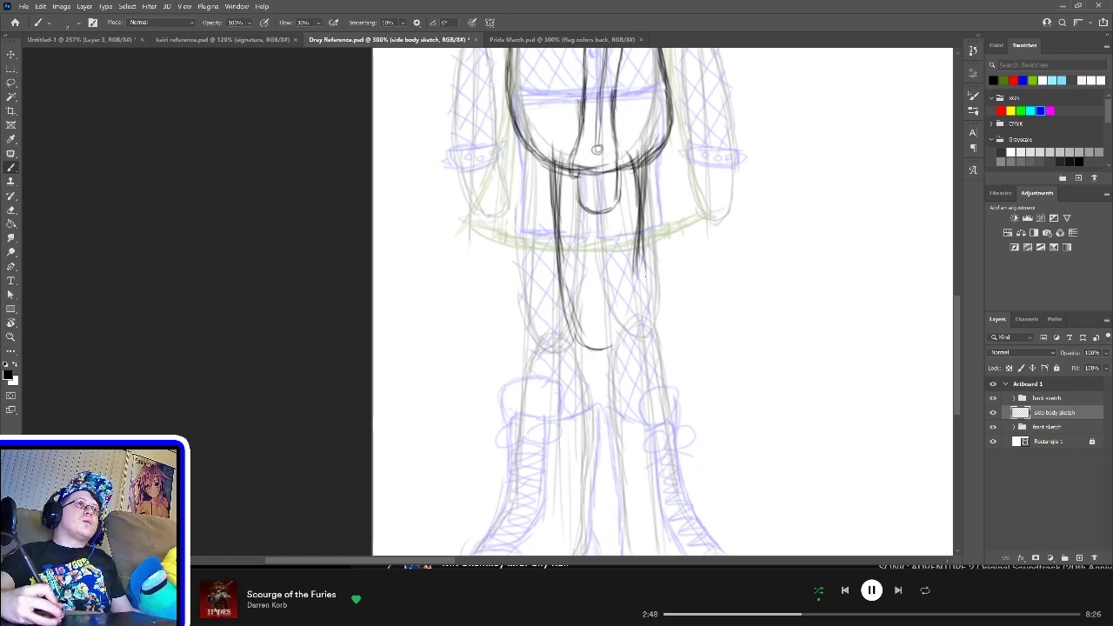
left_click_drag(640, 216, 643, 289)
mouse_move(642, 240)
left_mouse_down()
mouse_move(638, 316)
mouse_move(609, 350)
left_mouse_up()
left_click_drag(639, 305, 614, 348)
left_click_drag(642, 253, 614, 348)
left_click_drag(629, 324, 607, 356)
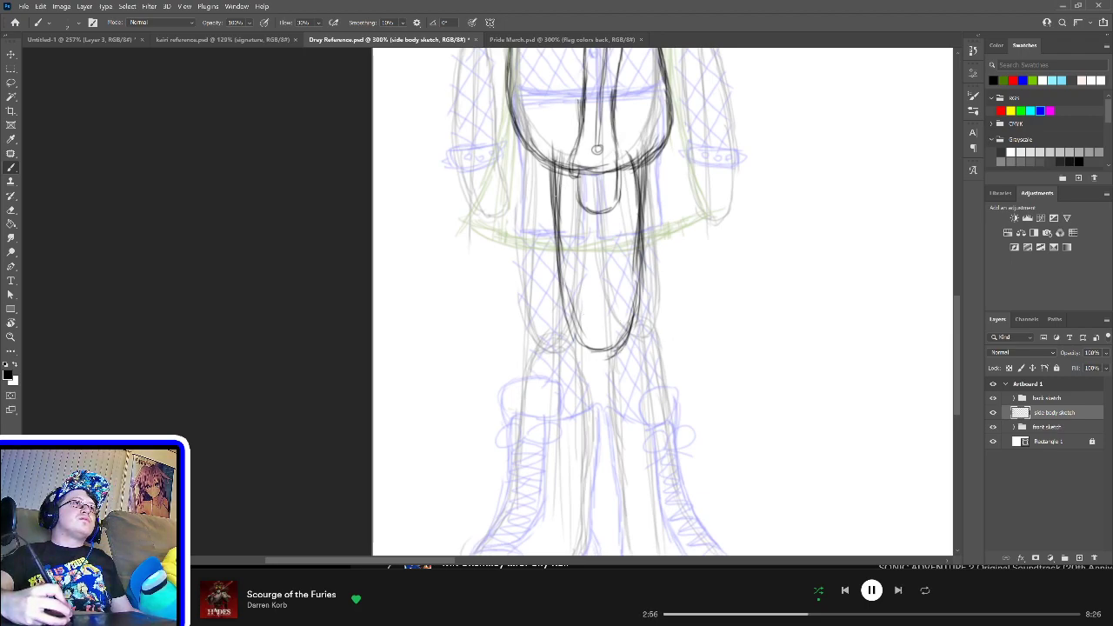
Step: Darken the left torso outline, fill gaps in the right chest line, and redraw the inner leg line
mouse_move(568, 139)
left_mouse_down()
mouse_move(555, 200)
mouse_move(606, 123)
mouse_move(630, 141)
mouse_move(645, 186)
left_mouse_up()
left_click_drag(635, 150, 642, 197)
mouse_move(586, 377)
left_mouse_down()
mouse_move(589, 243)
mouse_move(615, 232)
mouse_move(602, 226)
mouse_move(635, 295)
left_mouse_up()
mouse_move(623, 248)
left_mouse_down()
mouse_move(638, 299)
mouse_move(621, 367)
left_mouse_up()
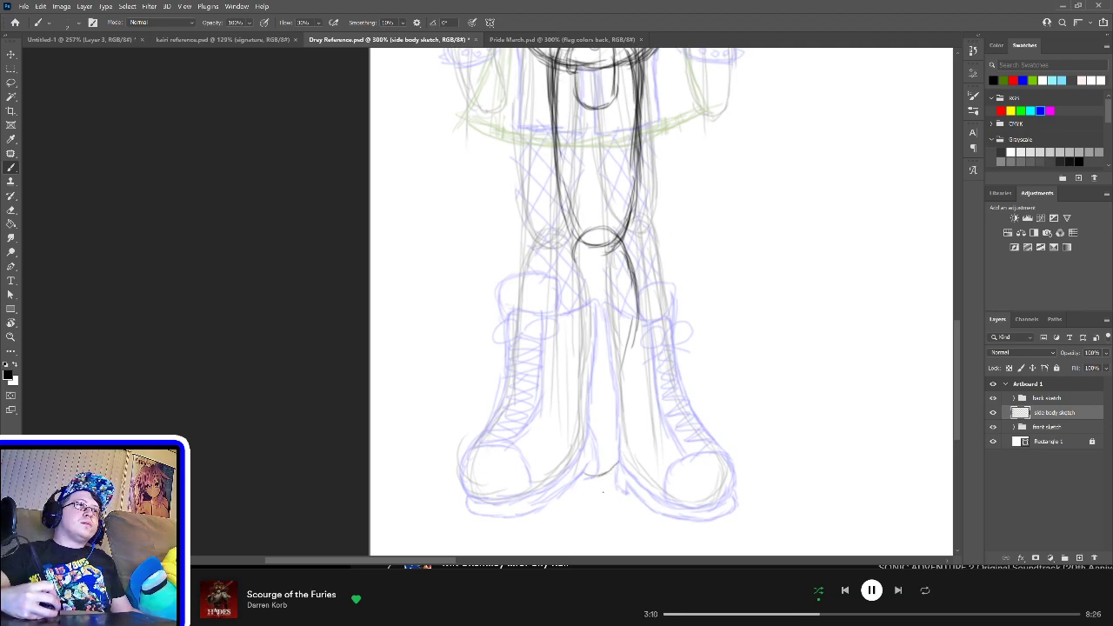
Step: Re-stroke the inner leg line down the shin and outline the inner foot
mouse_move(583, 497)
left_mouse_down()
mouse_move(625, 475)
mouse_move(628, 431)
mouse_move(623, 474)
left_mouse_up()
left_click_drag(640, 299, 621, 390)
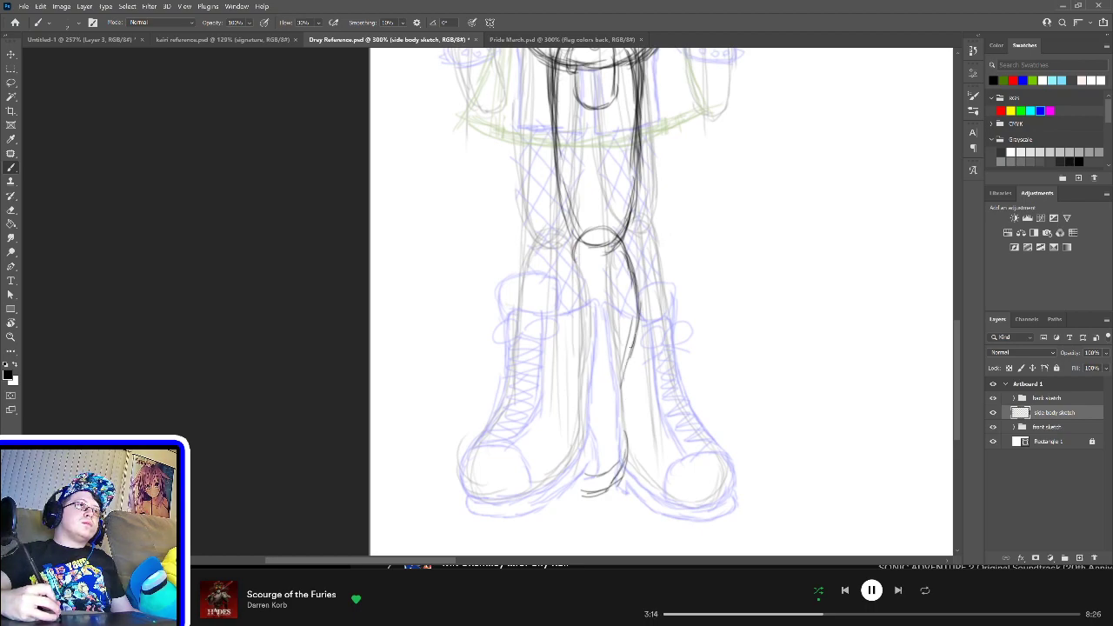
left_click_drag(633, 345, 622, 441)
left_click_drag(628, 399, 623, 451)
left_click_drag(545, 500, 623, 473)
mouse_move(598, 491)
left_mouse_down()
mouse_move(530, 499)
mouse_move(543, 494)
left_mouse_up()
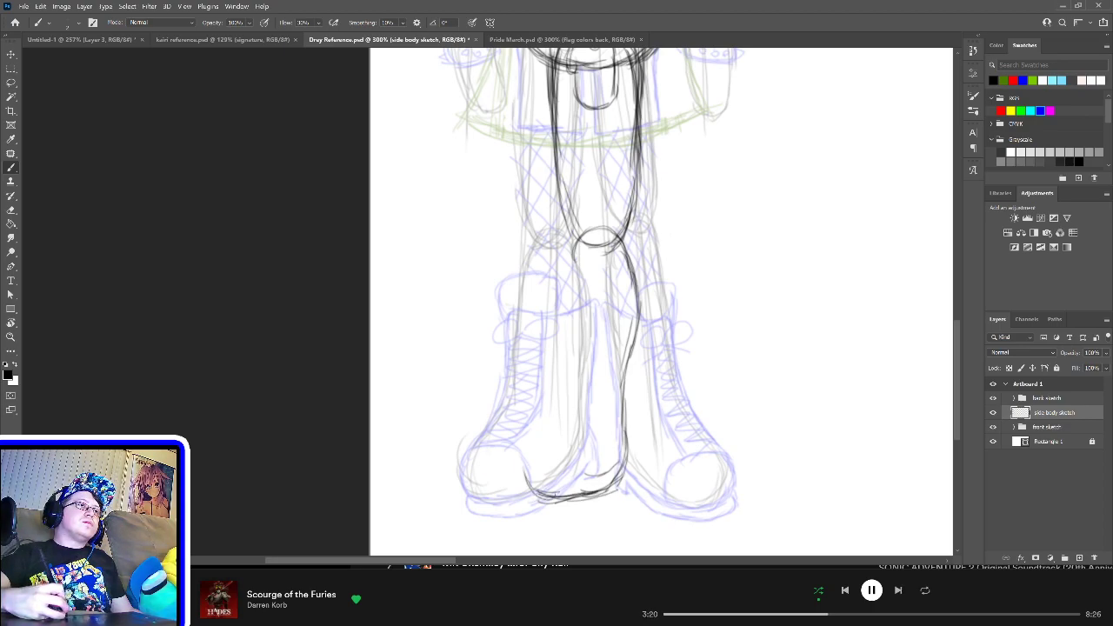
Step: Draw the inner leg line down the boot, curving it into a thickened foot
left_click_drag(579, 247, 571, 321)
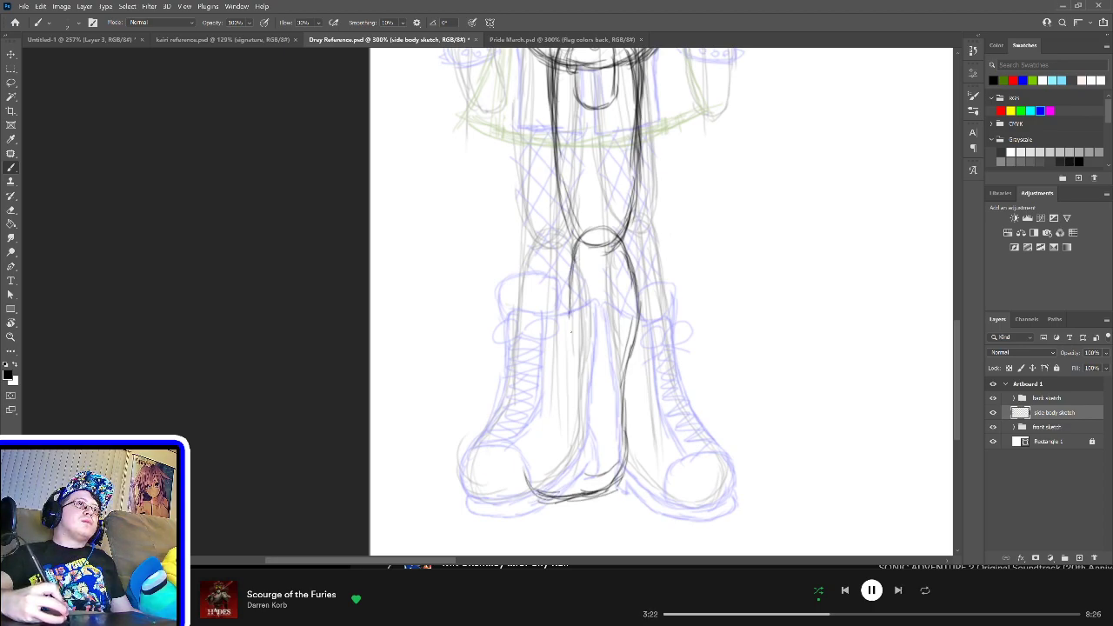
left_click_drag(571, 267, 572, 365)
left_click_drag(572, 294, 578, 407)
left_click_drag(572, 341, 574, 434)
mouse_move(577, 388)
left_mouse_down()
mouse_move(575, 429)
mouse_move(525, 478)
mouse_move(546, 500)
left_mouse_up()
left_click_drag(562, 441, 528, 484)
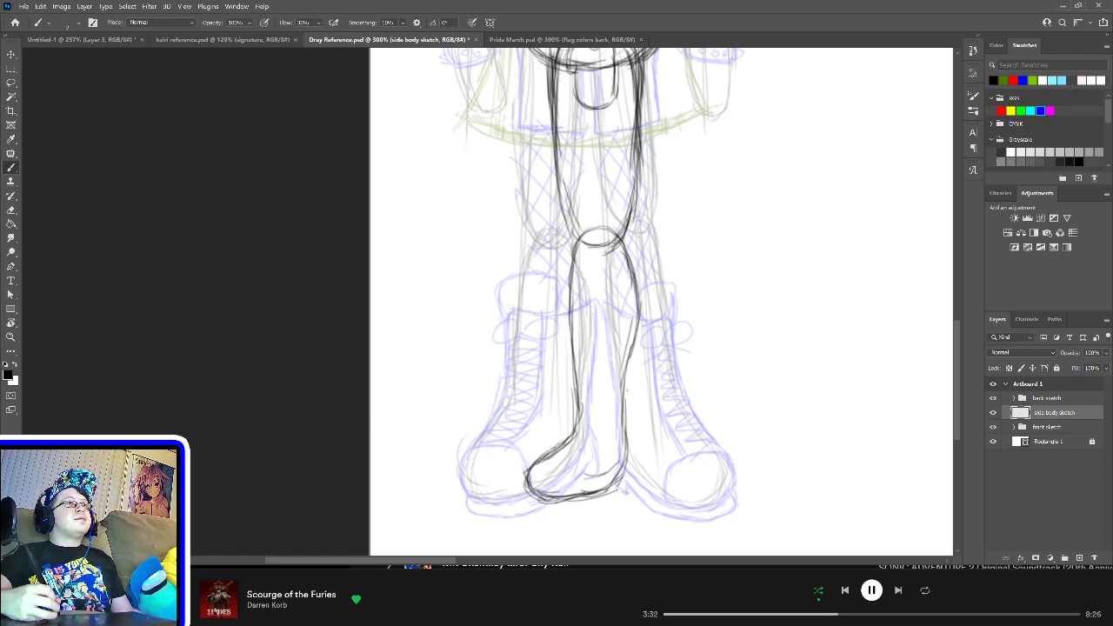
Step: Lasso the dark leg over the boots, rotate it about 7° counterclockwise and lower it slightly
key("l")
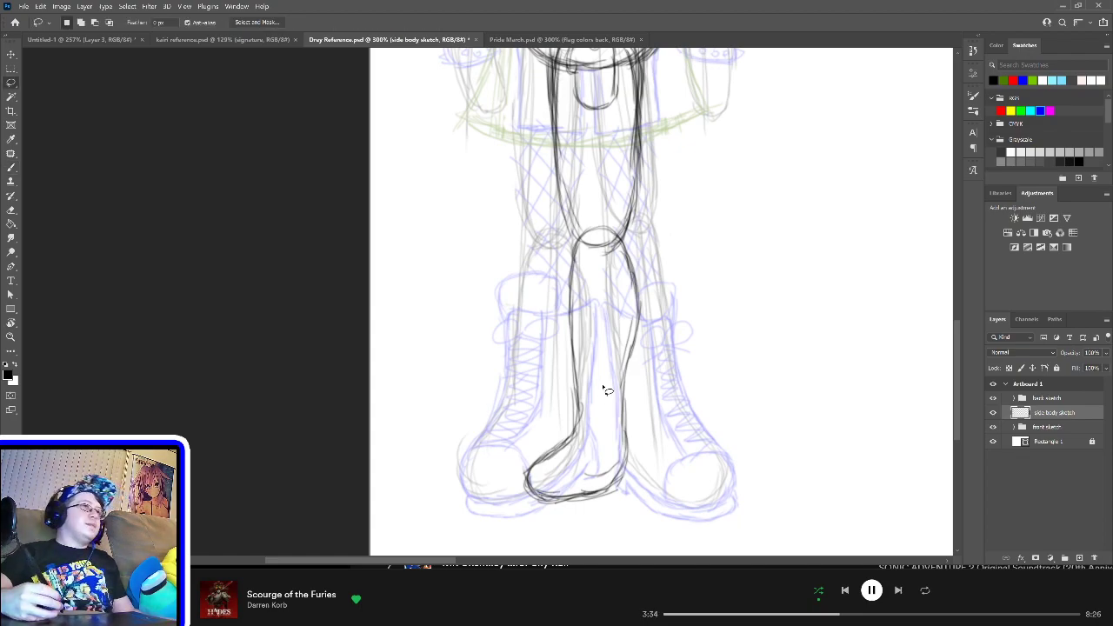
mouse_move(580, 516)
left_mouse_down()
mouse_move(509, 432)
mouse_move(561, 269)
mouse_move(626, 226)
mouse_move(678, 361)
mouse_move(639, 481)
left_mouse_up()
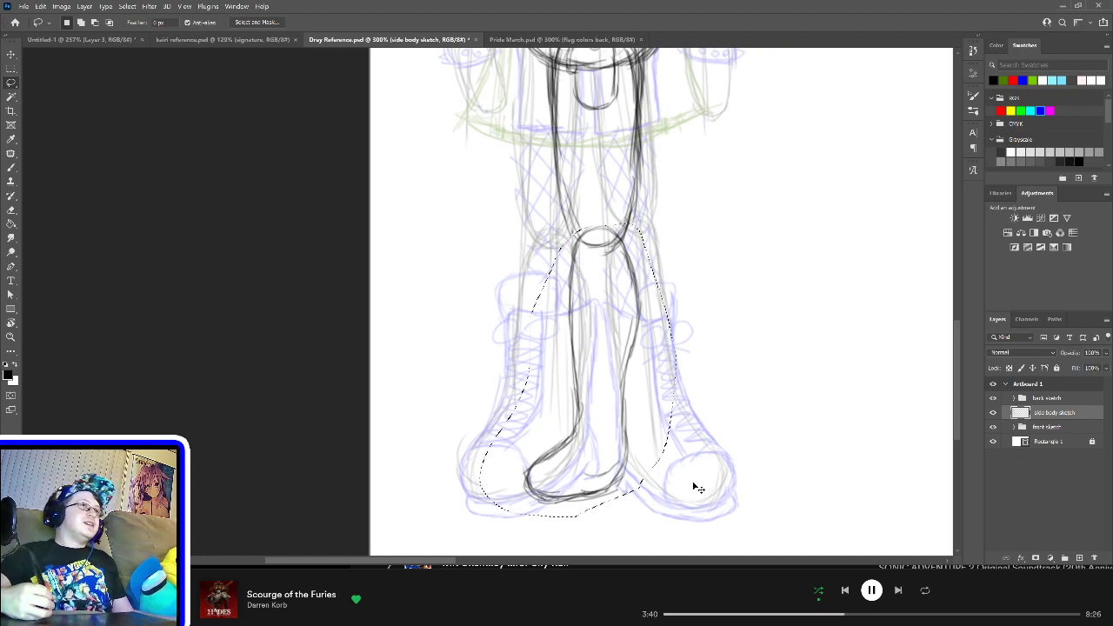
key("ctrl+t")
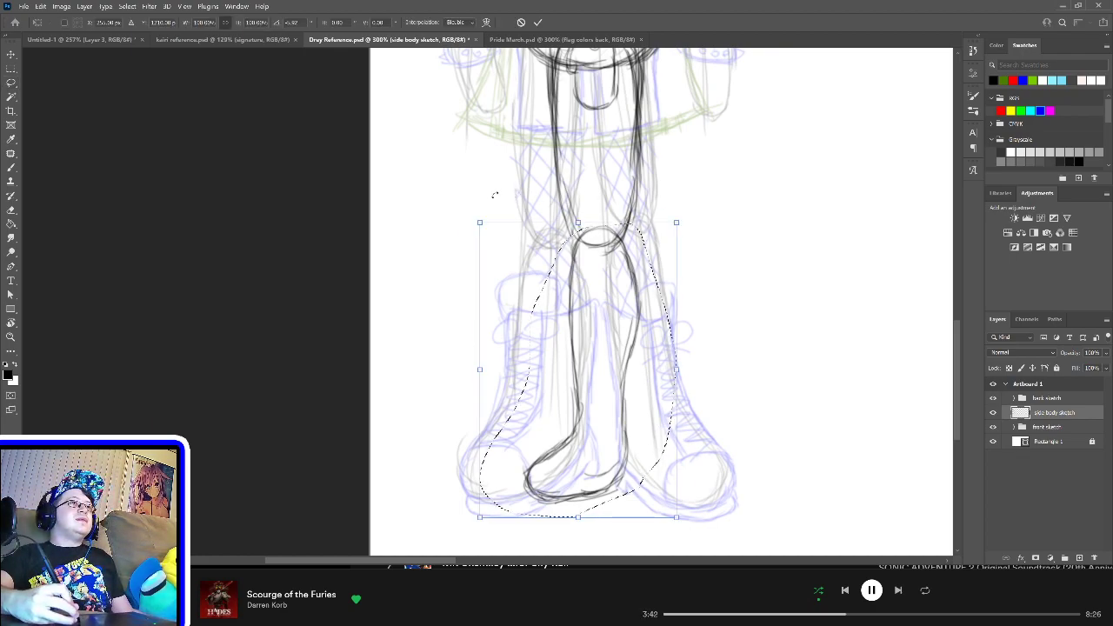
left_click_drag(515, 193, 494, 202)
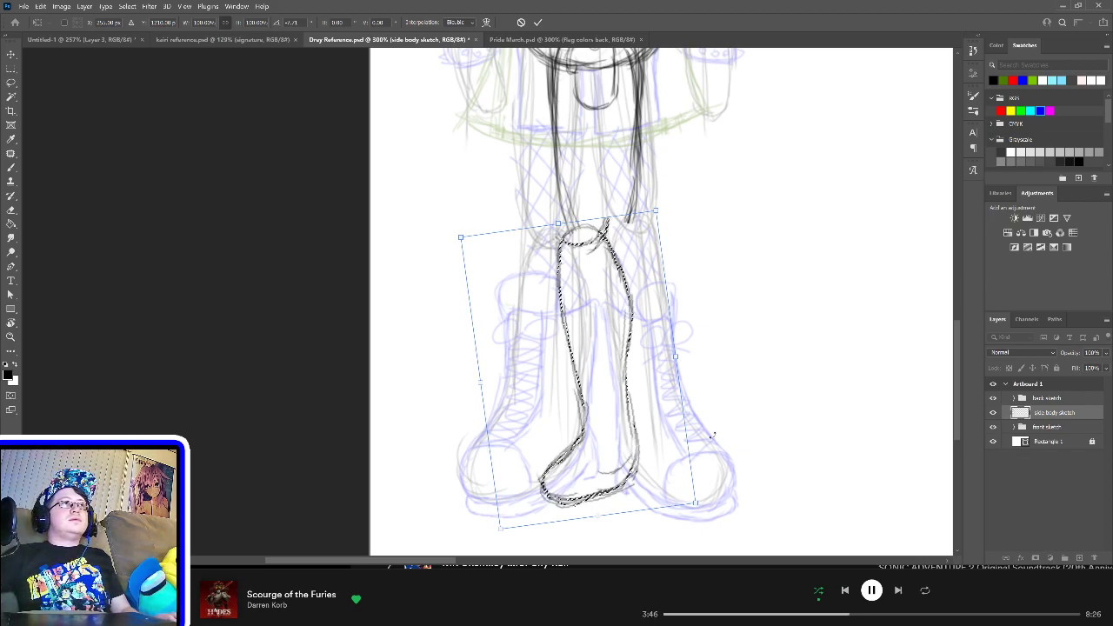
left_click_drag(627, 288, 625, 294)
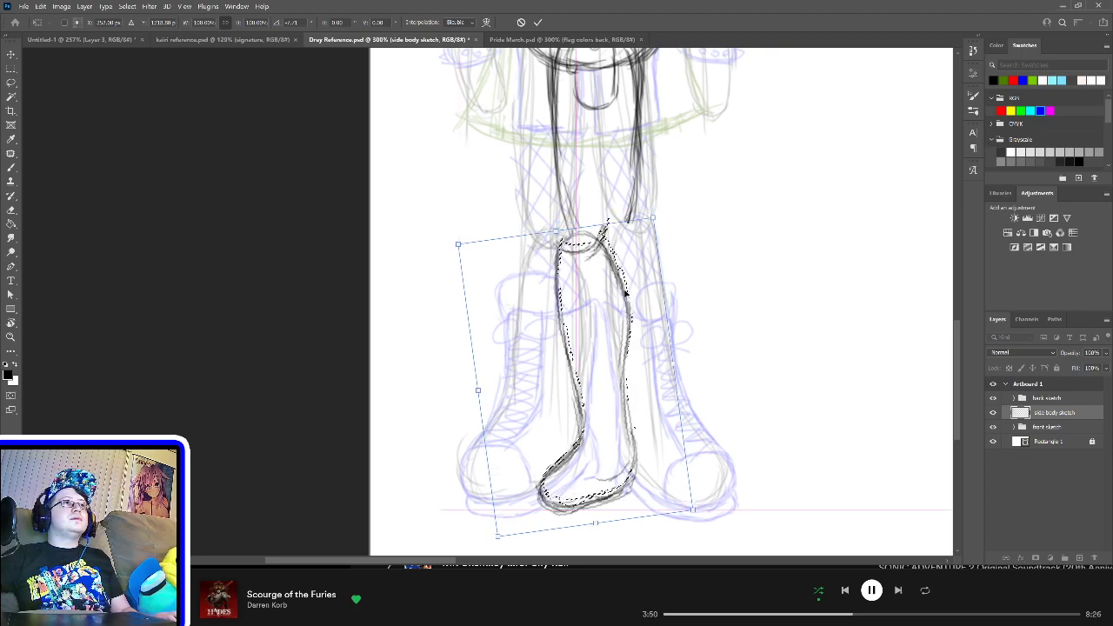
key("Return")
key("ctrl+d")
key("l")
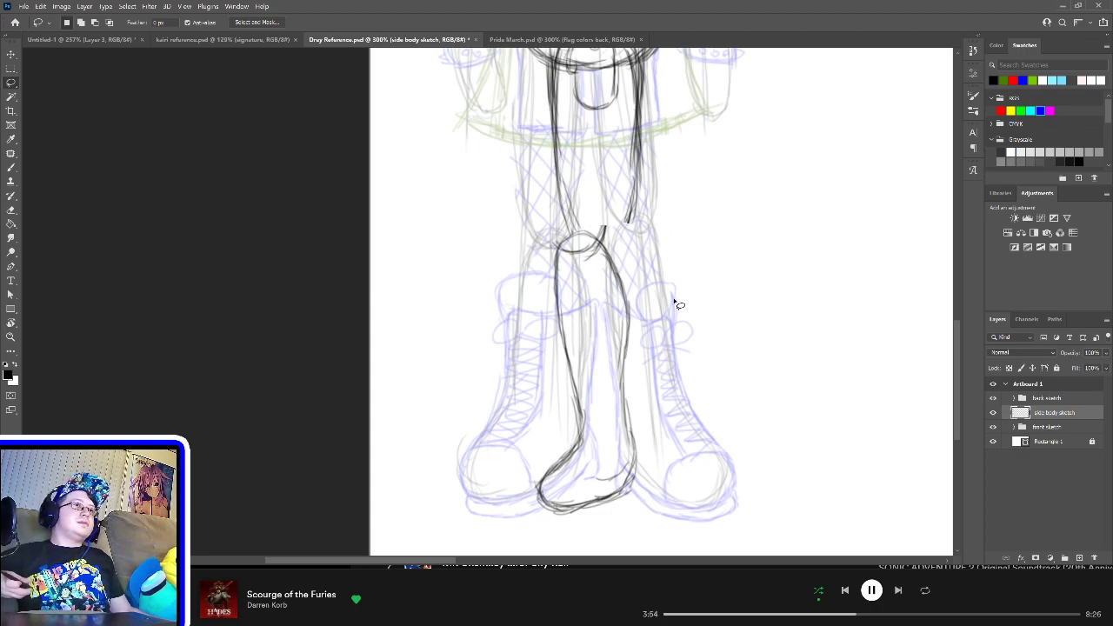
Step: Darken the knee curve, the left torso line and the left leg line with the brush
key("b")
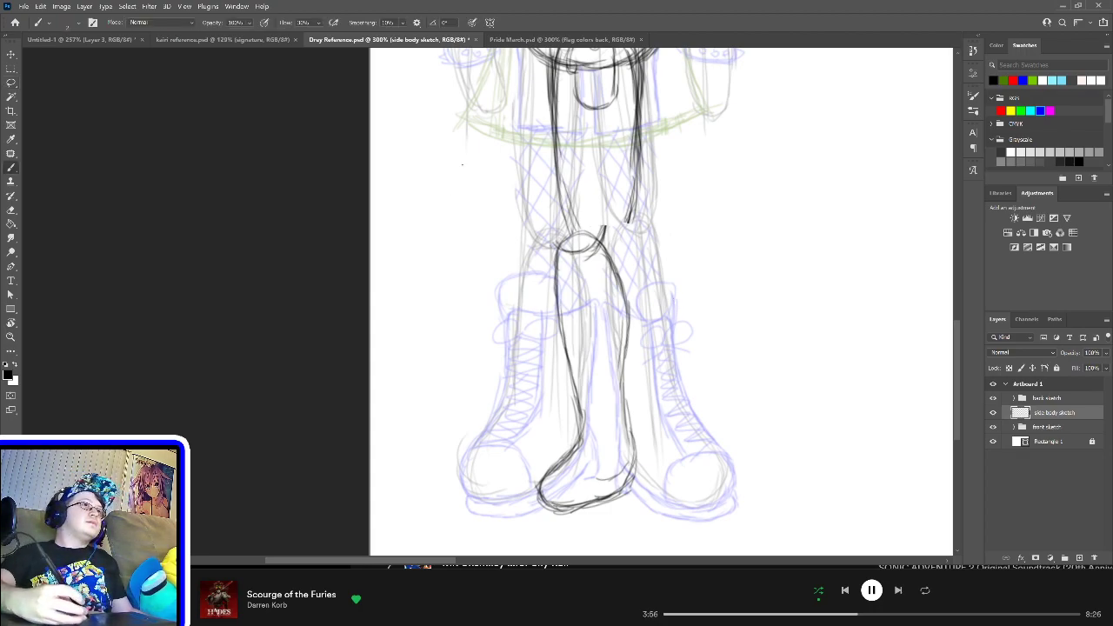
scroll(534, 291, "up", 3)
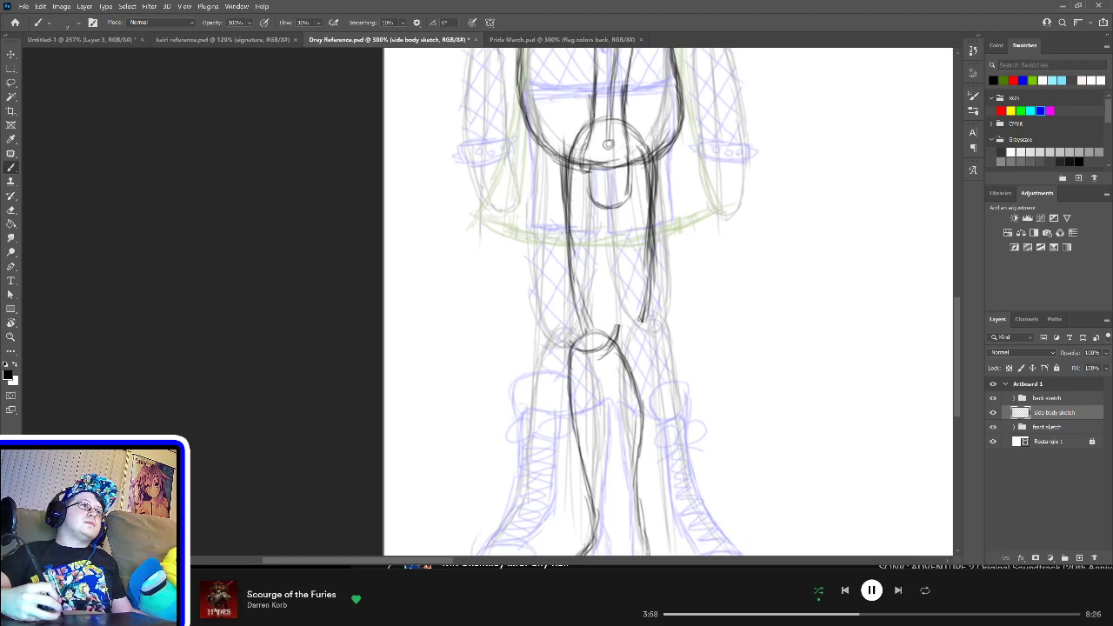
left_click_drag(570, 349, 589, 332)
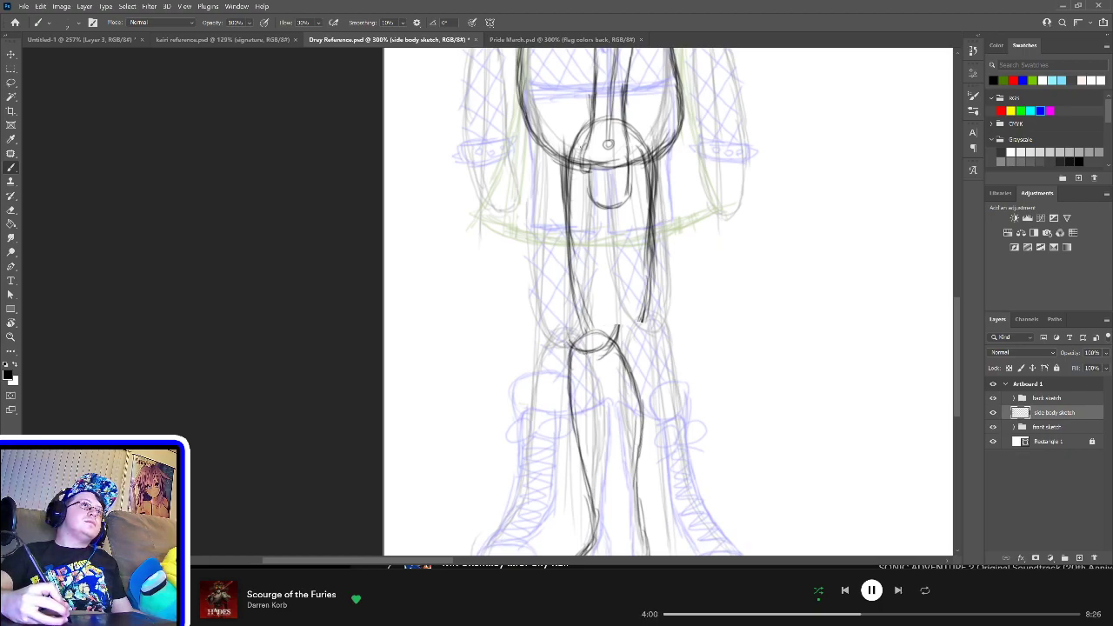
left_click_drag(575, 141, 567, 236)
left_click_drag(575, 147, 555, 287)
left_click_drag(567, 194, 559, 278)
mouse_move(561, 225)
left_mouse_down()
mouse_move(558, 318)
mouse_move(580, 355)
left_mouse_up()
left_click_drag(563, 249, 560, 312)
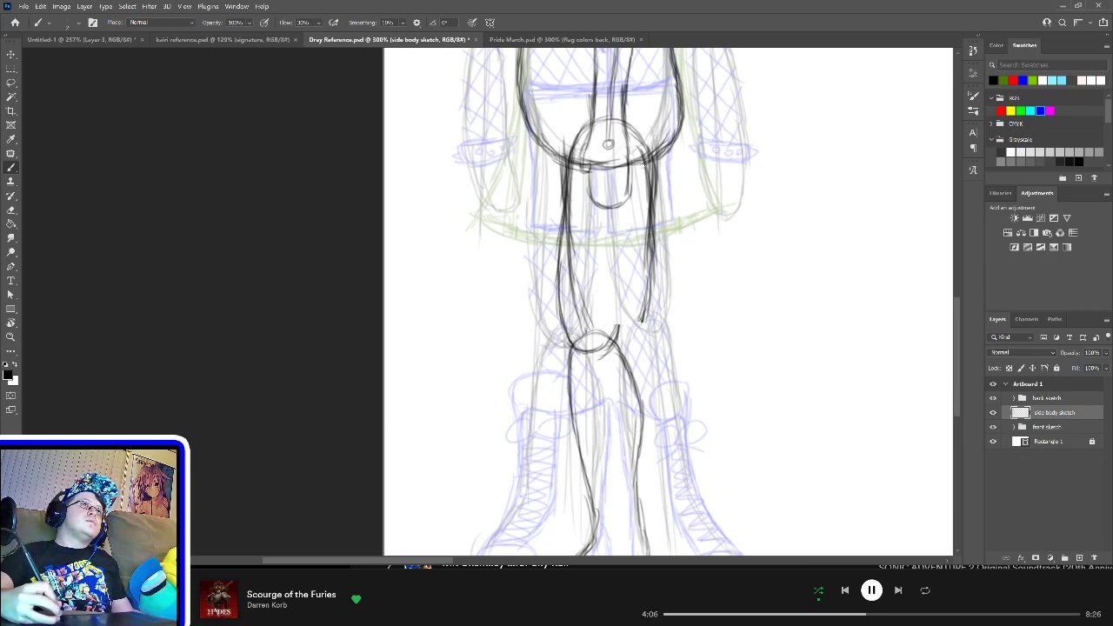
Step: Darken and reinforce the right torso and right leg lines
mouse_move(640, 129)
left_mouse_down()
mouse_move(655, 192)
mouse_move(644, 255)
left_mouse_up()
left_click_drag(649, 214, 635, 313)
mouse_move(646, 256)
left_mouse_down()
mouse_move(621, 329)
mouse_move(597, 353)
mouse_move(614, 338)
left_mouse_up()
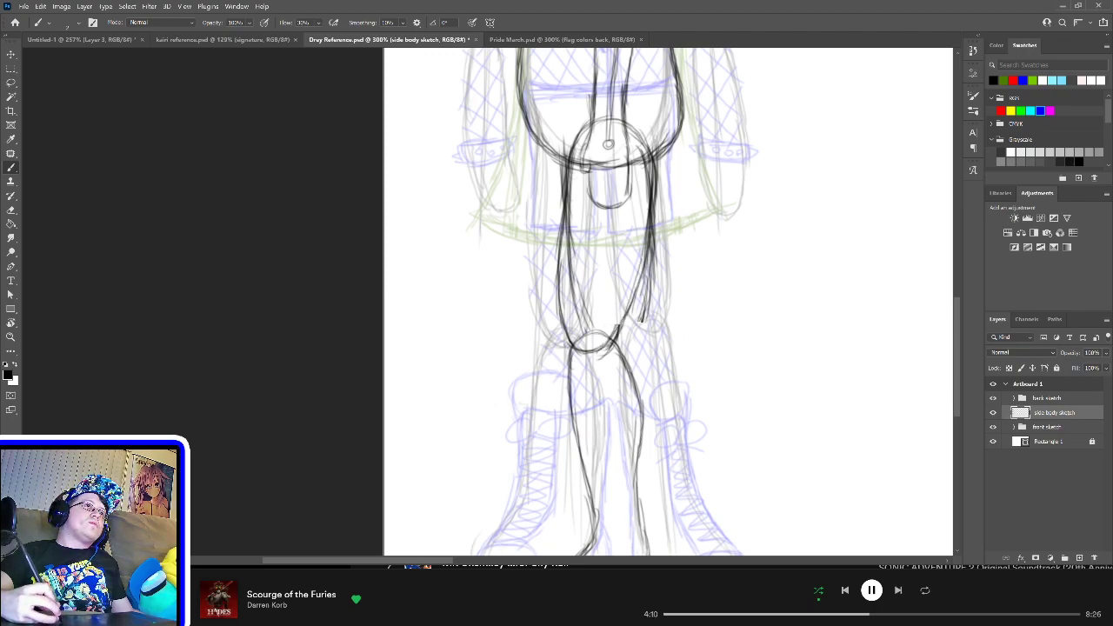
left_click_drag(651, 231, 625, 311)
mouse_move(641, 267)
left_mouse_down()
mouse_move(614, 344)
mouse_move(663, 225)
left_mouse_up()
Step: Erase stray marks on the left leg, redraw the left torso and leg line, and save
key("e")
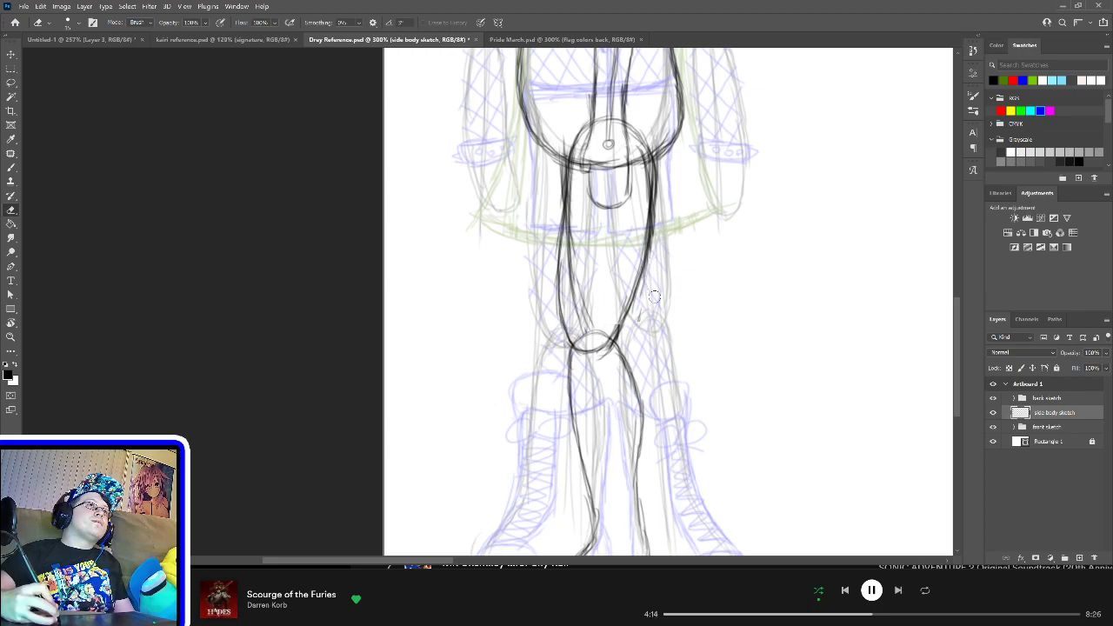
mouse_move(579, 276)
left_mouse_down()
mouse_move(582, 318)
mouse_move(579, 222)
left_mouse_up()
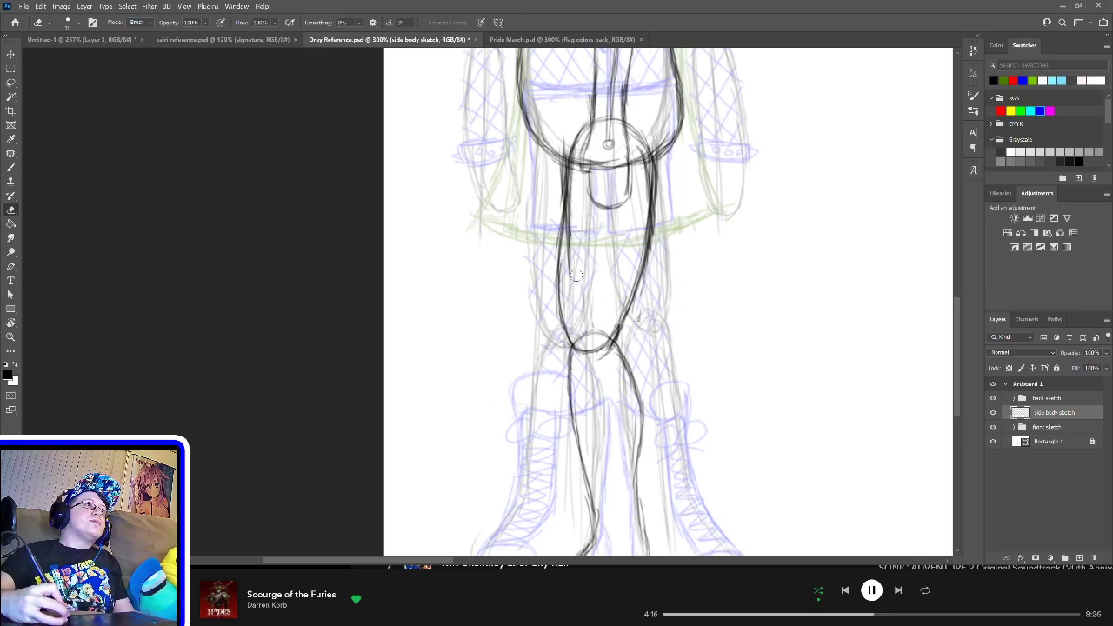
left_click_drag(575, 274, 577, 247)
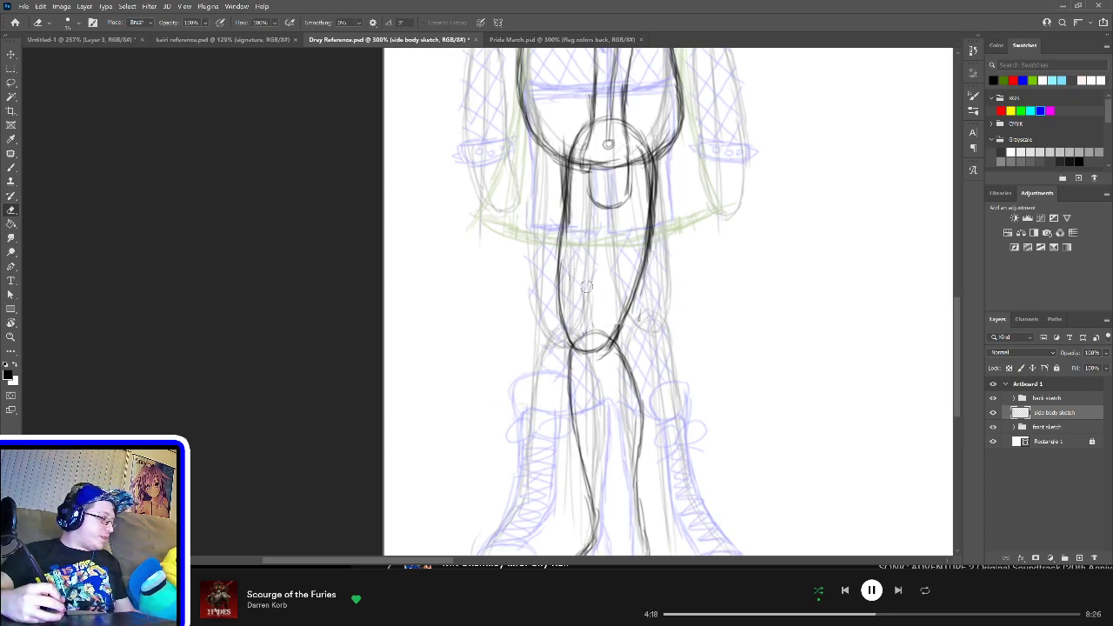
key("b")
left_click_drag(574, 137, 560, 250)
left_click_drag(562, 202, 561, 261)
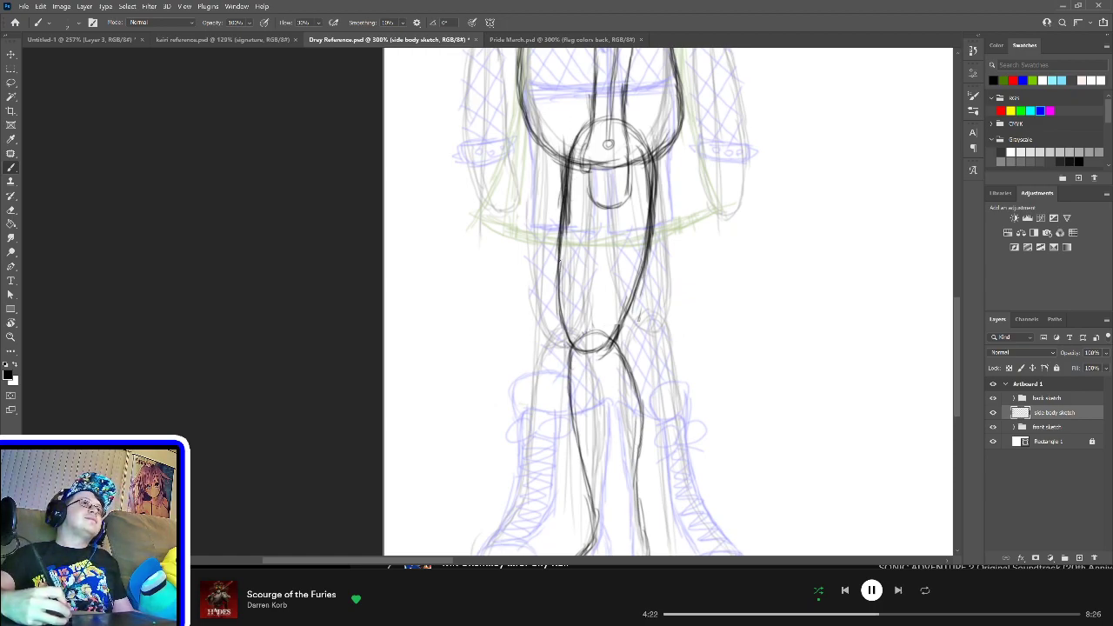
key("ctrl+s")
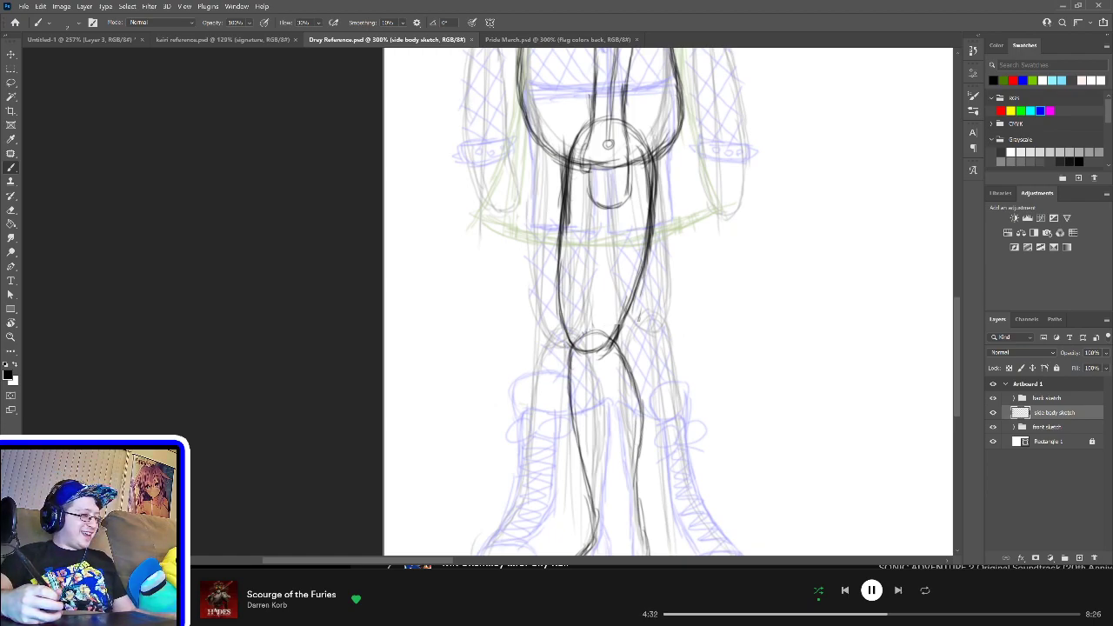
key("ctrl+0")
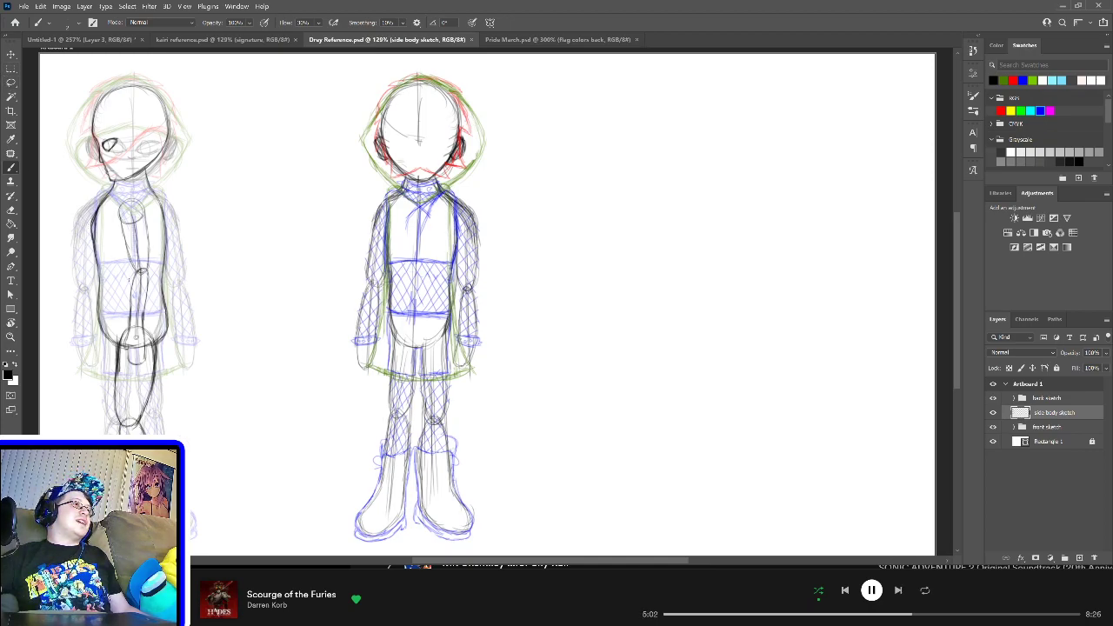
Step: Lasso the left figure's left body outline and nudge it two pixels right
left_click(12, 84)
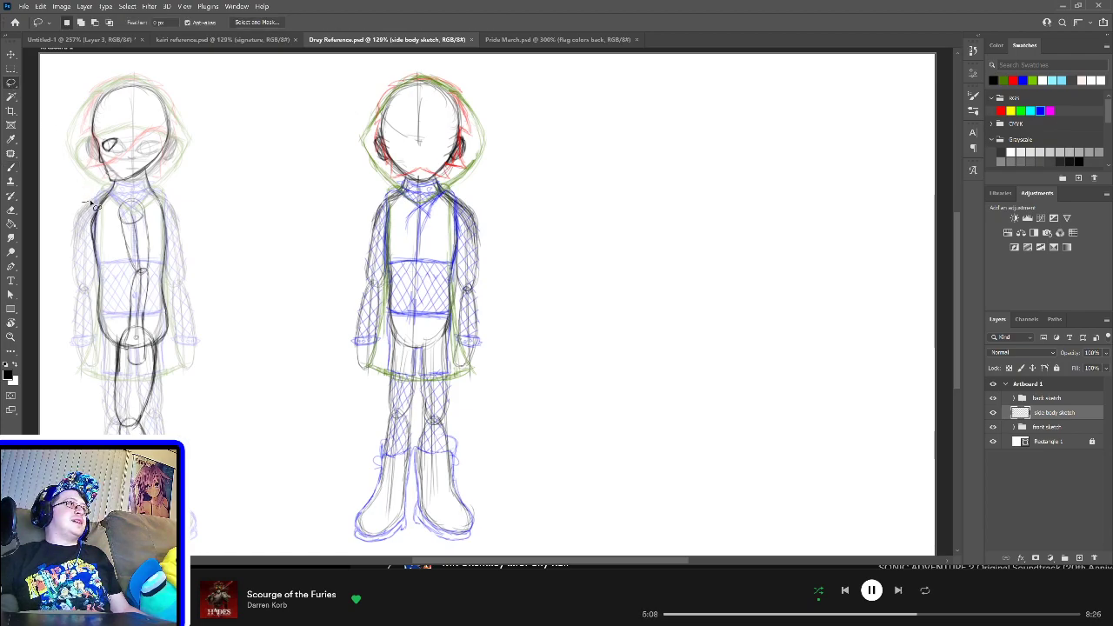
mouse_move(90, 201)
left_mouse_down()
mouse_move(119, 188)
mouse_move(120, 347)
mouse_move(93, 372)
left_mouse_up()
left_click_drag(52, 224, 92, 209)
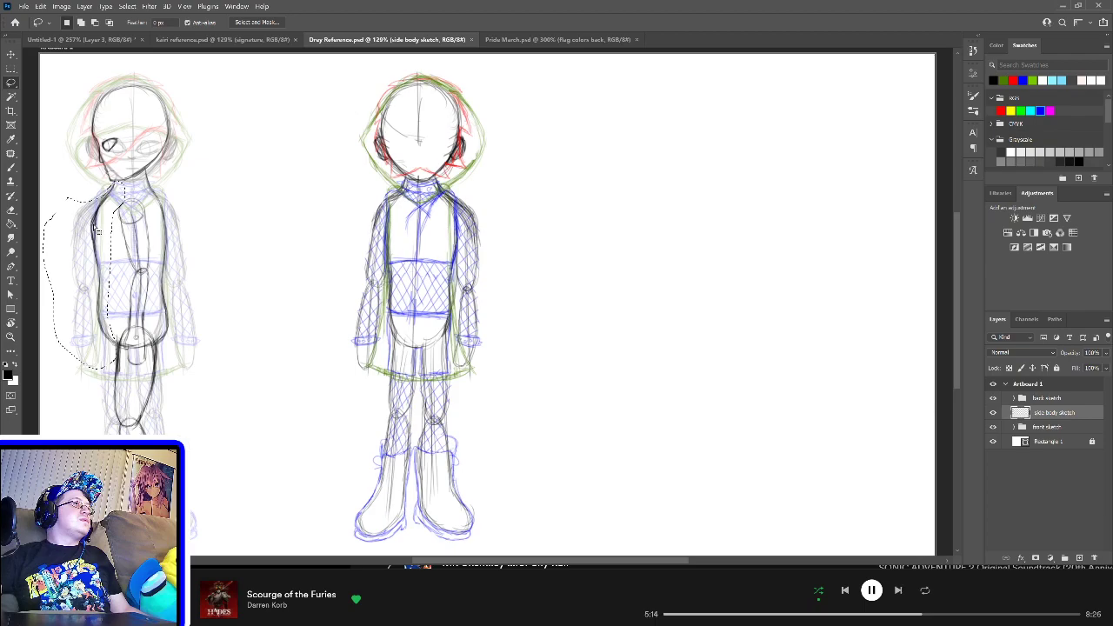
key("ctrl+t")
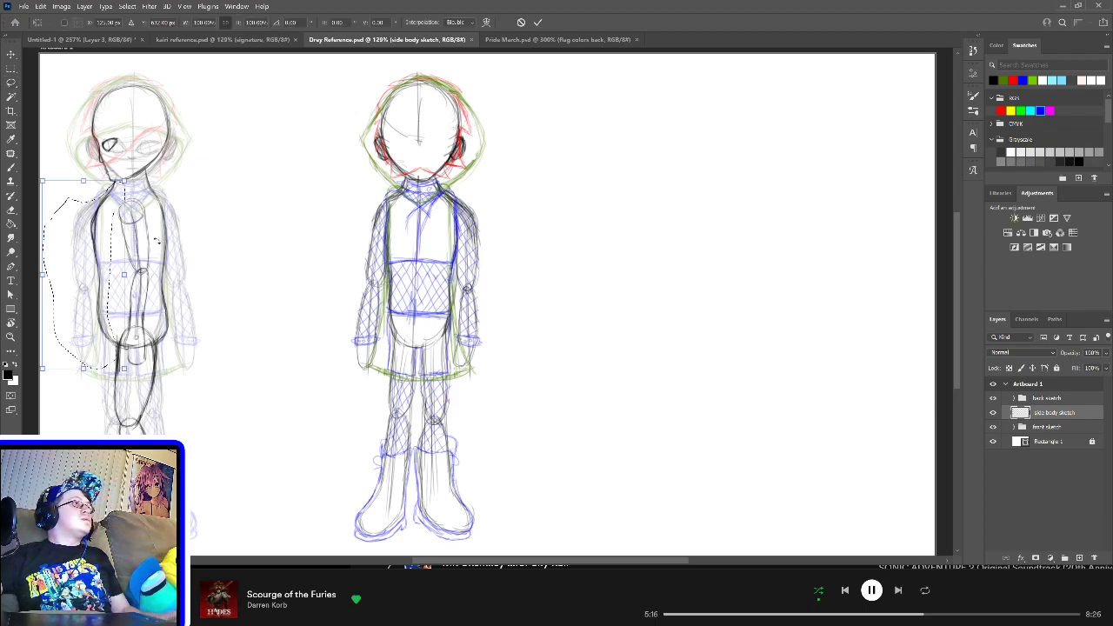
key("Right")
key("Right")
key("Right")
key("Right")
key("Right")
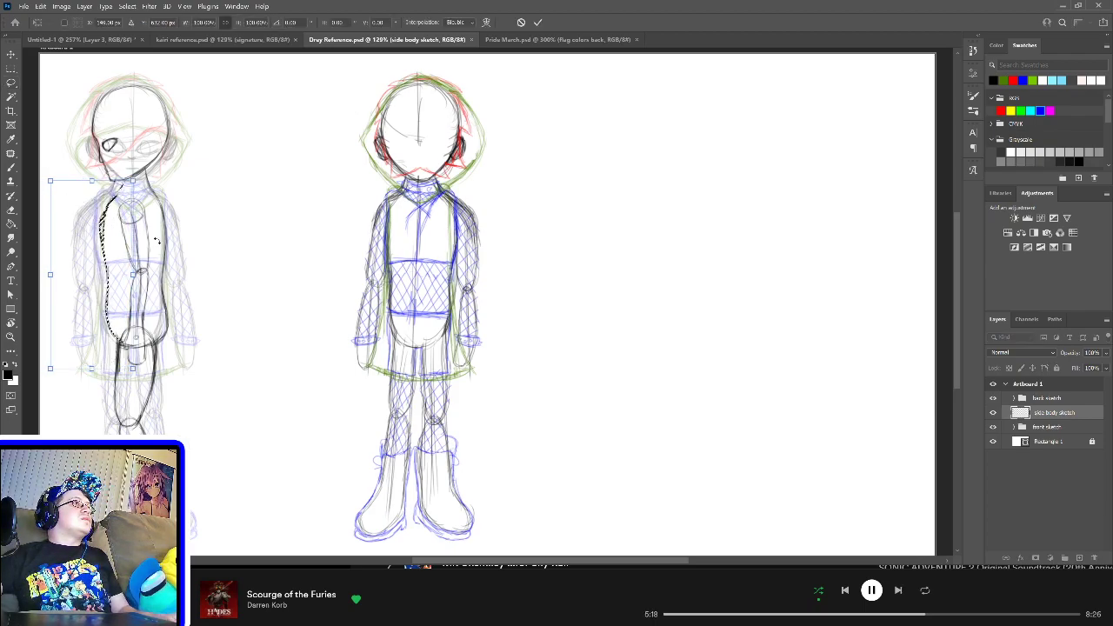
key("Right")
key("Right")
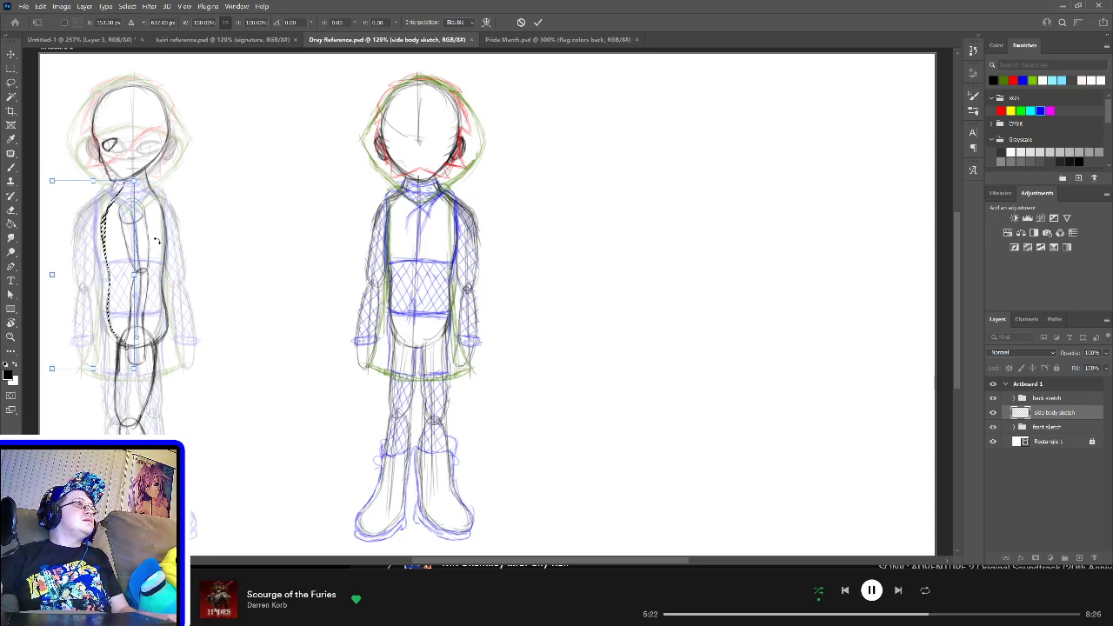
key("Return")
key("ctrl+d")
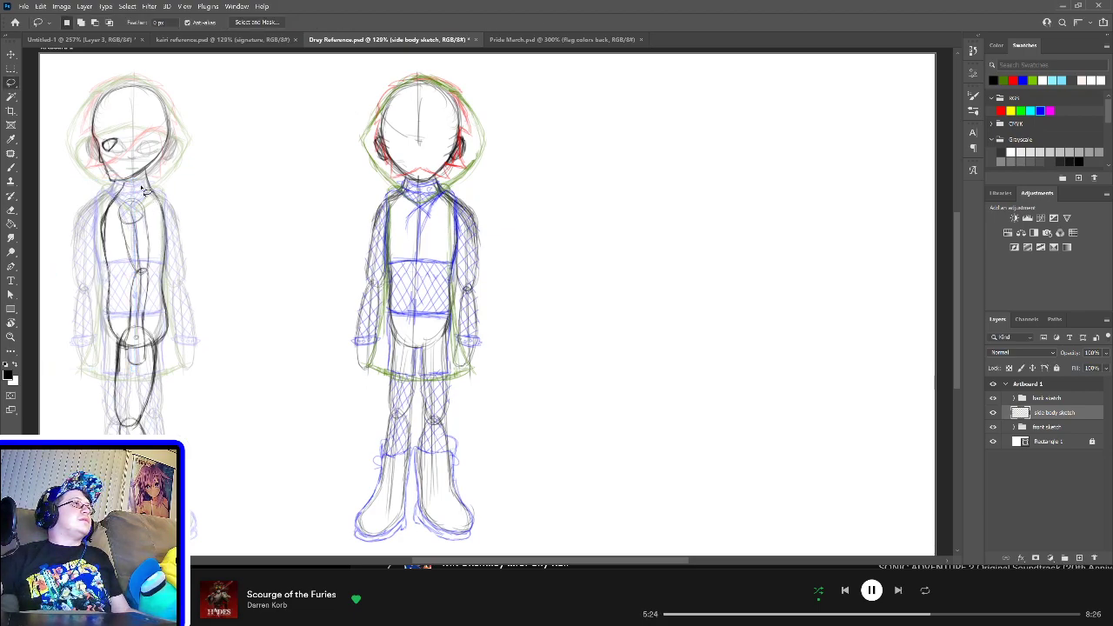
Step: Nudge the left figure's right body outline one pixel left, then save the file
mouse_move(145, 178)
left_mouse_down()
mouse_move(196, 244)
mouse_move(203, 314)
mouse_move(179, 361)
mouse_move(161, 349)
mouse_move(143, 202)
left_mouse_up()
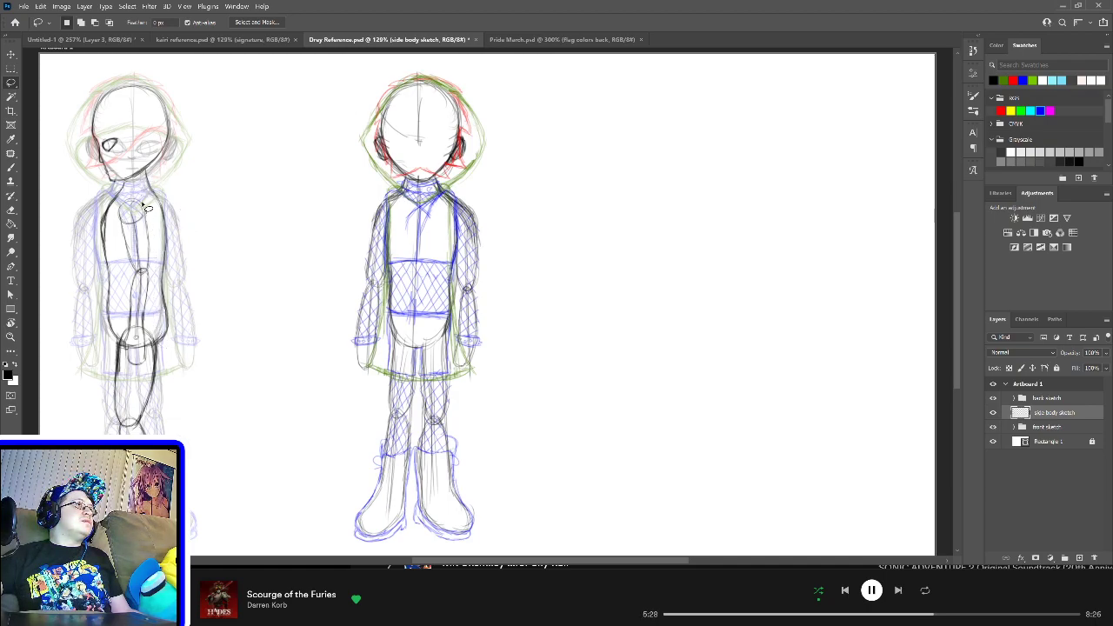
key("ctrl+t")
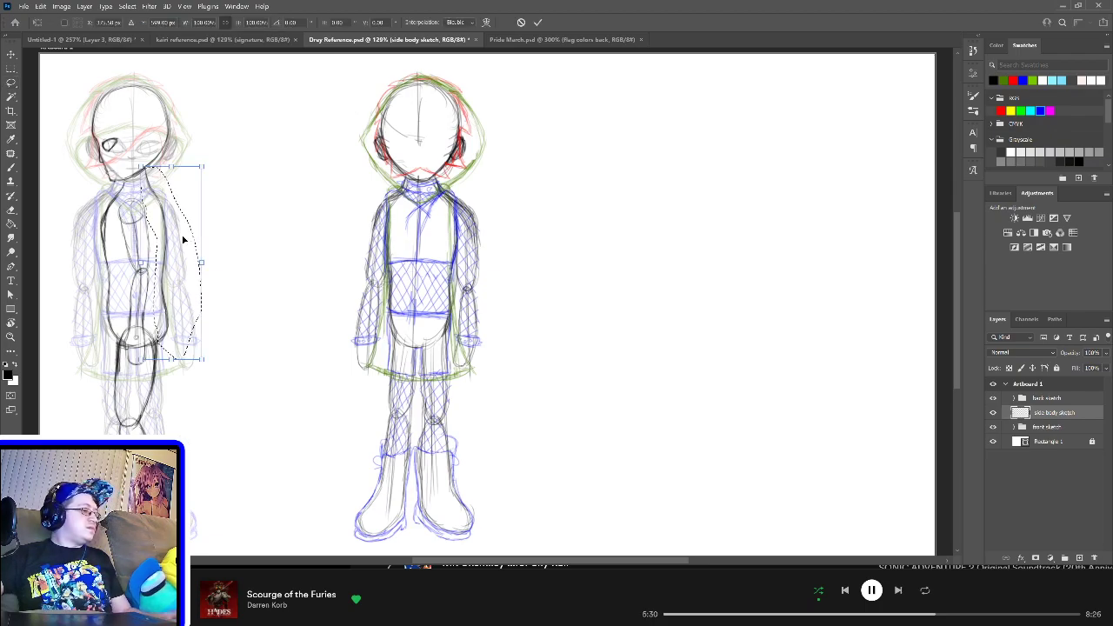
key("Left")
key("Left")
key("Left")
key("Left")
key("Left")
key("Left")
key("Left")
key("Left")
key("Left")
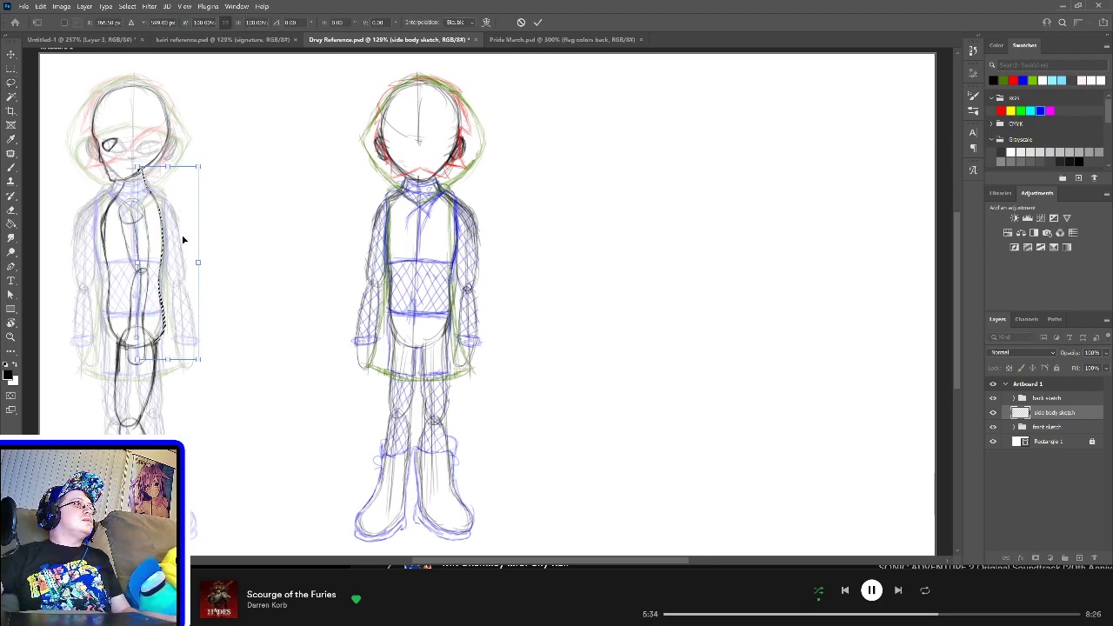
key("Return")
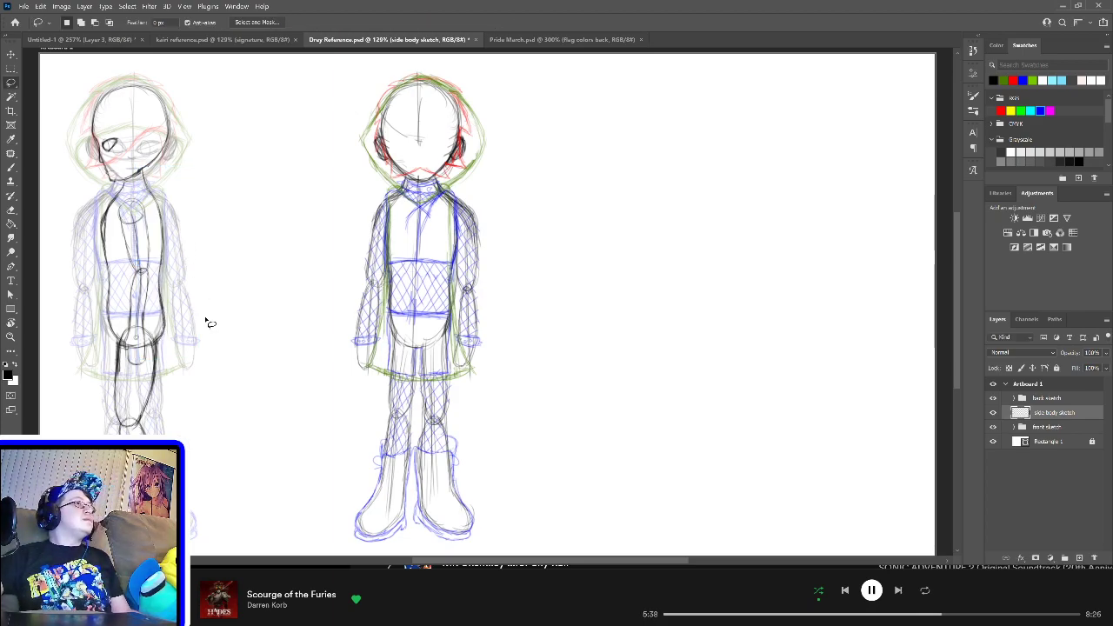
key("ctrl+s")
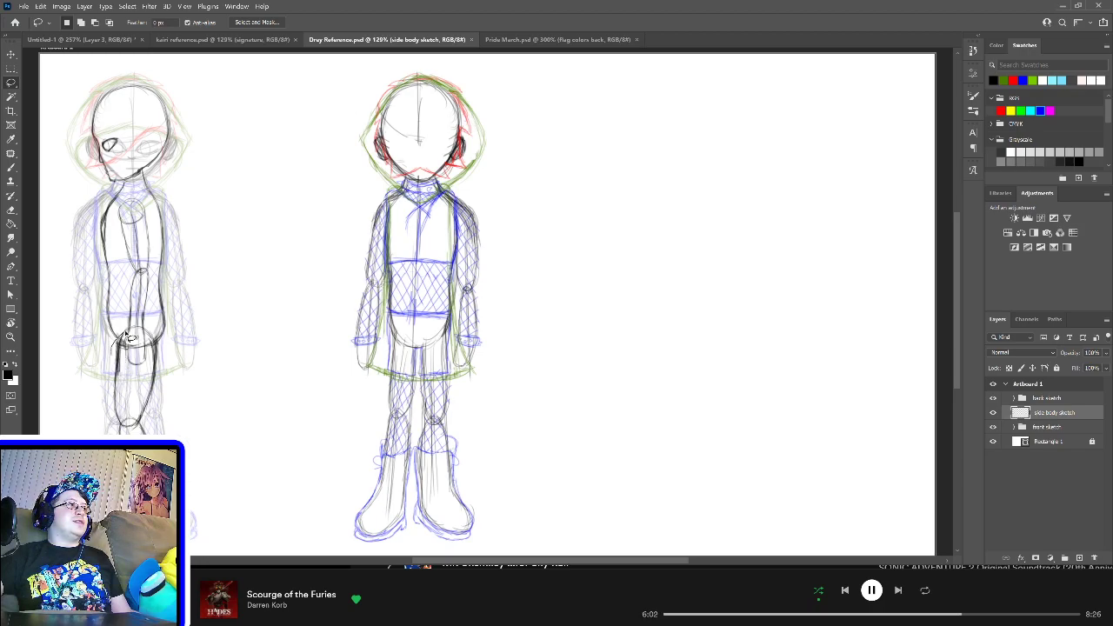
Step: Lasso the left figure's hip pouch, narrow it and shift it about 8 px left, then save
mouse_move(128, 359)
left_mouse_down()
mouse_move(142, 383)
mouse_move(149, 321)
mouse_move(163, 383)
mouse_move(170, 364)
mouse_move(159, 336)
mouse_move(191, 409)
mouse_move(195, 512)
mouse_move(53, 465)
left_mouse_up()
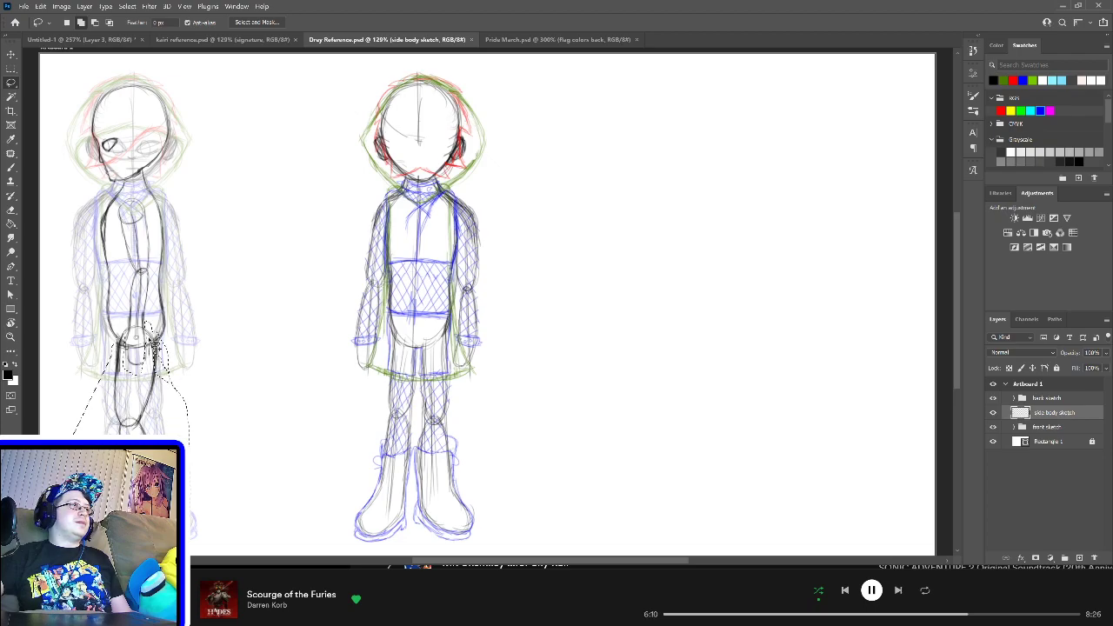
mouse_move(153, 330)
left_mouse_down()
mouse_move(174, 392)
mouse_move(142, 391)
left_mouse_up()
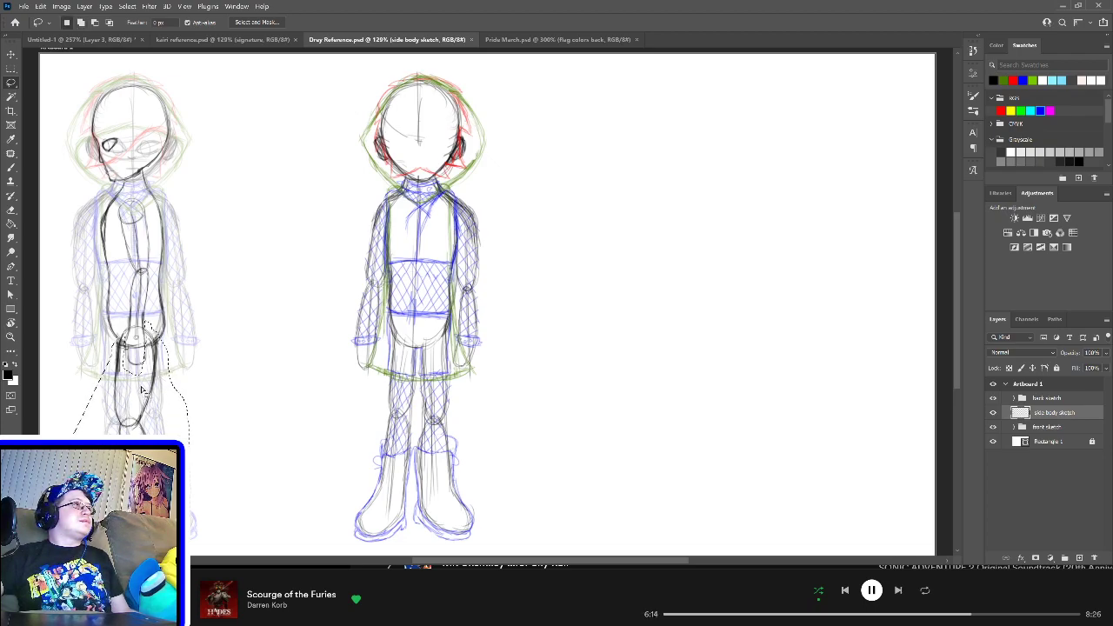
key("ctrl+t")
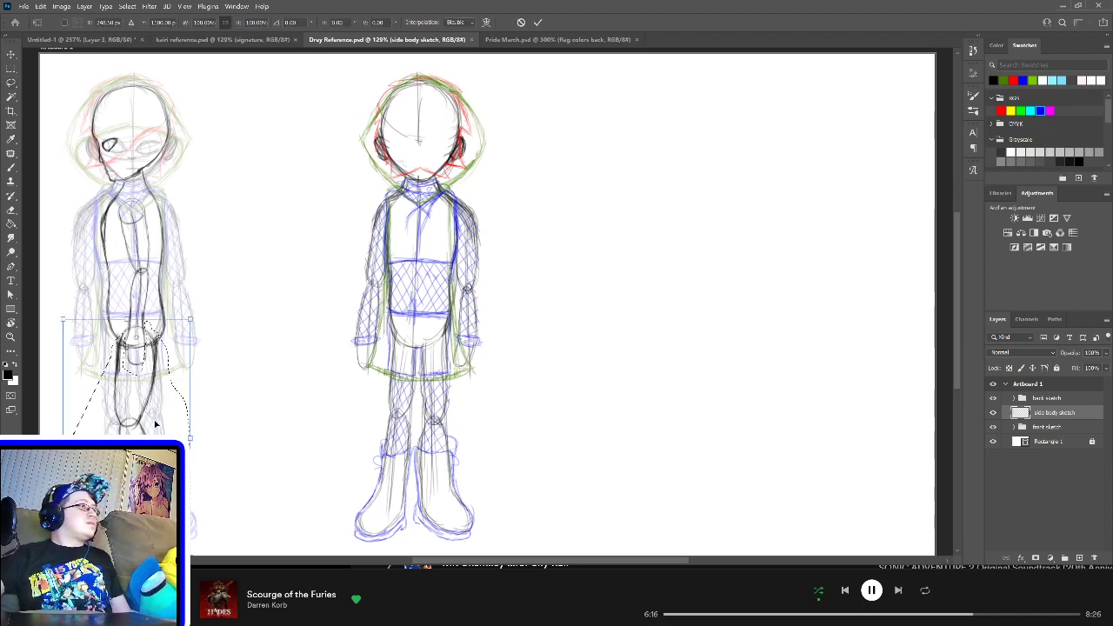
left_click_drag(64, 419, 77, 419)
left_click_drag(131, 382, 125, 383)
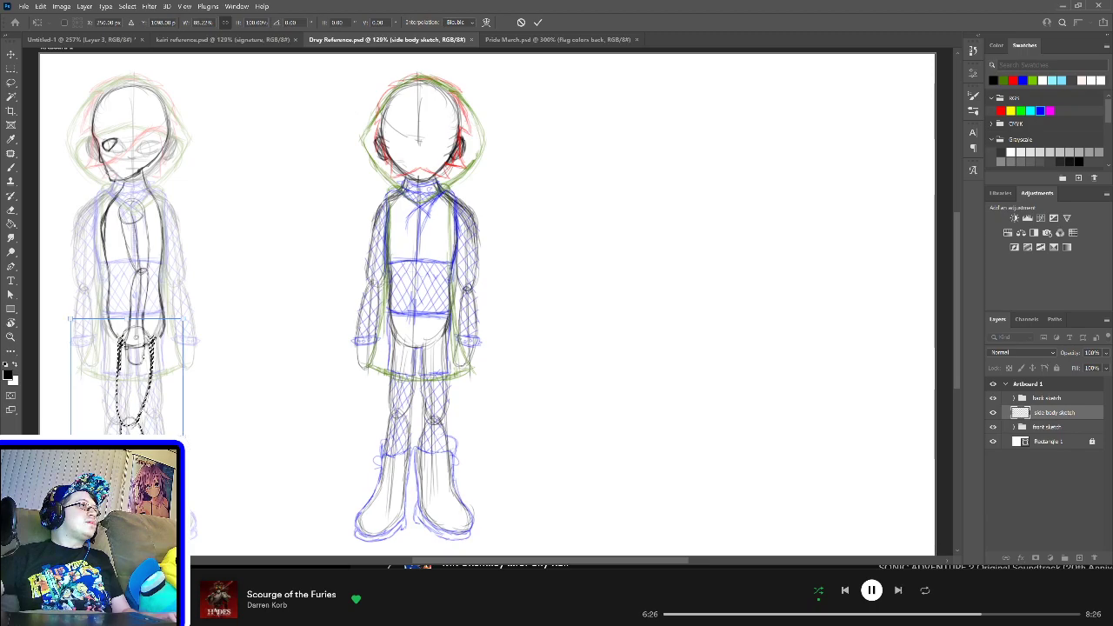
key("Return")
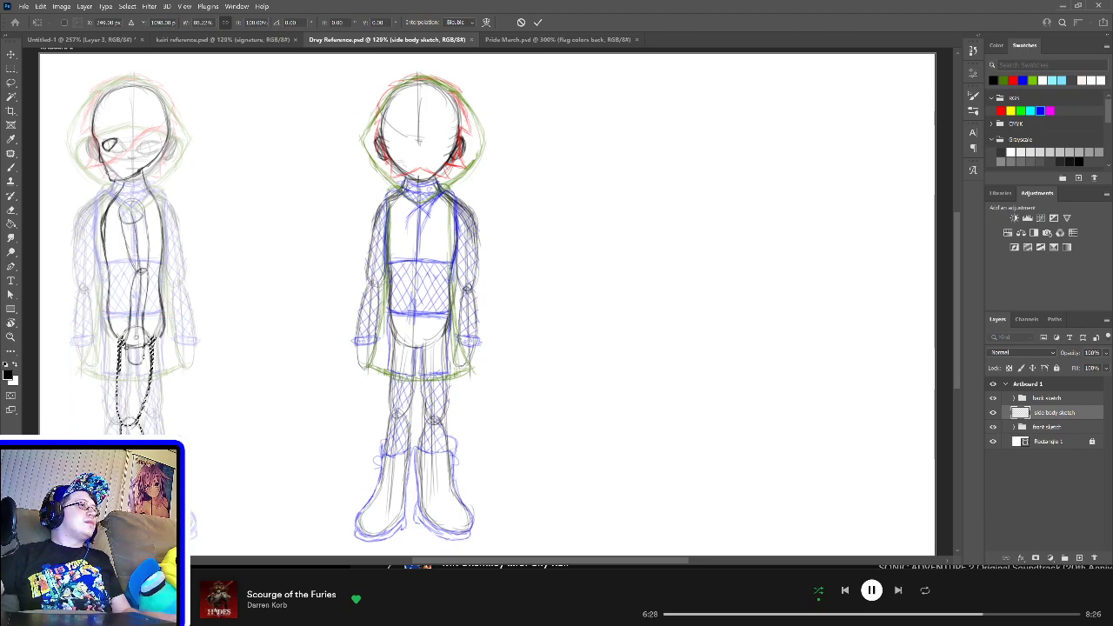
key("ctrl+d")
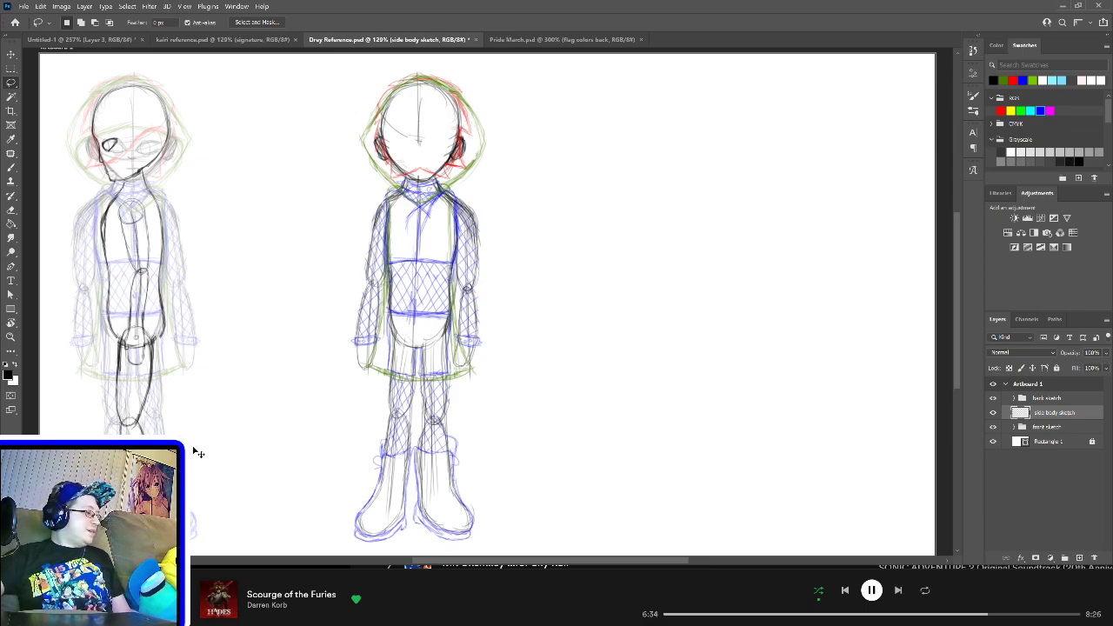
key("ctrl+s")
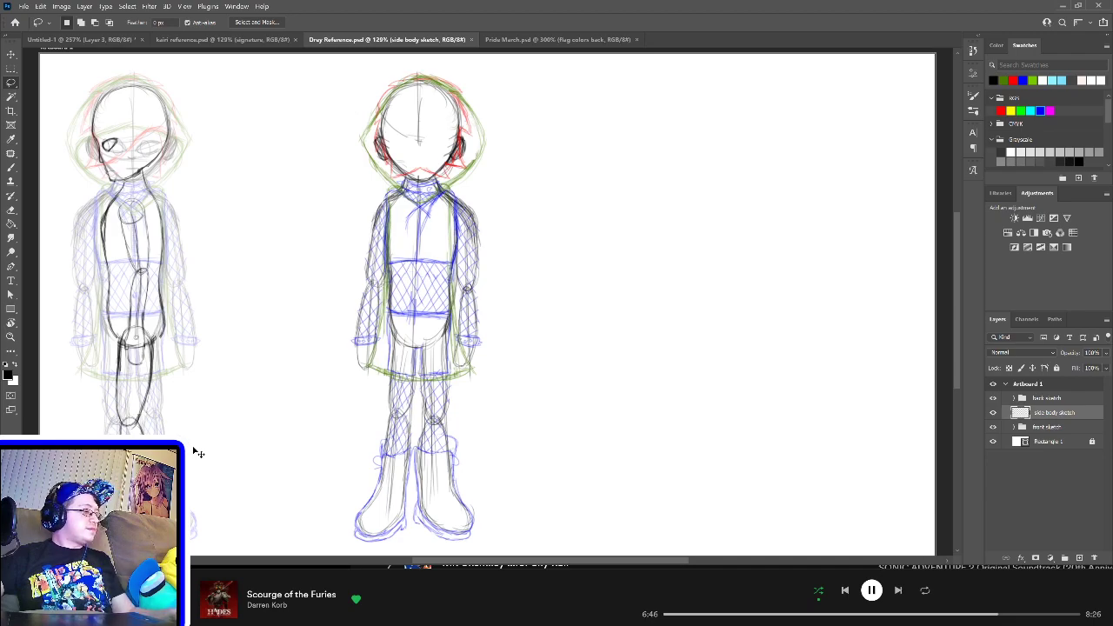
key("ctrl+minus")
Step: Zoom in on the side figure's torso and add brush strokes near the belt
key("ctrl+plus")
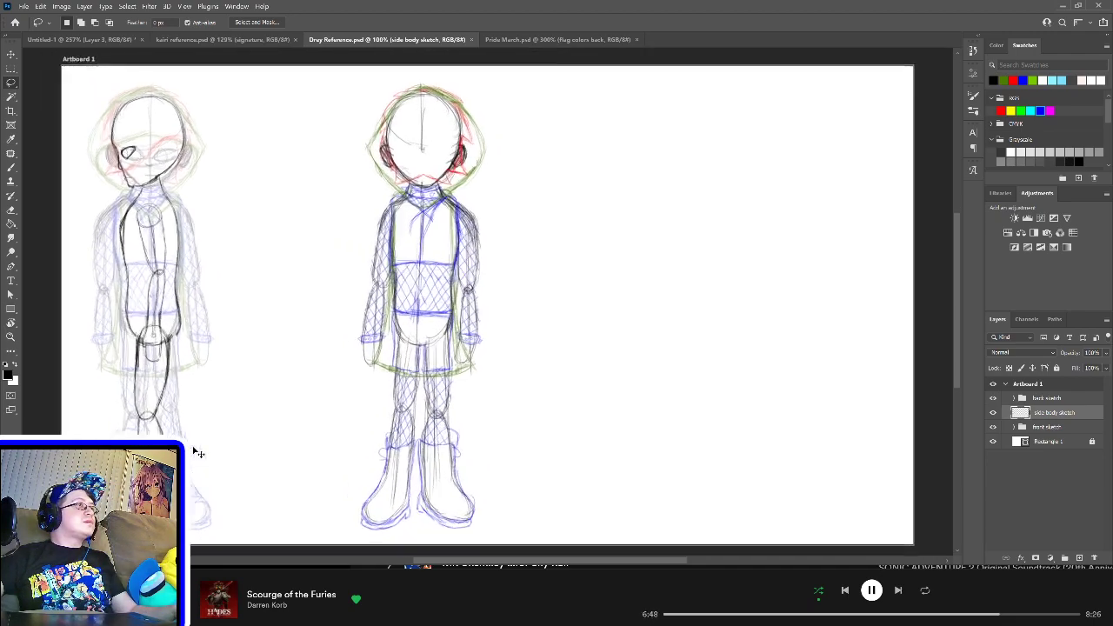
scroll(330, 418, "left", 5)
key("ctrl+plus")
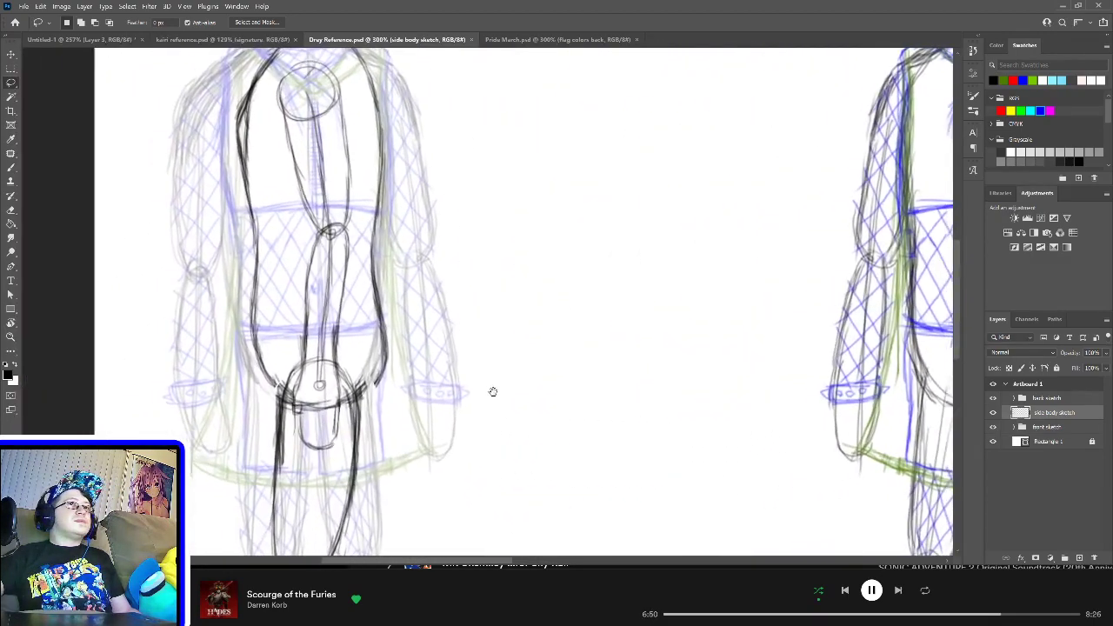
key("b")
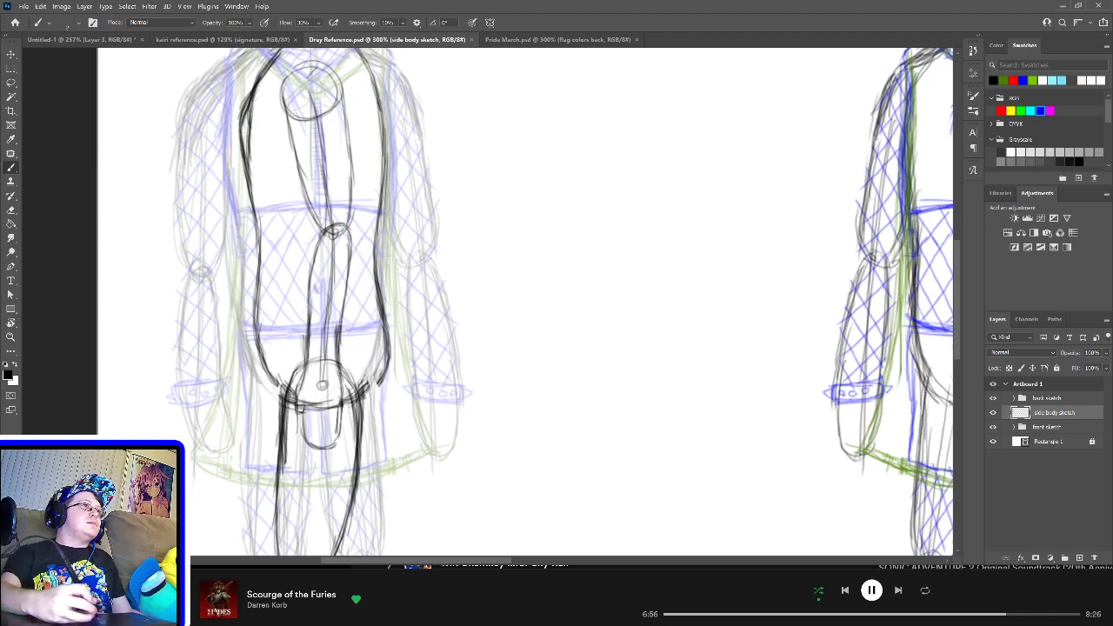
mouse_move(383, 379)
left_mouse_down()
mouse_move(369, 392)
mouse_move(364, 382)
mouse_move(388, 384)
left_mouse_up()
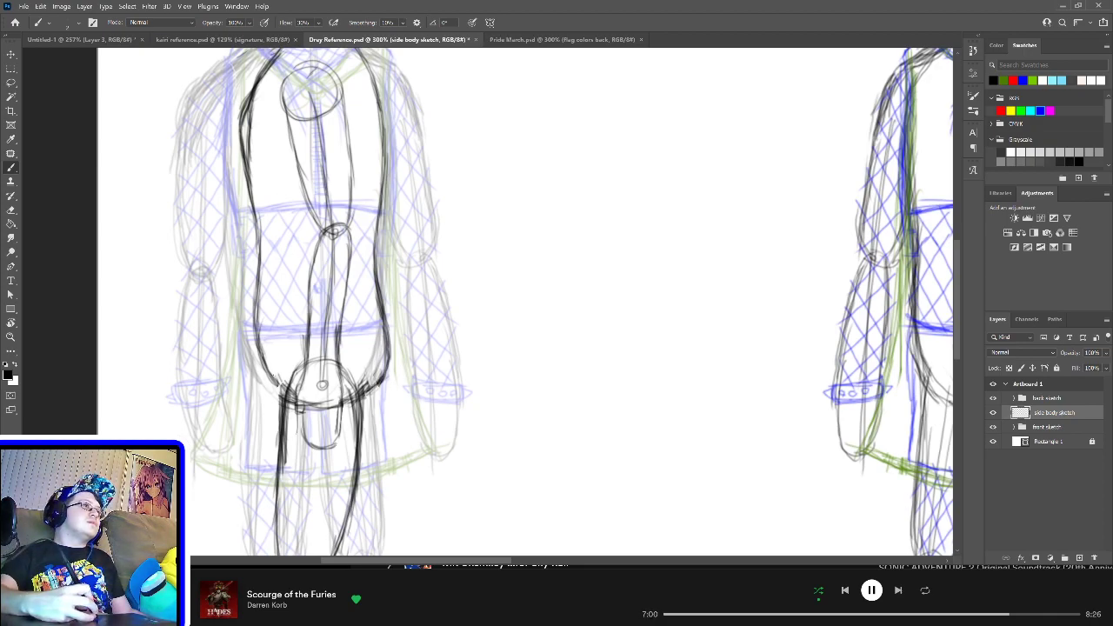
scroll(377, 432, "down", 5)
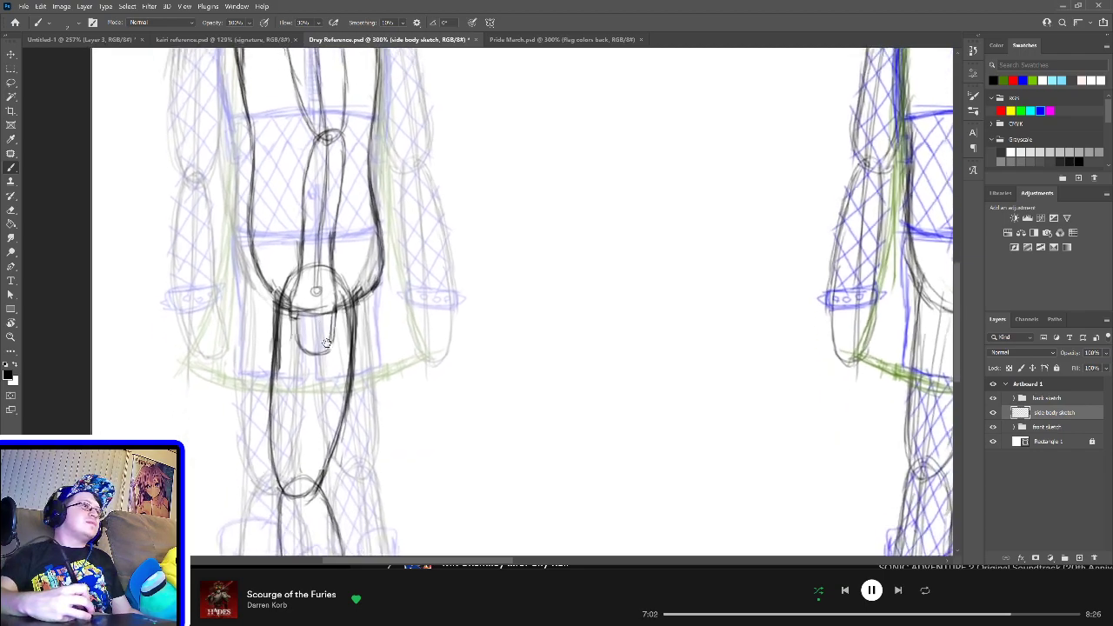
scroll(377, 433, "up", 10)
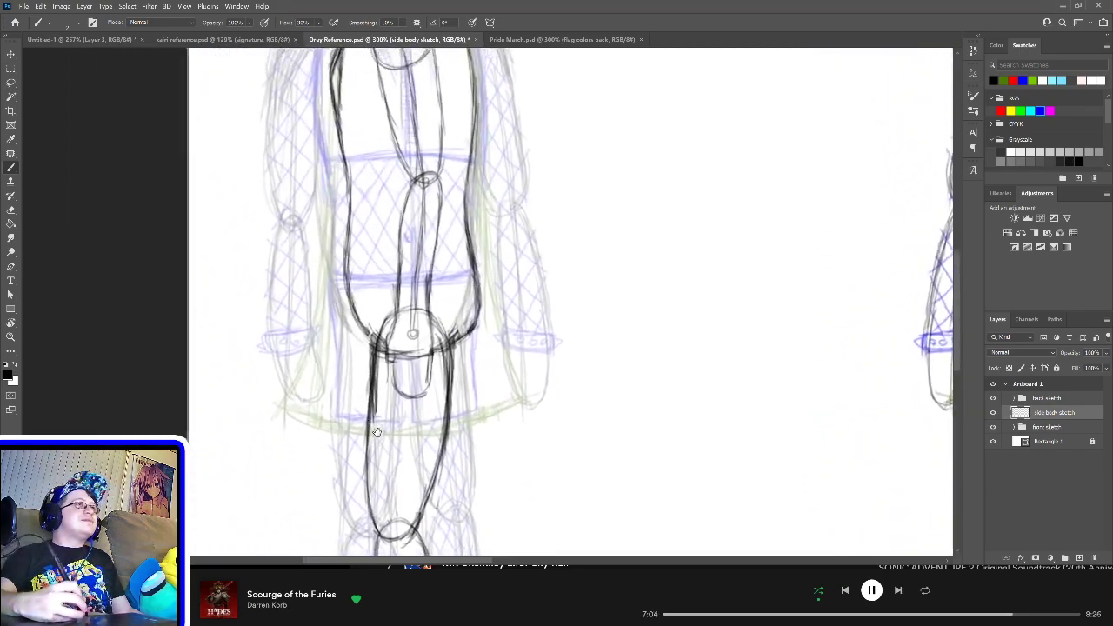
scroll(509, 331, "up", 2)
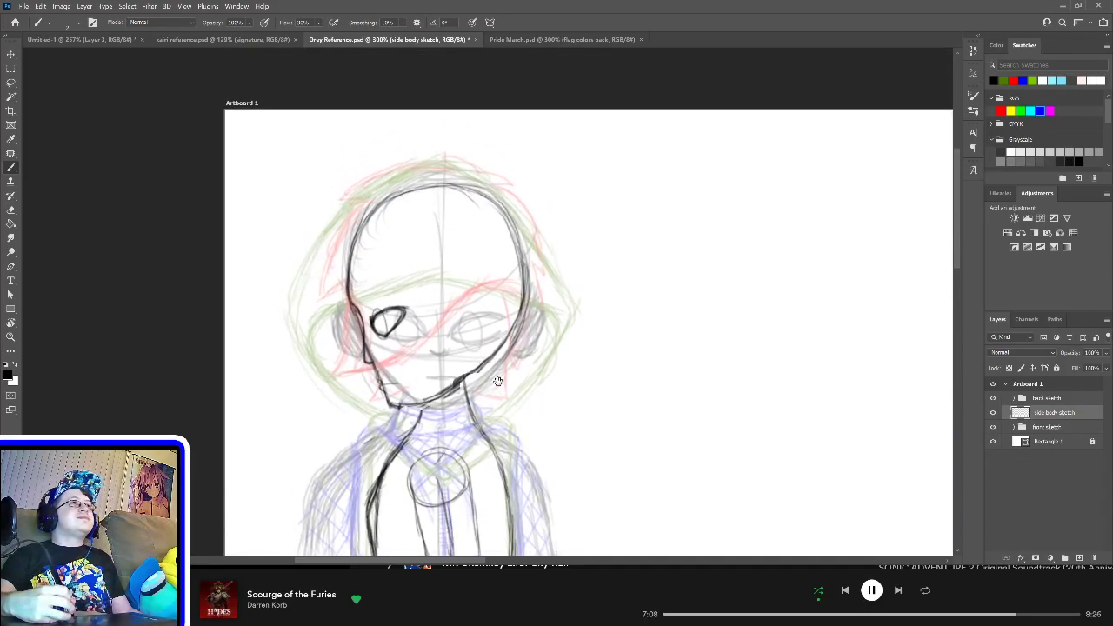
Step: Bring the head into view and add a new 'side clothing sketch' layer
left_click_drag(490, 386, 483, 337)
scroll(483, 337, "down", 4)
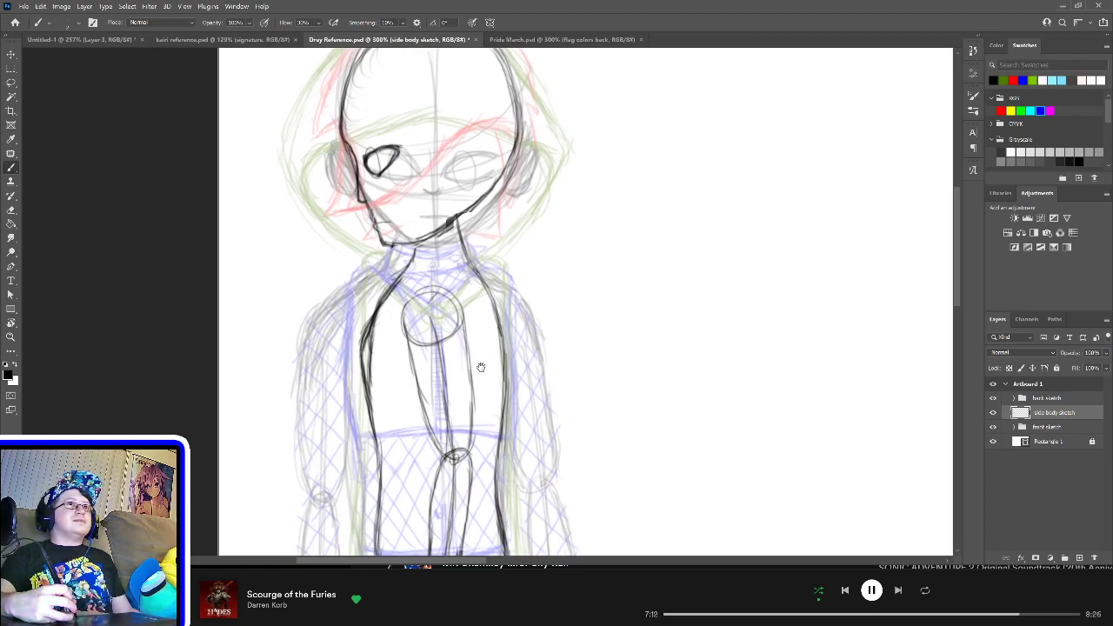
scroll(479, 365, "up", 1)
scroll(481, 287, "down", 5)
scroll(479, 288, "down", 3)
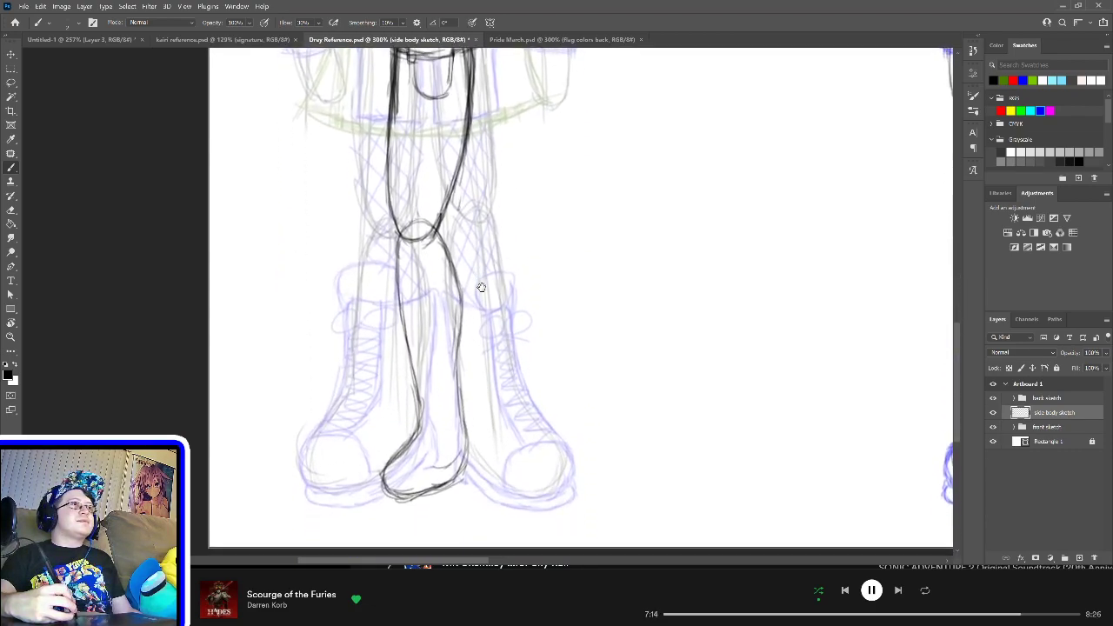
scroll(479, 363, "up", 4)
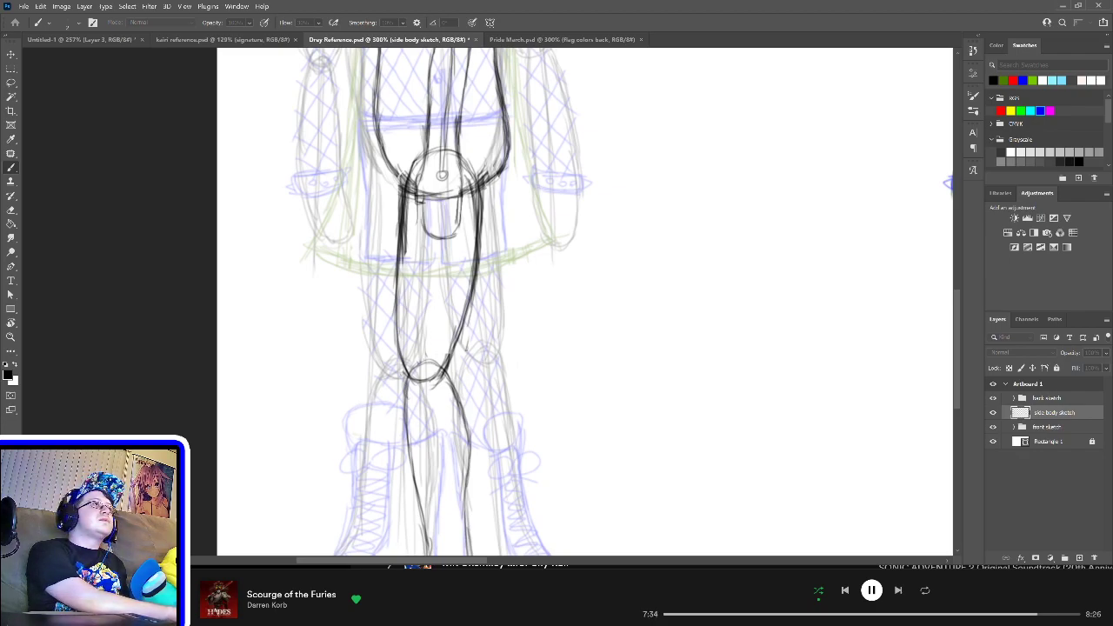
key("Return")
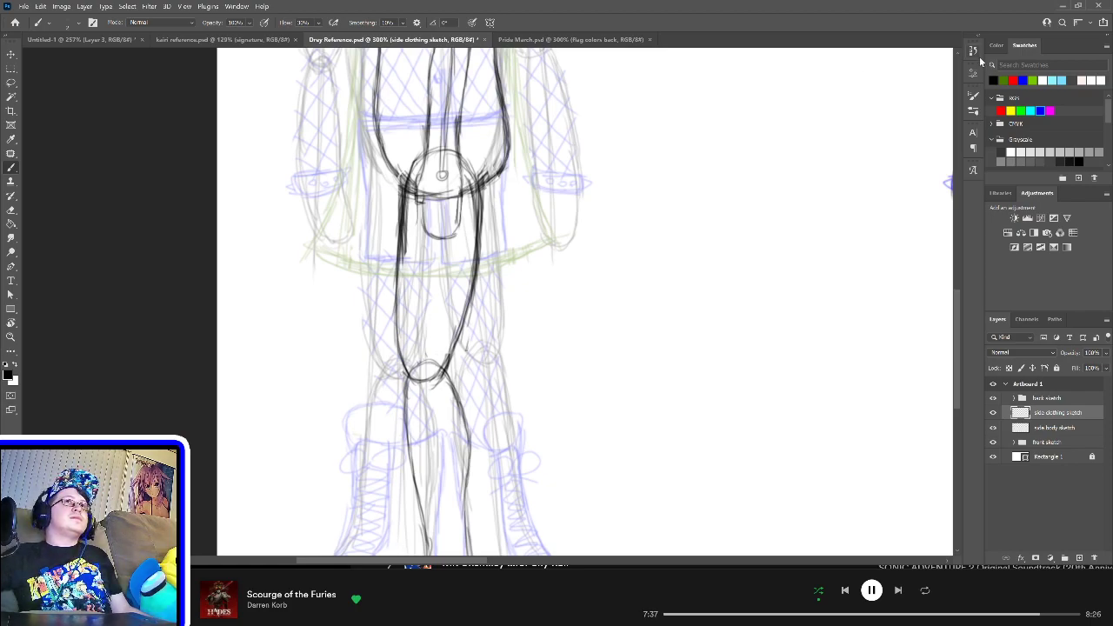
Step: Pick the blue swatch, pan to the head and shoulders, and draw a blue neckline stroke
left_click(1040, 111)
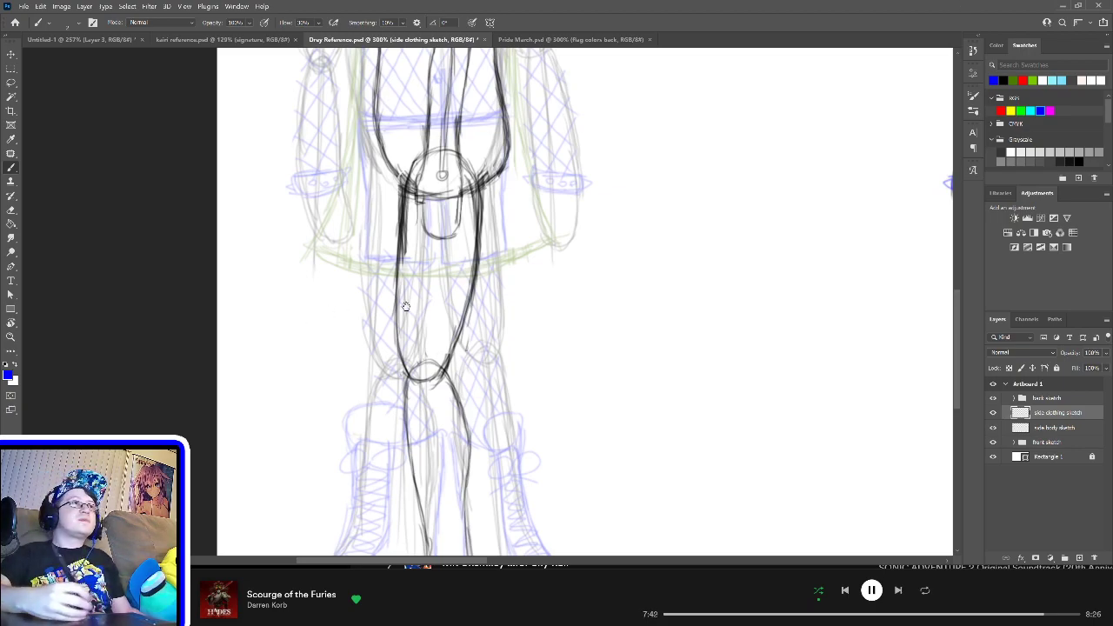
left_click_drag(427, 284, 493, 387)
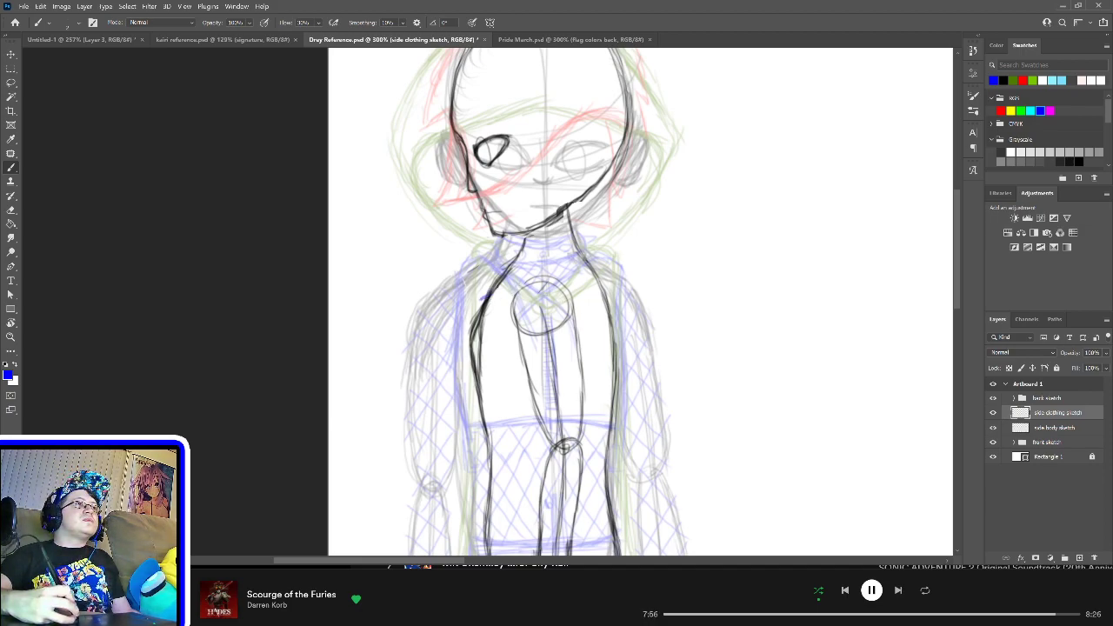
mouse_move(483, 298)
left_mouse_down()
mouse_move(531, 273)
mouse_move(523, 253)
mouse_move(560, 255)
mouse_move(535, 261)
mouse_move(562, 271)
left_mouse_up()
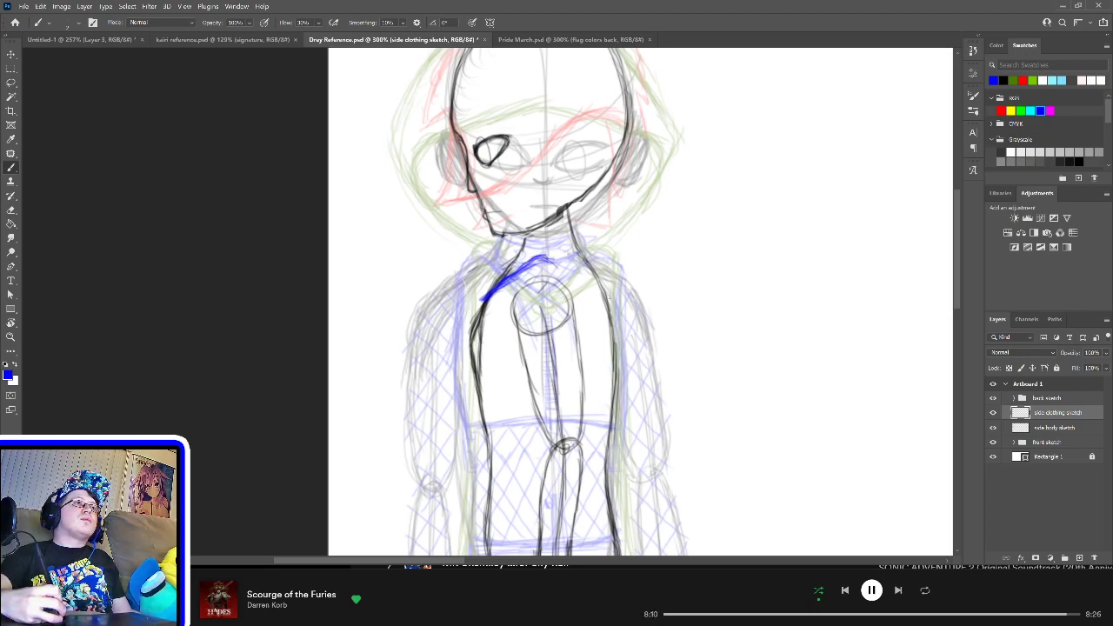
Step: Lengthen the blue collar line onto the shoulder and trace the shirt's left side
left_click_drag(608, 298, 597, 288)
left_click_drag(544, 261, 602, 294)
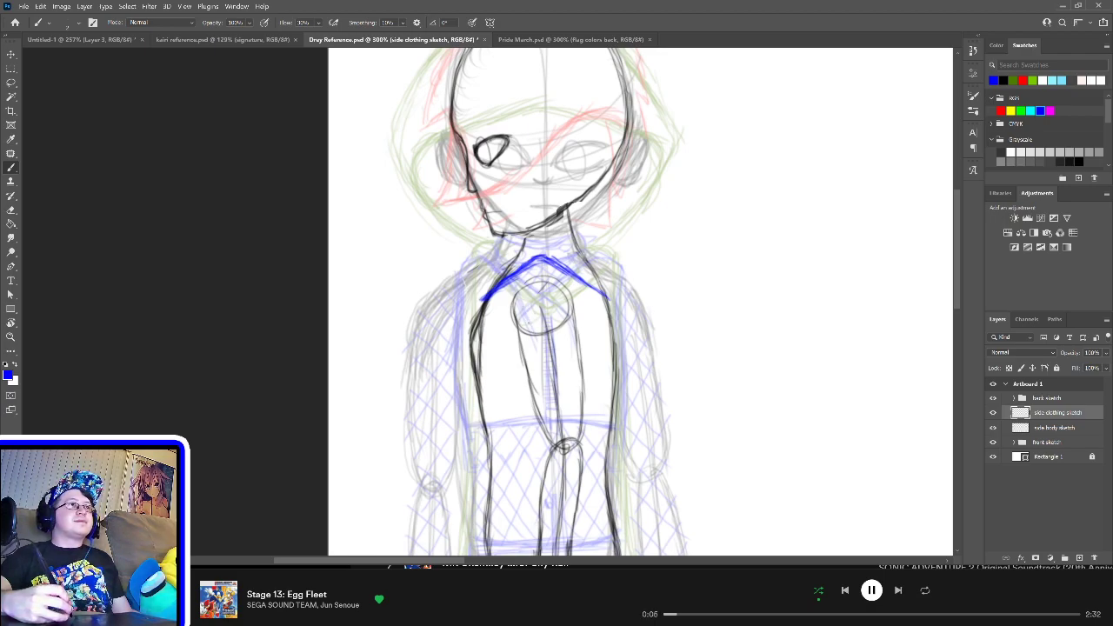
left_click_drag(472, 361, 471, 381)
mouse_move(471, 336)
left_mouse_down()
mouse_move(472, 395)
mouse_move(469, 324)
mouse_move(483, 296)
left_mouse_up()
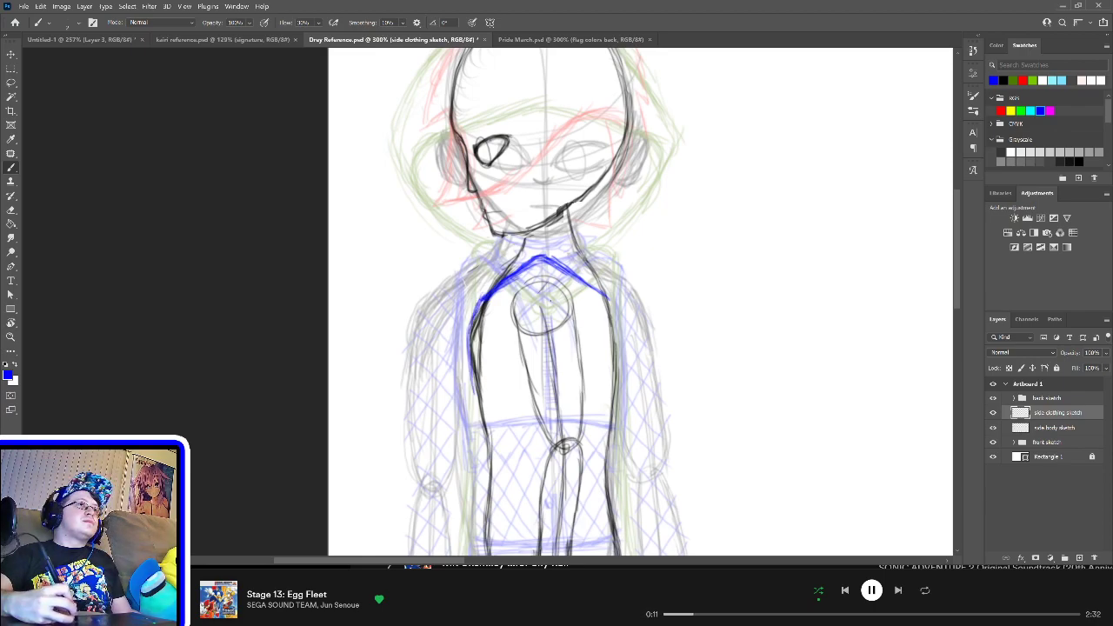
Step: Trace the shirt's right side to the waist, draw the waistline, and reinforce the left side
left_click_drag(607, 299, 623, 388)
left_click_drag(619, 348, 621, 386)
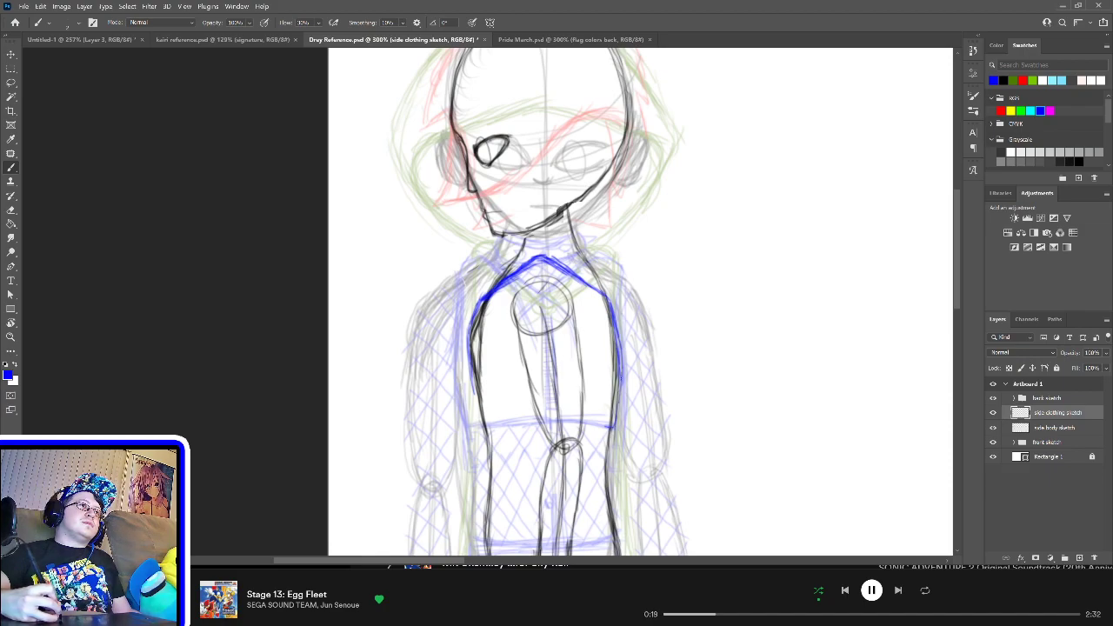
left_click_drag(621, 369, 616, 425)
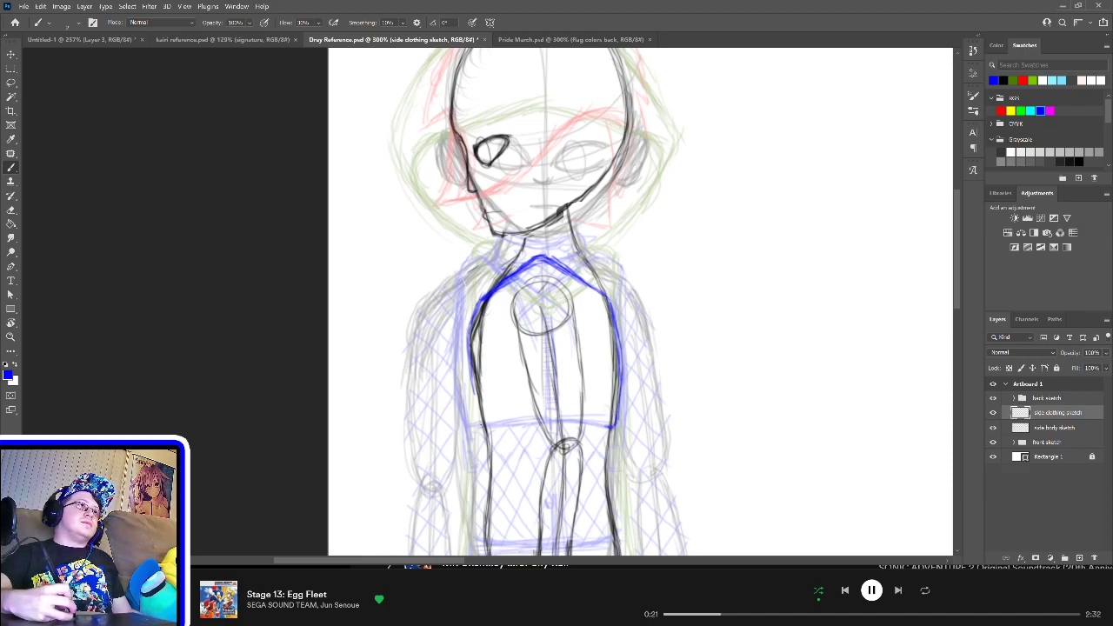
mouse_move(478, 428)
left_mouse_down()
mouse_move(547, 416)
mouse_move(614, 428)
left_mouse_up()
mouse_move(480, 421)
left_mouse_down()
mouse_move(472, 365)
mouse_move(473, 388)
left_mouse_up()
left_click_drag(480, 430, 478, 403)
mouse_move(518, 511)
left_mouse_down()
mouse_move(540, 333)
mouse_move(531, 318)
mouse_move(498, 341)
mouse_move(595, 343)
mouse_move(618, 329)
mouse_move(623, 390)
mouse_move(593, 411)
mouse_move(600, 404)
left_mouse_up()
left_click_drag(609, 400, 594, 412)
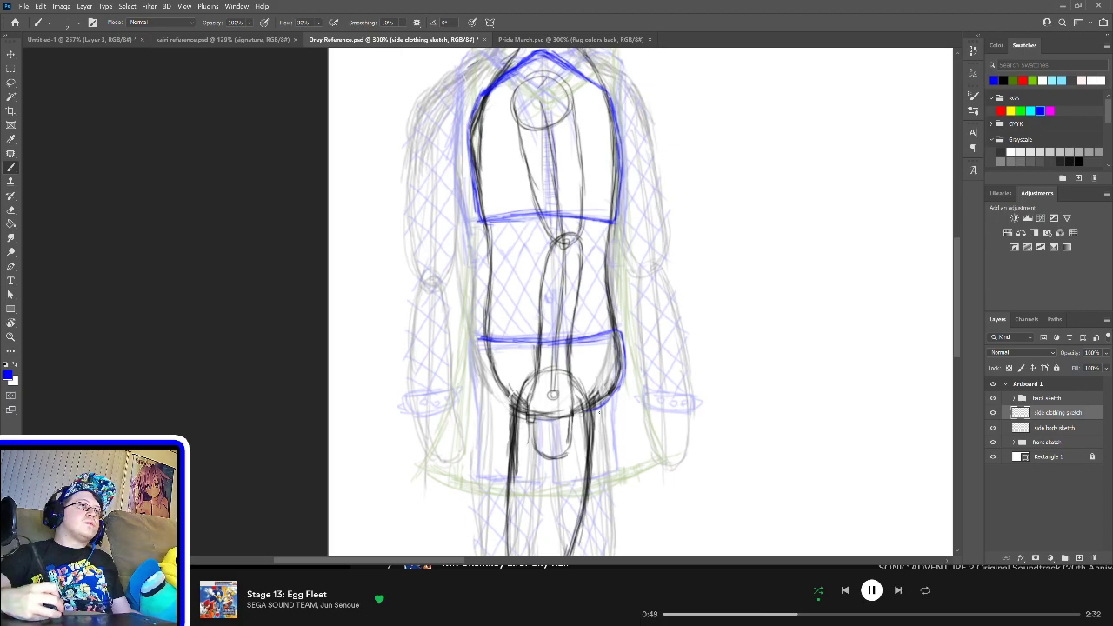
Step: Draw blue sides and hip contours below the waistband, a hem across the hips, and a belt band
scroll(600, 413, "down", 3)
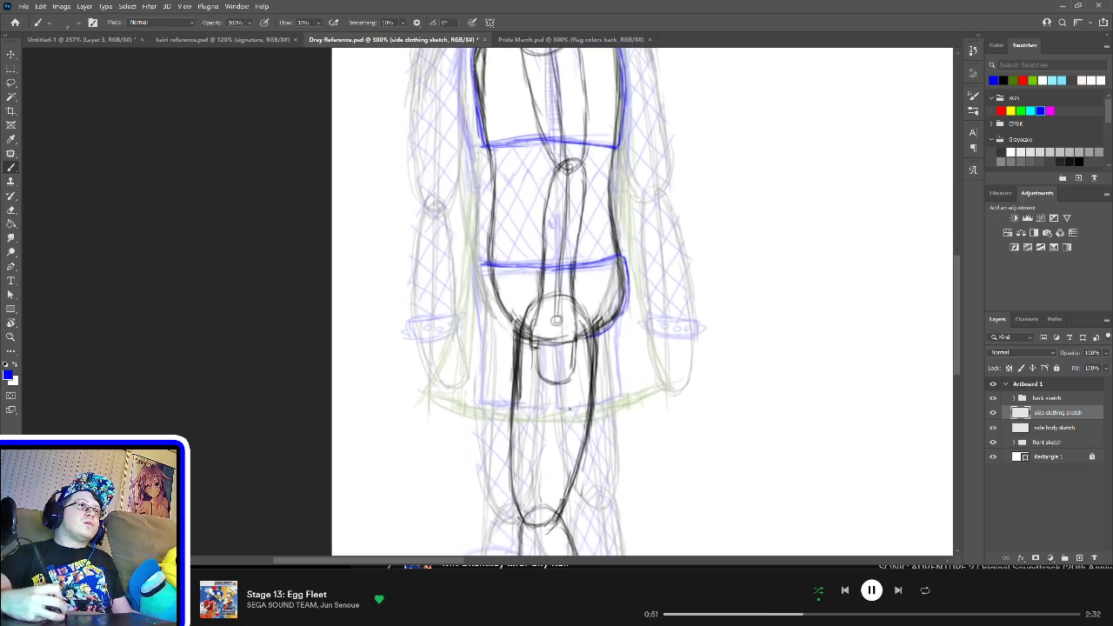
left_click_drag(560, 410, 602, 401)
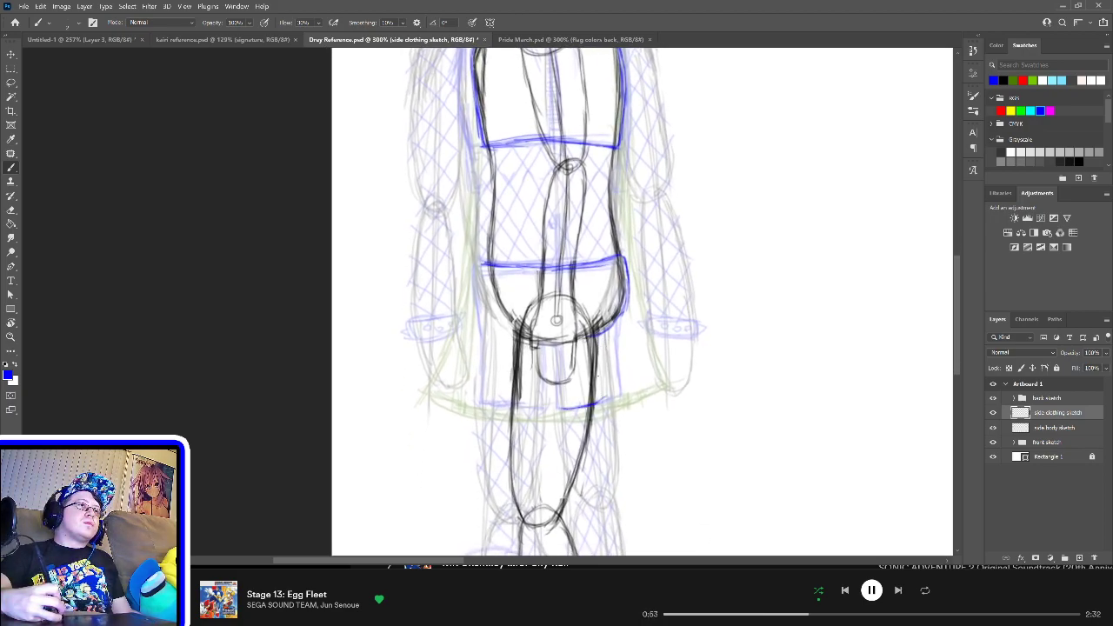
left_click_drag(595, 342, 600, 404)
left_click_drag(501, 396, 576, 408)
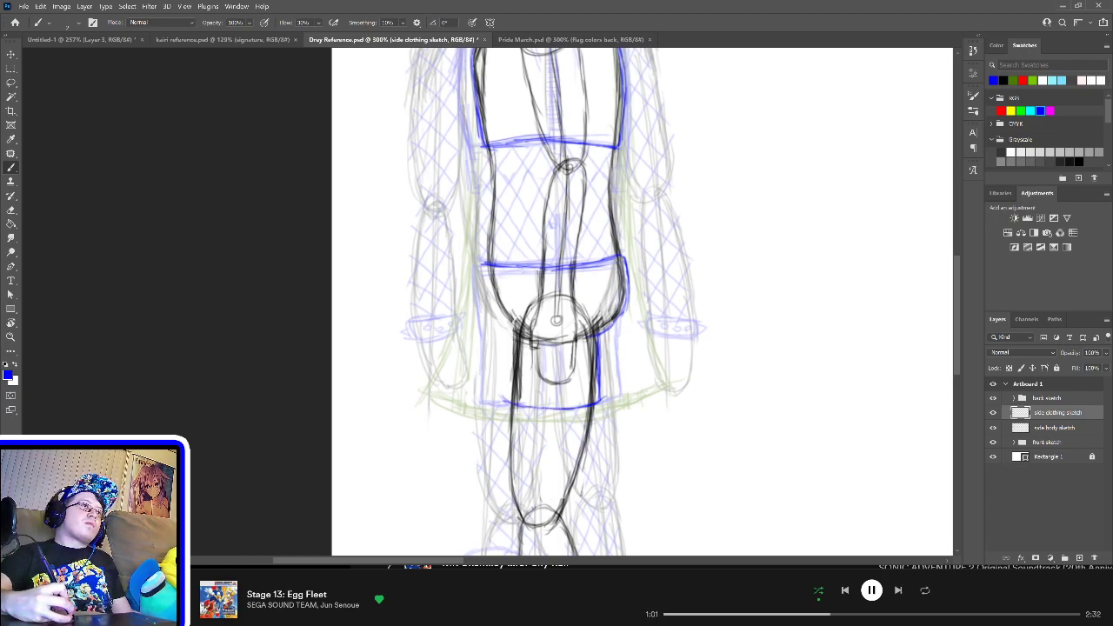
left_click_drag(511, 329, 503, 404)
left_click_drag(512, 365, 504, 406)
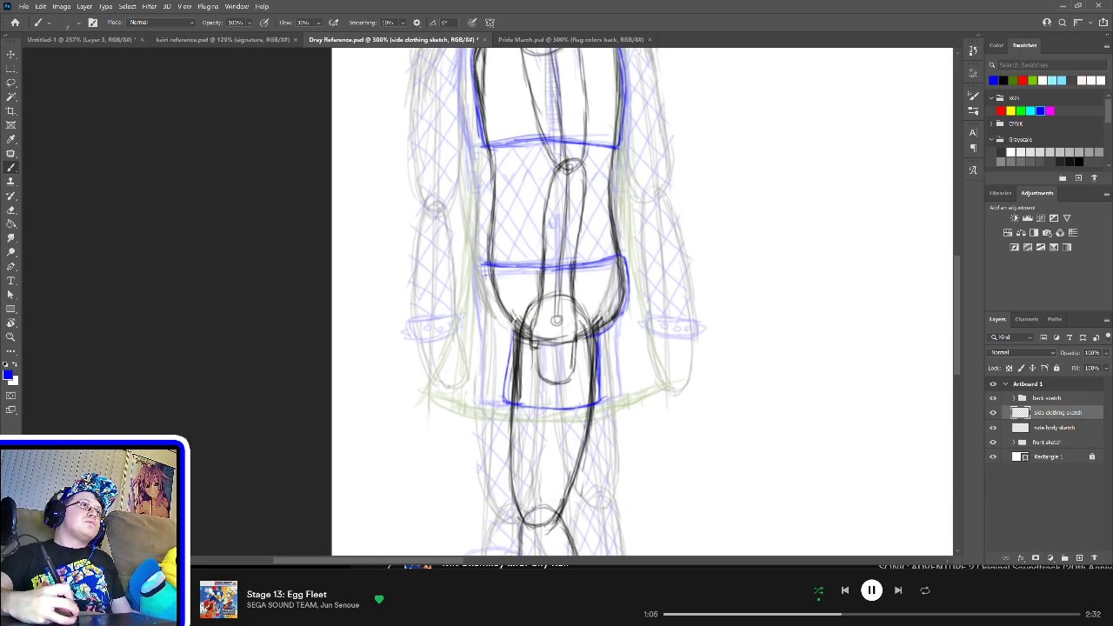
mouse_move(485, 270)
left_mouse_down()
mouse_move(513, 328)
mouse_move(509, 357)
left_mouse_up()
left_click_drag(508, 332, 504, 355)
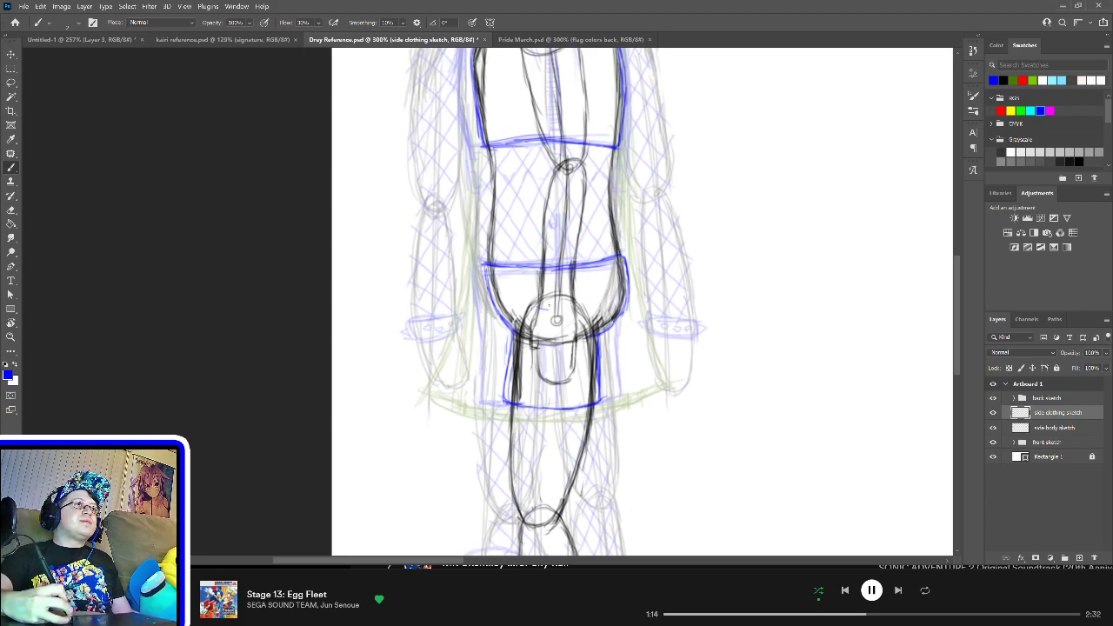
mouse_move(537, 309)
left_mouse_down()
mouse_move(584, 308)
mouse_move(534, 291)
mouse_move(577, 296)
mouse_move(579, 309)
left_mouse_up()
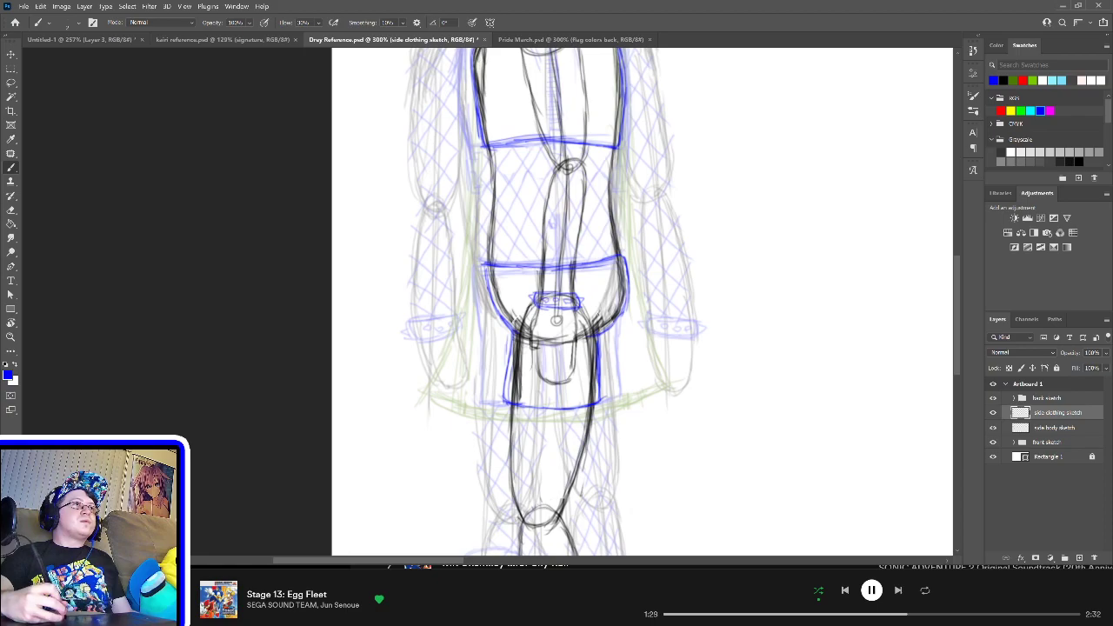
Step: Draw the blue band across the boot top and build up the boot's left and right edges
scroll(599, 292, "up", 6)
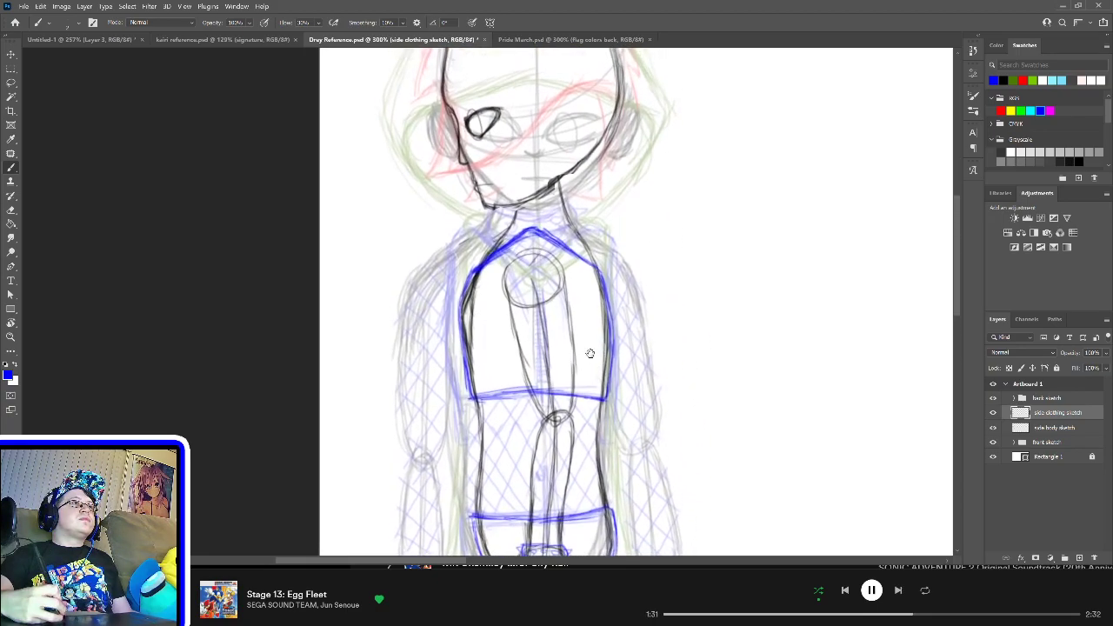
scroll(590, 353, "down", 8)
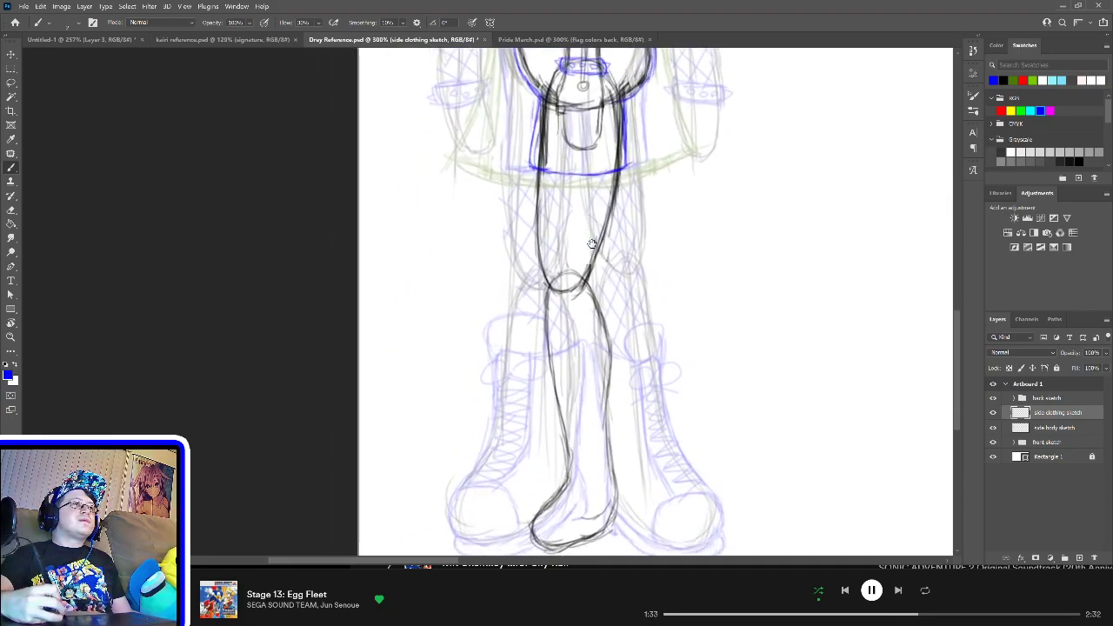
scroll(591, 244, "down", 2)
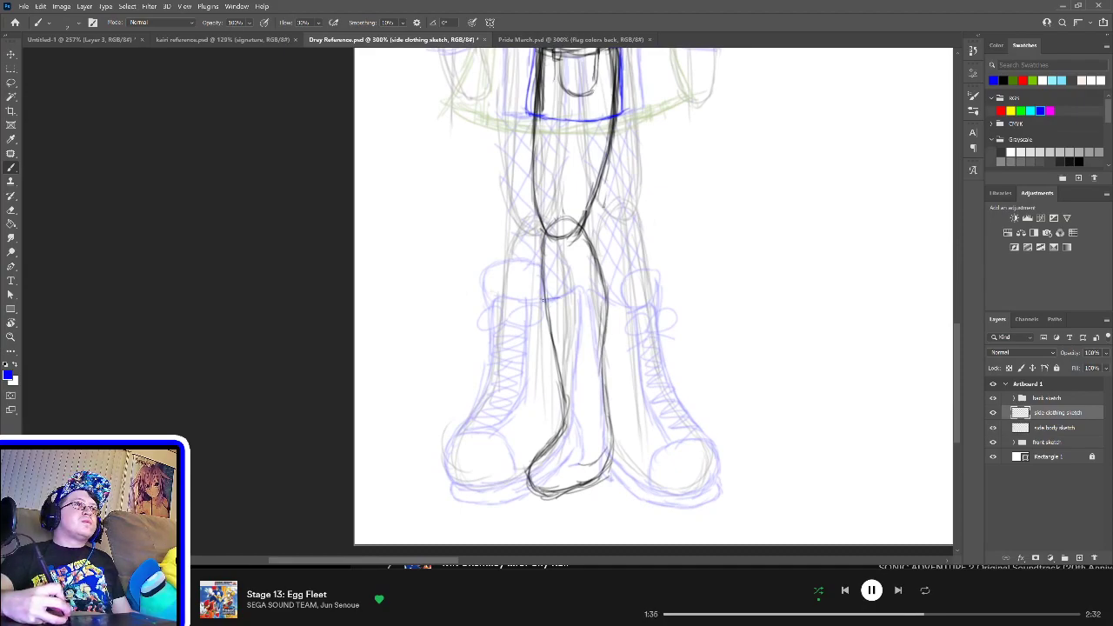
mouse_move(543, 299)
left_mouse_down()
mouse_move(591, 294)
mouse_move(538, 300)
mouse_move(607, 291)
mouse_move(609, 334)
left_mouse_up()
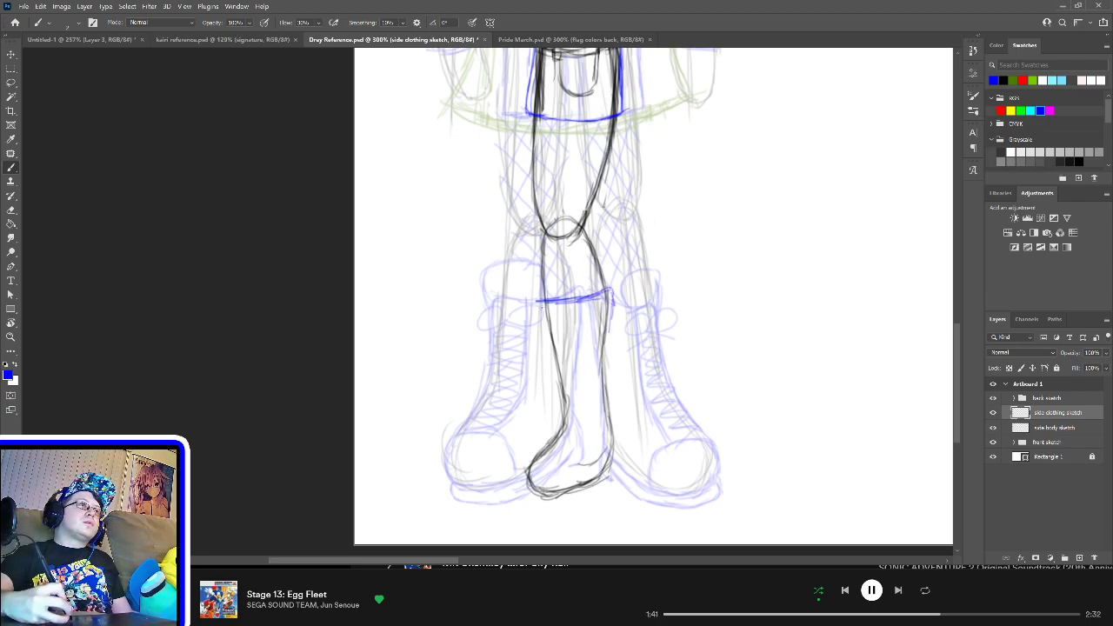
mouse_move(536, 310)
left_mouse_down()
mouse_move(597, 298)
mouse_move(545, 315)
mouse_move(543, 335)
mouse_move(559, 310)
mouse_move(549, 312)
left_mouse_up()
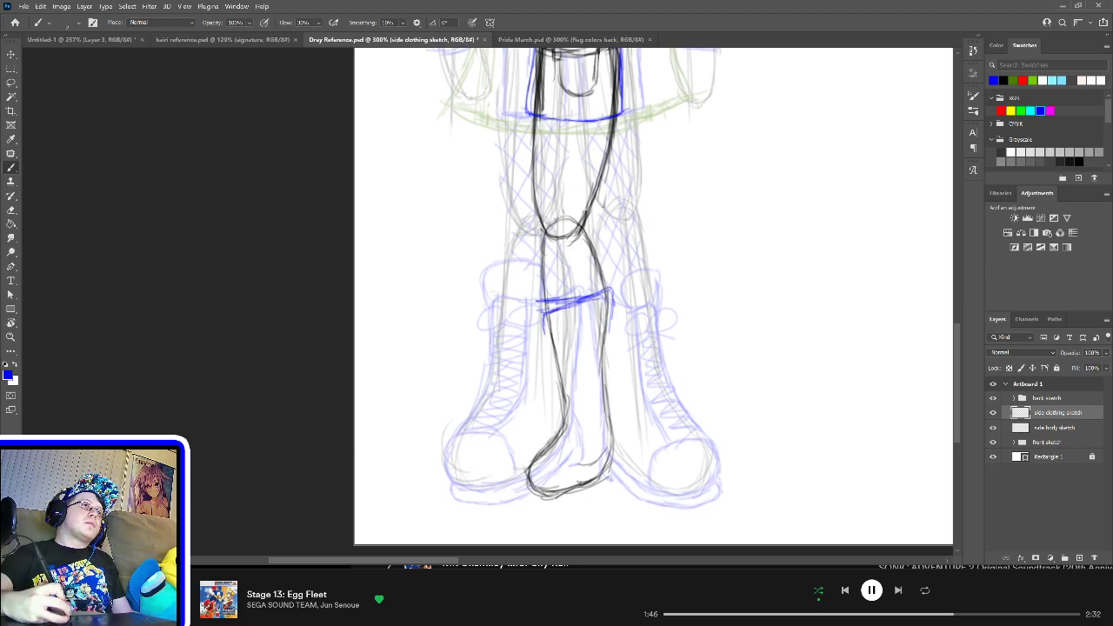
mouse_move(539, 316)
left_mouse_down()
mouse_move(541, 333)
mouse_move(580, 305)
mouse_move(548, 354)
mouse_move(556, 407)
left_mouse_up()
left_click_drag(546, 359, 559, 422)
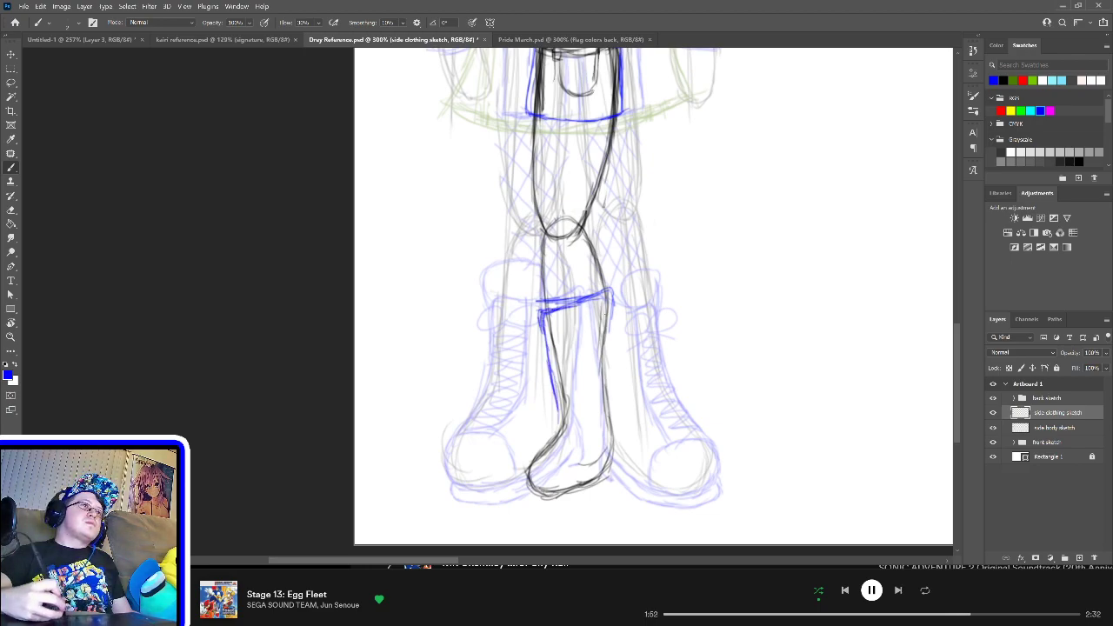
left_click_drag(612, 293, 612, 361)
left_click_drag(610, 320, 611, 410)
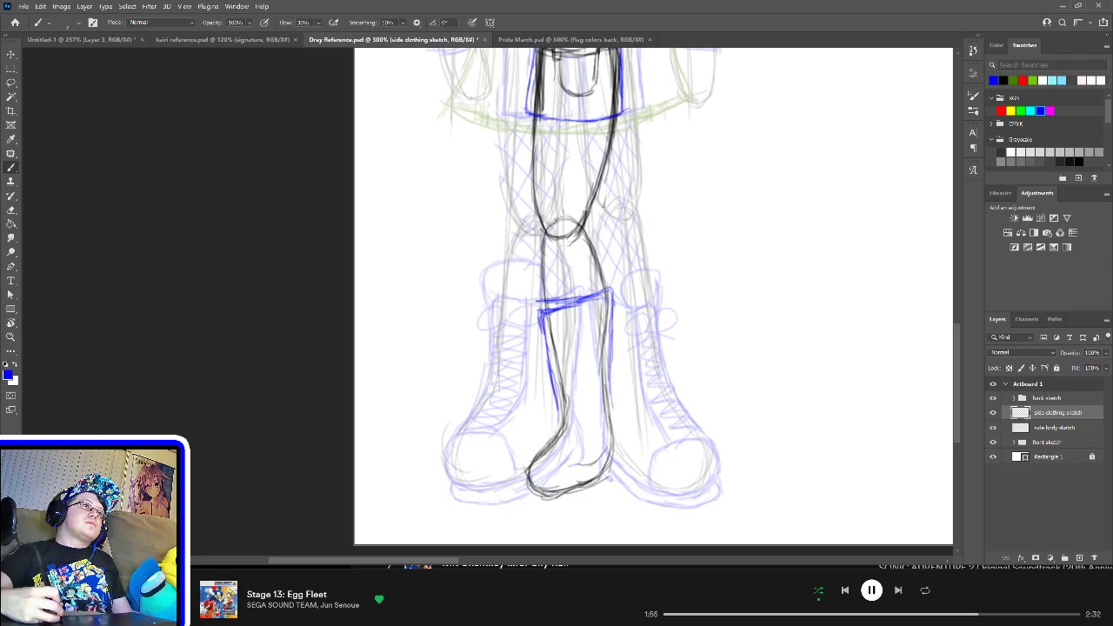
left_click_drag(611, 369, 612, 414)
Step: Outline and darken the shoe's sole, heel and lower leg edge in blue
mouse_move(596, 486)
left_mouse_down()
mouse_move(626, 472)
mouse_move(613, 478)
mouse_move(619, 416)
mouse_move(619, 475)
left_mouse_up()
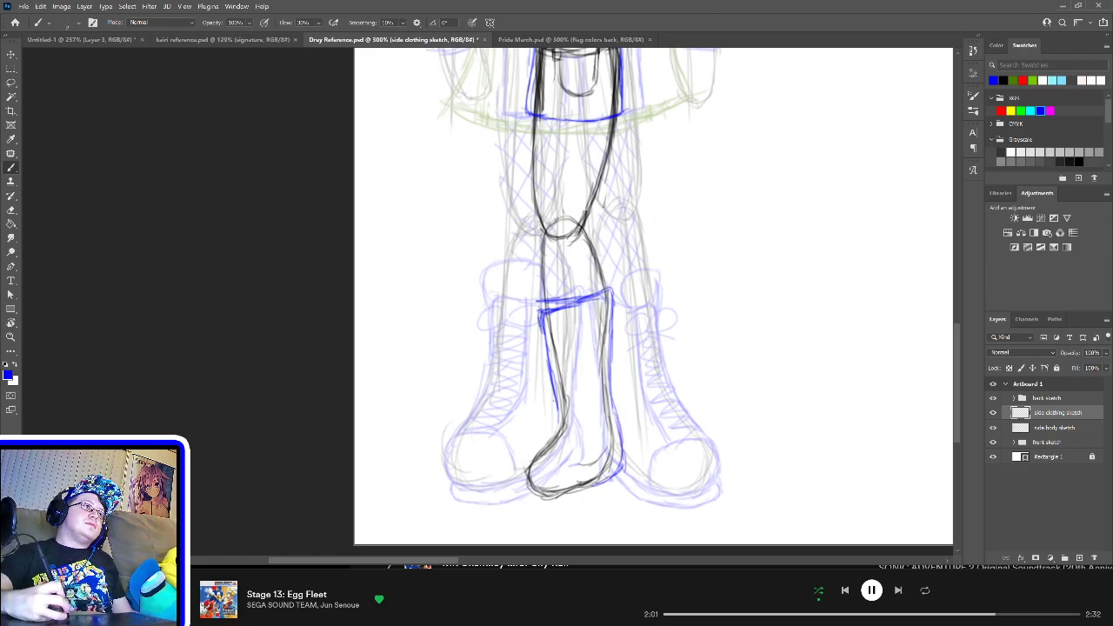
mouse_move(557, 401)
left_mouse_down()
mouse_move(524, 463)
mouse_move(528, 499)
mouse_move(539, 501)
mouse_move(524, 479)
mouse_move(521, 490)
mouse_move(548, 436)
left_mouse_up()
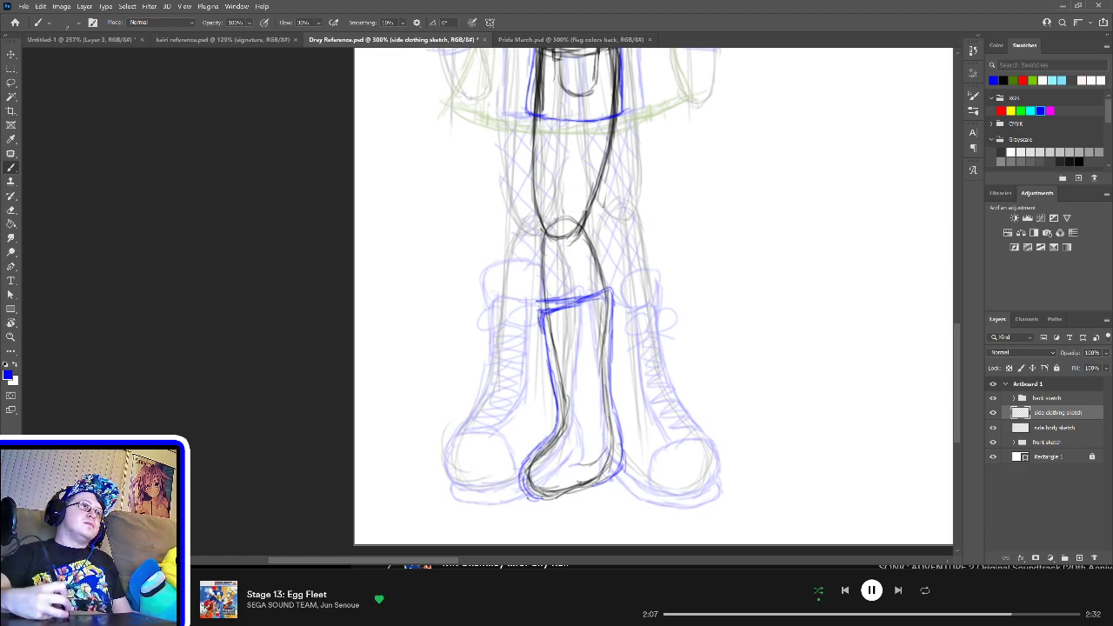
mouse_move(522, 493)
left_mouse_down()
mouse_move(562, 498)
mouse_move(608, 477)
left_mouse_up()
left_click_drag(588, 488, 611, 476)
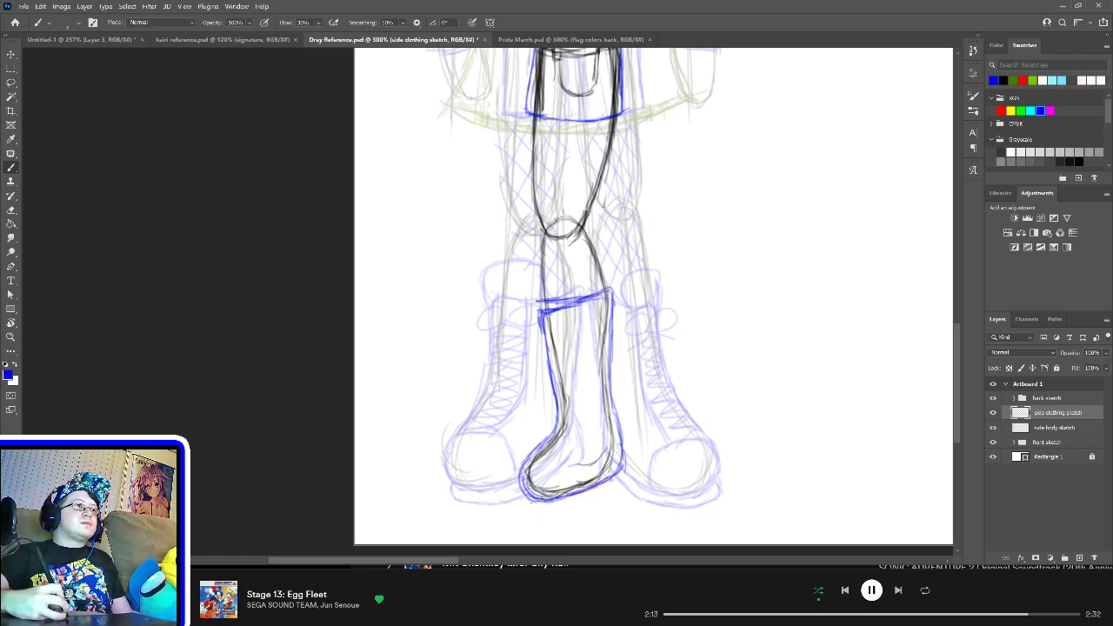
mouse_move(529, 499)
left_mouse_down()
mouse_move(566, 511)
mouse_move(612, 493)
mouse_move(630, 454)
mouse_move(633, 487)
left_mouse_up()
left_click_drag(633, 487, 603, 498)
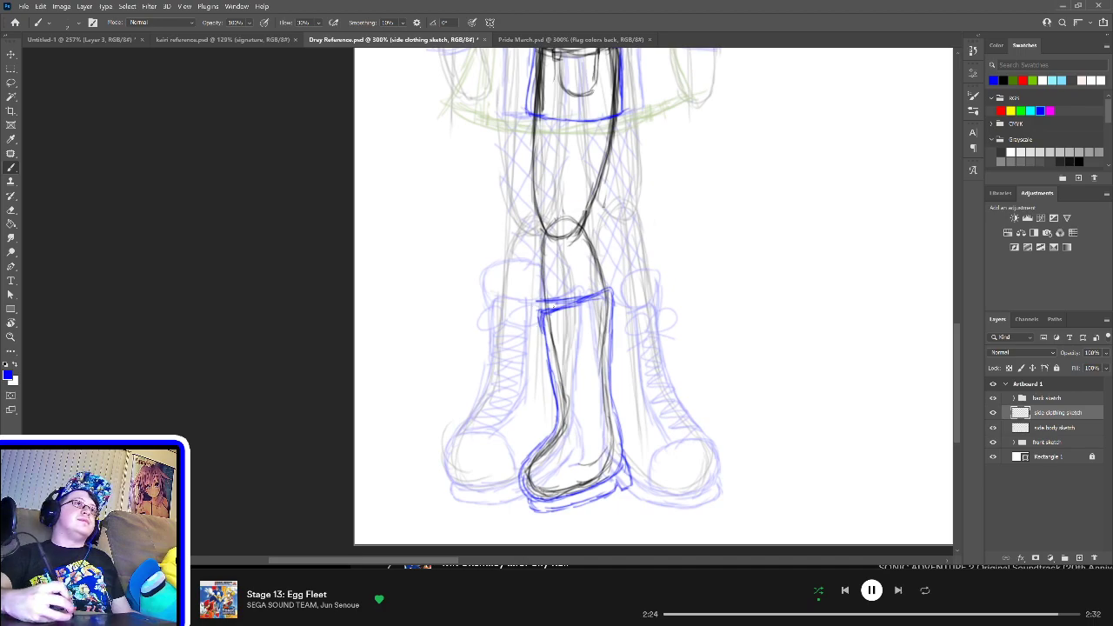
scroll(553, 306, "up", 2)
mouse_move(534, 369)
left_mouse_down()
mouse_move(524, 343)
mouse_move(546, 364)
mouse_move(541, 346)
mouse_move(550, 376)
left_mouse_up()
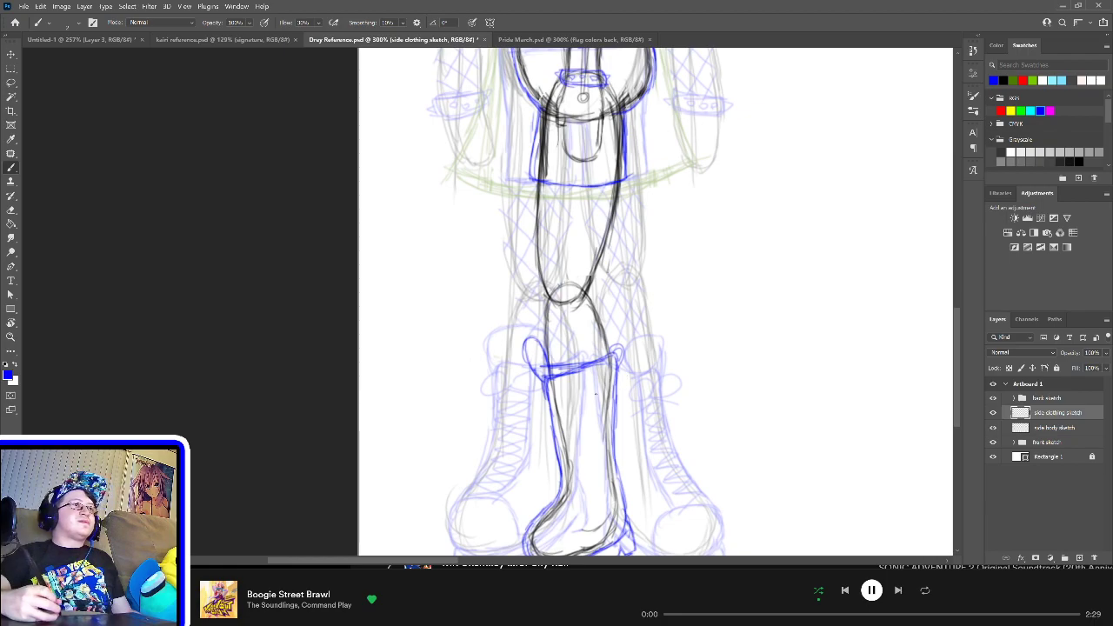
Step: Redo a stray mark by the leg line, extend the boot's left edge and add a fold line
left_click_drag(552, 406, 542, 384)
key("ctrl+z")
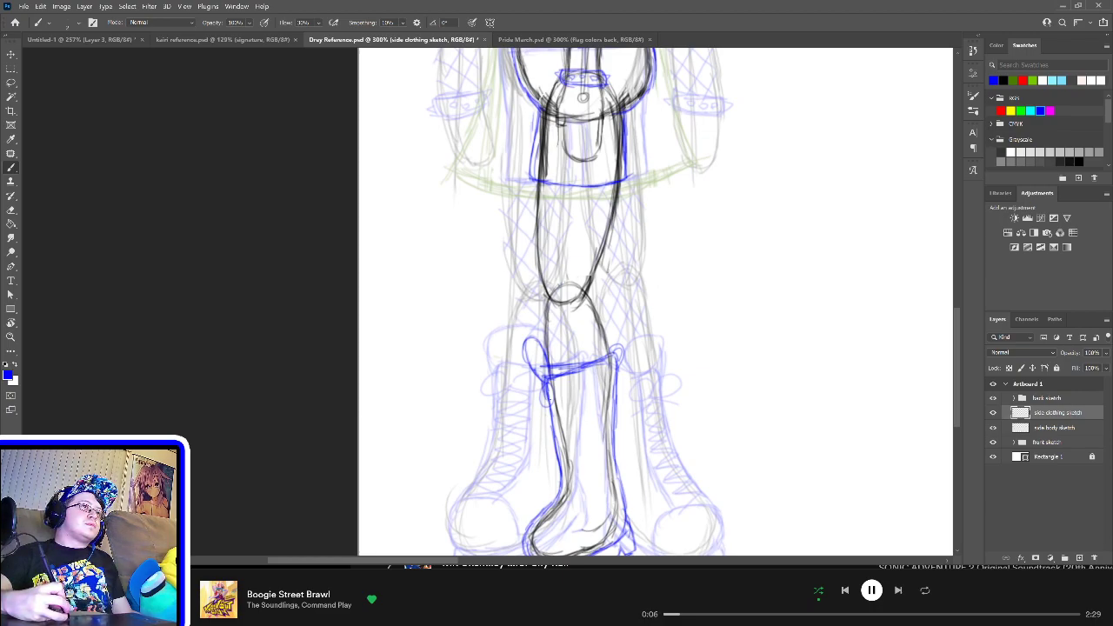
left_click_drag(554, 403, 547, 388)
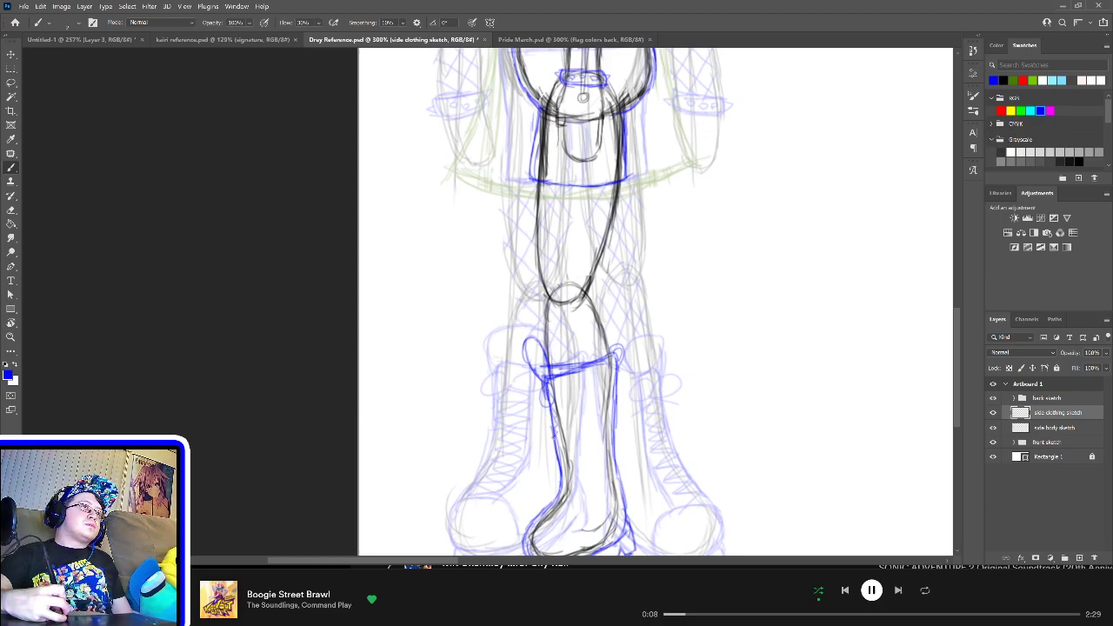
mouse_move(558, 456)
left_mouse_down()
mouse_move(559, 500)
mouse_move(546, 518)
left_mouse_up()
scroll(546, 519, "down", 2)
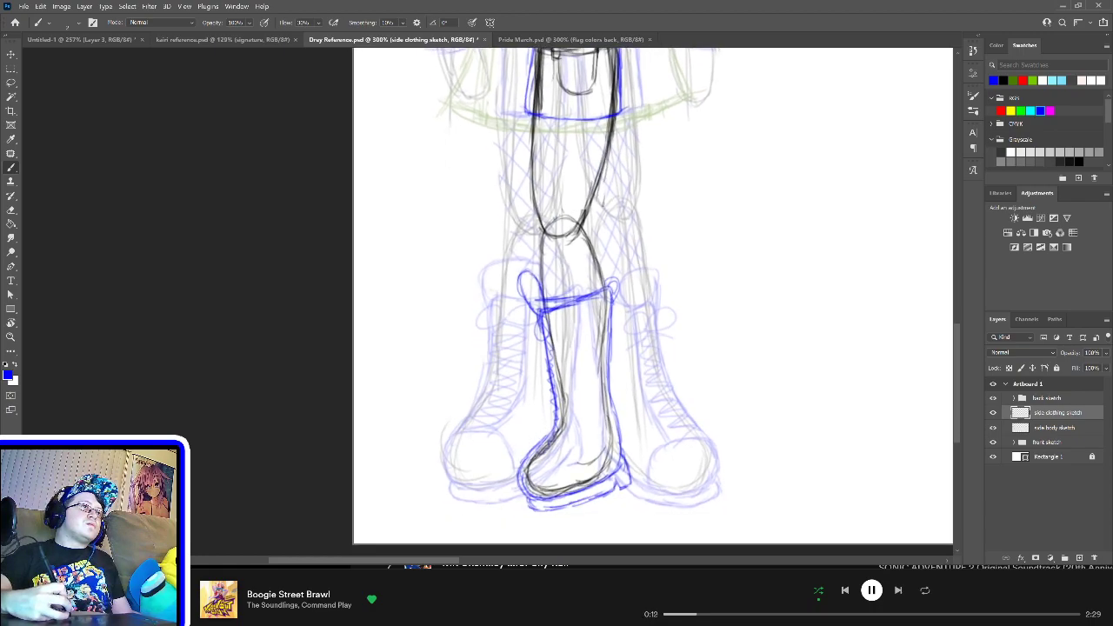
left_click_drag(525, 453, 557, 494)
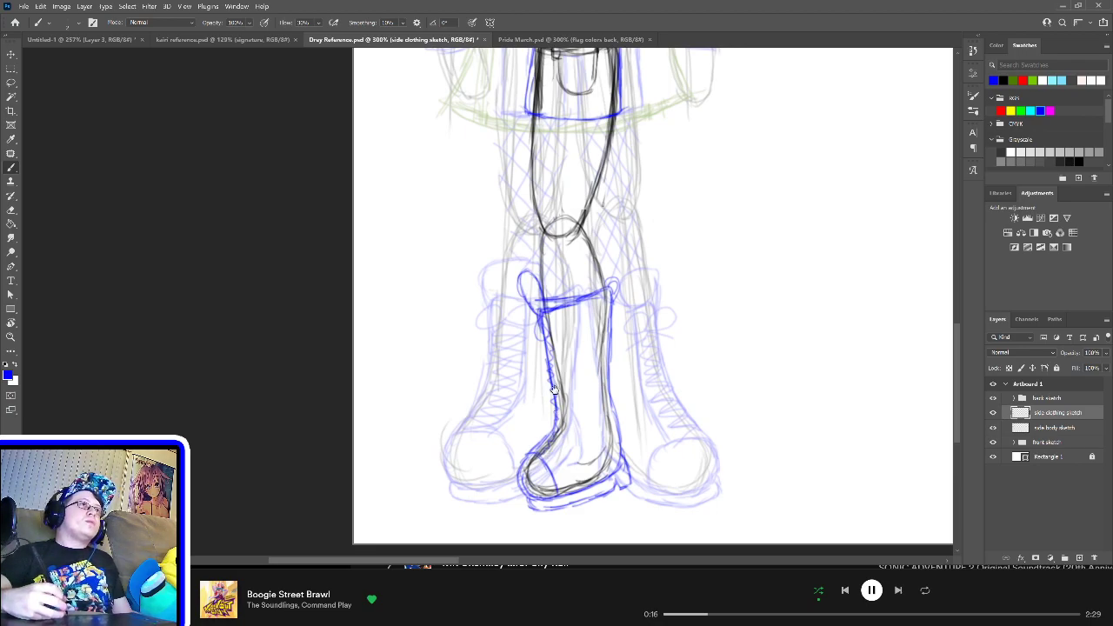
scroll(563, 370, "up", 3)
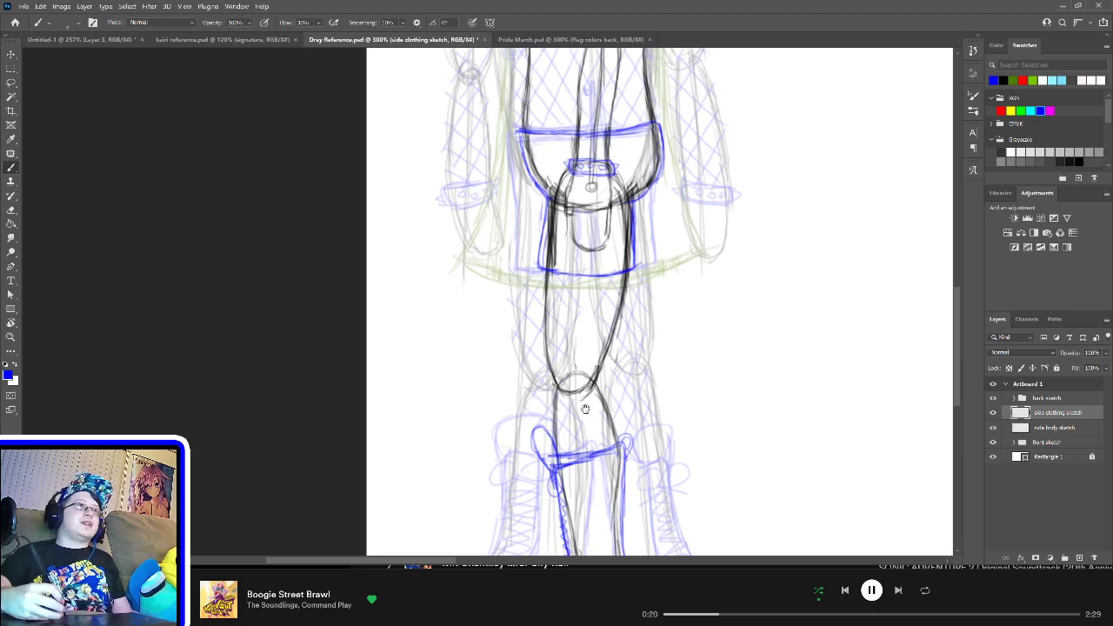
scroll(565, 374, "down", 2)
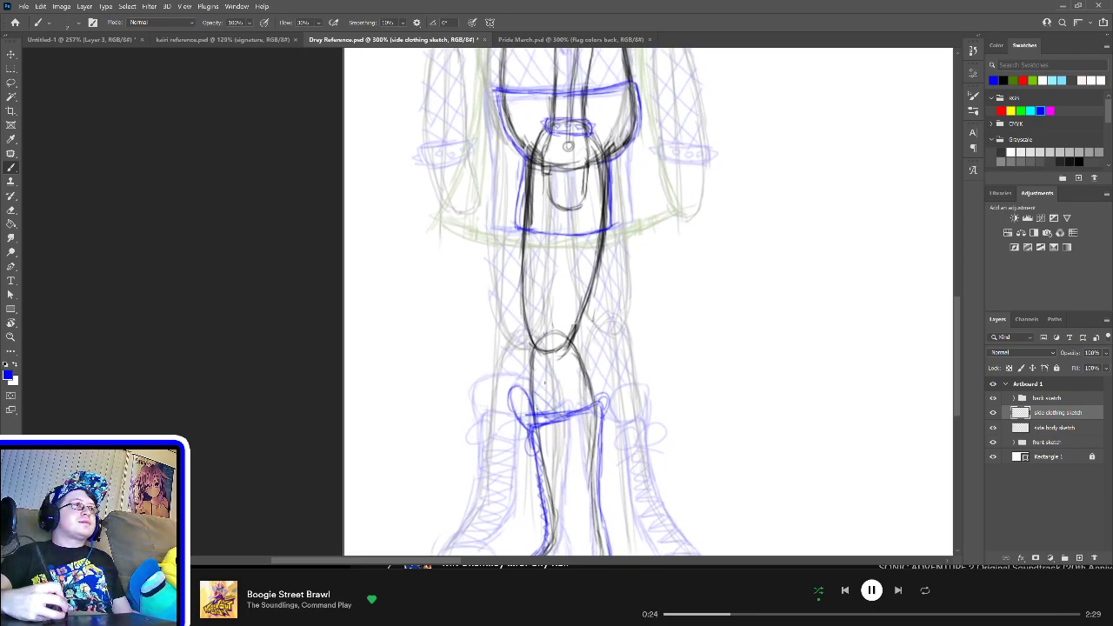
Step: Cross-hatch the trouser thigh and knee with diagonal blue strokes
left_click_drag(551, 365, 576, 405)
left_click_drag(535, 324, 564, 383)
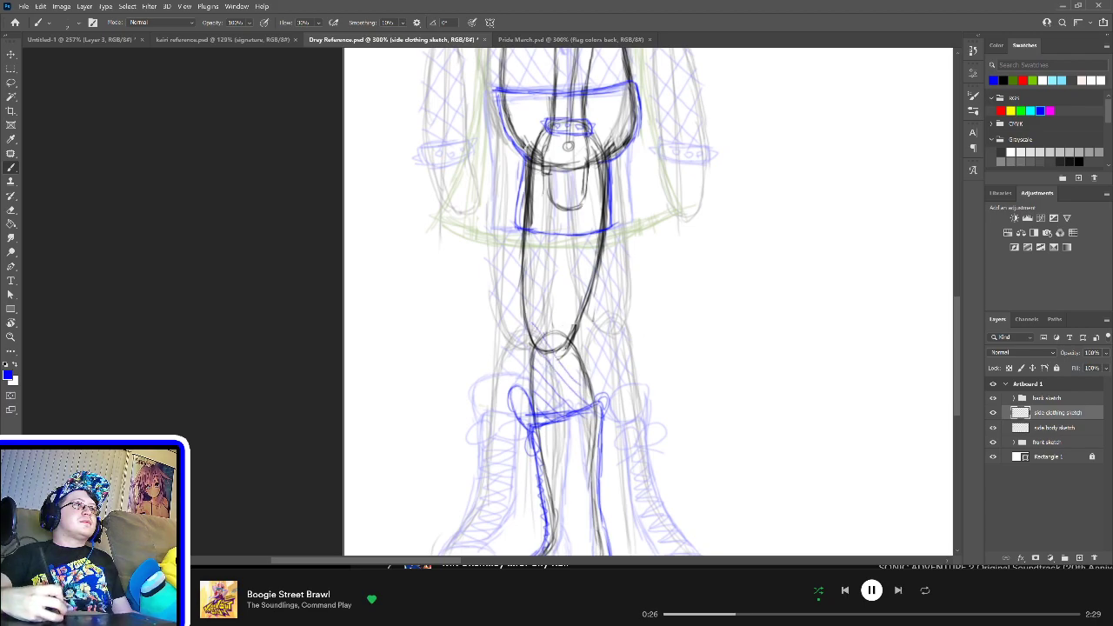
left_click_drag(572, 275, 526, 338)
mouse_move(576, 242)
left_mouse_down()
mouse_move(525, 324)
mouse_move(581, 262)
mouse_move(532, 249)
mouse_move(515, 301)
left_mouse_up()
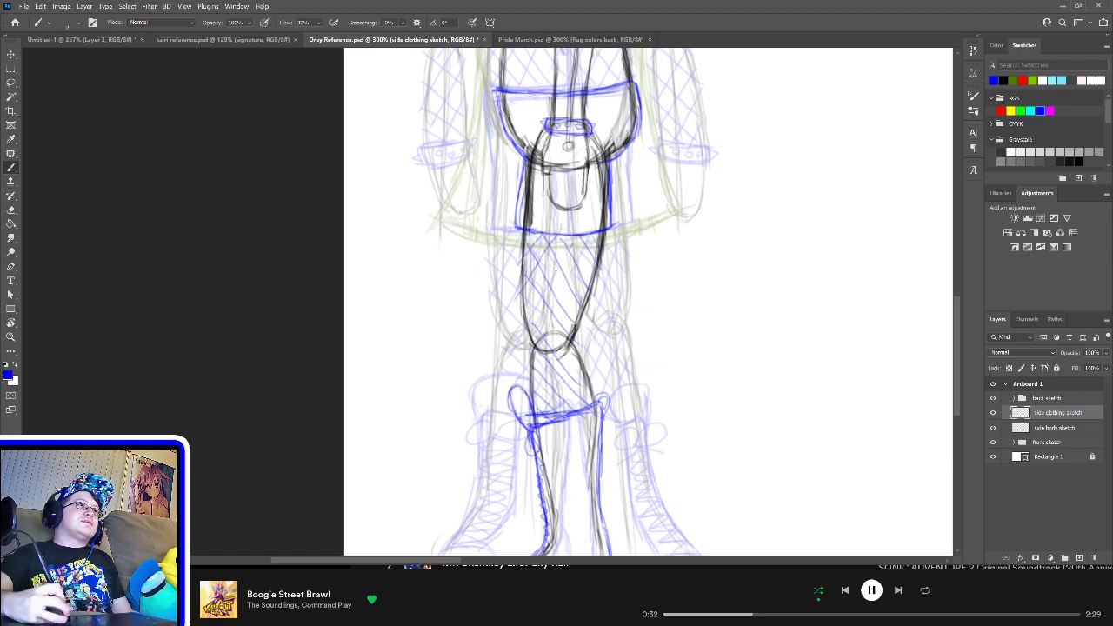
mouse_move(571, 247)
left_mouse_down()
mouse_move(528, 328)
mouse_move(536, 345)
left_mouse_up()
left_click_drag(575, 296, 533, 386)
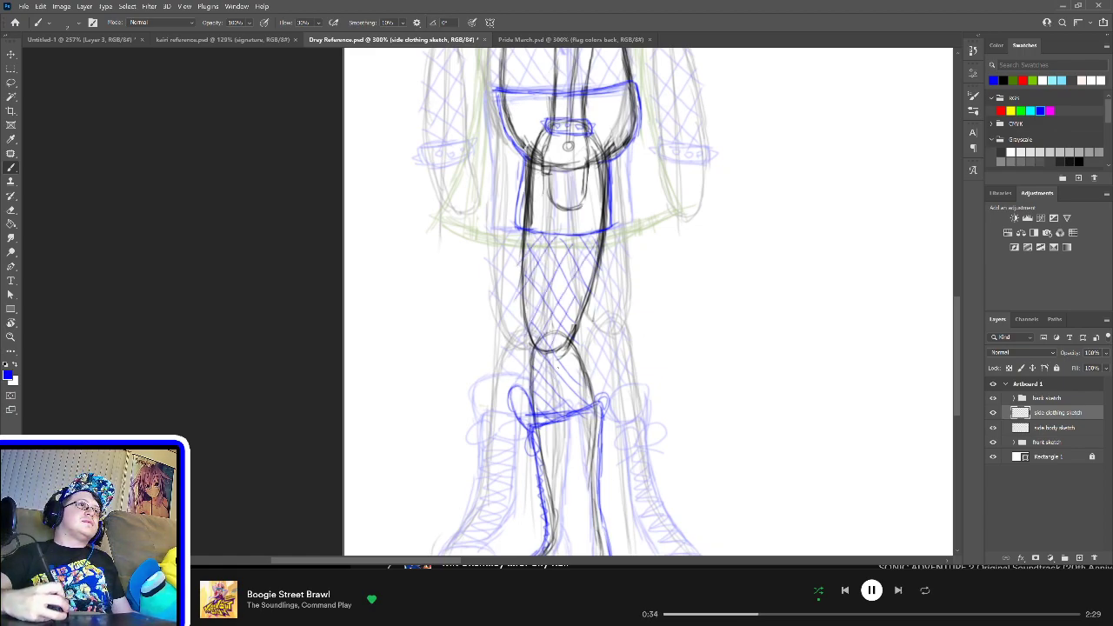
mouse_move(567, 350)
left_mouse_down()
mouse_move(545, 425)
mouse_move(557, 416)
left_mouse_up()
mouse_move(583, 374)
left_mouse_down()
mouse_move(571, 416)
mouse_move(585, 402)
left_mouse_up()
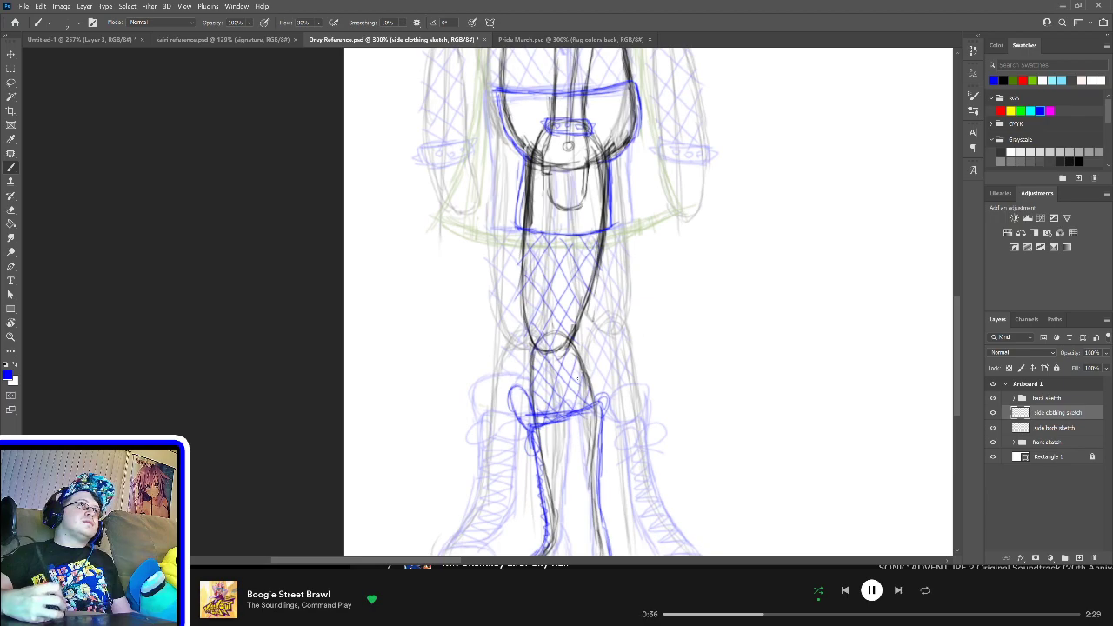
scroll(577, 378, "up", 5)
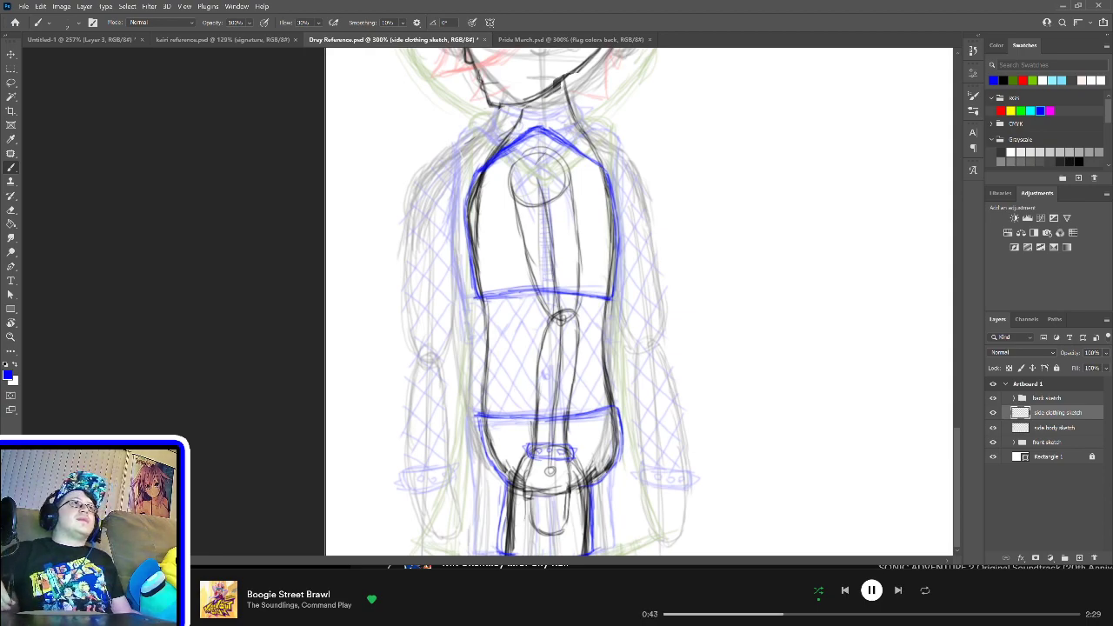
Step: Save Drury Reference.psd with Ctrl+S
key("ctrl+s")
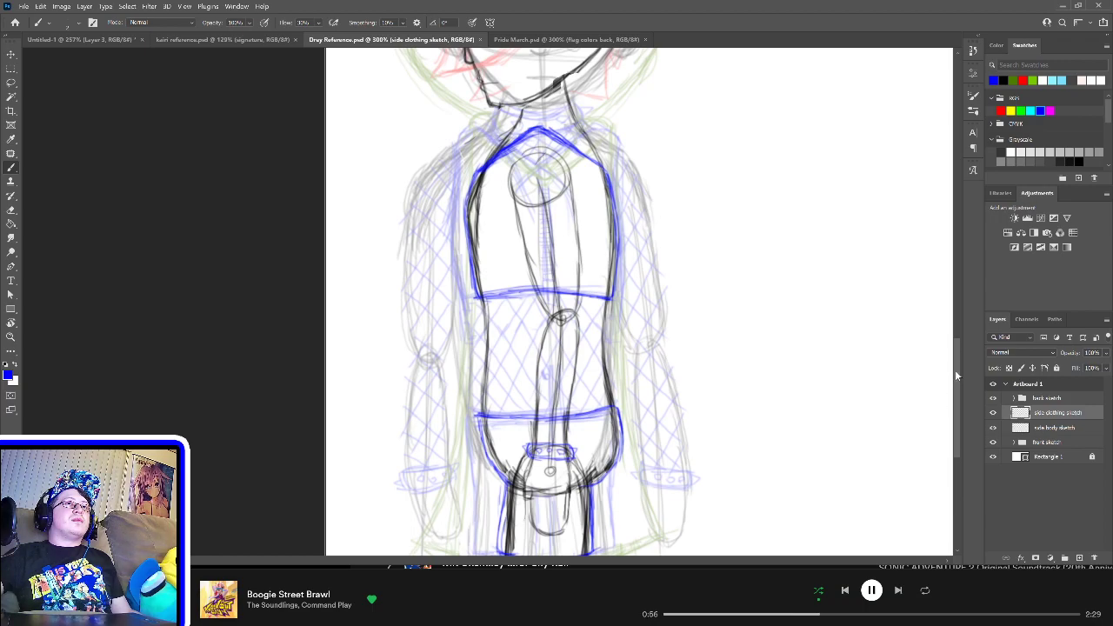
left_click_drag(961, 348, 963, 238)
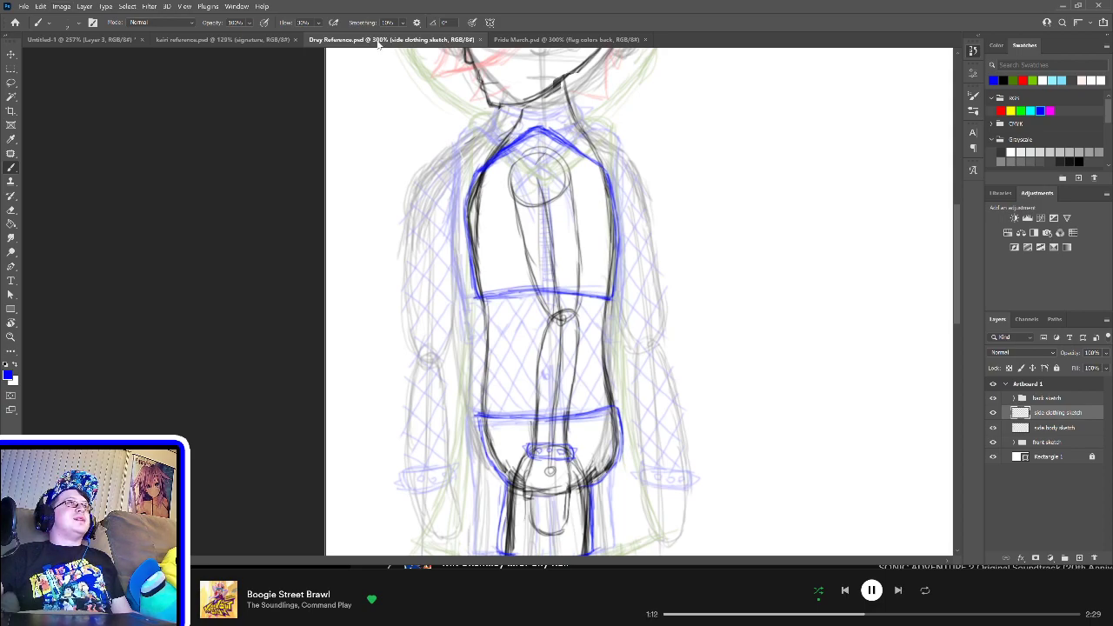
Step: Close the Drury Reference document and zoom to 400% on the side figure's torso
left_click(481, 39)
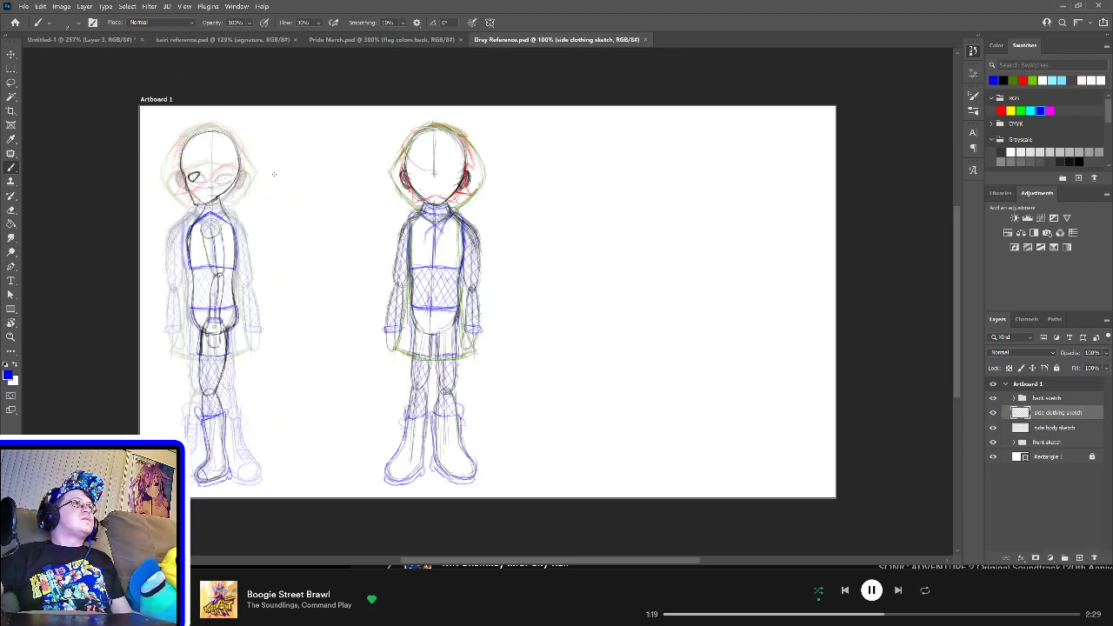
key("ctrl+plus")
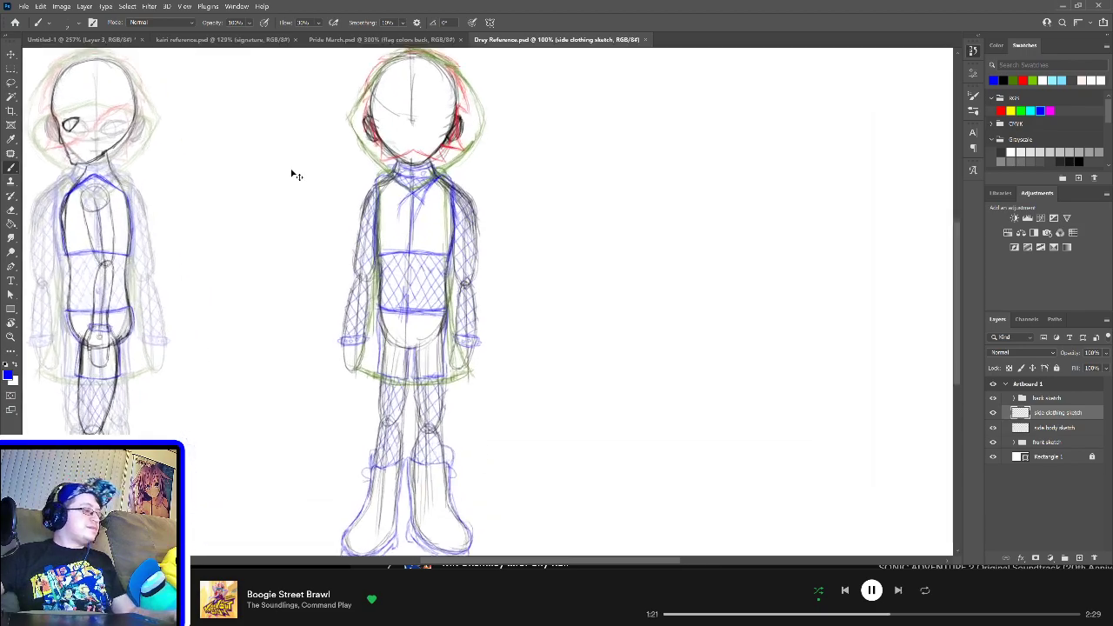
left_click_drag(241, 249, 405, 241)
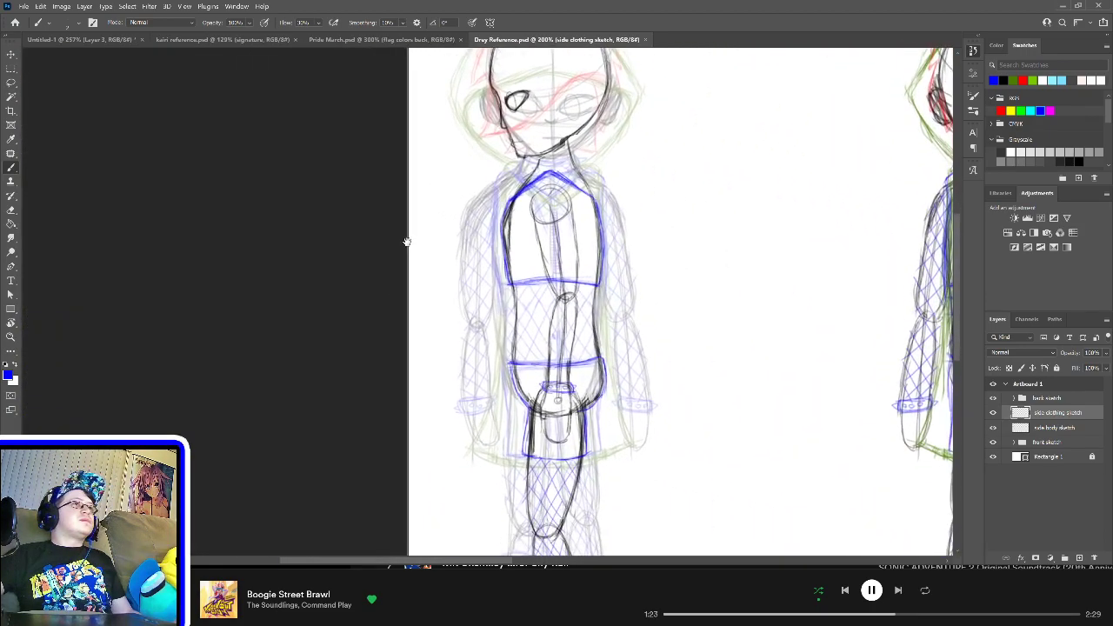
scroll(467, 275, "down", 2)
scroll(467, 274, "down", 2)
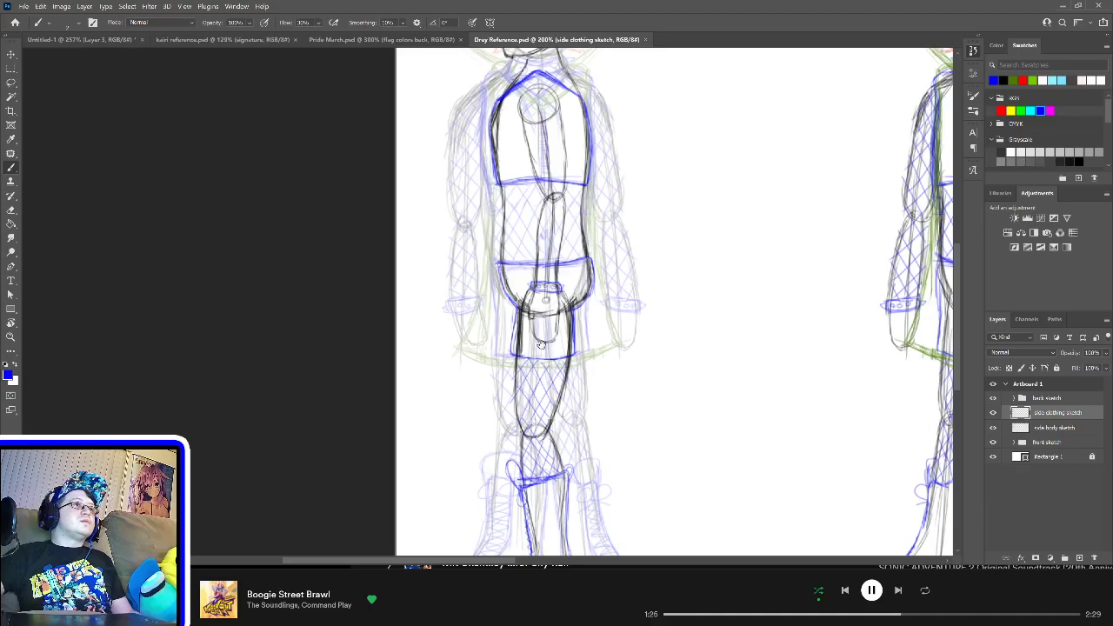
scroll(541, 345, "down", 2)
scroll(536, 303, "down", 2)
key("ctrl+plus")
key("ctrl+plus")
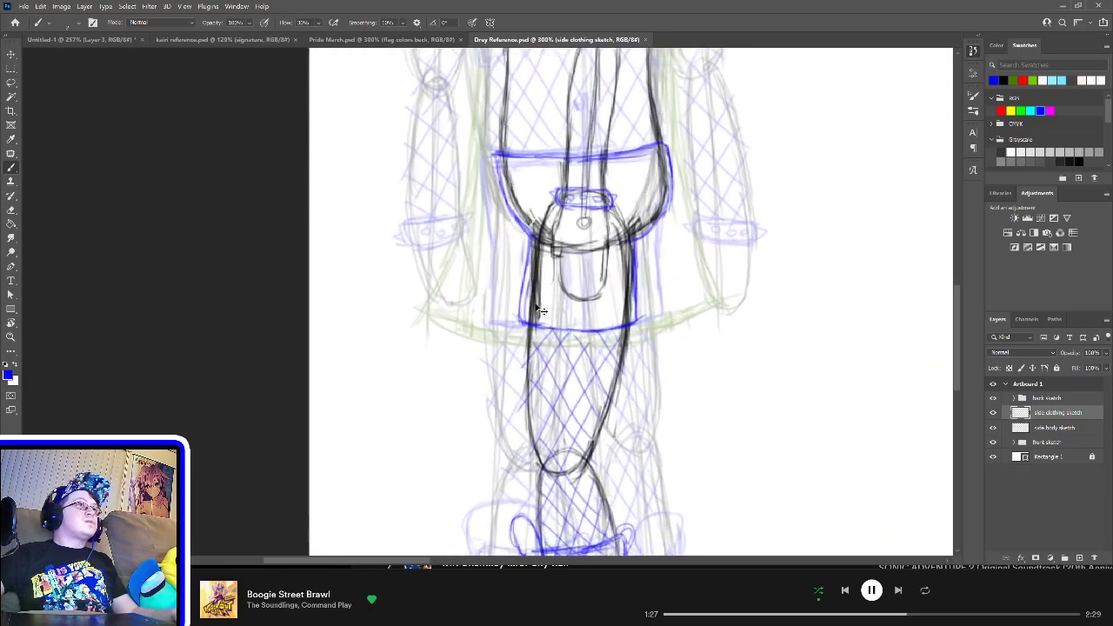
mouse_move(579, 338)
left_mouse_down()
mouse_move(574, 261)
mouse_move(564, 345)
left_mouse_up()
scroll(565, 345, "up", 5)
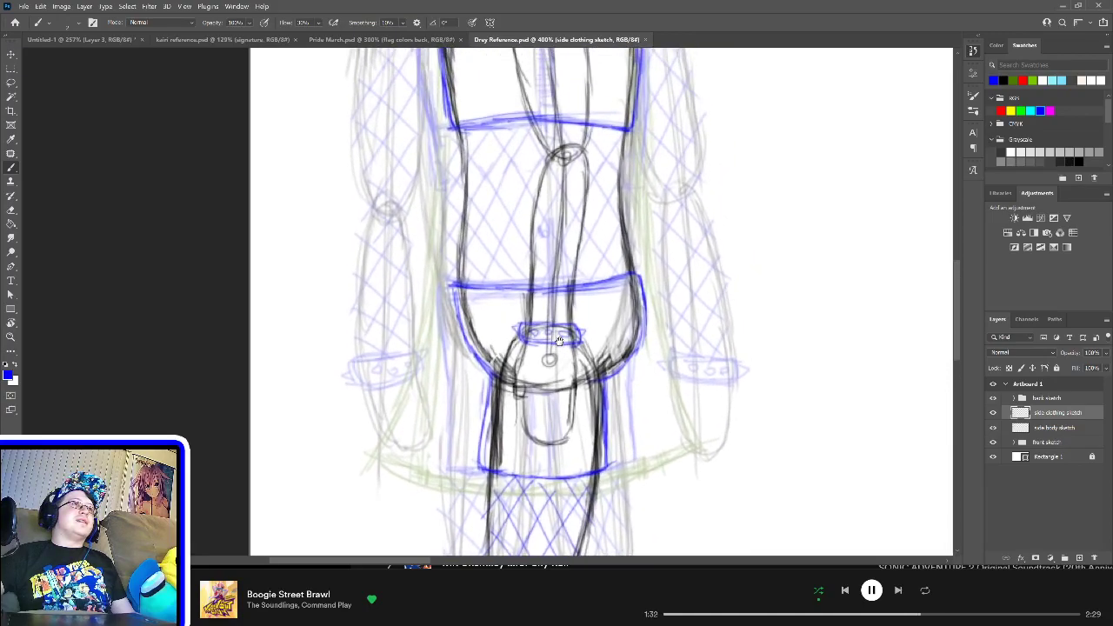
scroll(545, 296, "up", 1)
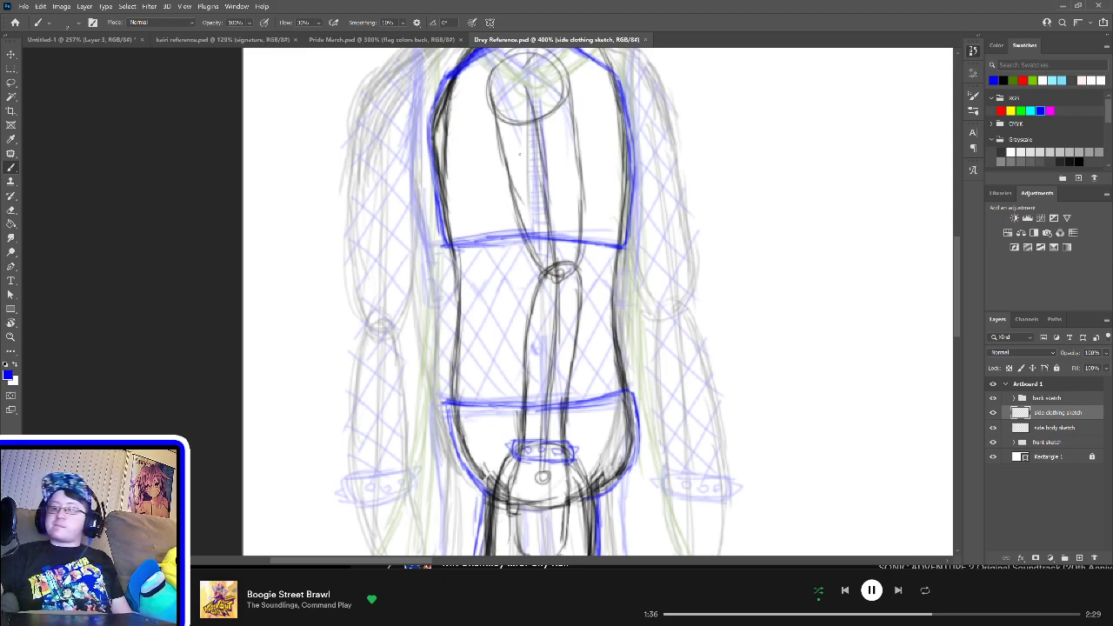
scroll(495, 135, "up", 2)
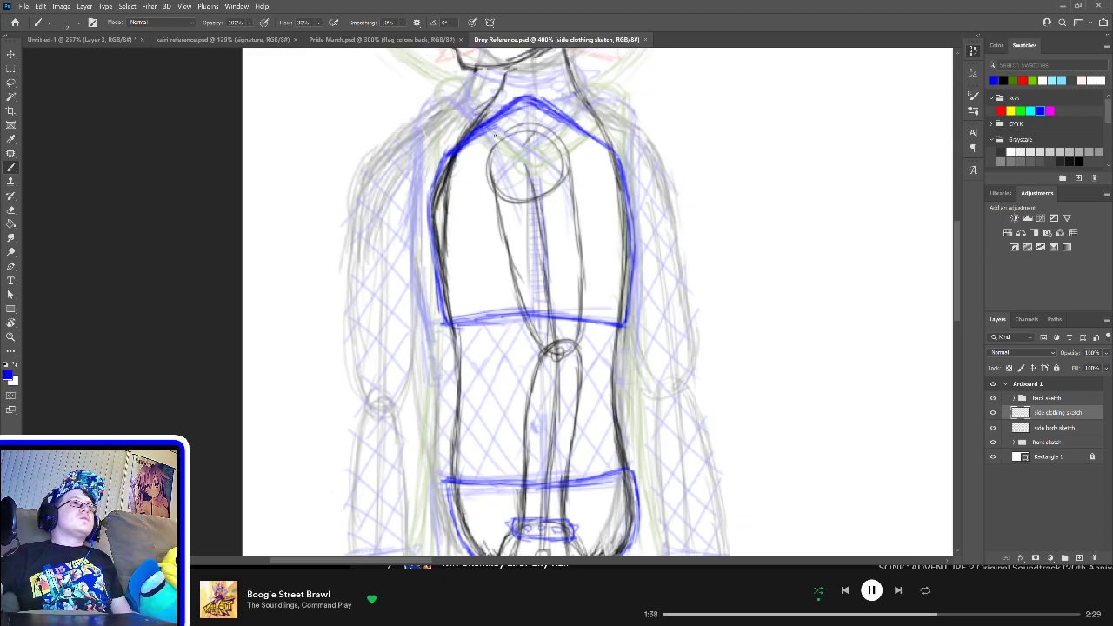
scroll(495, 134, "down", 3)
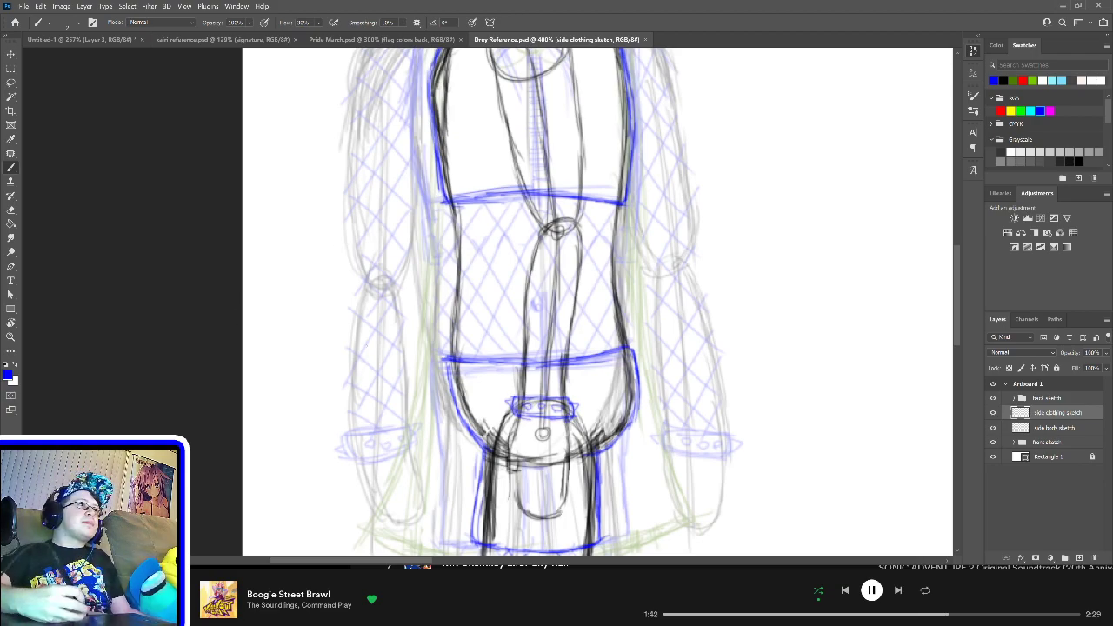
left_click_drag(494, 285, 466, 359)
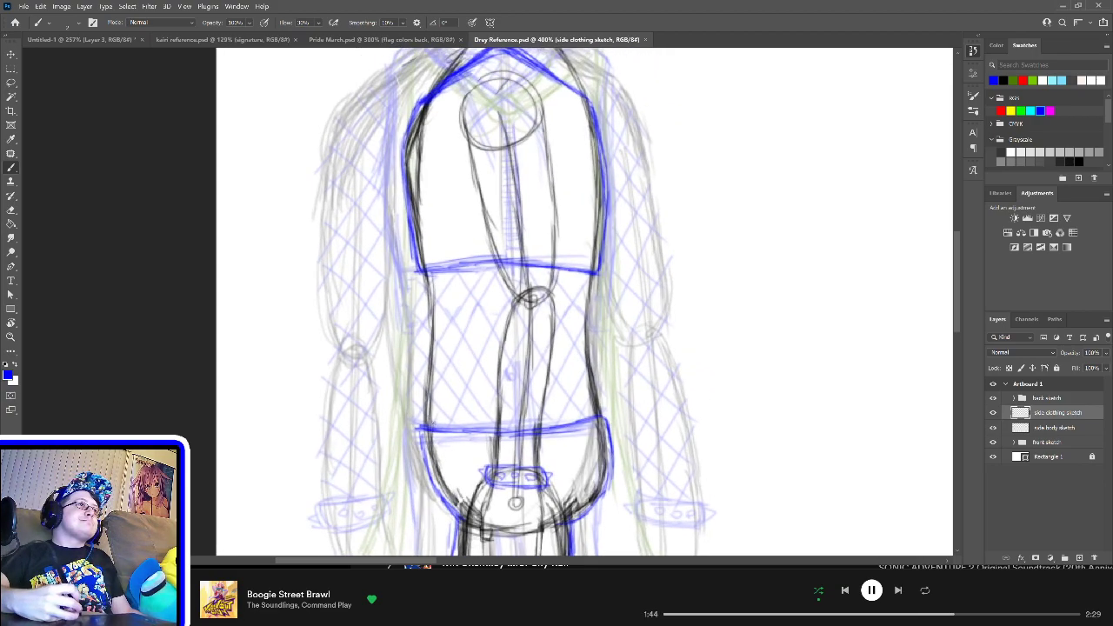
Step: Hatch diagonal blue lines across the torso band up to its upper right
left_click_drag(451, 406, 426, 435)
left_click_drag(470, 386, 431, 431)
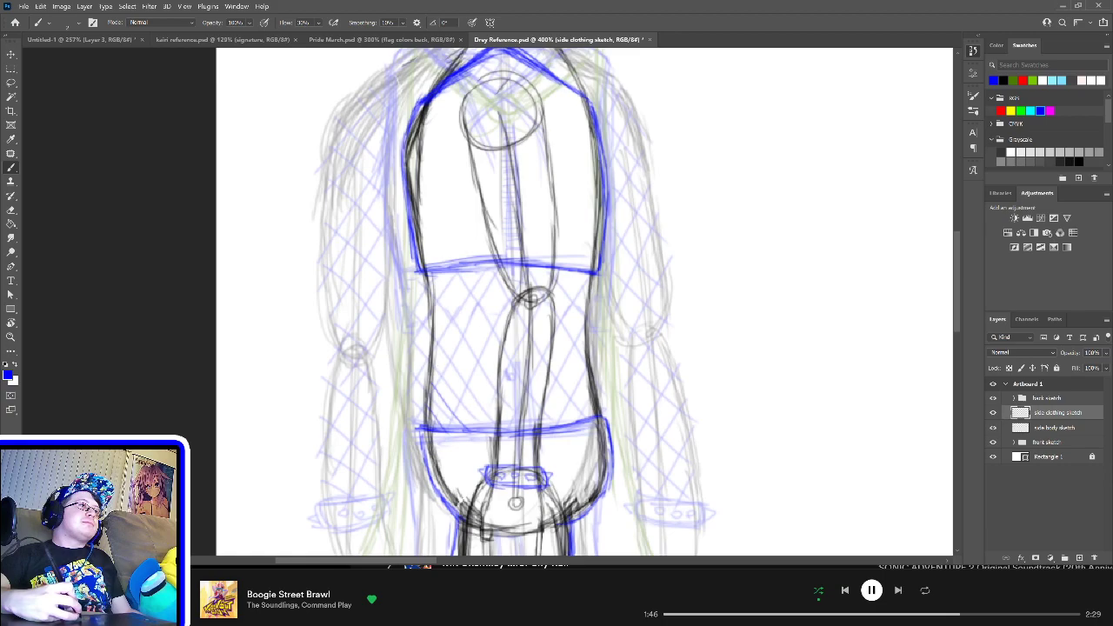
left_click_drag(498, 352, 431, 432)
left_click_drag(435, 324, 532, 431)
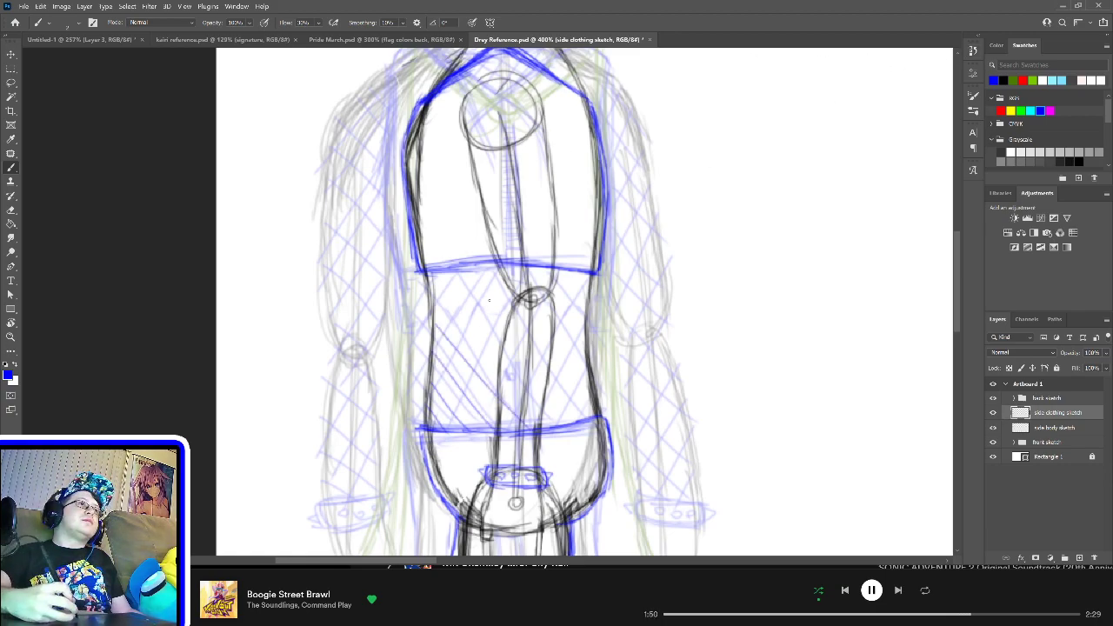
left_click_drag(432, 294, 555, 428)
left_click_drag(444, 272, 588, 426)
left_click_drag(483, 272, 598, 386)
mouse_move(521, 264)
left_mouse_down()
mouse_move(583, 339)
mouse_move(577, 294)
mouse_move(591, 308)
left_mouse_up()
Step: Add crossing hatch lines over the left and right sides of the torso band
left_click_drag(459, 263, 426, 316)
mouse_move(480, 259)
left_mouse_down()
mouse_move(431, 351)
mouse_move(435, 388)
left_mouse_up()
left_click_drag(527, 272, 468, 401)
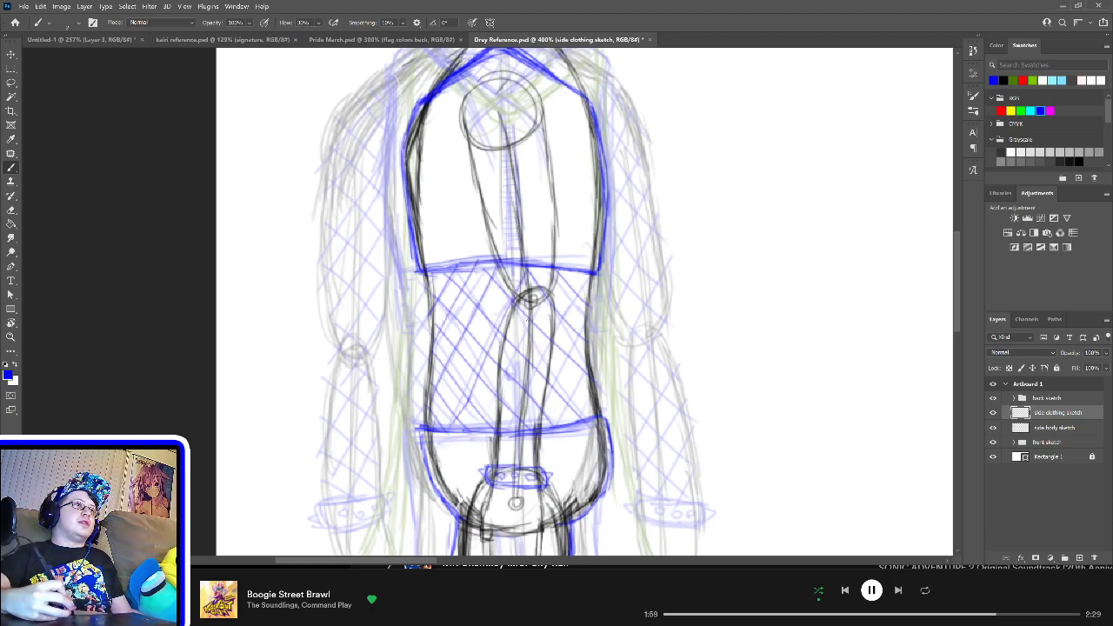
left_click_drag(562, 271, 502, 419)
left_click_drag(588, 273, 539, 423)
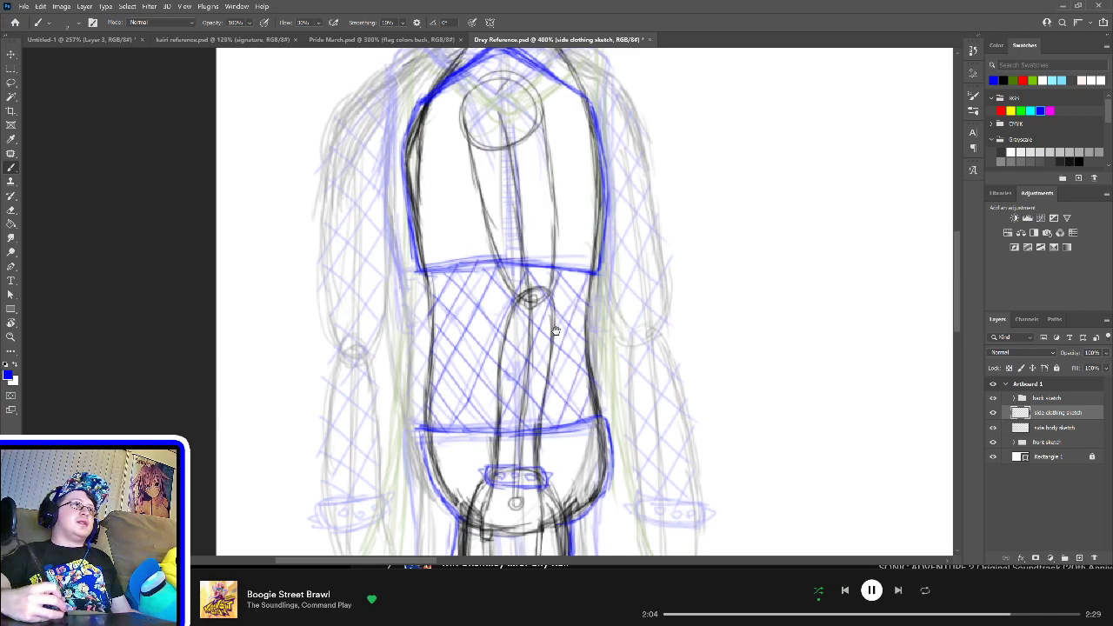
Step: Erase the stray lines running down the centre of the torso
left_click_drag(541, 272, 595, 473)
scroll(577, 403, "down", 5)
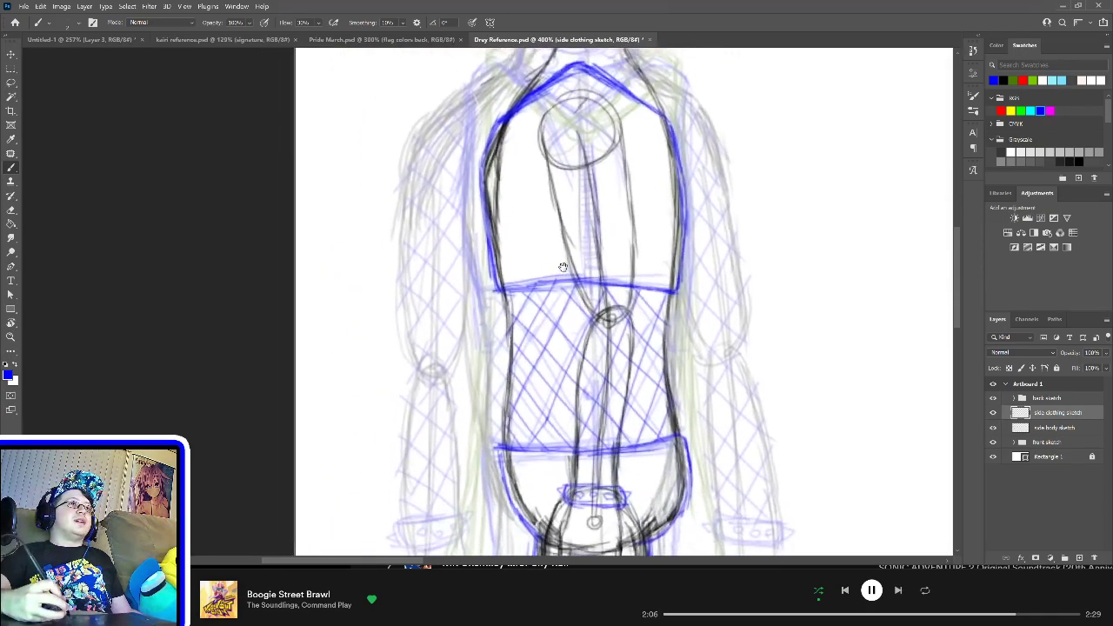
left_click_drag(578, 403, 537, 413)
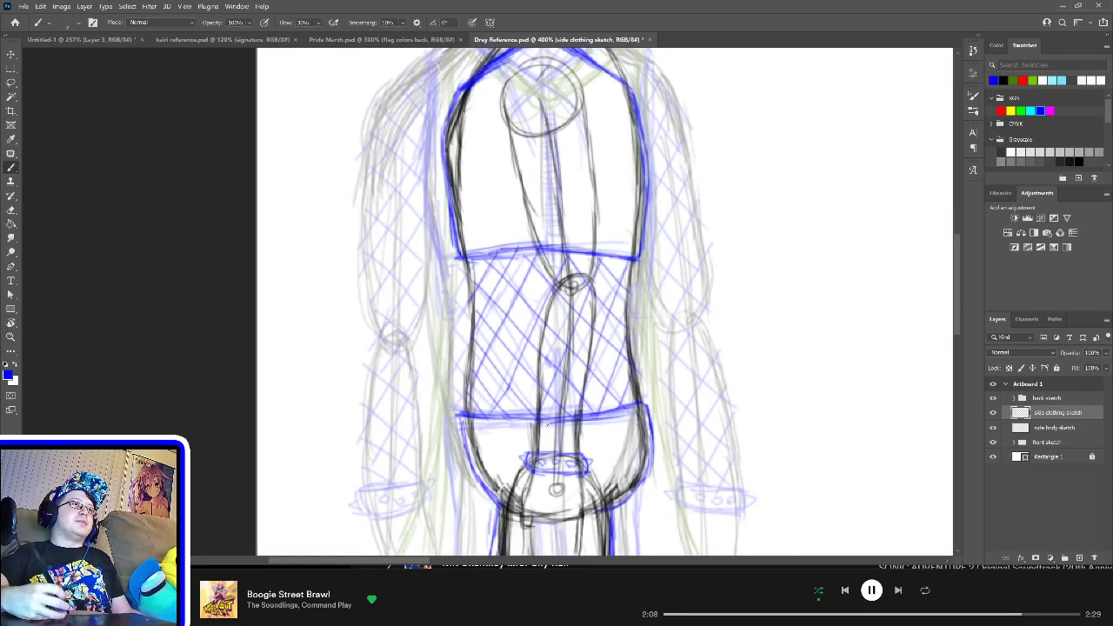
key("e")
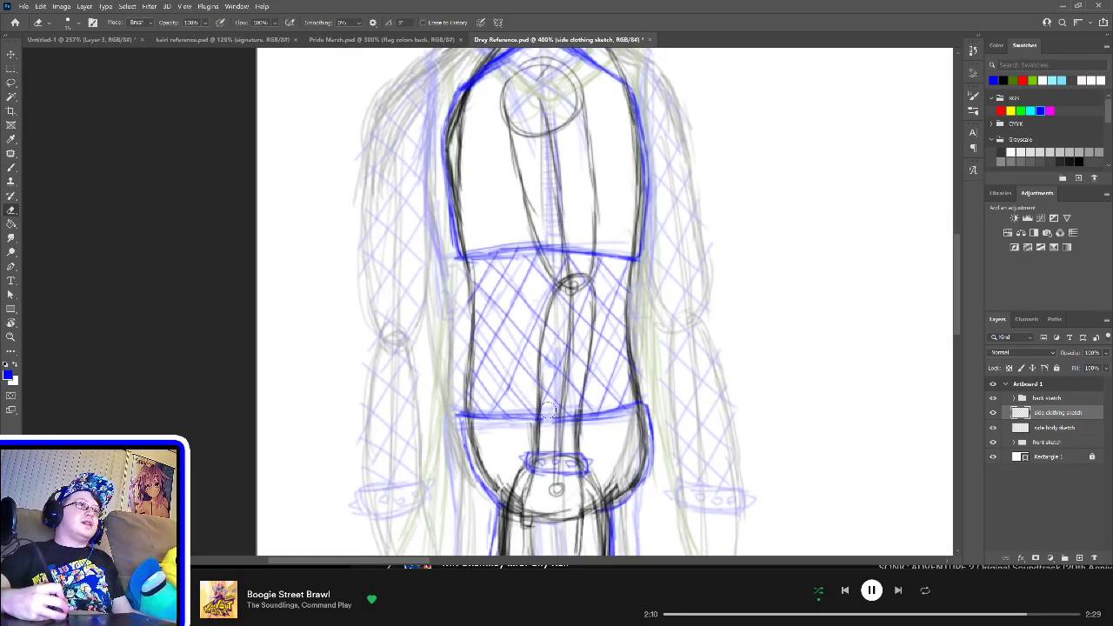
mouse_move(561, 393)
left_mouse_down()
mouse_move(576, 399)
mouse_move(557, 357)
mouse_move(561, 348)
mouse_move(577, 380)
mouse_move(567, 343)
left_mouse_up()
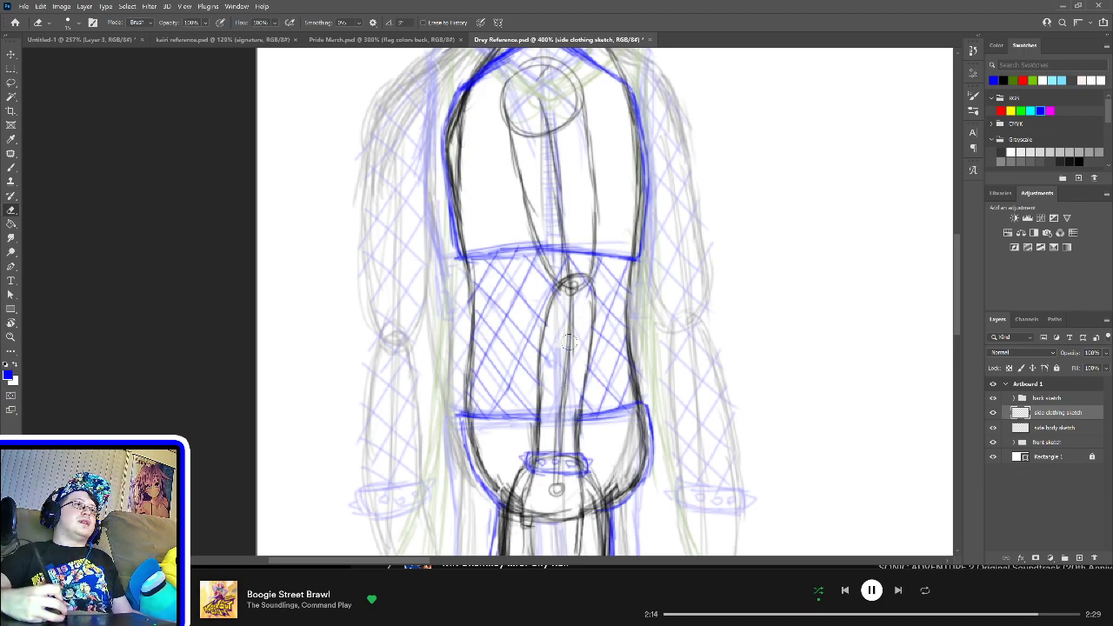
mouse_move(554, 272)
left_mouse_down()
mouse_move(550, 373)
mouse_move(561, 350)
mouse_move(541, 345)
mouse_move(577, 350)
mouse_move(561, 322)
left_mouse_up()
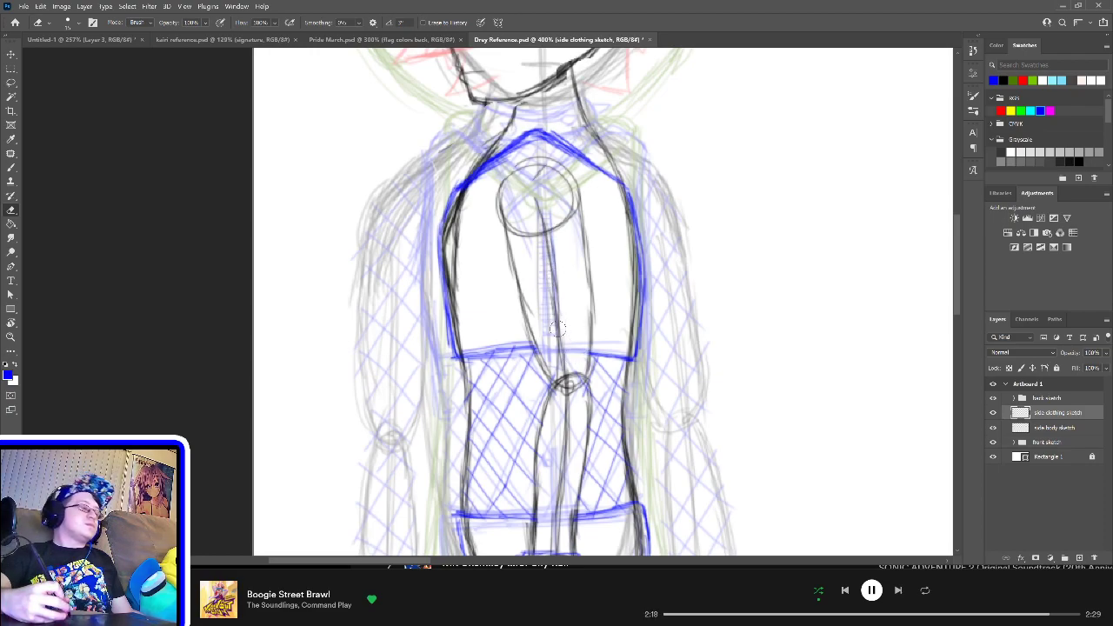
Step: Hatch blue diagonal strokes across the shoulder circle and the arm below it
key("b")
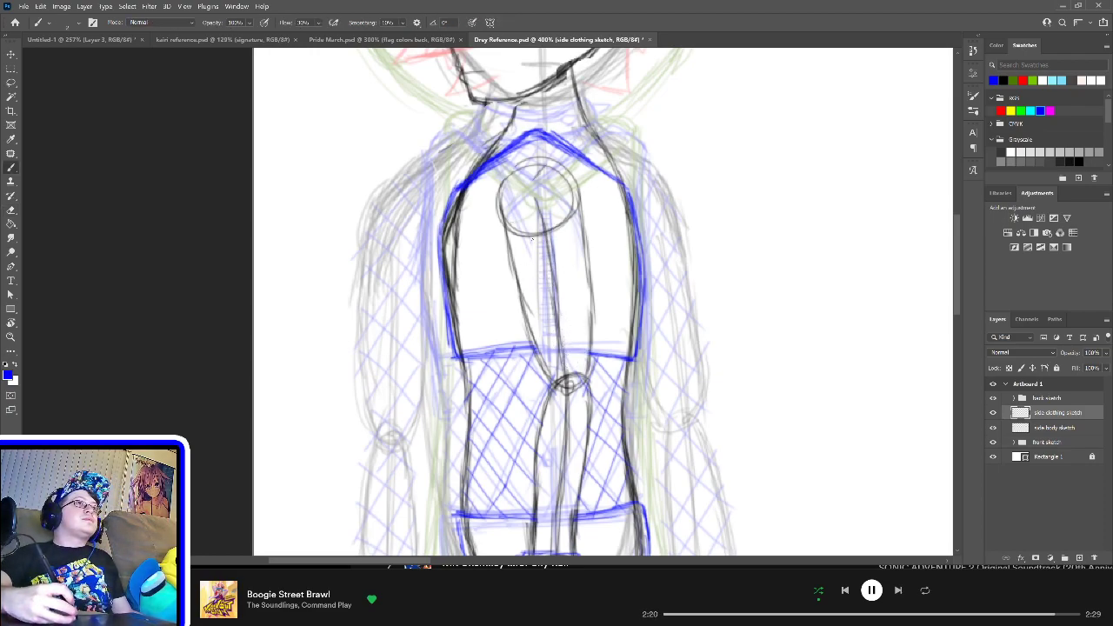
mouse_move(554, 243)
left_mouse_down()
mouse_move(555, 323)
mouse_move(499, 339)
mouse_move(507, 357)
mouse_move(493, 297)
mouse_move(502, 311)
mouse_move(532, 275)
mouse_move(517, 277)
mouse_move(520, 289)
mouse_move(546, 273)
mouse_move(565, 283)
mouse_move(583, 348)
left_mouse_up()
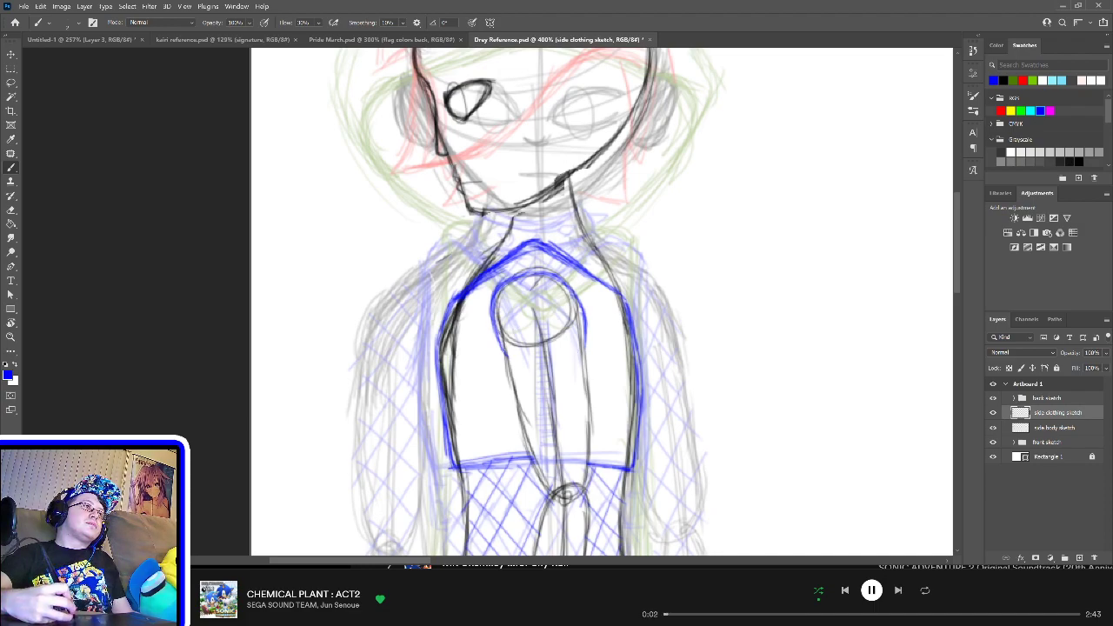
left_click_drag(532, 273, 585, 320)
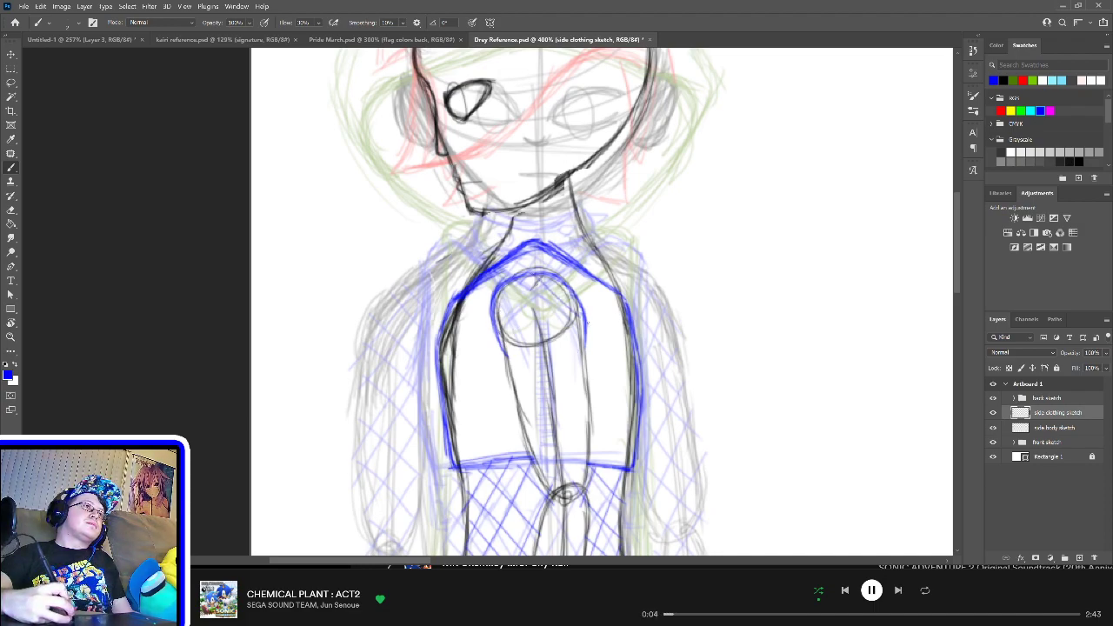
left_click_drag(522, 277, 587, 343)
mouse_move(509, 296)
left_mouse_down()
mouse_move(581, 358)
mouse_move(583, 386)
left_mouse_up()
left_click_drag(494, 342, 581, 414)
left_click_drag(511, 381, 591, 447)
left_click_drag(522, 418, 588, 496)
left_click_drag(552, 448, 579, 473)
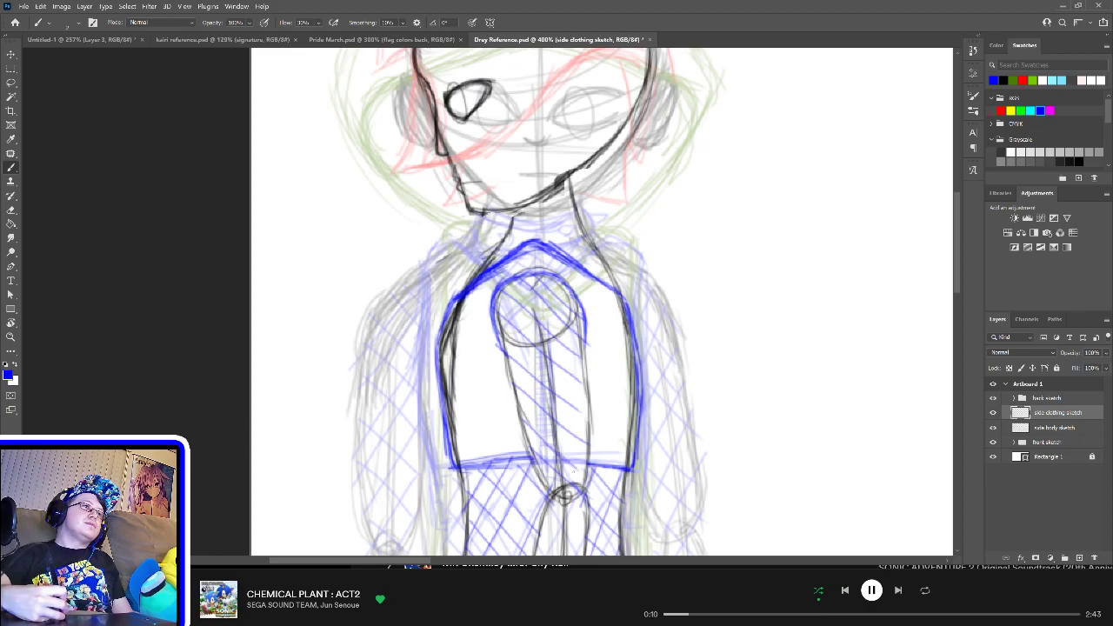
Step: Hatch the lower arm down beside the torso centre
scroll(588, 304, "down", 5)
left_click_drag(527, 371, 562, 433)
mouse_move(513, 402)
left_mouse_down()
mouse_move(554, 460)
mouse_move(510, 489)
left_mouse_up()
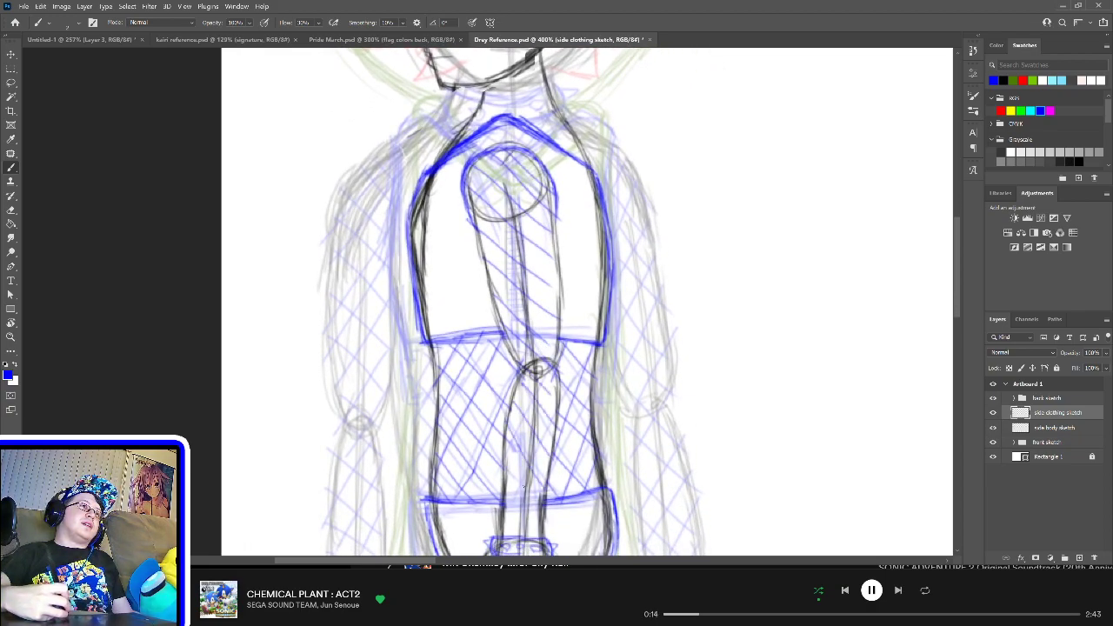
mouse_move(534, 442)
left_mouse_down()
mouse_move(499, 508)
mouse_move(530, 533)
left_mouse_up()
left_click_drag(517, 512, 513, 538)
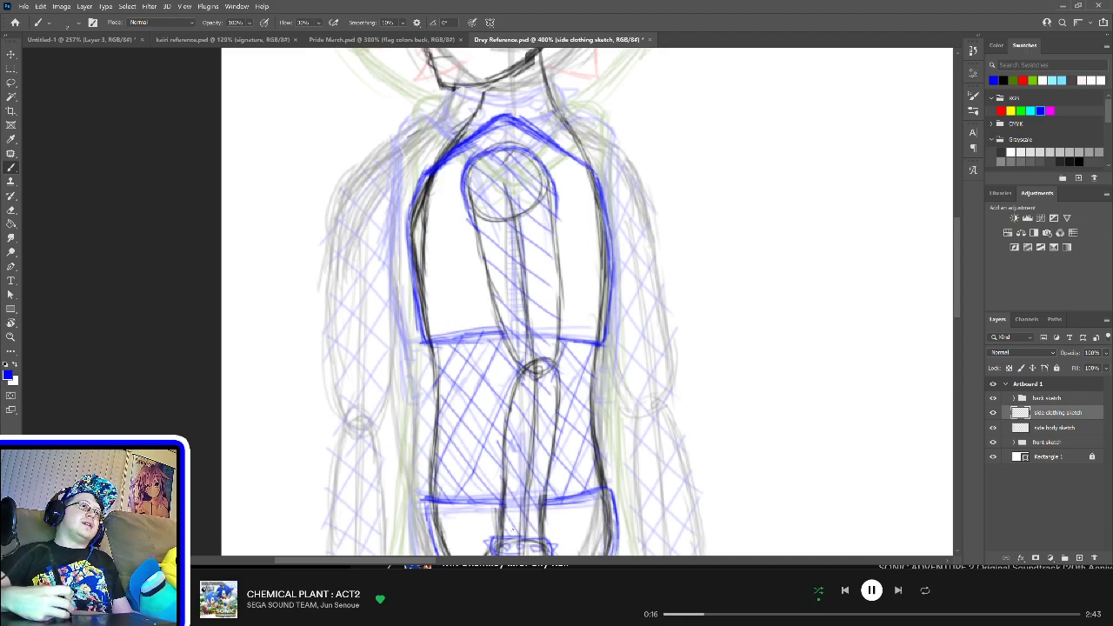
Step: Cross-hatch the shoulder circle, upper arm and lower arm
left_click_drag(477, 153, 501, 200)
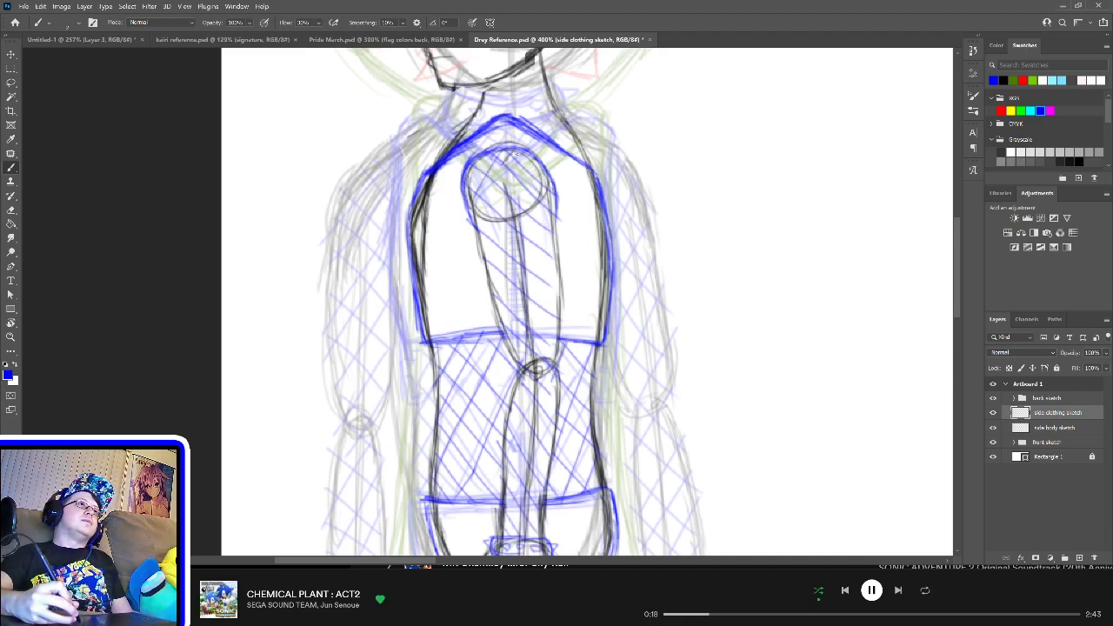
left_click_drag(522, 146, 484, 224)
left_click_drag(536, 163, 480, 273)
left_click_drag(554, 188, 537, 221)
mouse_move(536, 223)
left_mouse_down()
mouse_move(501, 298)
mouse_move(496, 357)
left_mouse_up()
left_click_drag(562, 284, 539, 334)
left_click_drag(537, 334, 507, 454)
left_click_drag(564, 425, 506, 487)
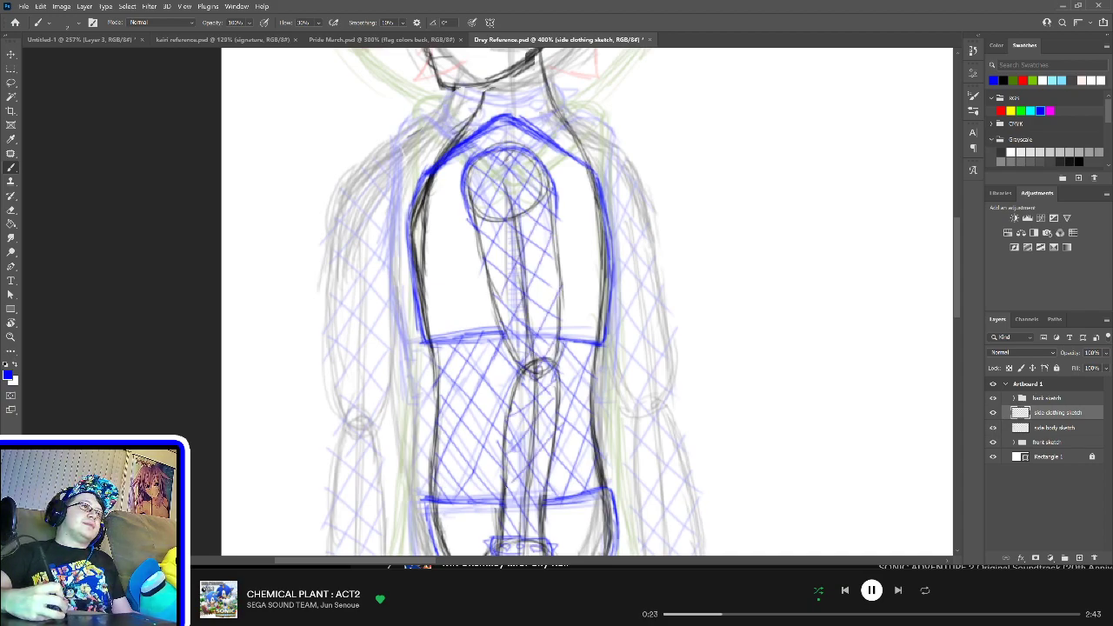
mouse_move(555, 454)
left_mouse_down()
mouse_move(508, 510)
mouse_move(501, 539)
mouse_move(514, 546)
left_mouse_up()
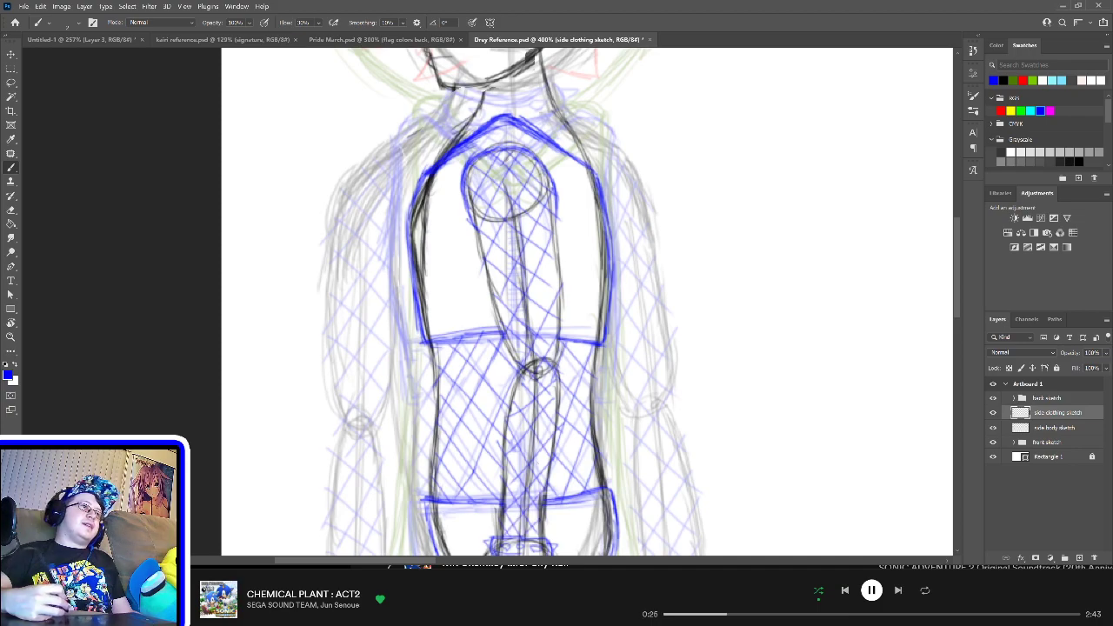
left_click_drag(521, 222, 540, 508)
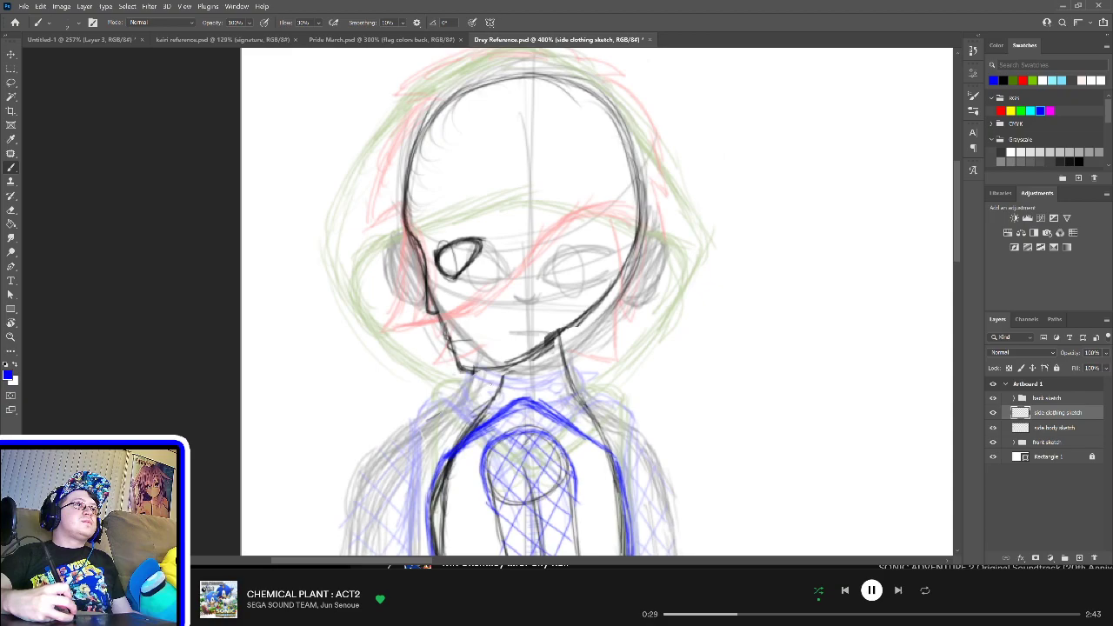
Step: Draw the collar's neckline and both sides in blue, curving it down toward the shoulder
mouse_move(492, 408)
left_mouse_down()
mouse_move(489, 379)
mouse_move(493, 404)
mouse_move(499, 376)
mouse_move(561, 360)
mouse_move(582, 392)
left_mouse_up()
mouse_move(496, 403)
left_mouse_down()
mouse_move(585, 380)
mouse_move(564, 388)
left_mouse_up()
left_click_drag(493, 385, 483, 395)
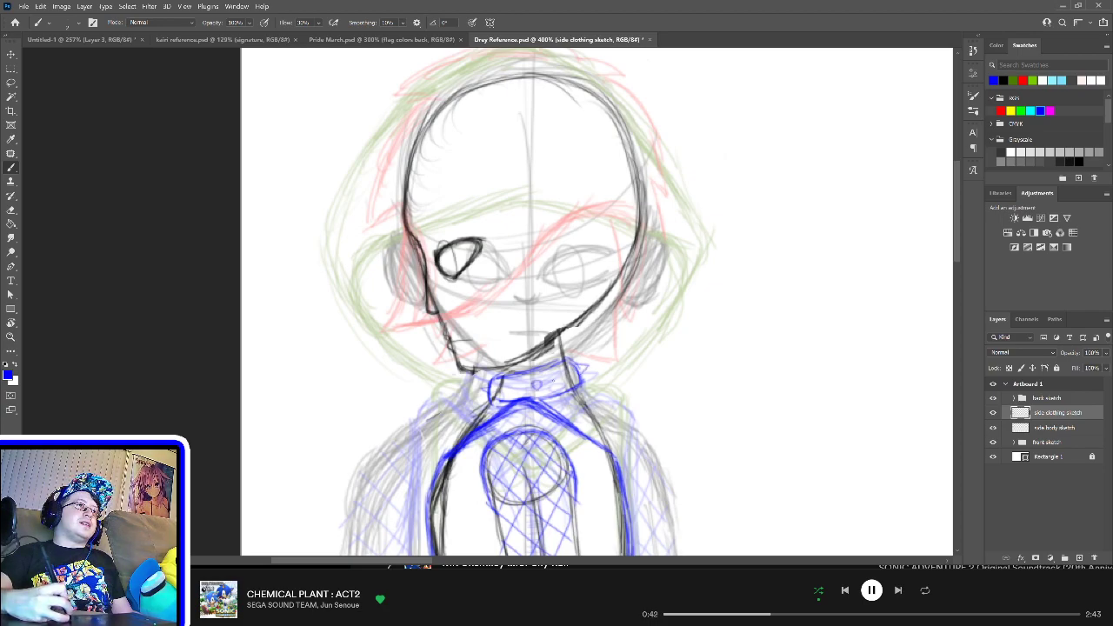
mouse_move(551, 384)
left_mouse_down()
mouse_move(563, 374)
mouse_move(502, 383)
mouse_move(519, 395)
left_mouse_up()
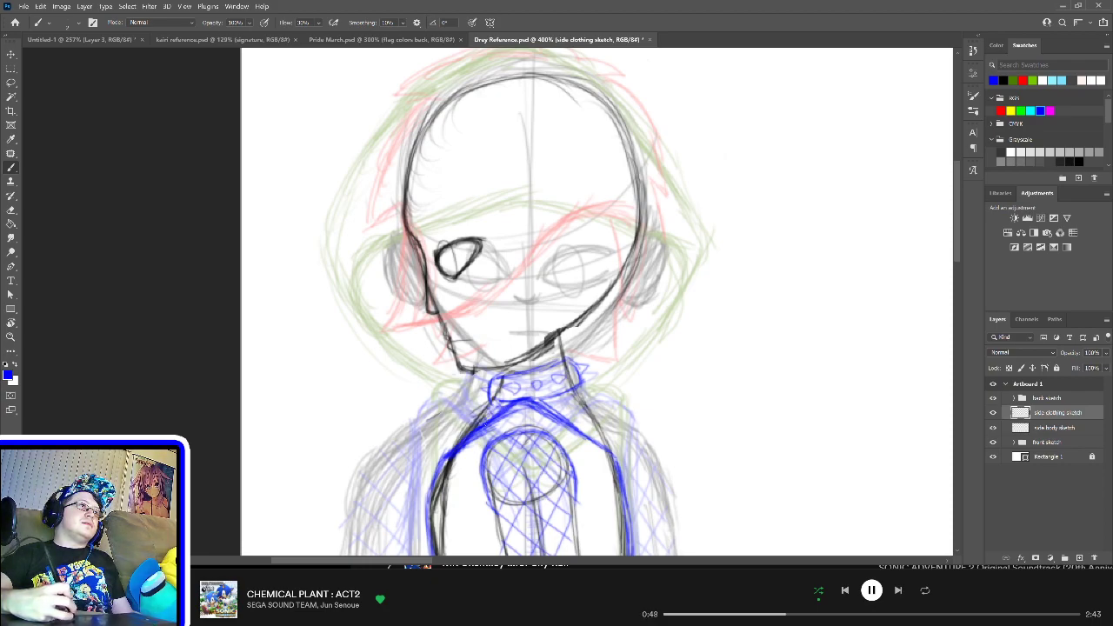
mouse_move(550, 392)
left_mouse_down()
mouse_move(569, 420)
mouse_move(601, 432)
mouse_move(581, 428)
mouse_move(605, 429)
mouse_move(599, 437)
left_mouse_up()
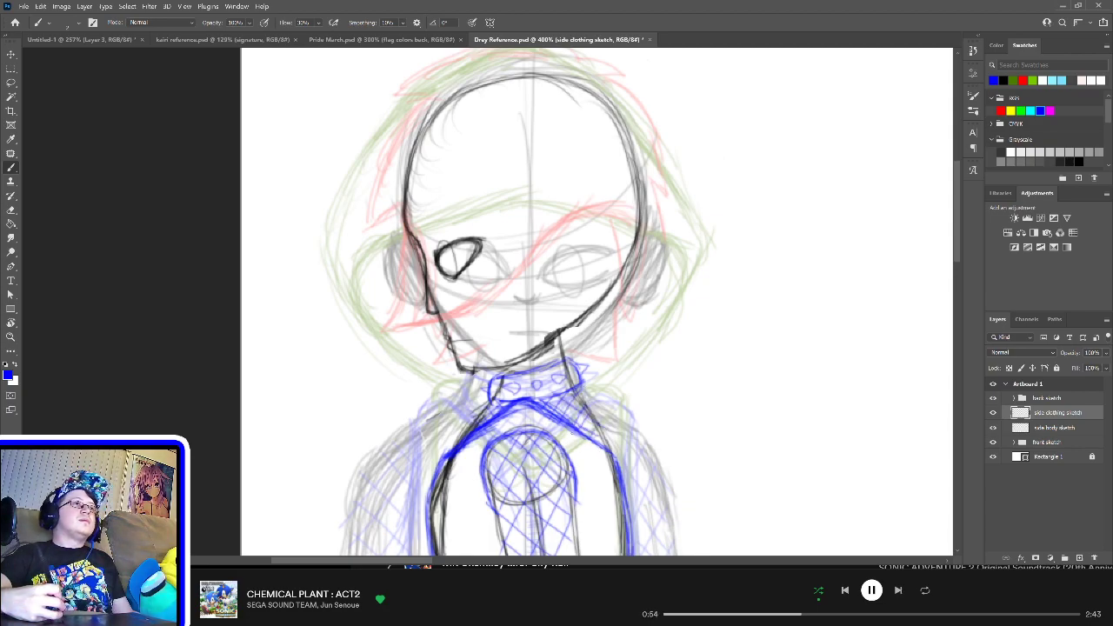
scroll(527, 363, "down", 10)
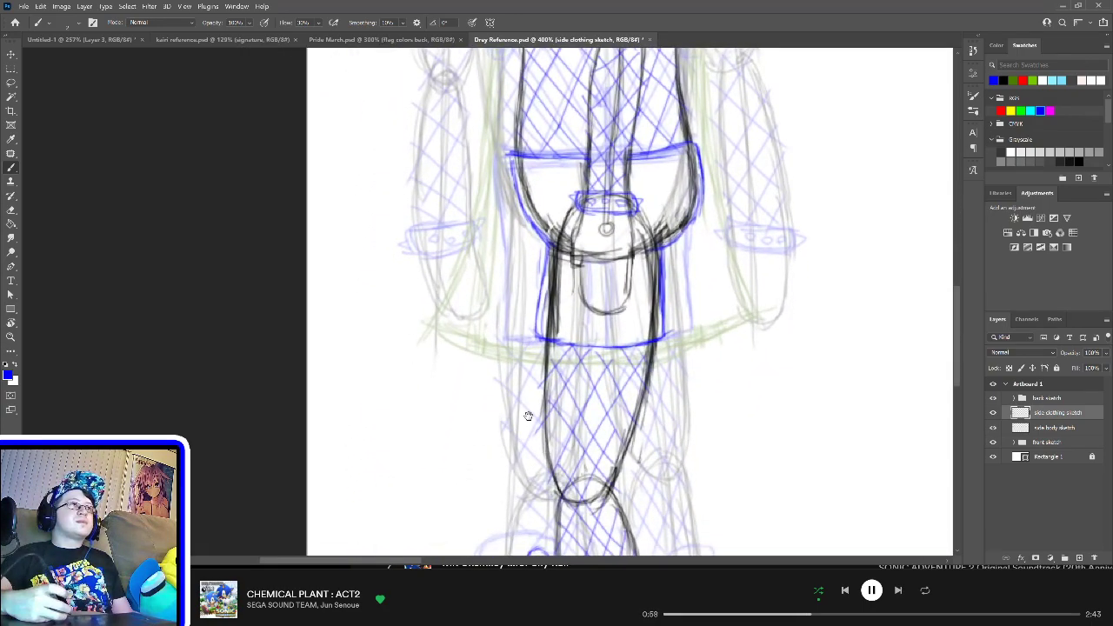
Step: Check the boots, then zoom out to fit both full figures in view
left_click_drag(526, 433, 504, 358)
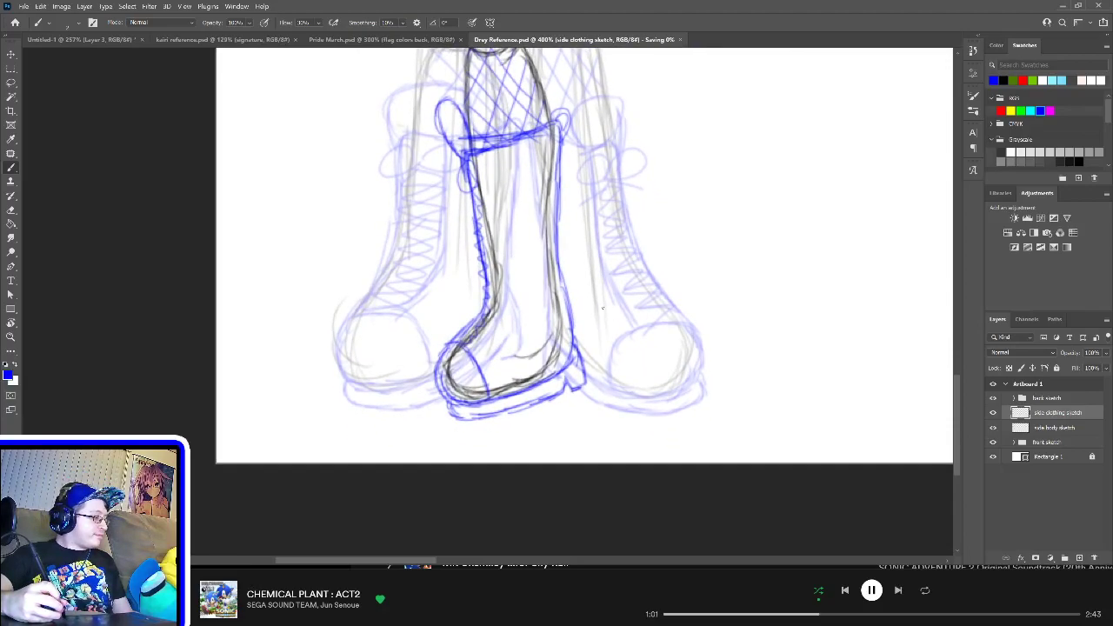
key("ctrl+0")
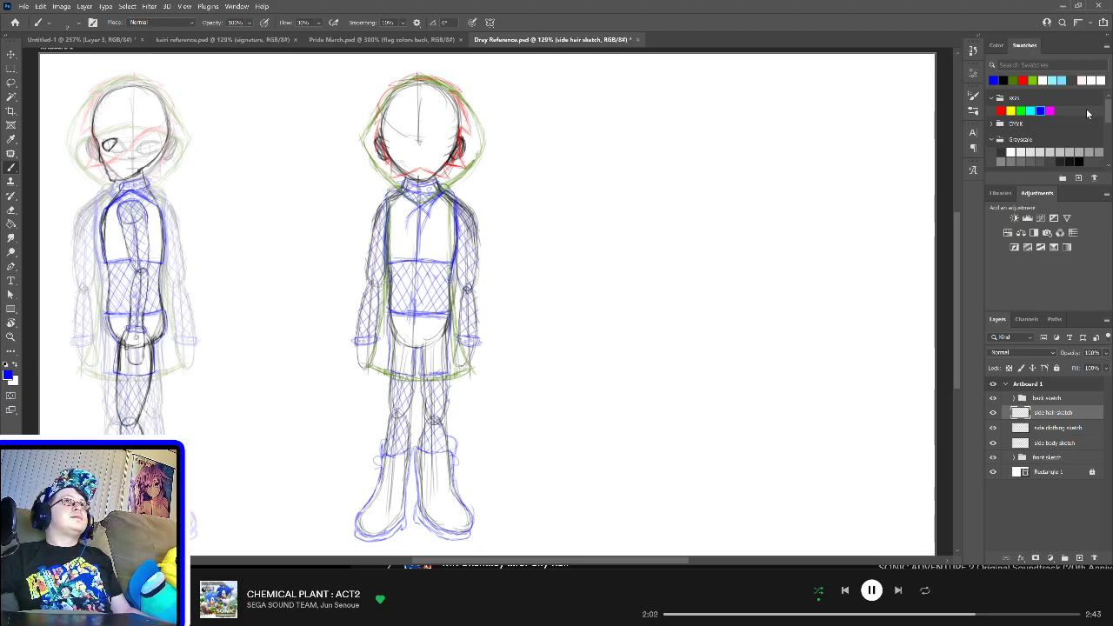
Step: Pick red and sketch a first side-hair stroke beside the eye
left_click(1000, 111)
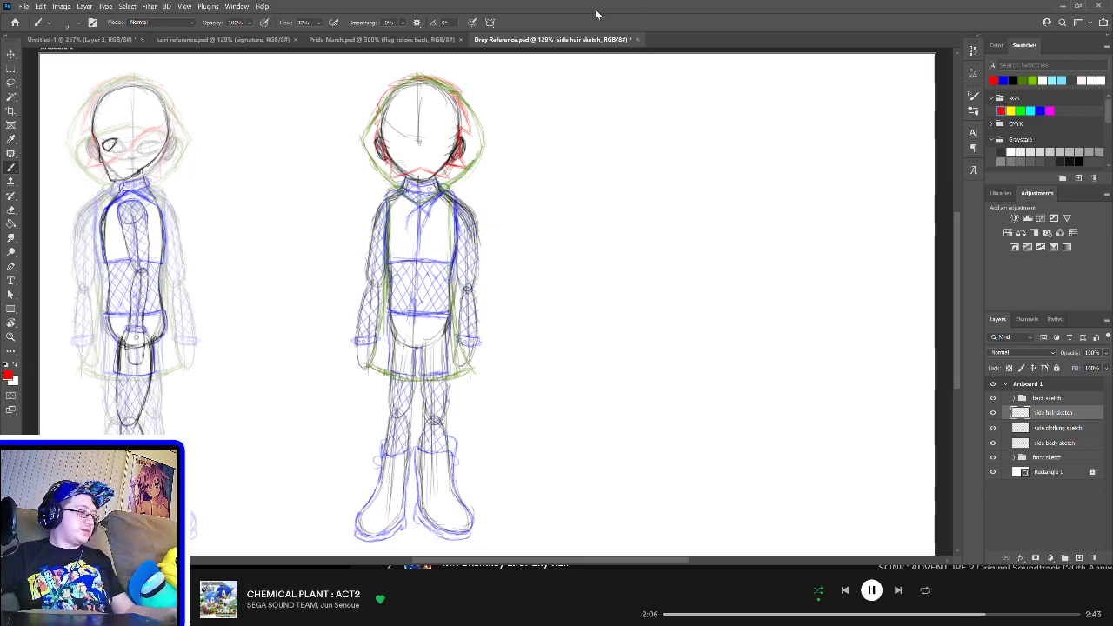
key("ctrl+plus")
key("ctrl+plus")
scroll(426, 262, "up", 5)
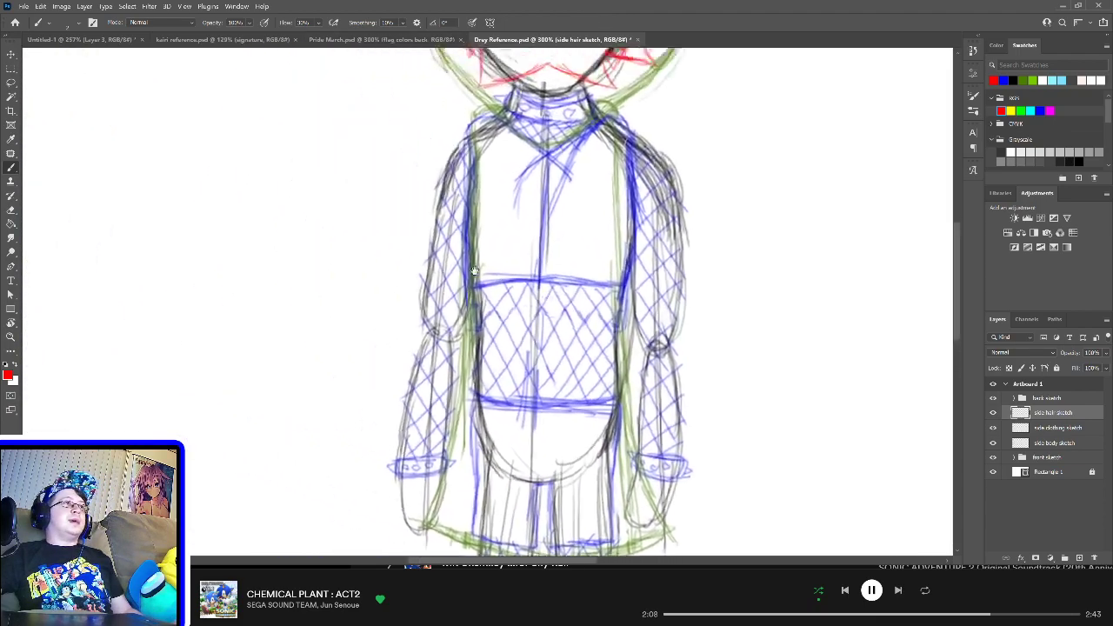
left_click_drag(426, 263, 514, 333)
left_click_drag(409, 288, 509, 333)
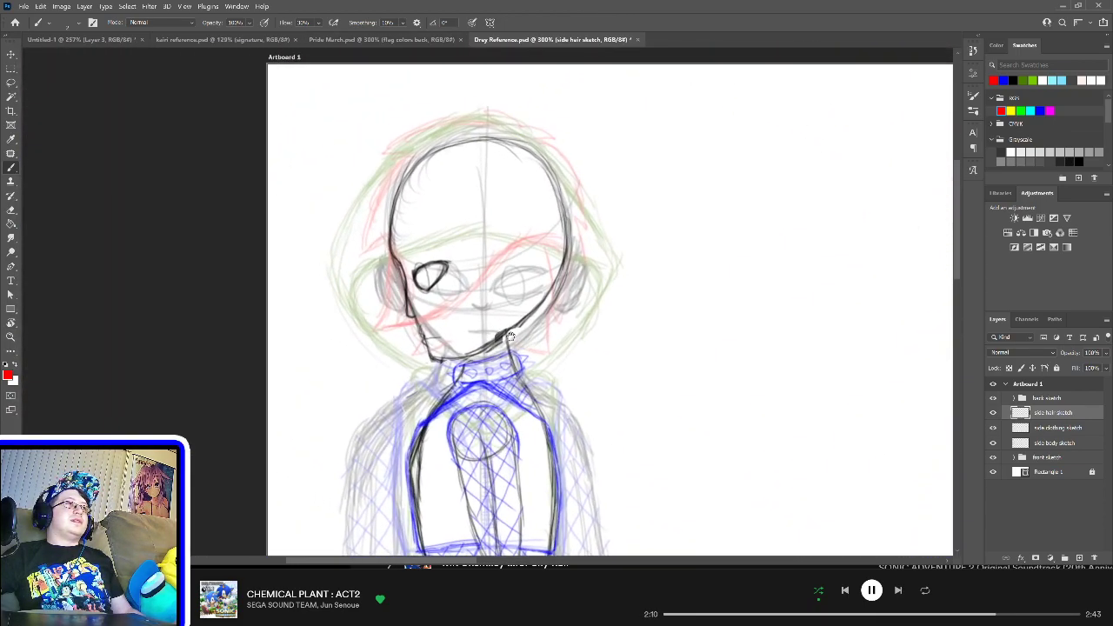
left_click_drag(483, 296, 505, 324)
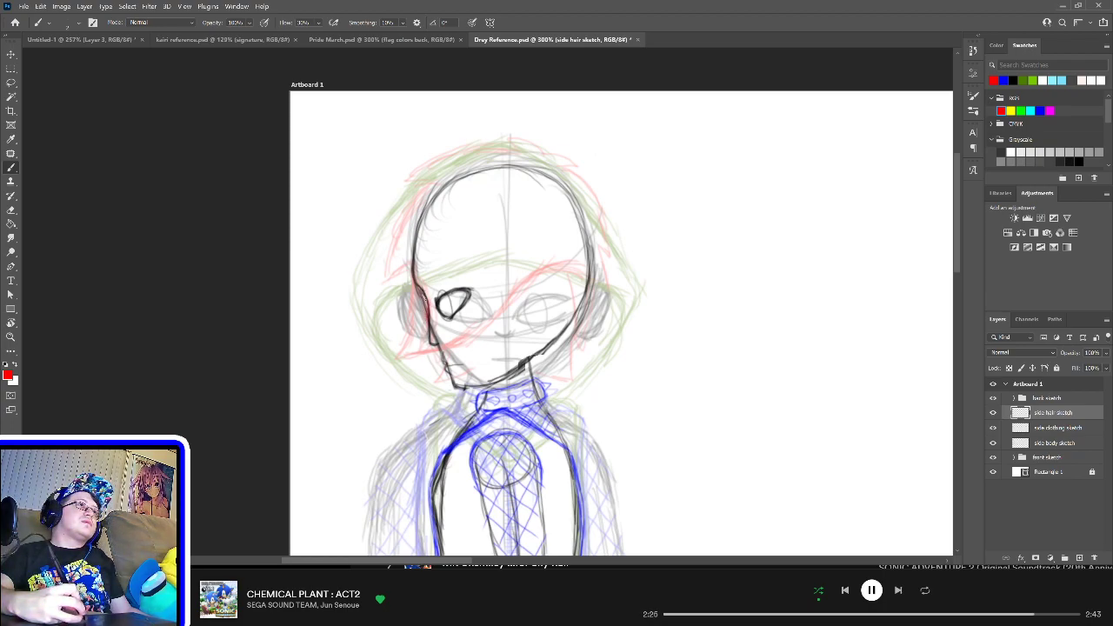
mouse_move(430, 297)
left_mouse_down()
mouse_move(433, 271)
mouse_move(470, 266)
left_mouse_up()
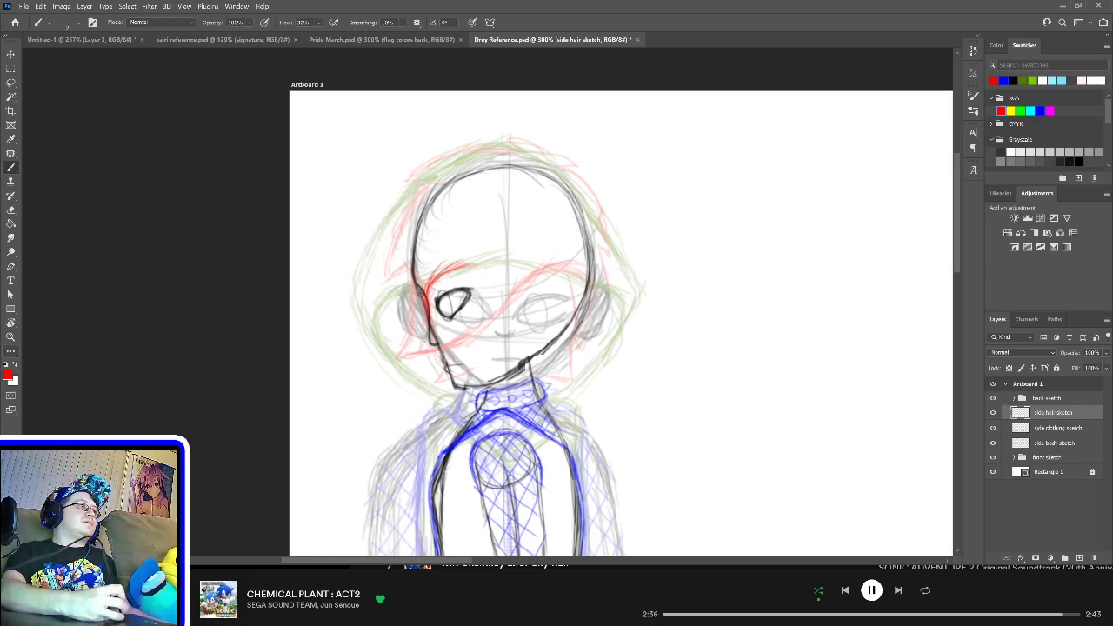
Step: Make black the drawing colour and work on the side body sketch layer
key("x")
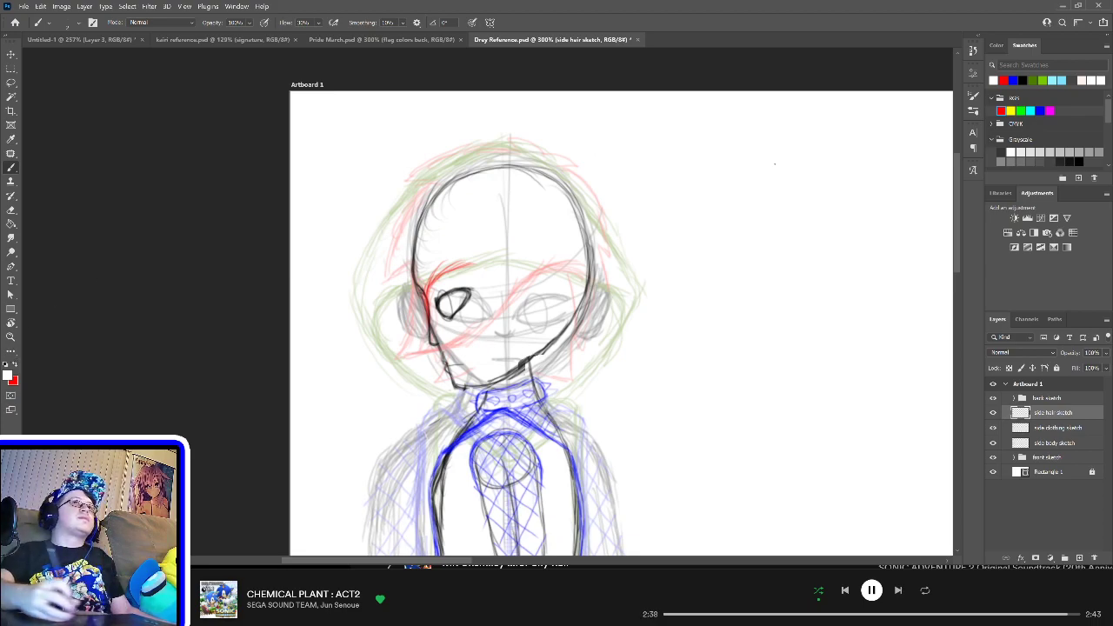
left_click(1024, 80)
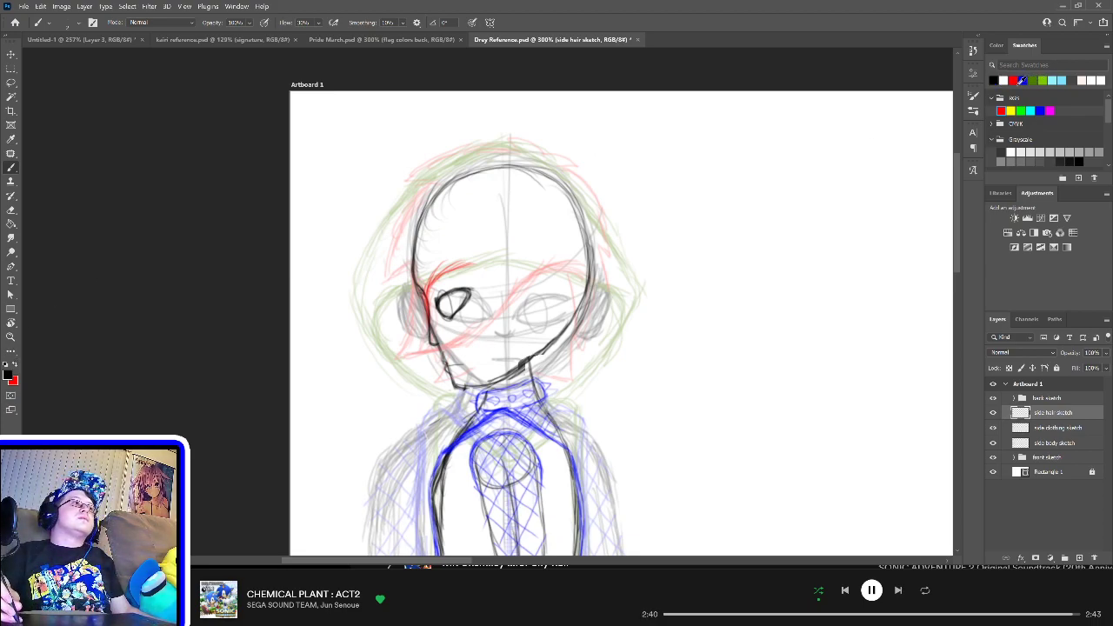
left_click(1076, 443)
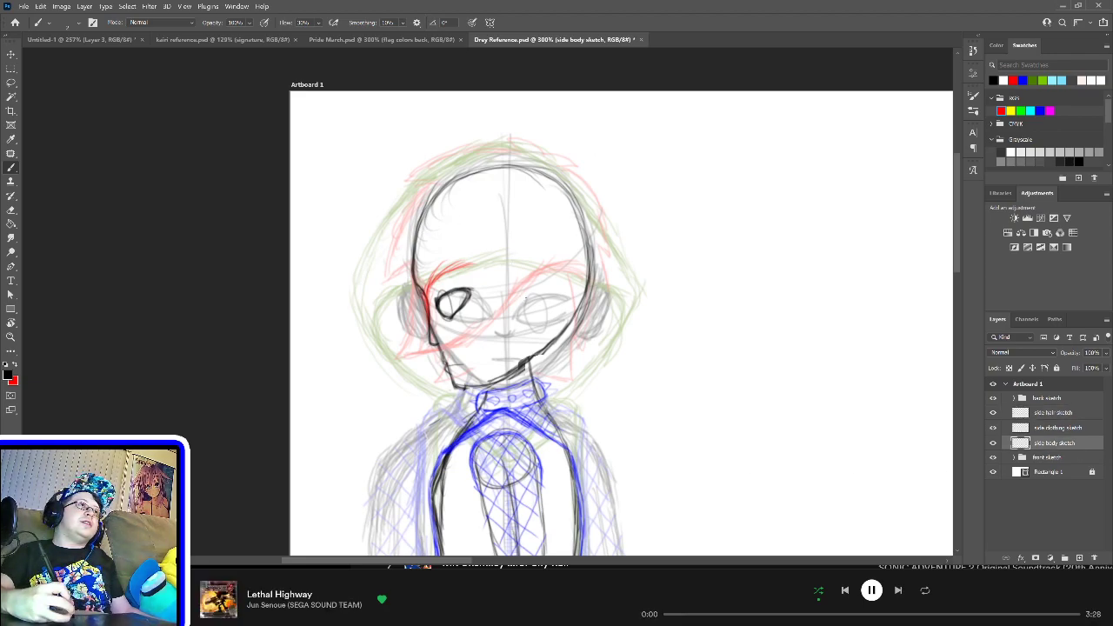
Step: Sketch the profile nose line and mouth curve on the side body sketch
left_click_drag(501, 296, 517, 294)
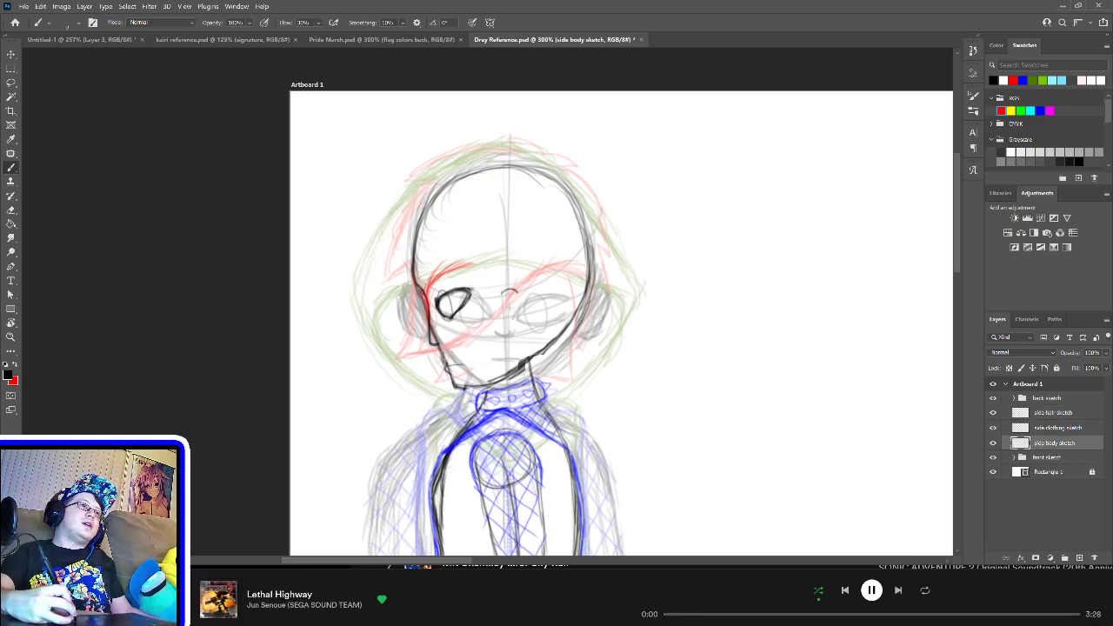
left_click_drag(499, 336, 516, 339)
mouse_move(520, 294)
left_mouse_down()
mouse_move(507, 341)
mouse_move(520, 333)
left_mouse_up()
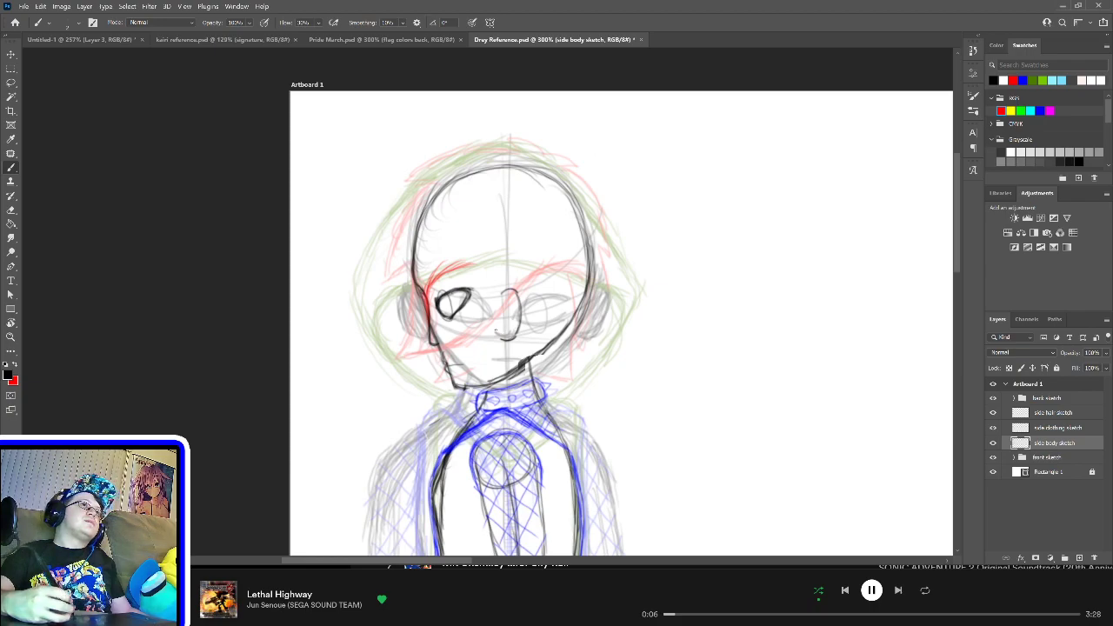
left_click(1055, 414)
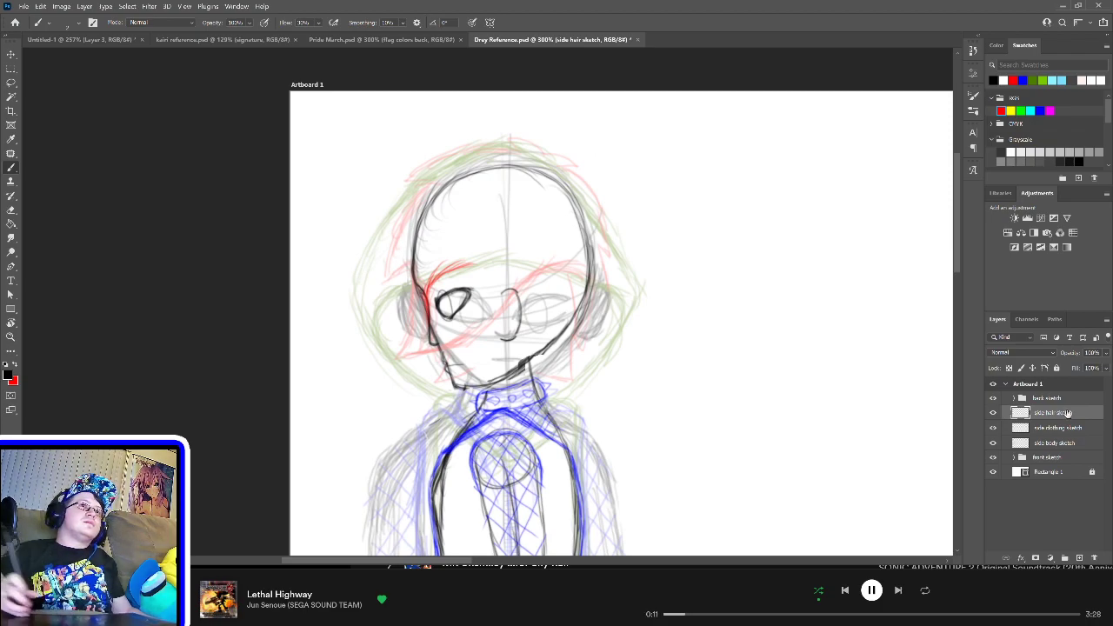
left_click(1076, 447)
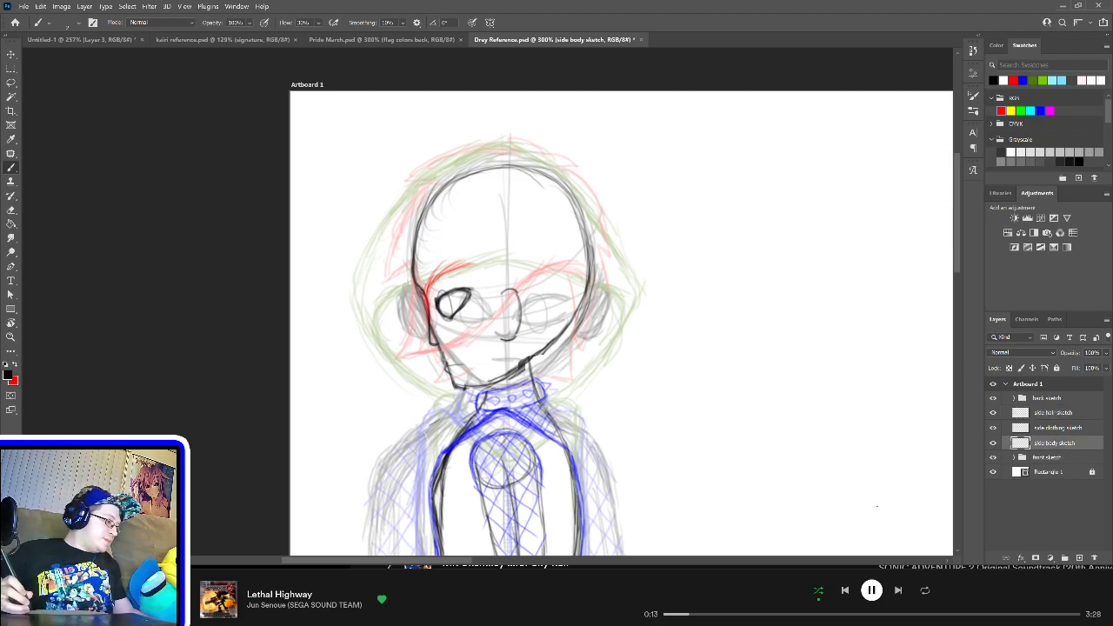
Step: Lasso the nose, nudge it right, deselect, and return to the side hair sketch layer
key("l")
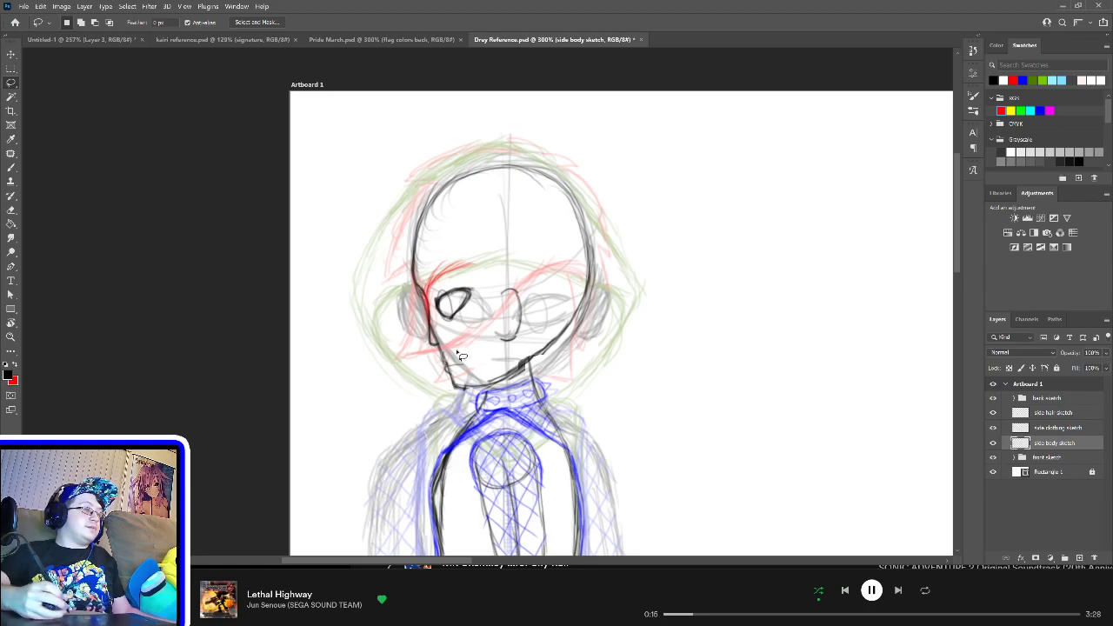
mouse_move(525, 352)
left_mouse_down()
mouse_move(495, 281)
mouse_move(536, 305)
mouse_move(525, 353)
left_mouse_up()
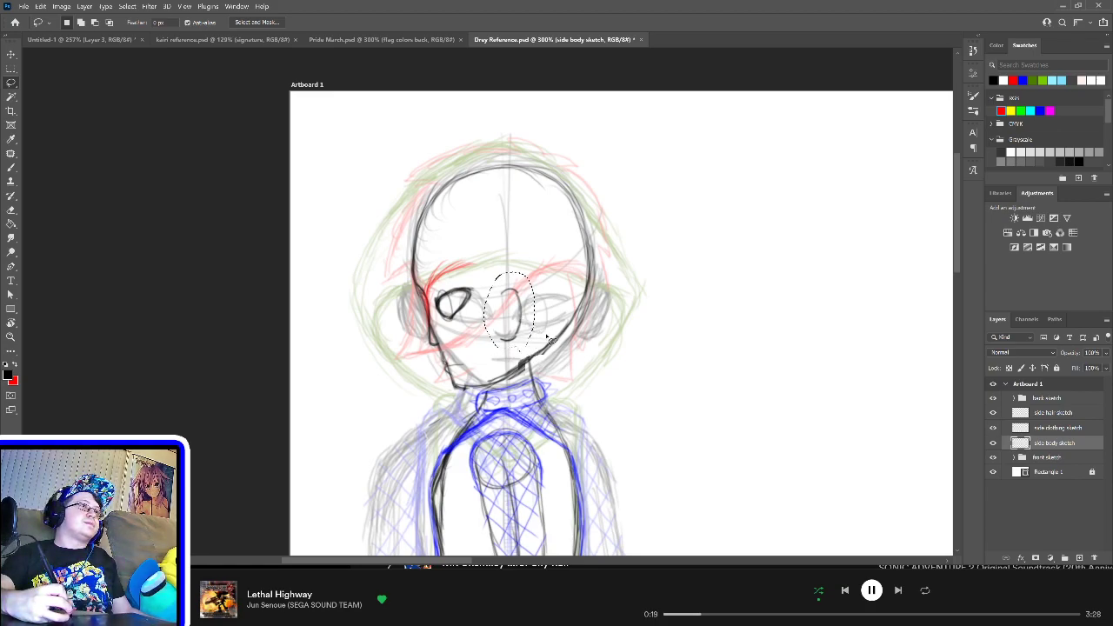
key("ctrl+t")
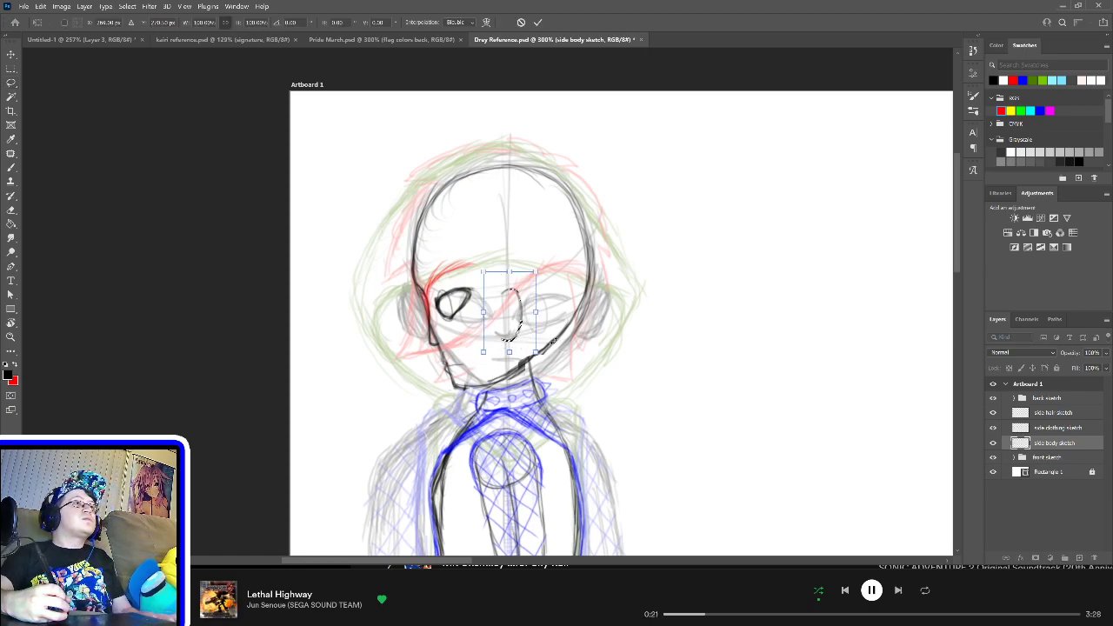
key("Right")
key("Right")
key("Right")
key("Right")
key("Right")
key("Right")
key("Right")
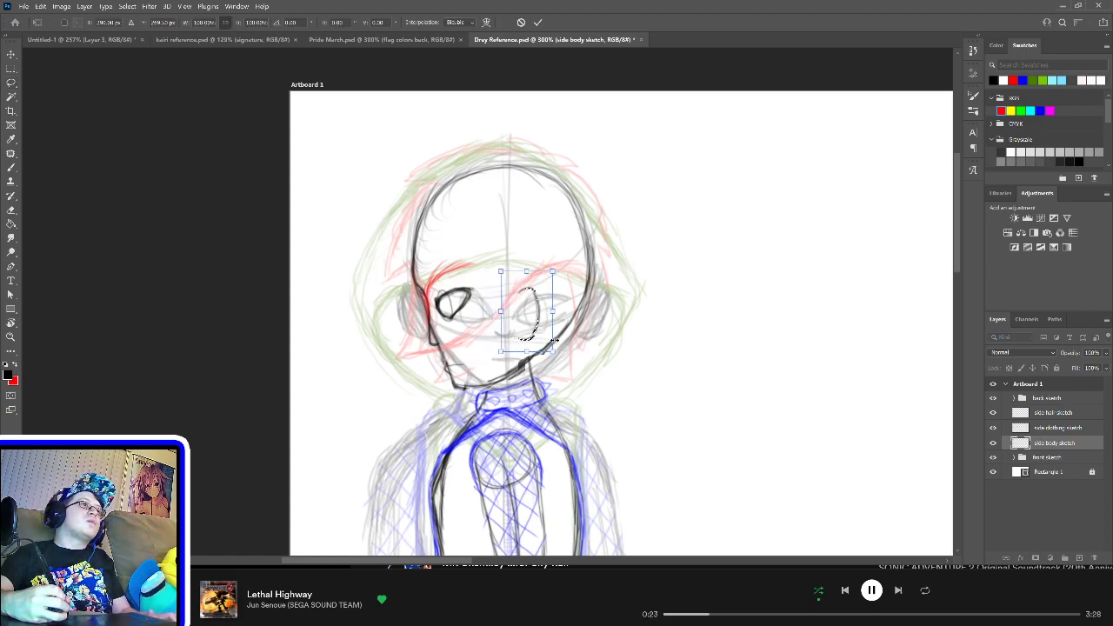
key("Left")
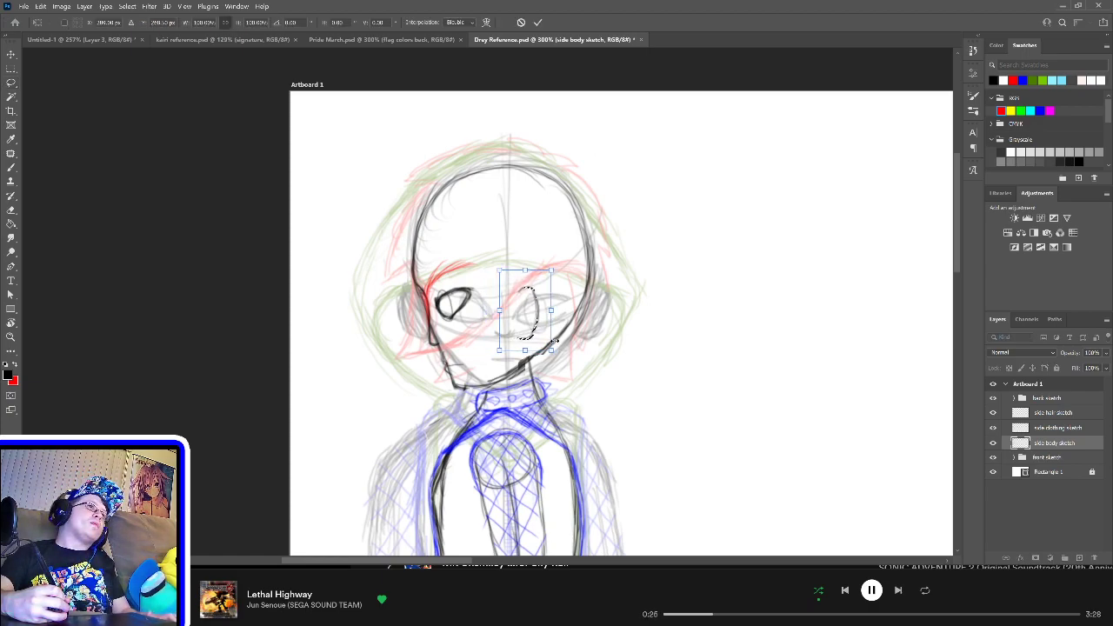
key("Return")
key("ctrl+d")
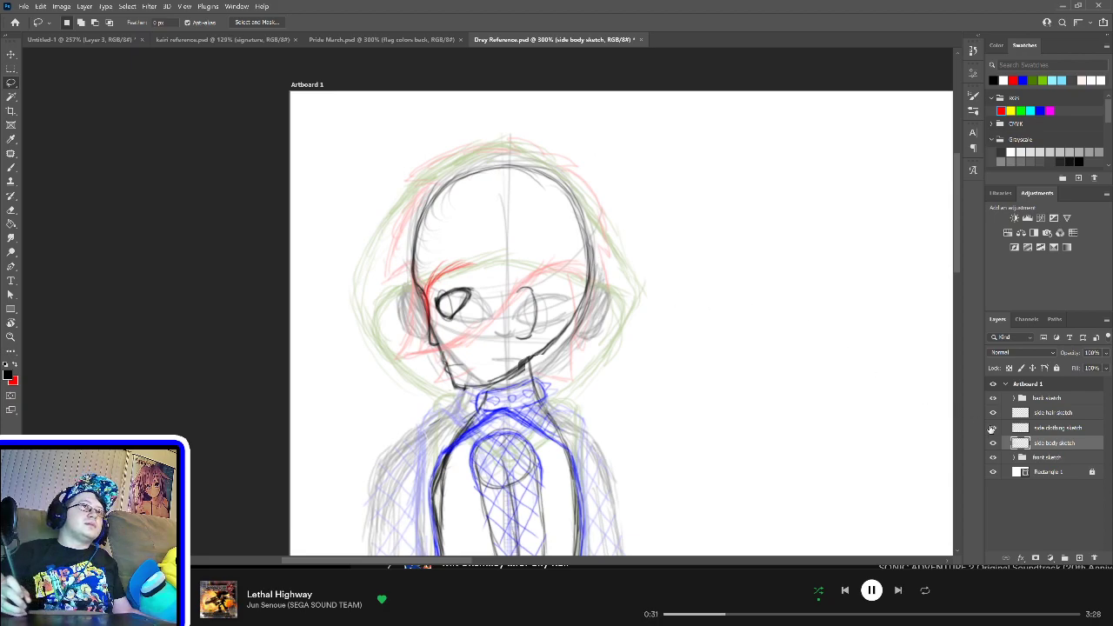
left_click(1036, 415)
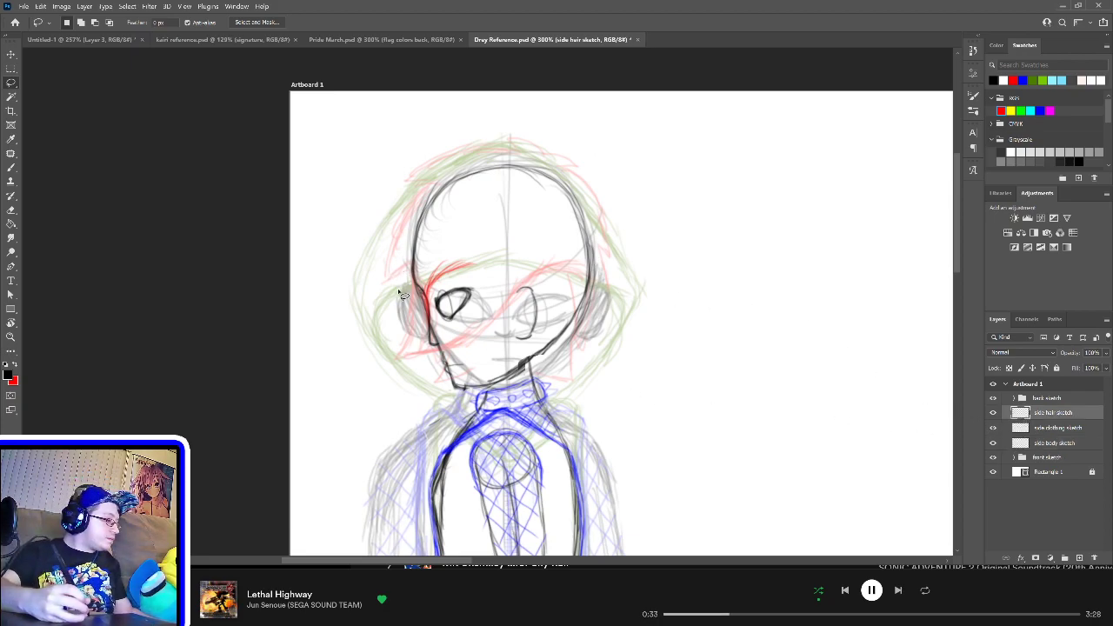
Step: With the red brush, draw hair strands over the left eye and down the face and chin
key("b")
key("x")
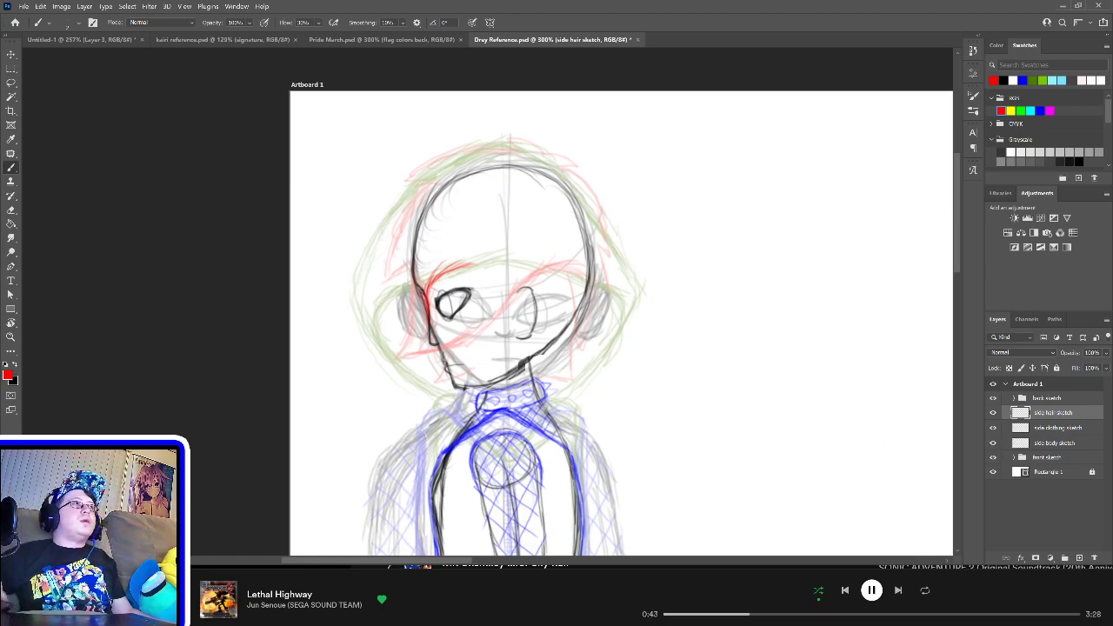
left_click(11, 68)
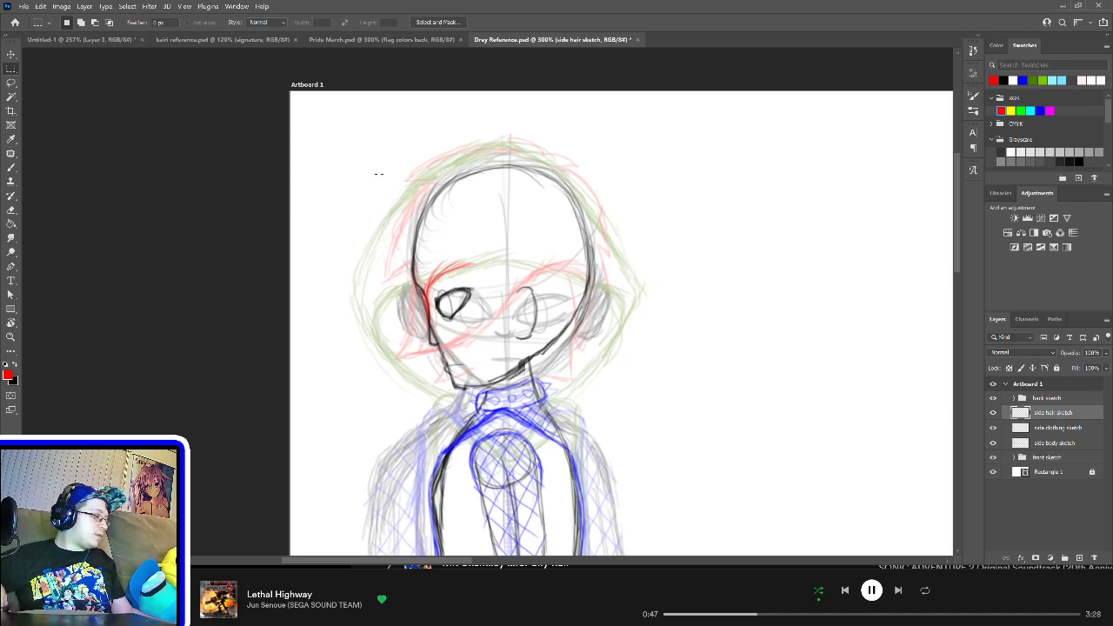
key("b")
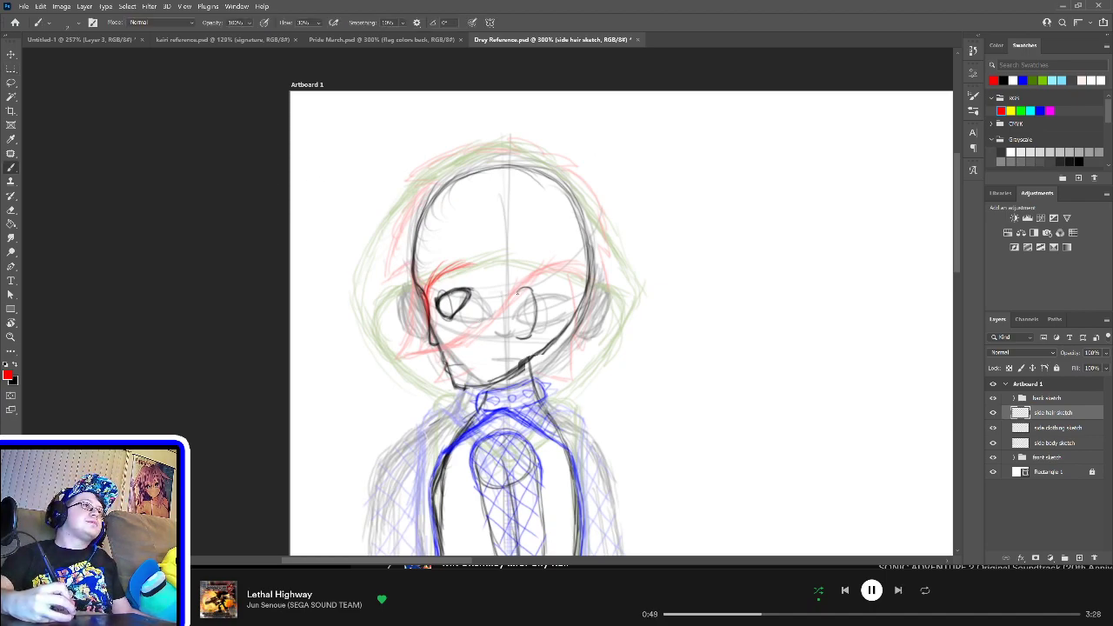
left_click_drag(519, 284, 510, 342)
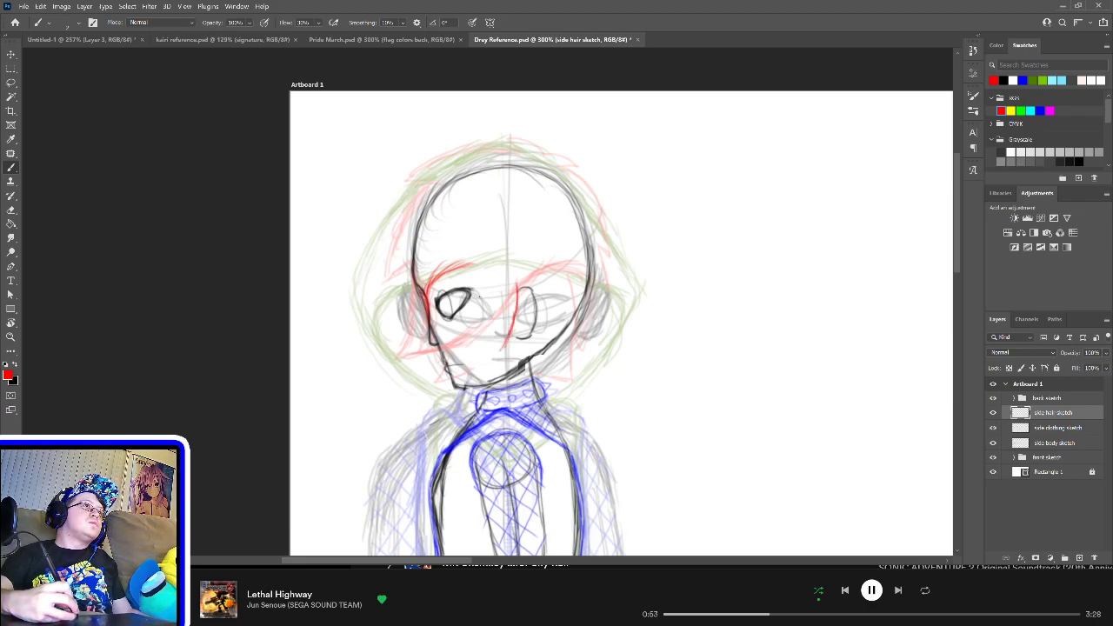
mouse_move(449, 269)
left_mouse_down()
mouse_move(484, 283)
mouse_move(503, 349)
left_mouse_up()
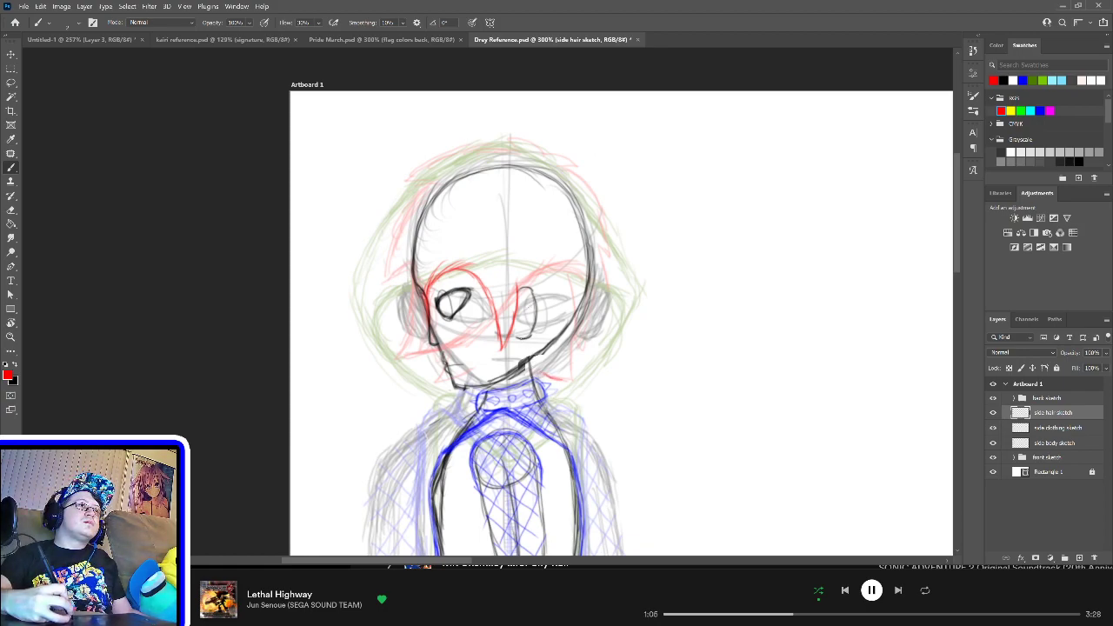
left_click_drag(522, 340, 561, 385)
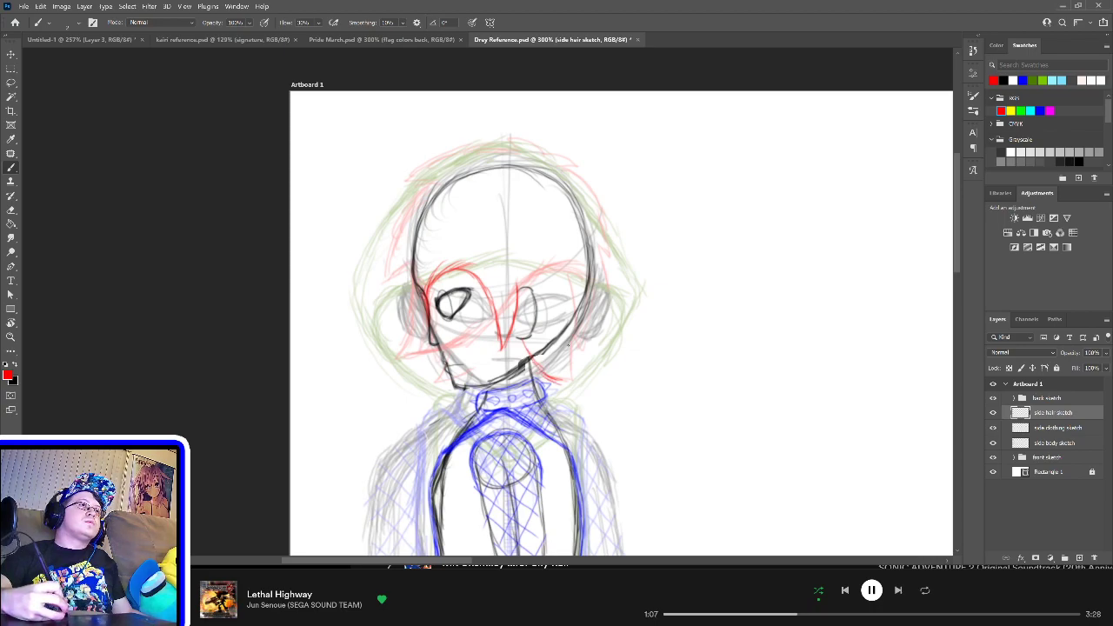
left_click_drag(575, 338, 572, 387)
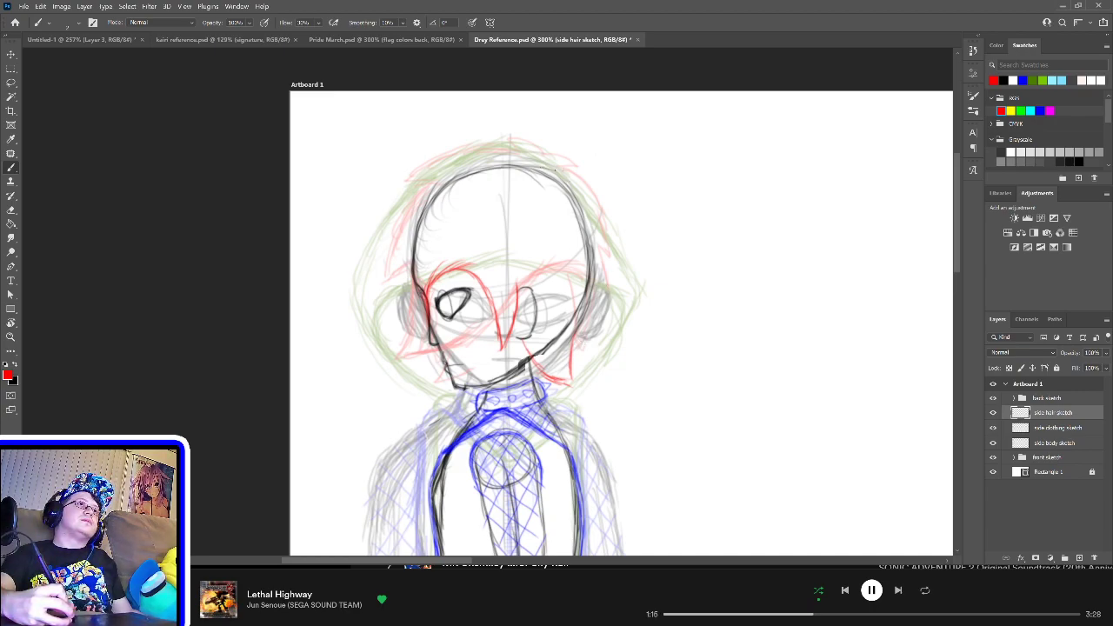
Step: Add red hair across the top of the head and down the left side of the face
mouse_move(571, 170)
left_mouse_down()
mouse_move(574, 186)
mouse_move(557, 170)
mouse_move(603, 226)
mouse_move(612, 275)
mouse_move(596, 338)
mouse_move(574, 353)
left_mouse_up()
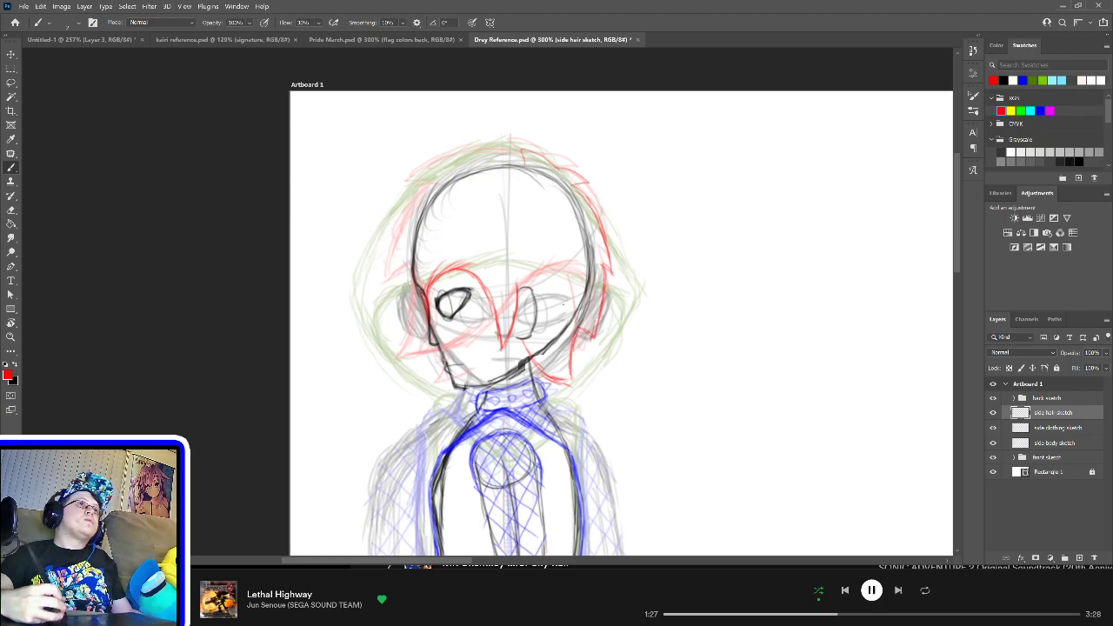
mouse_move(416, 187)
left_mouse_down()
mouse_move(466, 160)
mouse_move(524, 163)
left_mouse_up()
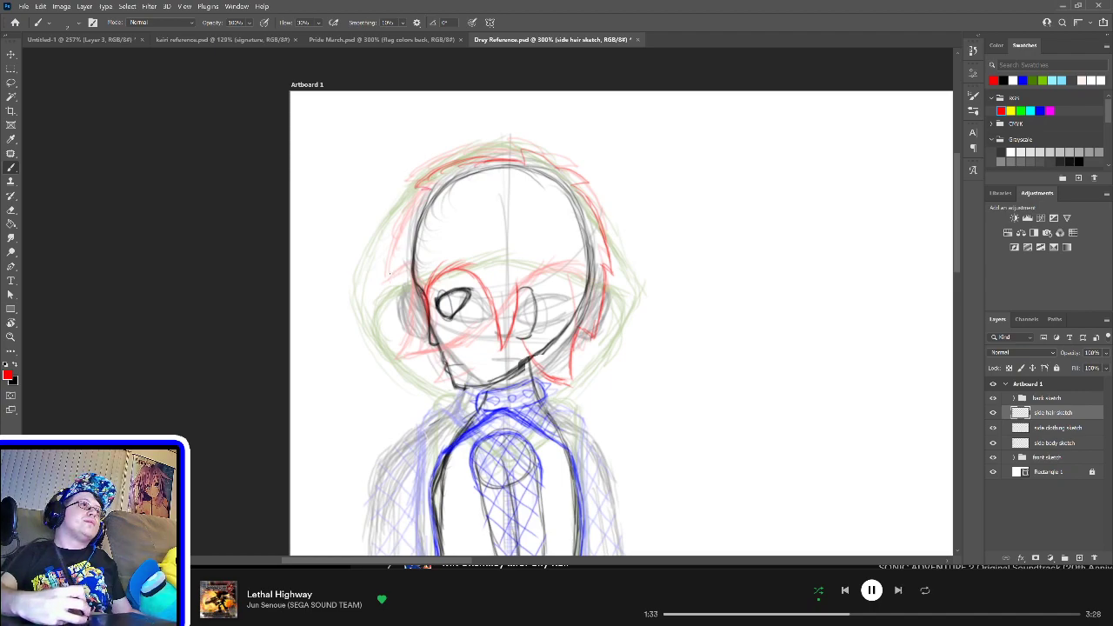
mouse_move(390, 272)
left_mouse_down()
mouse_move(399, 228)
mouse_move(424, 190)
mouse_move(394, 275)
mouse_move(409, 272)
left_mouse_up()
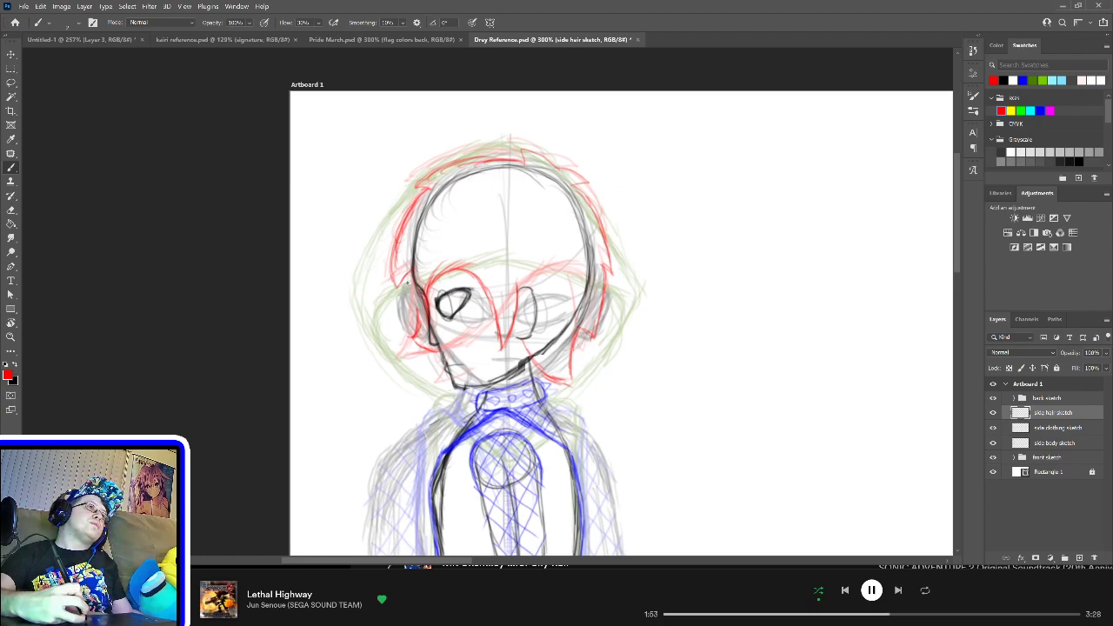
left_click_drag(407, 280, 416, 317)
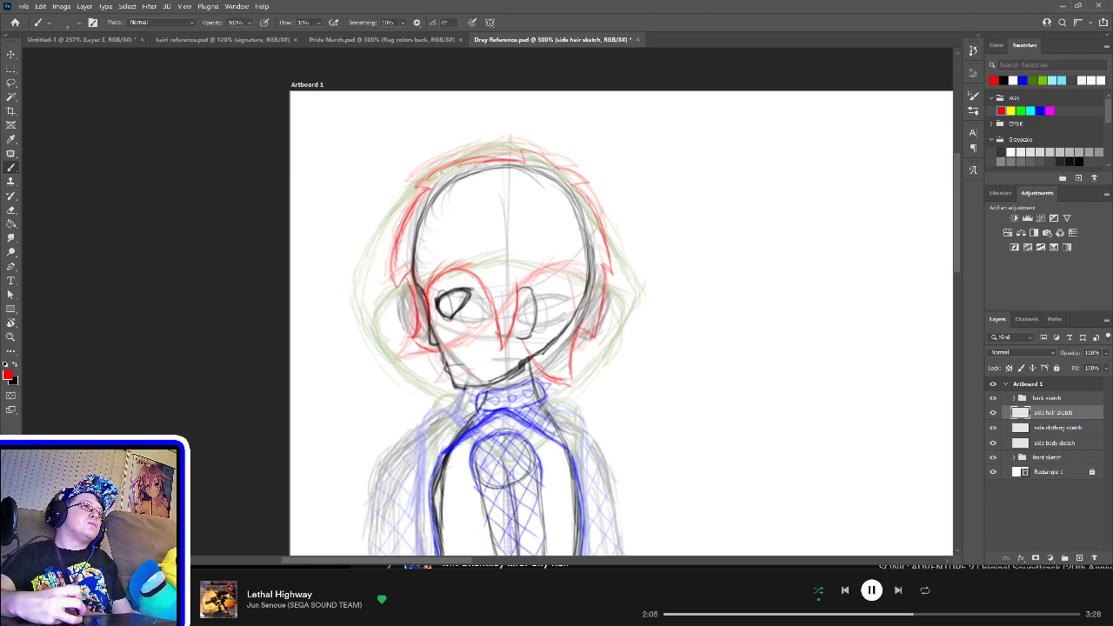
left_click_drag(415, 334, 428, 339)
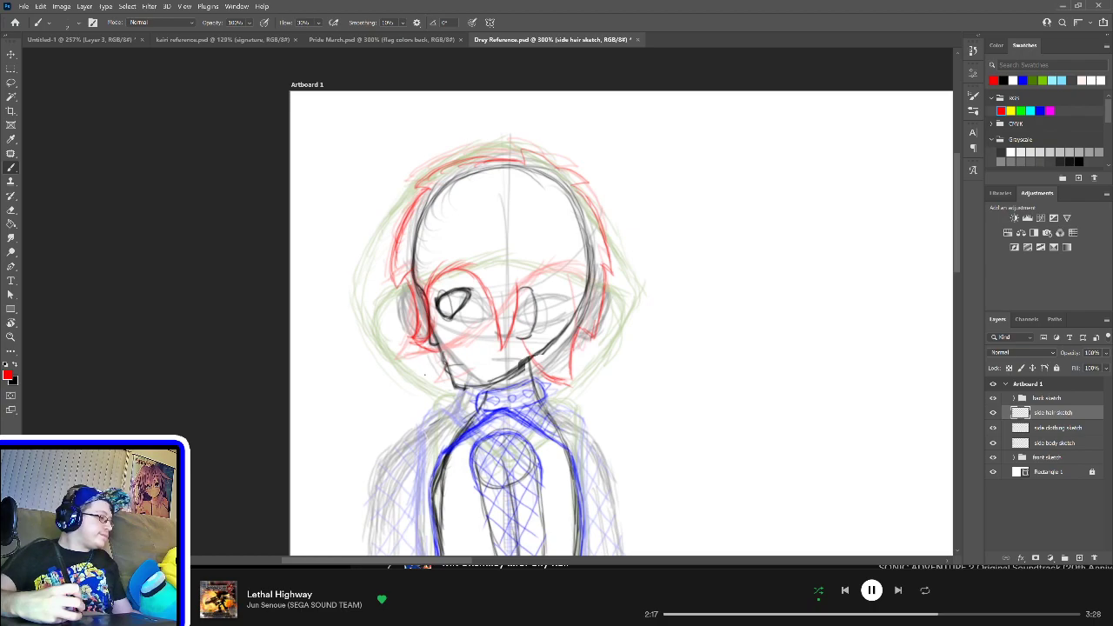
Step: Erase stray marks near the left cheek hair and restroke the face edge from the jaw
key("e")
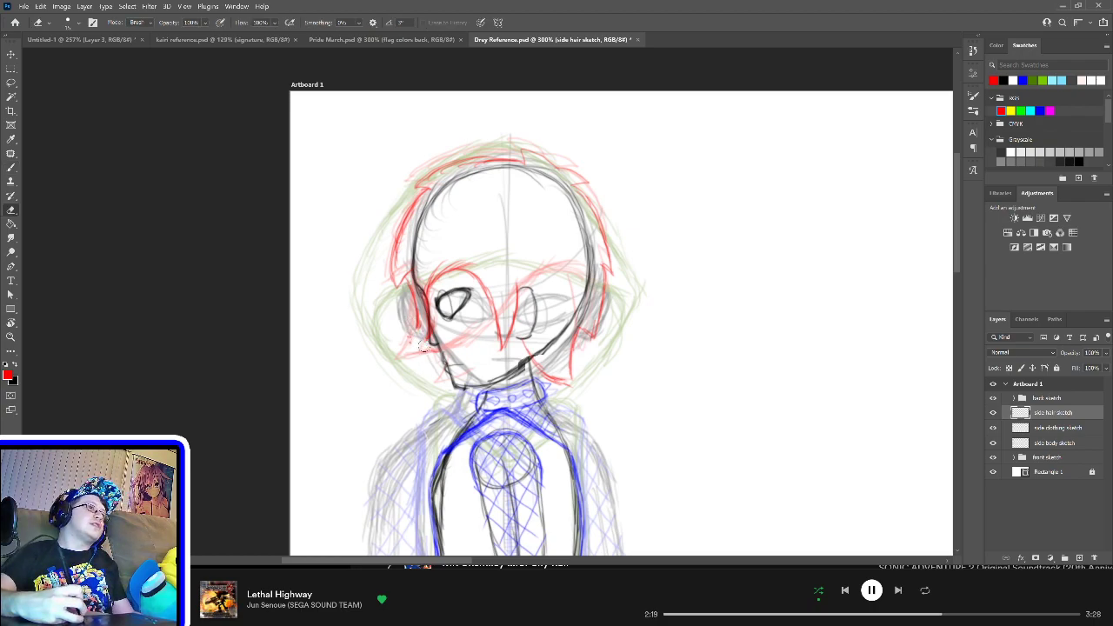
mouse_move(416, 324)
left_mouse_down()
mouse_move(424, 344)
mouse_move(422, 334)
left_mouse_up()
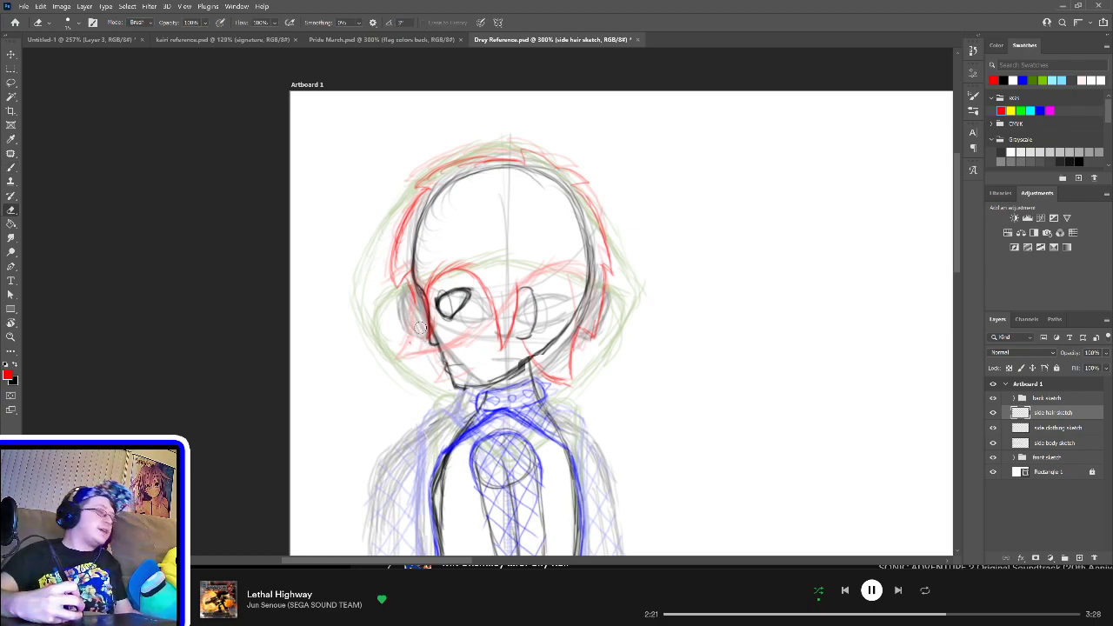
key("b")
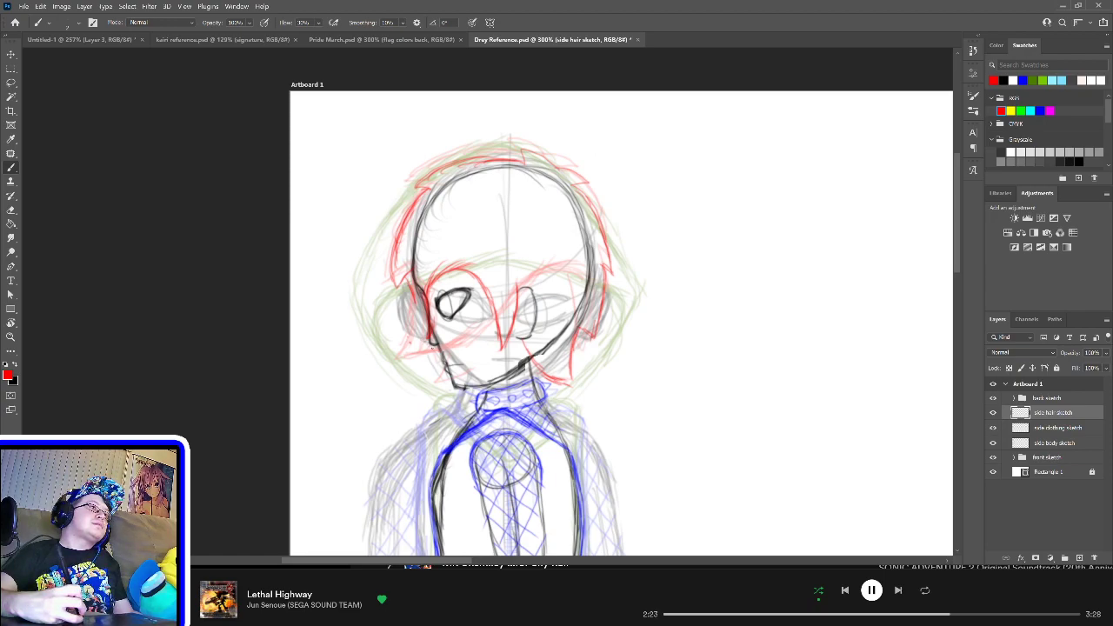
mouse_move(439, 348)
left_mouse_down()
mouse_move(416, 330)
mouse_move(410, 300)
left_mouse_up()
Step: Reinforce the left jaw and cheek, then add a new 'side cape sketch' layer
mouse_move(426, 345)
left_mouse_down()
mouse_move(410, 289)
mouse_move(416, 312)
left_mouse_up()
mouse_move(438, 349)
left_mouse_down()
mouse_move(417, 332)
mouse_move(415, 303)
left_mouse_up()
left_click_drag(424, 338, 417, 320)
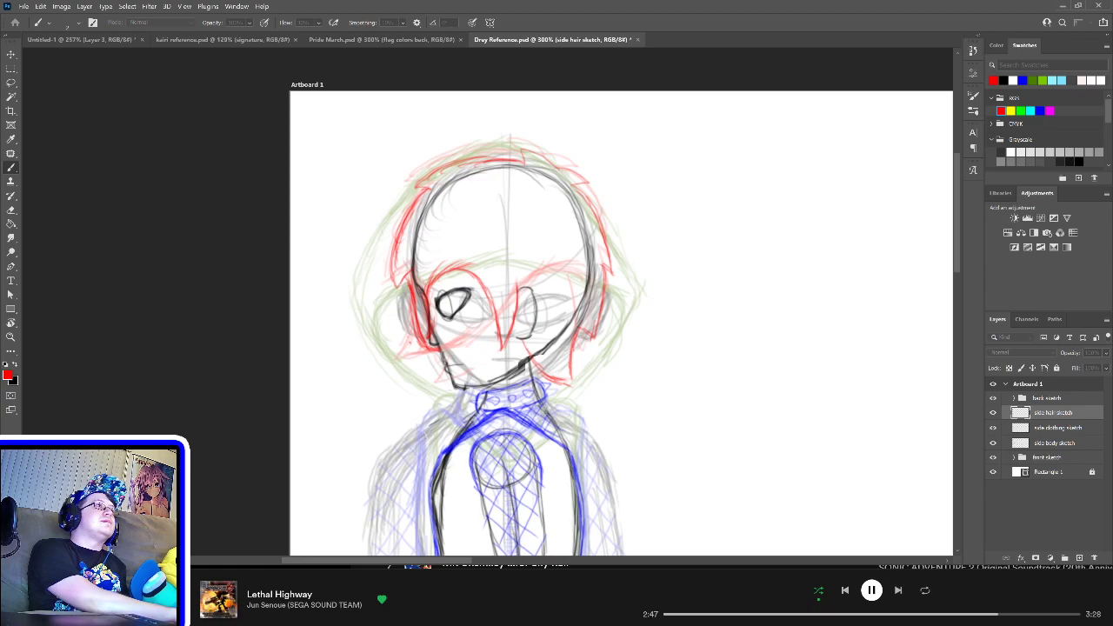
key("Return")
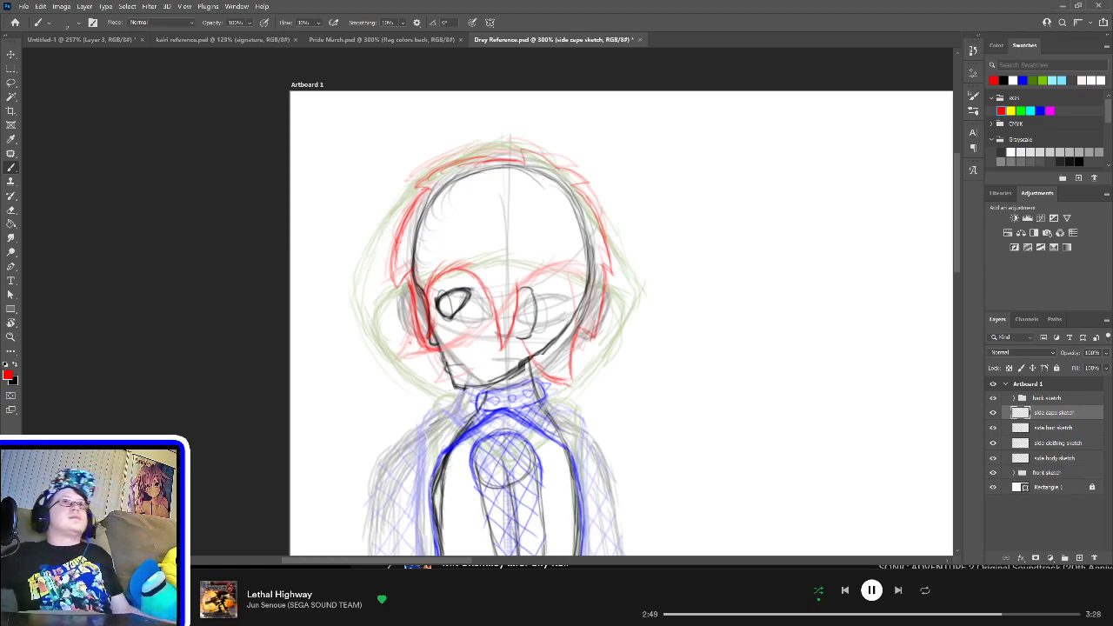
Step: In green, sketch the cape edge from the top-right hair down past the jaw
left_click(1033, 79)
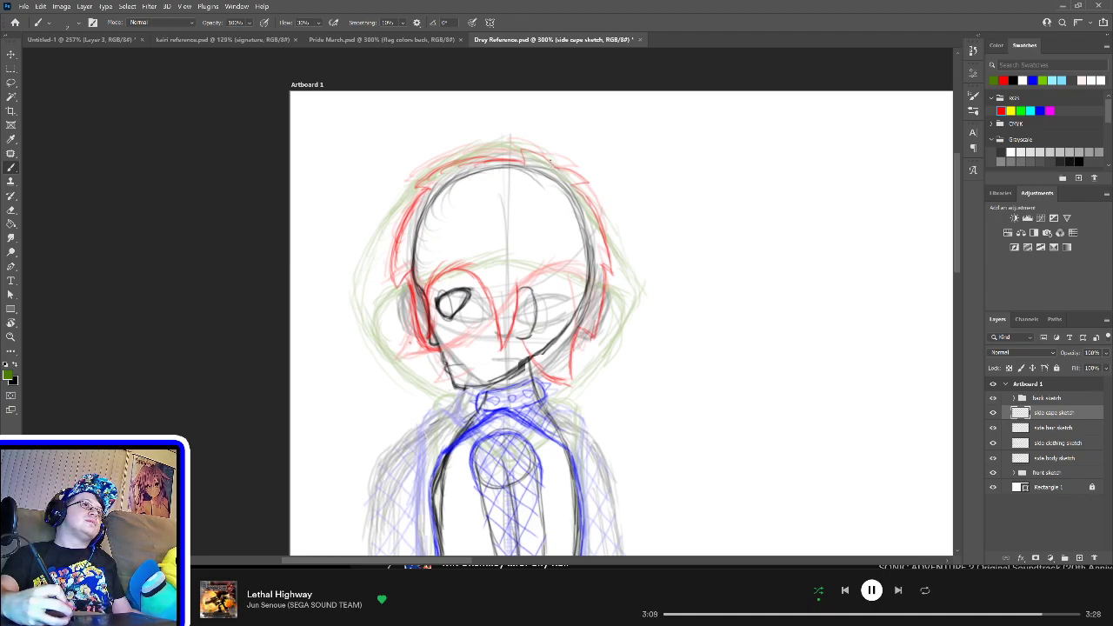
mouse_move(546, 146)
left_mouse_down()
mouse_move(570, 167)
mouse_move(532, 144)
mouse_move(562, 158)
mouse_move(555, 147)
mouse_move(607, 225)
left_mouse_up()
left_click_drag(584, 186, 621, 257)
left_click_drag(604, 214, 625, 286)
mouse_move(613, 245)
left_mouse_down()
mouse_move(625, 310)
mouse_move(593, 362)
left_mouse_up()
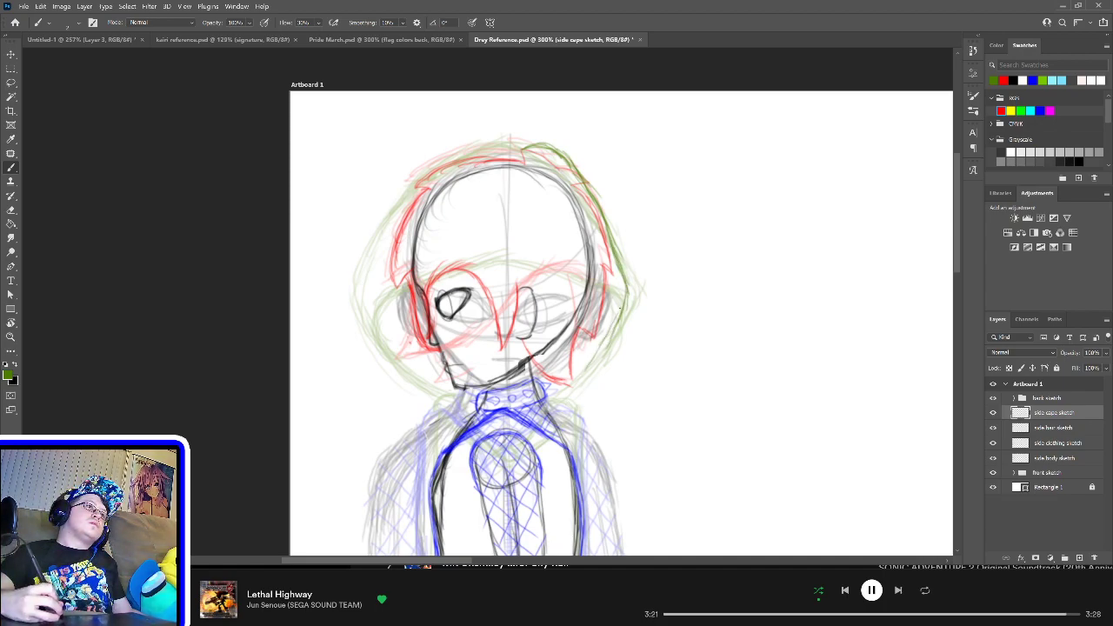
left_click_drag(624, 292, 592, 371)
left_click_drag(616, 319, 568, 414)
left_click_drag(591, 367, 562, 423)
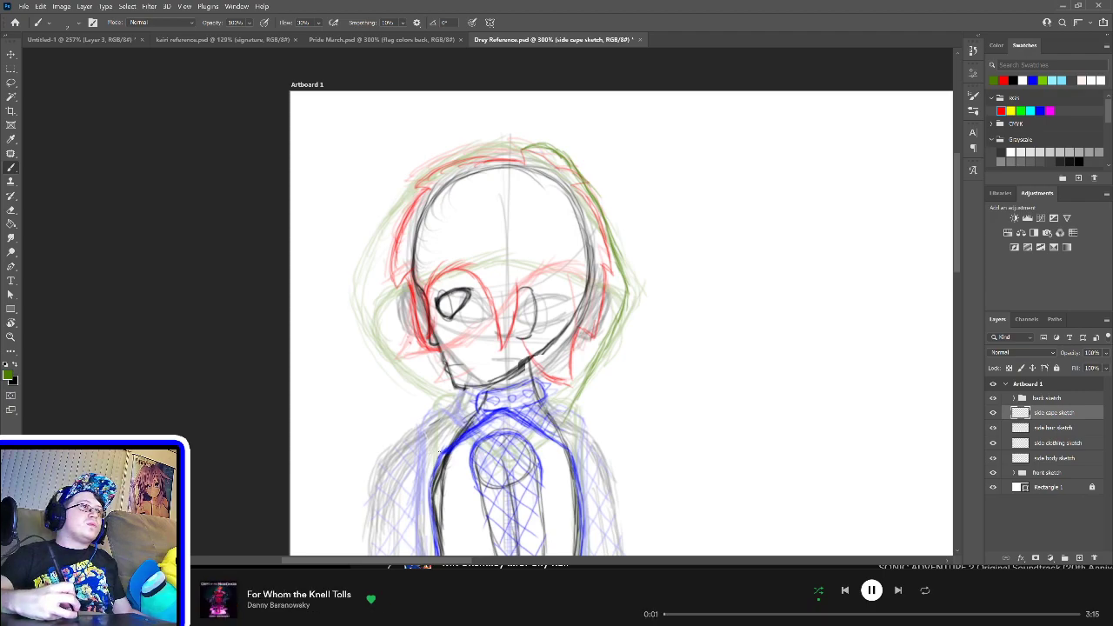
Step: Sketch the cape around the neck and collar, extending over the right shoulder
left_click_drag(444, 443, 433, 465)
mouse_move(490, 428)
left_mouse_down()
mouse_move(454, 450)
mouse_move(480, 430)
left_mouse_up()
left_click_drag(464, 442, 468, 444)
mouse_move(506, 422)
left_mouse_down()
mouse_move(478, 433)
mouse_move(527, 431)
left_mouse_up()
left_click_drag(554, 418, 529, 429)
left_click_drag(543, 424, 560, 446)
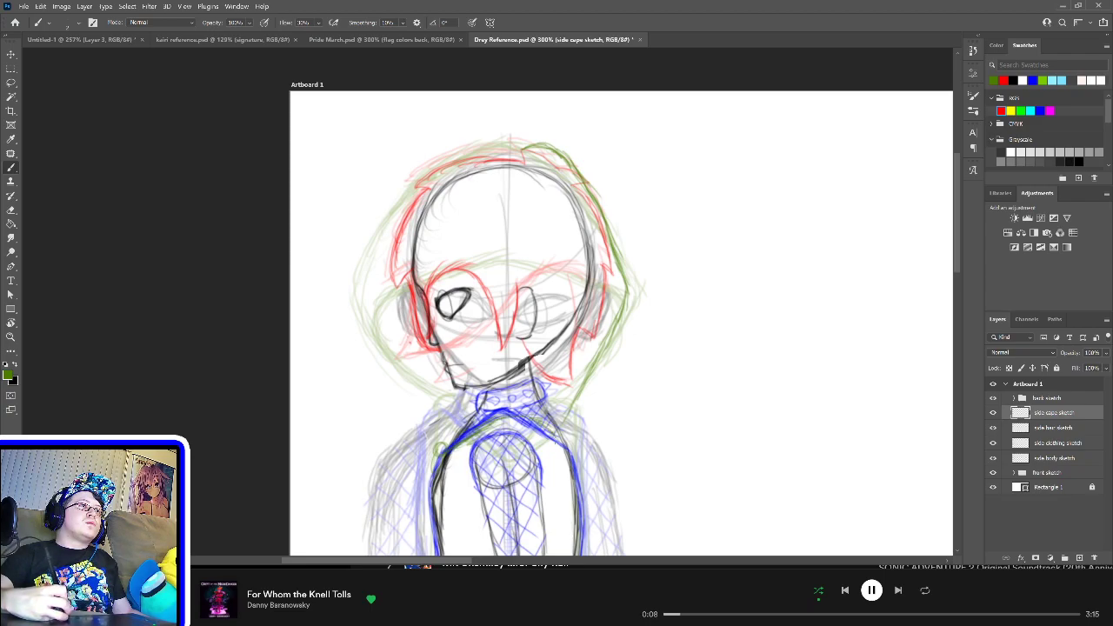
left_click_drag(454, 437, 445, 446)
mouse_move(503, 406)
left_mouse_down()
mouse_move(486, 414)
mouse_move(508, 410)
left_mouse_up()
left_click_drag(524, 405, 508, 411)
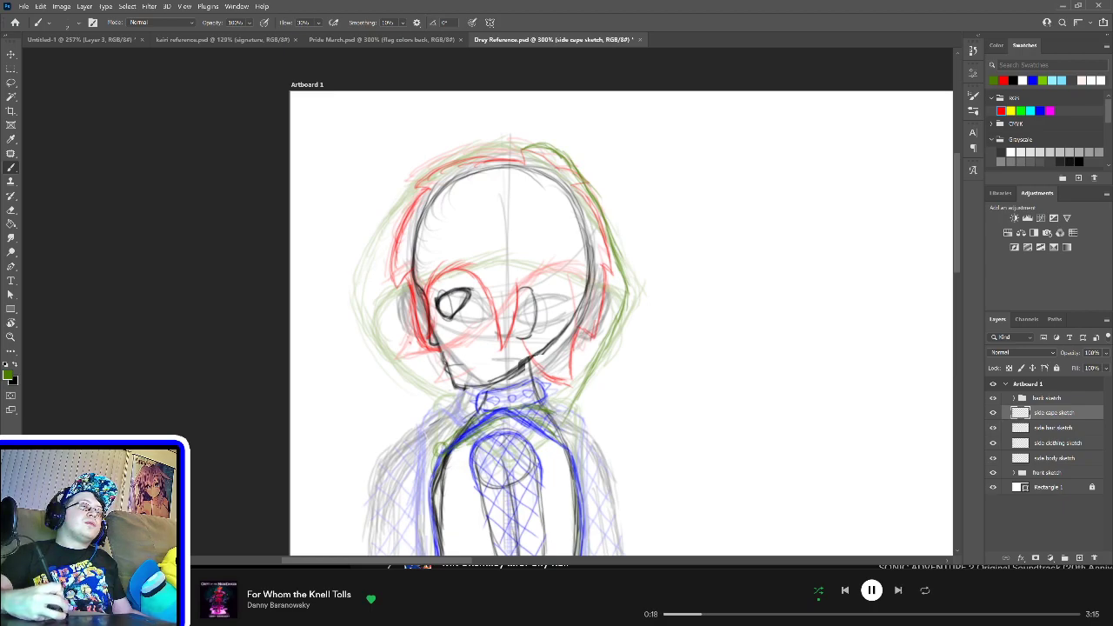
left_click_drag(562, 412, 569, 437)
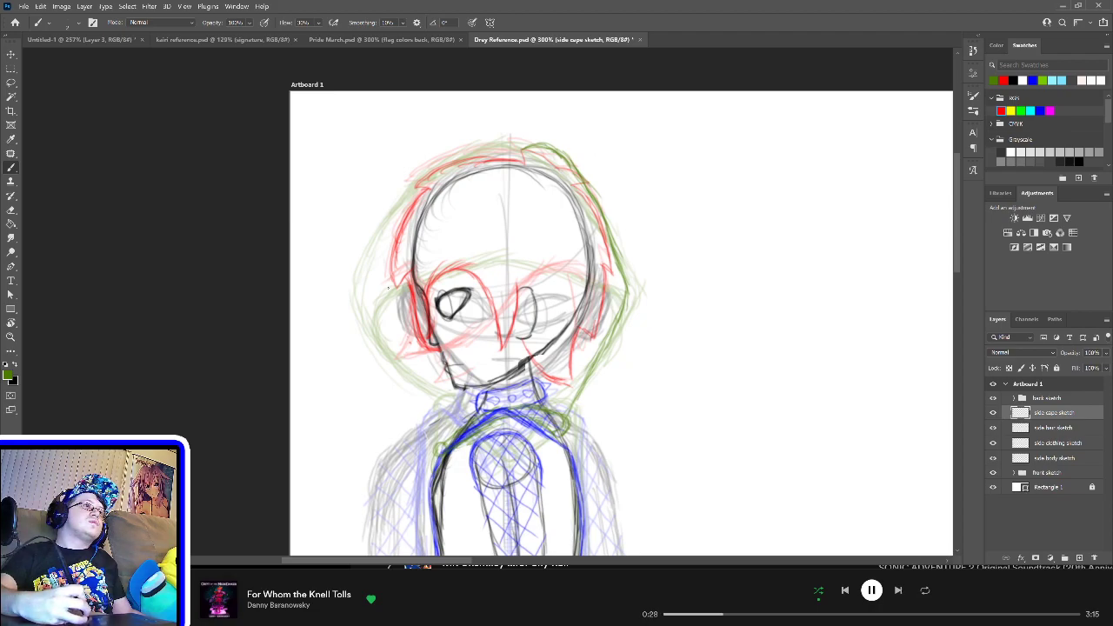
Step: Start the cape line along the face's left edge up to the upper-left head
mouse_move(394, 287)
left_mouse_down()
mouse_move(382, 282)
mouse_move(404, 289)
mouse_move(379, 286)
mouse_move(398, 221)
left_mouse_up()
left_click_drag(381, 264, 401, 218)
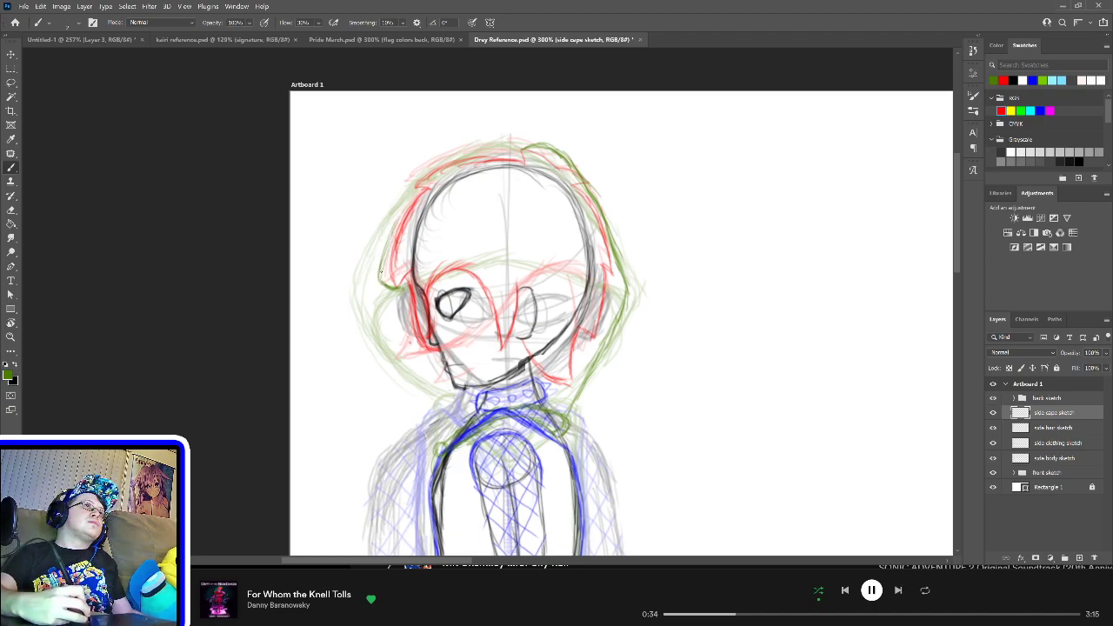
left_click_drag(383, 277, 415, 179)
left_click_drag(388, 242, 428, 165)
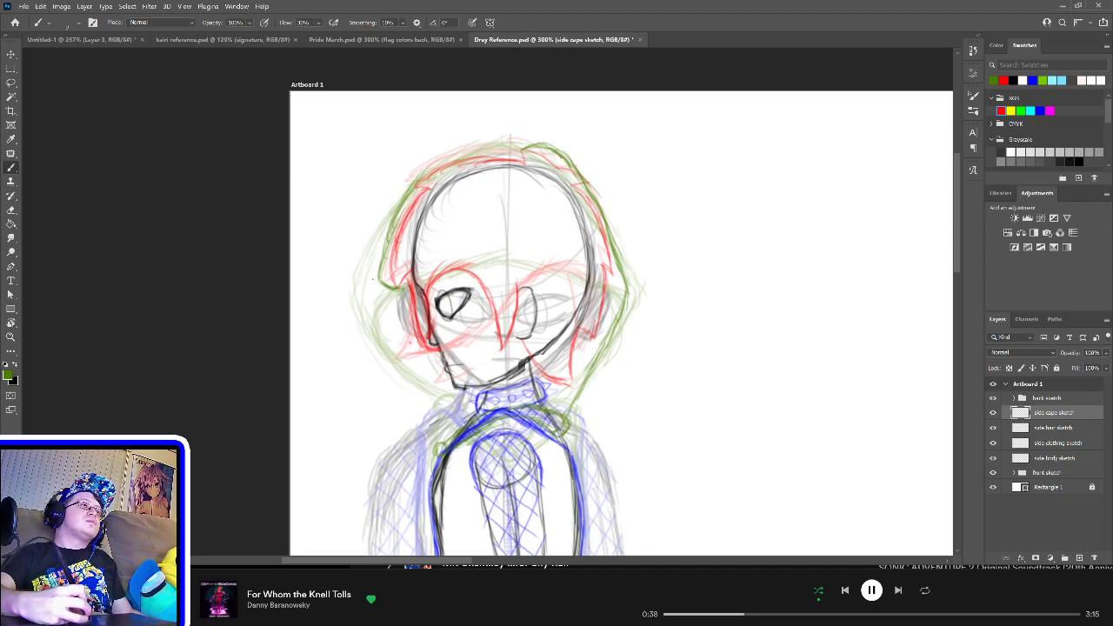
Step: Extend the green cape outline up the head's left side and across the top
mouse_move(372, 278)
left_mouse_down()
mouse_move(384, 285)
mouse_move(381, 264)
left_mouse_up()
mouse_move(374, 278)
left_mouse_down()
mouse_move(380, 247)
mouse_move(383, 279)
mouse_move(391, 221)
left_mouse_up()
left_click_drag(388, 261, 425, 184)
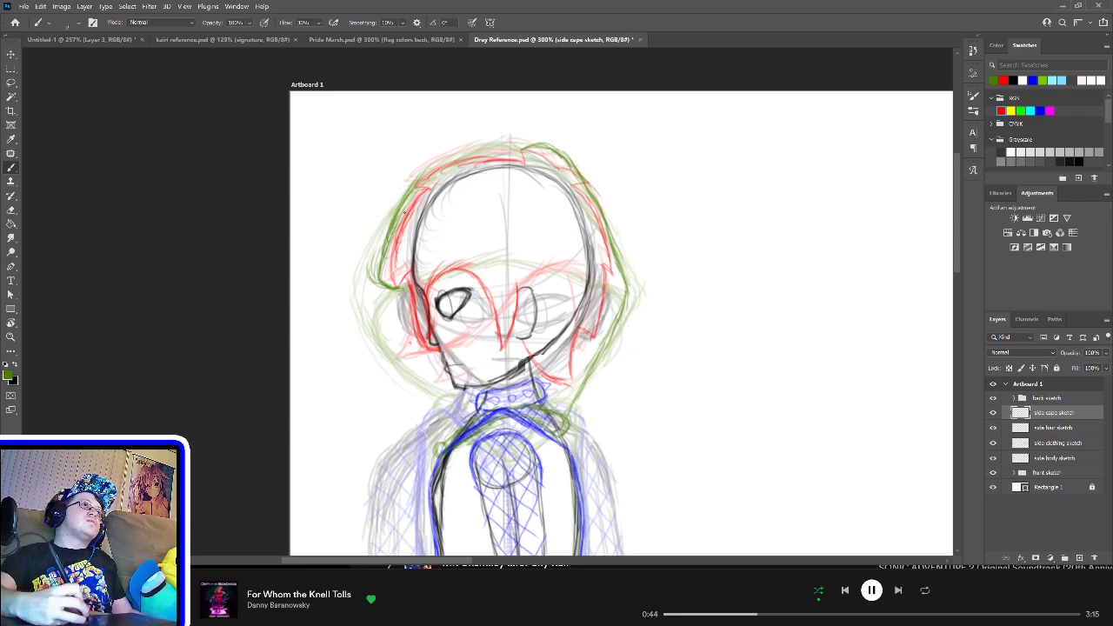
left_click_drag(395, 230, 443, 167)
left_click_drag(406, 209, 473, 150)
mouse_move(418, 188)
left_mouse_down()
mouse_move(488, 148)
mouse_move(569, 153)
left_mouse_up()
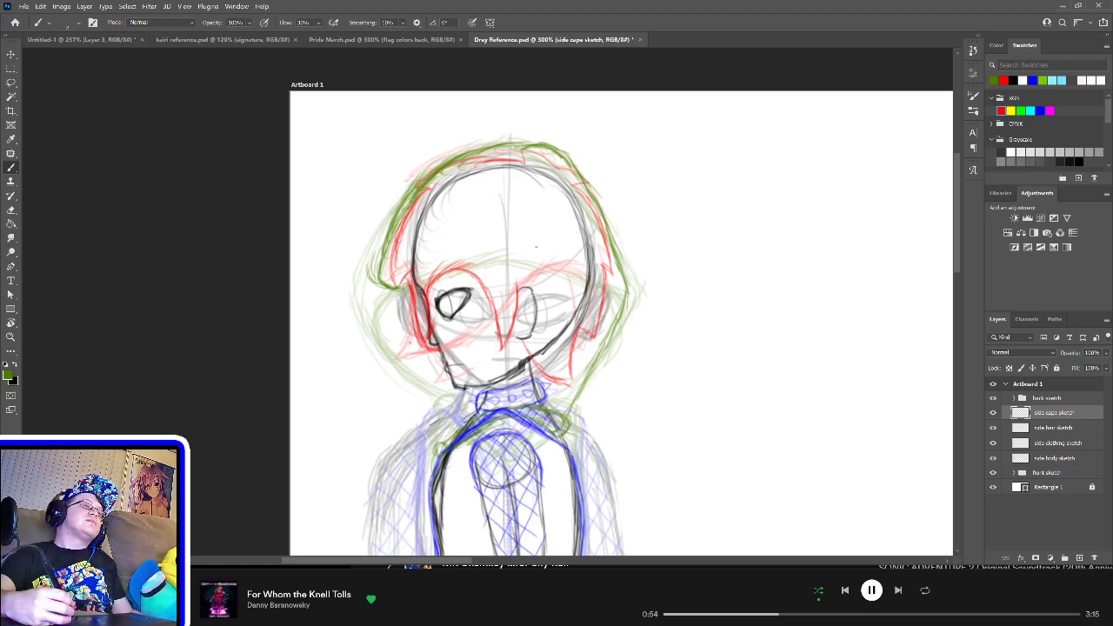
left_click_drag(383, 288, 494, 269)
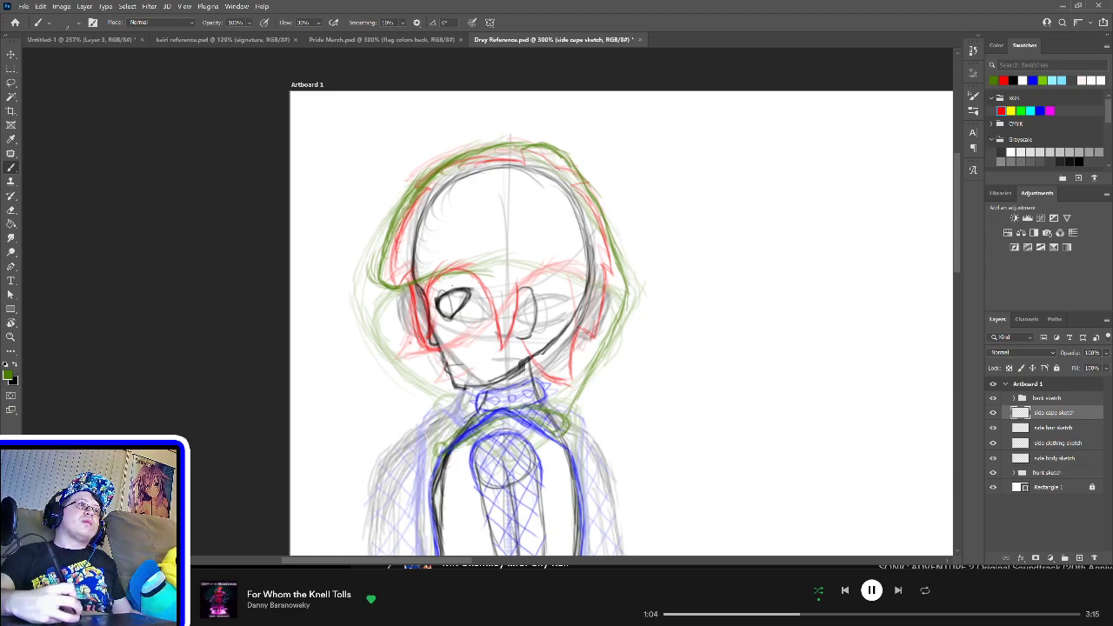
left_click_drag(466, 276, 442, 278)
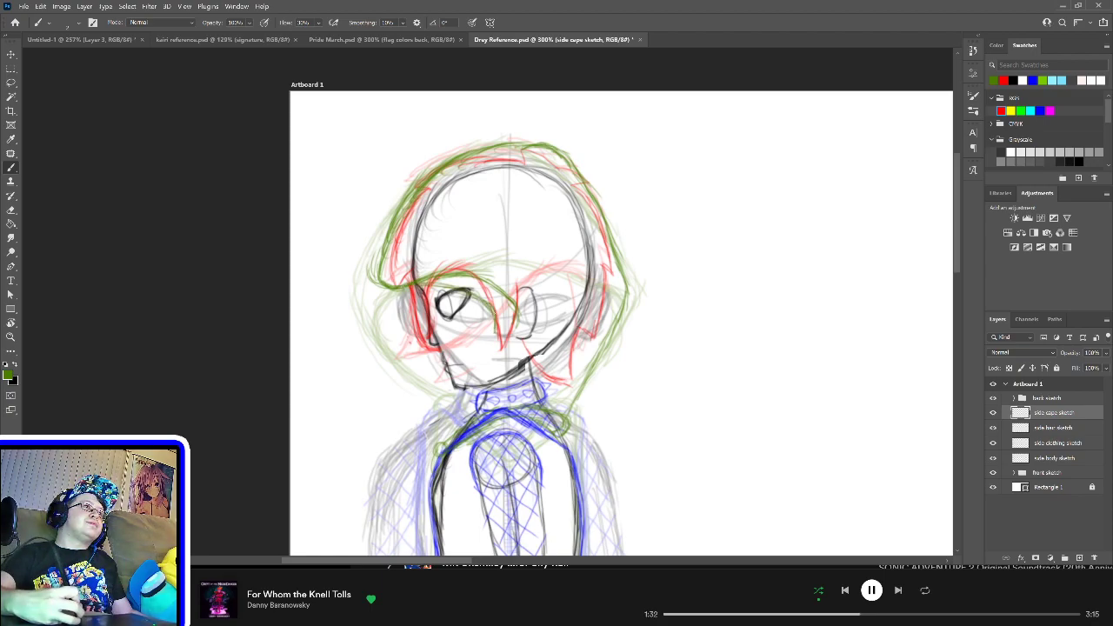
Step: Stroke the cape line down along the chin and neck, reinforcing it at the chin
key("e")
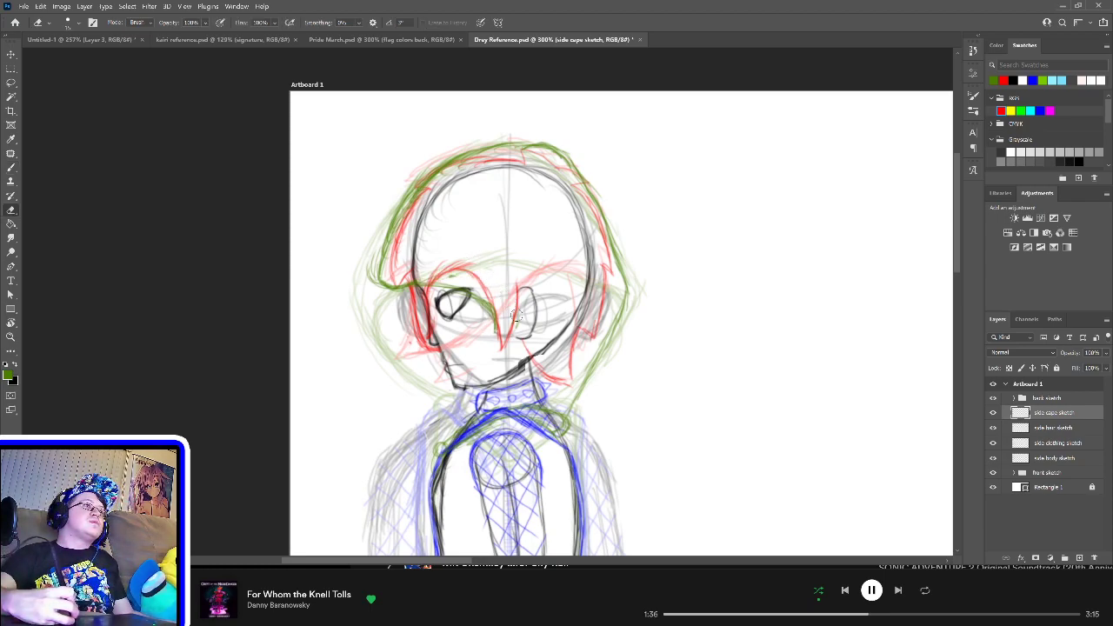
key("b")
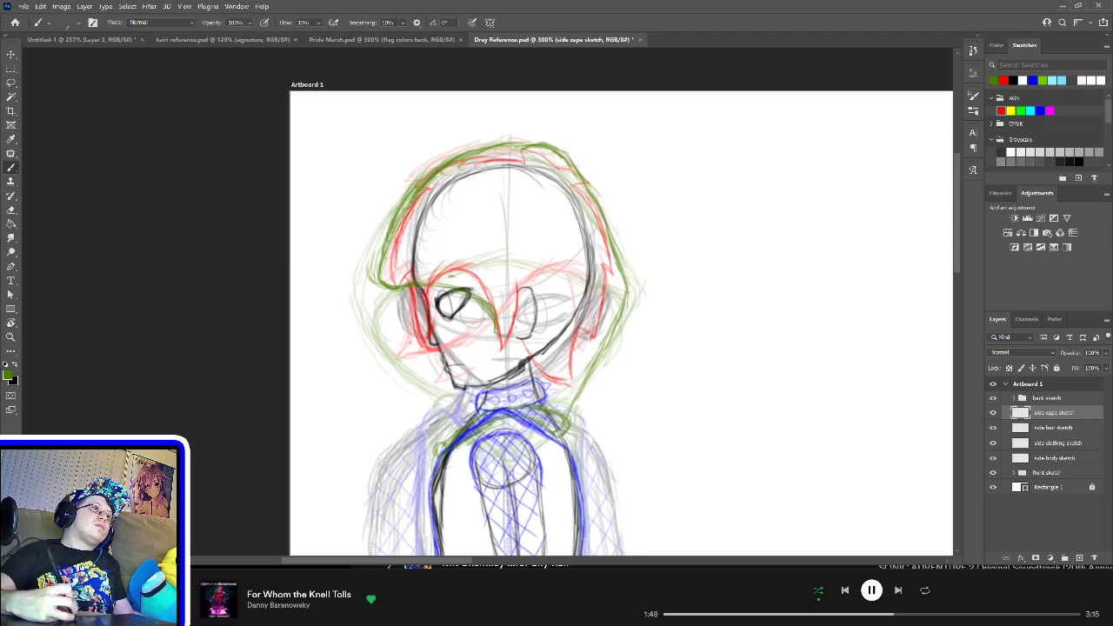
mouse_move(496, 329)
left_mouse_down()
mouse_move(480, 382)
mouse_move(489, 376)
mouse_move(448, 444)
left_mouse_up()
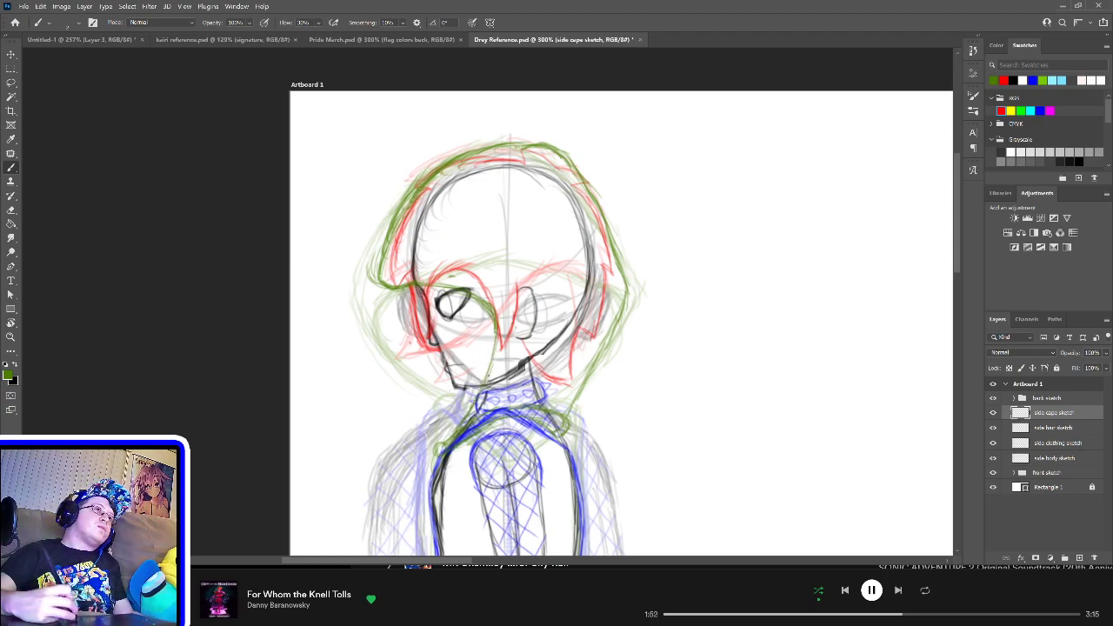
left_click_drag(498, 338, 483, 385)
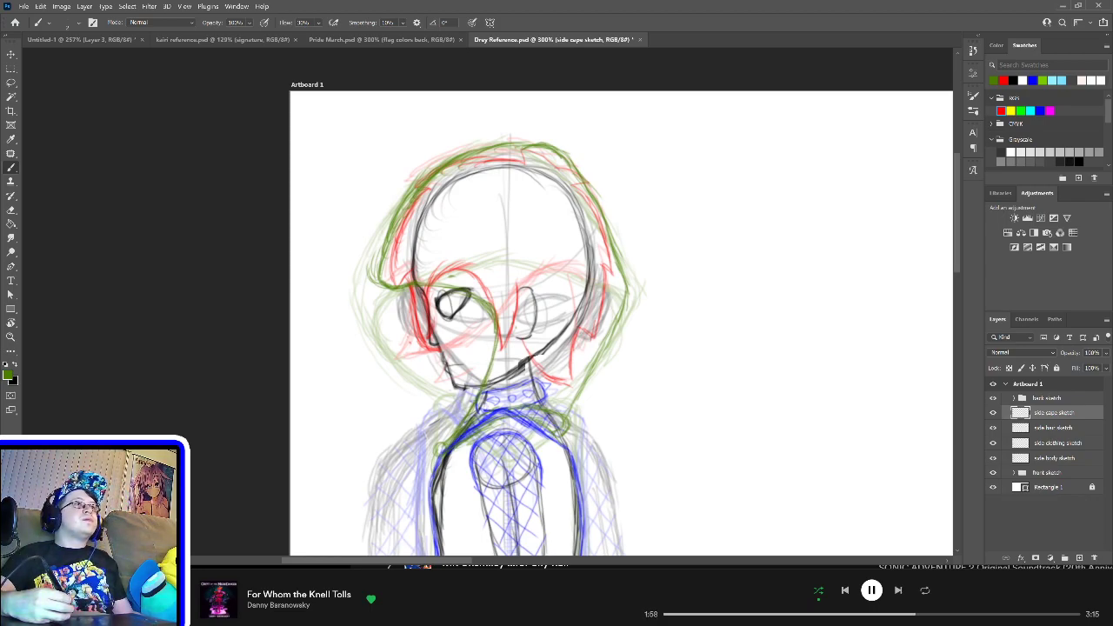
Step: Down at the torso, sketch the cape's right-side line and its bottom hem below the waist
scroll(537, 348, "down", 10)
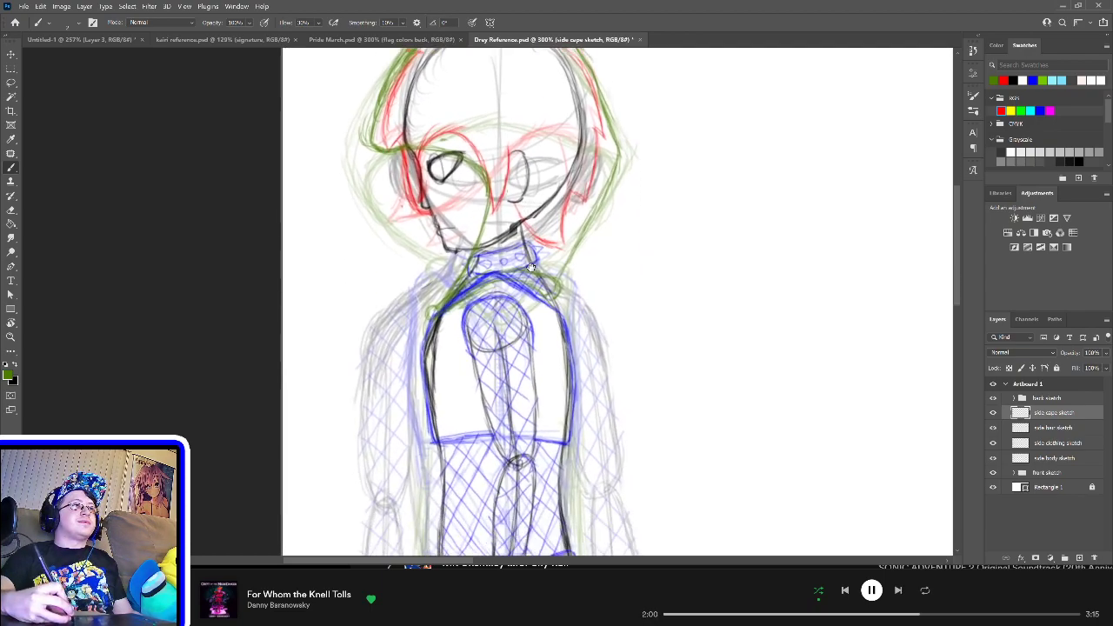
scroll(522, 335, "right", 5)
scroll(514, 333, "down", 3)
scroll(514, 333, "right", 3)
scroll(522, 305, "left", 5)
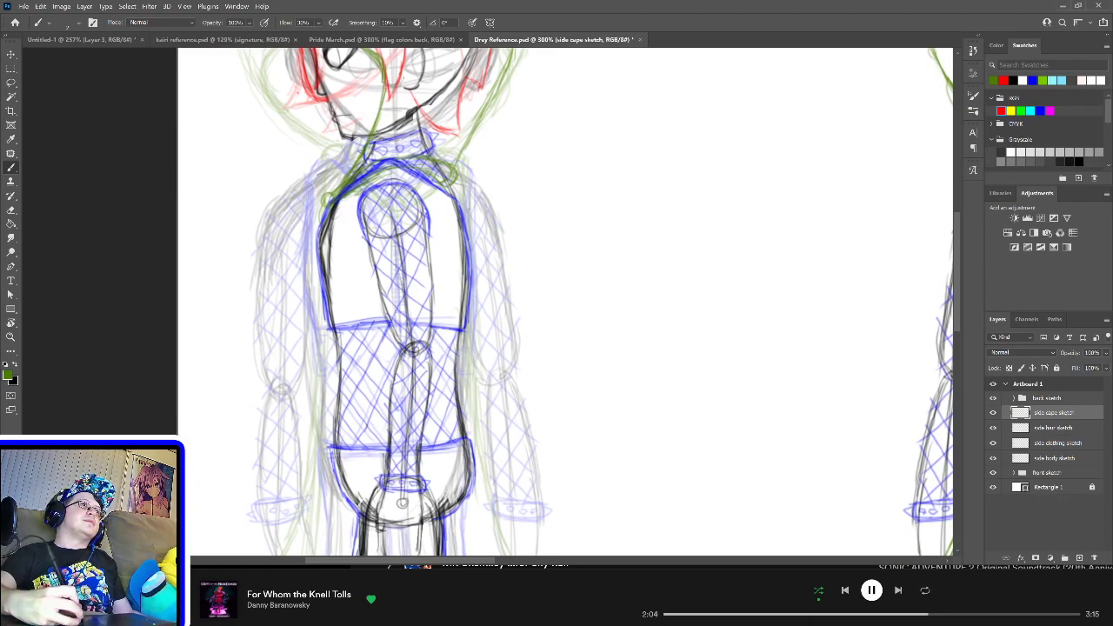
mouse_move(457, 171)
left_mouse_down()
mouse_move(489, 251)
mouse_move(480, 250)
mouse_move(473, 211)
mouse_move(492, 324)
mouse_move(494, 288)
mouse_move(495, 331)
left_mouse_up()
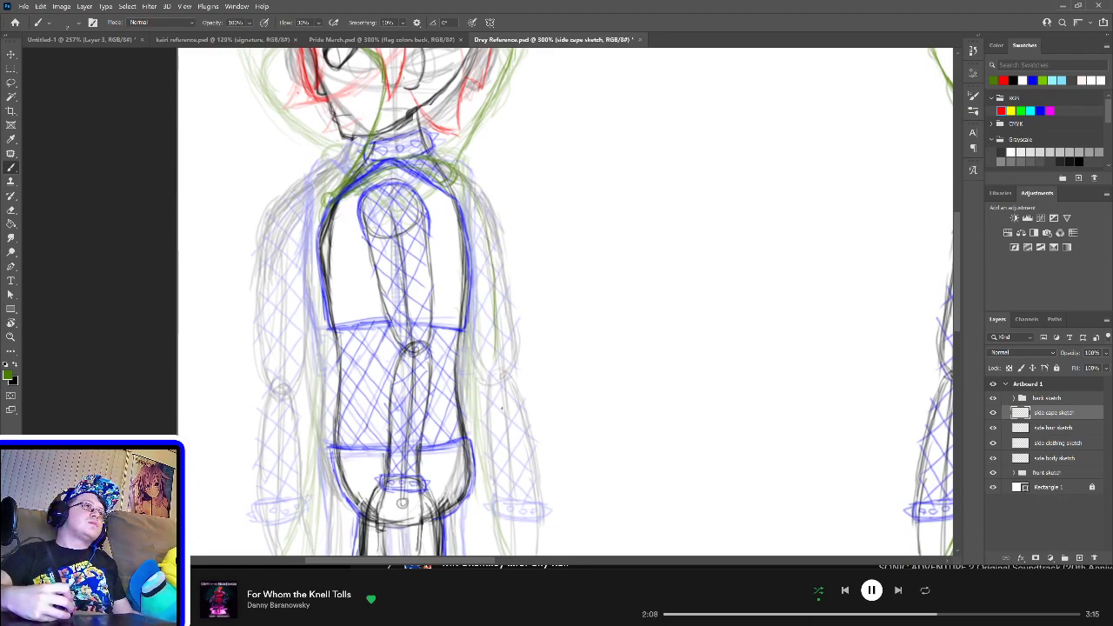
scroll(496, 331, "down", 3)
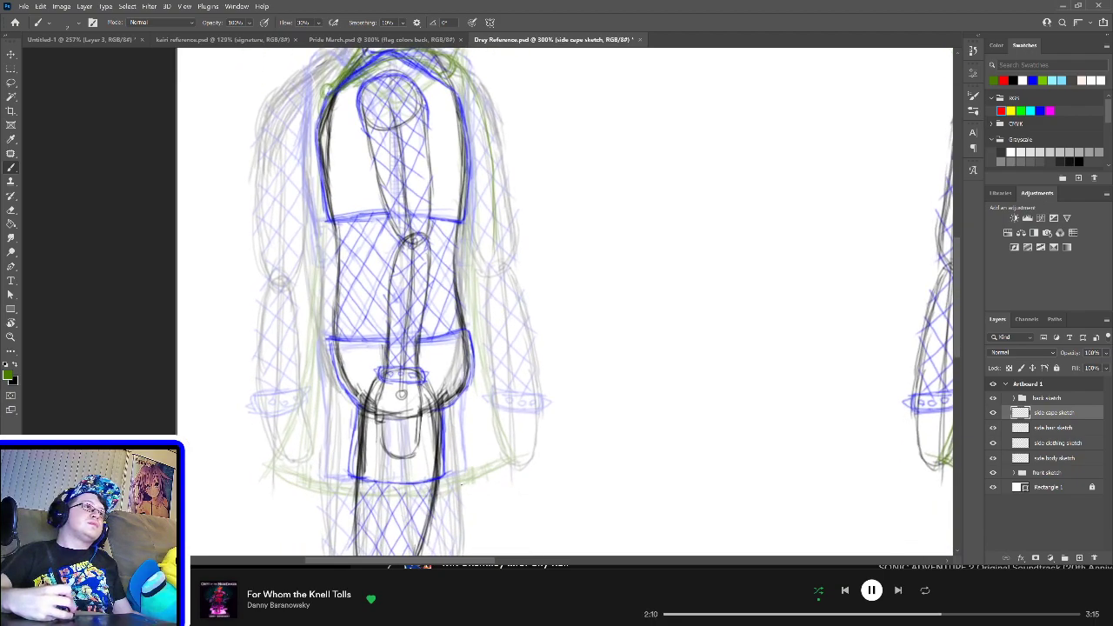
mouse_move(458, 485)
left_mouse_down()
mouse_move(525, 479)
mouse_move(548, 455)
left_mouse_up()
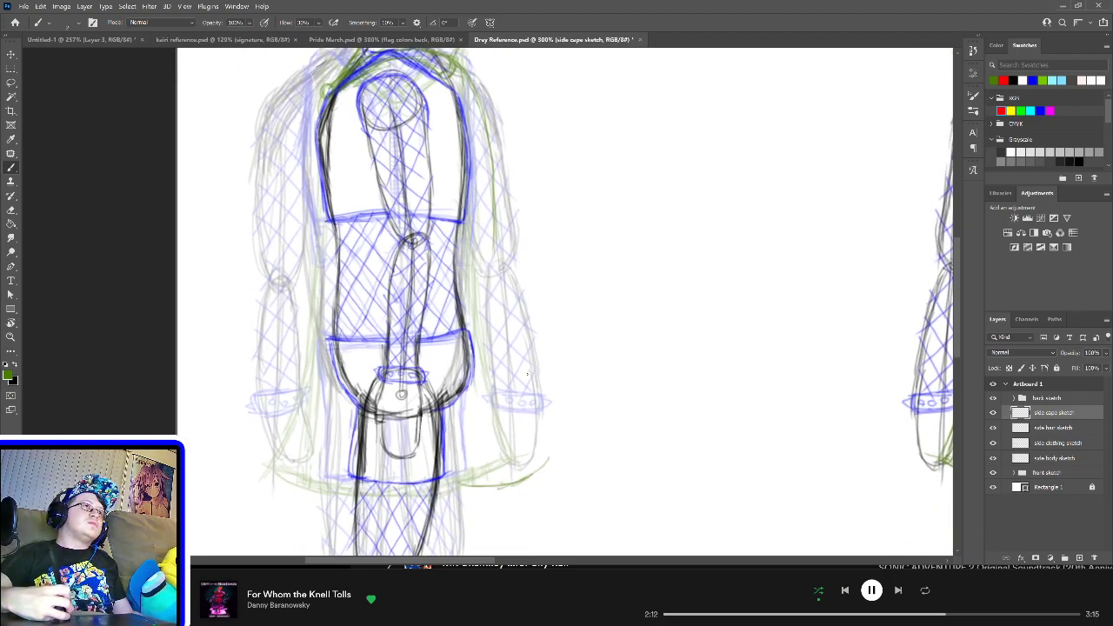
Step: Redraw the cape edge from the right shoulder down the figure's side to the hem
mouse_move(494, 209)
left_mouse_down()
mouse_move(503, 354)
mouse_move(548, 457)
left_mouse_up()
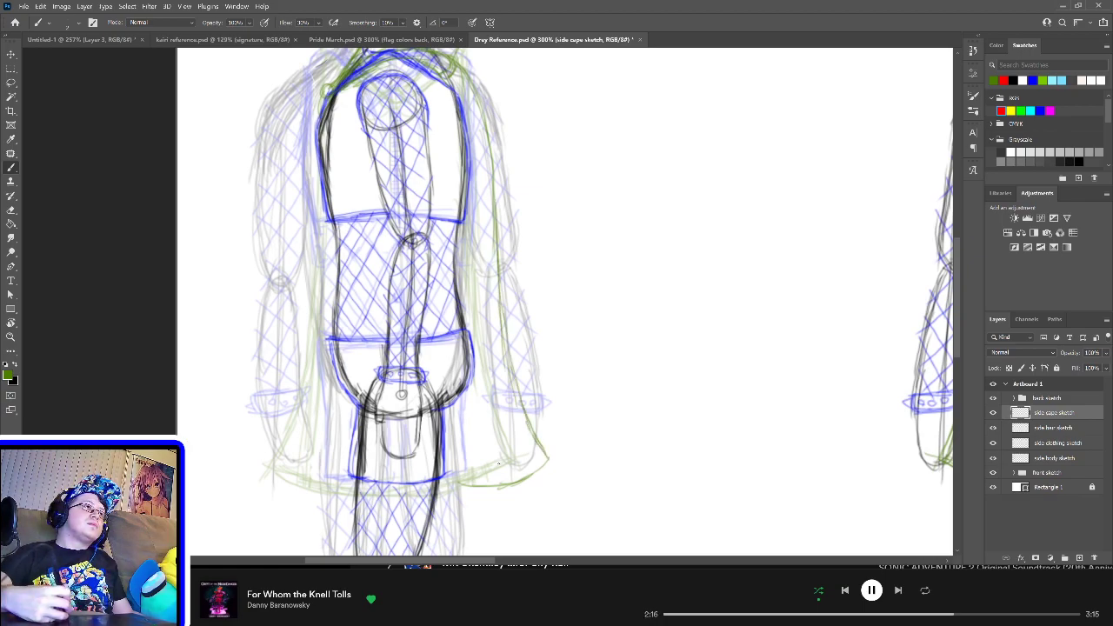
left_click_drag(463, 216, 476, 255)
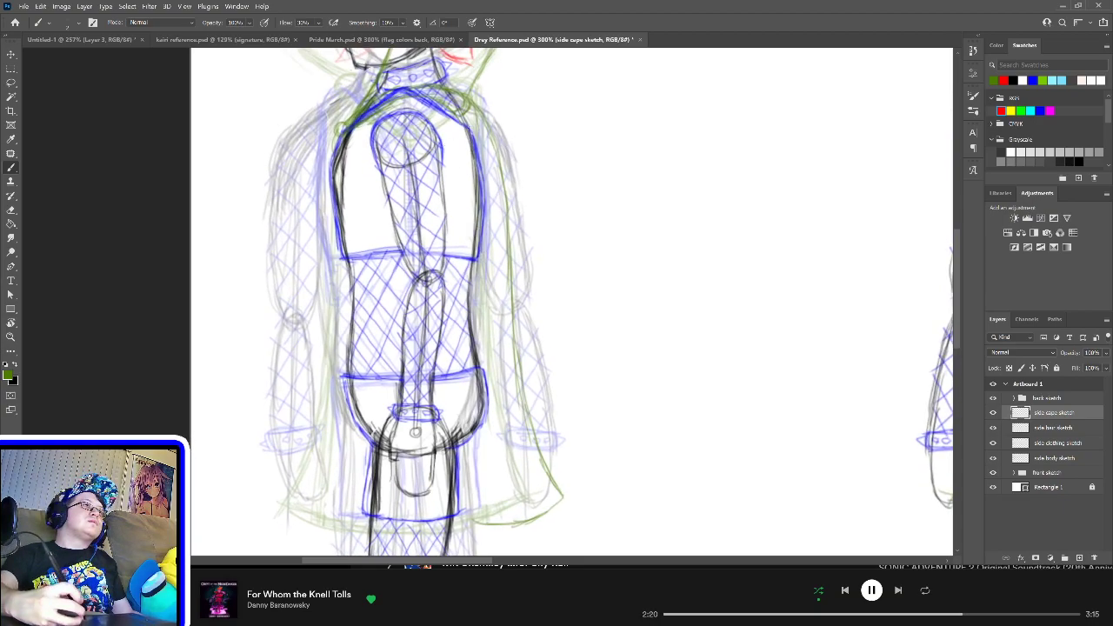
left_click_drag(467, 129, 477, 230)
left_click_drag(468, 188, 479, 254)
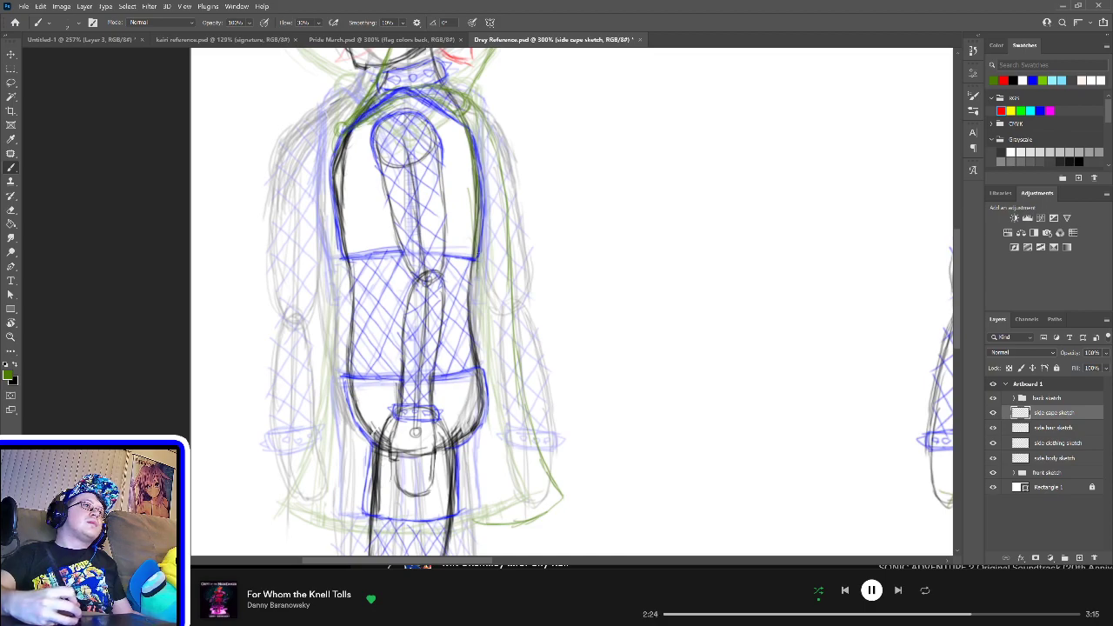
left_click_drag(477, 214, 479, 310)
left_click_drag(474, 263, 471, 331)
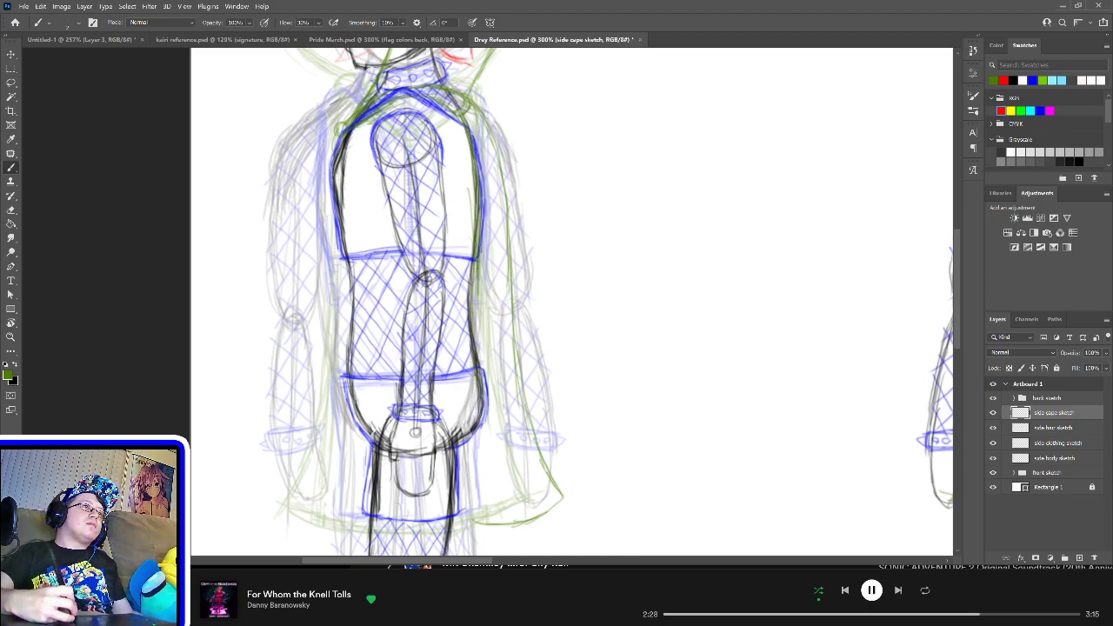
left_click_drag(480, 424, 475, 501)
left_click_drag(477, 459, 484, 523)
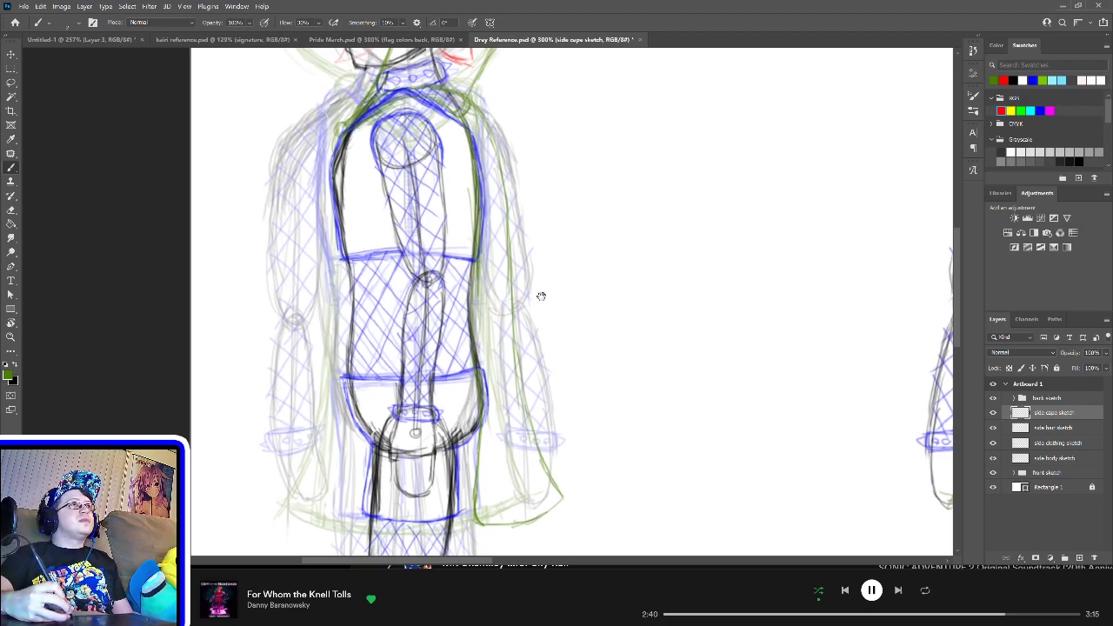
left_click_drag(542, 296, 564, 290)
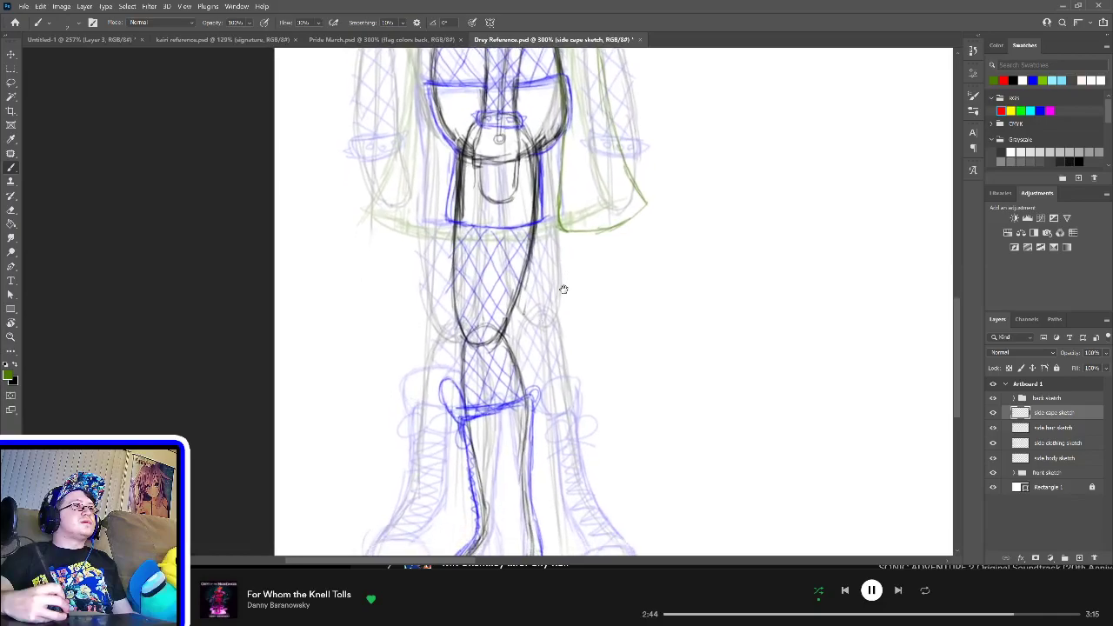
Step: Zoom to show both full-body figures and save the Drey Reference document
scroll(562, 296, "up", 10)
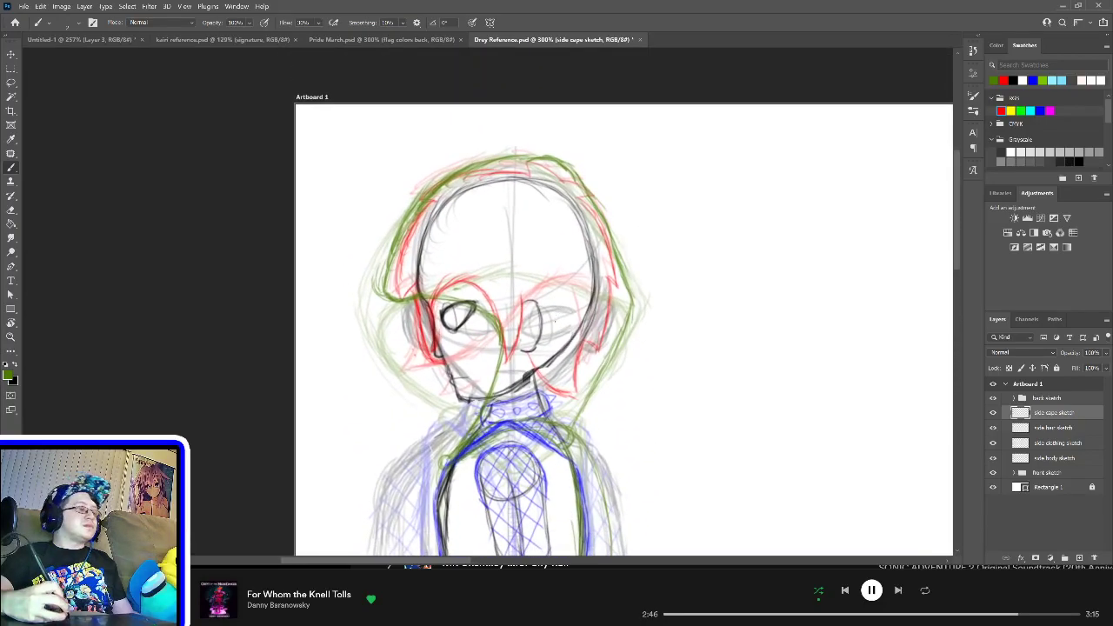
scroll(558, 342, "down", 5)
key("ctrl+s")
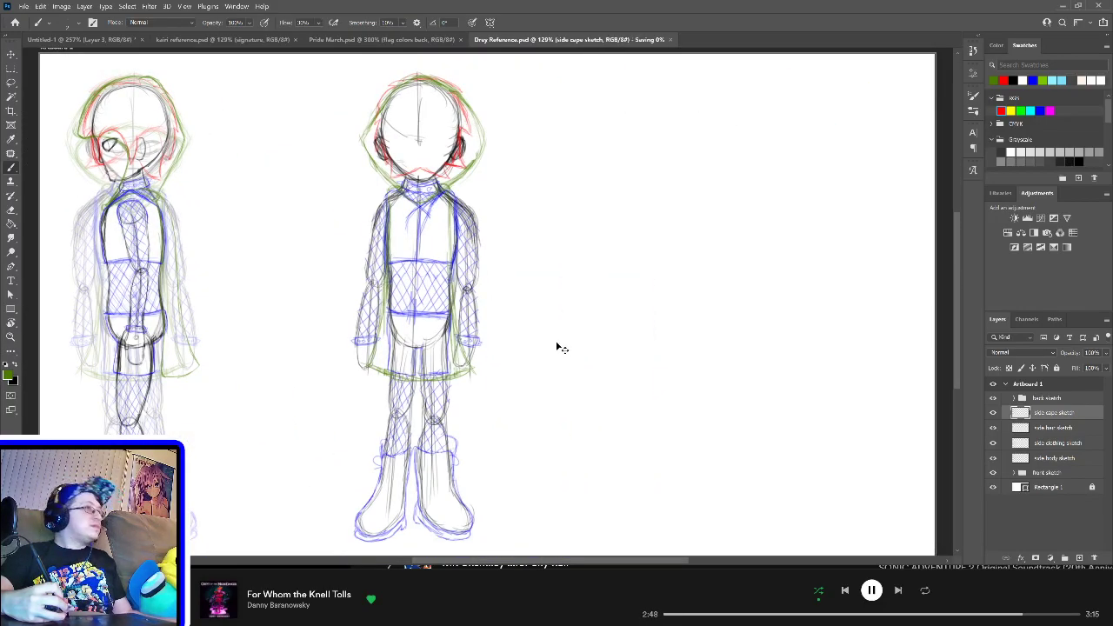
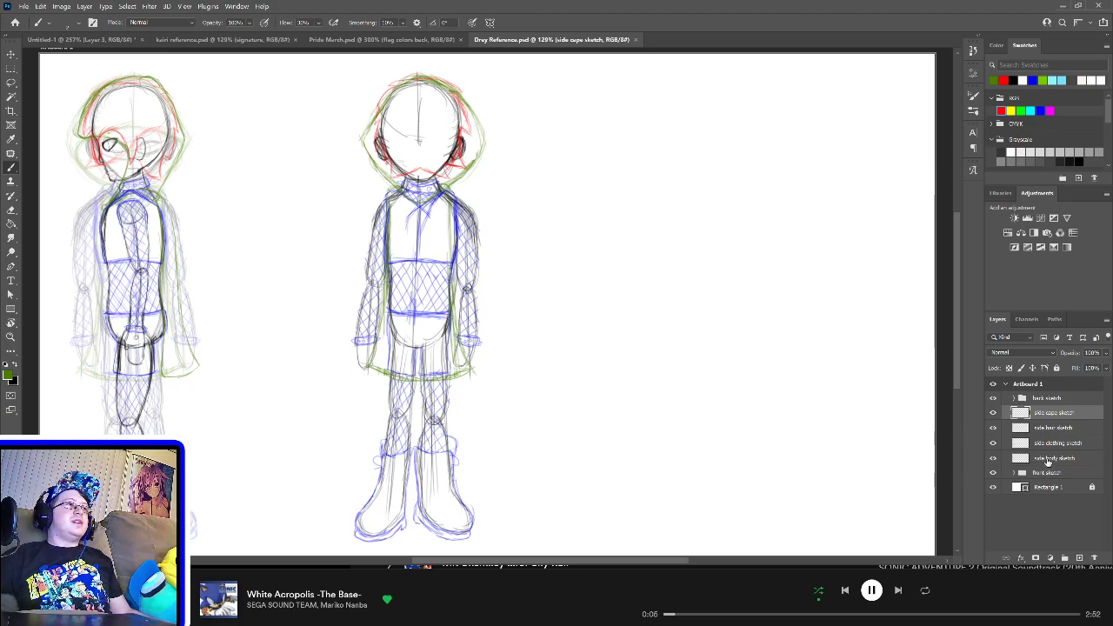
Step: Group the four side sketch layers and name the group 'left side sketch'
left_click(1048, 460)
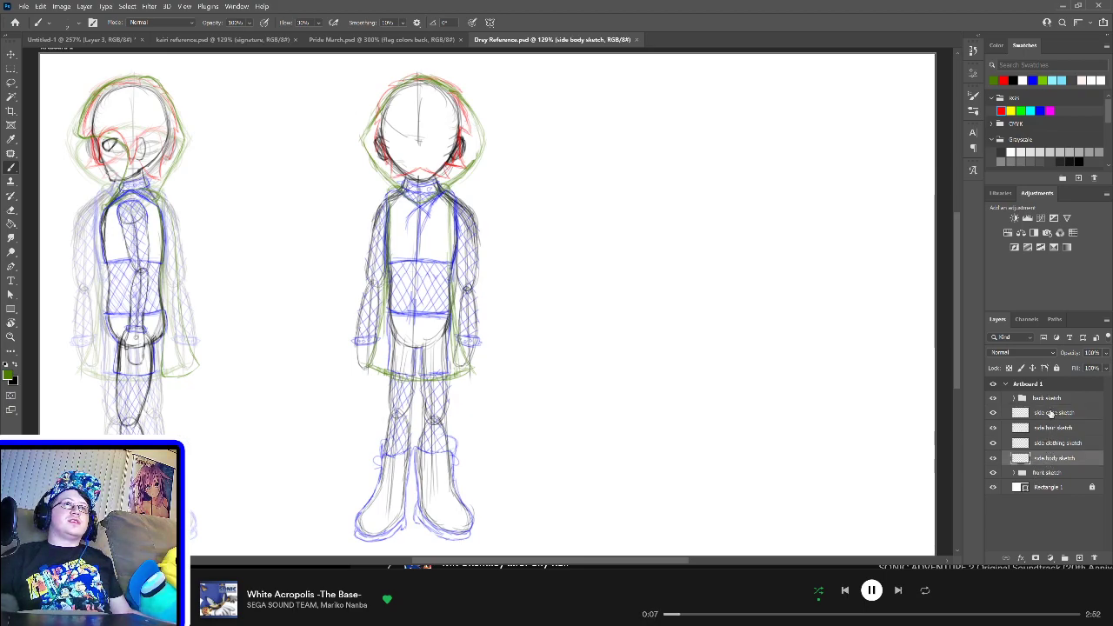
left_click(1050, 414, "shift")
key("ctrl+g")
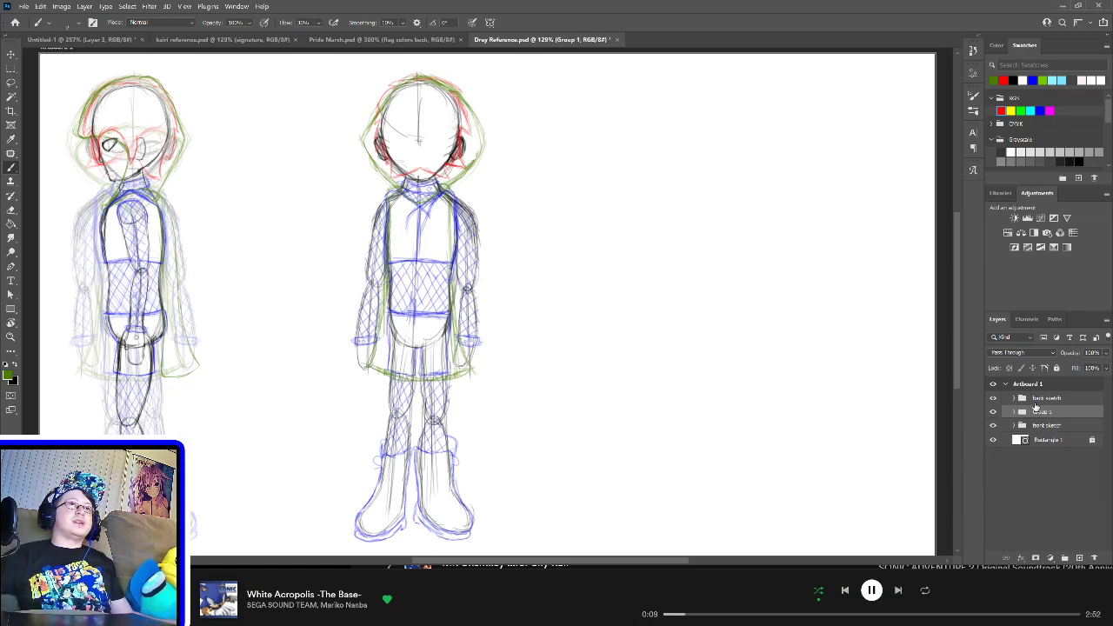
double_click(1037, 413)
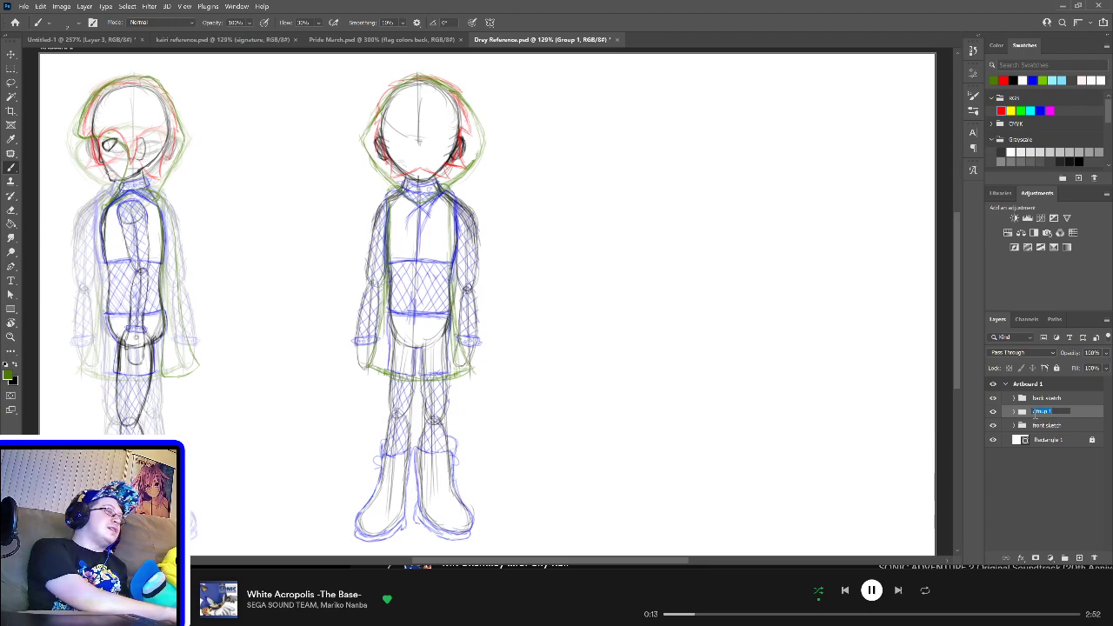
type("s")
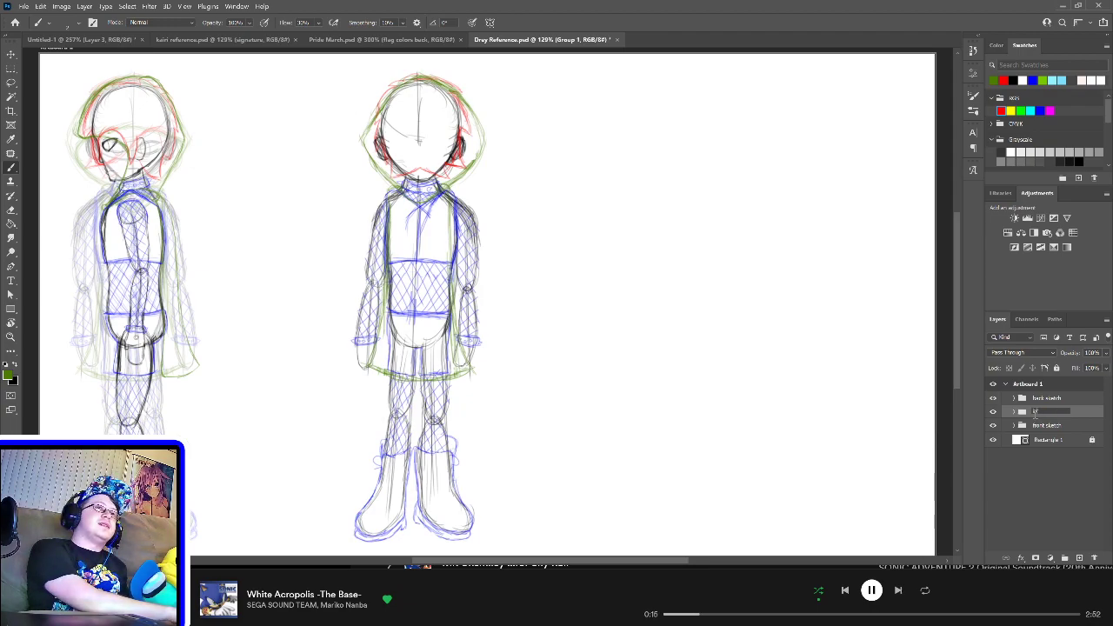
type("eft side sketch")
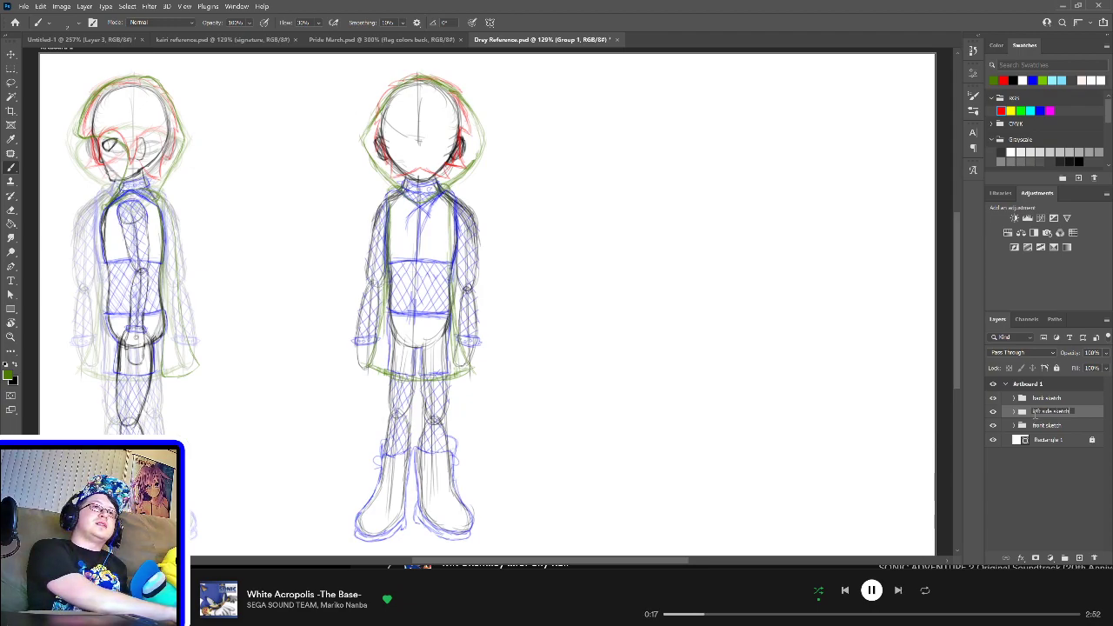
key("Return")
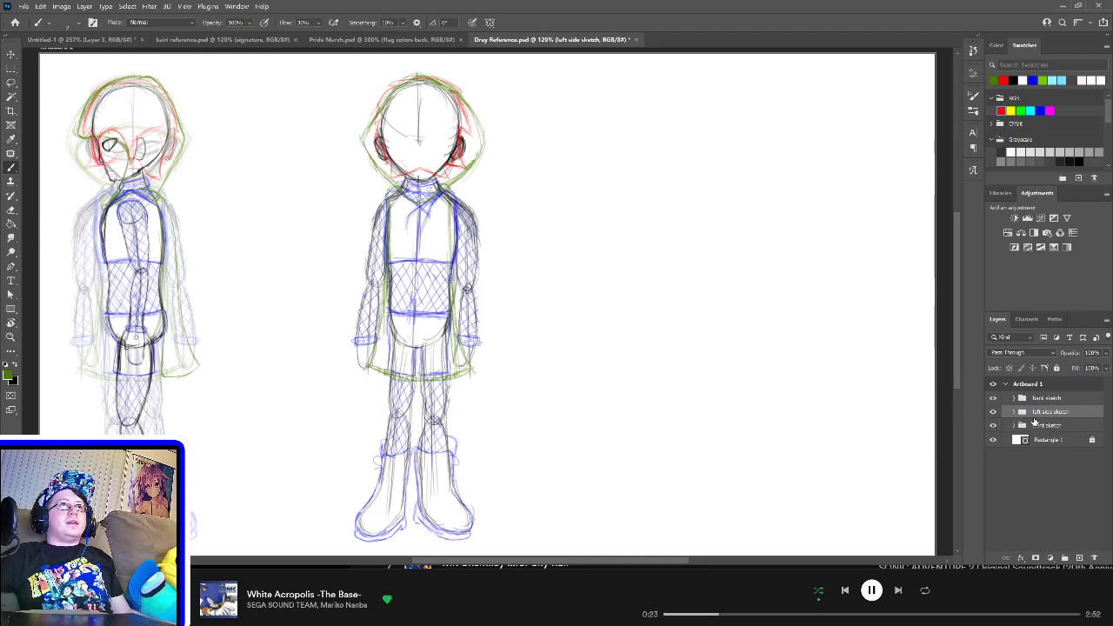
Step: Expand the left side sketch group and select all four layers inside it
left_click(1014, 412)
left_click(1050, 426)
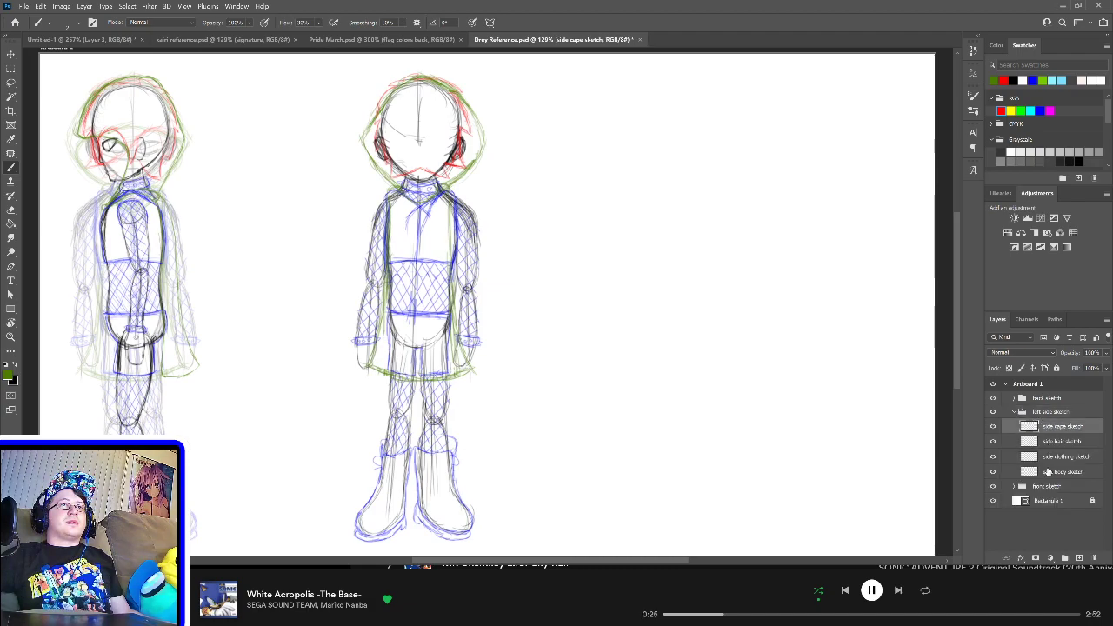
left_click(1049, 471, "shift")
Step: Move the side-view figure beside the front figure, then duplicate the left side sketch group
key("v")
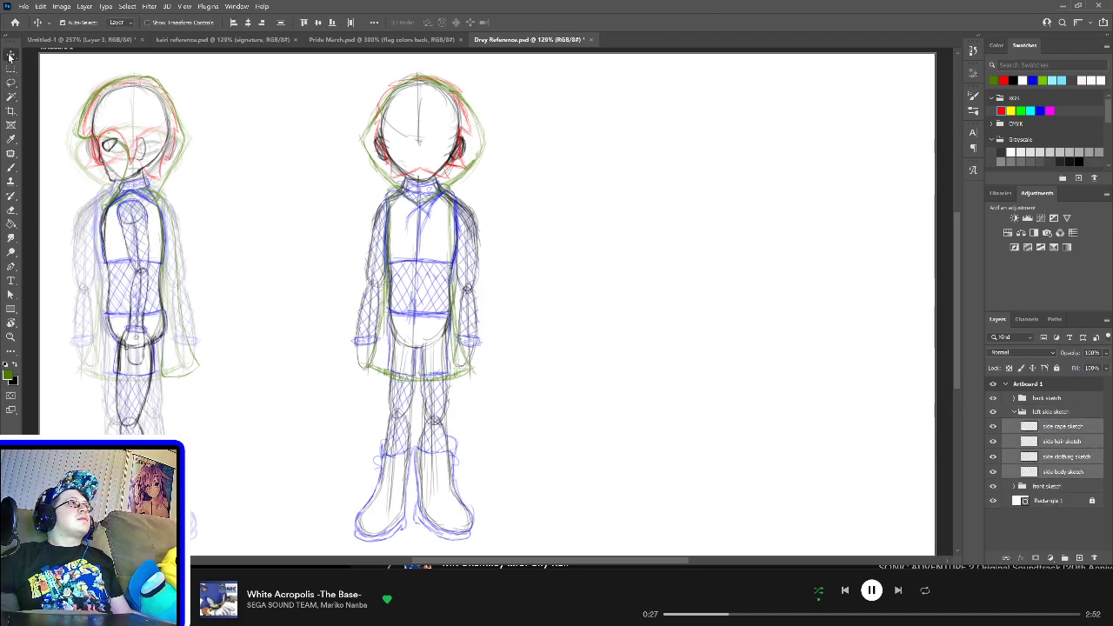
left_click_drag(111, 136, 237, 144)
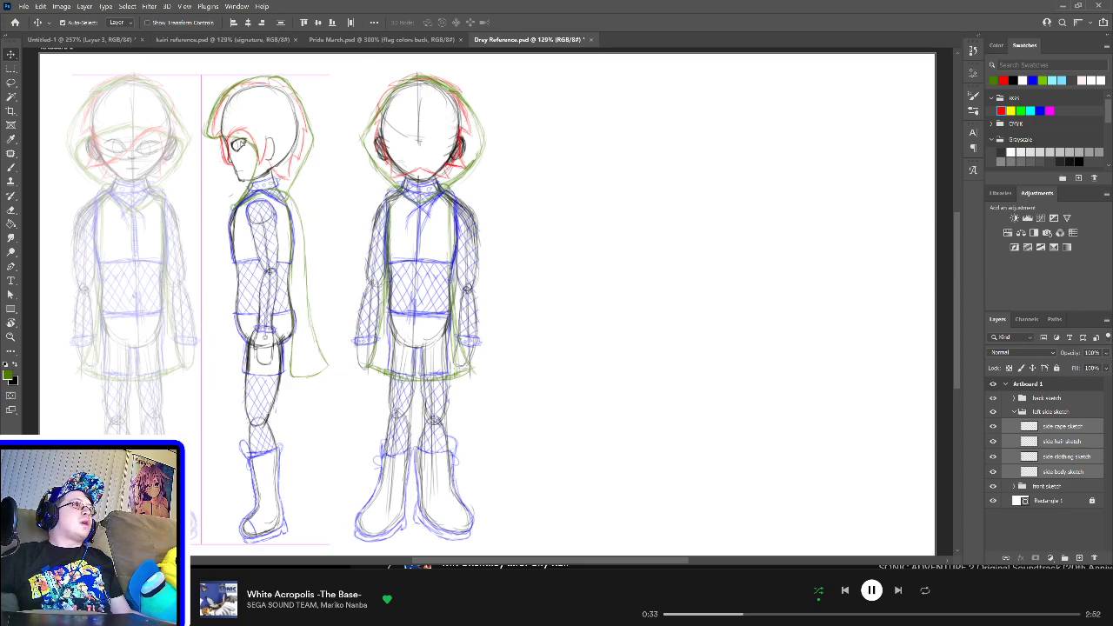
left_click_drag(237, 143, 596, 187)
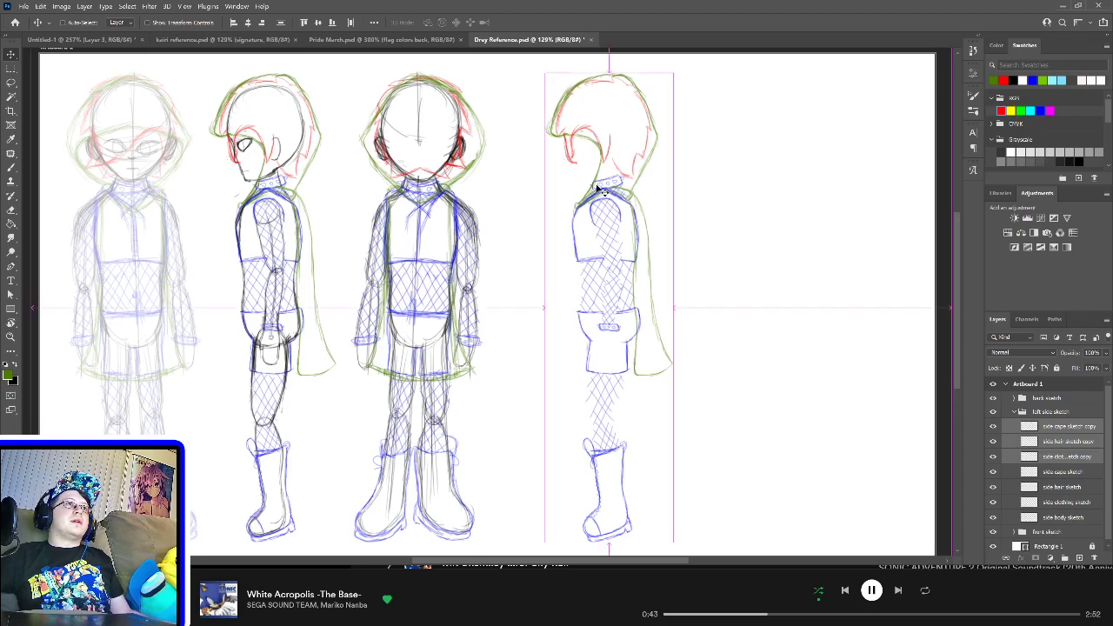
key("ctrl+z")
left_click(1064, 413)
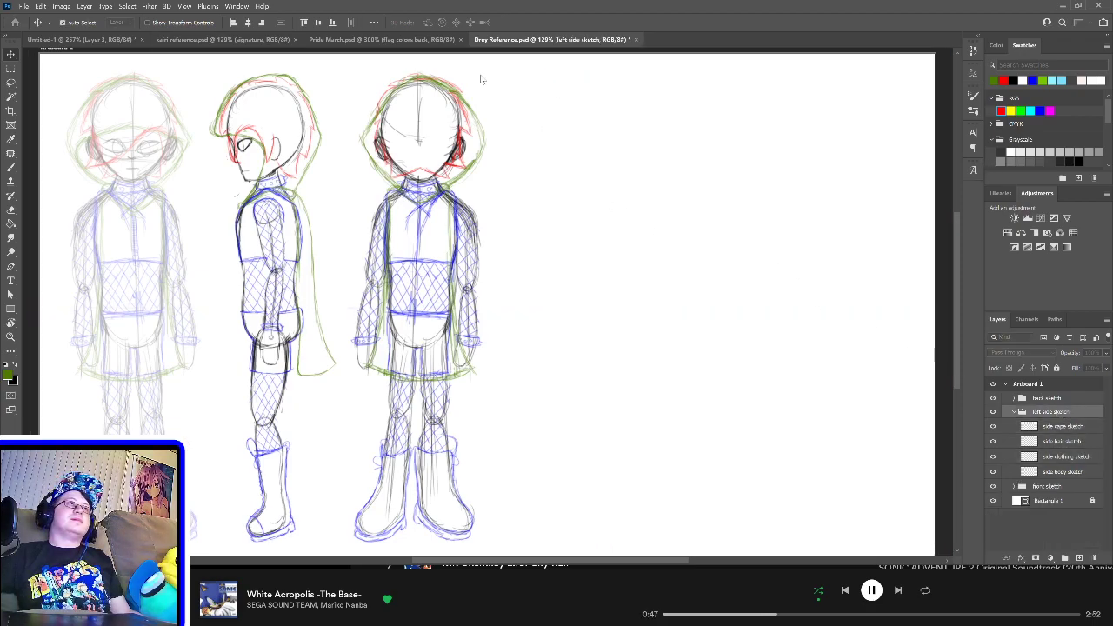
key("ctrl+j")
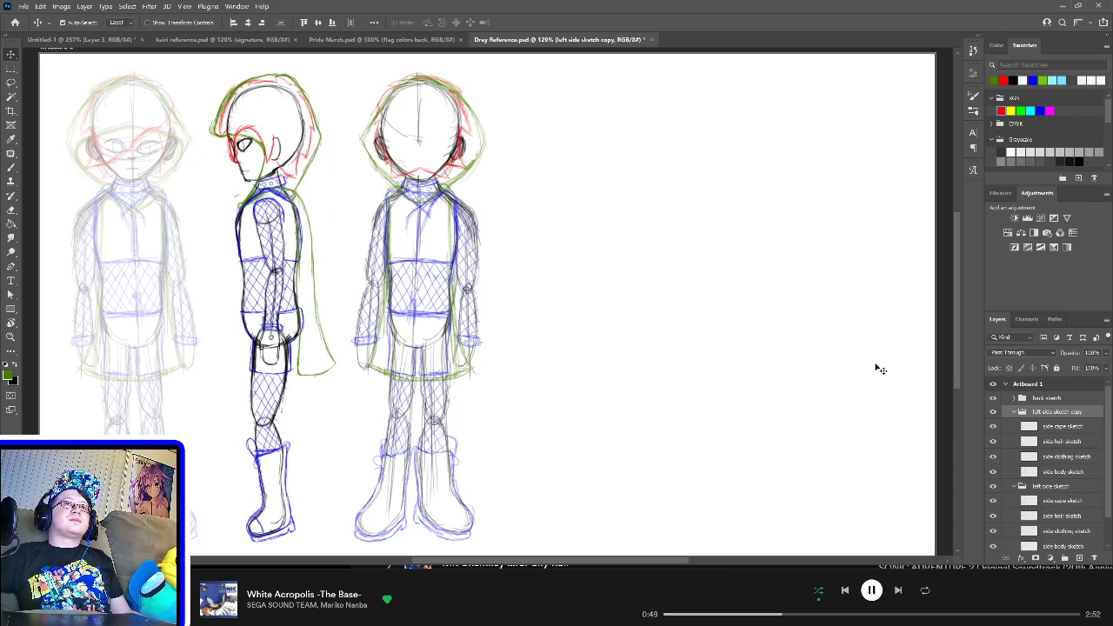
Step: Collapse the original group and select the four layers of the copied group
left_click(1013, 486)
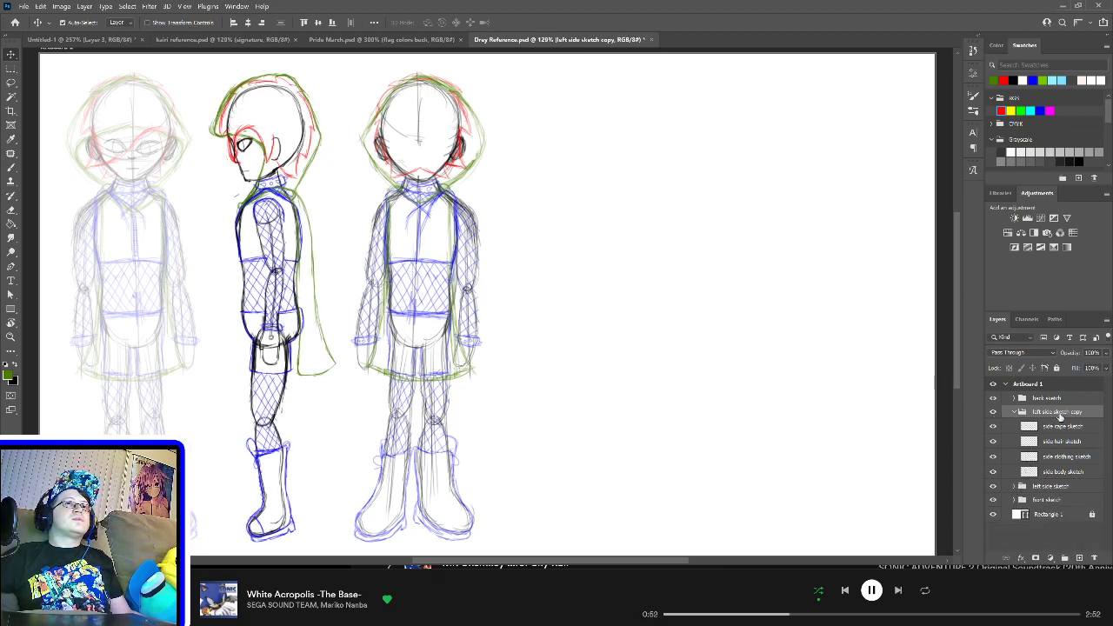
left_click(1059, 473)
double_click(1054, 426)
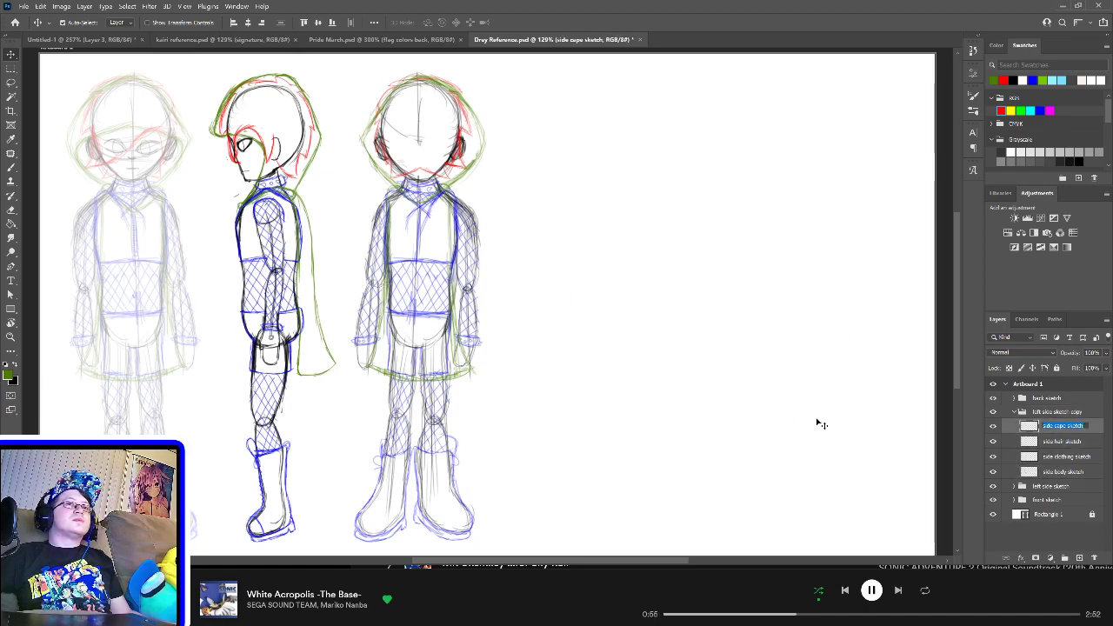
left_click(1056, 472)
left_click(1076, 426, "shift")
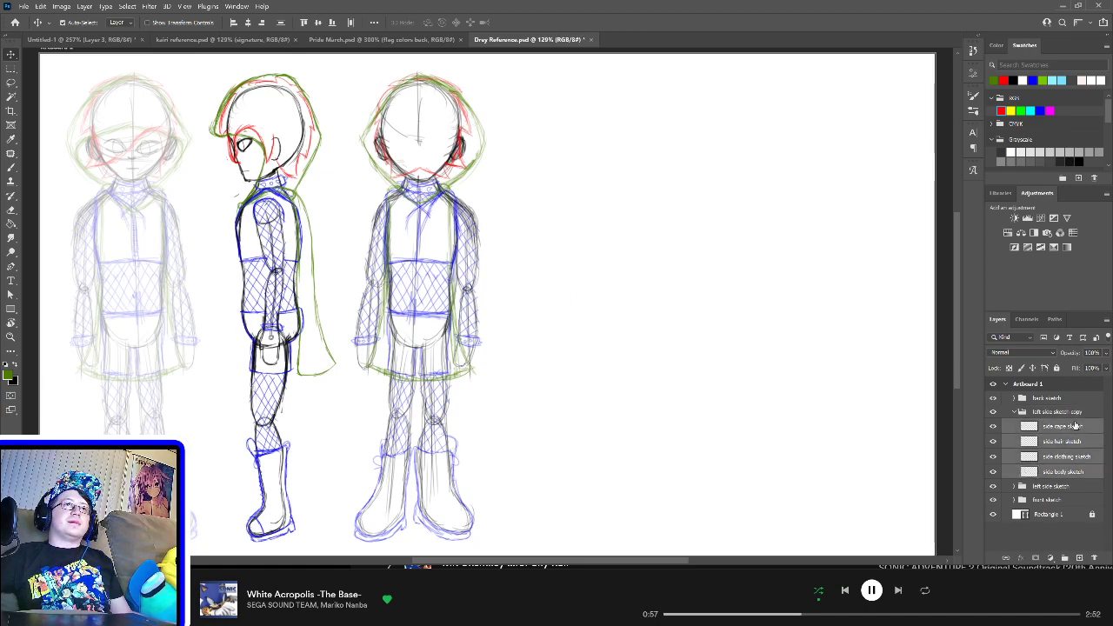
Step: Move the copied side figure right of the front view and flip it horizontally
left_click_drag(281, 93, 587, 129)
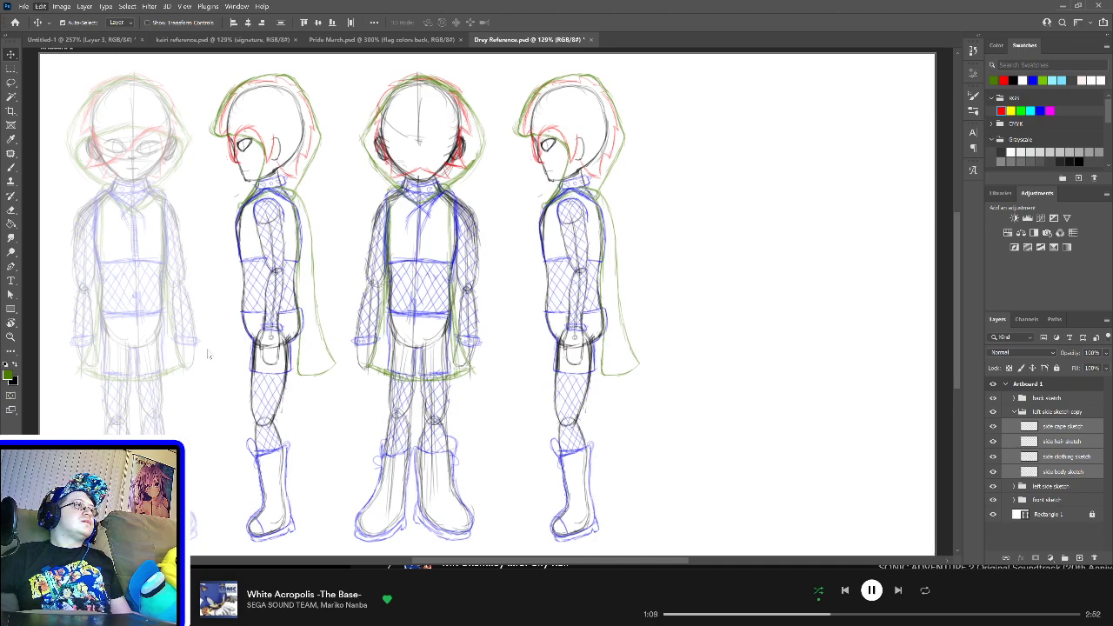
key("ctrl+shift+h")
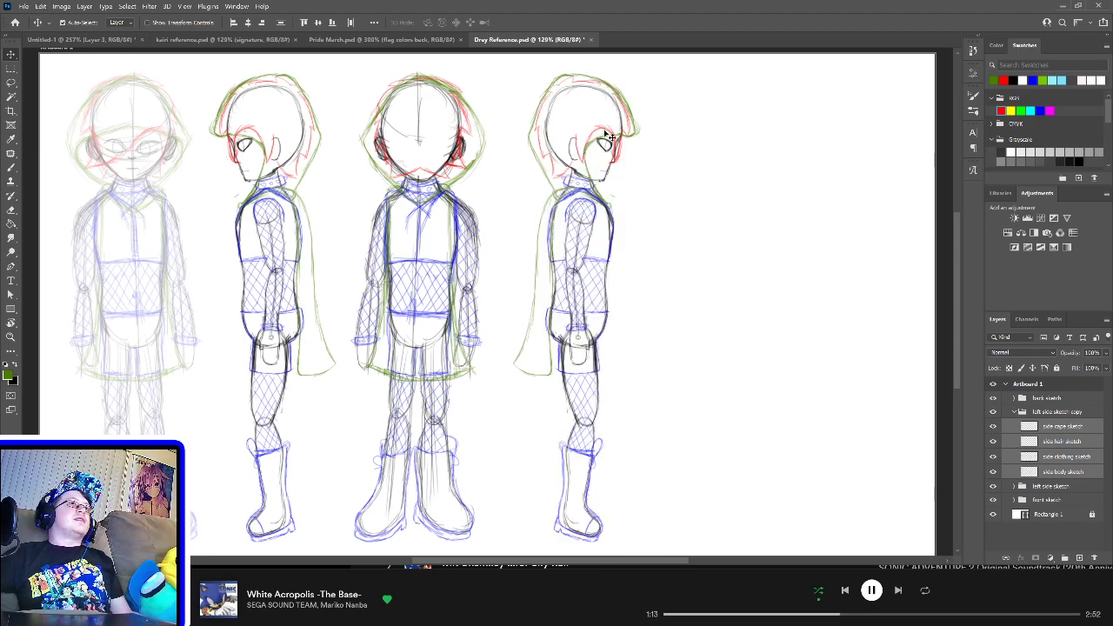
left_click_drag(607, 134, 594, 131)
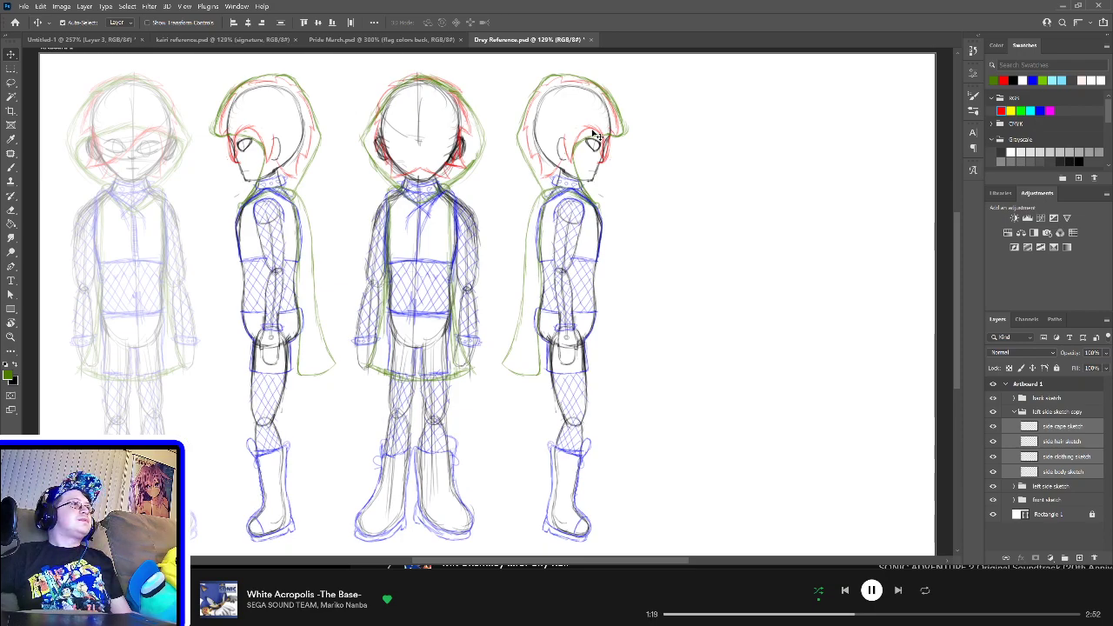
Step: Set the front sketch group's opacity back to 100%
left_click(1036, 502)
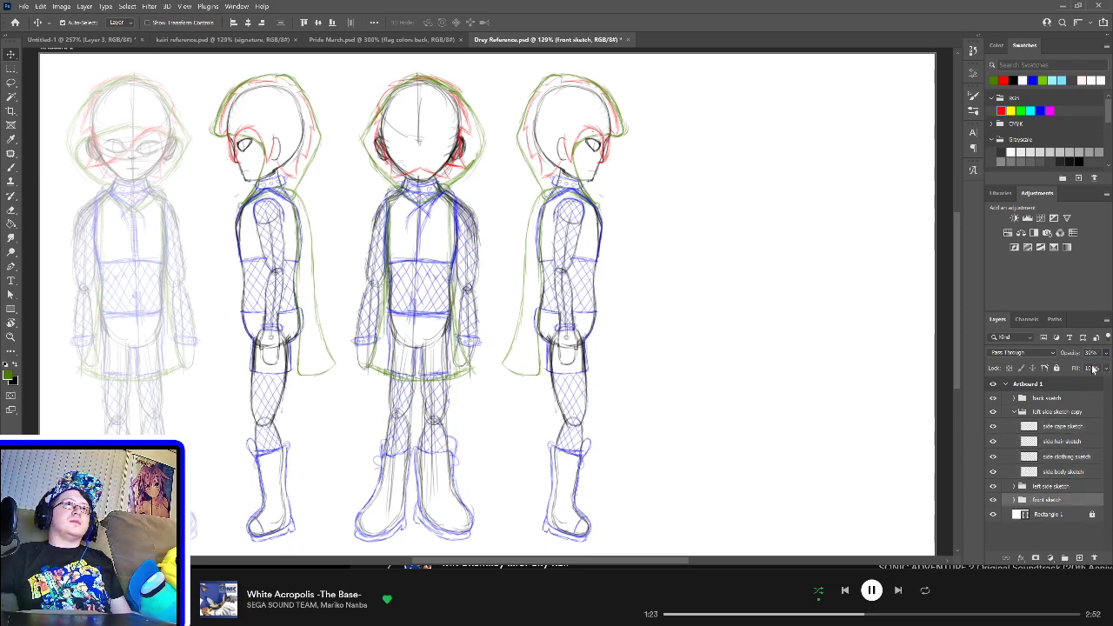
key("0")
key("3")
key("5")
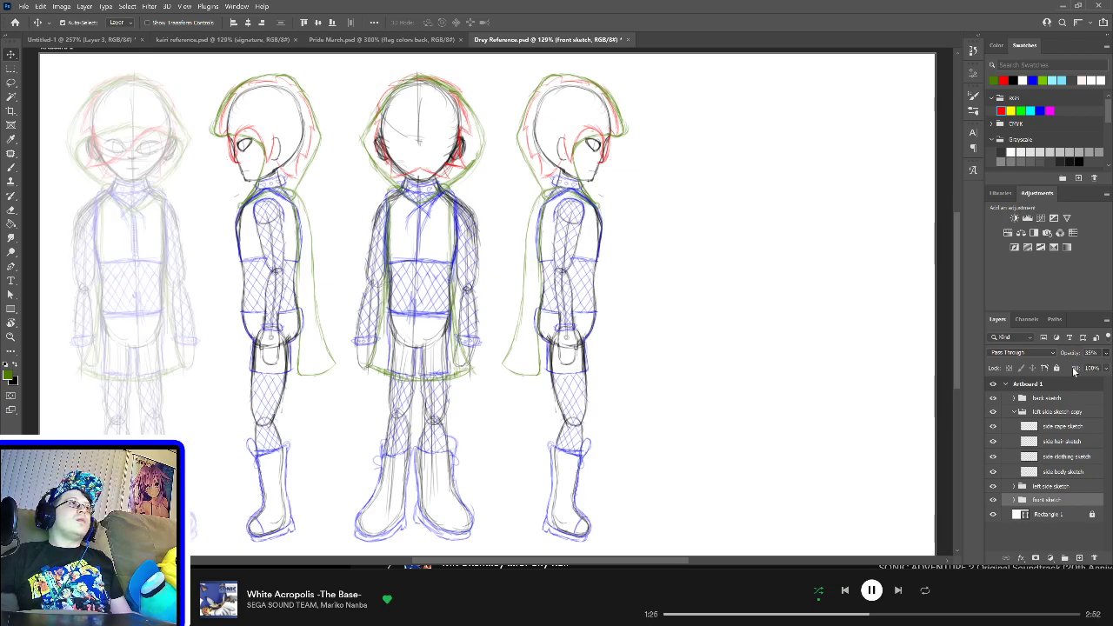
key("0")
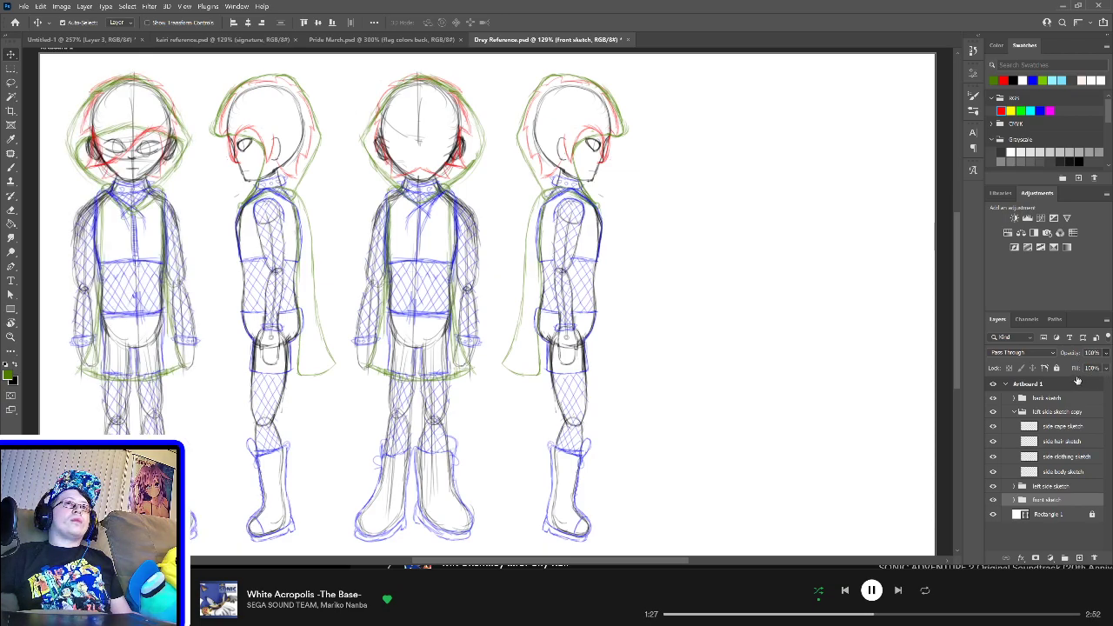
left_click(1063, 445)
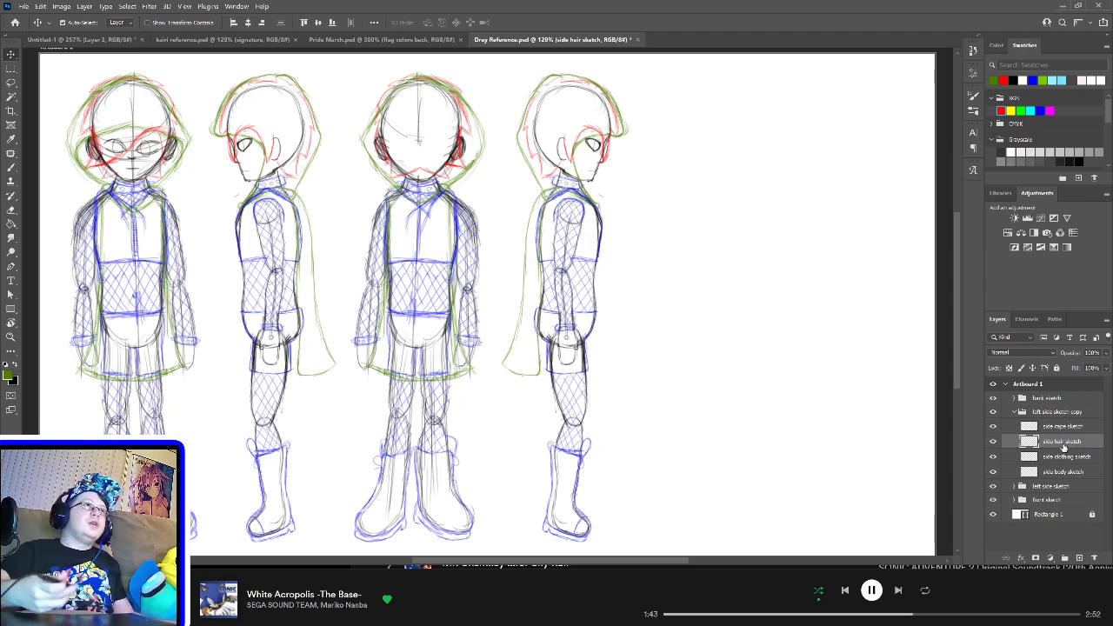
Step: Zoom in and erase the stray red strokes beside the side-profile eye
key("e")
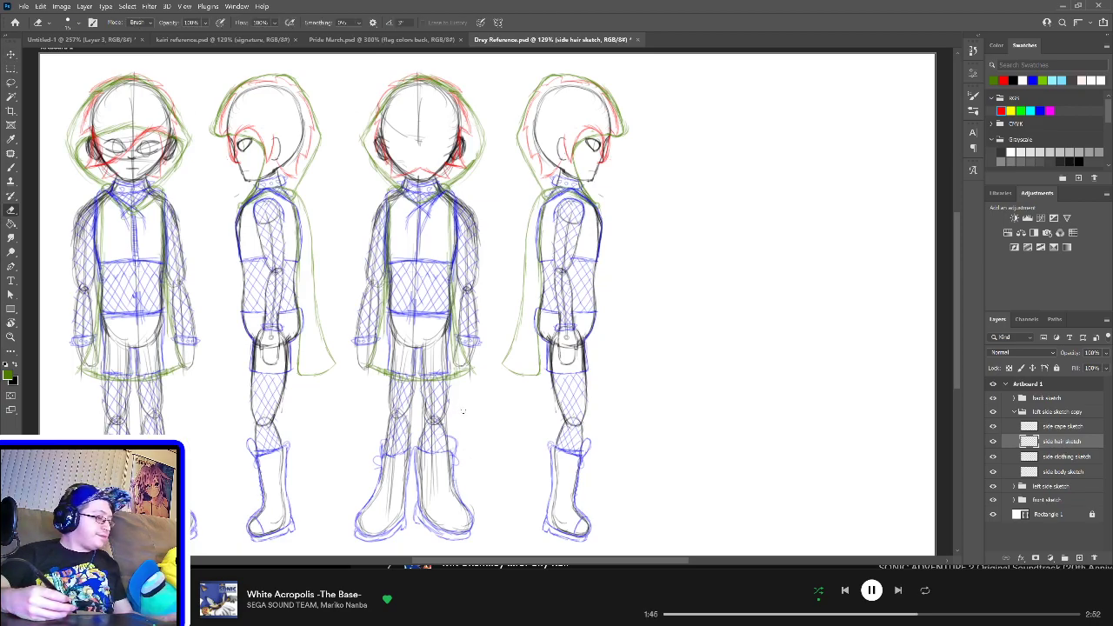
key("ctrl+plus")
key("ctrl+plus")
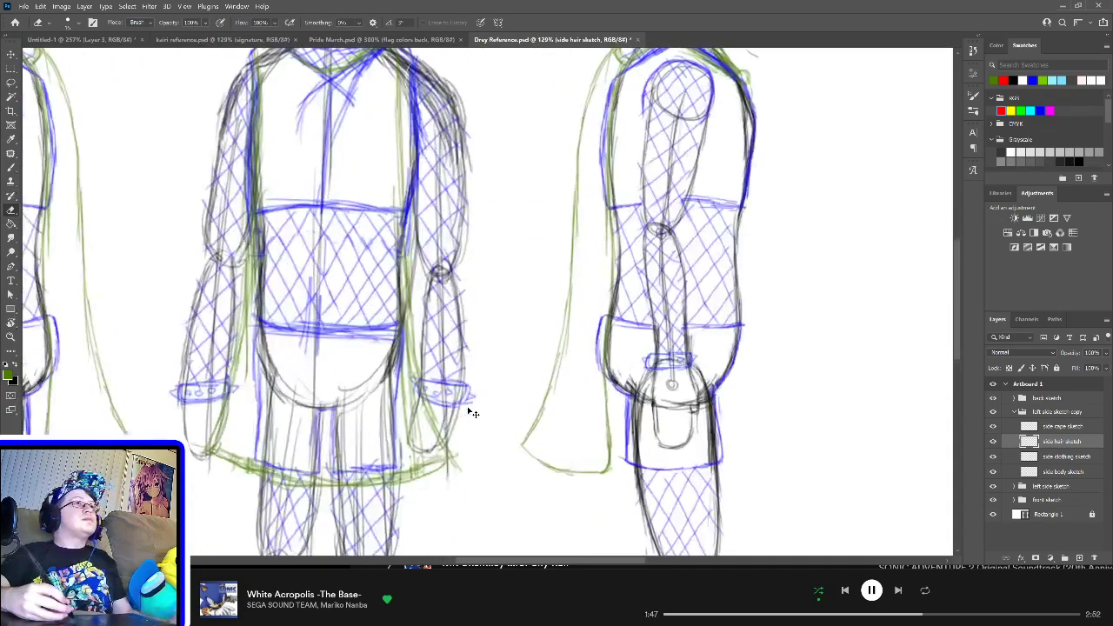
scroll(579, 231, "up", 5)
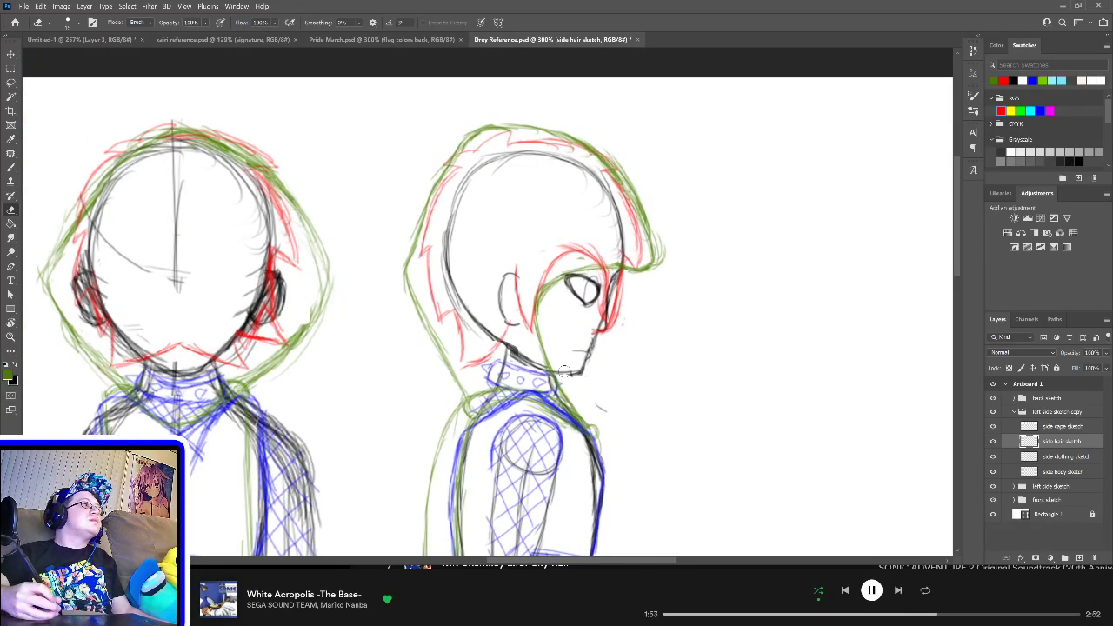
key("b")
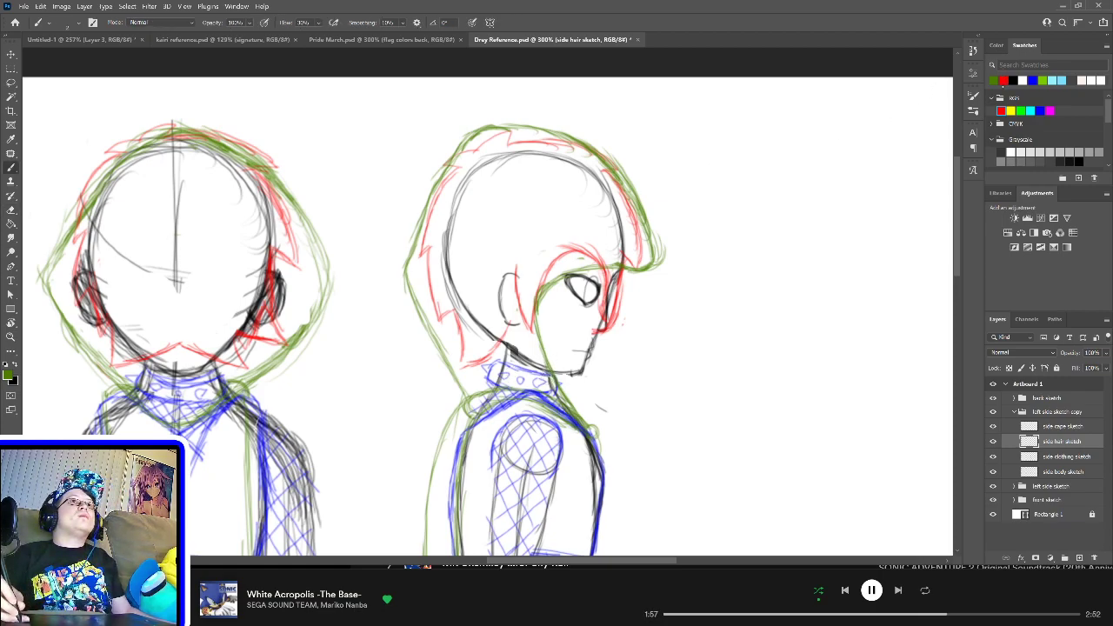
left_click(996, 80)
key("e")
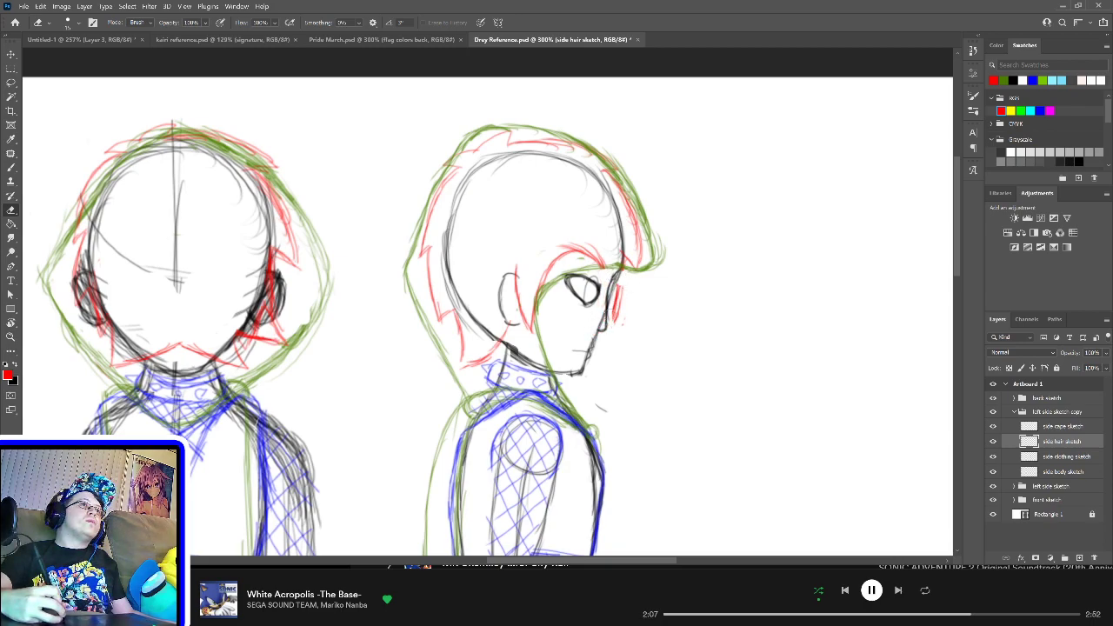
mouse_move(614, 293)
left_mouse_down()
mouse_move(616, 310)
mouse_move(627, 300)
left_mouse_up()
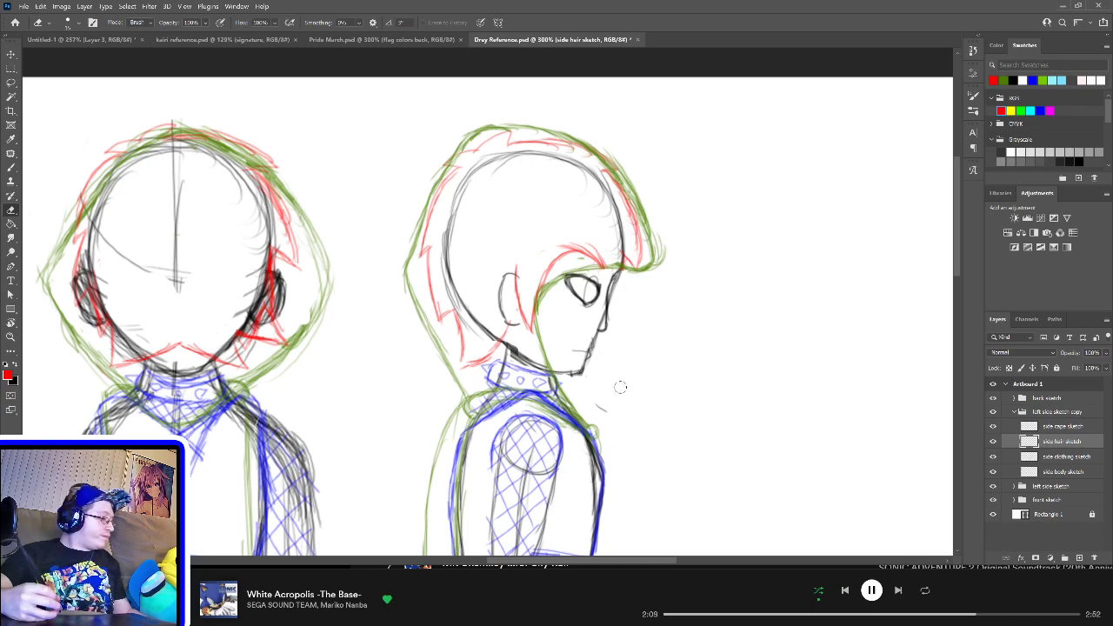
Step: Darken the red hair edge beside the face down toward the jaw
key("b")
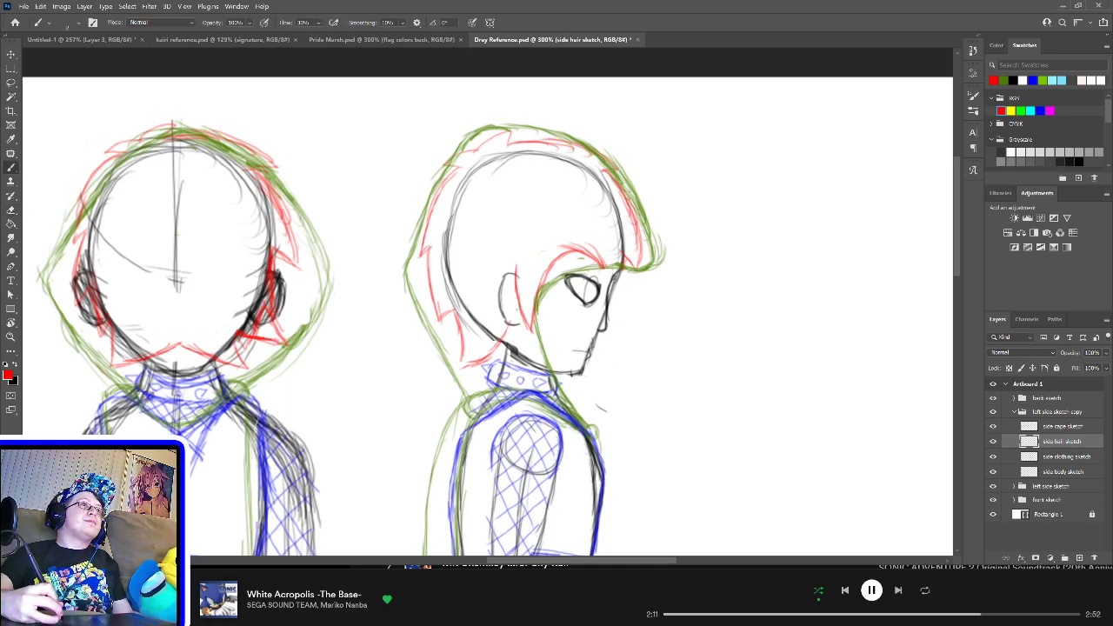
left_click_drag(626, 254, 618, 290)
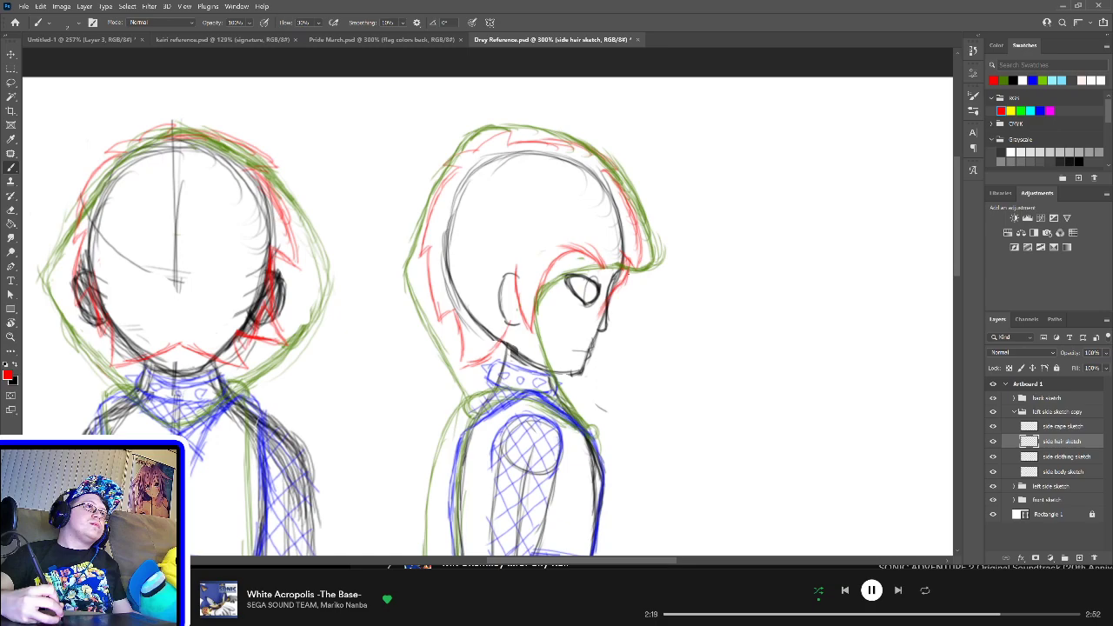
mouse_move(625, 278)
left_mouse_down()
mouse_move(611, 310)
mouse_move(575, 329)
mouse_move(586, 325)
left_mouse_up()
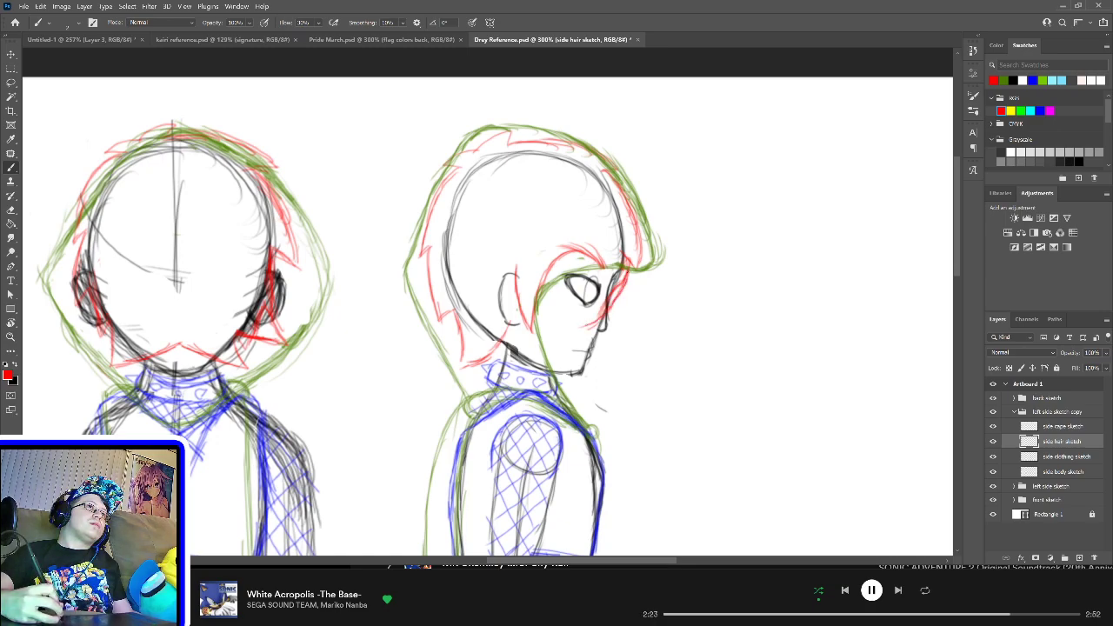
left_click_drag(623, 285, 590, 327)
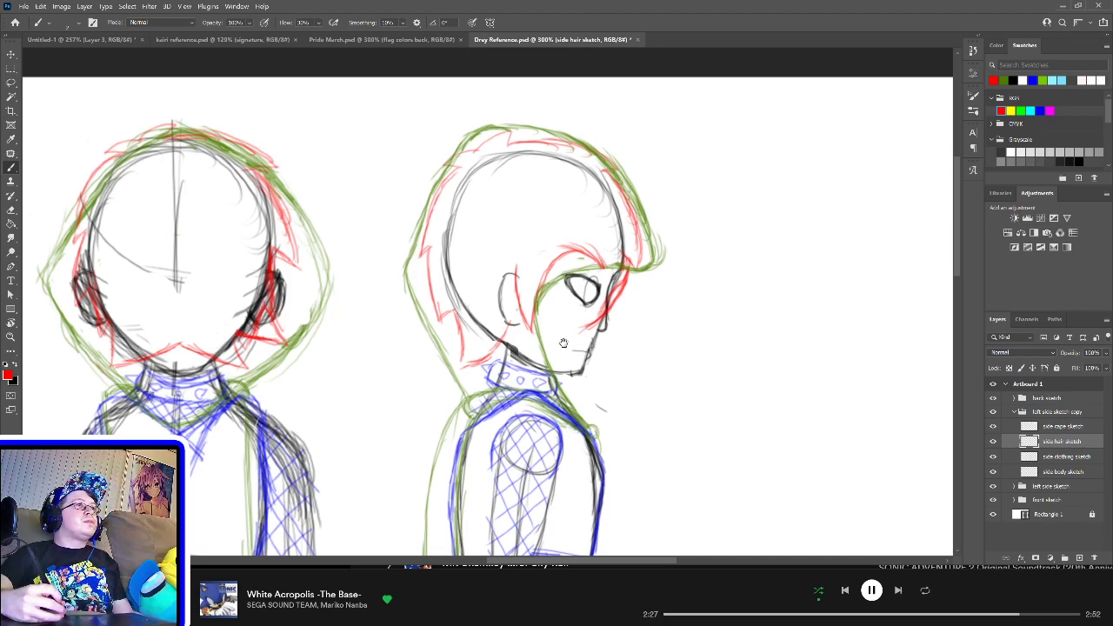
scroll(643, 351, "left", 10)
scroll(643, 350, "right", 10)
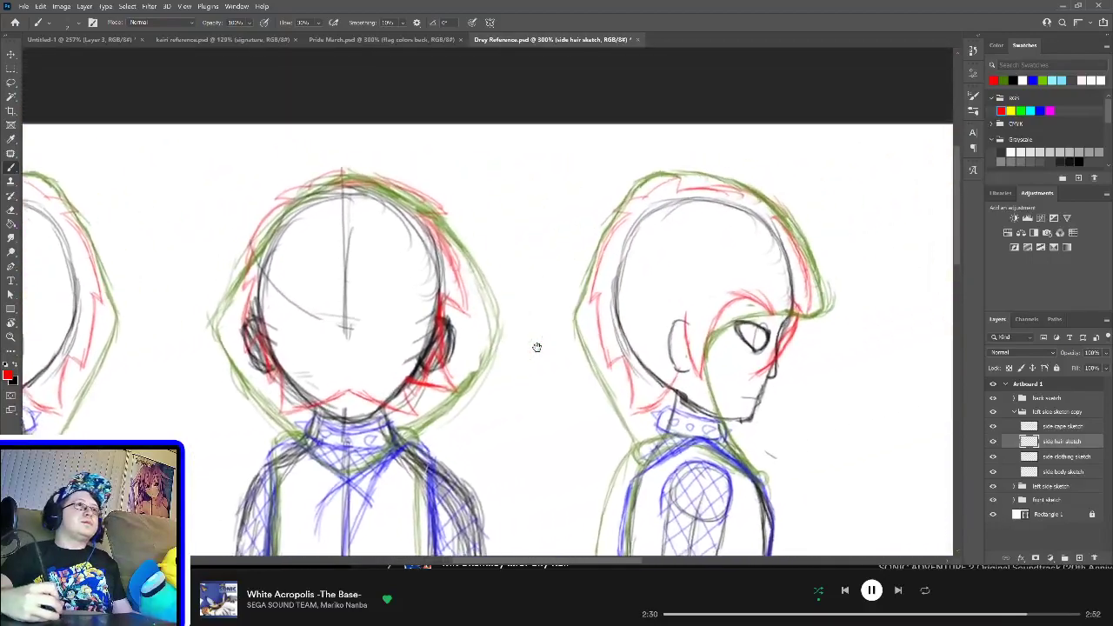
left_click_drag(537, 347, 510, 355)
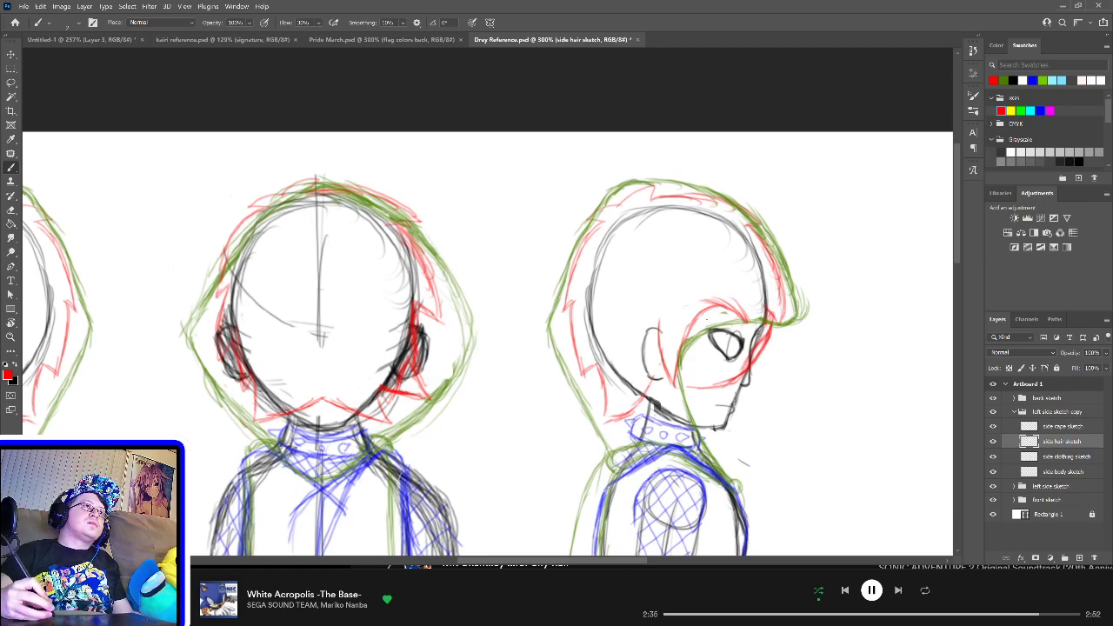
Step: Redraw the red line down the side figure's face
left_click_drag(712, 302, 687, 388)
left_click_drag(713, 311, 688, 388)
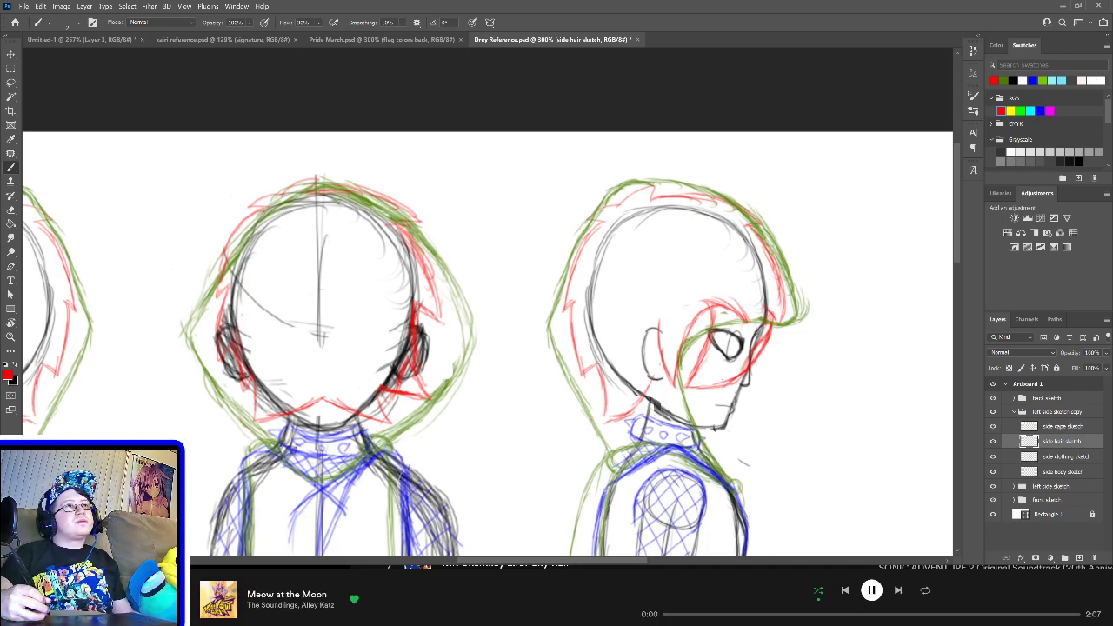
left_click_drag(772, 349, 684, 319)
Step: Save the Drey Reference document
key("e")
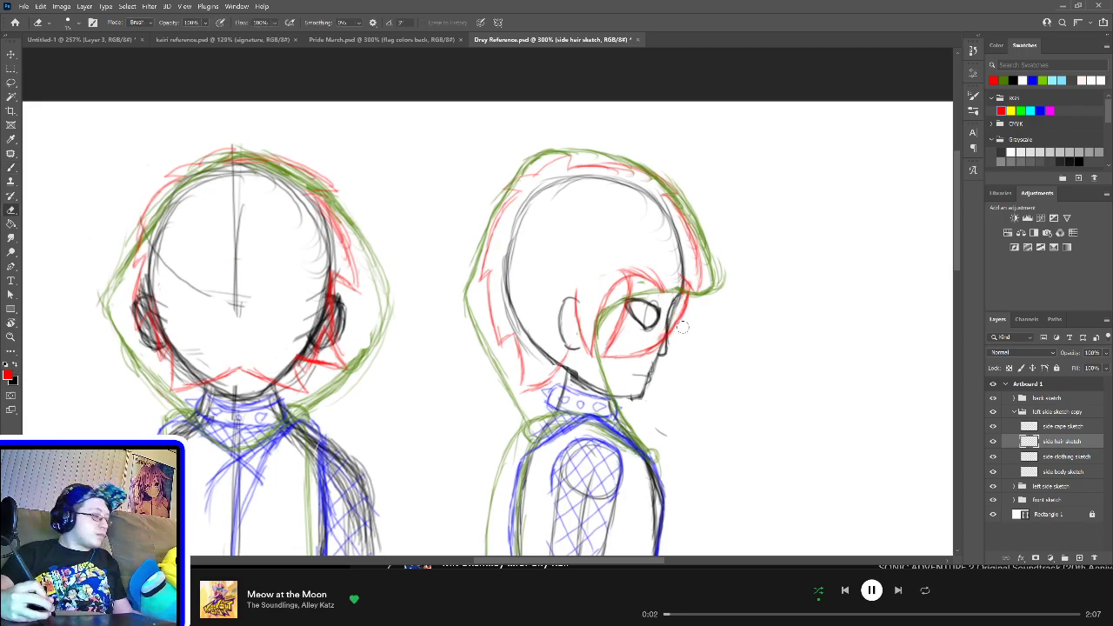
key("ctrl+s")
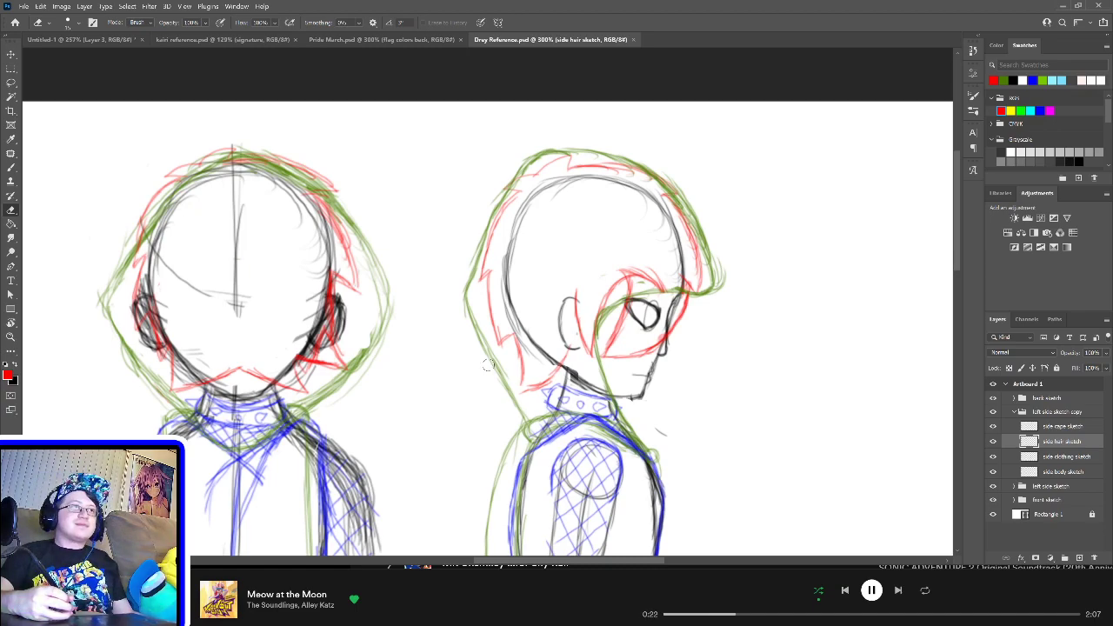
scroll(488, 365, "down", 8)
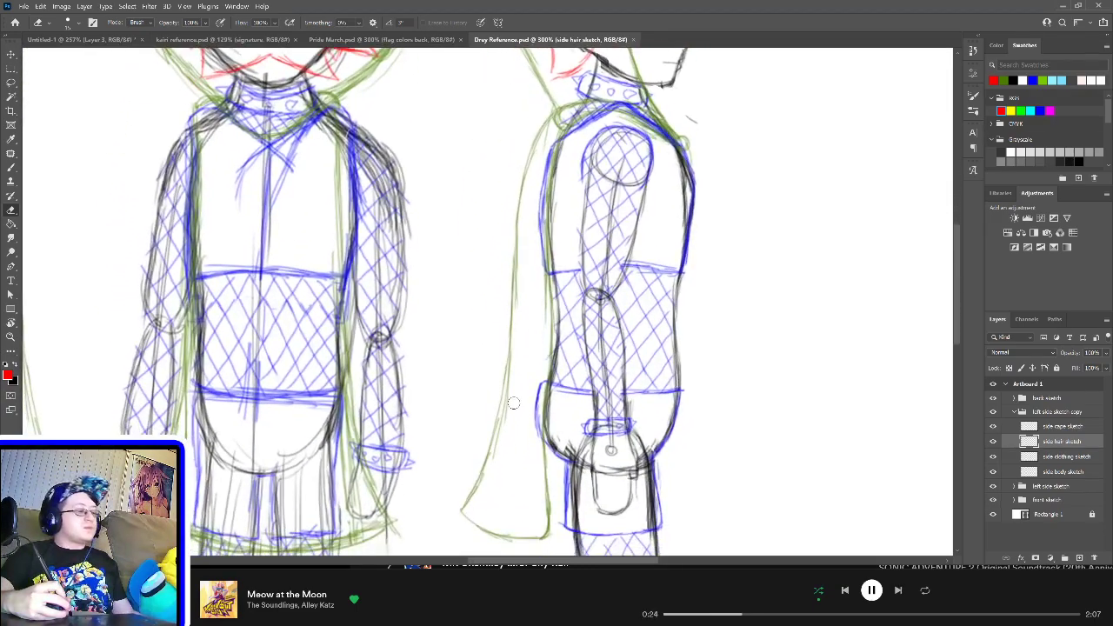
Step: Make the front sketch's clothing sketch layer active and pick a blue brush
key("ctrl+0")
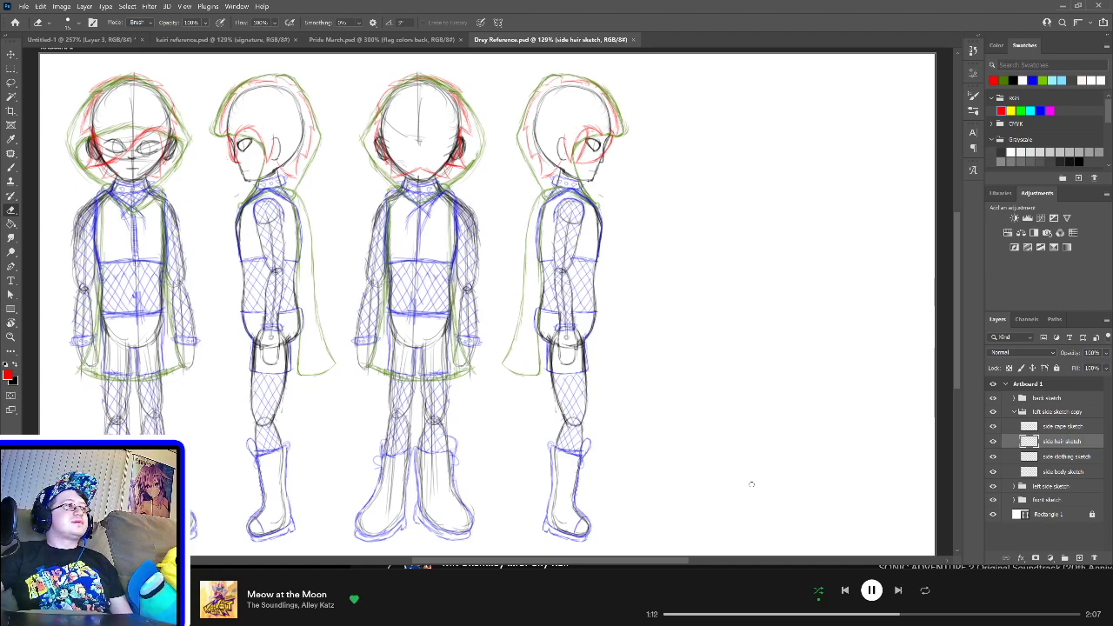
left_click(1014, 413)
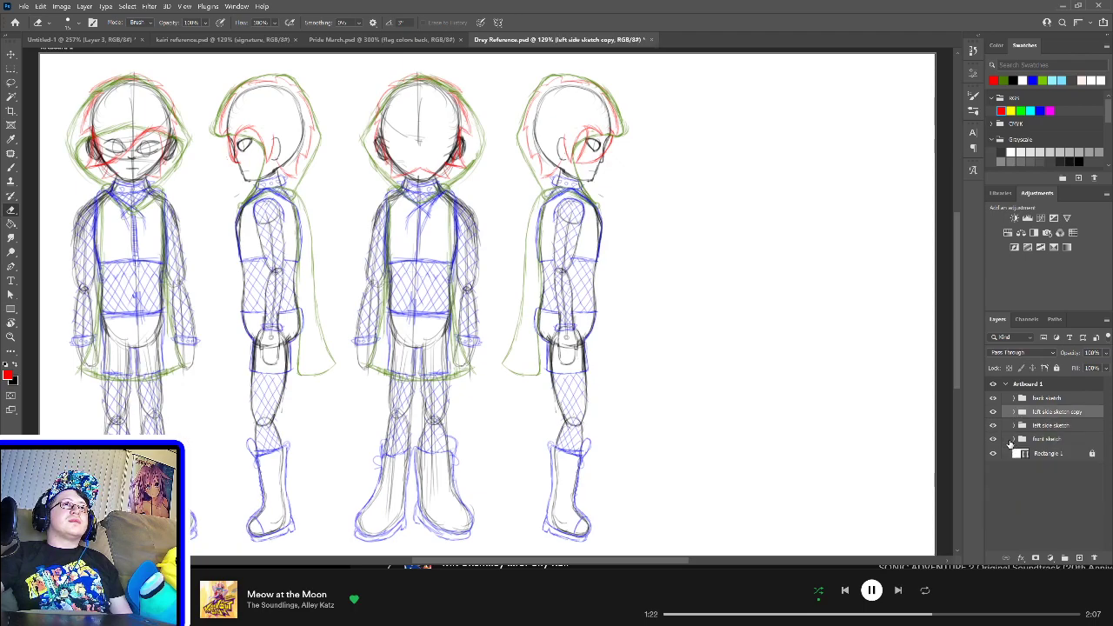
left_click(1014, 440)
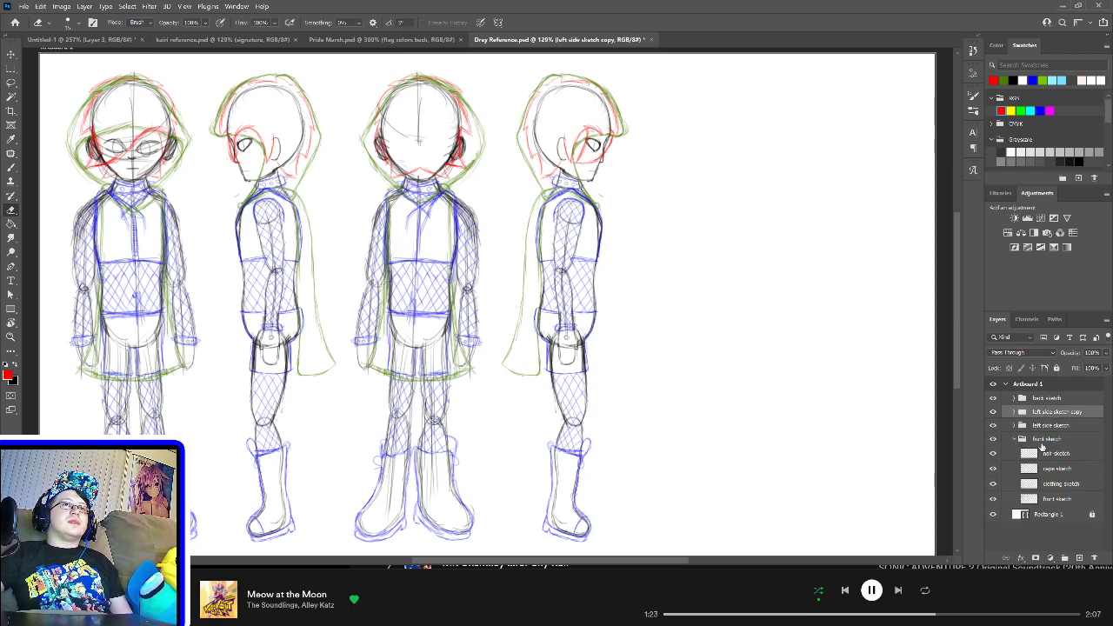
left_click(1063, 483)
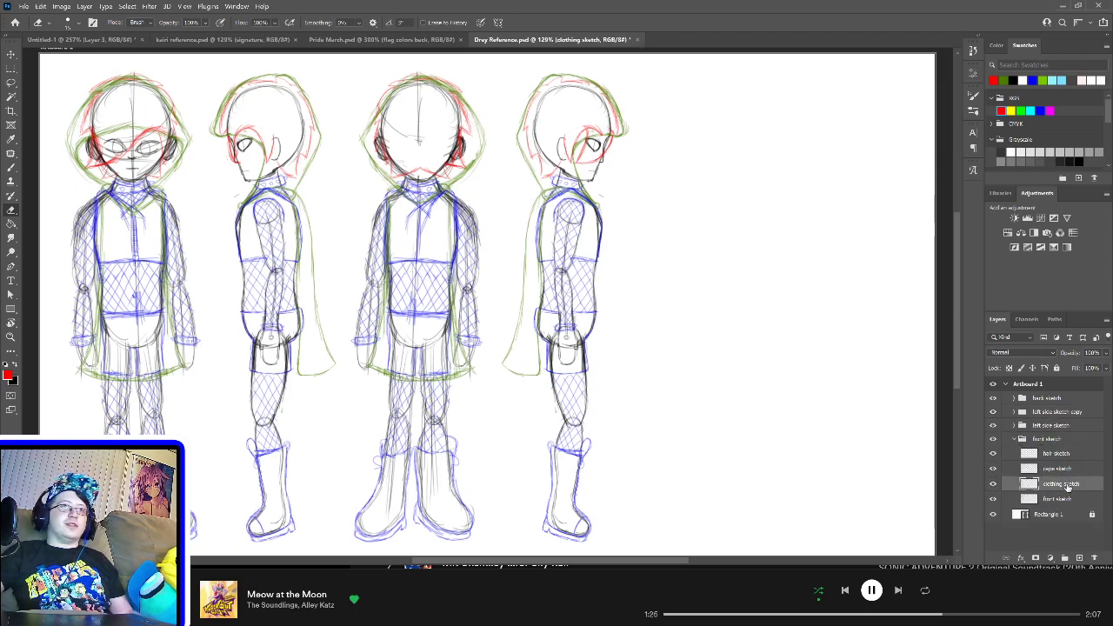
left_click(1033, 79)
key("b")
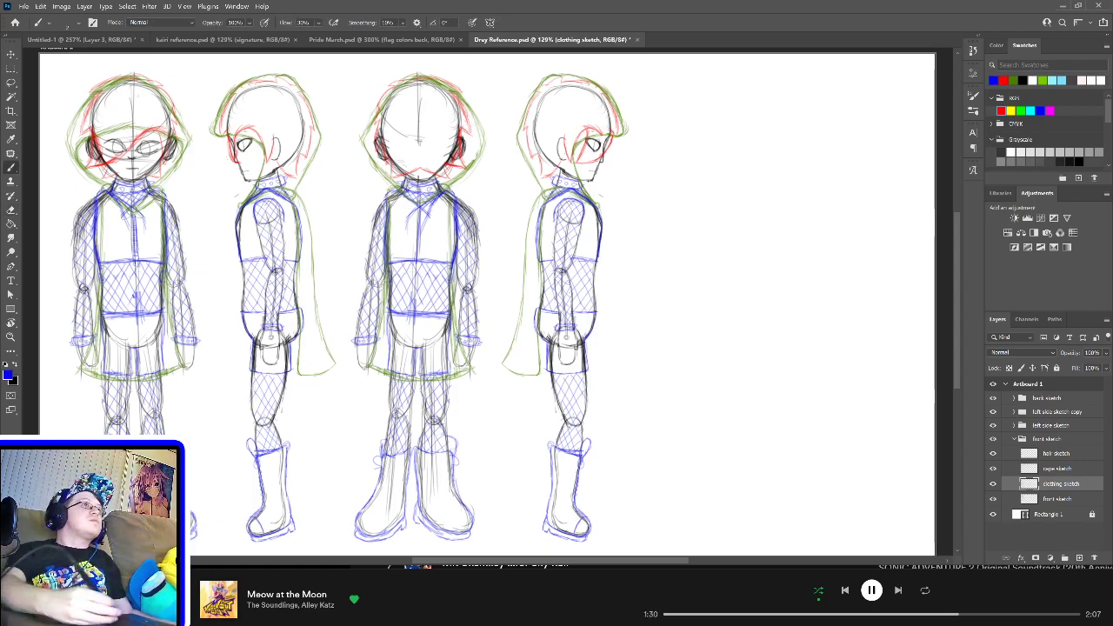
key("ctrl+plus")
key("ctrl+plus")
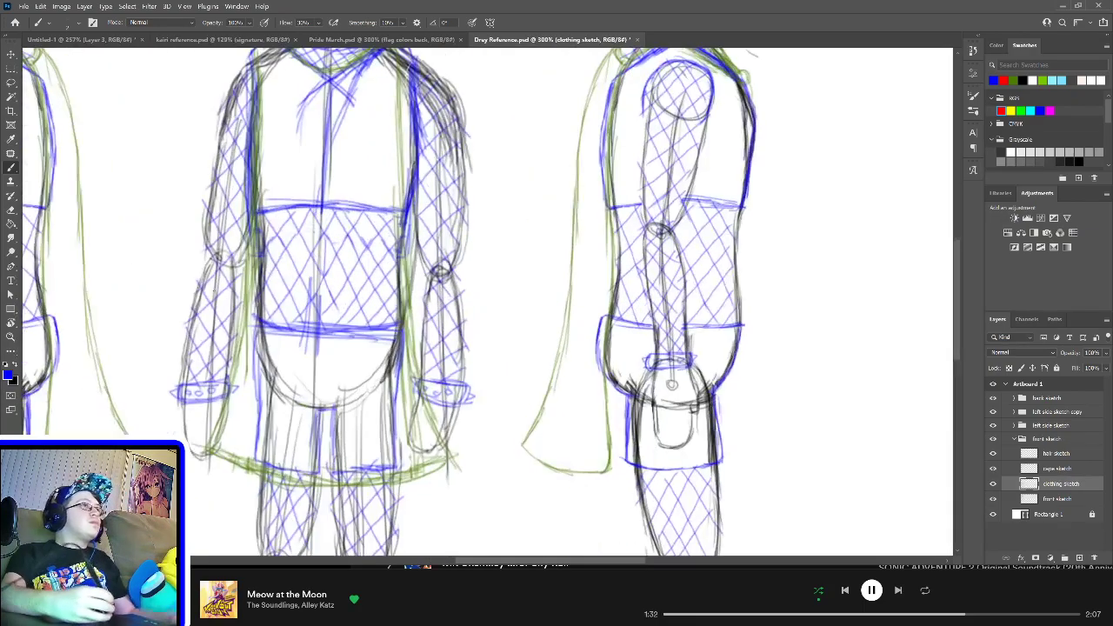
Step: Zoom to the legs and add blue lines to the left boot's laces and toe
left_click_drag(124, 271, 394, 305)
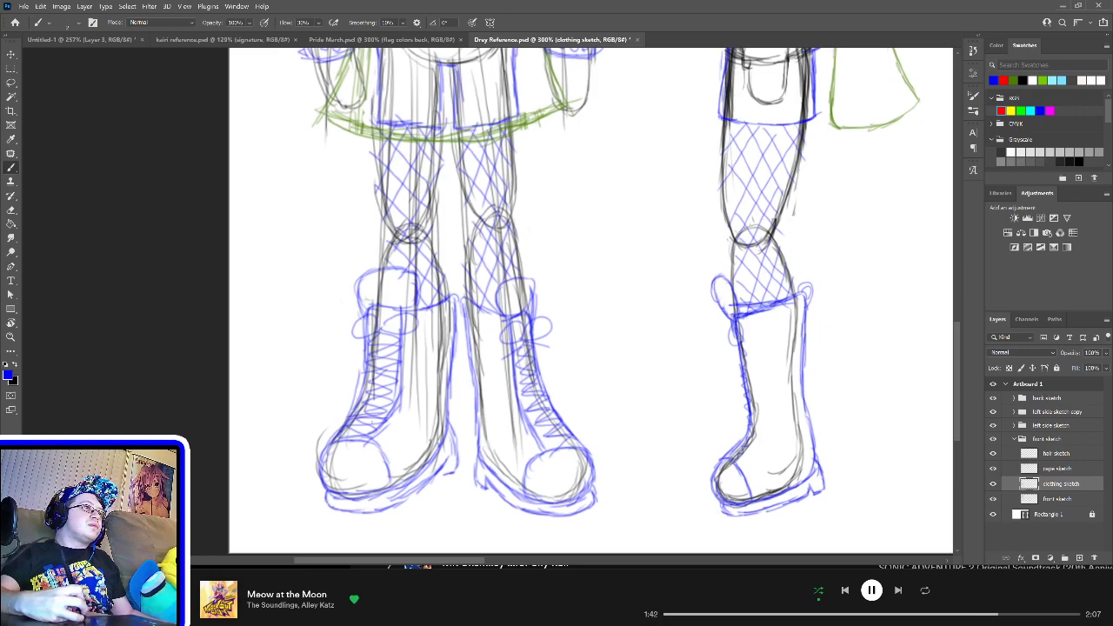
left_click_drag(380, 419, 357, 421)
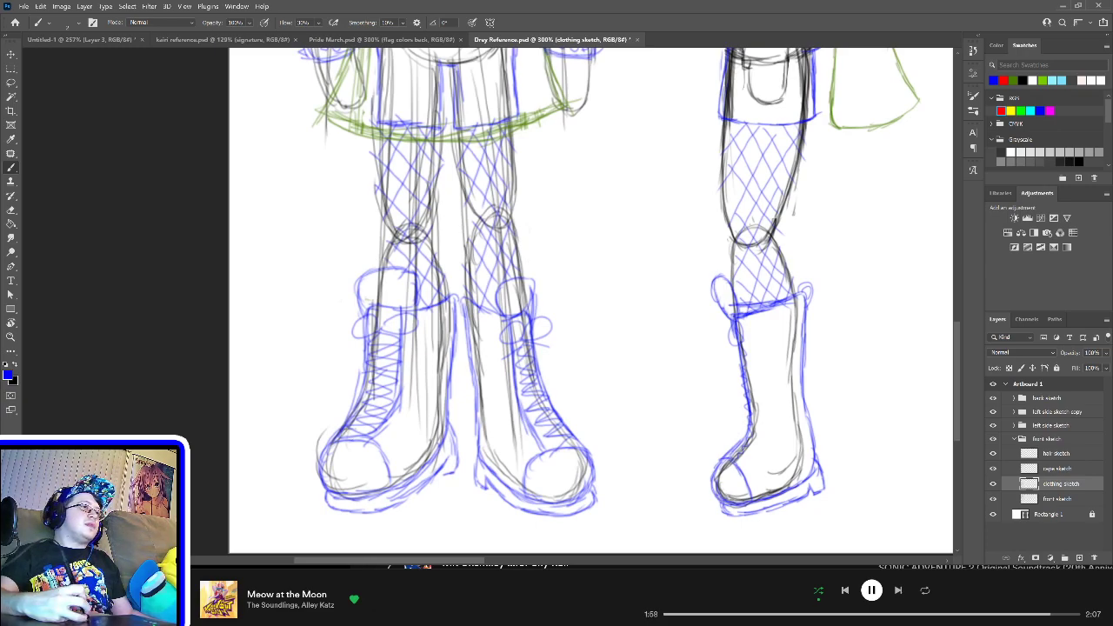
mouse_move(358, 429)
left_mouse_down()
mouse_move(397, 441)
mouse_move(398, 477)
mouse_move(403, 447)
left_mouse_up()
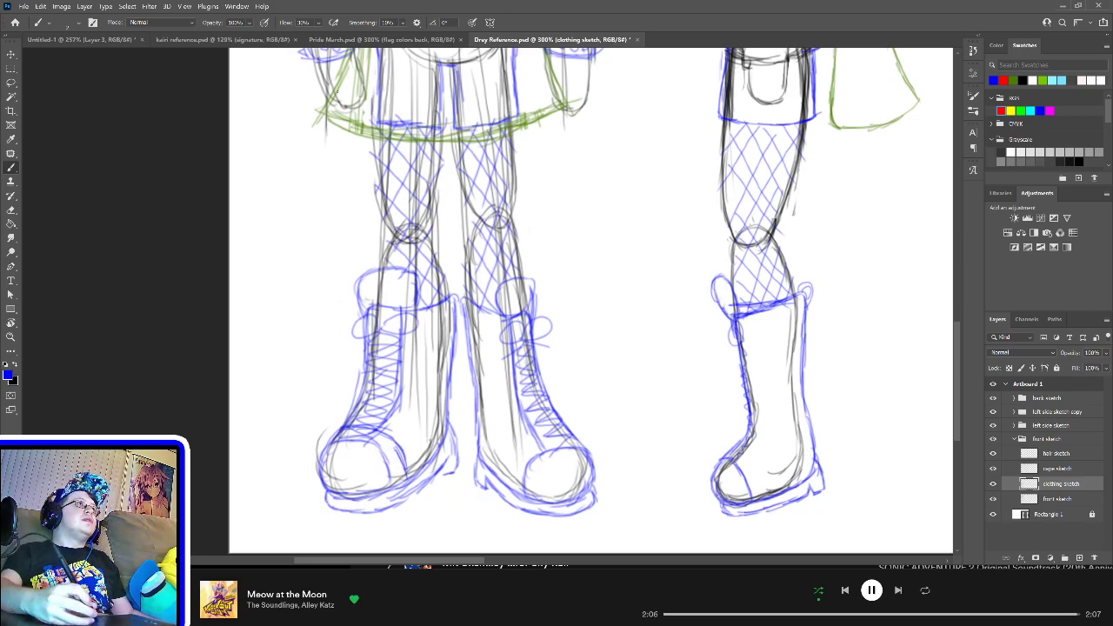
left_click(382, 39)
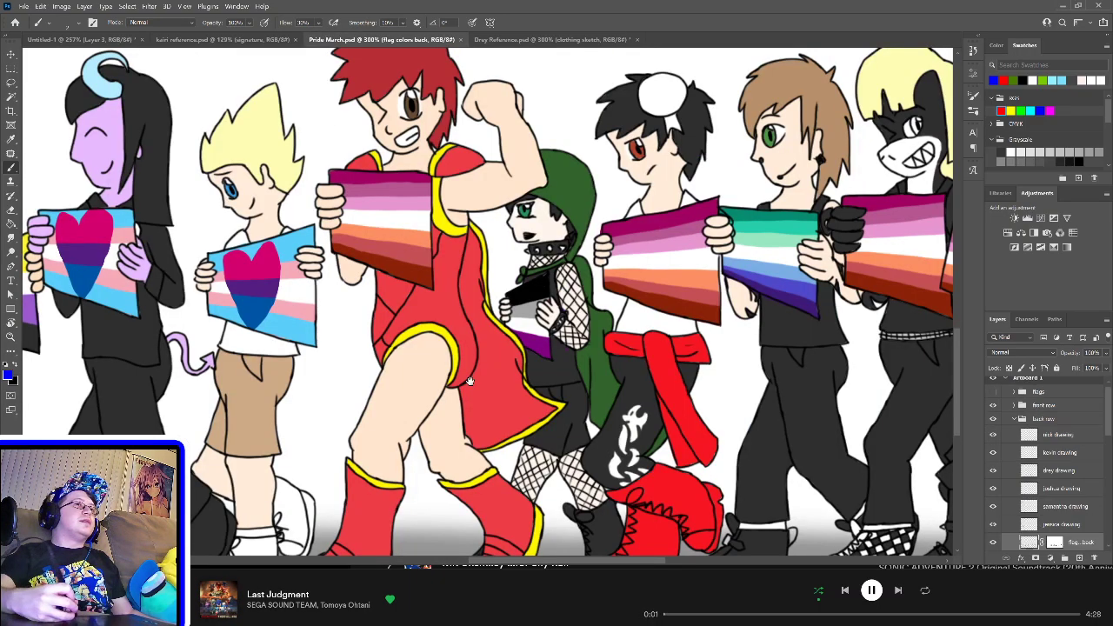
scroll(476, 369, "down", 3)
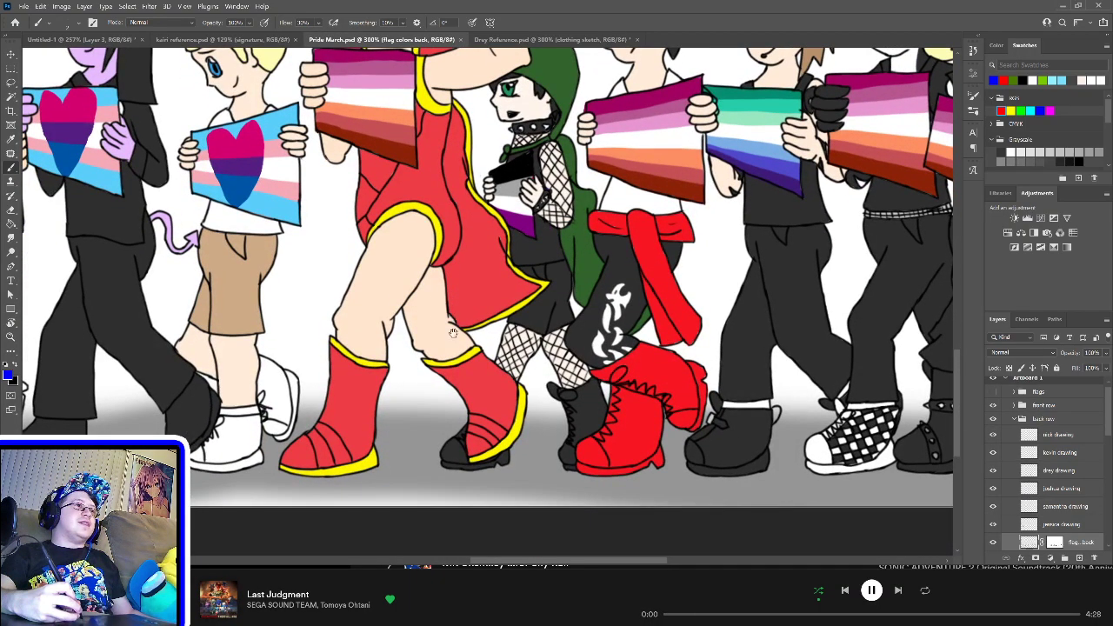
scroll(452, 318, "up", 2)
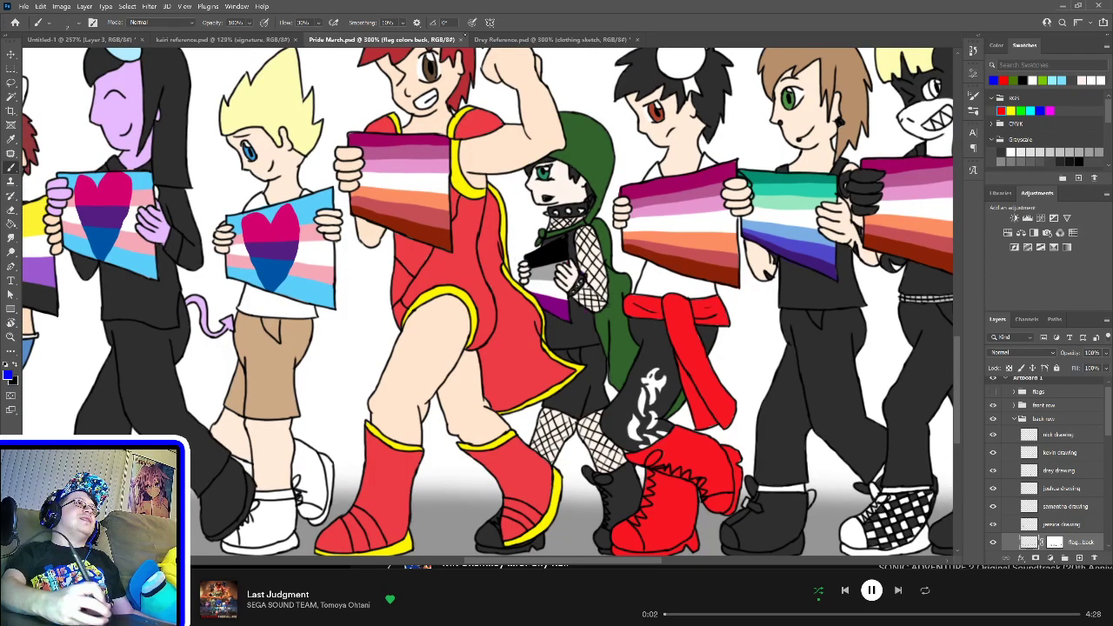
left_click(553, 39)
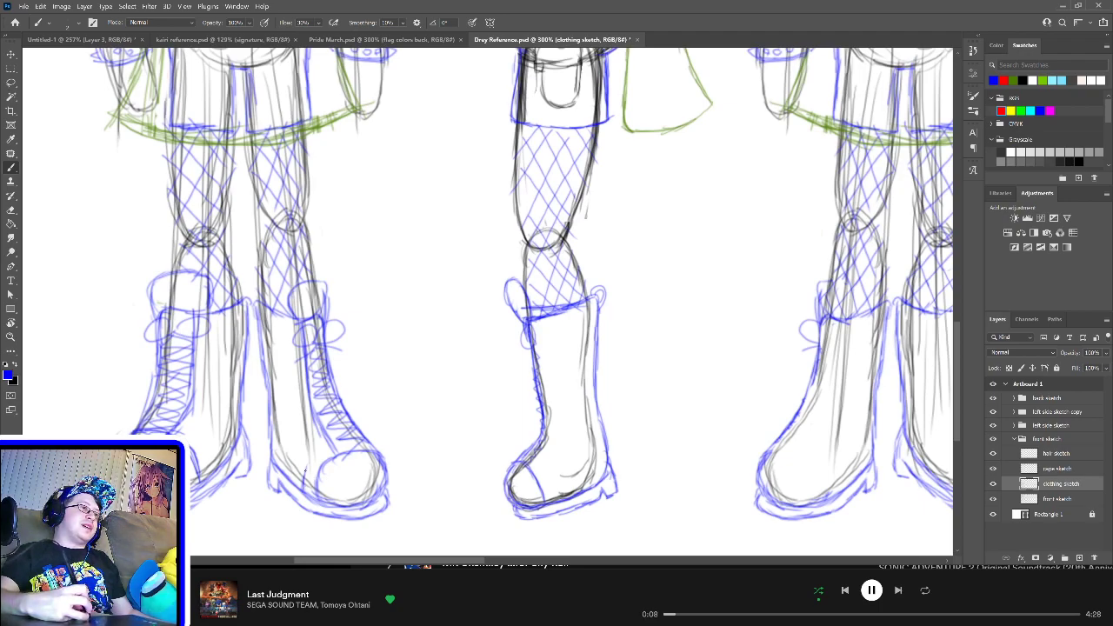
Step: Draw blue touch-up strokes on the boot toes, including the middle boot's toe
left_click_drag(318, 461, 379, 440)
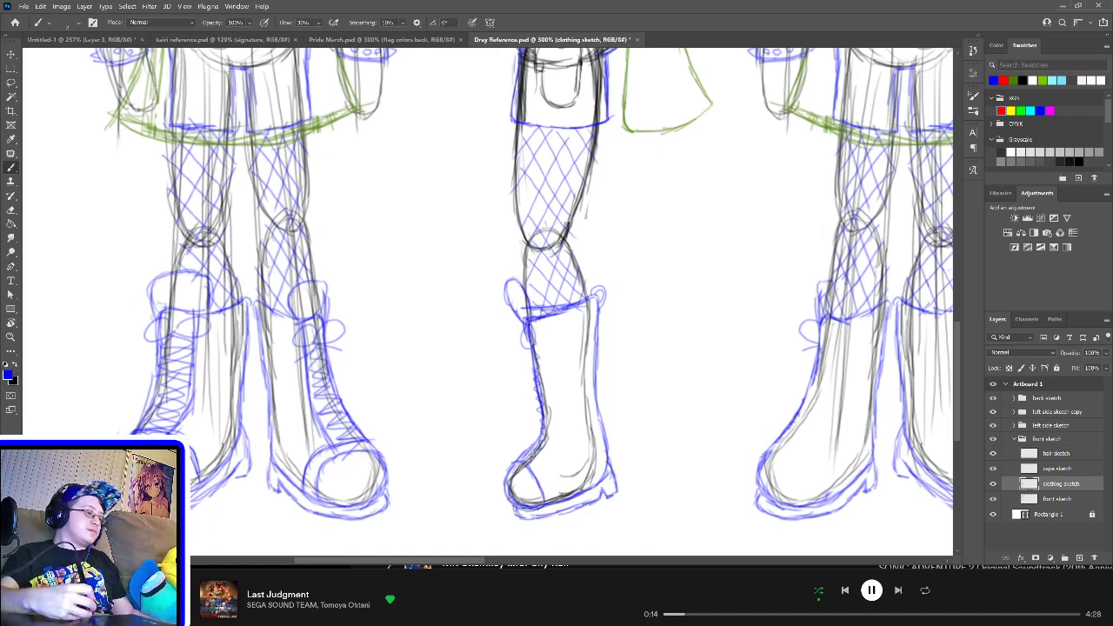
scroll(283, 500, "up", 1)
mouse_move(262, 472)
left_mouse_down()
mouse_move(436, 421)
mouse_move(540, 412)
mouse_move(592, 385)
left_mouse_up()
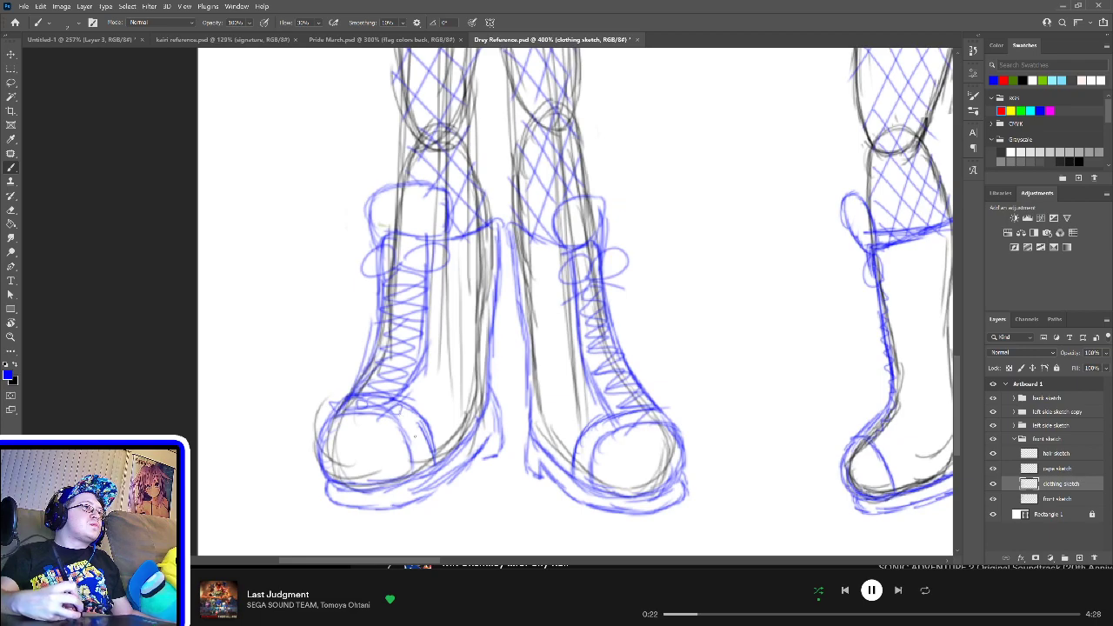
left_click_drag(418, 439, 426, 442)
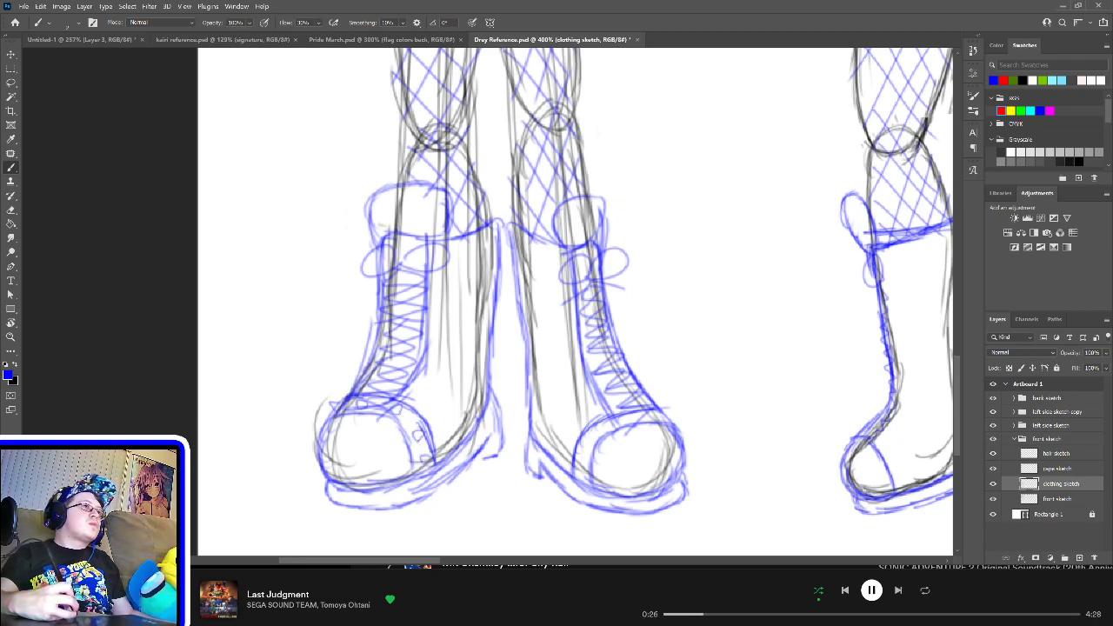
scroll(500, 447, "right", 3)
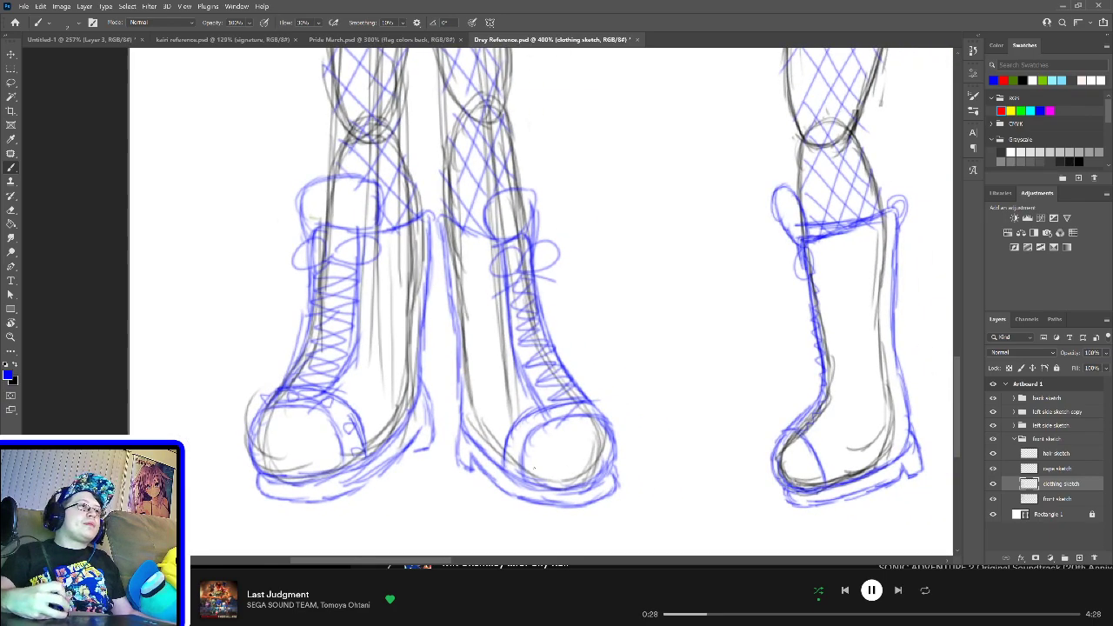
mouse_move(508, 468)
left_mouse_down()
mouse_move(535, 422)
mouse_move(524, 414)
mouse_move(539, 425)
mouse_move(562, 417)
mouse_move(553, 402)
mouse_move(587, 409)
mouse_move(591, 398)
mouse_move(606, 425)
left_mouse_up()
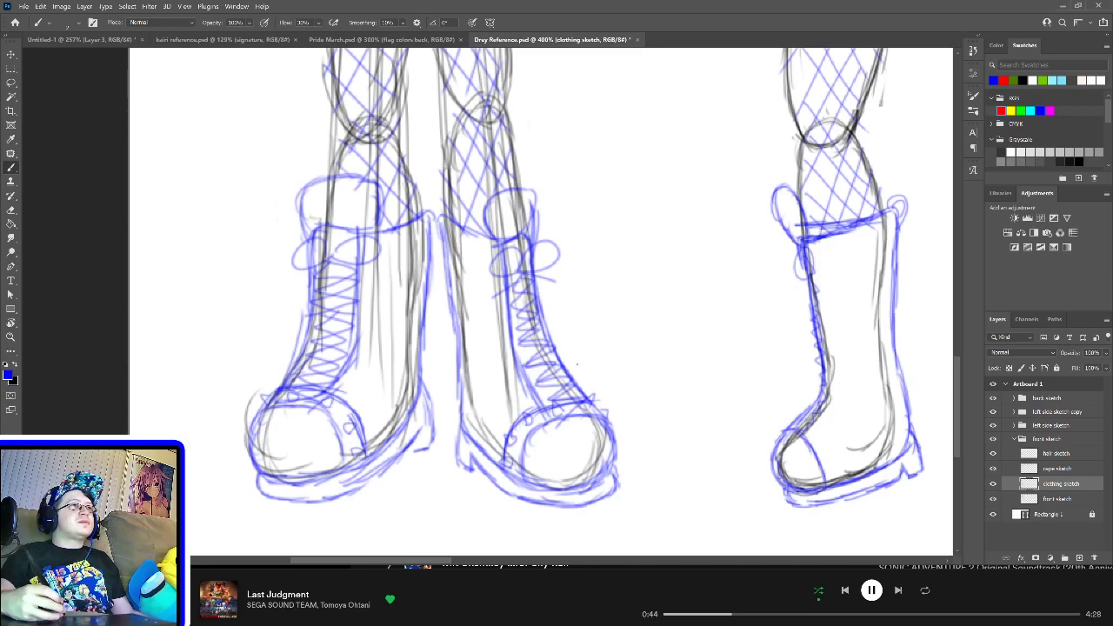
scroll(576, 366, "right", 5)
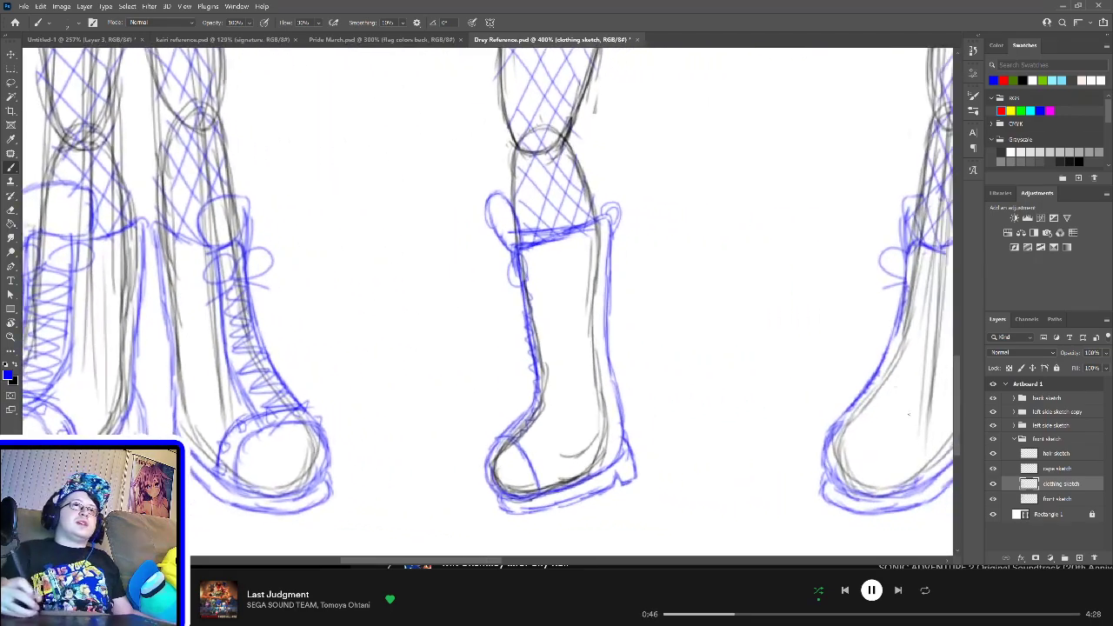
Step: On the side clothing sketch layer, draw a toe line and small eyelet circles on the boot
left_click(1014, 440)
left_click(1016, 425)
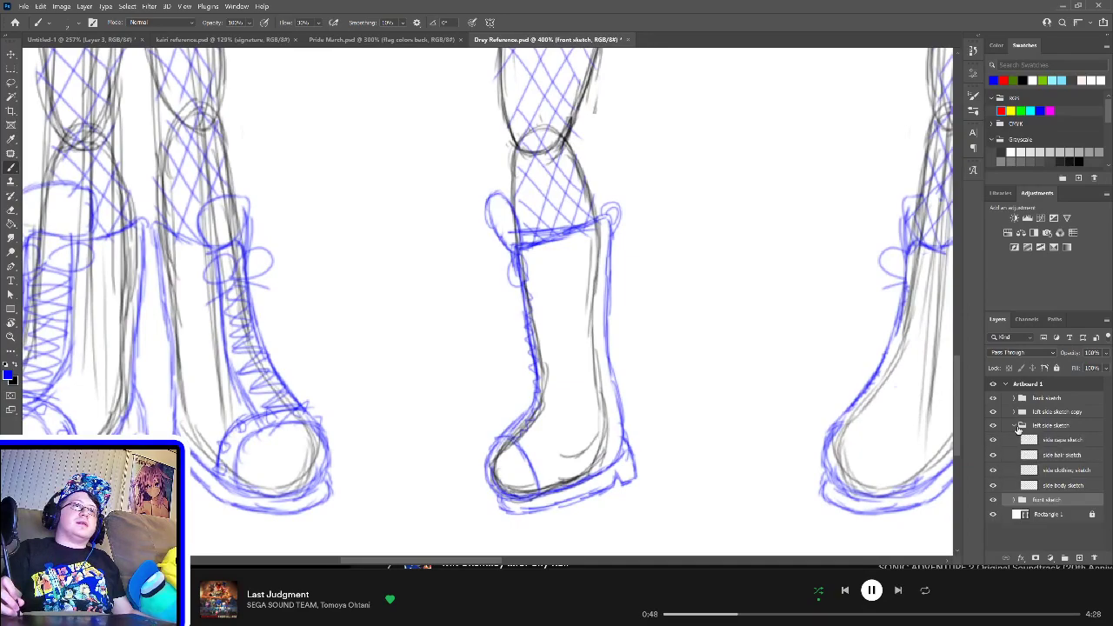
left_click(1068, 469)
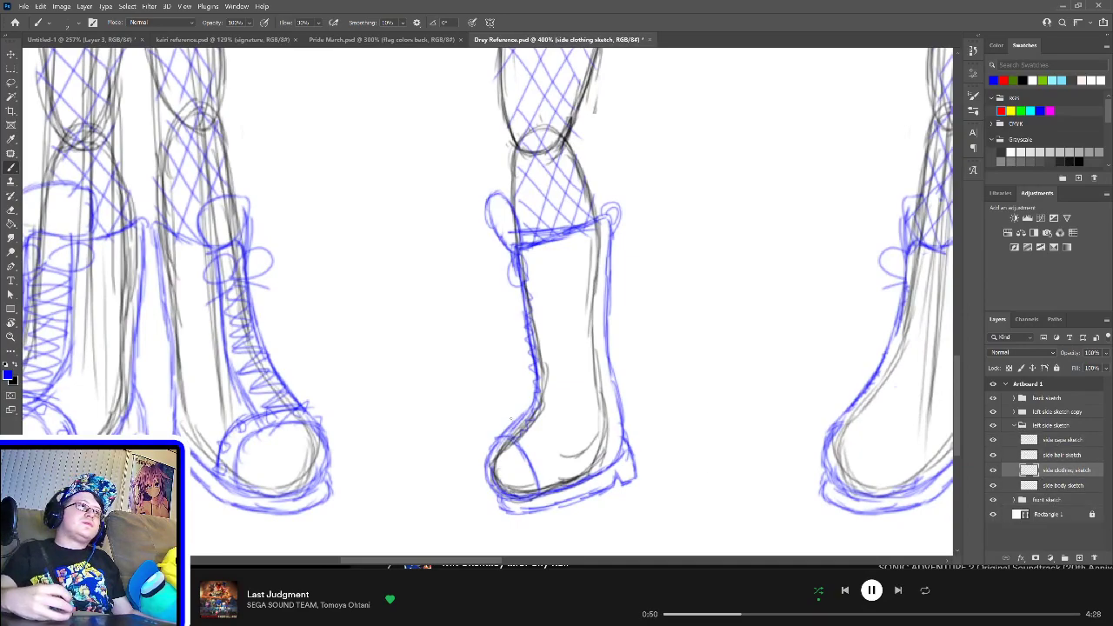
left_click_drag(511, 425, 557, 483)
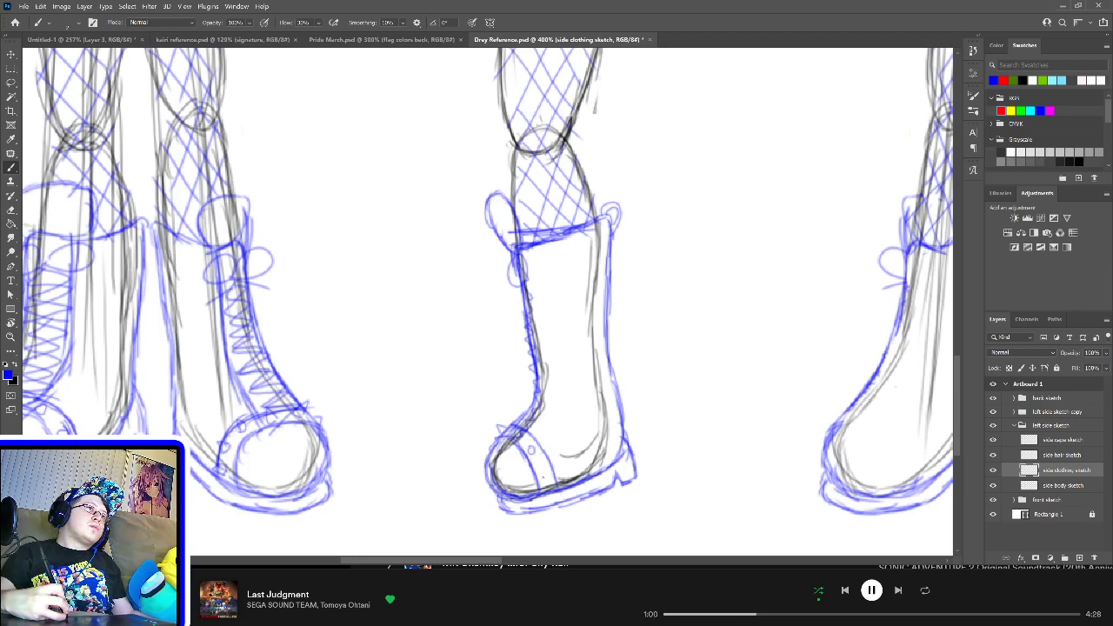
left_click_drag(544, 484, 543, 475)
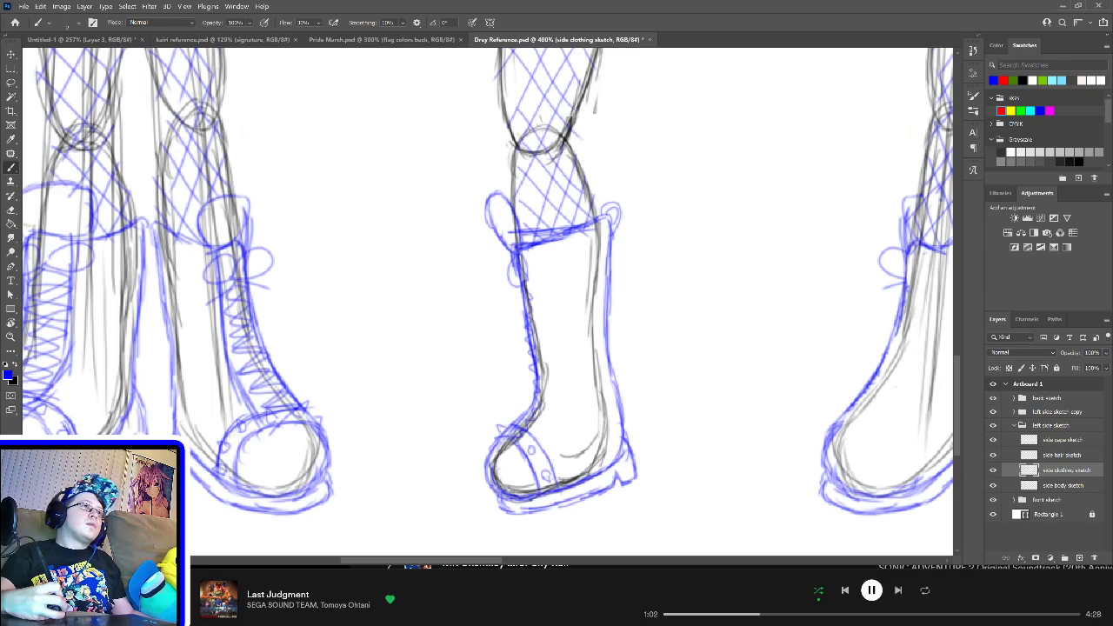
scroll(531, 465, "right", 6)
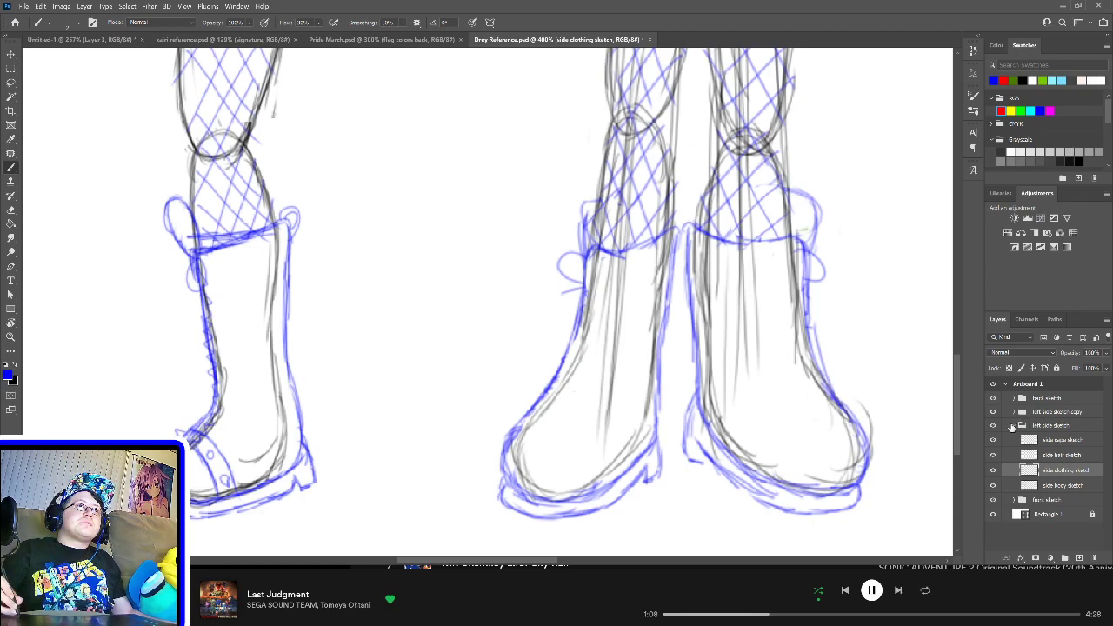
left_click(1014, 427)
left_click(1015, 425)
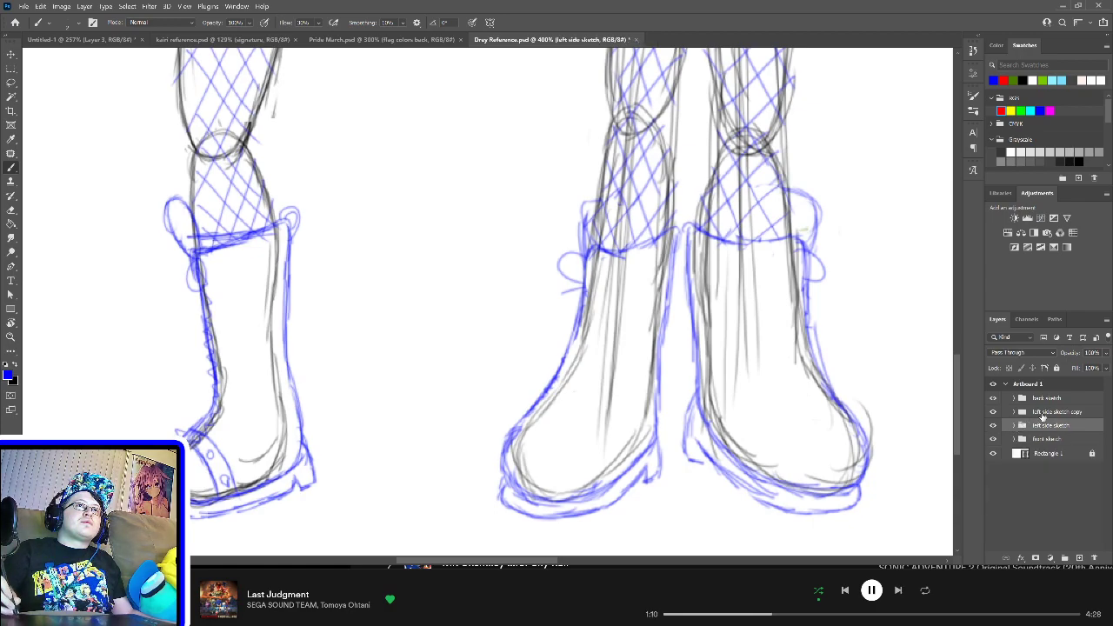
Step: Rename the left side sketch copy group to 'right side'
double_click(1043, 412)
type("right")
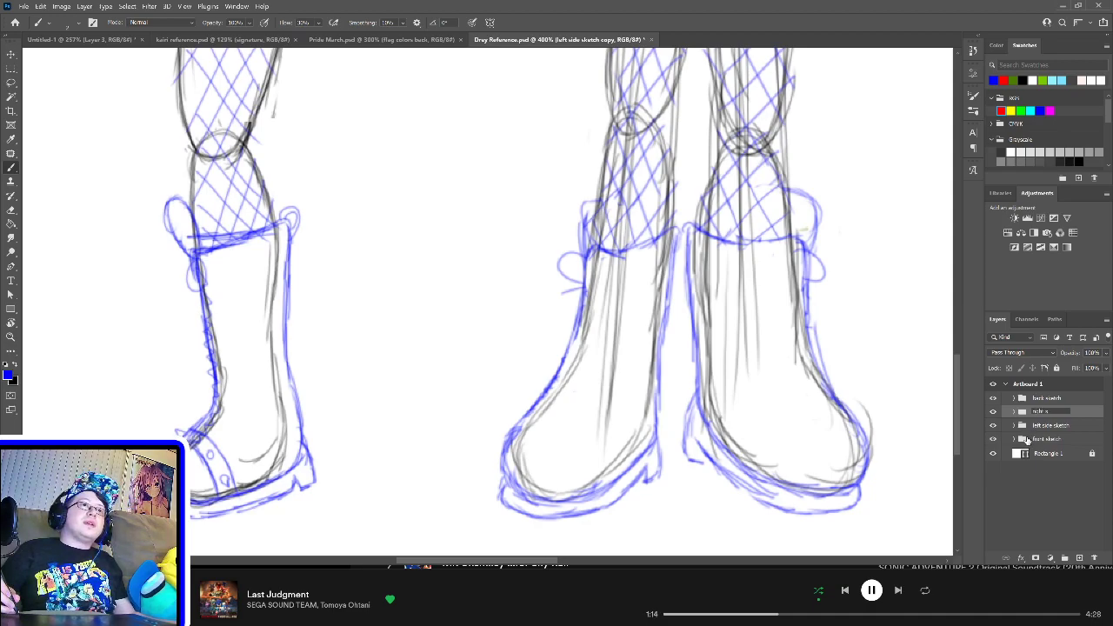
type(" side")
key("Return")
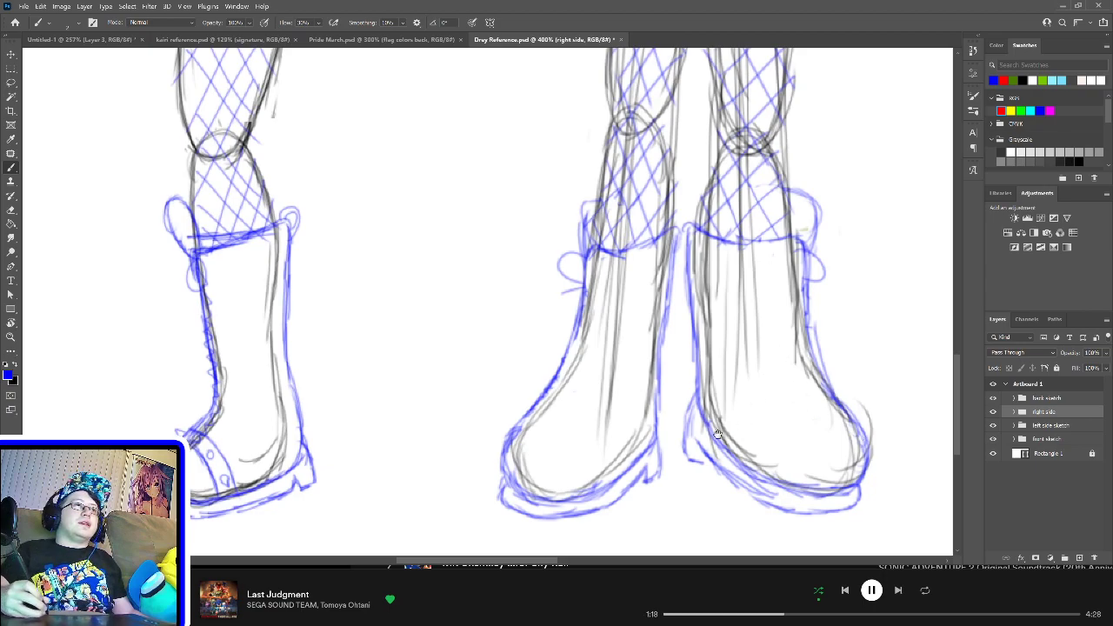
scroll(727, 452, "right", 3)
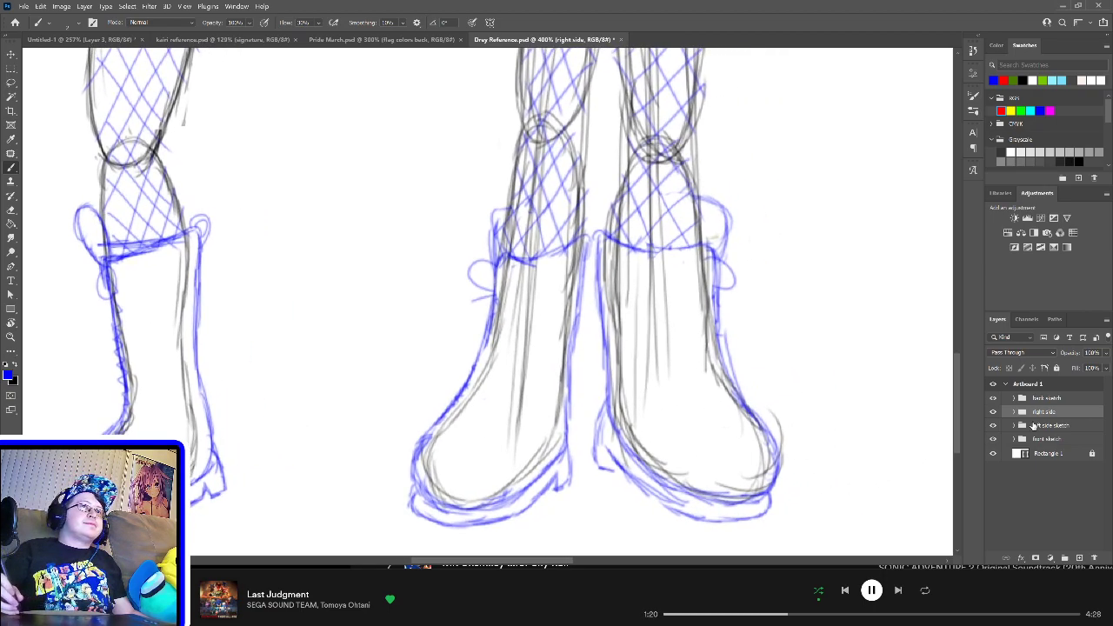
Step: On the back sketch's clothing layer, reinforce the left back-view boot's outer outline
left_click(1048, 398)
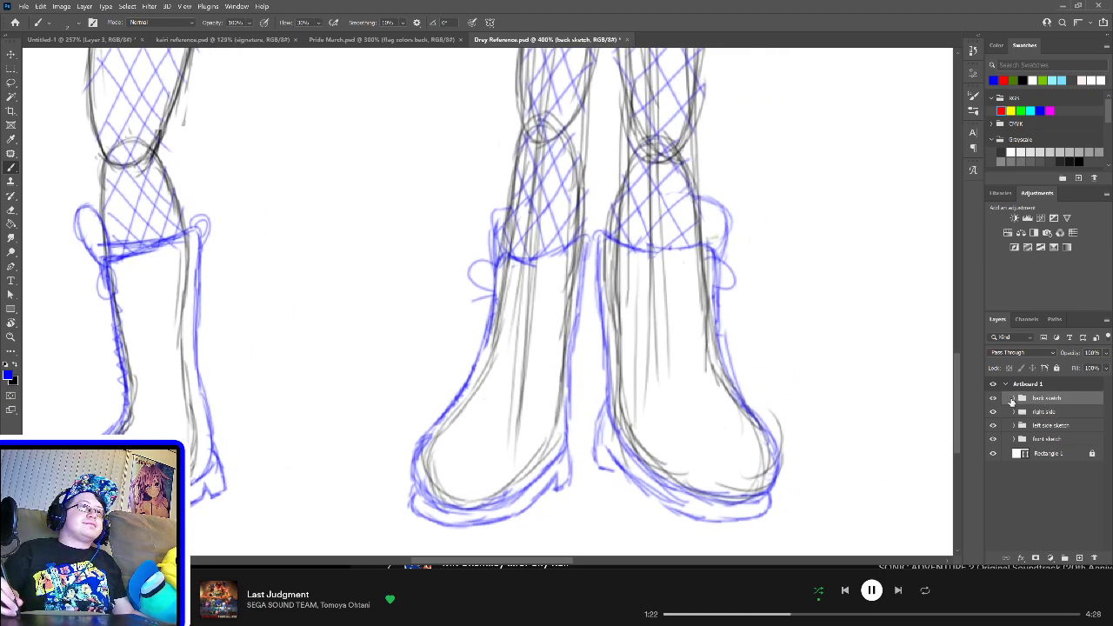
left_click(1012, 398)
left_click(1056, 443)
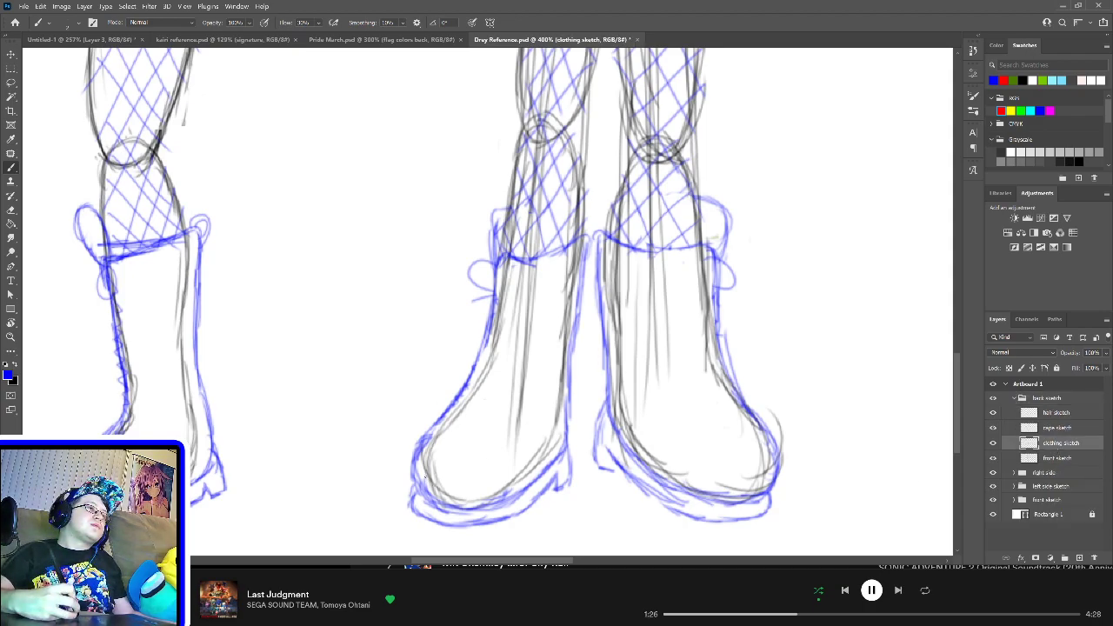
left_click_drag(435, 480, 432, 501)
left_click_drag(440, 467, 427, 495)
left_click_drag(436, 460, 425, 490)
mouse_move(431, 439)
left_mouse_down()
mouse_move(424, 478)
mouse_move(425, 461)
left_mouse_up()
mouse_move(438, 419)
left_mouse_down()
mouse_move(412, 493)
mouse_move(420, 497)
mouse_move(408, 472)
mouse_move(428, 434)
left_mouse_up()
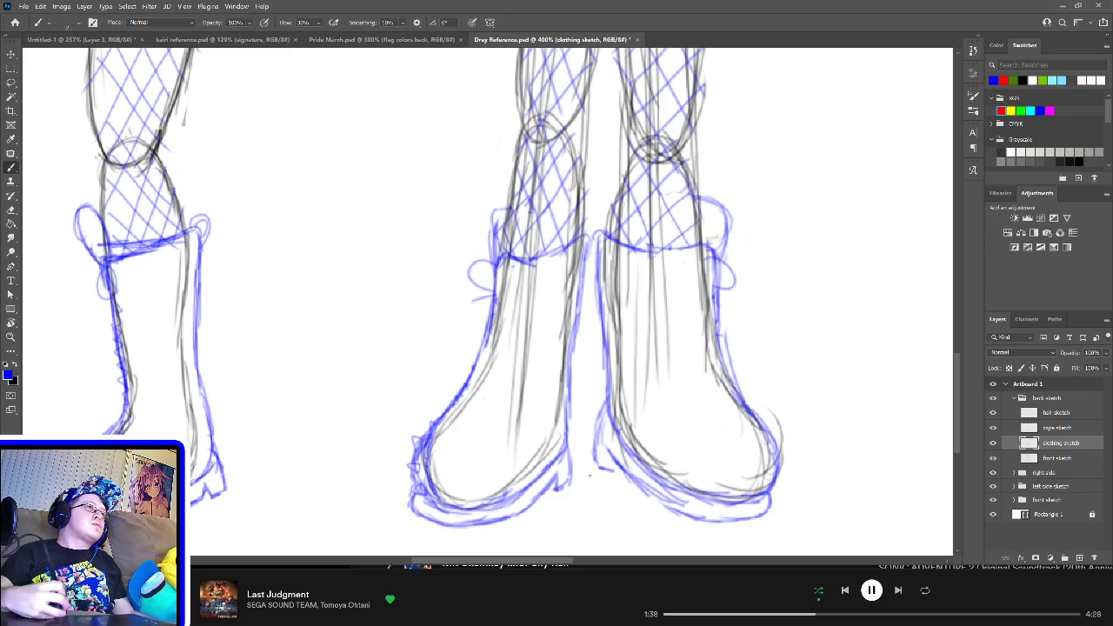
Step: Reinforce the right back-view boot's outer edge with extra strokes
scroll(447, 439, "right", 3)
left_click_drag(642, 412, 651, 480)
left_click_drag(658, 442, 655, 487)
mouse_move(659, 456)
left_mouse_down()
mouse_move(649, 496)
mouse_move(677, 470)
mouse_move(671, 479)
left_mouse_up()
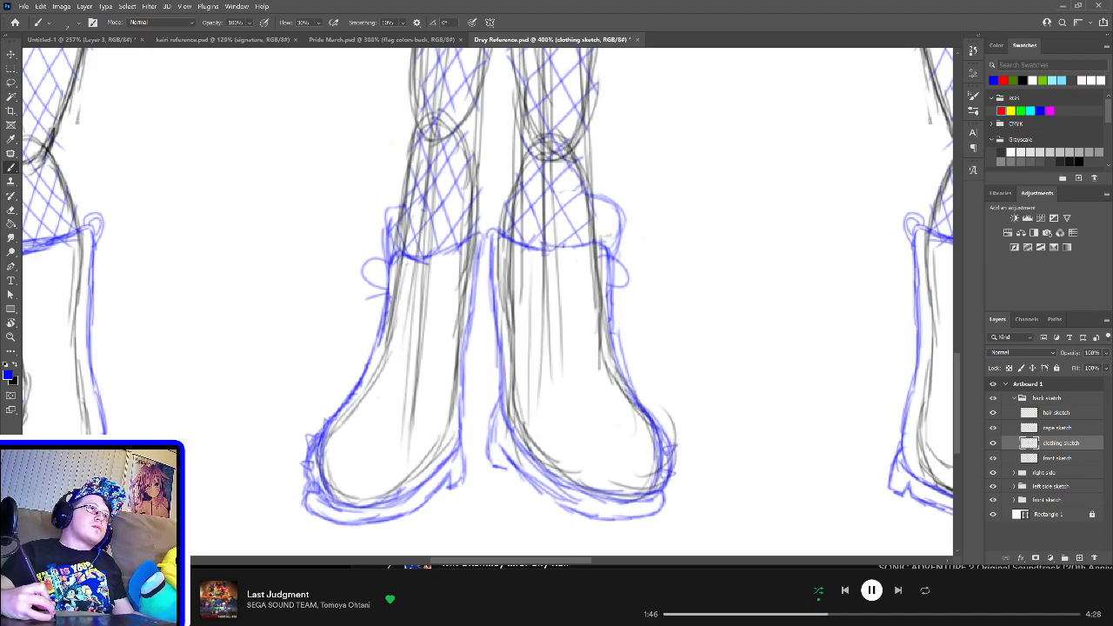
left_click_drag(659, 422, 668, 435)
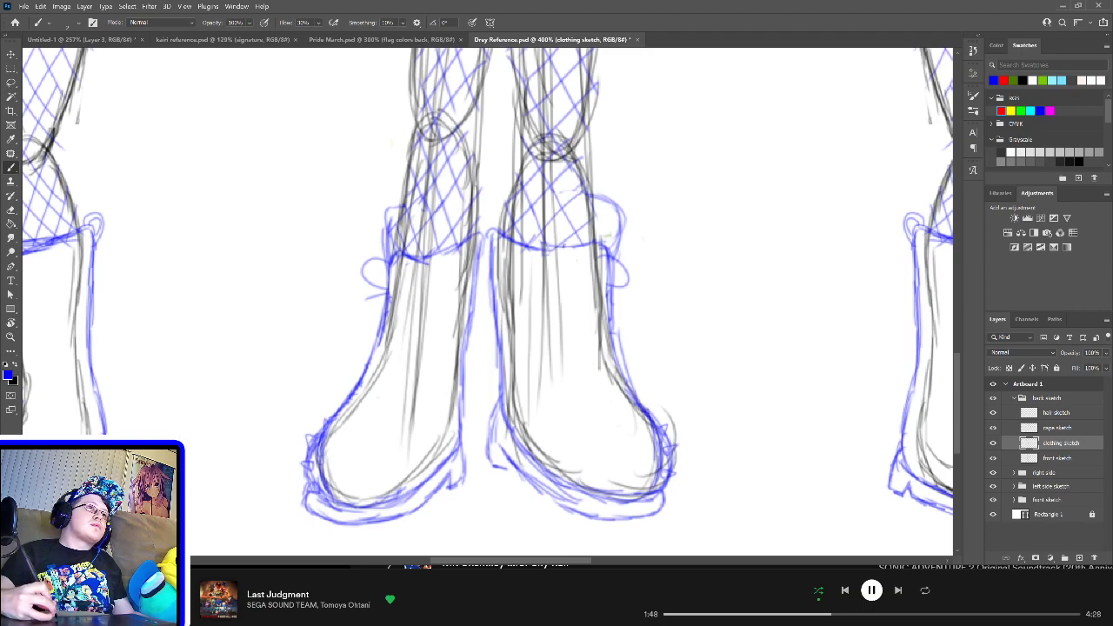
scroll(643, 467, "right", 10)
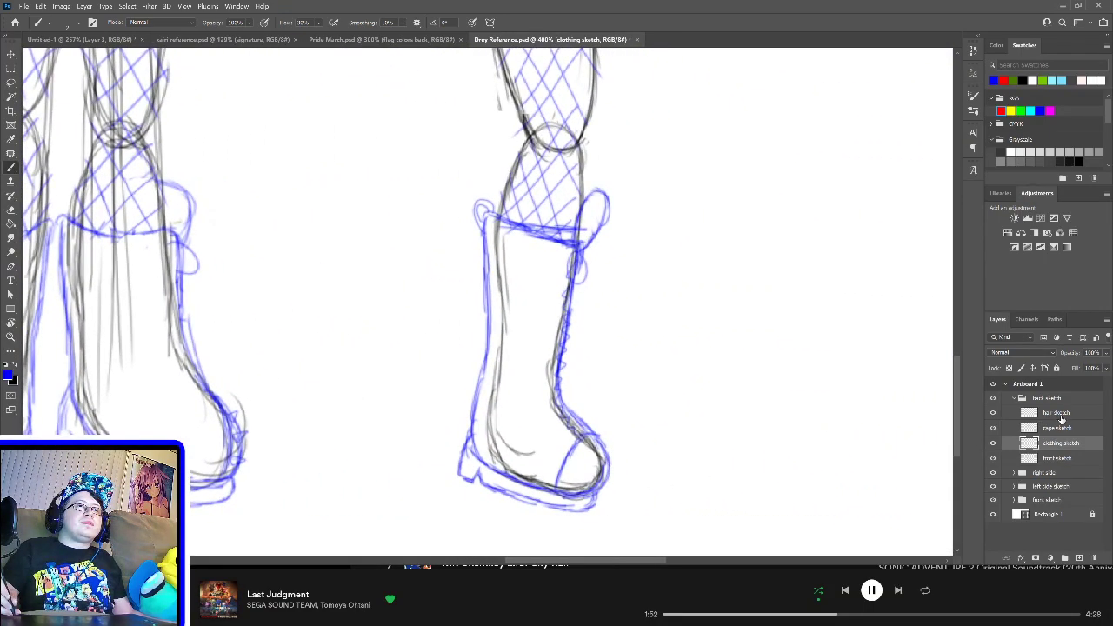
Step: Collapse the back sketch group and select the right side group's clothing sketch layer
left_click(1014, 397)
left_click(1014, 411)
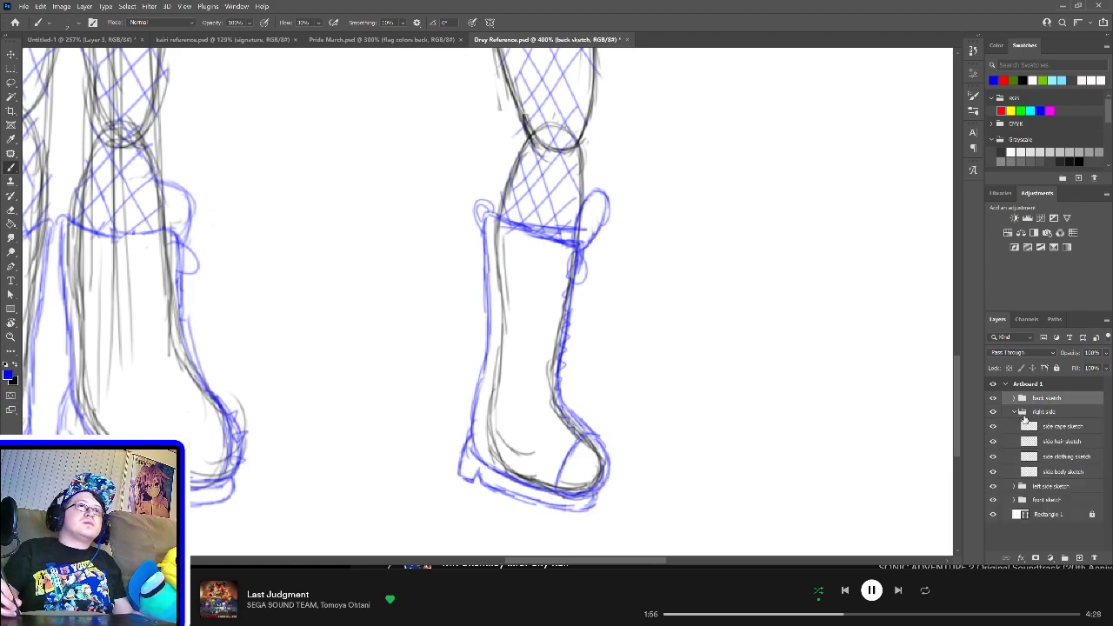
left_click(1051, 456)
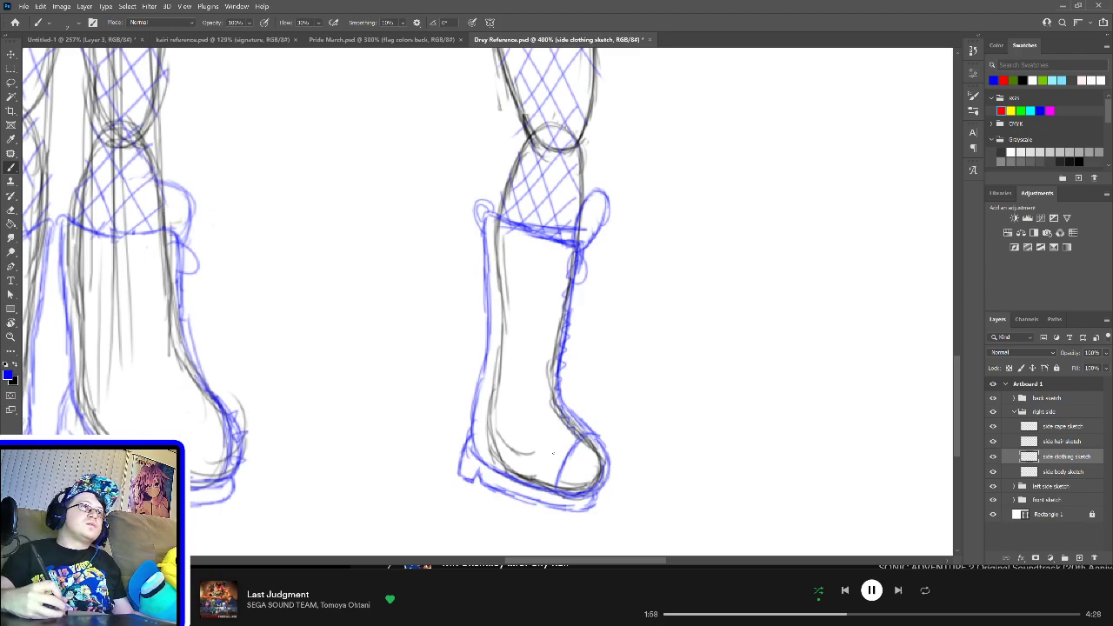
Step: Draw a toe-cap strap line and two small eyelet marks inside the side-view boot
mouse_move(546, 483)
left_mouse_down()
mouse_move(558, 442)
mouse_move(600, 423)
mouse_move(583, 427)
mouse_move(557, 477)
left_mouse_up()
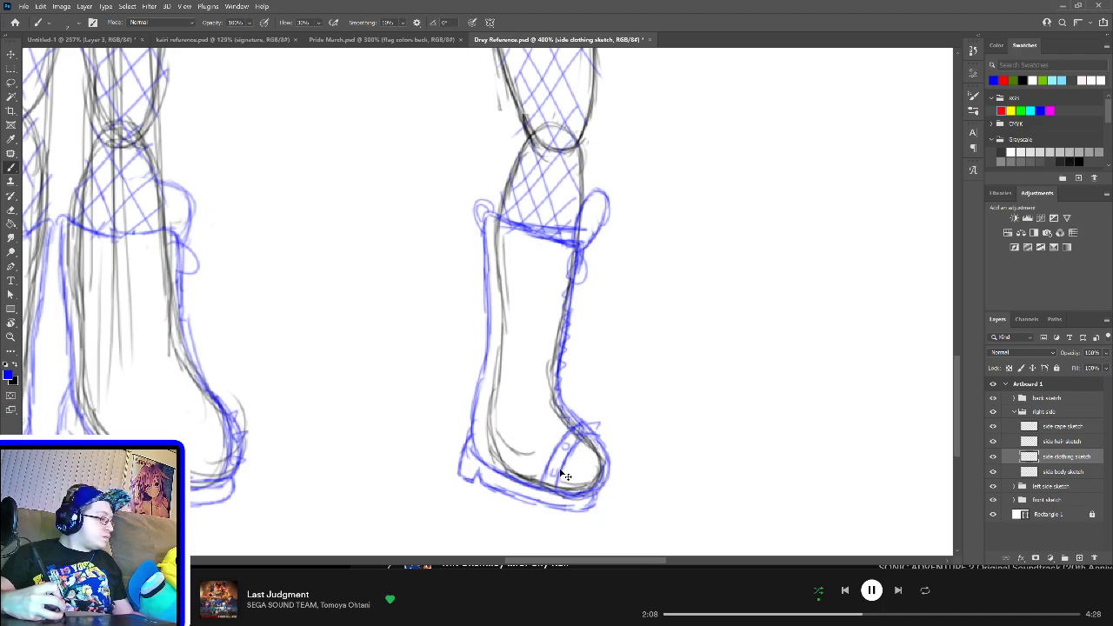
left_click_drag(555, 470, 551, 475)
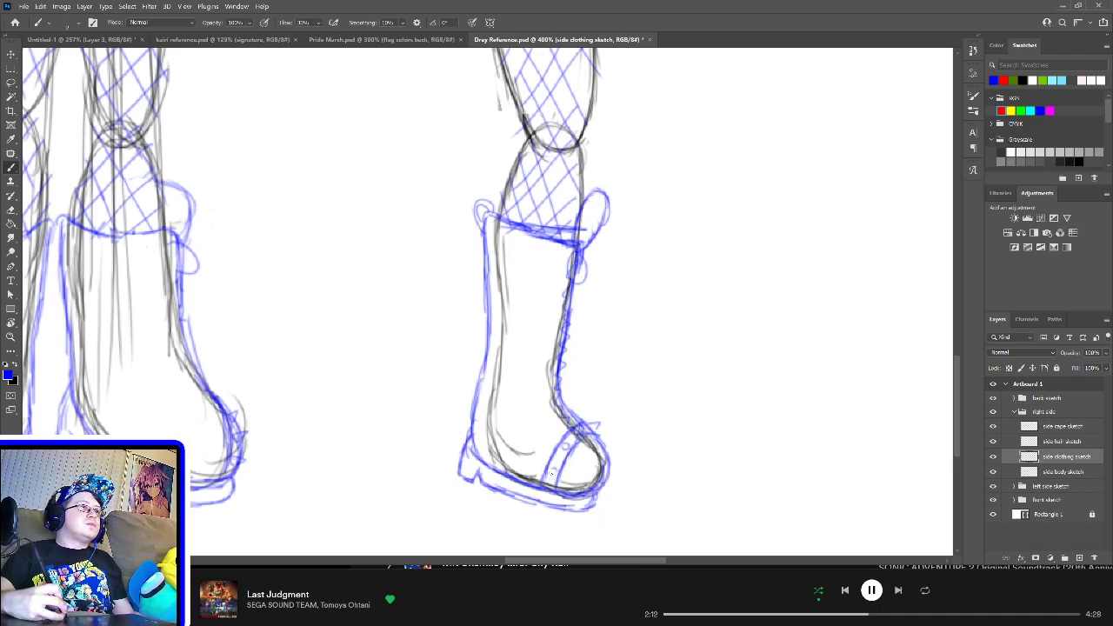
left_click_drag(555, 472, 550, 475)
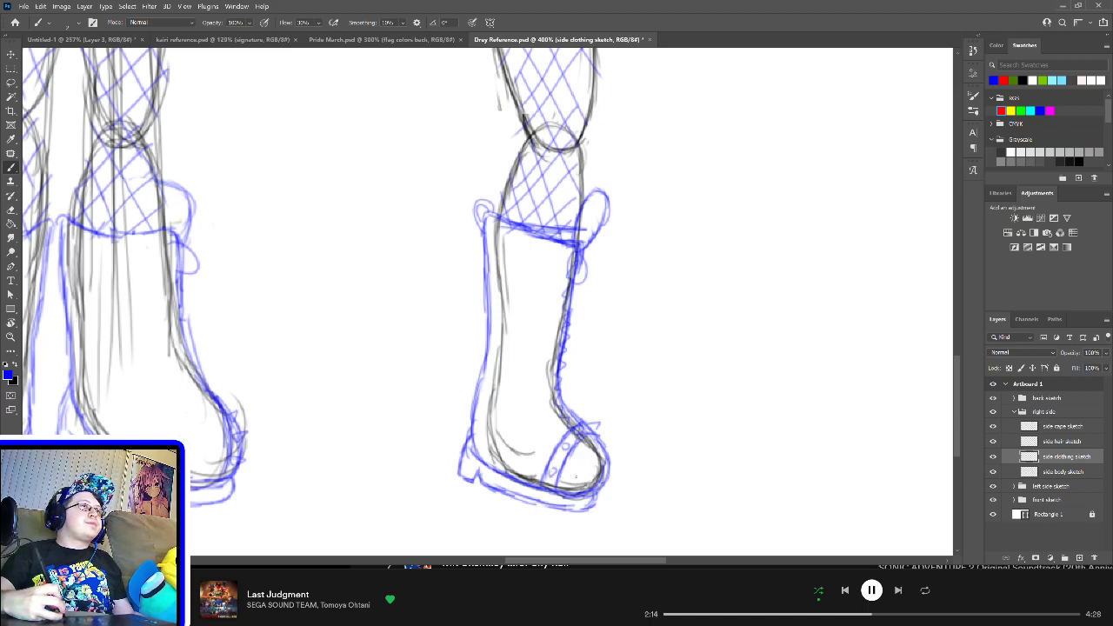
Step: Fit the whole Drey Reference sheet, with all four figures, in the window using Ctrl+0
key("ctrl+0")
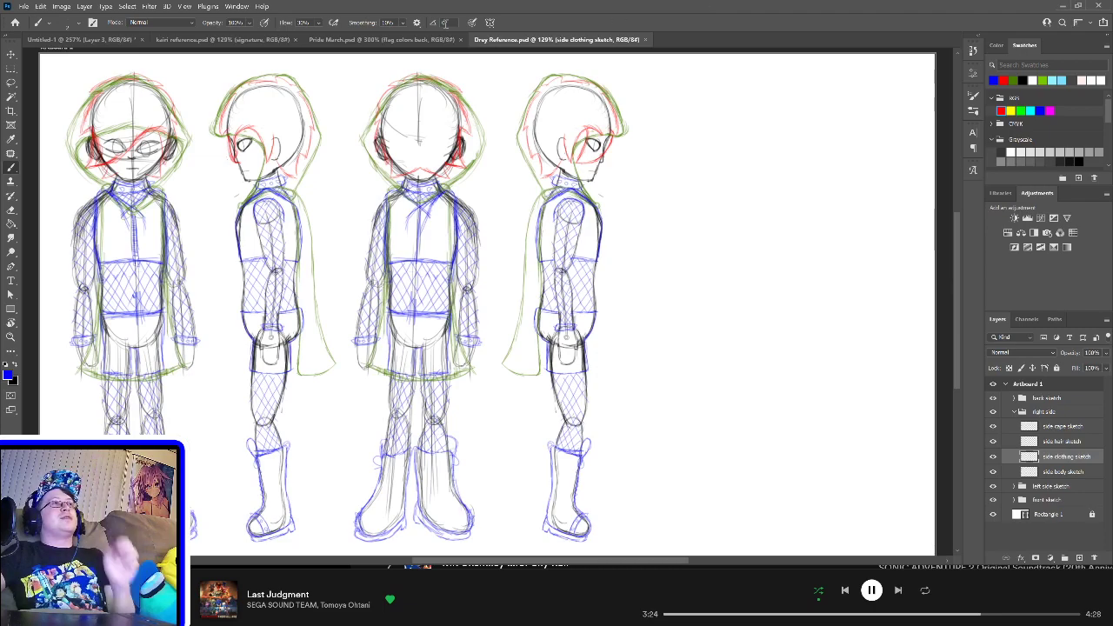
Step: View the Pride March artwork fitted on screen, then return to the Drey Reference sheet
left_click(337, 39)
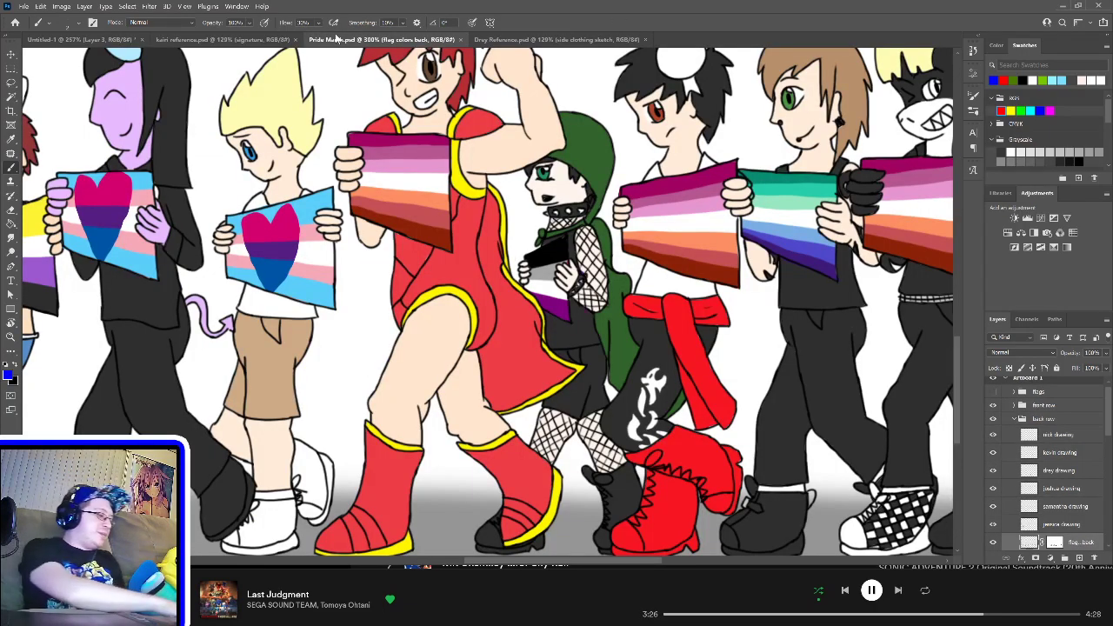
key("ctrl+0")
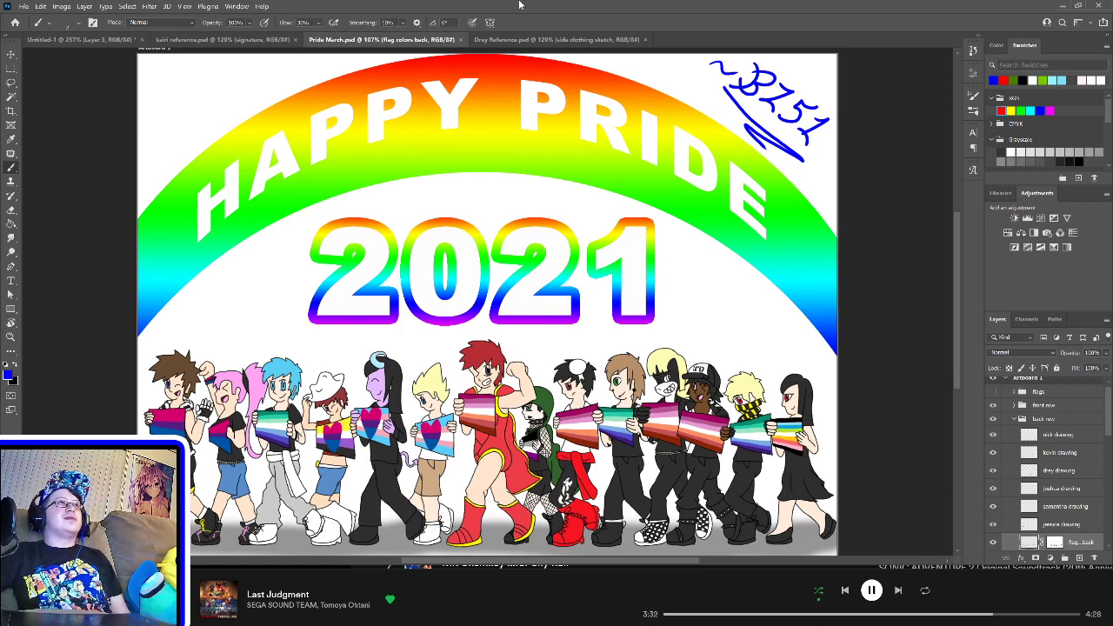
left_click(555, 40)
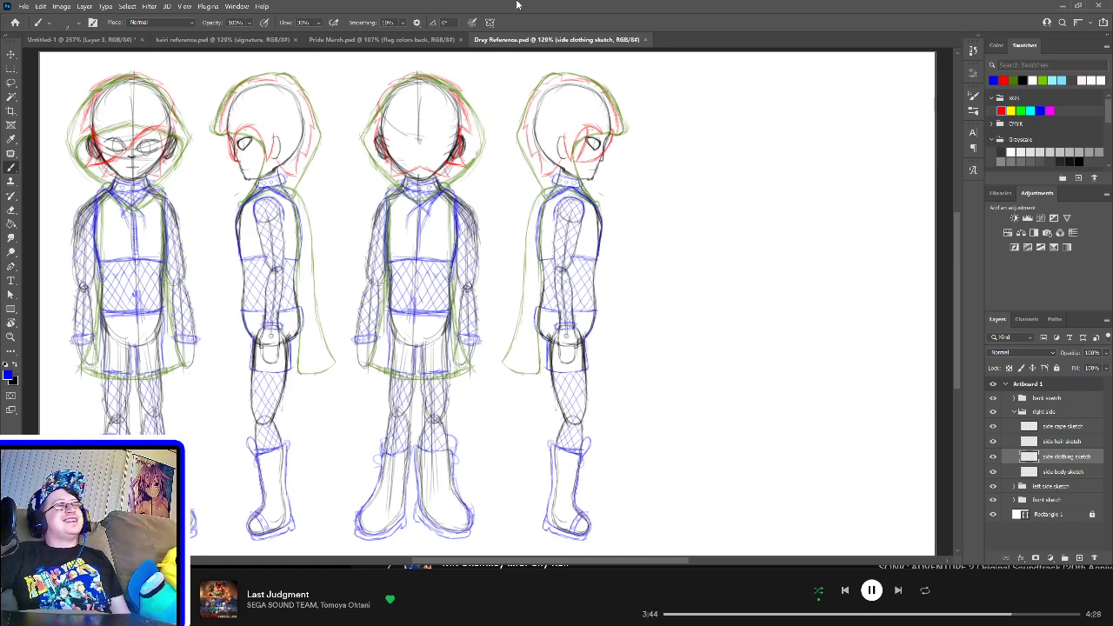
Step: Back in Untitled-1, handwrite 'Meme Drawings' in the bottom row, redoing a bad letter D
left_click(79, 40)
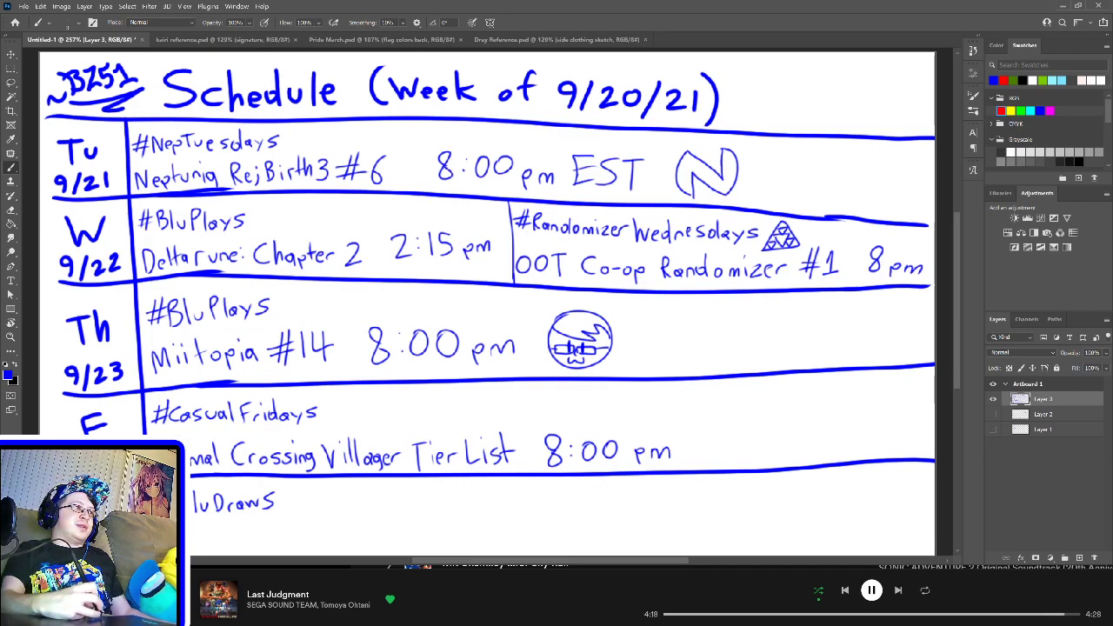
left_click_drag(193, 540, 222, 548)
mouse_move(231, 533)
left_mouse_down()
mouse_move(228, 546)
mouse_move(273, 532)
mouse_move(280, 545)
left_mouse_up()
left_click(251, 544)
left_click_drag(284, 537, 313, 546)
left_click_drag(313, 540, 335, 549)
mouse_move(337, 527)
left_mouse_down()
mouse_move(339, 549)
mouse_move(399, 534)
mouse_move(402, 544)
left_mouse_up()
key("ctrl+z")
key("ctrl+z")
left_click_drag(405, 545, 417, 541)
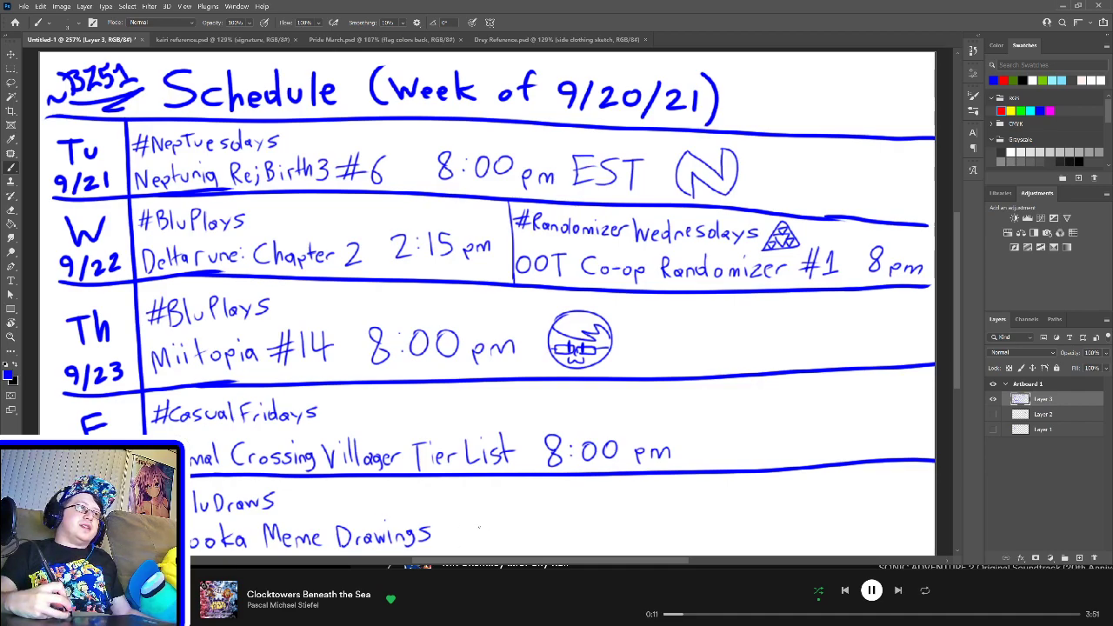
Step: Write the time 8:00 pm after Meme Drawings, redrawing the last zero
mouse_move(482, 514)
left_mouse_down()
mouse_move(547, 519)
mouse_move(563, 541)
mouse_move(596, 527)
left_mouse_up()
left_click(492, 520)
left_click(492, 533)
key("ctrl+z")
Step: Doodle a circle face with hair and a cap to the right of the time
mouse_move(646, 501)
left_mouse_down()
mouse_move(637, 532)
mouse_move(646, 499)
left_mouse_up()
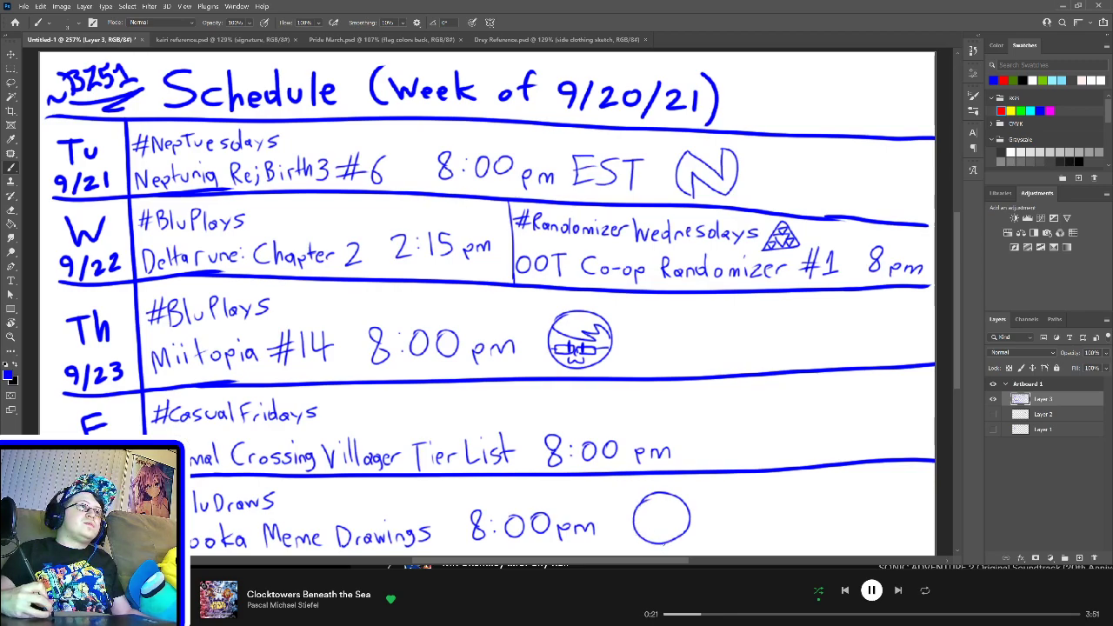
left_click_drag(662, 543, 663, 553)
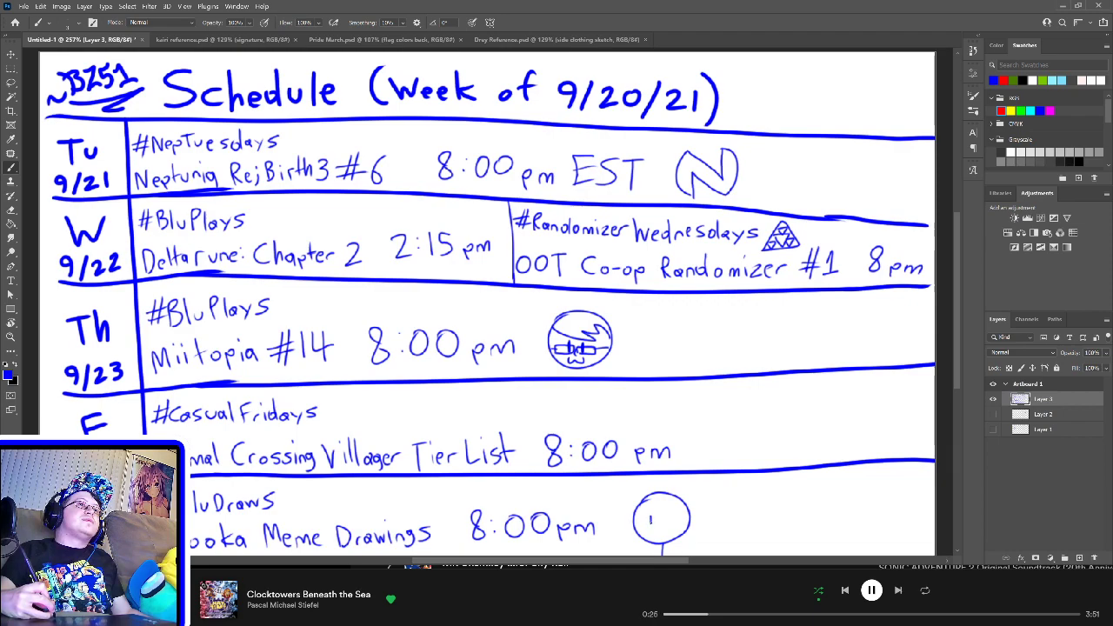
left_click_drag(651, 512, 665, 537)
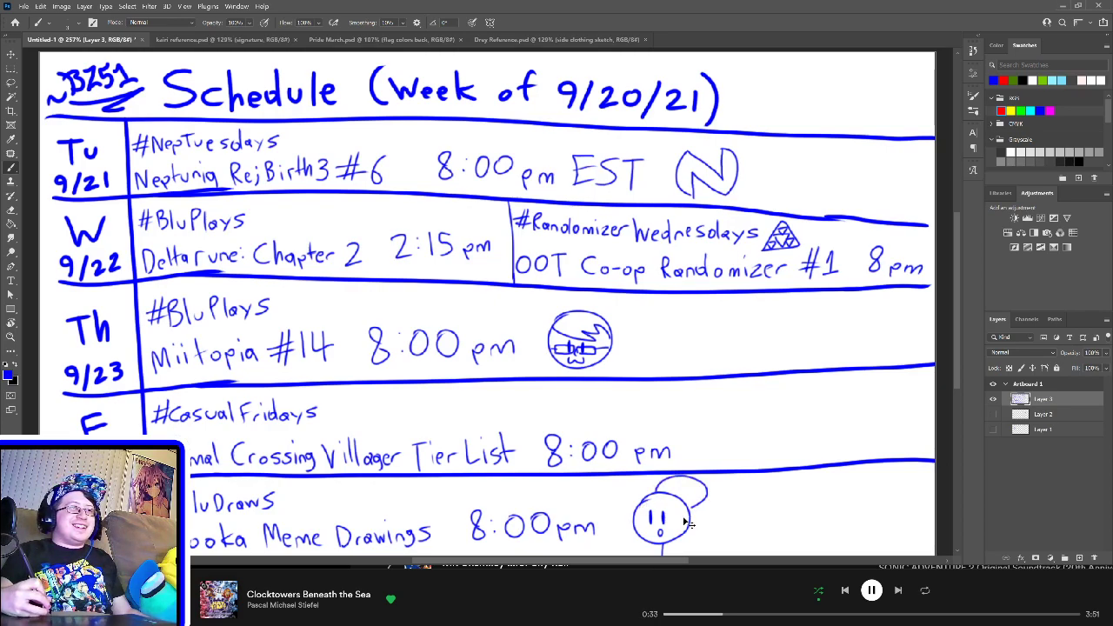
mouse_move(659, 494)
left_mouse_down()
mouse_move(711, 508)
mouse_move(685, 511)
mouse_move(701, 555)
left_mouse_up()
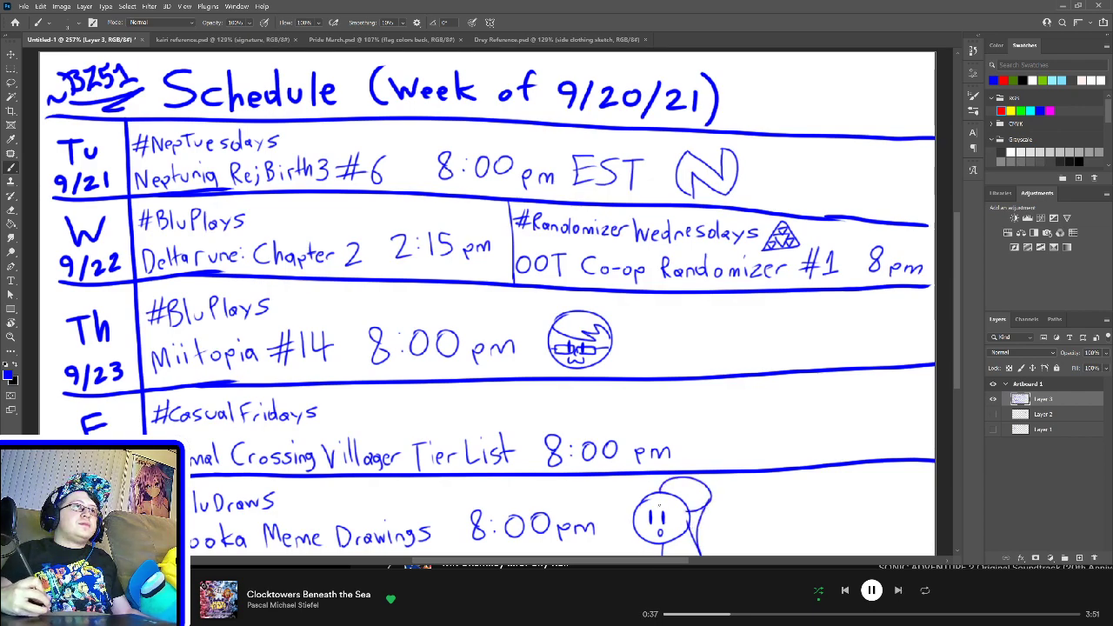
mouse_move(635, 510)
left_mouse_down()
mouse_move(687, 517)
mouse_move(628, 501)
mouse_move(666, 494)
mouse_move(672, 505)
left_mouse_up()
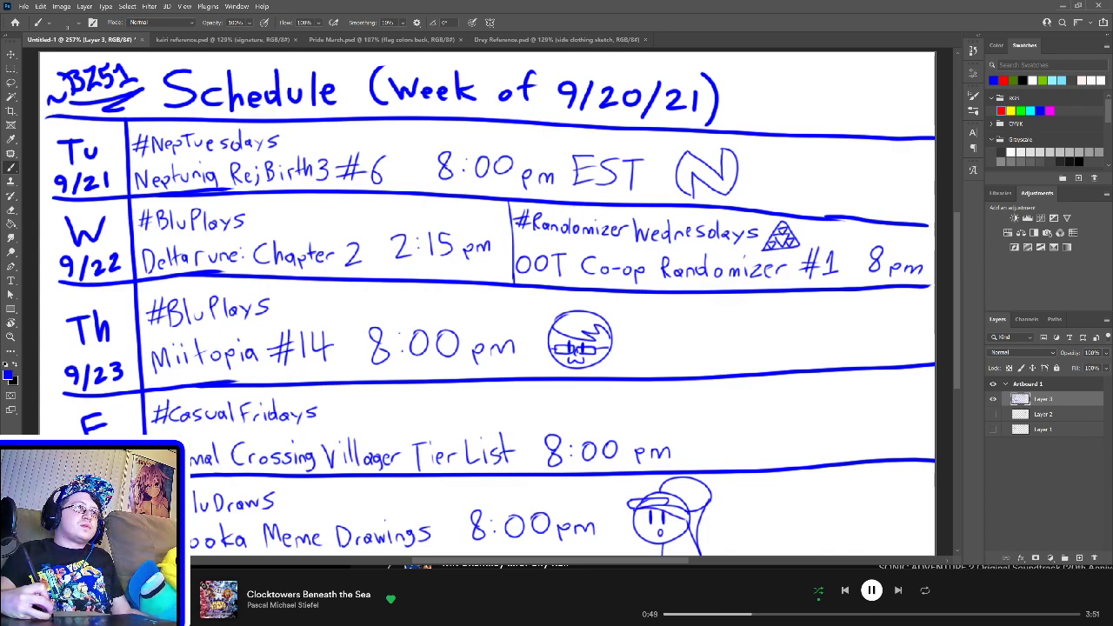
left_click_drag(635, 509, 689, 534)
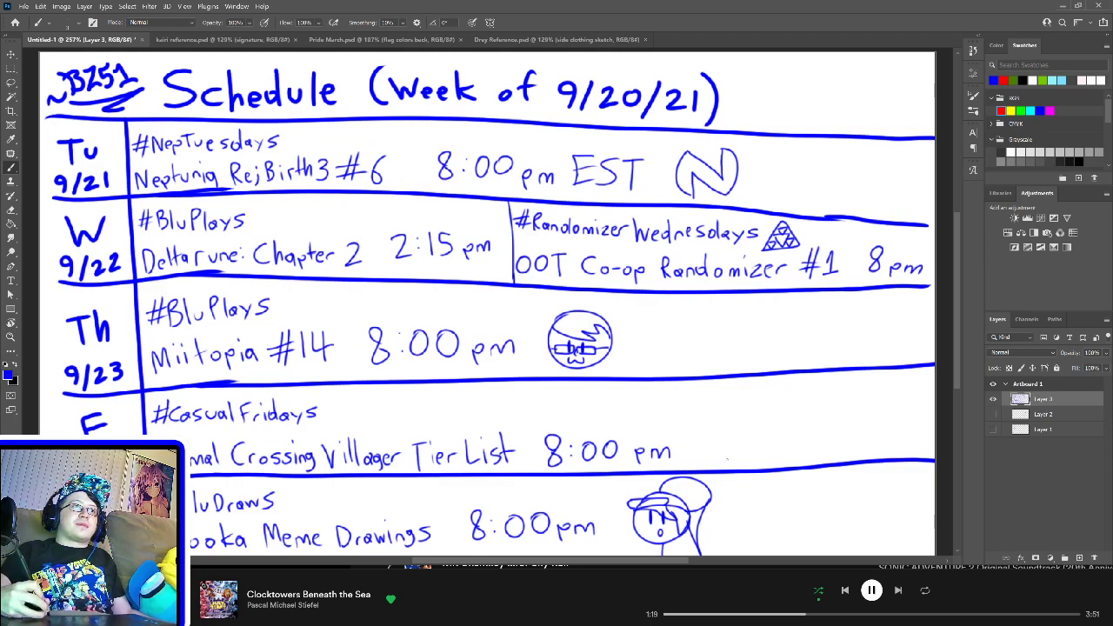
Step: Doodle a question-mark cat head beside Friday's 8:00 pm and start a shield above Chapter 2
mouse_move(768, 432)
left_mouse_down()
mouse_move(796, 446)
mouse_move(726, 428)
mouse_move(761, 434)
mouse_move(701, 455)
mouse_move(729, 430)
mouse_move(801, 417)
mouse_move(727, 416)
mouse_move(738, 399)
mouse_move(713, 403)
mouse_move(756, 409)
mouse_move(777, 397)
mouse_move(781, 416)
mouse_move(776, 394)
mouse_move(784, 407)
mouse_move(753, 441)
left_mouse_up()
key("ctrl+z")
key("ctrl+z")
key("ctrl+z")
key("ctrl+z")
left_click(754, 452)
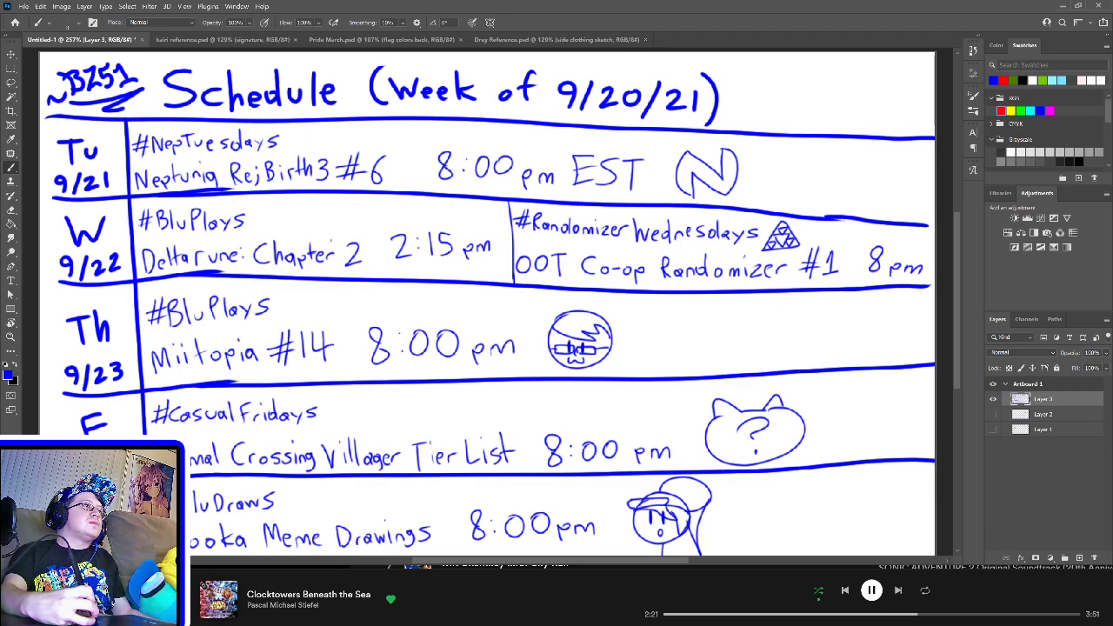
mouse_move(329, 243)
left_mouse_down()
mouse_move(296, 204)
mouse_move(343, 203)
mouse_move(353, 233)
mouse_move(331, 243)
left_mouse_up()
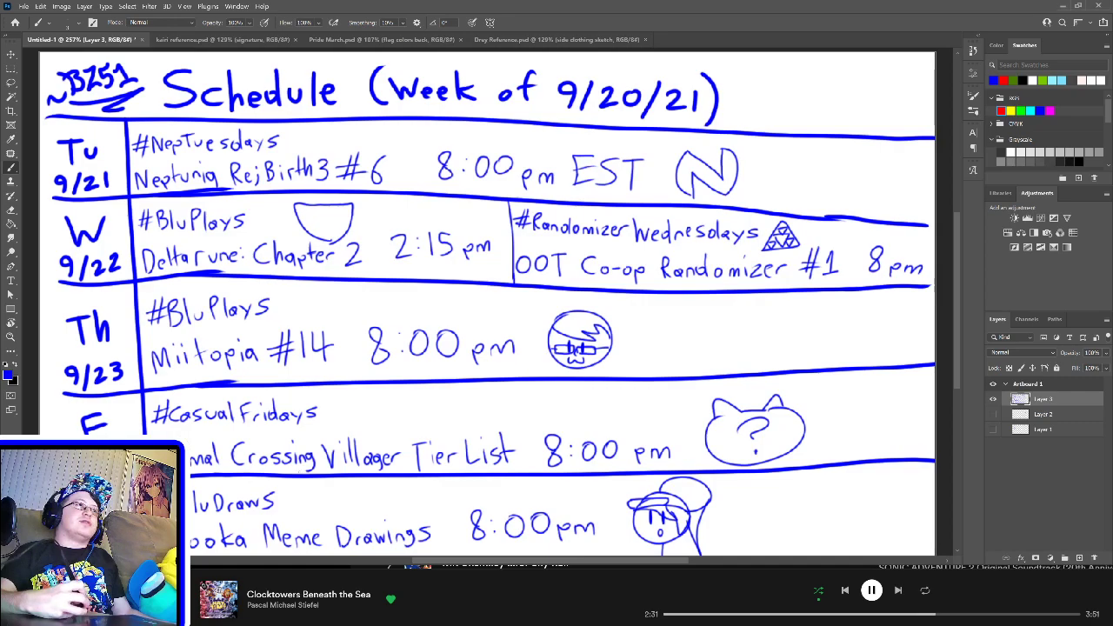
Step: Fill the shield doodle above Deltarune: Chapter 2 with small emblem markings
mouse_move(314, 228)
left_mouse_down()
mouse_move(341, 227)
mouse_move(321, 211)
mouse_move(325, 224)
left_mouse_up()
left_click_drag(310, 209, 341, 219)
left_click_drag(338, 208, 334, 222)
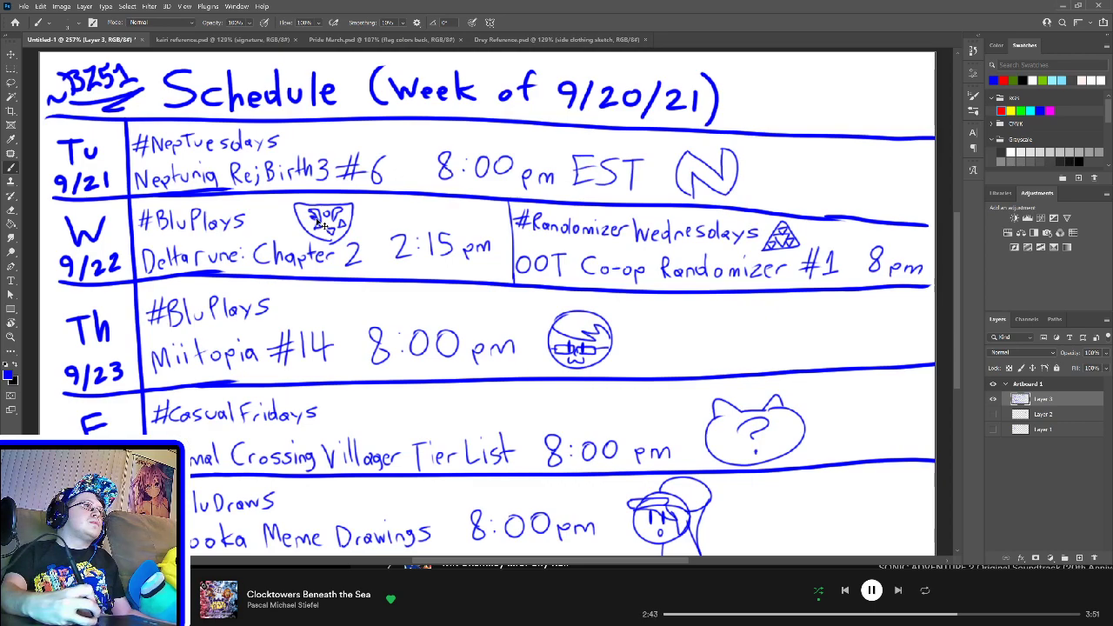
left_click_drag(312, 216, 316, 224)
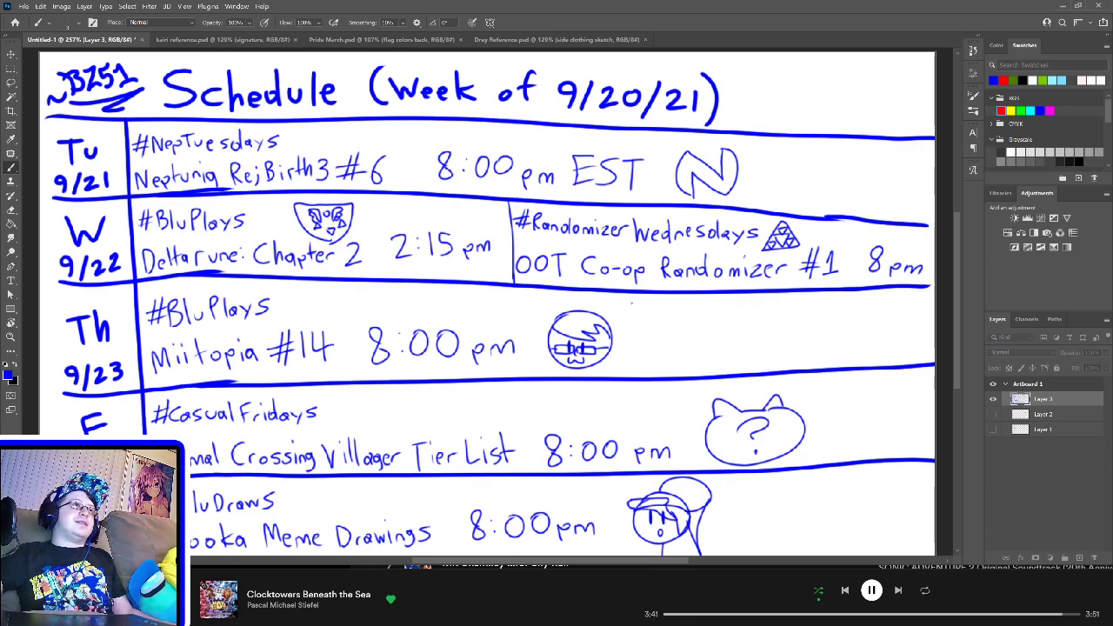
Step: Erase the cat-head doodle beside Friday's 8:00 pm, then return to the Brush
key("e")
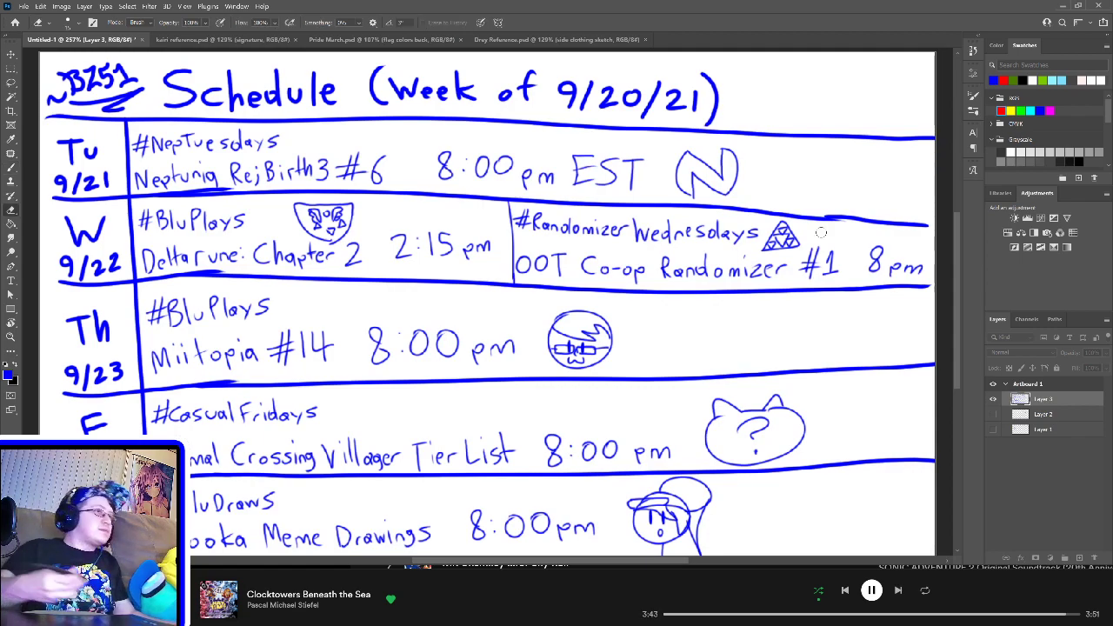
mouse_move(703, 449)
left_mouse_down()
mouse_move(720, 404)
mouse_move(776, 407)
left_mouse_up()
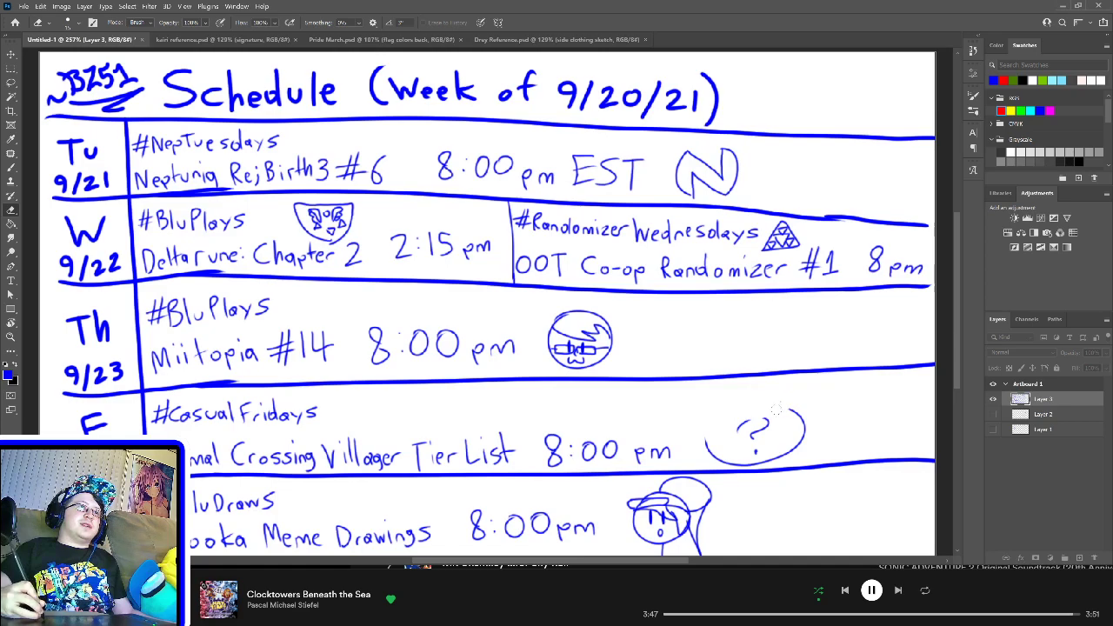
mouse_move(728, 455)
left_mouse_down()
mouse_move(711, 445)
mouse_move(724, 459)
mouse_move(761, 459)
mouse_move(746, 463)
mouse_move(764, 456)
mouse_move(758, 428)
mouse_move(771, 459)
mouse_move(805, 431)
mouse_move(801, 412)
left_mouse_up()
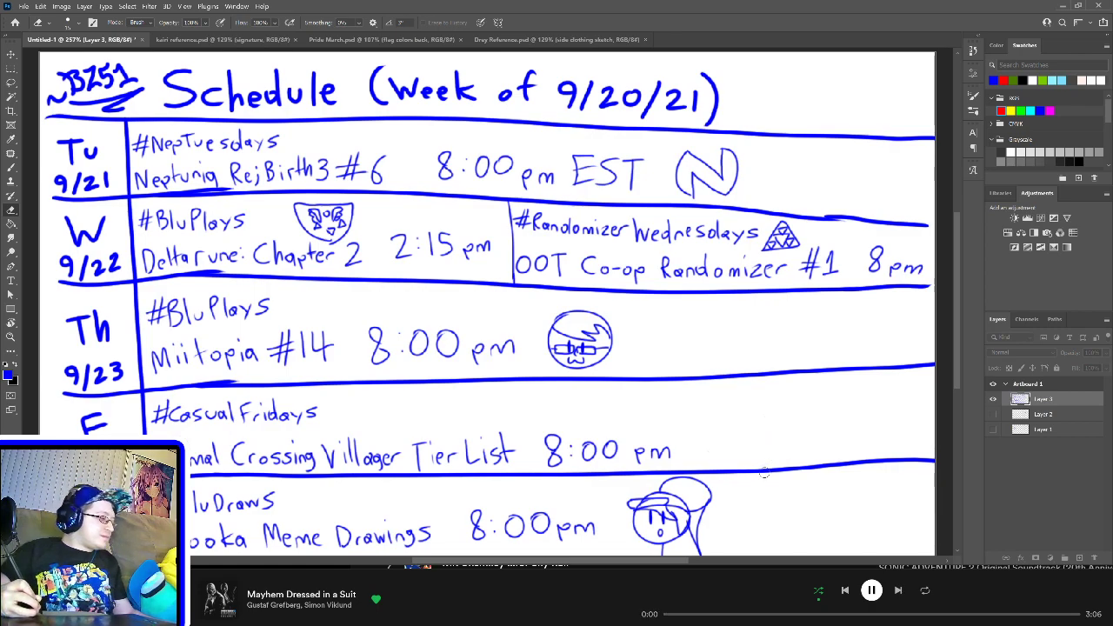
key("b")
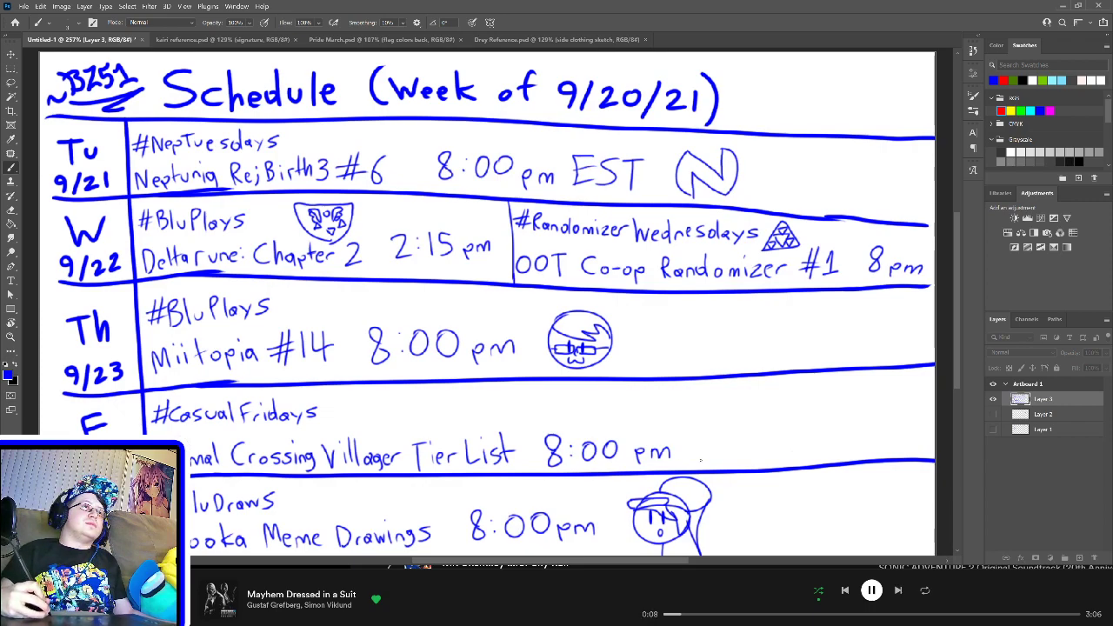
Step: Draw a leaf outline with a flatter top curve and a stem beside Friday's 8:00 pm
left_click_drag(693, 456, 775, 419)
mouse_move(695, 455)
left_mouse_down()
mouse_move(699, 427)
mouse_move(754, 397)
mouse_move(774, 423)
left_mouse_up()
key("ctrl+z")
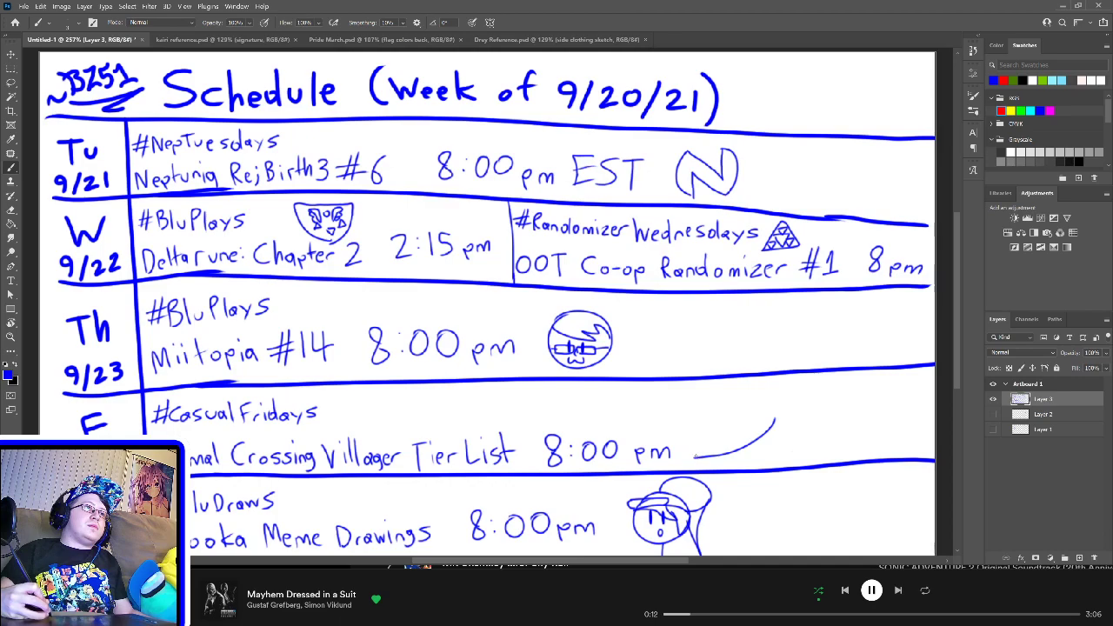
mouse_move(695, 455)
left_mouse_down()
mouse_move(702, 420)
mouse_move(751, 395)
mouse_move(774, 426)
left_mouse_up()
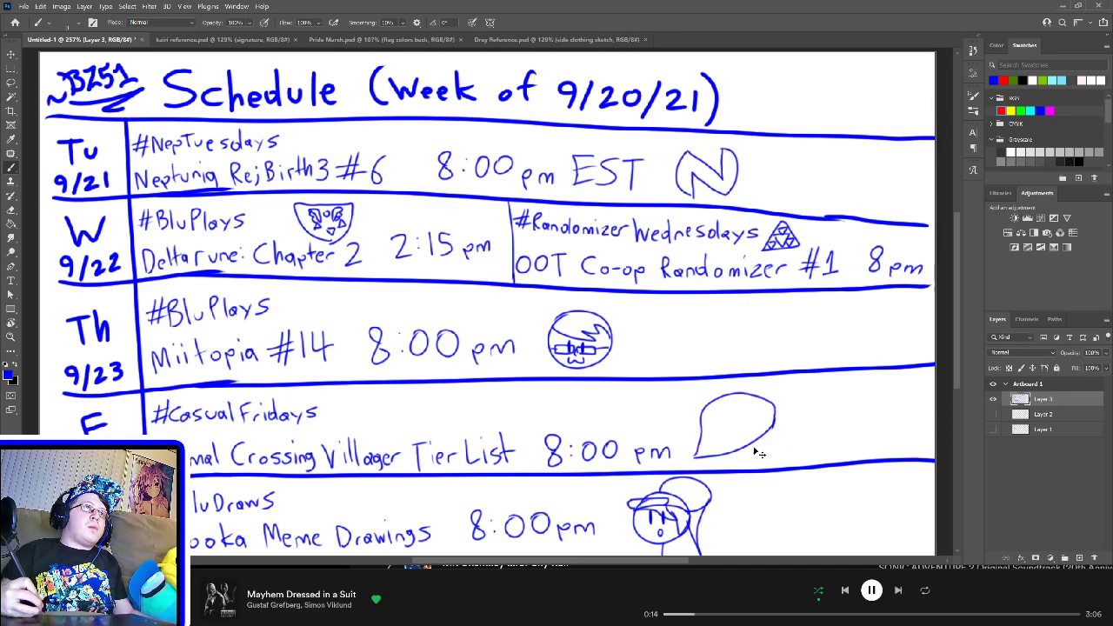
key("ctrl+z")
mouse_move(695, 457)
left_mouse_down()
mouse_move(746, 406)
mouse_move(774, 421)
left_mouse_up()
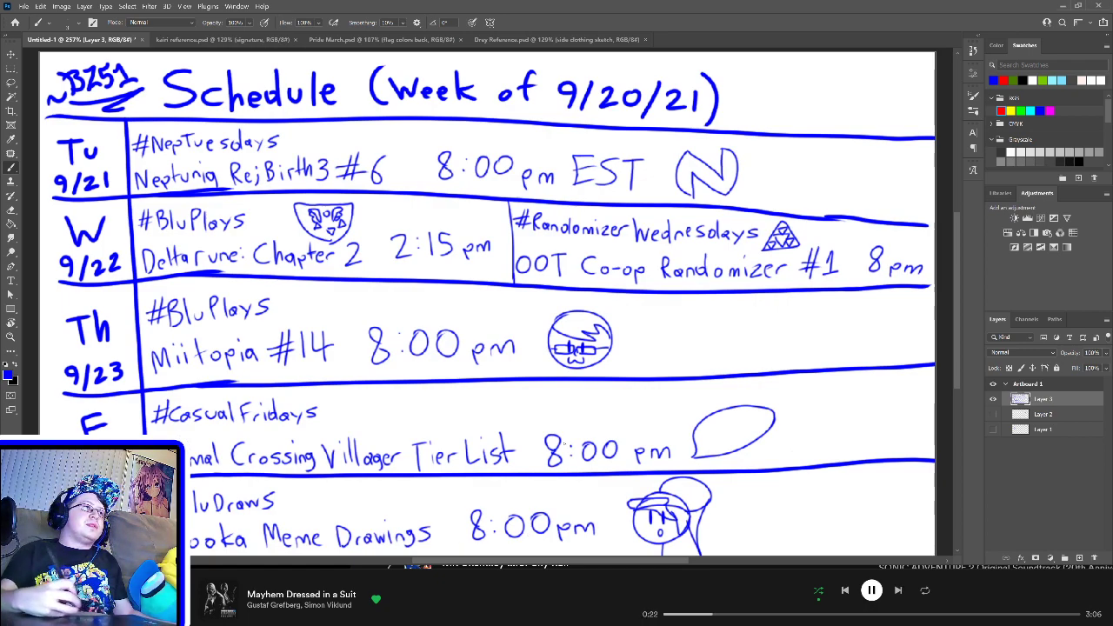
mouse_move(748, 406)
left_mouse_down()
mouse_move(747, 388)
mouse_move(770, 406)
left_mouse_up()
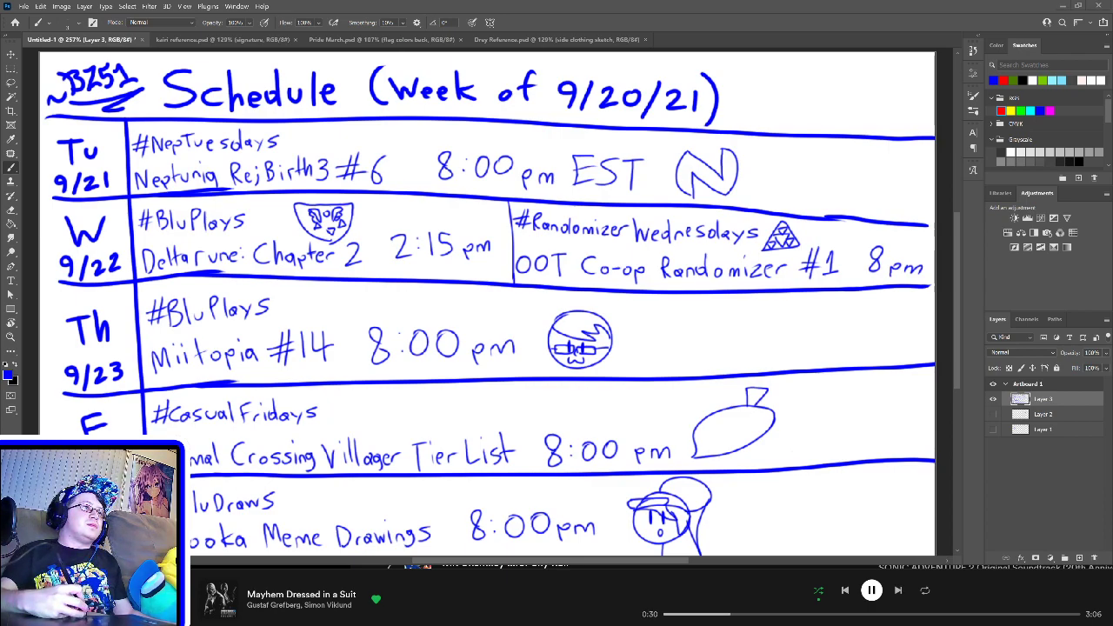
Step: Add an inner oval to the leaf and erase its right side
mouse_move(727, 439)
left_mouse_down()
mouse_move(748, 434)
mouse_move(749, 448)
mouse_move(728, 440)
mouse_move(739, 430)
left_mouse_up()
key("ctrl+z")
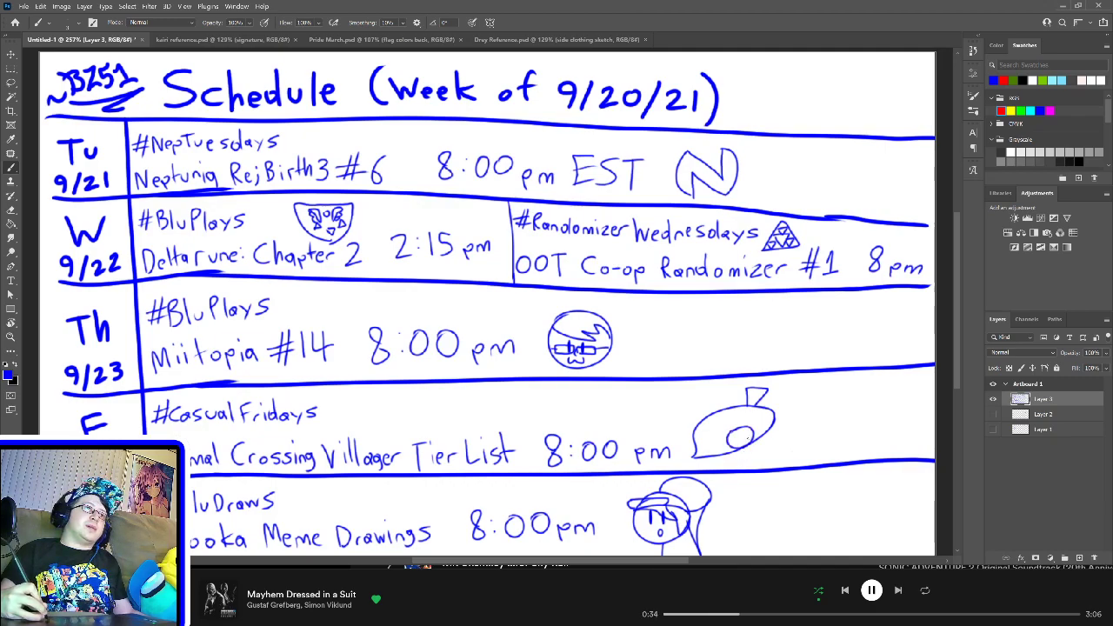
key("e")
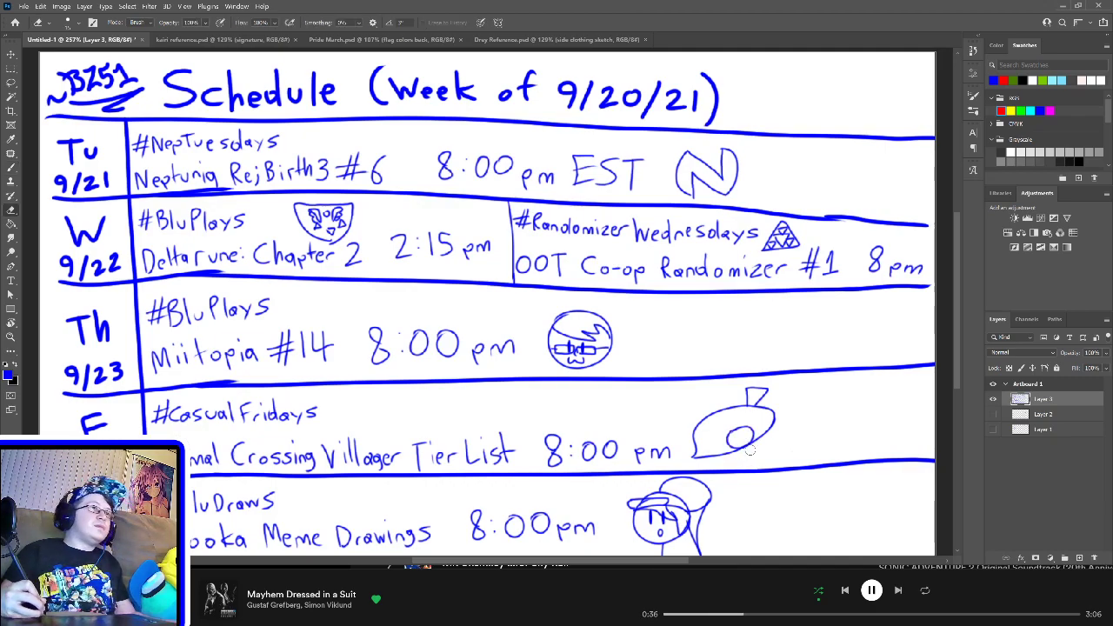
left_click_drag(741, 442, 749, 446)
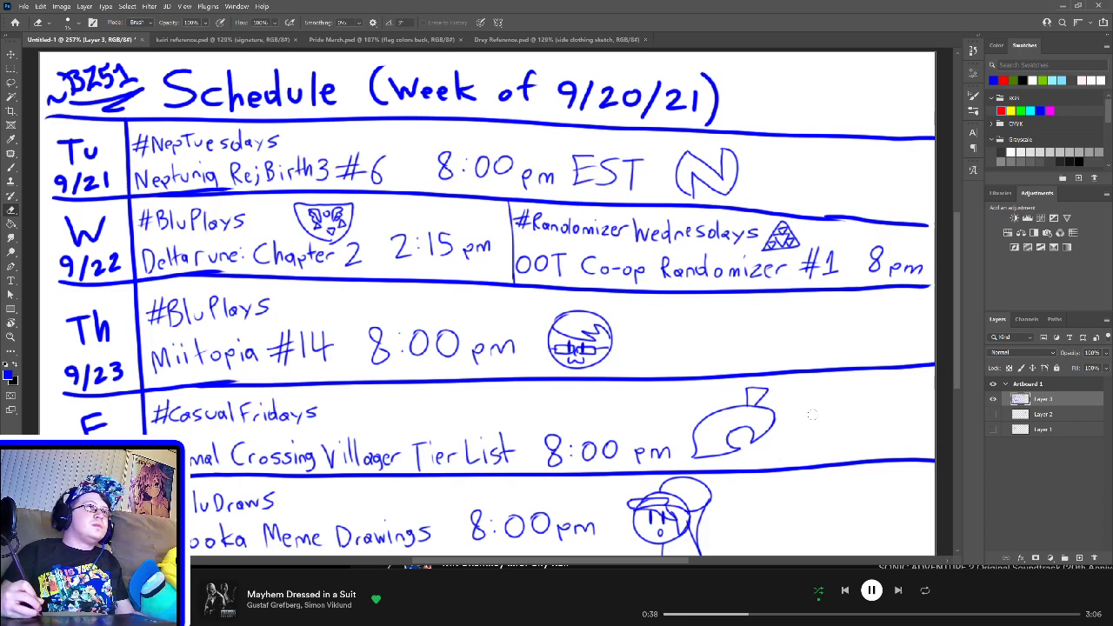